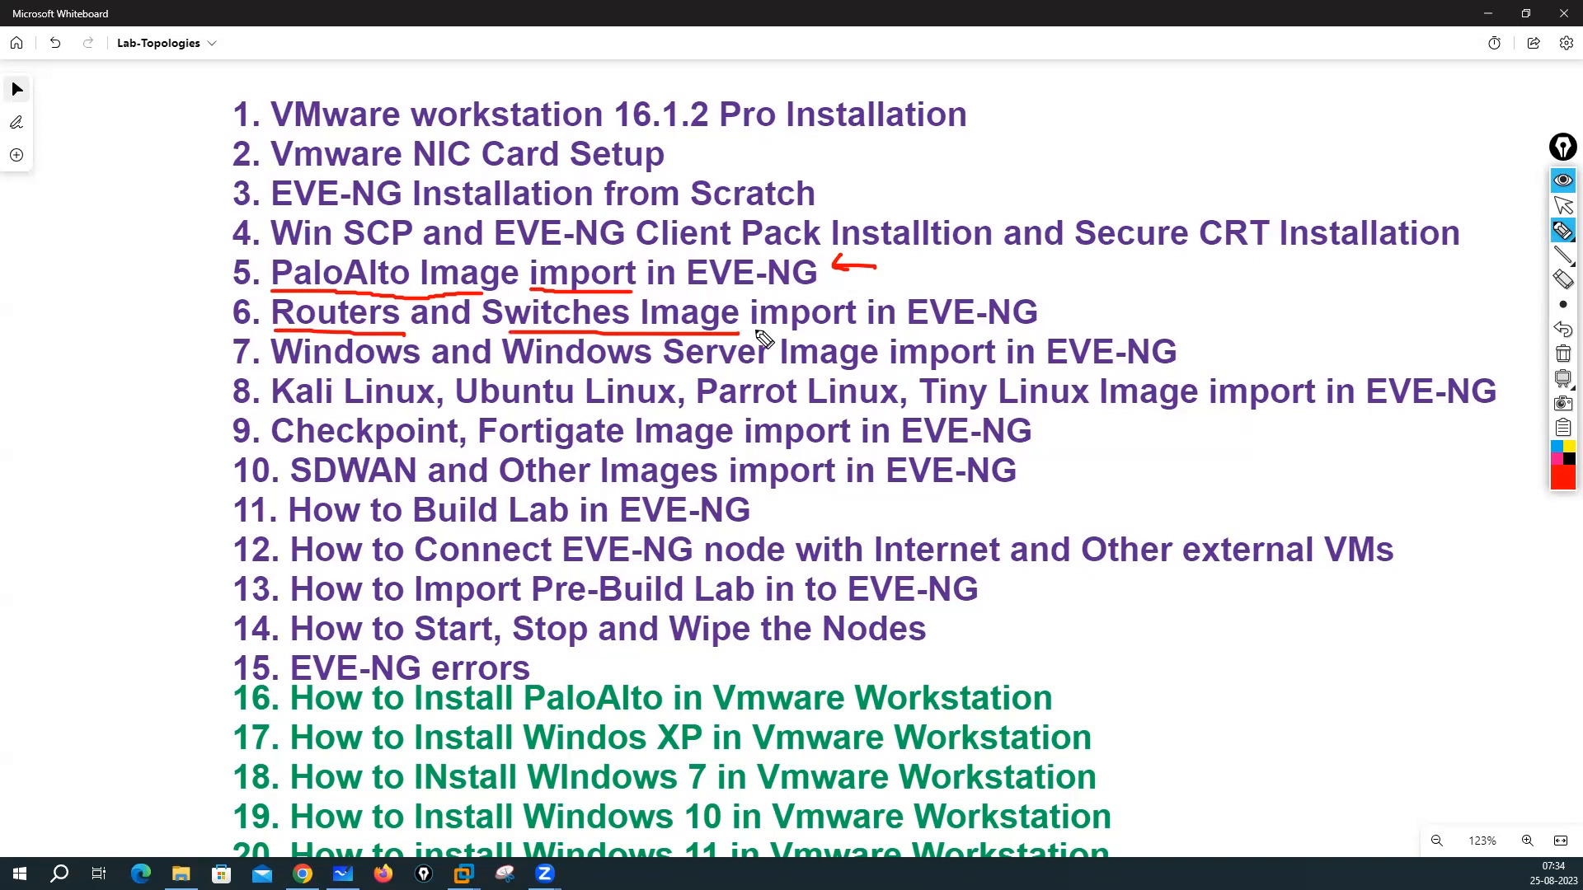
Step: Underline topics 7 to 10 on the whiteboard list in red, from the Windows image import to SDWAN and Other Images
left_click_drag(274, 373, 766, 374)
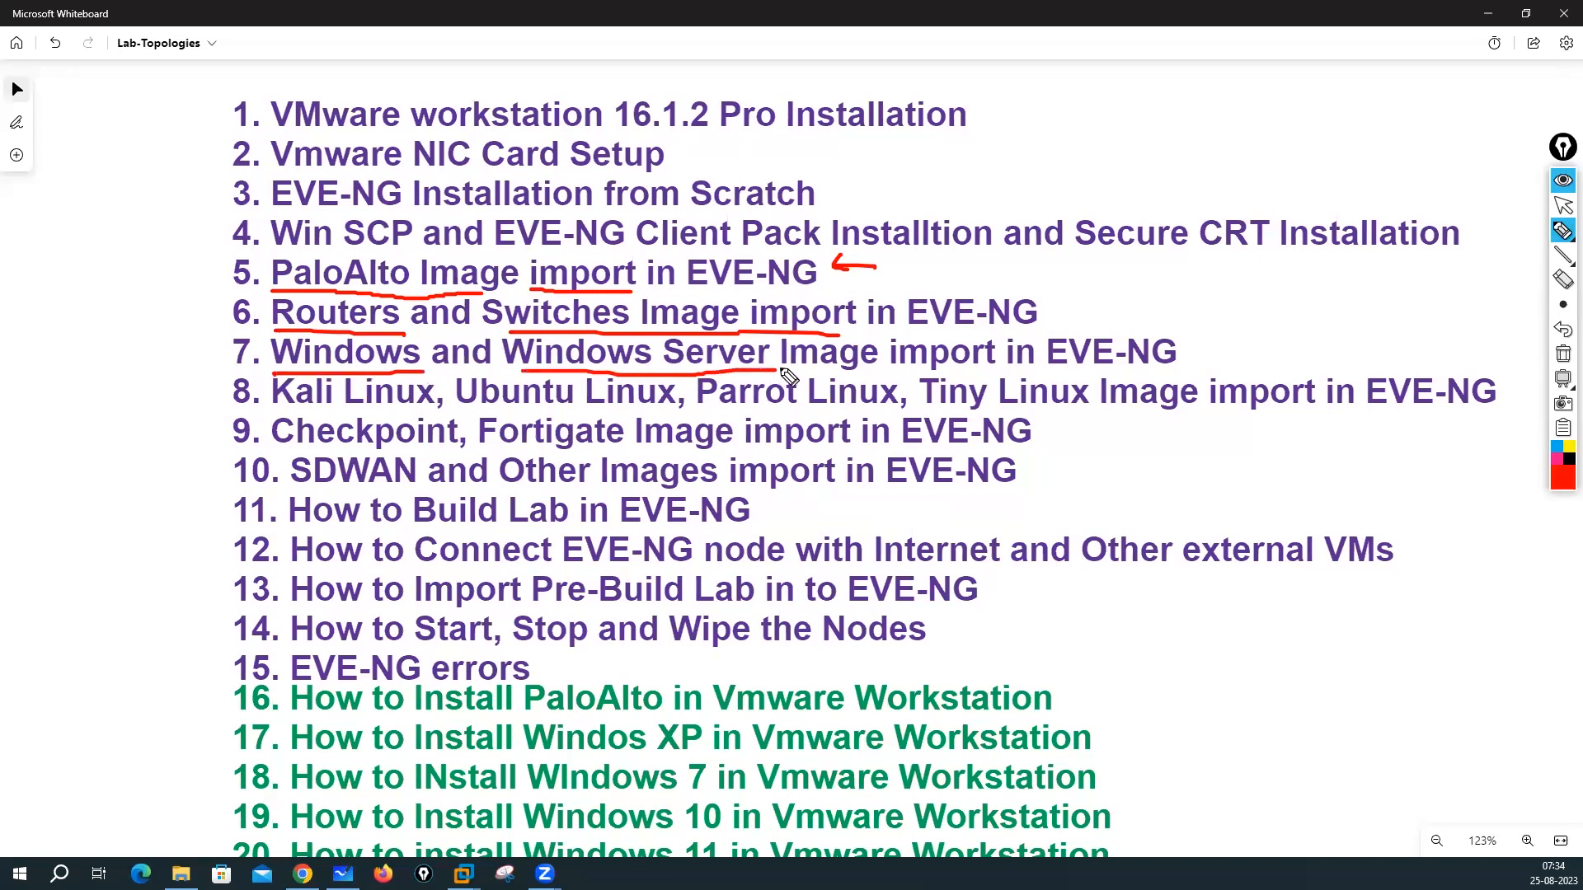
left_click_drag(279, 409, 1274, 417)
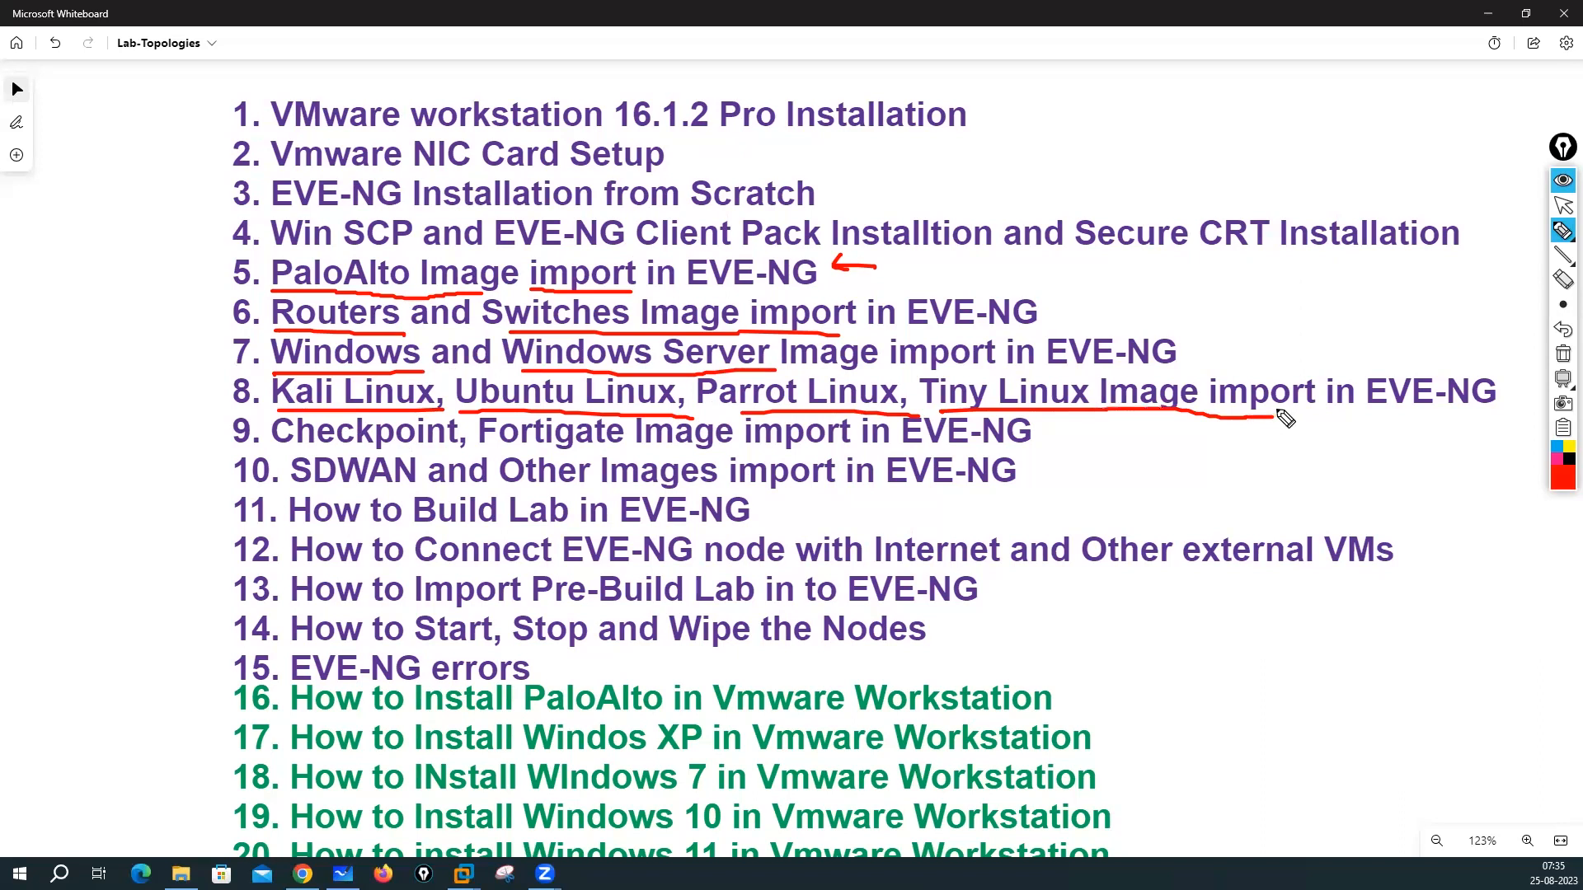
left_click_drag(289, 452, 652, 452)
left_click(730, 456)
left_click_drag(902, 460, 996, 443)
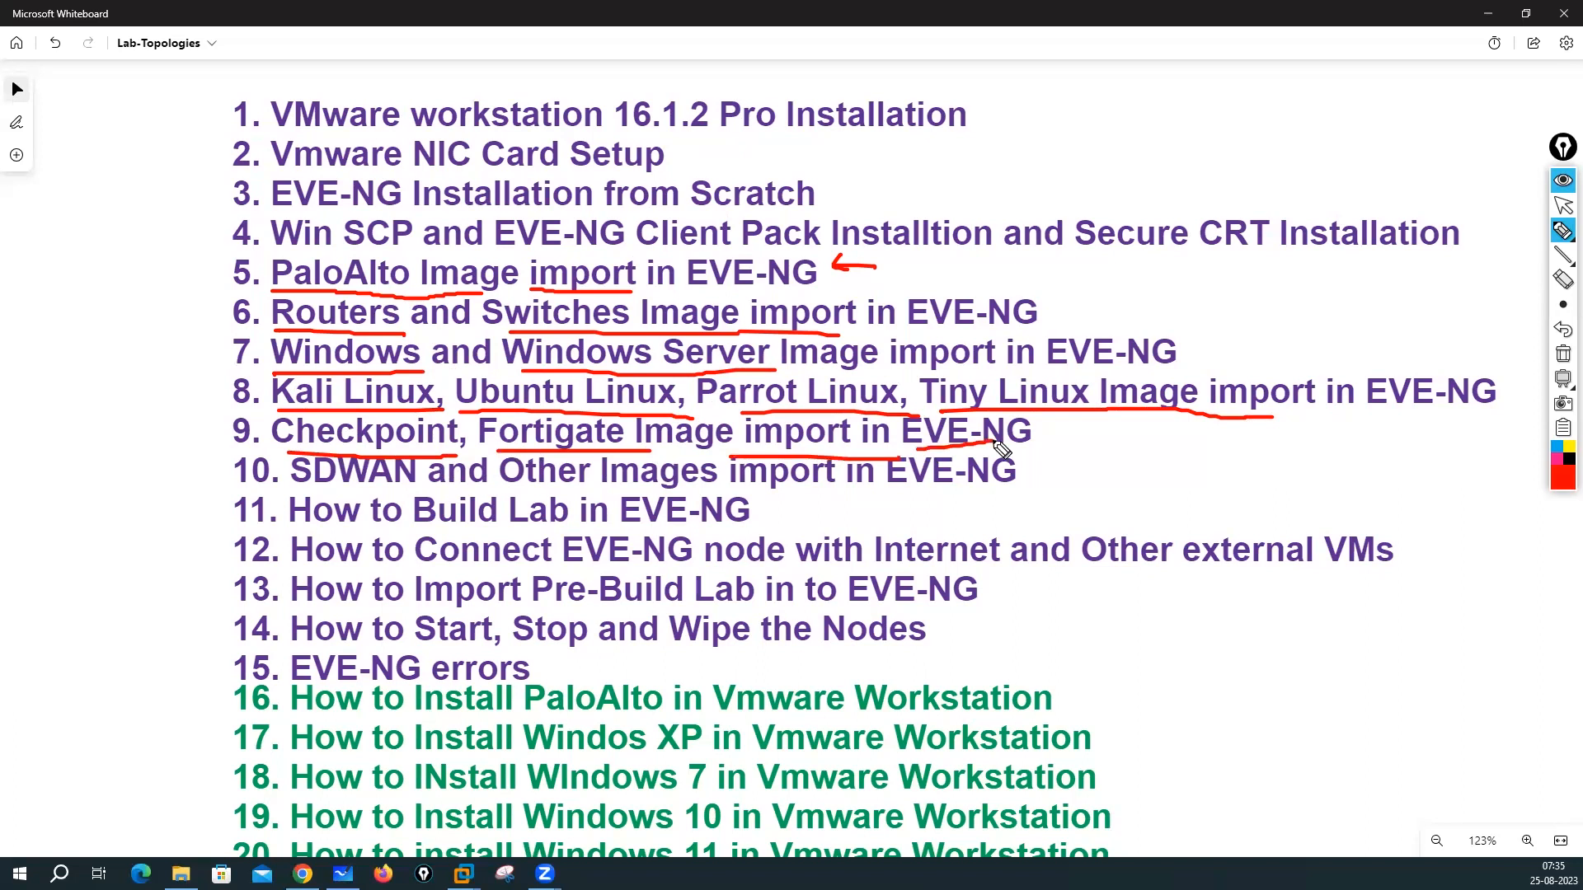
left_click_drag(316, 492, 599, 488)
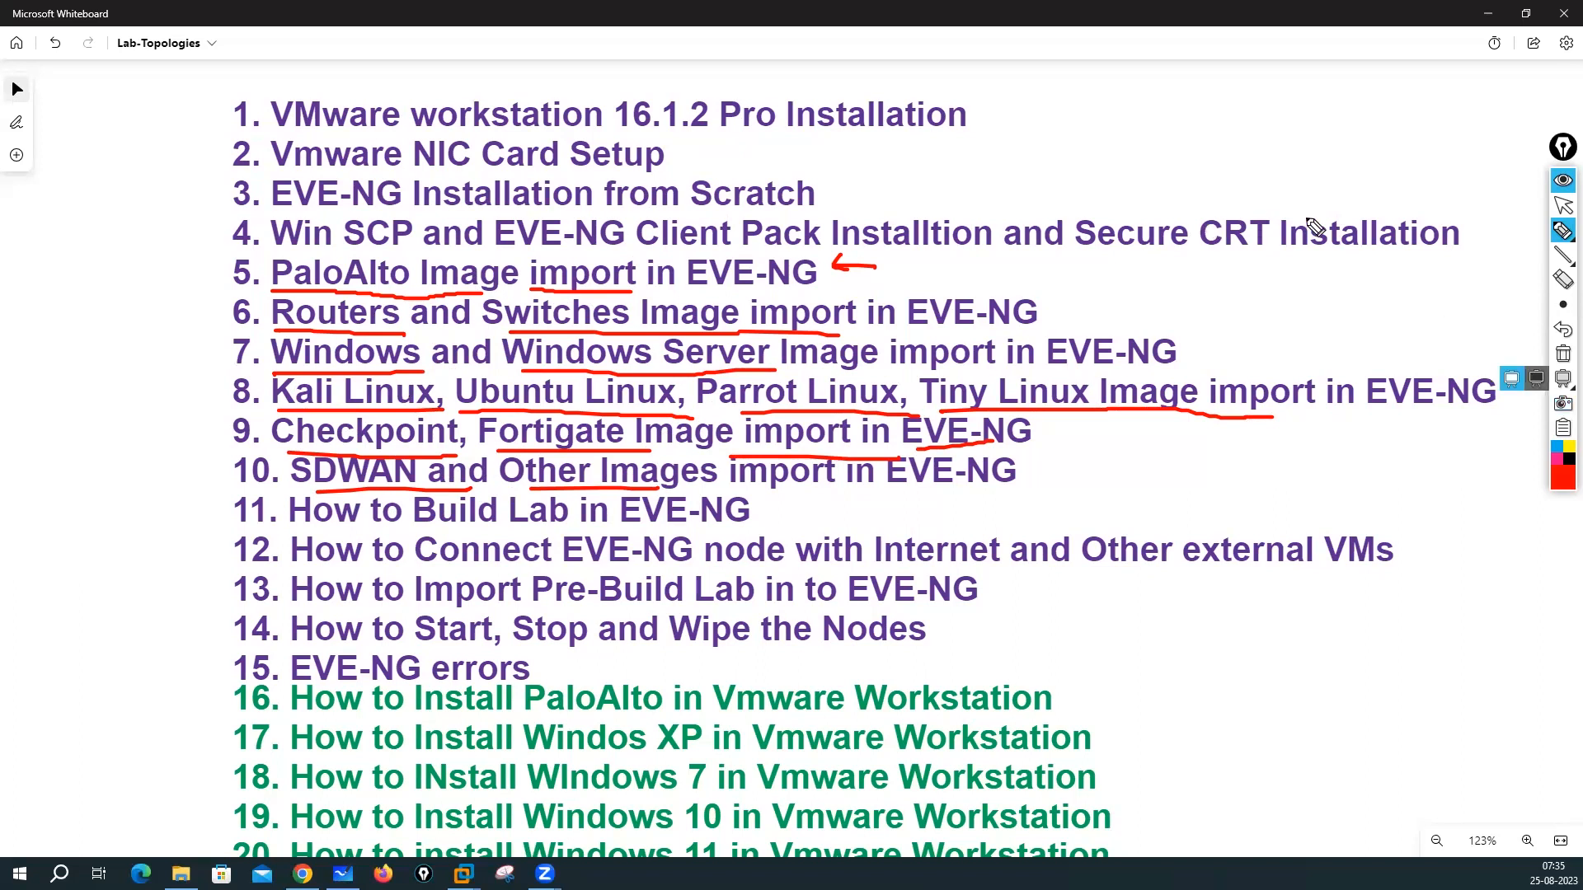
Step: Erase all the red annotations from the whiteboard list and return to the normal pointer
left_click(1564, 359)
left_click(1563, 206)
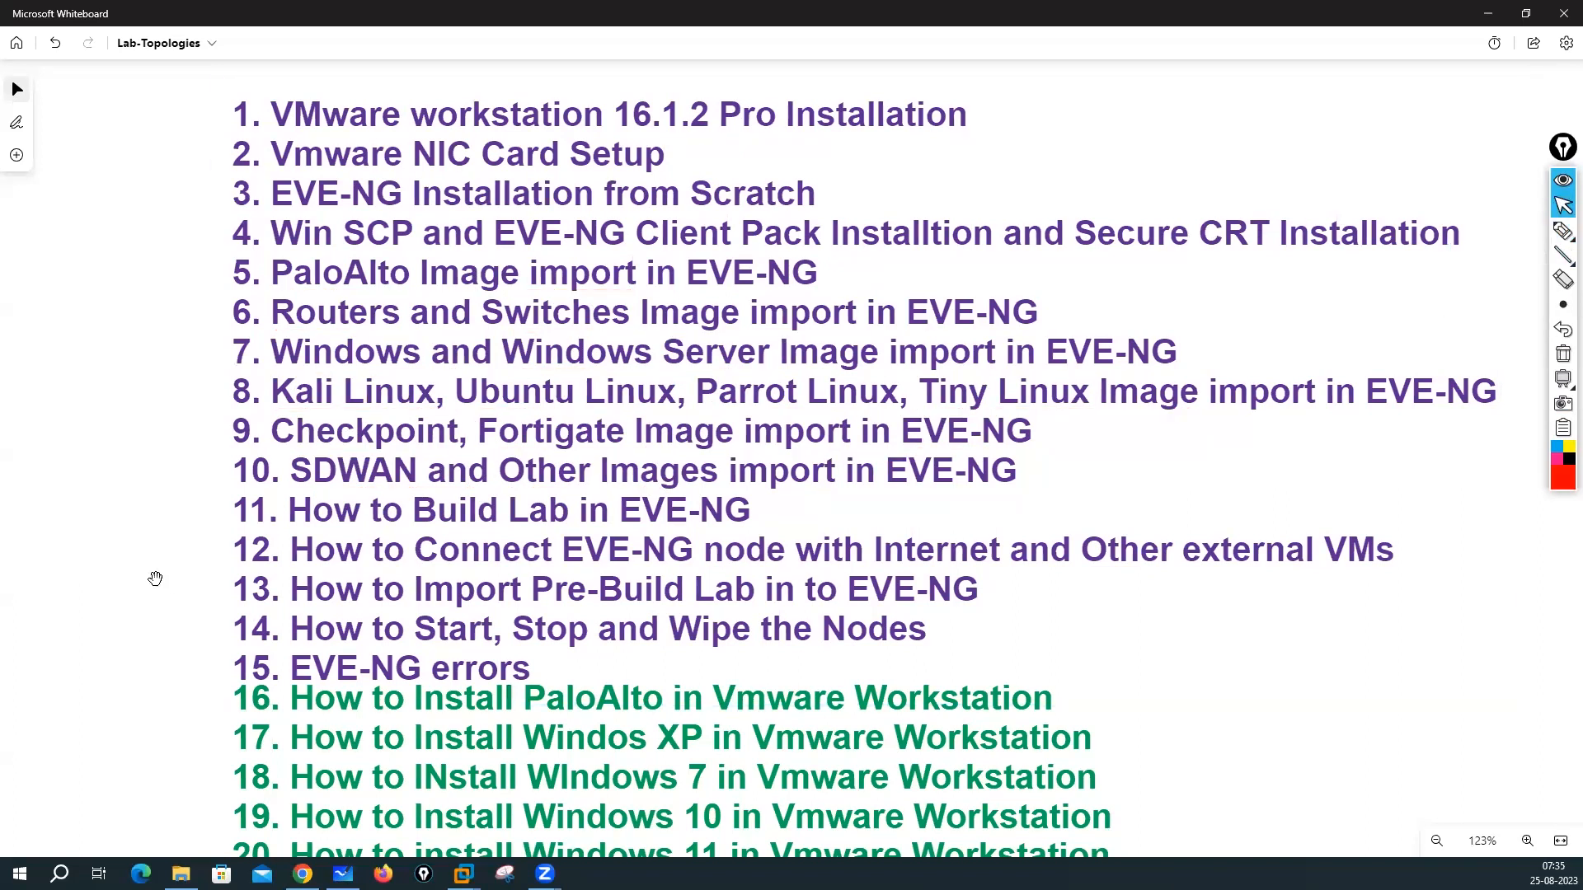
left_click(81, 590)
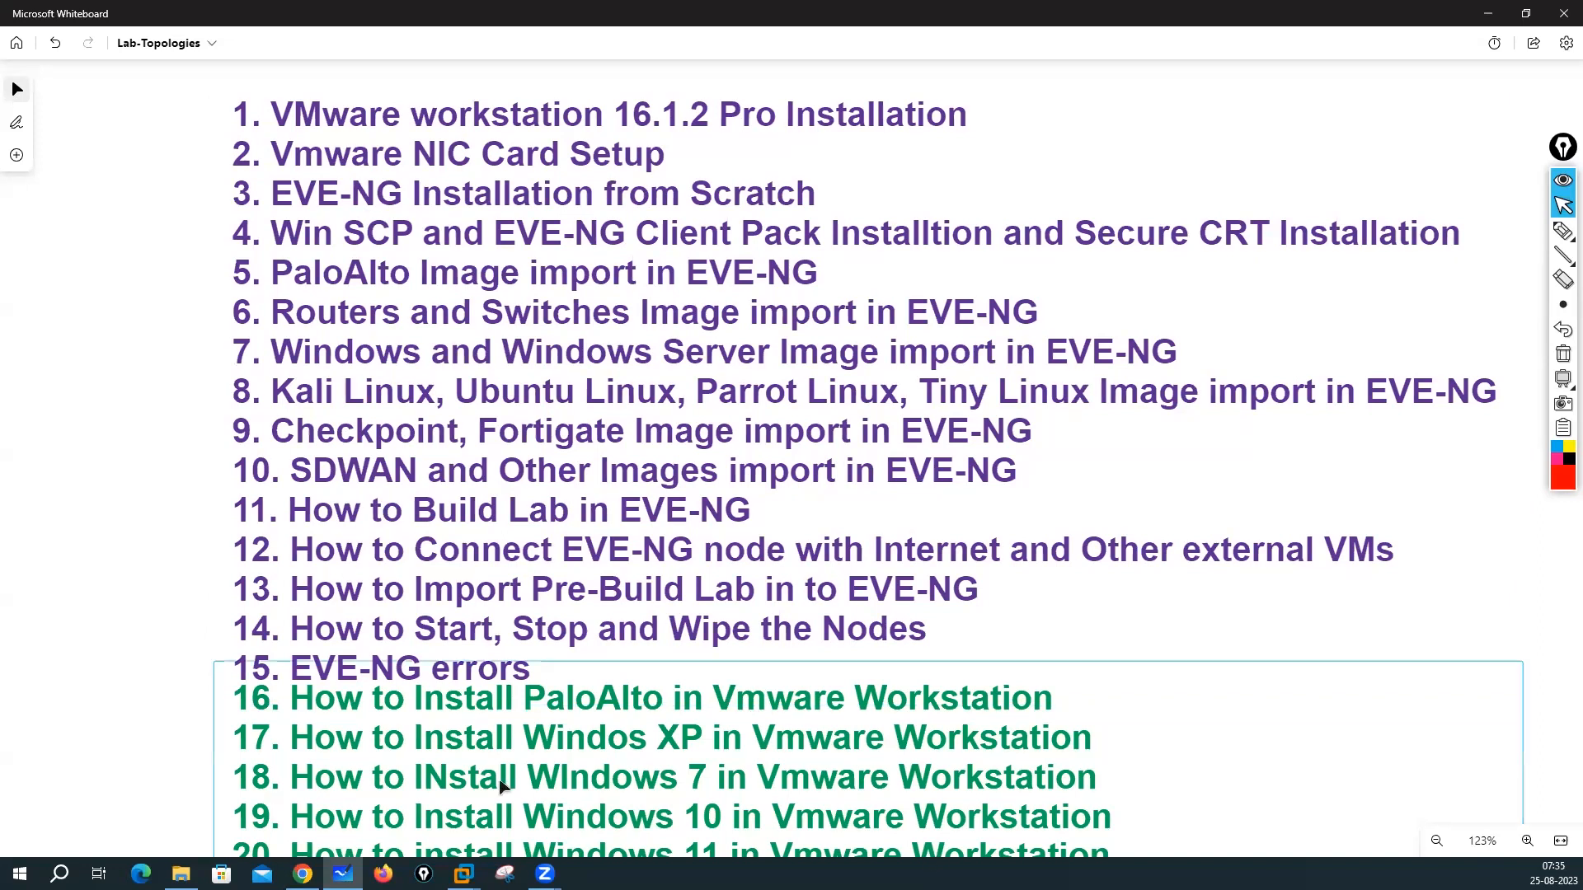
Step: Switch to VMware Workstation, power on the EVE-CE virtual machine and bring up its console
left_click(540, 785)
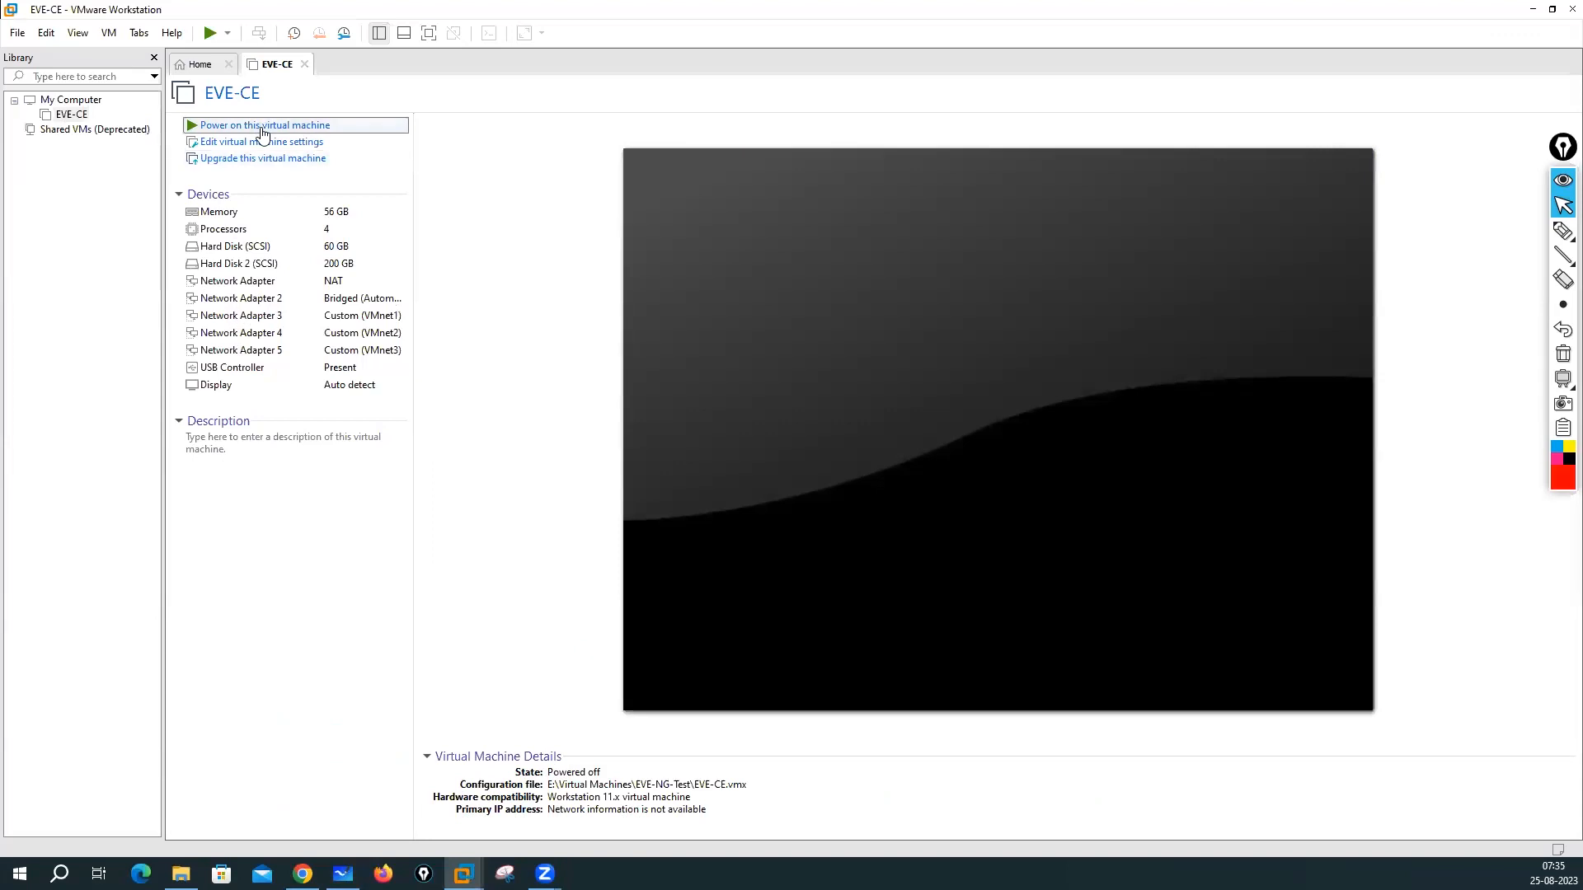
left_click(257, 125)
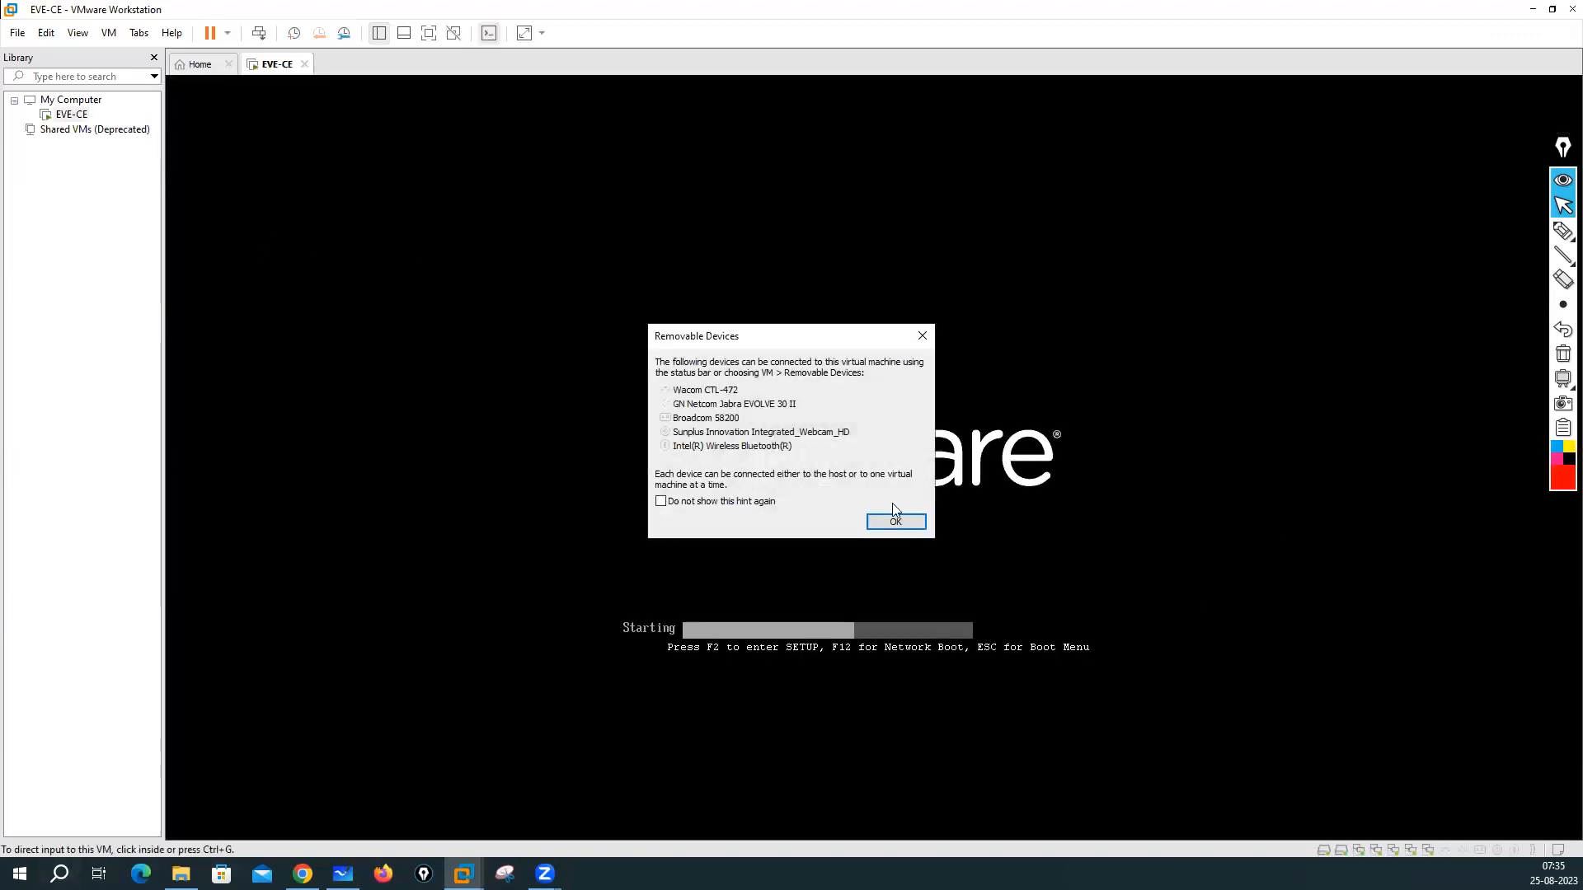
left_click(895, 519)
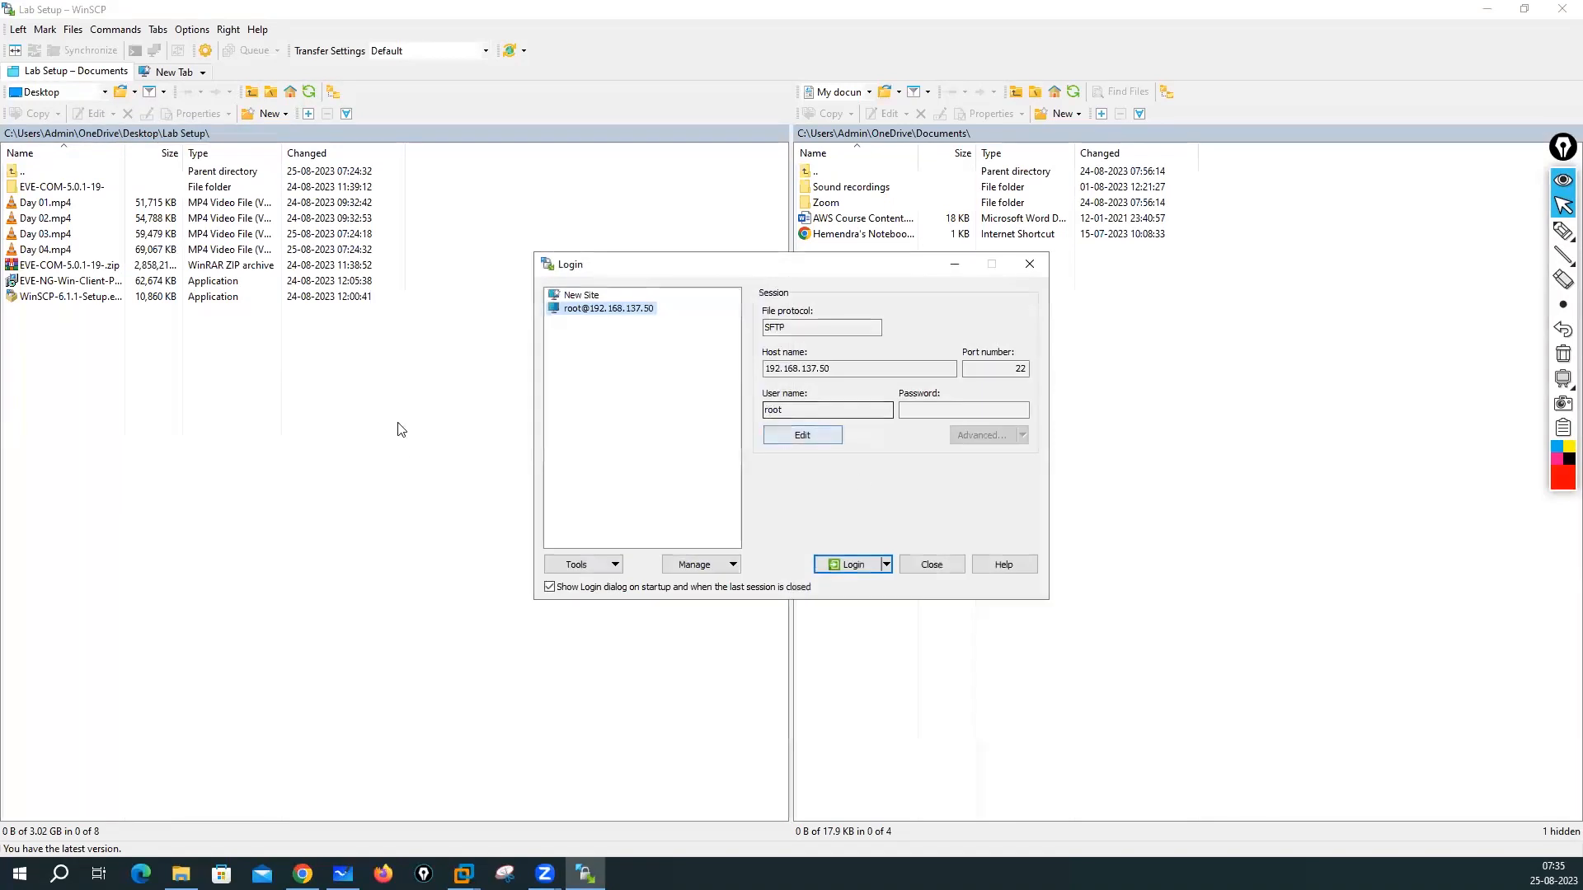
left_click(464, 874)
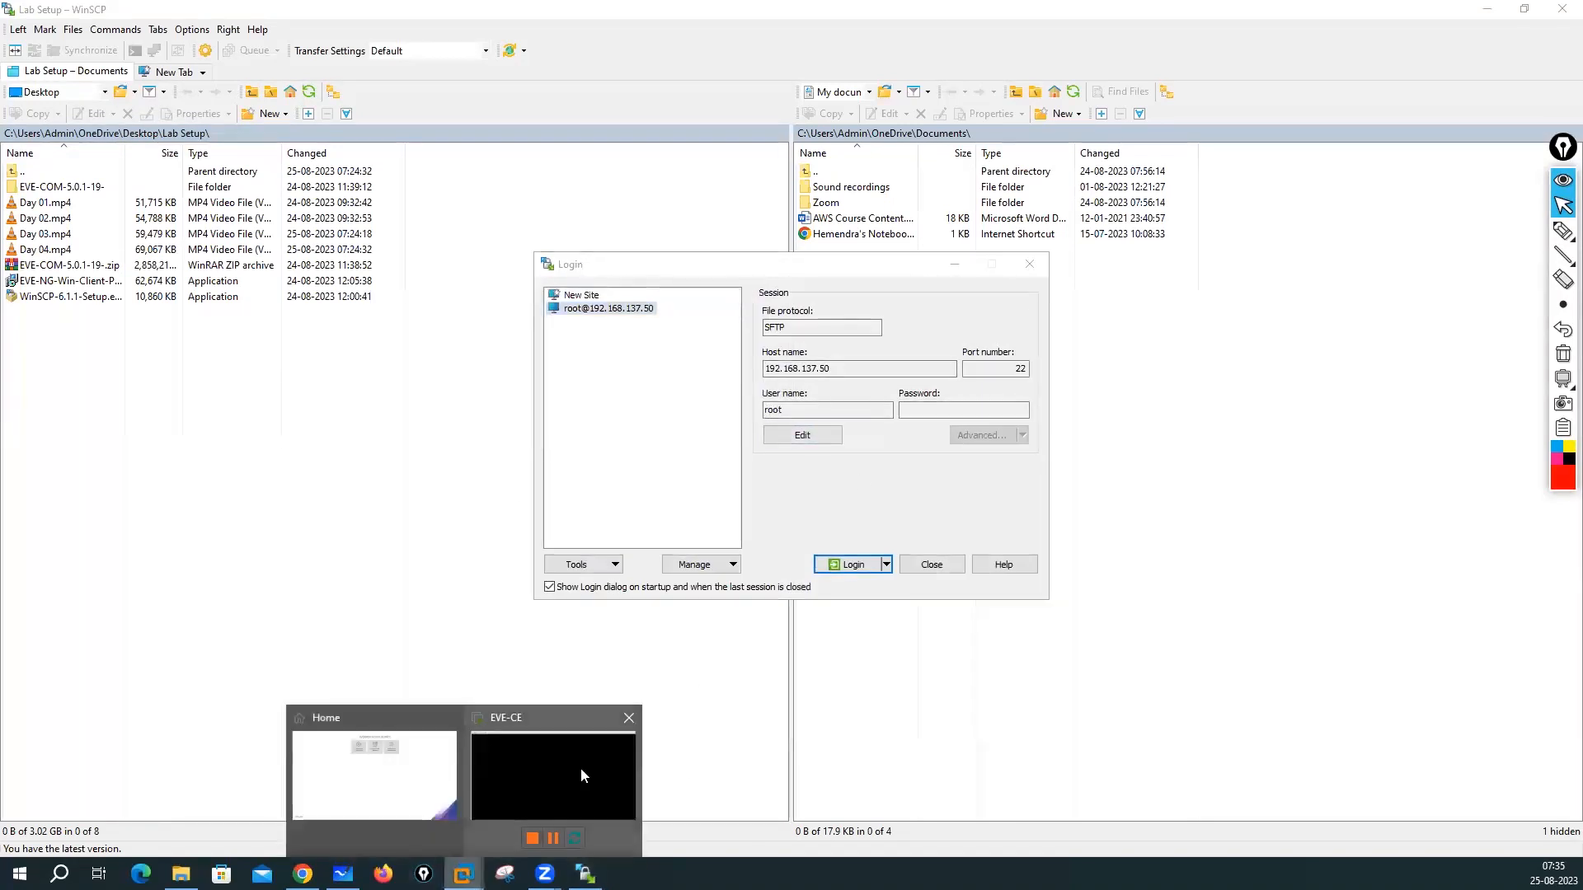
left_click(580, 768)
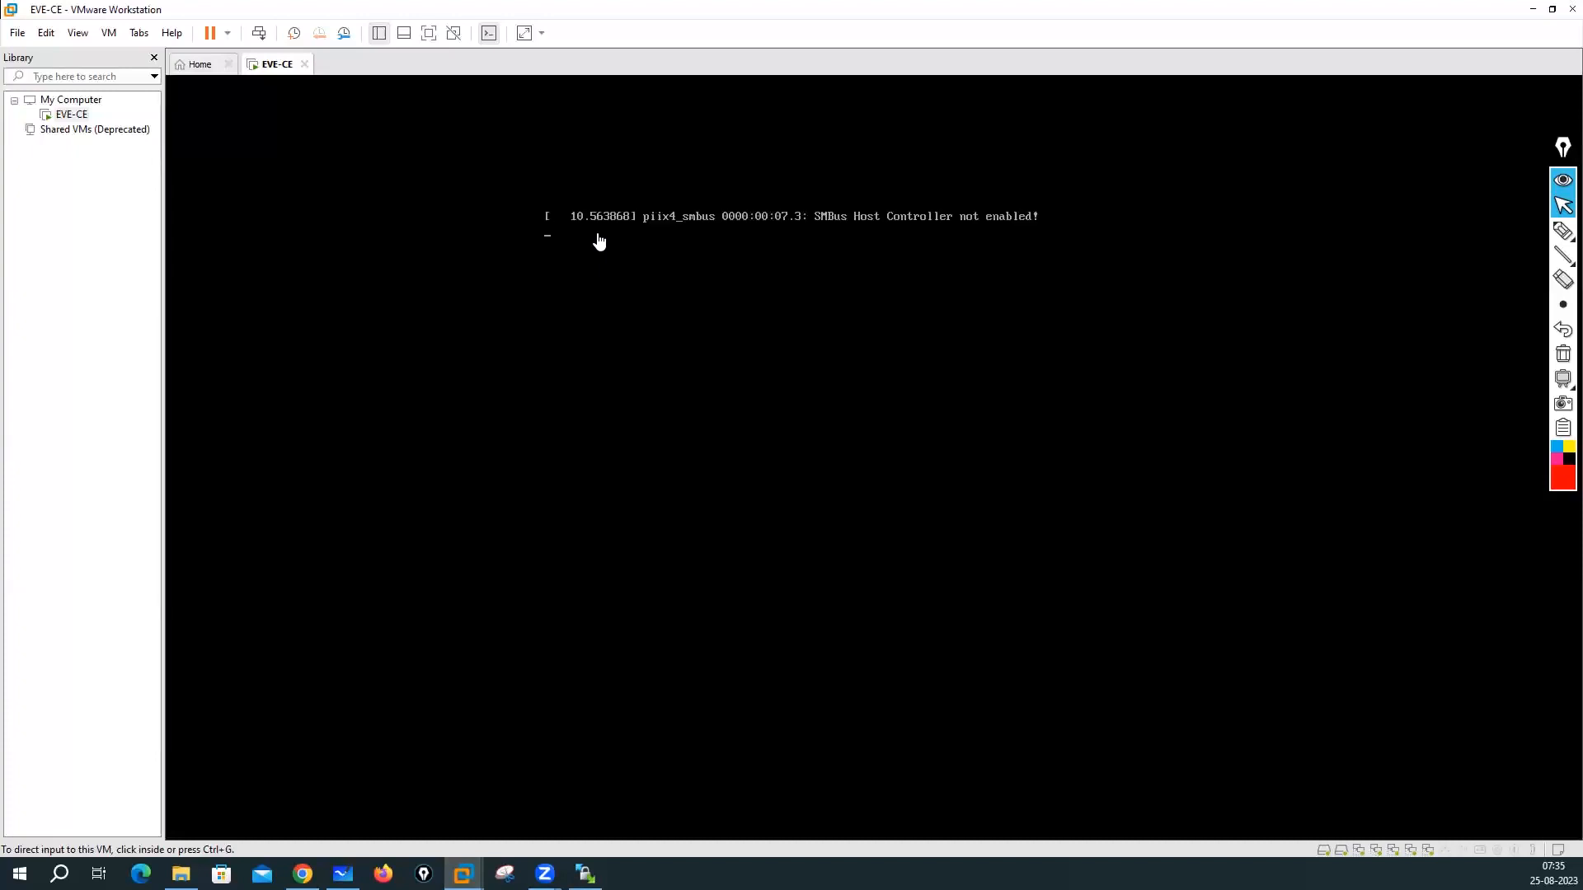
Step: Handwrite a numbered red list with Win-SCP and FileZilla over the EVE-CE console, and erase it again
left_click(1563, 231)
mouse_move(596, 147)
left_mouse_down()
mouse_move(601, 173)
mouse_move(591, 145)
mouse_move(691, 136)
mouse_move(691, 155)
mouse_move(716, 153)
left_mouse_up()
left_click(695, 121)
left_click_drag(720, 146, 775, 151)
mouse_move(790, 117)
left_mouse_down()
mouse_move(790, 152)
mouse_move(795, 132)
left_mouse_up()
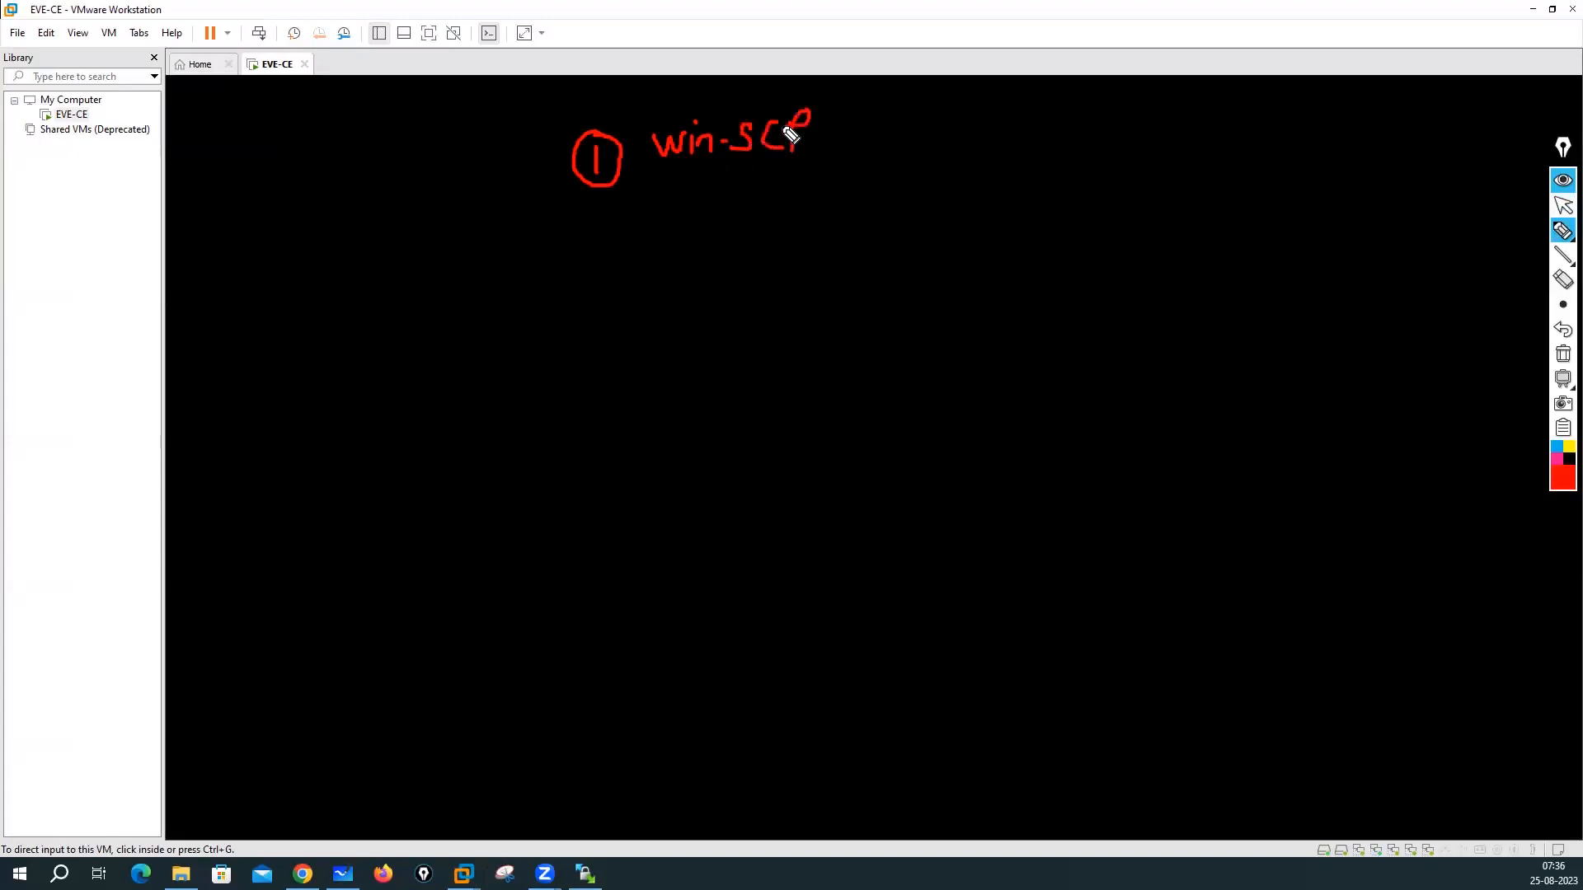
mouse_move(615, 231)
left_mouse_down()
mouse_move(601, 234)
mouse_move(639, 244)
mouse_move(704, 212)
mouse_move(733, 231)
left_mouse_up()
left_click_drag(746, 198, 760, 229)
left_click_drag(779, 210, 775, 227)
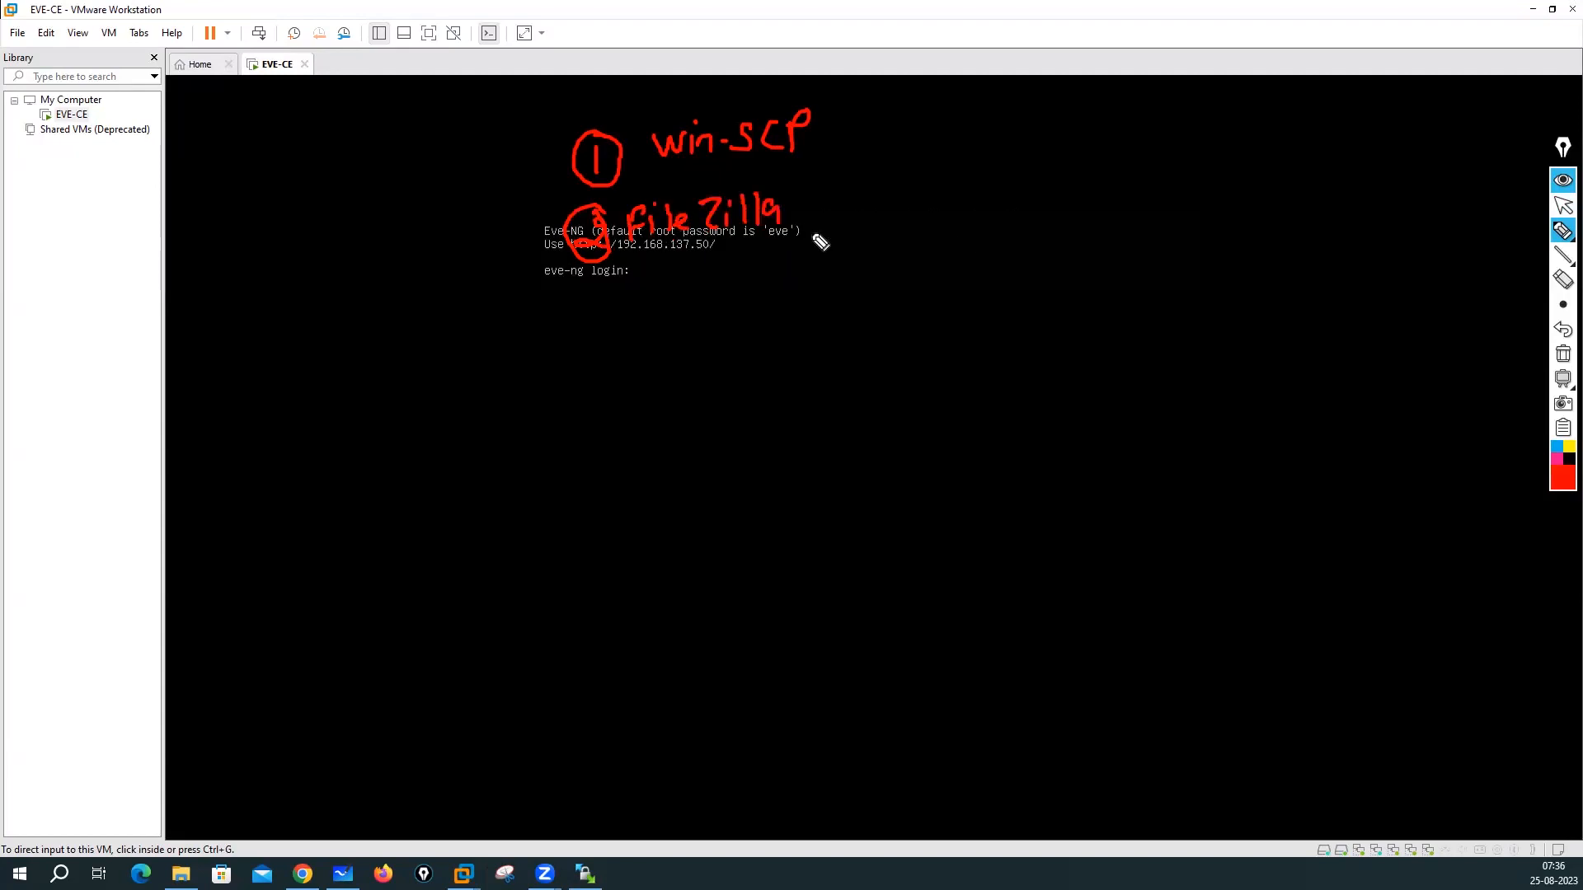
left_click(1563, 354)
left_click(1564, 207)
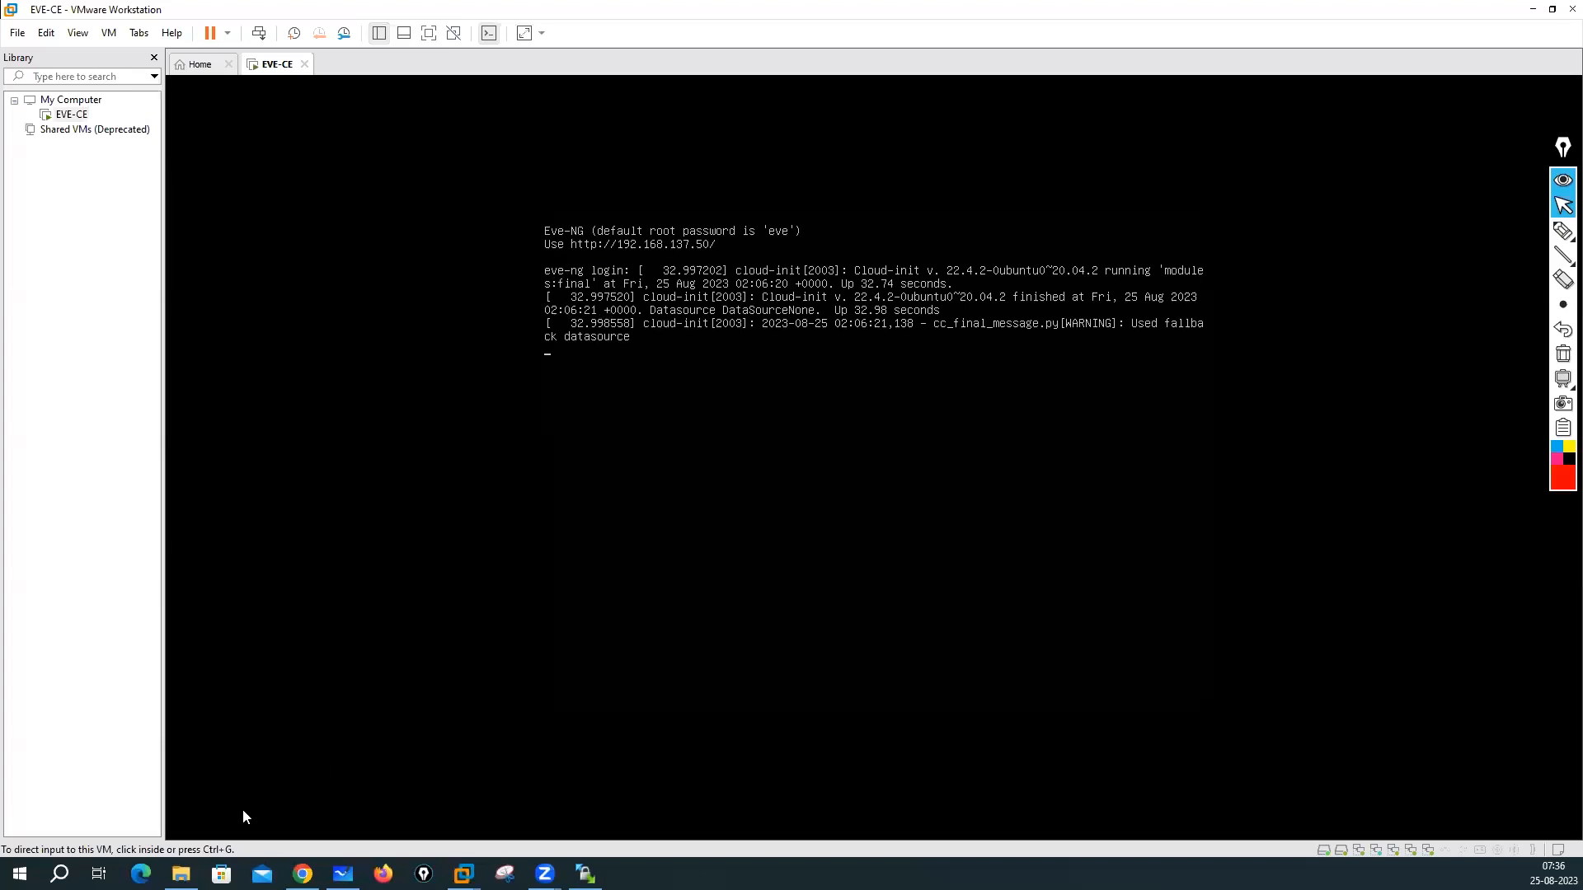
Step: Switch to File Explorer and point out the paloalto and panorama-10.1.0 folders in eve-ng images with temporary red marks
left_click(181, 874)
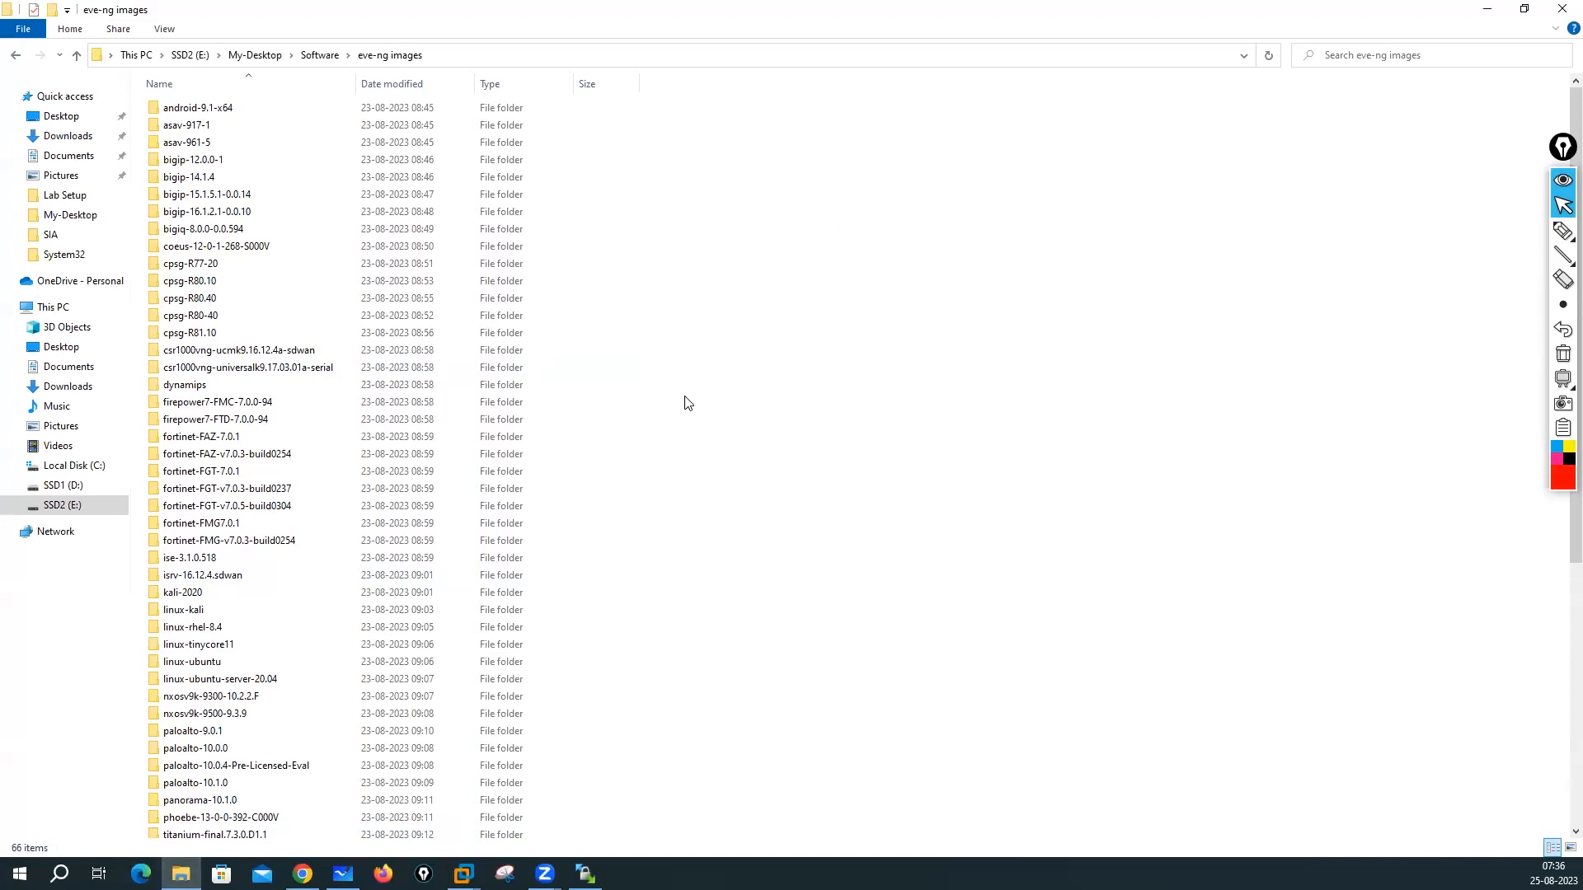
scroll(689, 403, "down", 8)
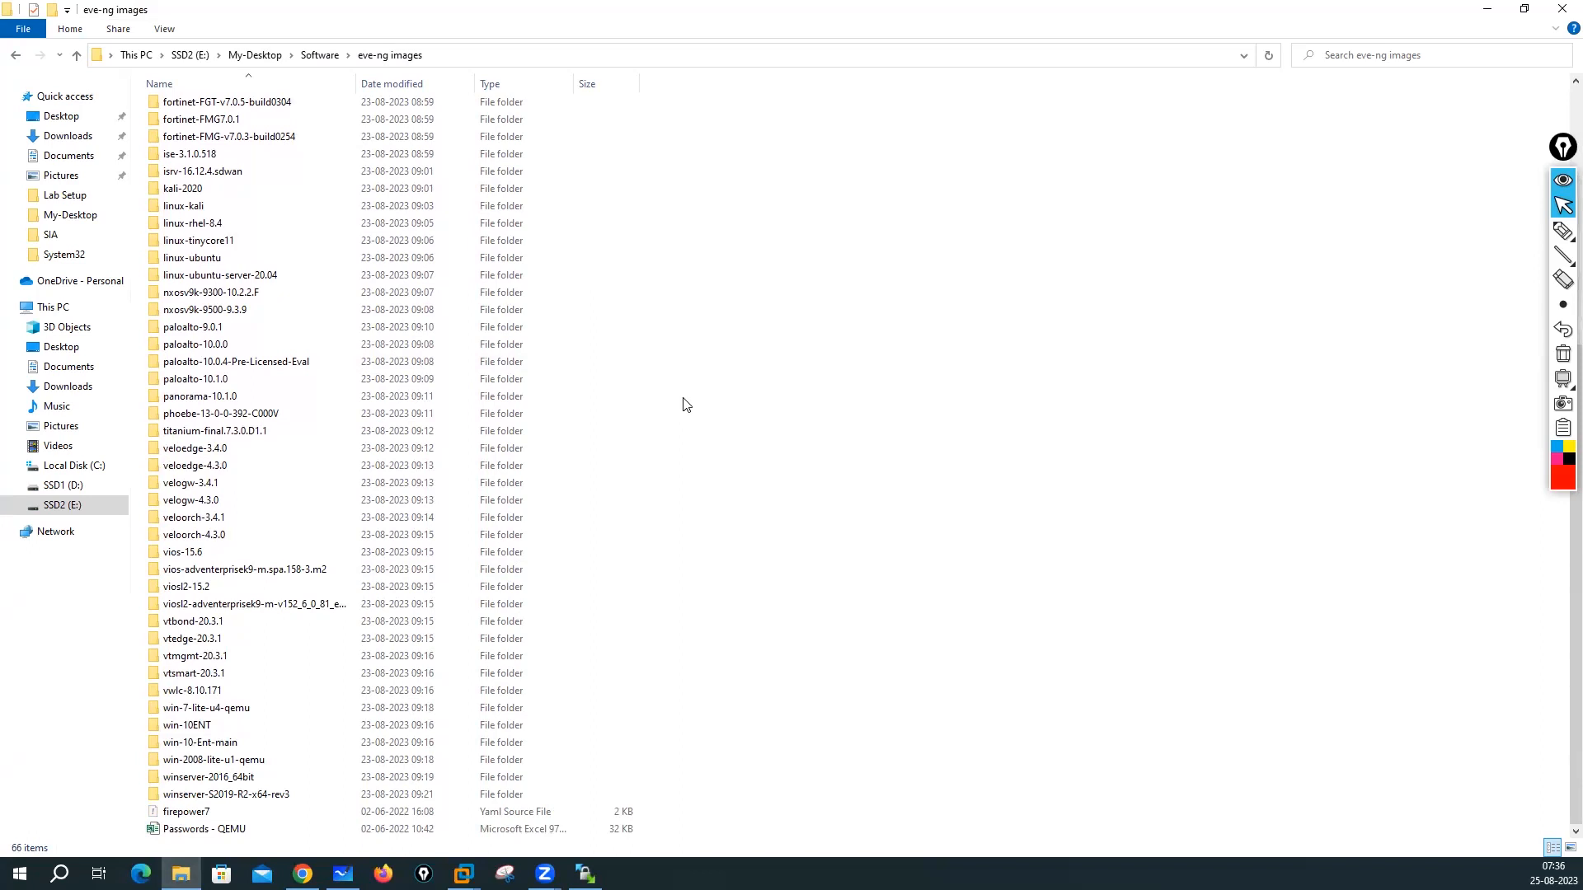
left_click(1563, 231)
mouse_move(279, 321)
left_mouse_down()
mouse_move(238, 341)
mouse_move(256, 400)
left_mouse_up()
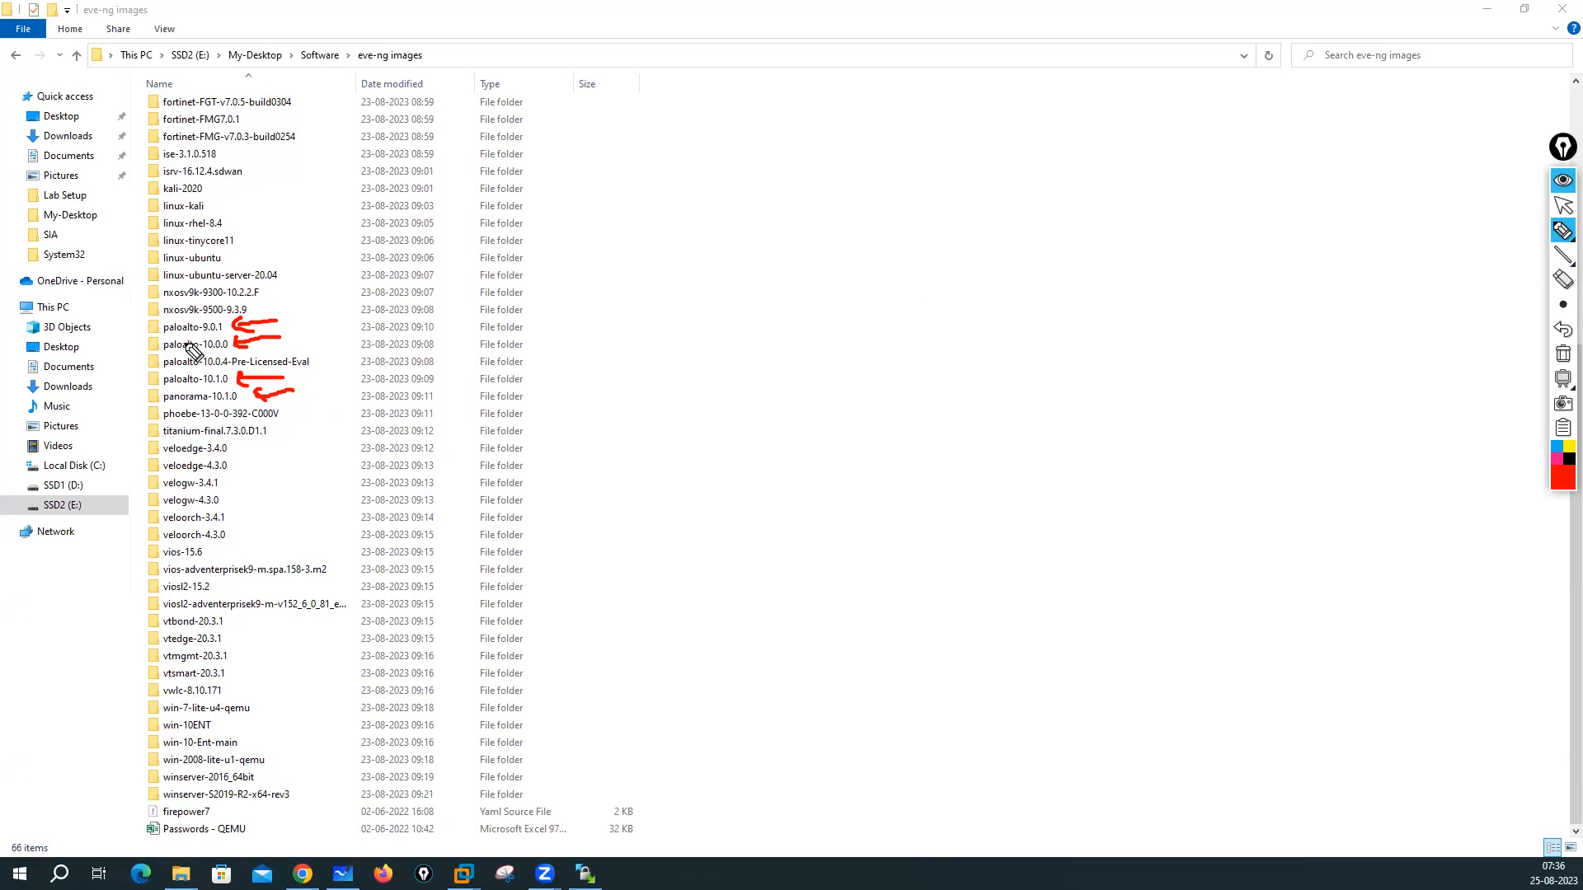
mouse_move(141, 323)
left_mouse_down()
mouse_move(137, 406)
mouse_move(127, 394)
left_mouse_up()
mouse_move(148, 329)
left_mouse_down()
mouse_move(130, 328)
mouse_move(191, 373)
mouse_move(252, 353)
mouse_move(198, 335)
mouse_move(157, 345)
mouse_move(248, 385)
left_mouse_up()
left_click_drag(256, 327, 210, 328)
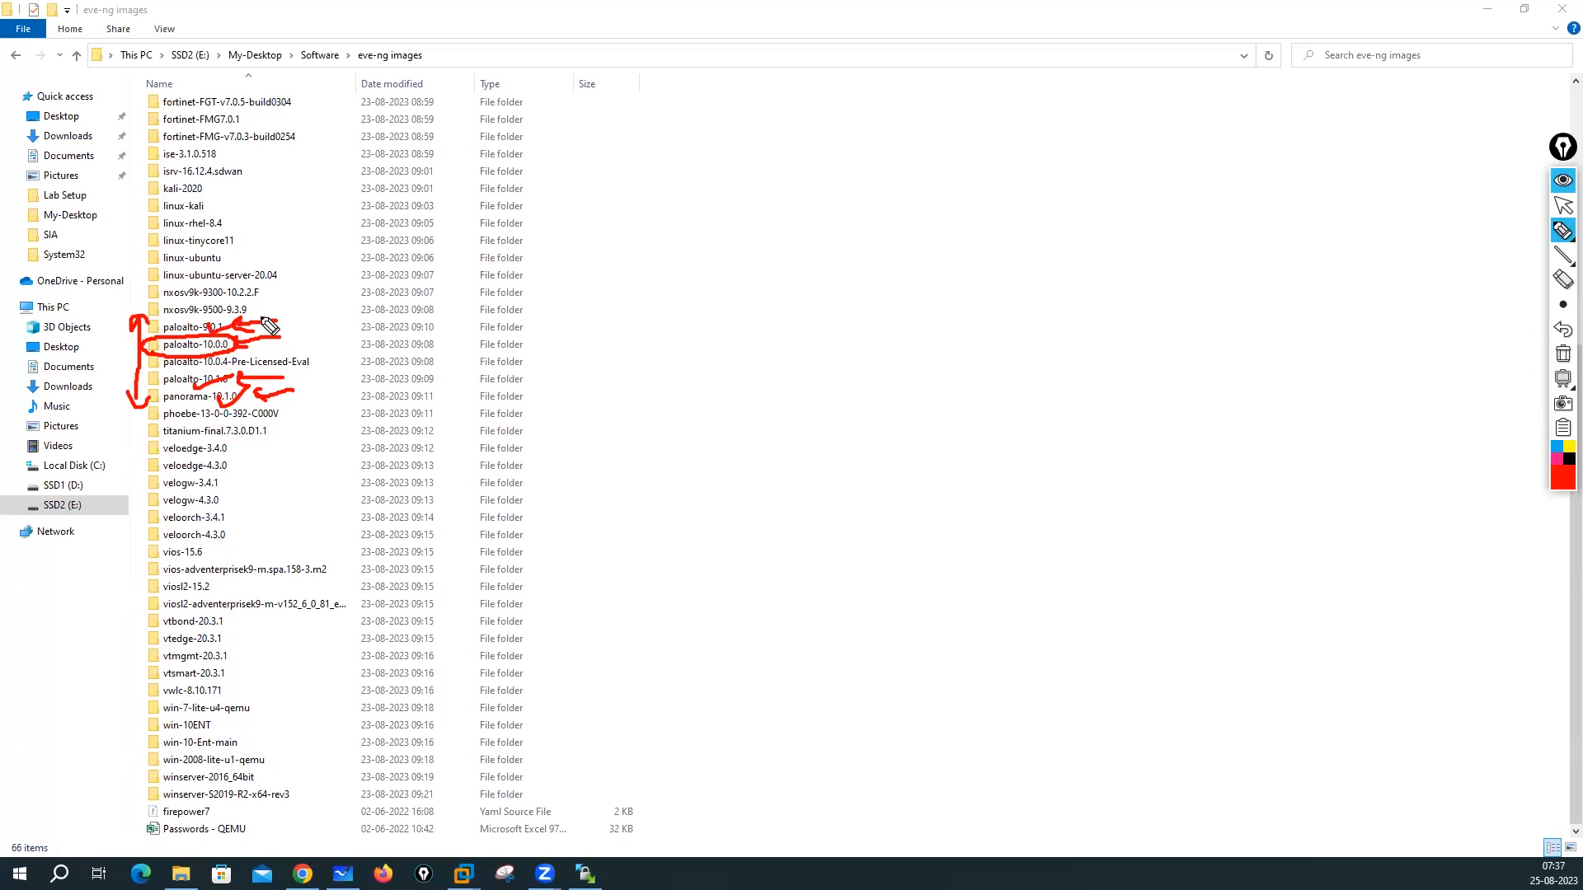
left_click(1132, 421)
left_click(1563, 353)
left_click(1563, 207)
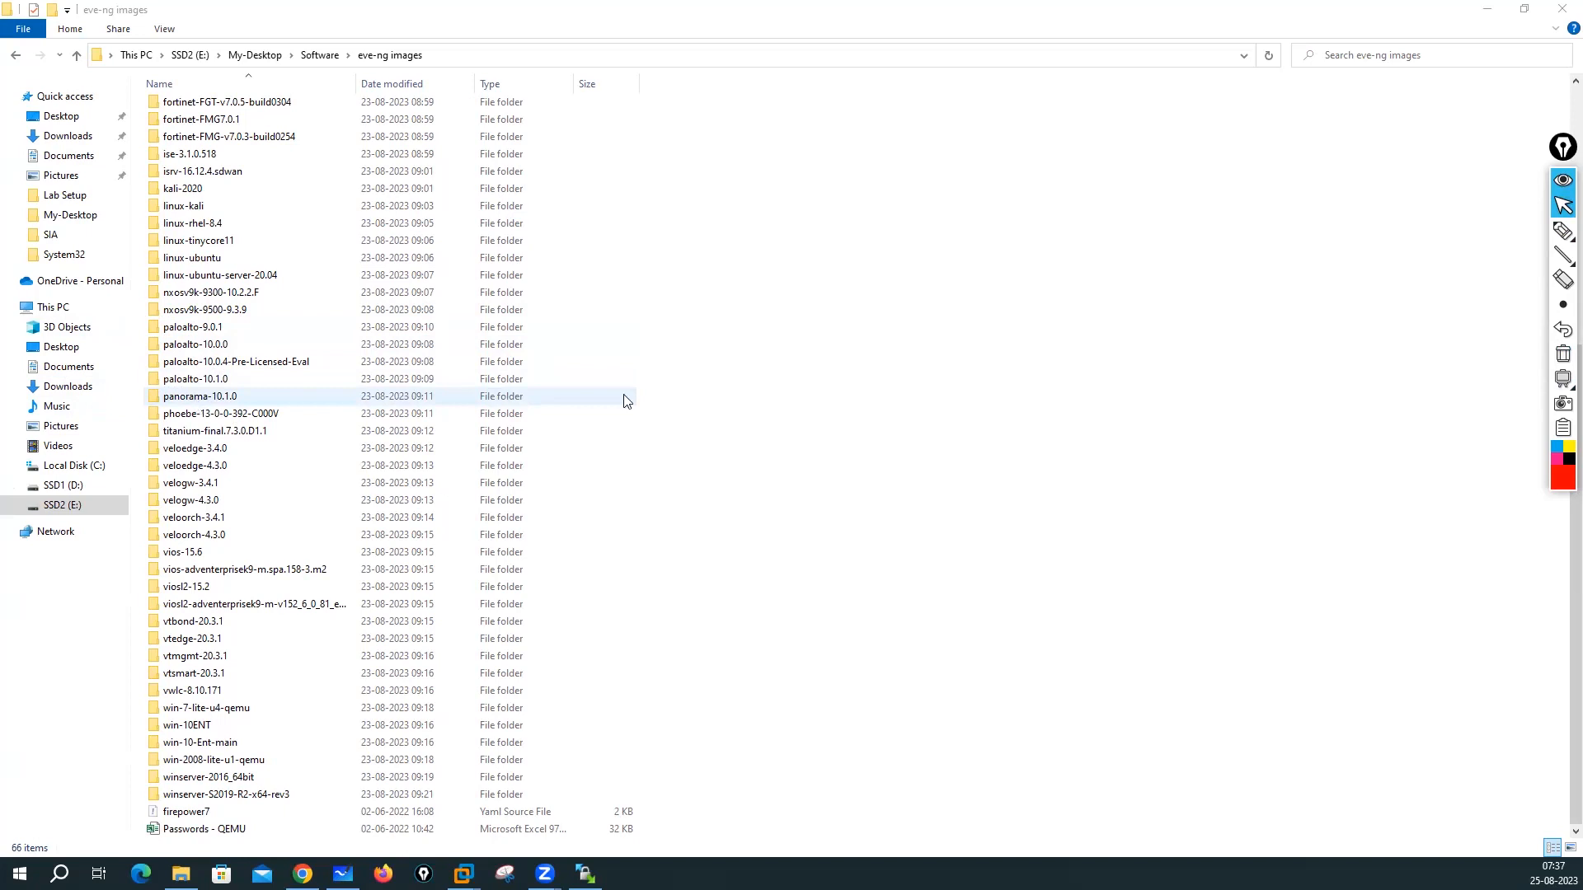
left_click(1562, 231)
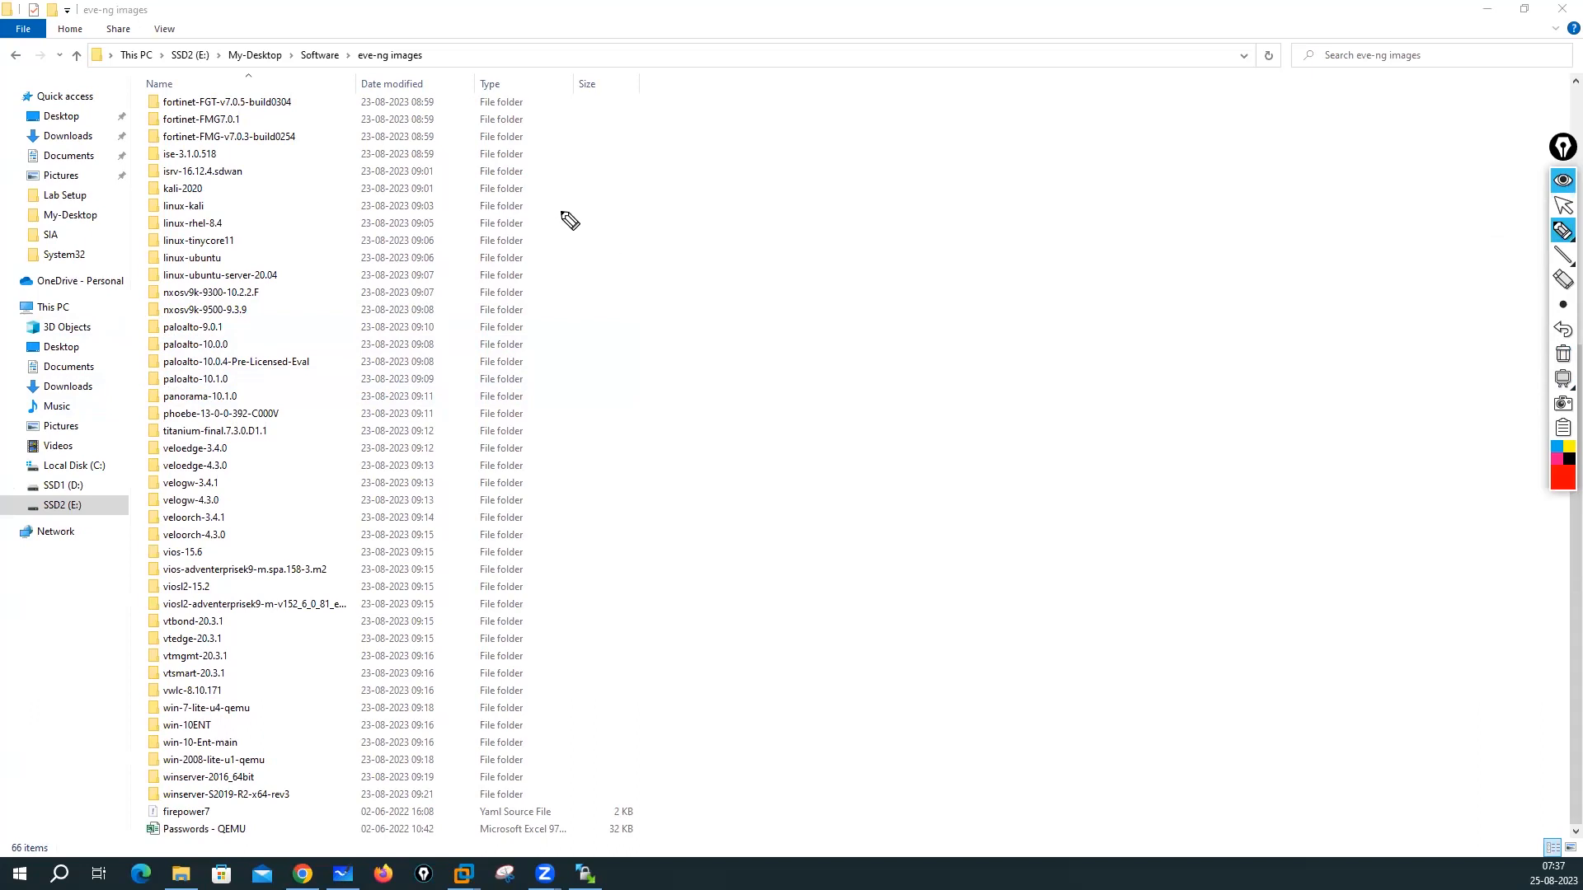
mouse_move(581, 170)
left_mouse_down()
mouse_move(582, 218)
mouse_move(584, 195)
mouse_move(900, 152)
left_mouse_up()
left_click(1563, 354)
left_click(1563, 207)
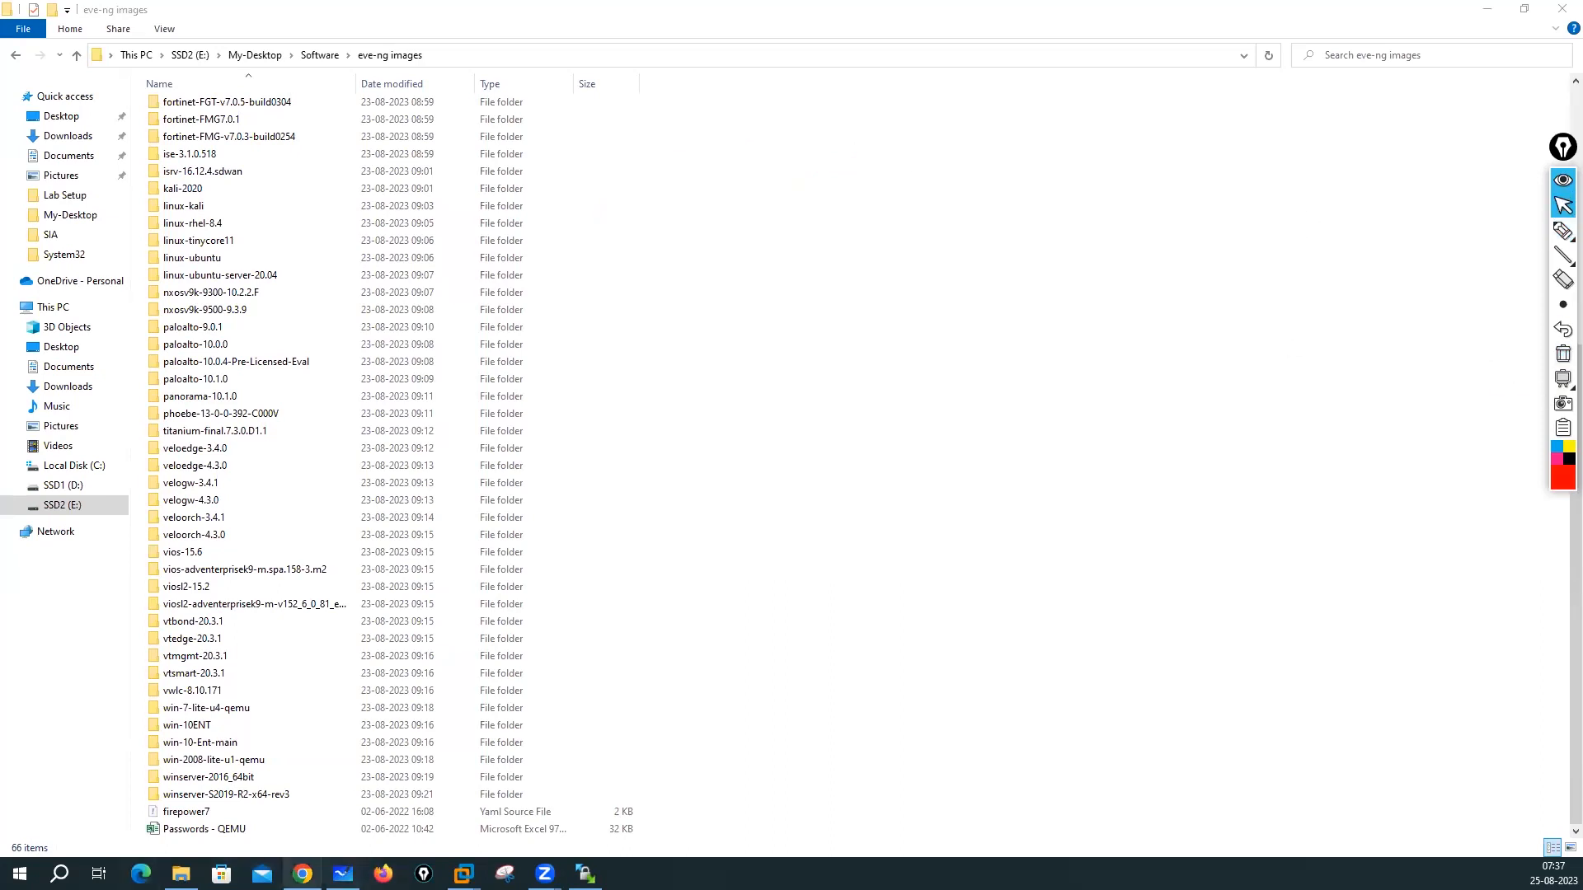
Step: Switch to Chrome and open the EVE-NG web interface at 192.168.137.50/legacy/ in a new tab
key("alt+Tab")
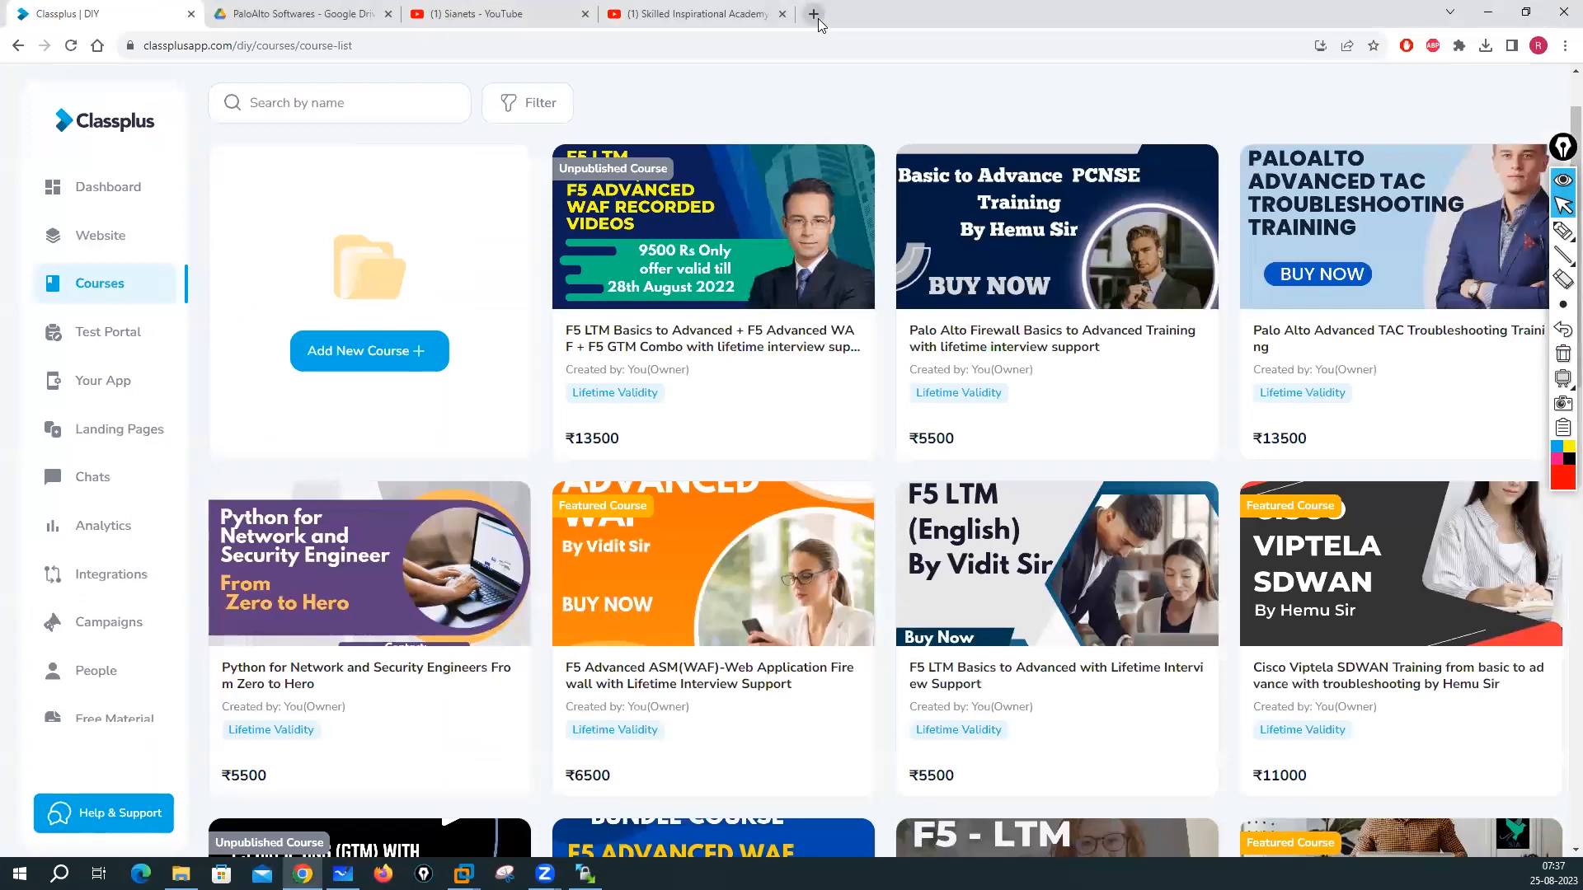
left_click(814, 14)
type("192.16")
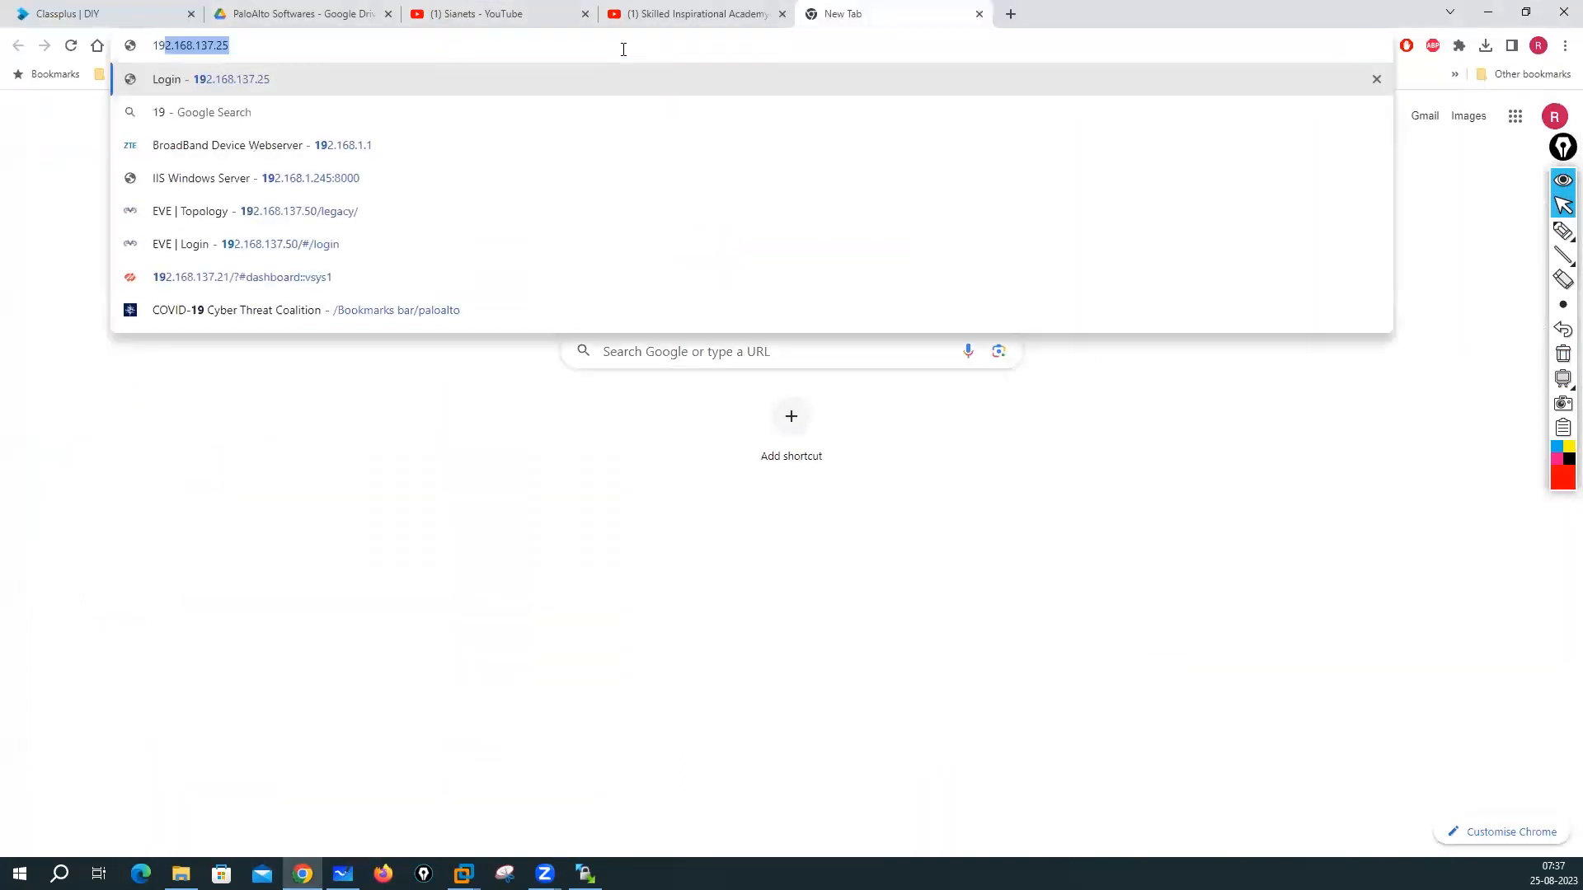
type("8.137.5")
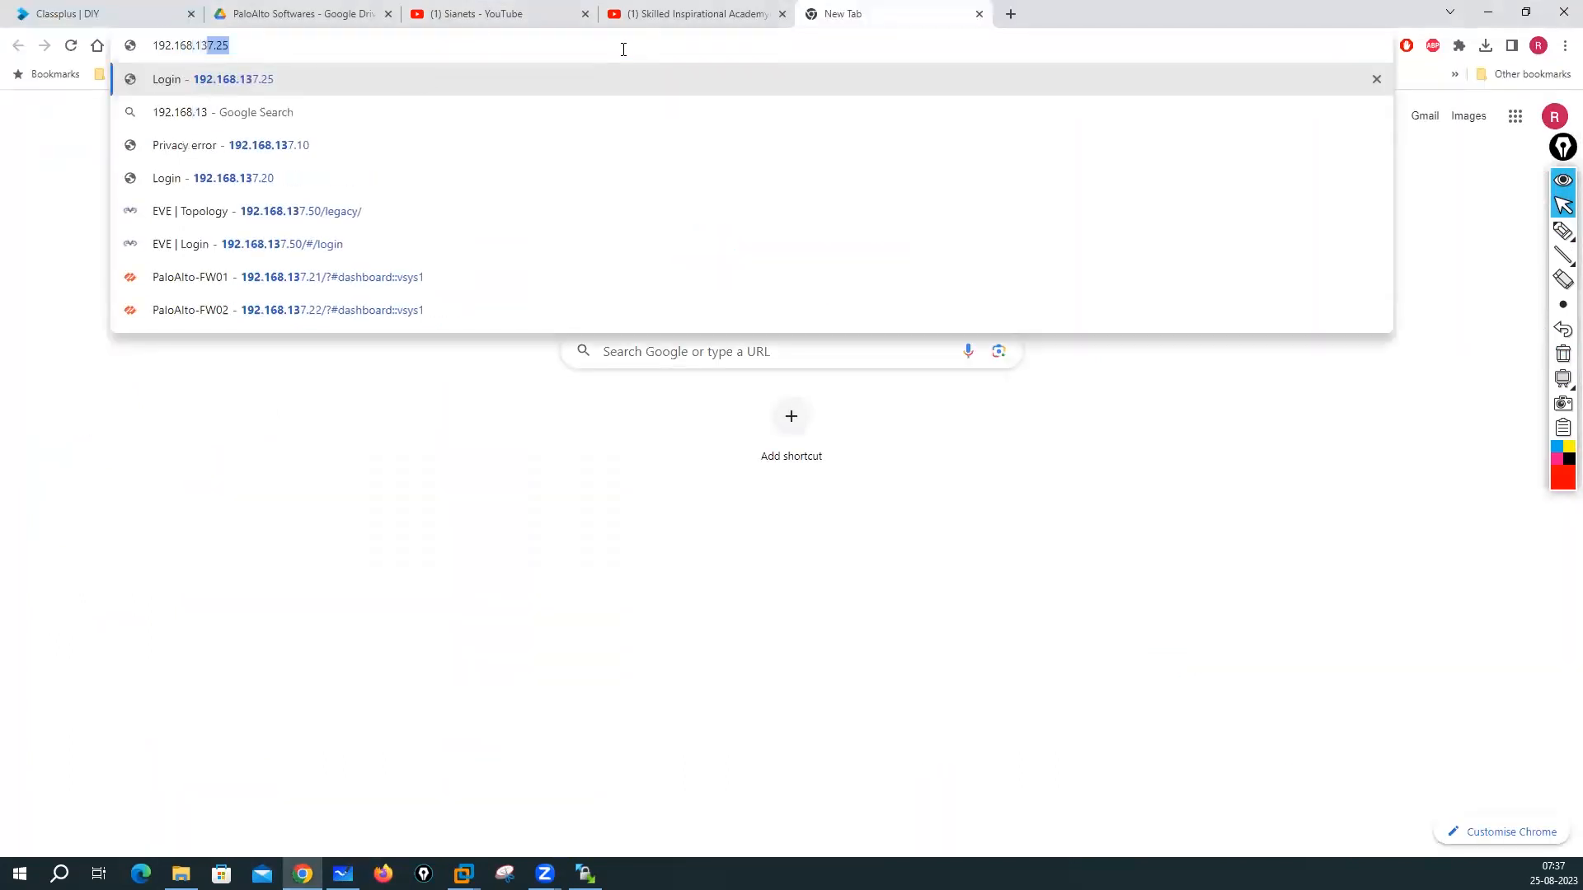
type("0/legacy/")
key("Return")
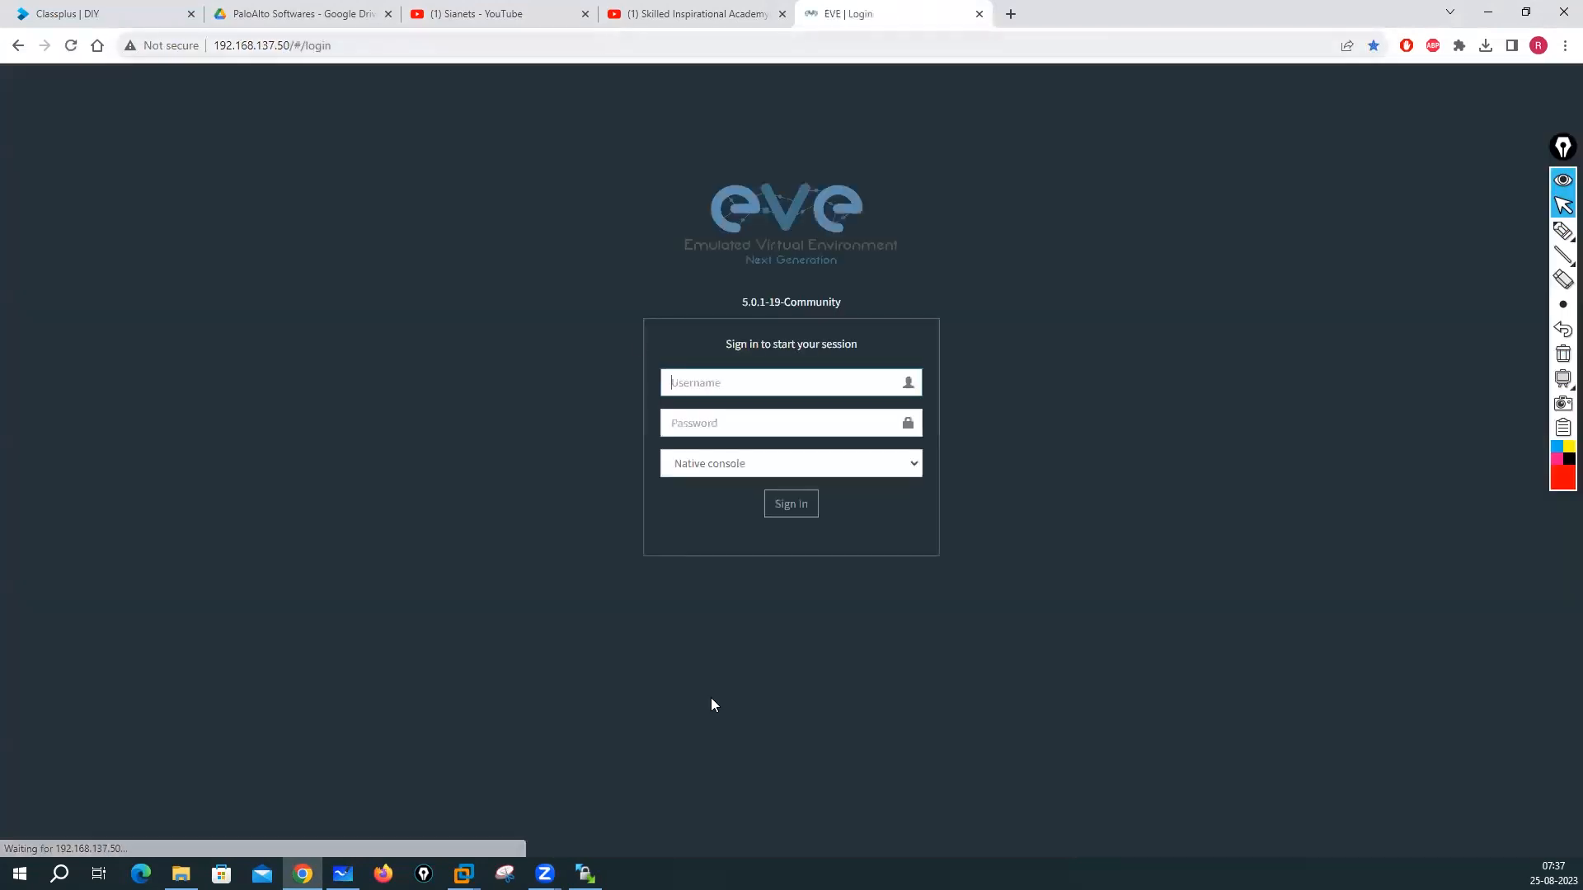
Step: Fill in the saved admin username and account password and sign in to EVE-NG with the native console
left_click(682, 377)
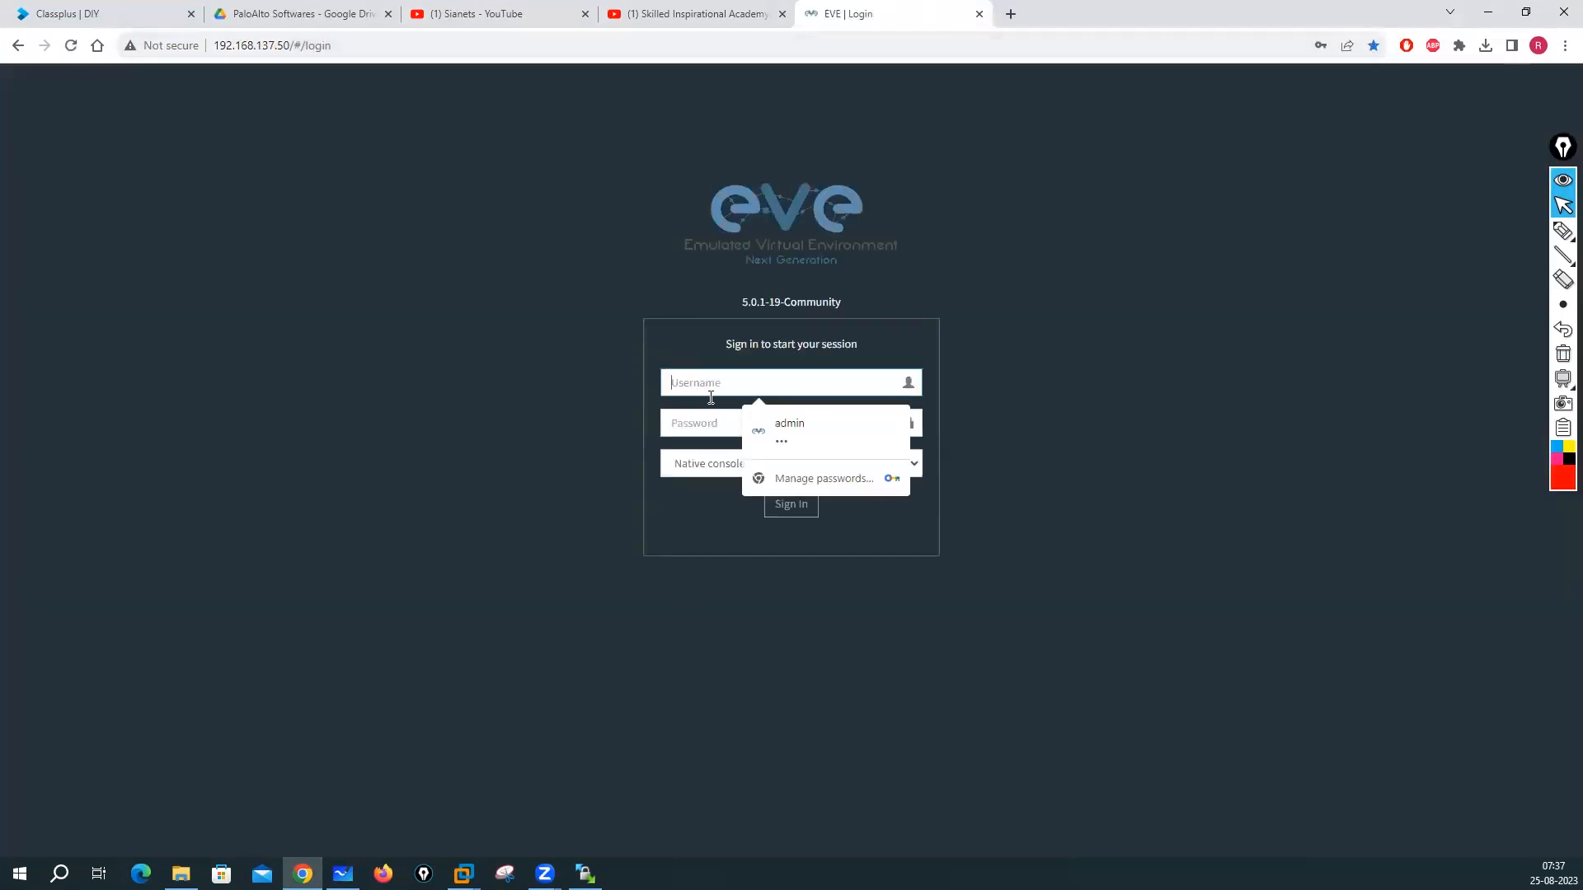
left_click(778, 422)
left_click(791, 504)
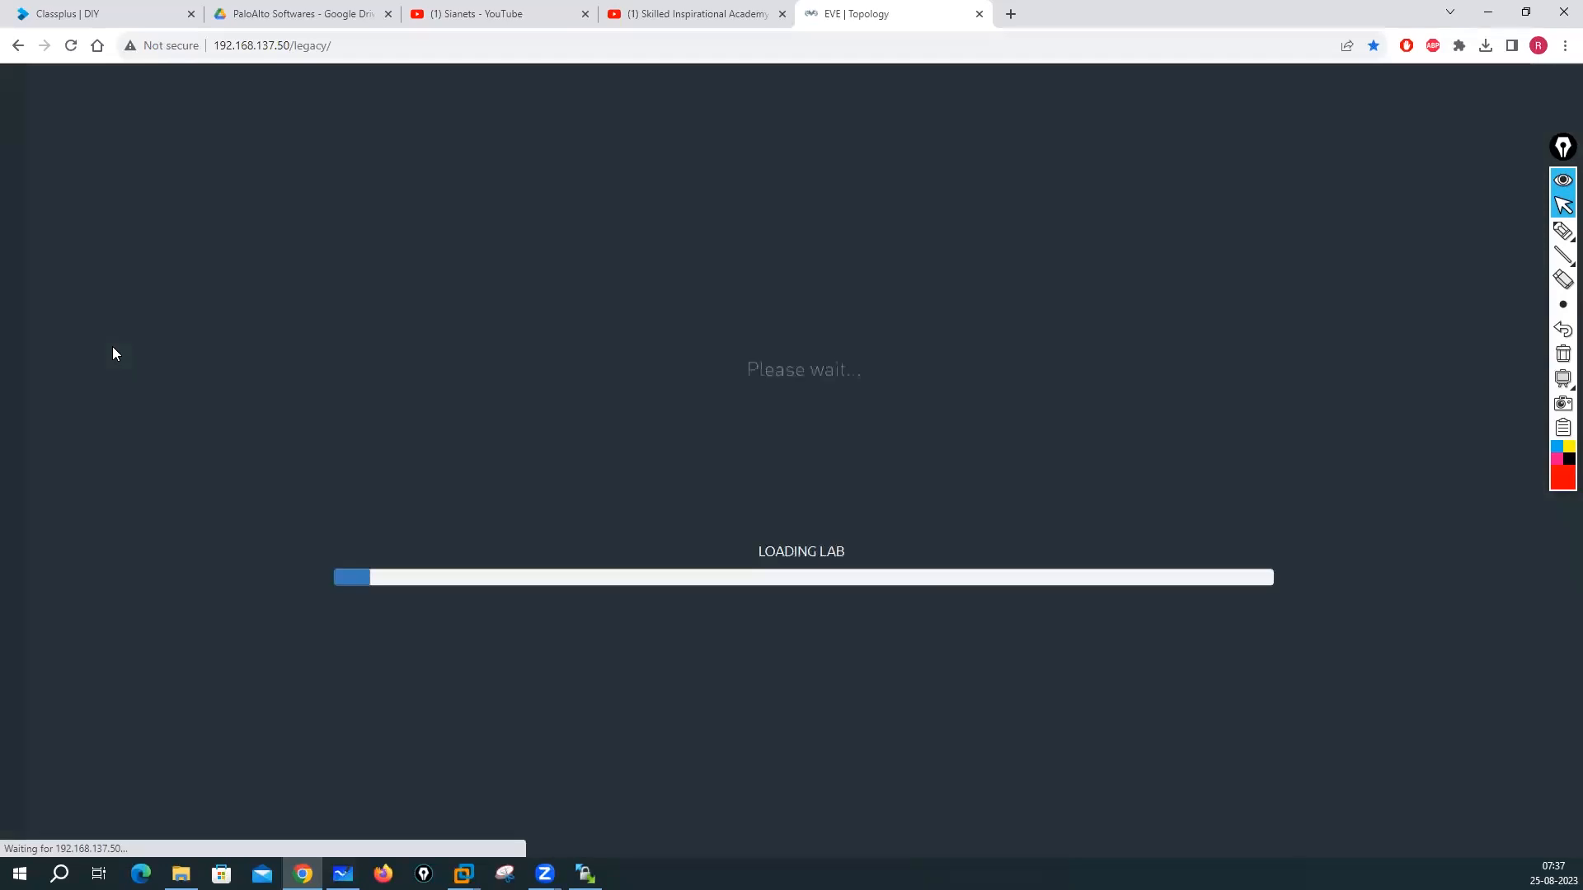
Step: Look through the new node templates, search them for "pa" to find Palo Alto, and close the dialog without adding a node
right_click(262, 364)
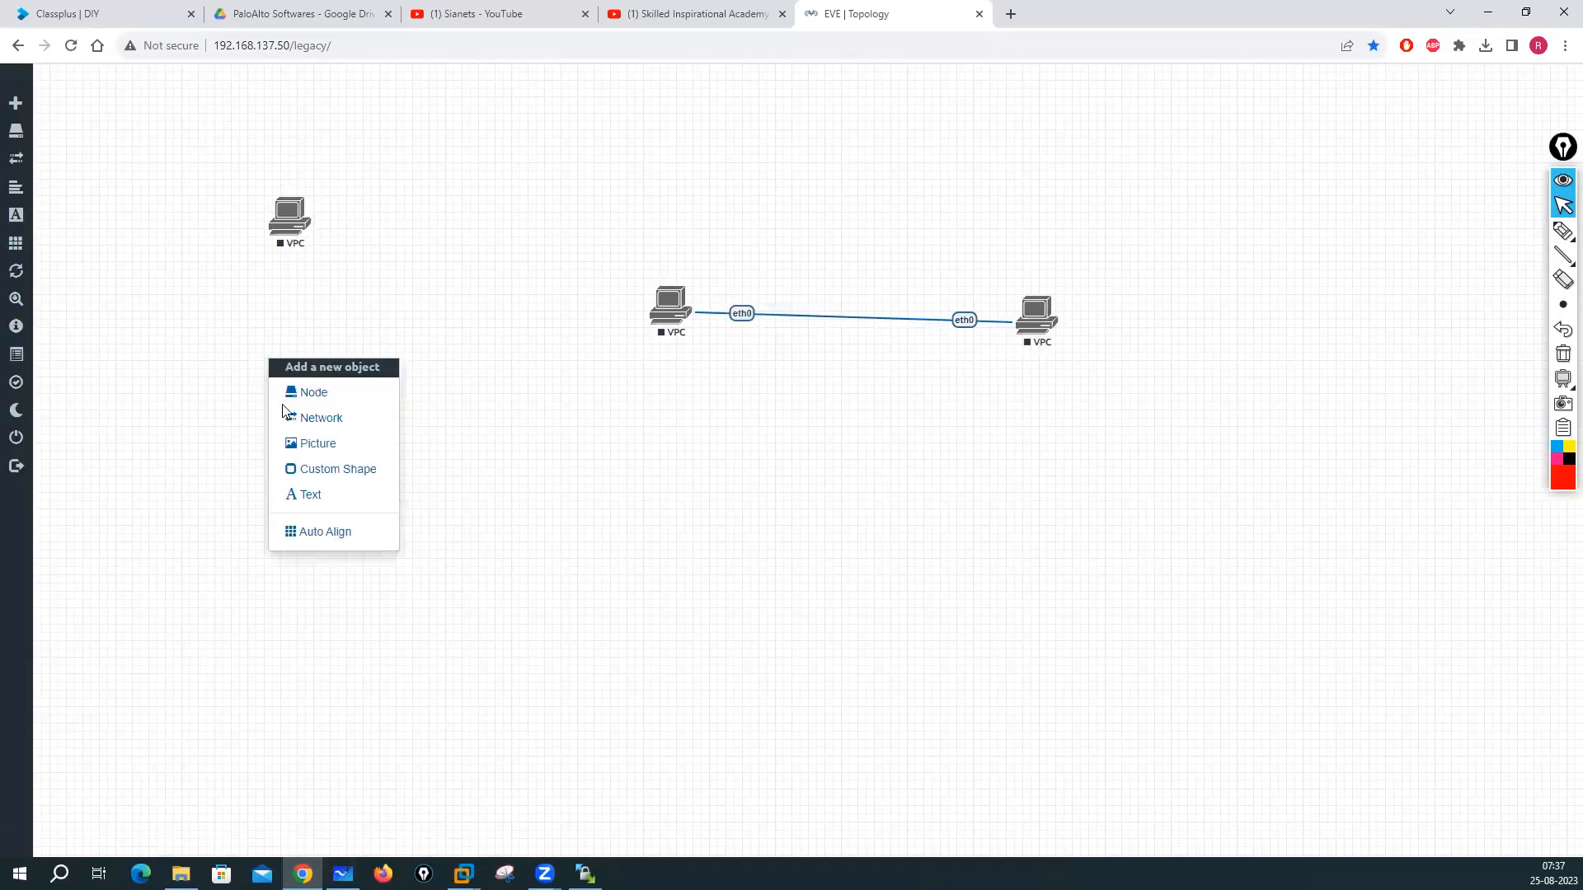
left_click(312, 393)
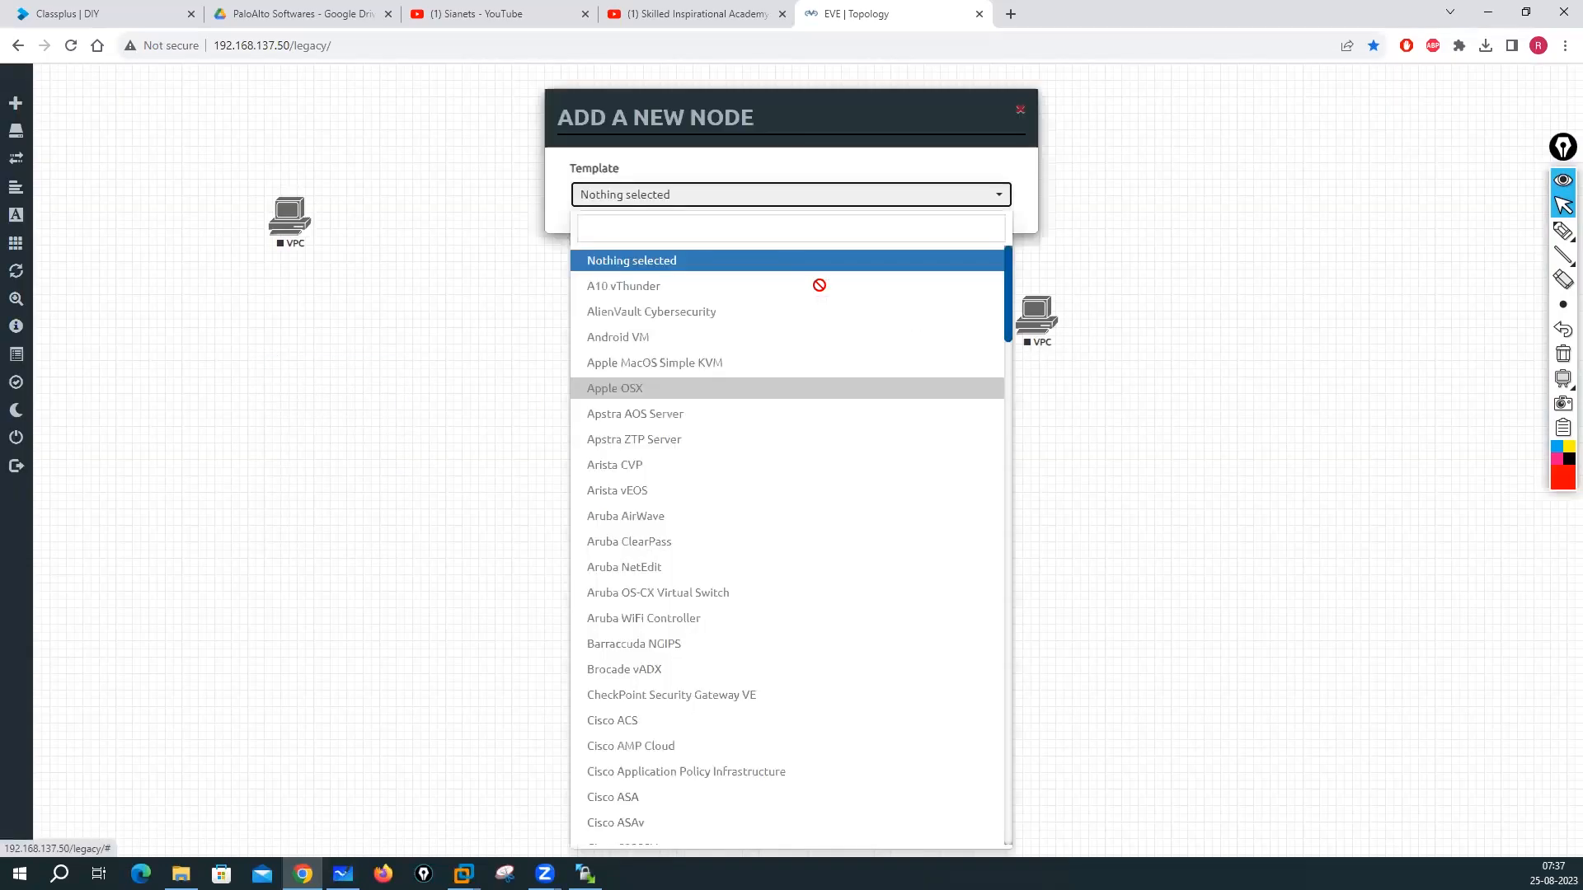
scroll(742, 429, "down", 10)
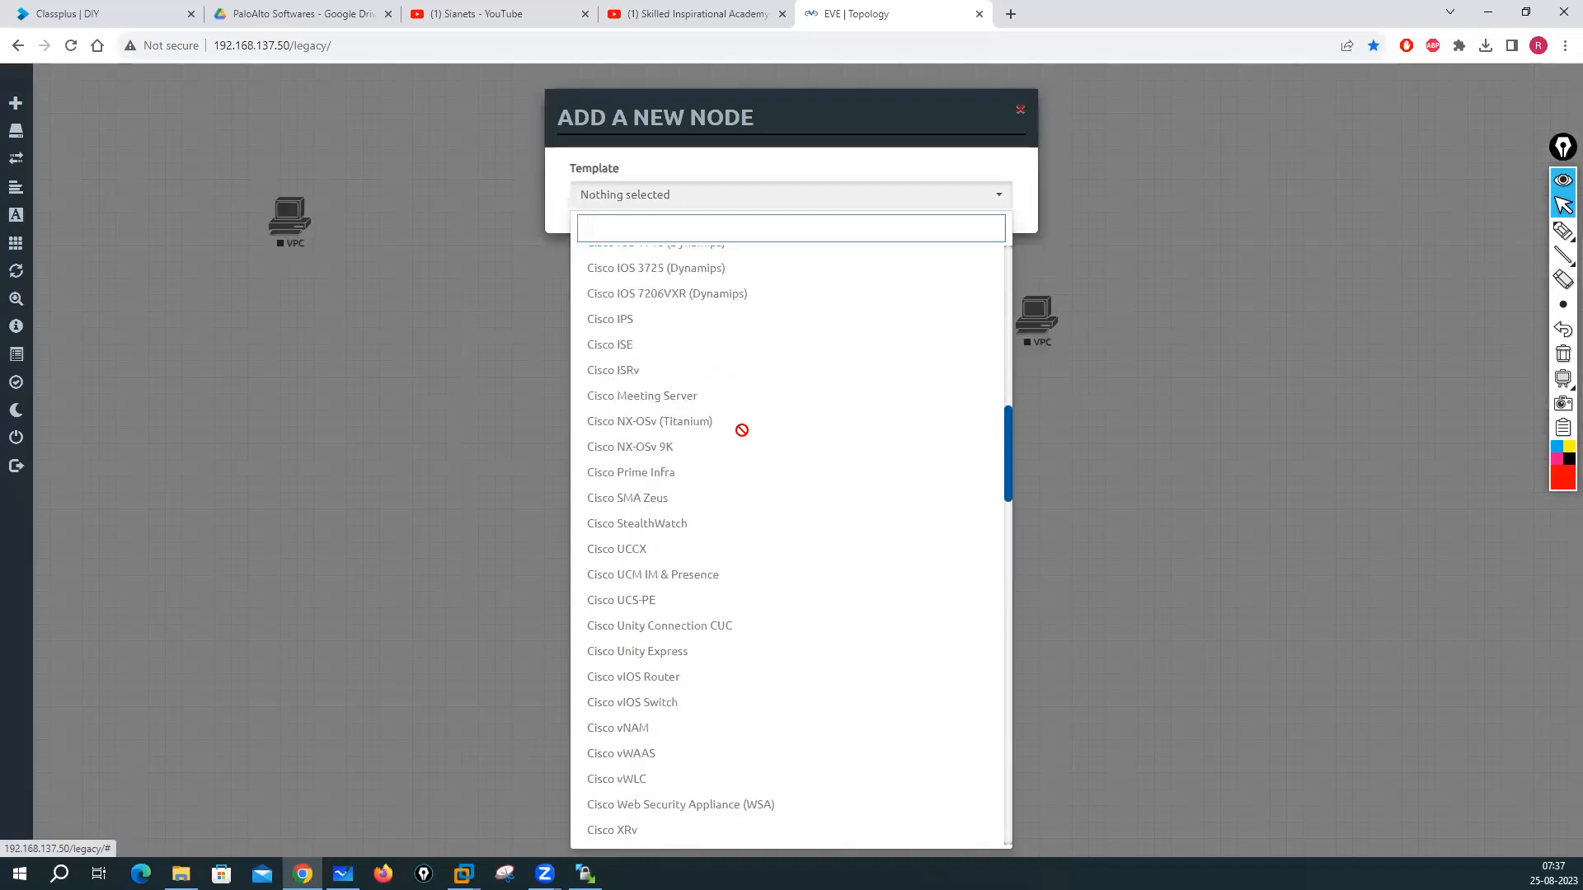
scroll(742, 430, "down", 9)
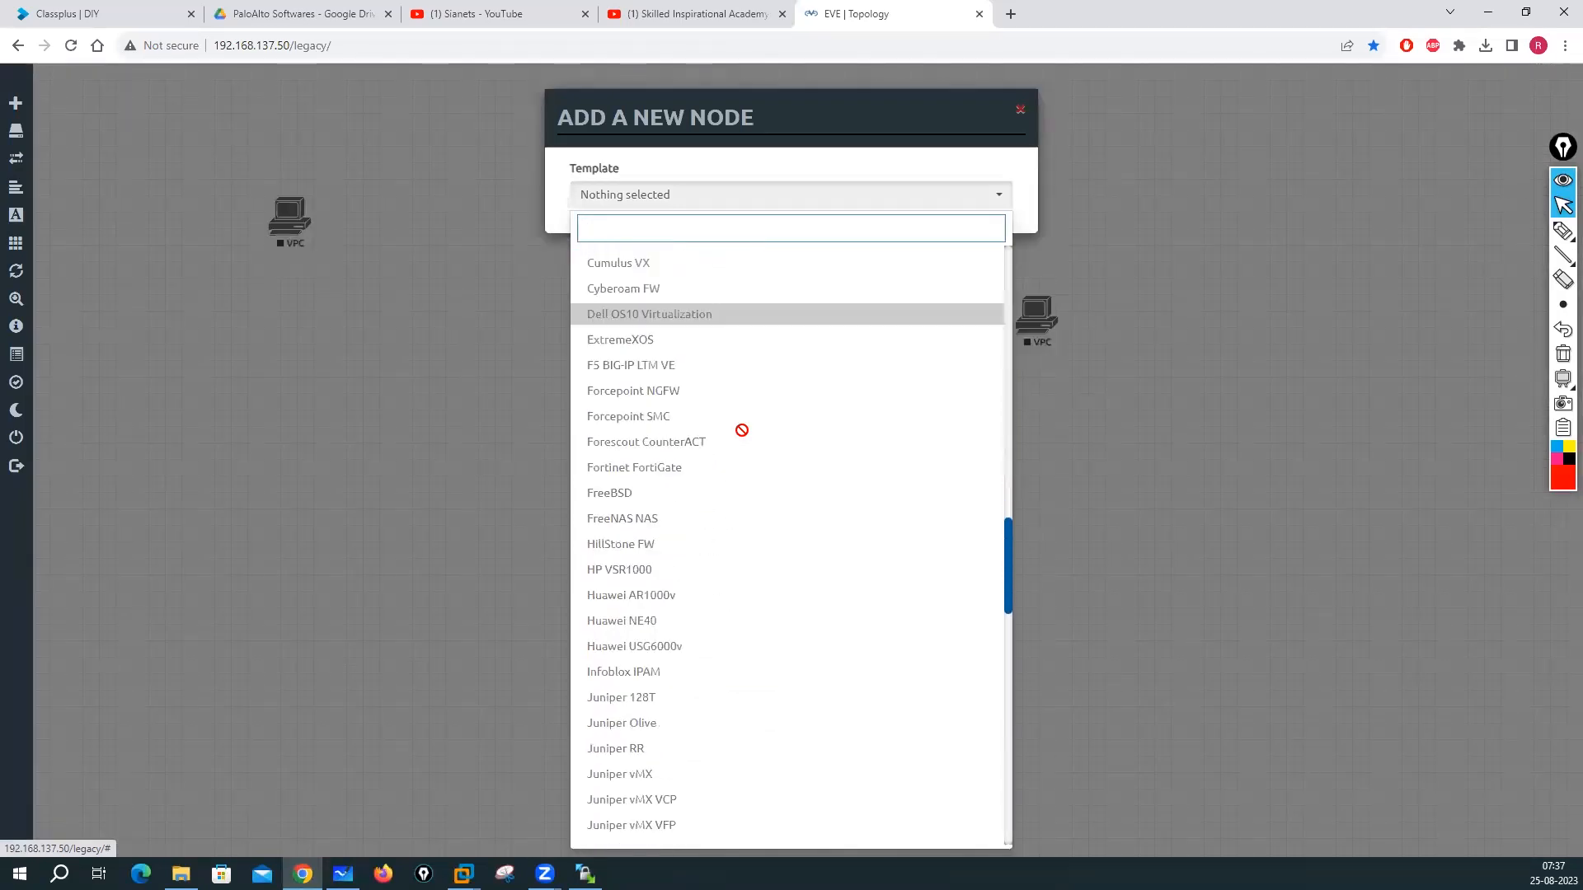
scroll(742, 437, "down", 10)
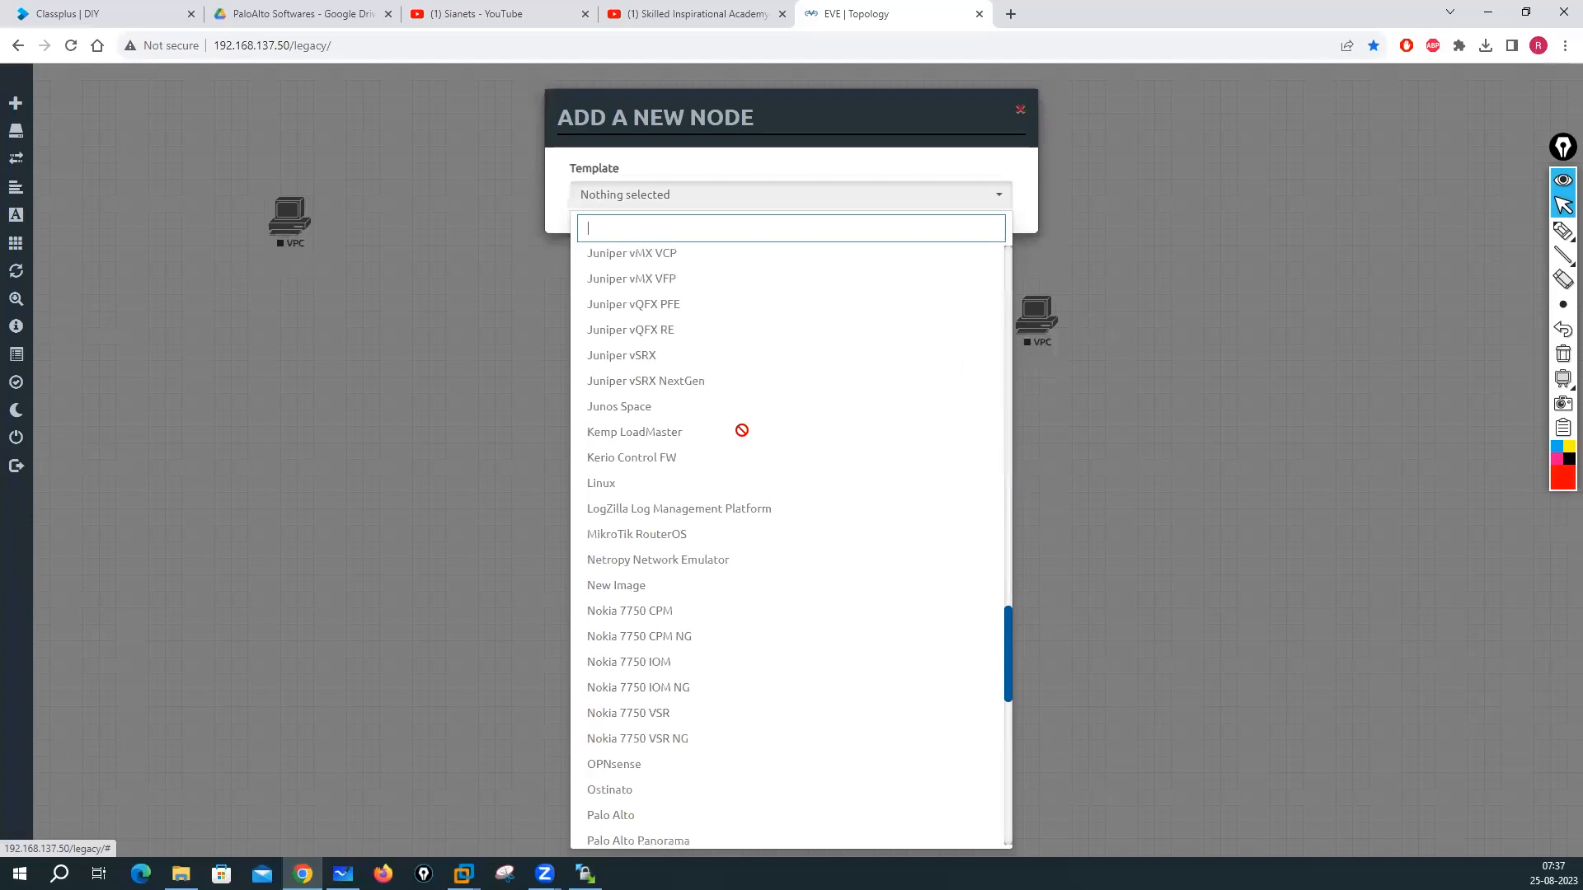
scroll(640, 603, "down", 3)
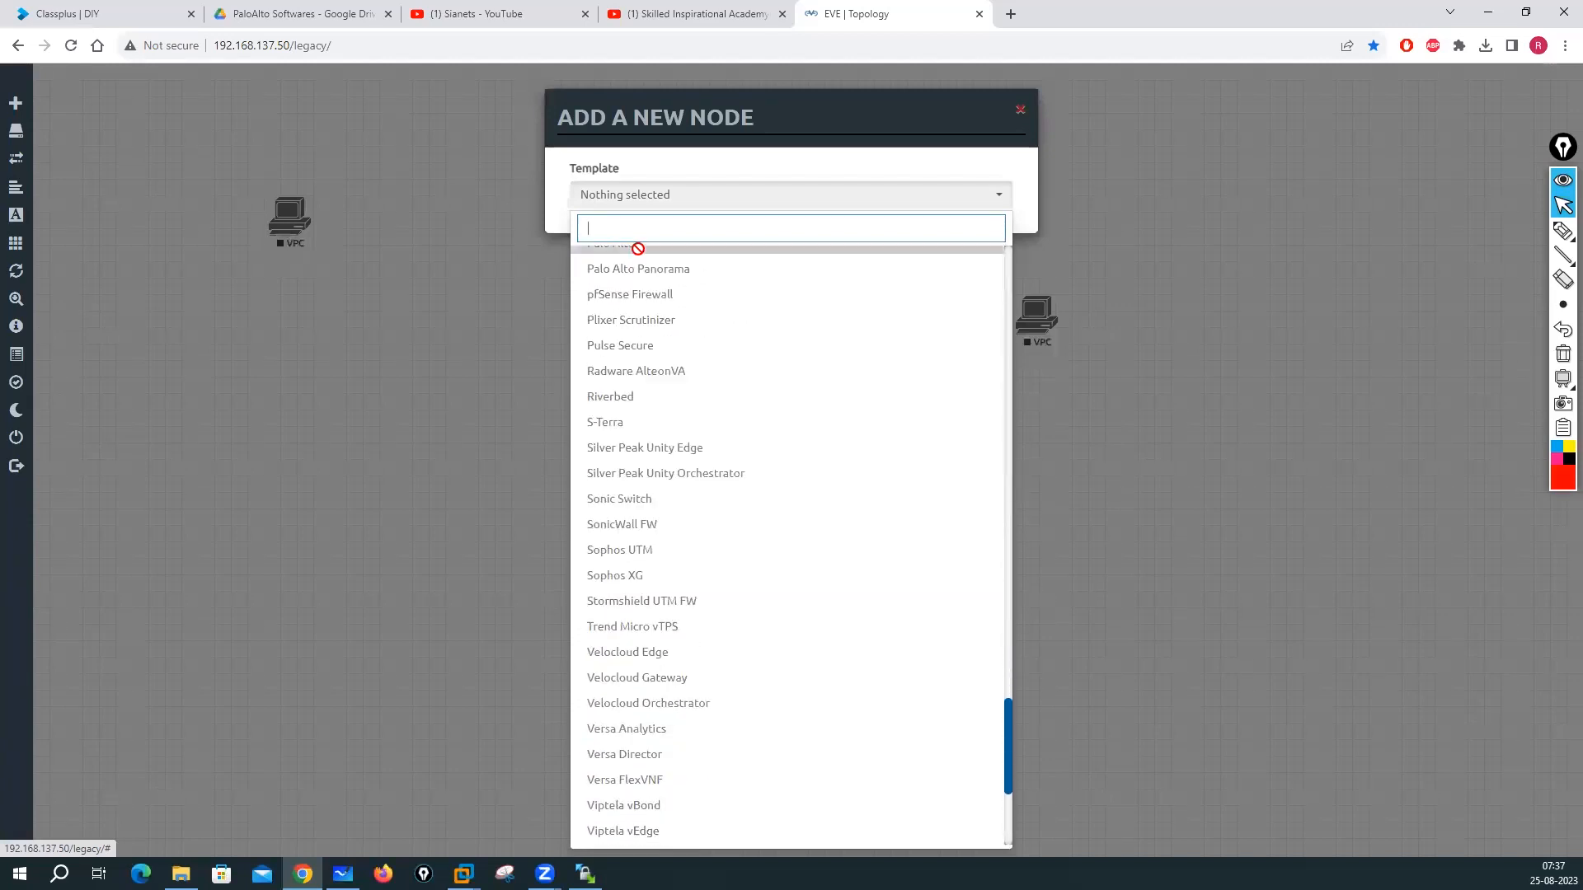
type("pa")
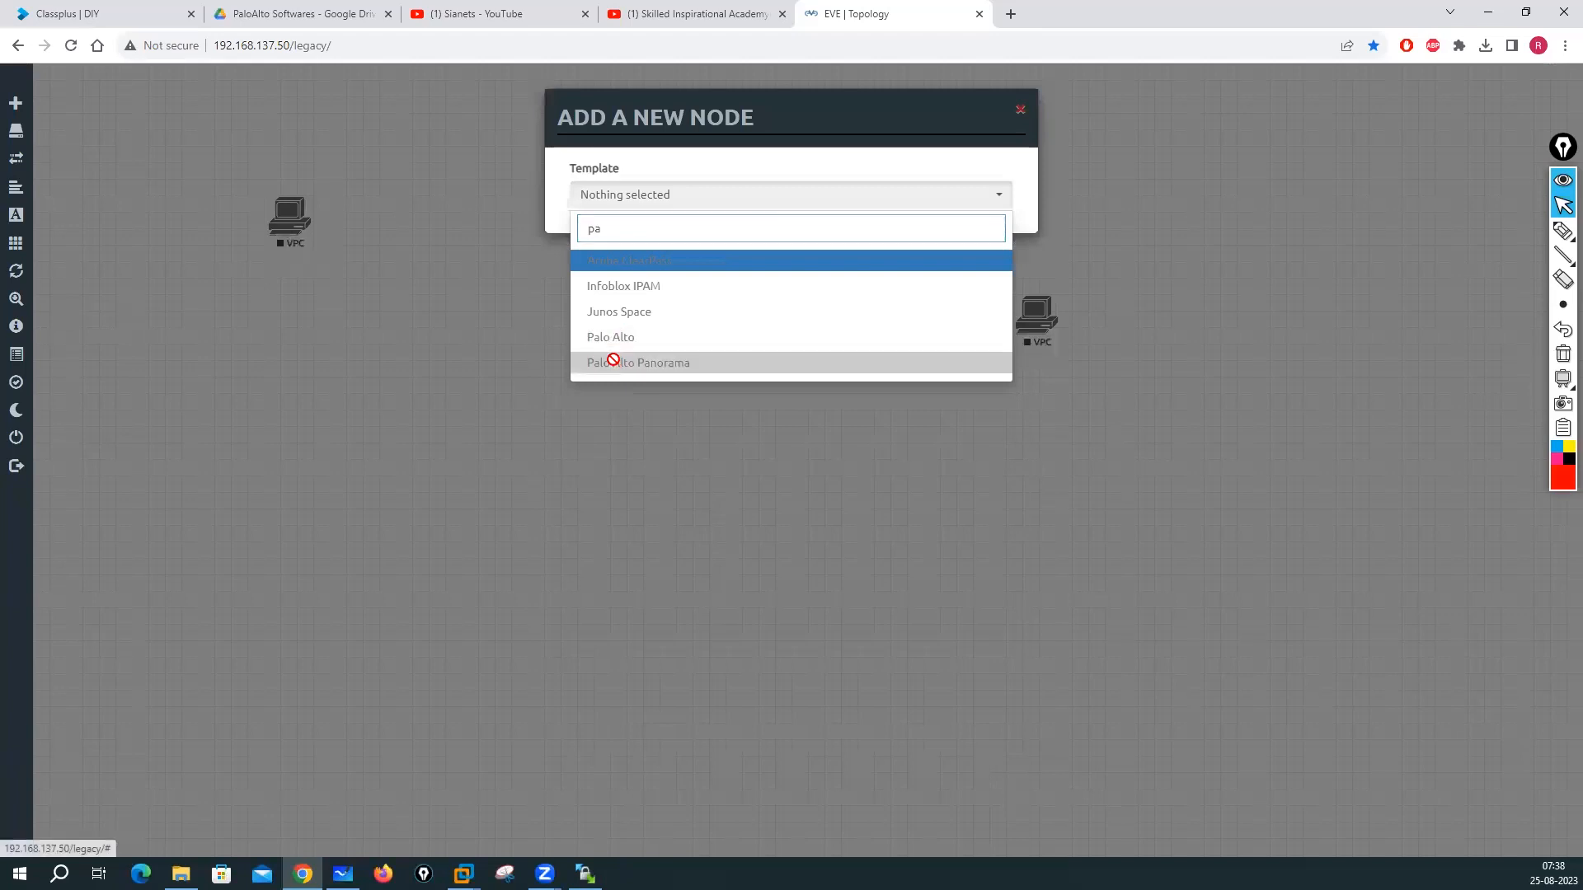
left_click(397, 292)
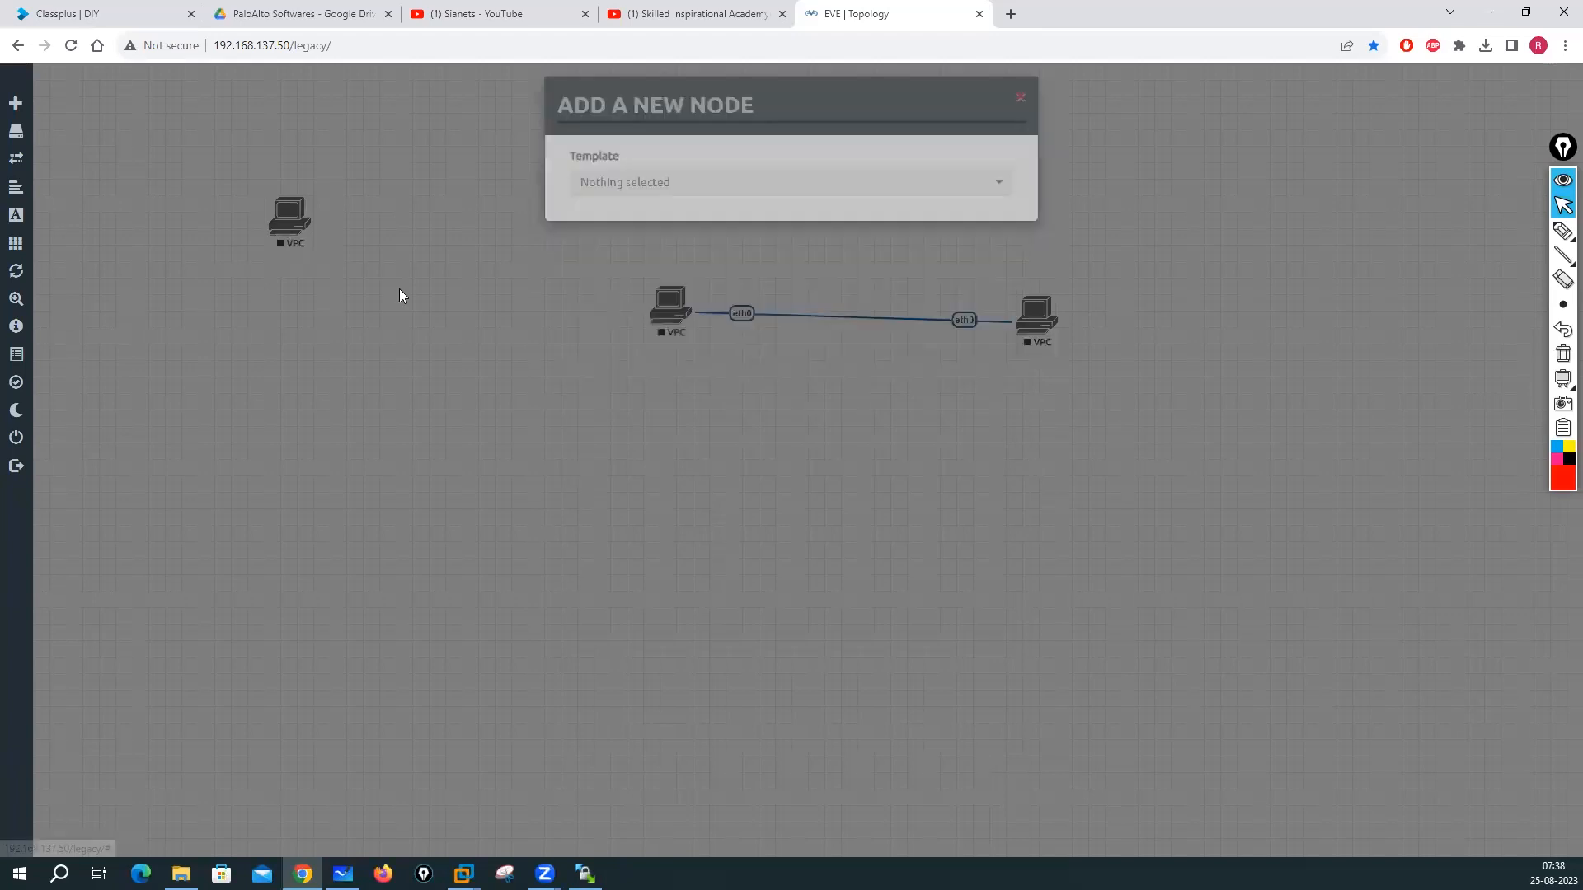
Step: Select all three VPC nodes in the topology and delete them so that the lab canvas is empty
left_click_drag(161, 159, 1191, 364)
right_click(1055, 330)
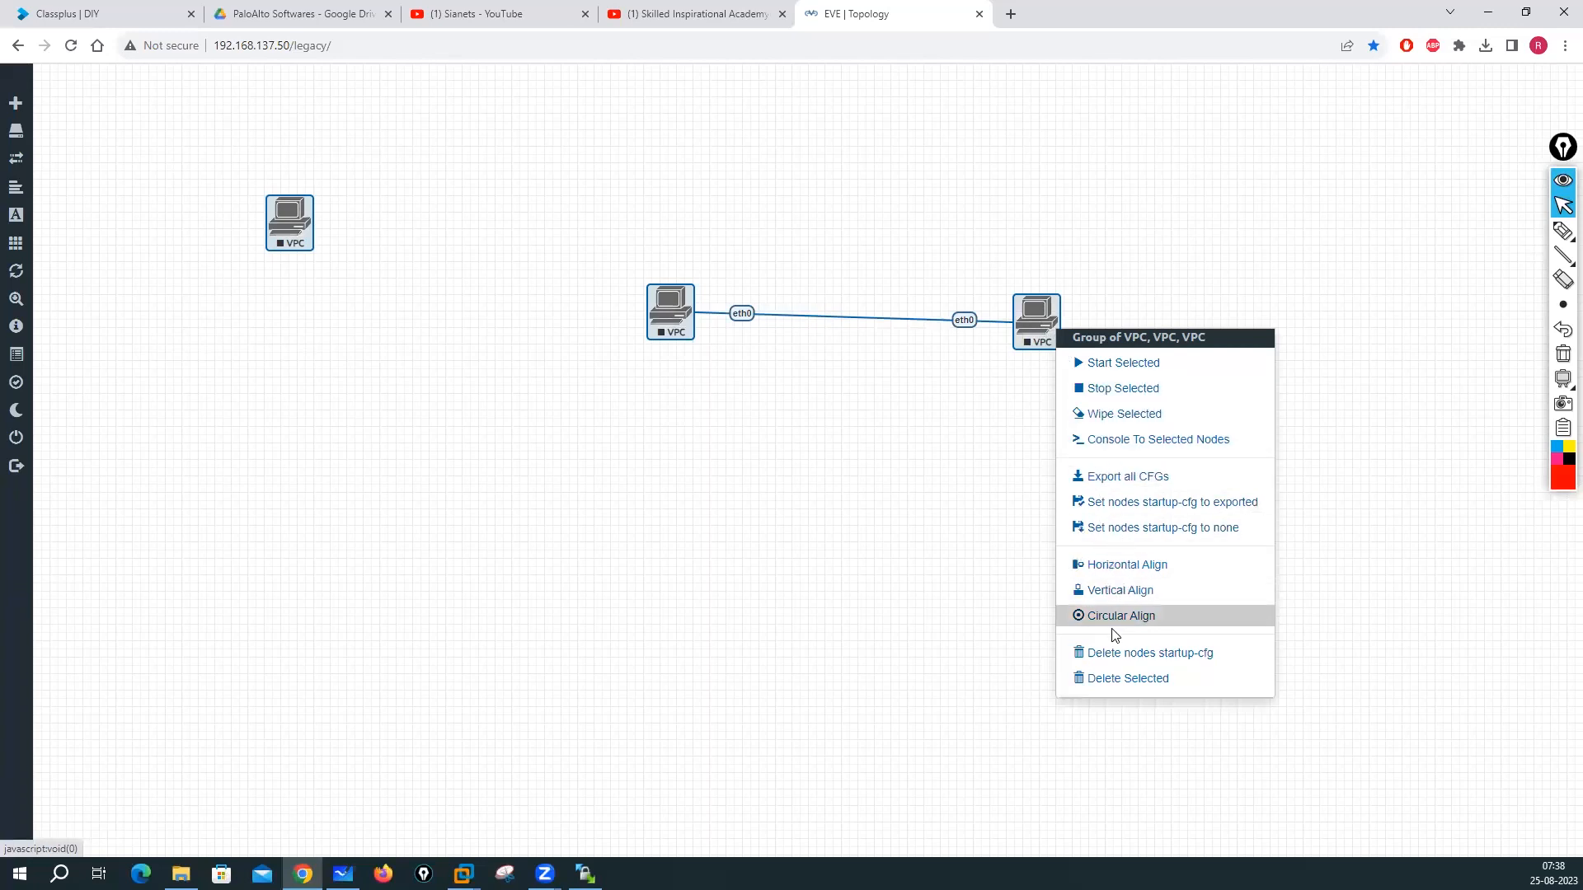
left_click(738, 199)
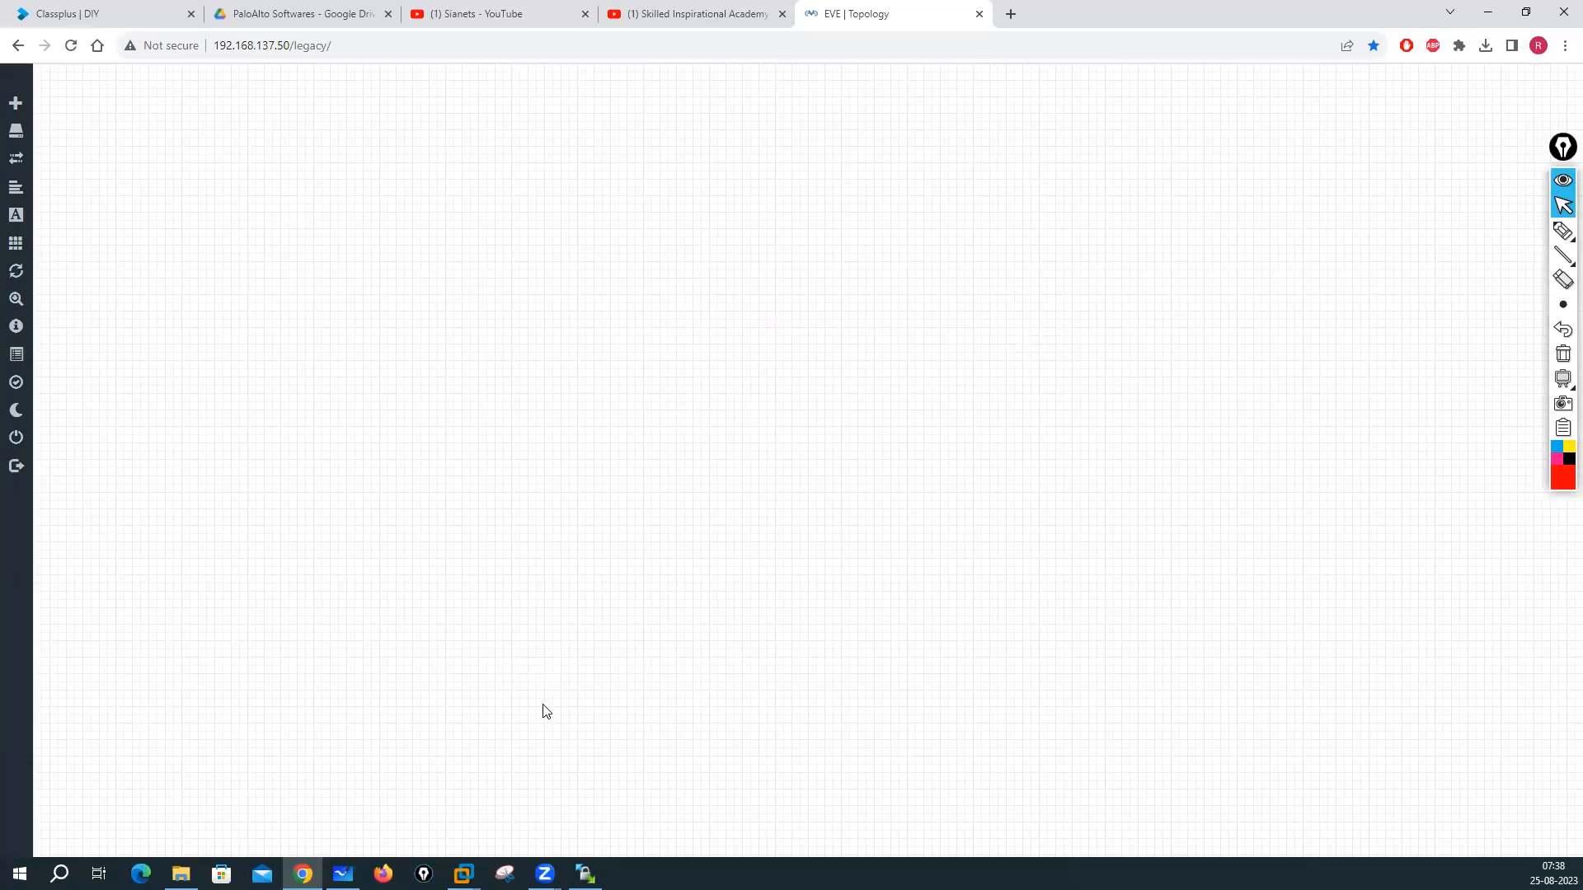
left_click(585, 873)
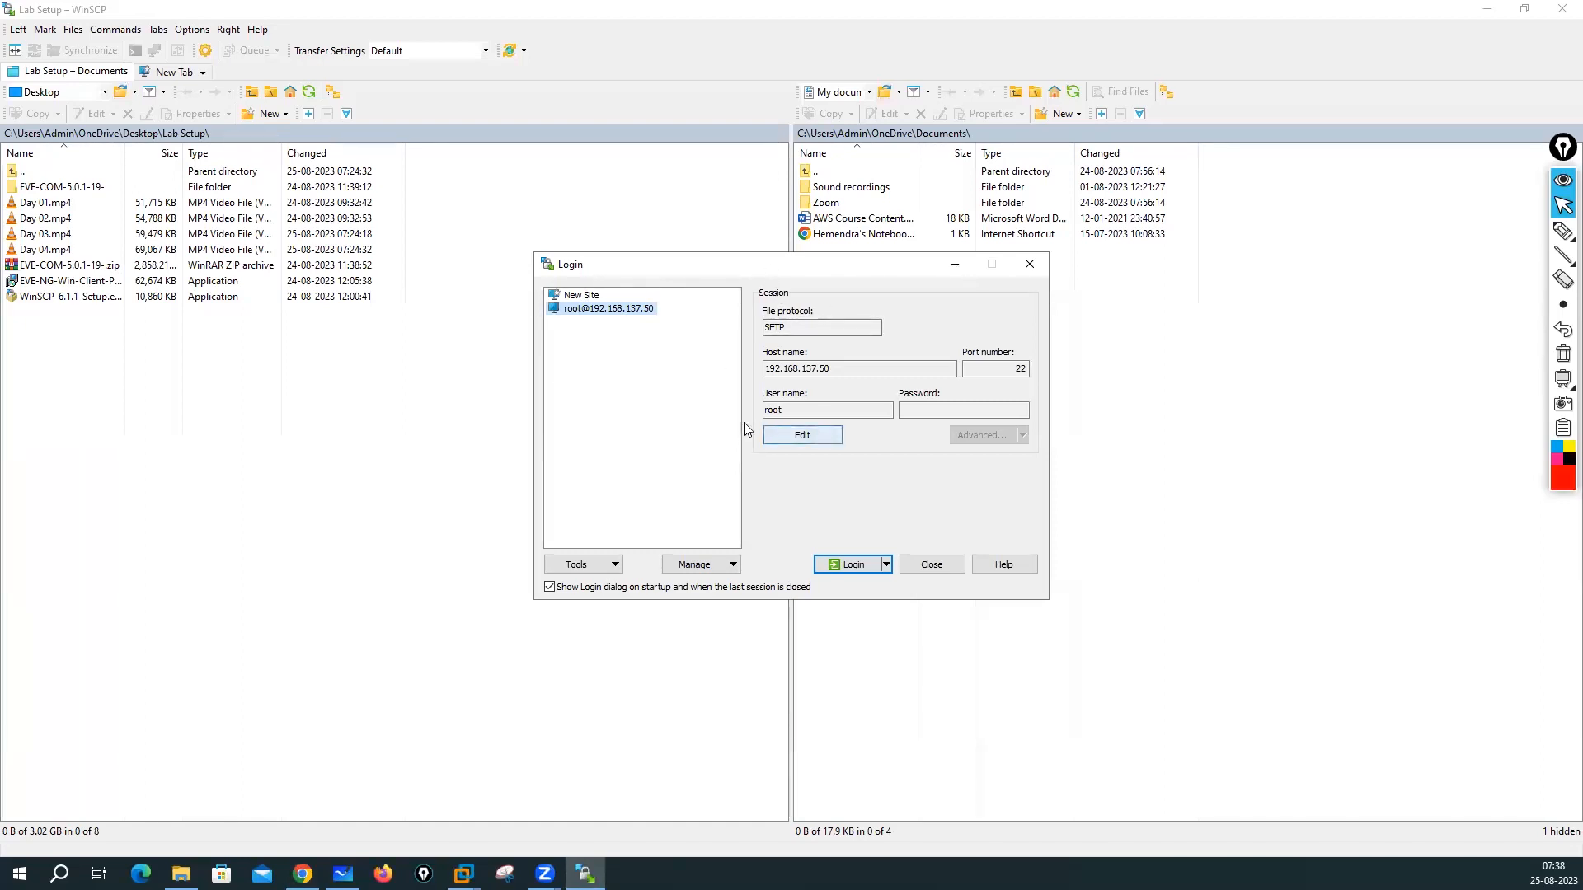
left_click(856, 567)
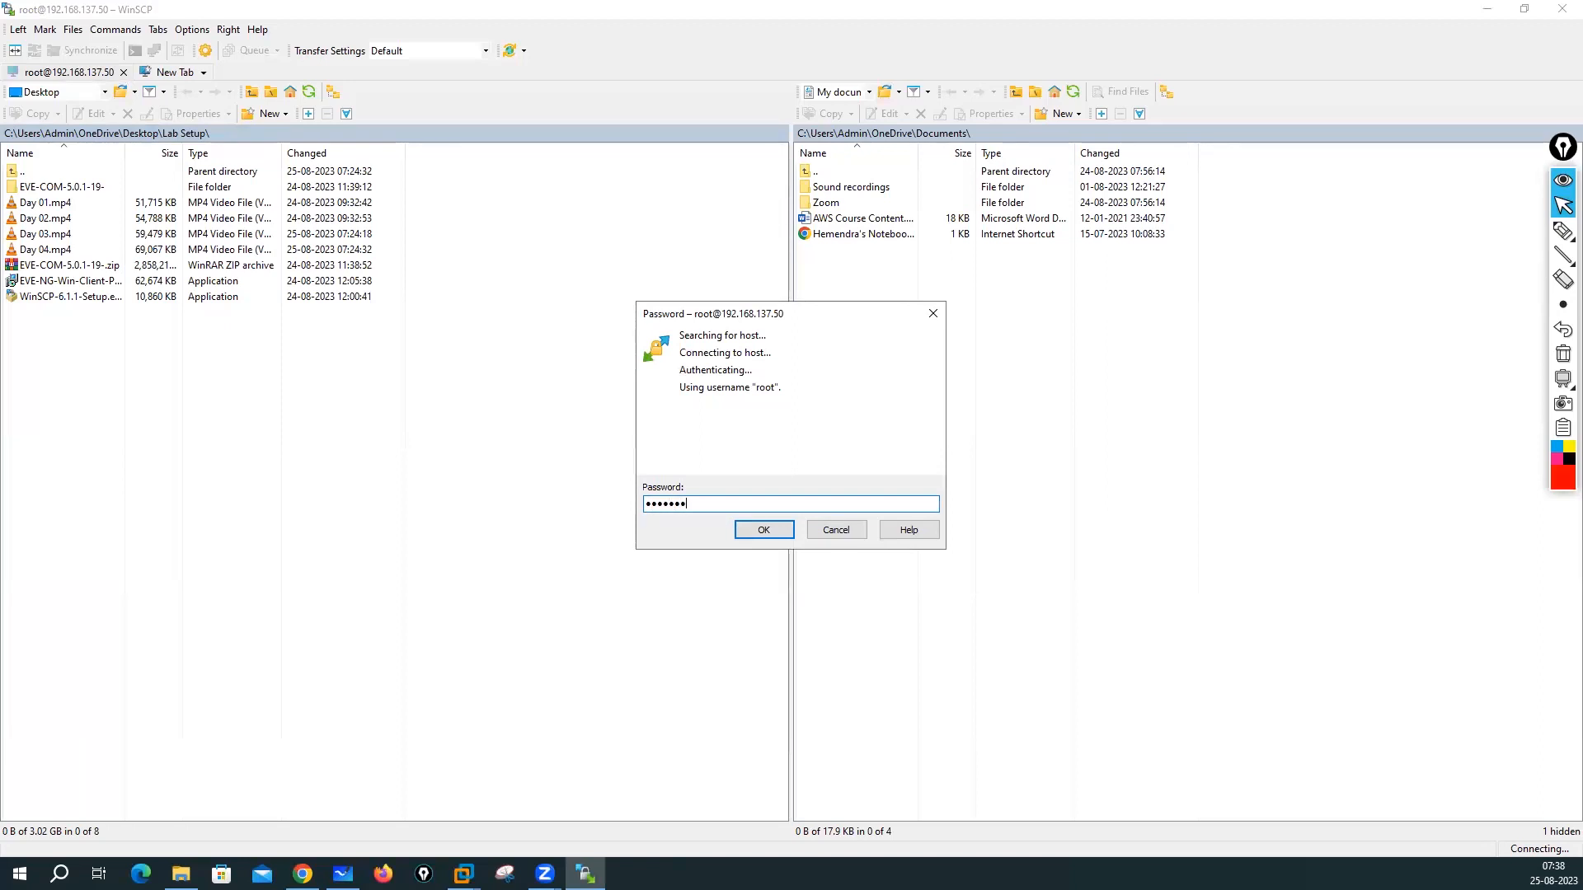
left_click(747, 528)
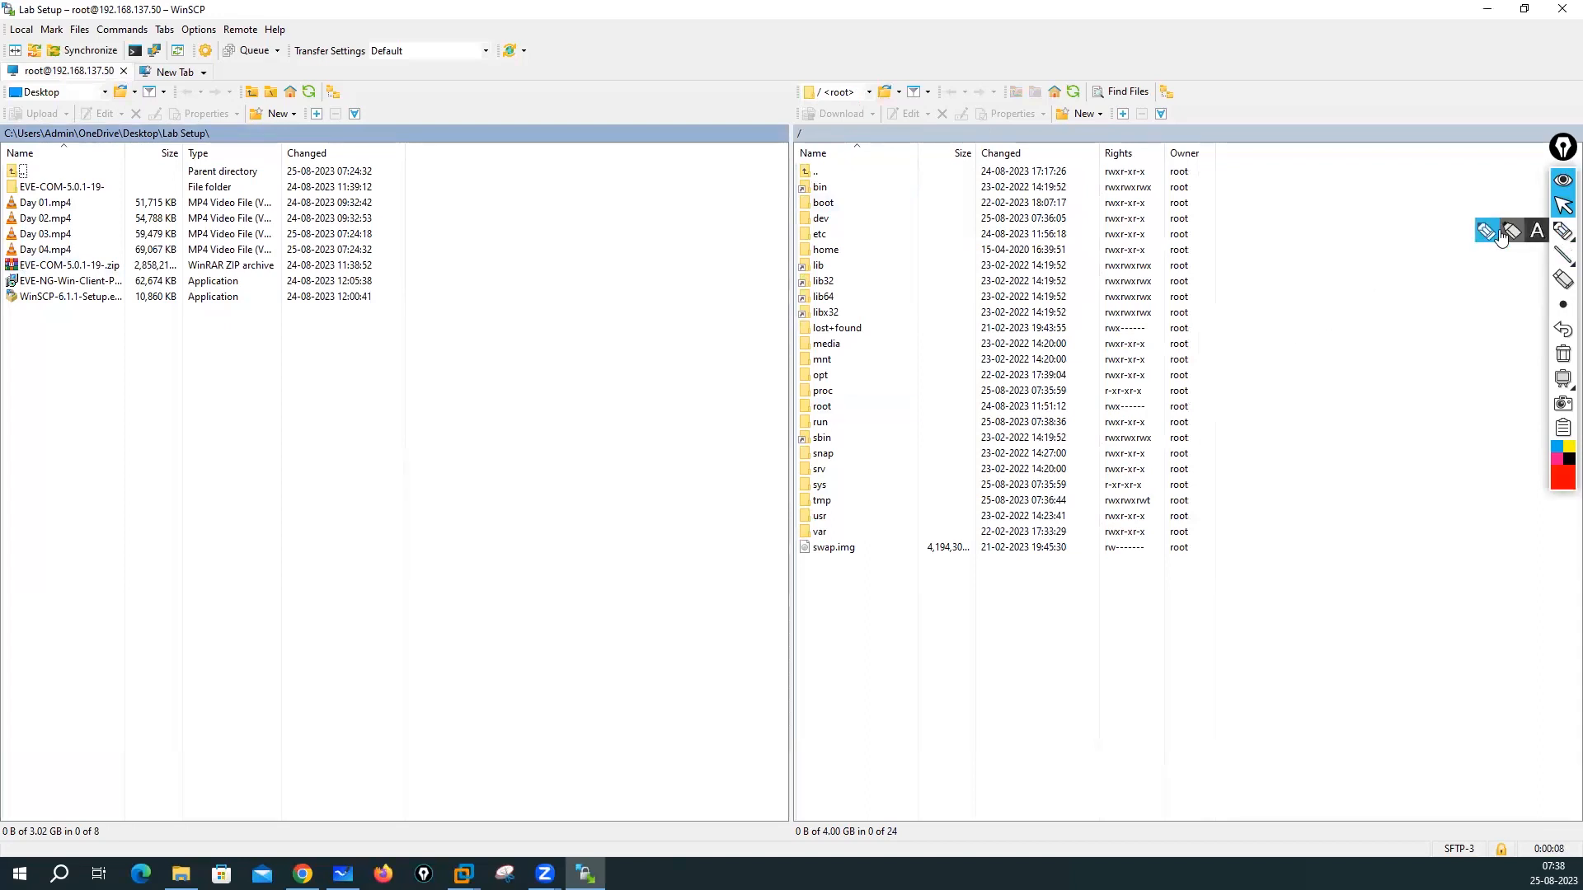
Step: Explain the local and remote file panels with temporary red notes such as "Panel" and "Local", and clear all marks
left_click(1563, 231)
mouse_move(150, 361)
left_mouse_down()
mouse_move(208, 355)
mouse_move(204, 385)
mouse_move(264, 388)
mouse_move(295, 363)
mouse_move(321, 375)
mouse_move(373, 361)
left_mouse_up()
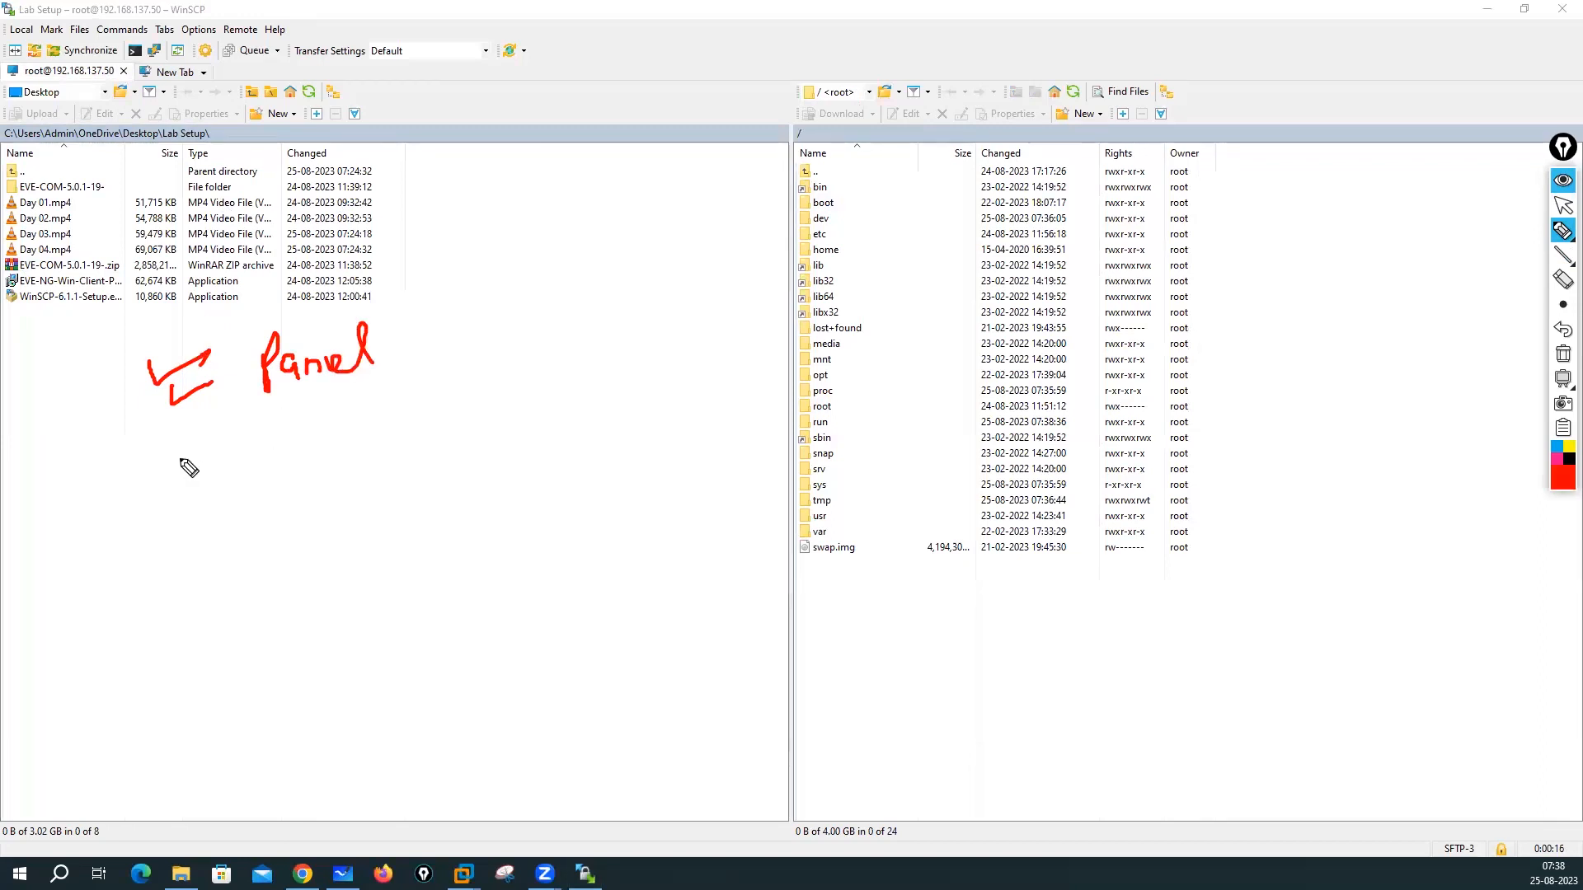
mouse_move(159, 455)
left_mouse_down()
mouse_move(160, 488)
mouse_move(178, 486)
left_mouse_up()
left_click_drag(186, 464, 237, 470)
left_click_drag(237, 463, 314, 443)
left_click_drag(331, 404, 305, 391)
left_click_drag(252, 445, 310, 407)
mouse_move(296, 468)
left_mouse_down()
mouse_move(302, 504)
mouse_move(329, 478)
left_mouse_up()
left_click_drag(315, 566, 330, 554)
left_click(337, 518)
left_click_drag(341, 531, 352, 543)
mouse_move(355, 535)
left_mouse_down()
mouse_move(337, 495)
mouse_move(358, 515)
left_mouse_up()
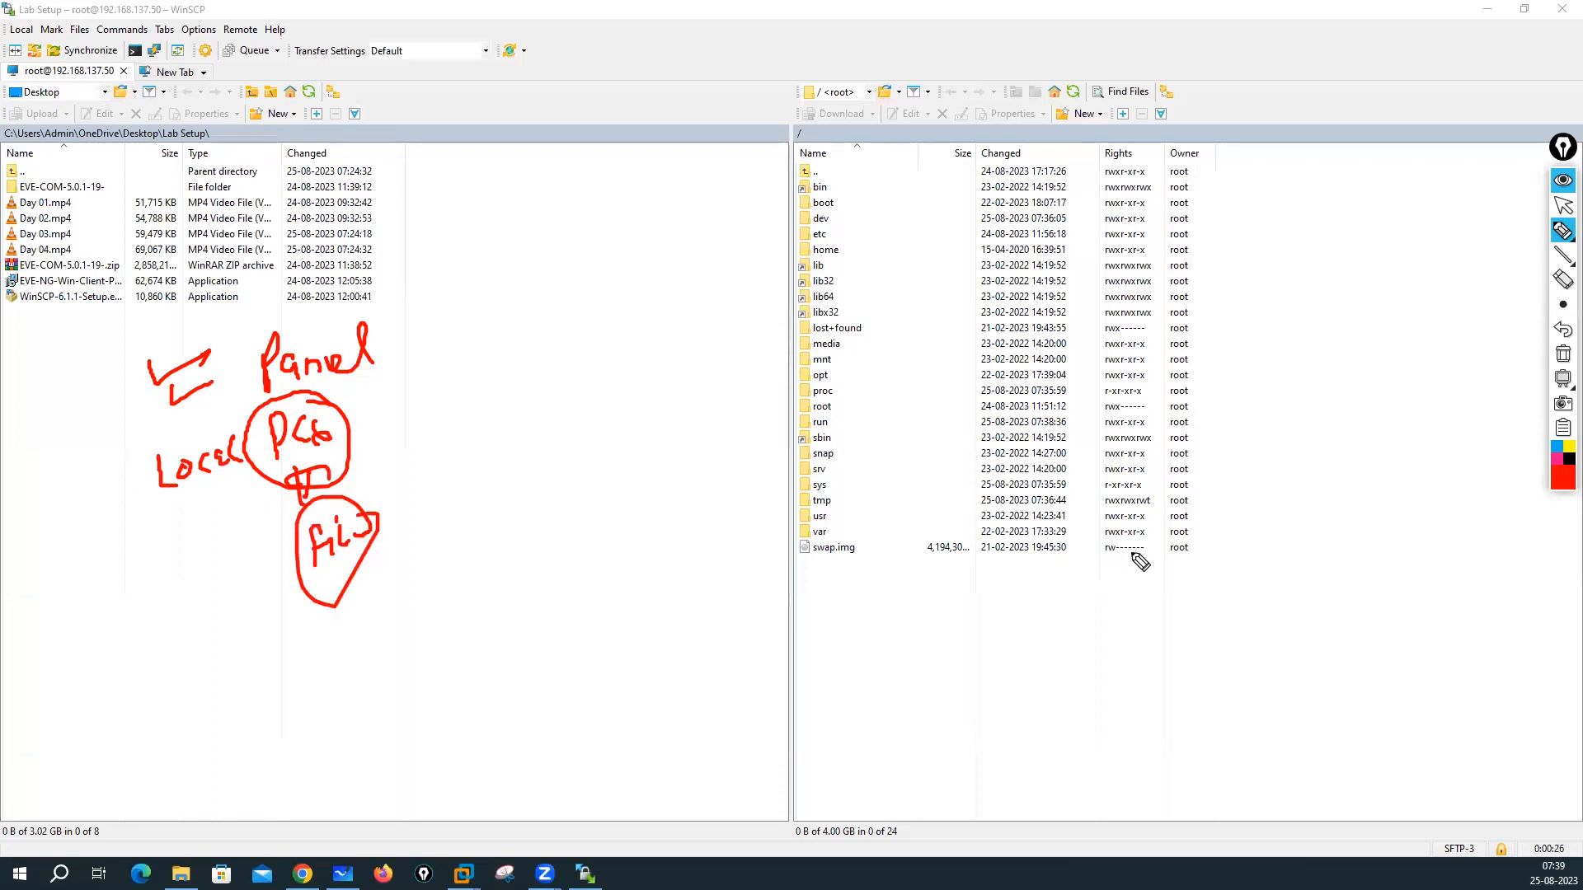
mouse_move(1066, 593)
left_mouse_down()
mouse_move(1126, 593)
mouse_move(1095, 636)
mouse_move(1150, 607)
mouse_move(1032, 655)
mouse_move(1157, 599)
left_mouse_up()
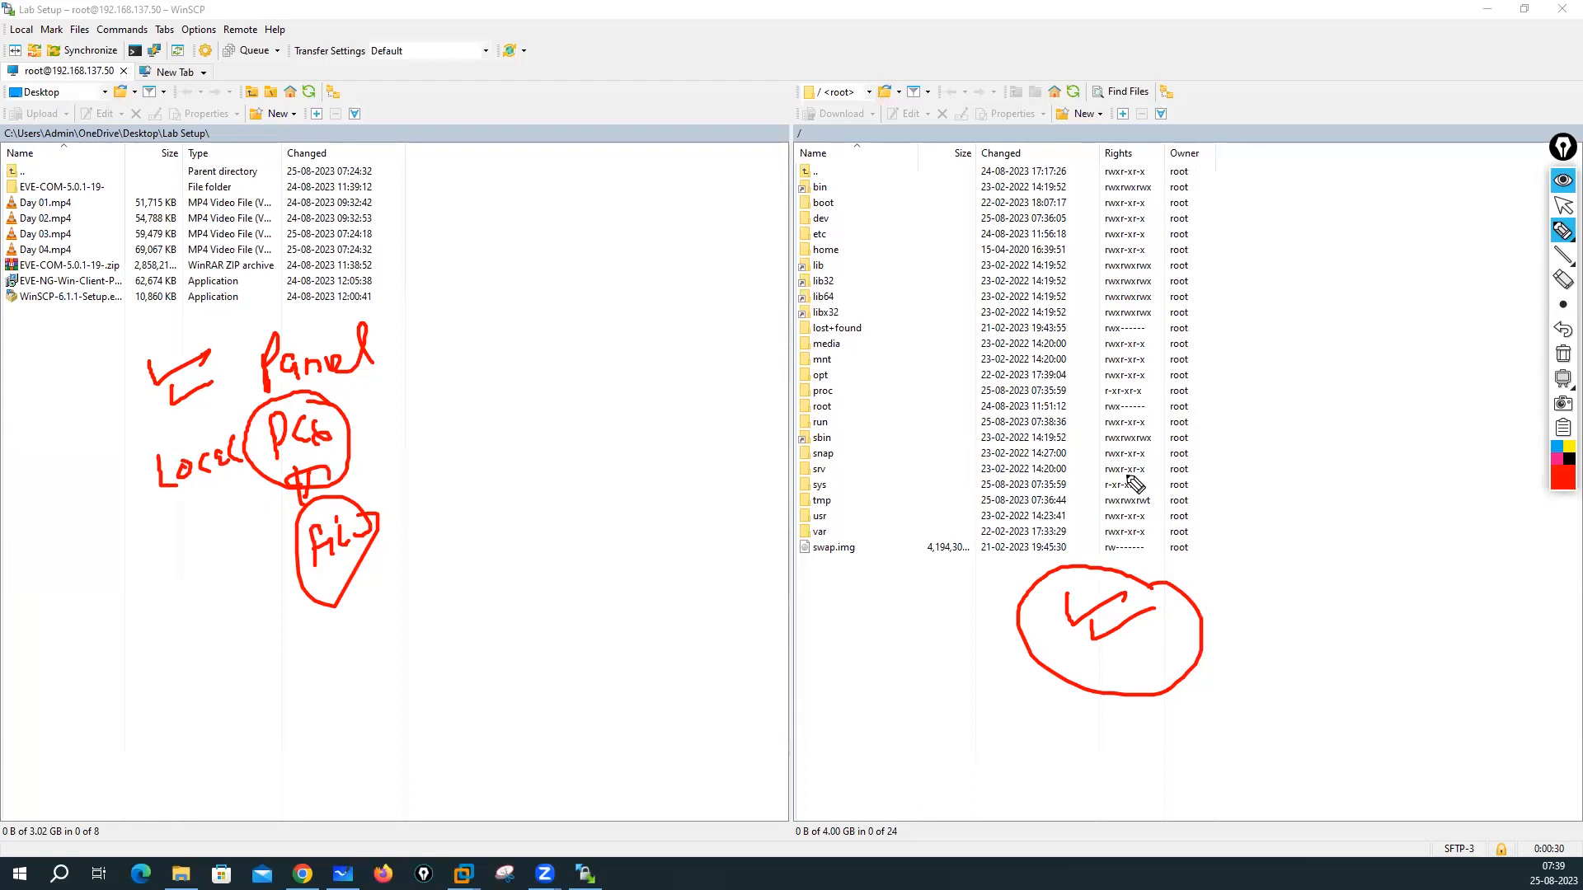
left_click(1563, 354)
left_click(1563, 207)
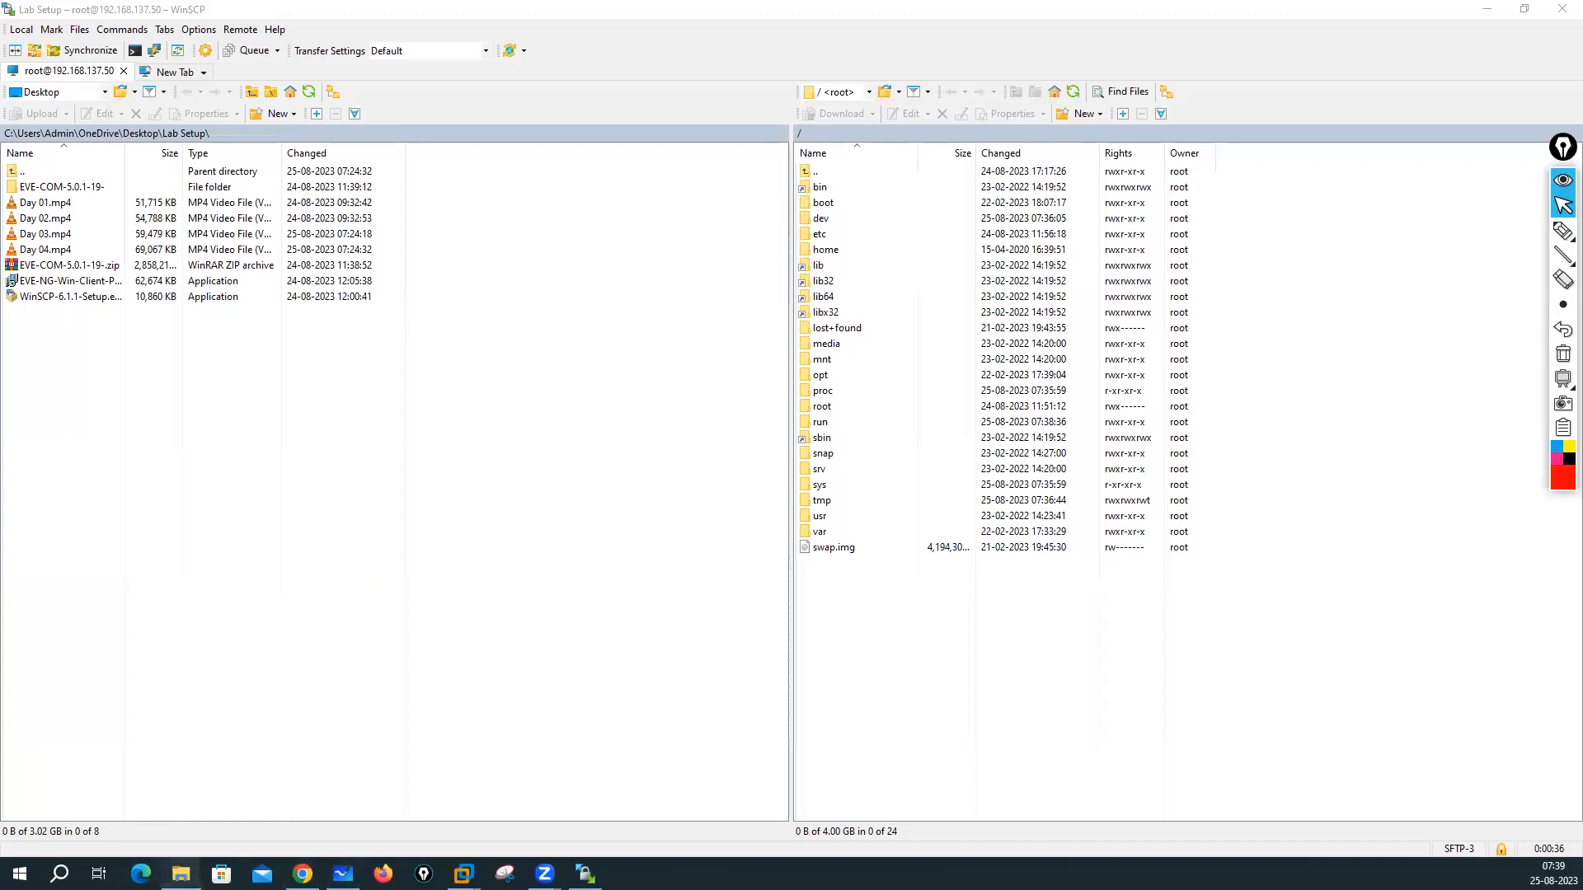
Step: Switch to File Explorer and look through the eve-ng images folder for the paloalto and panorama image folders
left_click(180, 873)
scroll(219, 224, "down", 6)
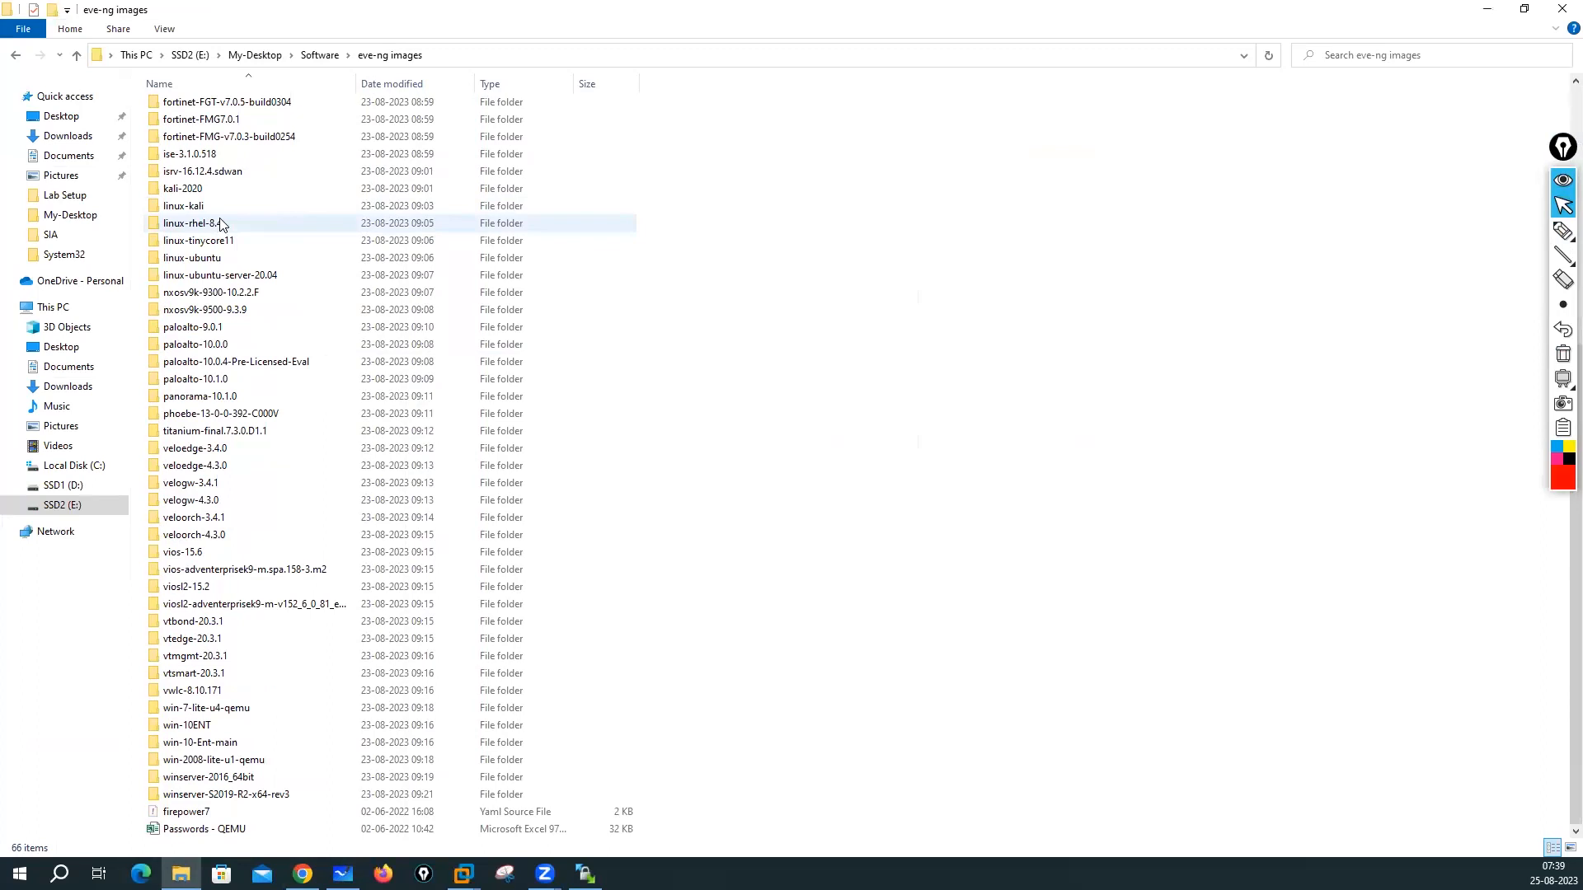
scroll(221, 225, "up", 4)
scroll(221, 225, "down", 2)
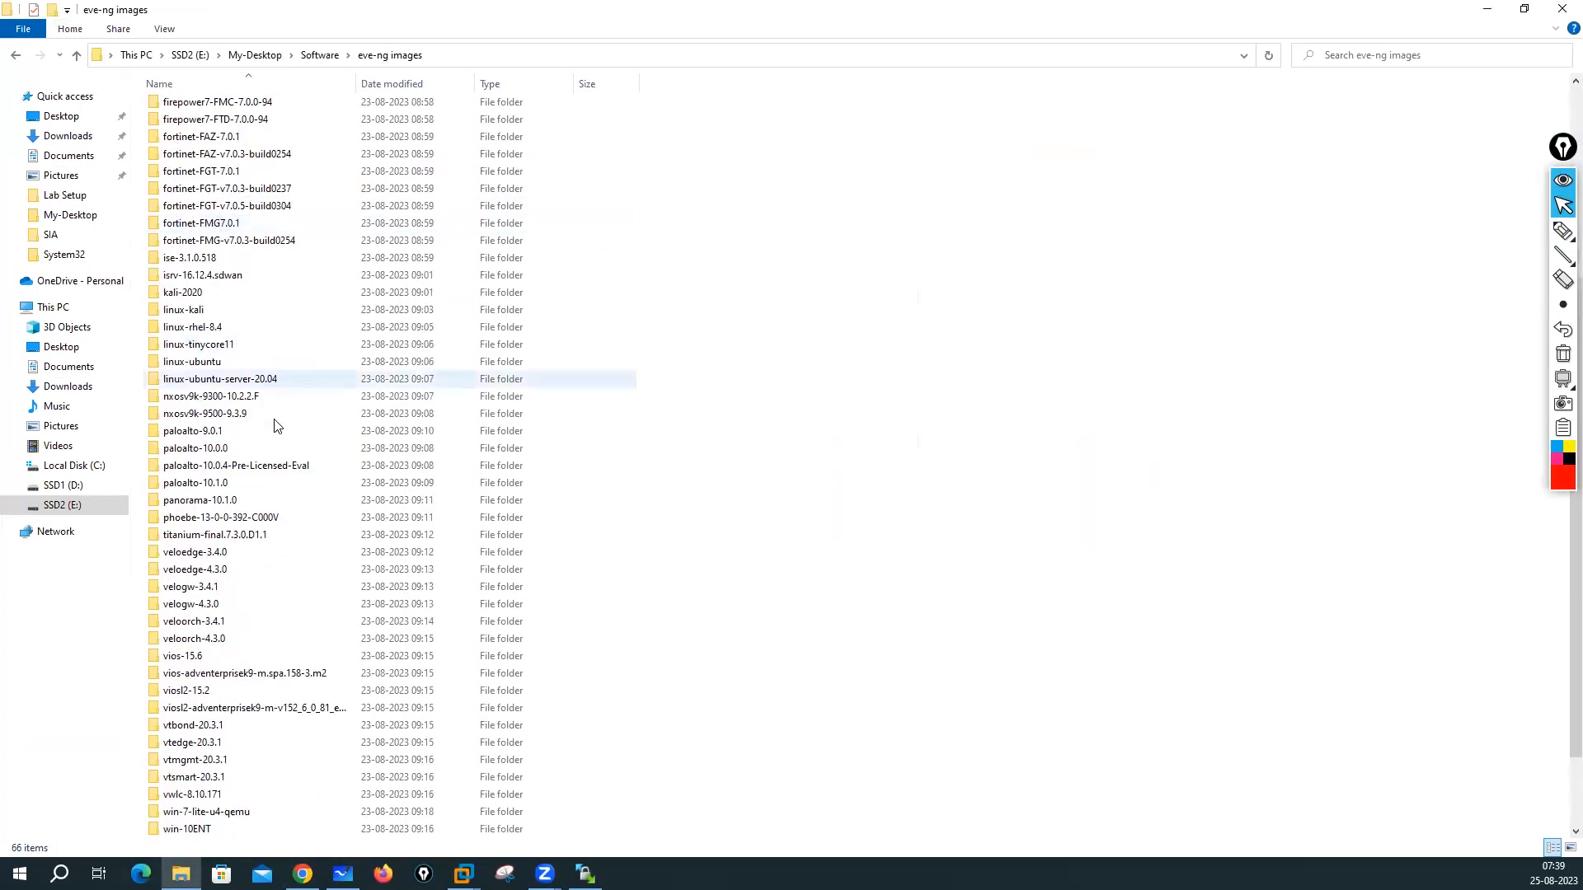
Step: Switch to Chrome, open EVE-NG-Images in the EVE-NG folder of PaloAlto Softwares on Google Drive, and review the available images
left_click(302, 874)
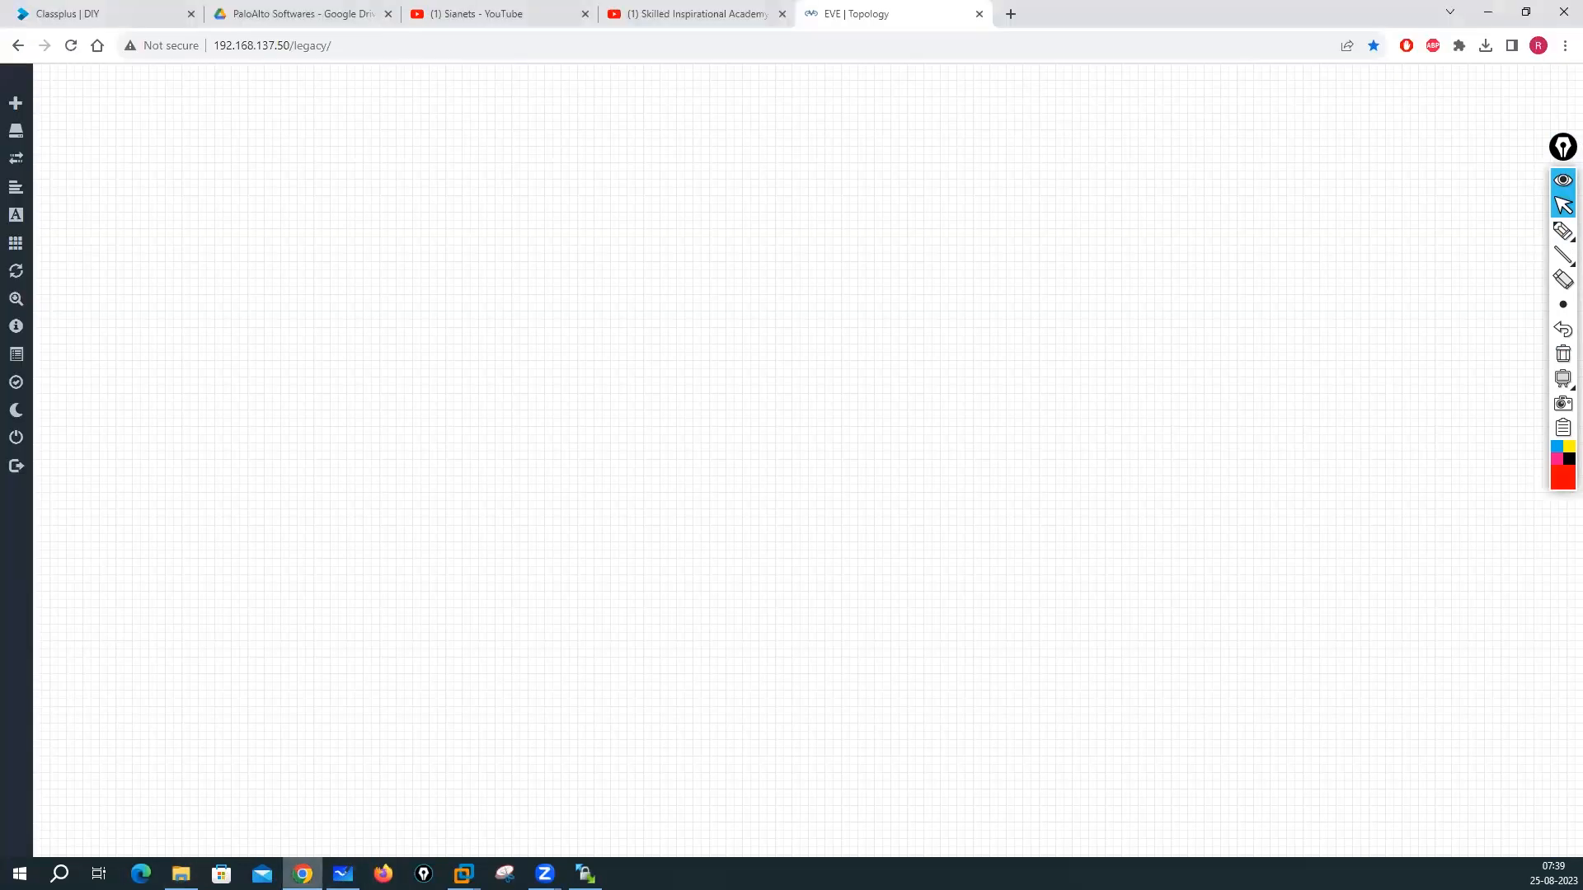
left_click(255, 10)
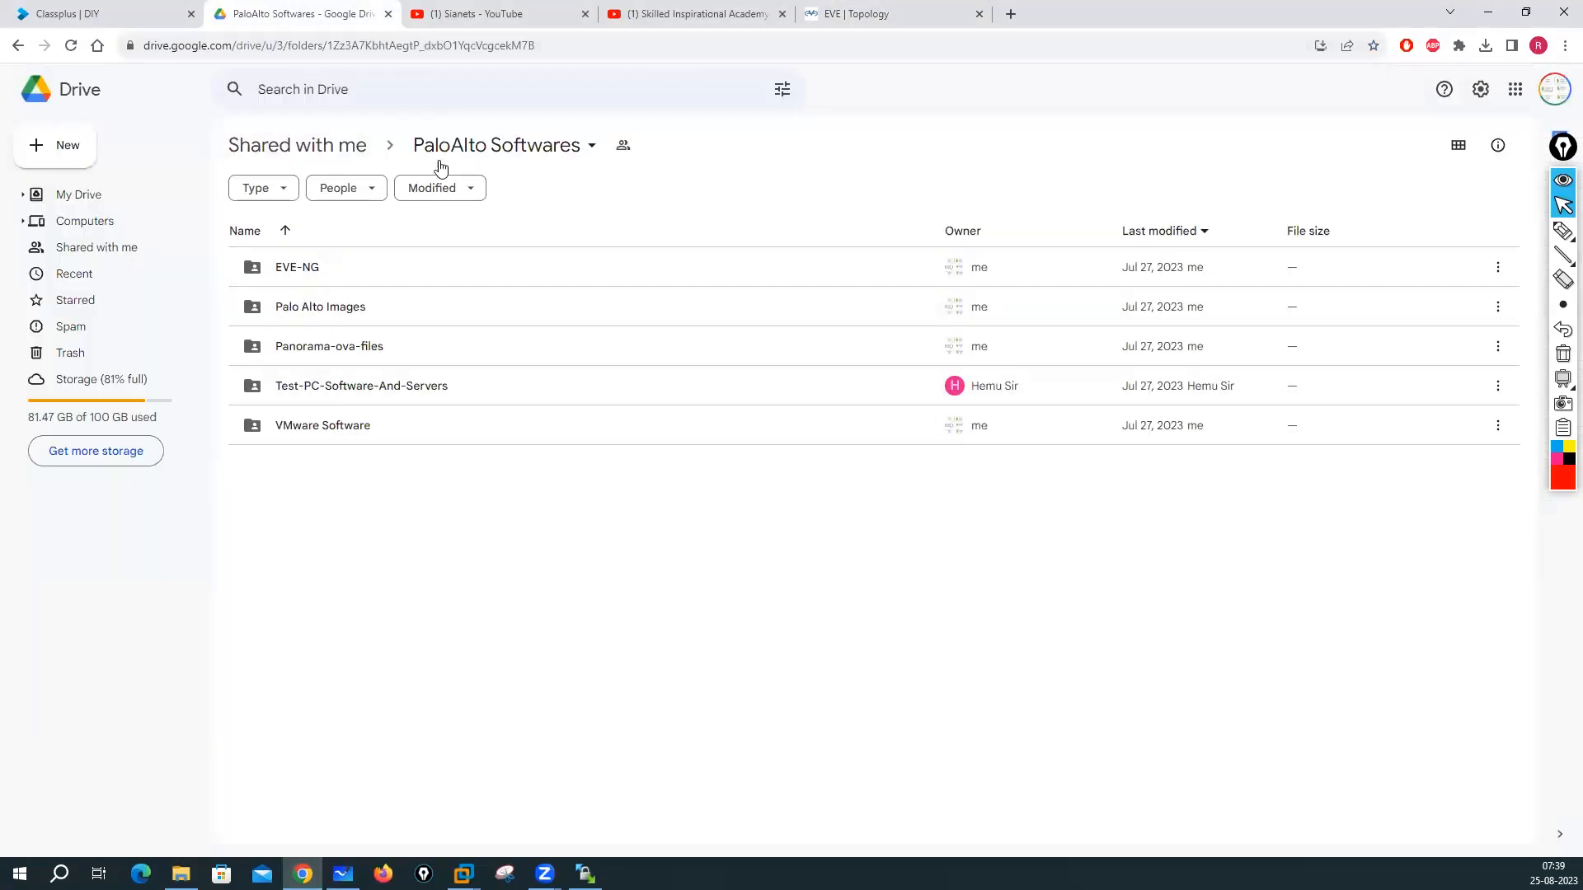
double_click(300, 269)
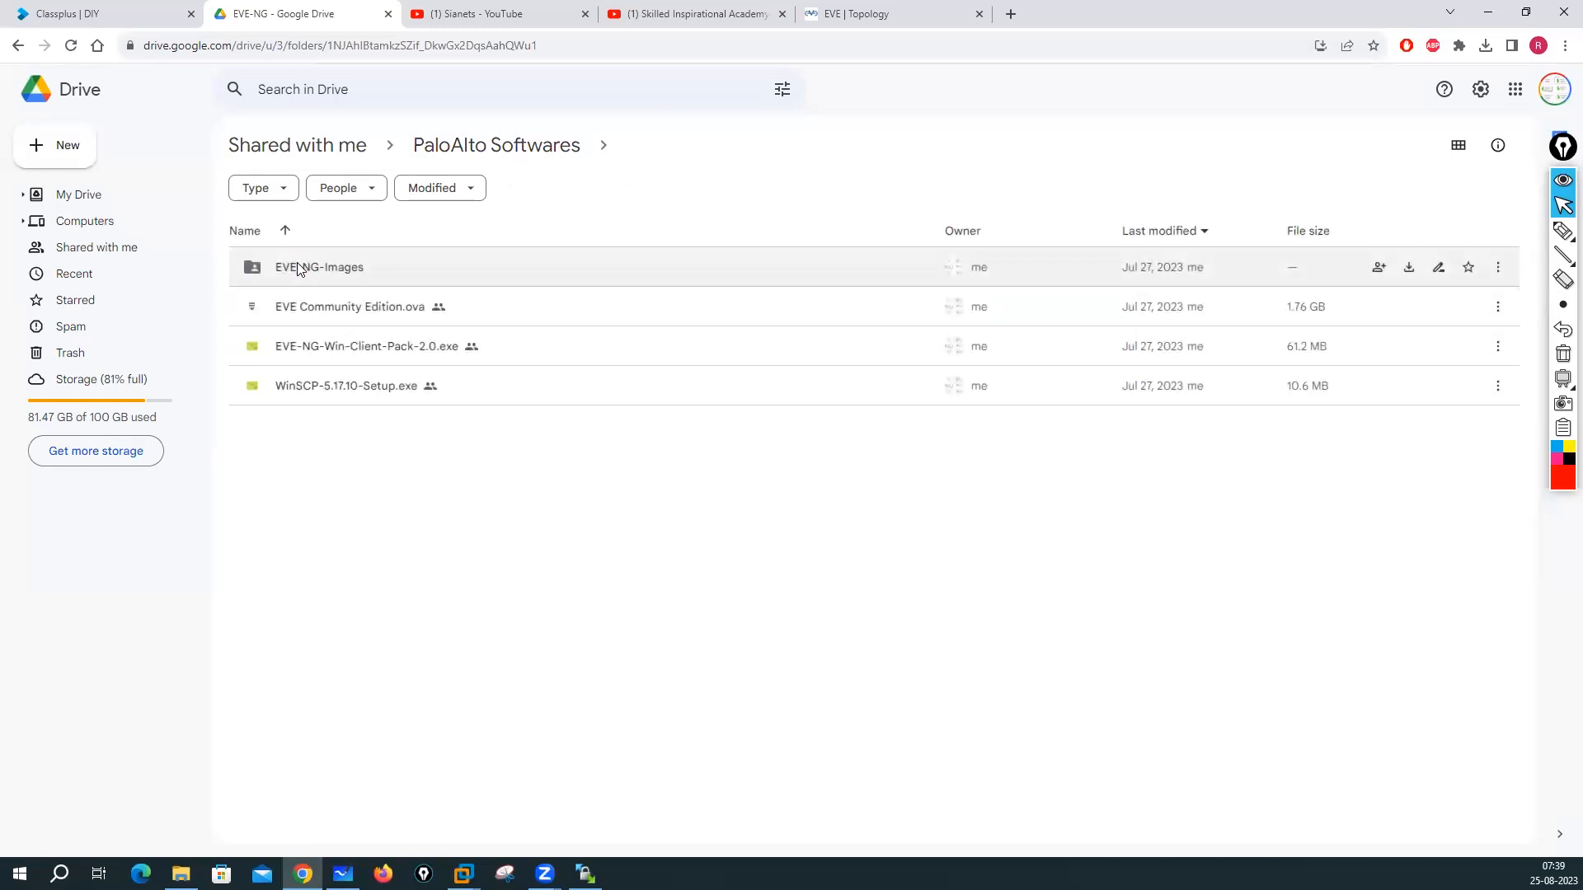
double_click(308, 271)
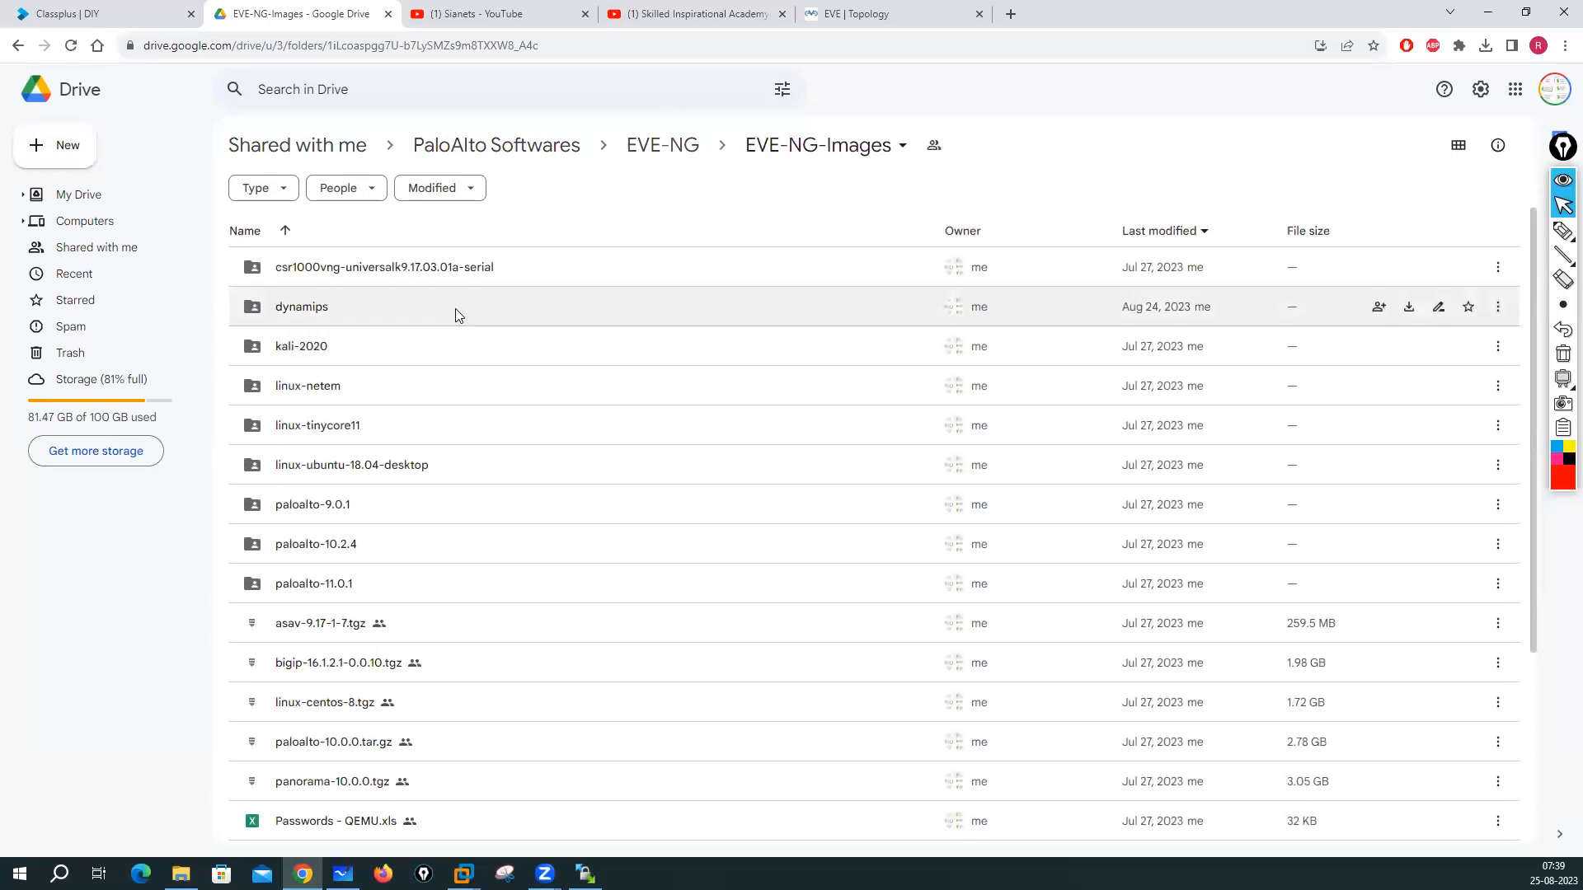
scroll(455, 314, "down", 3)
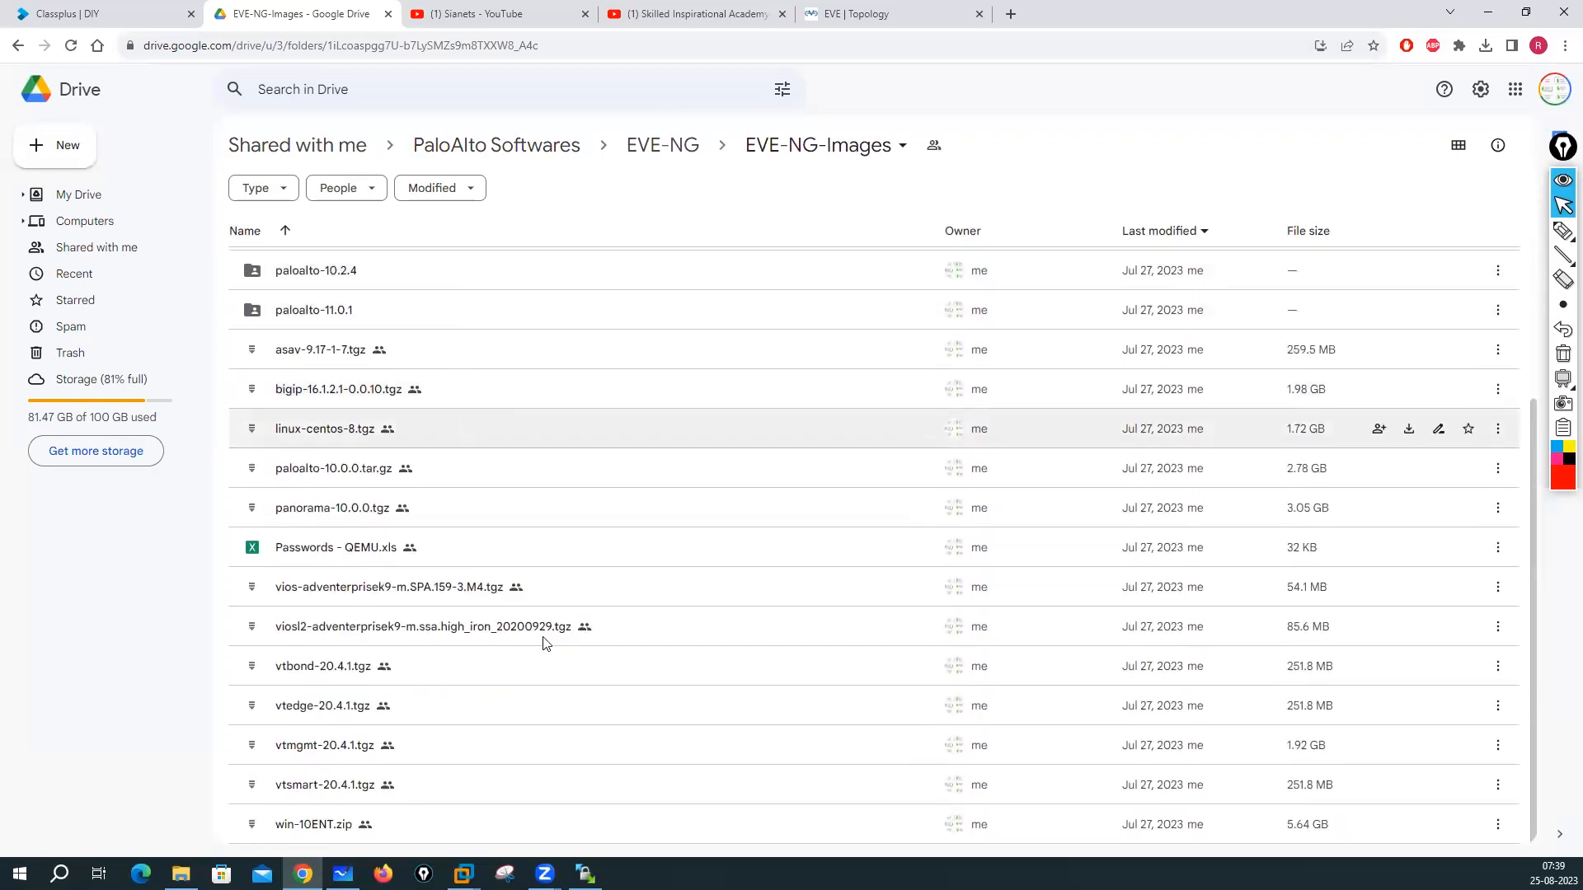
scroll(545, 643, "up", 3)
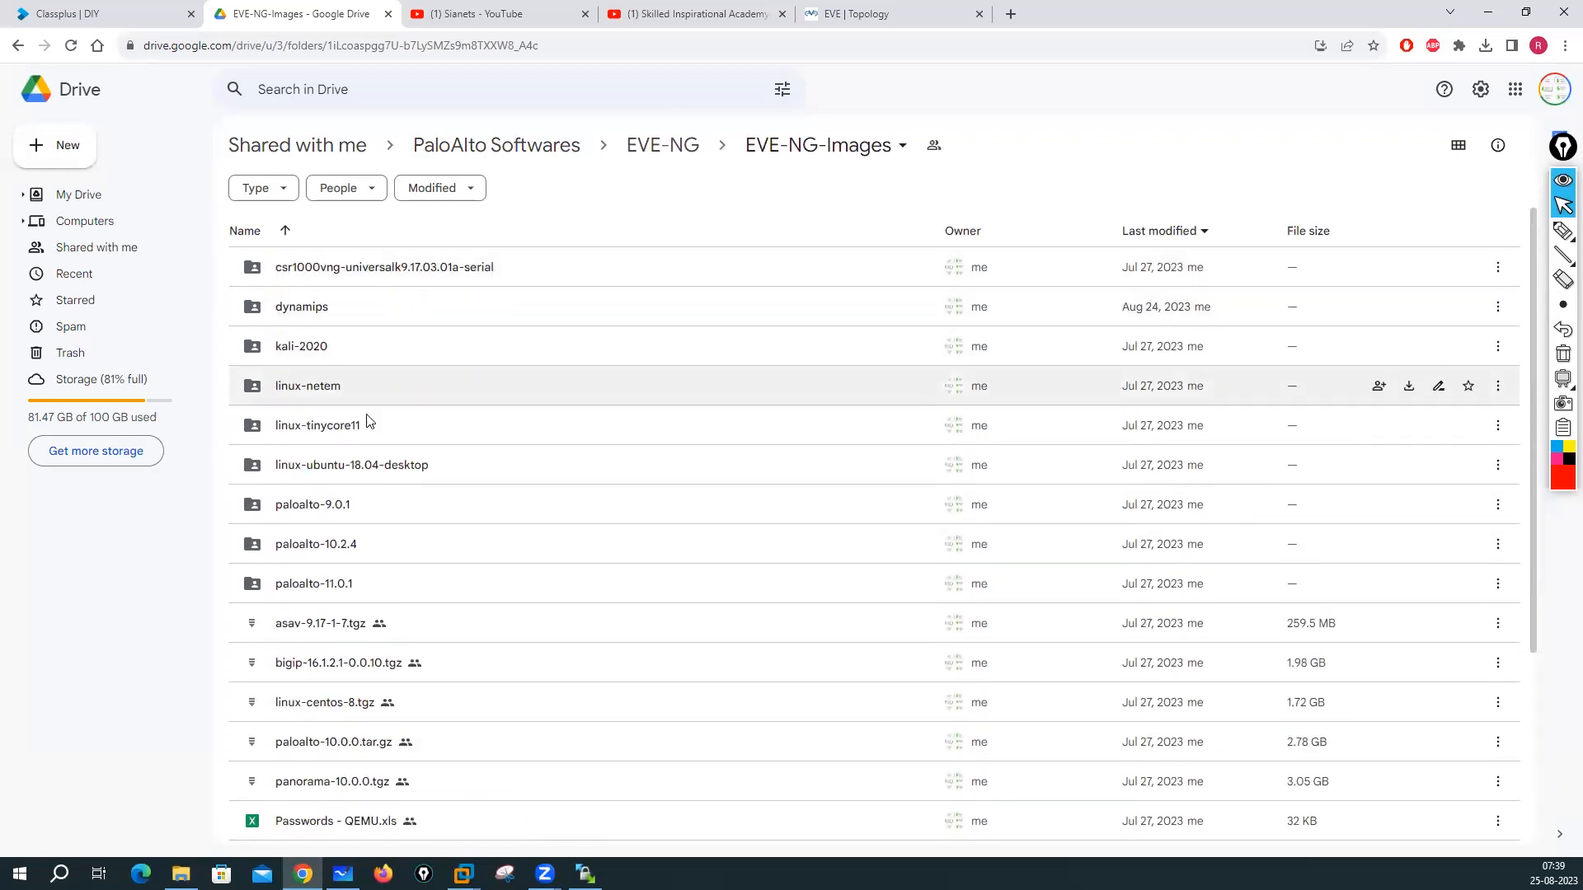
scroll(448, 445, "down", 3)
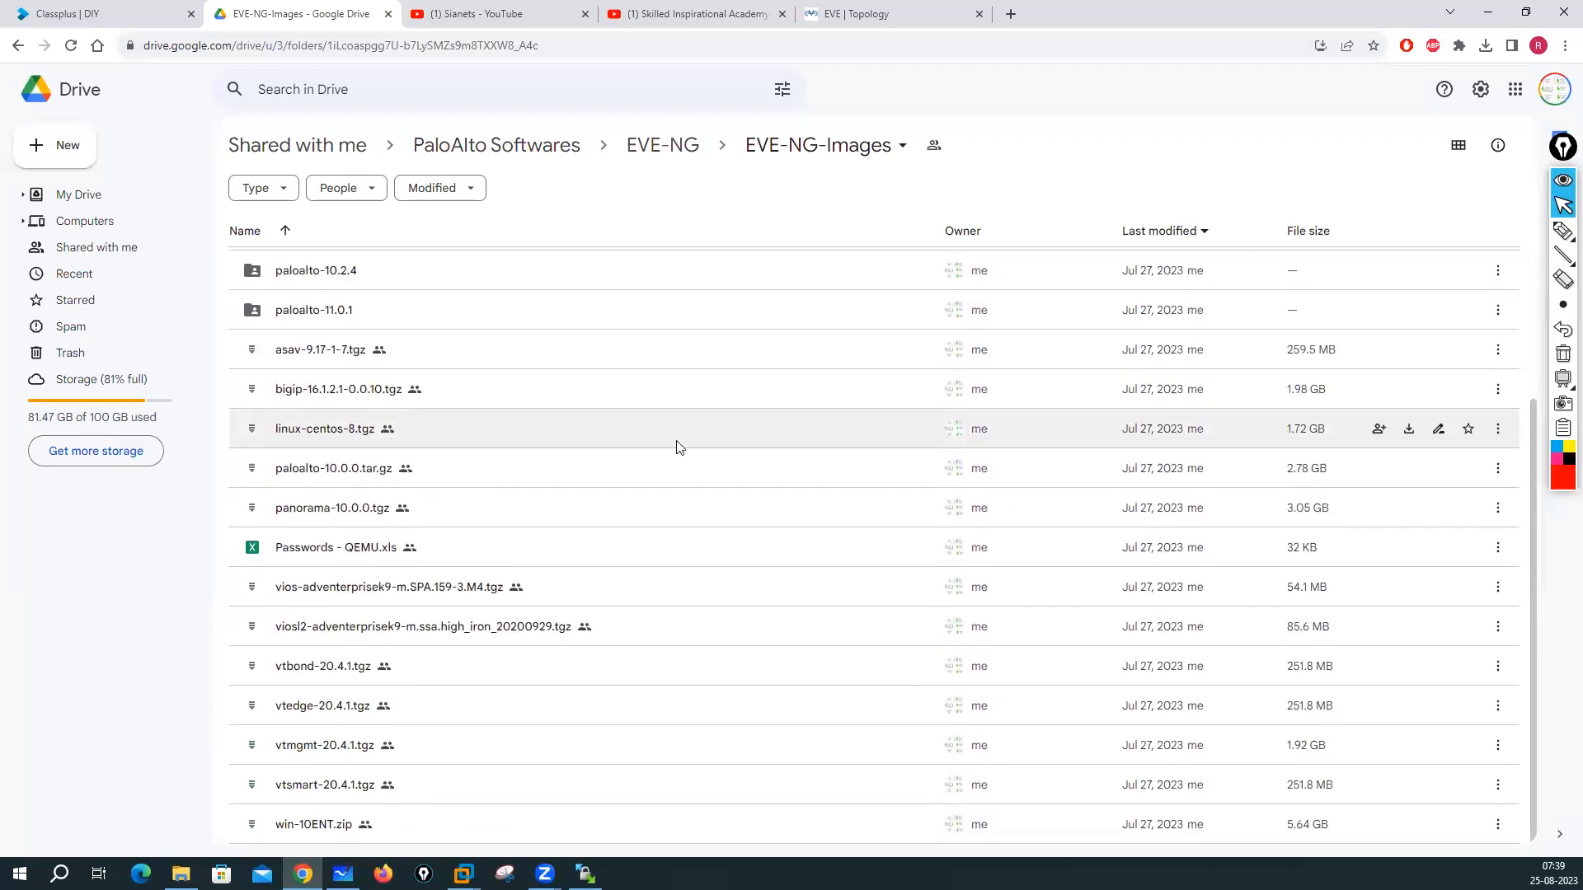
Step: Circle linux-centos-8.tgz and annotate it with temporary red notes on 7zip, unzip, Rar and Tar, and clear the marks
left_click(1563, 230)
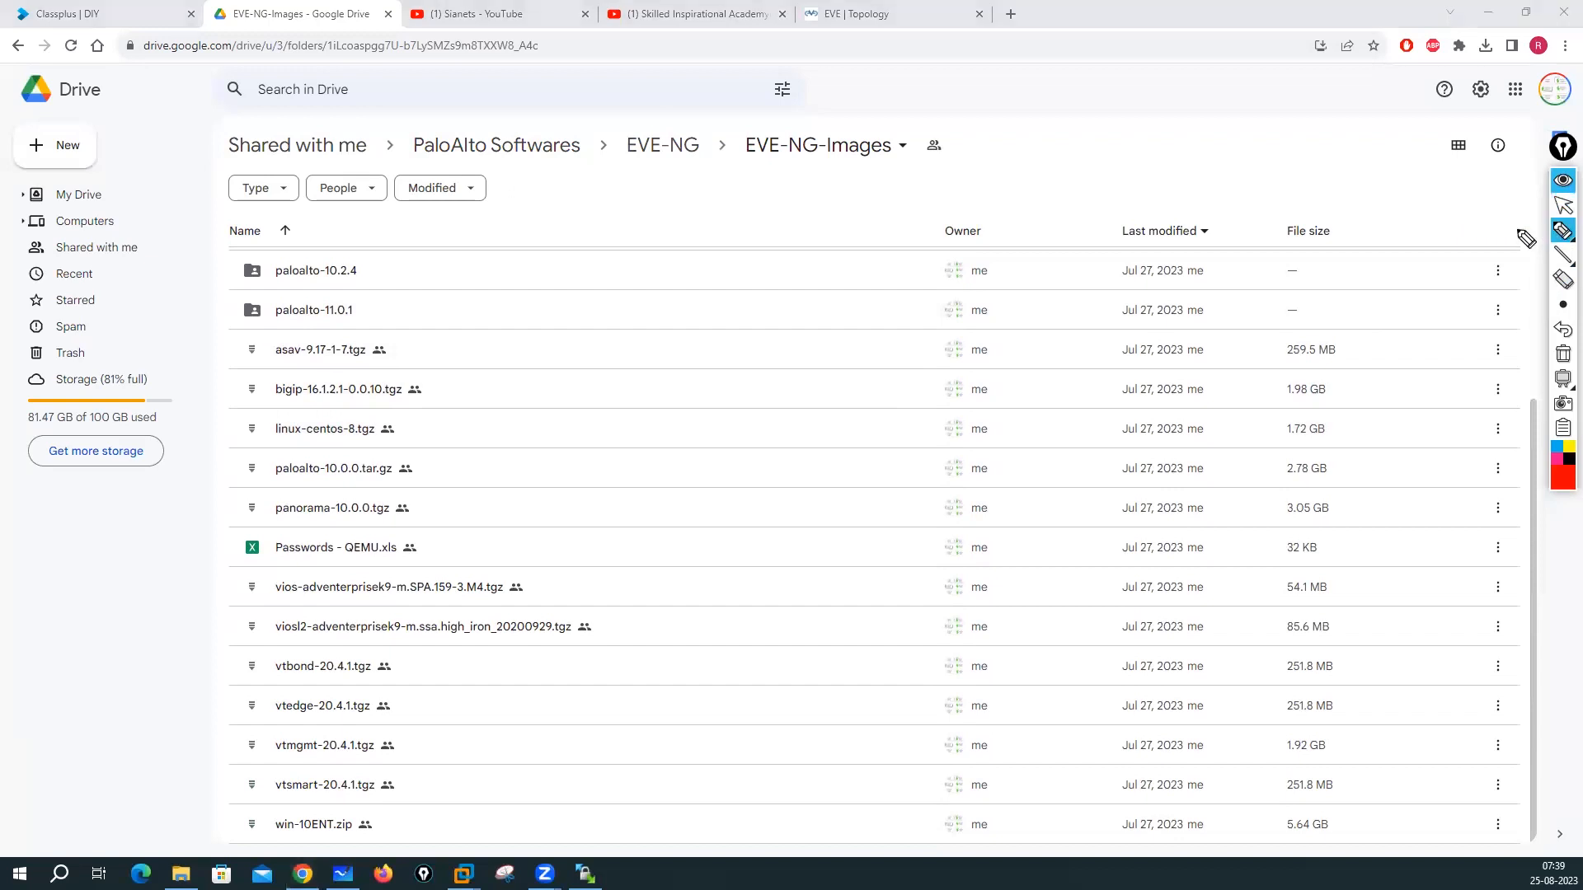
mouse_move(363, 409)
left_mouse_down()
mouse_move(237, 412)
mouse_move(322, 466)
mouse_move(383, 414)
mouse_move(355, 410)
mouse_move(505, 413)
mouse_move(499, 440)
mouse_move(579, 401)
mouse_move(592, 422)
mouse_move(596, 404)
mouse_move(507, 416)
mouse_move(637, 410)
mouse_move(682, 389)
mouse_move(715, 410)
left_mouse_up()
left_click_drag(726, 381, 726, 430)
mouse_move(726, 384)
left_mouse_down()
mouse_move(728, 404)
mouse_move(773, 408)
mouse_move(692, 368)
left_mouse_up()
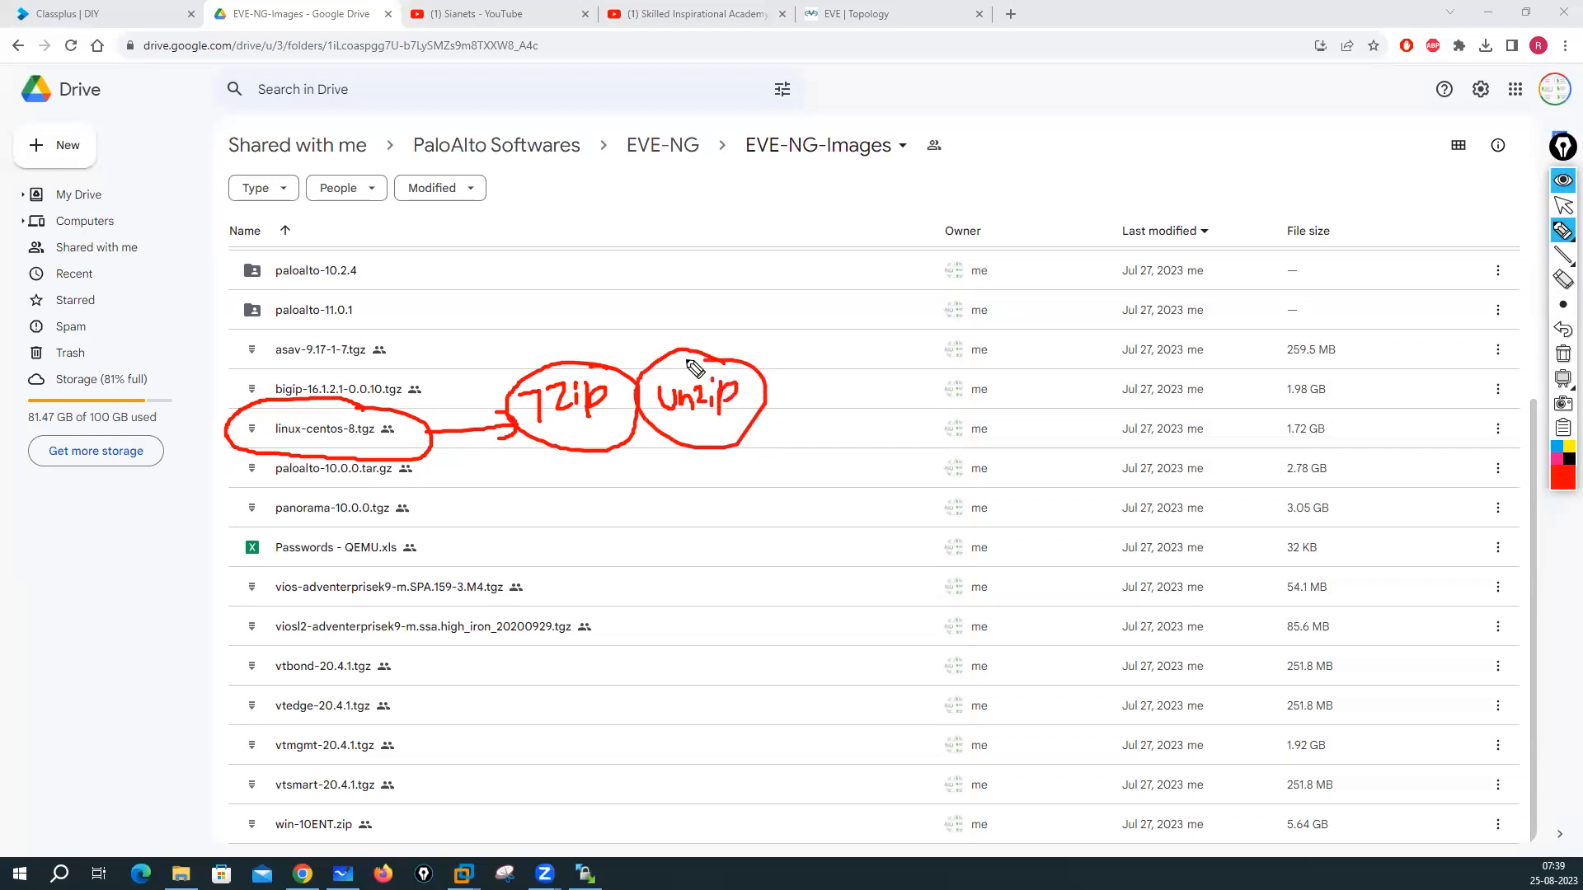
mouse_move(379, 443)
left_mouse_down()
mouse_move(525, 493)
mouse_move(619, 468)
mouse_move(615, 493)
mouse_move(697, 529)
mouse_move(682, 540)
left_mouse_up()
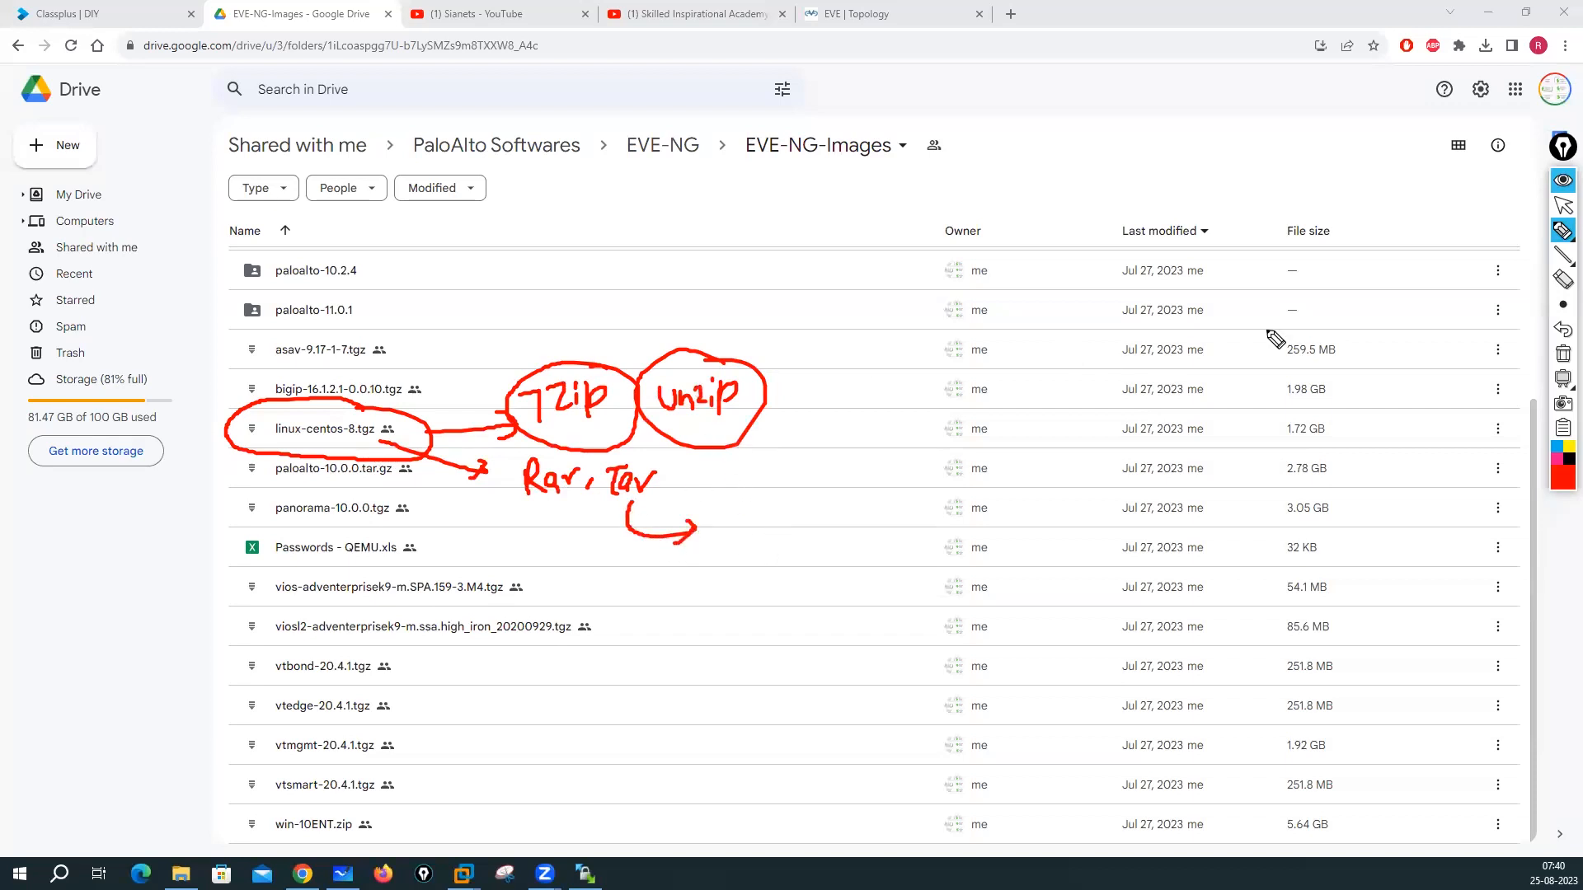
left_click(1563, 354)
left_click(1562, 206)
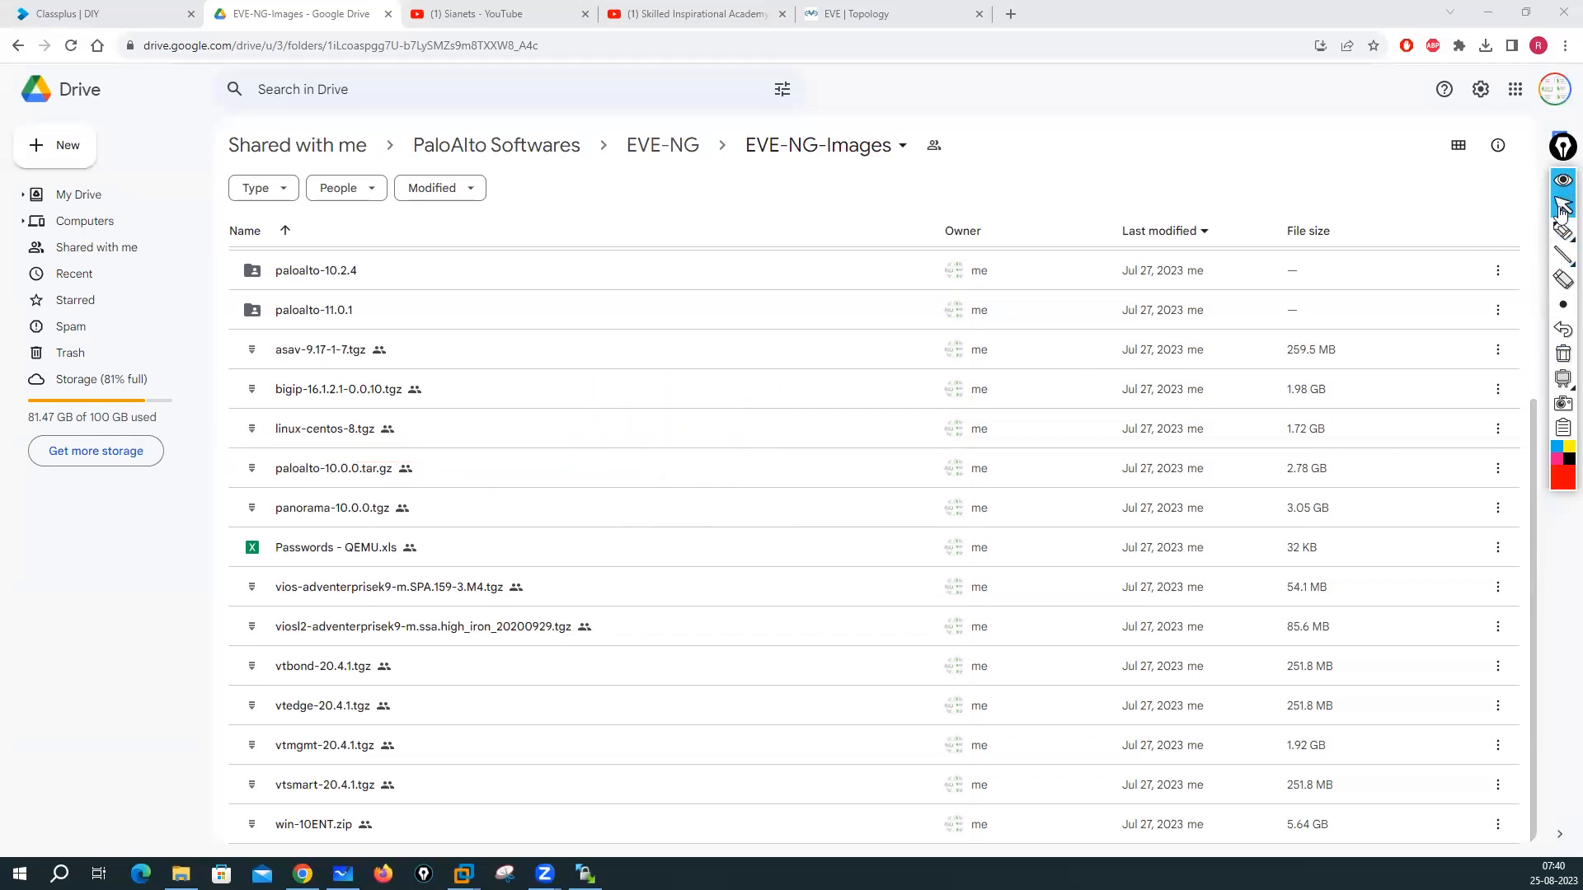
Step: Open the paloalto-10.2.4 folder, explain its naming with temporary red marks and the example "Paloalto-10.0.0", and clear them
scroll(645, 440, "up", 3)
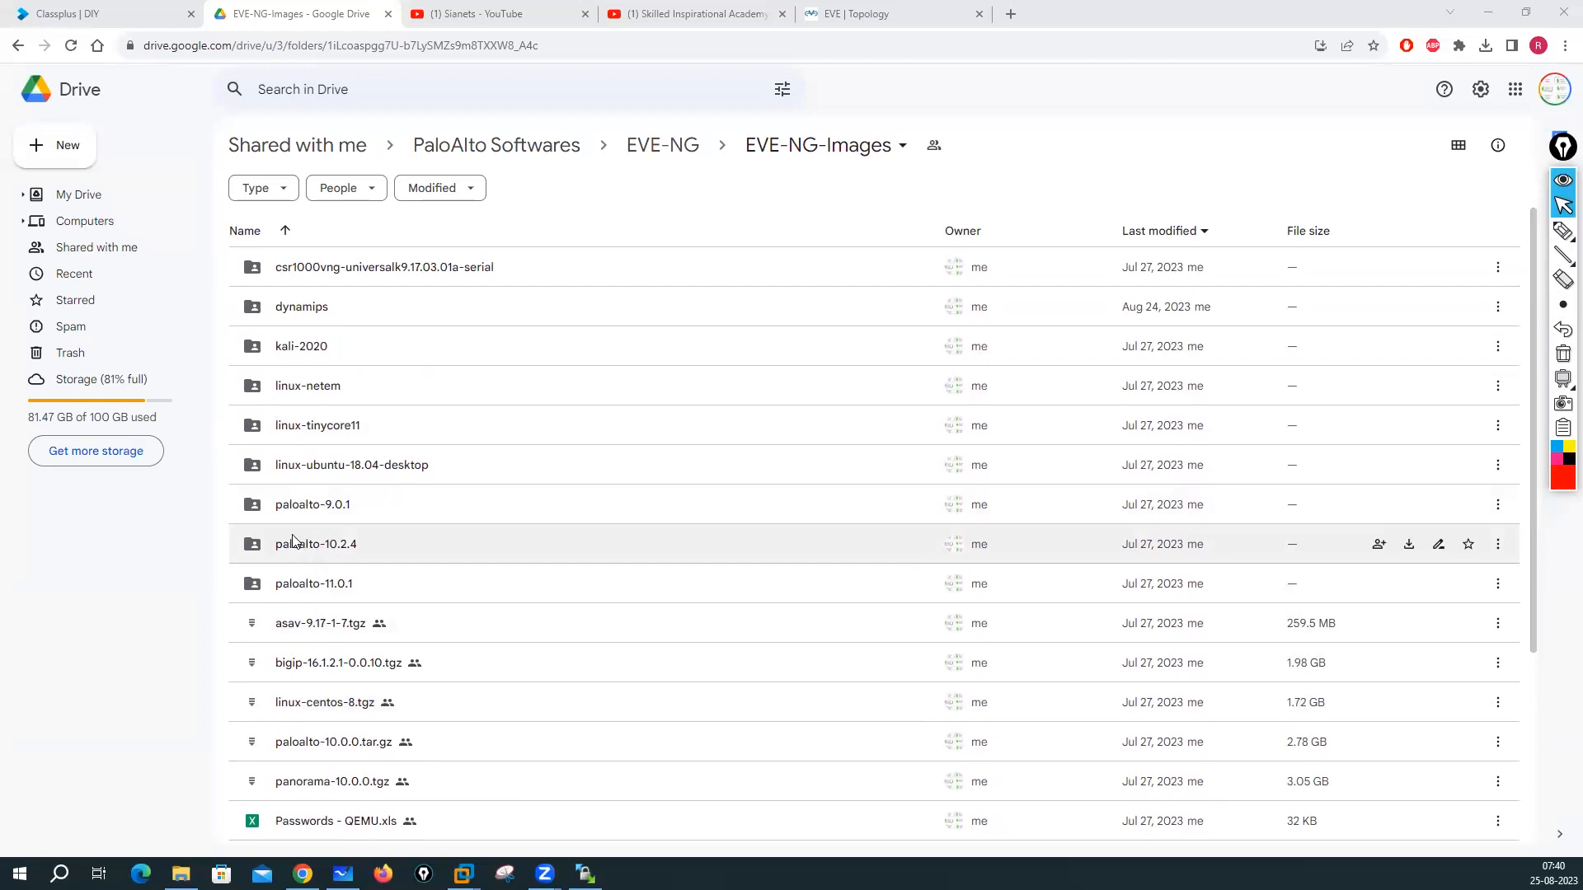
double_click(307, 545)
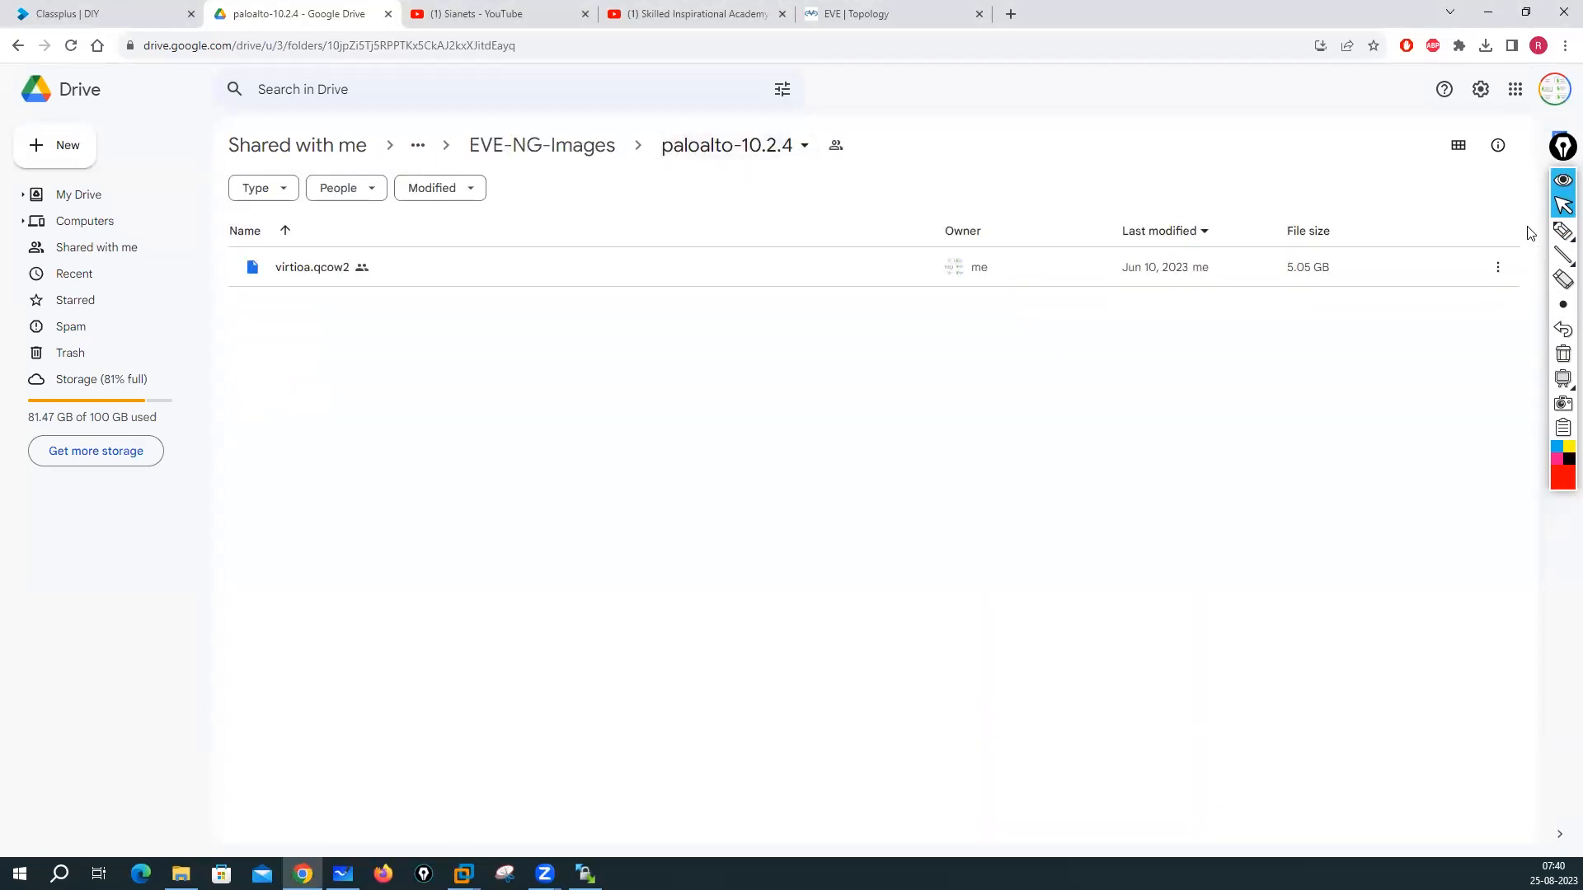
left_click(1563, 231)
mouse_move(746, 126)
left_mouse_down()
mouse_move(671, 126)
mouse_move(691, 175)
mouse_move(806, 166)
mouse_move(741, 110)
left_mouse_up()
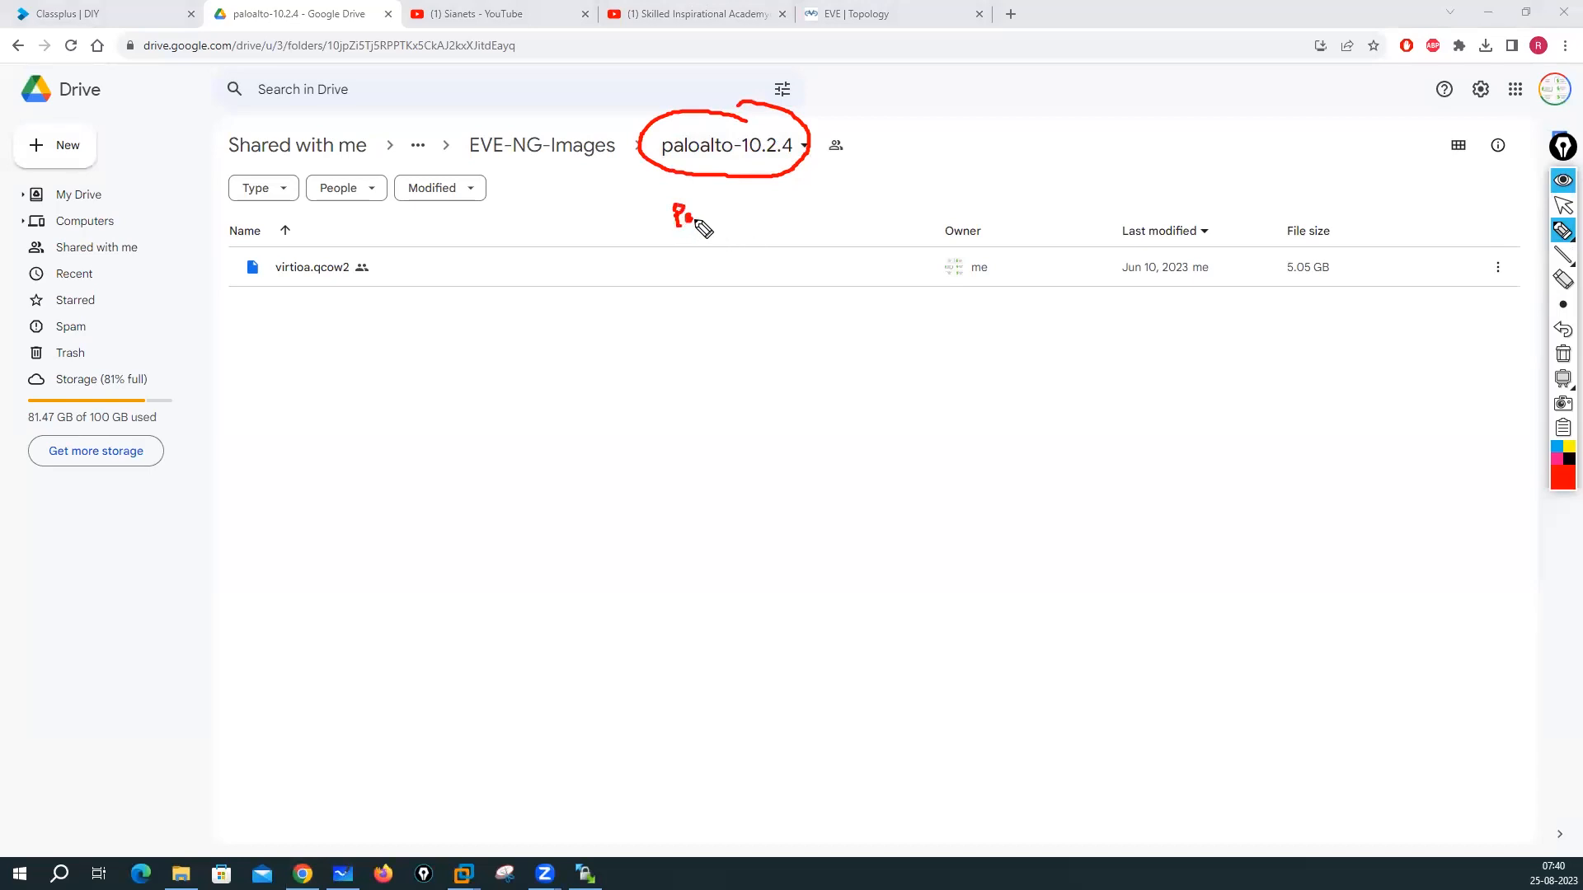
mouse_move(707, 220)
left_mouse_down()
mouse_move(824, 206)
mouse_move(866, 219)
left_mouse_up()
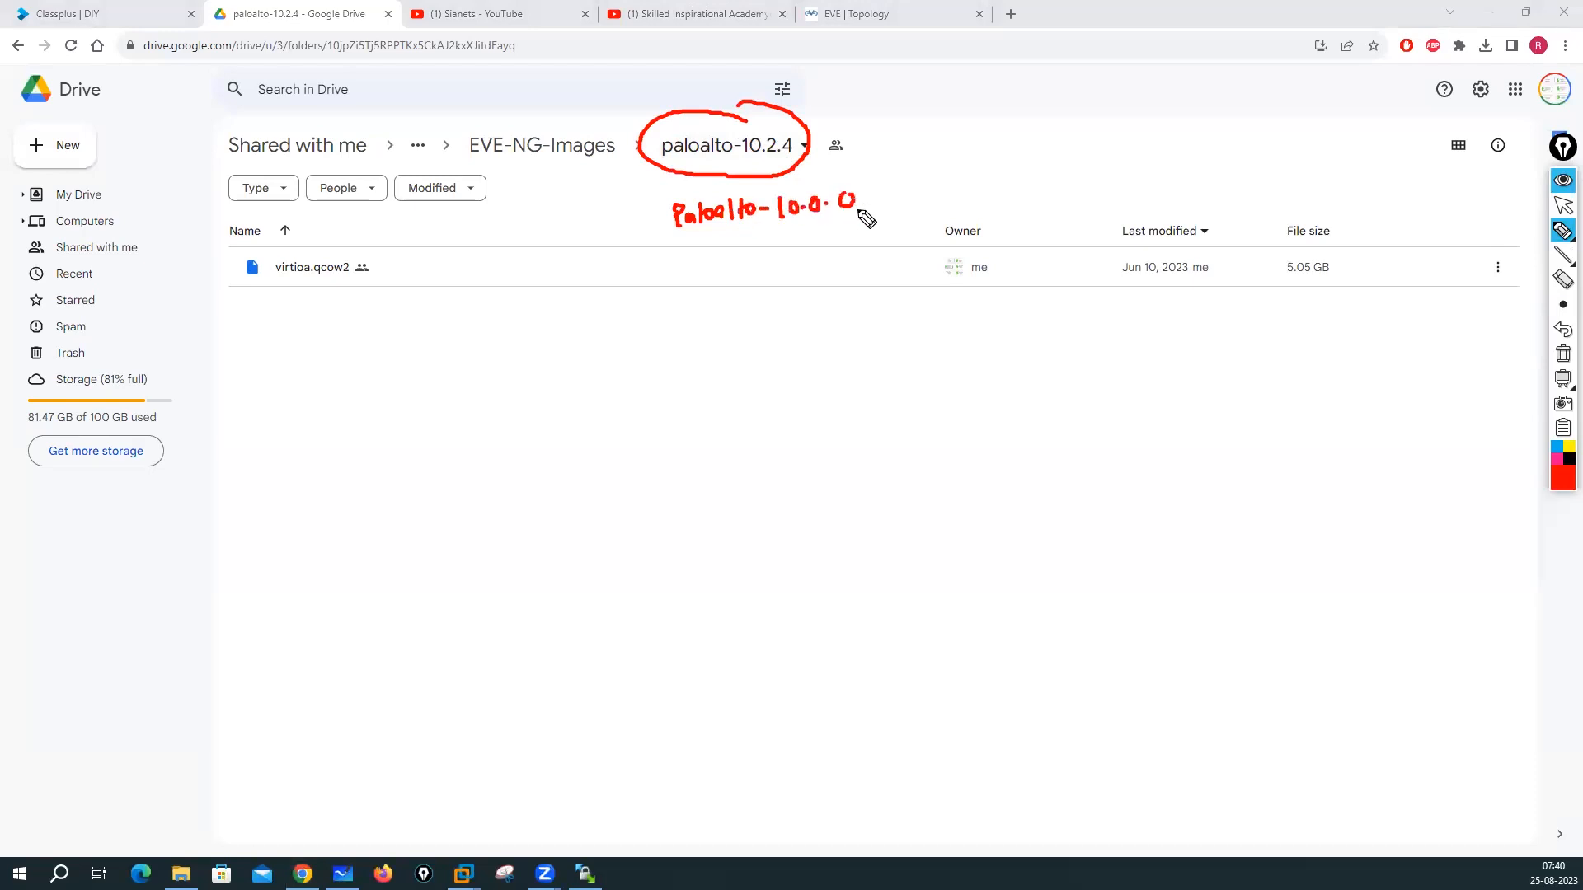
mouse_move(741, 183)
left_mouse_down()
mouse_move(656, 213)
mouse_move(766, 262)
mouse_move(812, 173)
left_mouse_up()
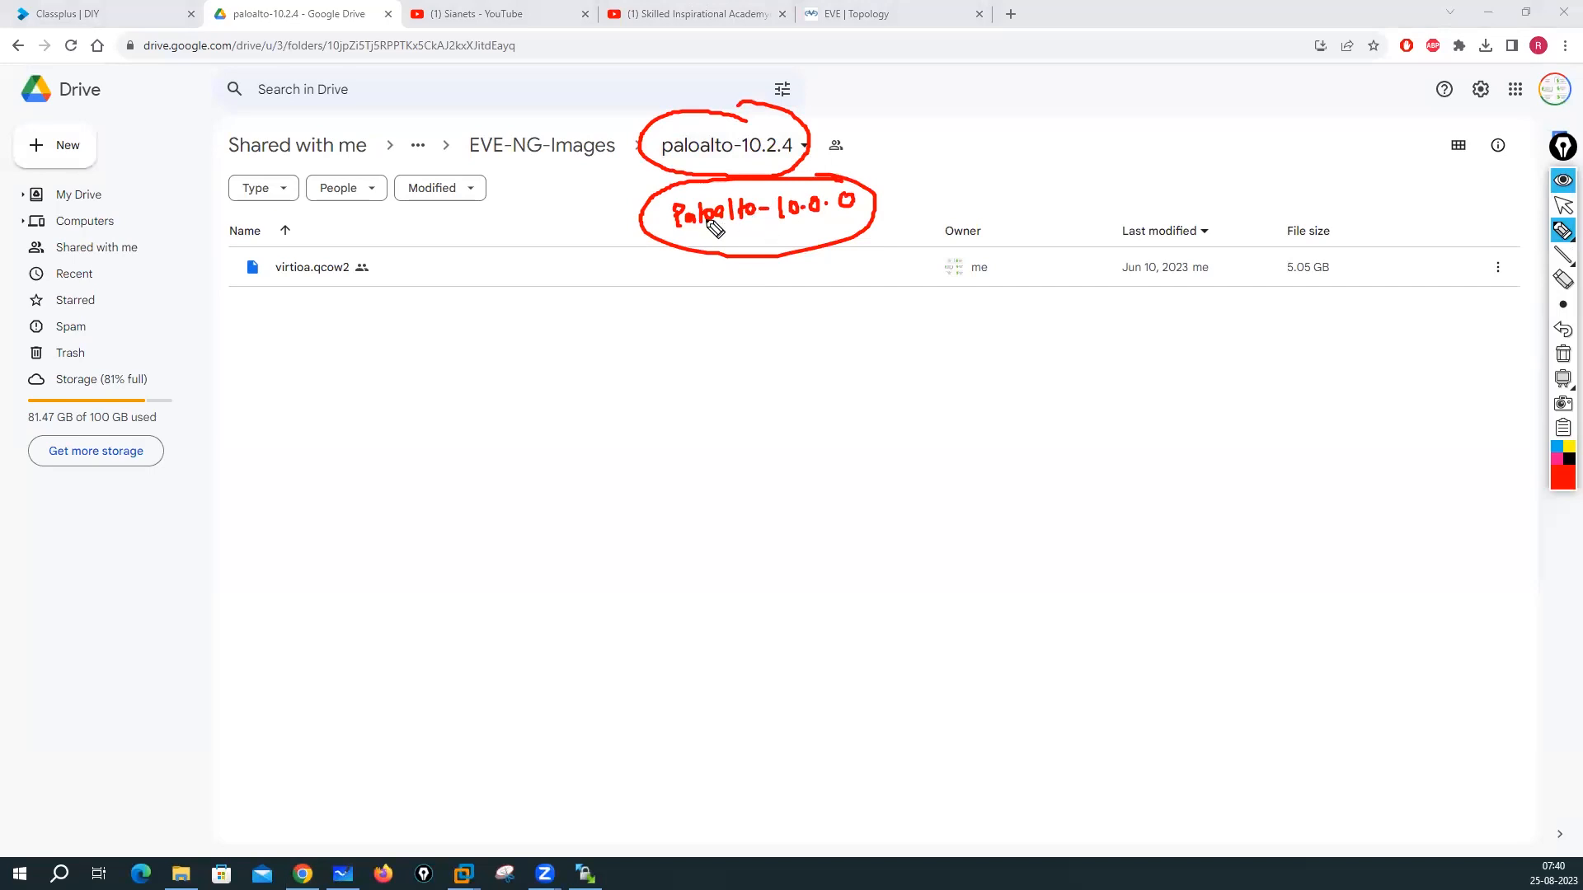
left_click_drag(672, 198, 674, 225)
mouse_move(665, 159)
left_mouse_down()
mouse_move(734, 158)
mouse_move(656, 132)
mouse_move(707, 130)
mouse_move(731, 132)
mouse_move(742, 162)
left_mouse_up()
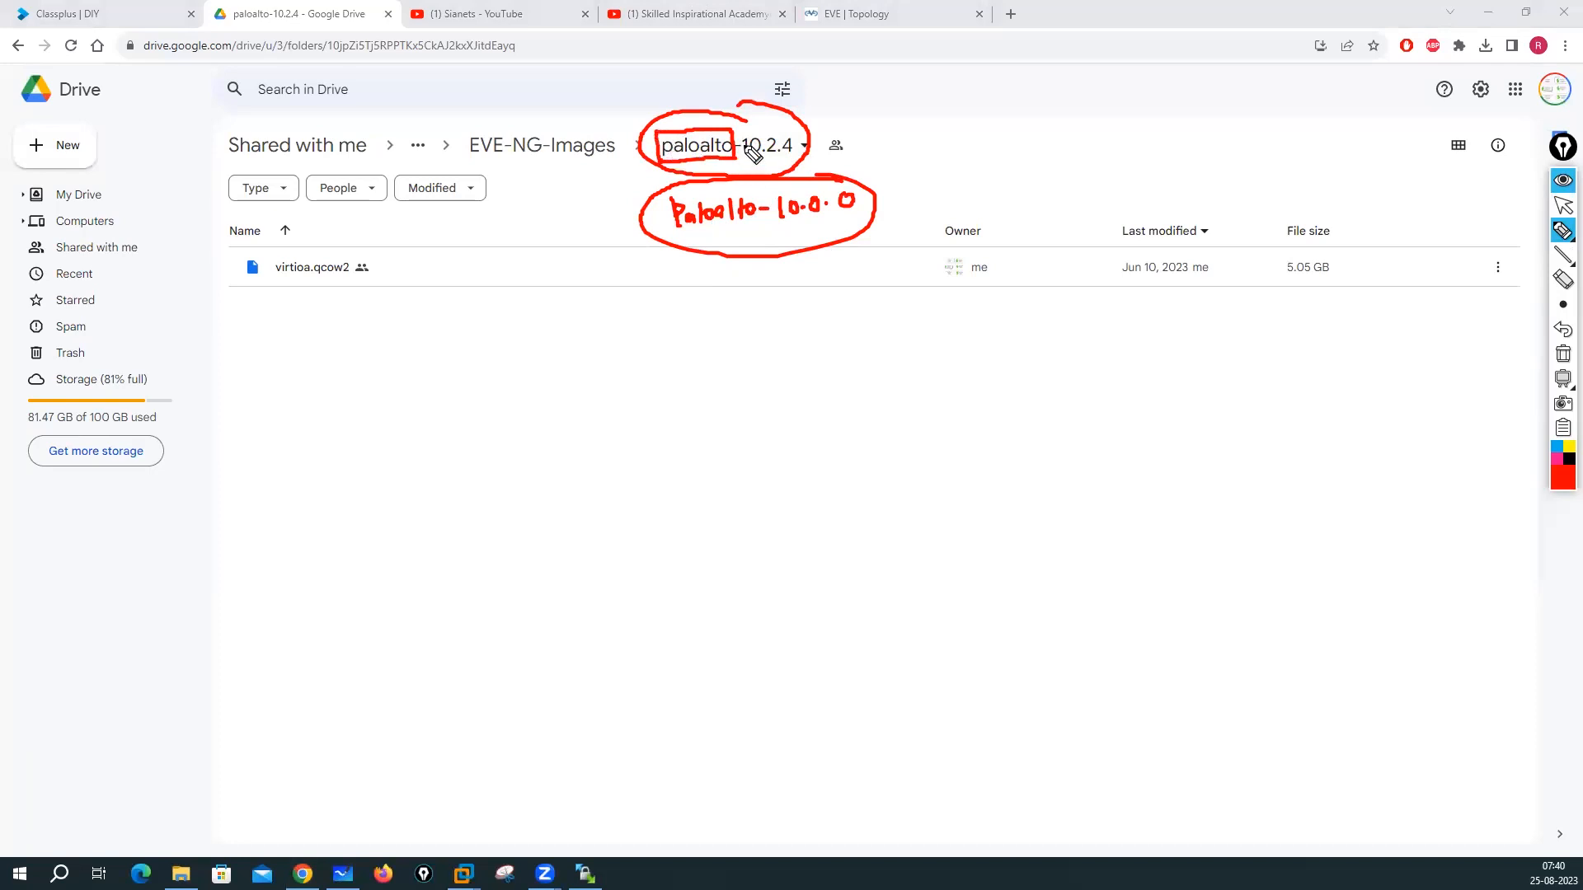
left_click(1562, 355)
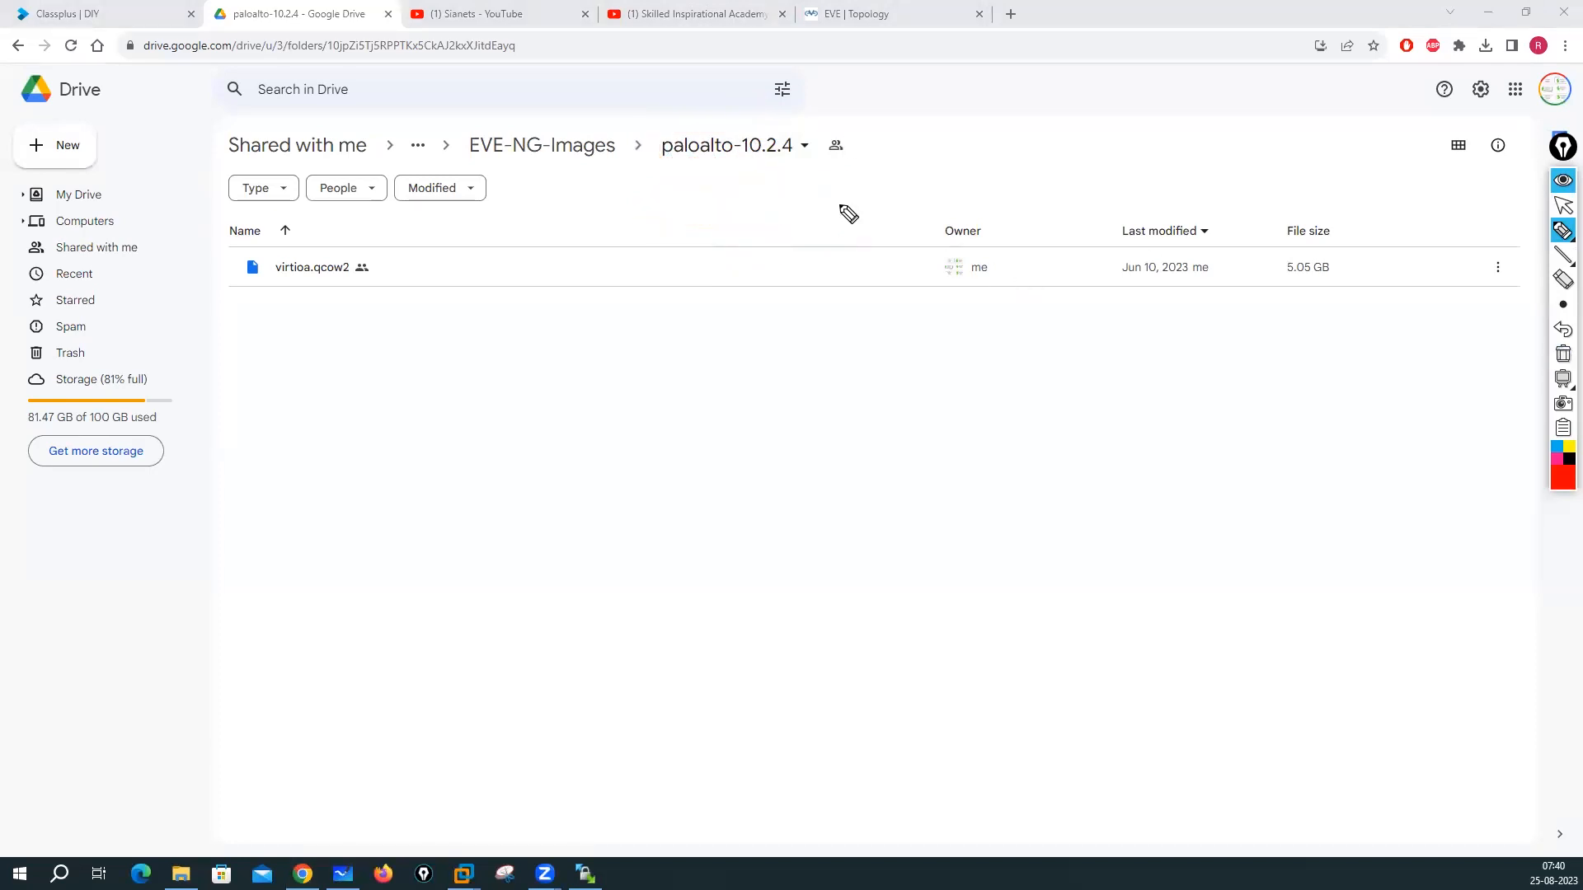
Step: Point out the paloalto-10.2.4 folder name and its hyphen with temporary red marks, and return to the normal pointer
mouse_move(672, 169)
left_mouse_down()
mouse_move(750, 175)
mouse_move(802, 152)
mouse_move(699, 123)
mouse_move(694, 173)
left_mouse_up()
mouse_move(608, 207)
left_mouse_down()
mouse_move(625, 232)
mouse_move(655, 196)
left_mouse_up()
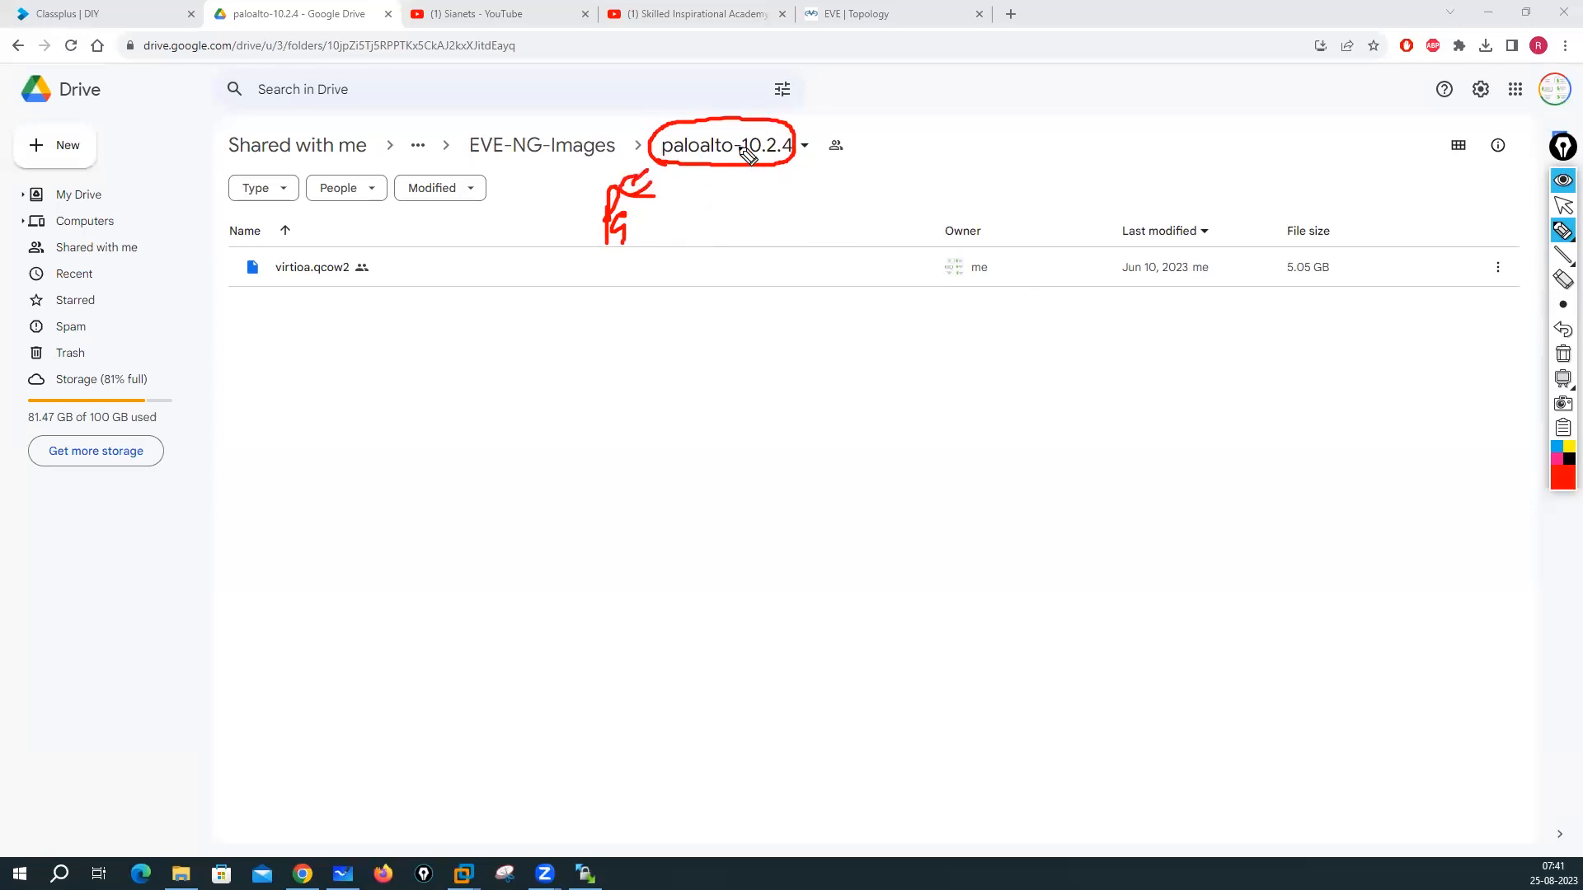
left_click_drag(747, 161, 756, 163)
mouse_move(693, 76)
left_mouse_down()
mouse_move(693, 109)
mouse_move(711, 111)
left_mouse_up()
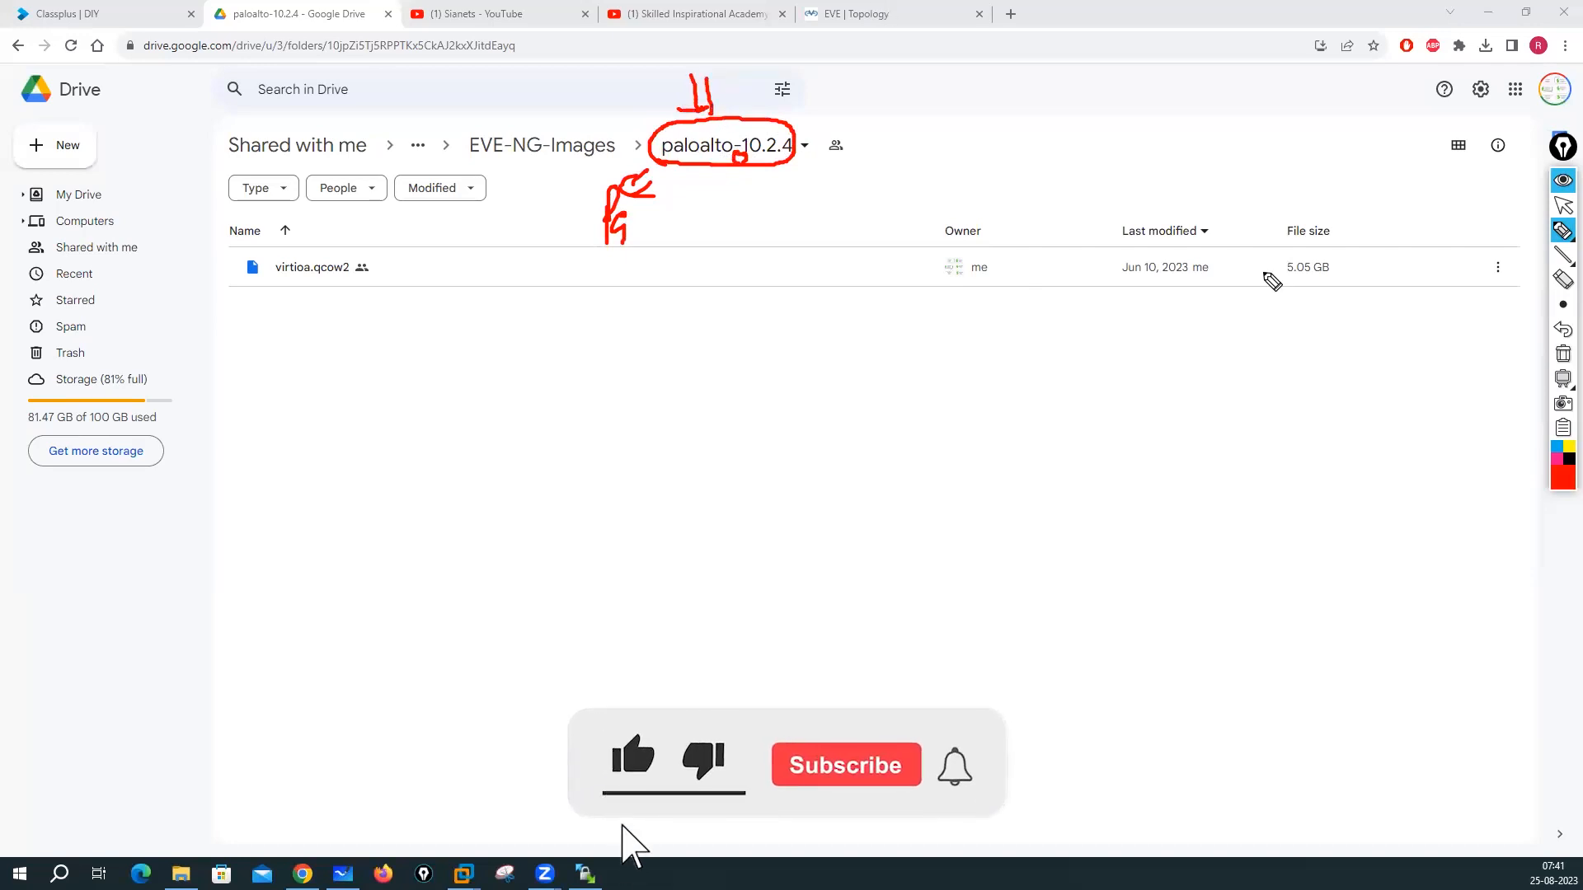
left_click(1564, 213)
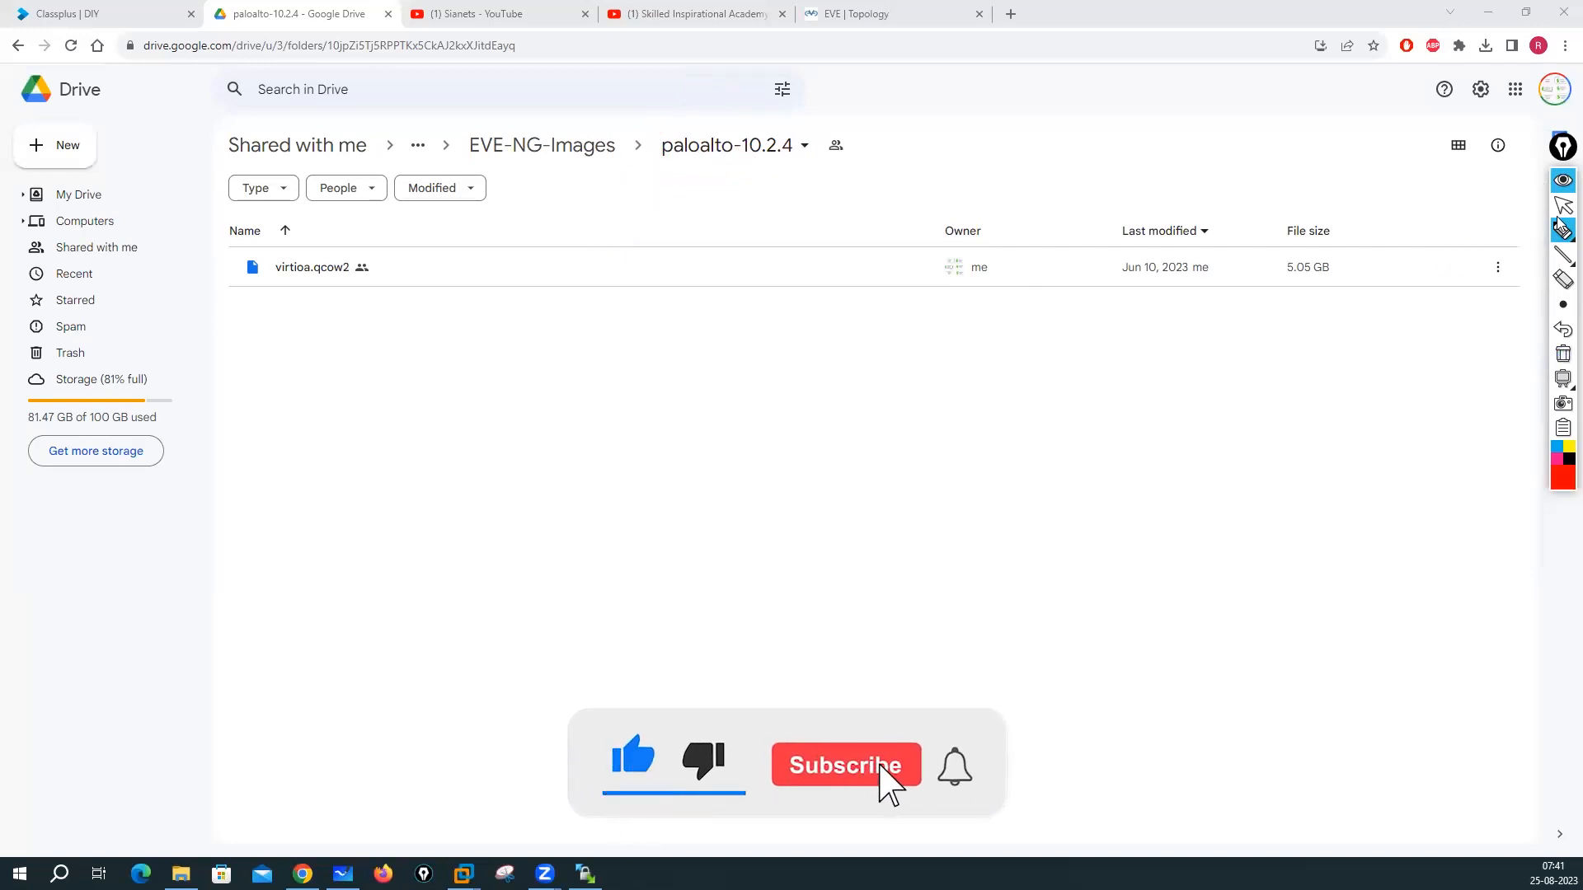
Step: Open the eve-ng.net home page in a new browser tab
left_click(1011, 14)
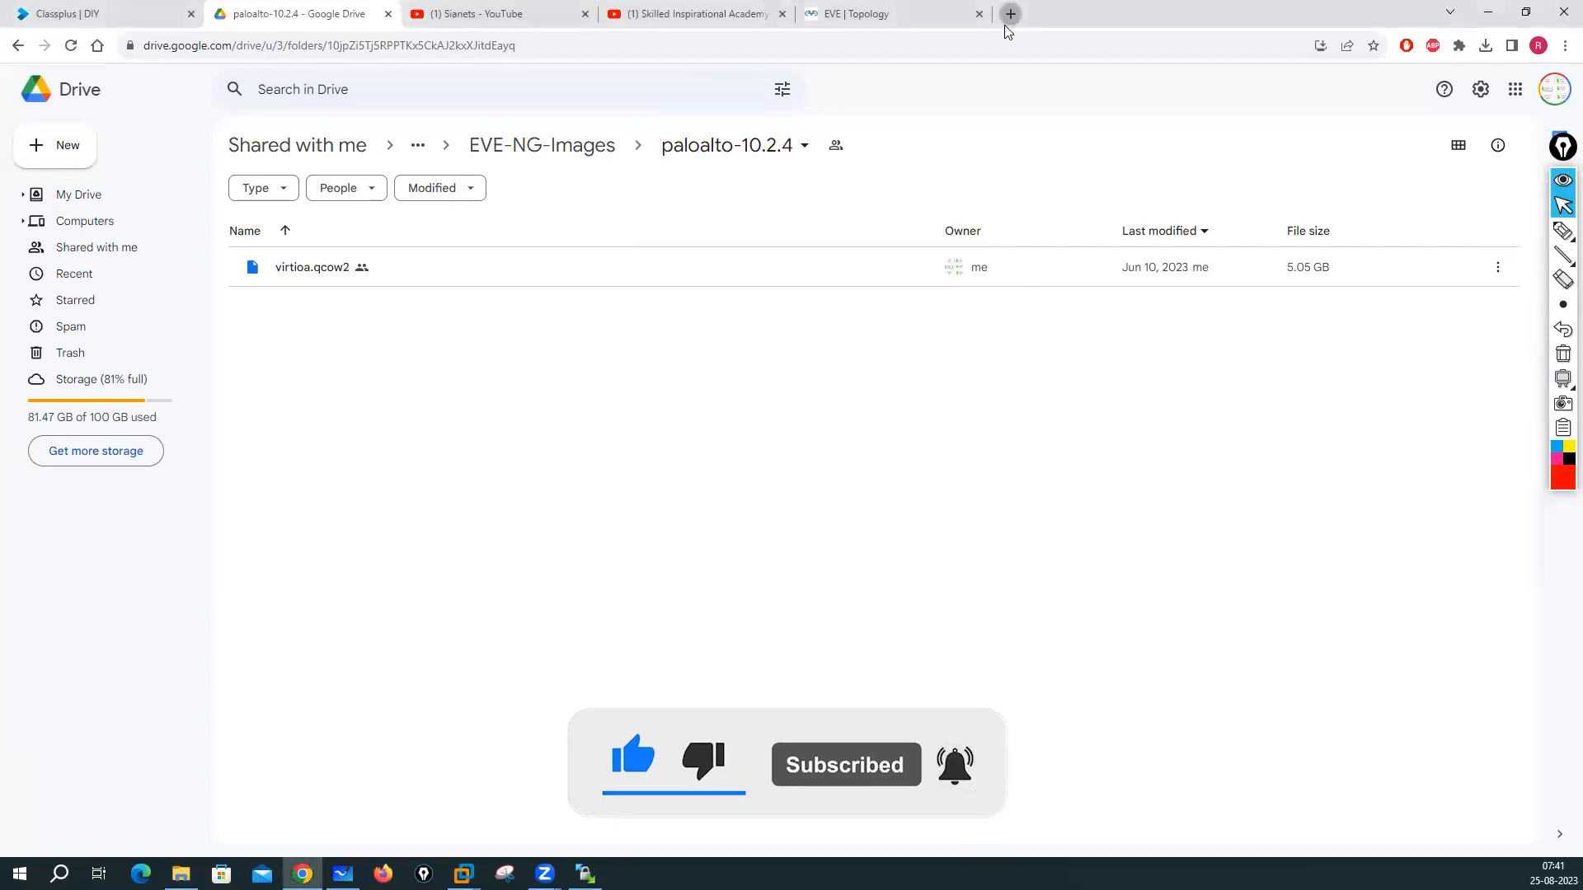
left_click(985, 47)
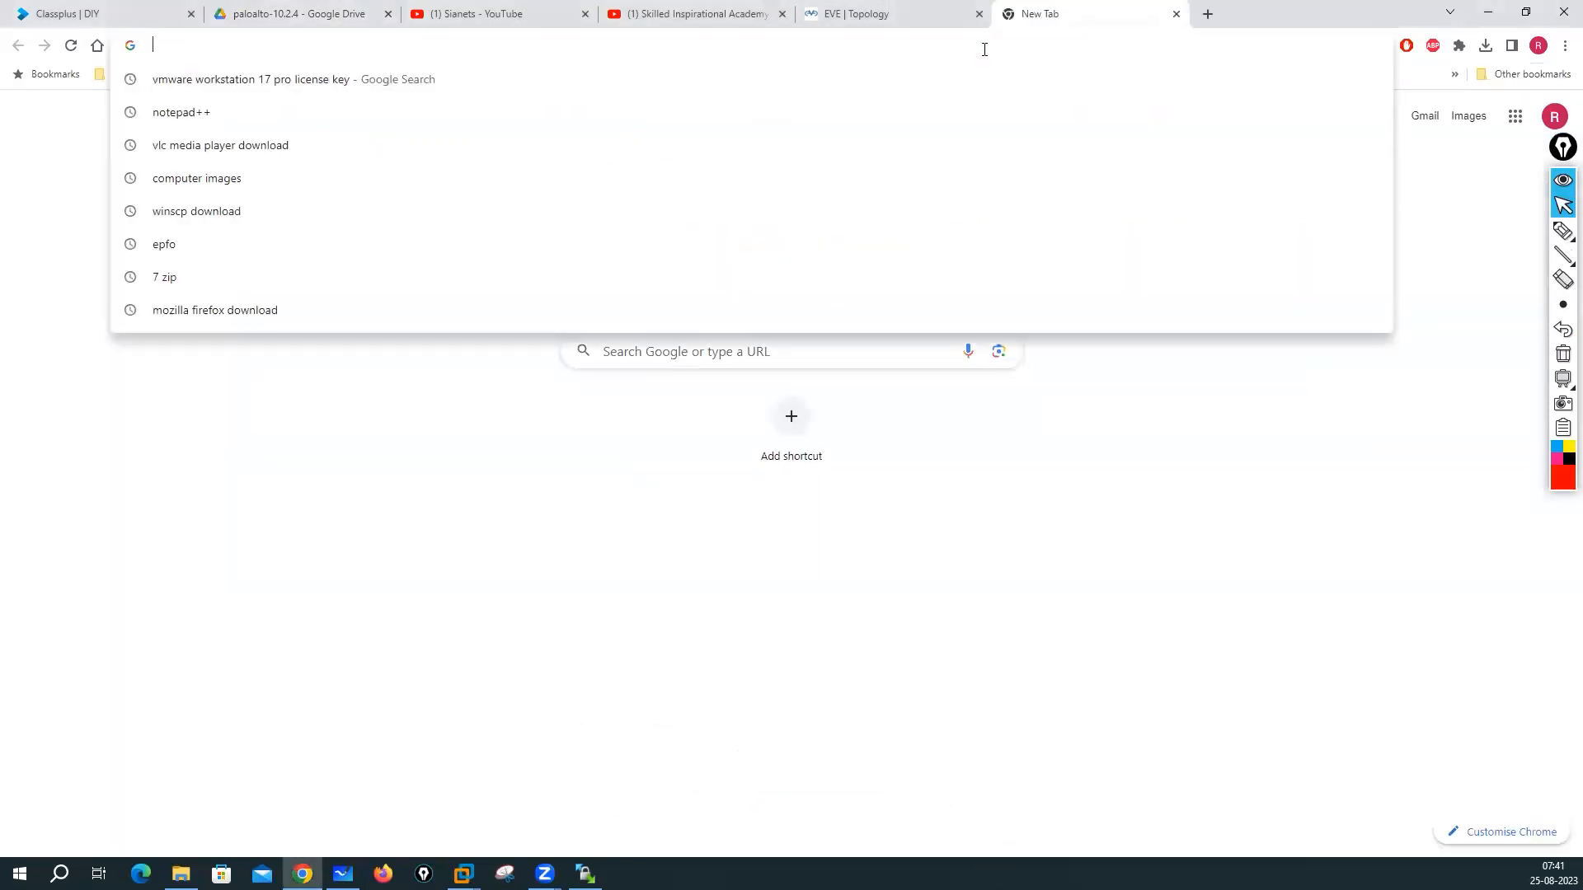
type("eve")
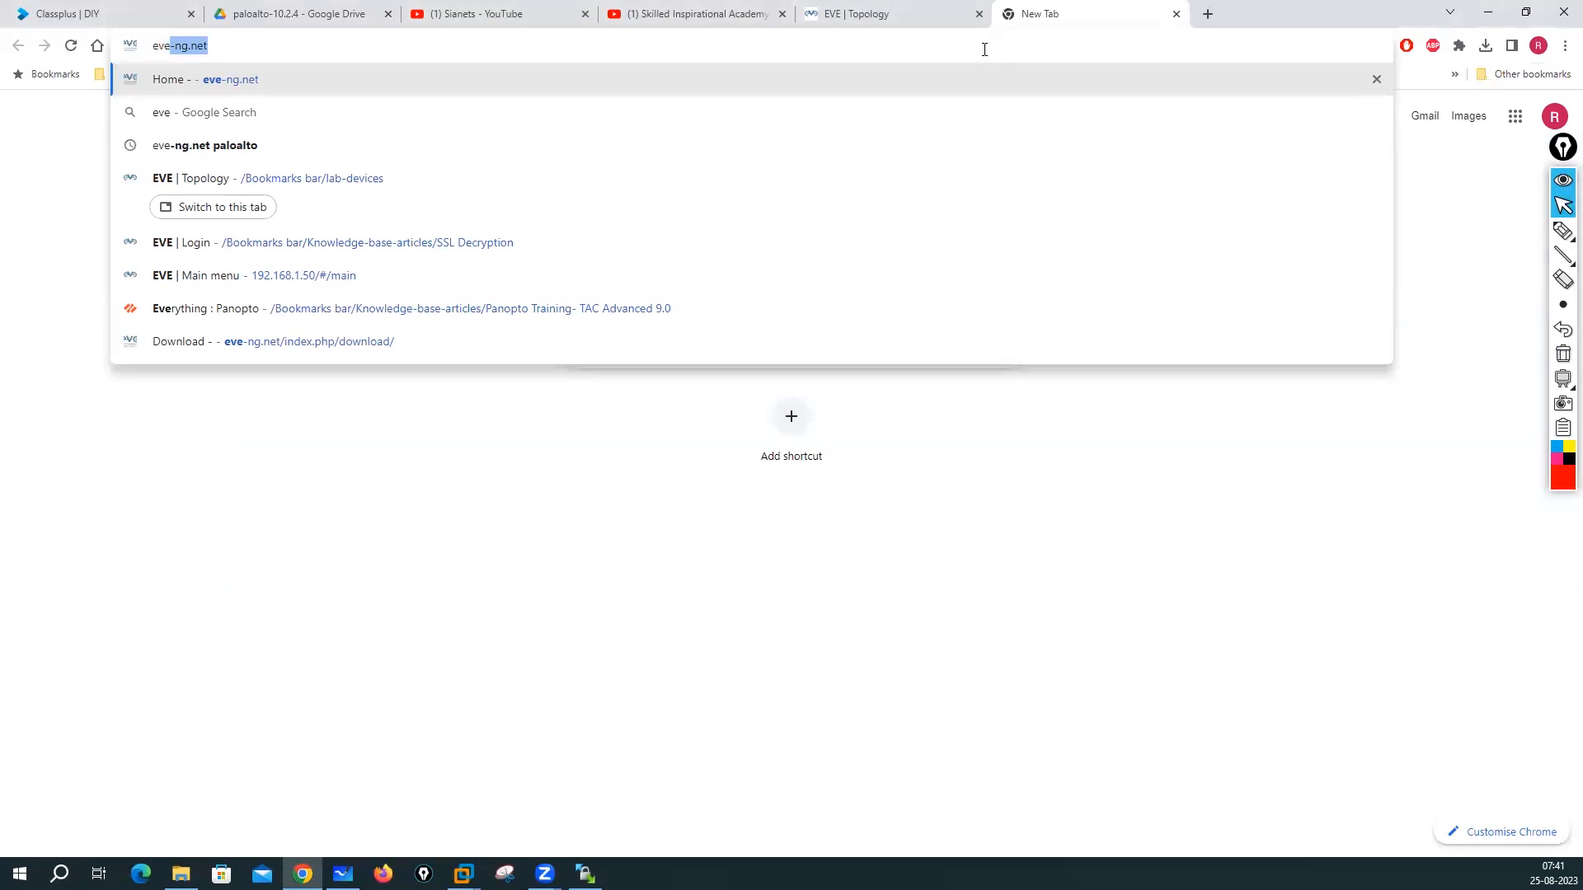
key("Return")
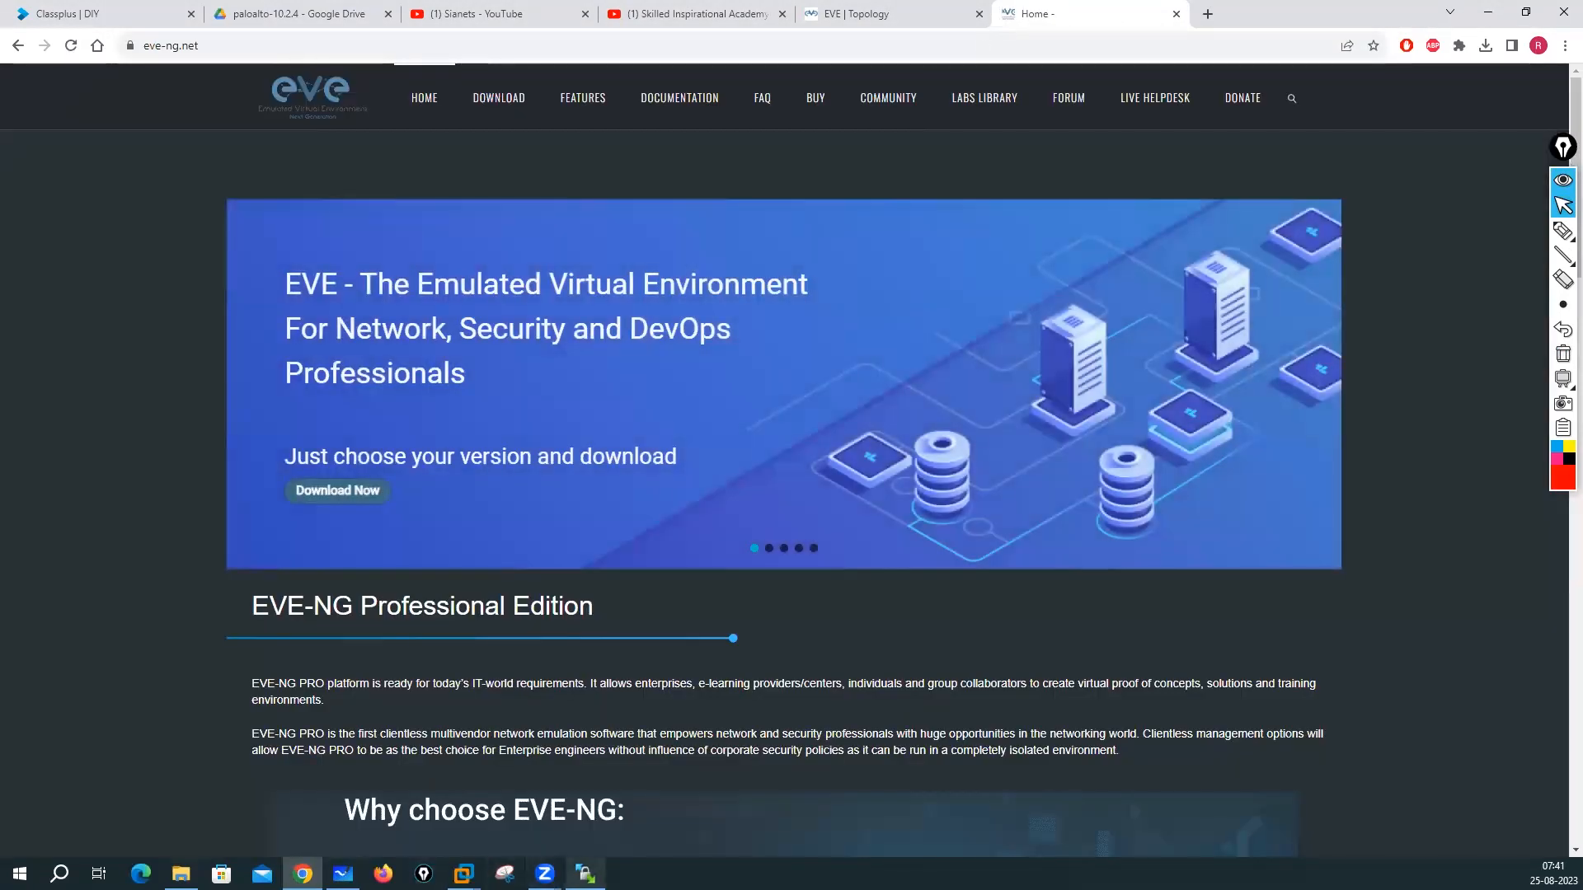
Step: Switch to WinSCP and browse the local side to E:\My-Desktop\Software\eve-ng images
left_click(585, 873)
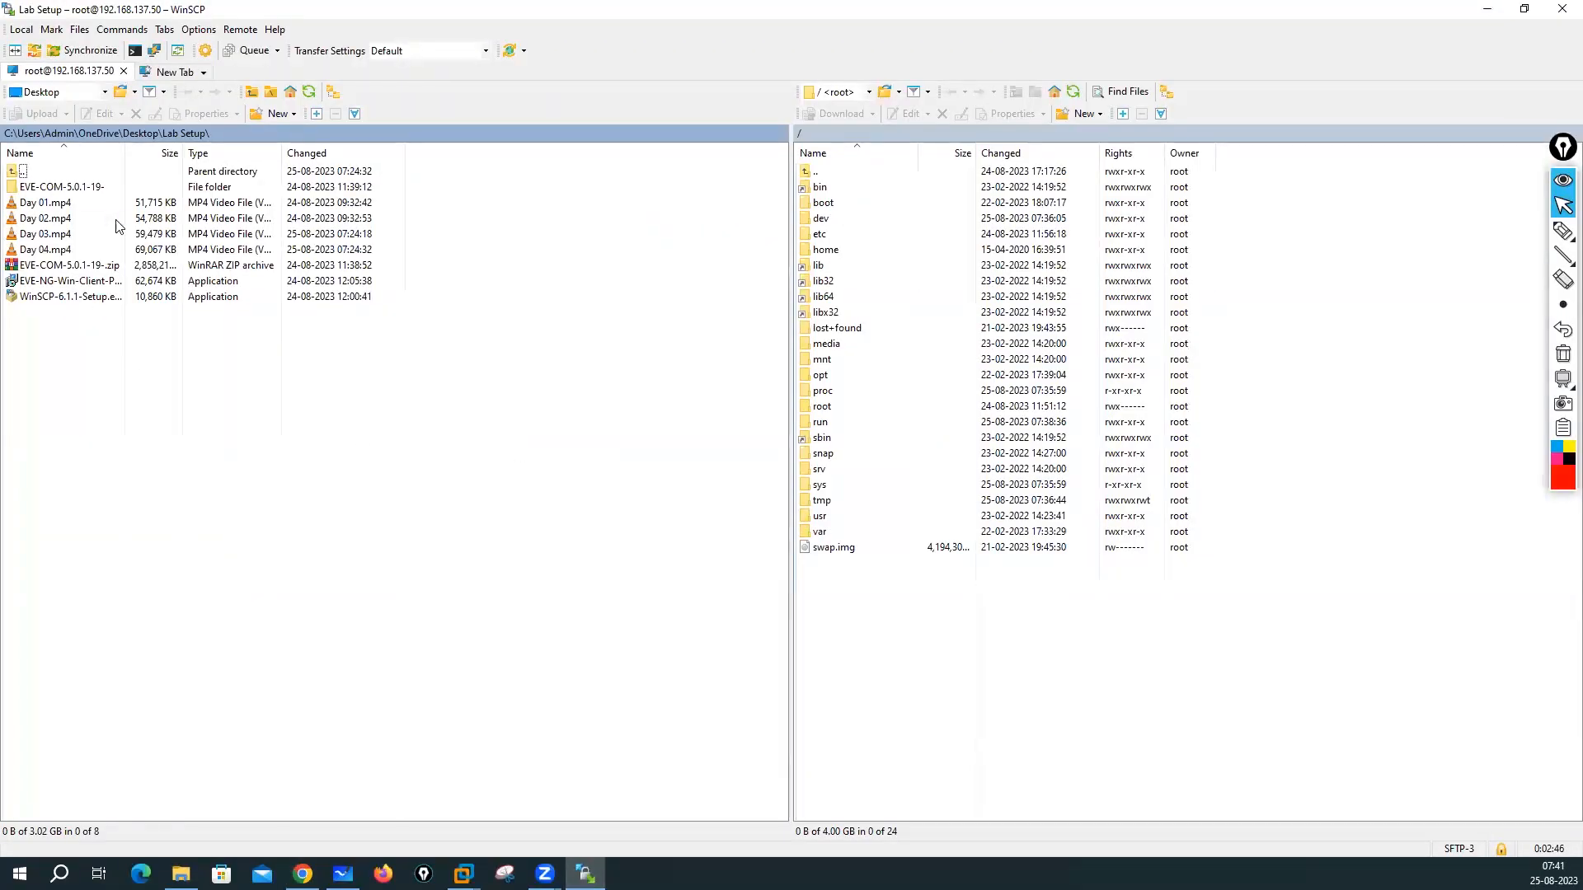
left_click(106, 92)
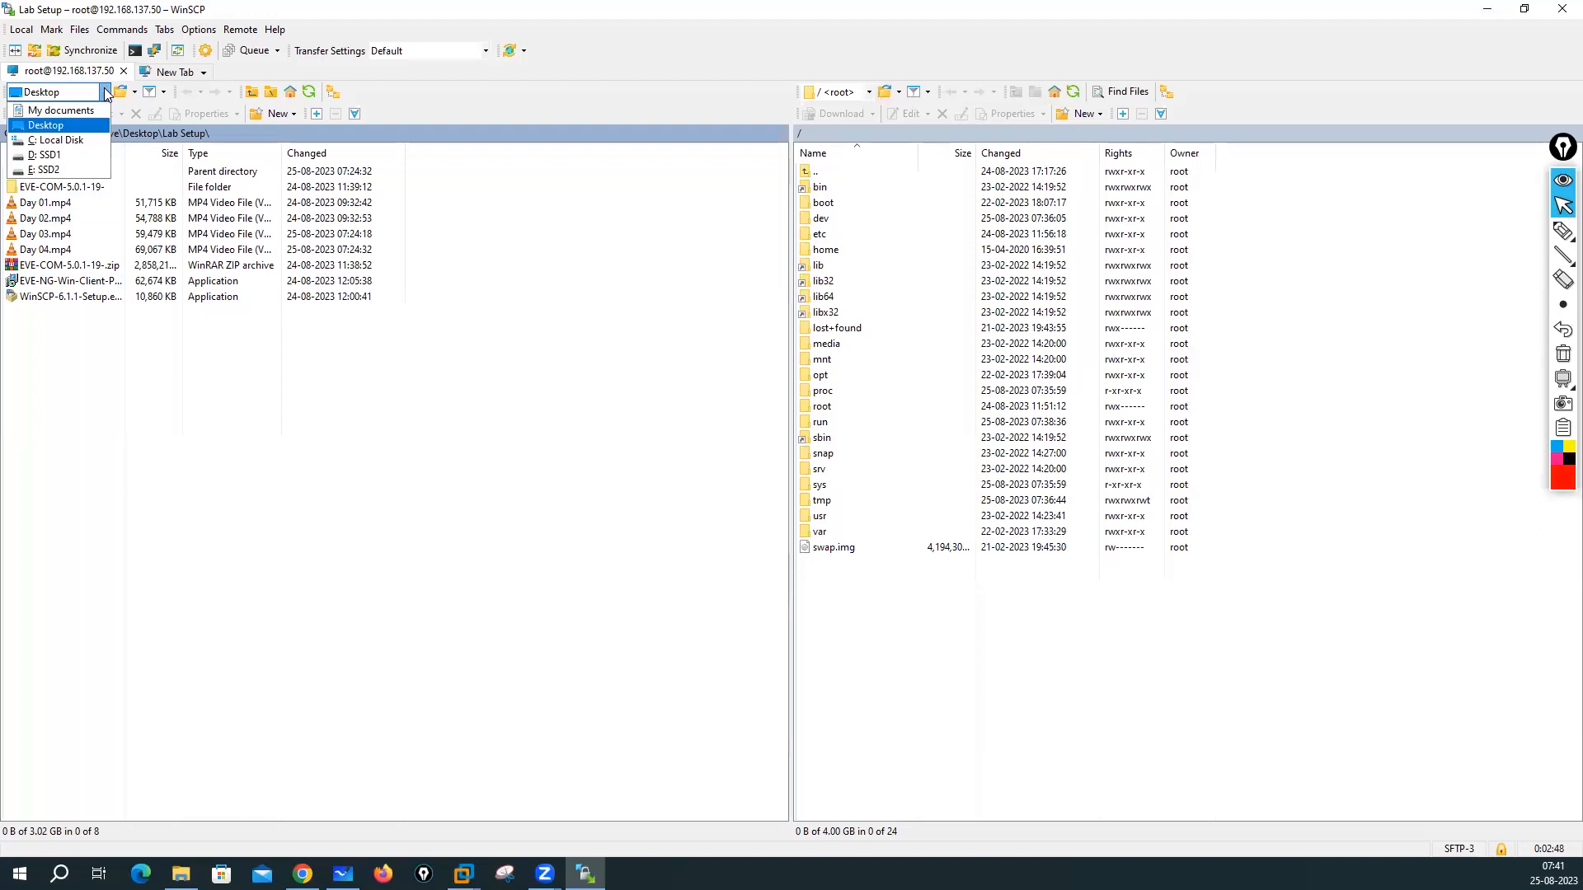
left_click(58, 171)
left_click(58, 183)
left_click(50, 199)
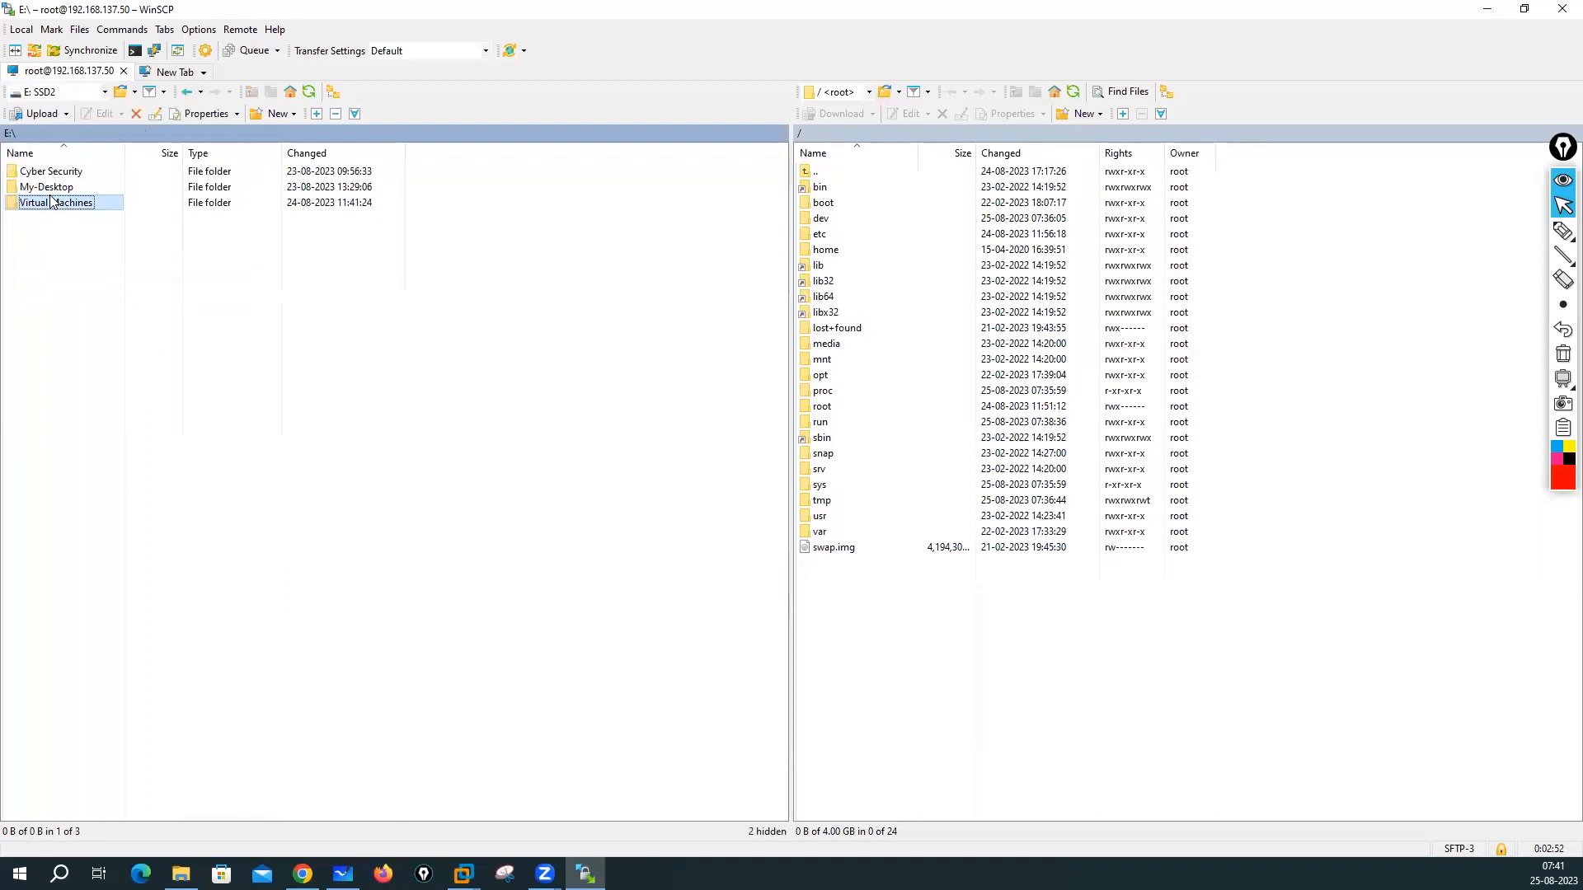
double_click(50, 188)
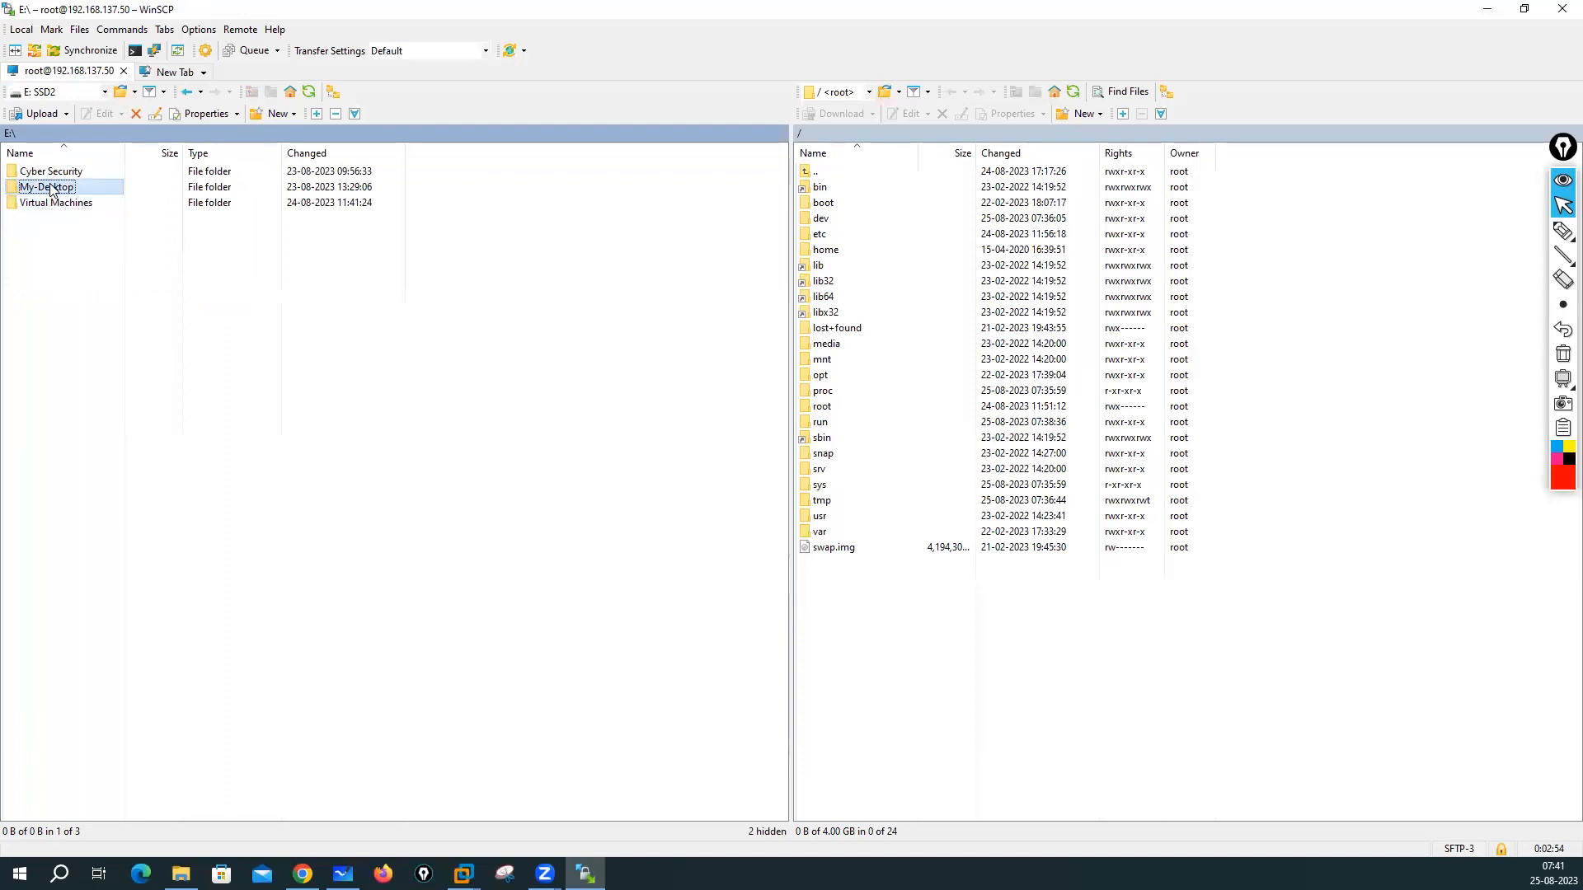
left_click(35, 361)
key("Return")
left_click(68, 188)
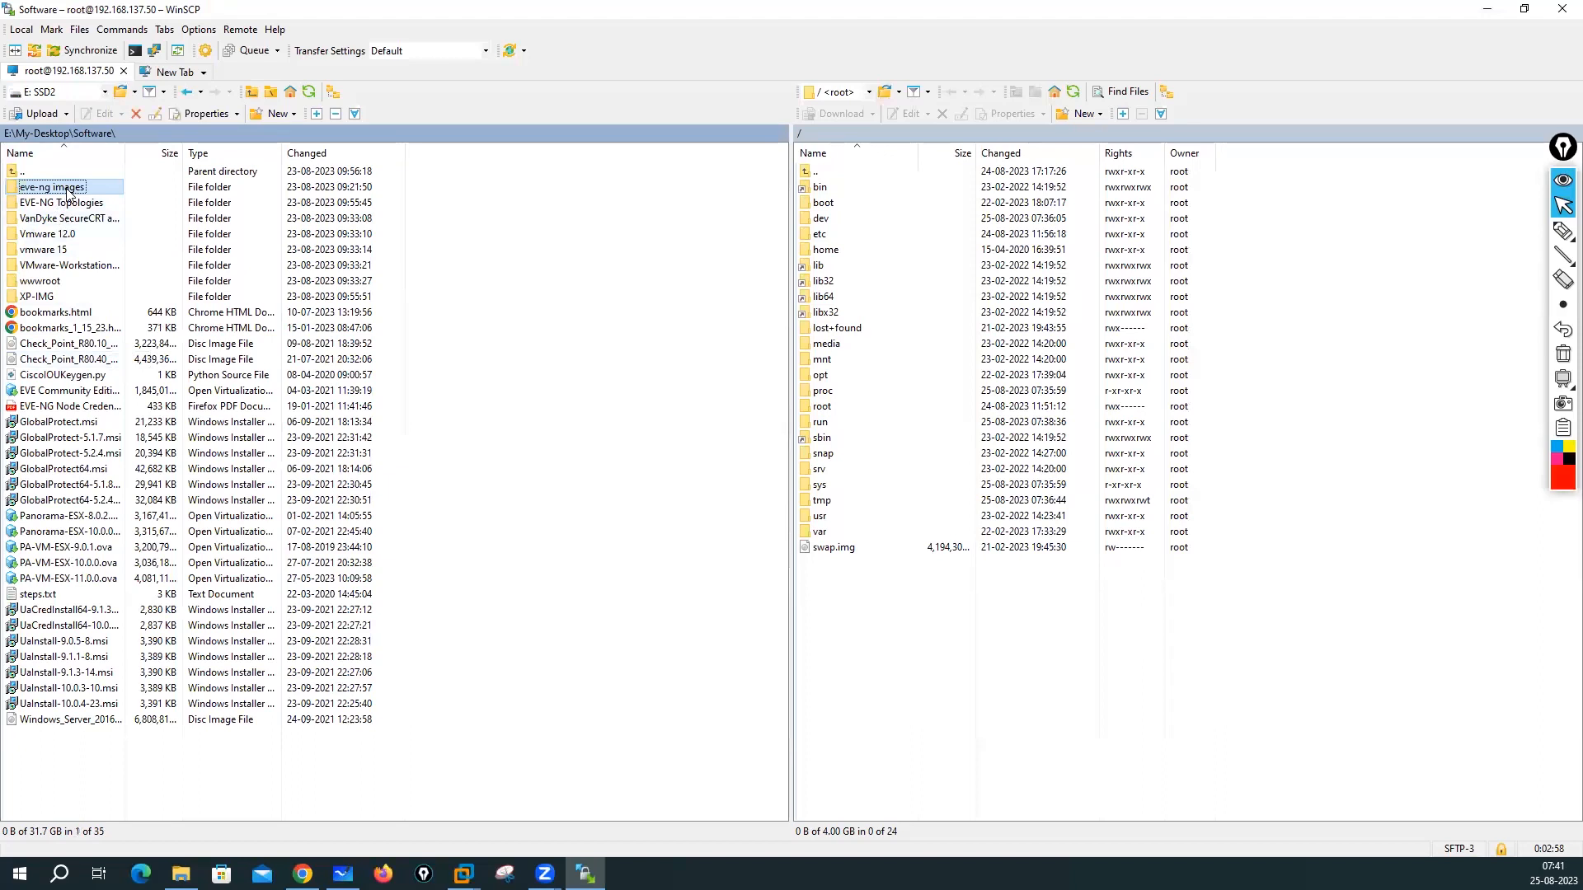
double_click(103, 194)
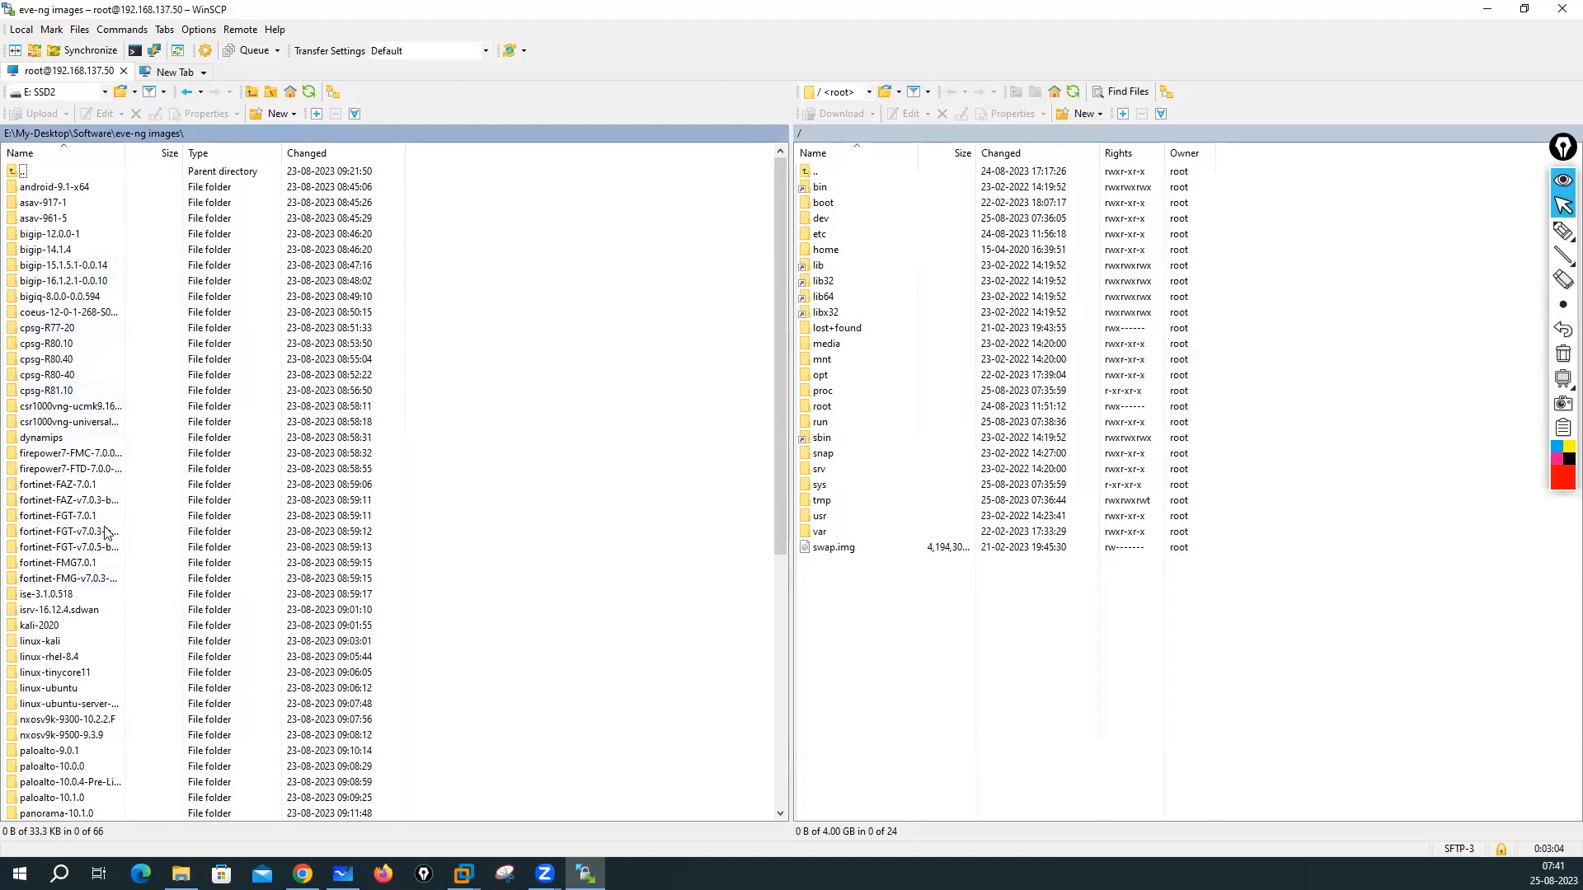
left_click(121, 91)
left_click(910, 331)
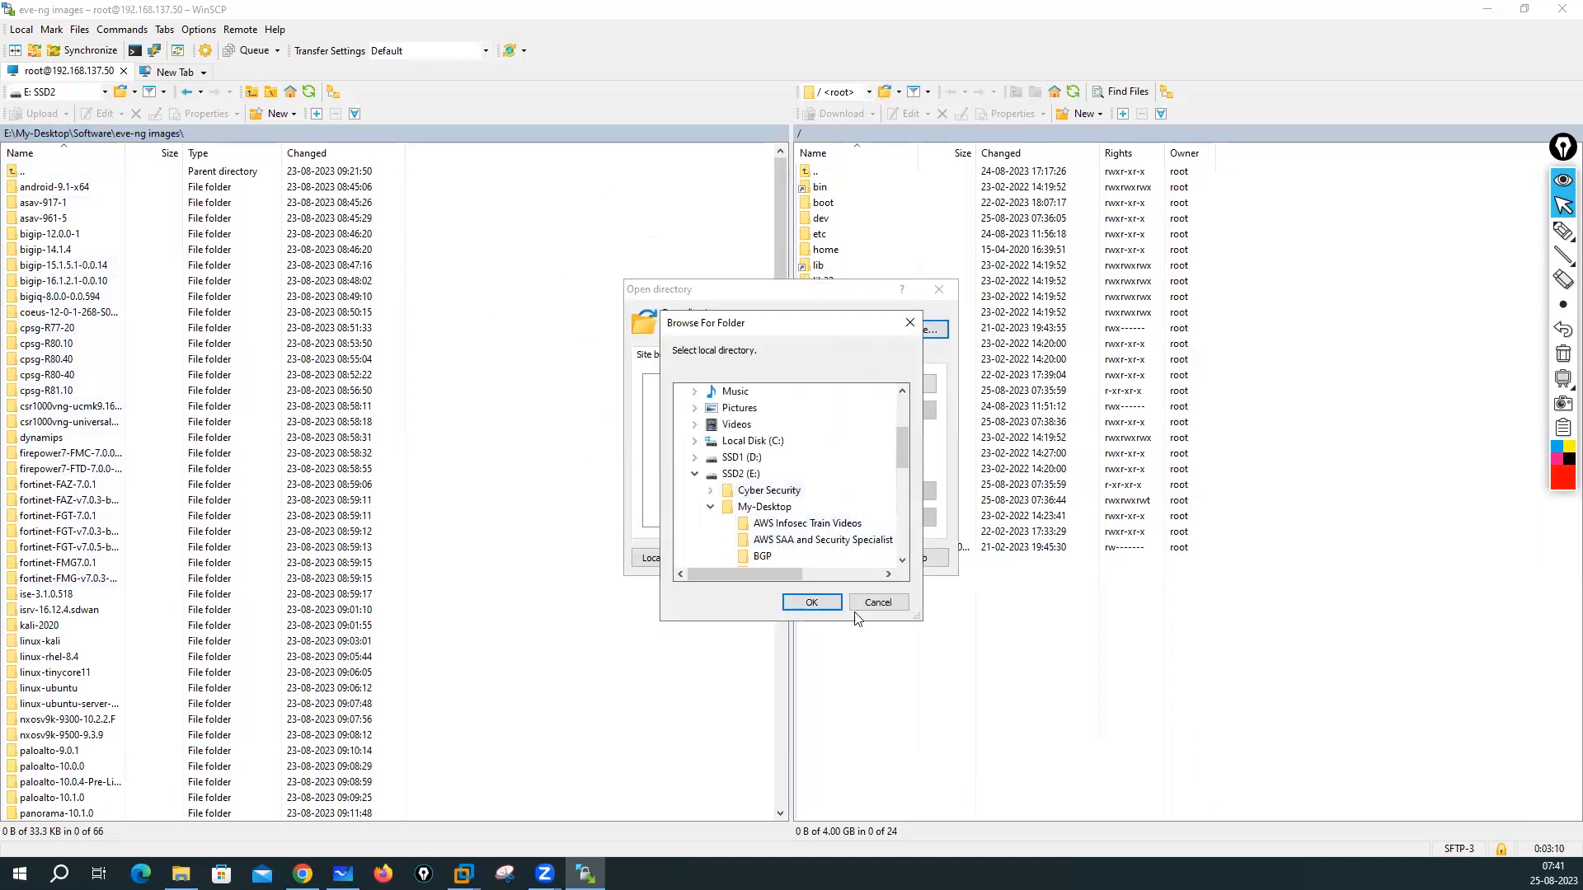
left_click(874, 602)
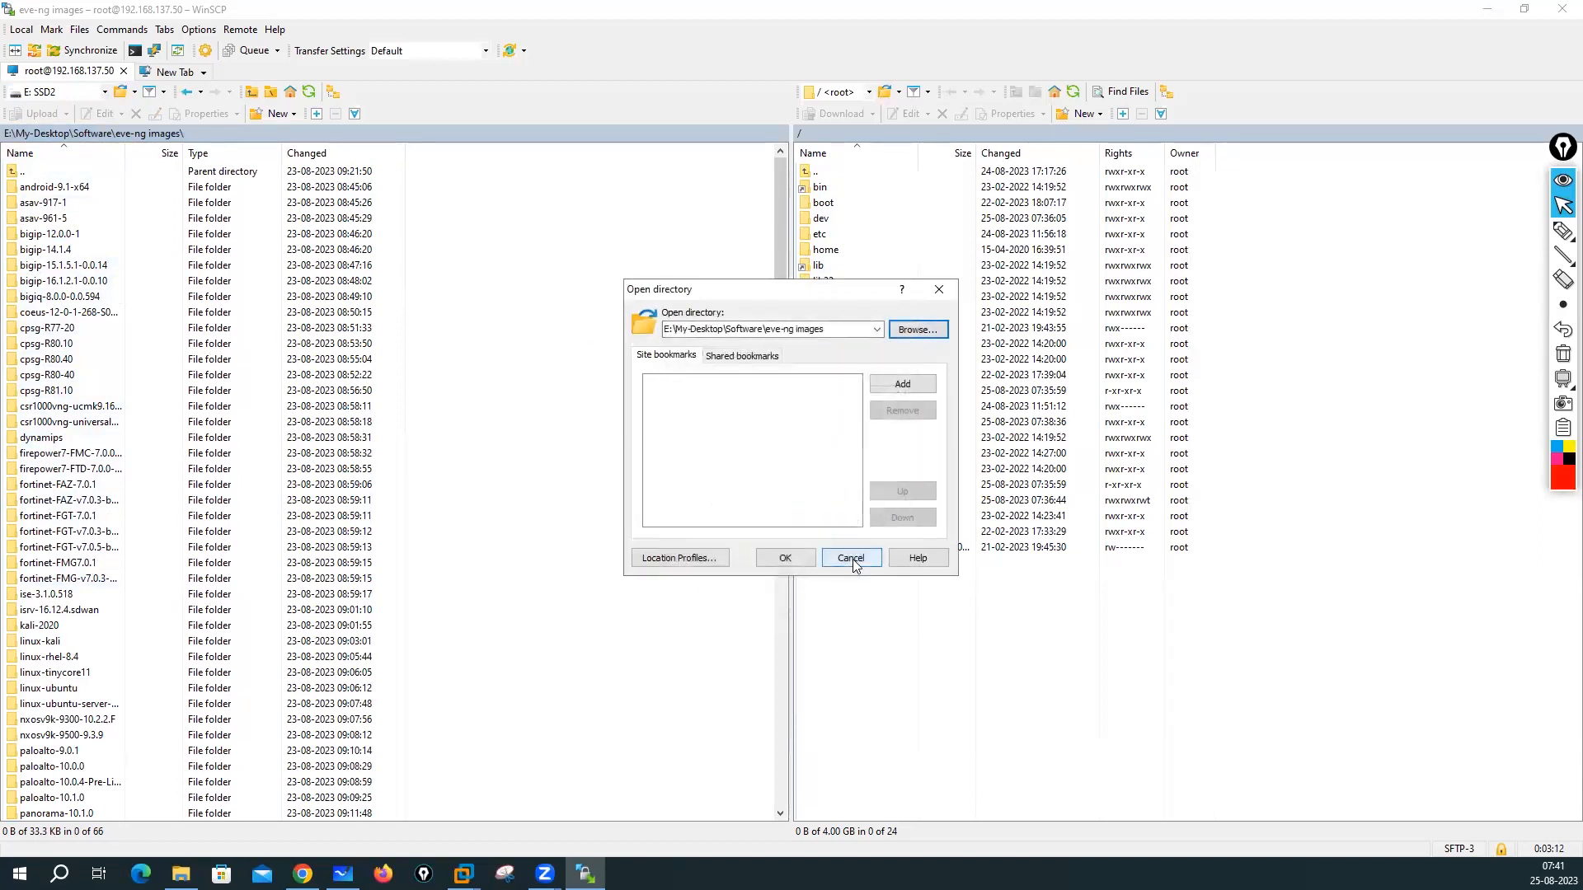
left_click(851, 560)
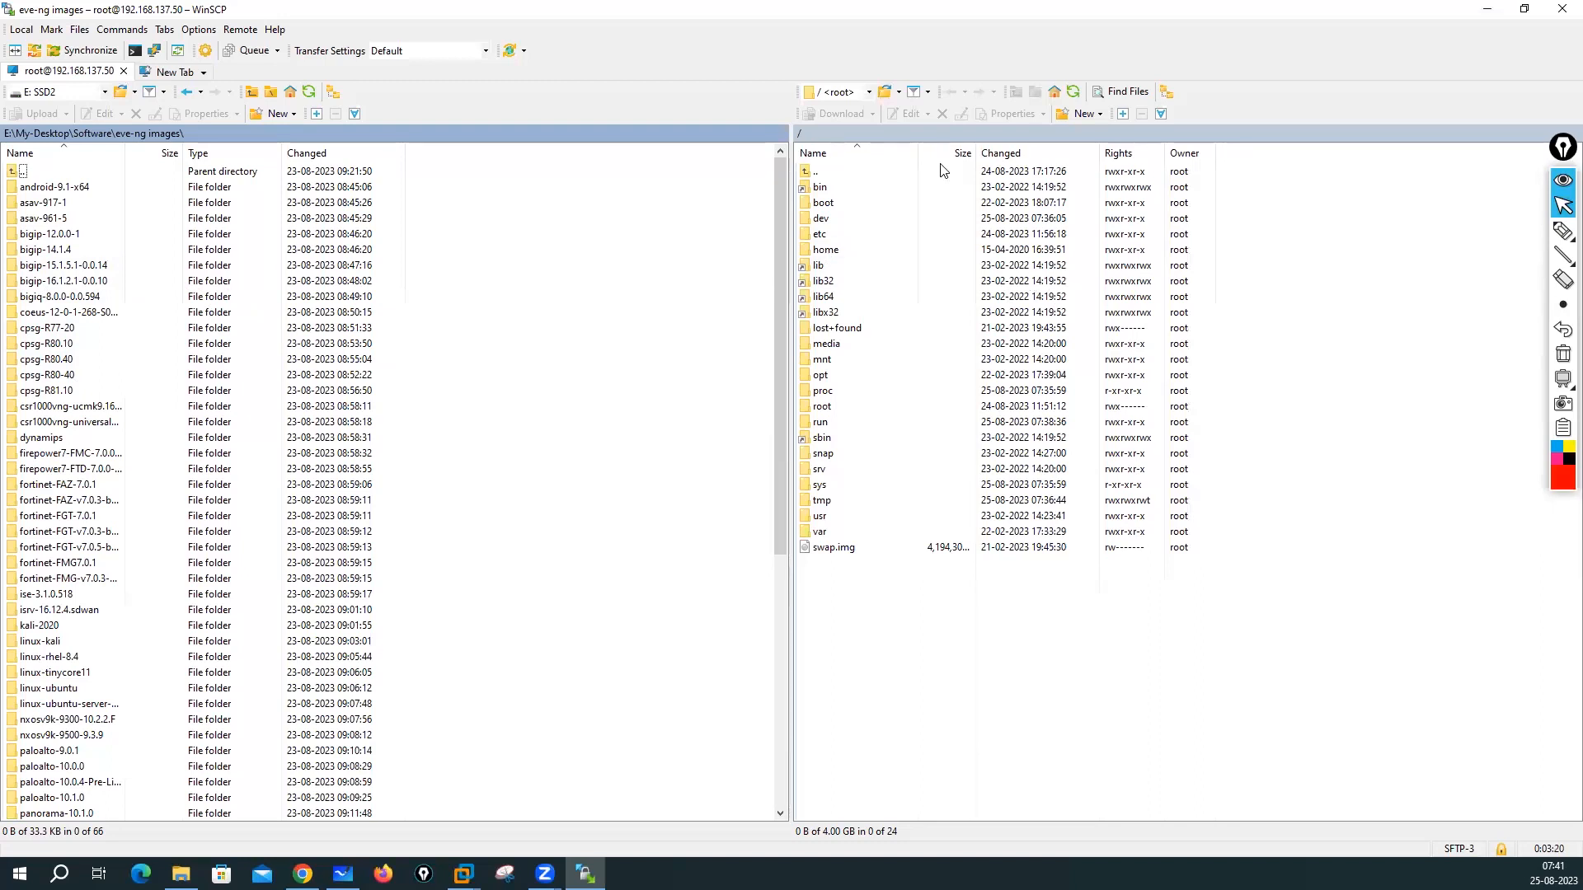
Step: Browse the remote EVE-NG server from the root to /opt/unetlab/addons/qemu
left_click(870, 93)
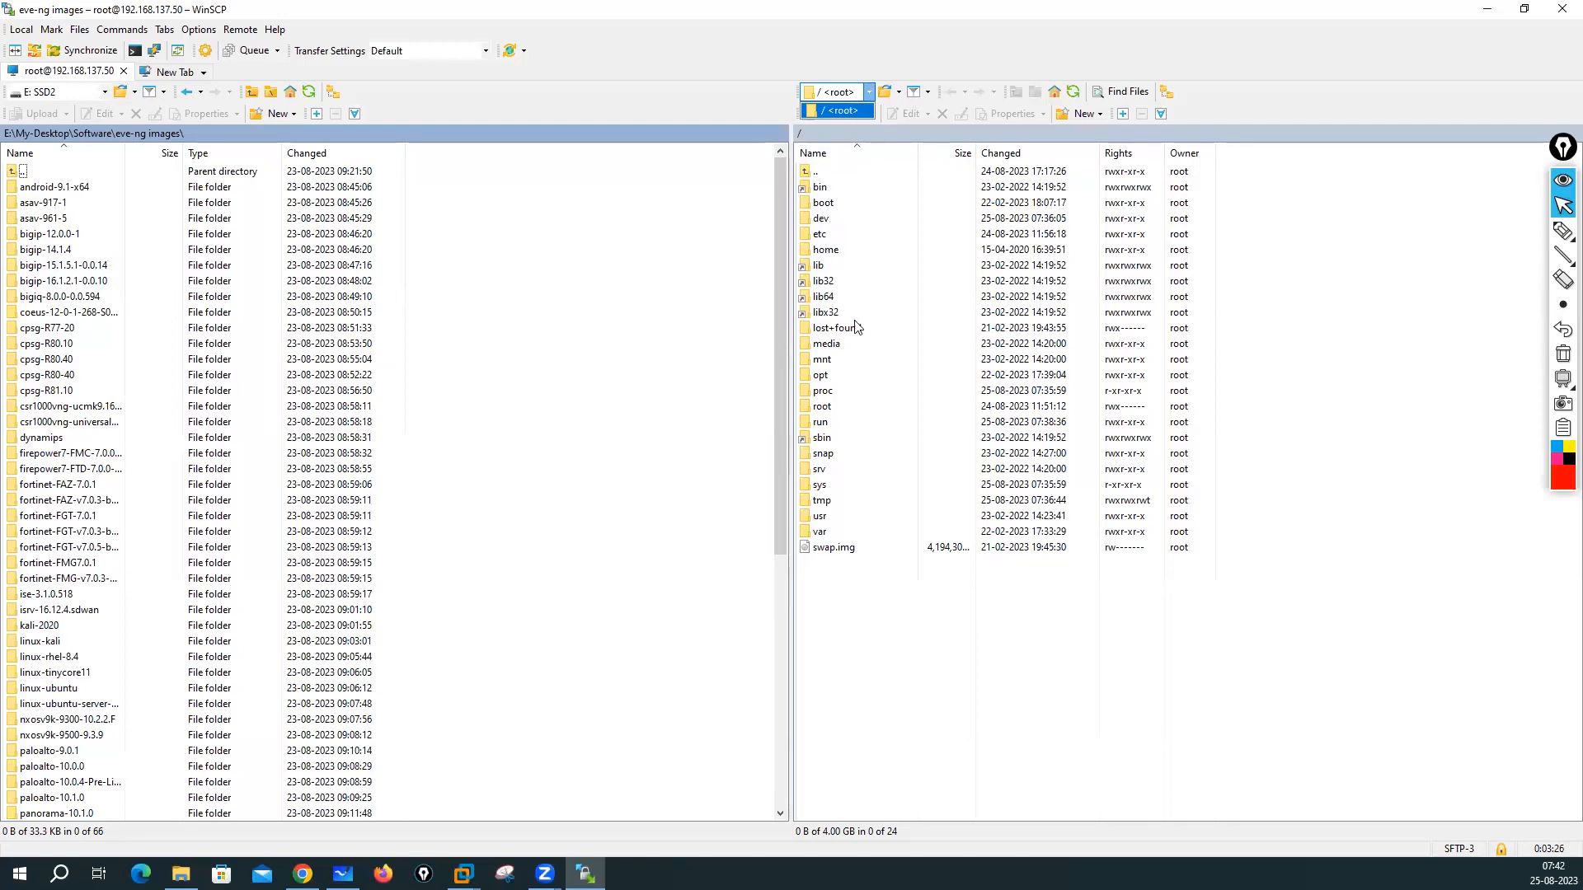
double_click(821, 378)
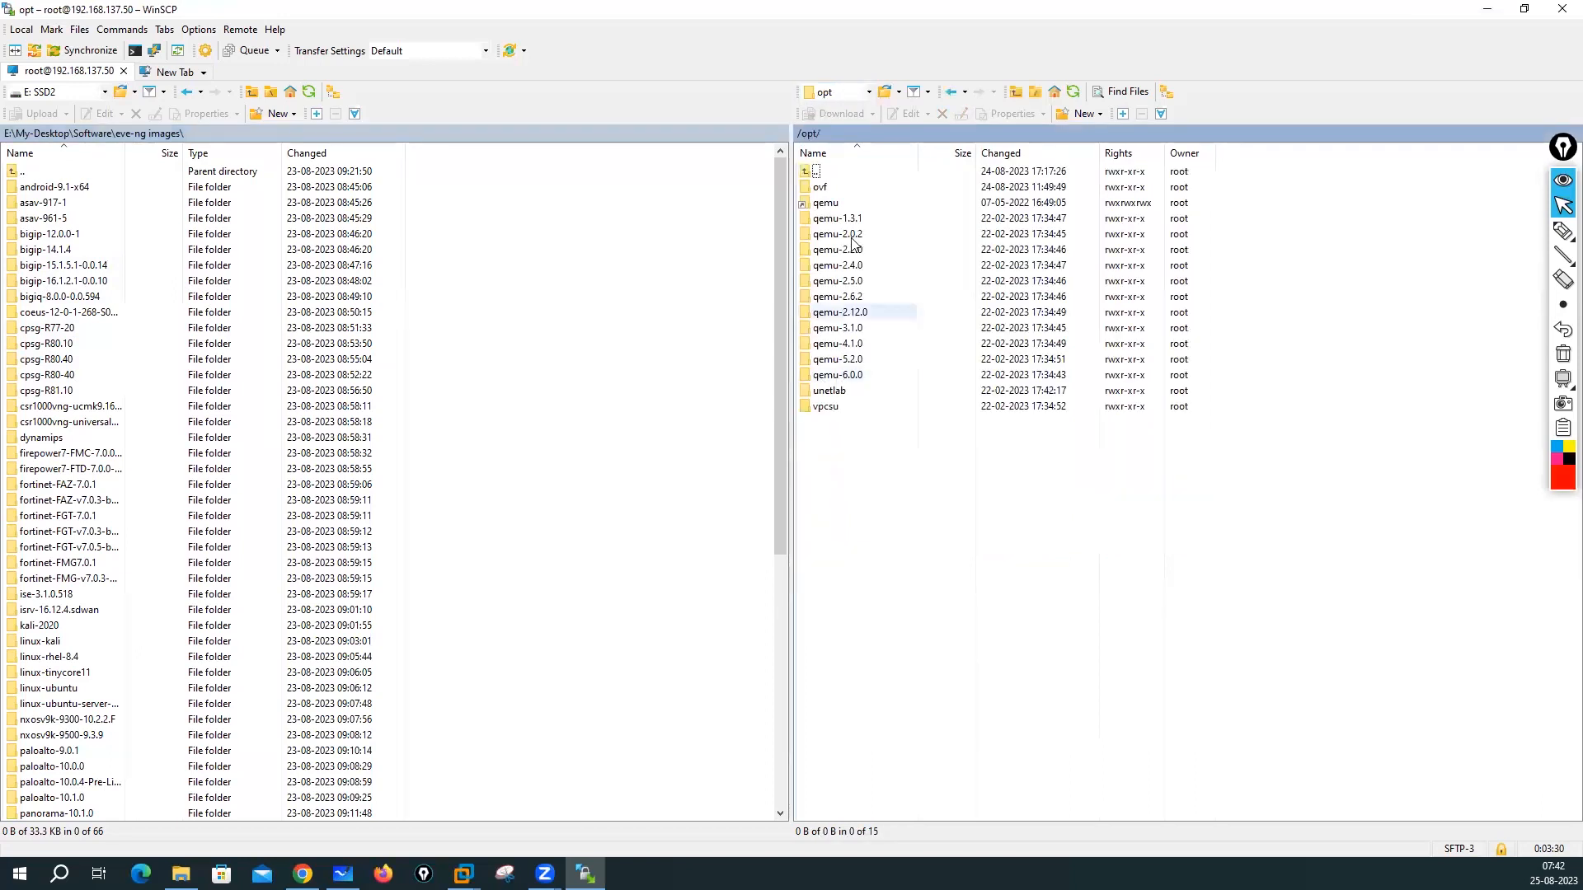
double_click(829, 393)
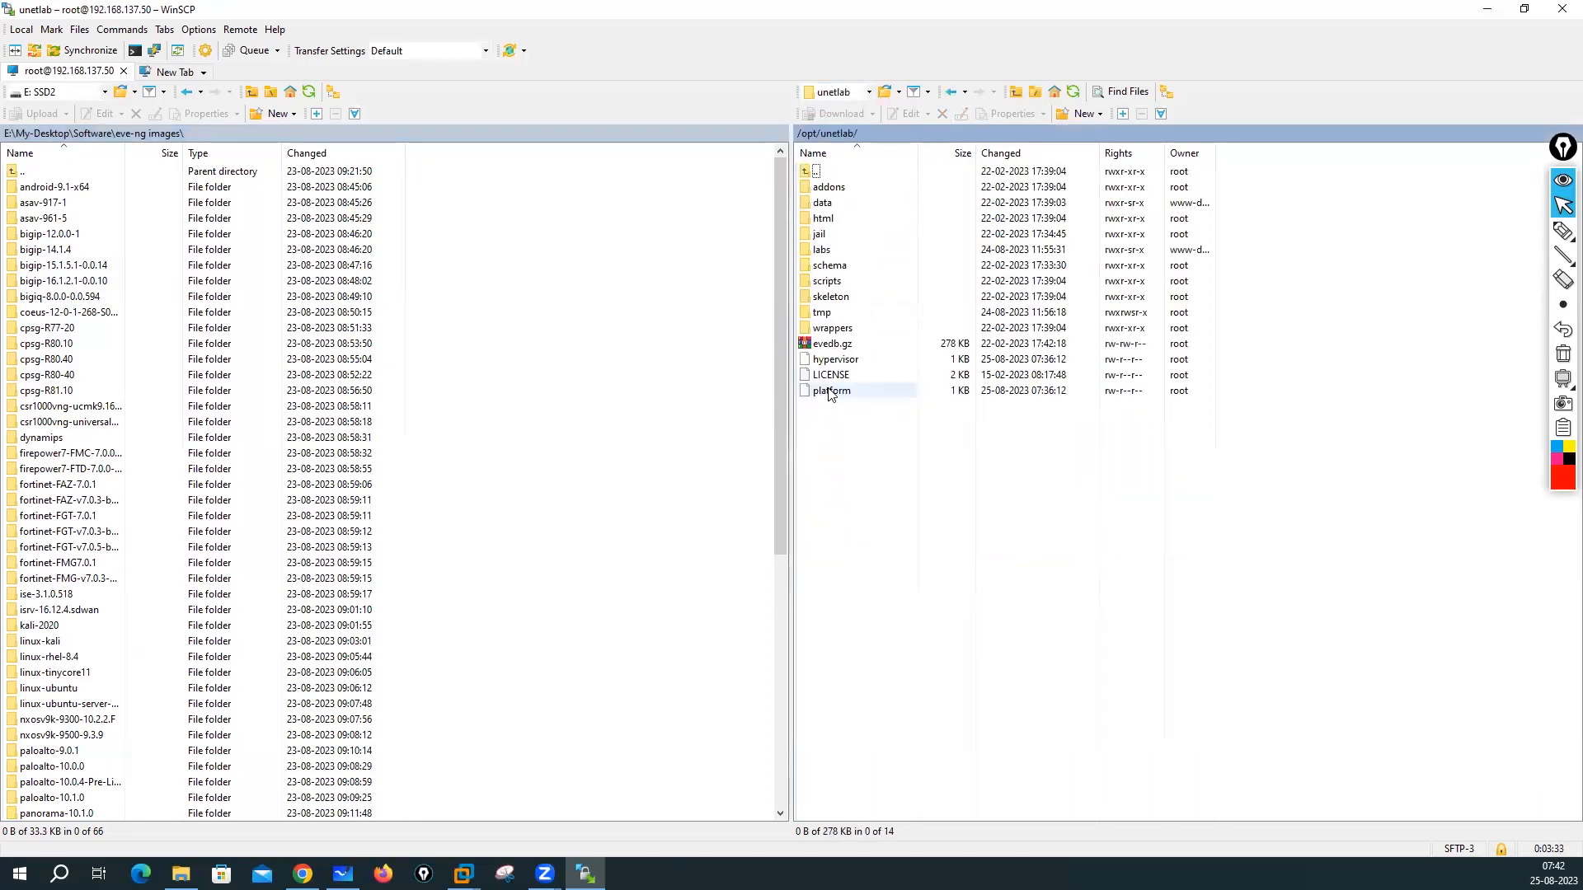
double_click(824, 189)
double_click(823, 219)
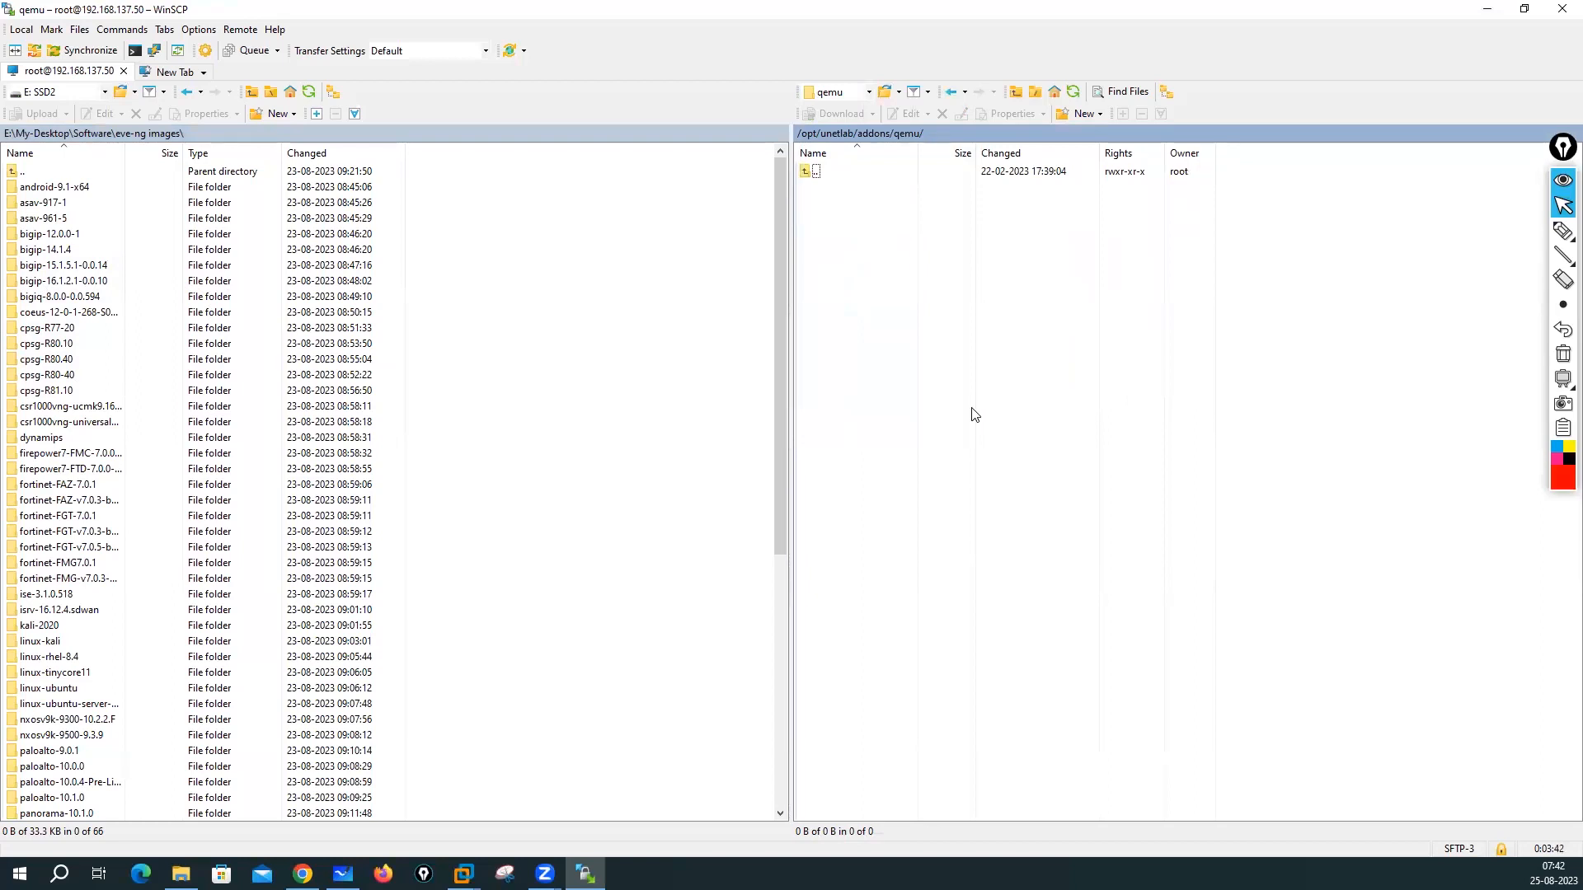
Step: Underline the remote path /opt/unetlab/addons/qemu/ with temporary red marks and ticks, clear them, and return to the normal pointer
left_click(1564, 231)
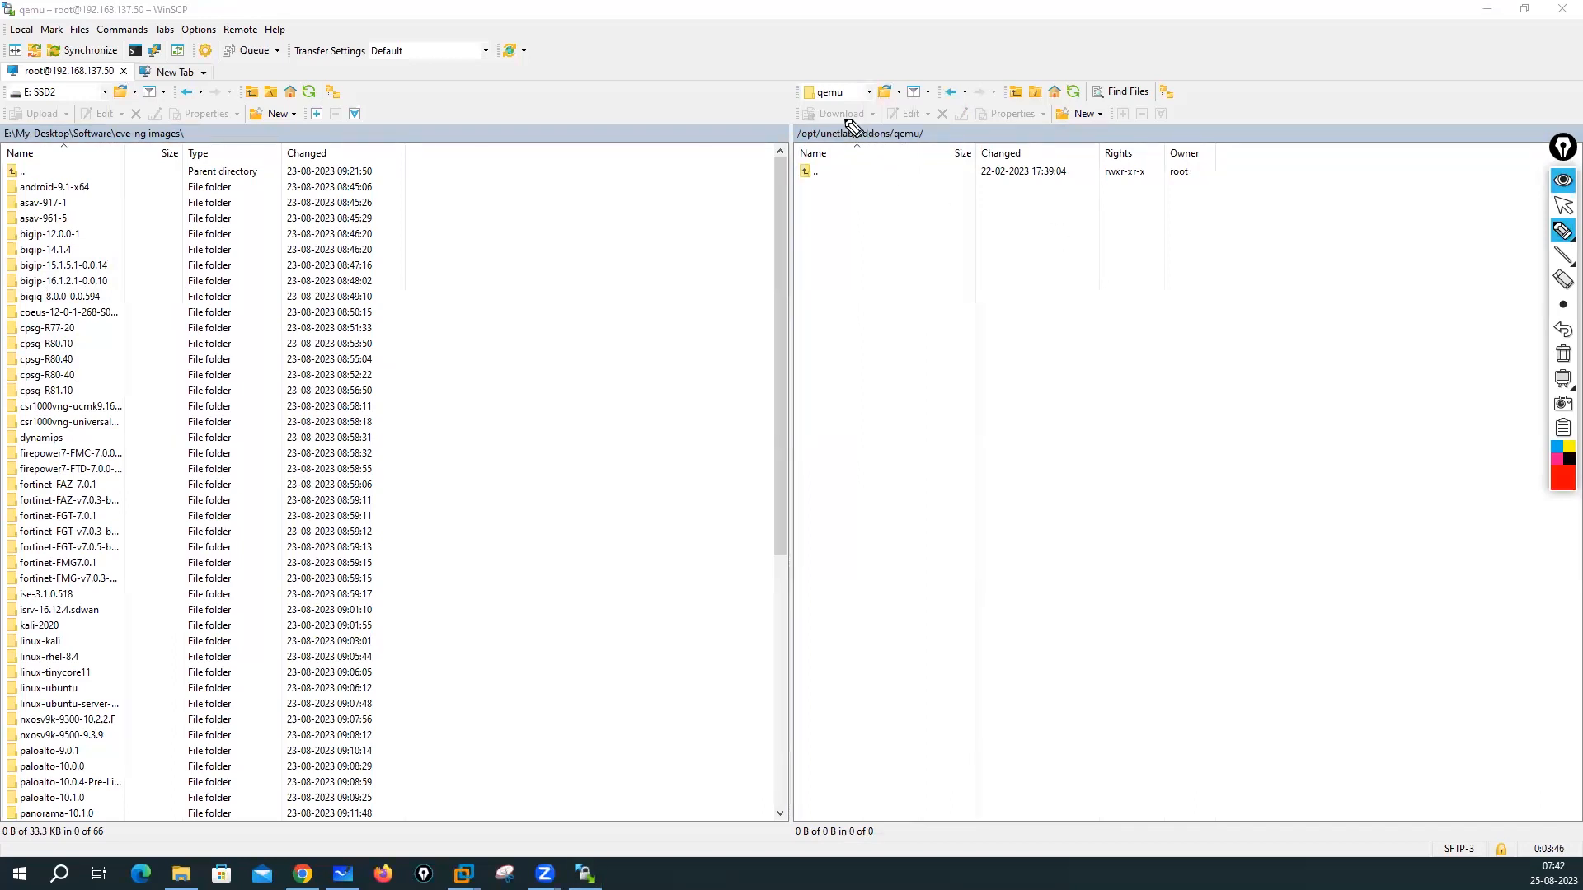
left_click_drag(791, 143, 922, 141)
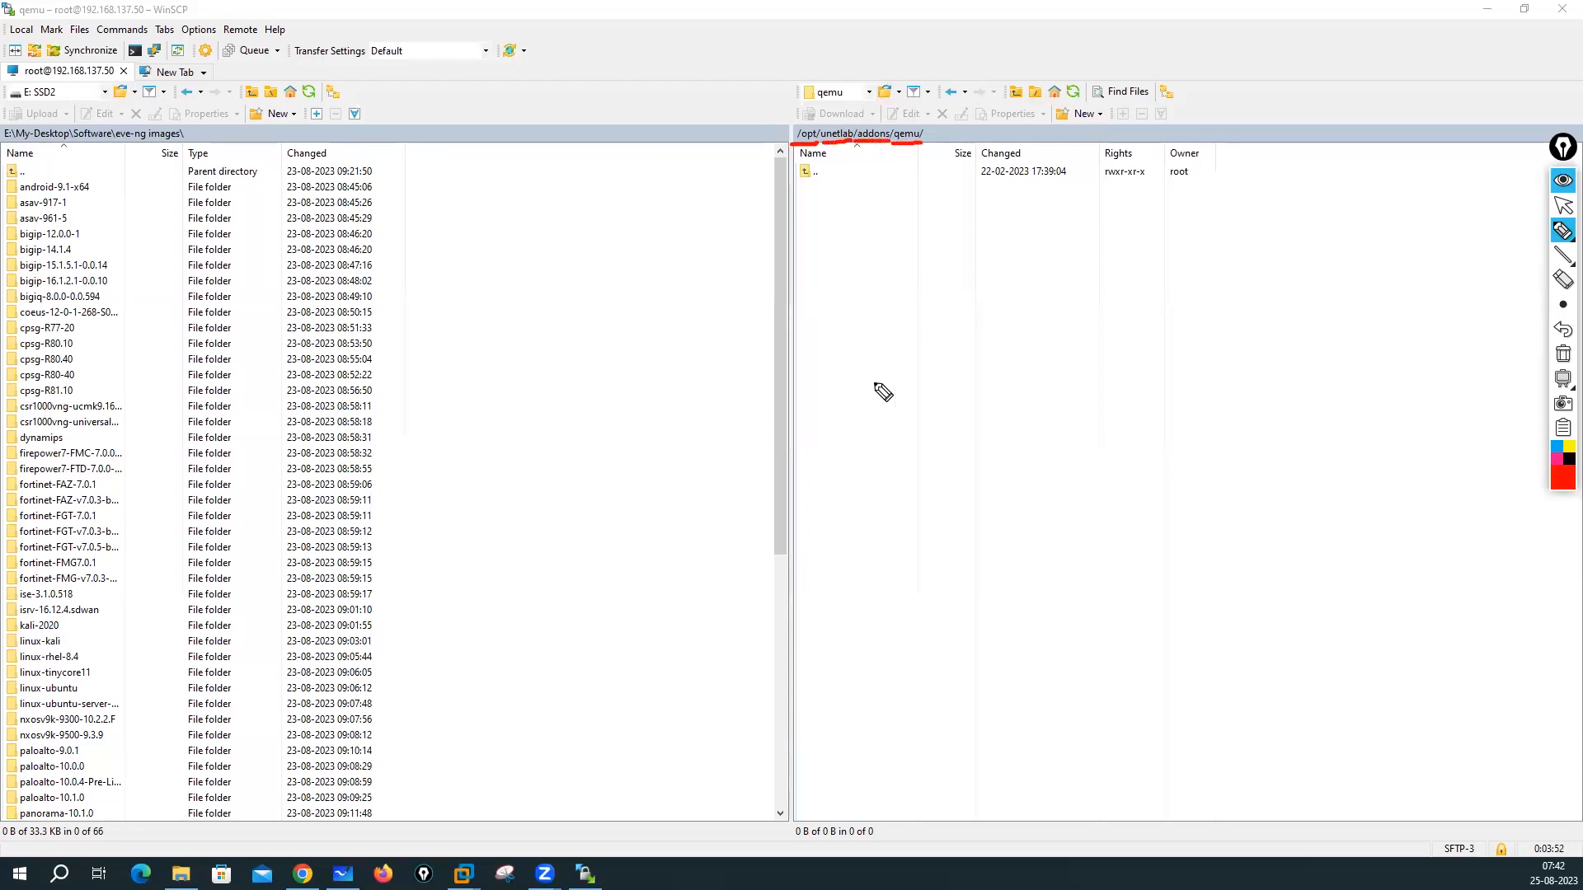
left_click_drag(843, 206, 879, 198)
left_click_drag(842, 227, 893, 234)
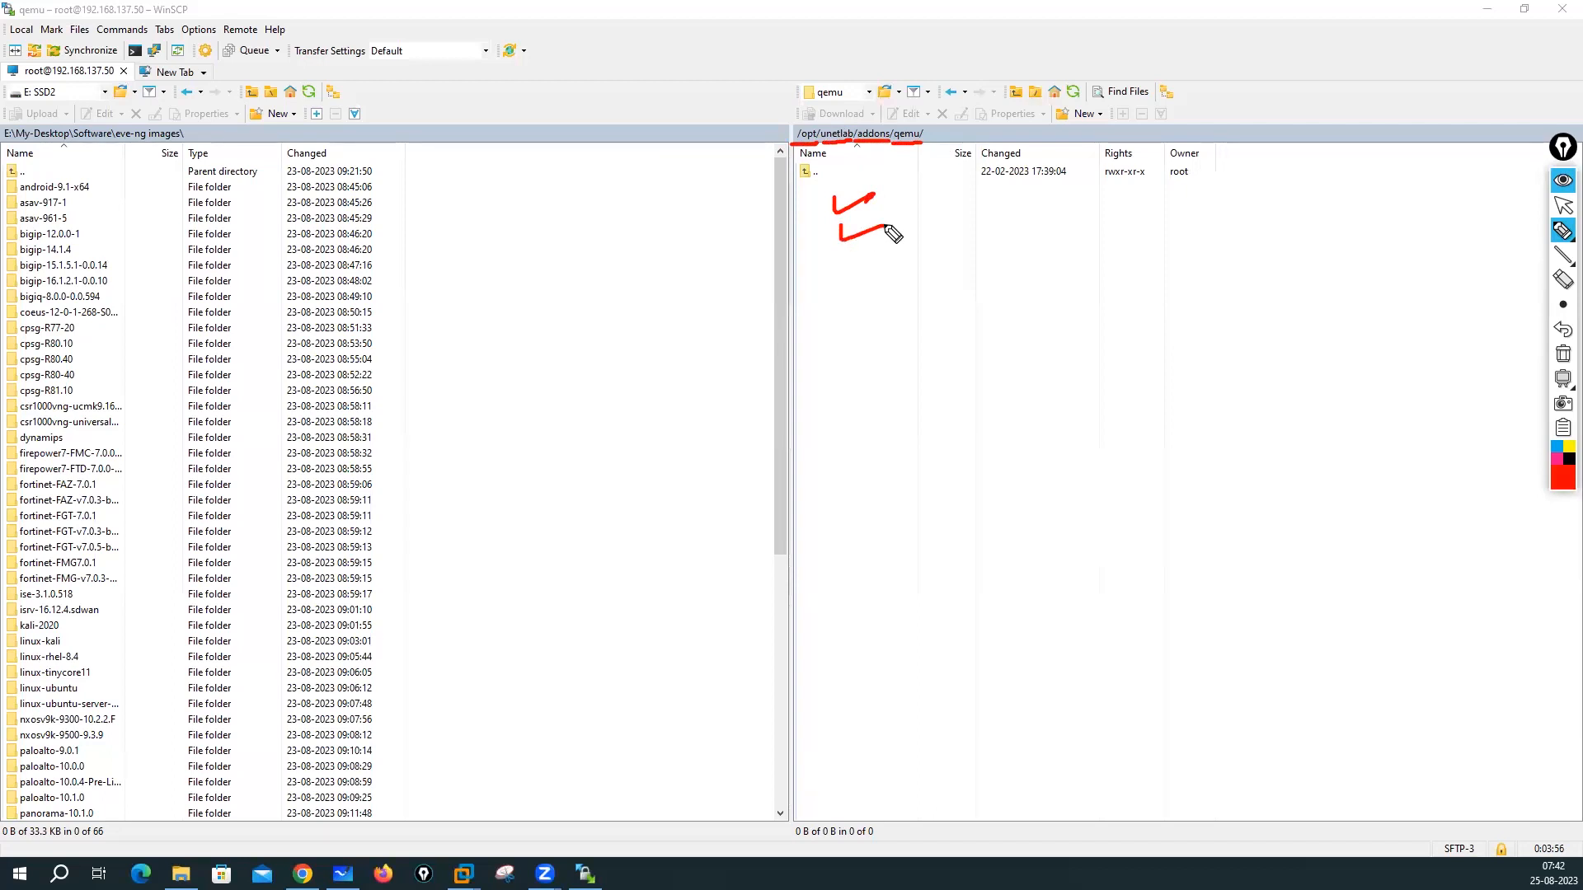
left_click(1562, 354)
mouse_move(1562, 247)
left_click(1562, 208)
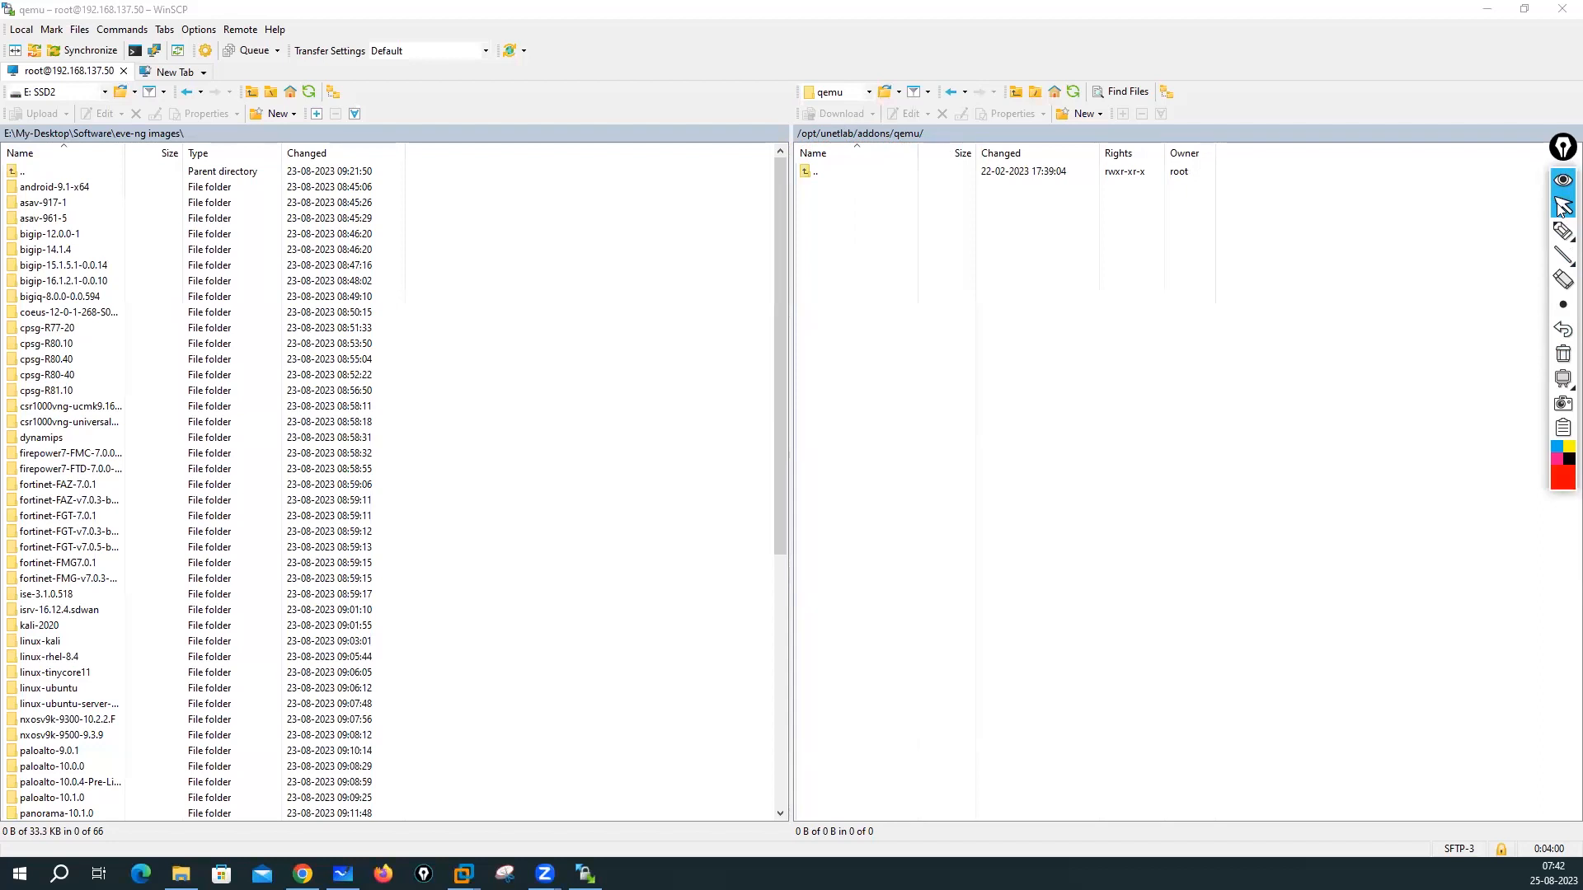
left_click(866, 358)
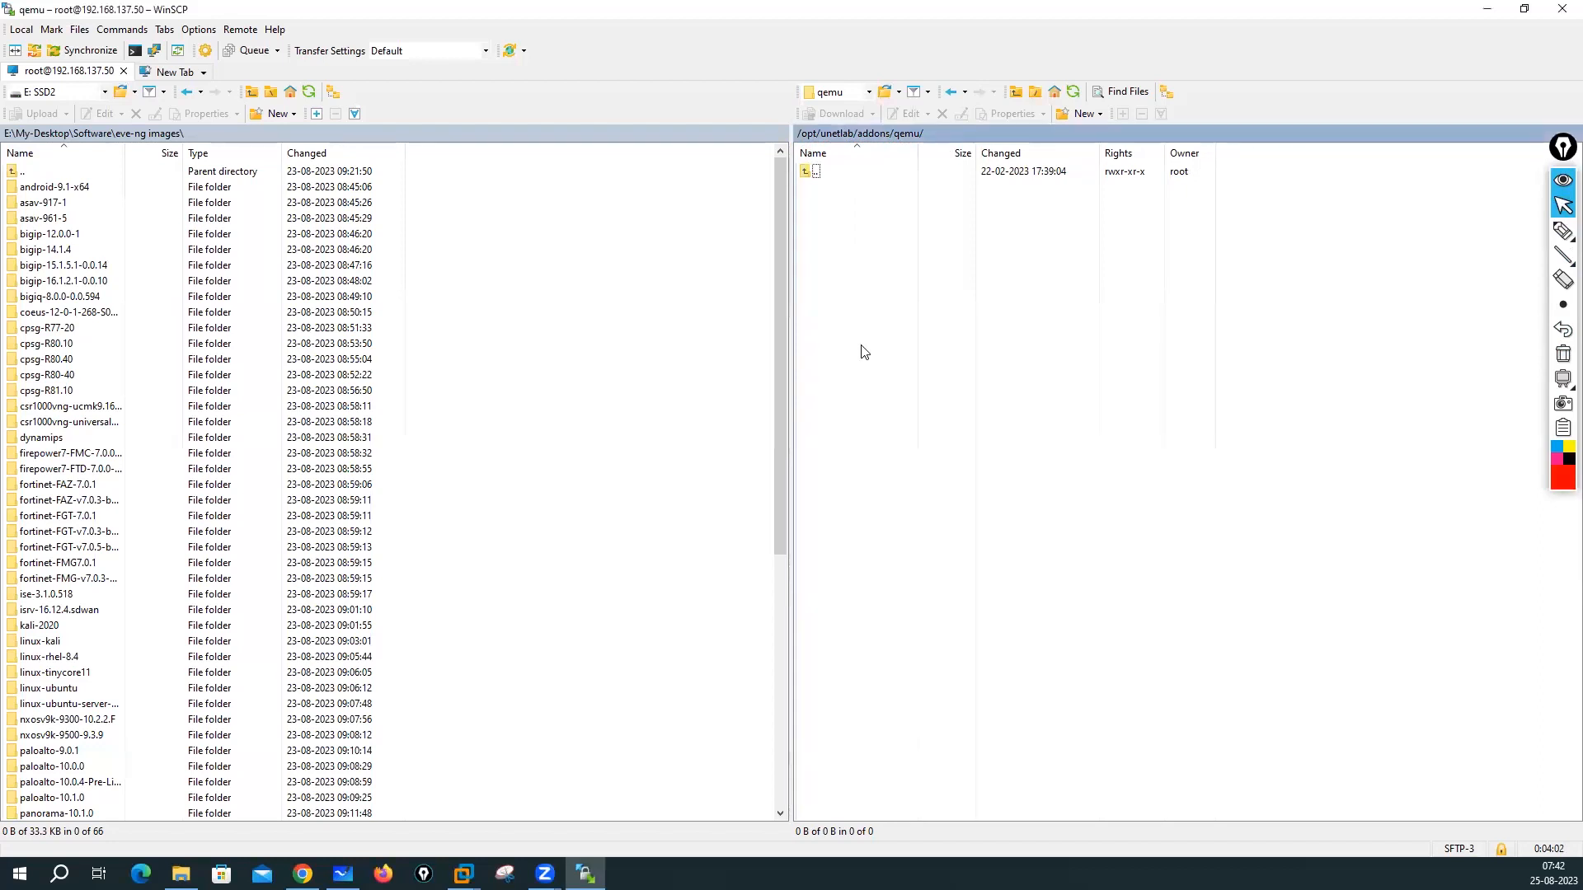
Step: Upload the local folders paloalto-10.0.0 and panorama-10.1.0 together to /opt/unetlab/addons/qemu
scroll(176, 538, "down", 9)
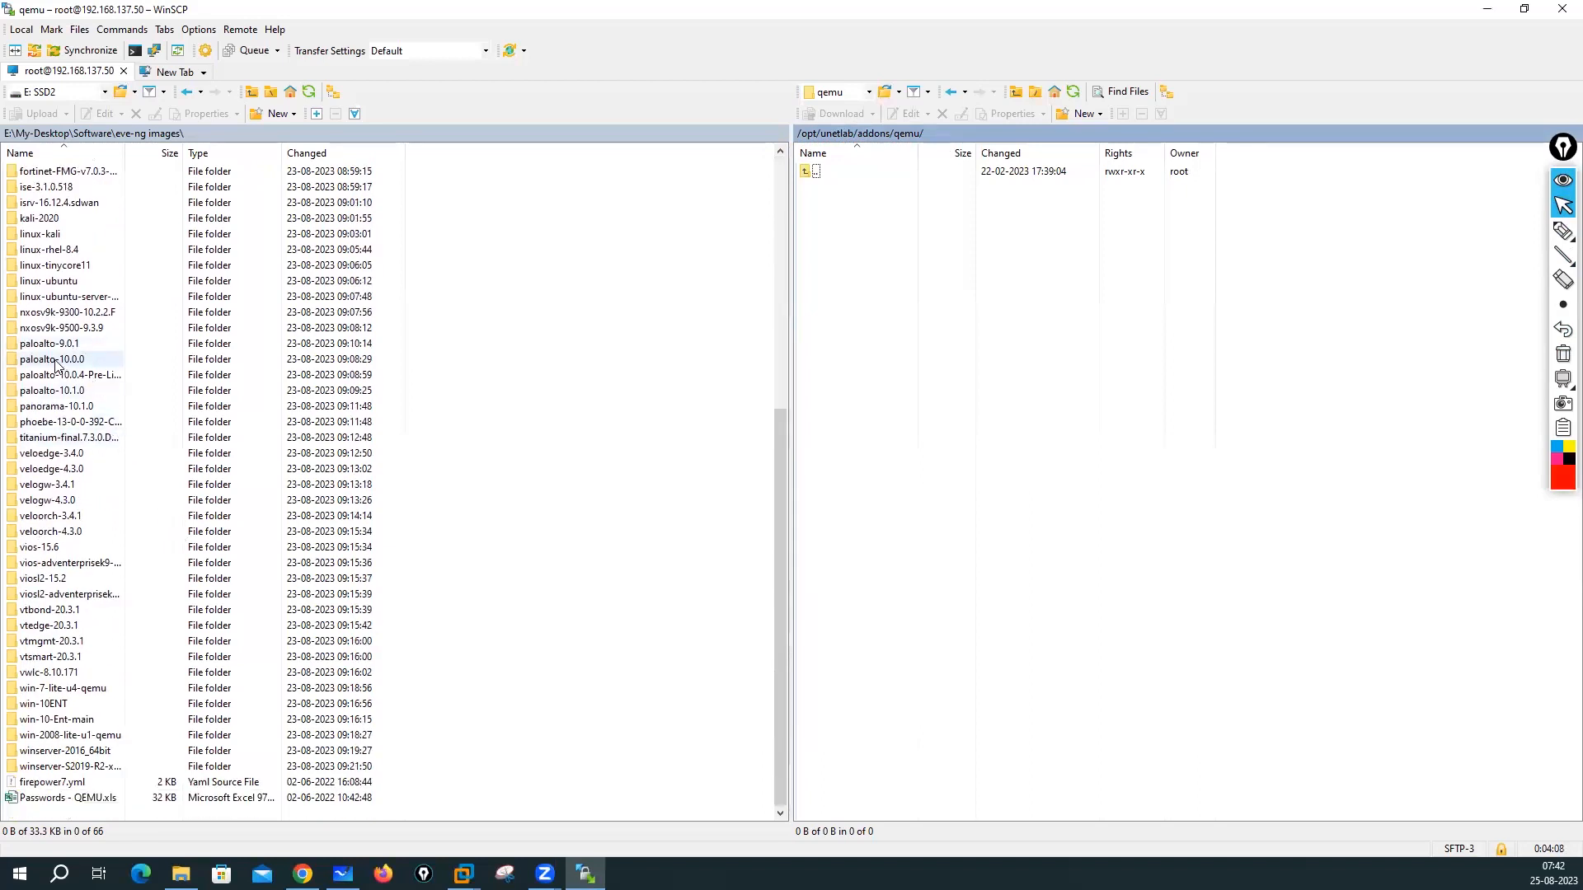
left_click(56, 392)
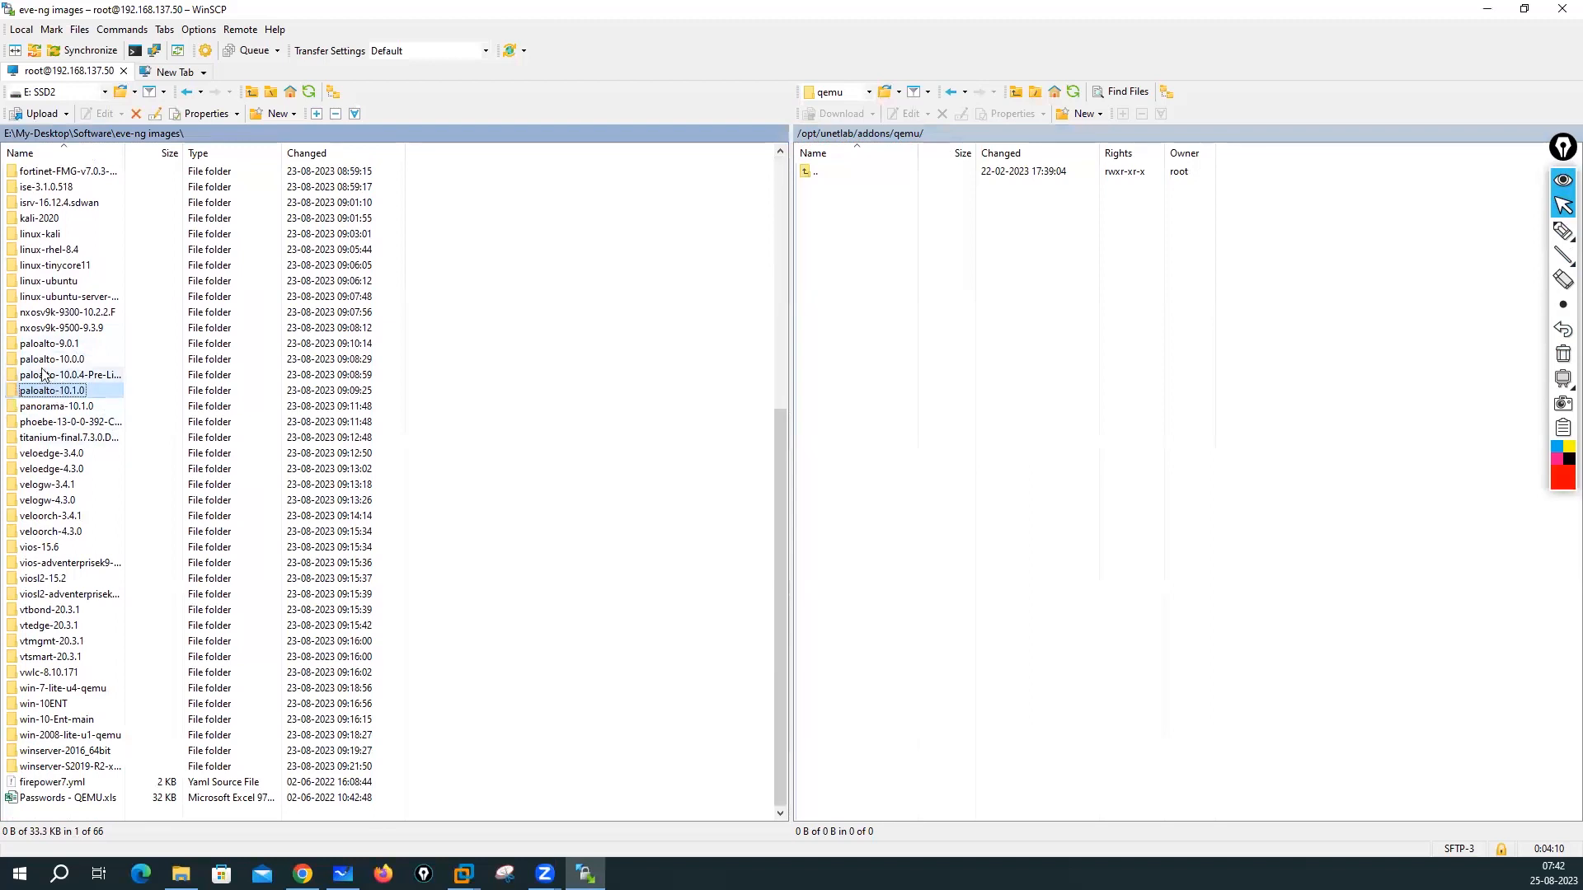
left_click(43, 363)
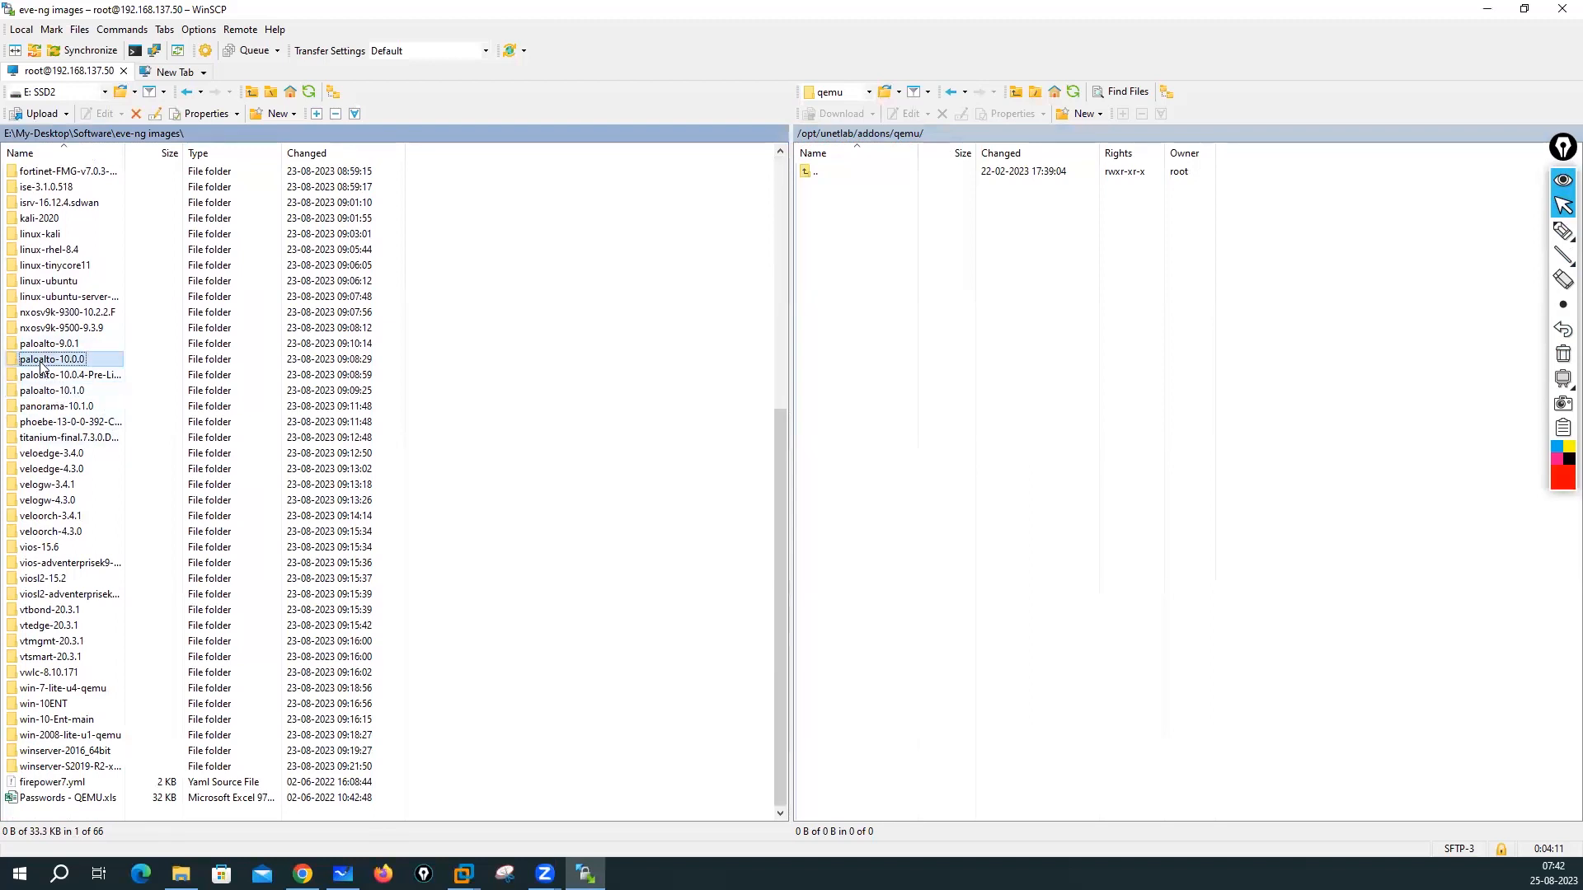
left_click(62, 407, "ctrl")
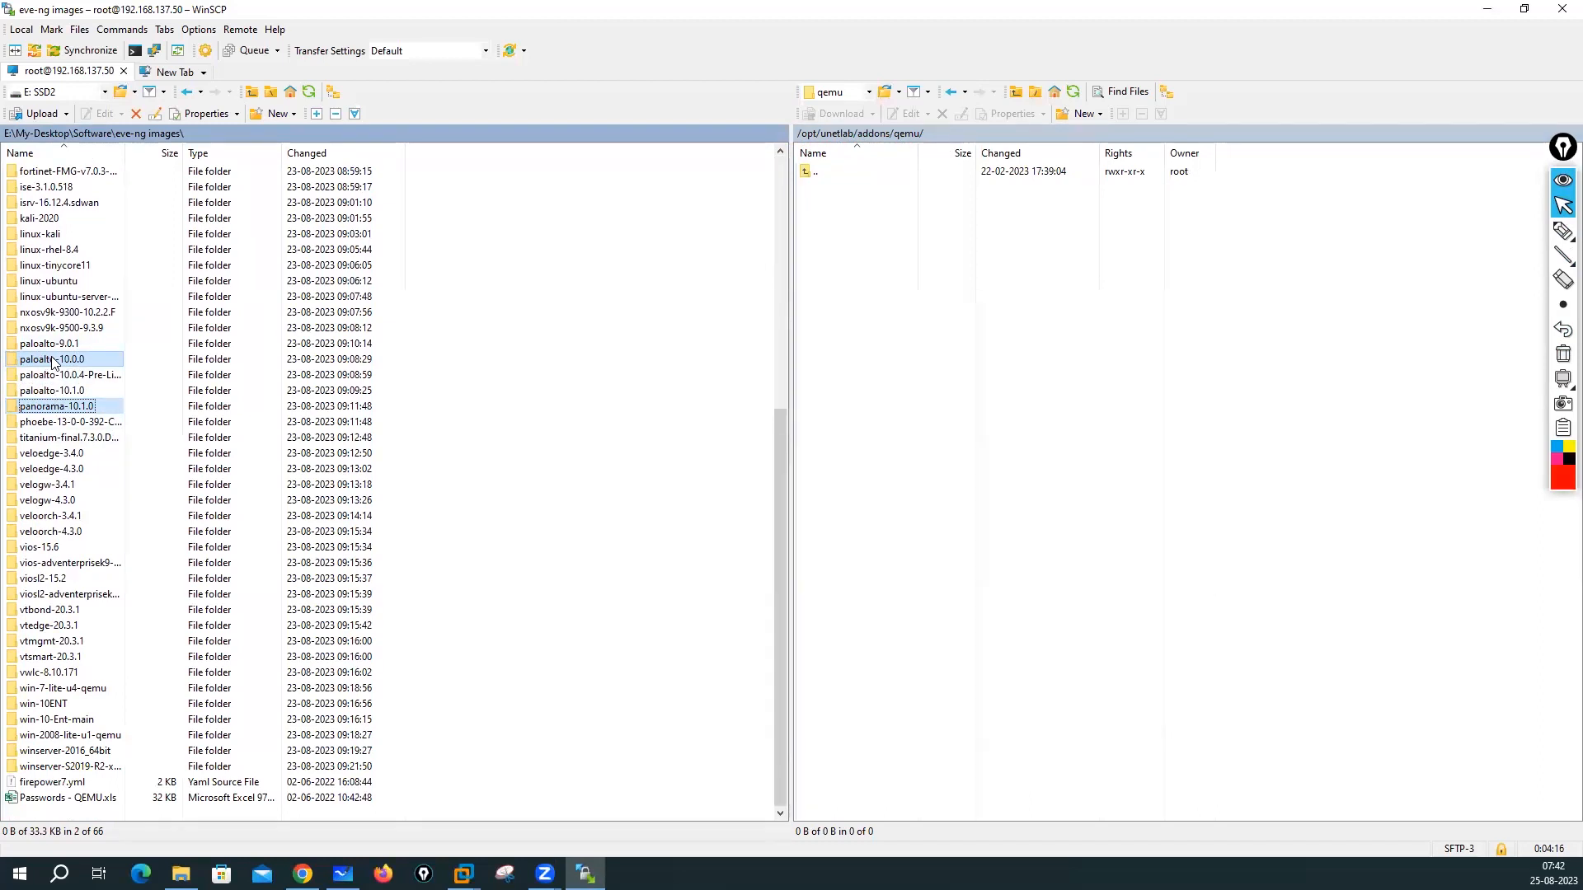
left_click_drag(49, 367, 1038, 401)
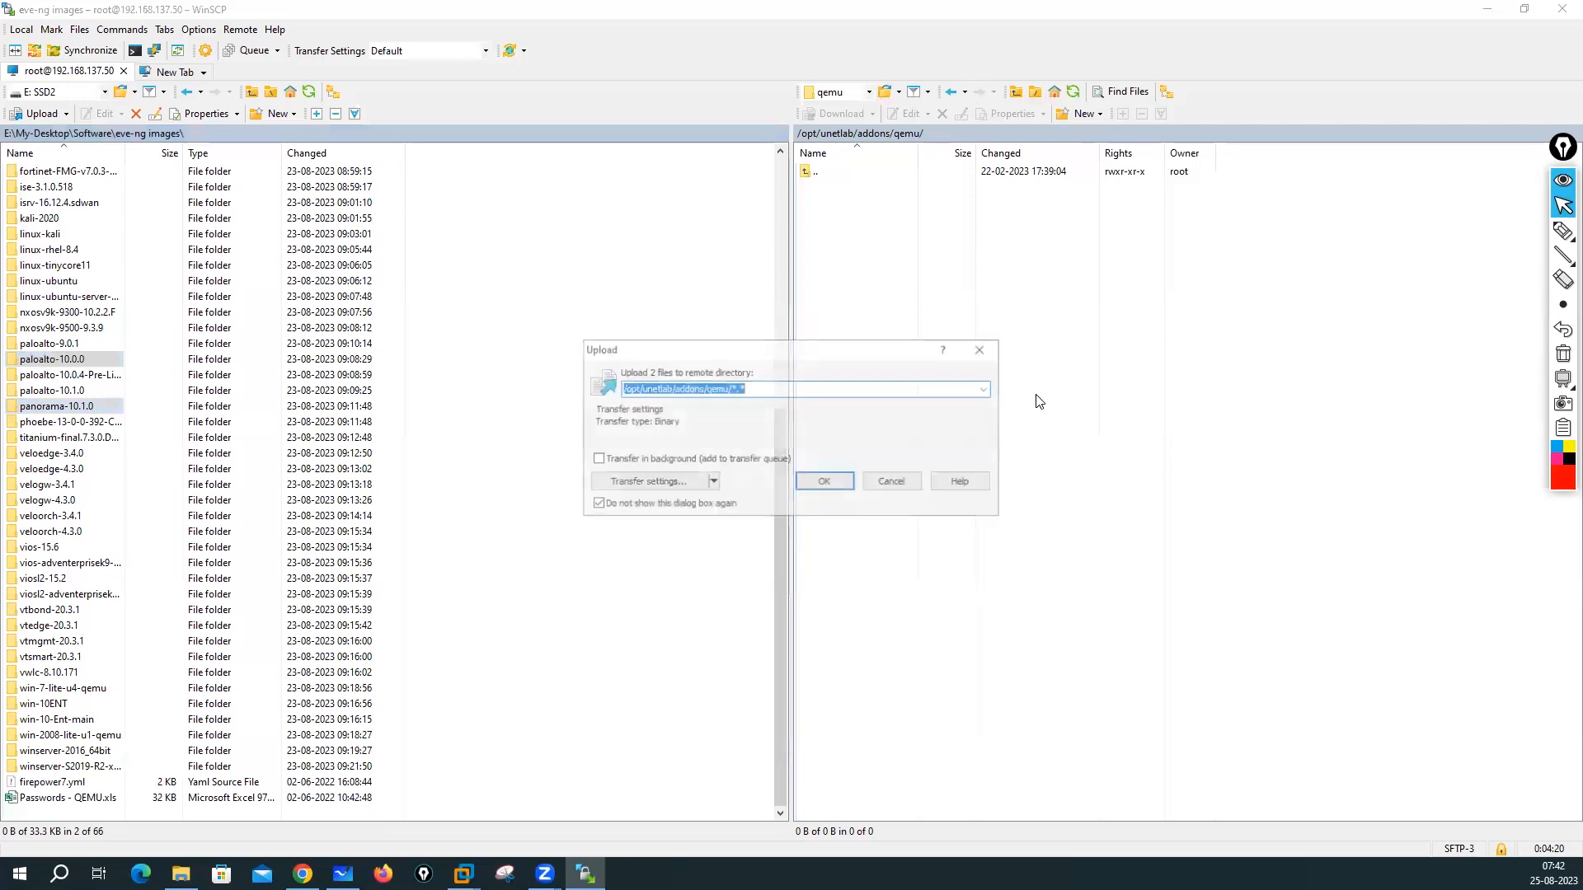
left_click(826, 482)
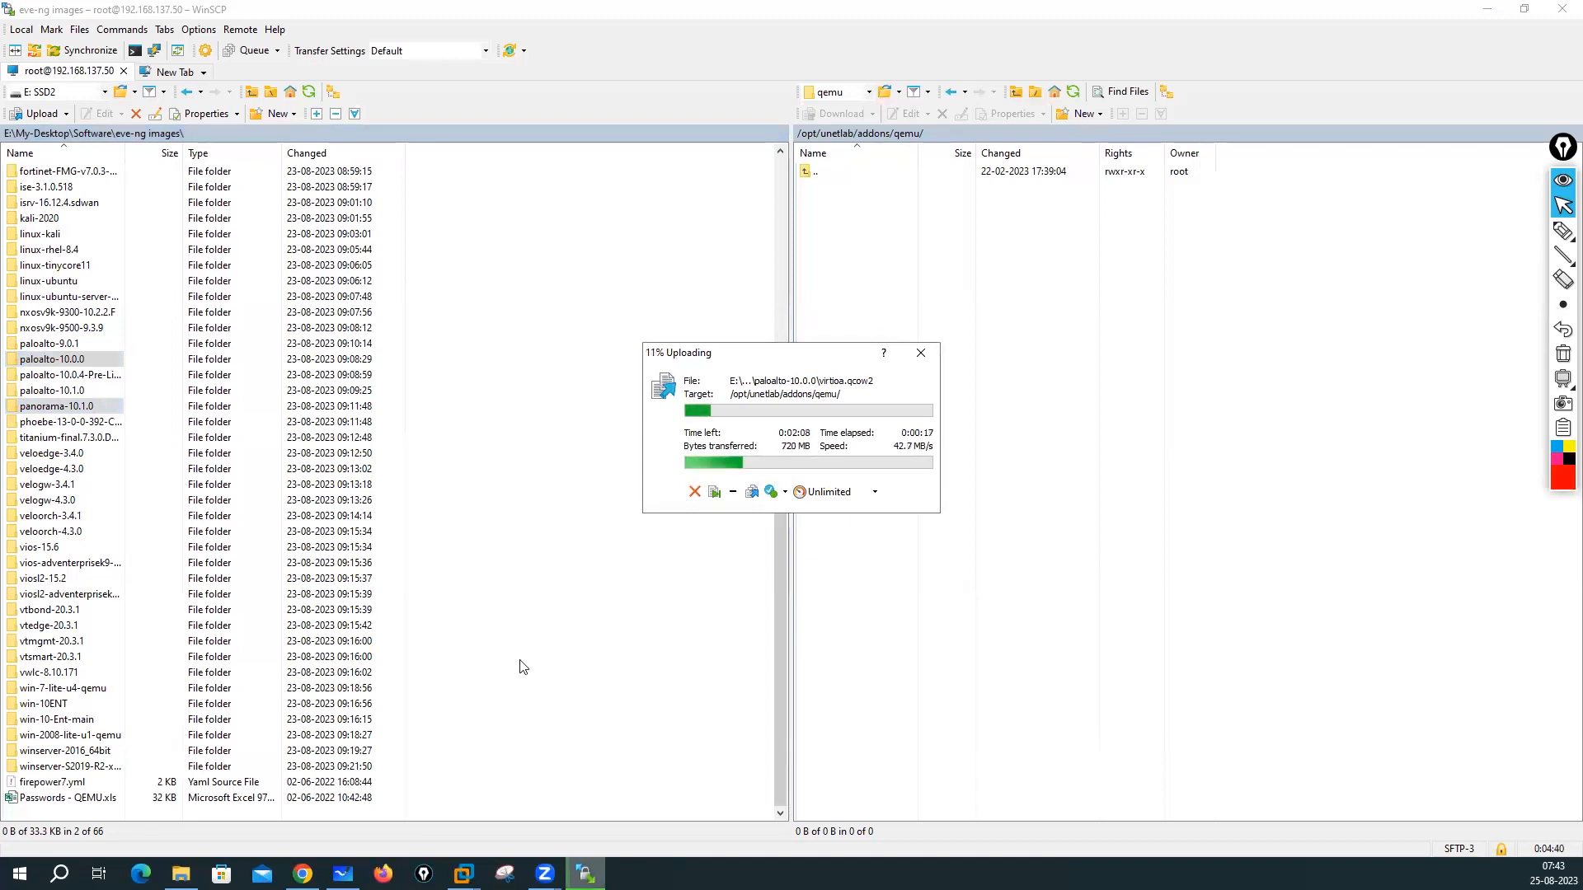
Step: Switch to Chrome, open Qemu image namings in the EVE-NG documentation, and find the paloalto- and panorama- rows in the folder name table
left_click(303, 874)
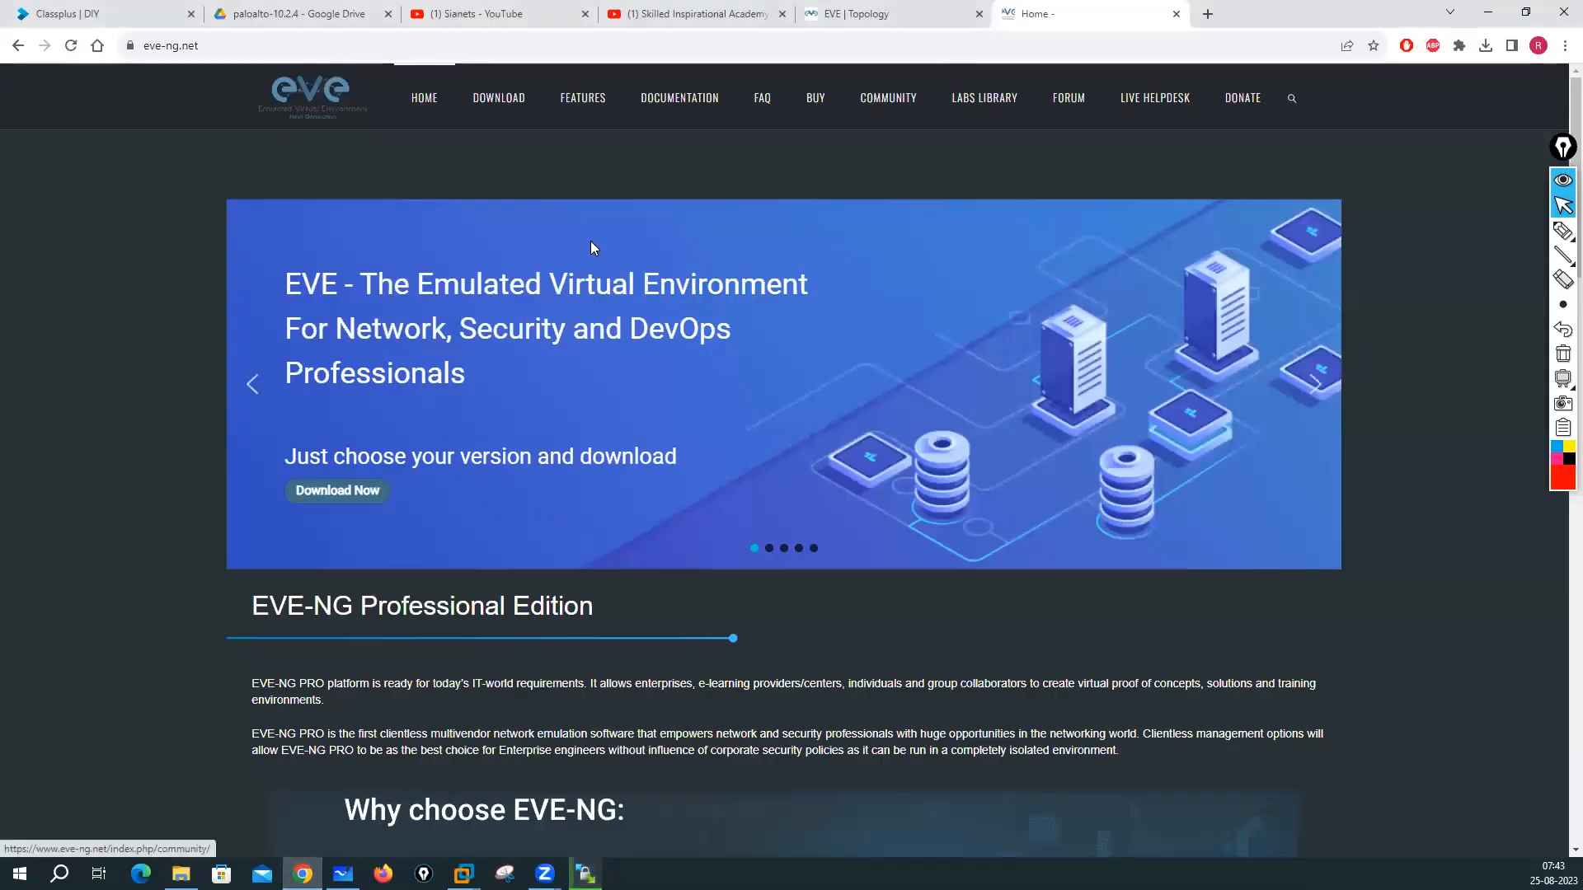
left_click(660, 103)
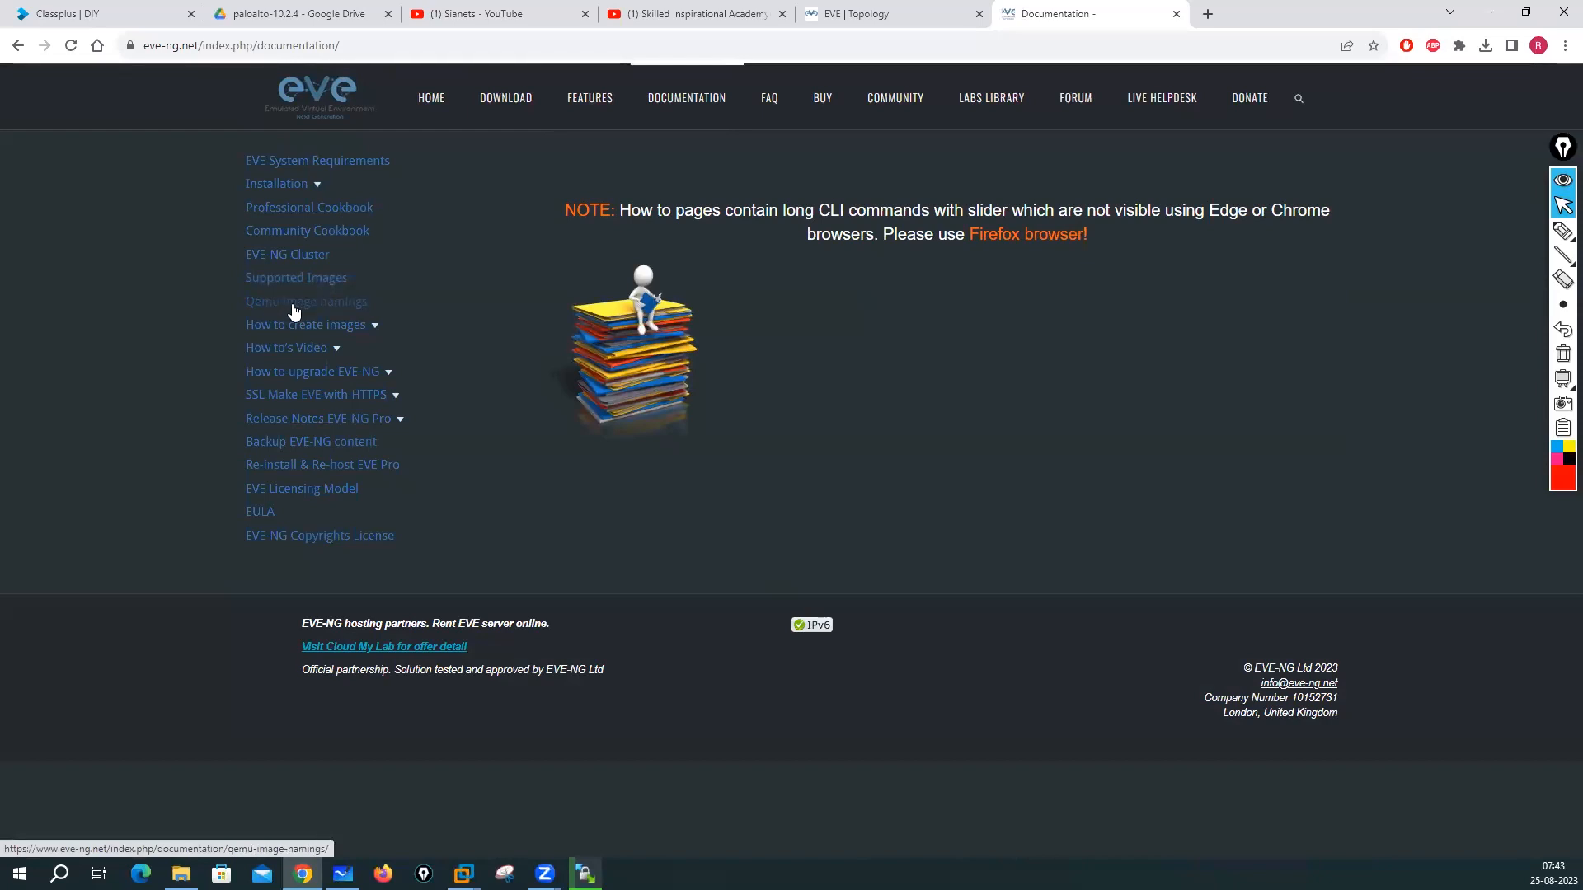
left_click(303, 305)
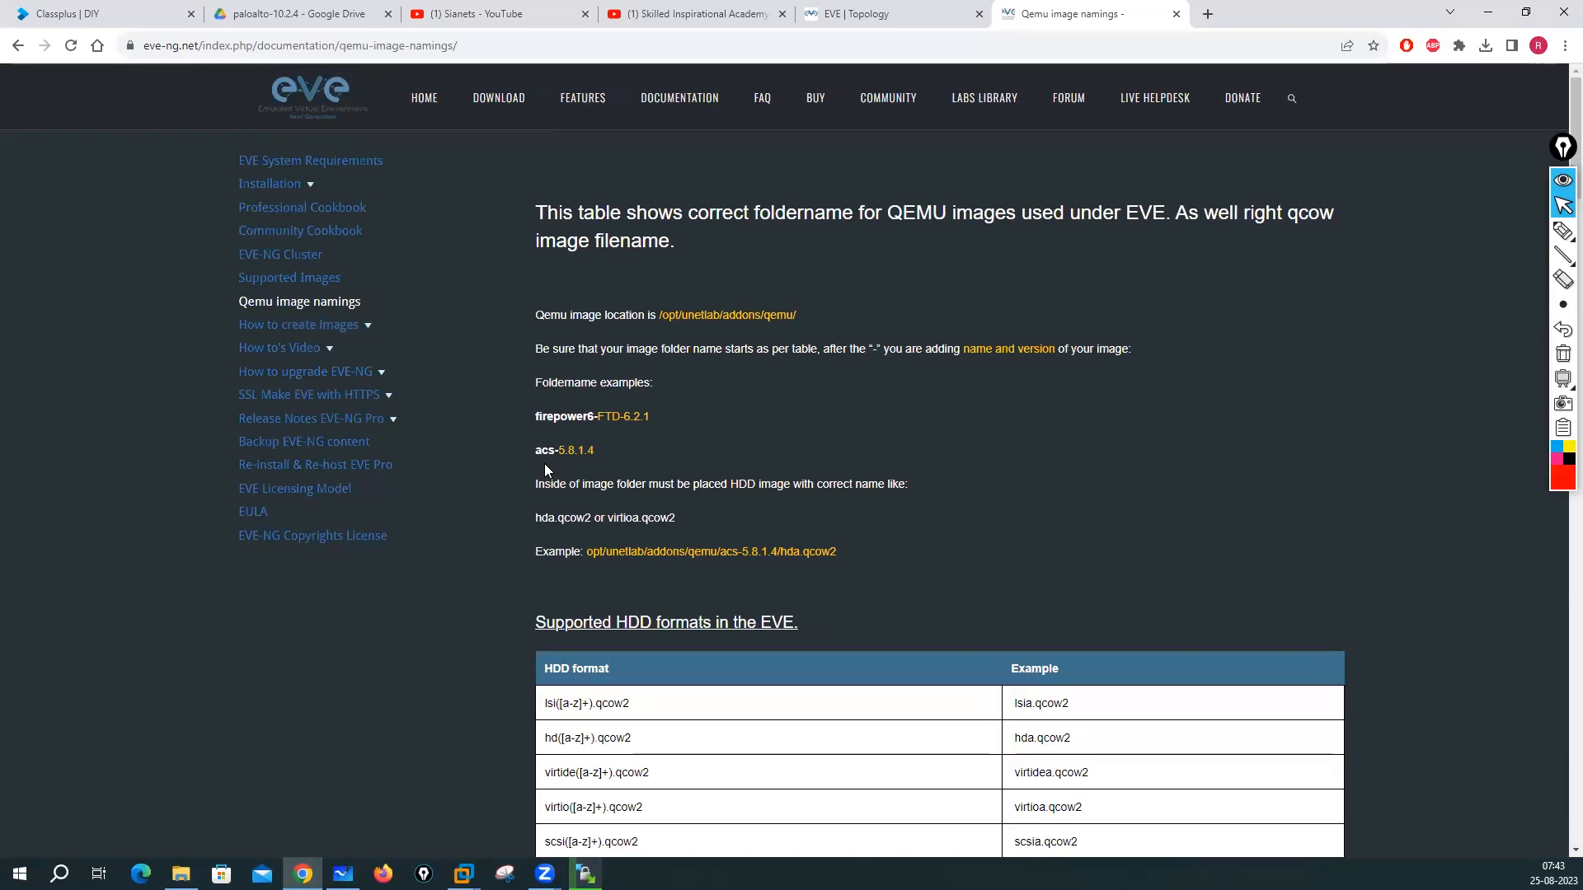
scroll(548, 470, "down", 5)
scroll(551, 467, "down", 11)
scroll(551, 468, "down", 9)
scroll(551, 468, "down", 6)
scroll(550, 463, "down", 1)
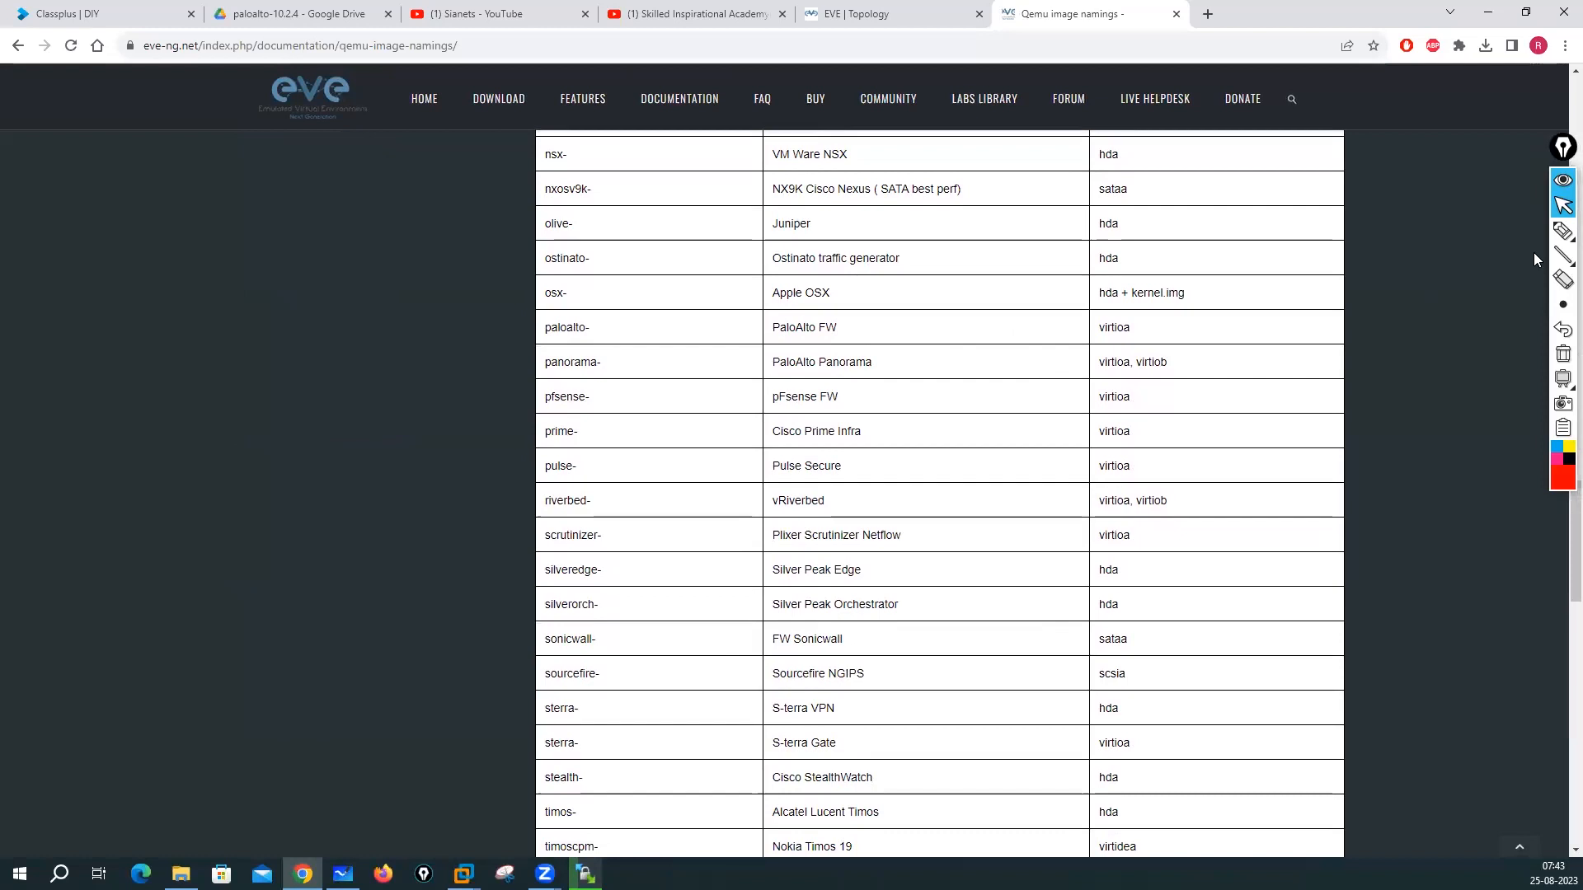
Step: Circle the paloalto- folder prefix in red and write the example versions 10.0.0, 10.2.4 and 11.0.0 beside it
left_click(1563, 230)
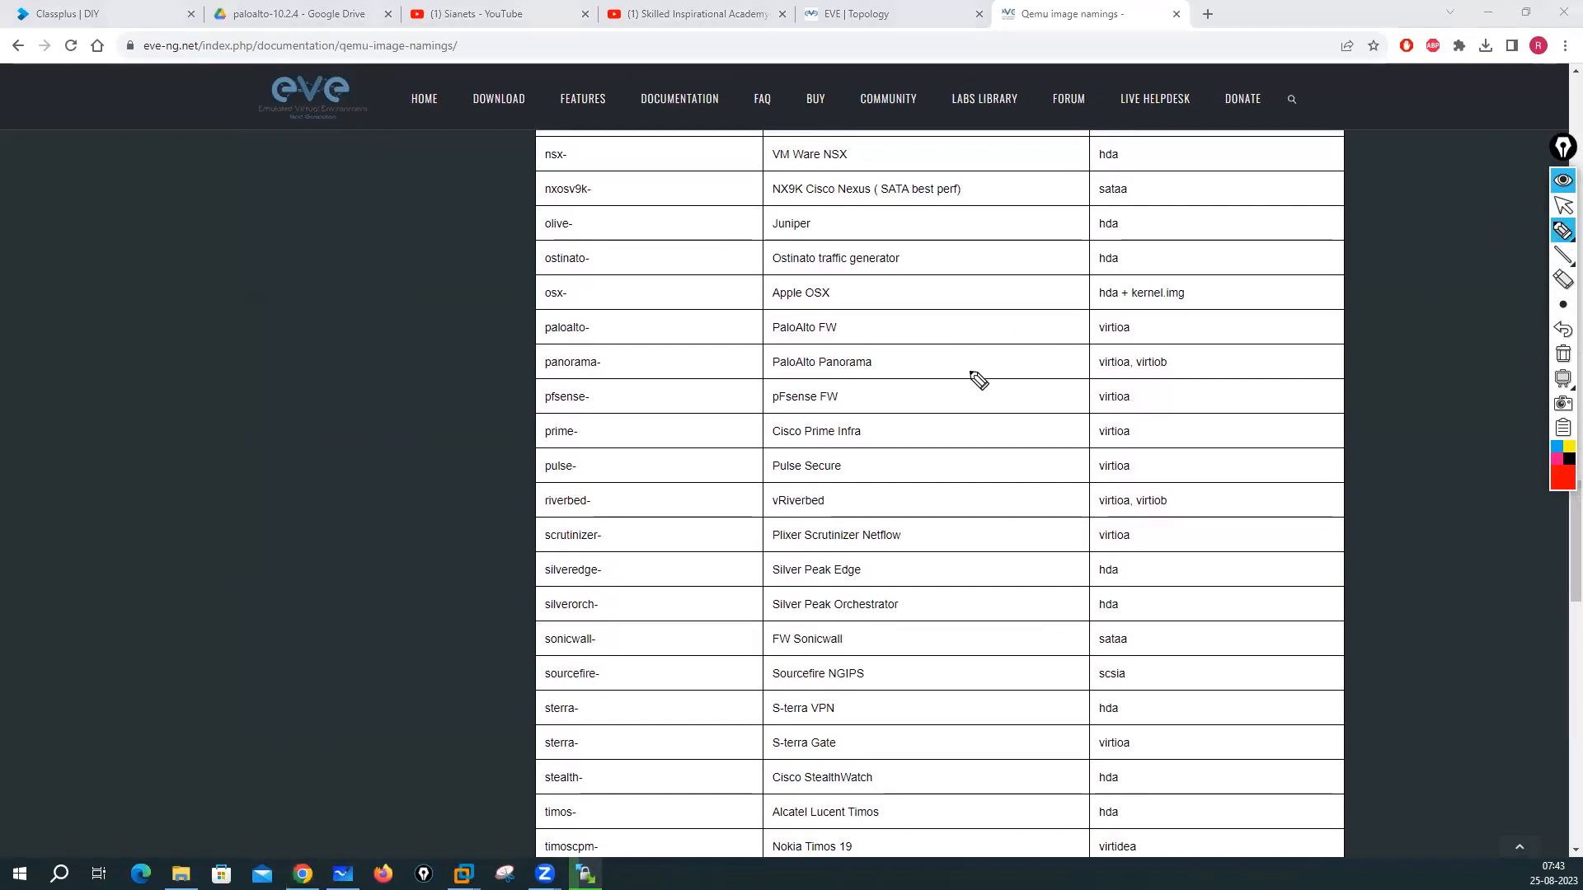
mouse_move(591, 313)
left_mouse_down()
mouse_move(538, 342)
mouse_move(607, 346)
mouse_move(597, 321)
left_mouse_up()
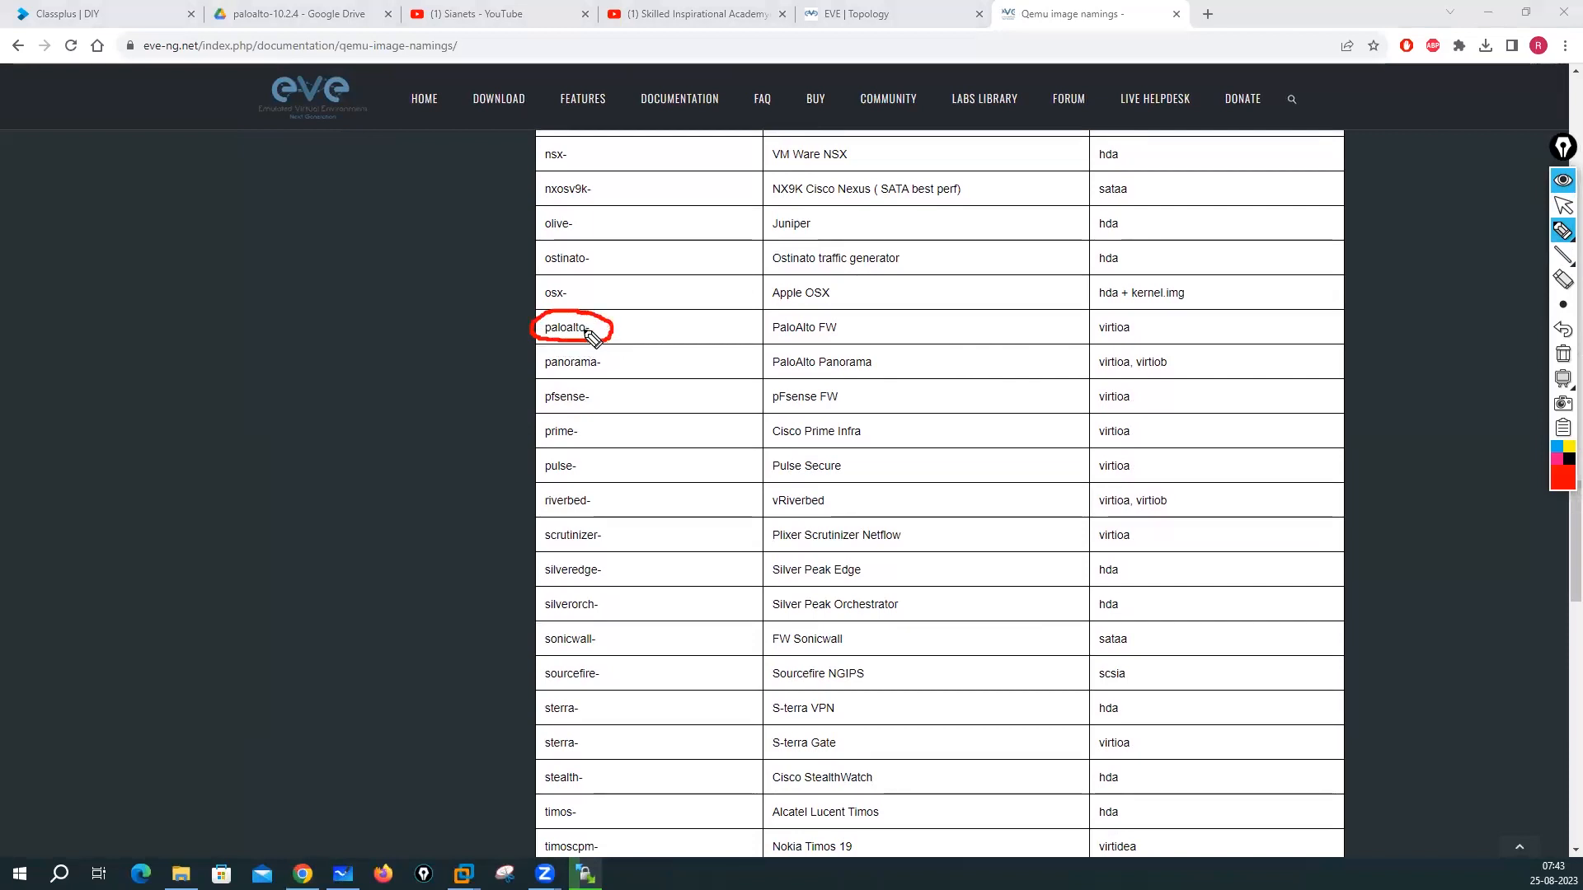
mouse_move(630, 297)
left_mouse_down()
mouse_move(686, 290)
mouse_move(626, 323)
mouse_move(690, 311)
mouse_move(629, 350)
mouse_move(689, 324)
left_mouse_up()
left_click(651, 337)
left_click(677, 331)
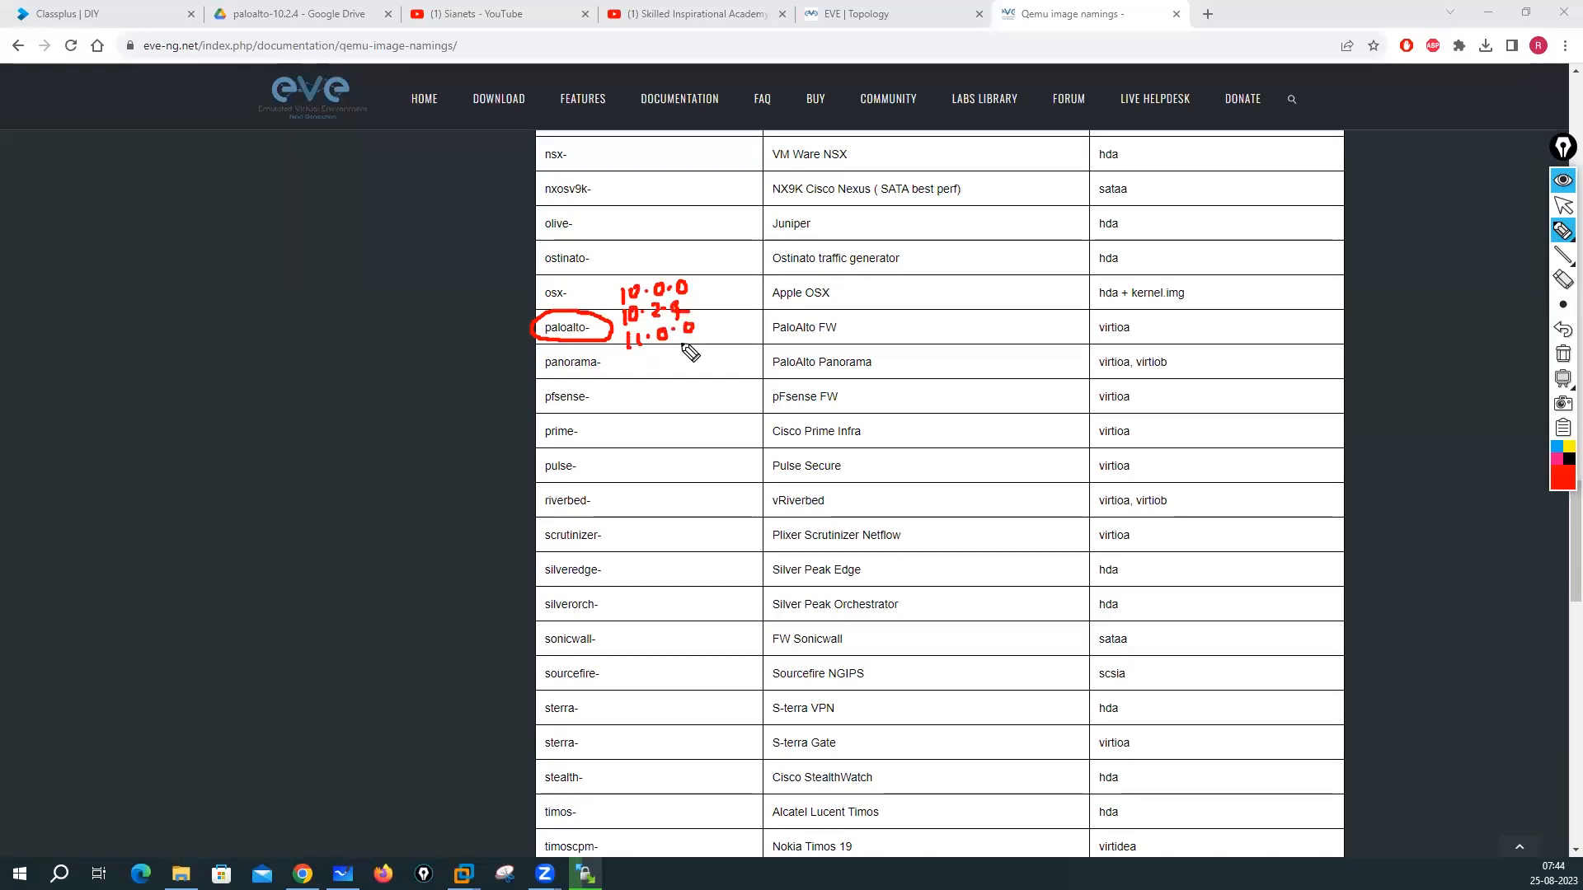
Step: Circle the panorama- prefix, the example versions and the paloalto- row's virtioa image name in red, underline paloalto-, and clear all marks
left_click(586, 353)
mouse_move(561, 356)
left_mouse_down()
mouse_move(581, 388)
mouse_move(606, 356)
left_mouse_up()
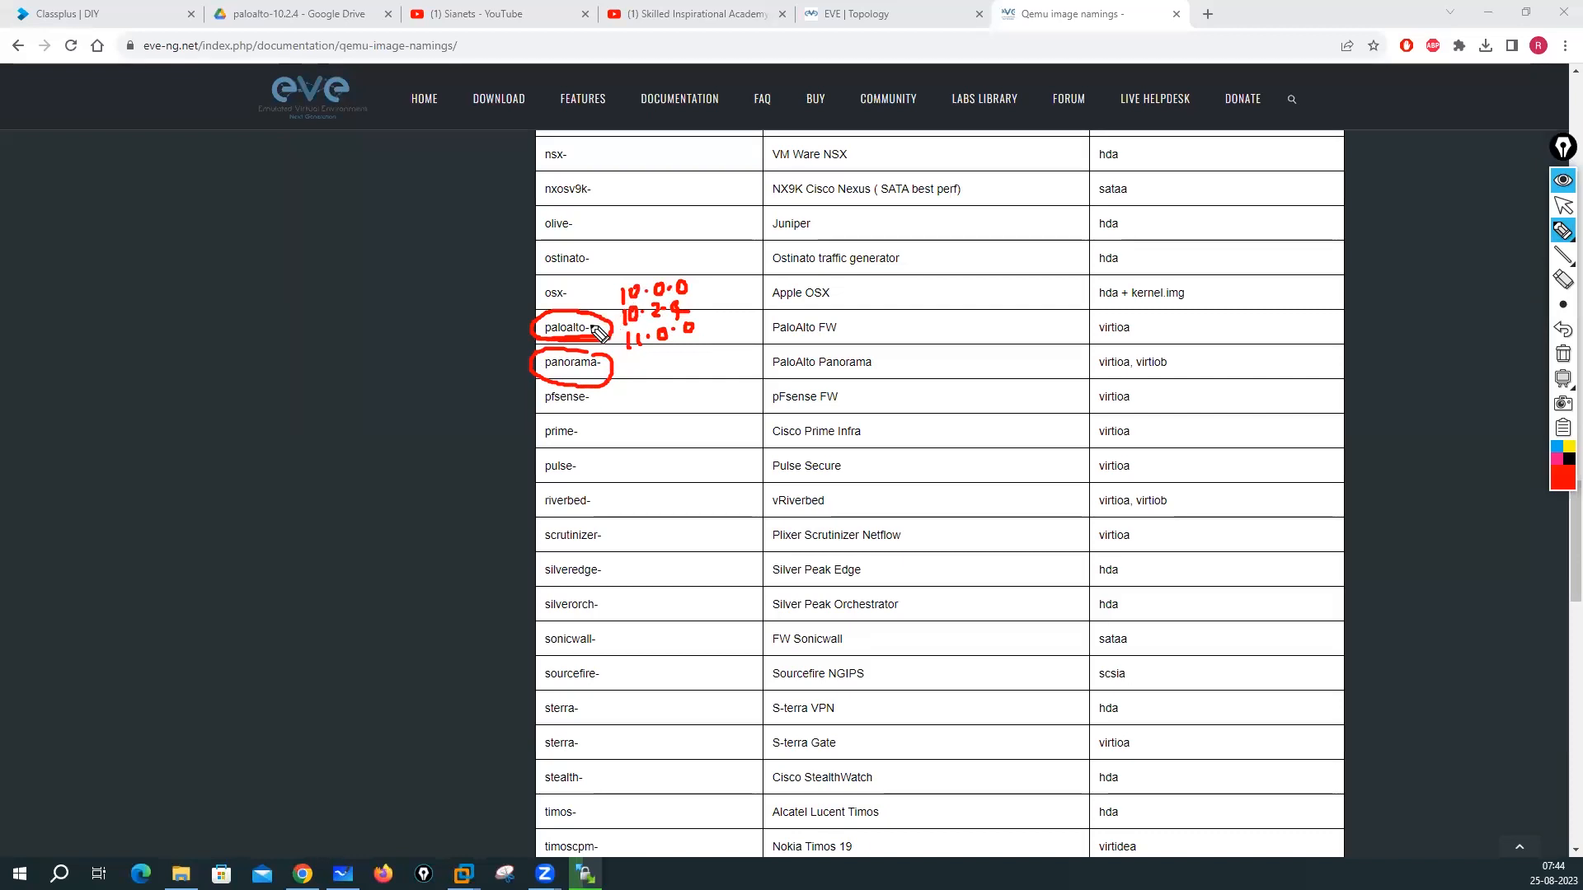
mouse_move(635, 269)
left_mouse_down()
mouse_move(604, 303)
mouse_move(711, 284)
mouse_move(630, 272)
left_mouse_up()
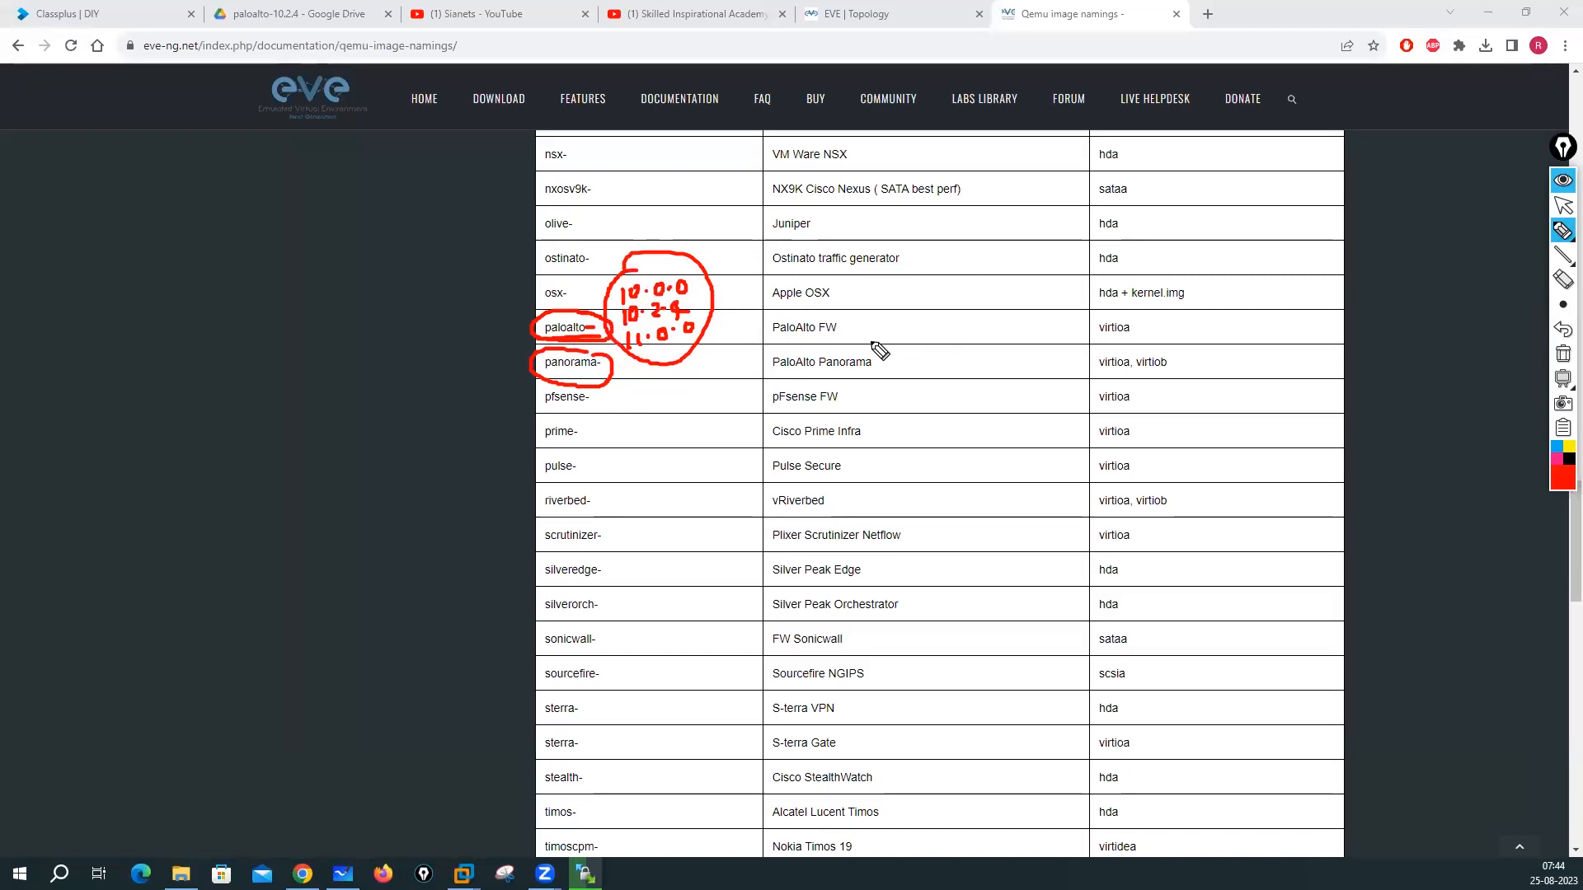
mouse_move(1134, 316)
left_mouse_down()
mouse_move(1088, 335)
mouse_move(1148, 343)
mouse_move(1119, 313)
left_mouse_up()
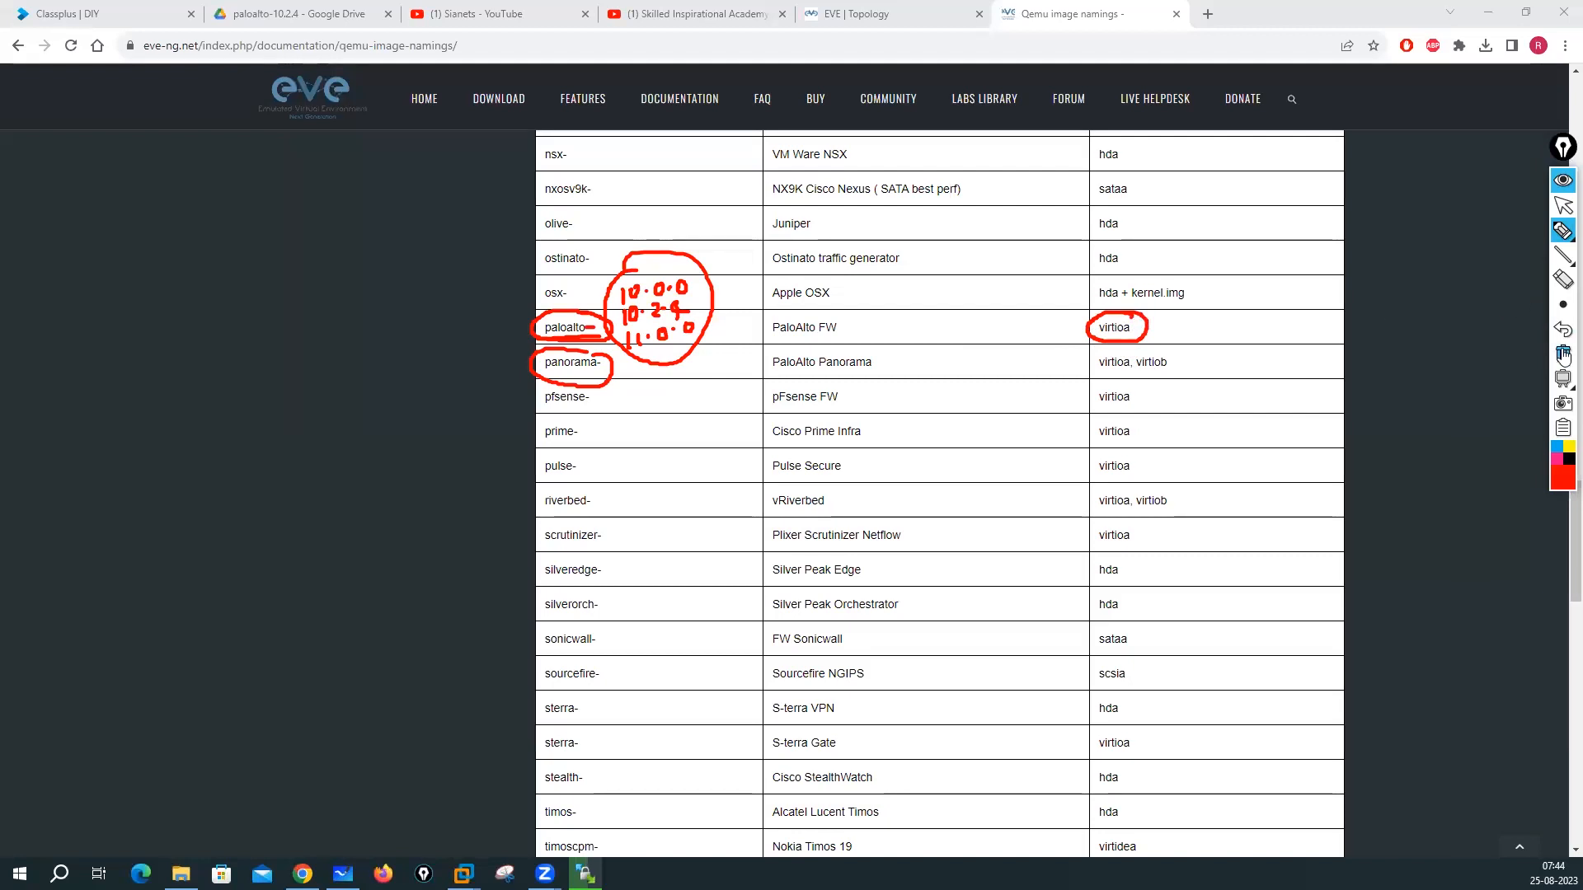
left_click(1561, 185)
left_click(1563, 204)
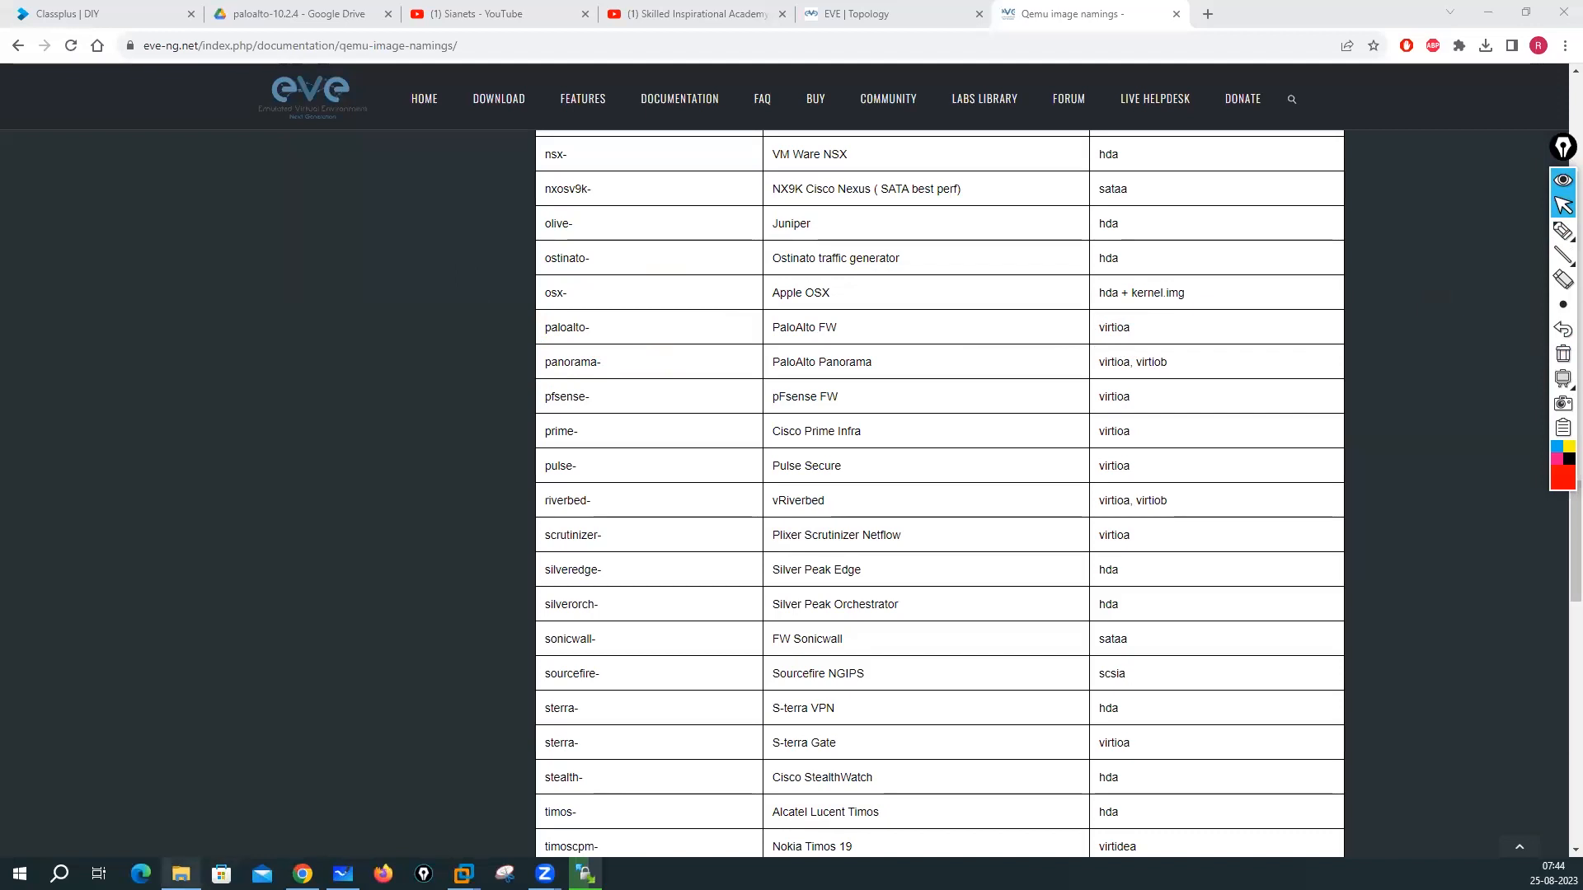
Step: Switch to File Explorer, open the paloalto-10.0.0 folder in eve-ng images, and select virtioa.qcow2
left_click(181, 873)
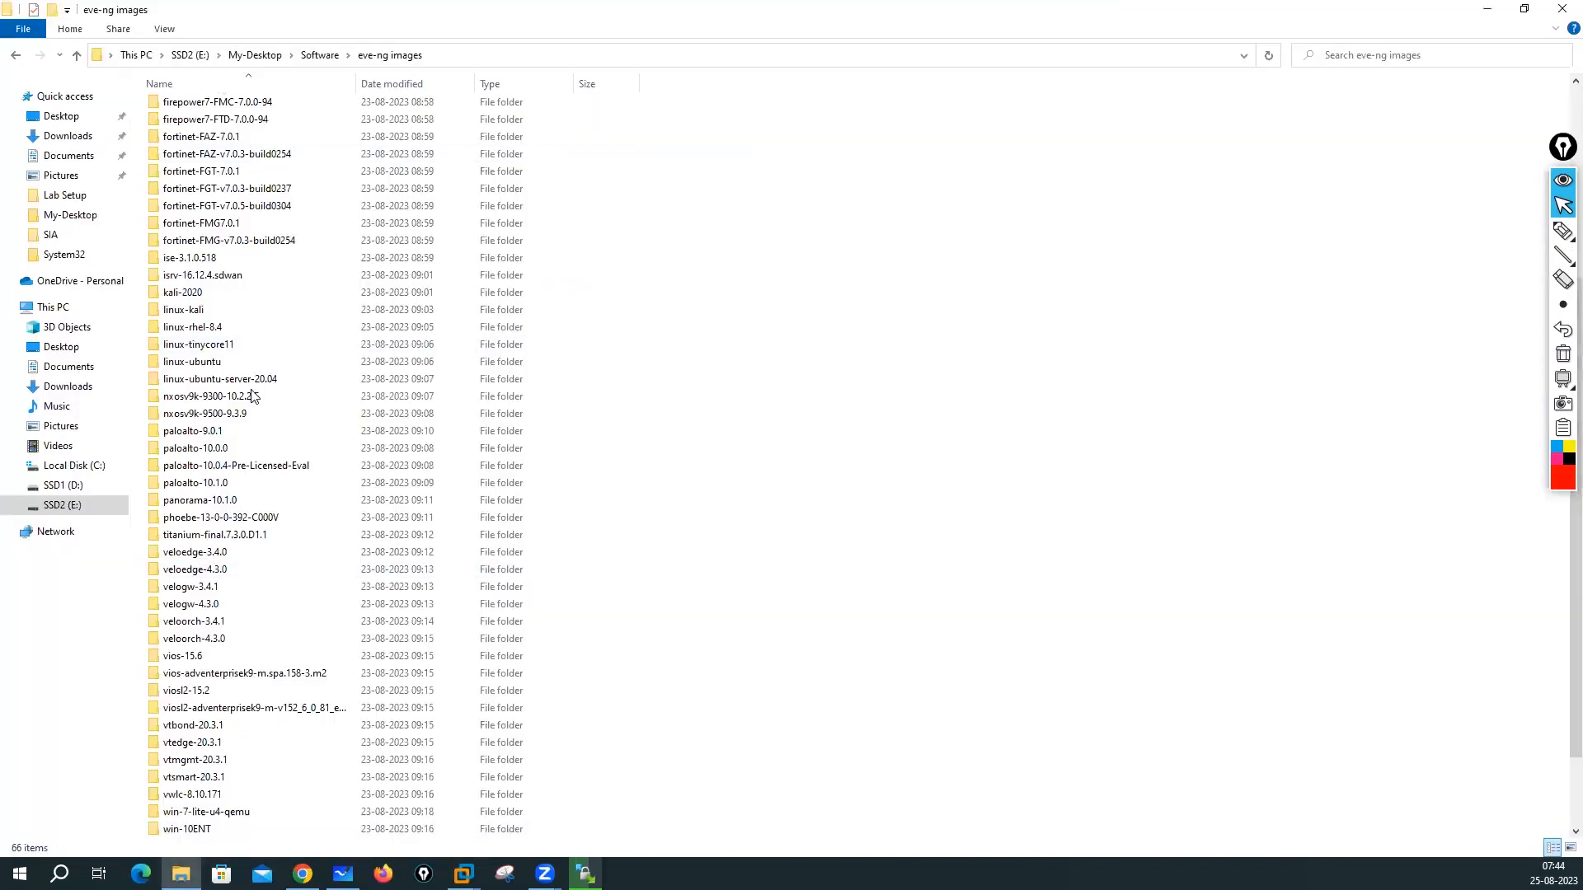
double_click(203, 450)
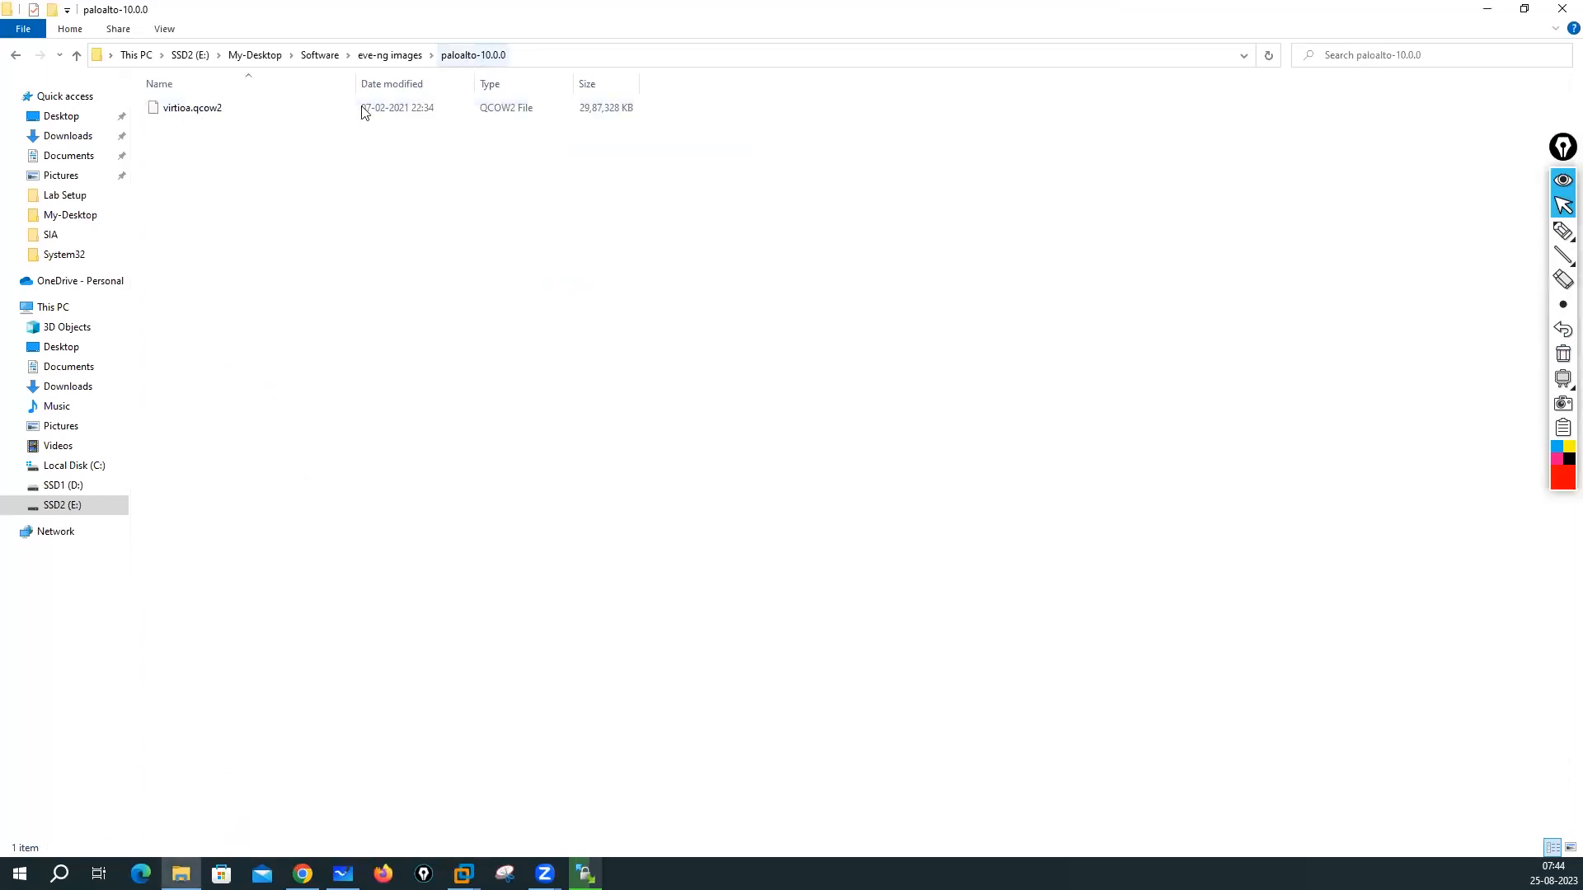
left_click(209, 115)
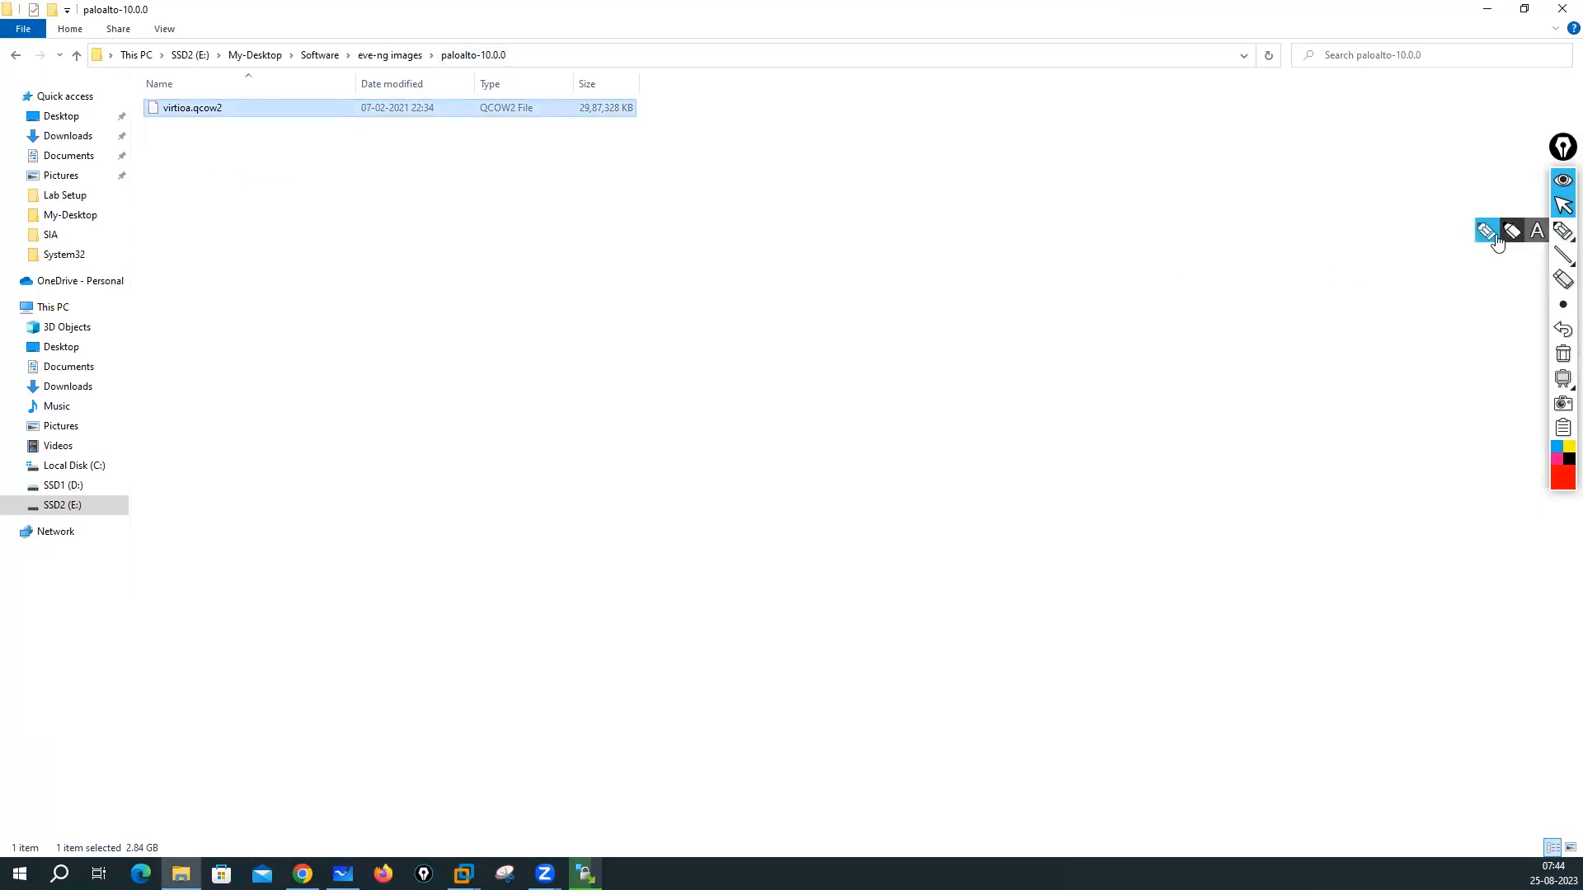
Step: Write a virtioa file name with an extra suffix before qcow2 in red, circle the suffix and the real file, and clear the marks
left_click(1501, 234)
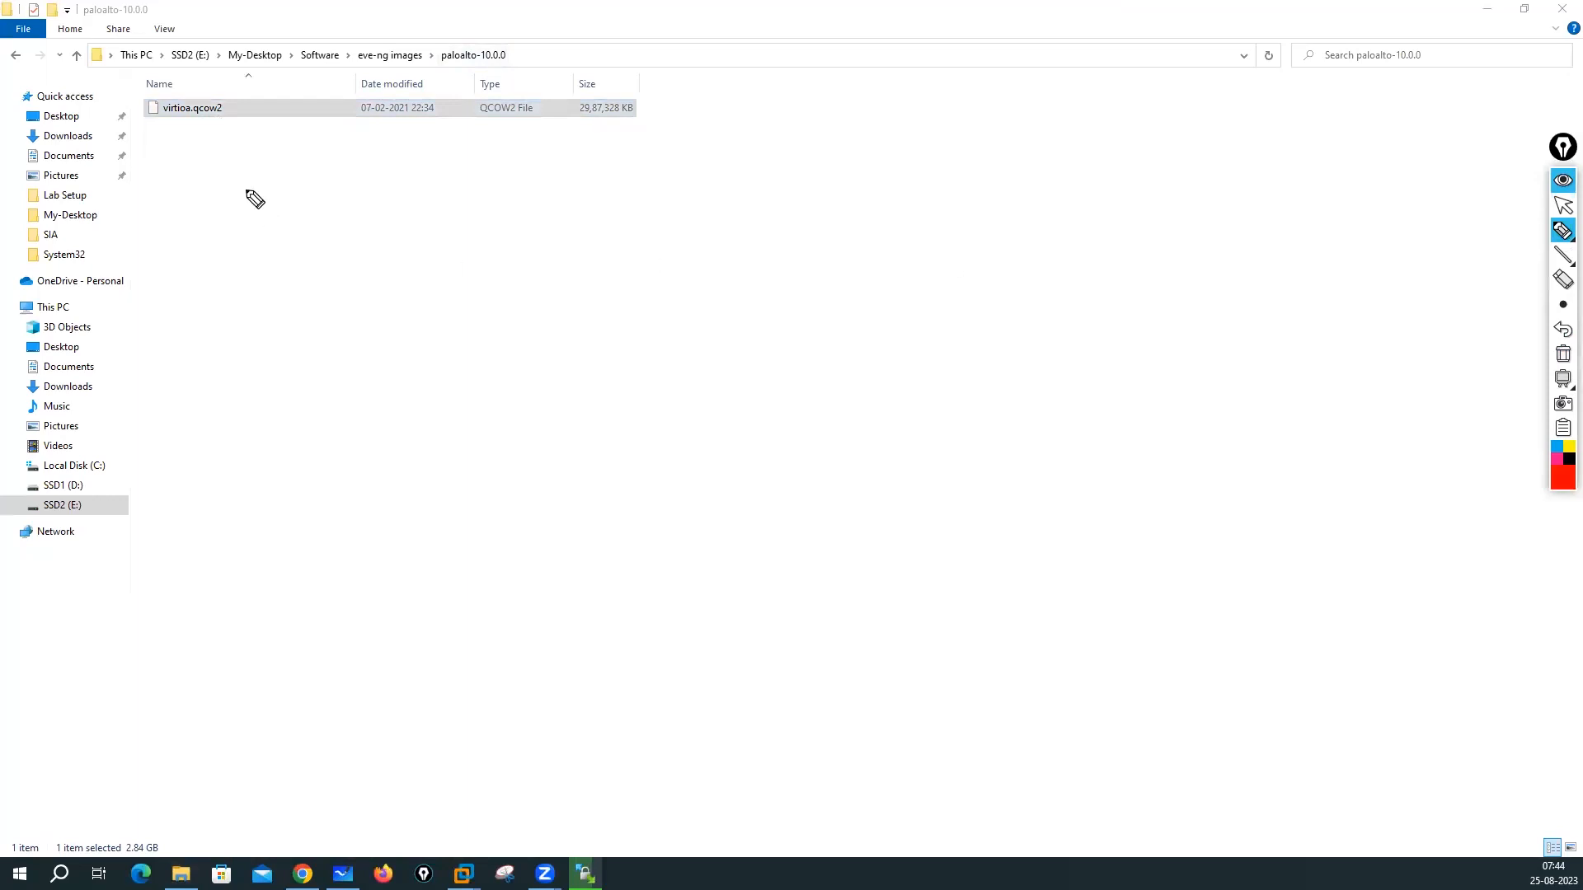
left_click_drag(169, 165, 221, 169)
left_click(192, 162)
mouse_move(225, 168)
left_mouse_down()
mouse_move(381, 166)
mouse_move(255, 157)
mouse_move(262, 191)
mouse_move(301, 189)
mouse_move(310, 150)
left_mouse_up()
left_click(227, 159)
mouse_move(170, 113)
left_mouse_down()
mouse_move(233, 127)
mouse_move(200, 93)
mouse_move(165, 121)
mouse_move(241, 97)
mouse_move(272, 116)
left_mouse_up()
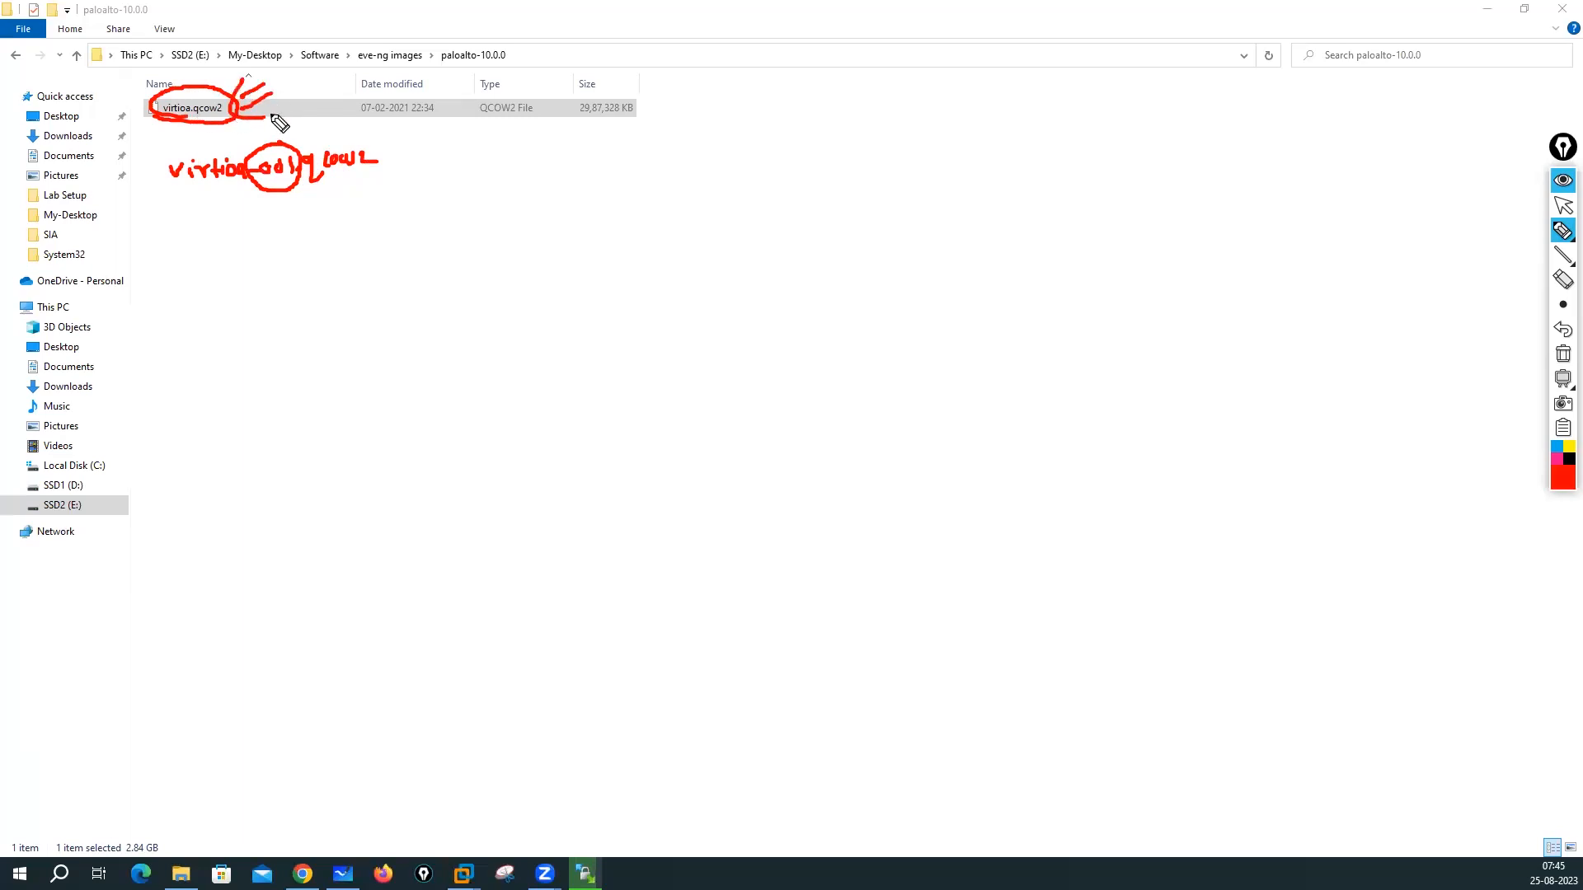
mouse_move(192, 125)
left_mouse_down()
mouse_move(209, 139)
mouse_move(184, 135)
left_mouse_up()
left_click(1563, 354)
left_click(1564, 205)
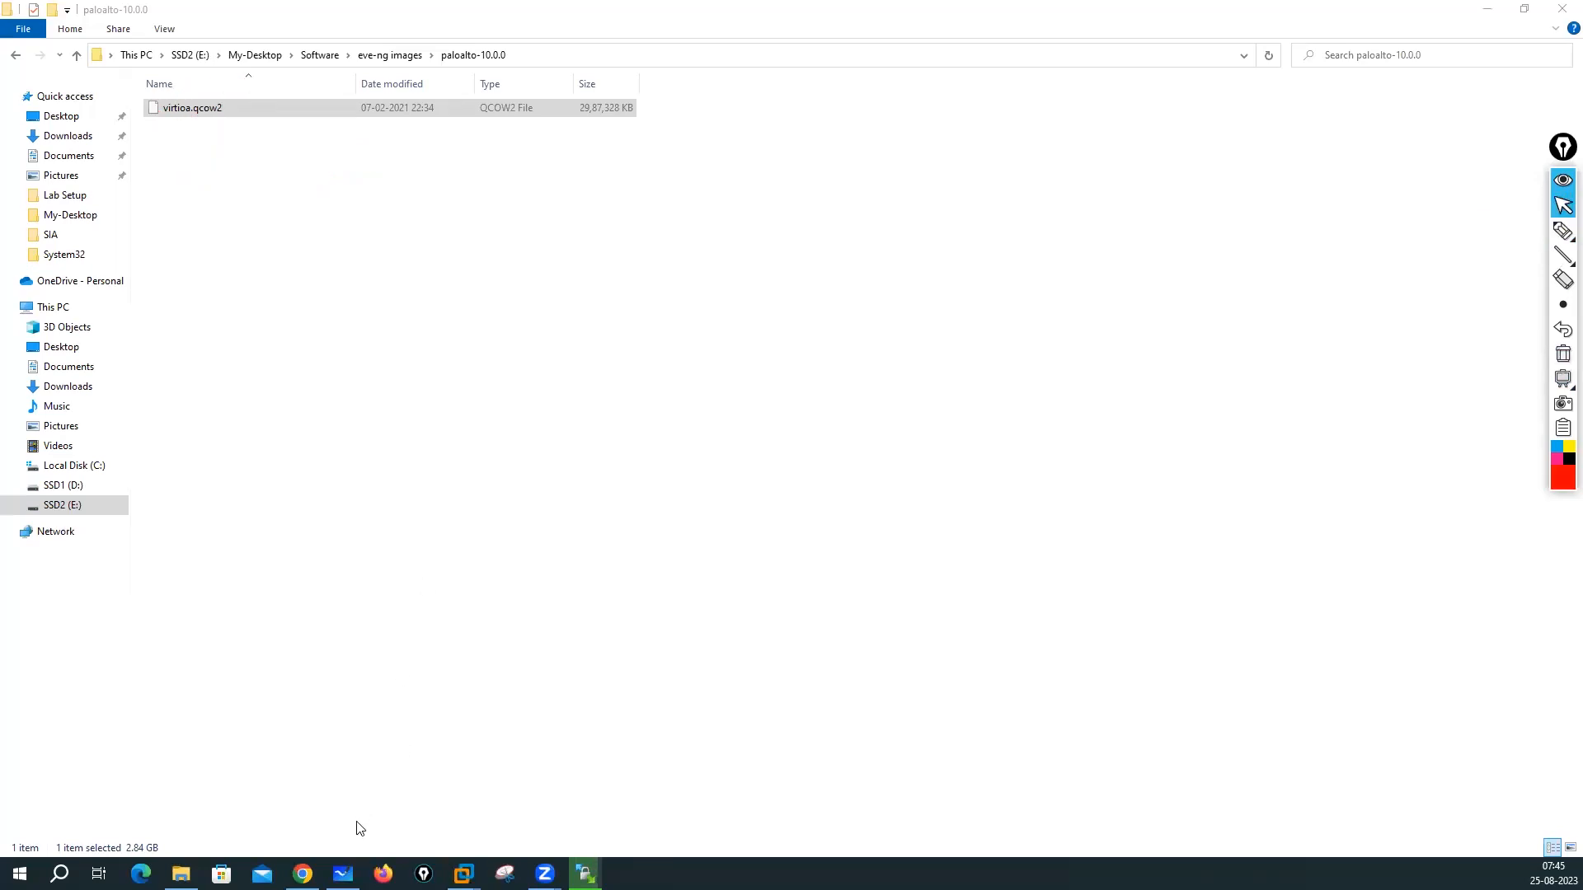
Step: Switch to Chrome, find the win- row in the Qemu folder name table, and highlight its allowed image names hda and virtioa
left_click(303, 873)
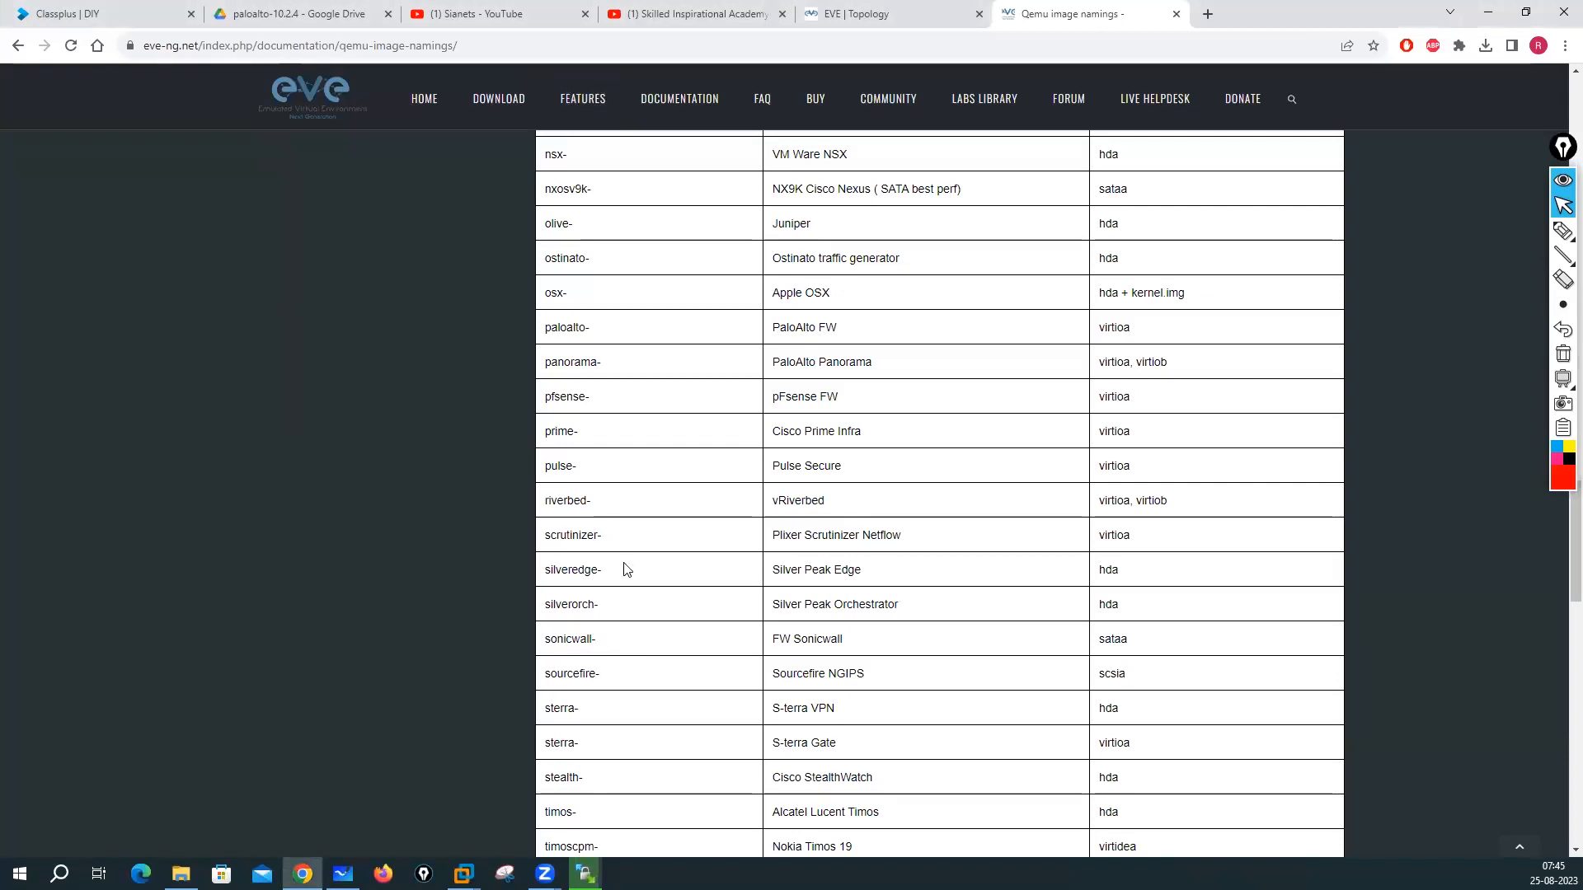
scroll(624, 569, "down", 5)
scroll(624, 569, "down", 10)
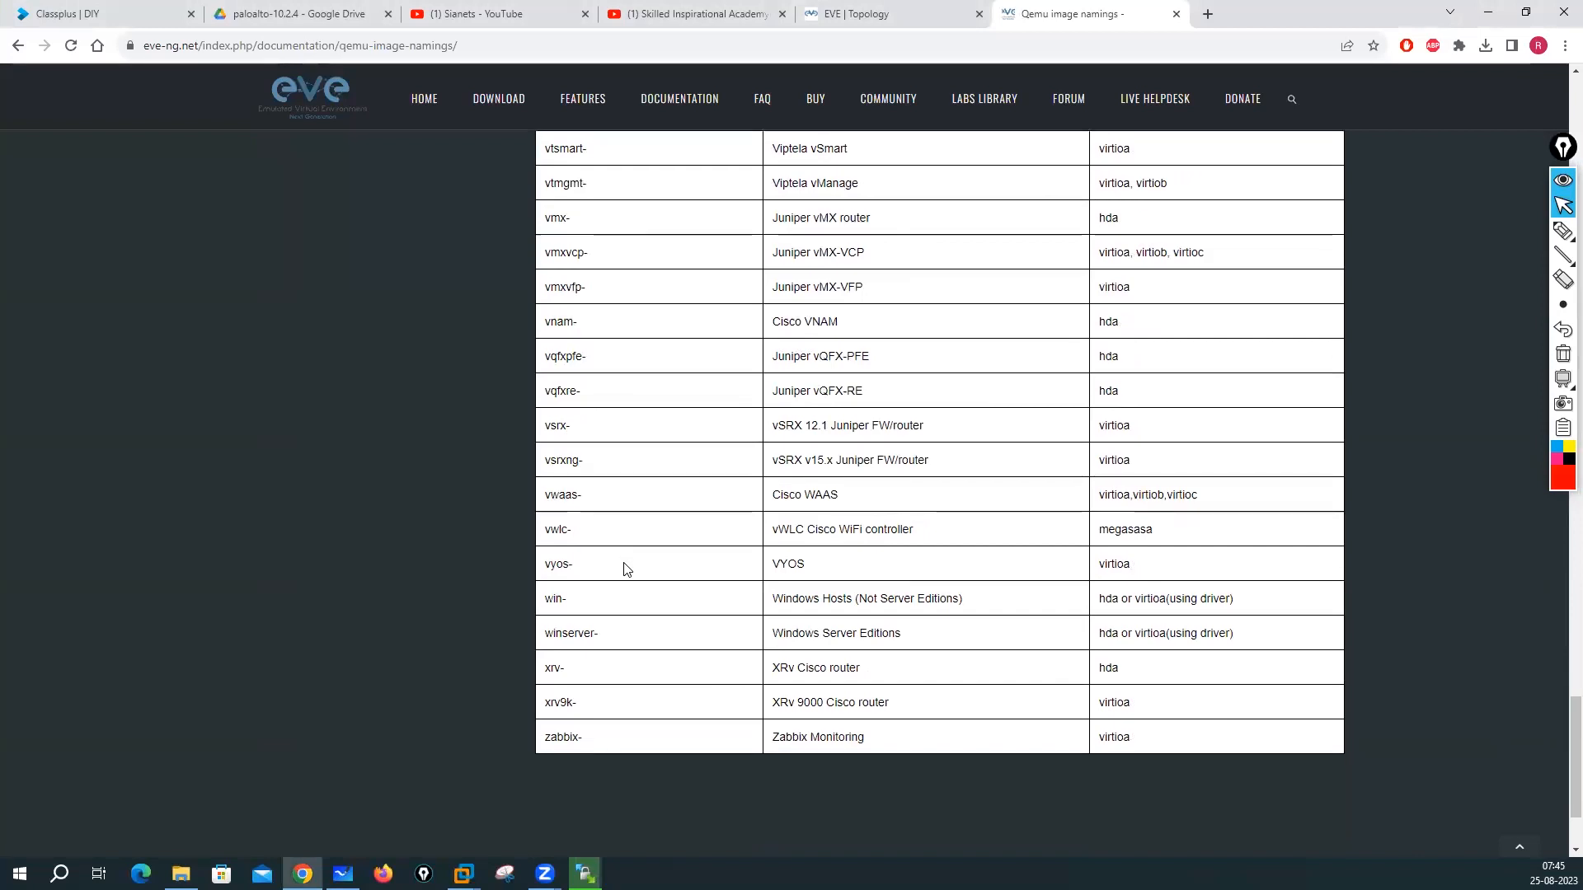
scroll(625, 569, "up", 10)
scroll(624, 569, "down", 5)
scroll(624, 568, "down", 7)
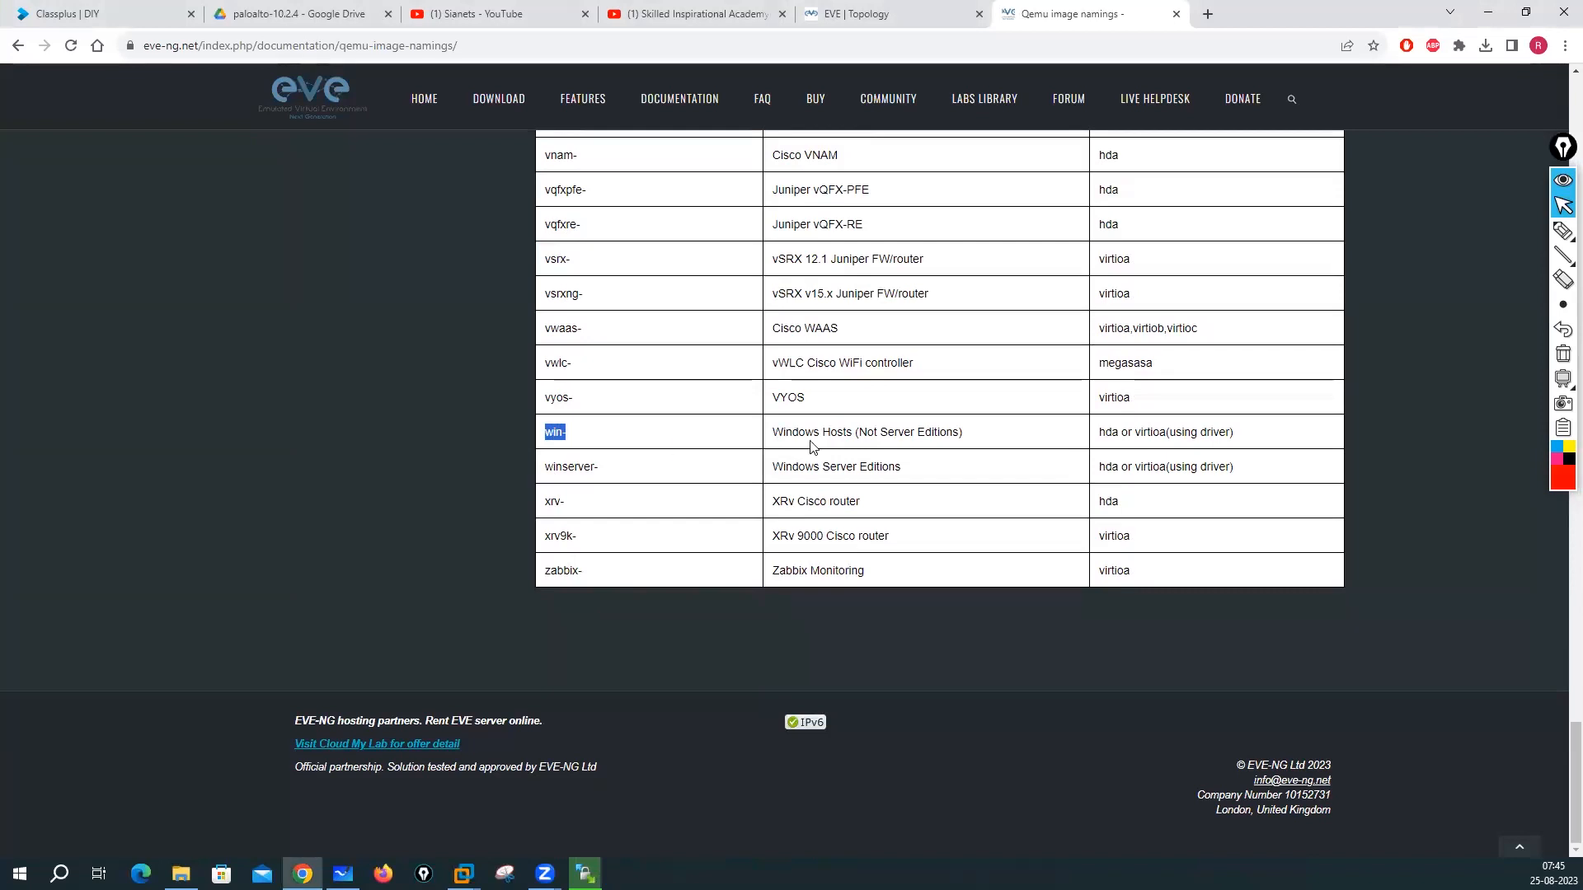
left_click(1102, 439)
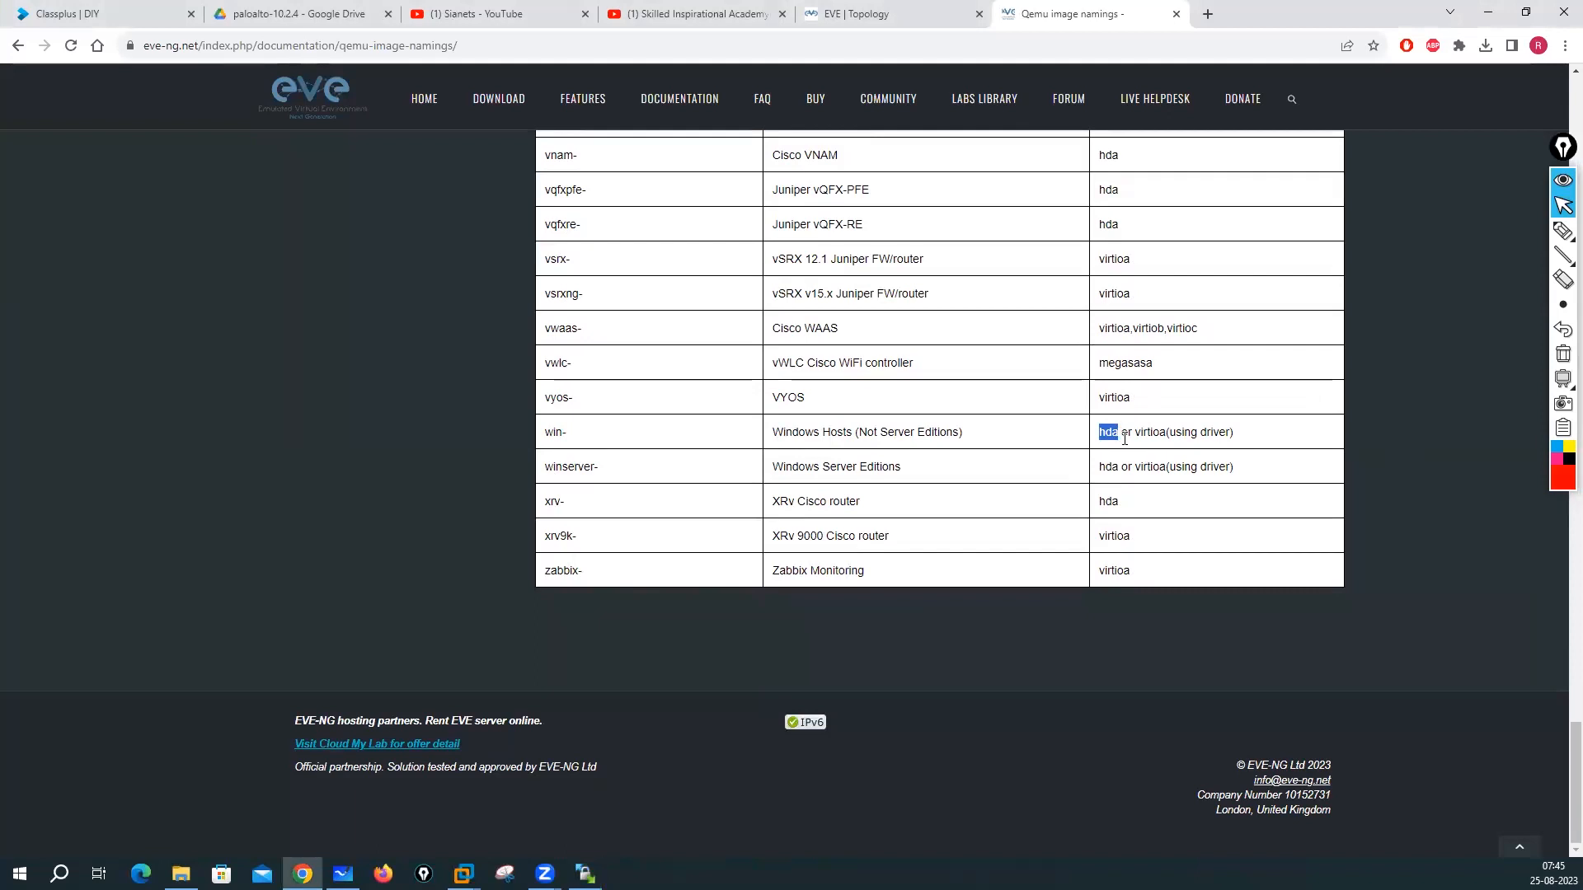
left_click(1139, 437)
double_click(1139, 434)
Step: Highlight the winserver- prefix and its hda and virtioa image names, and review the start of the folder name table
left_click_drag(546, 467, 595, 470)
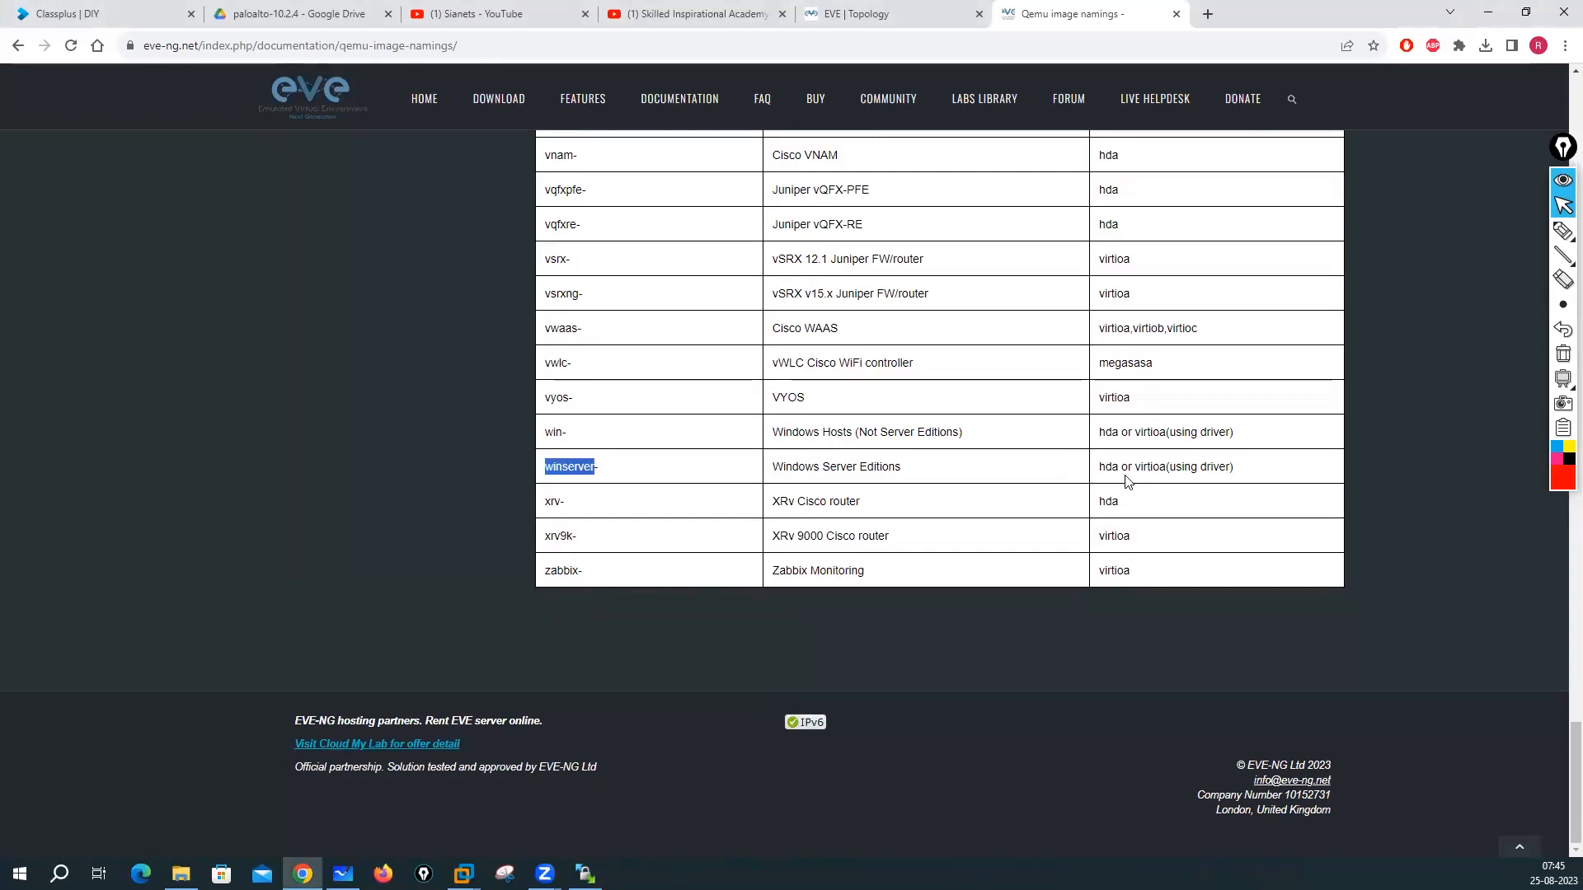
left_click_drag(1101, 472, 1119, 472)
left_click(1135, 470)
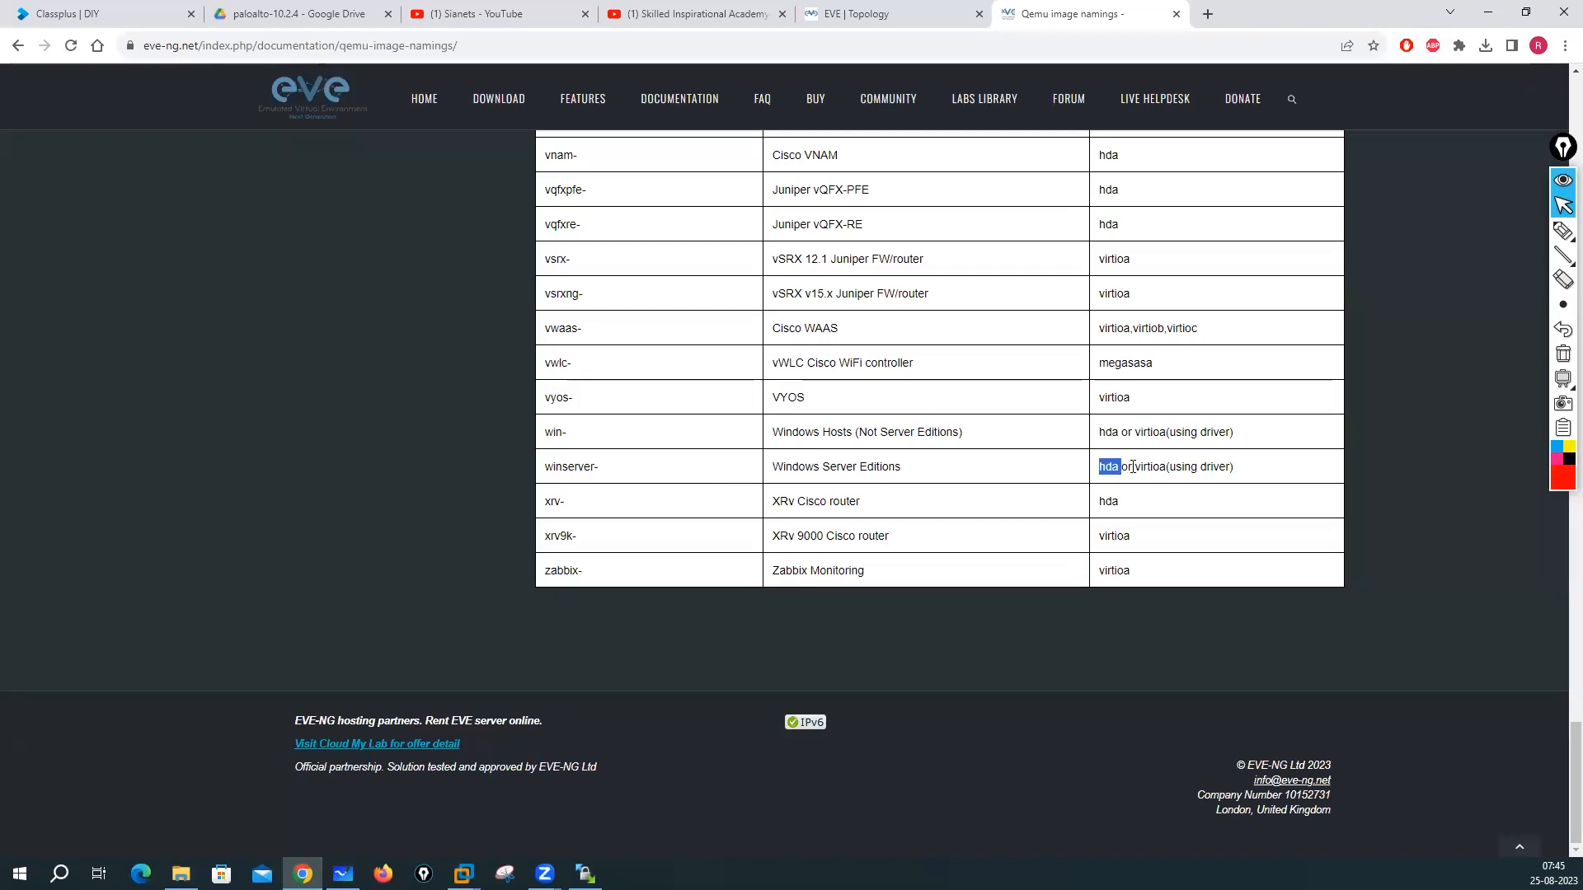
left_click_drag(1141, 468, 1196, 480)
scroll(853, 480, "up", 20)
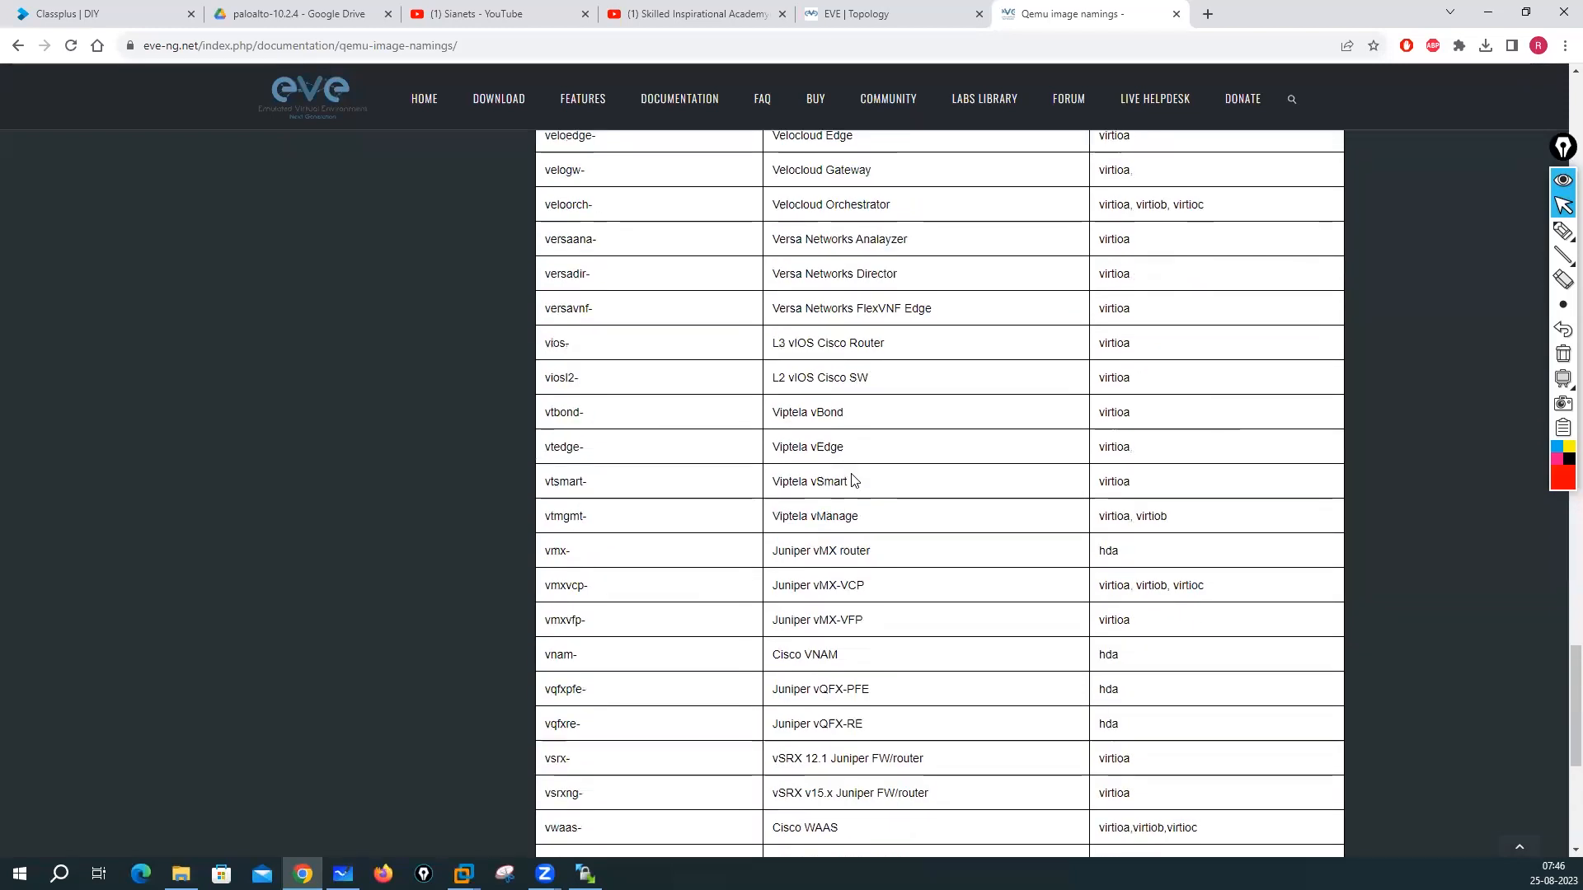
scroll(853, 480, "up", 14)
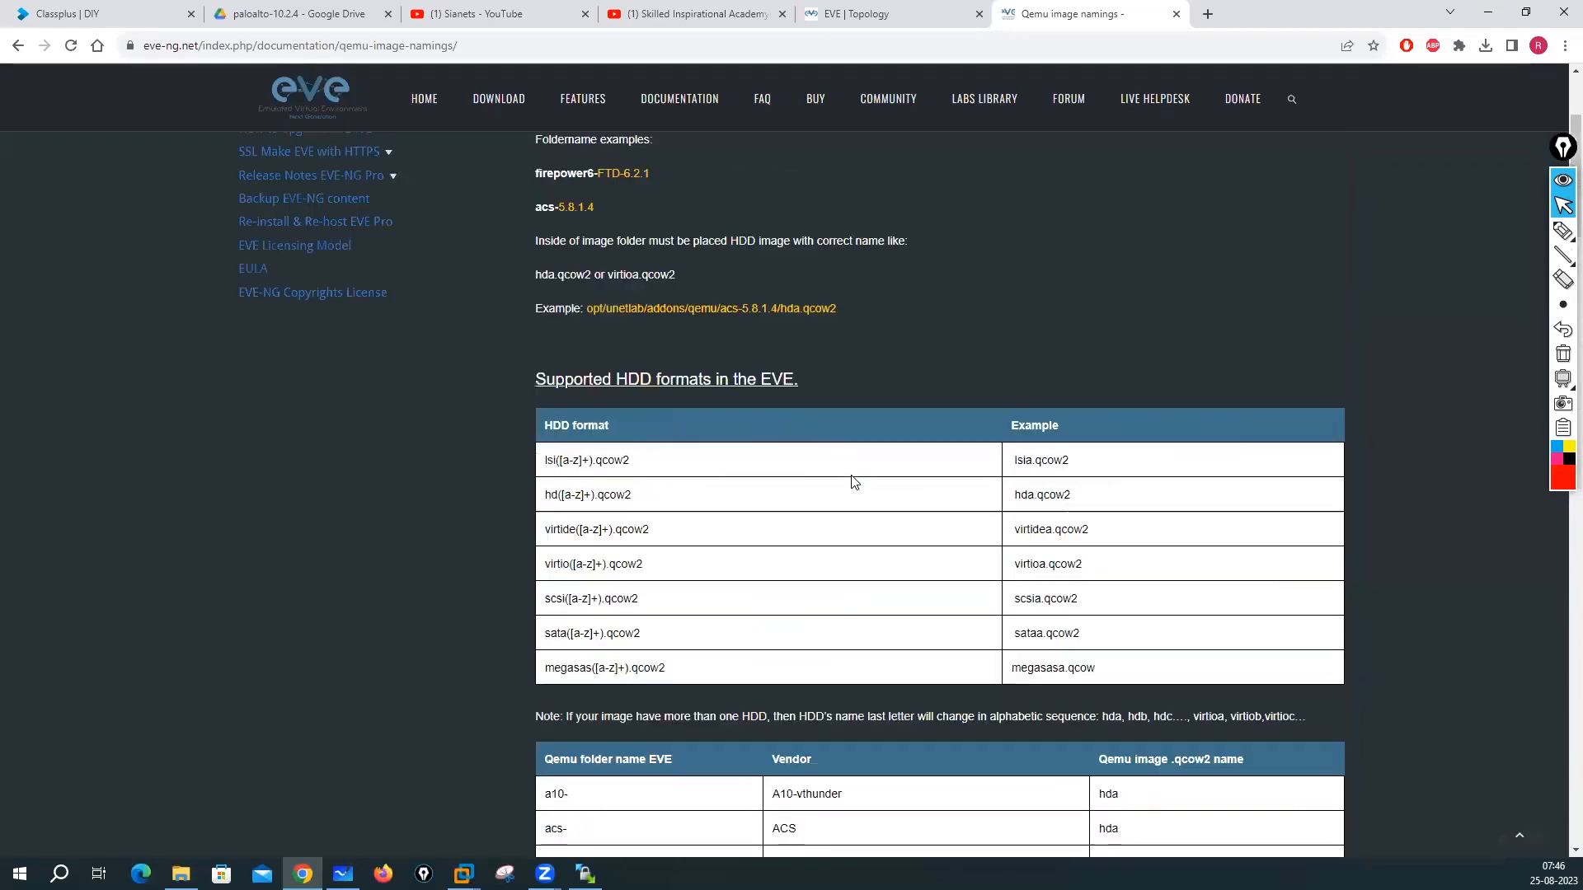
scroll(851, 478, "down", 10)
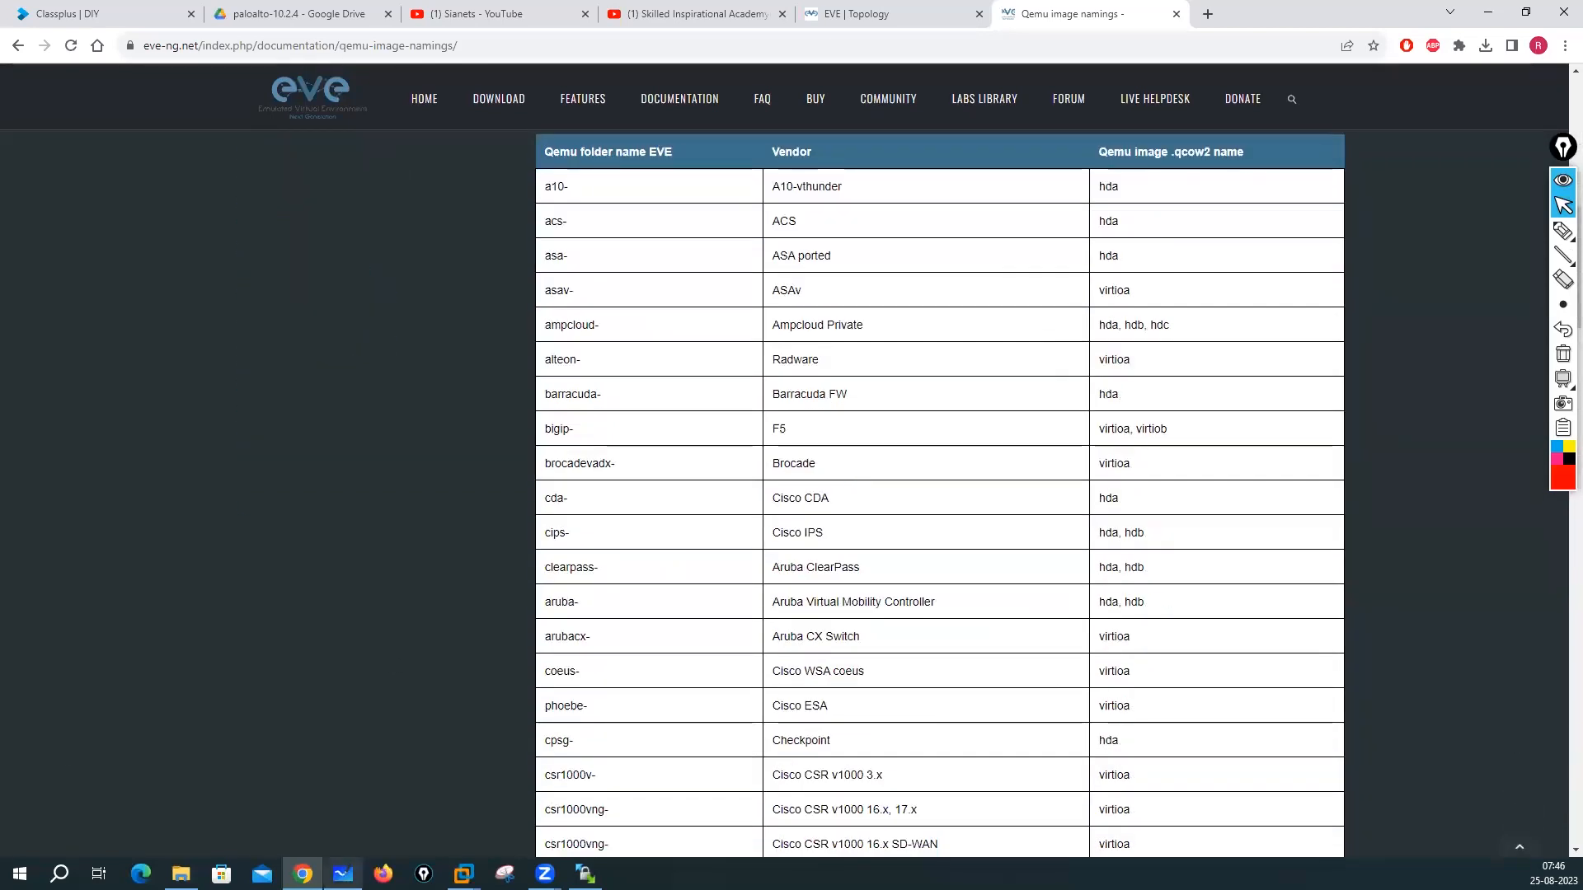
Step: Over File Explorer's paloalto-10.0.0 folder, write the nested structure paloalto-10.0.0, paloalto-10.0.0, virtioa.qcow2 in red, and circle and label it as wrong
mouse_move(343, 874)
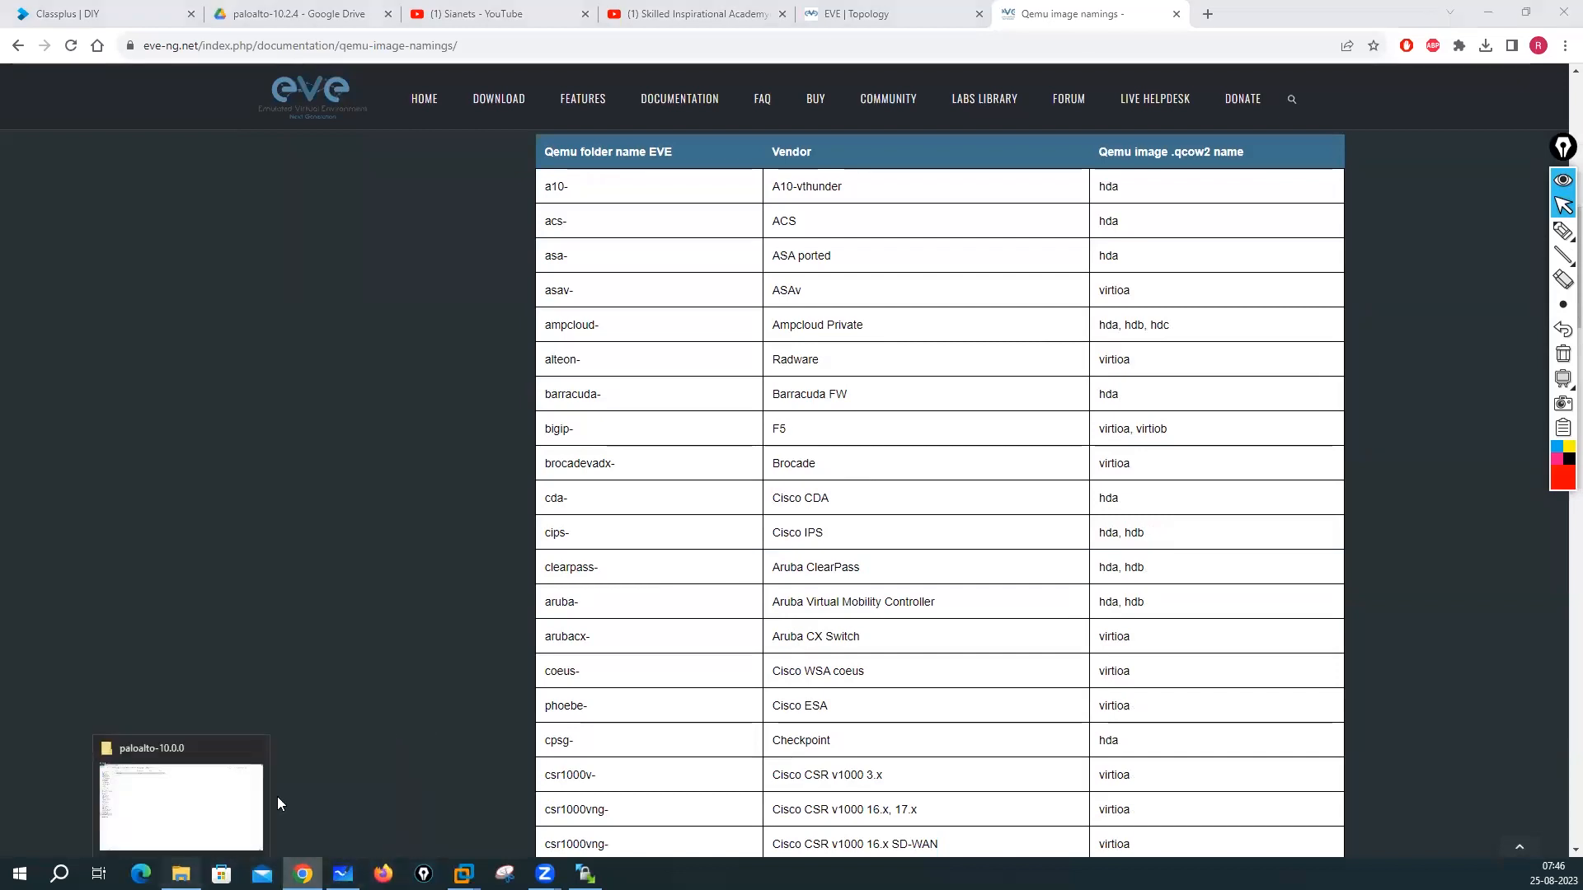
left_click(267, 804)
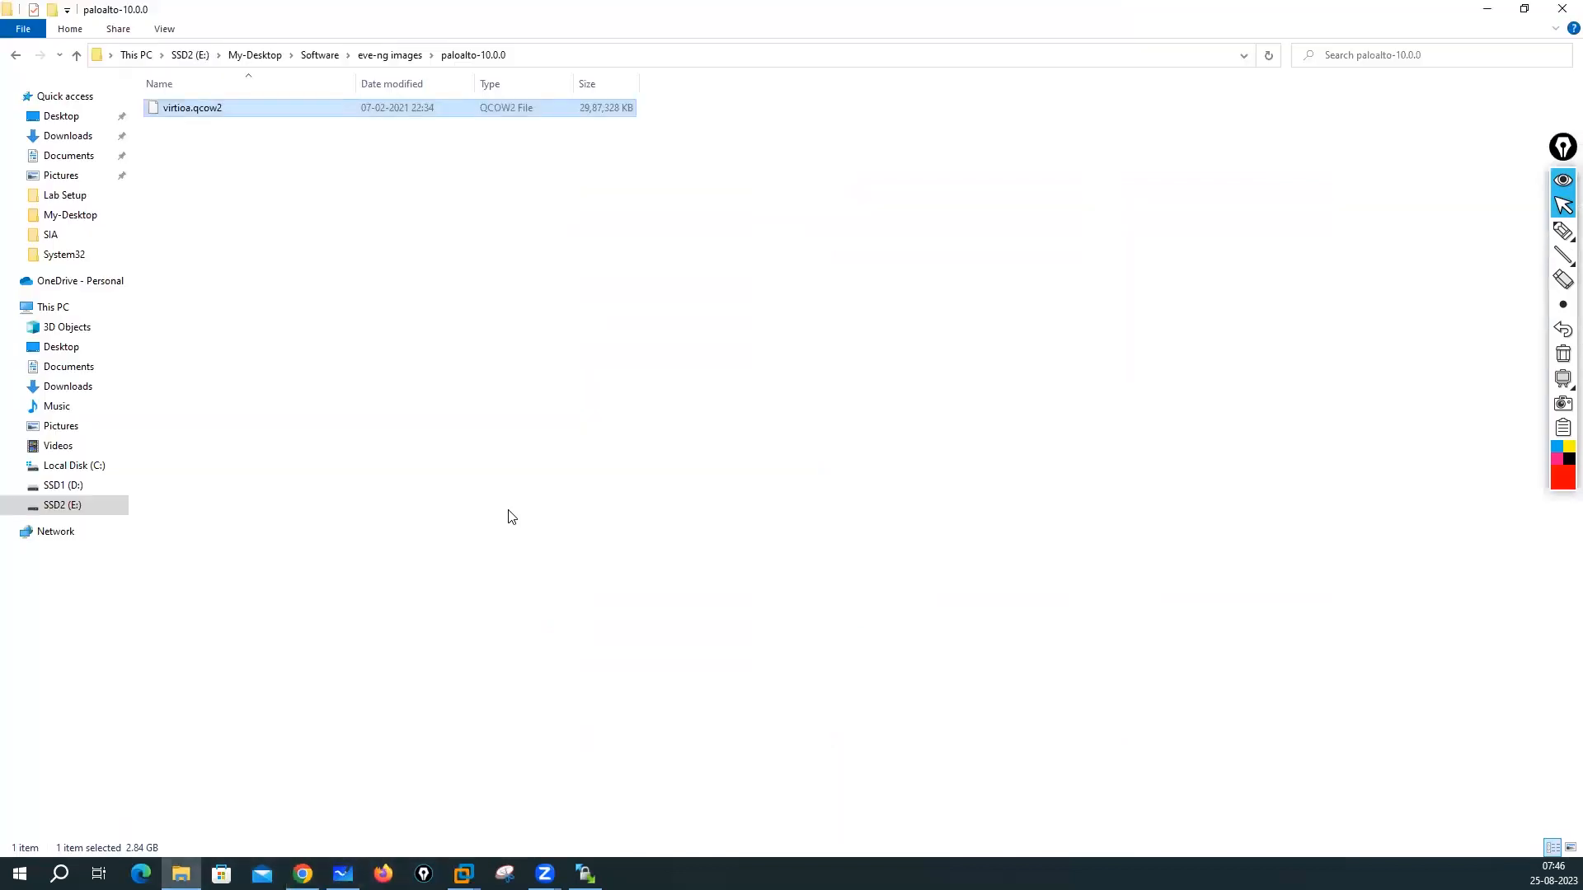
left_click(1563, 232)
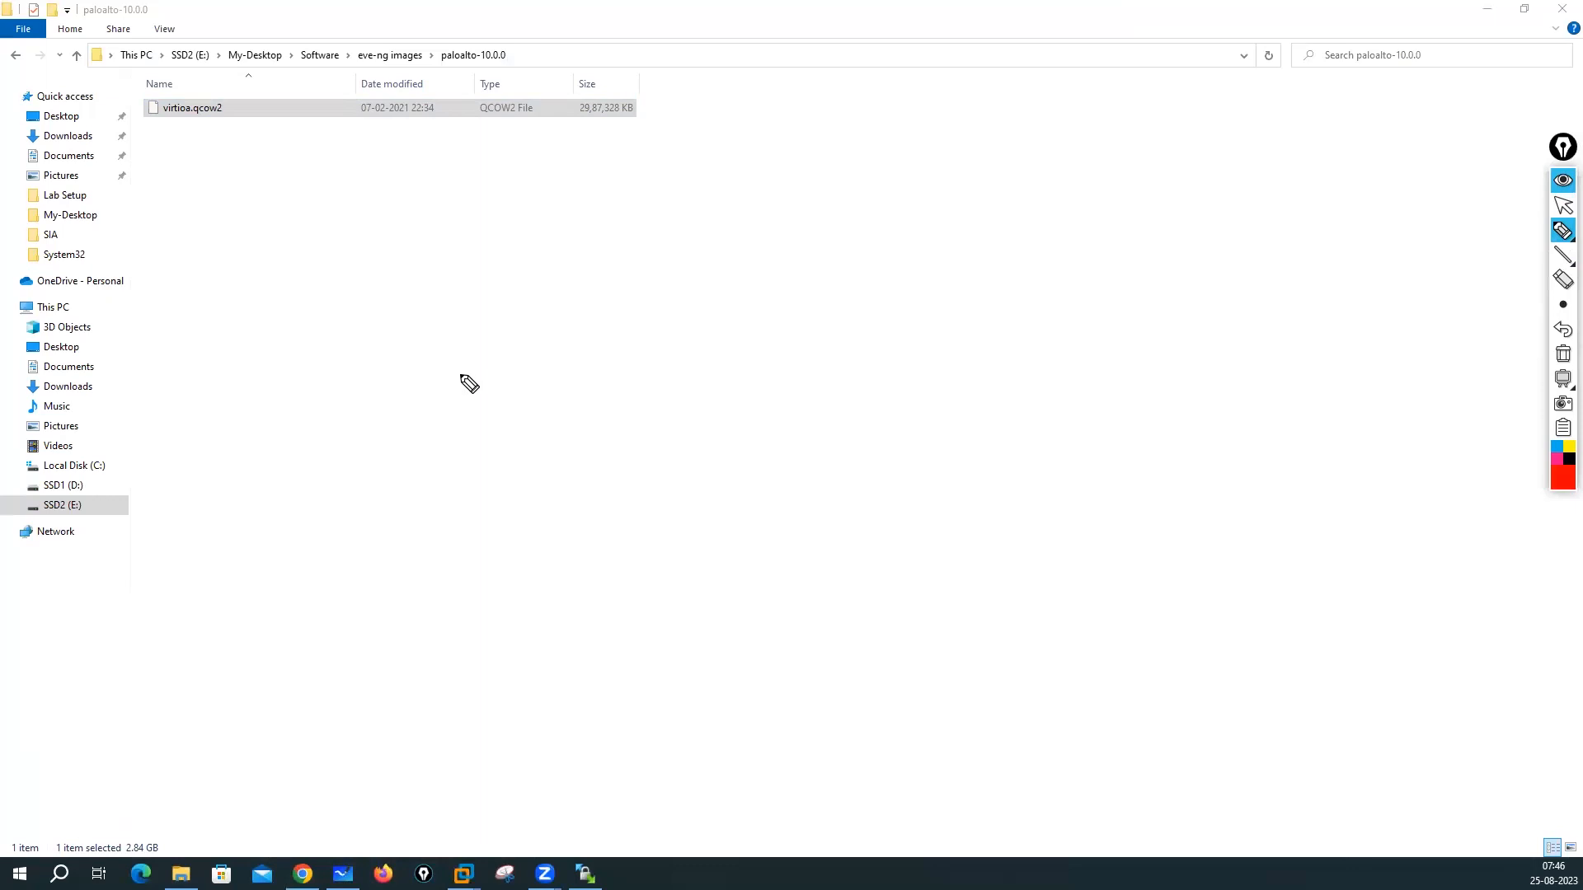
left_click_drag(459, 377, 637, 362)
mouse_move(534, 398)
left_mouse_down()
mouse_move(605, 421)
mouse_move(745, 397)
left_mouse_up()
mouse_move(648, 419)
left_mouse_down()
mouse_move(650, 433)
mouse_move(703, 434)
mouse_move(715, 419)
mouse_move(790, 420)
mouse_move(793, 437)
mouse_move(849, 413)
left_mouse_up()
left_click_drag(787, 429, 796, 437)
mouse_move(585, 327)
left_mouse_down()
mouse_move(897, 396)
mouse_move(627, 344)
mouse_move(829, 312)
left_mouse_up()
left_click_drag(848, 378, 697, 283)
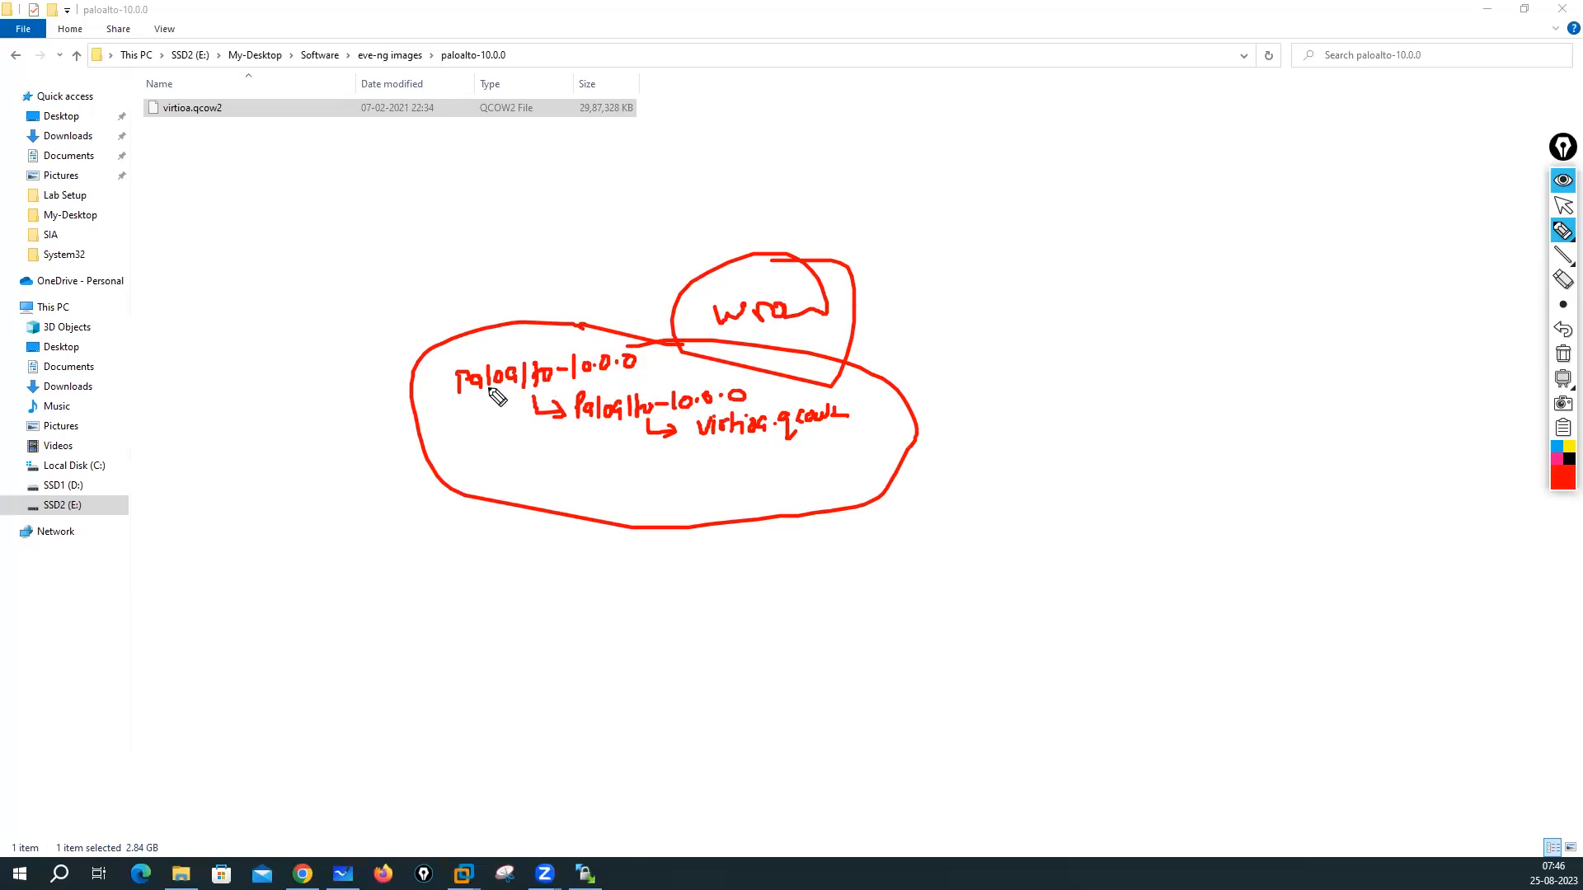
Step: Circle the outer paloalto-10.0.0 folder and virtioa.qcow2 in the red sketch, link them with an arrow, and clear the drawing
mouse_move(601, 337)
left_mouse_down()
mouse_move(485, 354)
mouse_move(579, 410)
mouse_move(577, 335)
left_mouse_up()
left_click_drag(499, 394, 513, 424)
left_click_drag(697, 425, 792, 404)
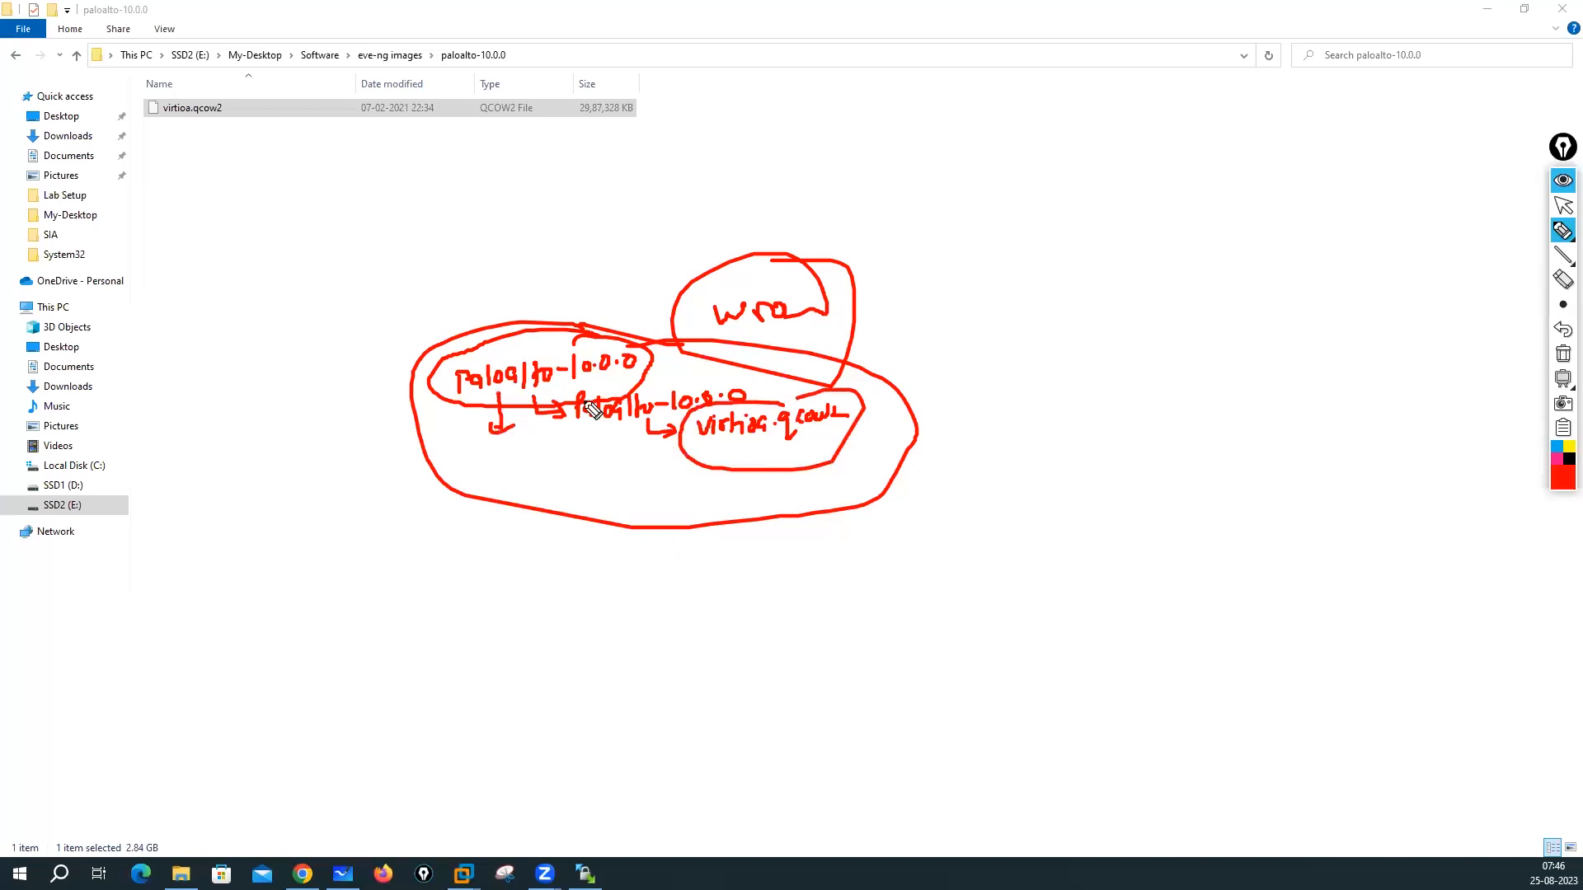
left_click(1562, 354)
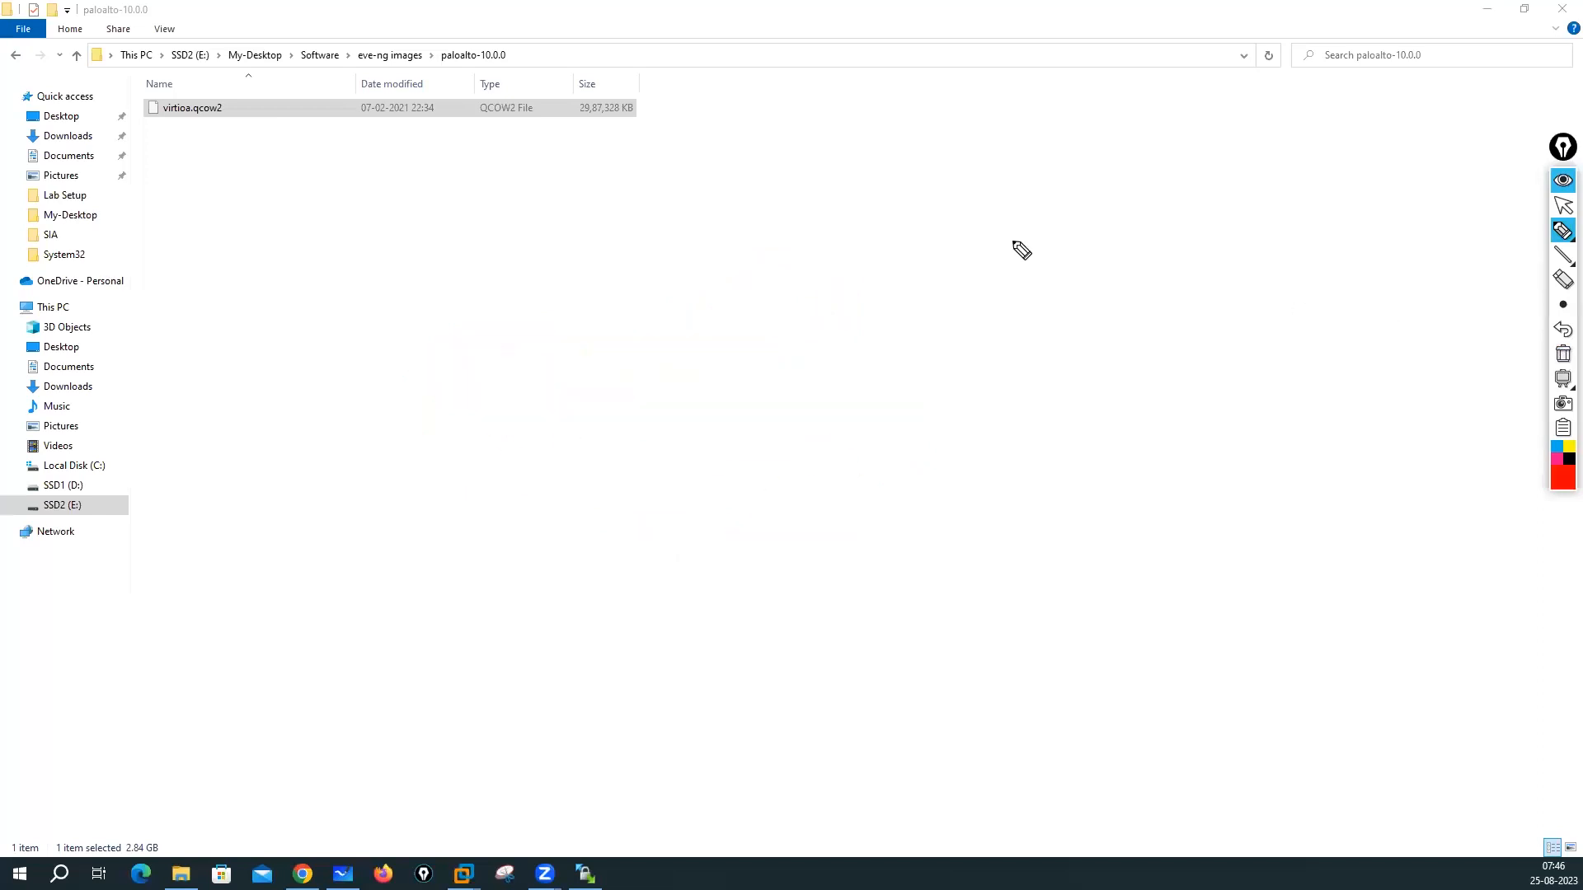
Step: Circle the paloalto-10.0.0 folder name and the virtioa.qcow2 file in red, undo both circles, and return to the normal pointer
mouse_move(477, 41)
left_mouse_down()
mouse_move(429, 58)
mouse_move(493, 72)
mouse_move(462, 38)
left_mouse_up()
mouse_move(210, 89)
left_mouse_down()
mouse_move(186, 142)
mouse_move(176, 102)
left_mouse_up()
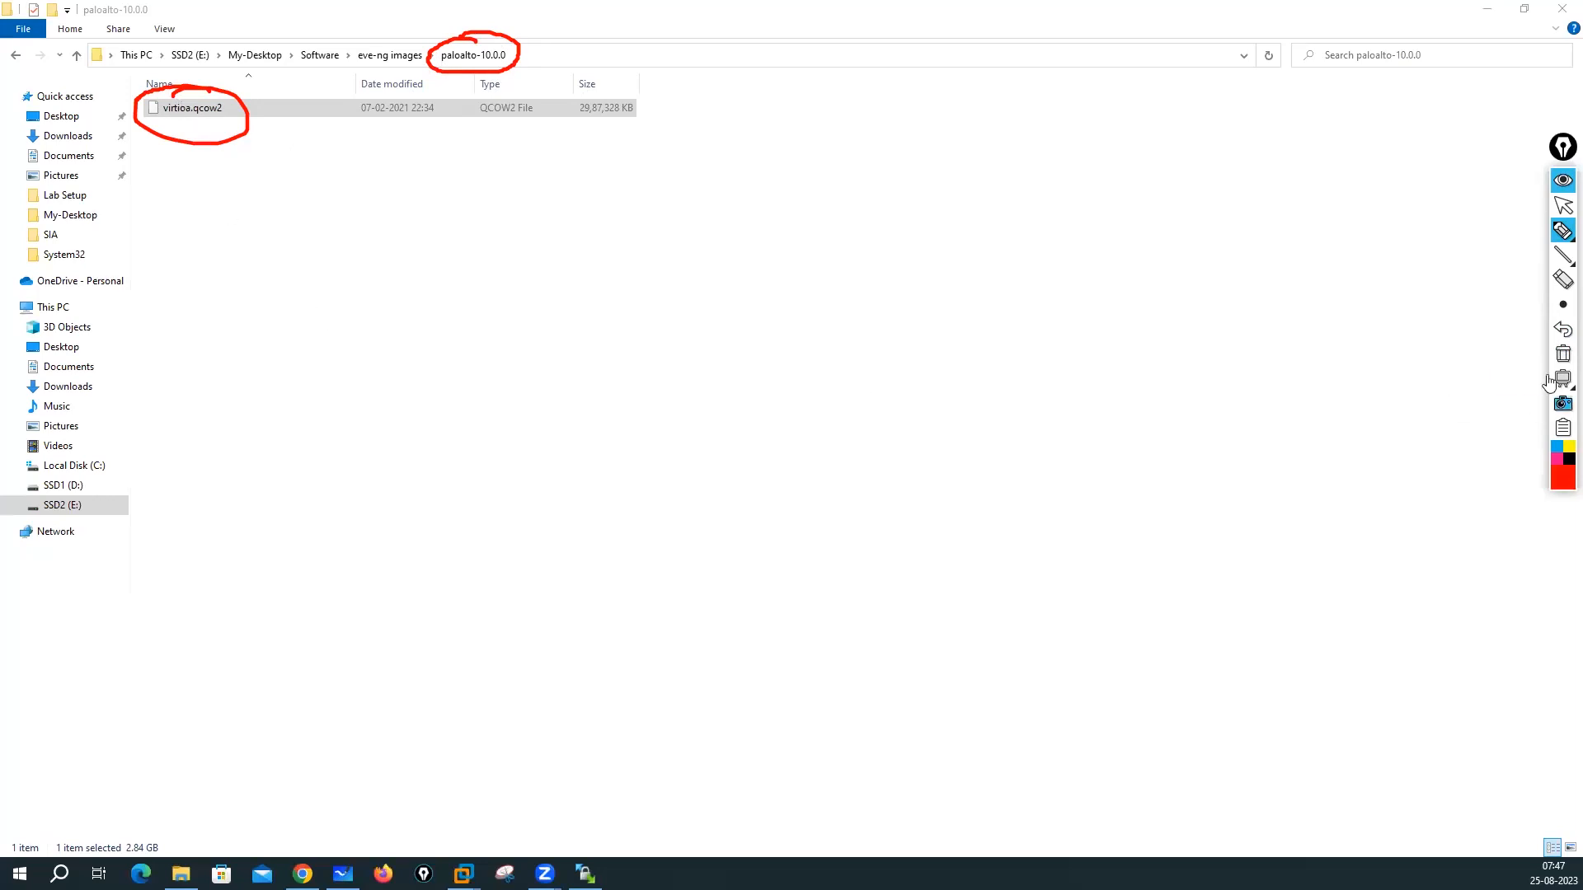
left_click(1563, 329)
left_click(1563, 329)
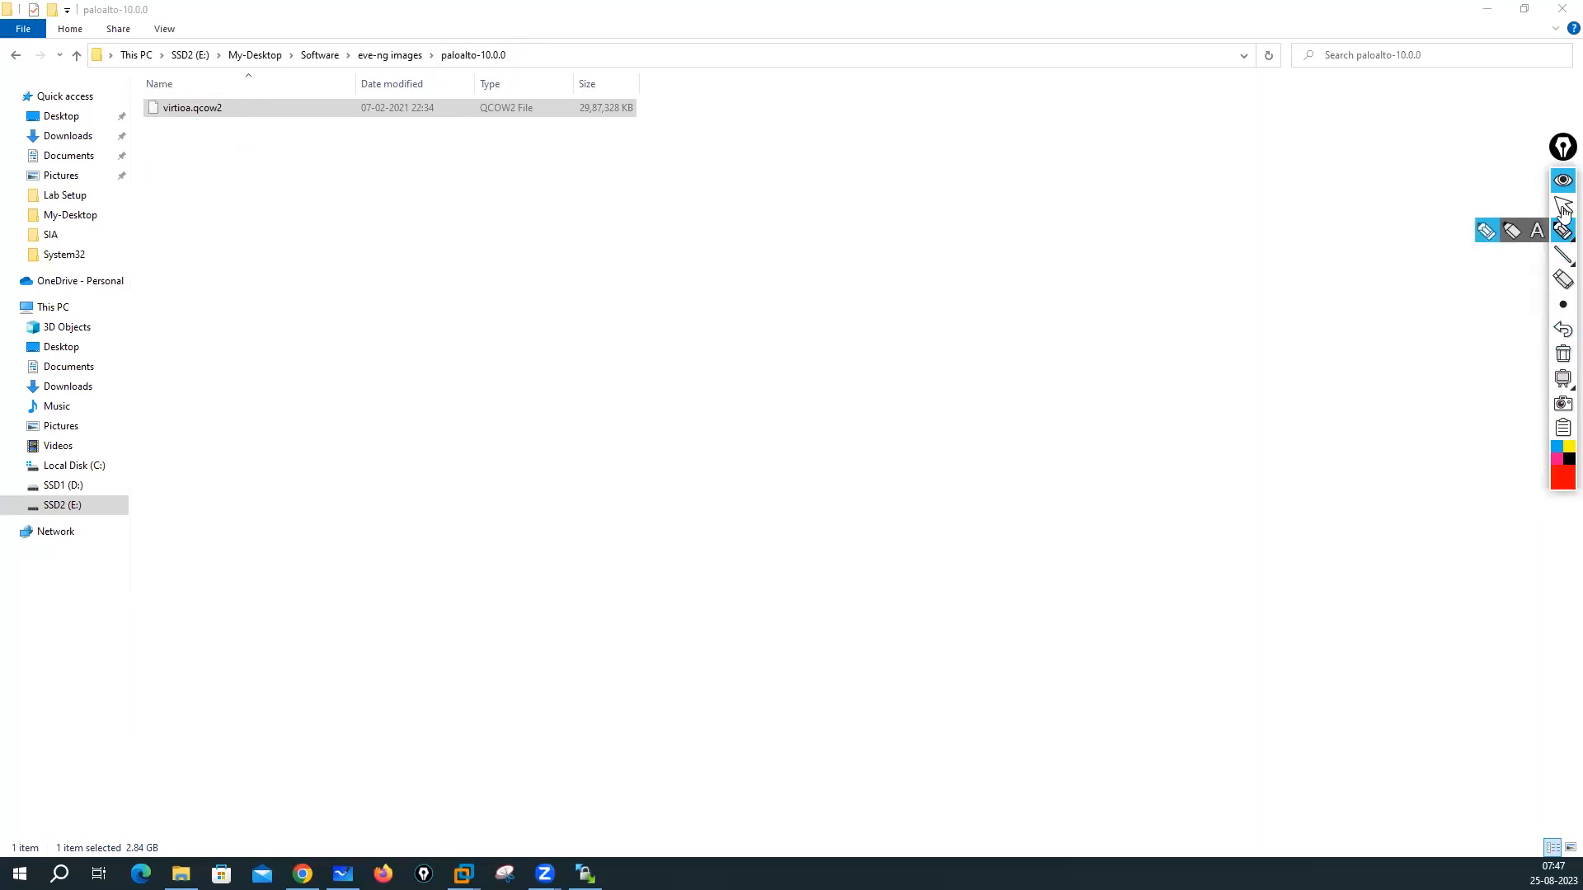
left_click(1562, 206)
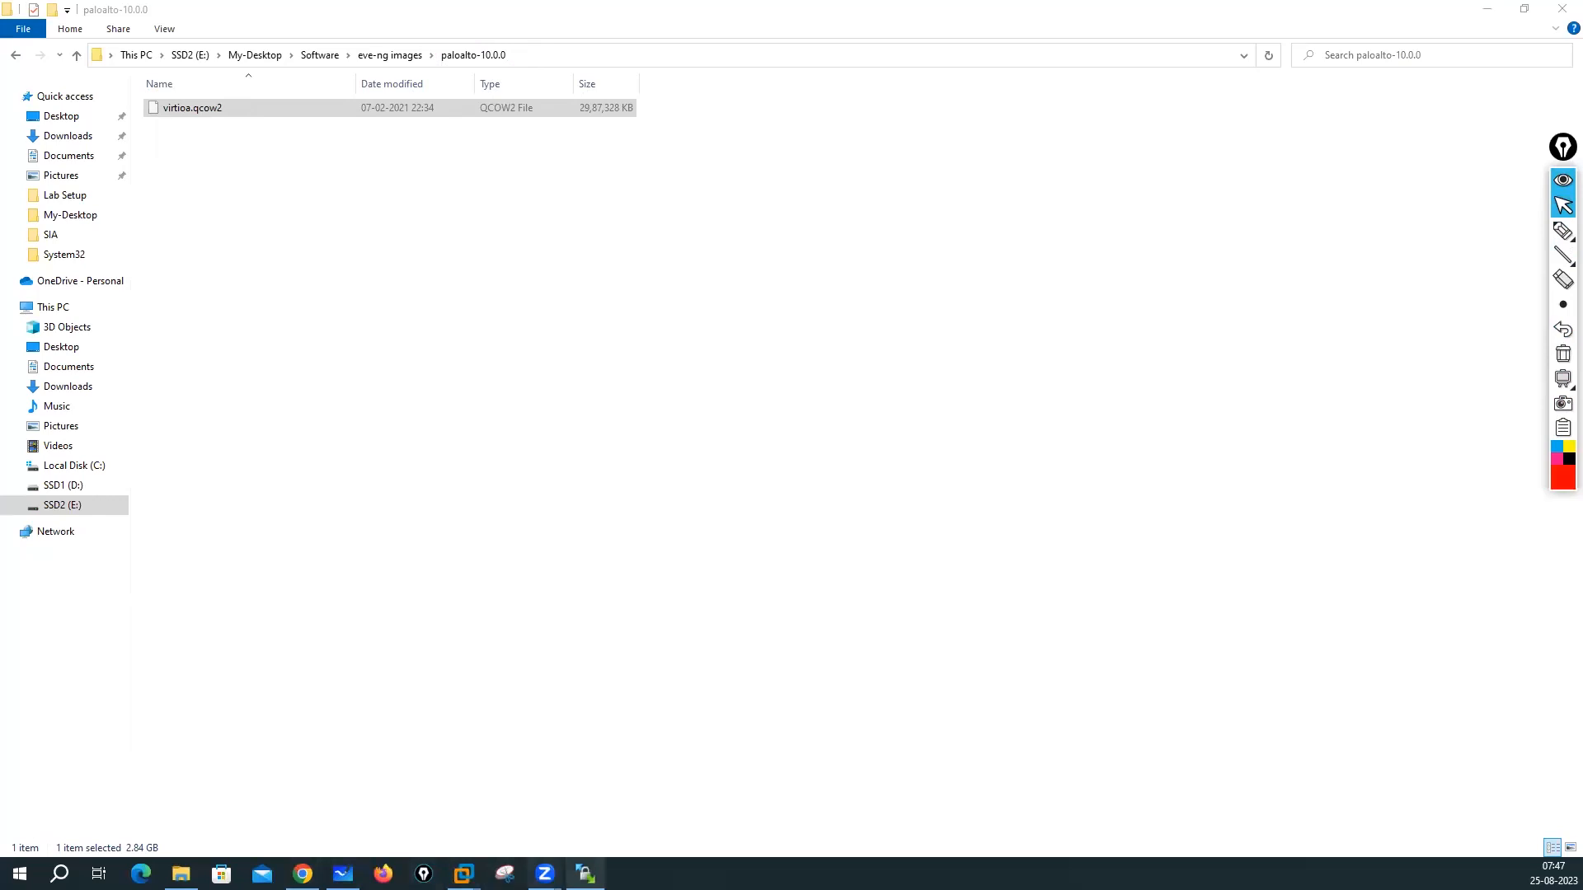
Step: Check the uploaded folders in /opt/unetlab/addons/qemu in WinSCP, and return to the EVE topology page in Chrome
left_click(585, 874)
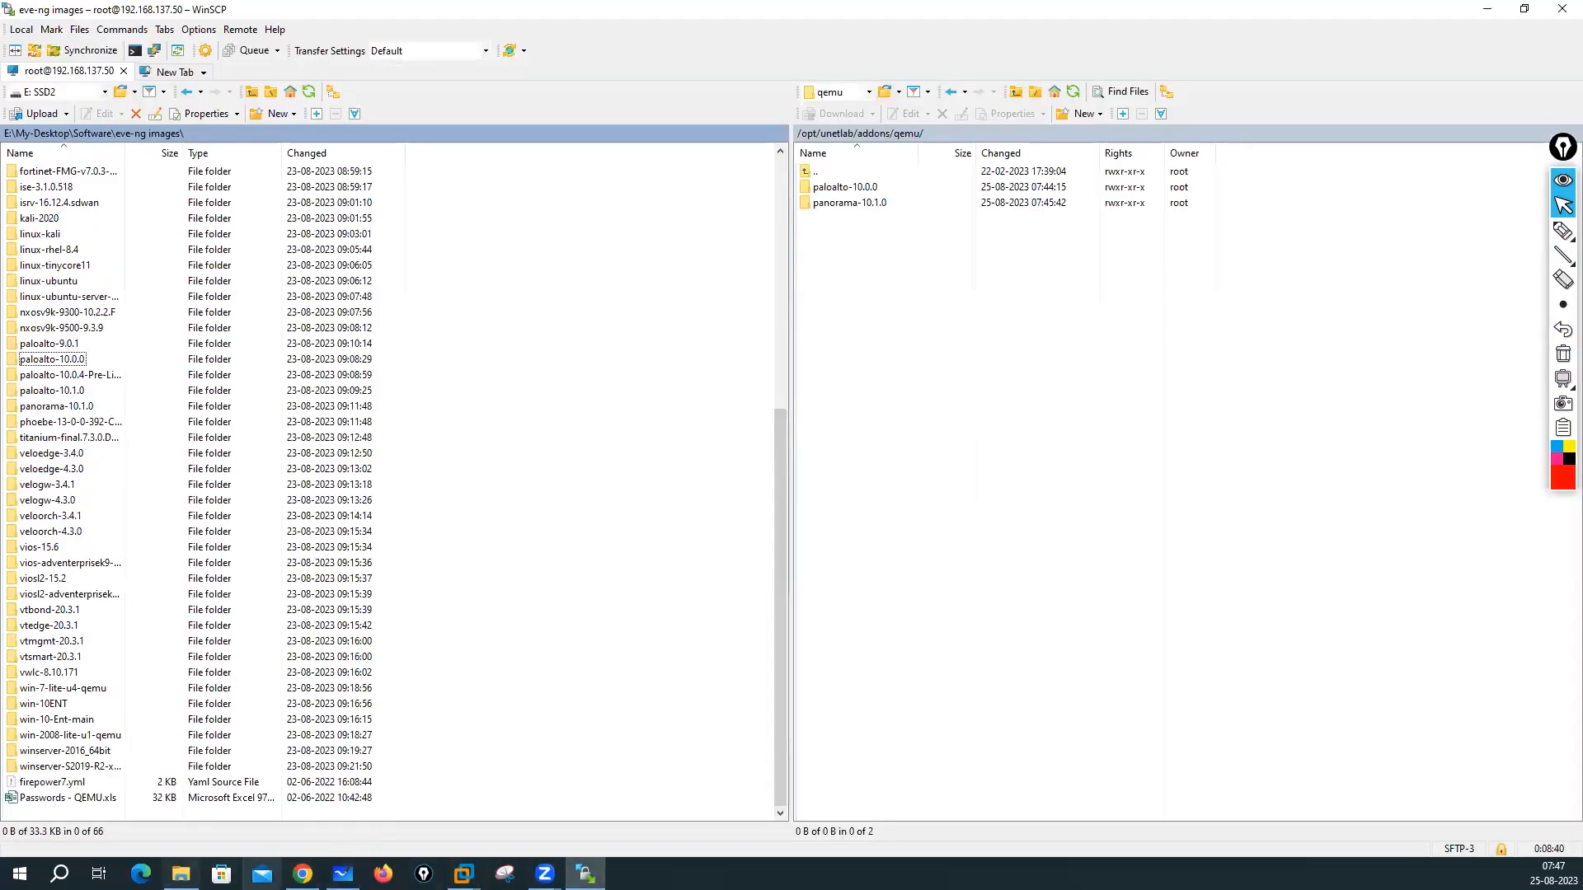
mouse_move(302, 874)
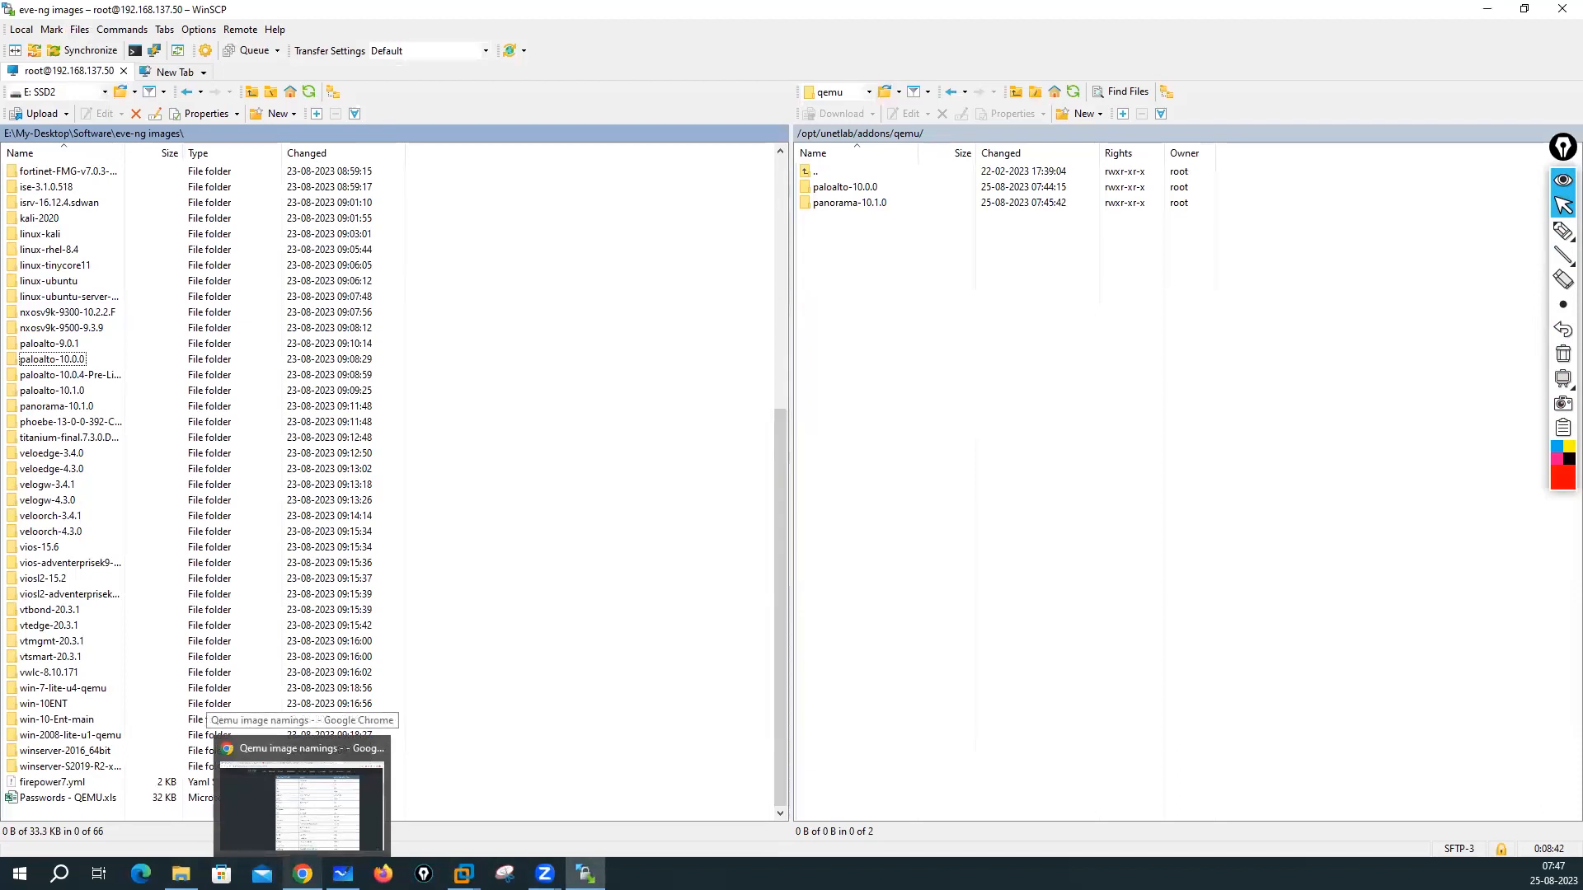
left_click(302, 804)
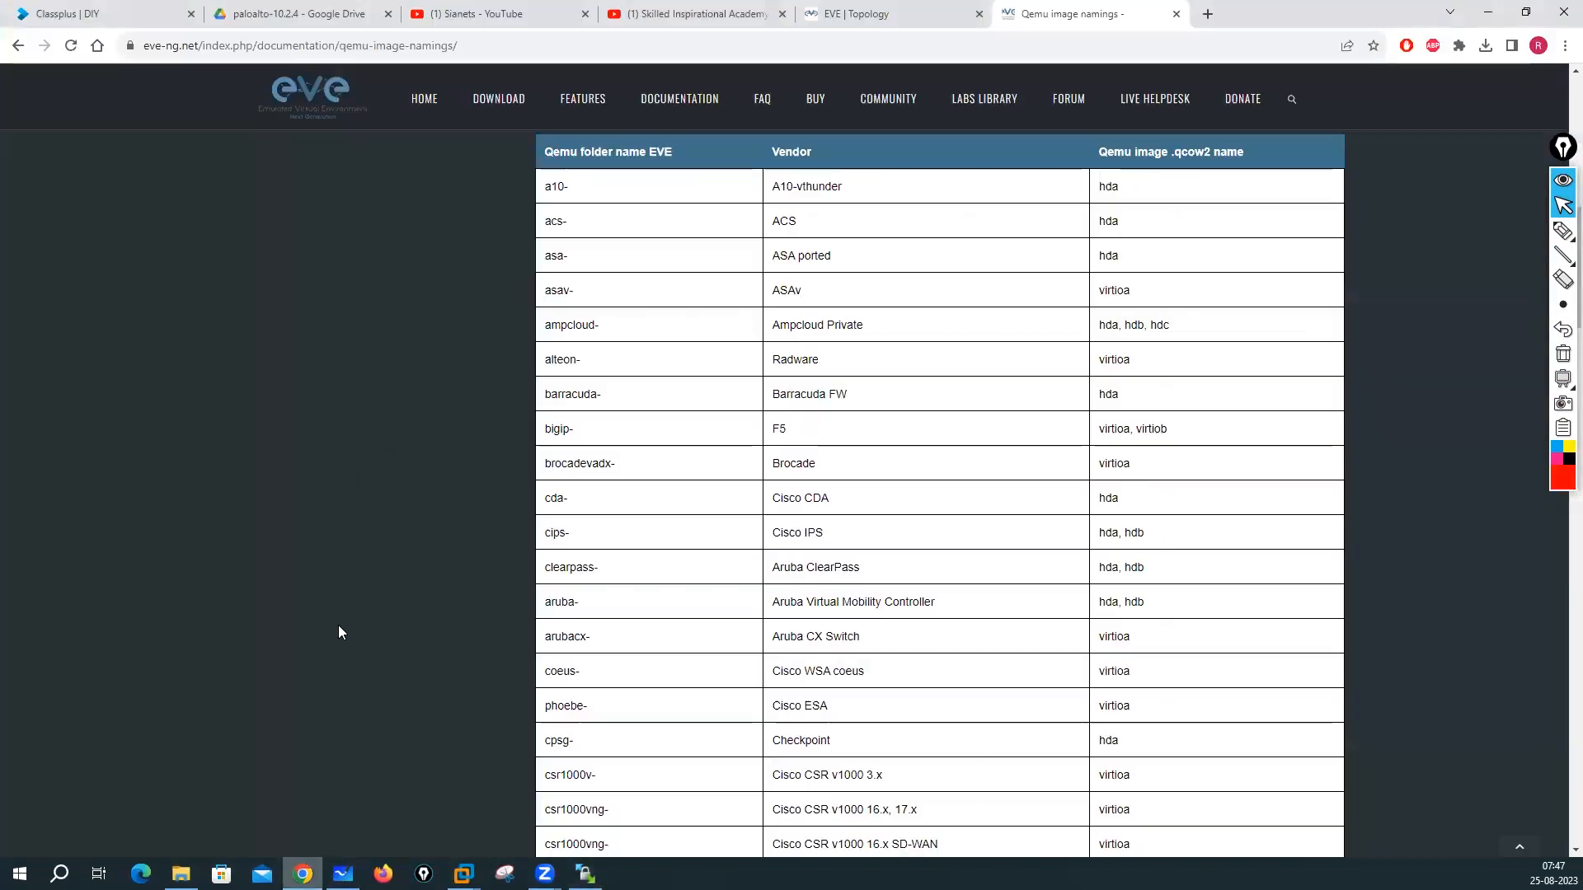
left_click(899, 14)
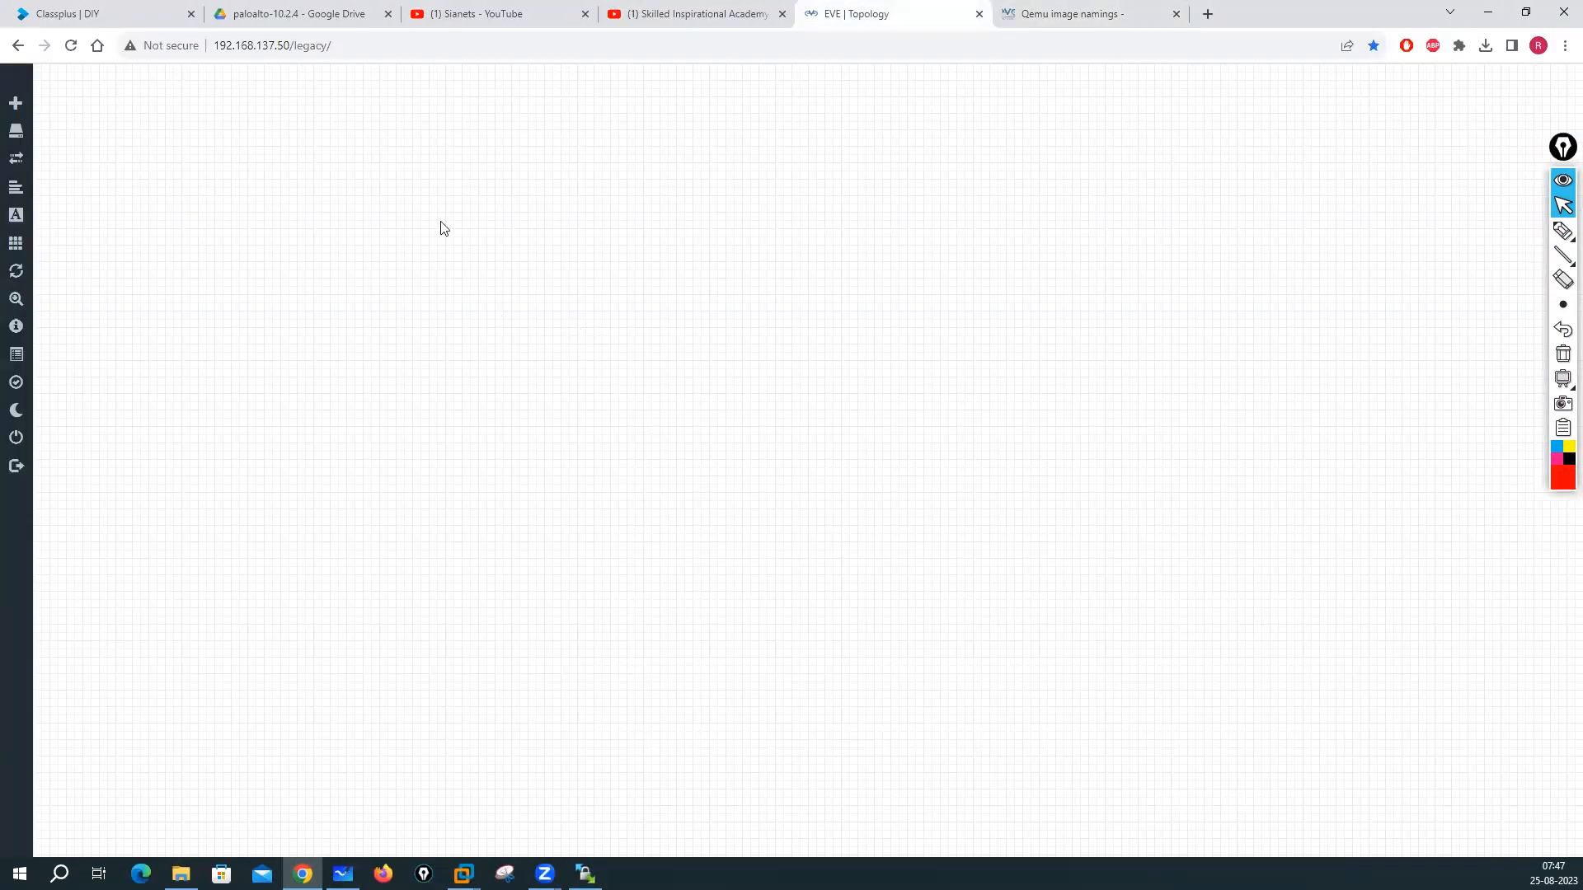
Step: Start adding a new node on the empty topology, search the templates for palo, and choose Palo Alto
right_click(439, 209)
left_click(478, 237)
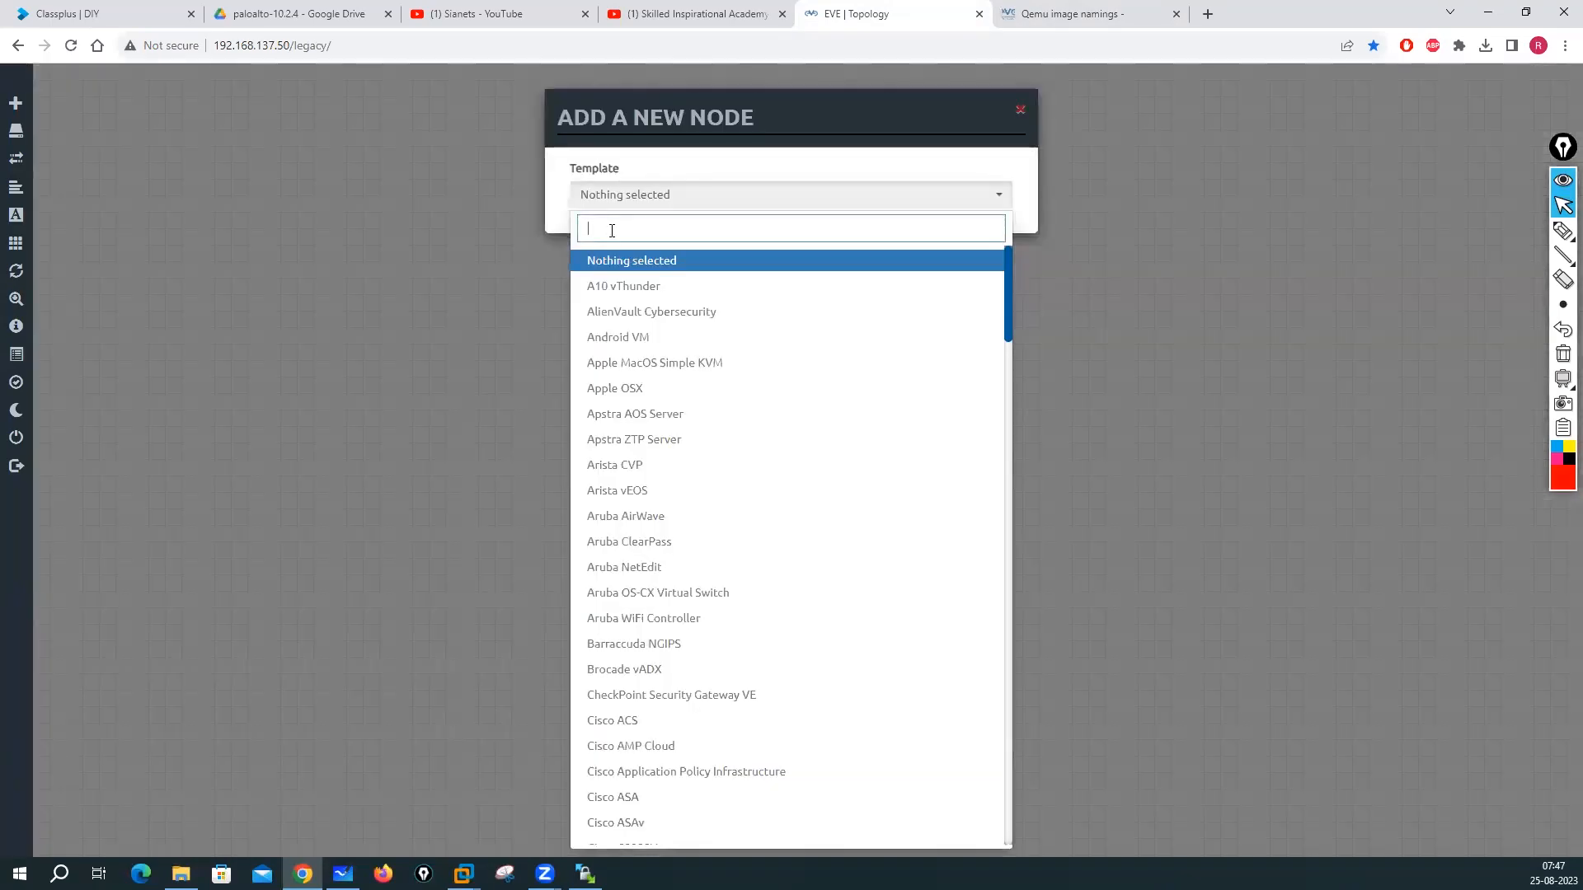
type("palo")
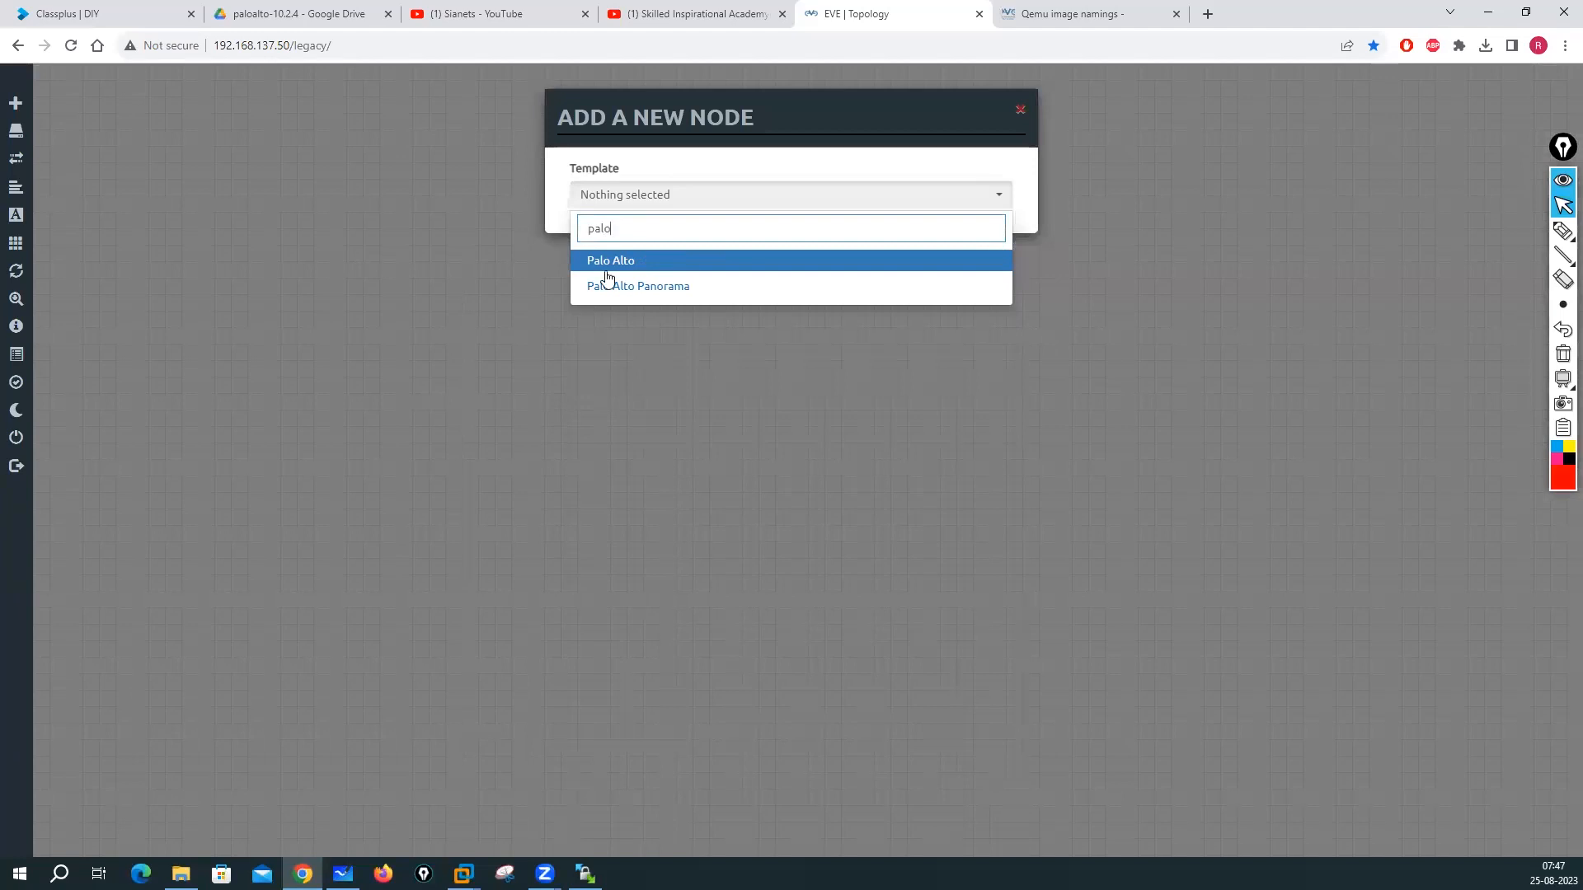
left_click(606, 262)
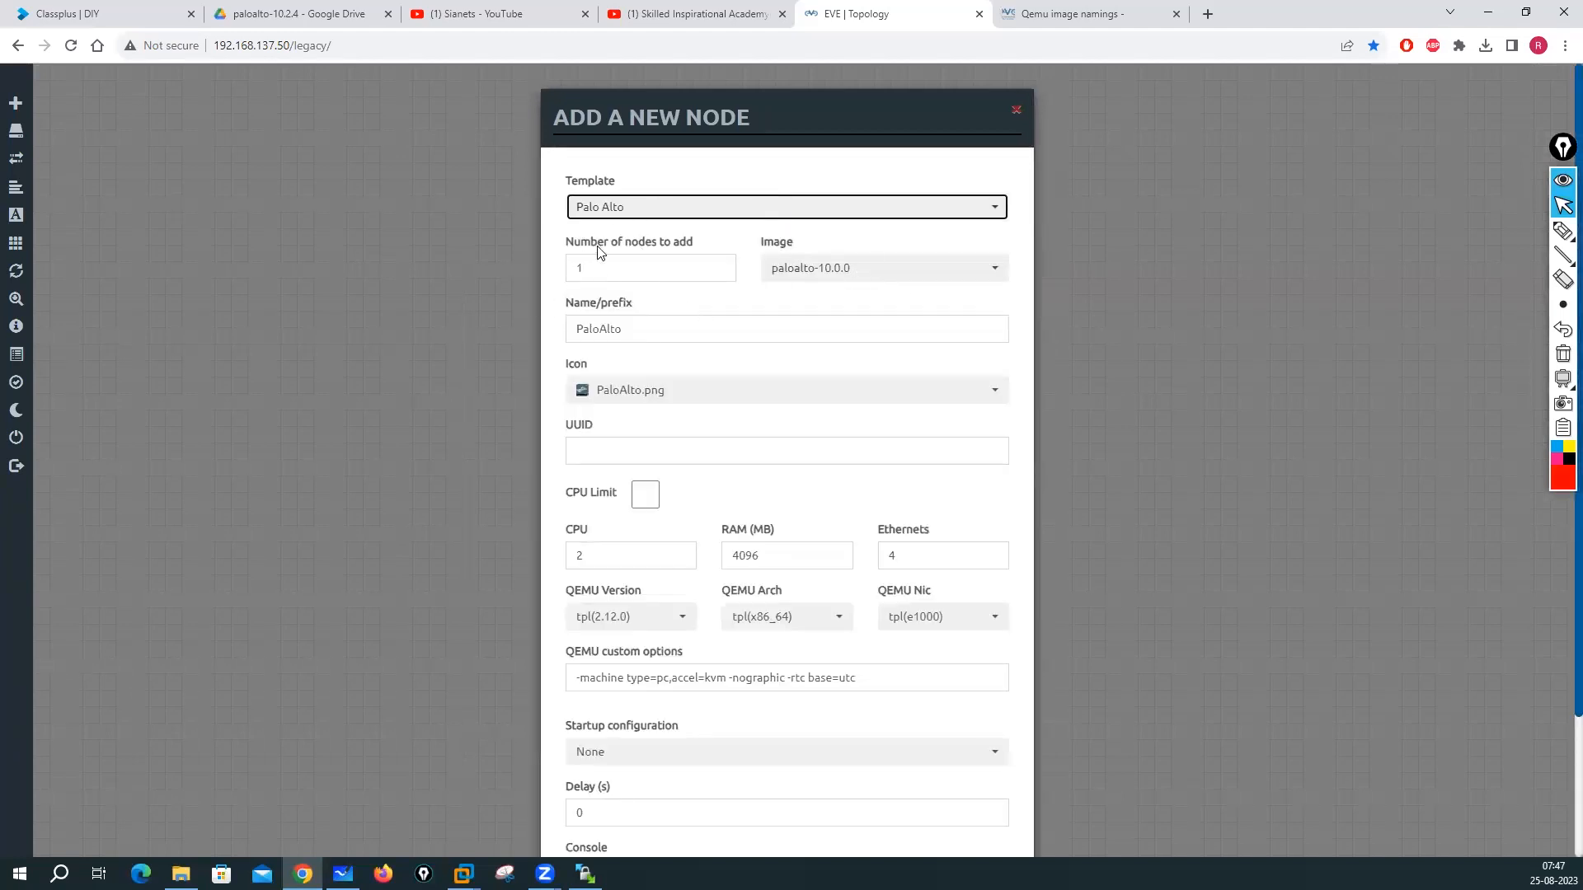
Step: Set the new Palo Alto entry to 2 nodes with the paloalto-10.0.0 image and the name prefix PaloAlto-Fw01
left_click(635, 272)
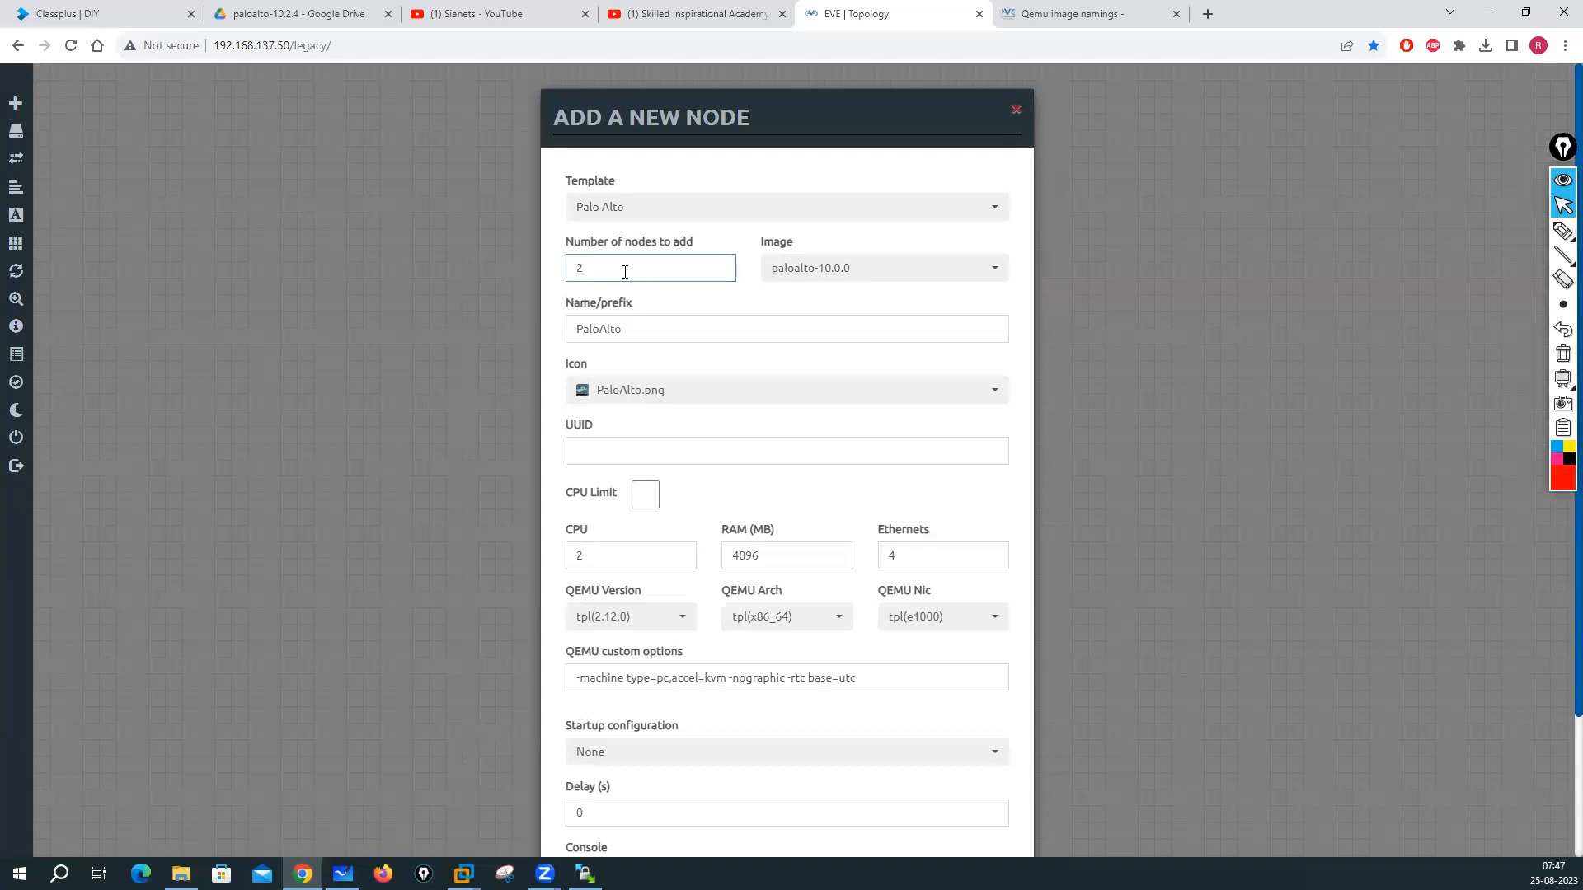
left_click(983, 240)
left_click(995, 276)
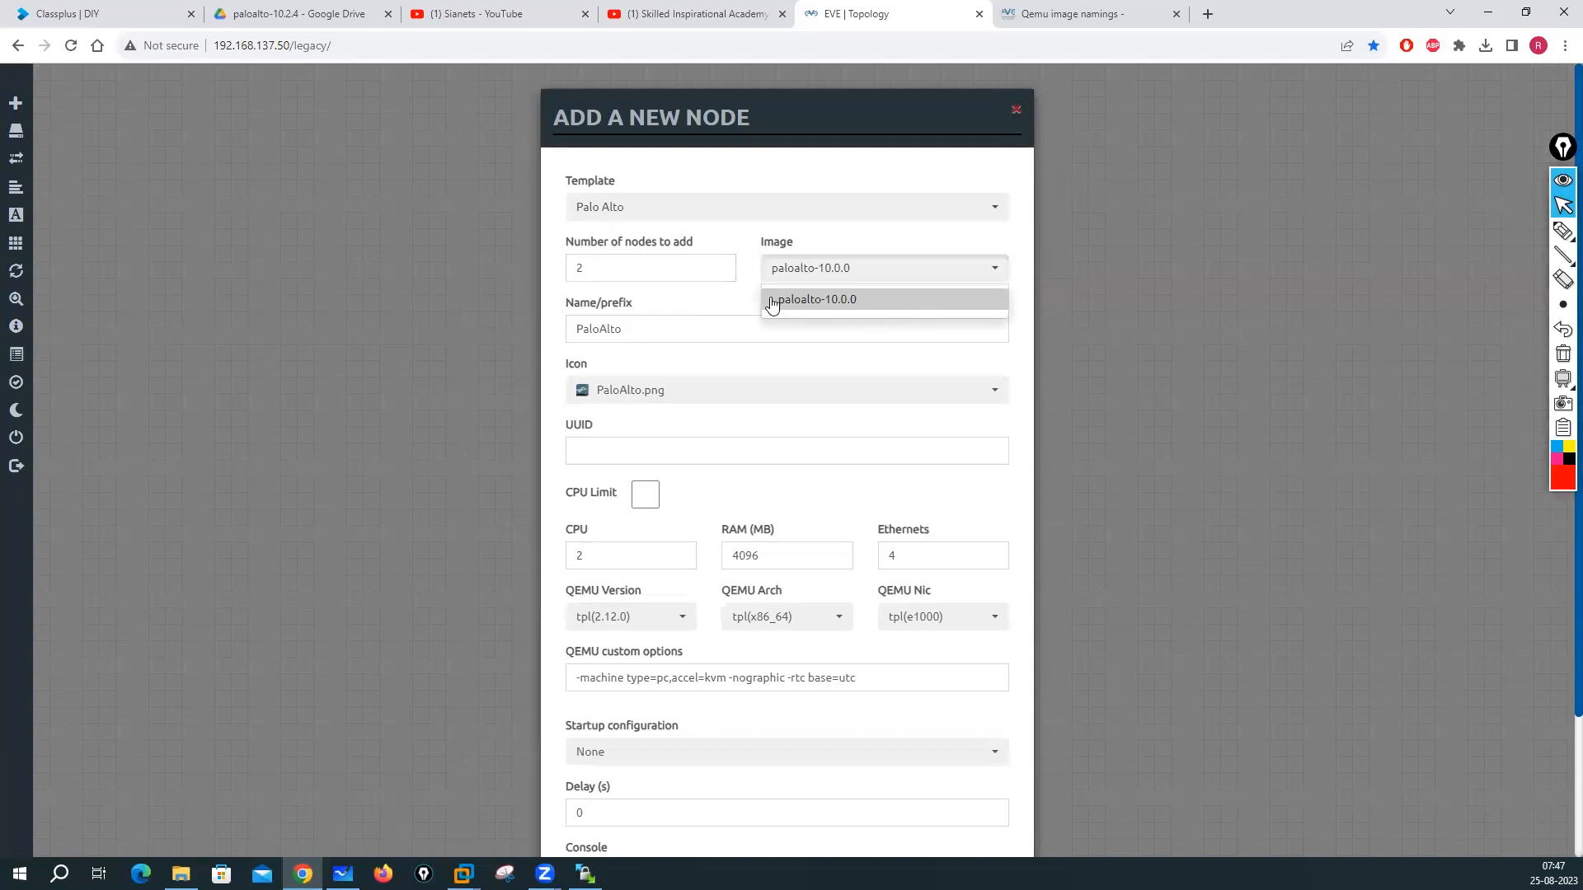
left_click(728, 300)
left_click(646, 328)
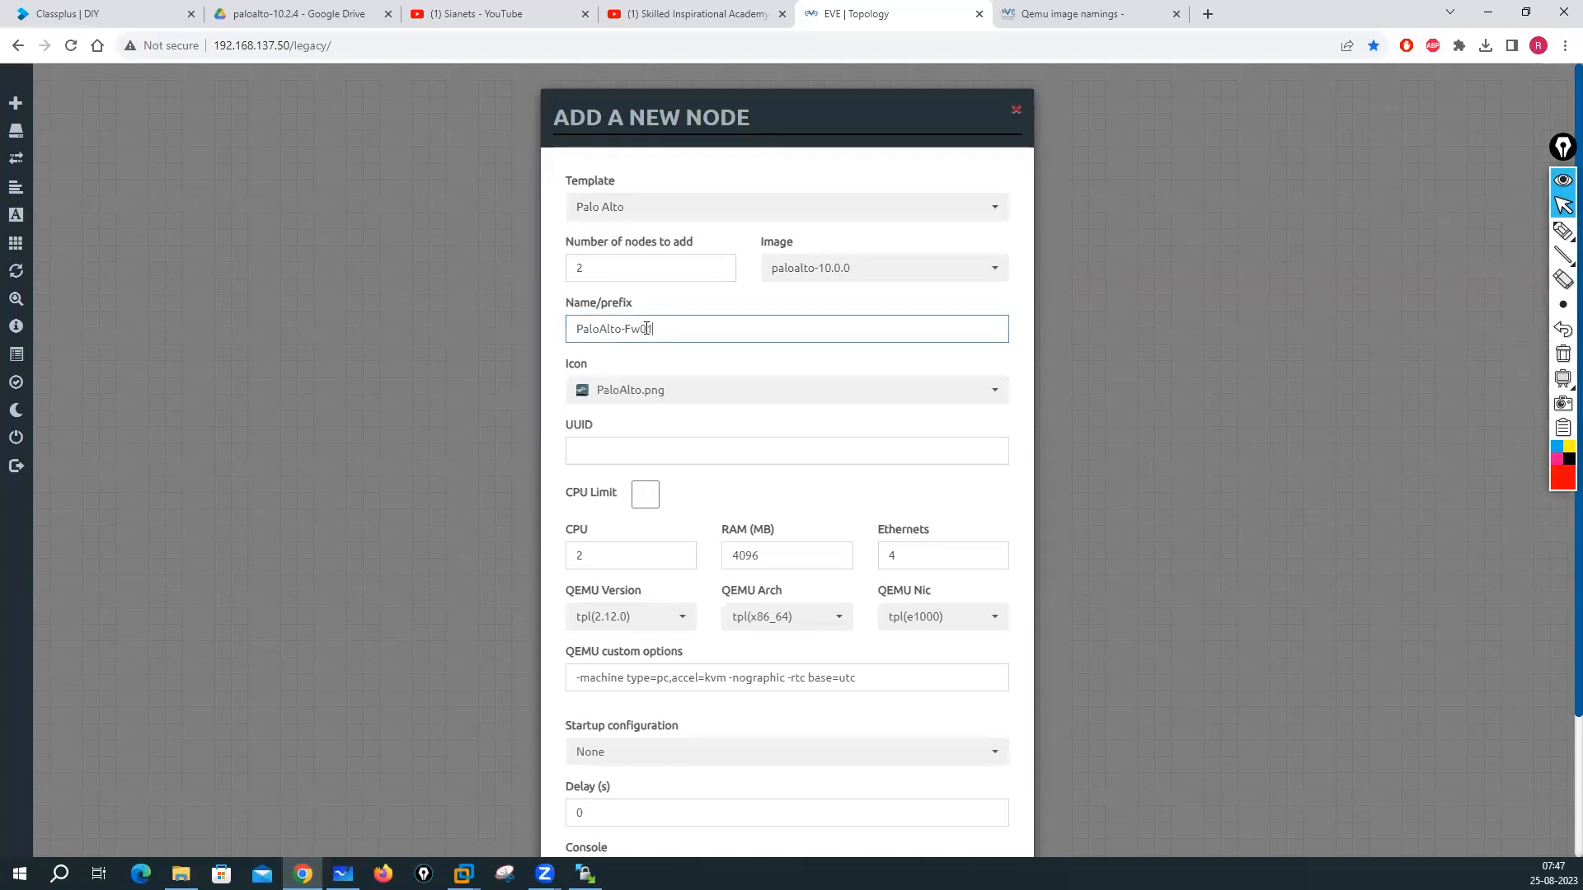
left_click(603, 268)
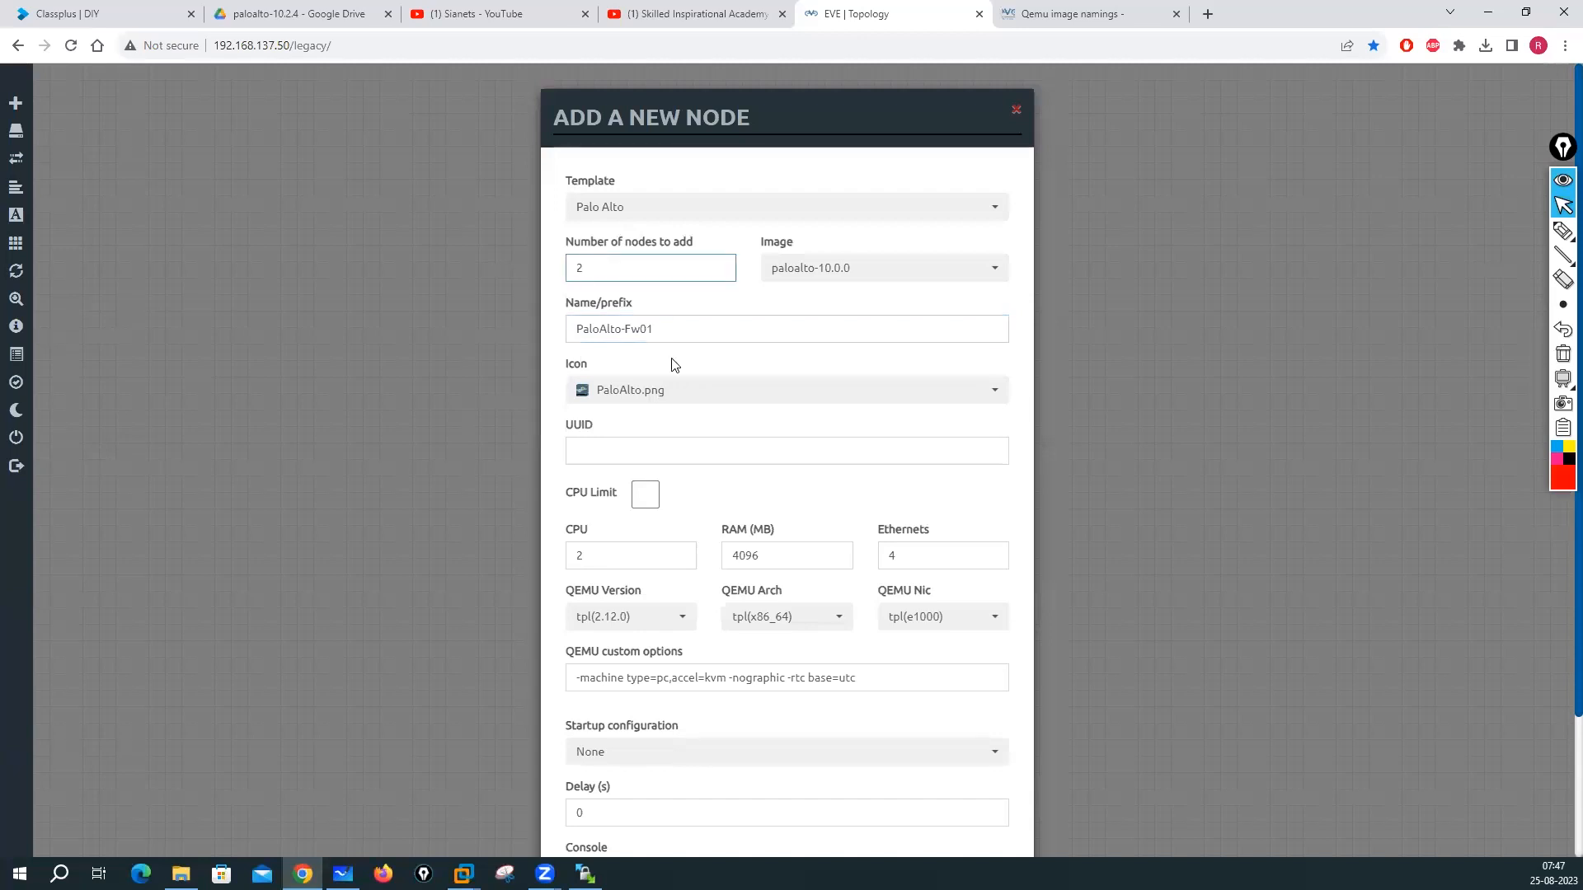
Step: Change the icon of the new firewall nodes to Firewall3.png
scroll(674, 364, "down", 3)
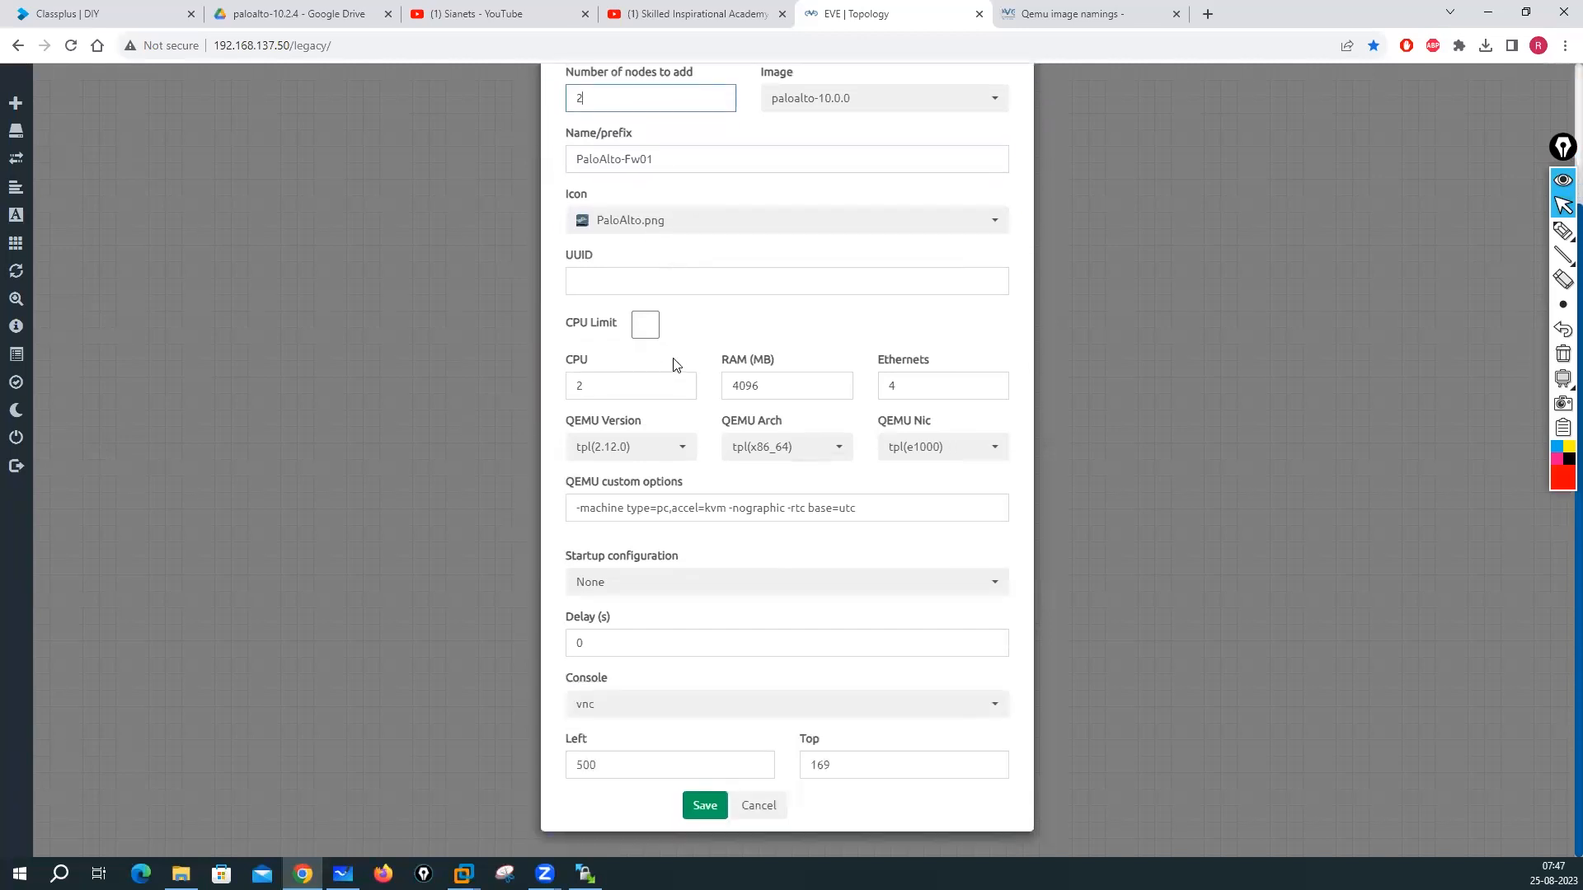
left_click(995, 222)
mouse_move(1004, 294)
left_mouse_down()
mouse_move(1007, 342)
mouse_move(1015, 281)
left_mouse_up()
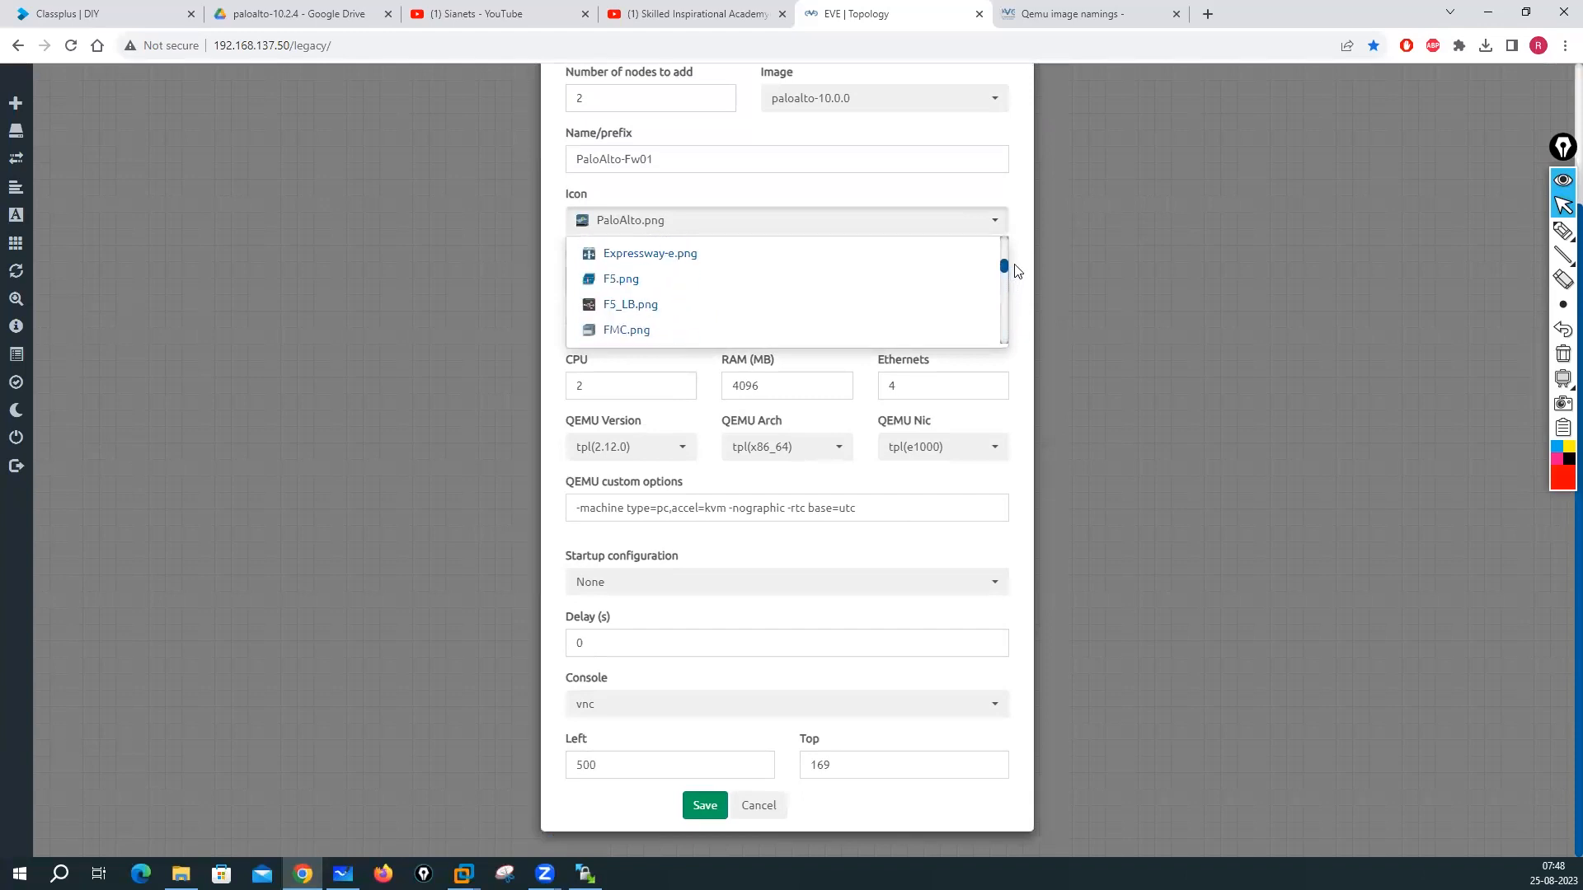
left_click_drag(1016, 271, 1020, 274)
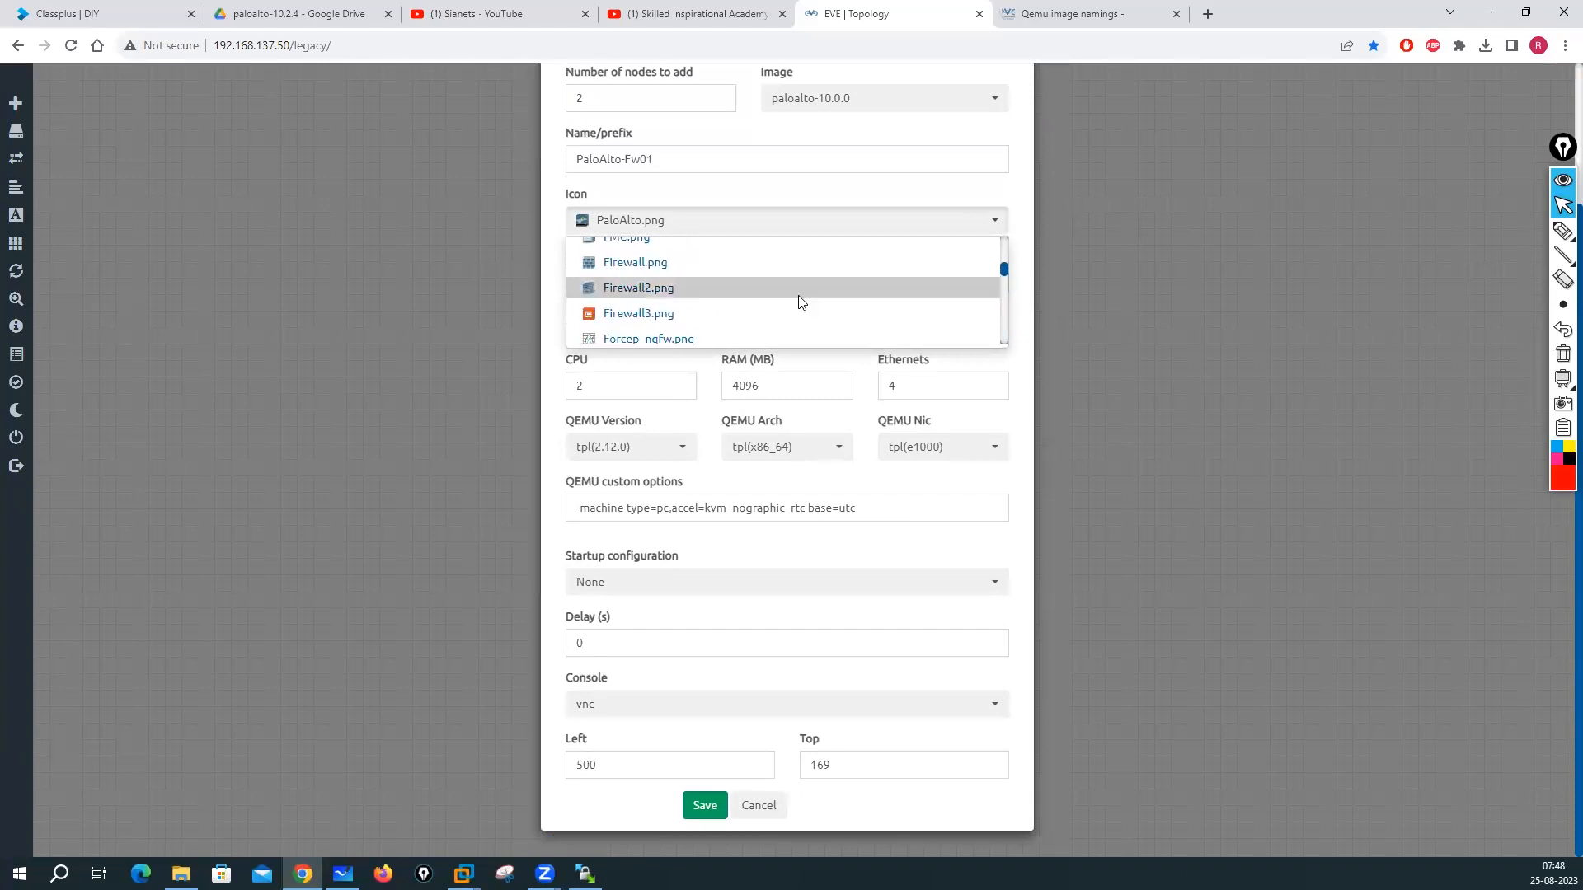
left_click(620, 317)
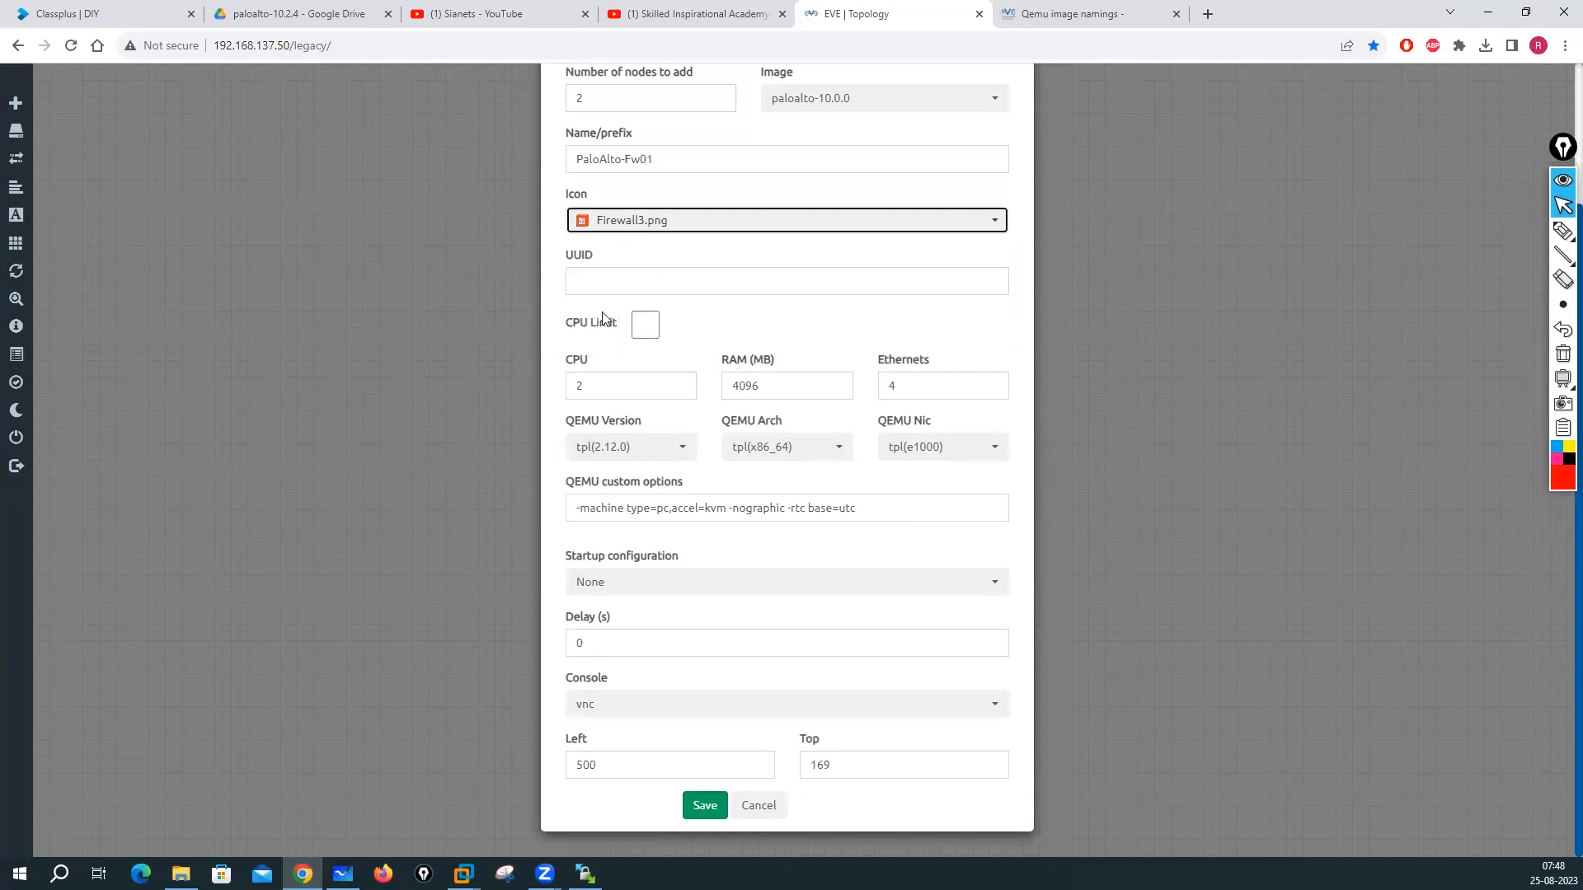
Step: Set the firewall nodes' RAM to 8192 MB and their Ethernets to 8, keeping 2 CPUs
left_click(597, 387)
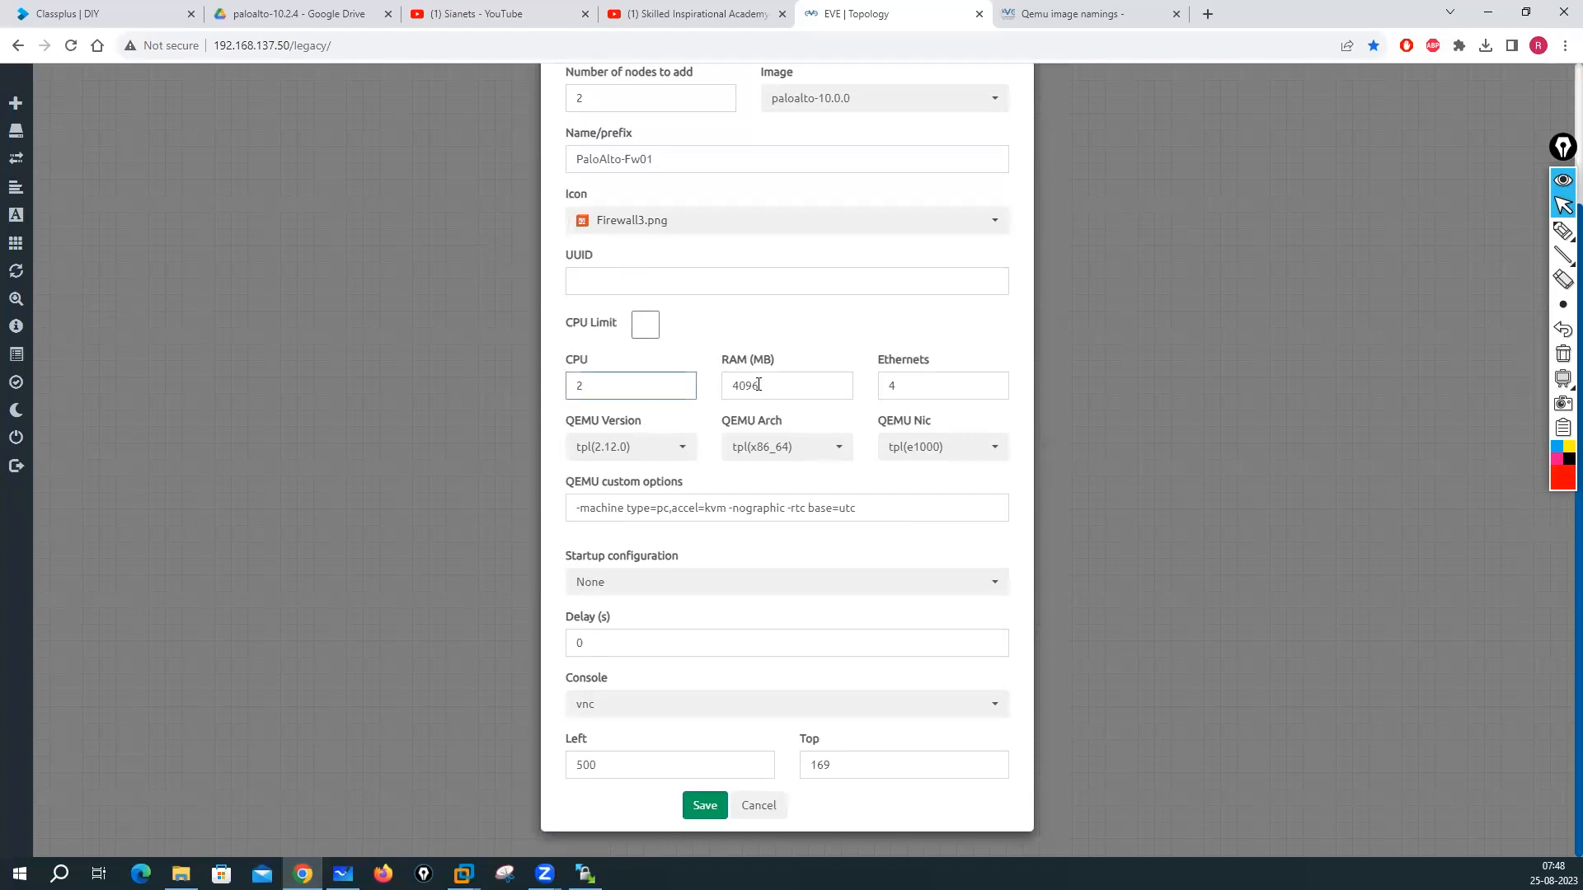
key("Tab")
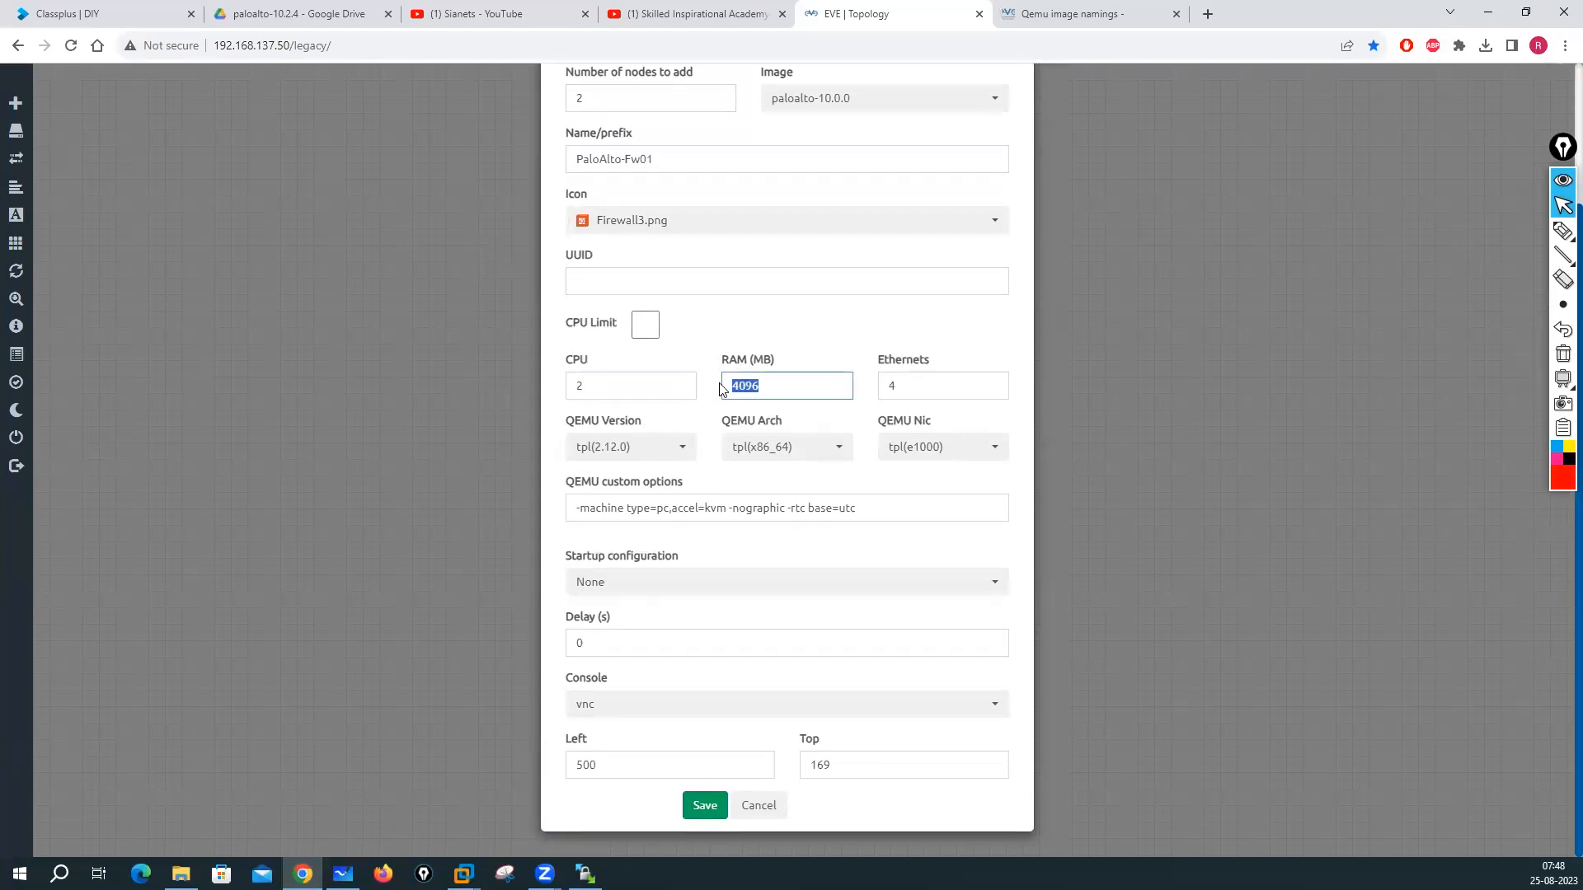
type("8192")
left_click(909, 387)
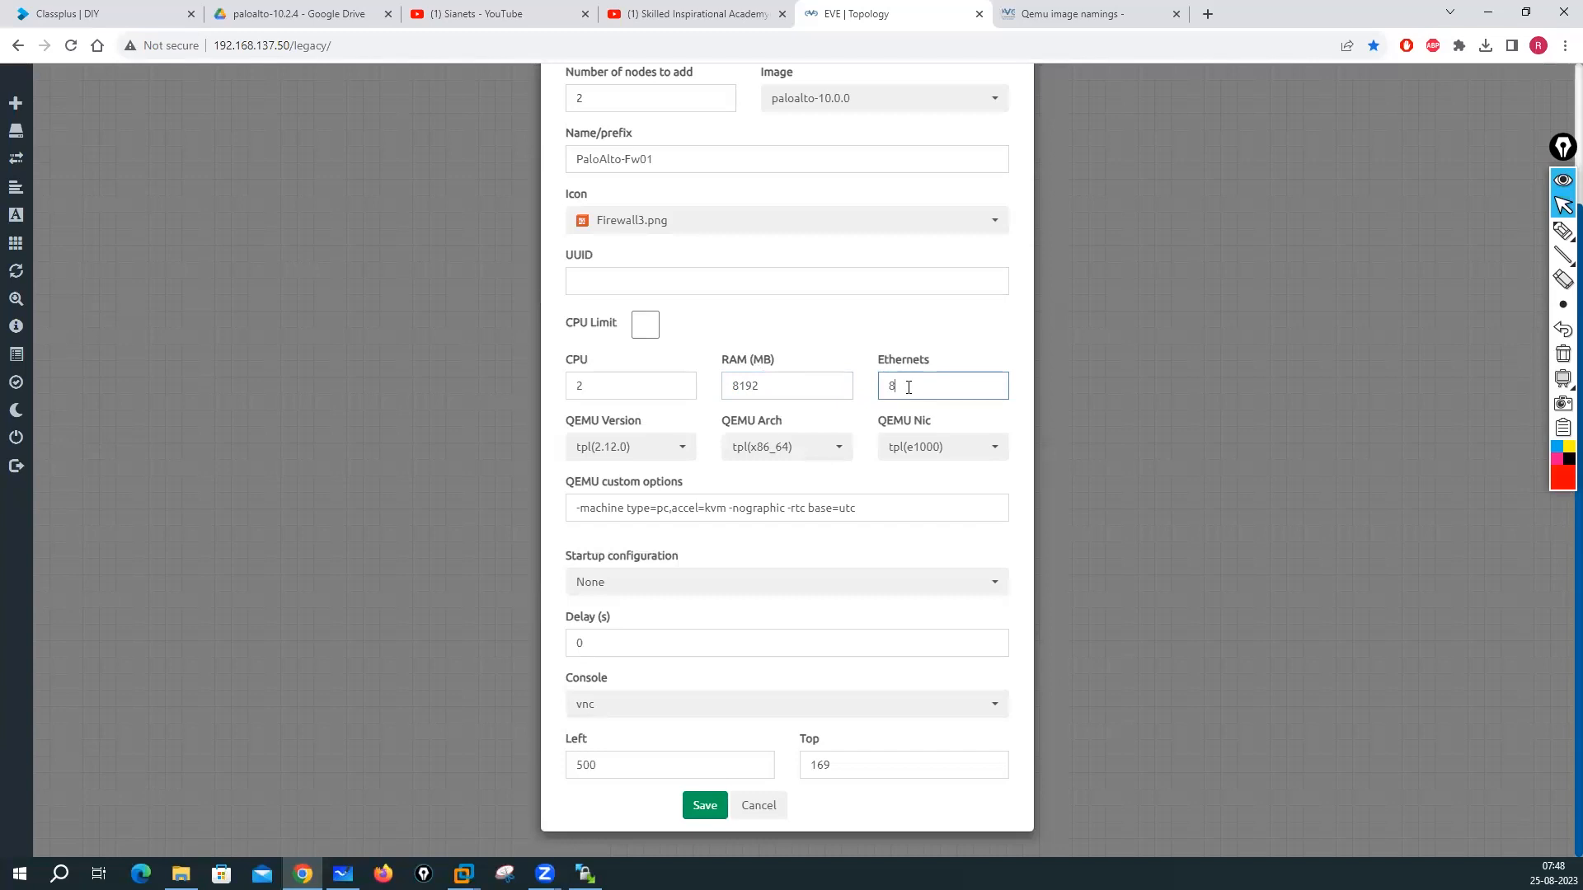
left_click(751, 552)
Step: Save the two firewall nodes with the vnc console and space them apart on the topology
left_click(996, 708)
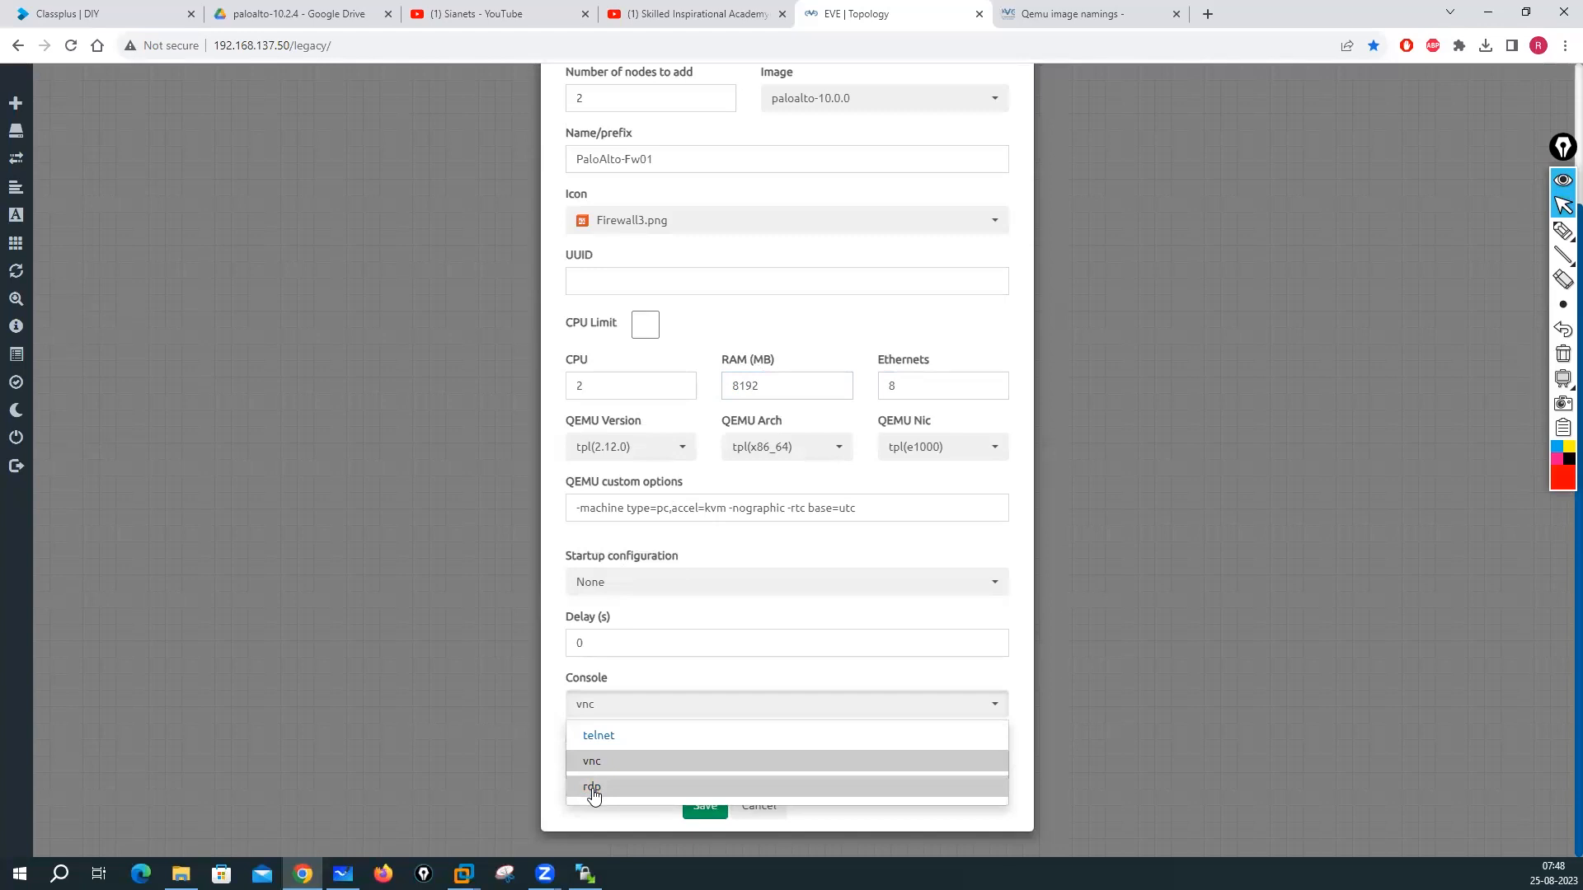
left_click(595, 765)
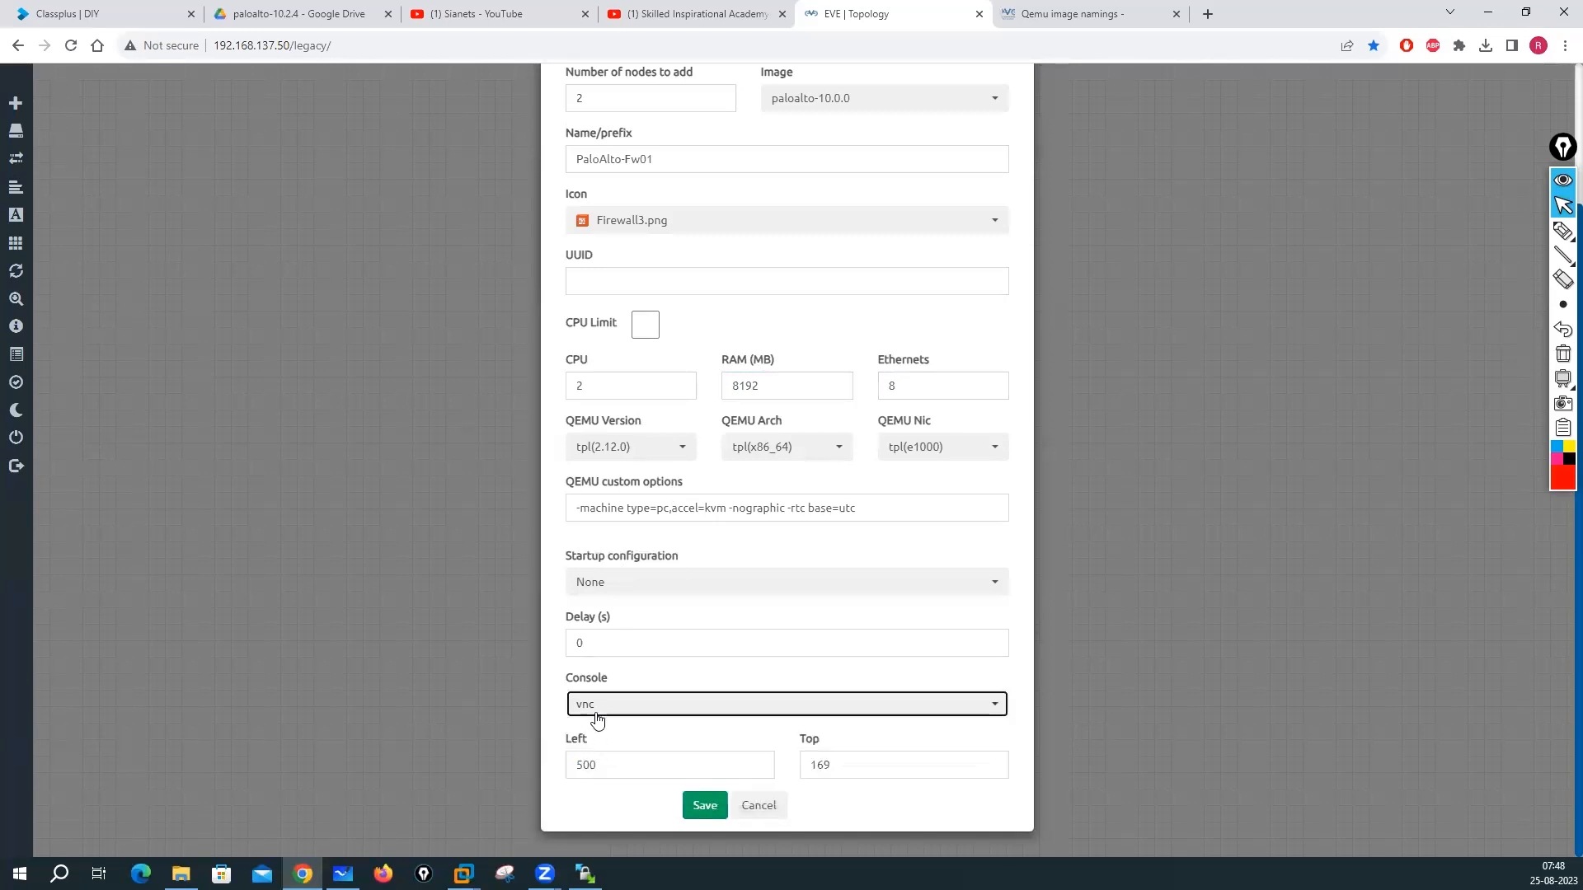
left_click(702, 808)
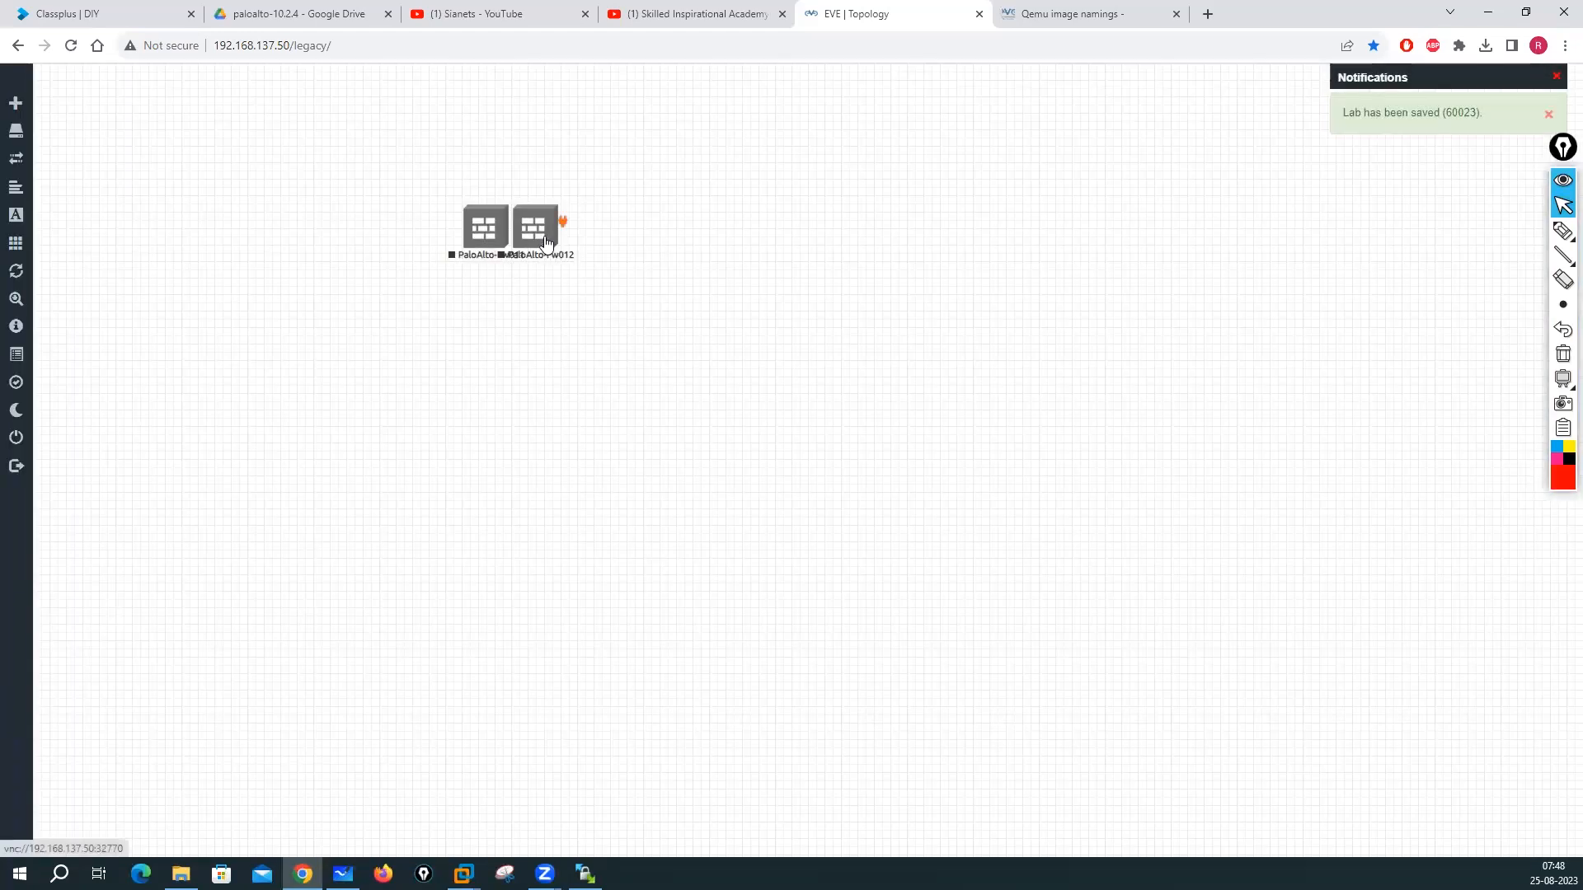
left_click_drag(543, 231, 889, 231)
left_click_drag(489, 231, 498, 239)
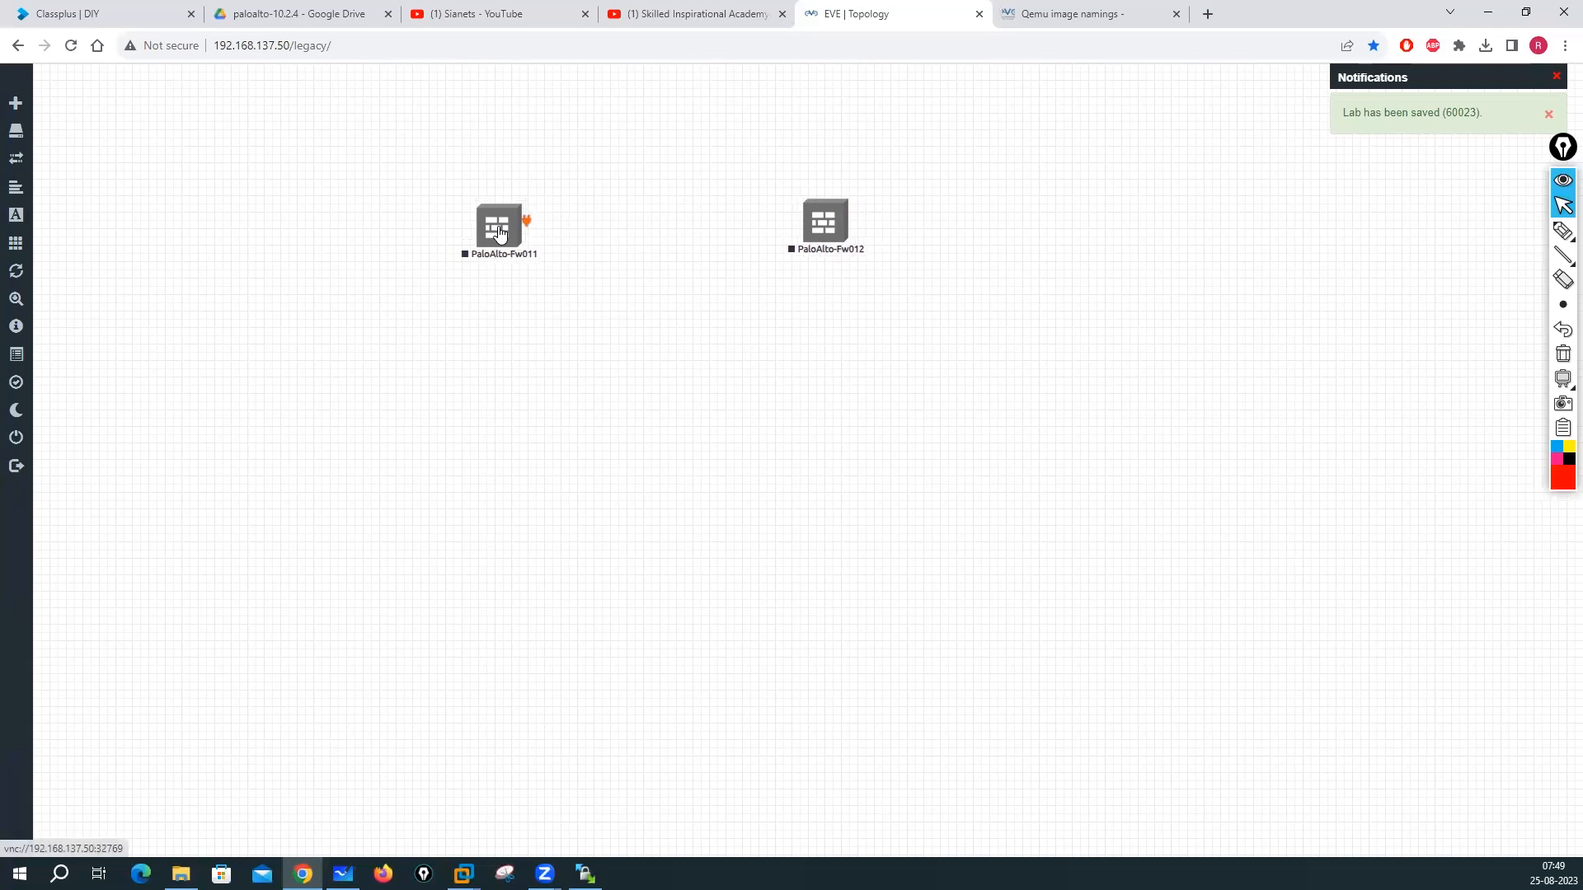
Step: Start a new node from the Palo Alto Panorama template and set its Ethernets to 4
right_click(680, 373)
left_click(714, 405)
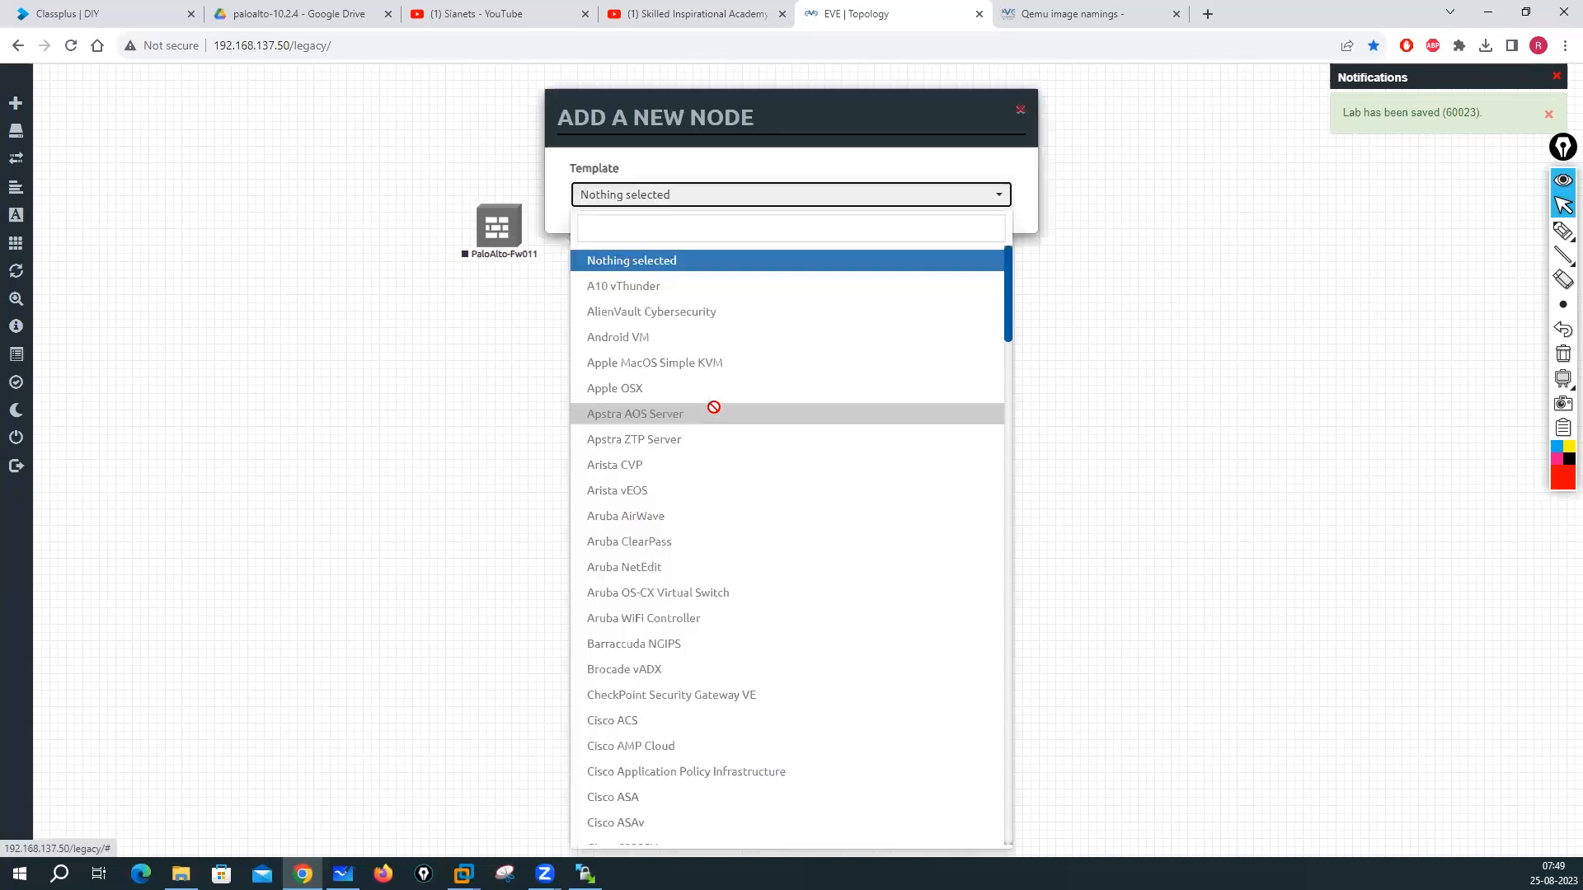
type("Pa")
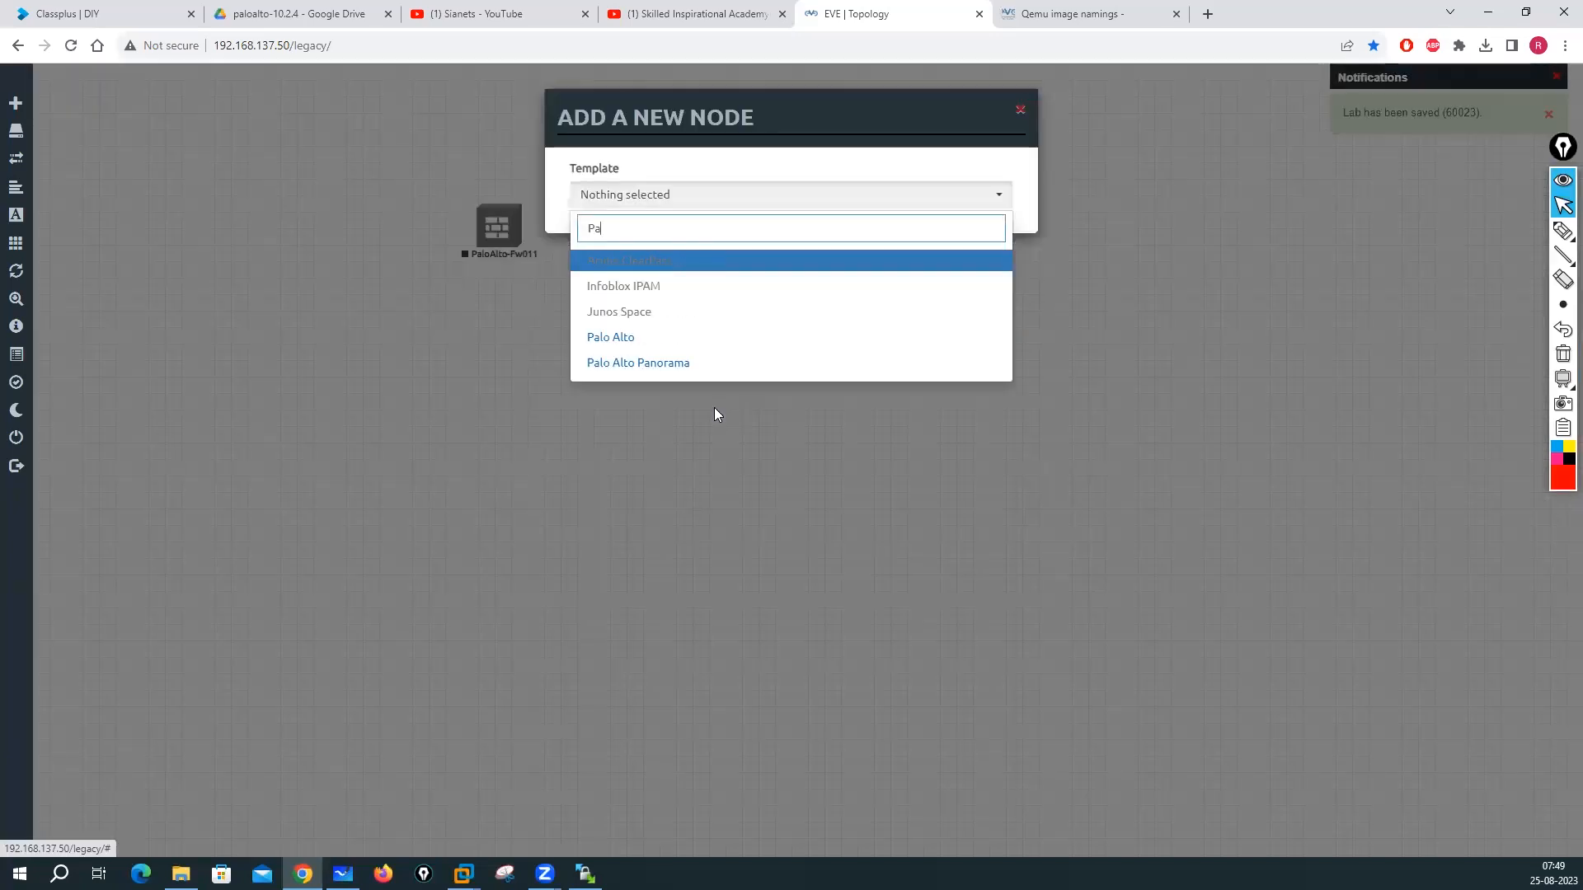
left_click(622, 364)
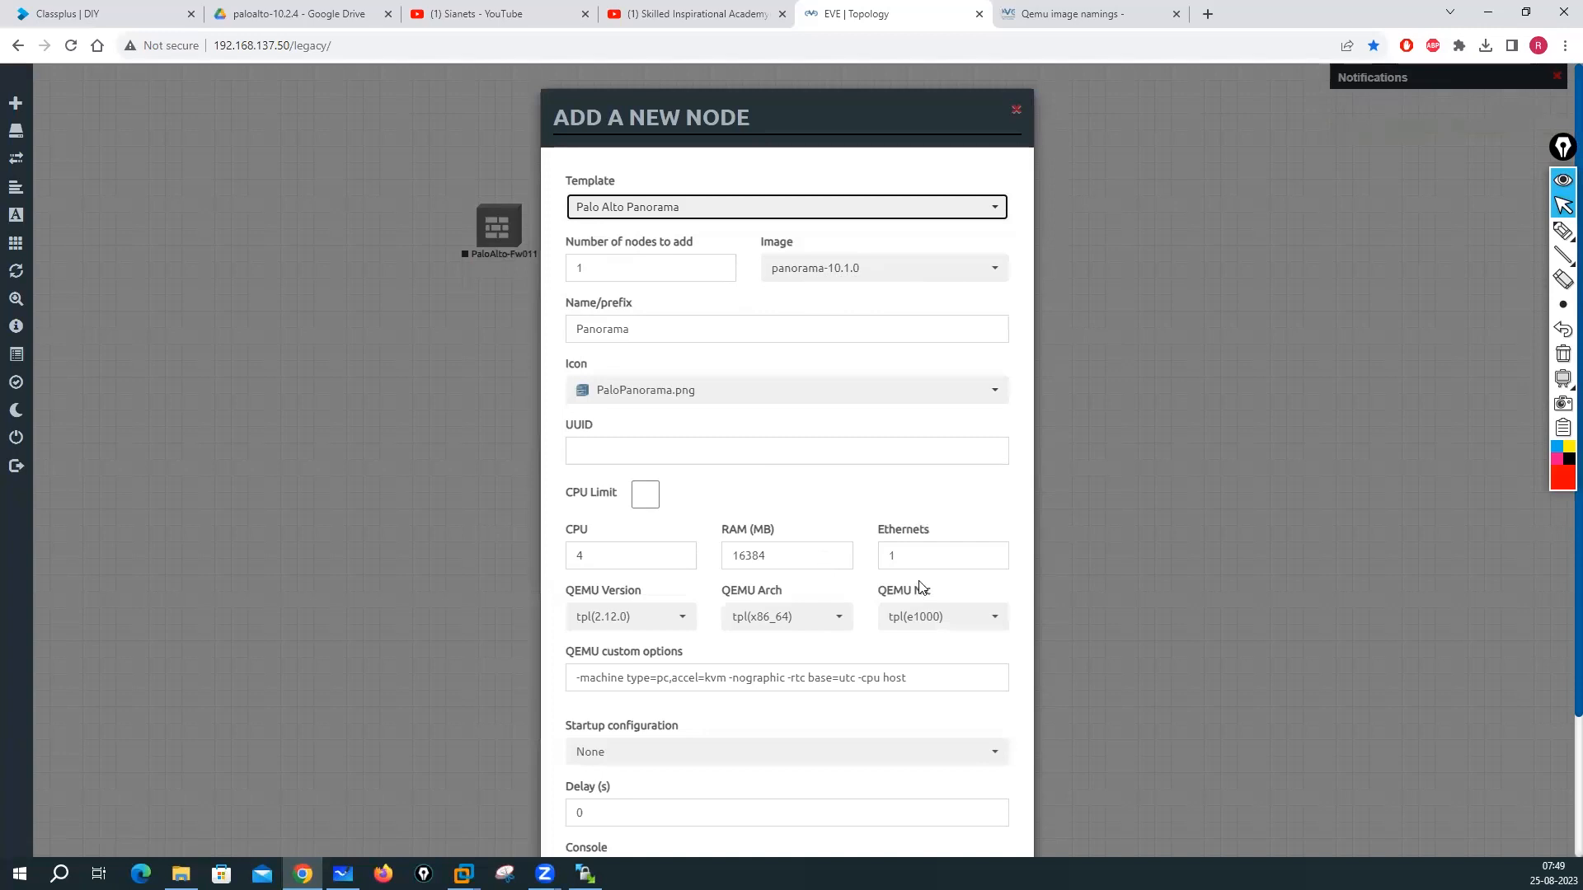
left_click(908, 556)
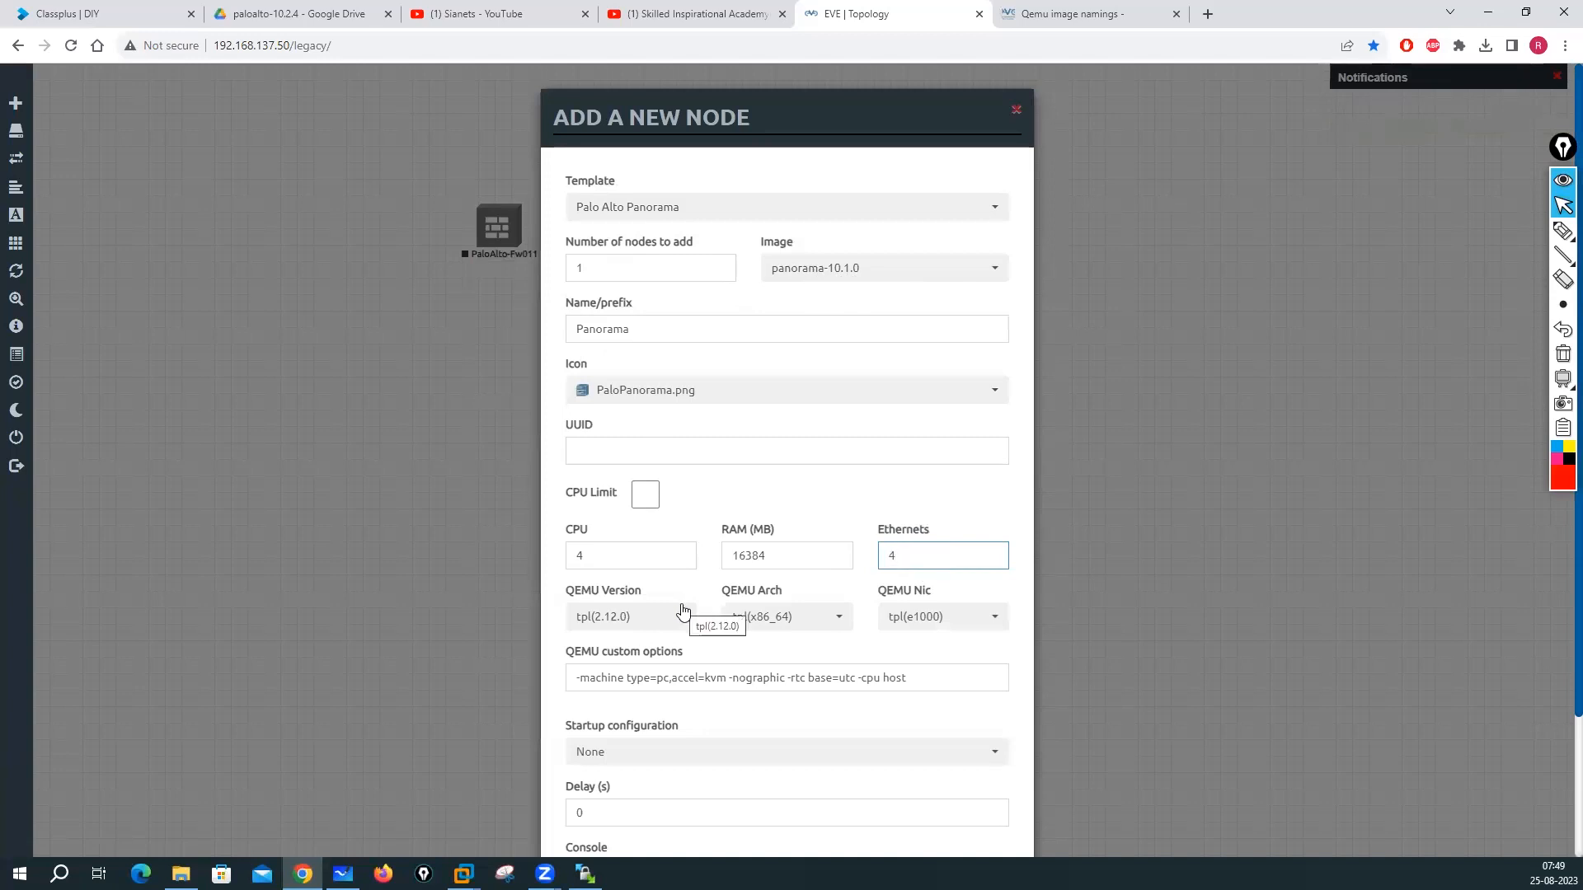
scroll(683, 610, "down", 2)
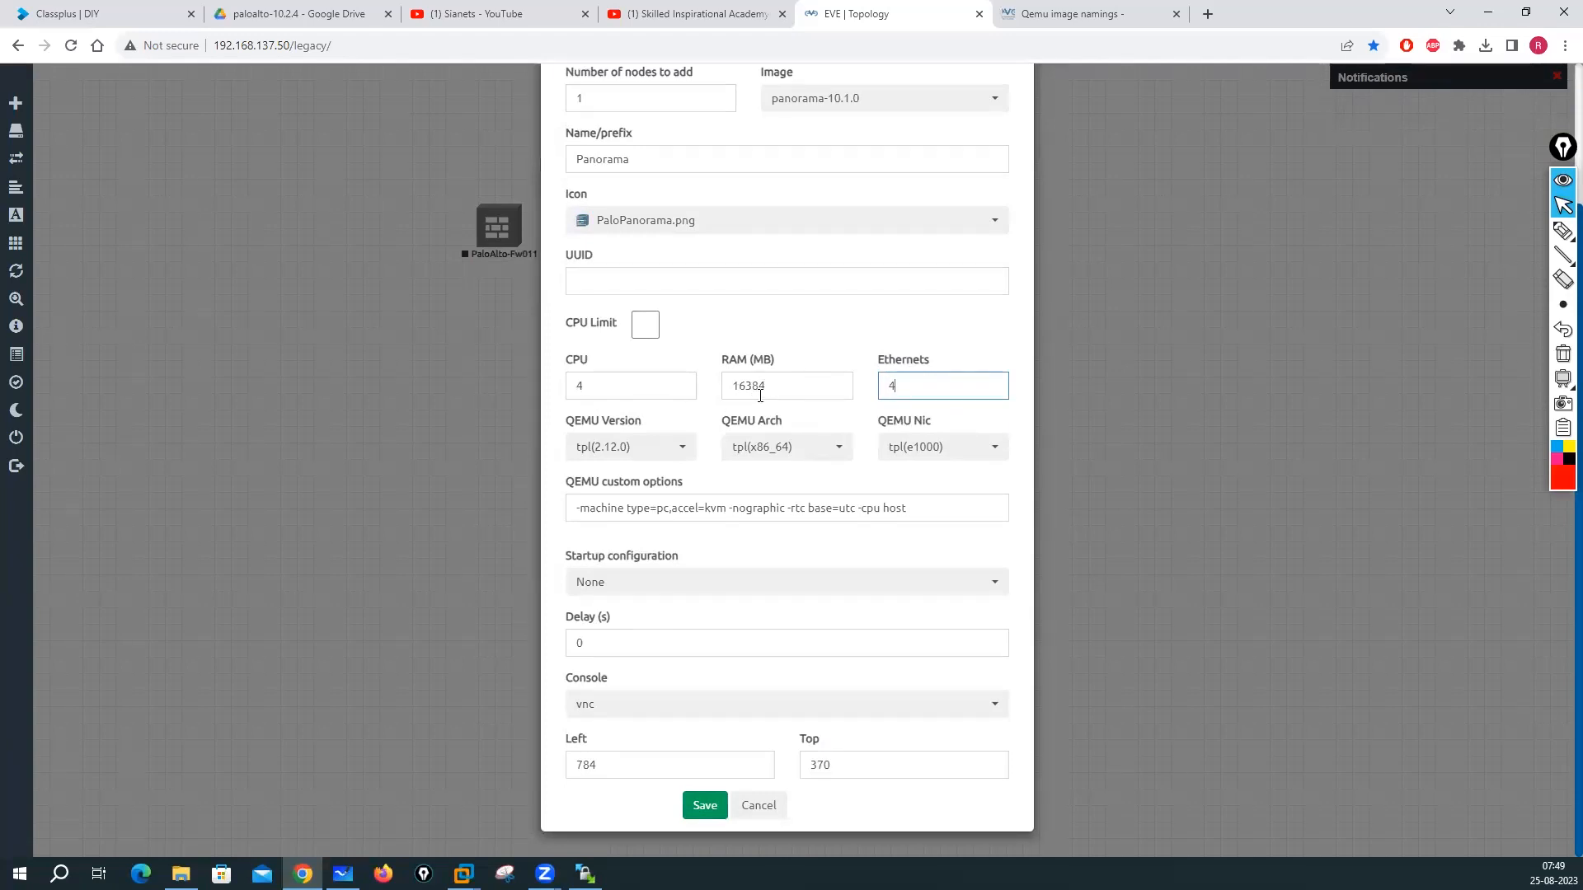
scroll(743, 460, "up", 2)
scroll(743, 460, "down", 2)
scroll(691, 354, "up", 2)
Step: Name the Panorama node Panorama-HO and save it to the topology
left_click(674, 337)
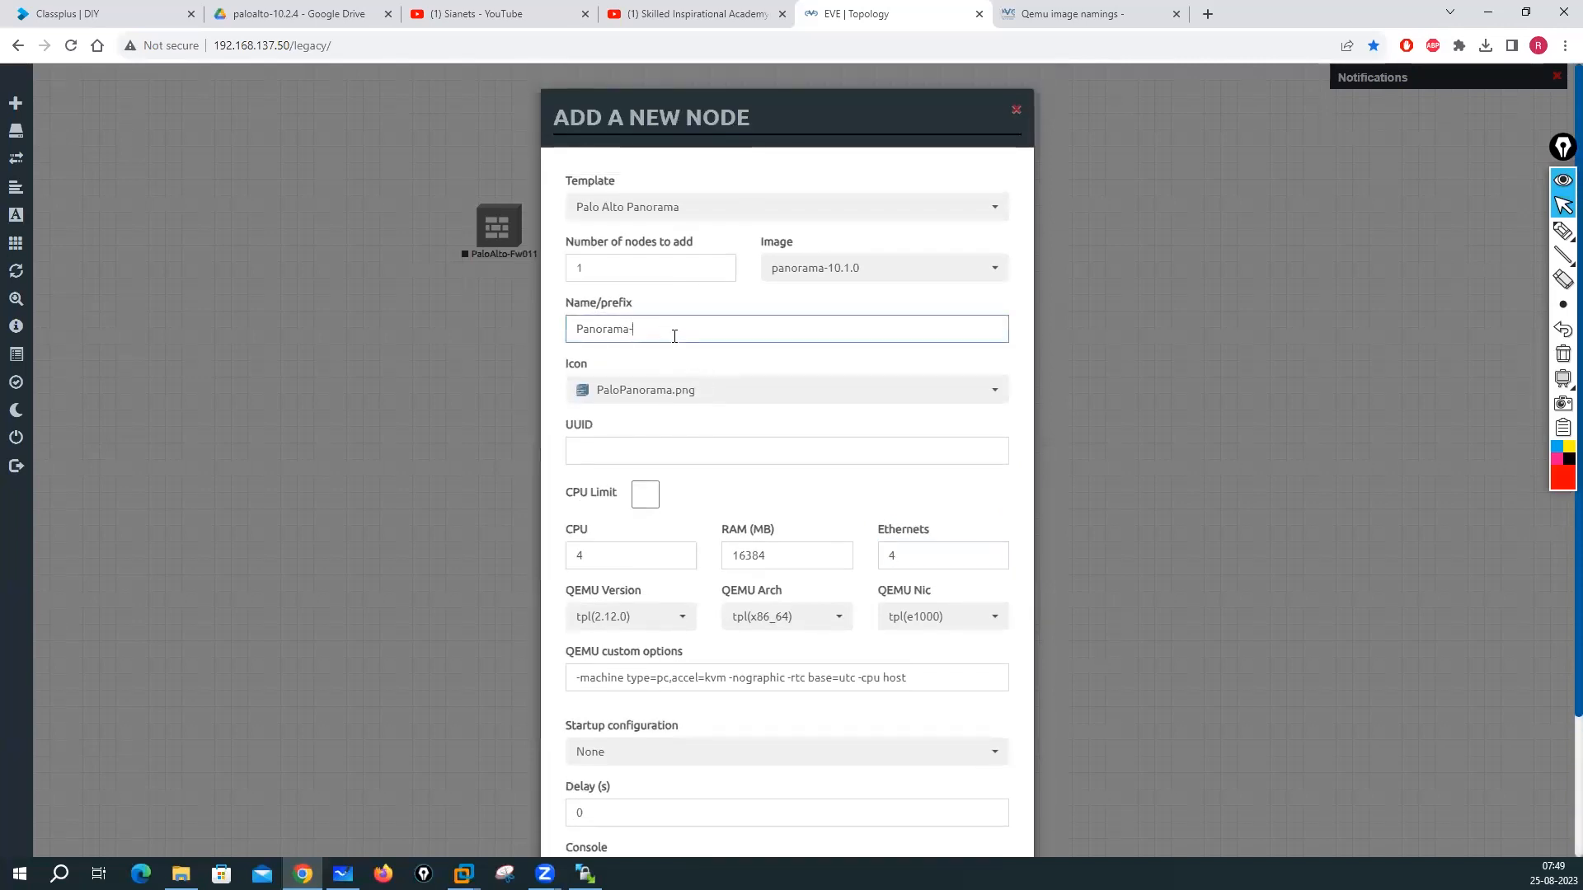
scroll(595, 557, "down", 3)
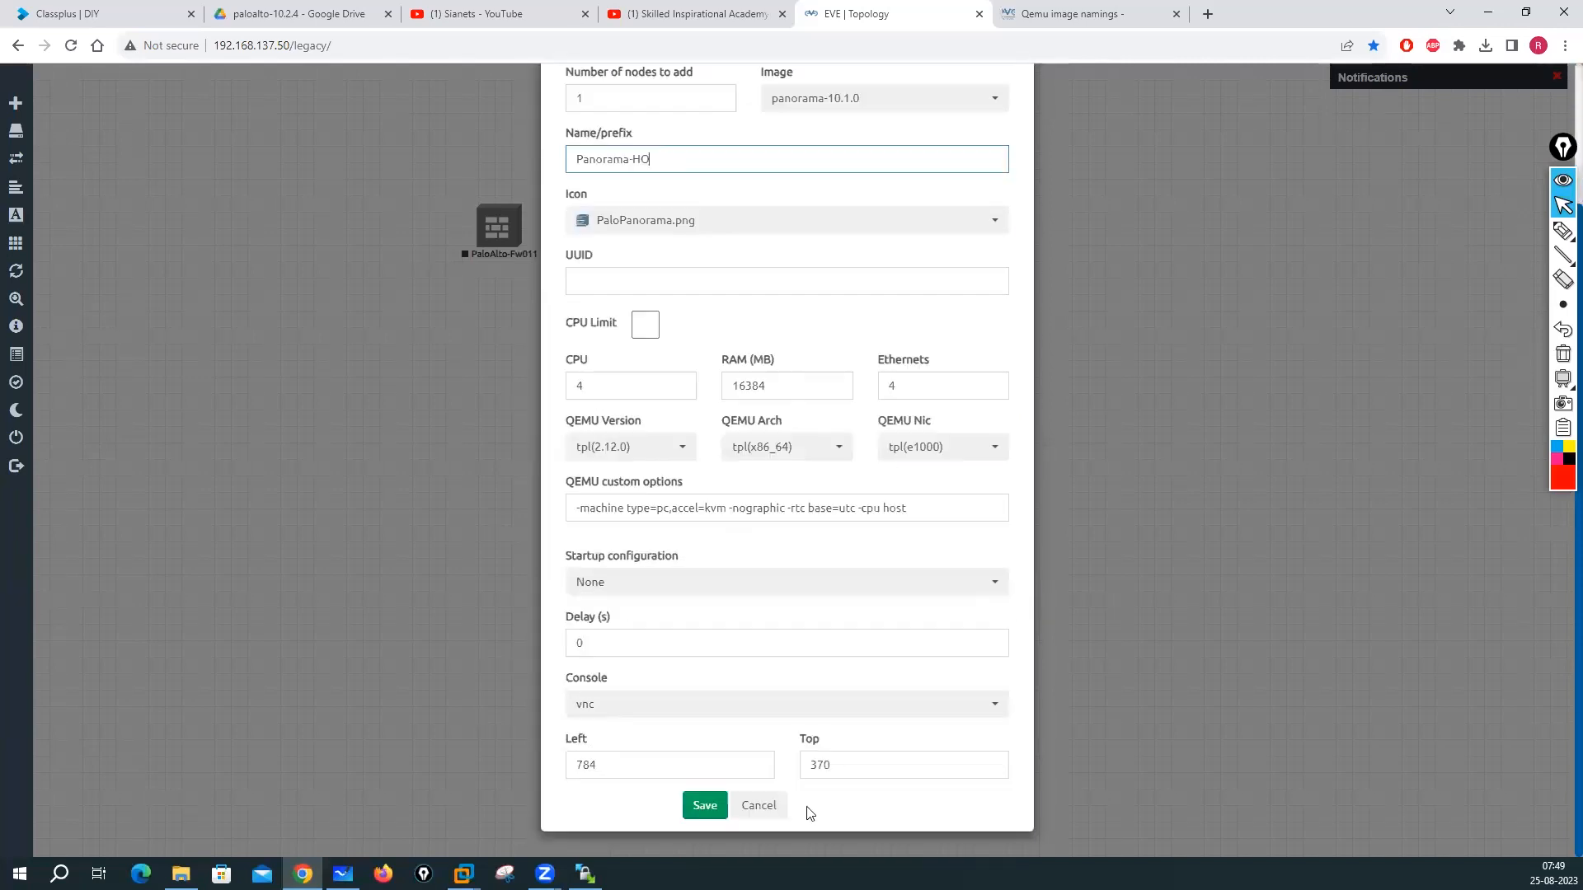
left_click(705, 807)
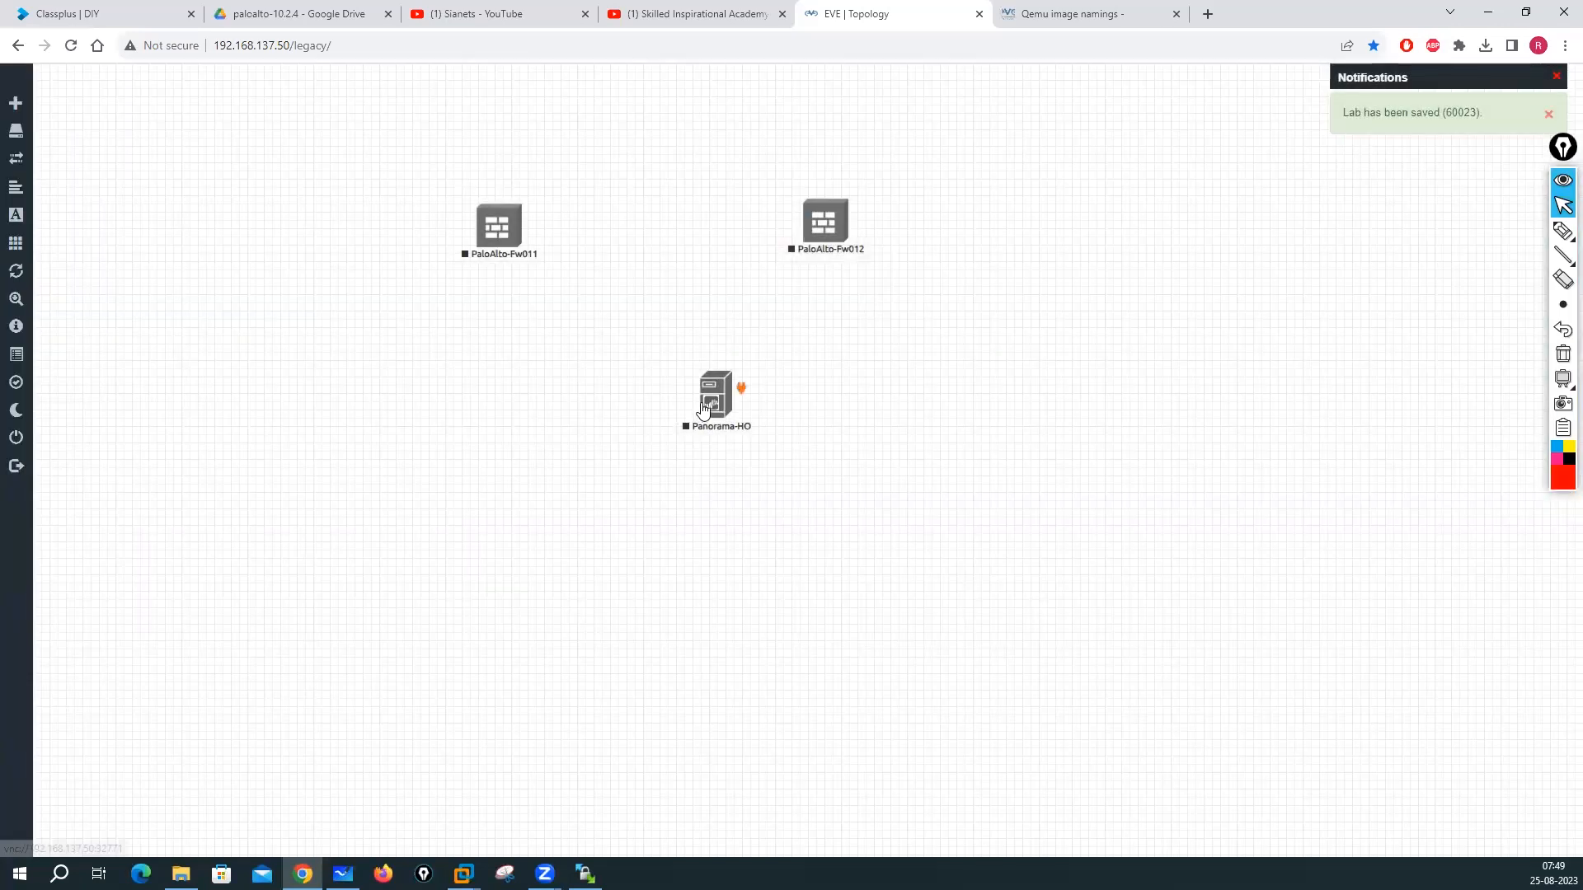
Step: Connect PaloAlto-Fw011 to PaloAlto-Fw012 over eth1/1 on both ends, and its mgmt interface to e0 on Panorama-HO
left_click_drag(528, 223, 819, 219)
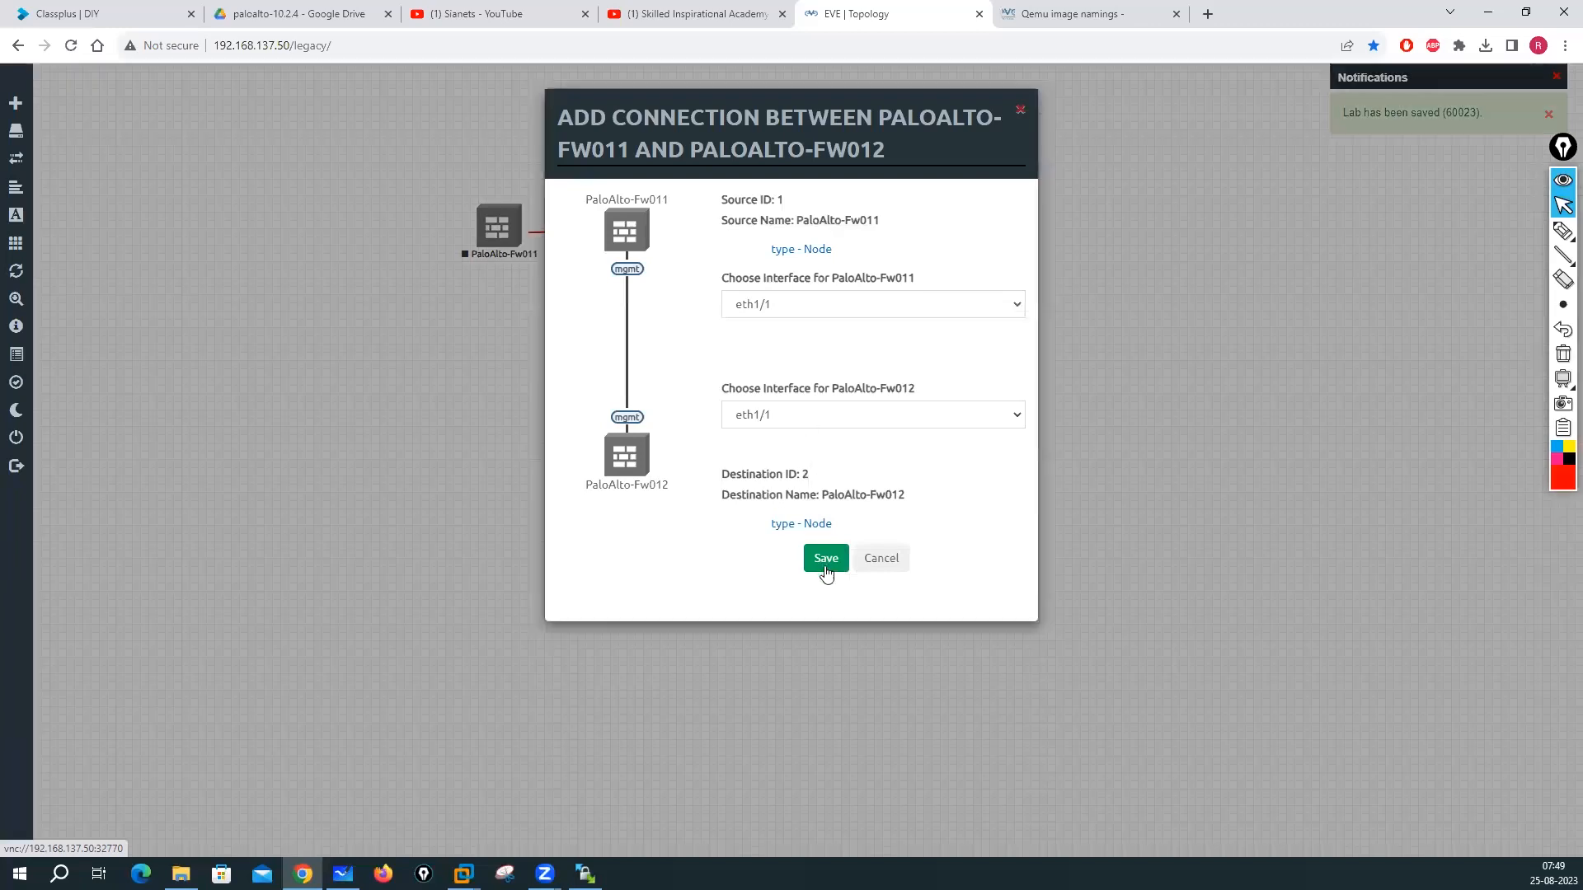
left_click(826, 558)
left_click_drag(521, 235, 714, 389)
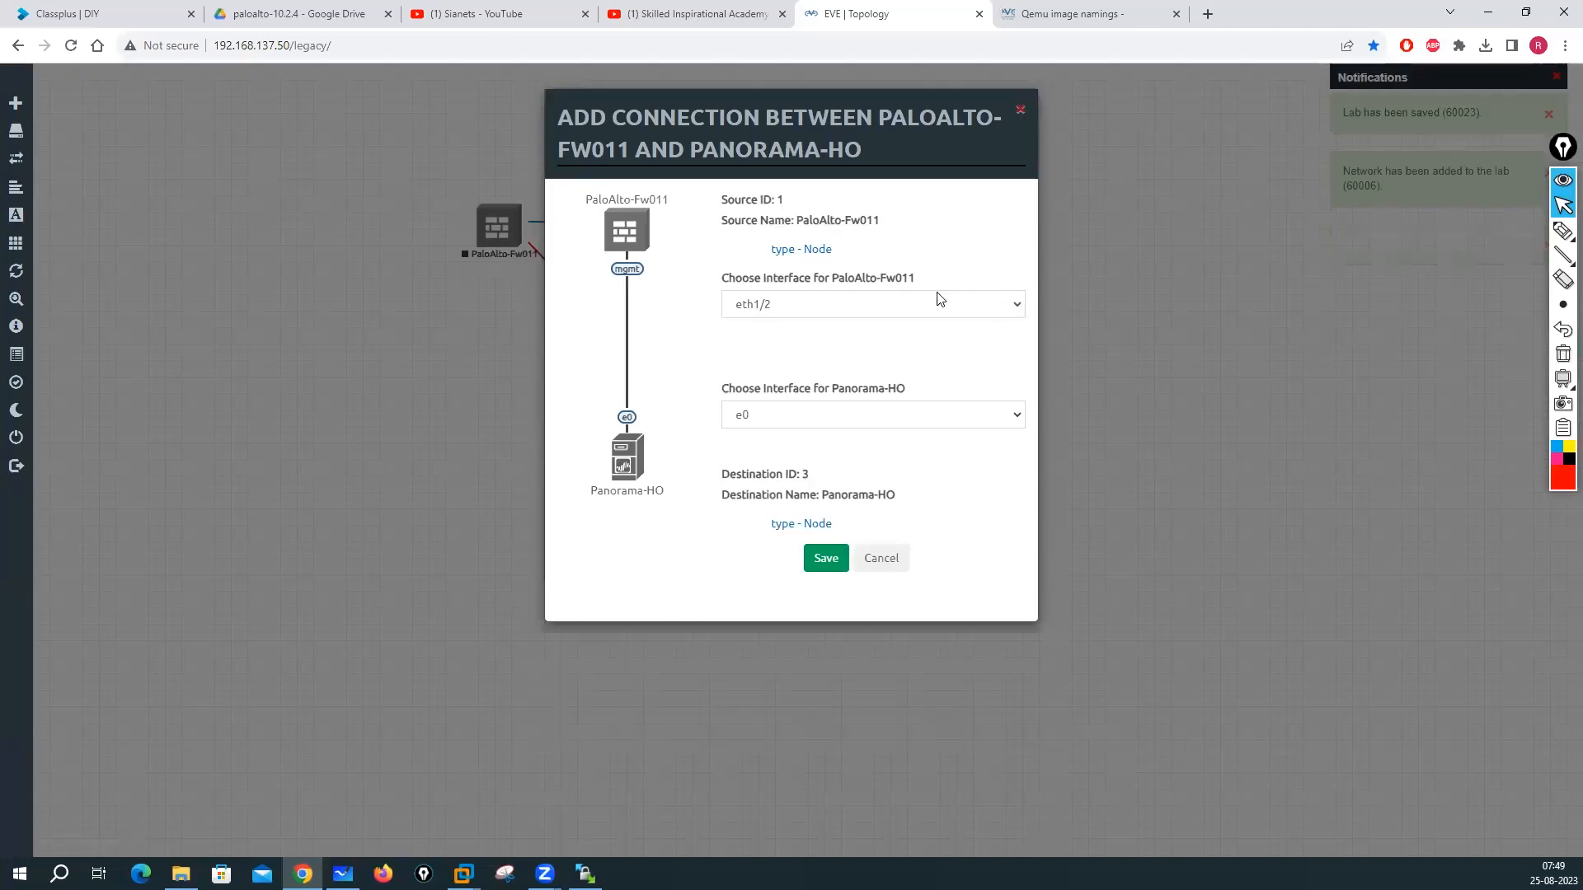
left_click(1017, 304)
left_click(762, 430)
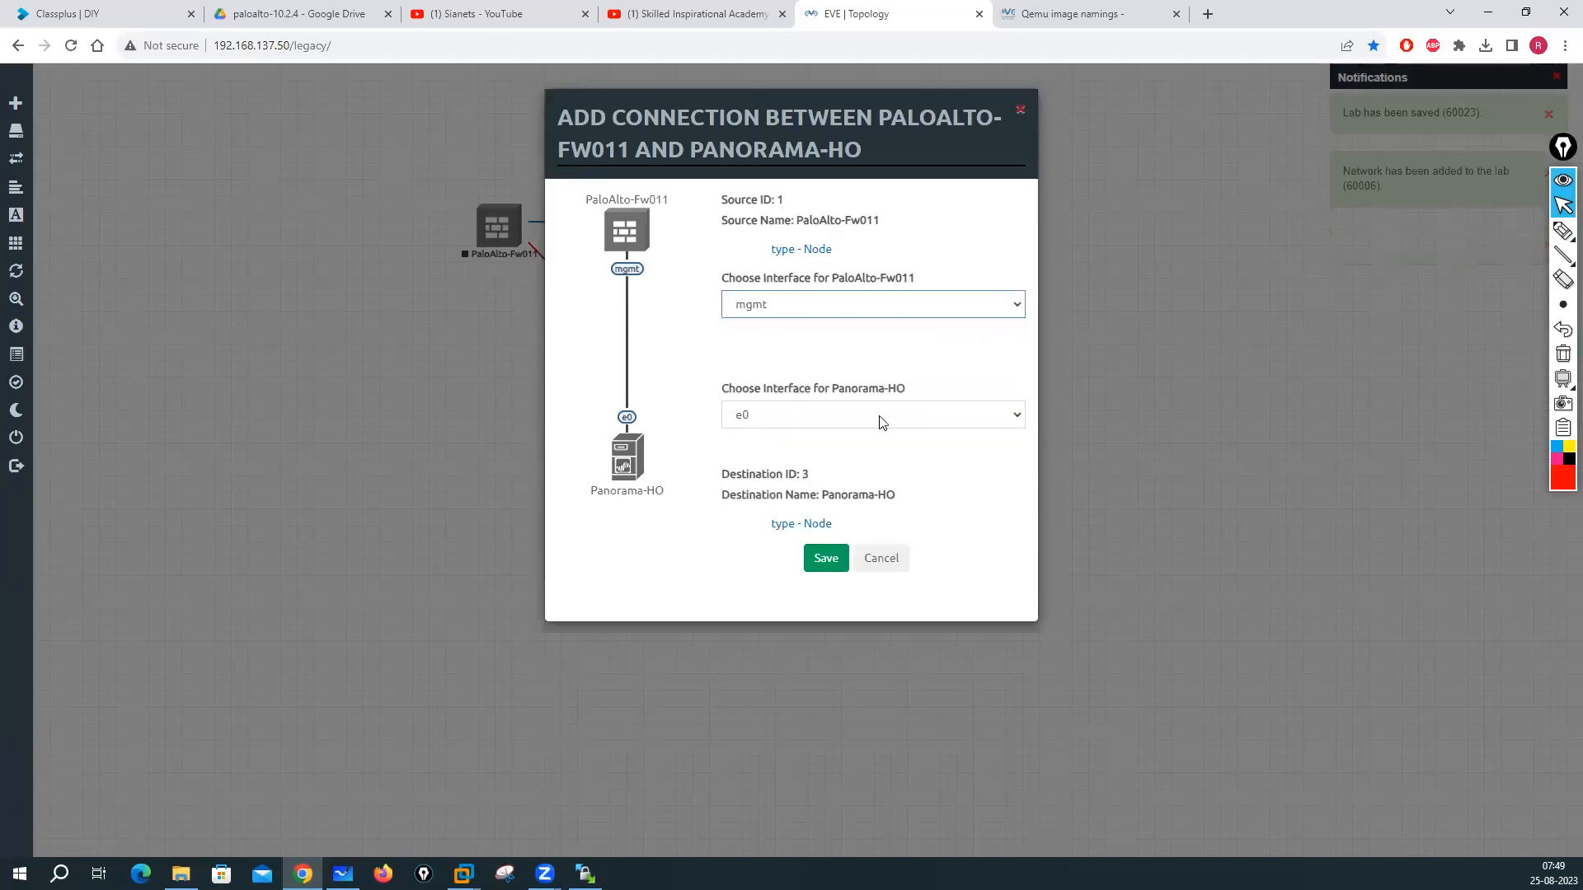
left_click(1017, 414)
left_click(743, 438)
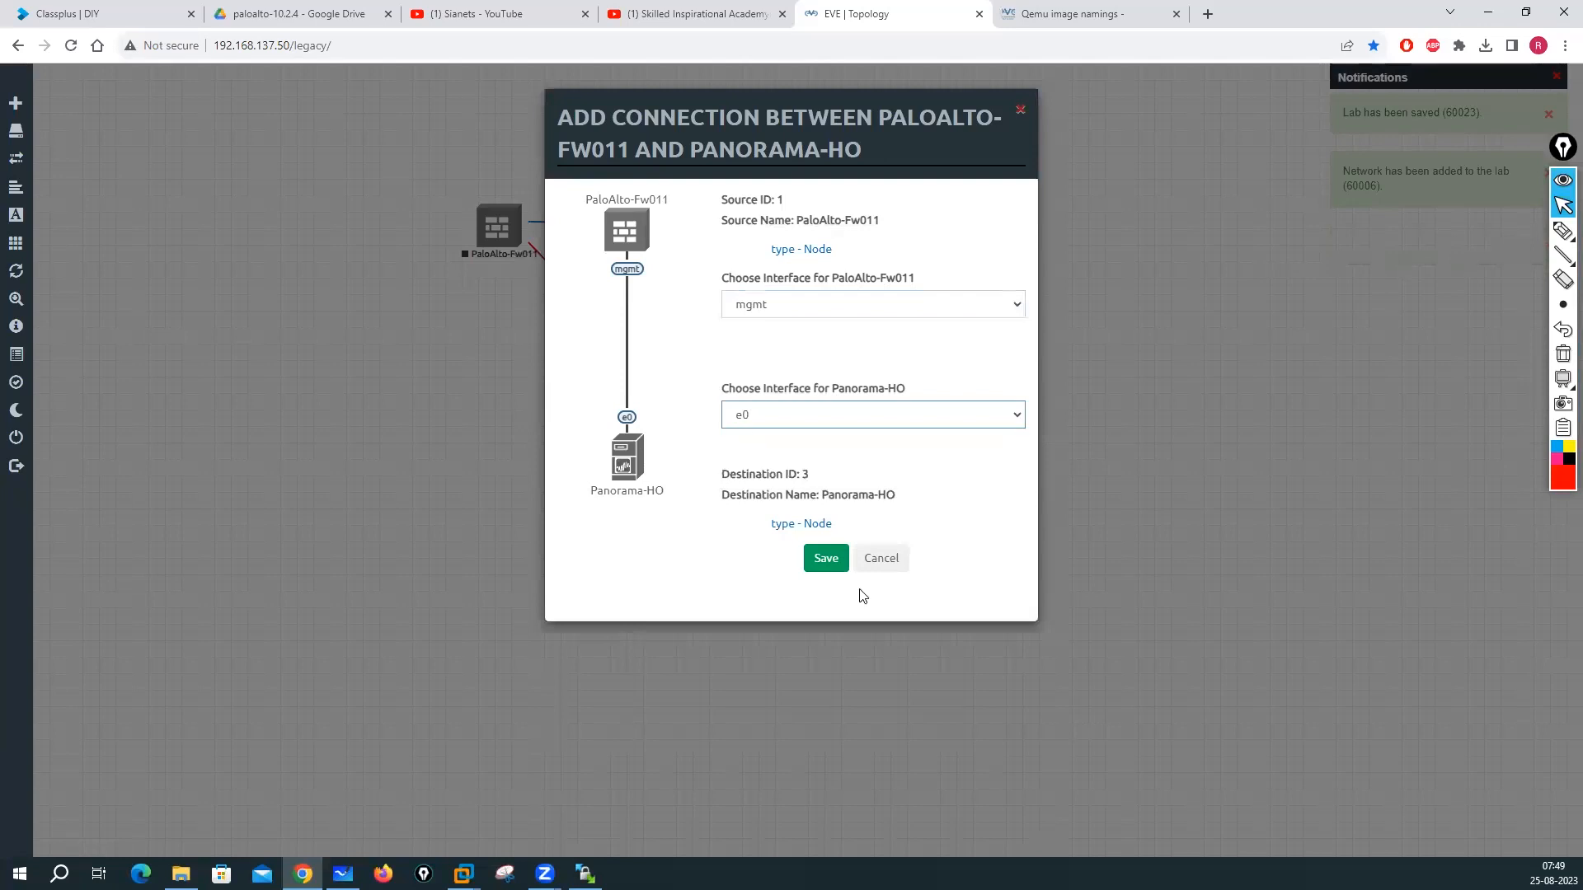
left_click(826, 558)
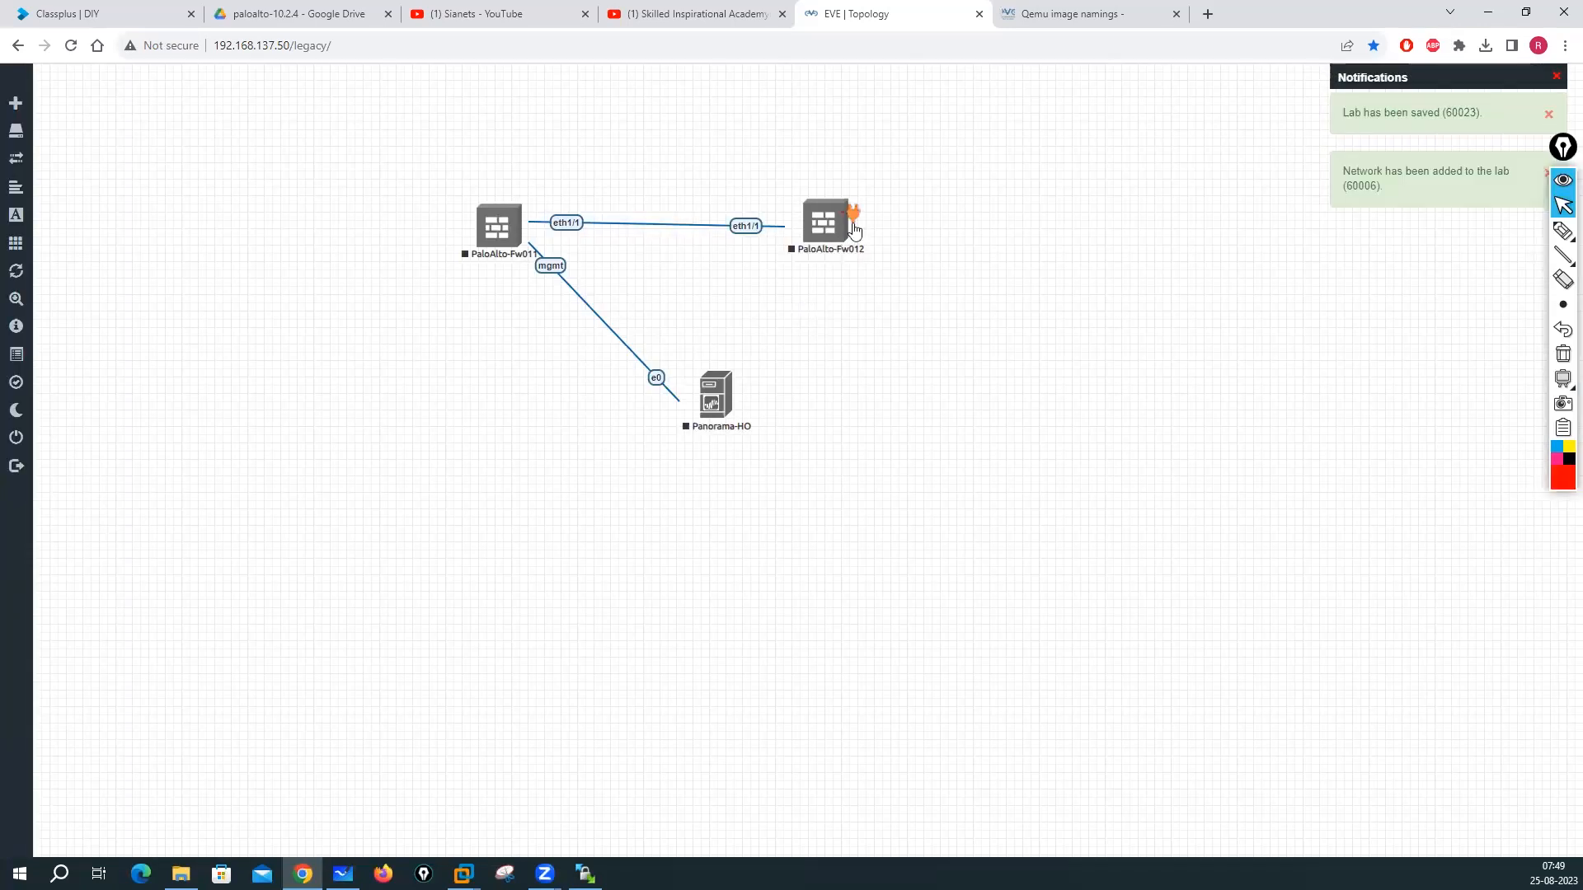
Step: Connect the mgmt interface of PaloAlto-Fw012 to e1 on Panorama-HO
left_click_drag(841, 213, 714, 406)
left_click(1017, 307)
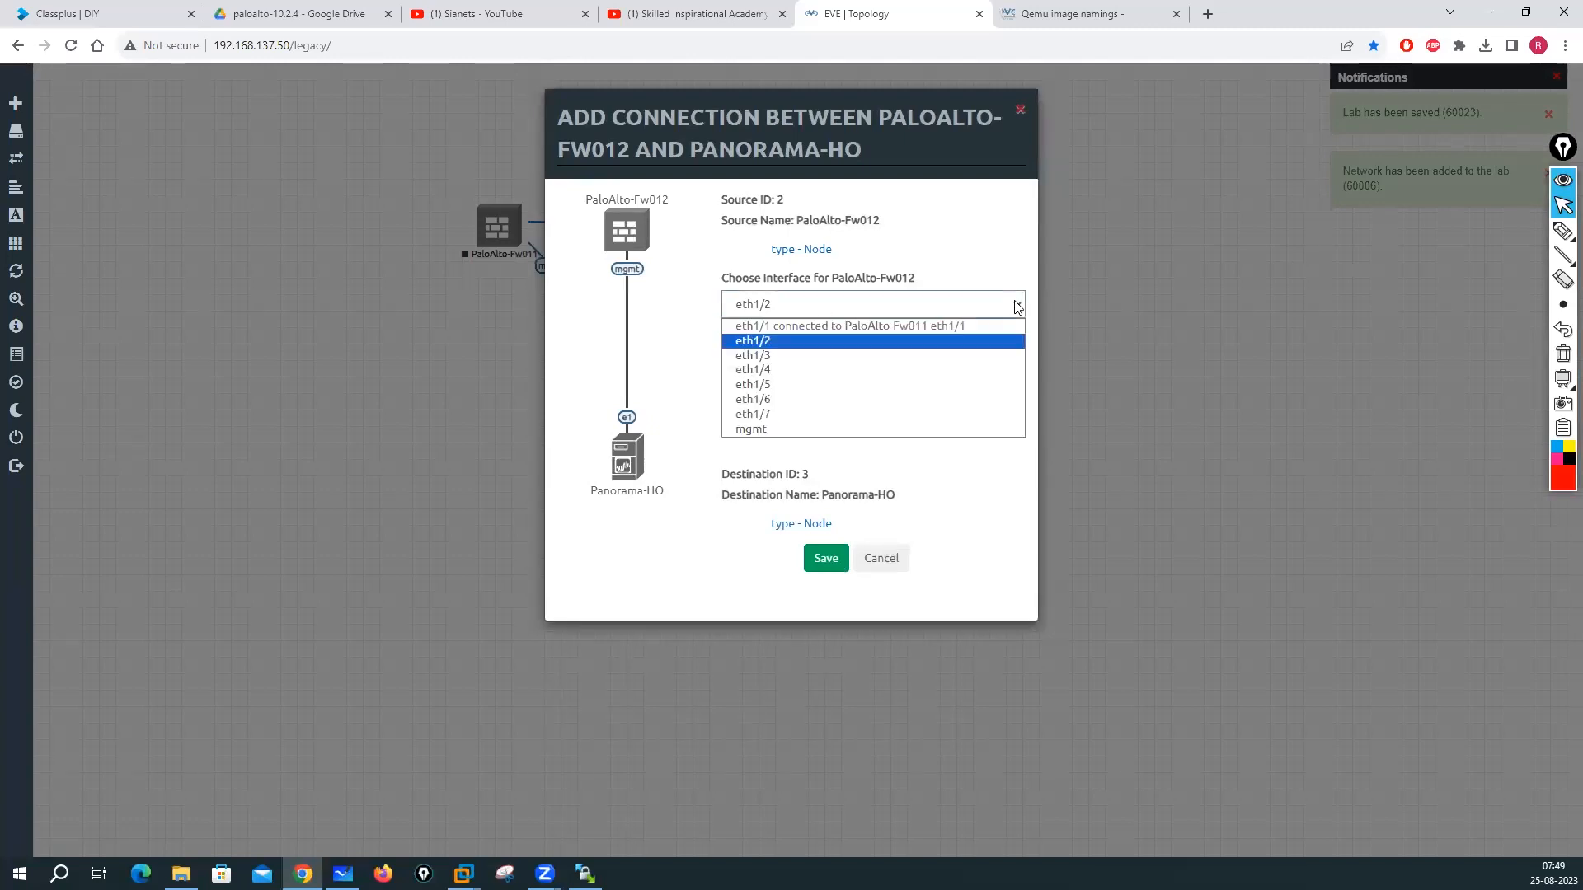
left_click(752, 430)
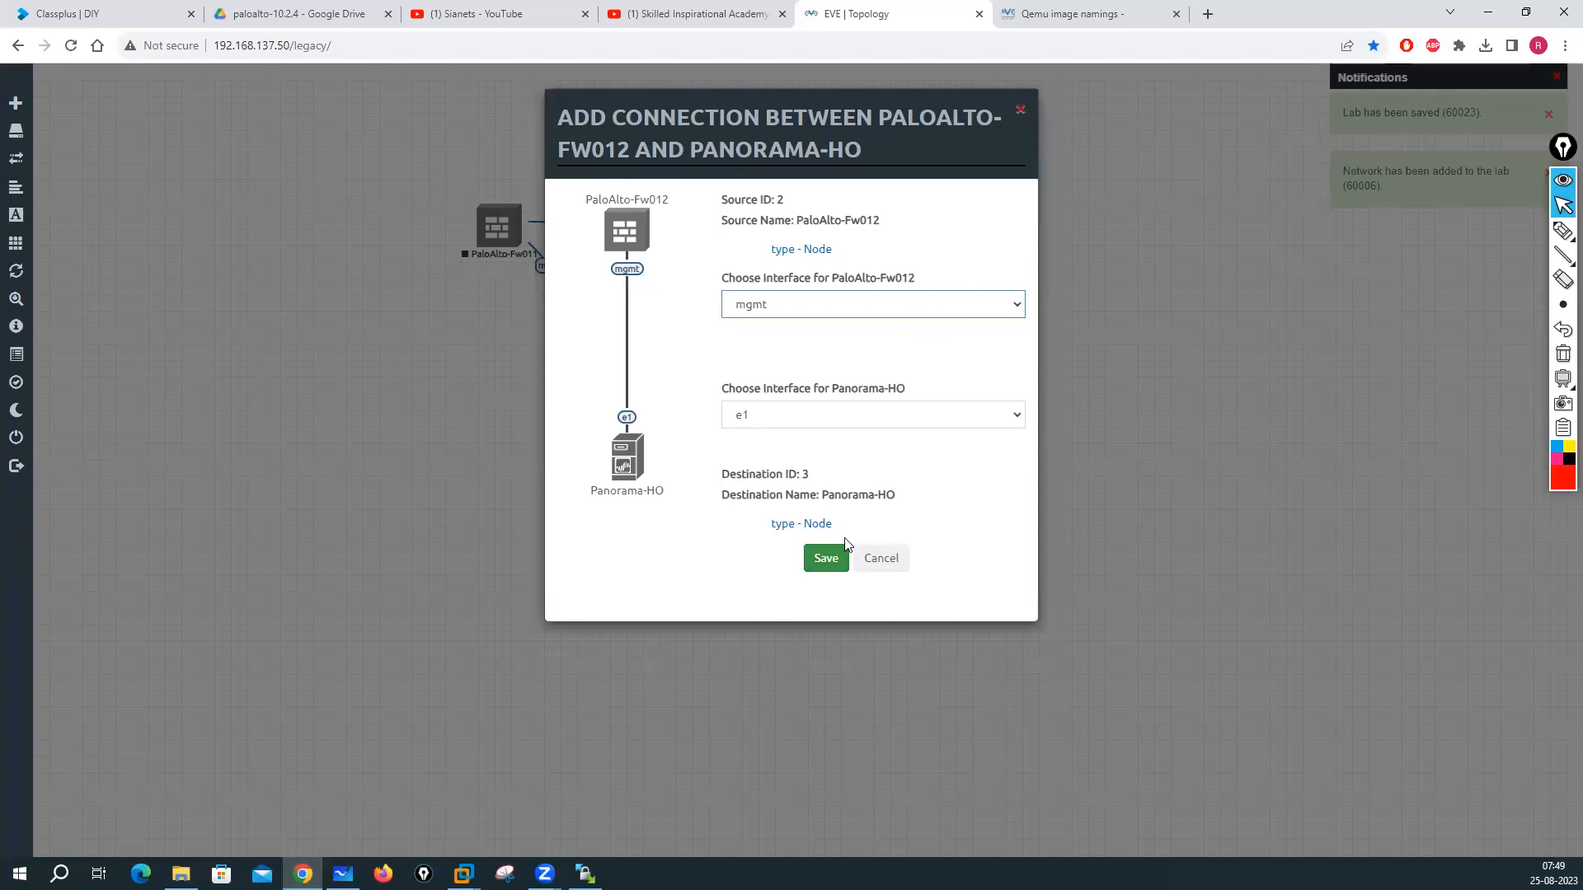
left_click(825, 563)
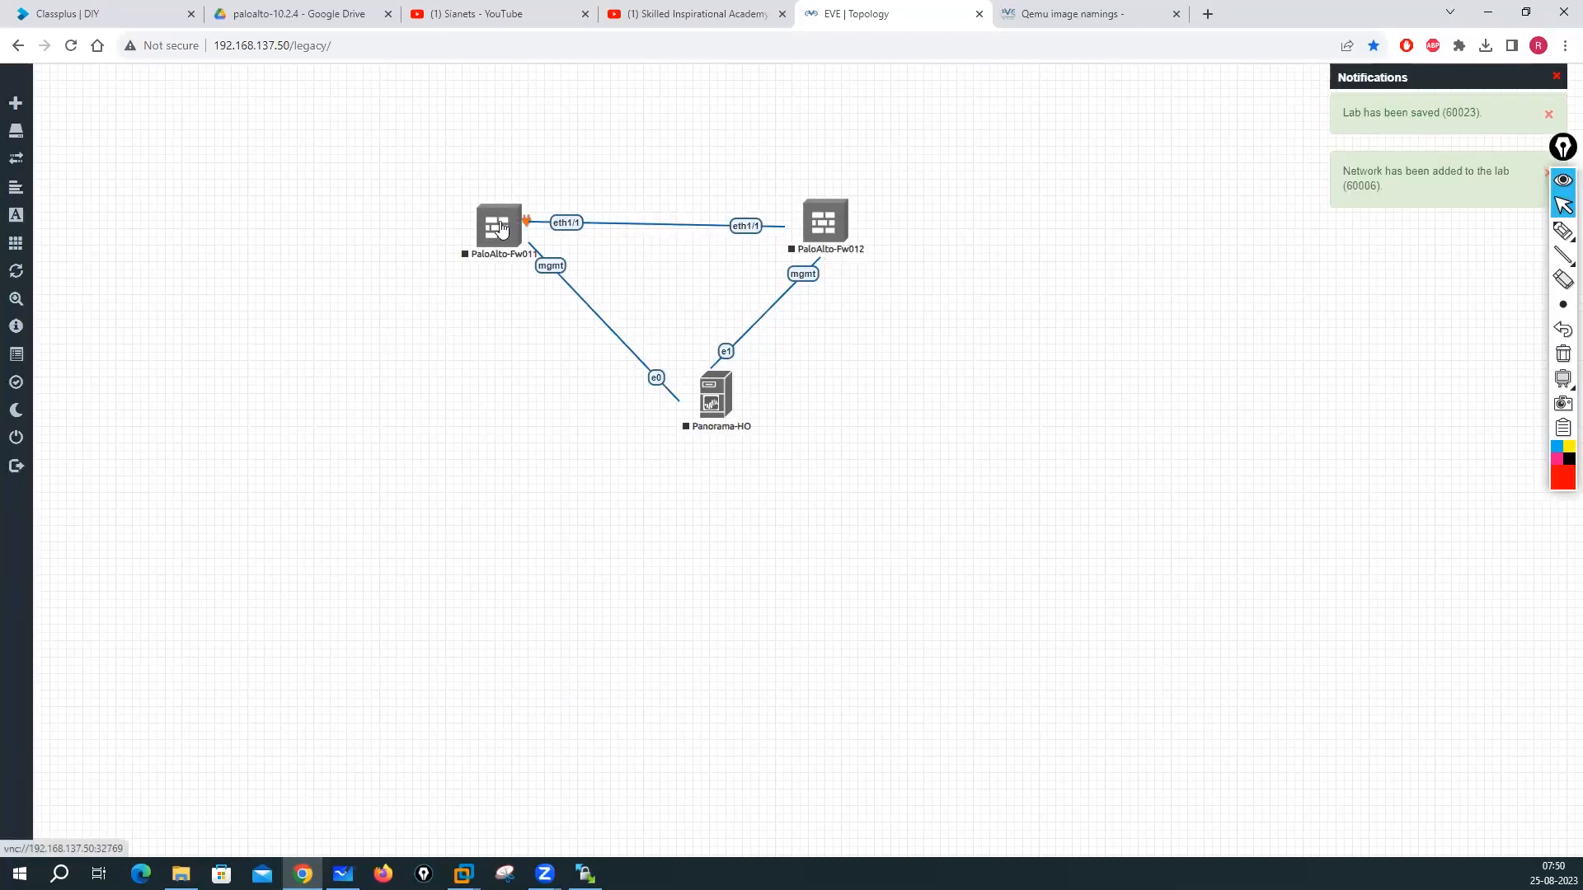
Step: Start the PaloAlto-Fw011, PaloAlto-Fw012 and Panorama-HO nodes
right_click(507, 227)
left_click(537, 261)
right_click(825, 227)
left_click(864, 260)
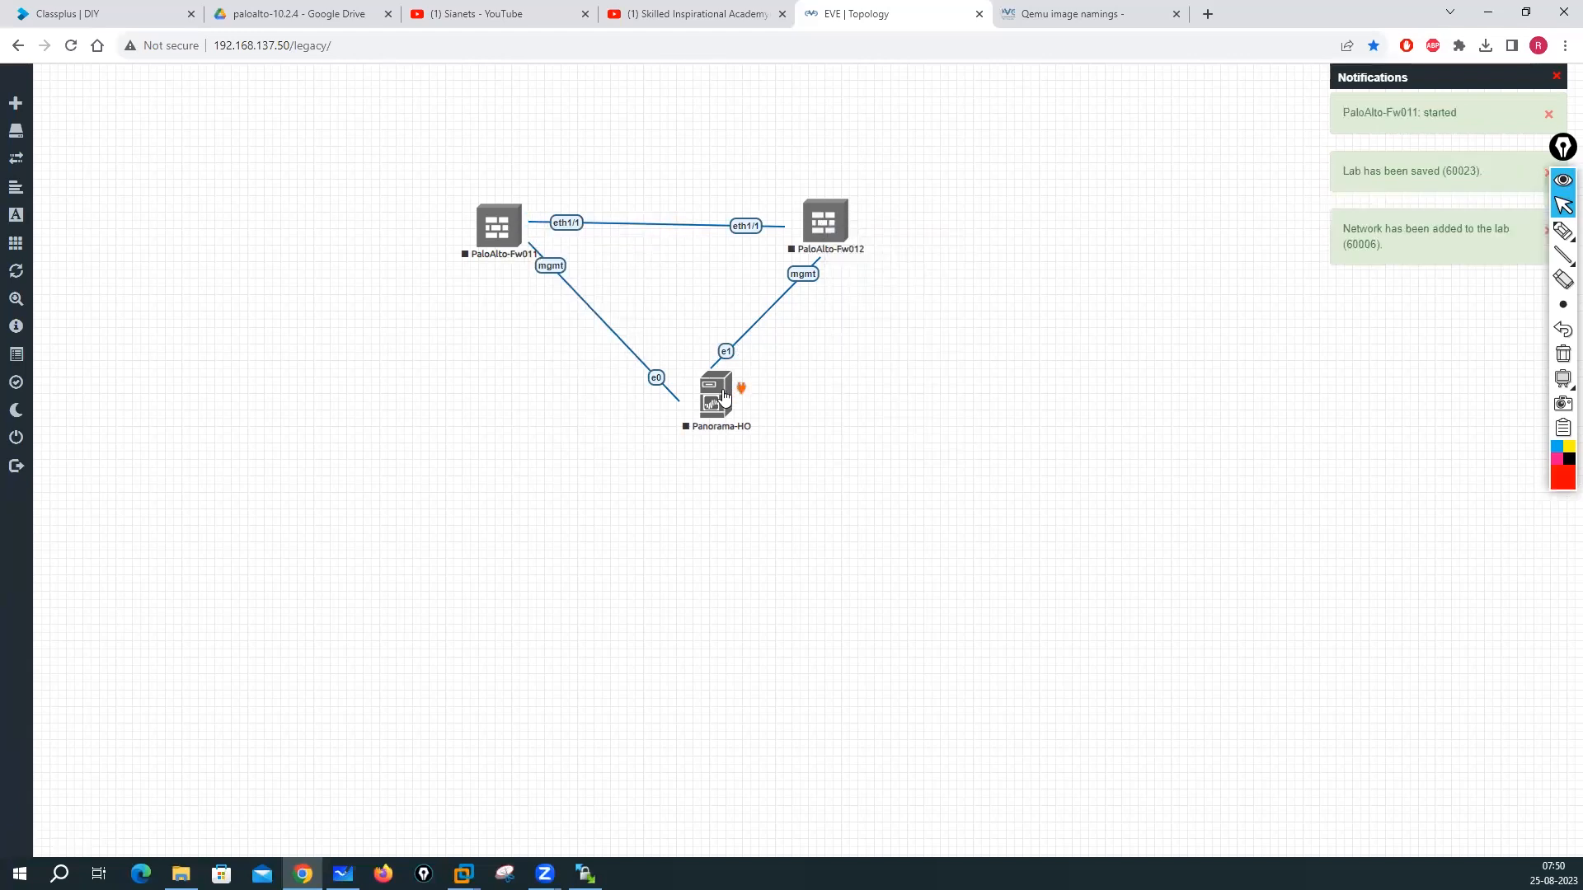
right_click(729, 394)
left_click(764, 427)
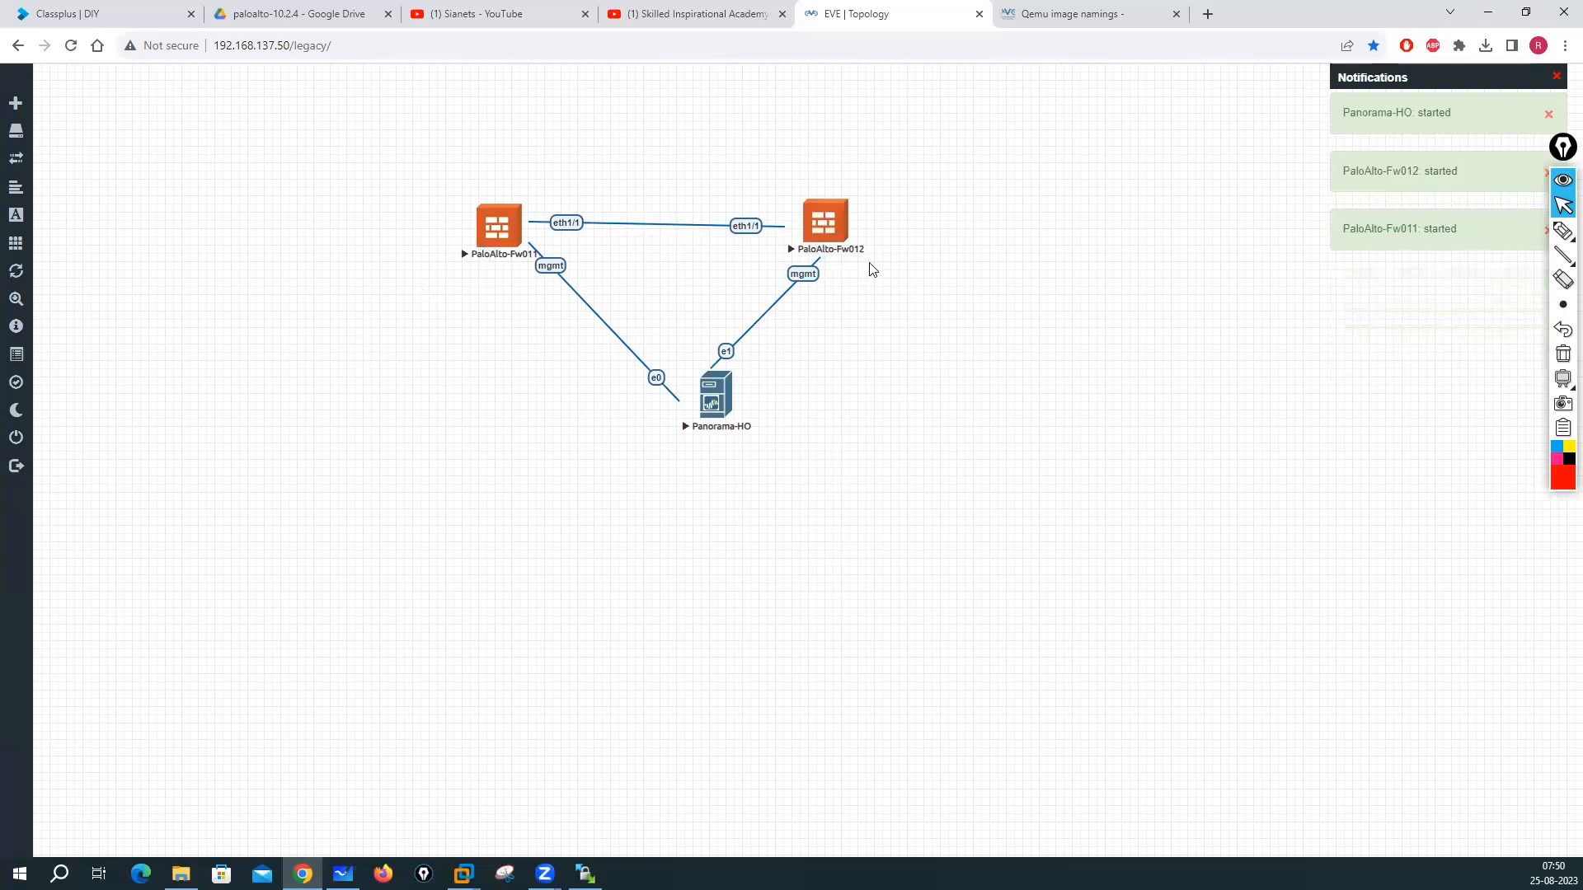
Step: Open the VNC console of PaloAlto-Fw011, allowing ultravnc_wrapper to launch
left_click(493, 236)
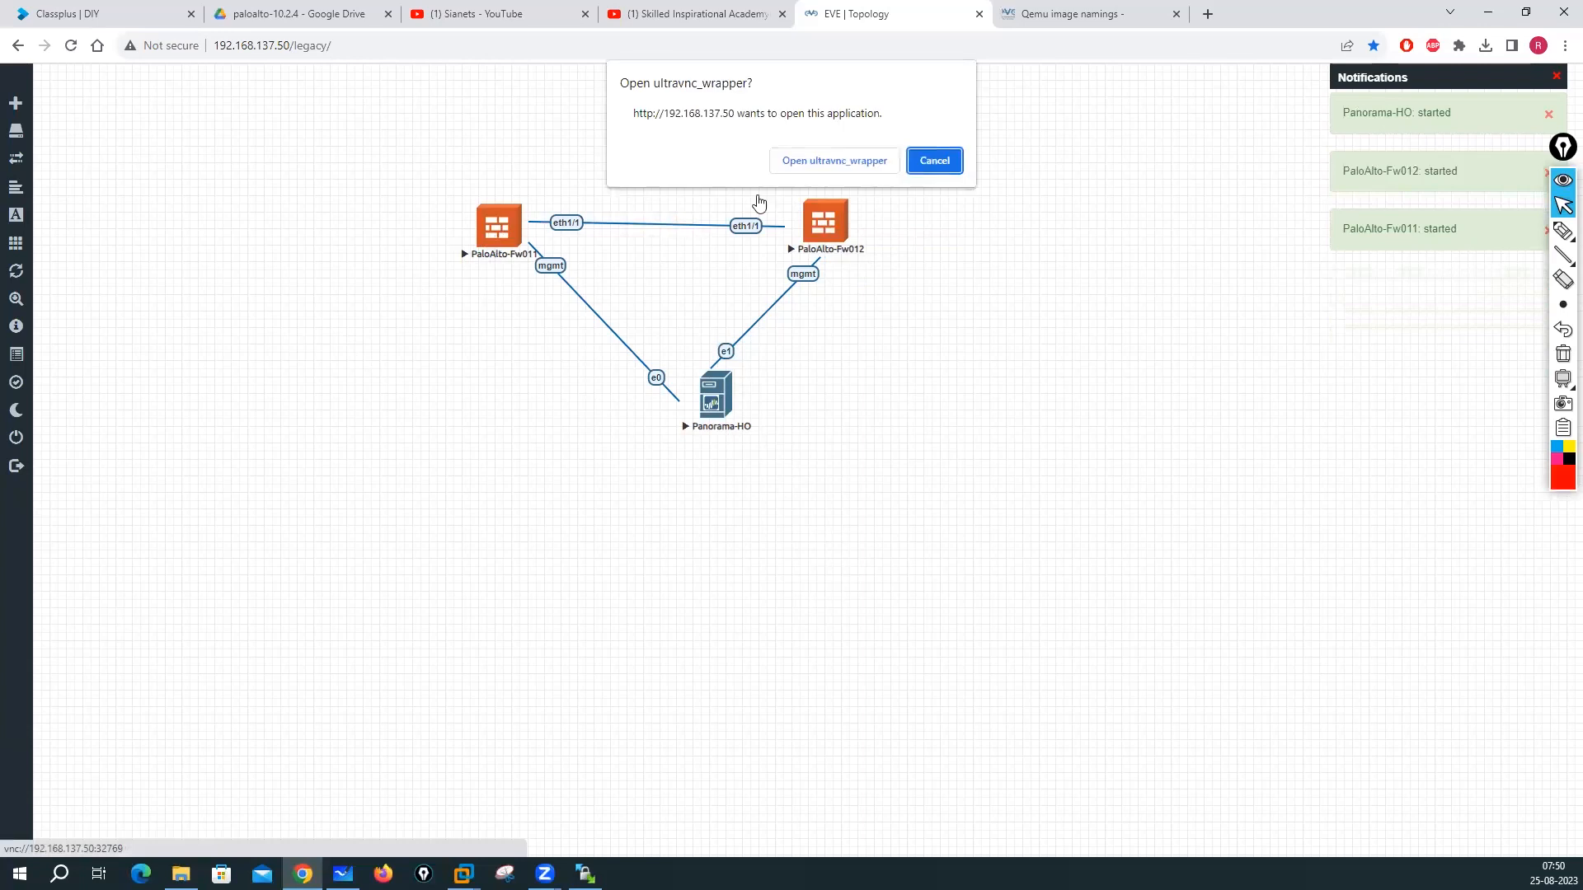
left_click(812, 163)
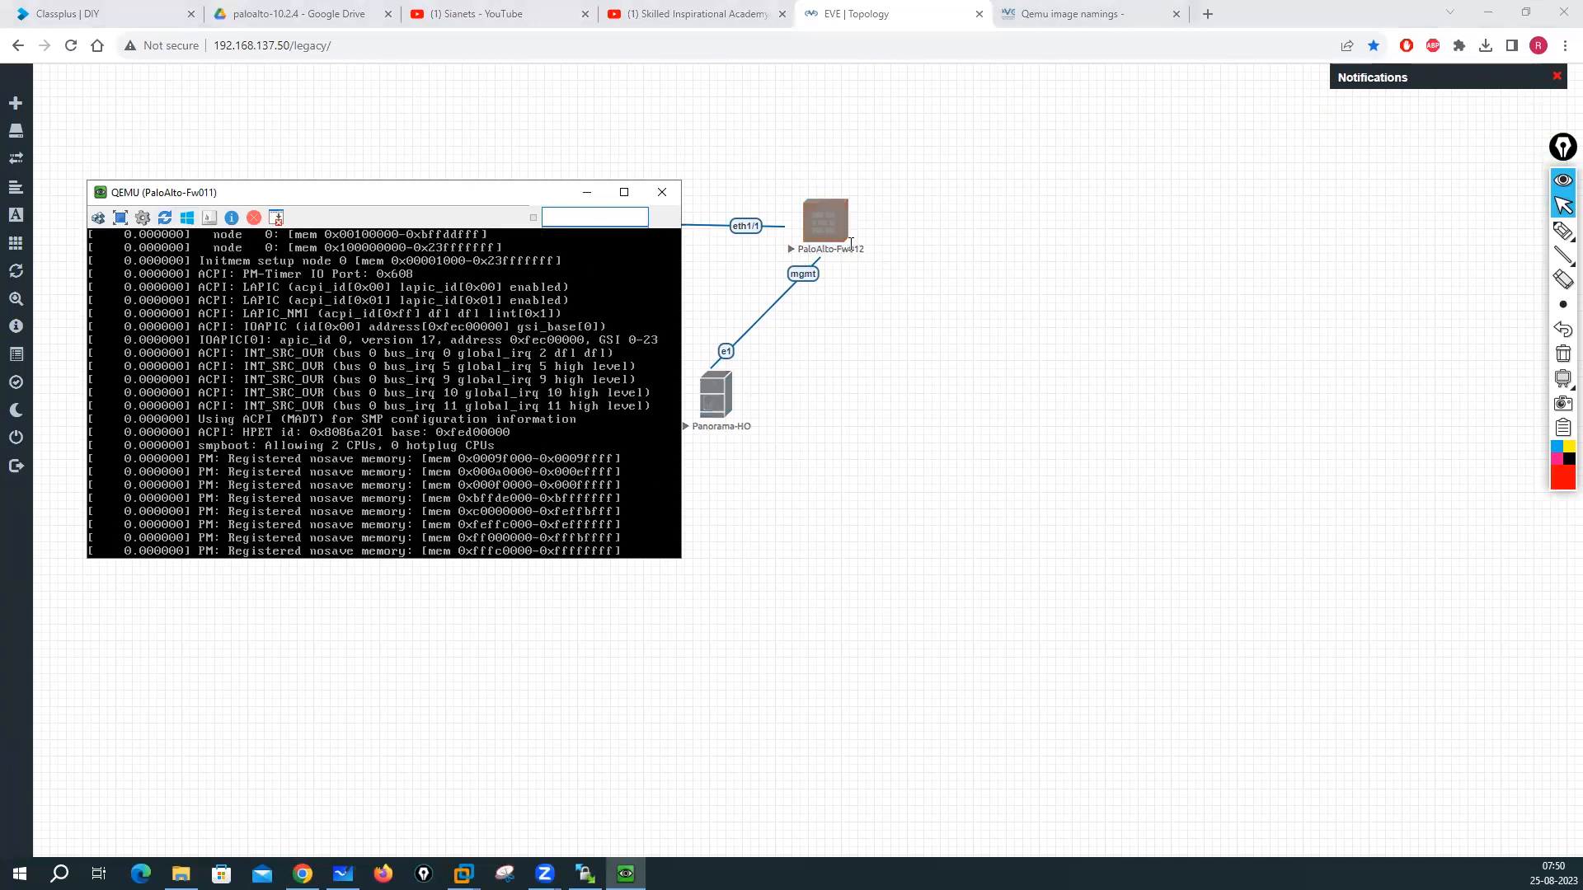
Step: Open the VNC console of PaloAlto-Fw012, allowing ultravnc_wrapper to launch
left_click(824, 220)
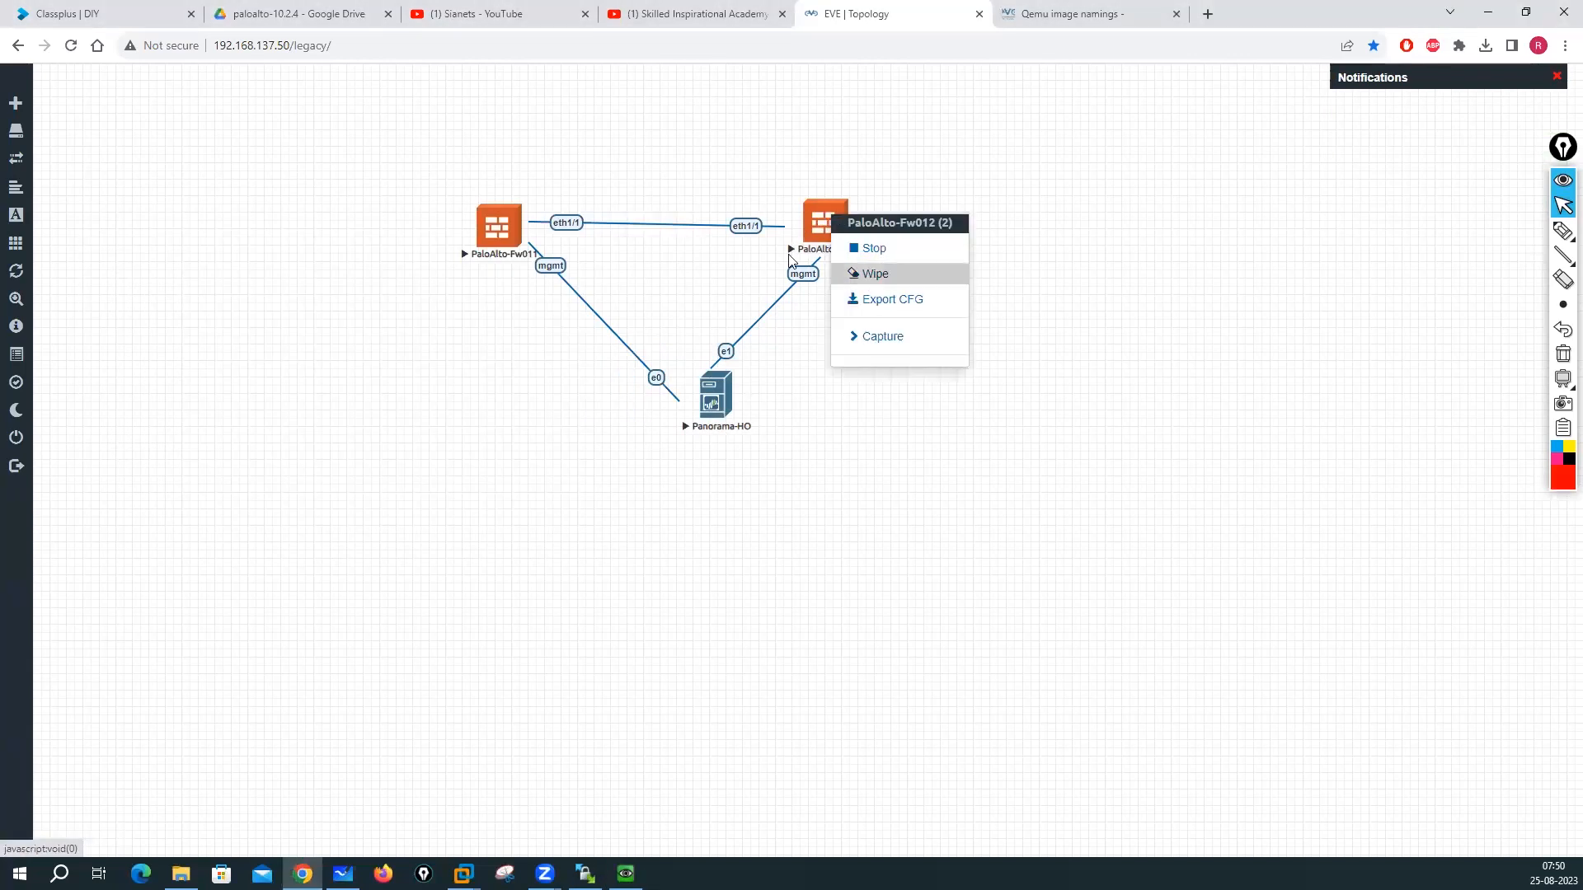
left_click(752, 275)
left_click(825, 233)
left_click(849, 170)
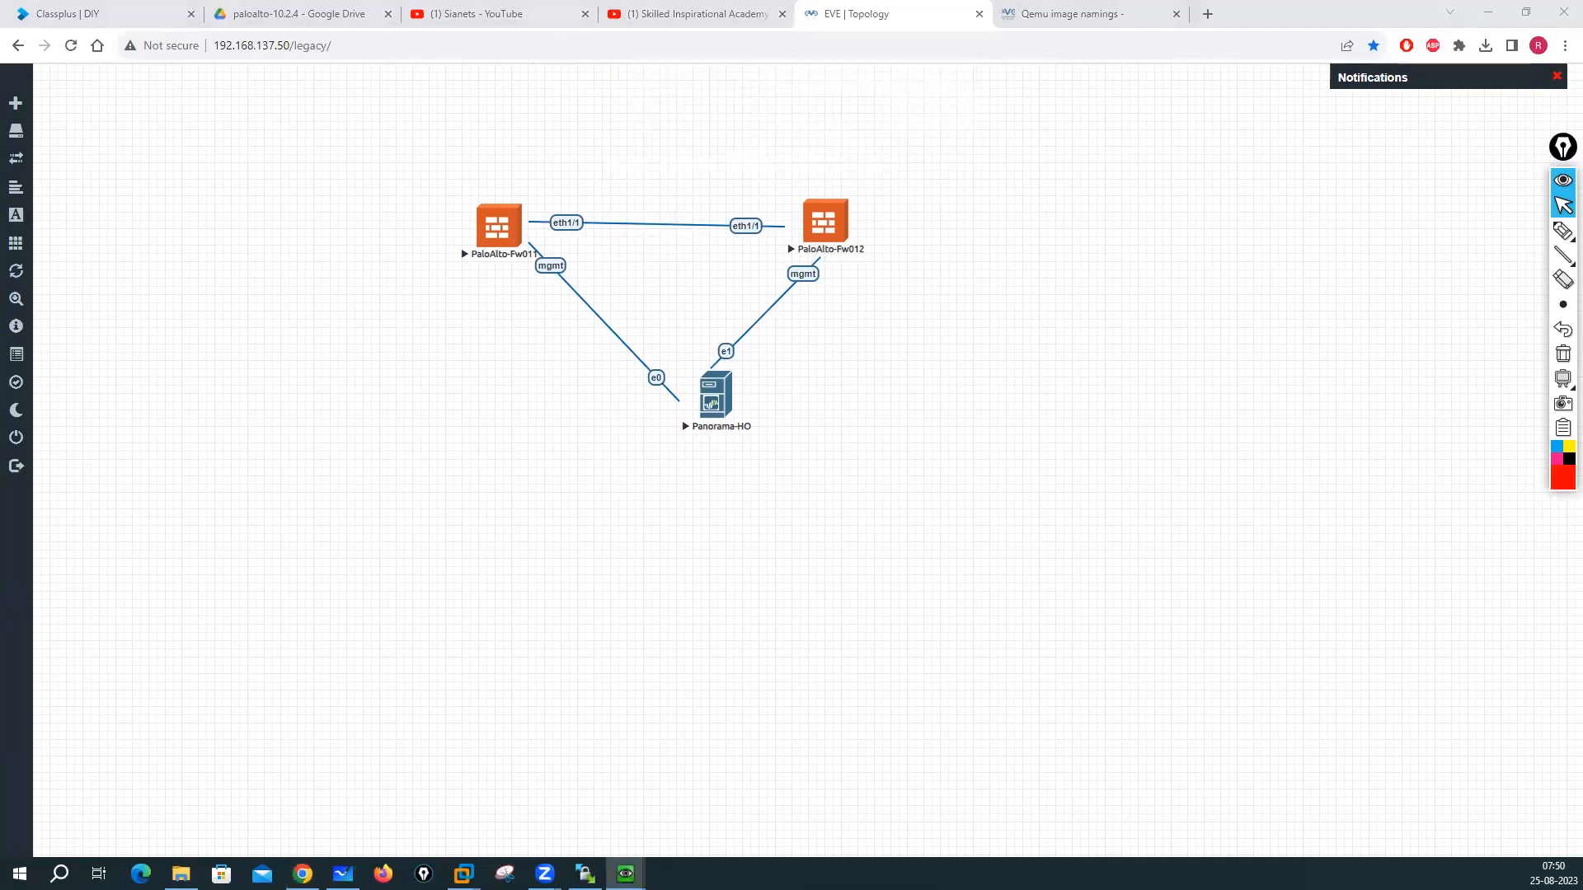
Step: Minimize the two firewall consoles and open the VNC console of Panorama-HO, allowing ultravnc_wrapper to launch
left_click(722, 396)
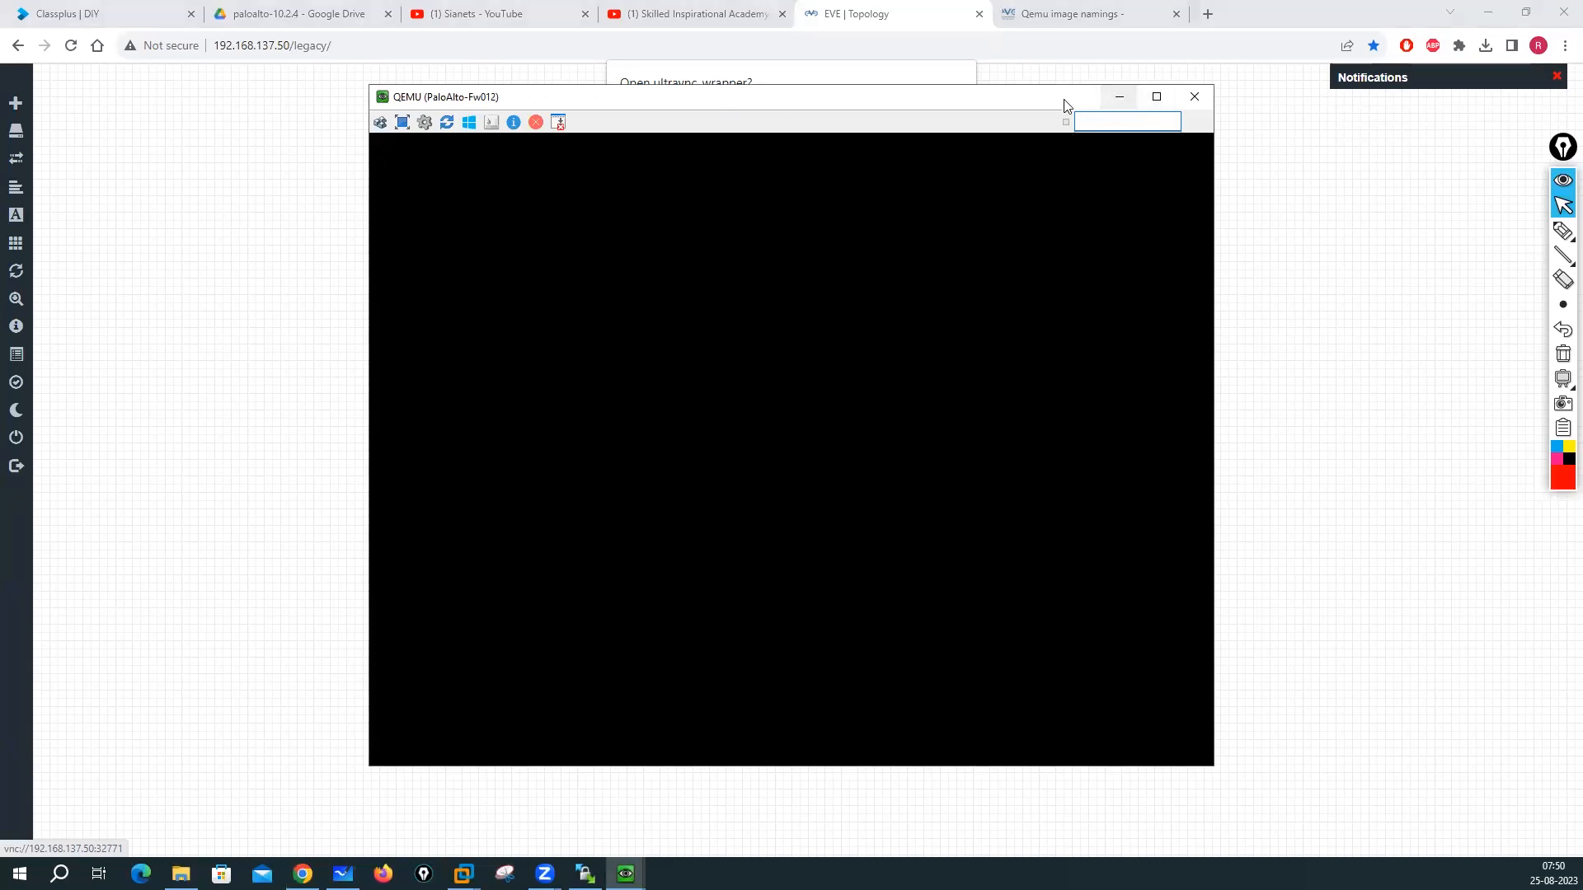
left_click(1119, 97)
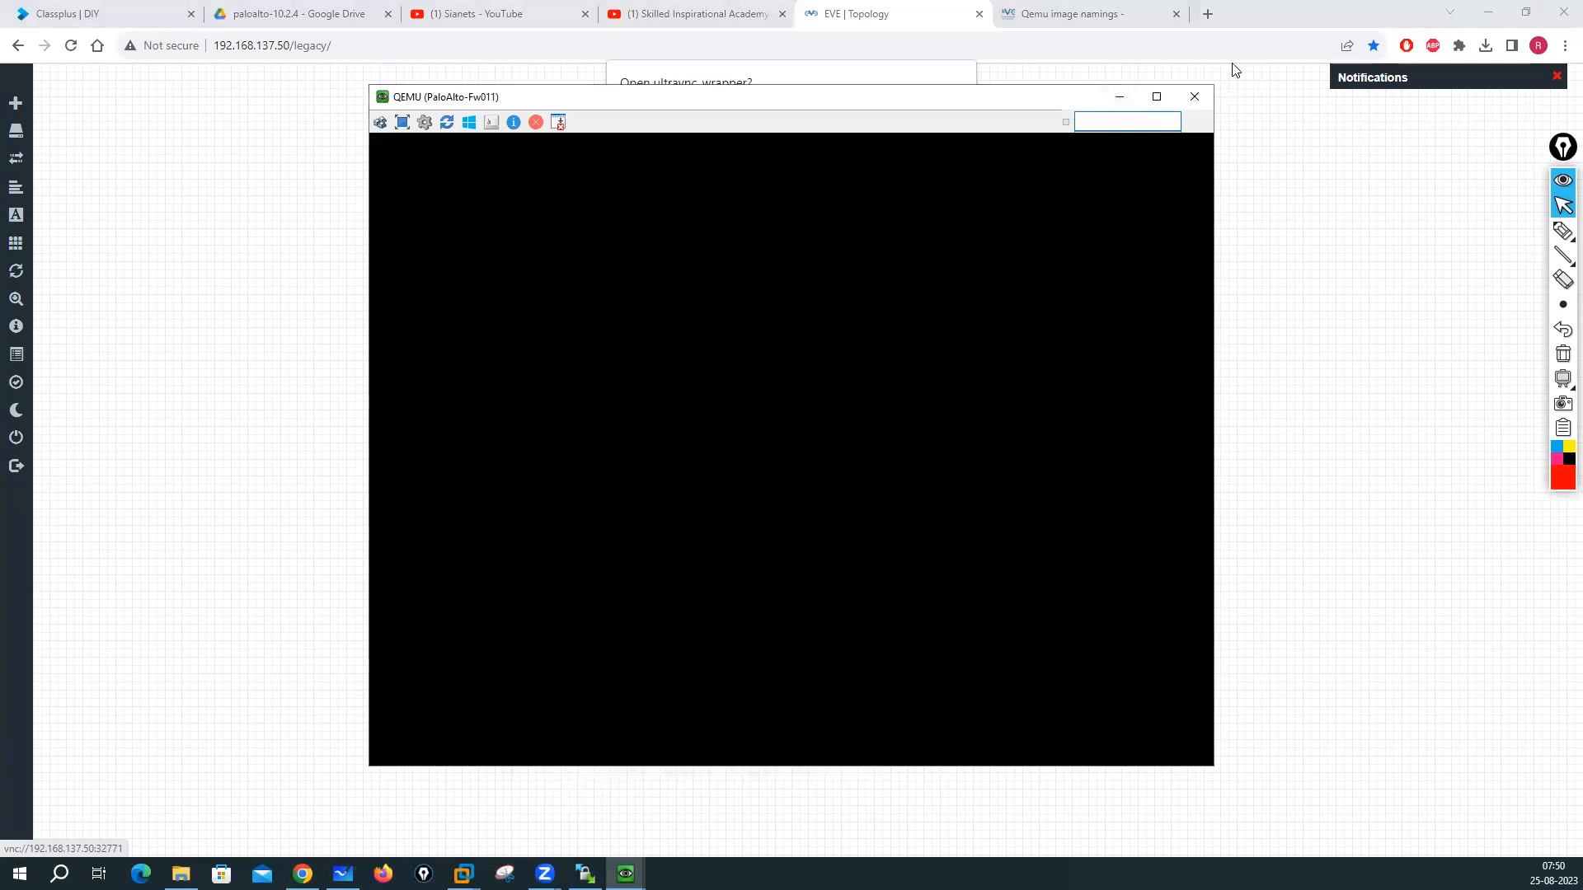
left_click(1119, 96)
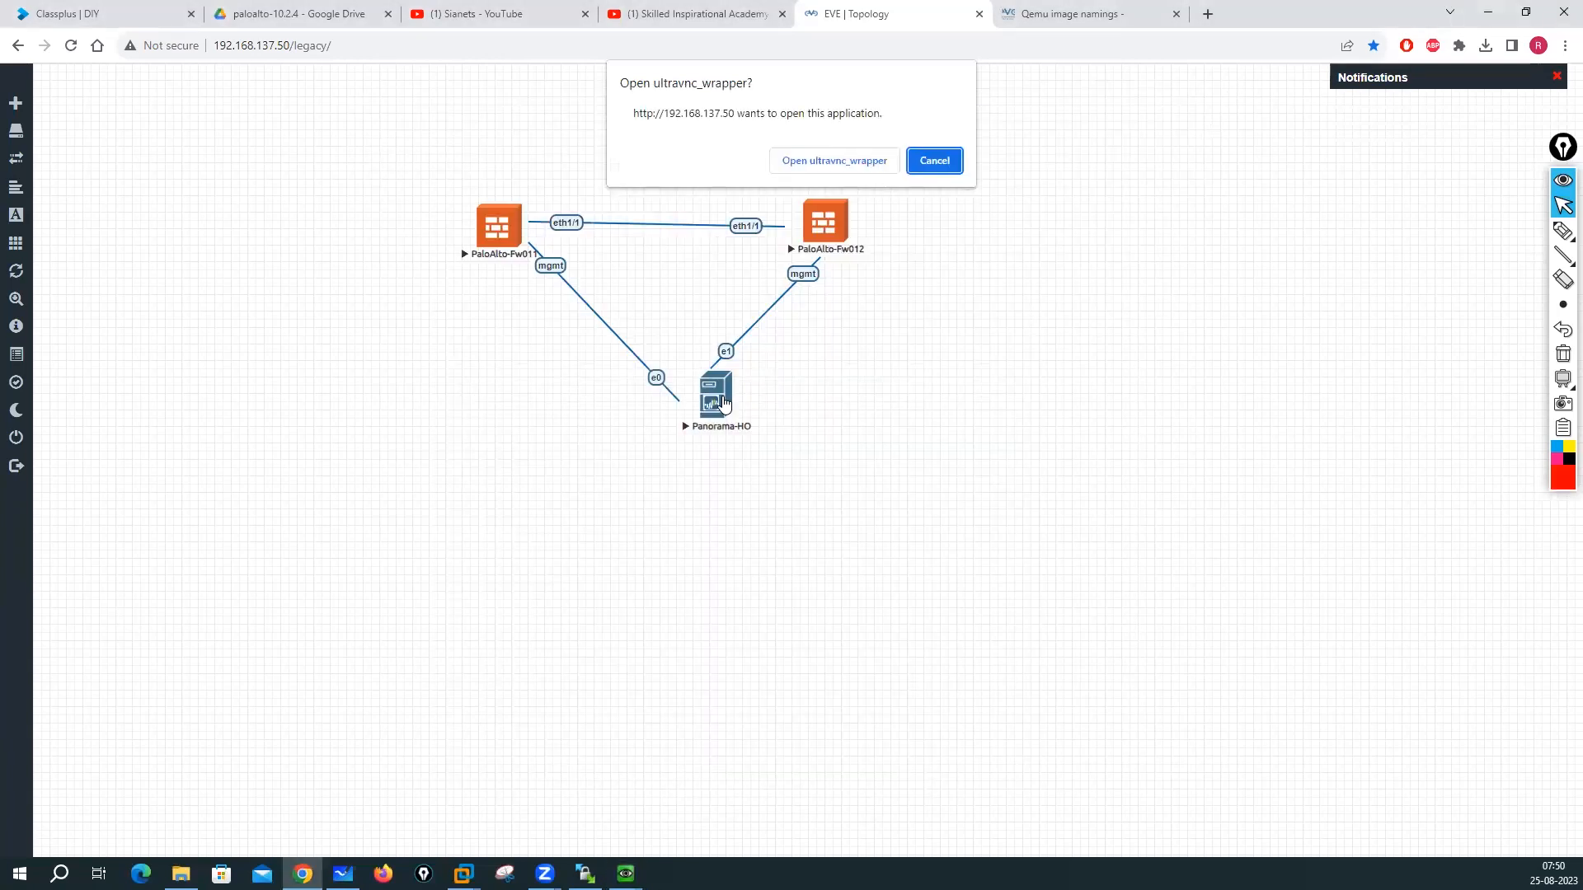
left_click(835, 161)
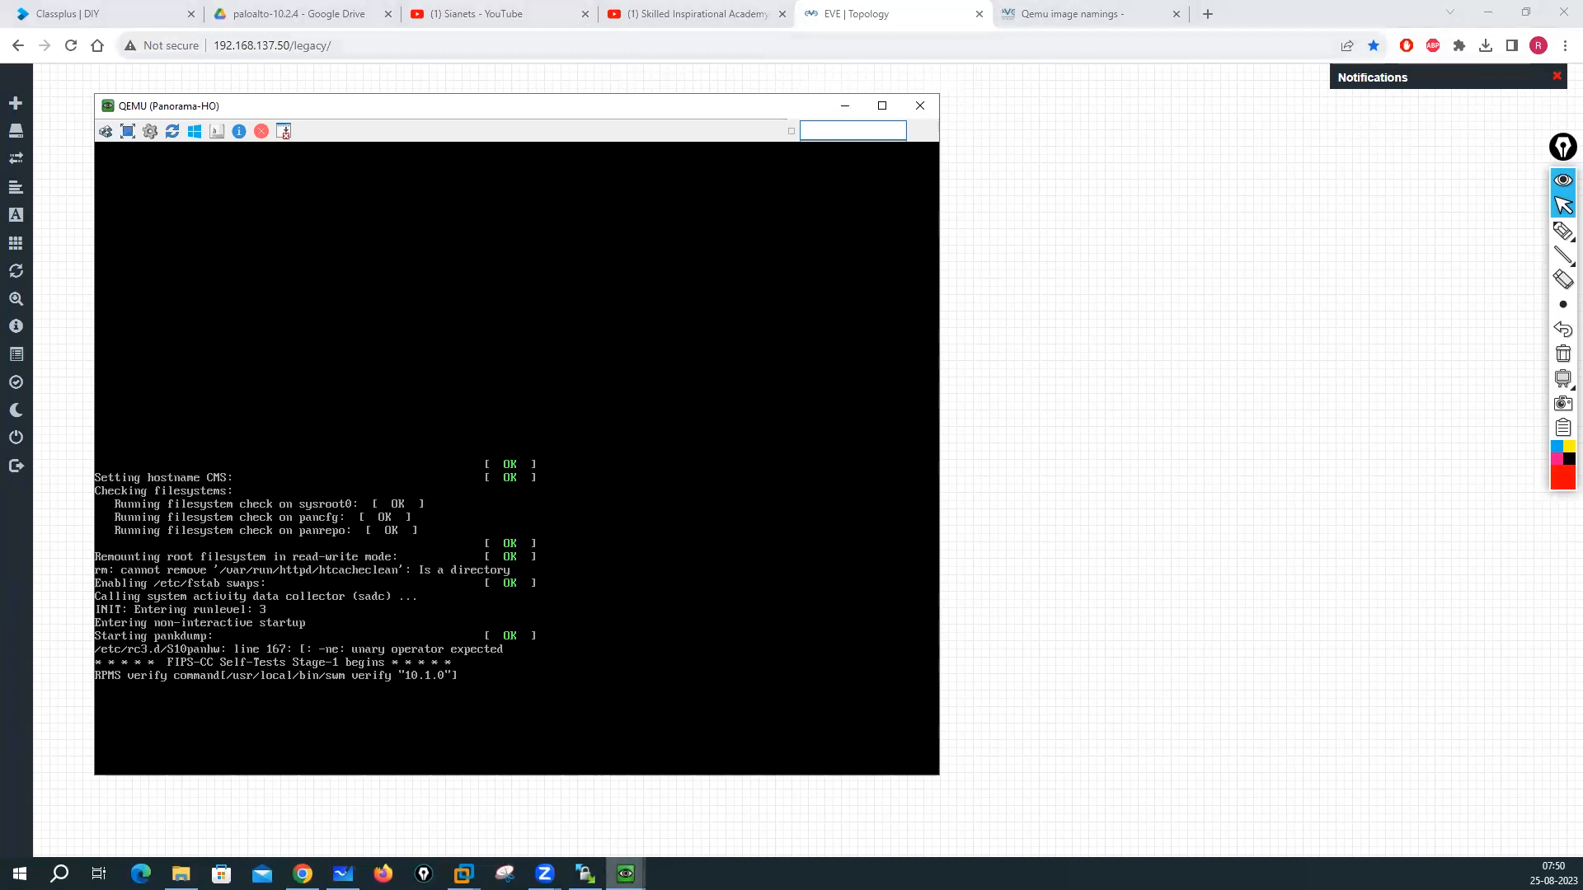
Step: Arrange the Panorama-HO and PaloAlto-Fw012 console windows side by side
mouse_move(626, 873)
left_click(644, 805)
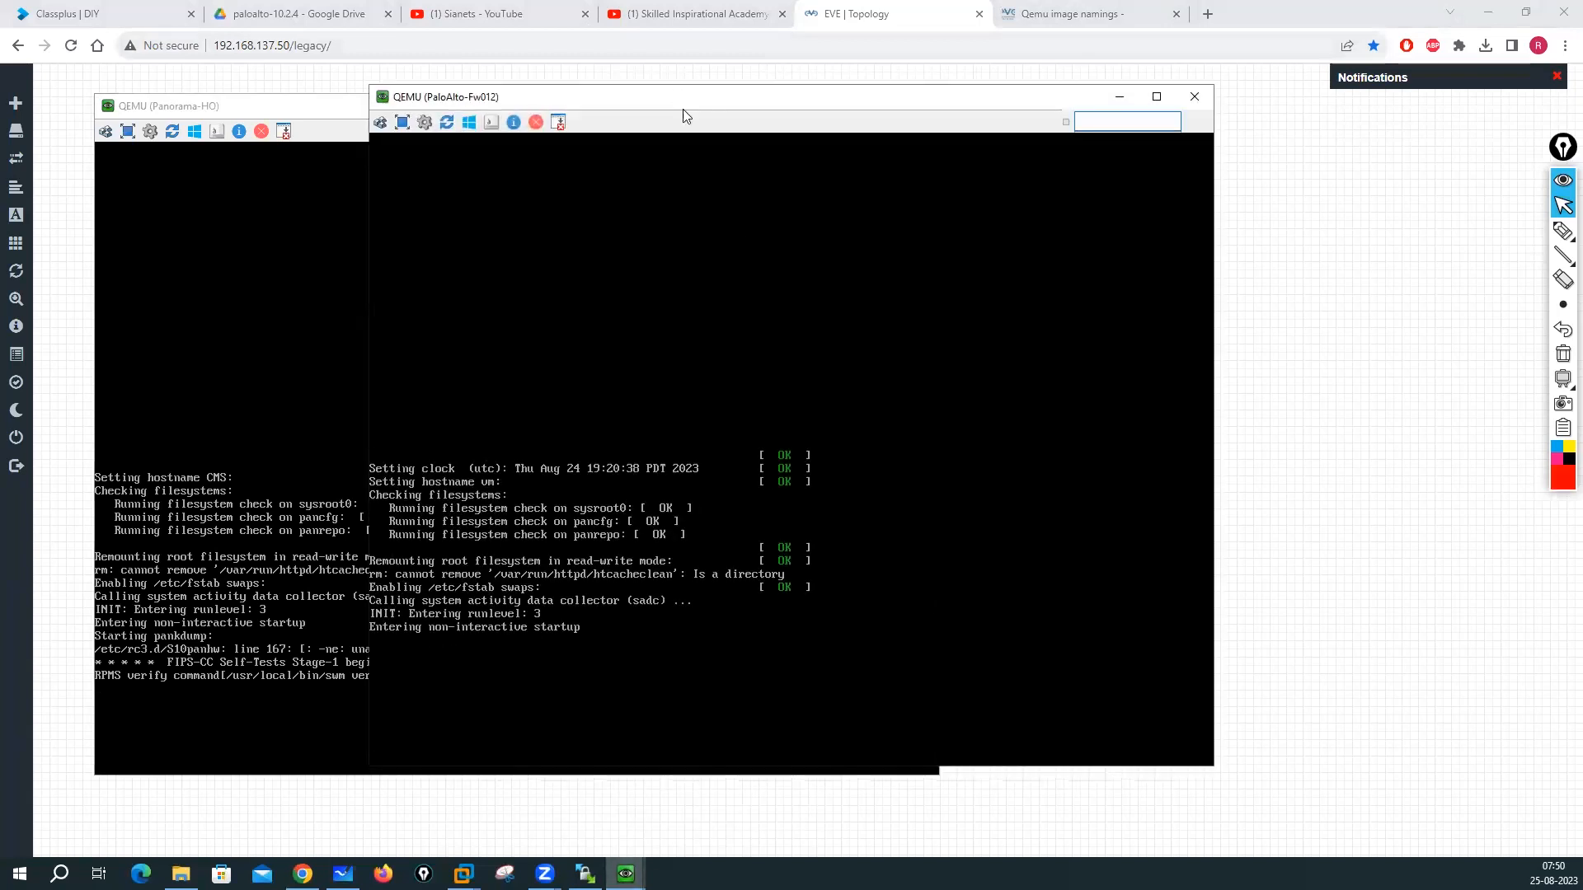
left_click_drag(683, 108, 978, 126)
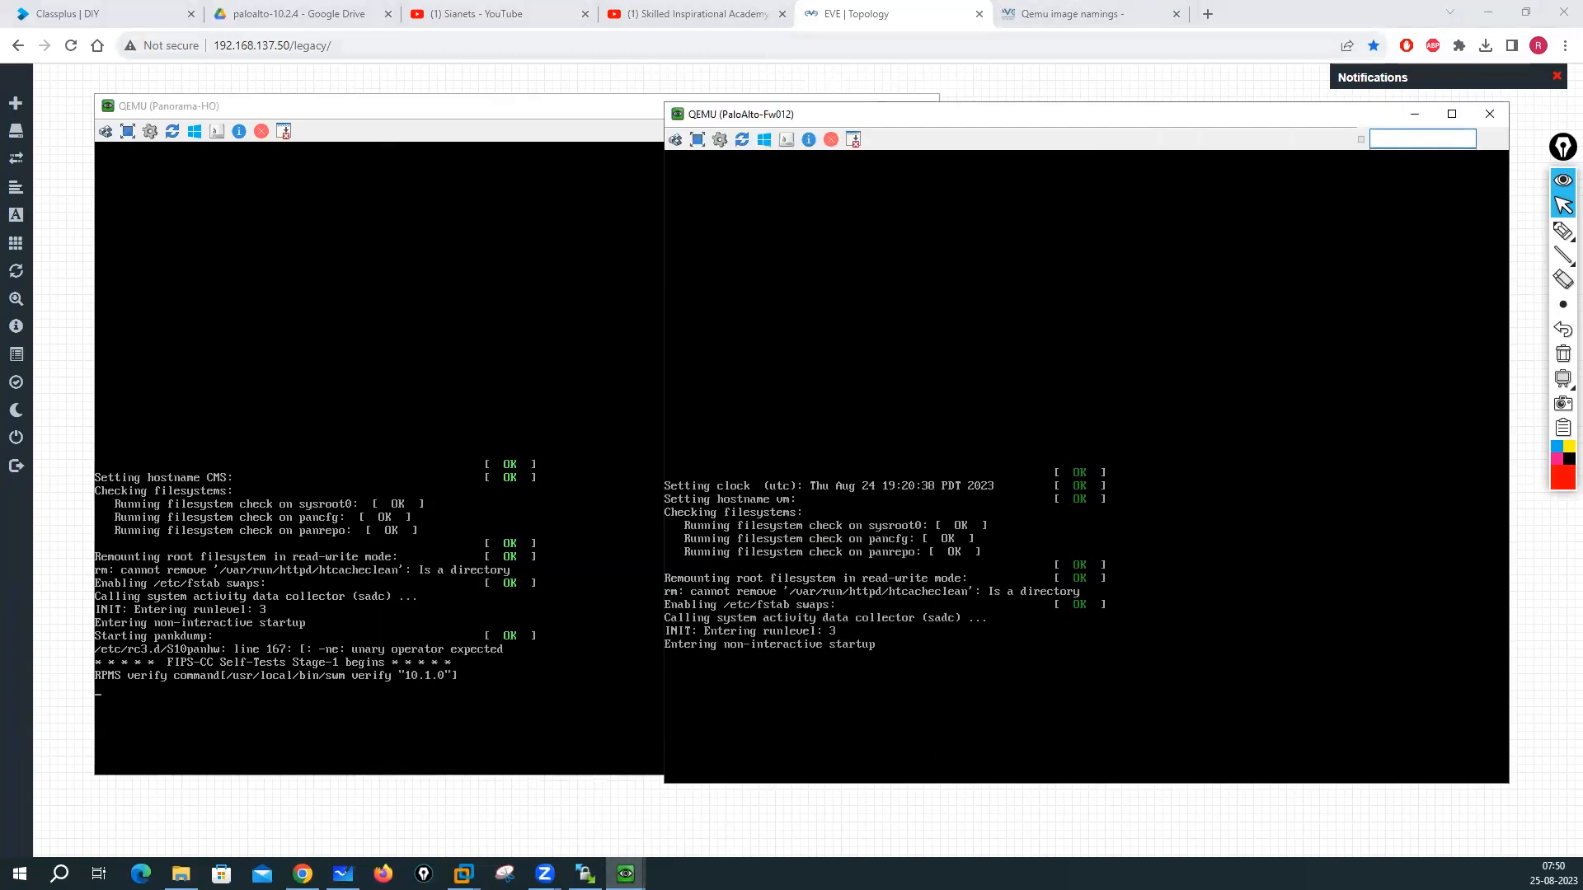
mouse_move(625, 873)
left_click(769, 792)
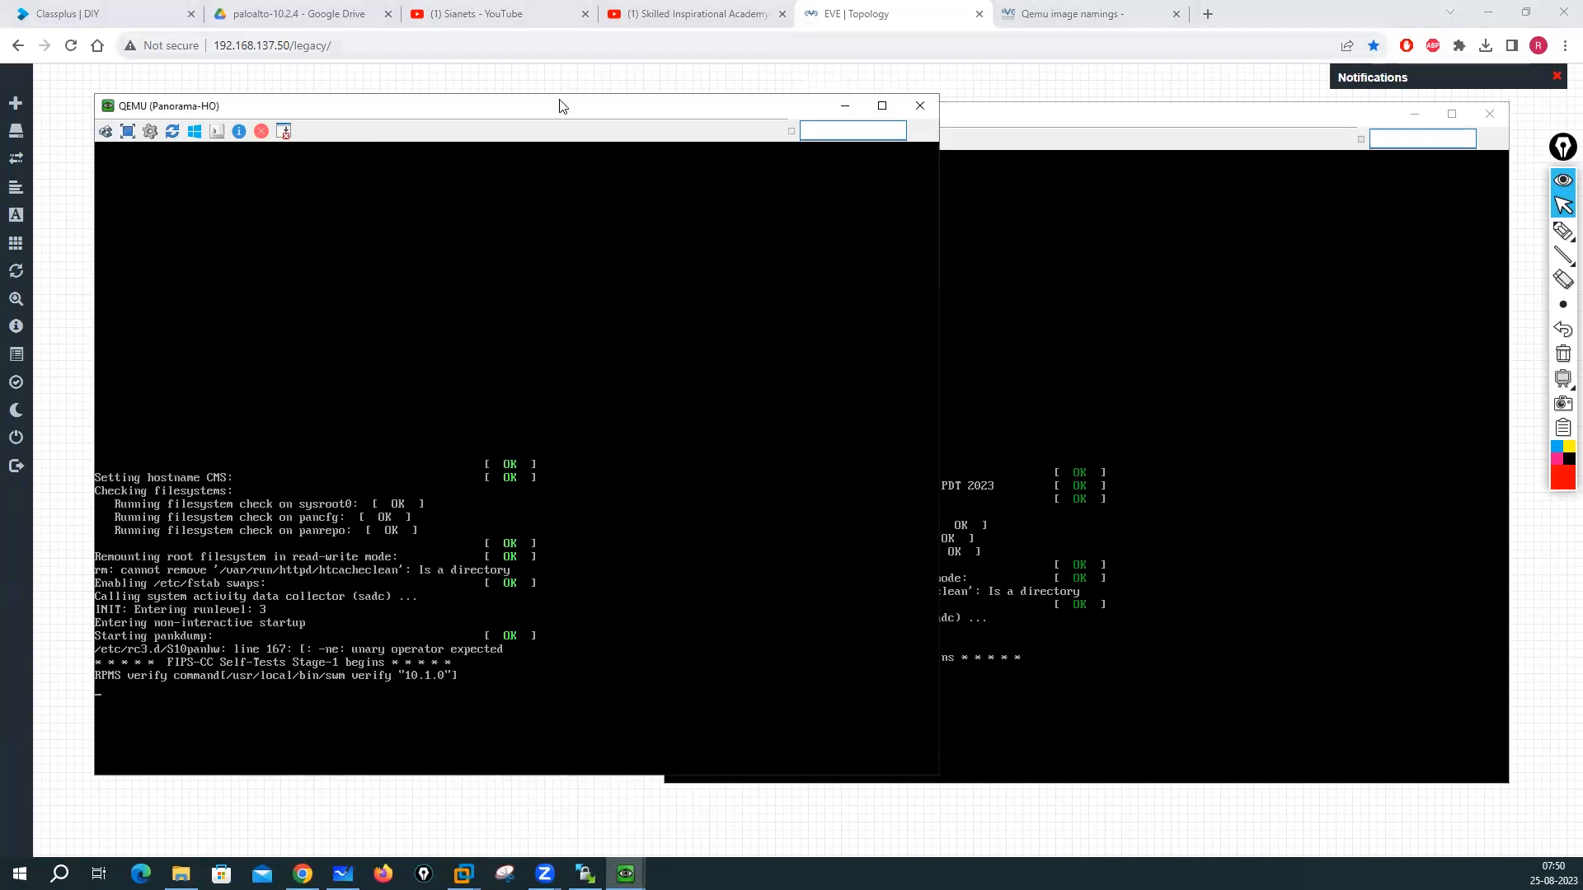
left_click_drag(559, 106, 540, 99)
left_click(1131, 132)
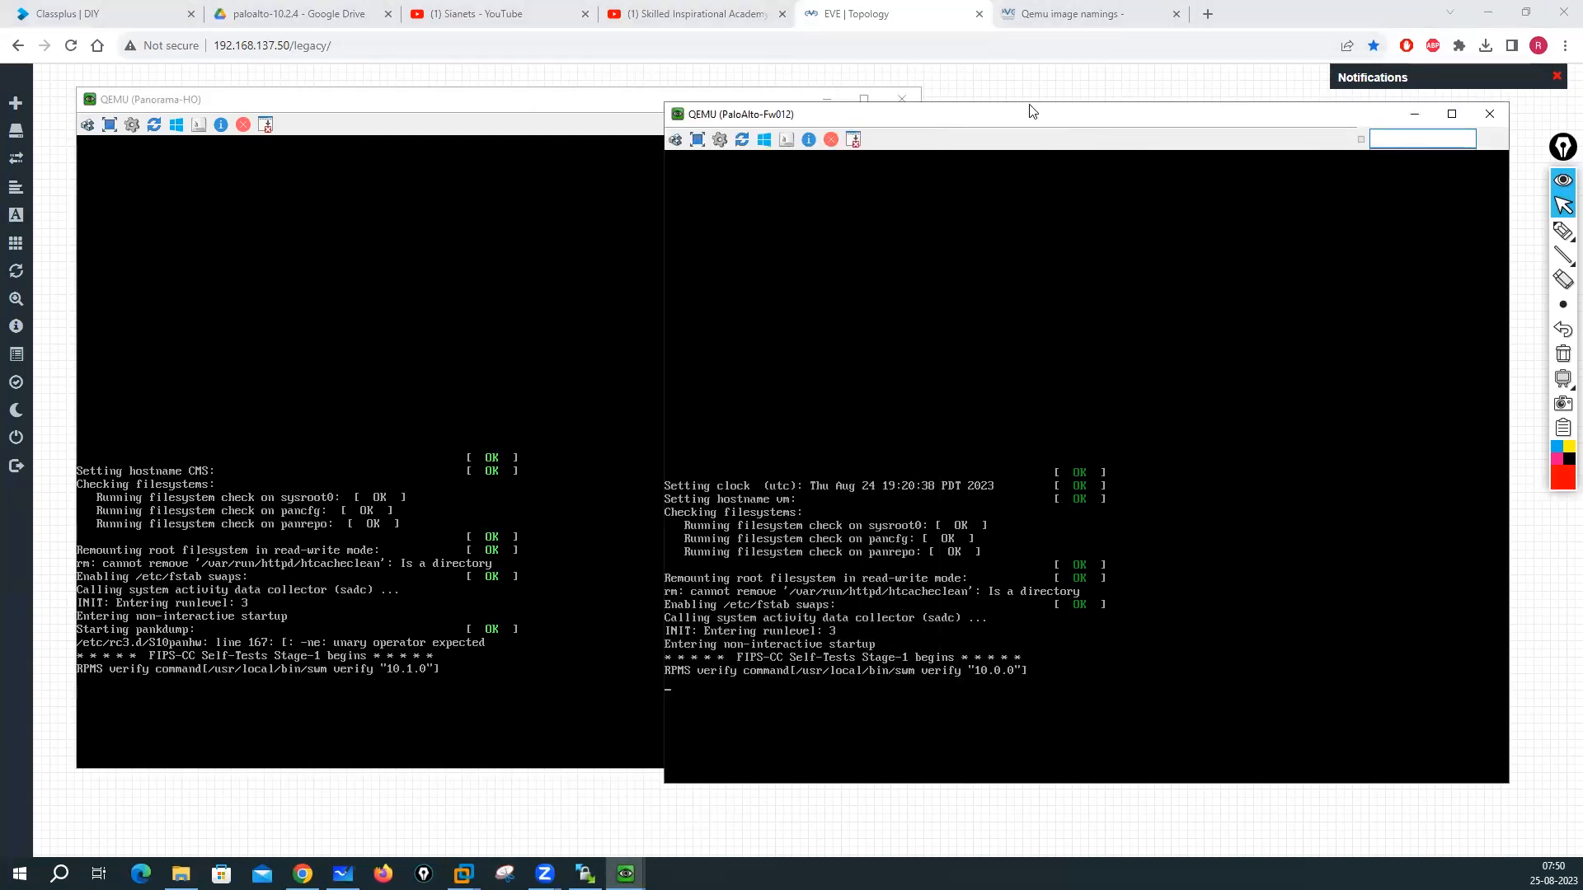
left_click_drag(1032, 111, 1024, 80)
Step: Restore the PaloAlto-Fw011 console and place it over the PaloAlto-Fw012 console, beside Panorama-HO
mouse_move(625, 873)
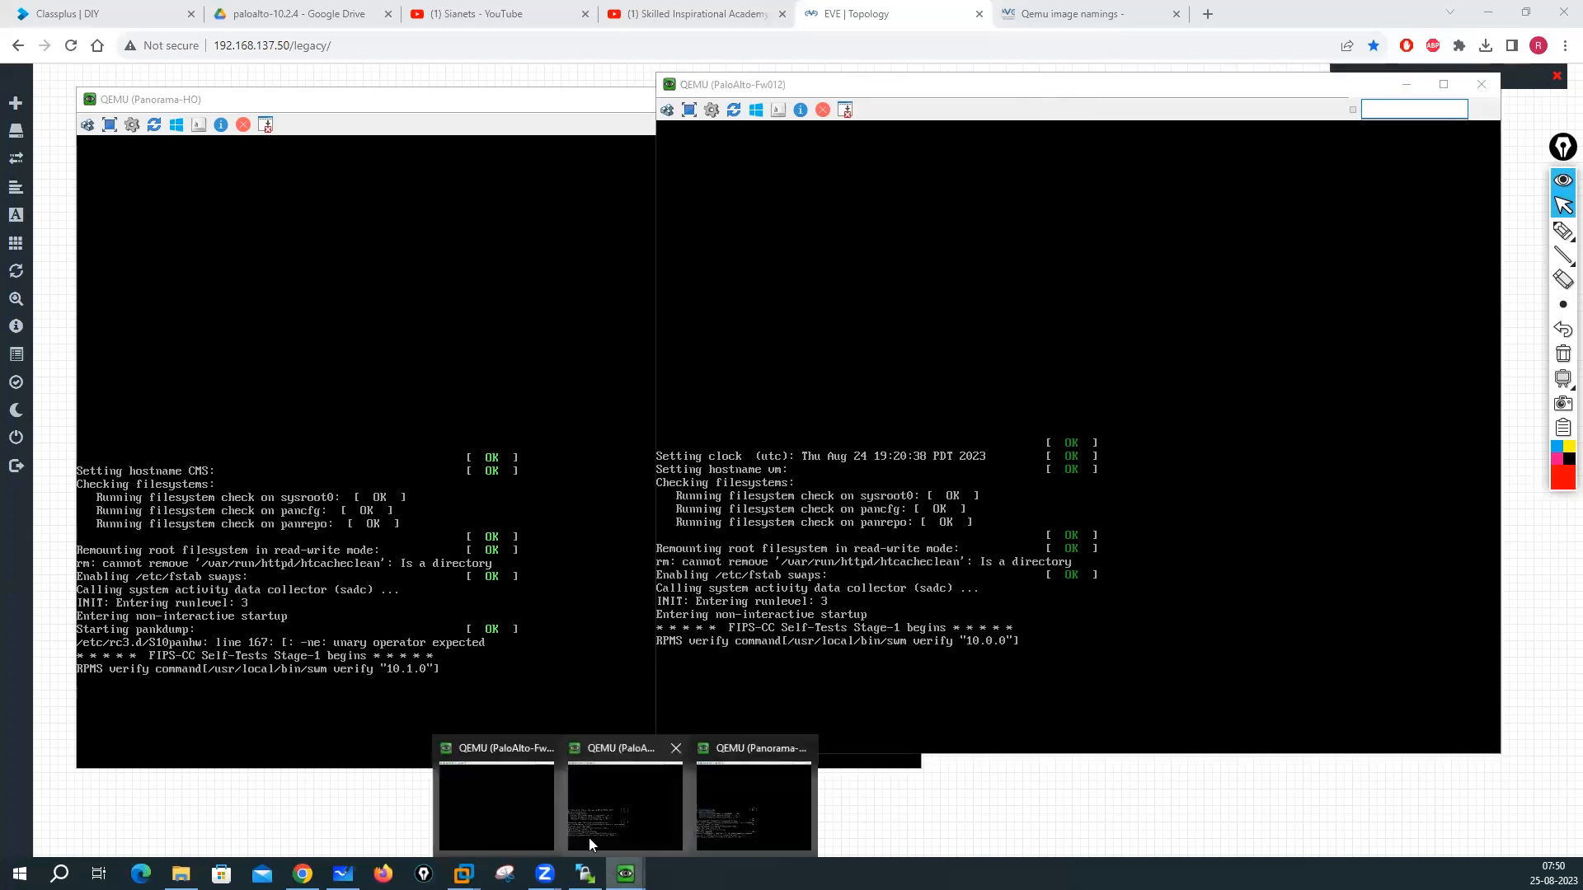
left_click(504, 788)
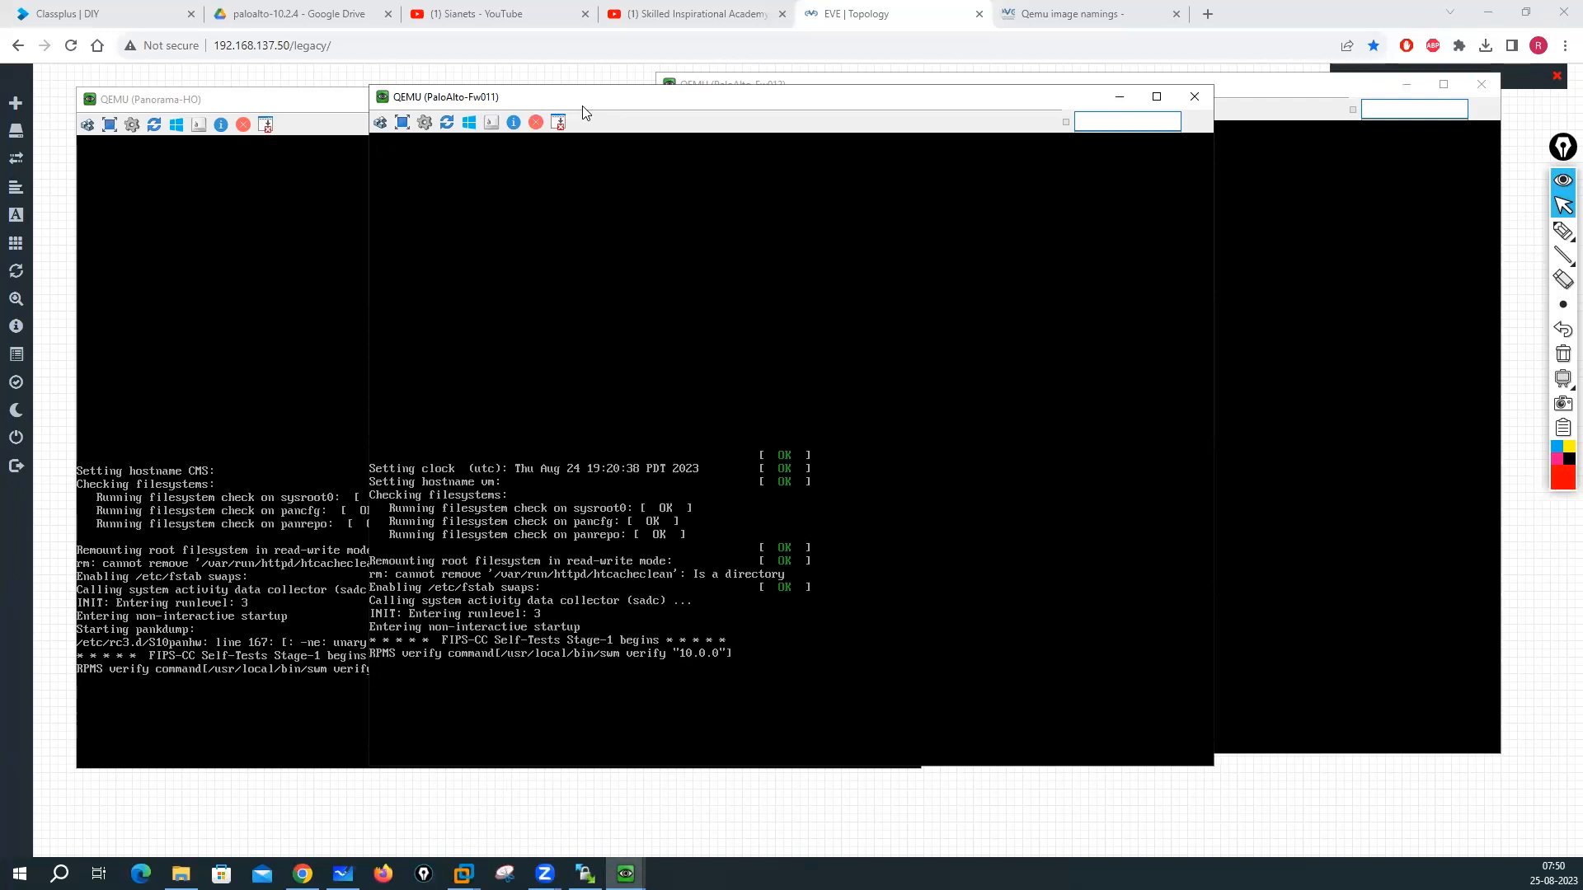
left_click_drag(582, 112, 940, 130)
left_click_drag(791, 115, 714, 82)
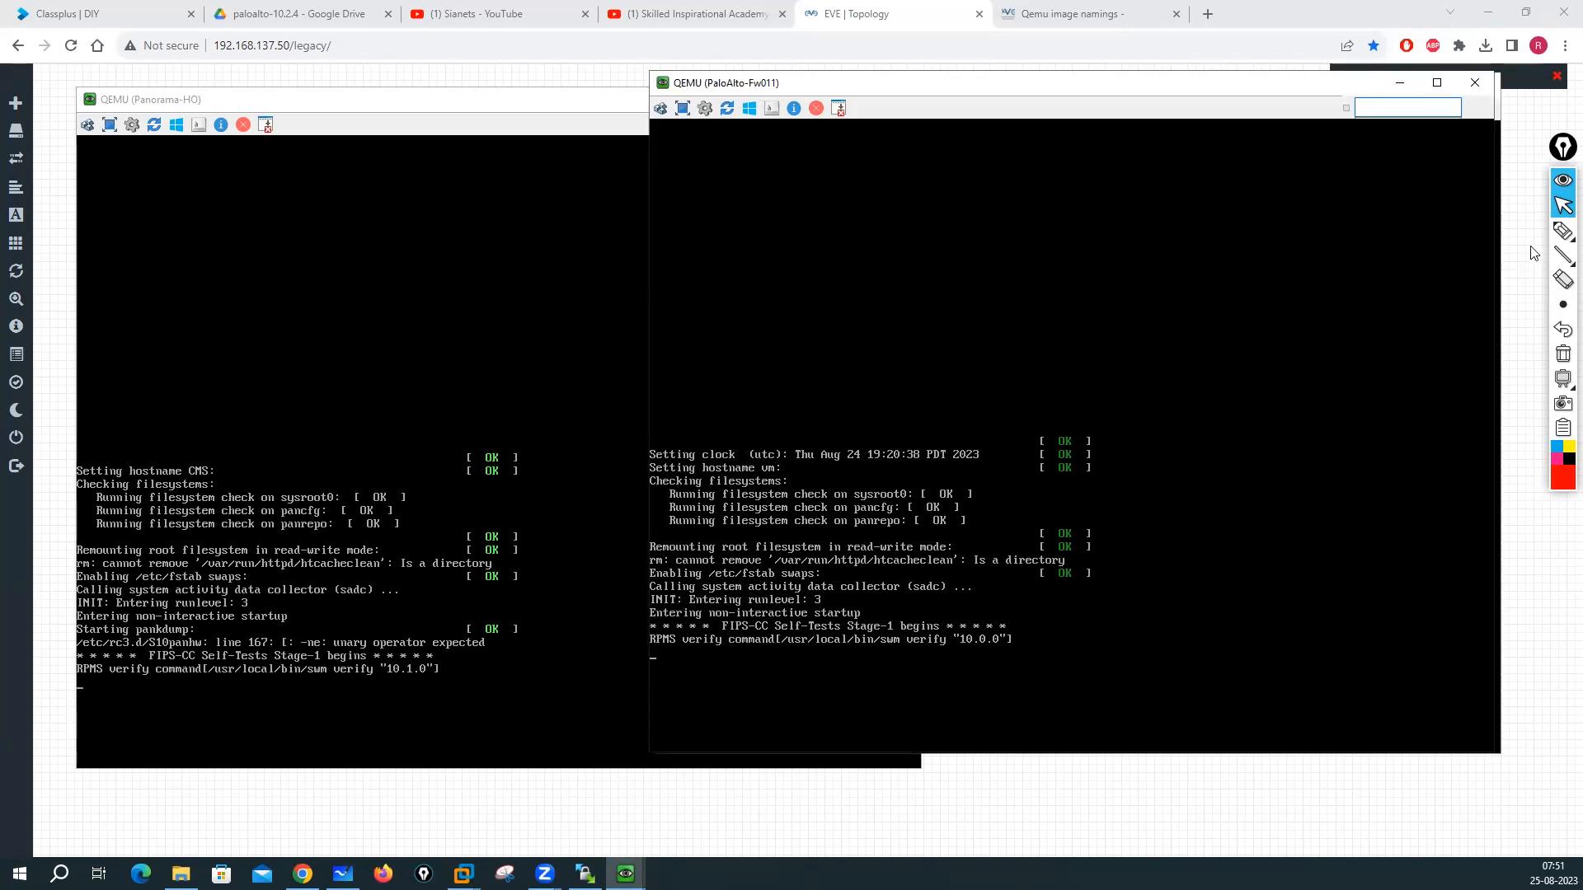
Step: Mark the Panorama-HO title and both consoles' boot output with red double-headed arrows, and clear the annotations
left_click(1563, 231)
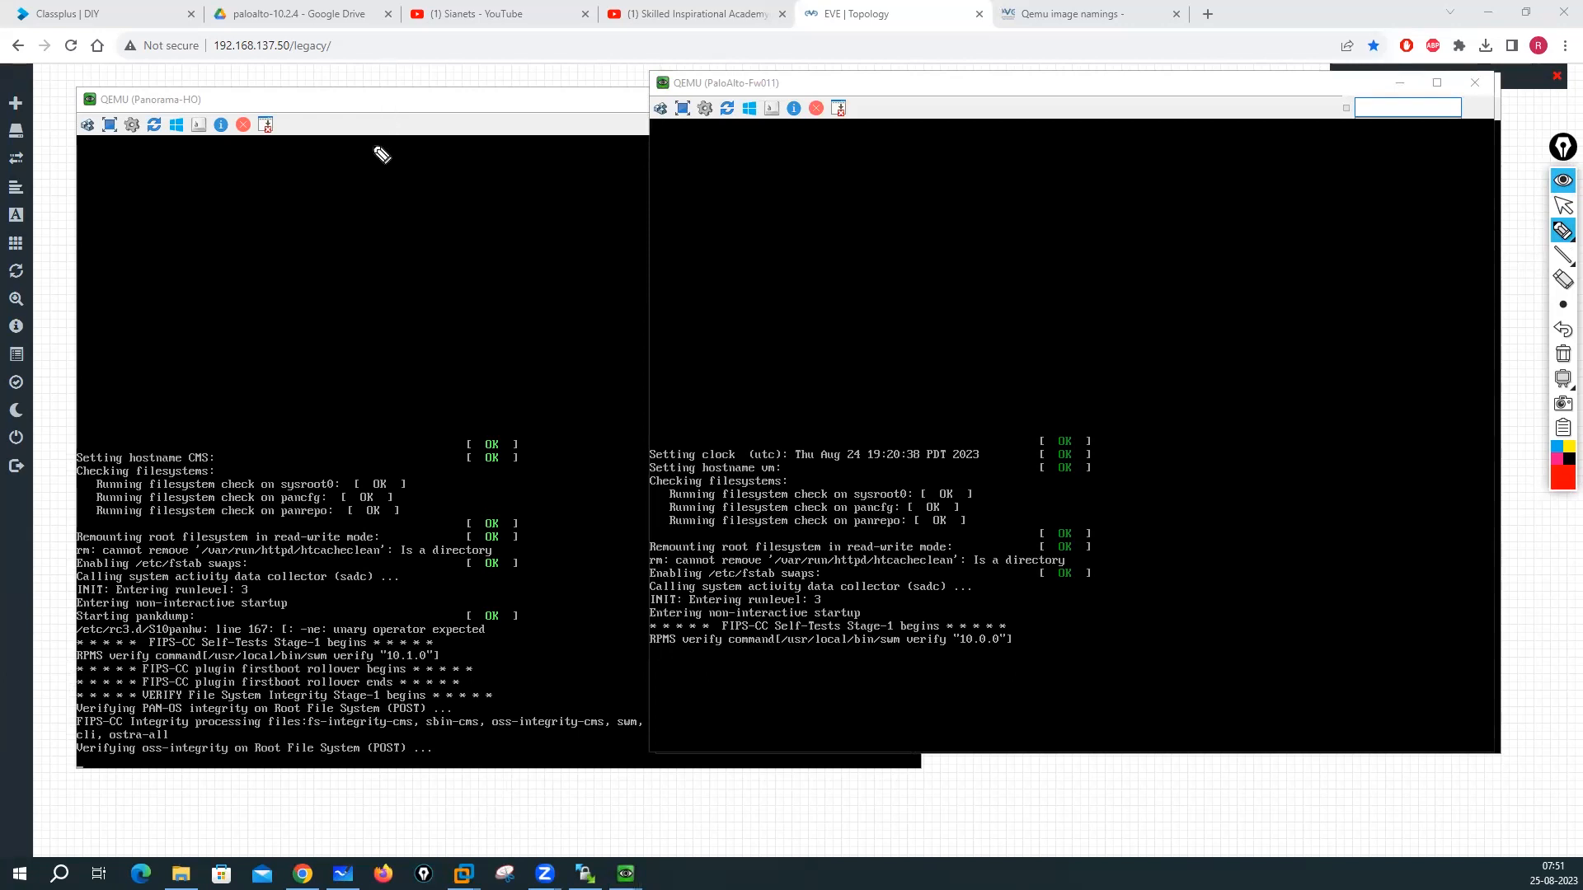
mouse_move(287, 97)
left_mouse_down()
mouse_move(320, 97)
mouse_move(306, 108)
left_mouse_up()
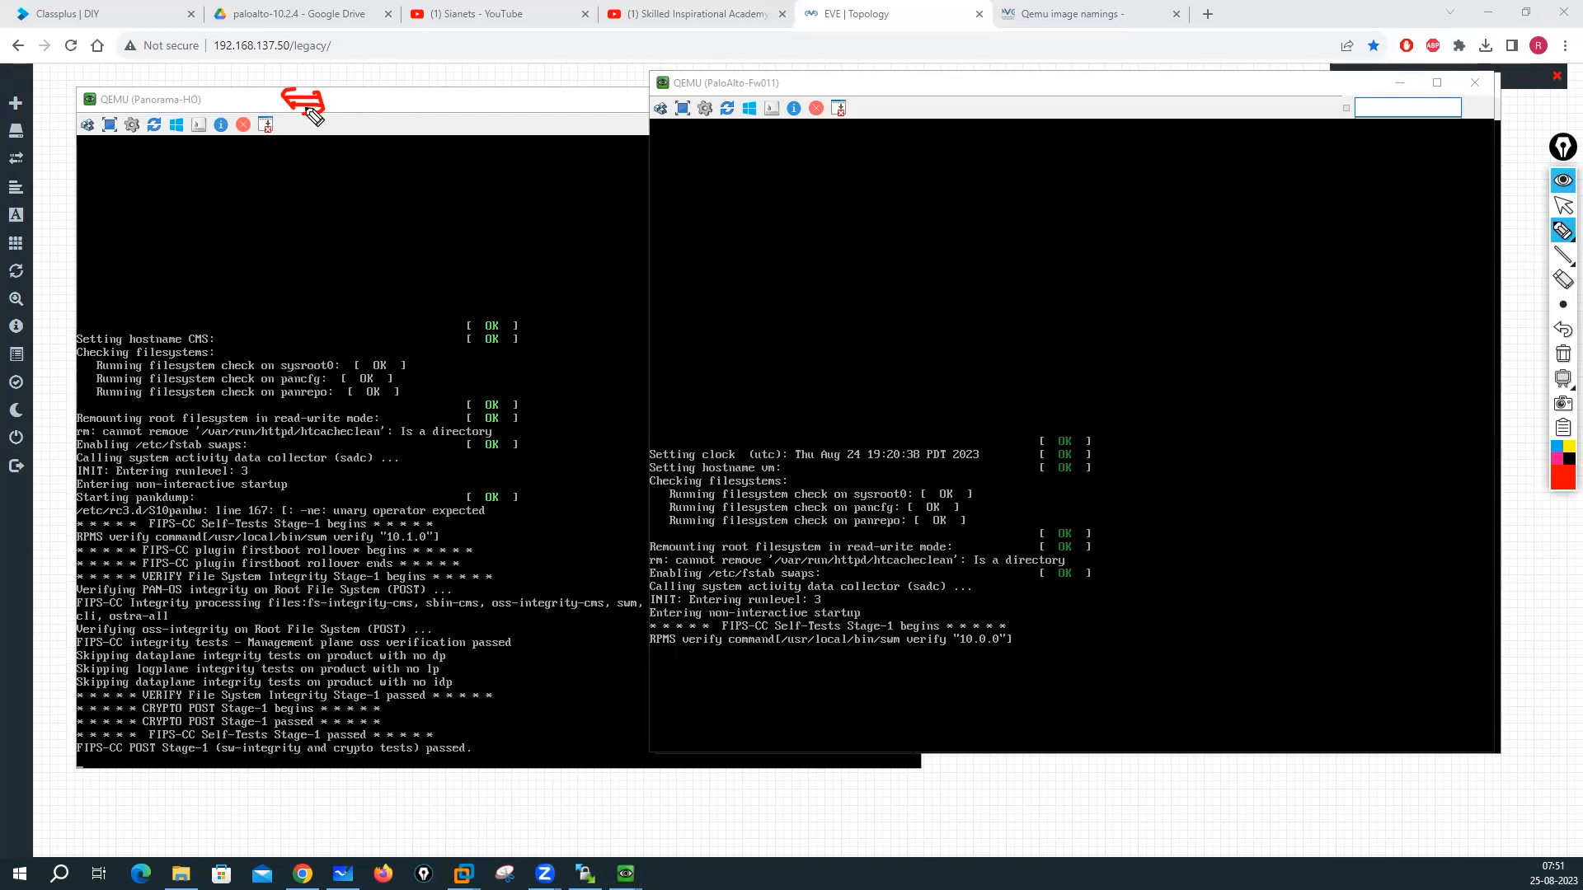
mouse_move(465, 641)
left_mouse_down()
mouse_move(462, 721)
mouse_move(483, 728)
mouse_move(485, 682)
left_mouse_up()
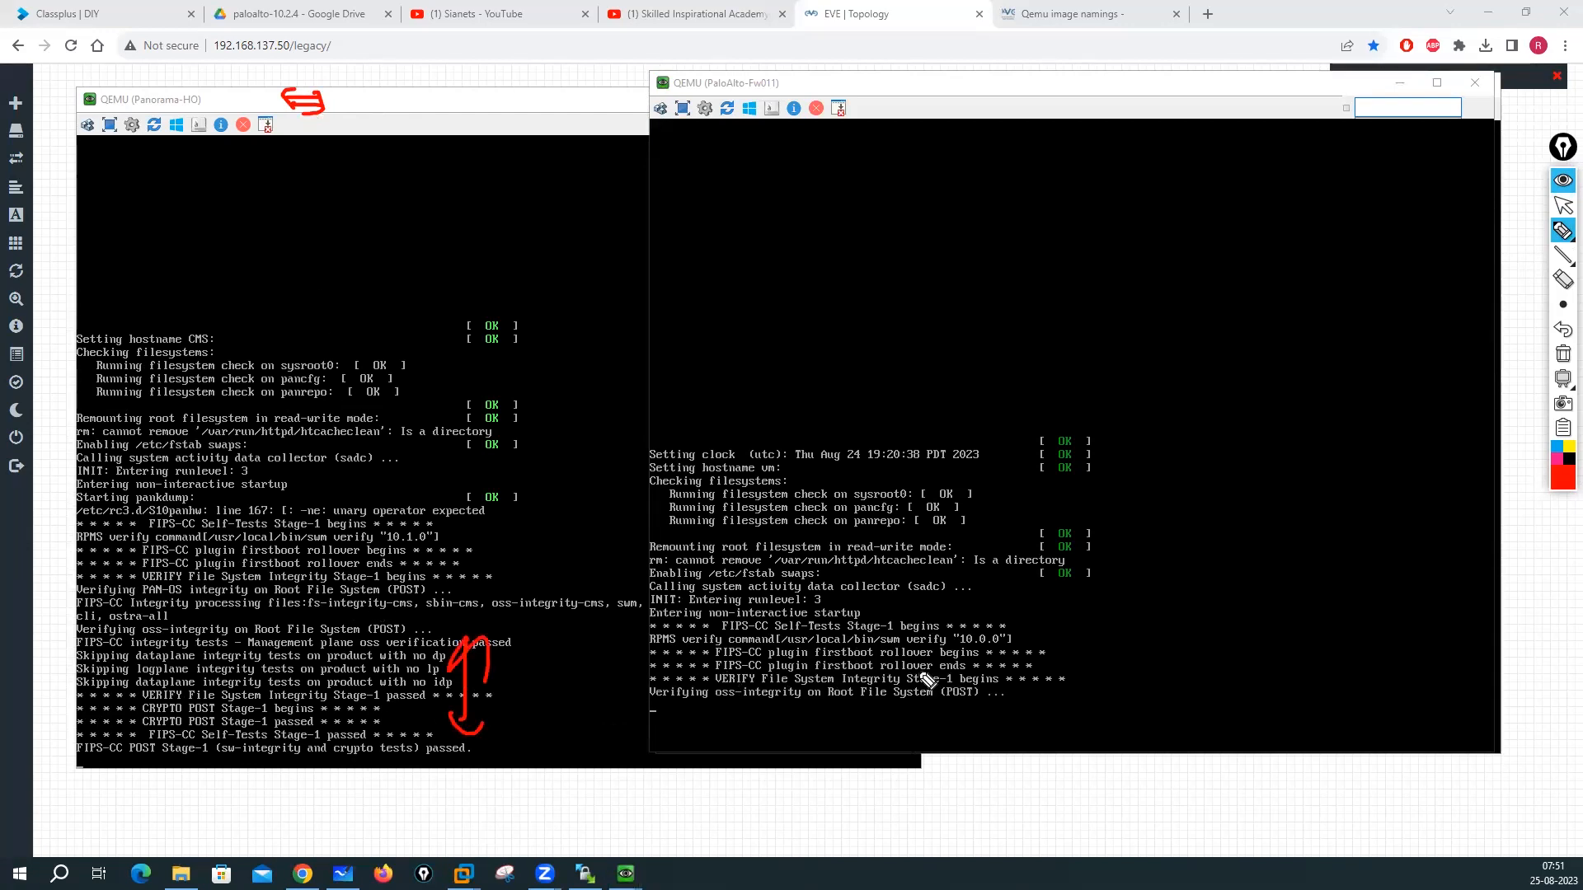
mouse_move(1086, 642)
left_mouse_down()
mouse_move(1086, 703)
mouse_move(1104, 664)
left_mouse_up()
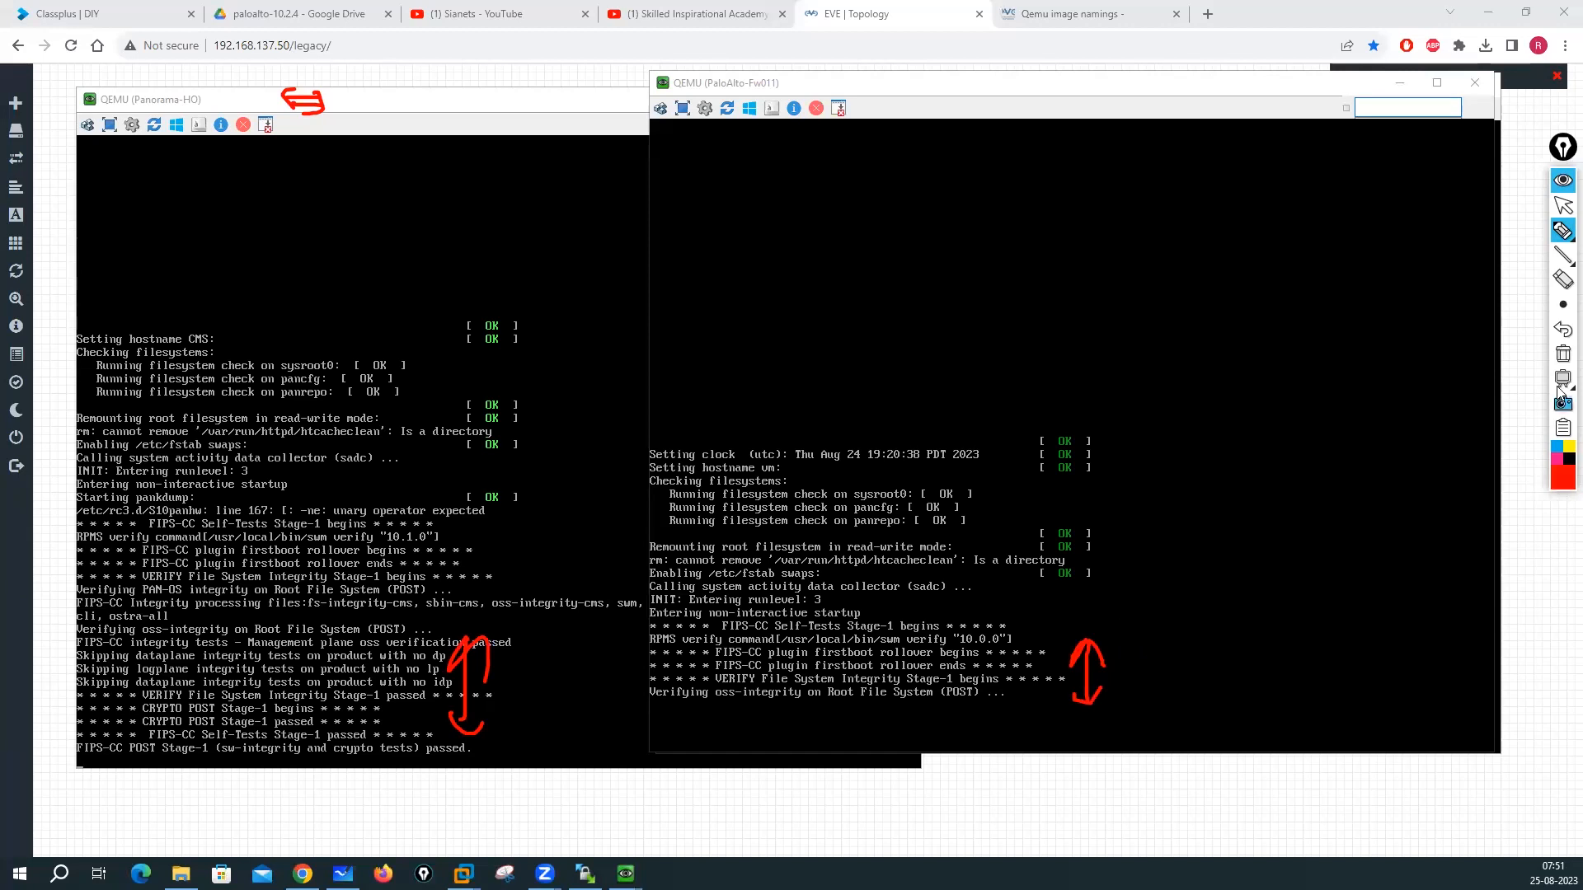
left_click(1563, 354)
left_click(1564, 206)
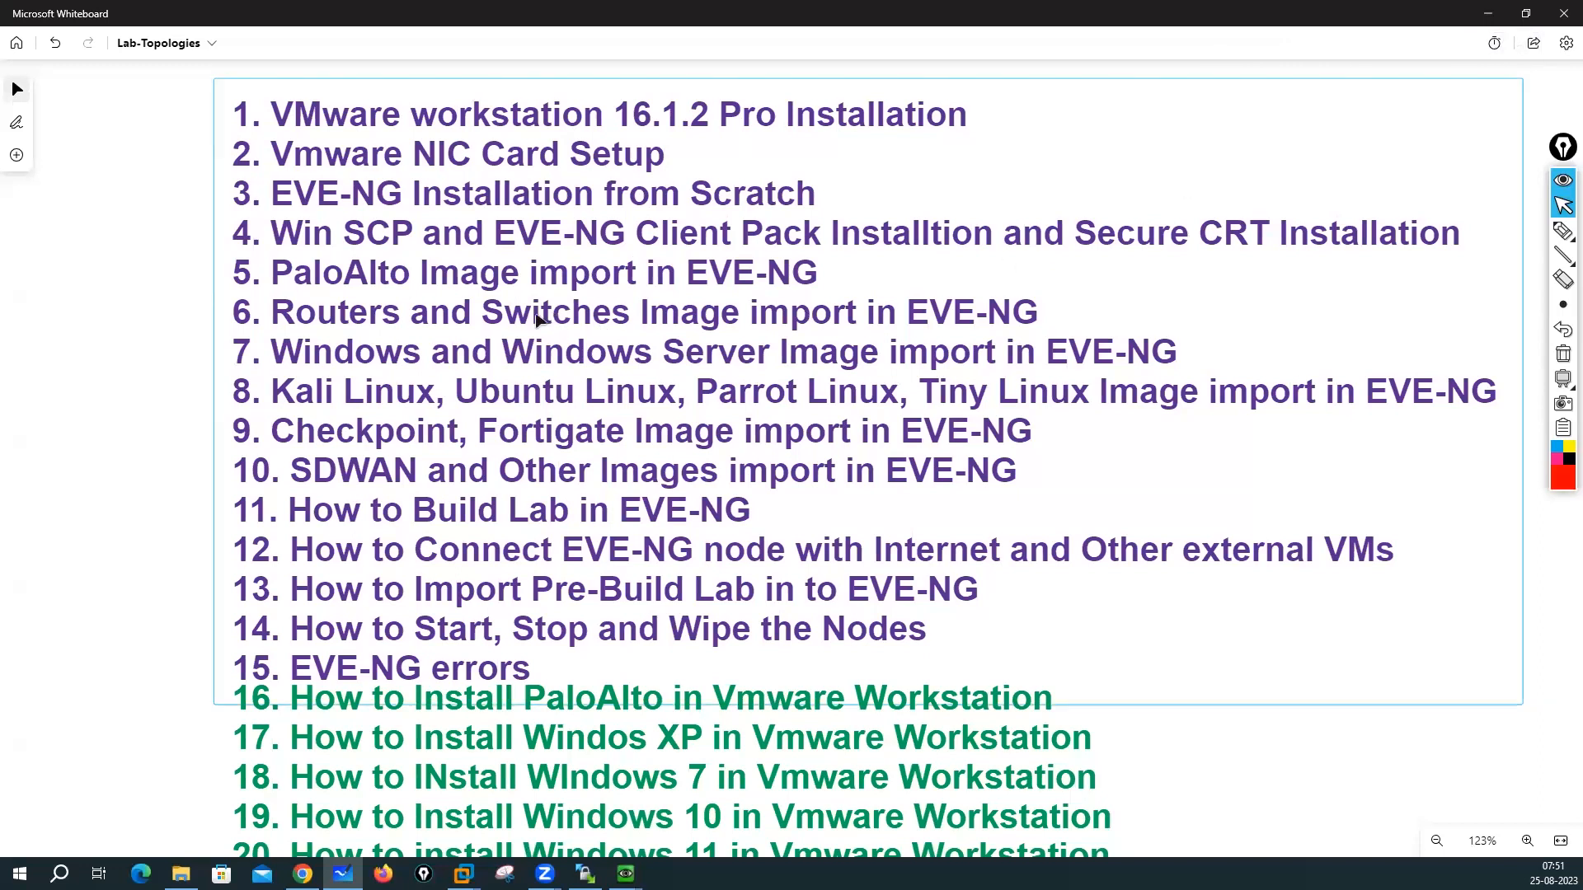
Step: Minimize the whiteboard and browse the eve-ng images folder in File Explorer down to the vios and viosl2 images
left_click(1487, 13)
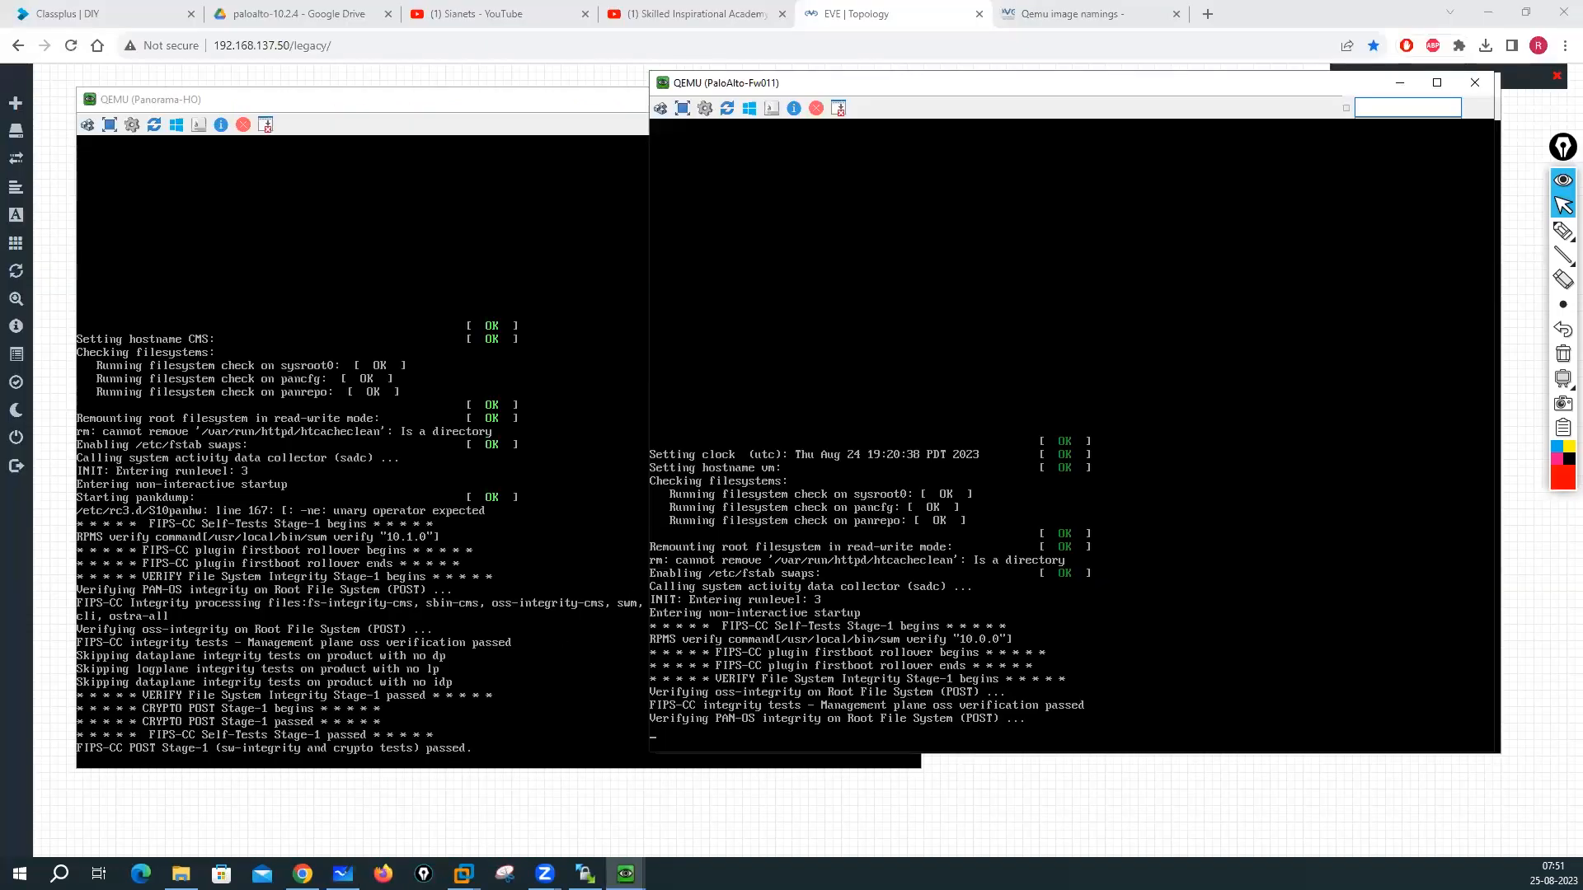
left_click(181, 874)
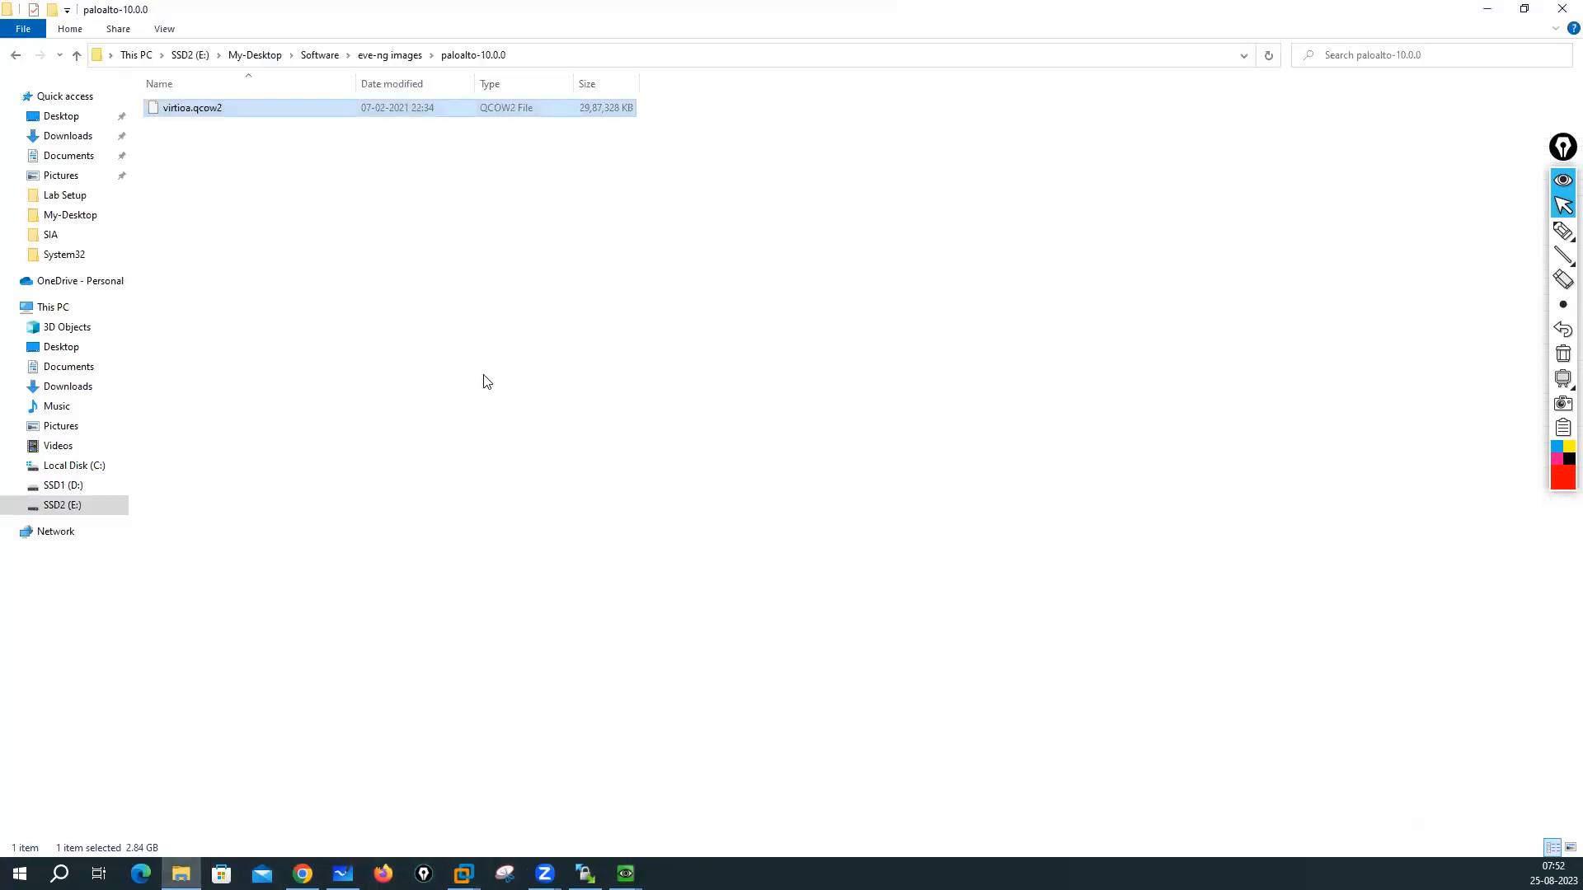
left_click(376, 58)
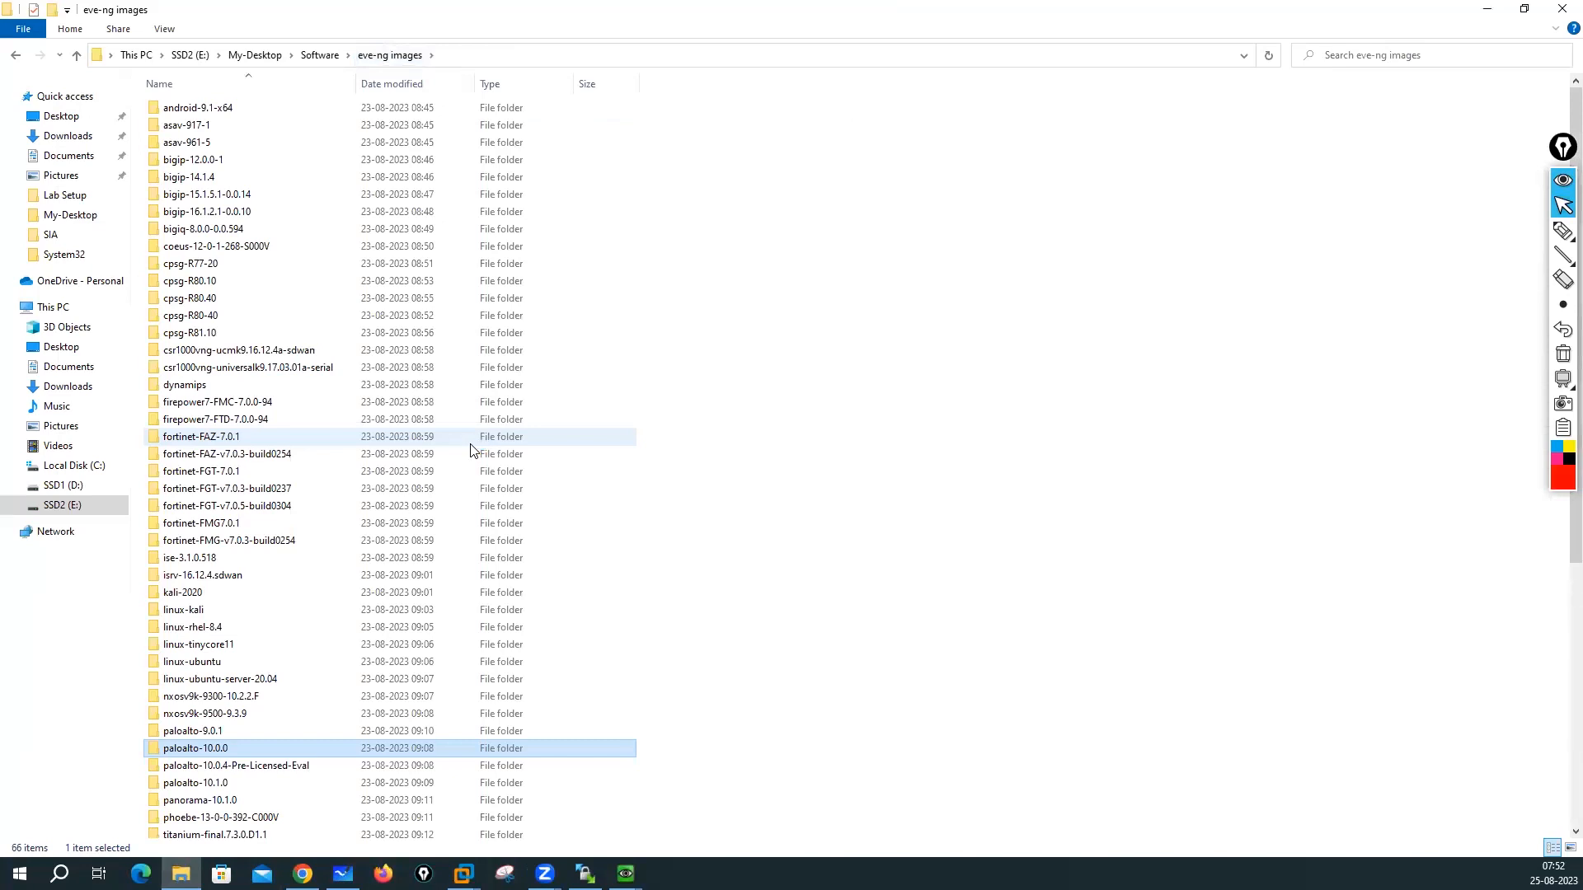
left_click(672, 569)
scroll(674, 568, "down", 1)
scroll(671, 567, "down", 7)
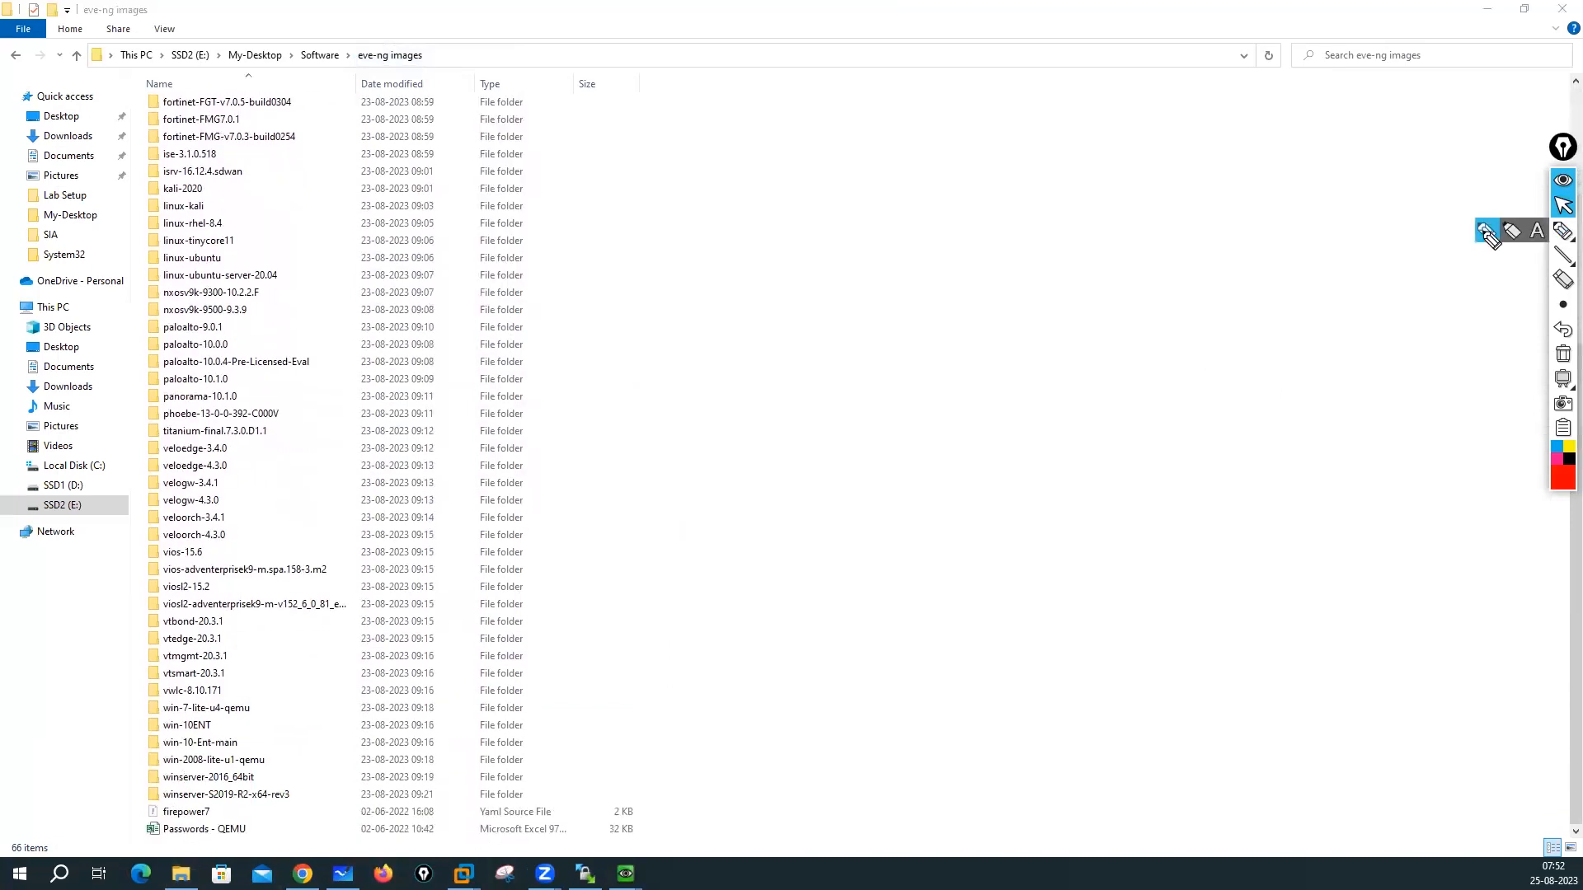
Step: Circle the two vios images in red, label them "Router", underline the two viosl2 images, and clear the annotations
left_click(1561, 230)
mouse_move(182, 543)
left_mouse_down()
mouse_move(145, 554)
mouse_move(216, 564)
mouse_move(202, 541)
mouse_move(165, 546)
mouse_move(202, 582)
mouse_move(334, 573)
mouse_move(218, 564)
left_mouse_up()
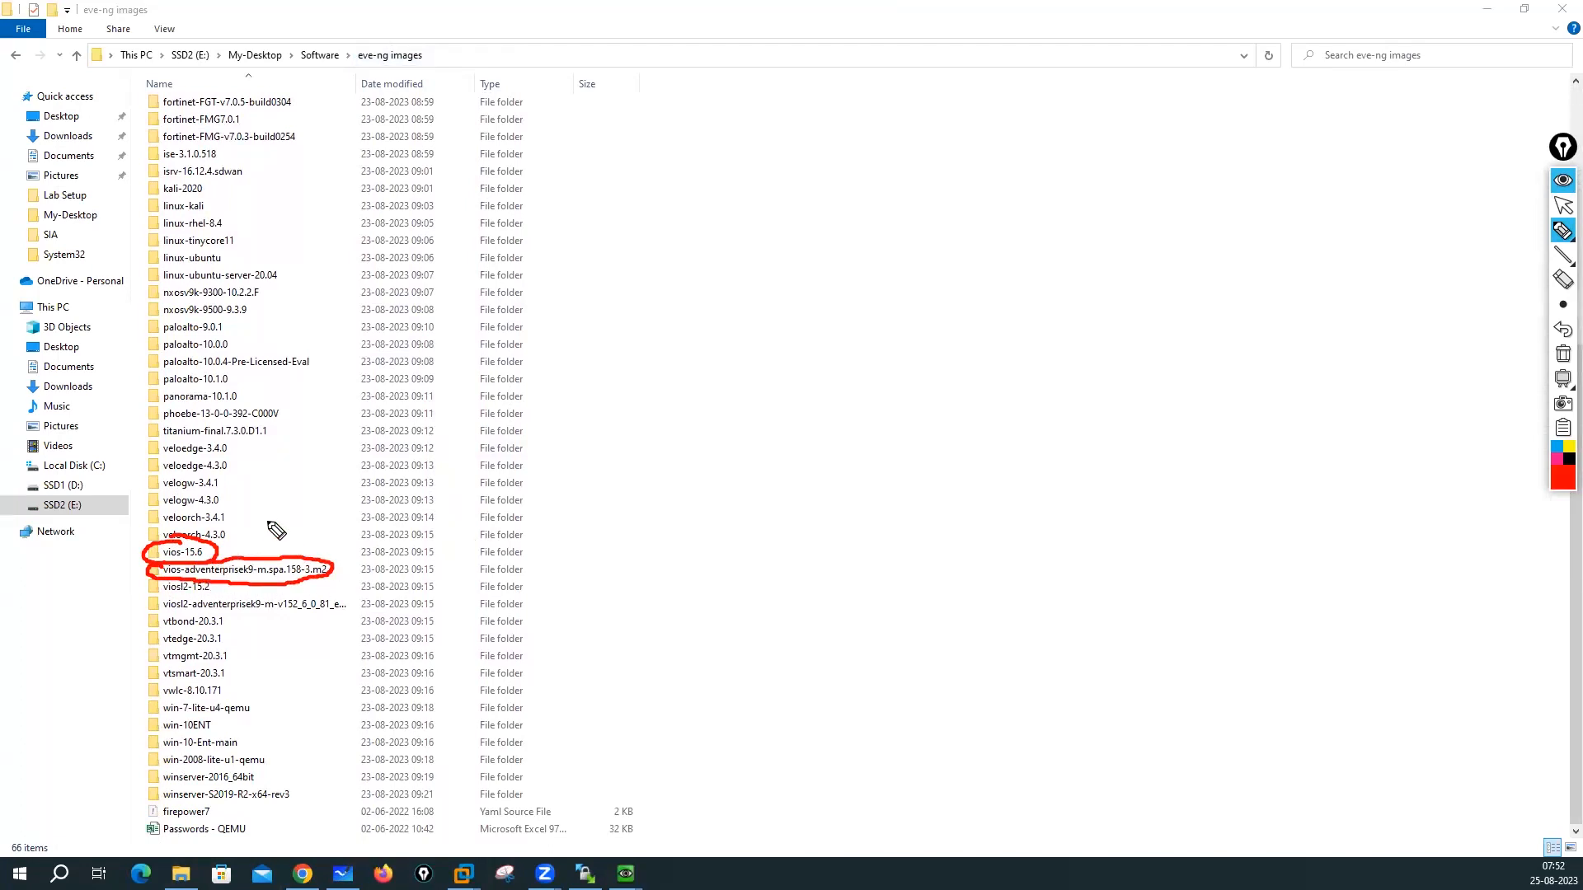
mouse_move(266, 512)
left_mouse_down()
mouse_move(262, 538)
mouse_move(356, 519)
left_mouse_up()
left_click_drag(153, 594, 248, 614)
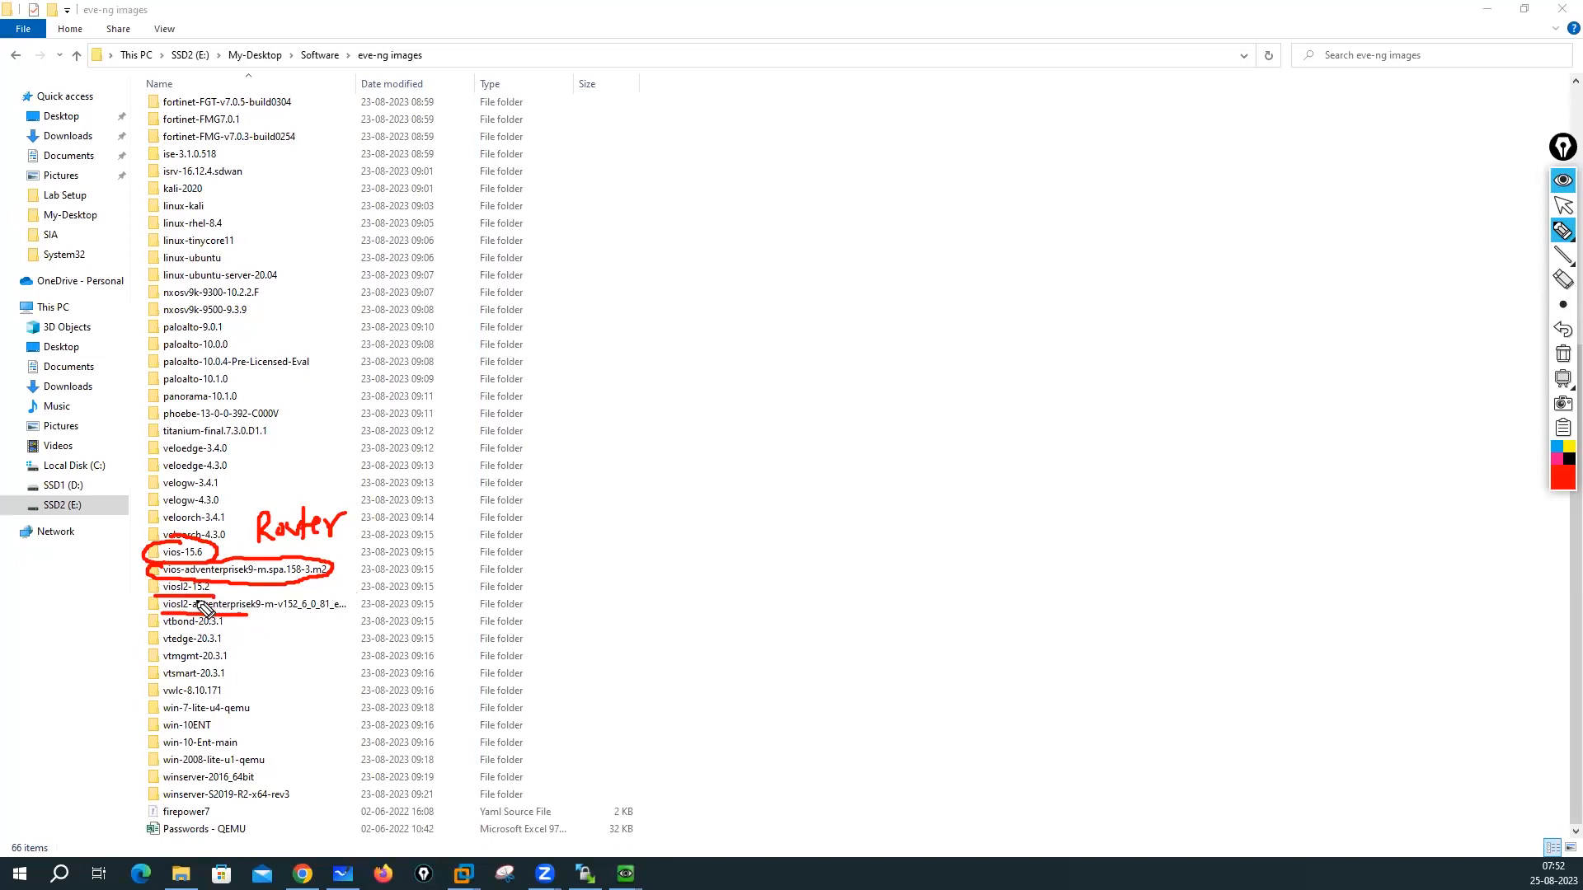
left_click(1563, 354)
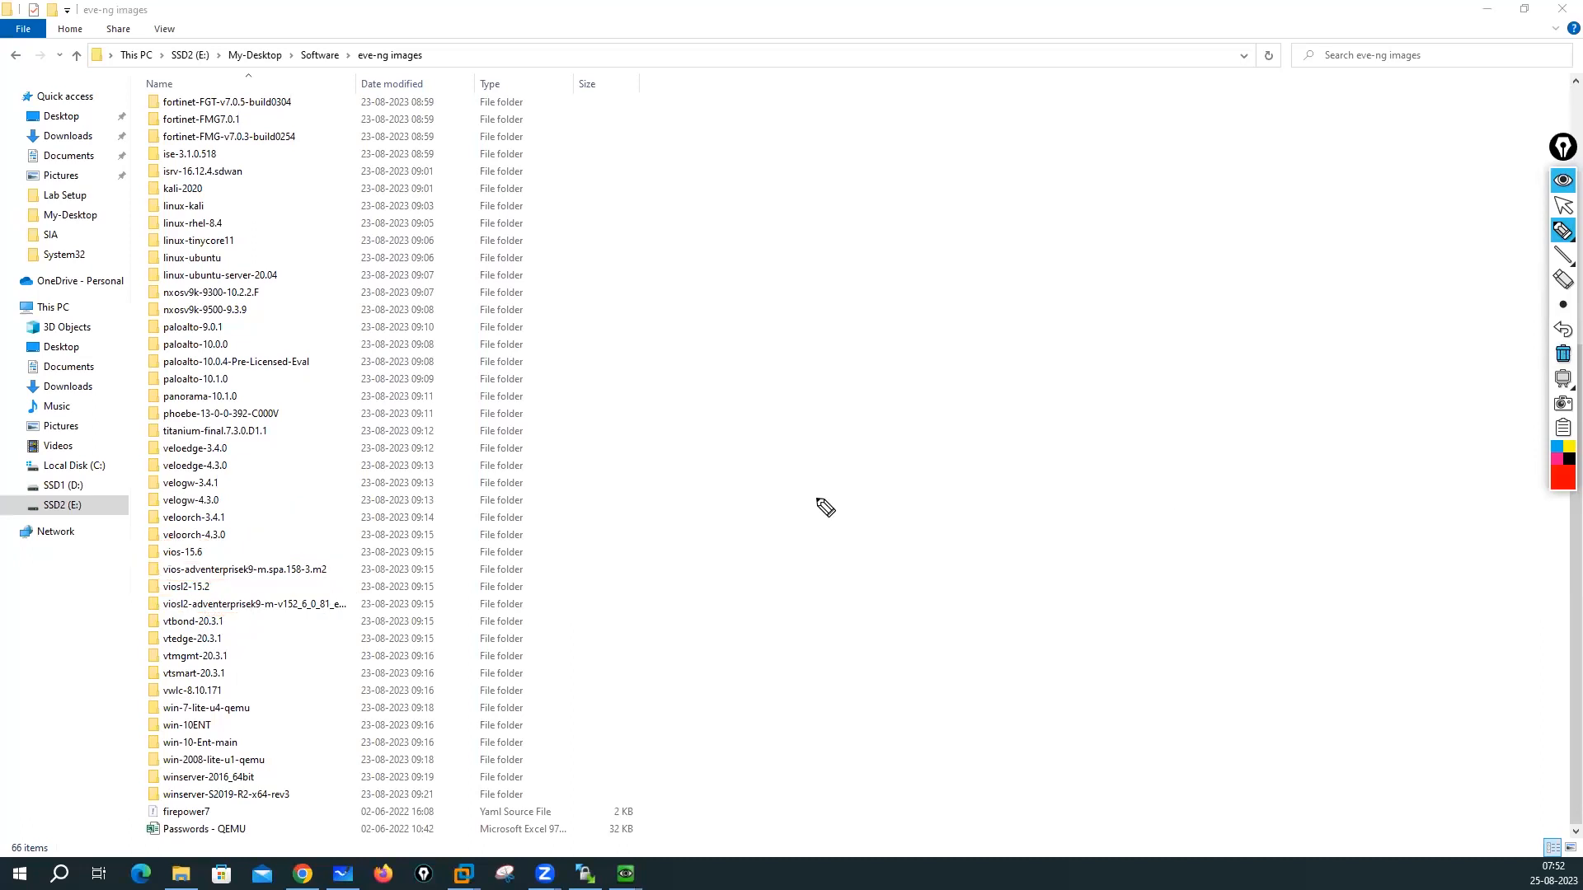
Step: Circle the vios and viosl2 adventerprisek9 folders, write a circled "vios" with arrows beside the list, and clear the drawing
mouse_move(158, 567)
left_mouse_down()
mouse_move(183, 597)
mouse_move(312, 577)
mouse_move(169, 562)
mouse_move(155, 632)
mouse_move(319, 636)
mouse_move(155, 597)
left_mouse_up()
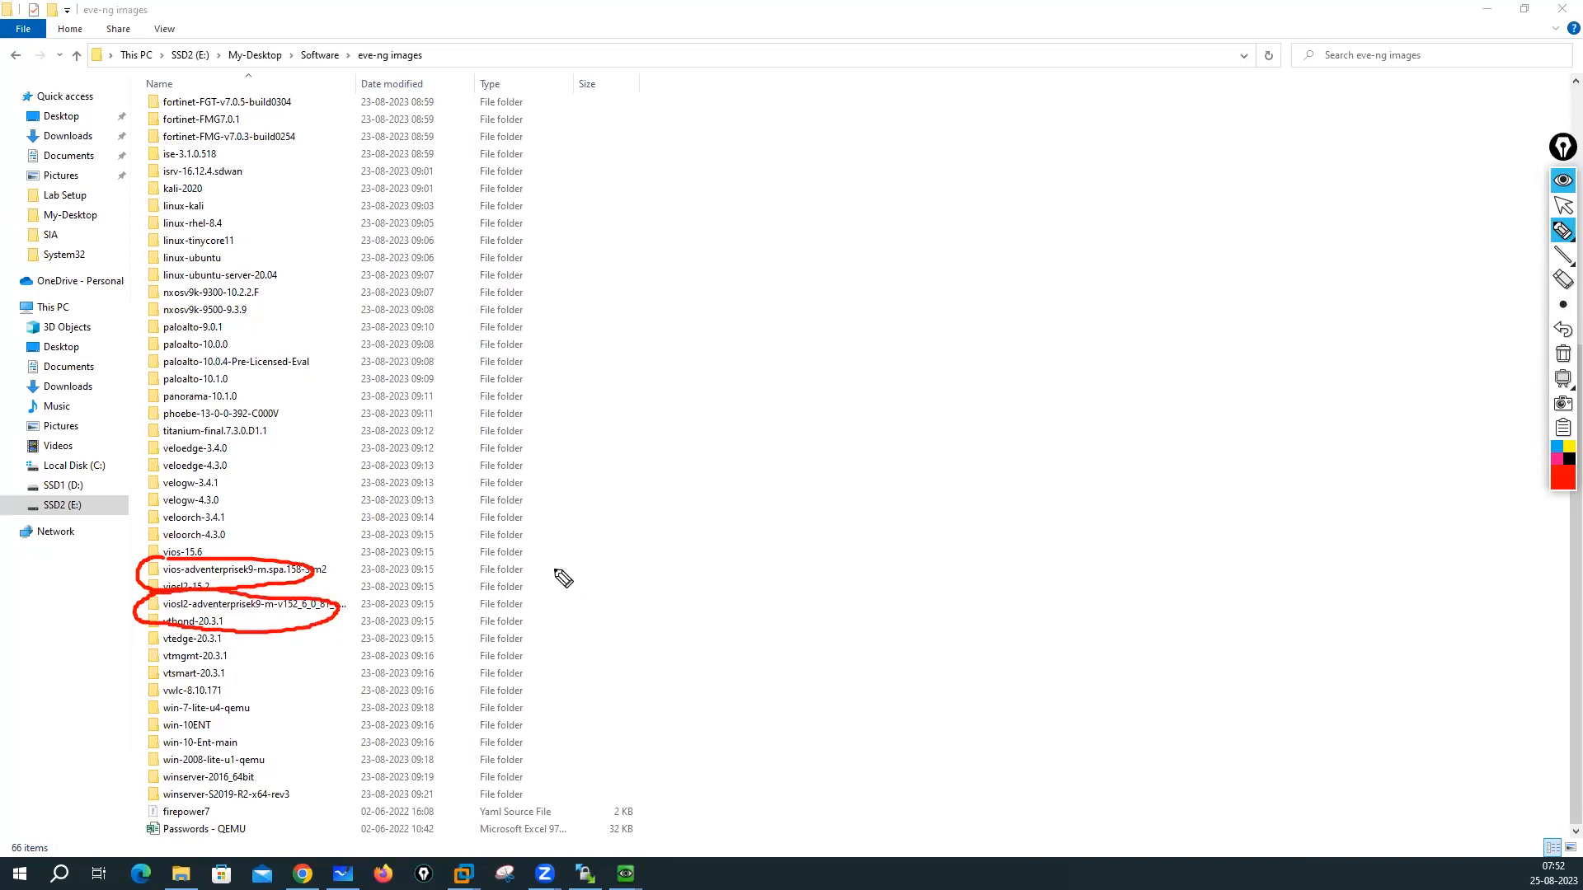
left_click_drag(553, 565, 570, 564)
scroll(588, 572, "up", 8)
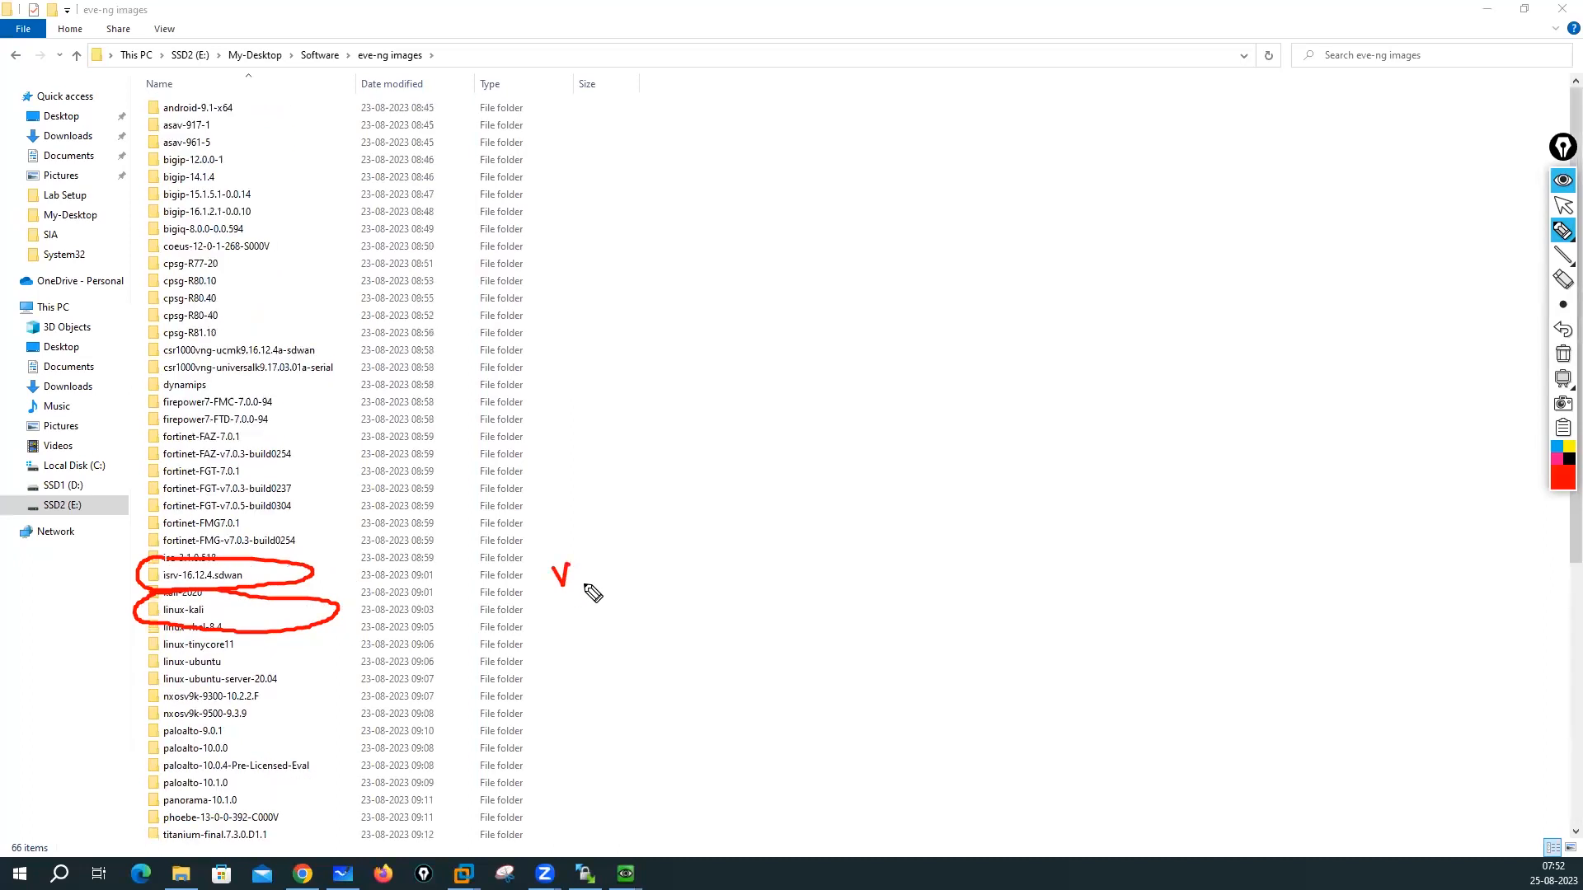
mouse_move(588, 560)
left_mouse_down()
mouse_move(587, 586)
mouse_move(594, 569)
mouse_move(609, 581)
left_mouse_up()
mouse_move(629, 560)
left_mouse_down()
mouse_move(612, 580)
mouse_move(593, 538)
mouse_move(608, 521)
left_mouse_up()
left_click(627, 547)
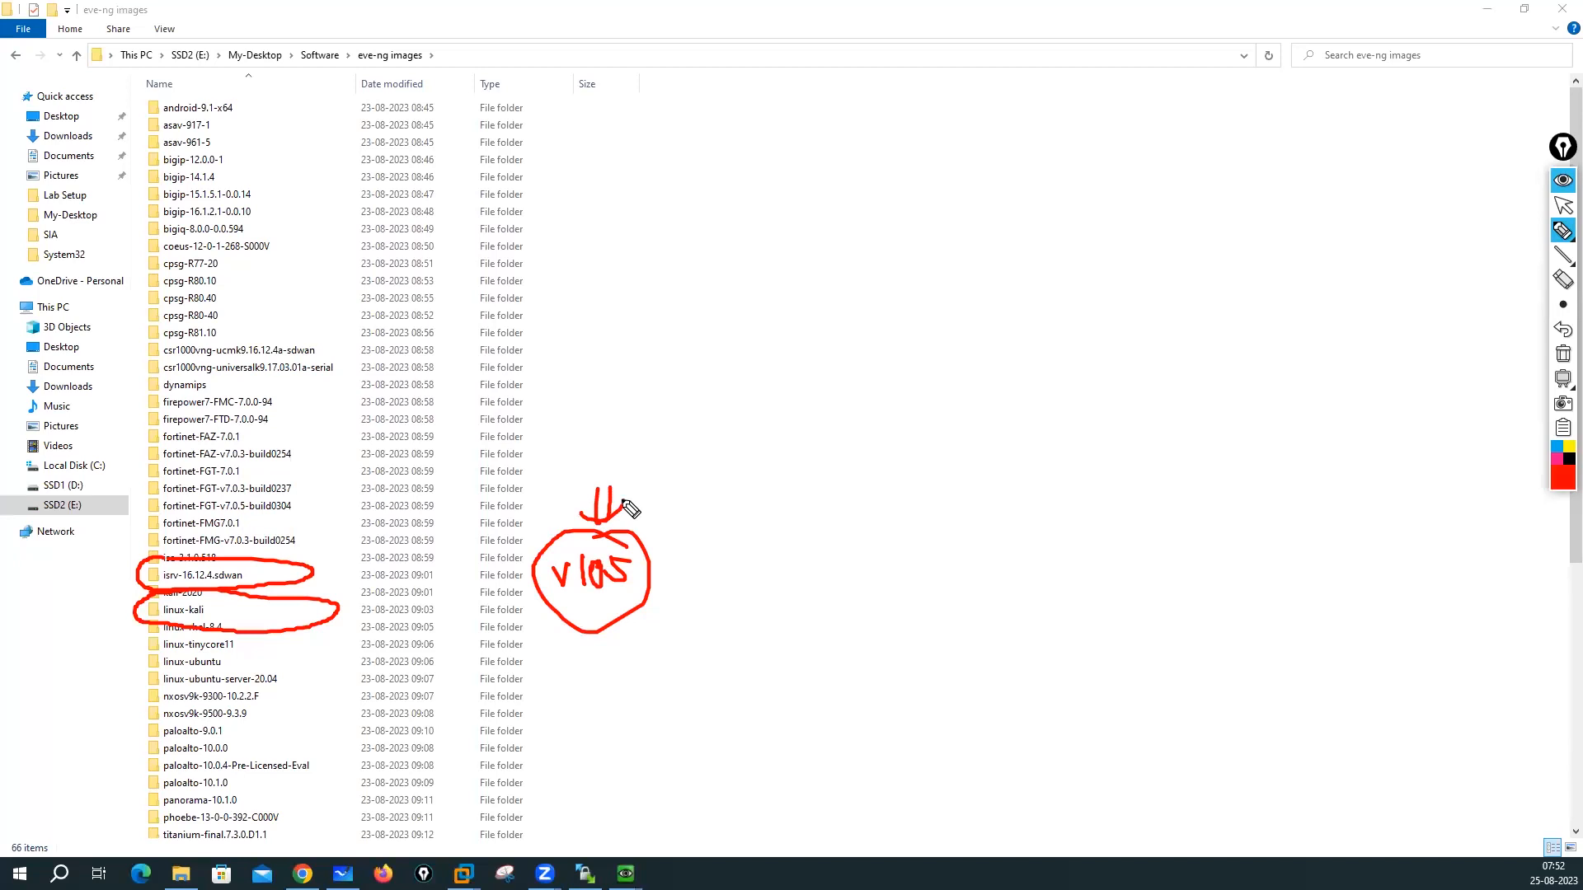
left_click(1562, 353)
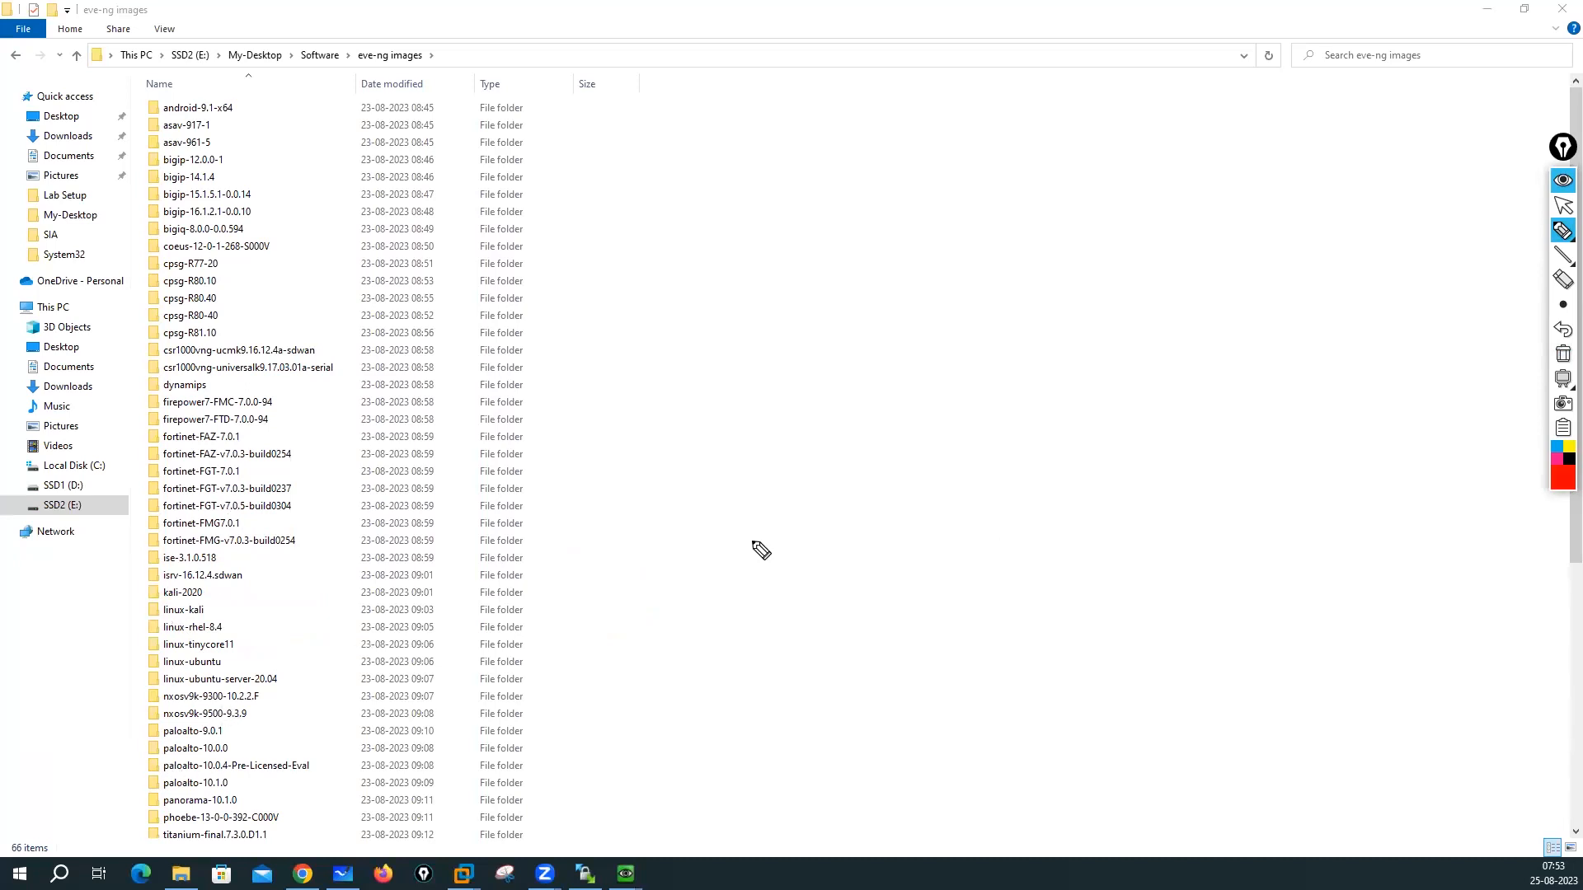
left_click(1563, 208)
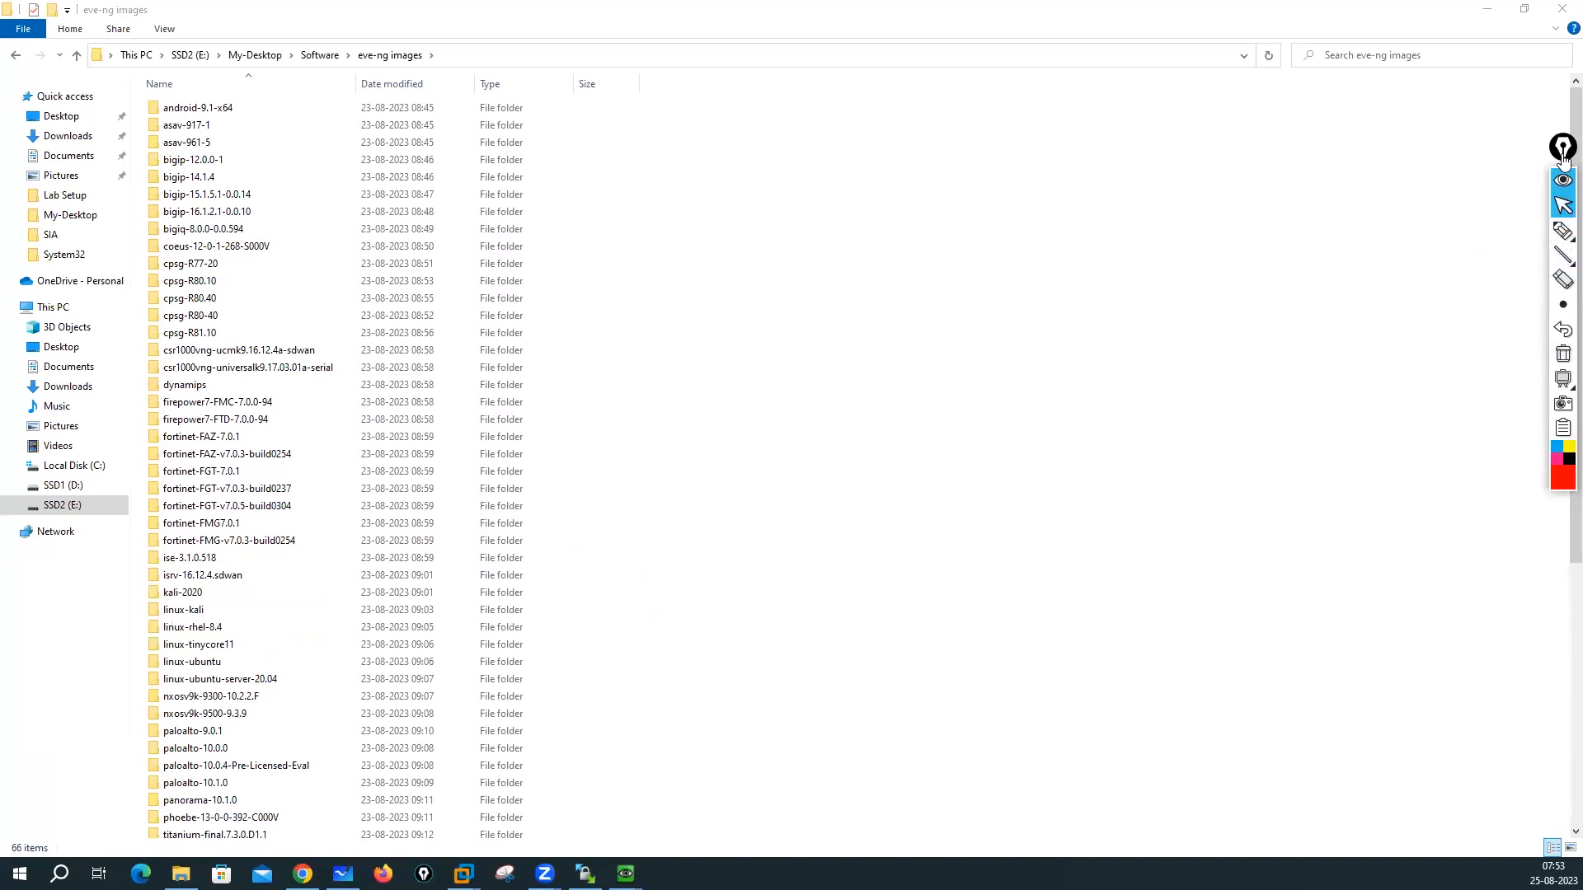
Step: Look through the image folders in eve-ng images, dismissing the low battery notice
scroll(1557, 206, "down", 2)
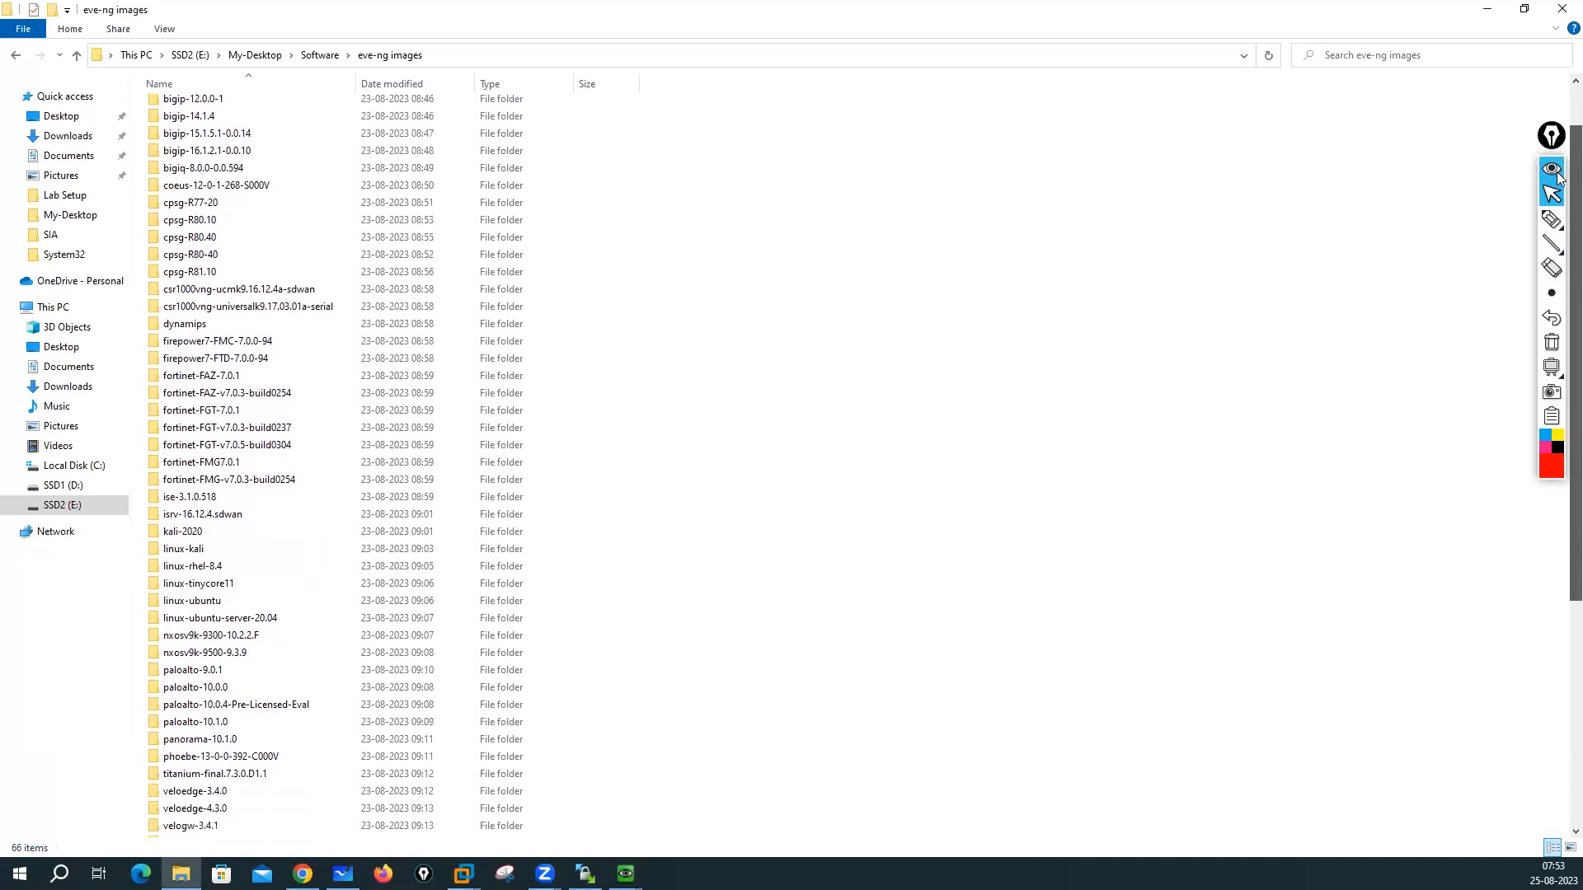
scroll(1558, 210, "down", 3)
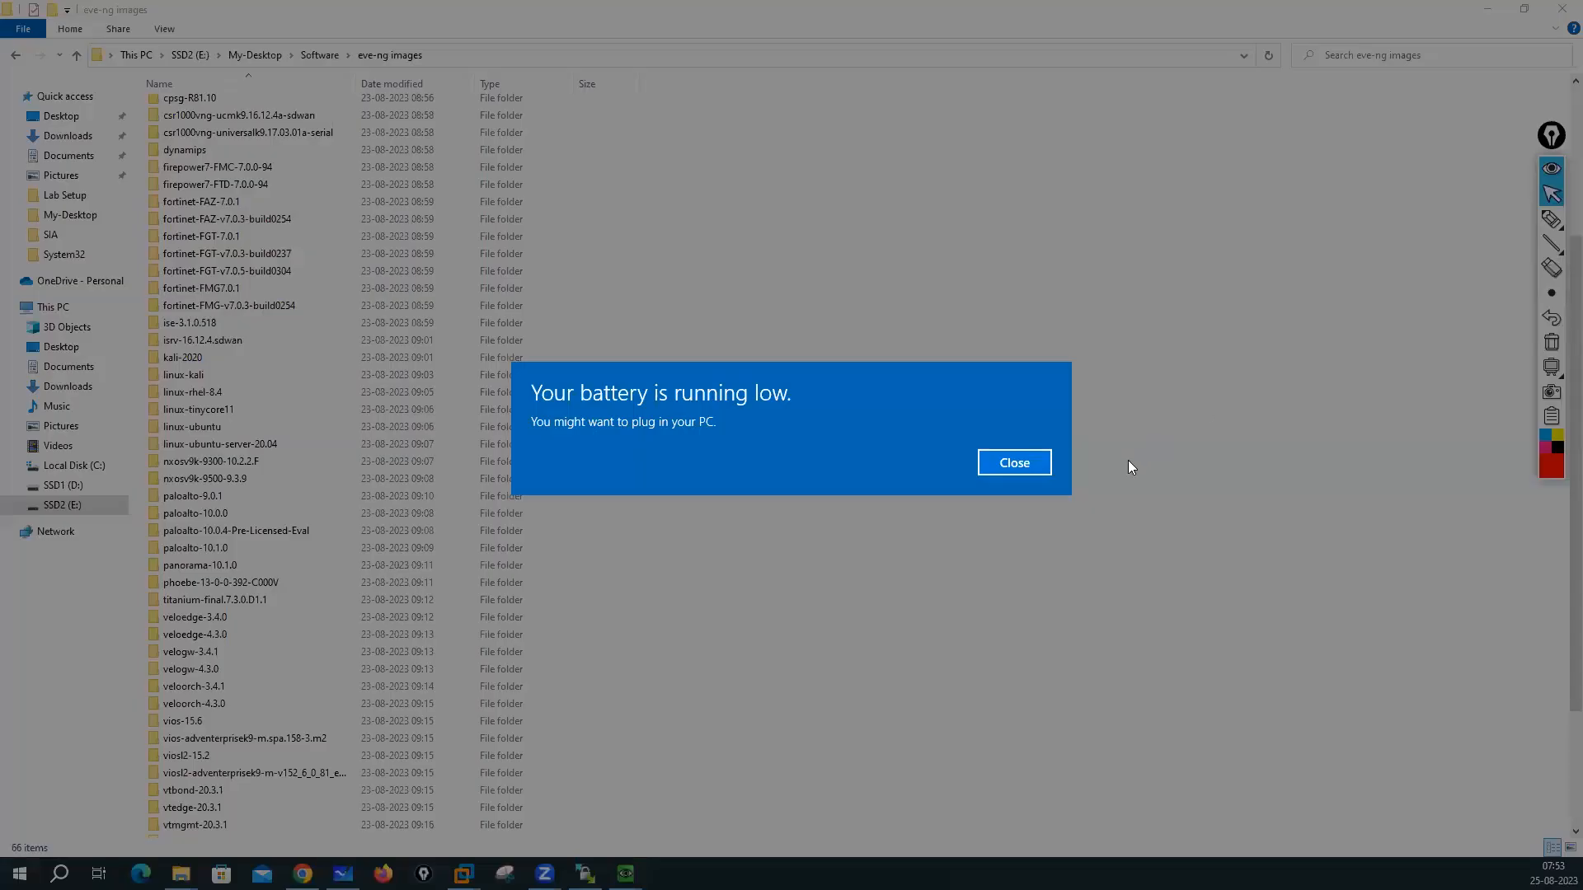
left_click(1014, 466)
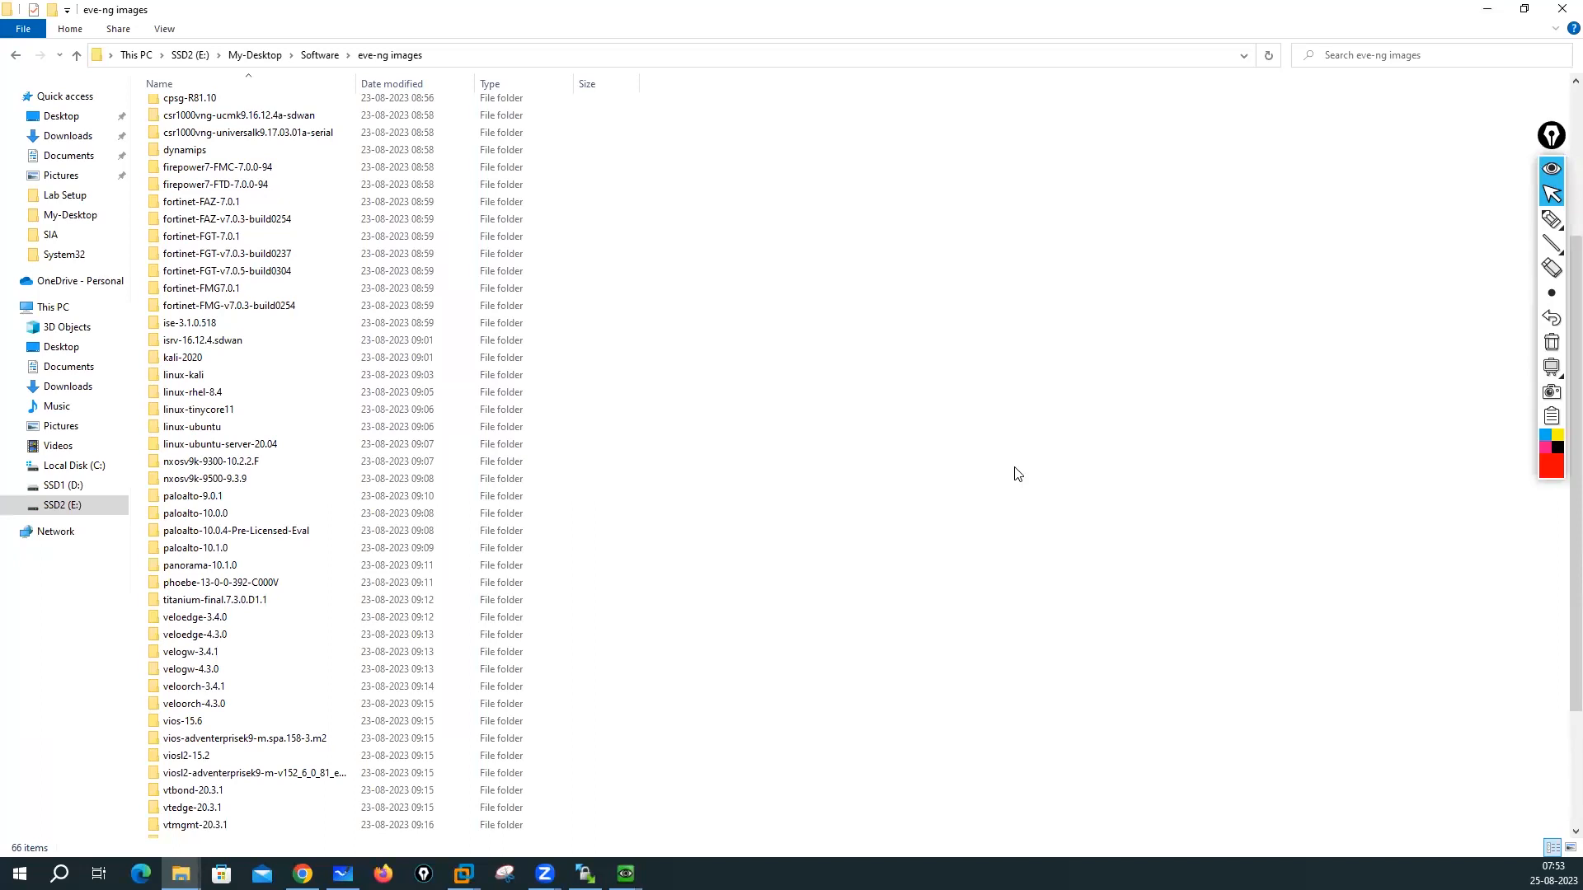
scroll(1017, 474, "up", 5)
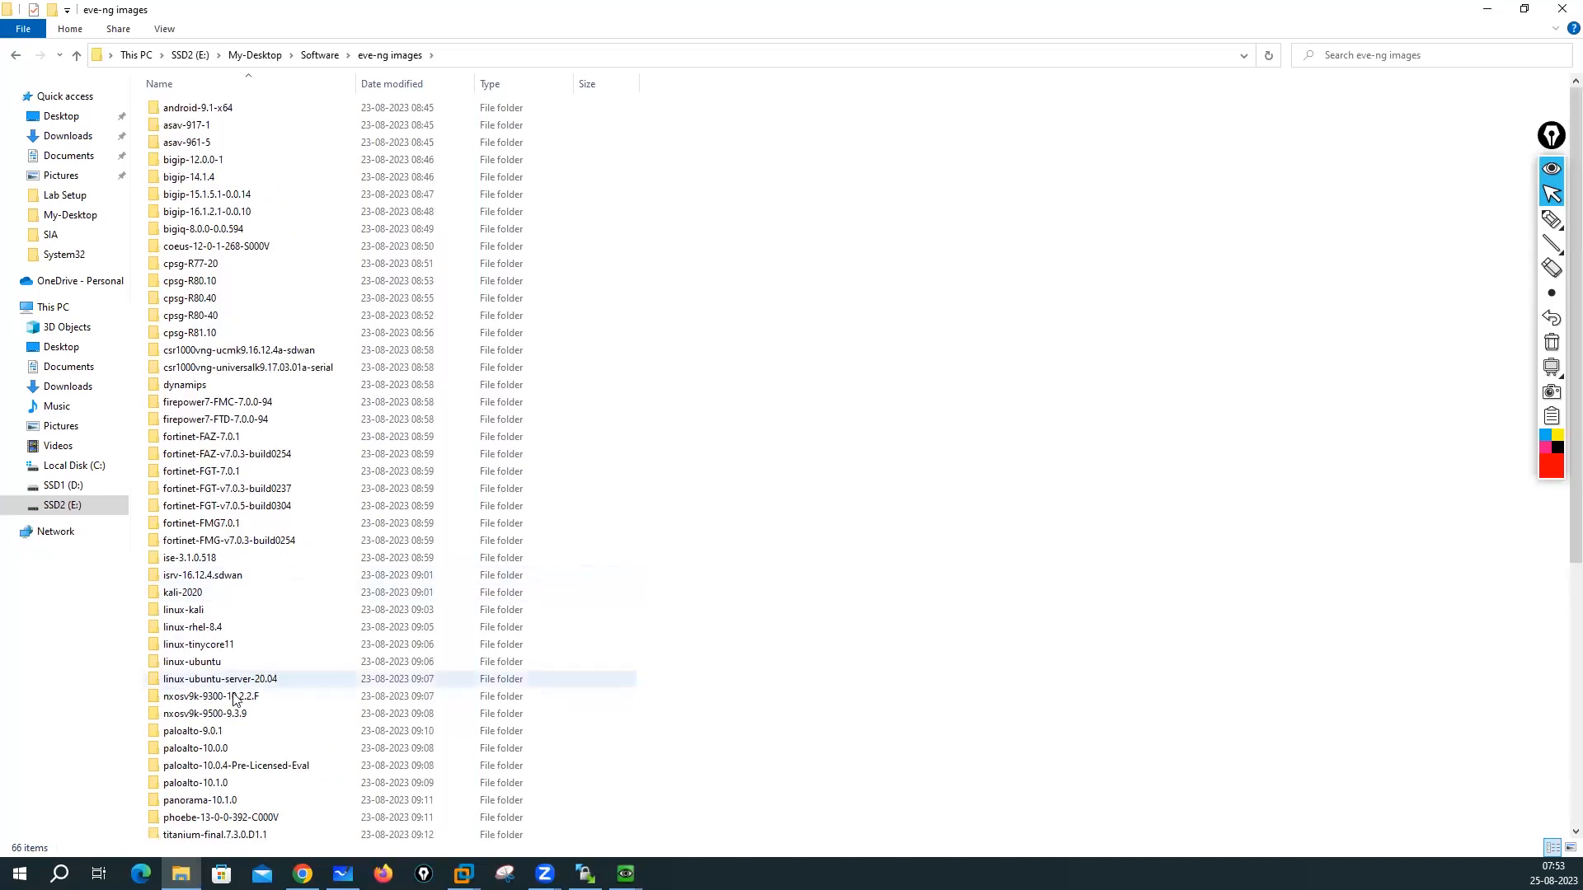
scroll(705, 662, "down", 5)
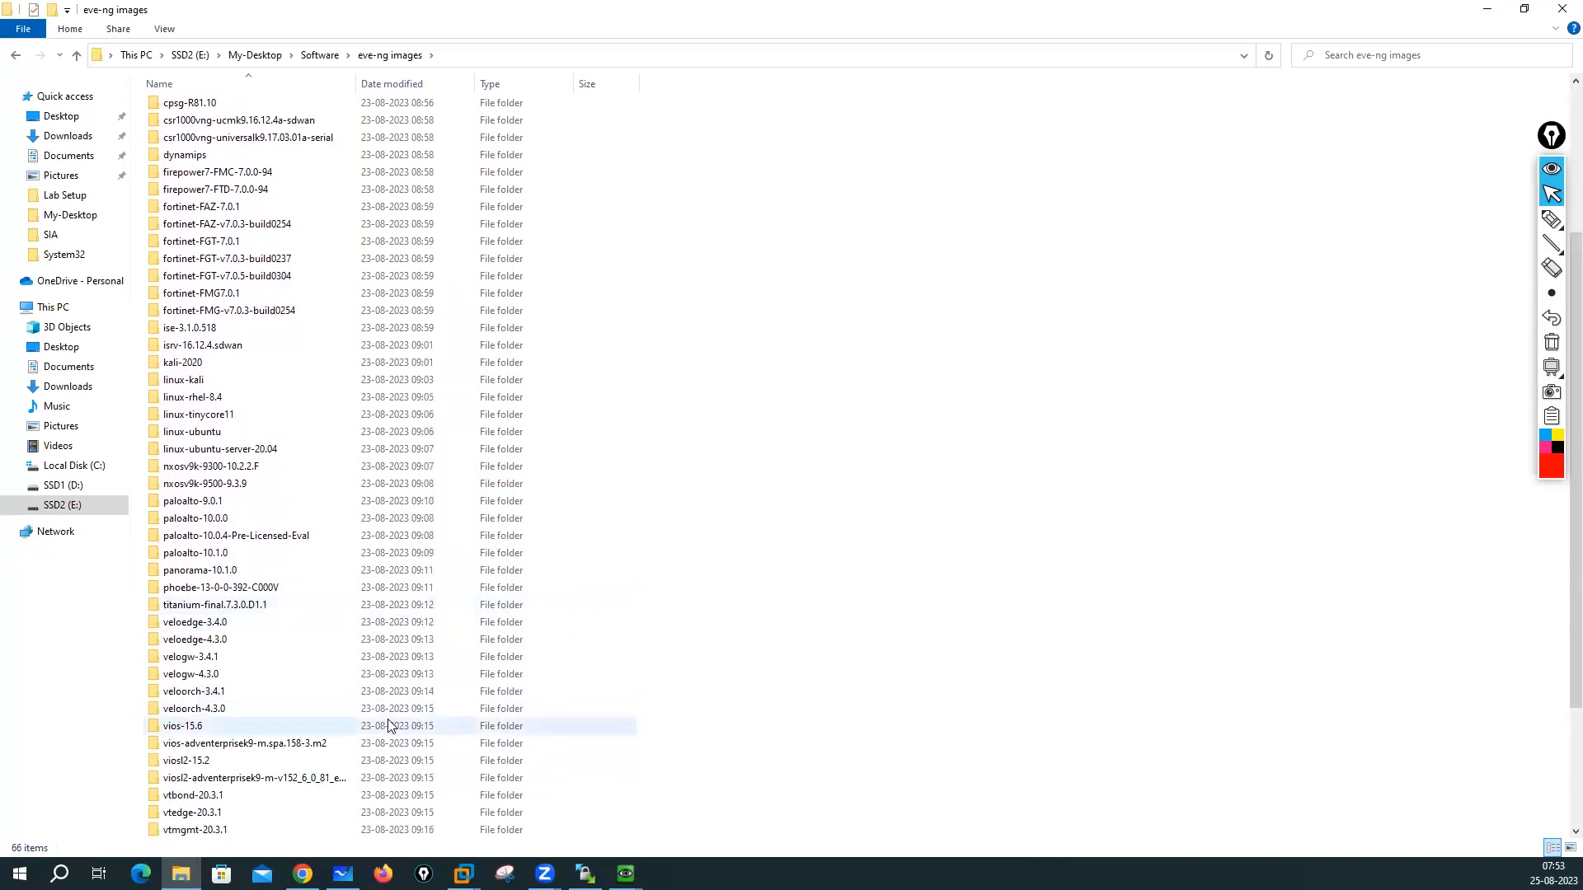
Step: Open the vios-15.6 image folder and examine its virtioa.qcow2, IOSv_startup_config and cisco-iosv.gns3a files
double_click(181, 728)
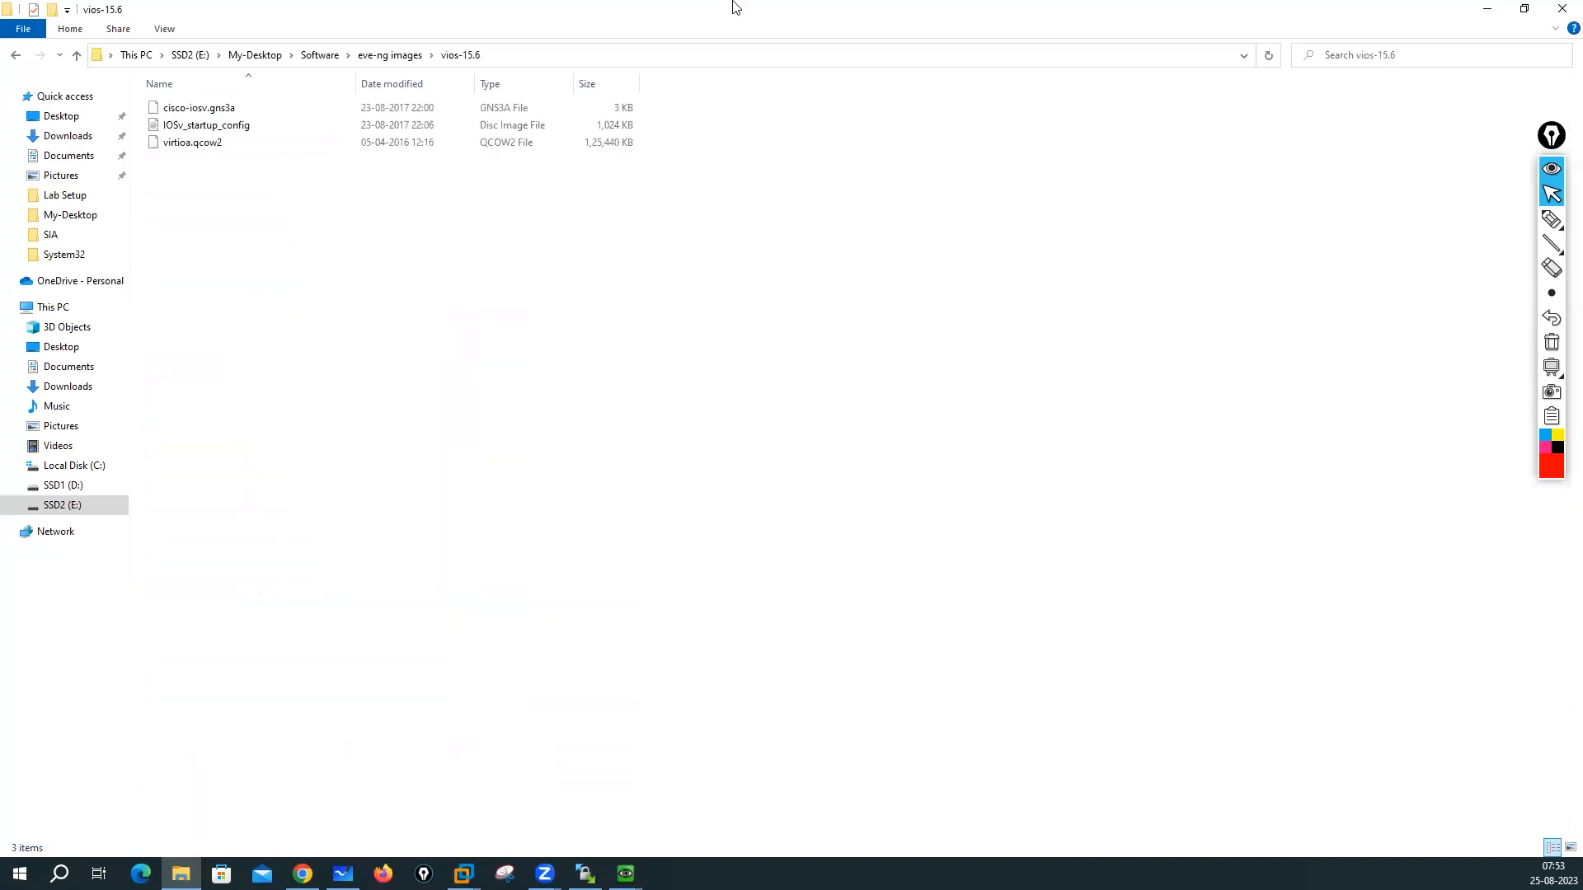
left_click(201, 151)
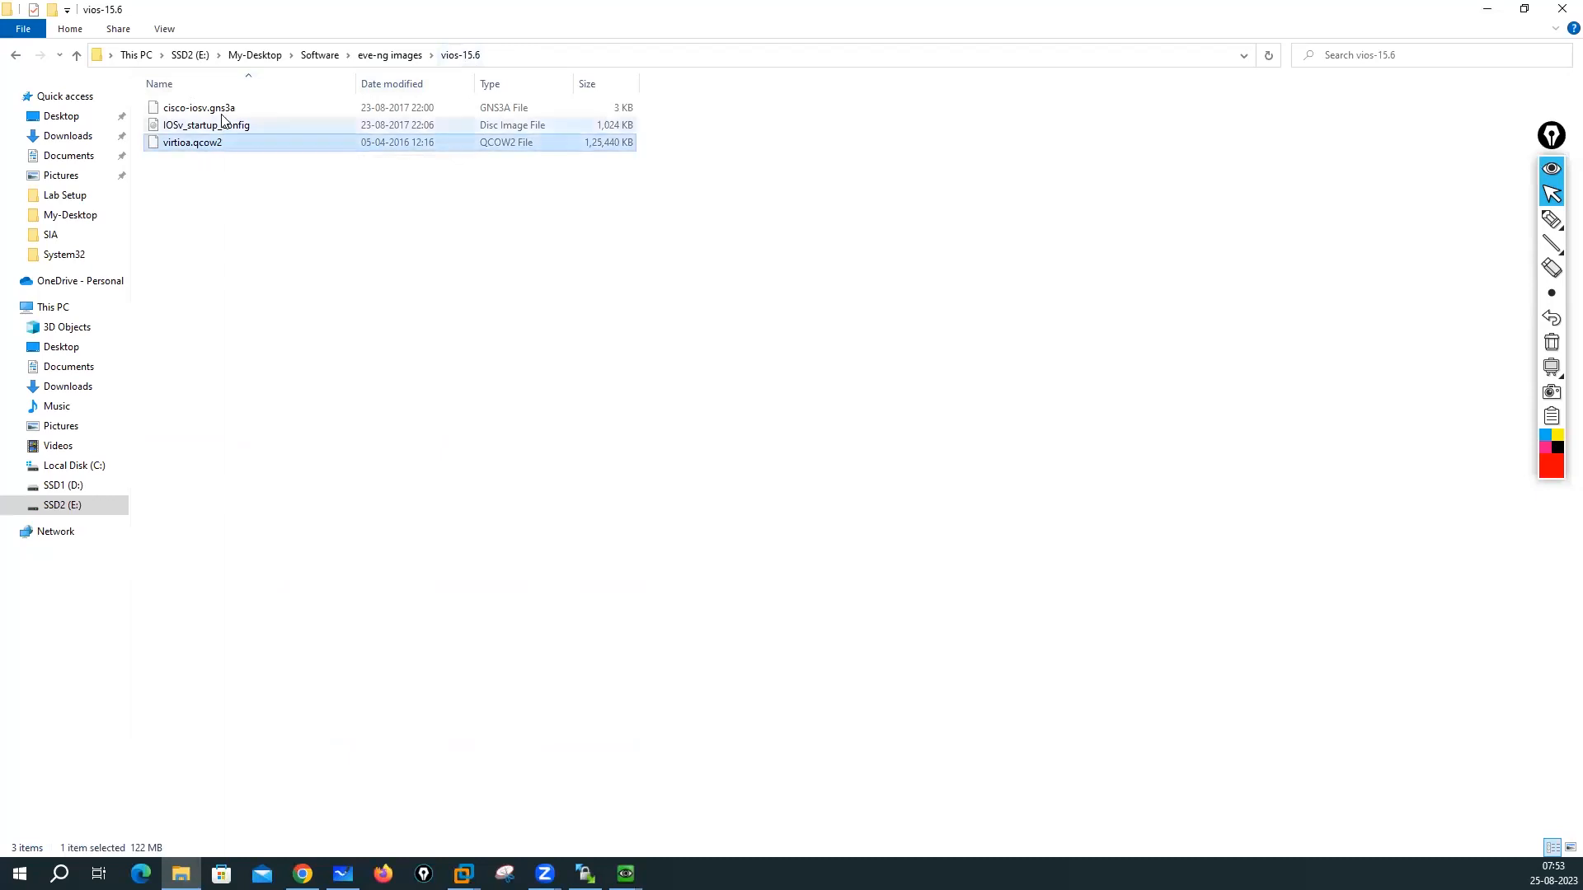
left_click(221, 131)
left_click(246, 105)
left_click(250, 128)
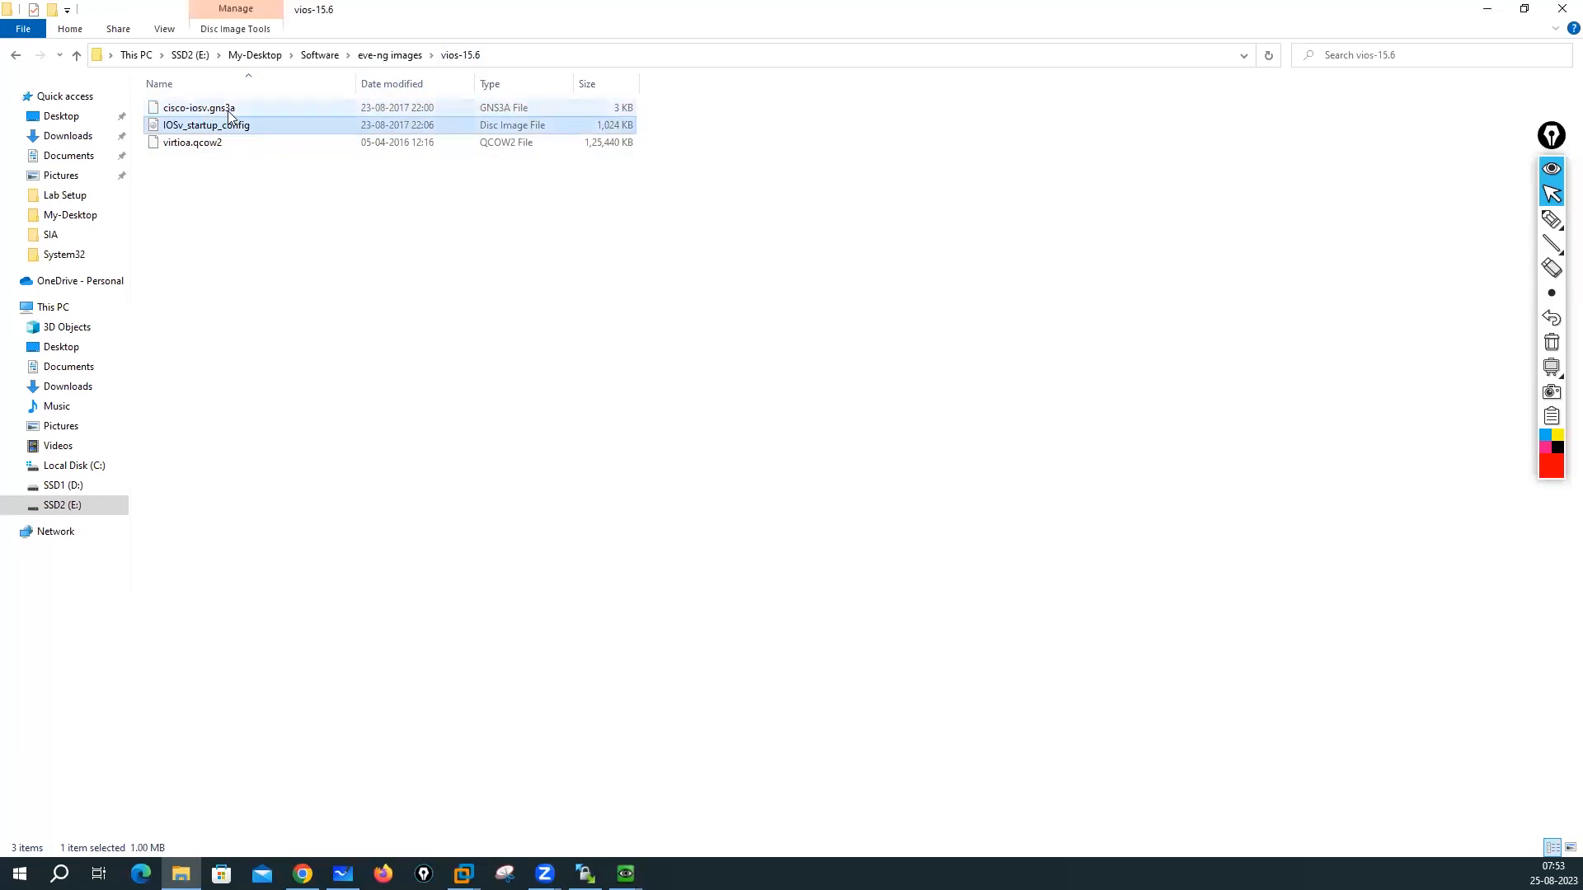
left_click(228, 108)
left_click(236, 129)
left_click(208, 111)
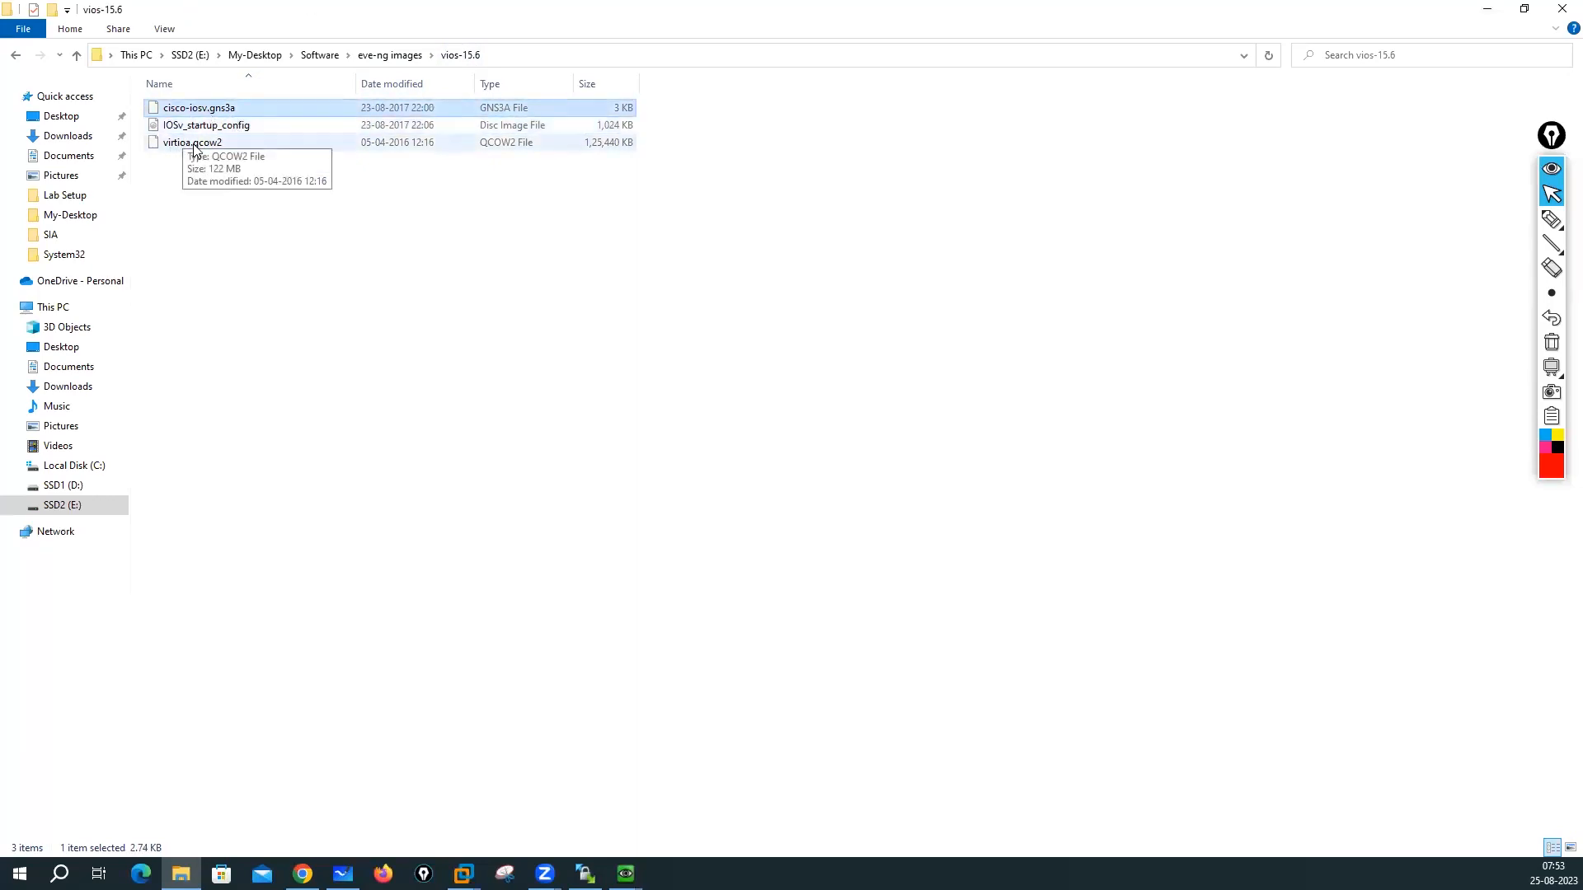
left_click(197, 147)
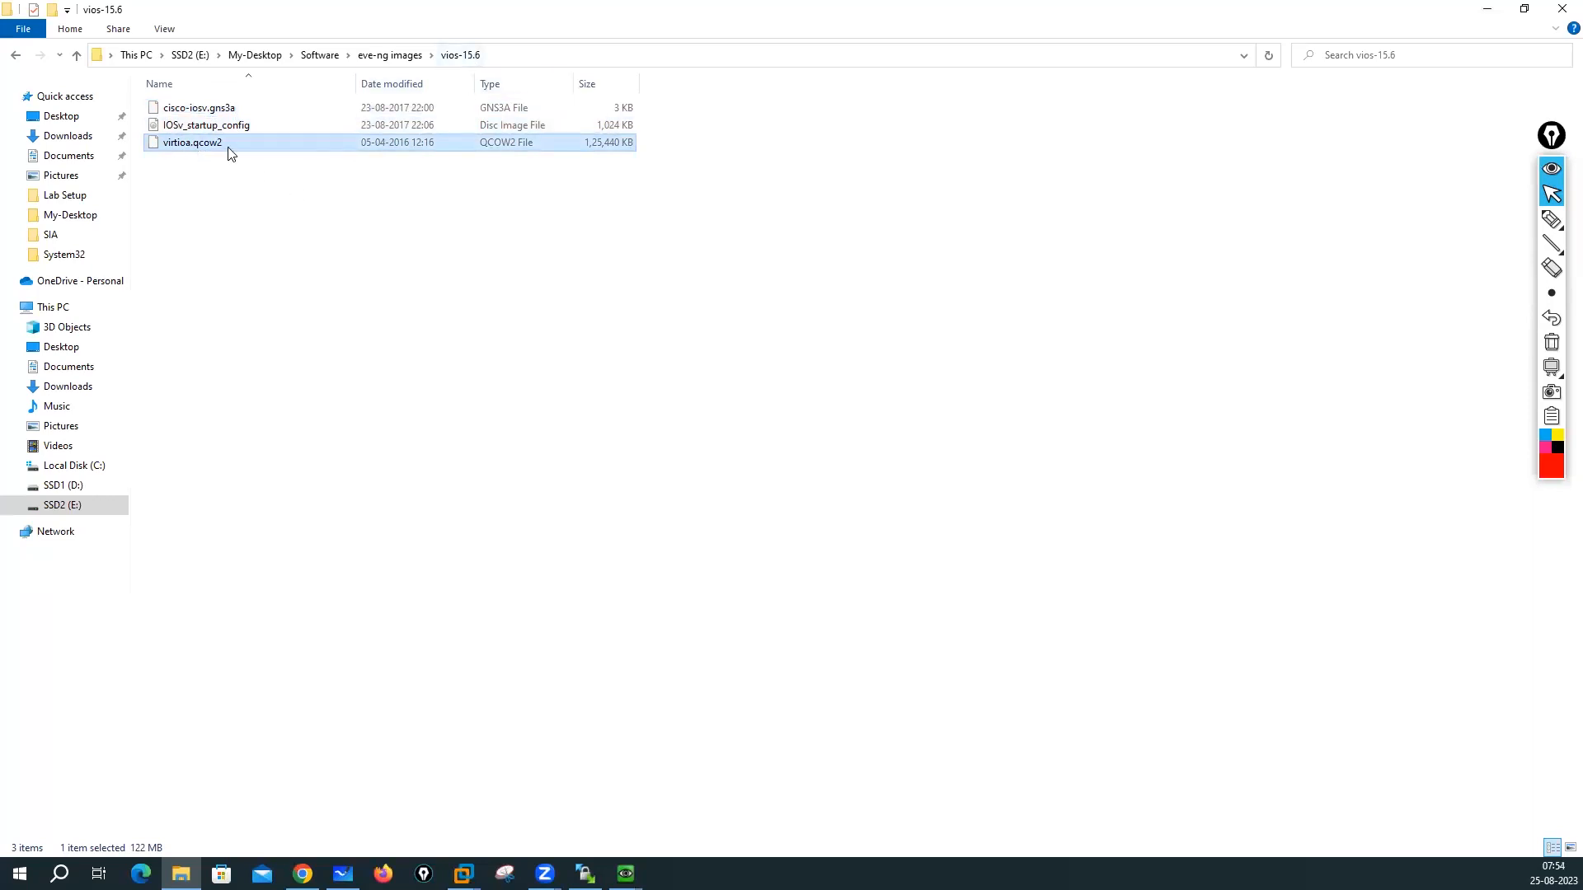
Step: Look at the virtioa.qcow2 file in the viosl2-15.2 folder, then return to the eve-ng images folder
left_click(389, 55)
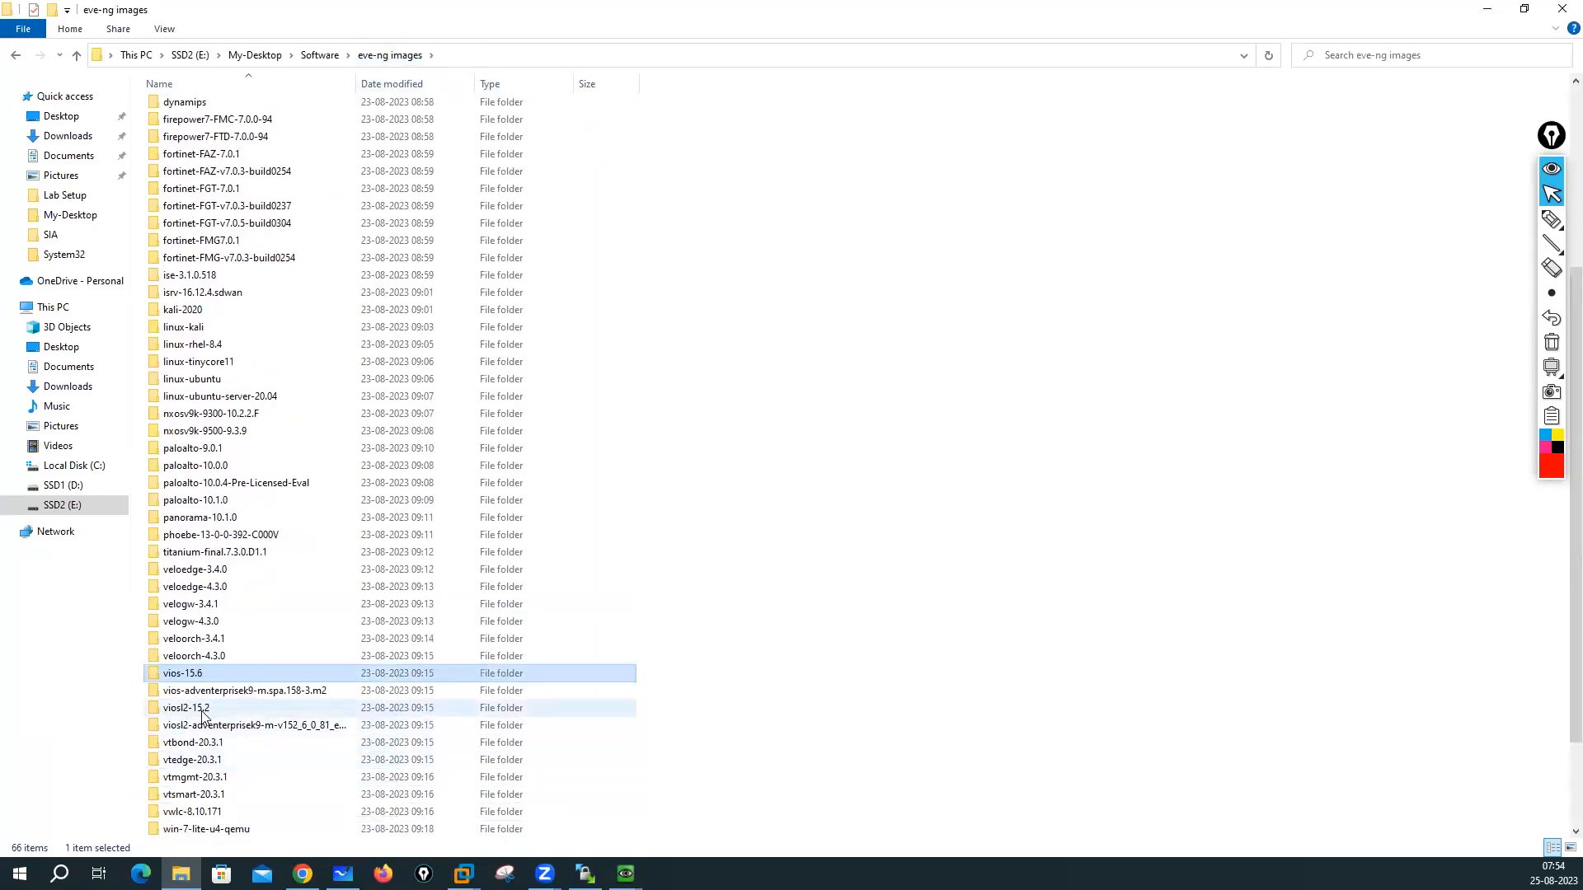
double_click(203, 711)
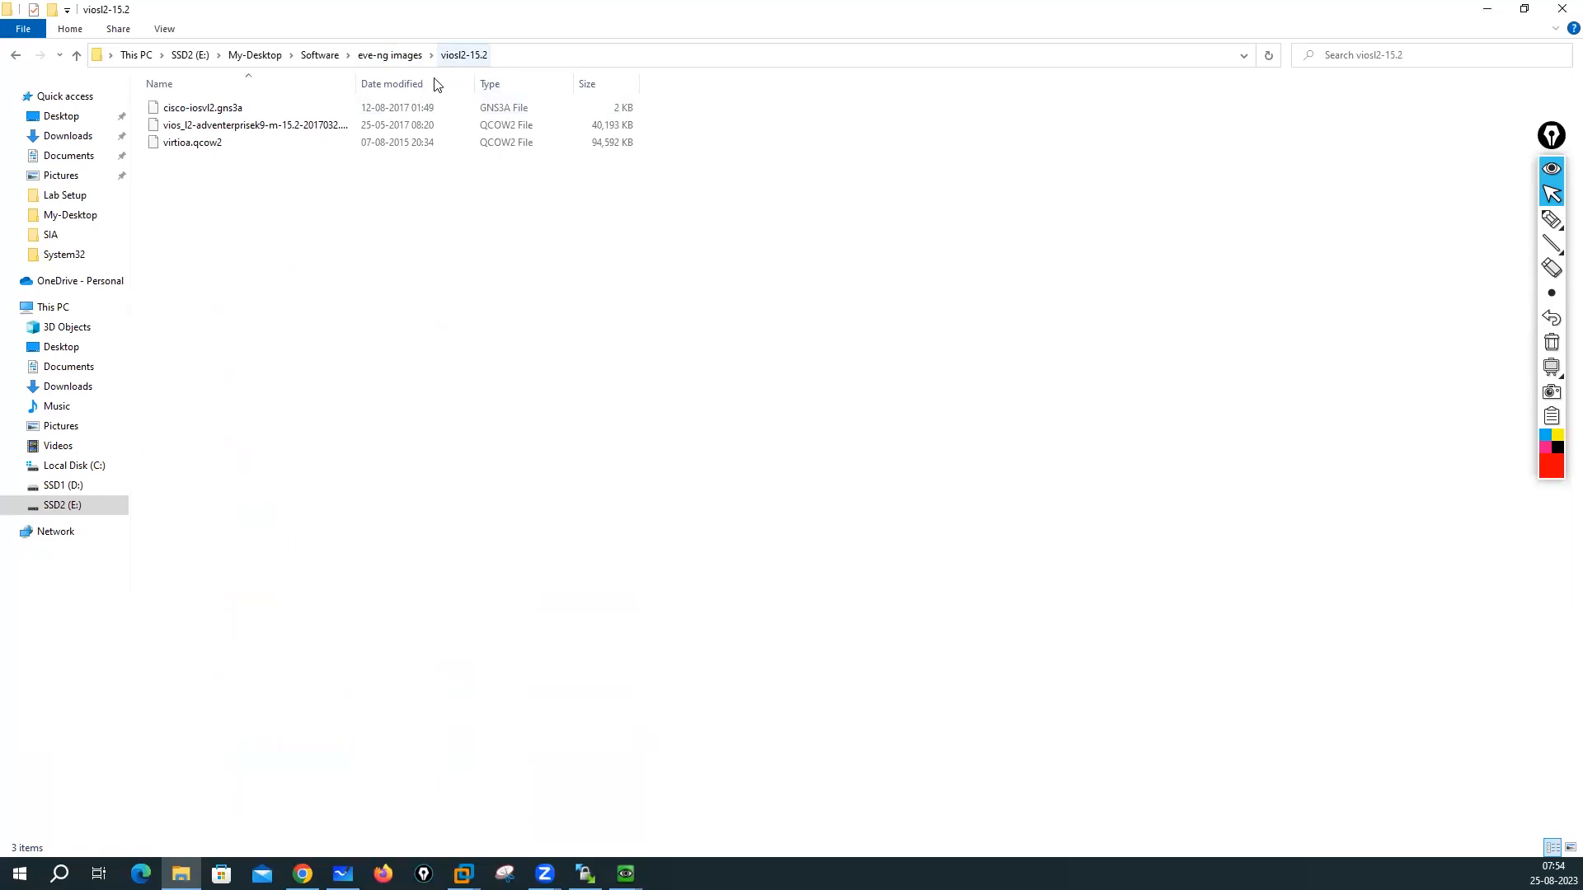
left_click(201, 147)
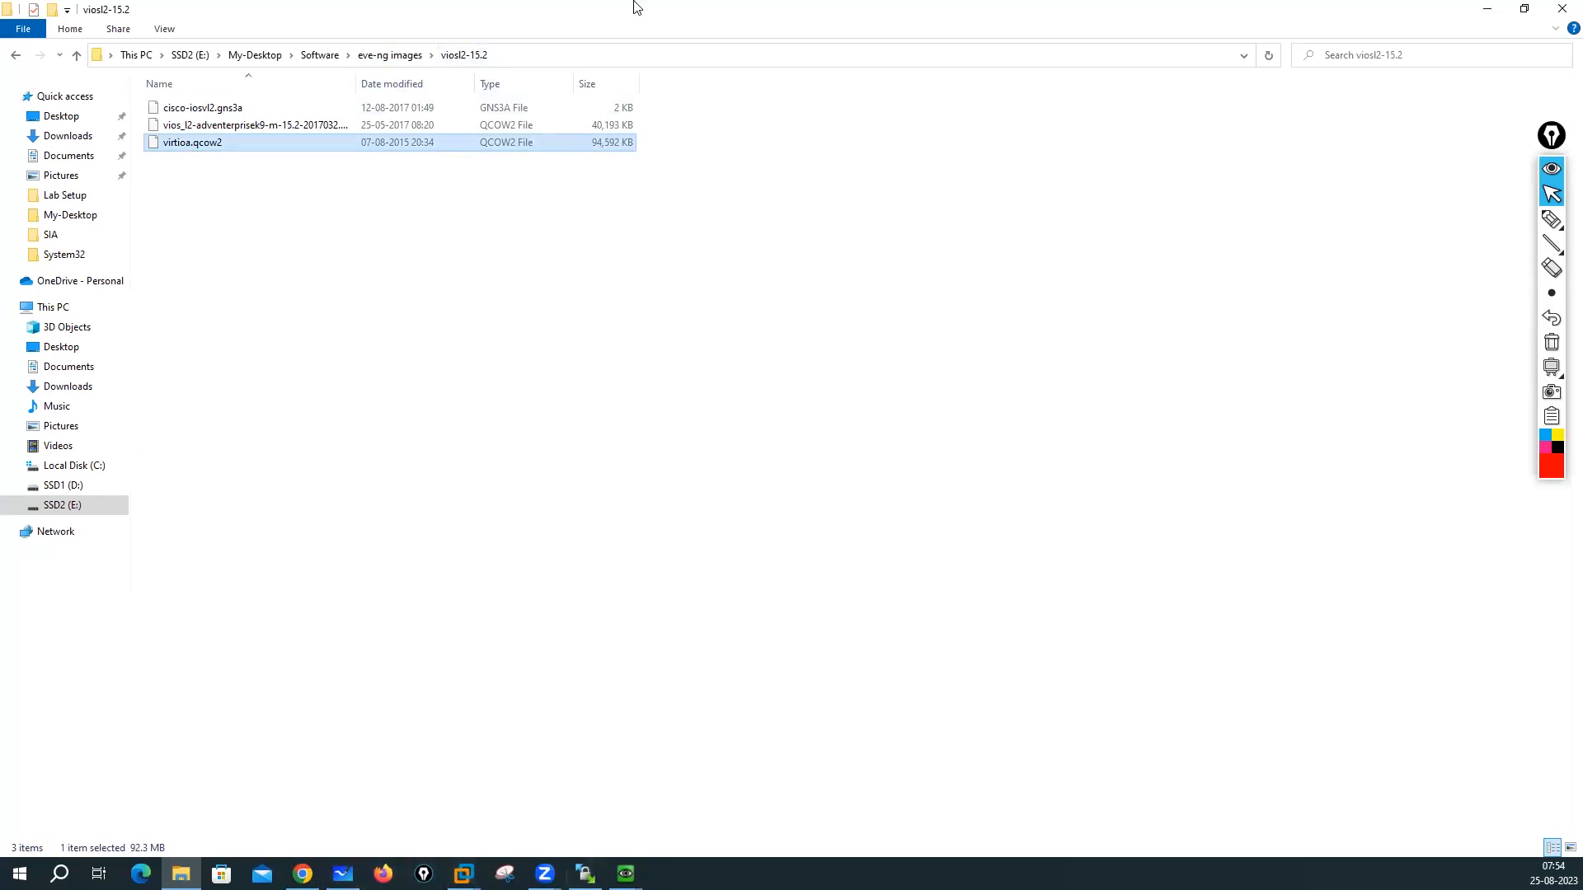
left_click(387, 55)
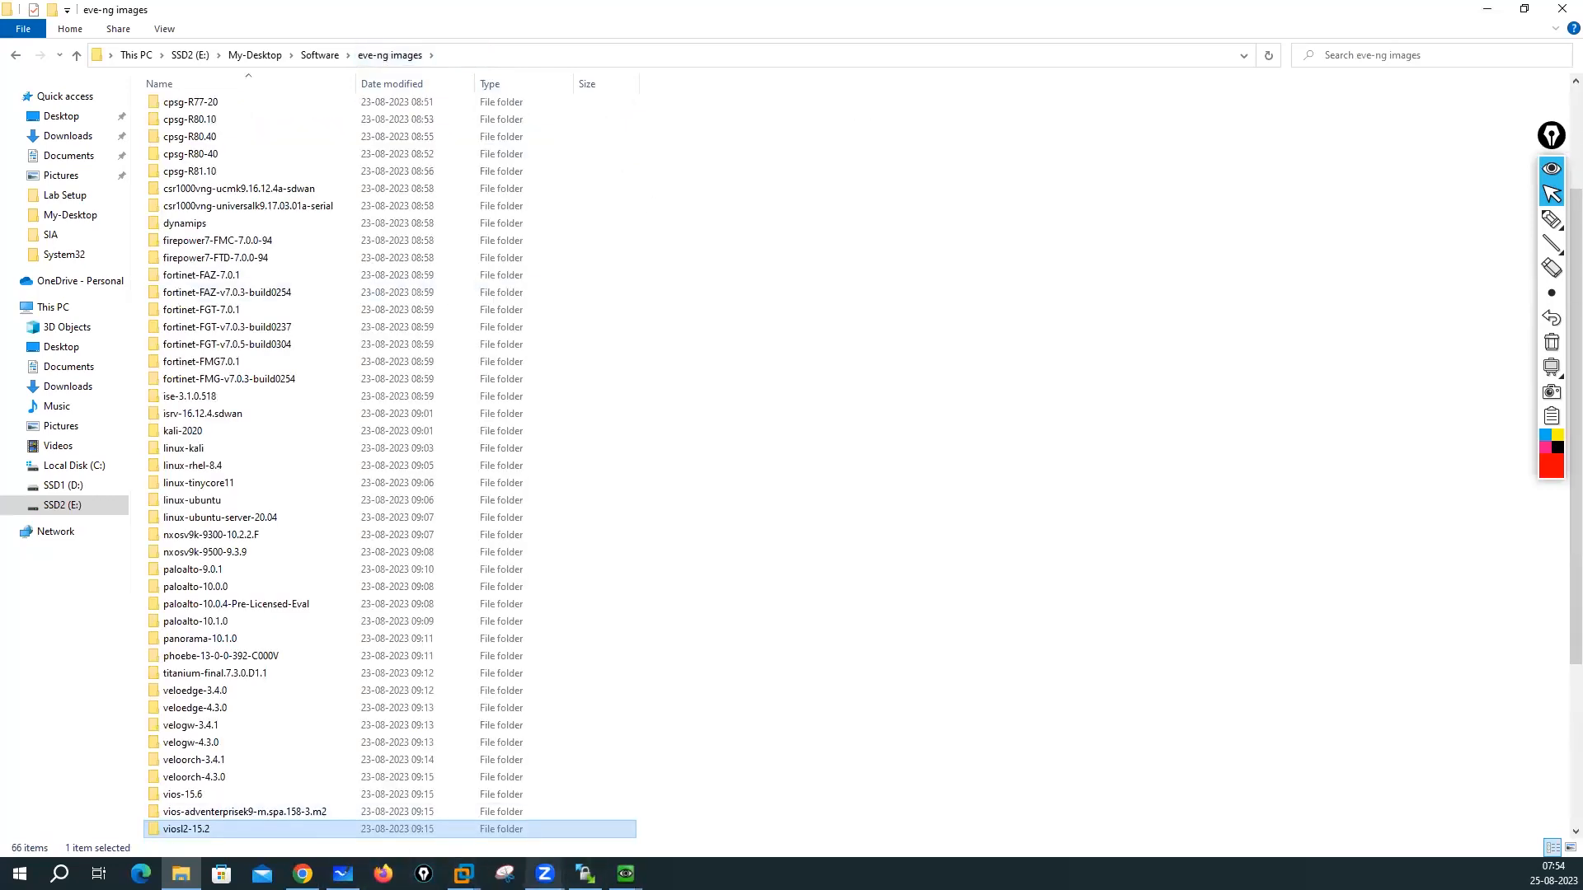
Step: Switch to WinSCP and upload the two vios and two viosl2 image folders to /opt/unetlab/addons/qemu/ on the server
key("alt+Tab")
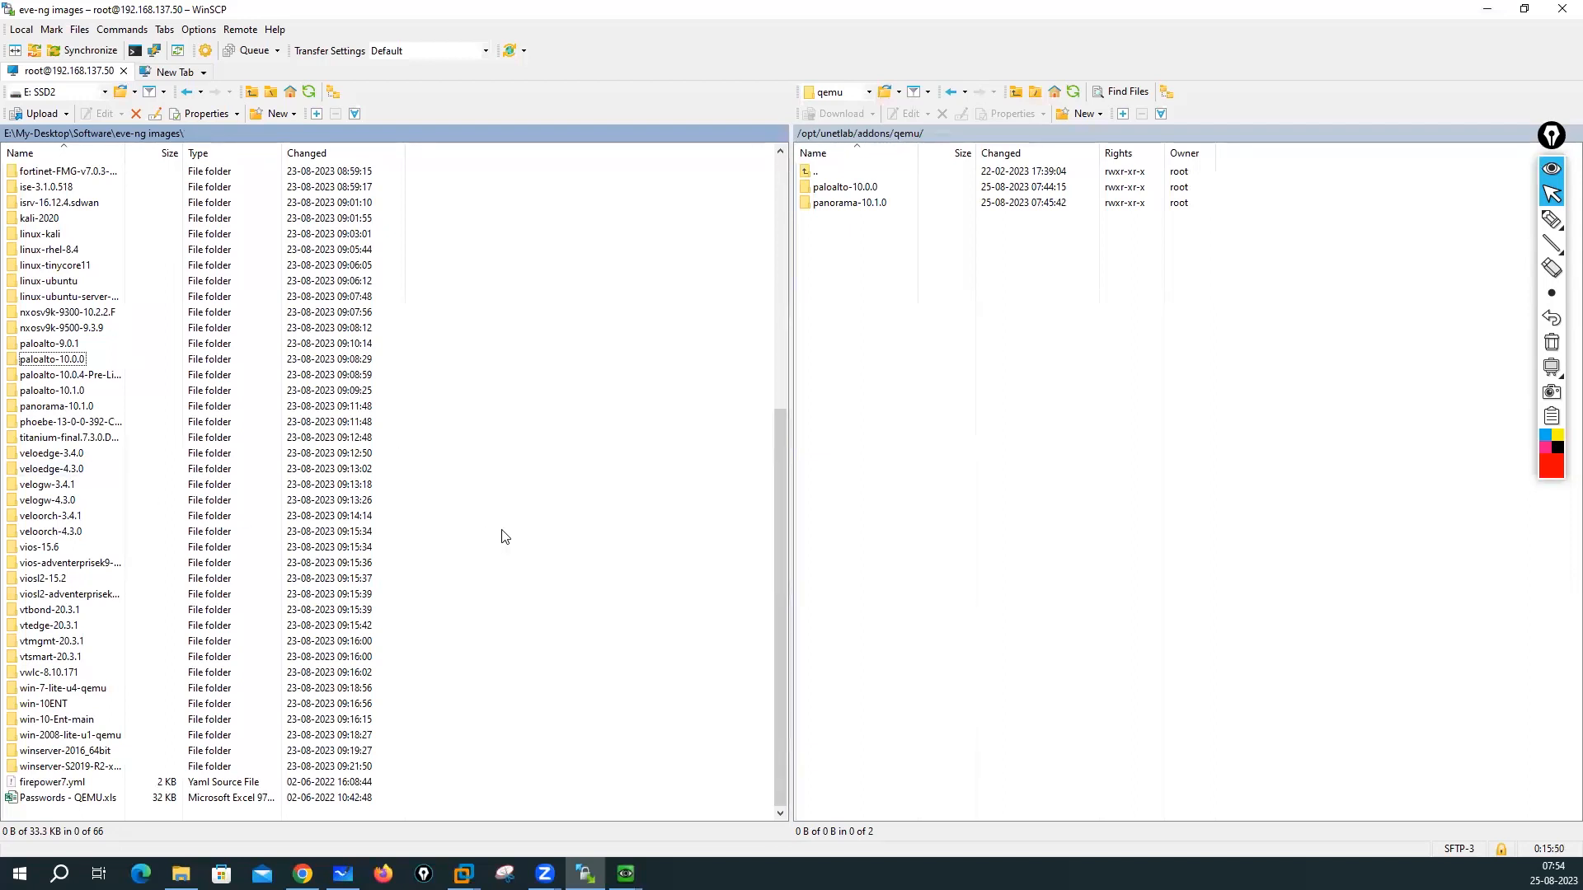
left_click(49, 567)
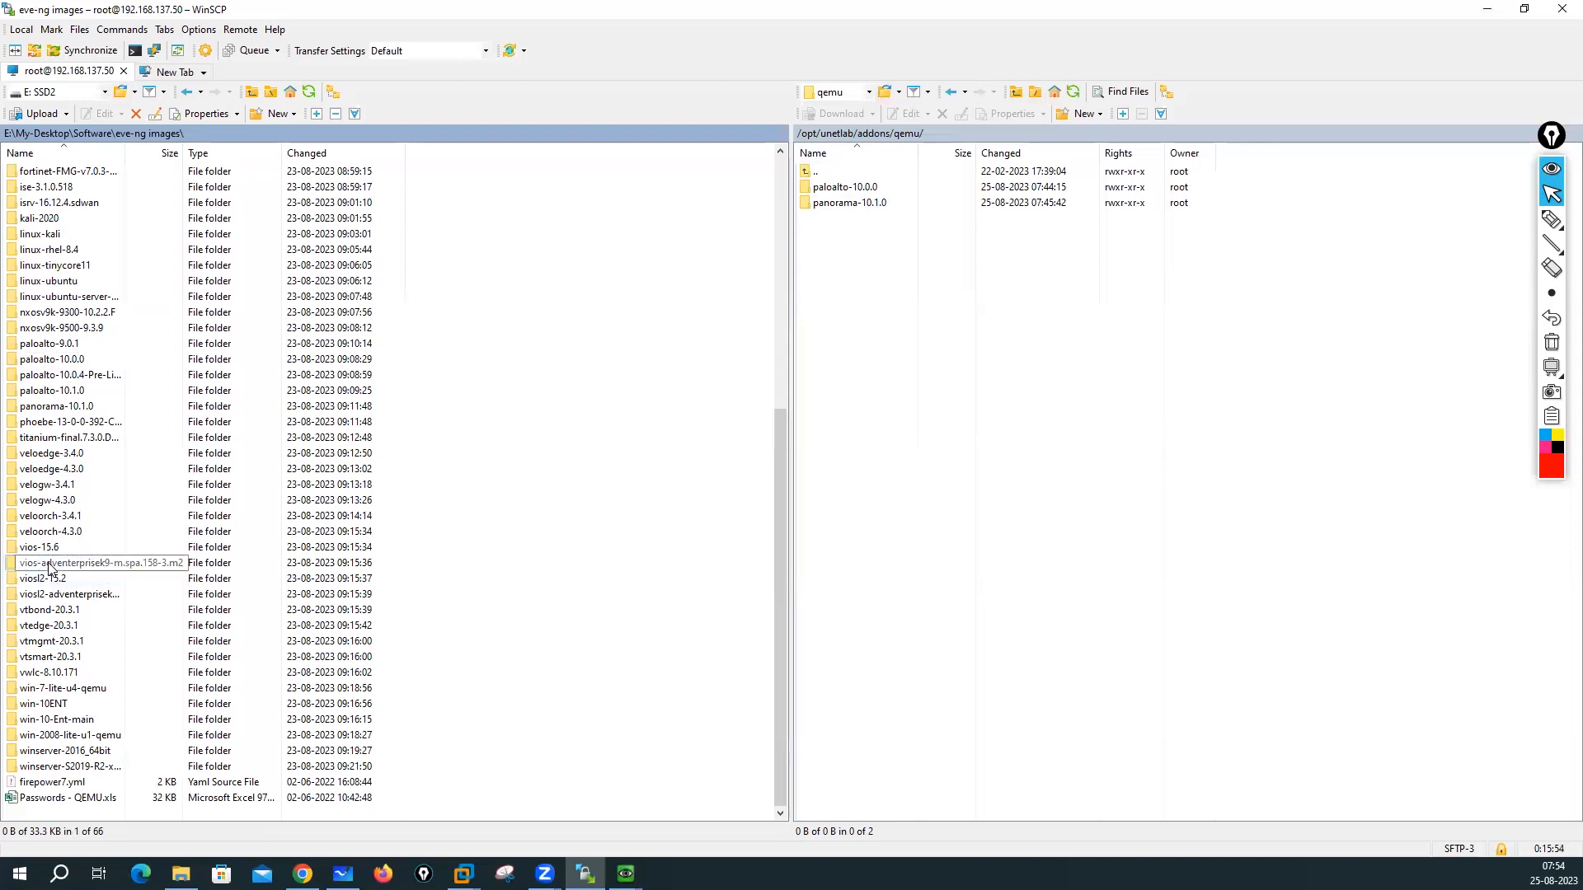
left_click(49, 578, "ctrl")
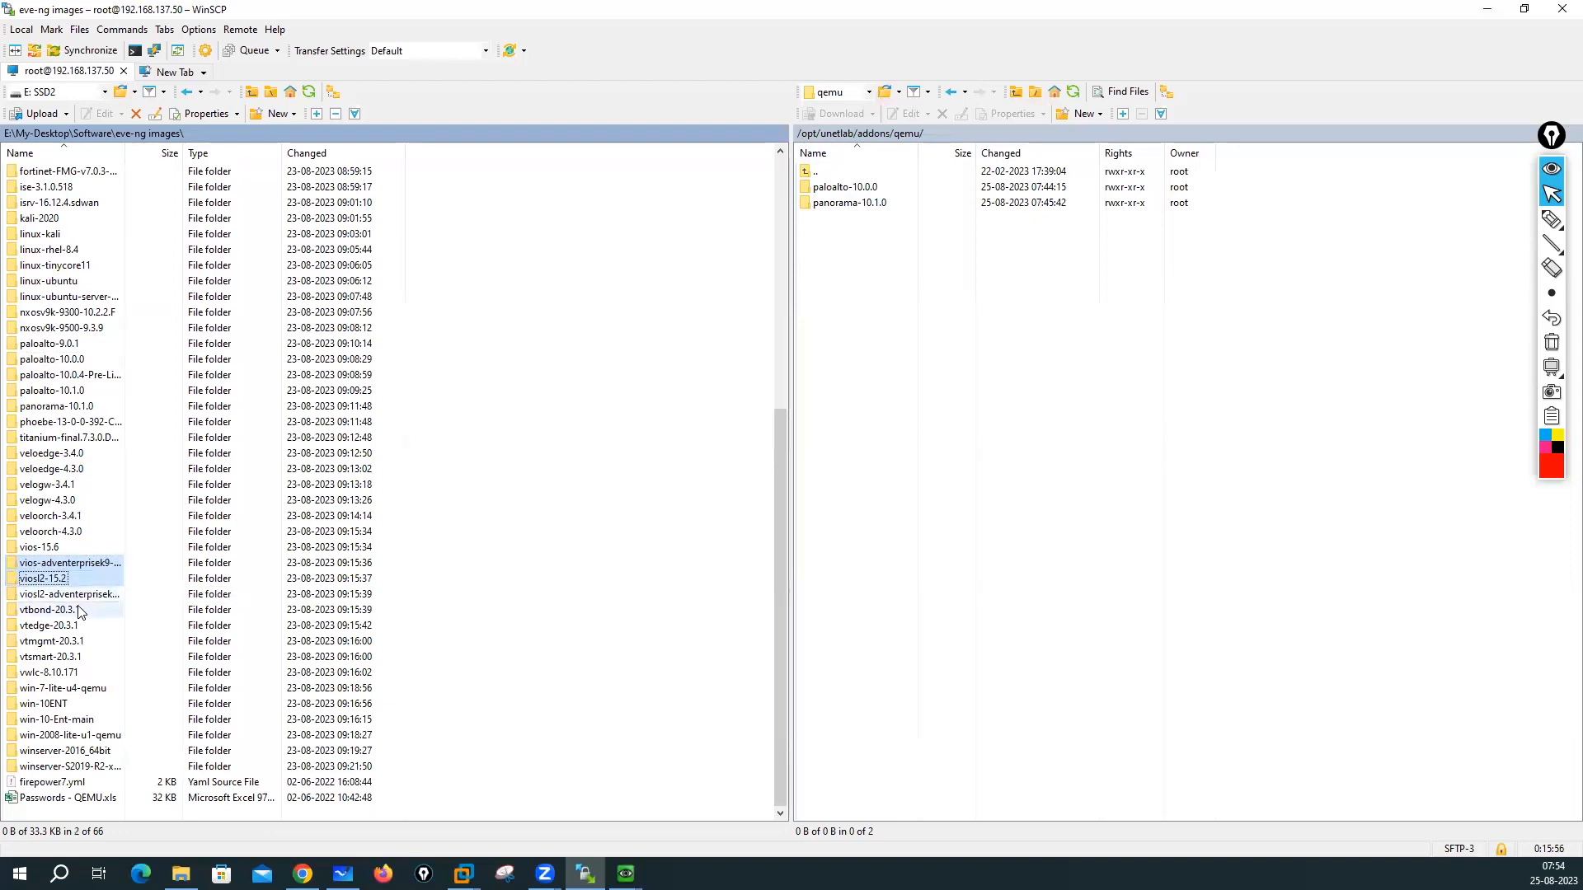
left_click(72, 593, "ctrl")
left_click(56, 547, "ctrl")
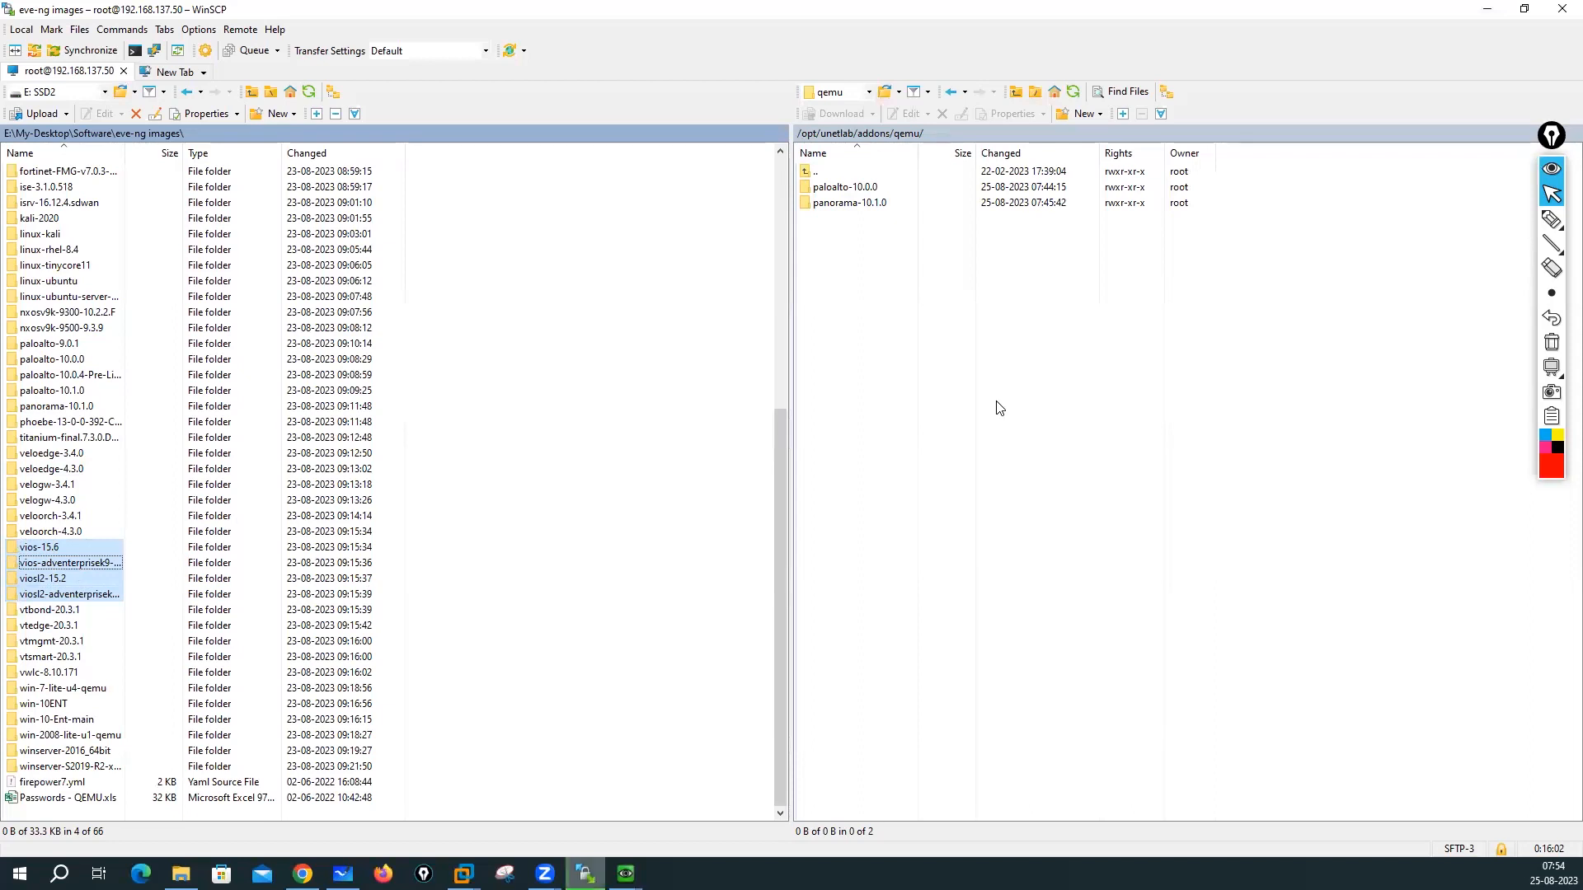
left_click_drag(72, 563, 997, 402)
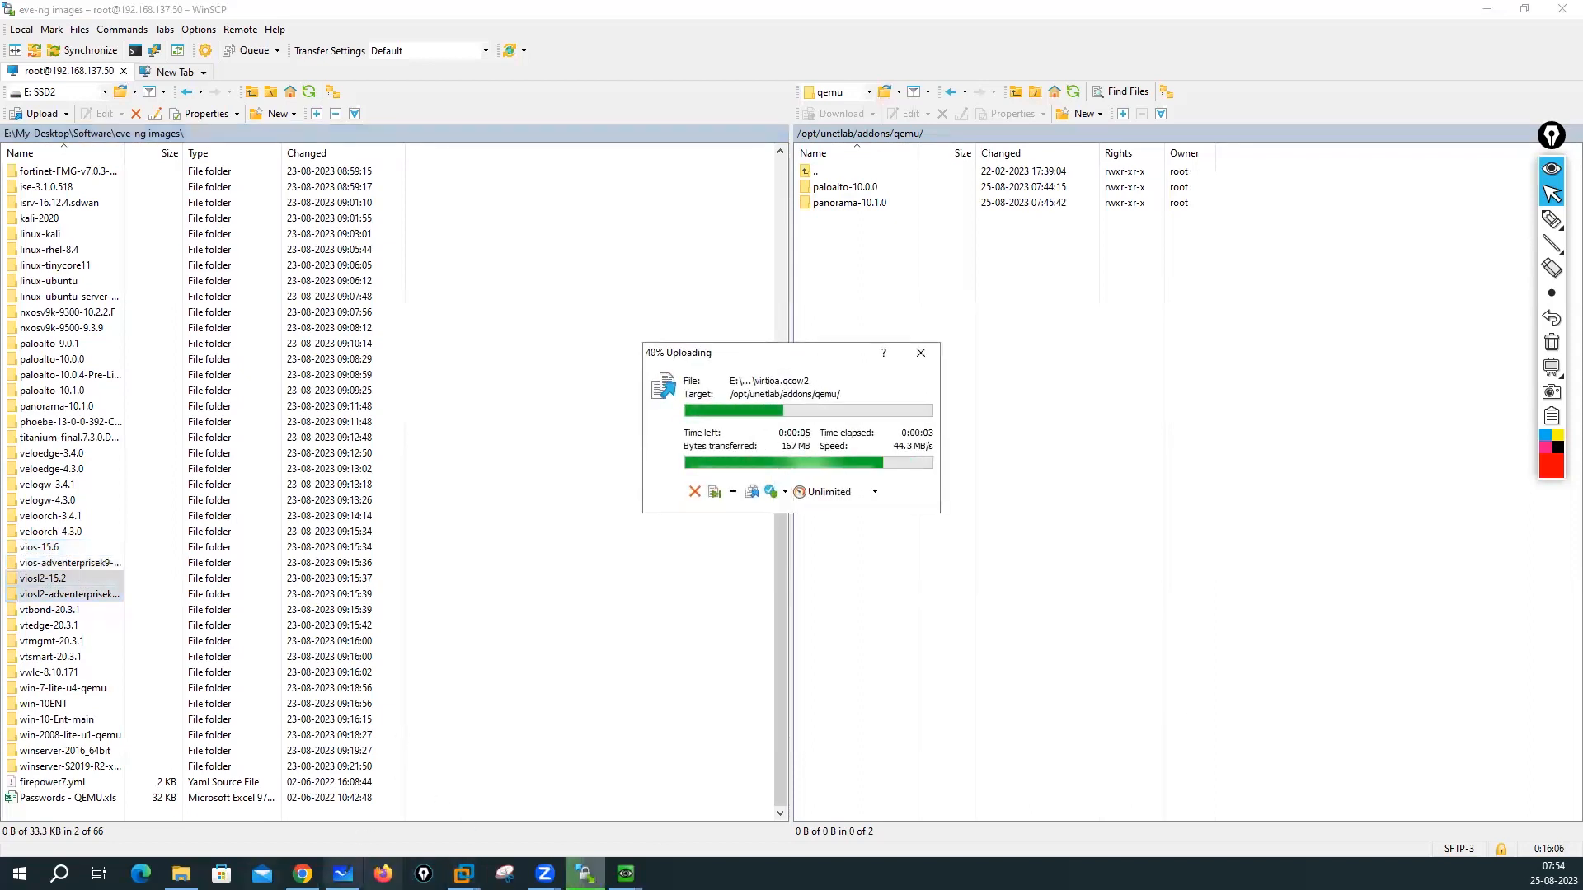
Step: Switch to the Qemu image namings page in Chrome and find the vios- and viosl2- rows in the table
left_click(303, 873)
left_click(1088, 11)
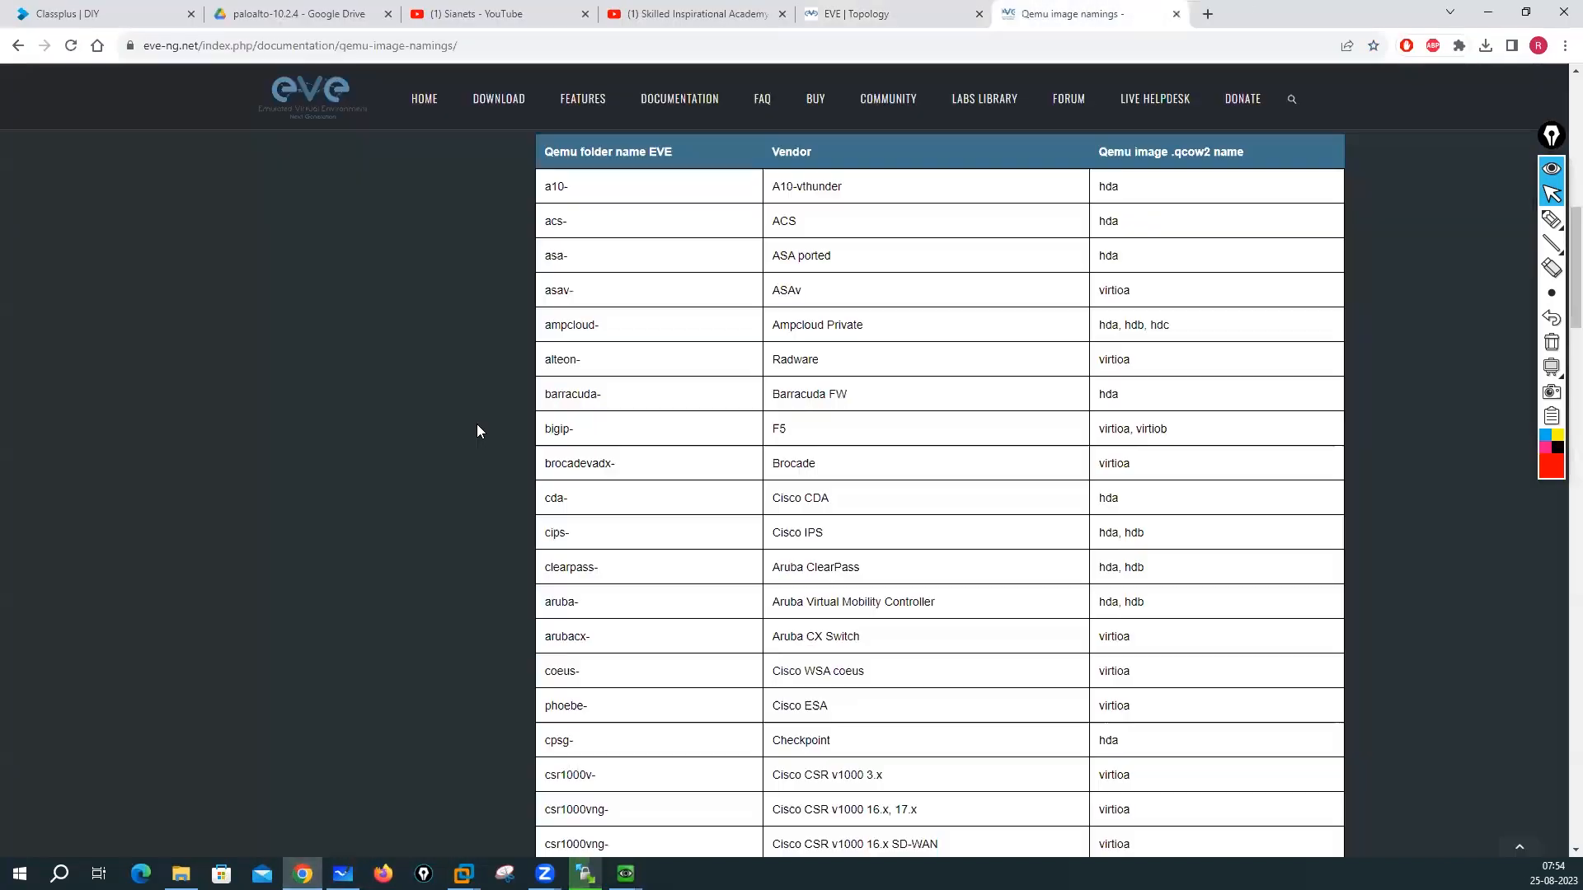
scroll(608, 428, "up", 1)
scroll(608, 429, "down", 2)
scroll(612, 430, "down", 2)
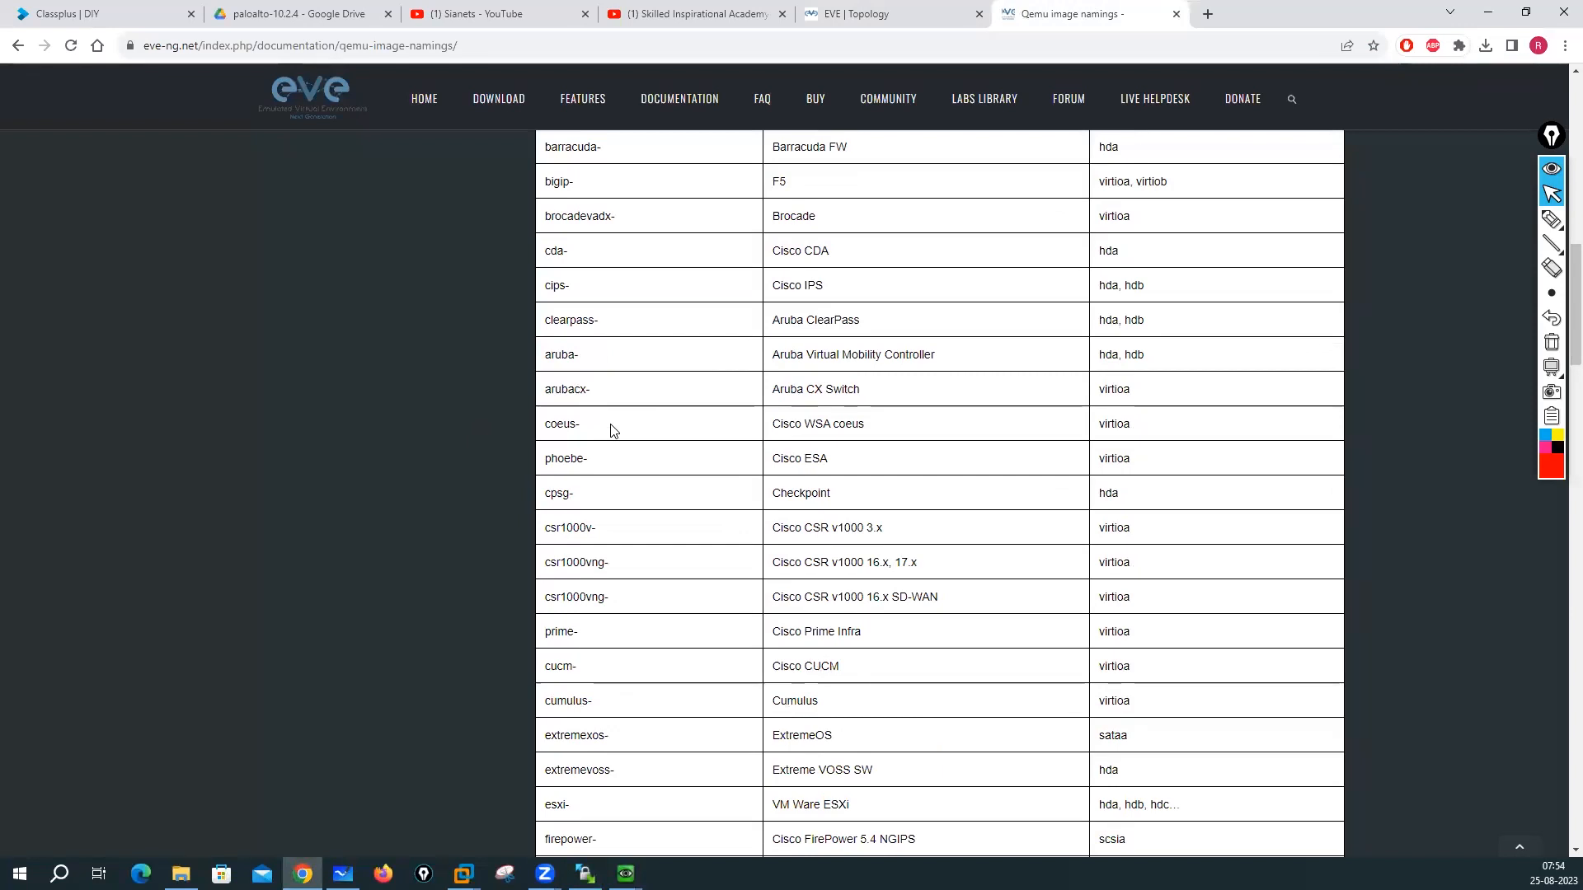
scroll(611, 430, "down", 3)
scroll(612, 430, "down", 9)
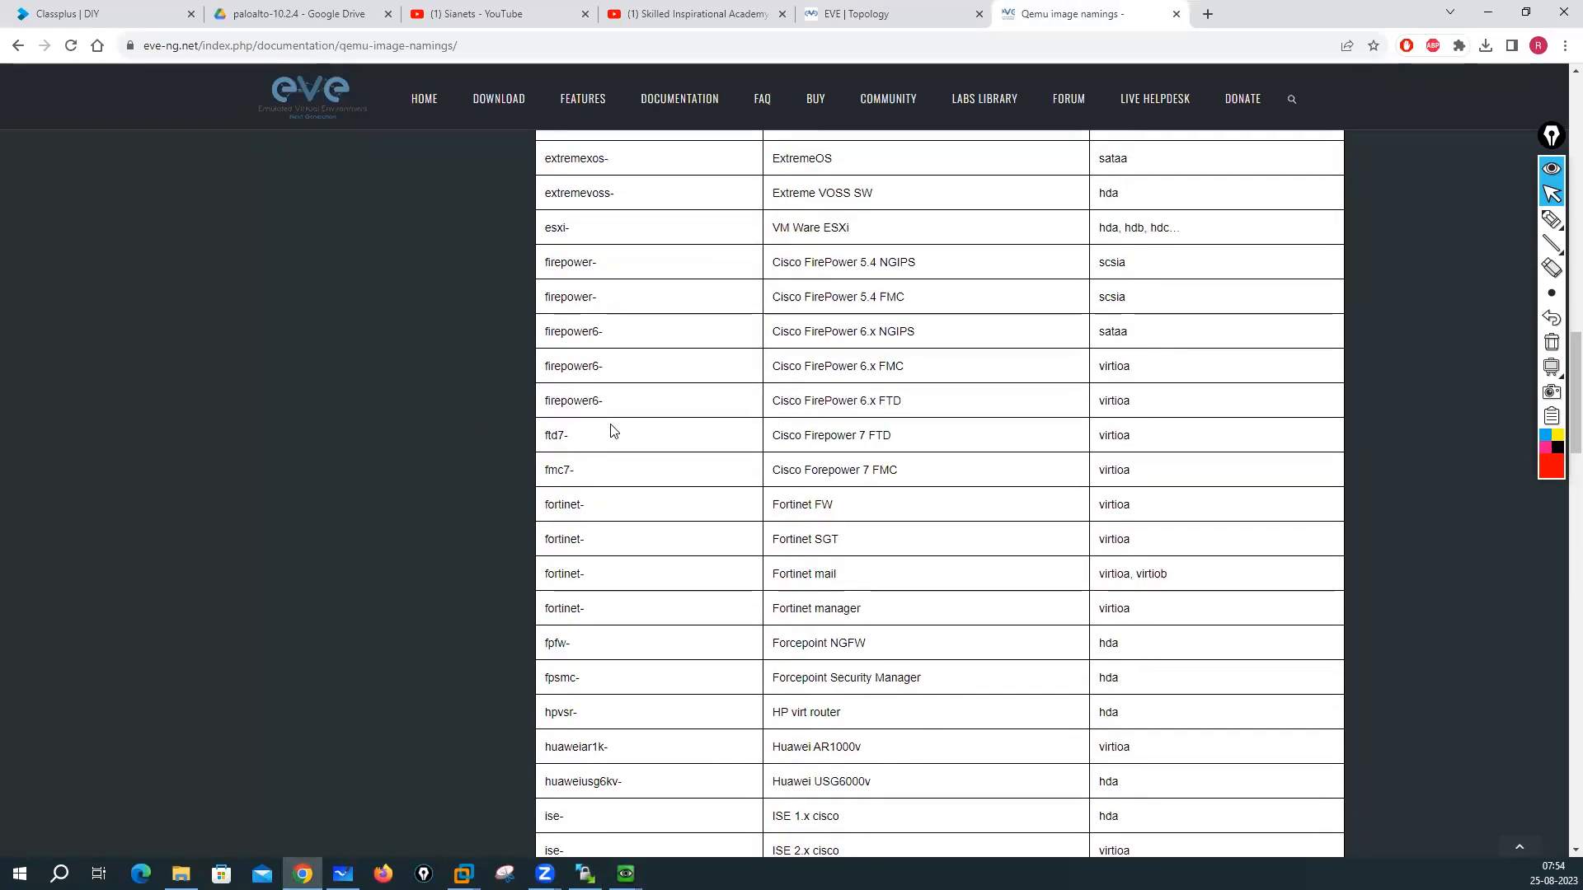
scroll(614, 432, "down", 10)
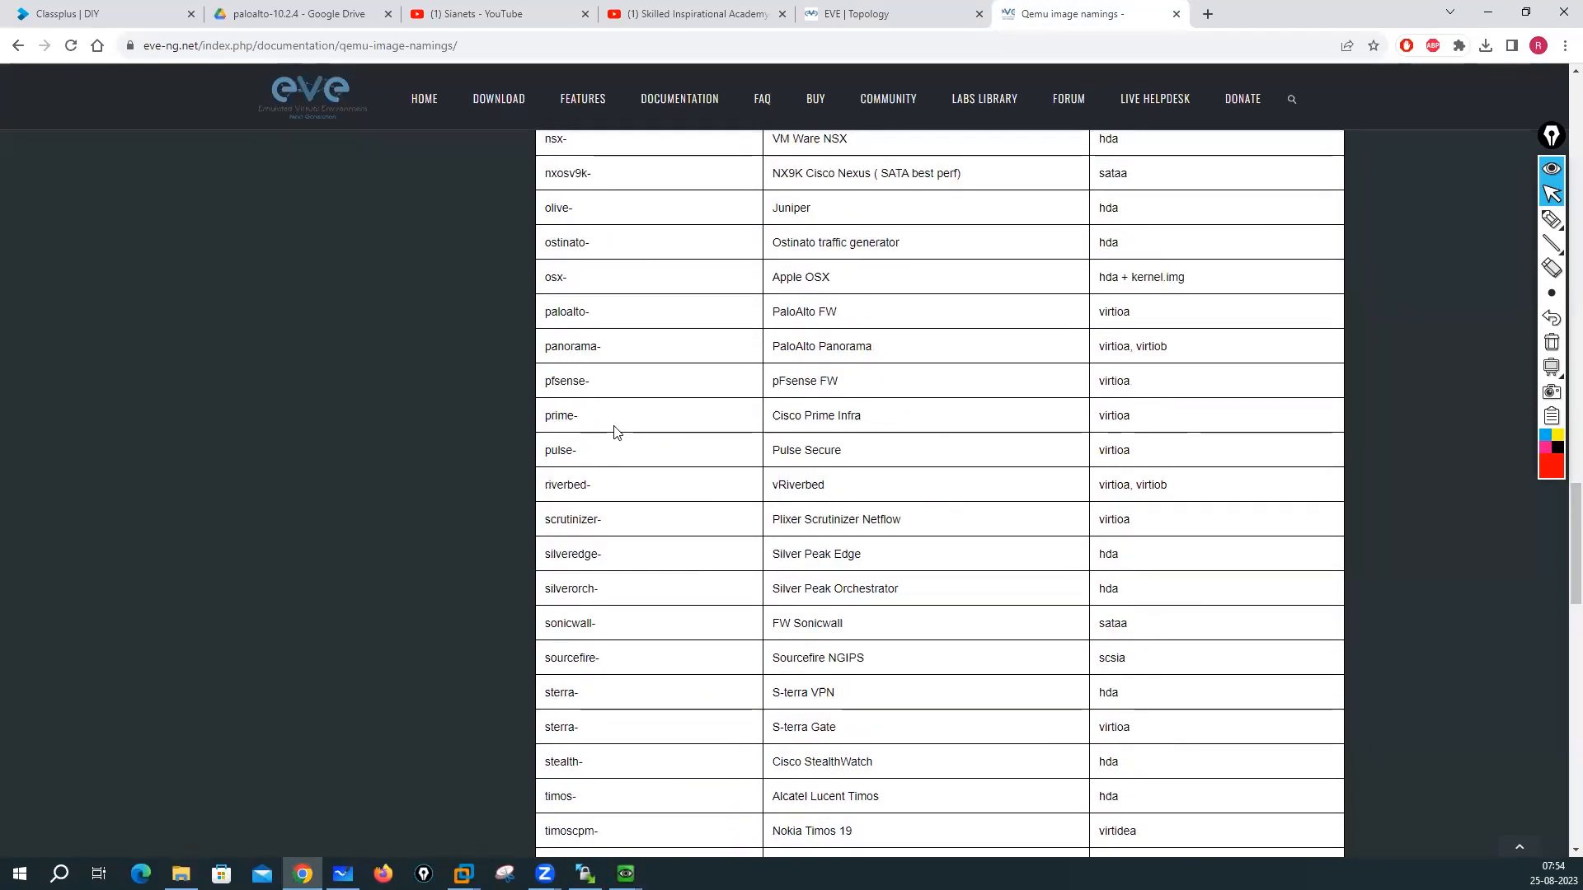
scroll(618, 432, "down", 3)
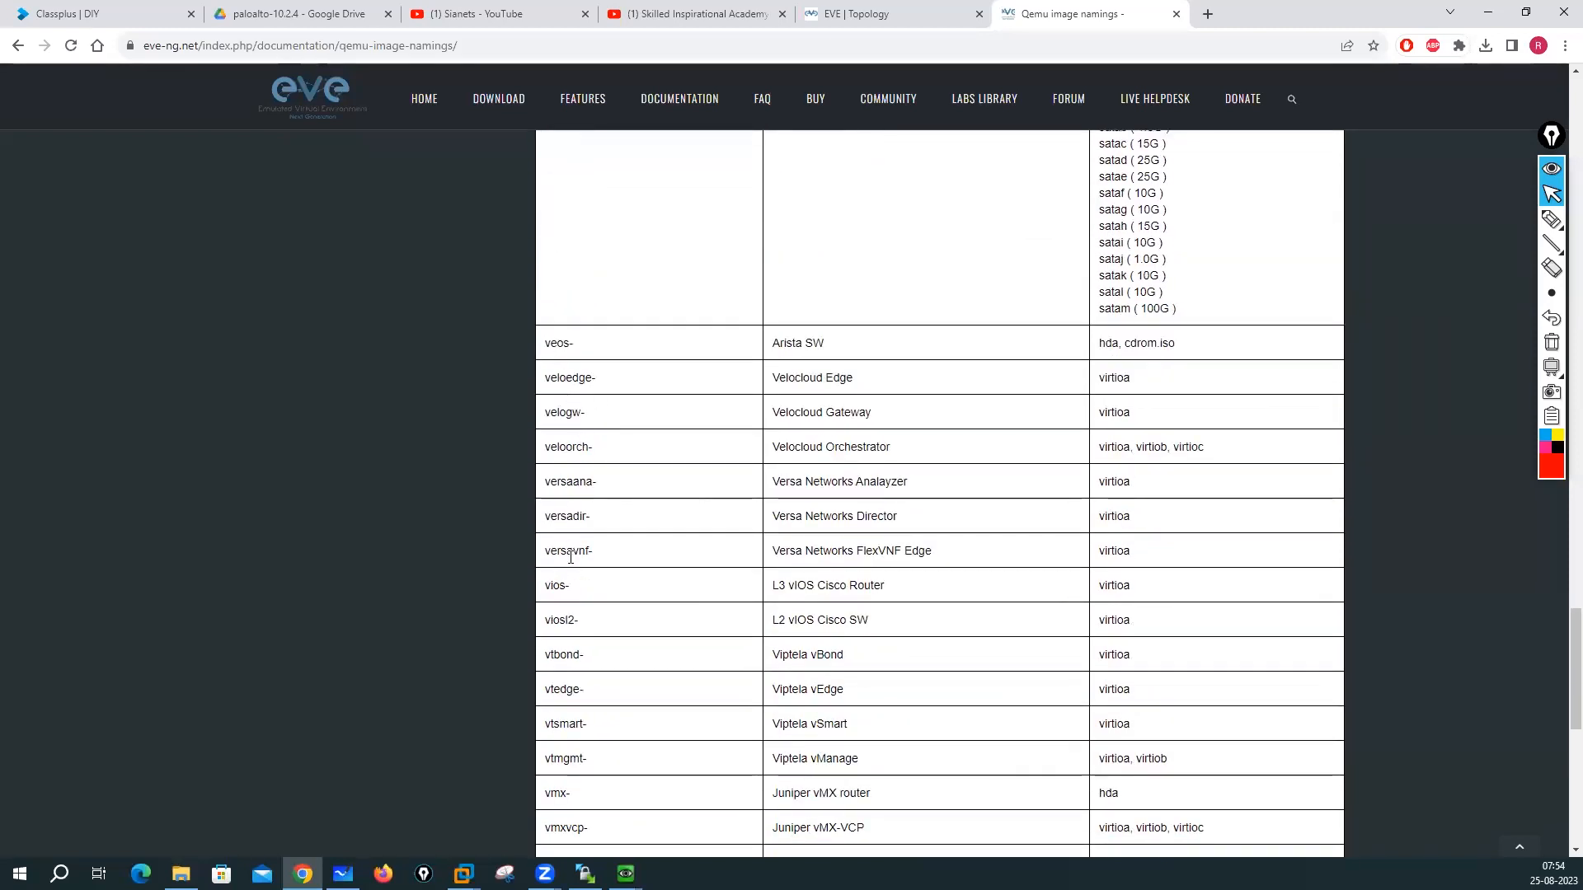
scroll(570, 558, "down", 2)
Step: Highlight the folder names, vendor descriptions and virtioa image names in the vios- and viosl2- rows
left_click_drag(544, 456, 582, 466)
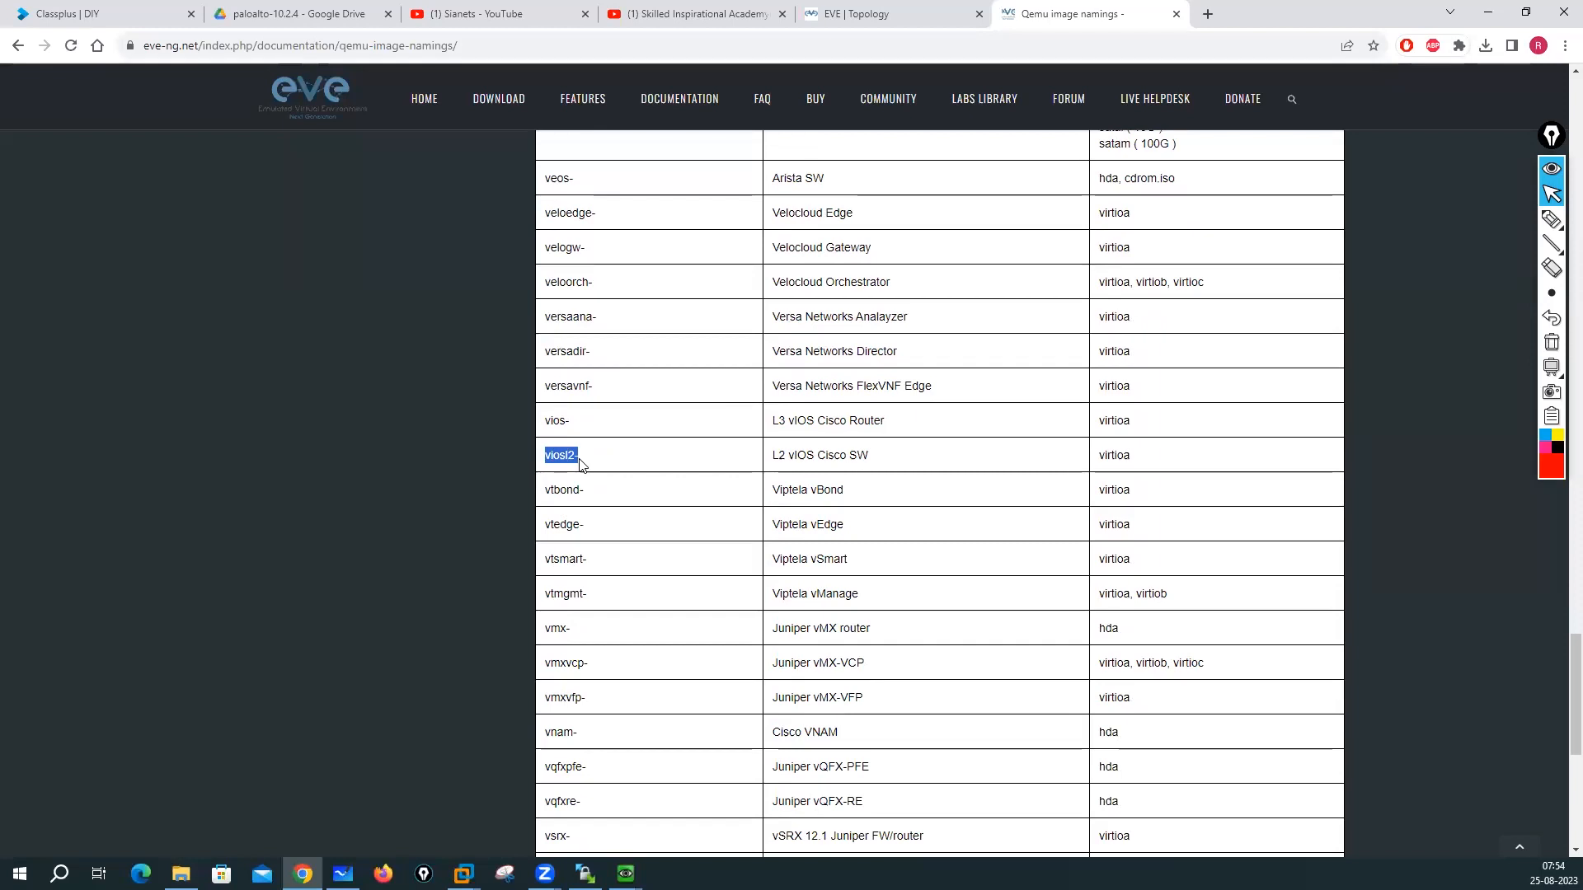
left_click_drag(776, 457, 876, 459)
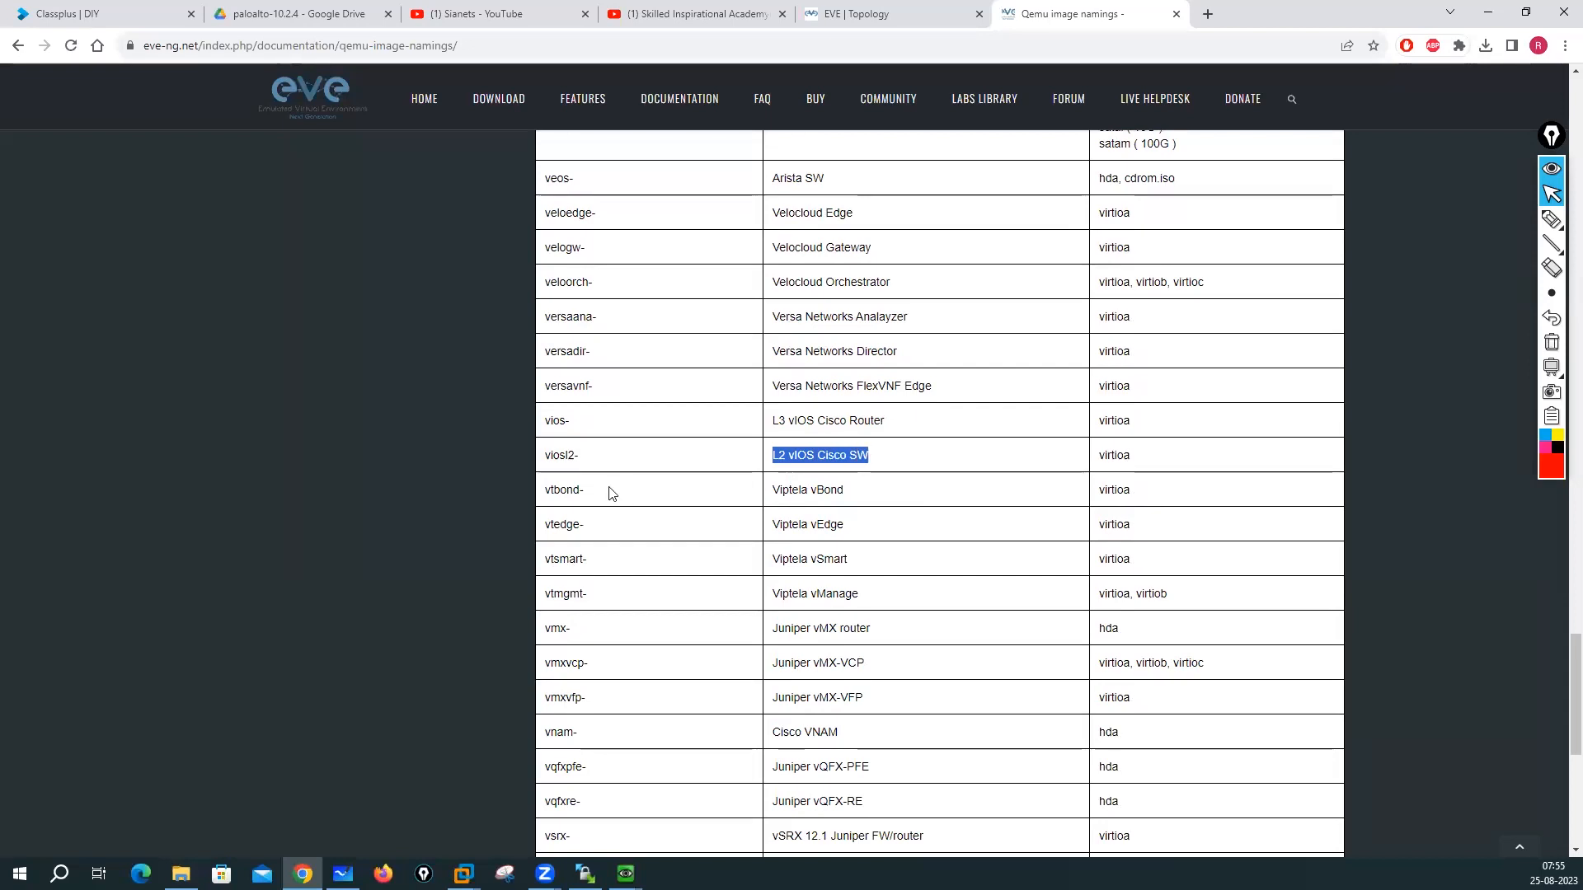
left_click_drag(546, 421, 570, 422)
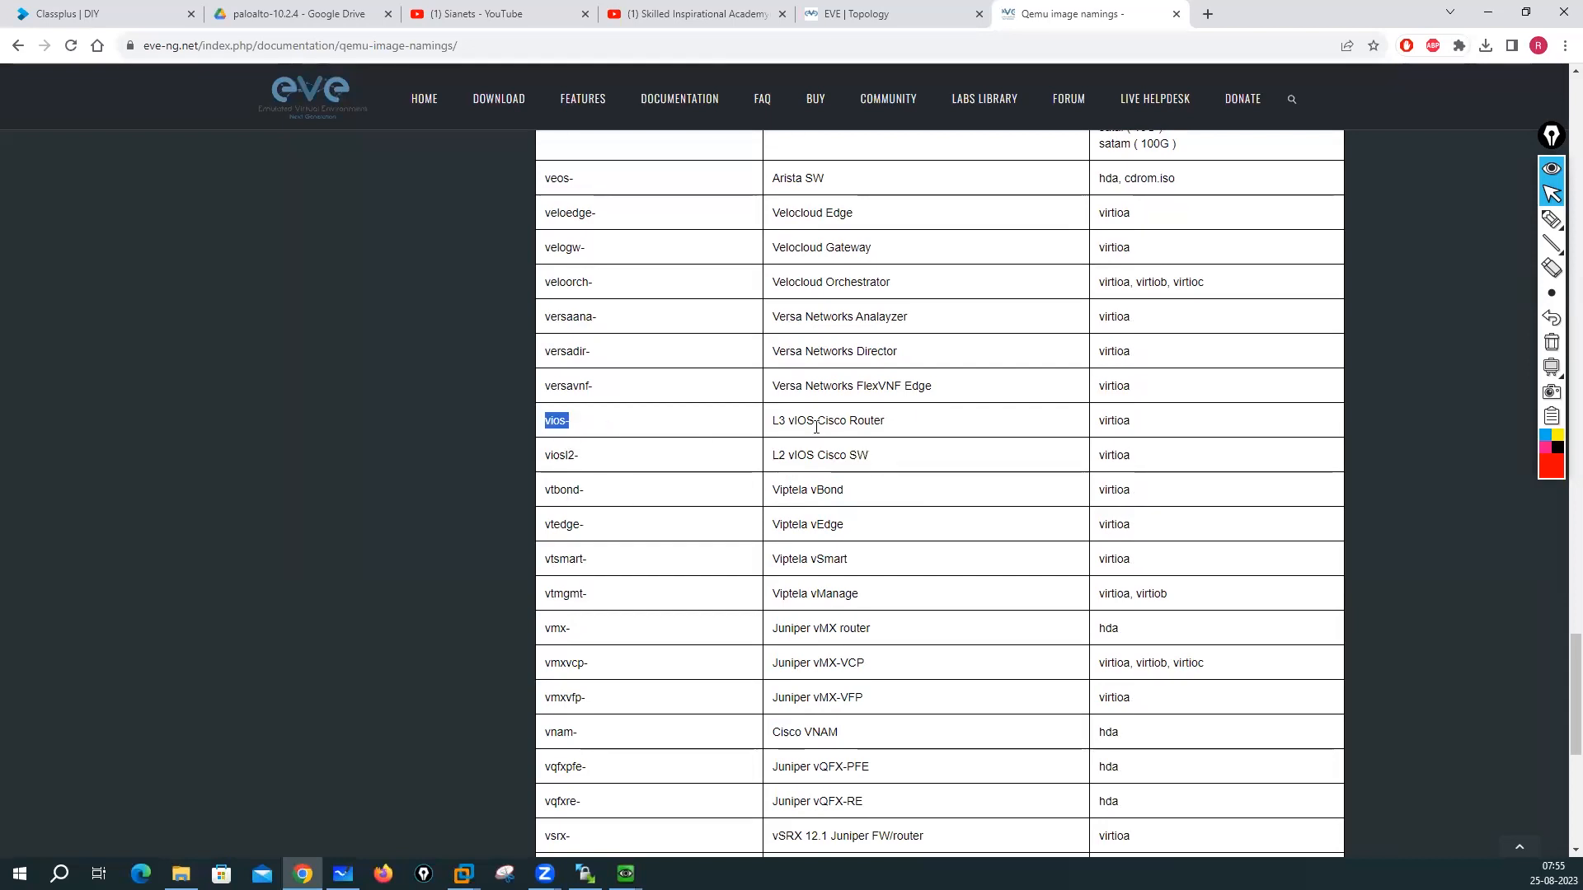
left_click_drag(773, 422, 894, 425)
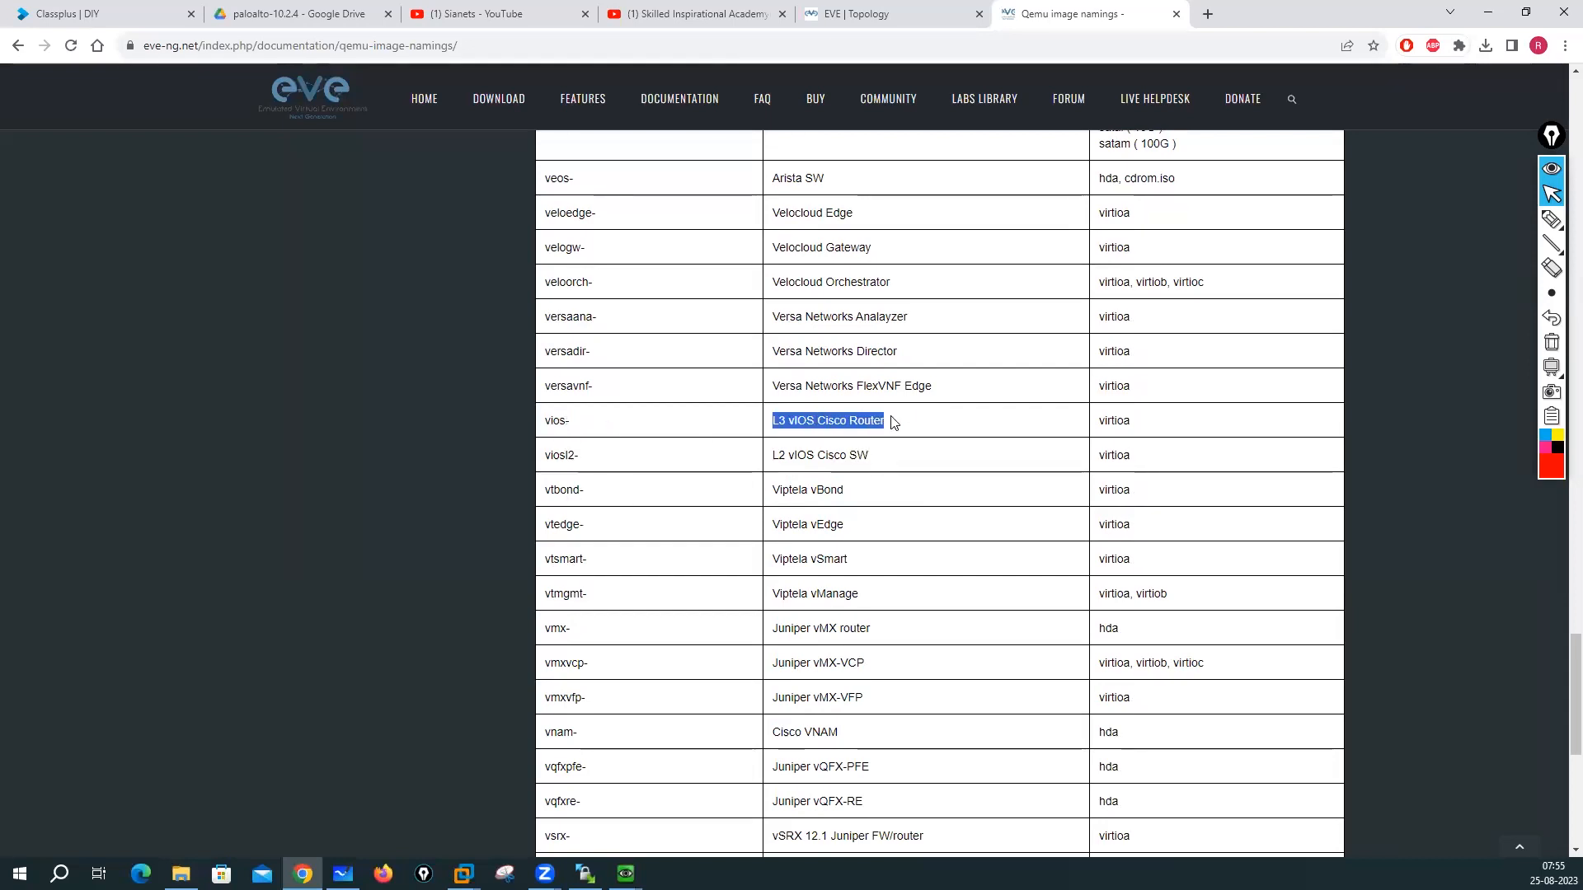
left_click(606, 434)
left_click_drag(546, 421, 571, 430)
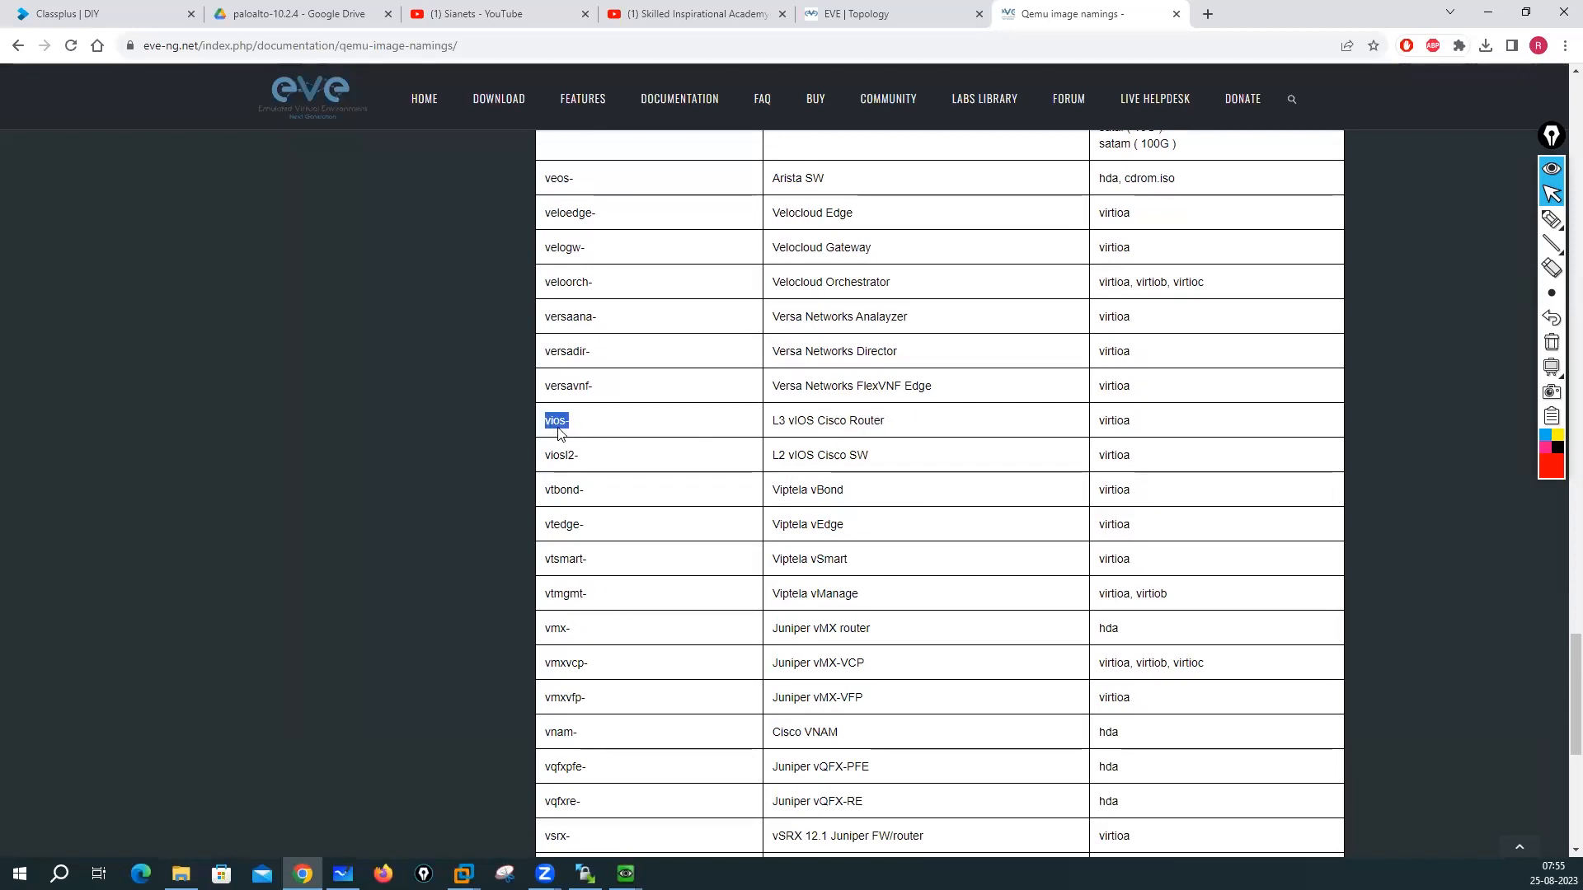
left_click(571, 425)
double_click(549, 458)
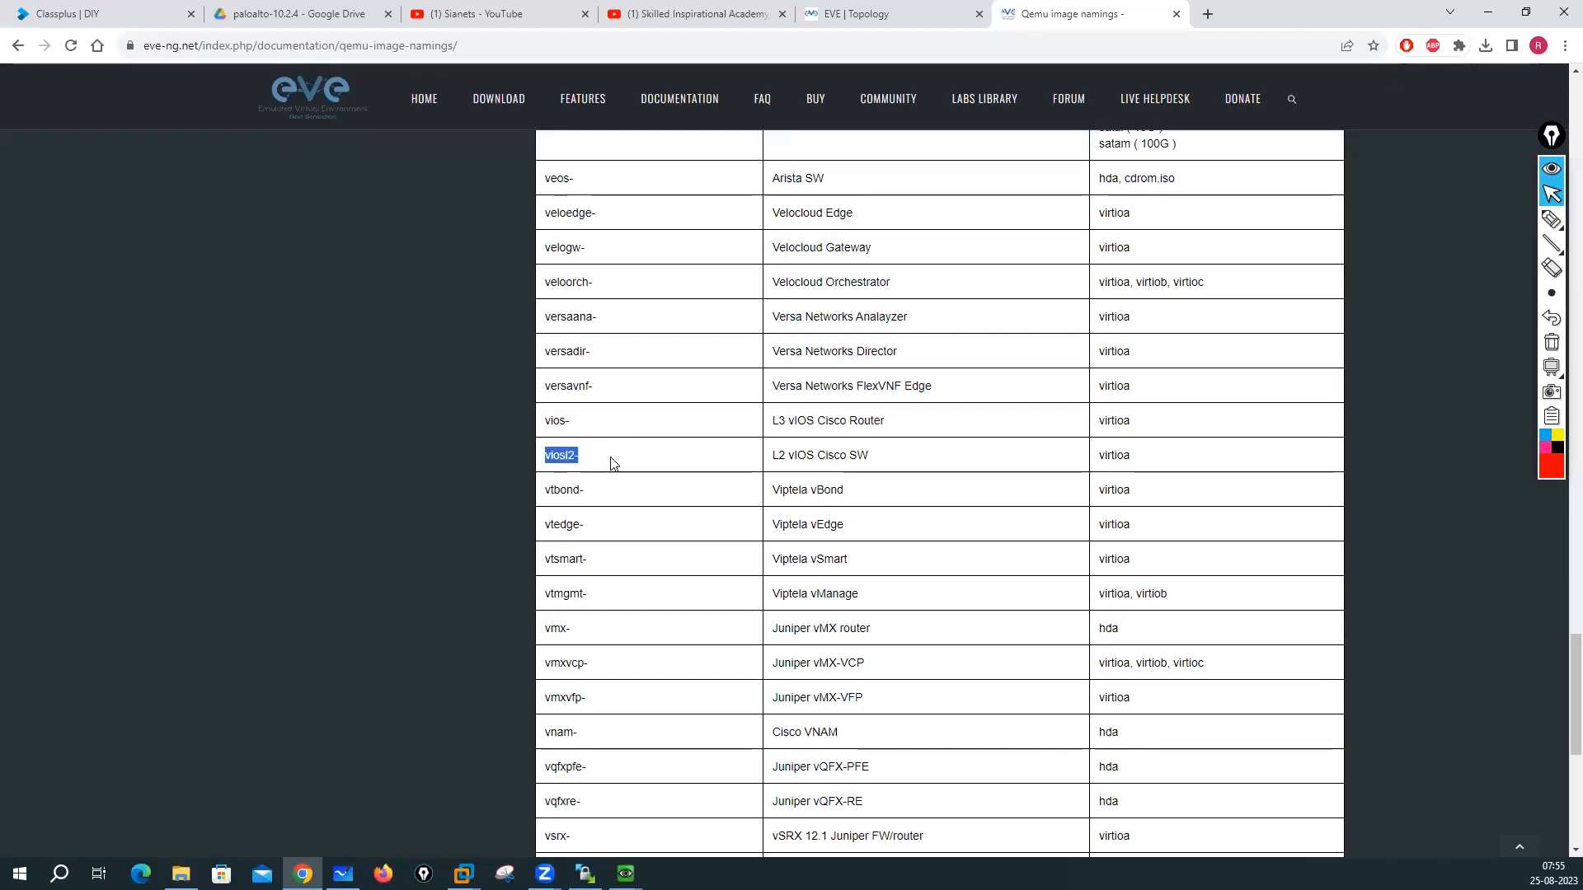
left_click_drag(546, 420, 1193, 449)
left_click_drag(1099, 418, 1150, 462)
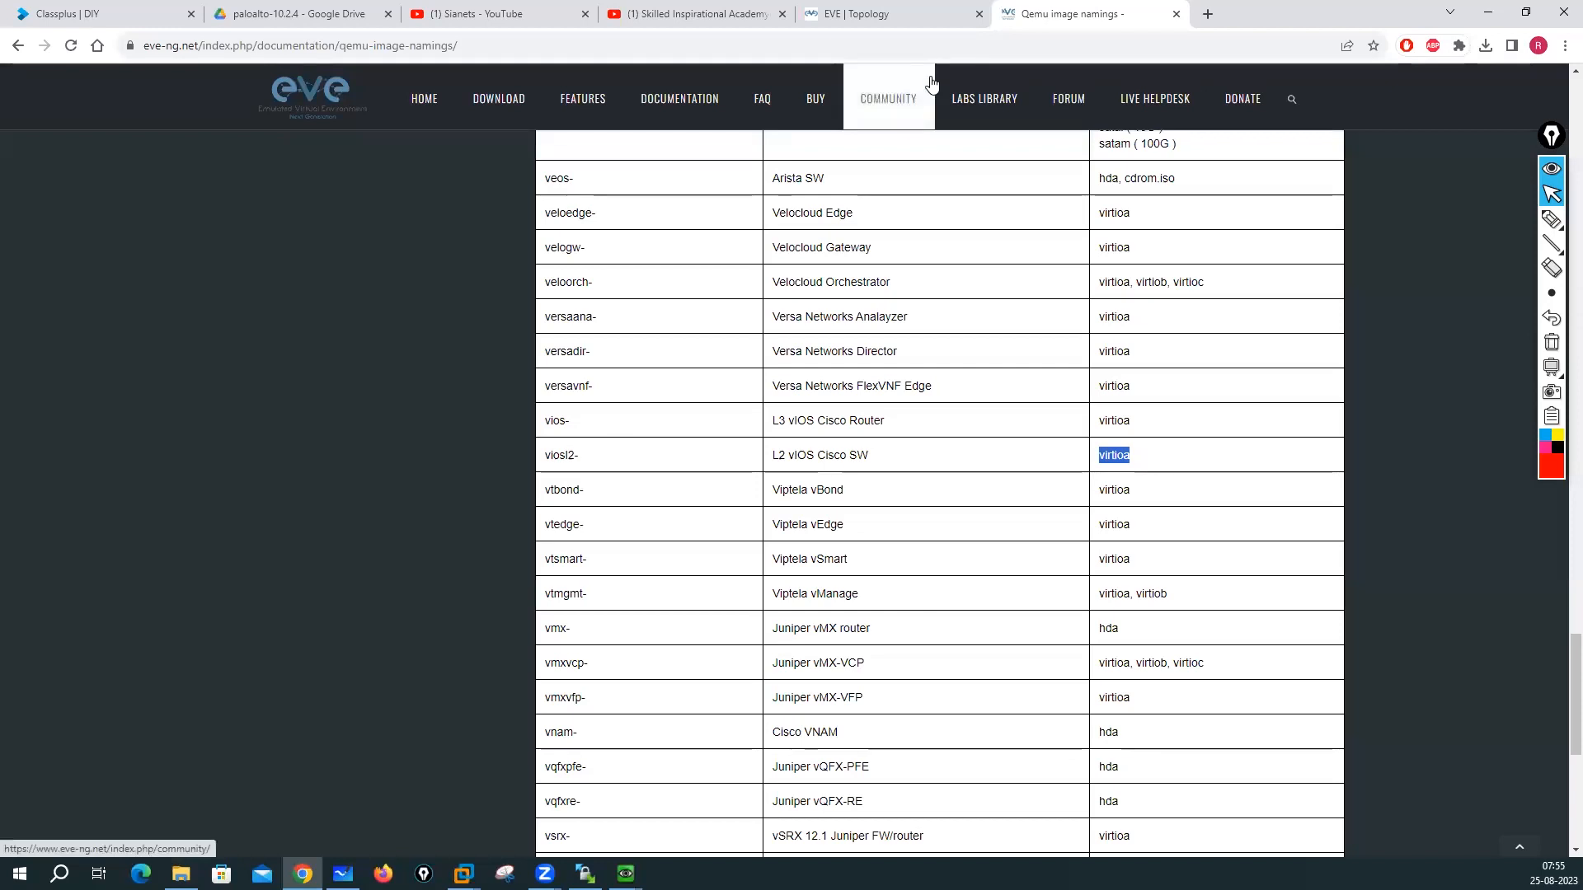
Step: Check the uploaded folders in WinSCP, minimize it, and switch to the EVE topology in Chrome
left_click(585, 874)
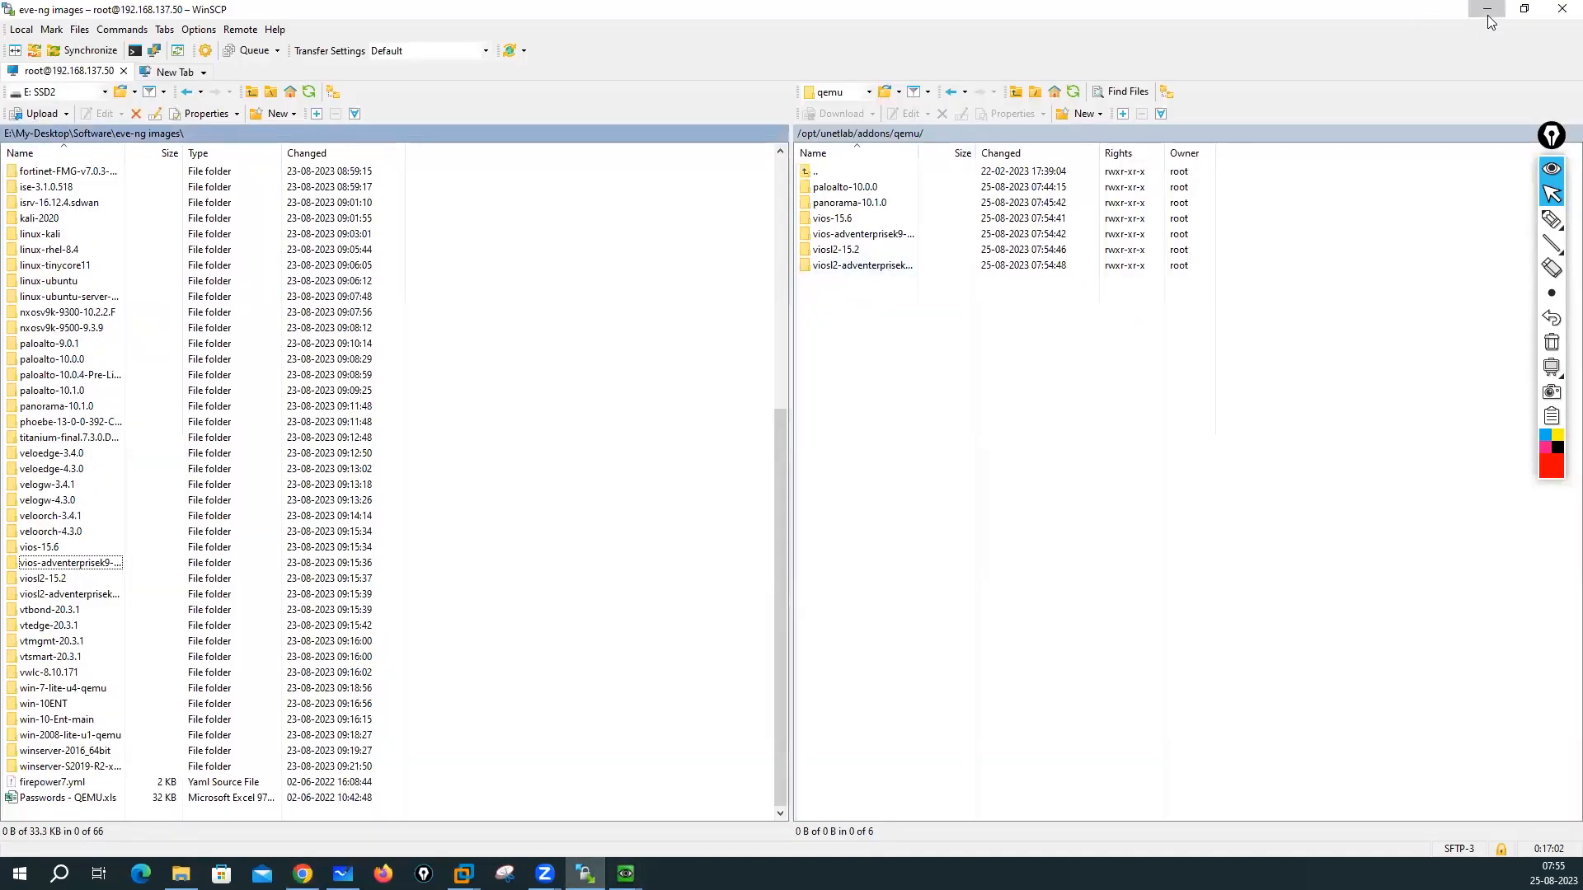
left_click(1488, 10)
left_click(880, 15)
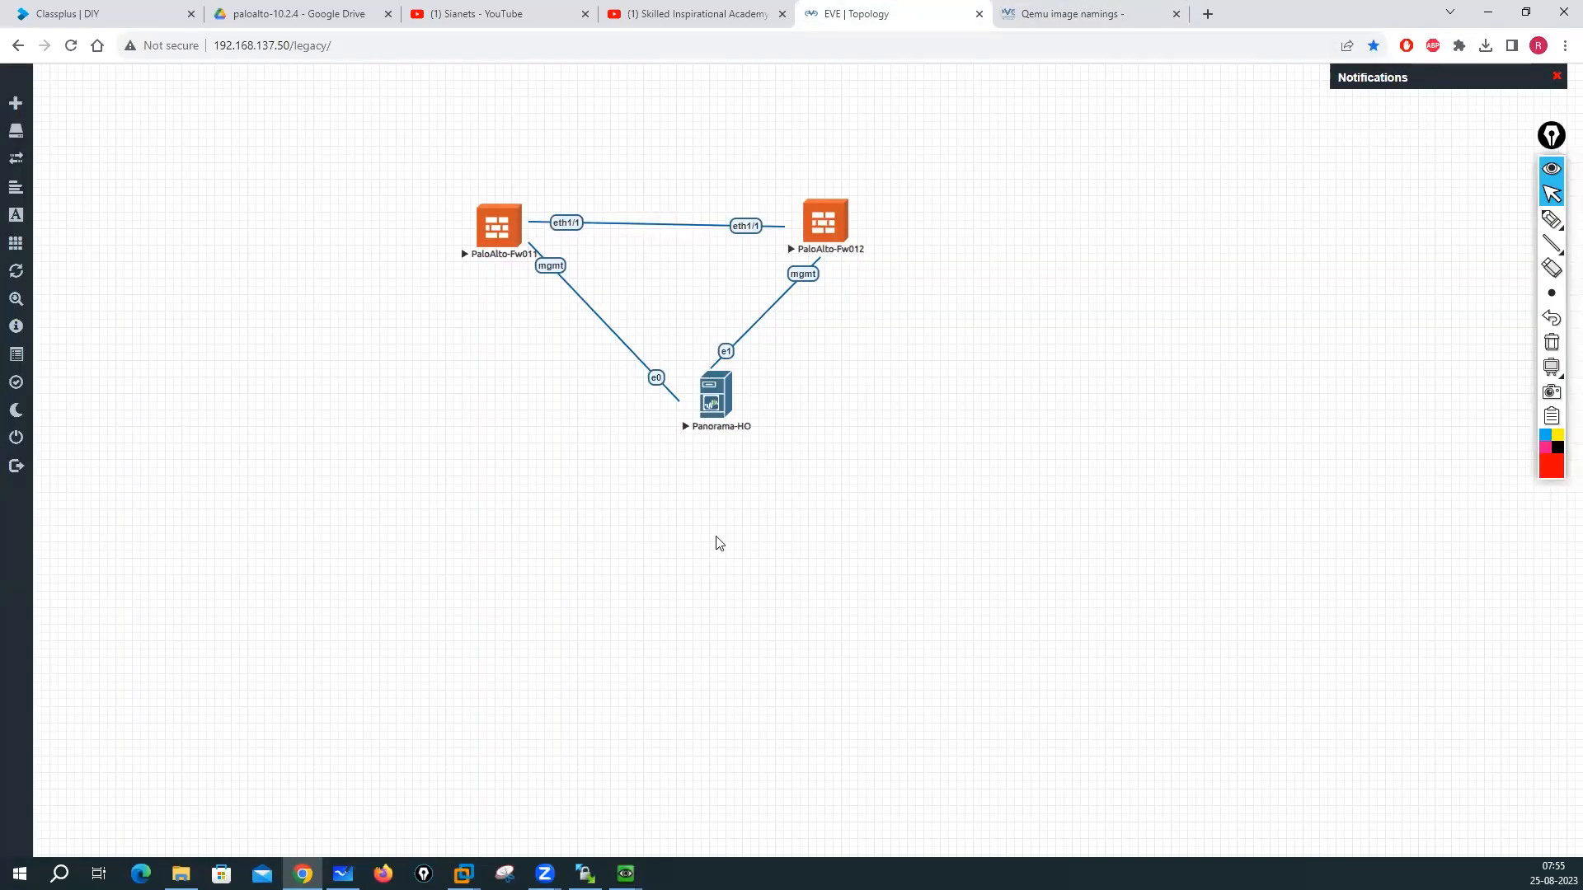
Step: Start a new node in the topology using the Cisco vIOS Router template and the vios-15.6 image
right_click(274, 412)
left_click(305, 450)
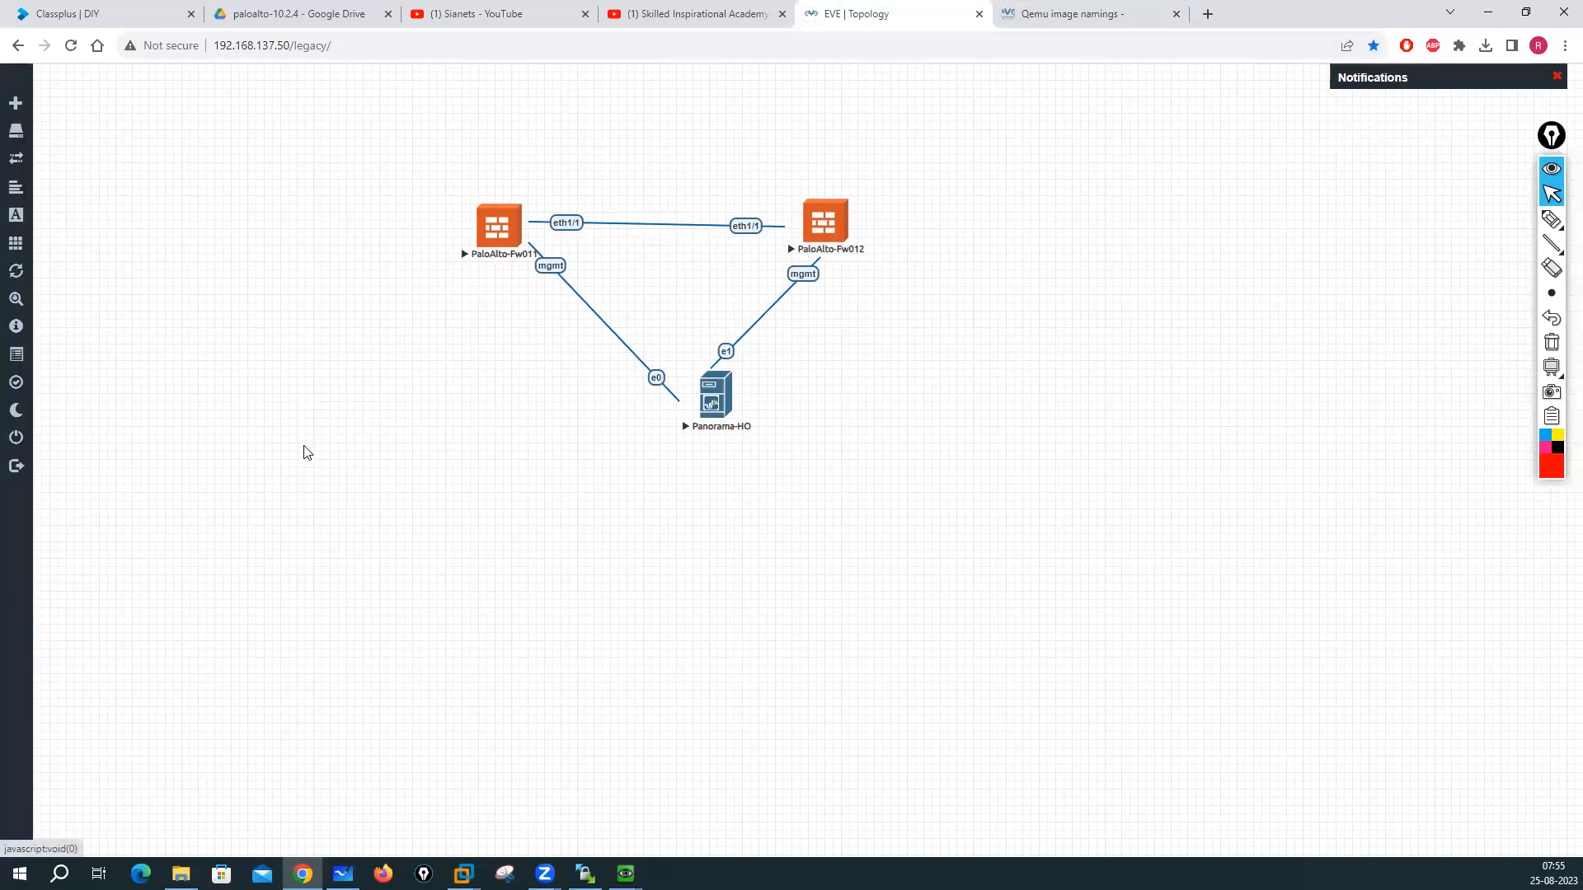
type("vio")
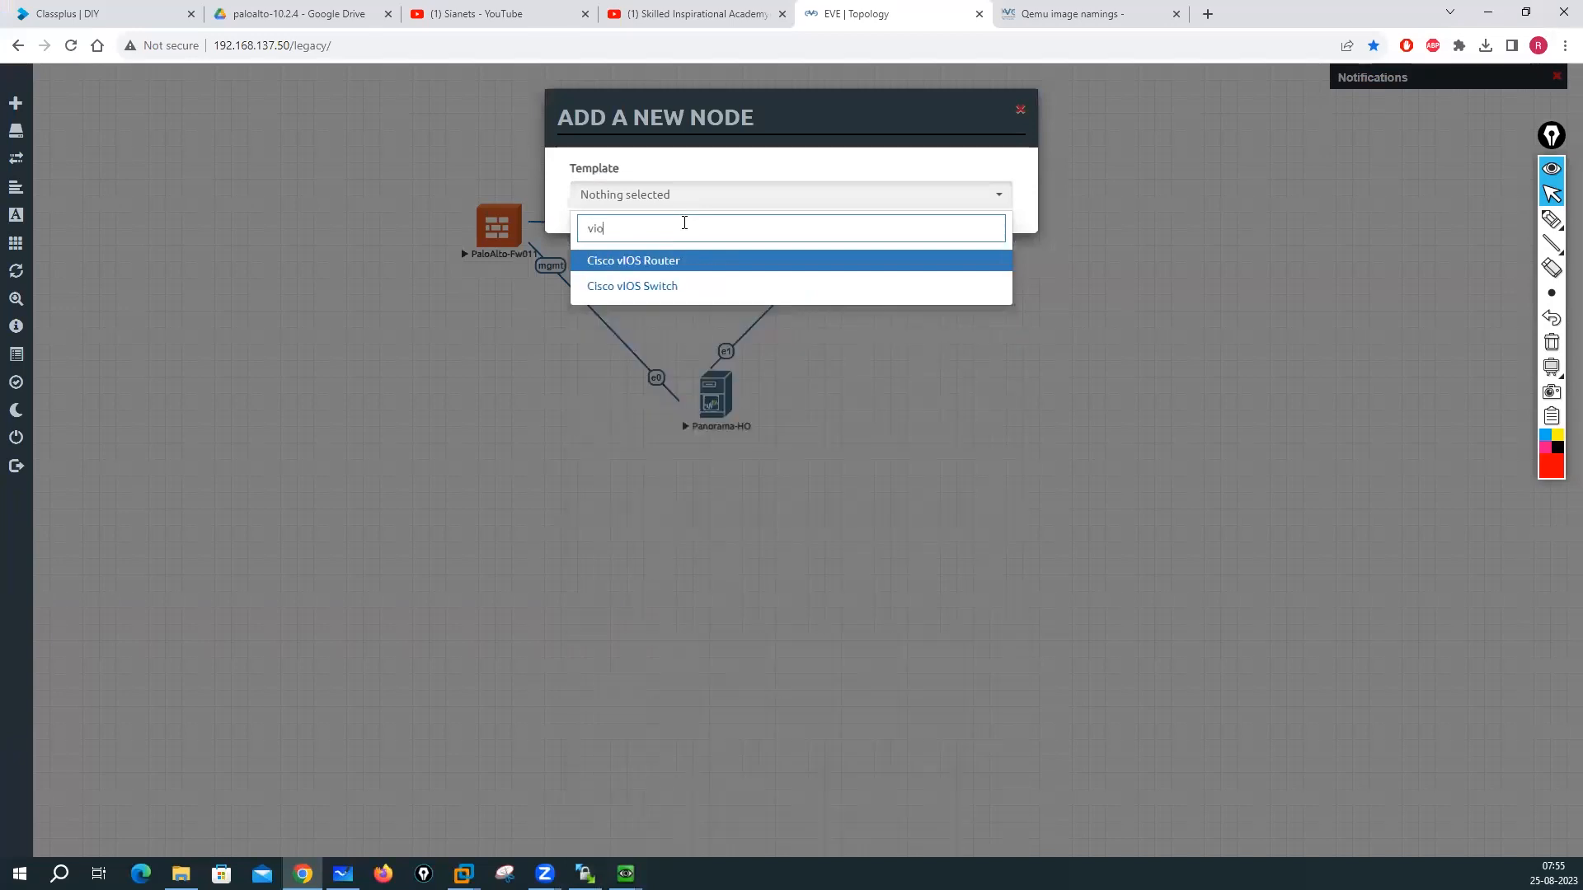
left_click(631, 261)
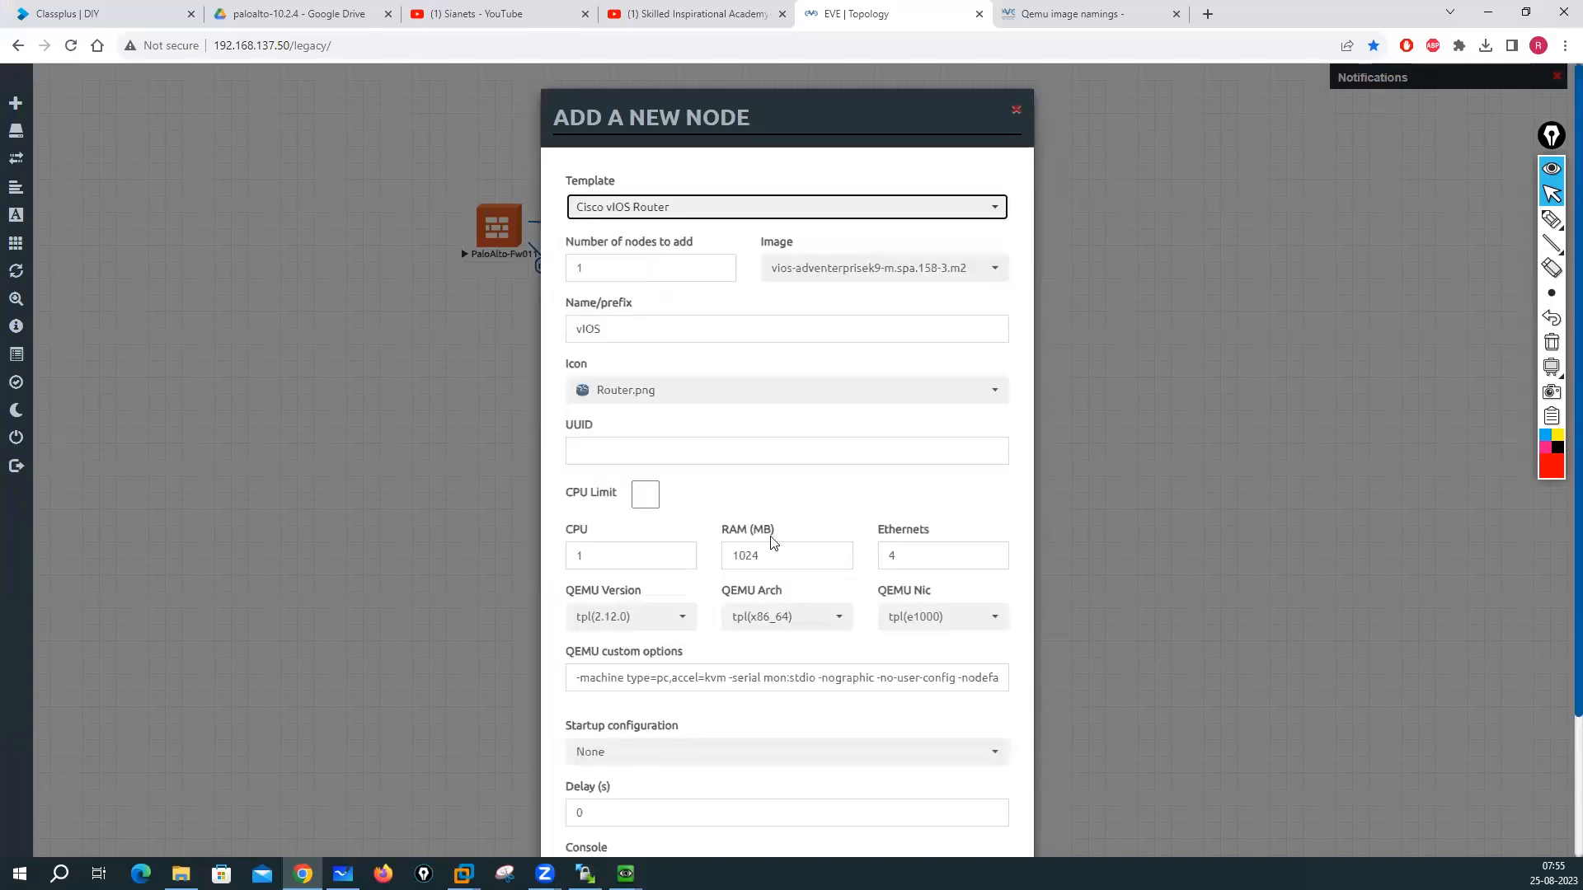
left_click(854, 274)
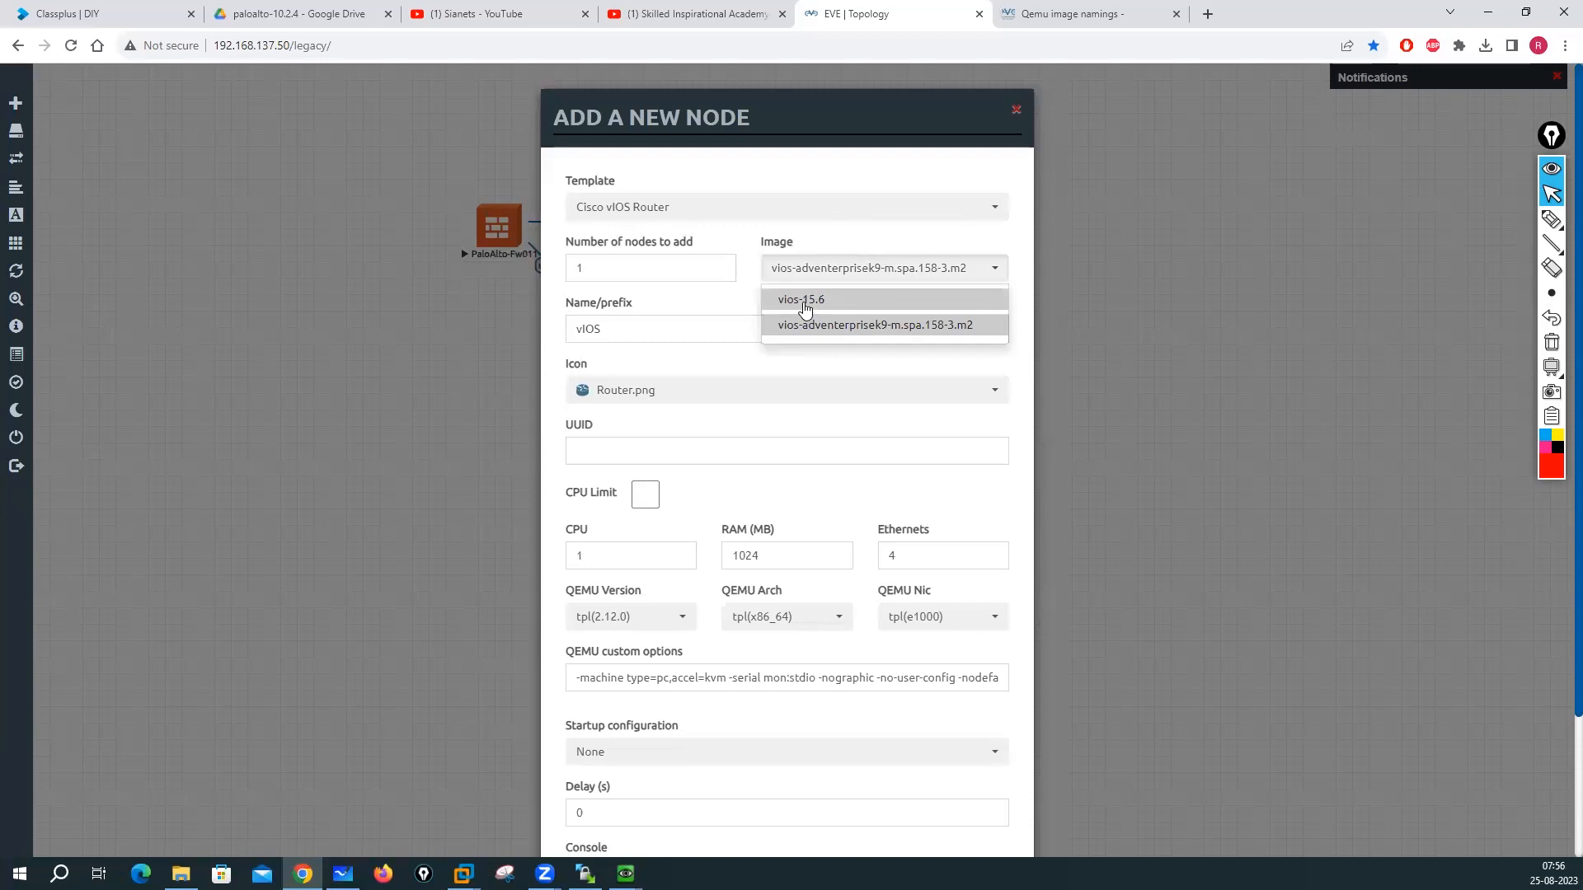
left_click(807, 300)
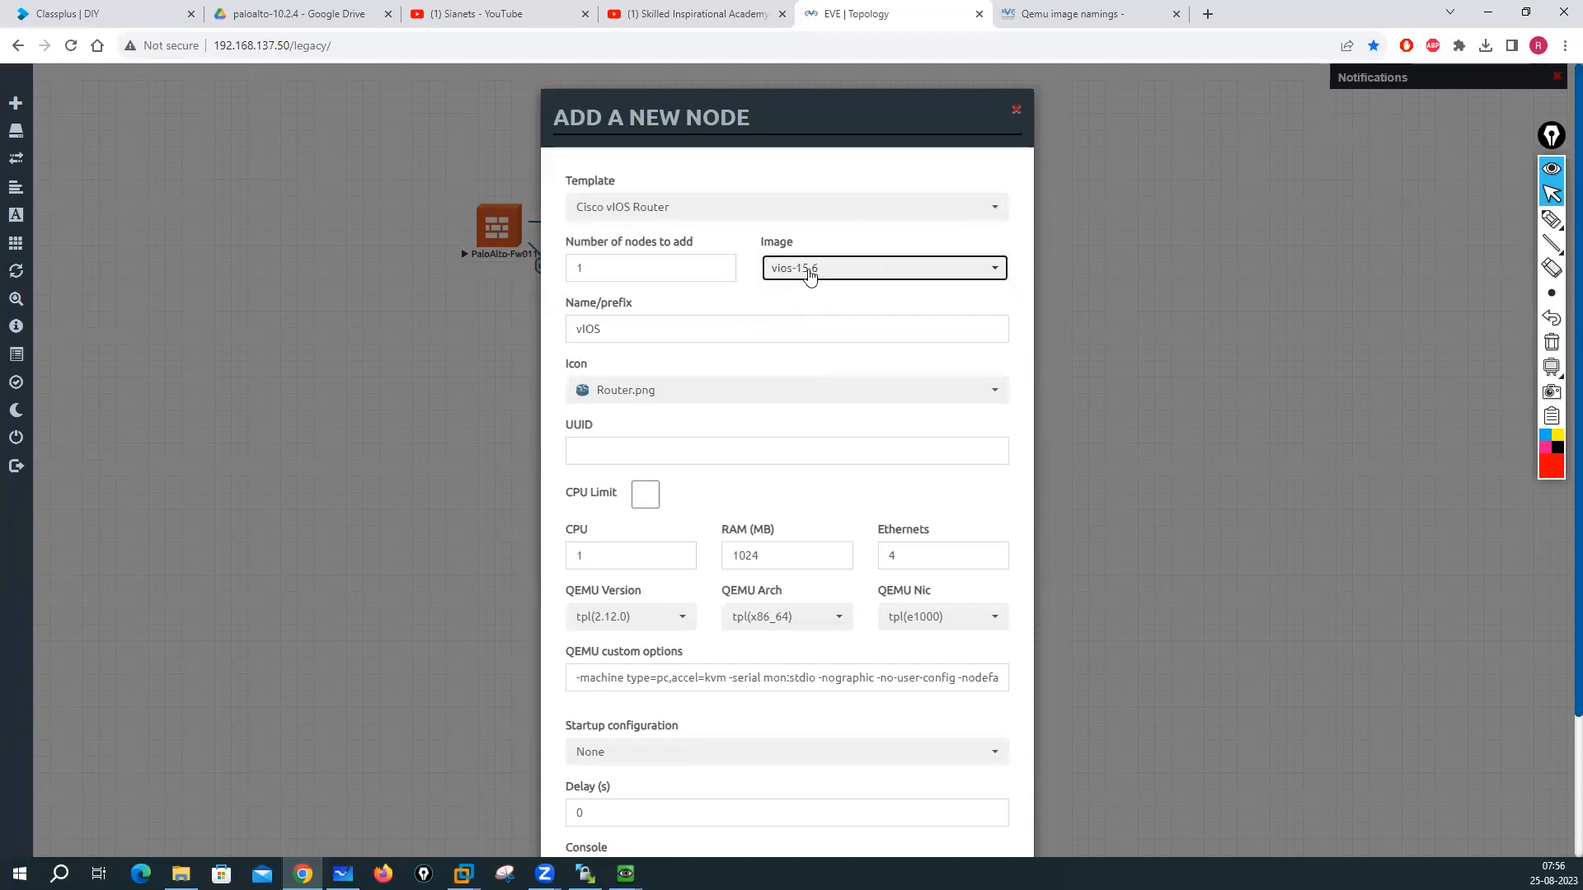
Step: Set the vIOS router node's Ethernets to 16, save it to the topology and start it
scroll(849, 421, "down", 3)
left_click_drag(937, 388, 862, 422)
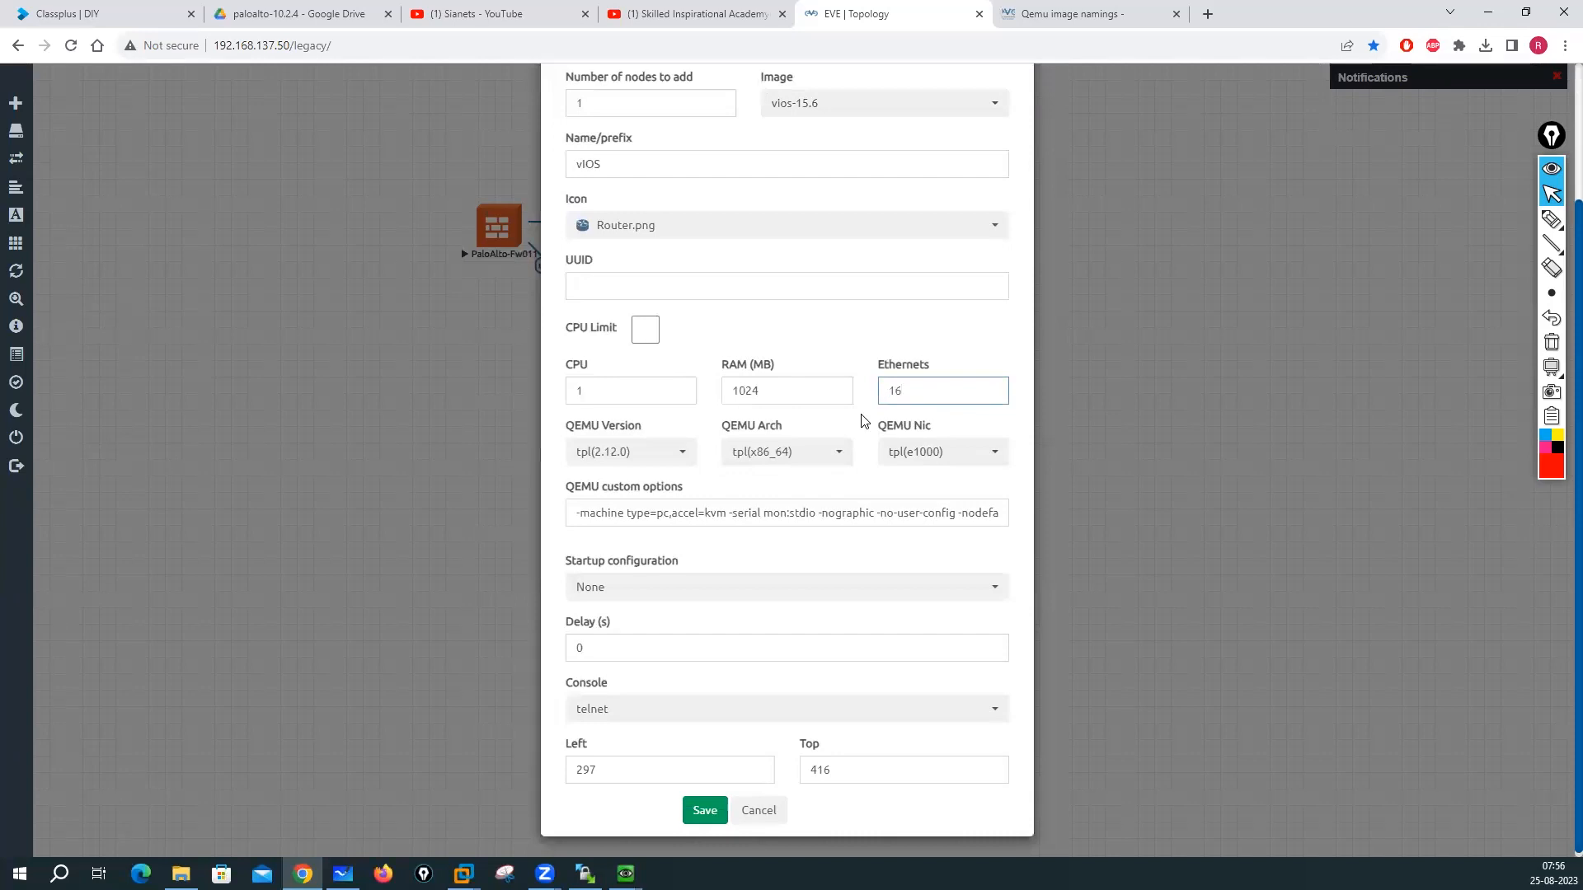
double_click(753, 393)
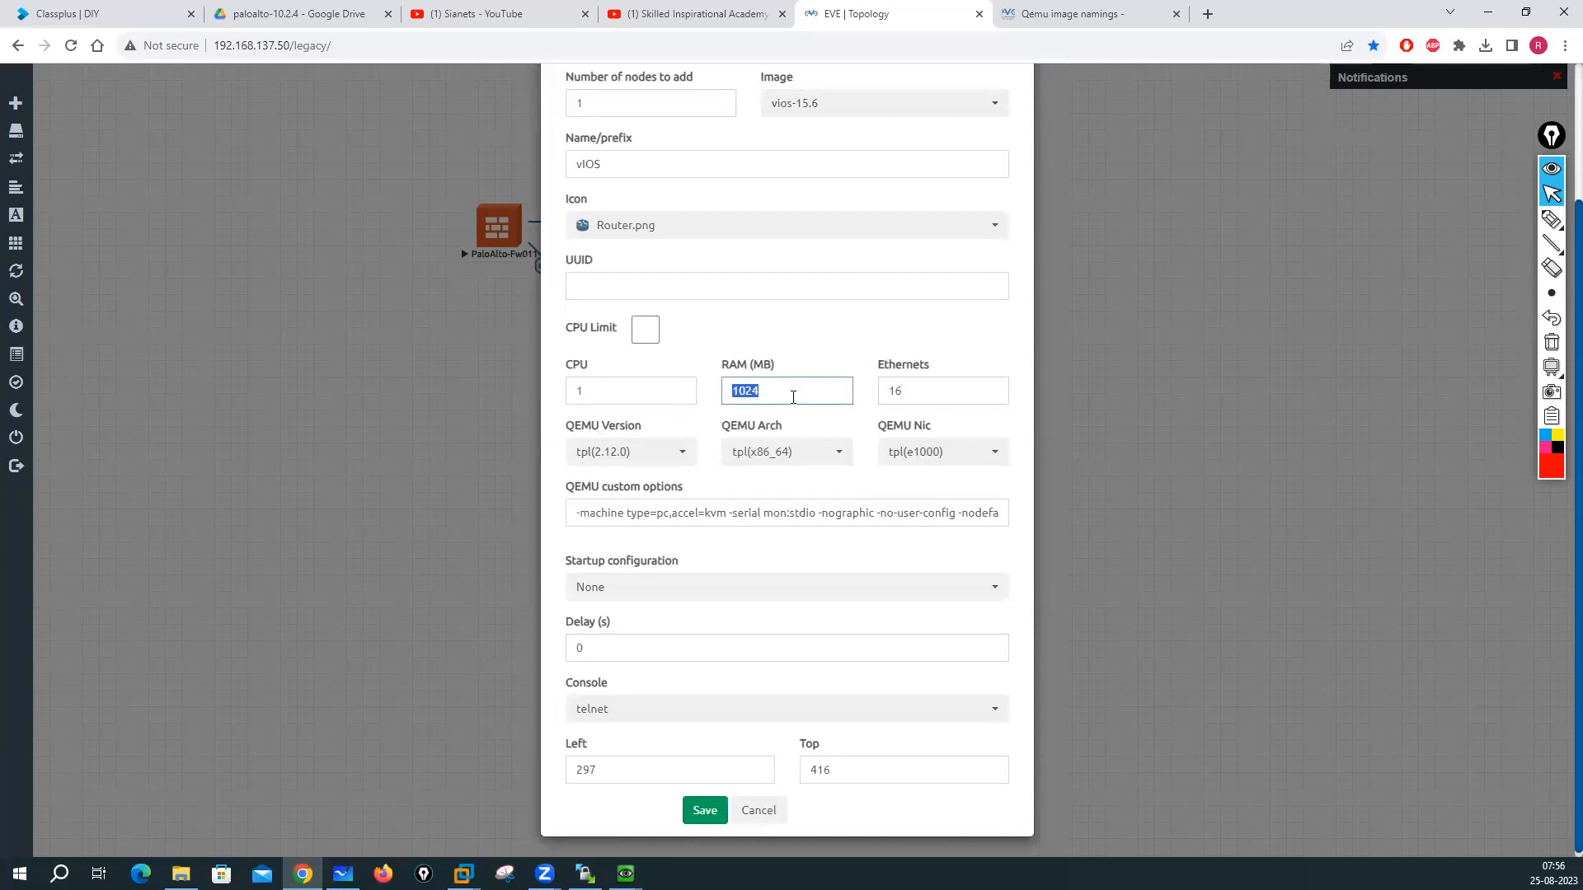
left_click(693, 362)
left_click(705, 811)
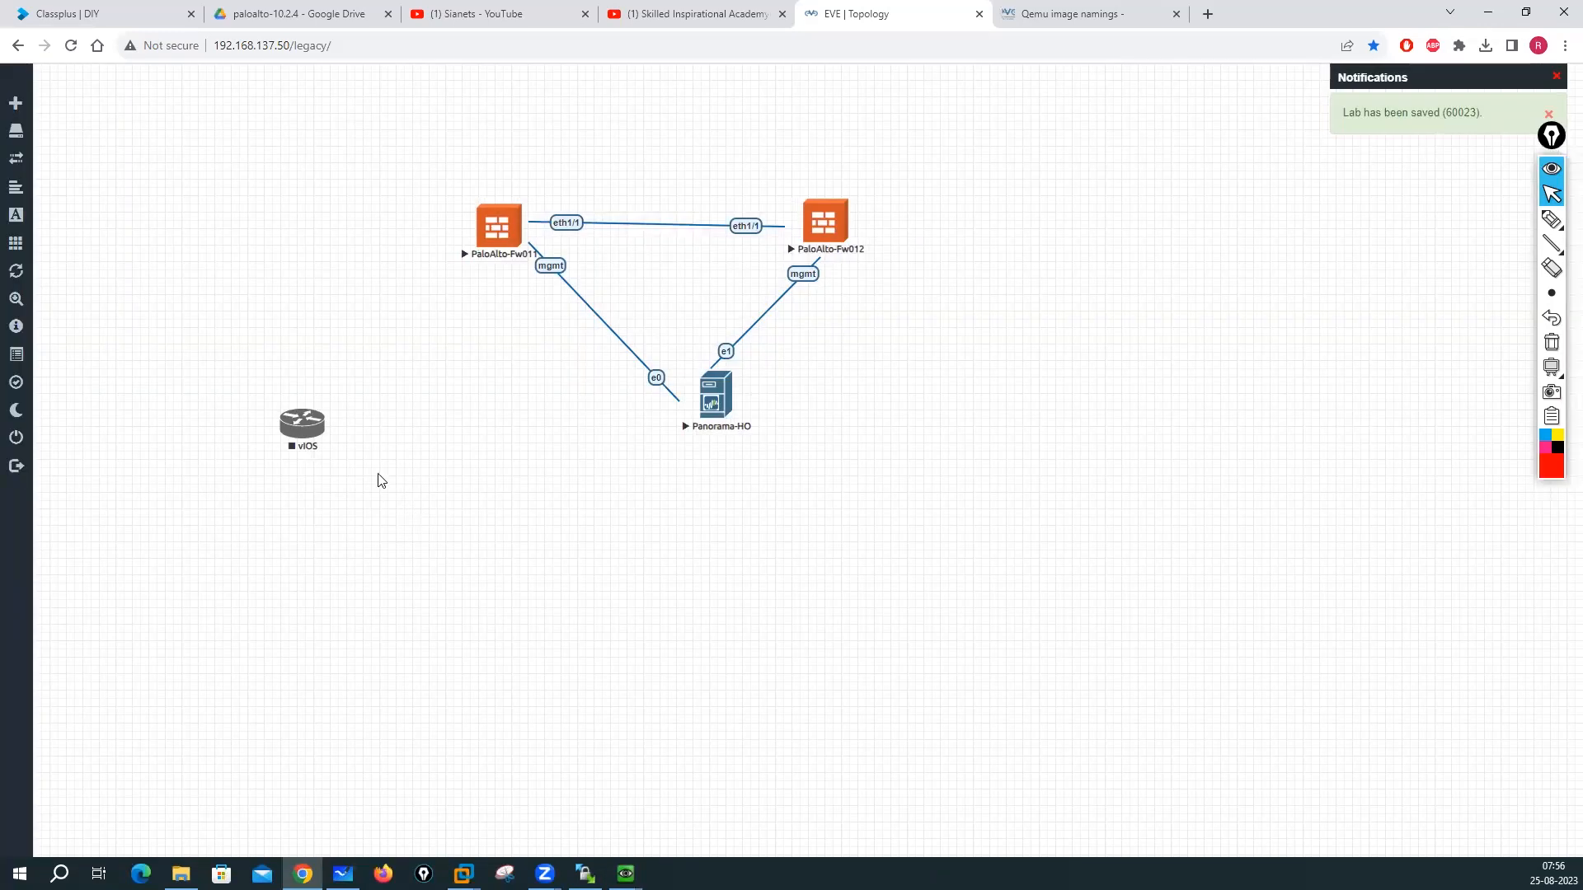
right_click(296, 428)
left_click(337, 464)
Step: Begin another node below the vIOS router using the Cisco vIOS Switch template and the viosl2-15.2 image
right_click(452, 492)
left_click(498, 526)
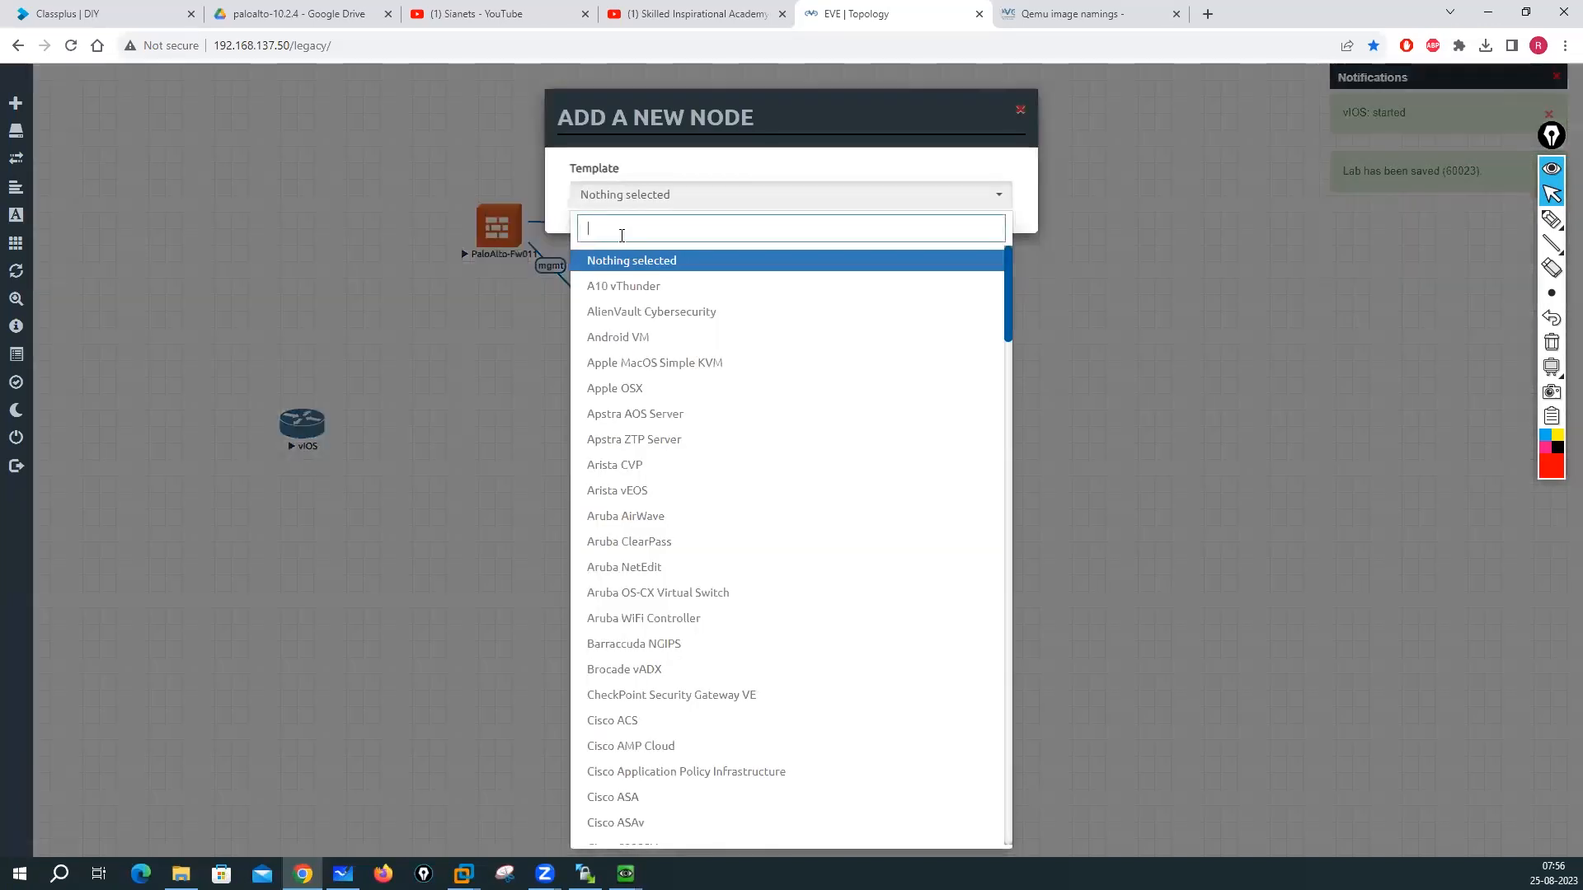
scroll(771, 633, "down", 15)
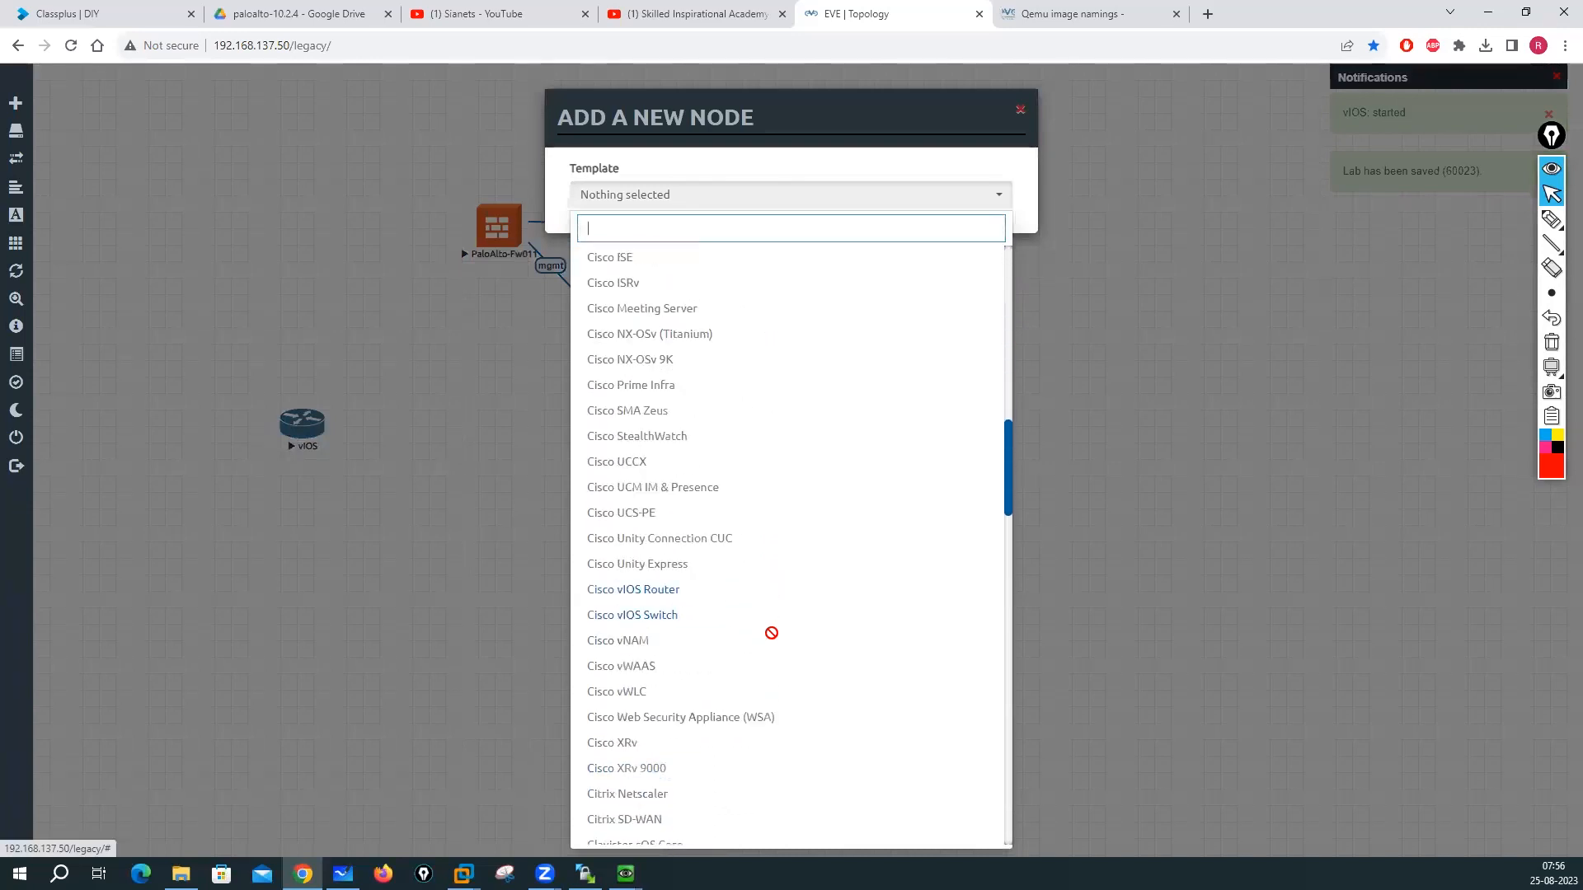
left_click(628, 375)
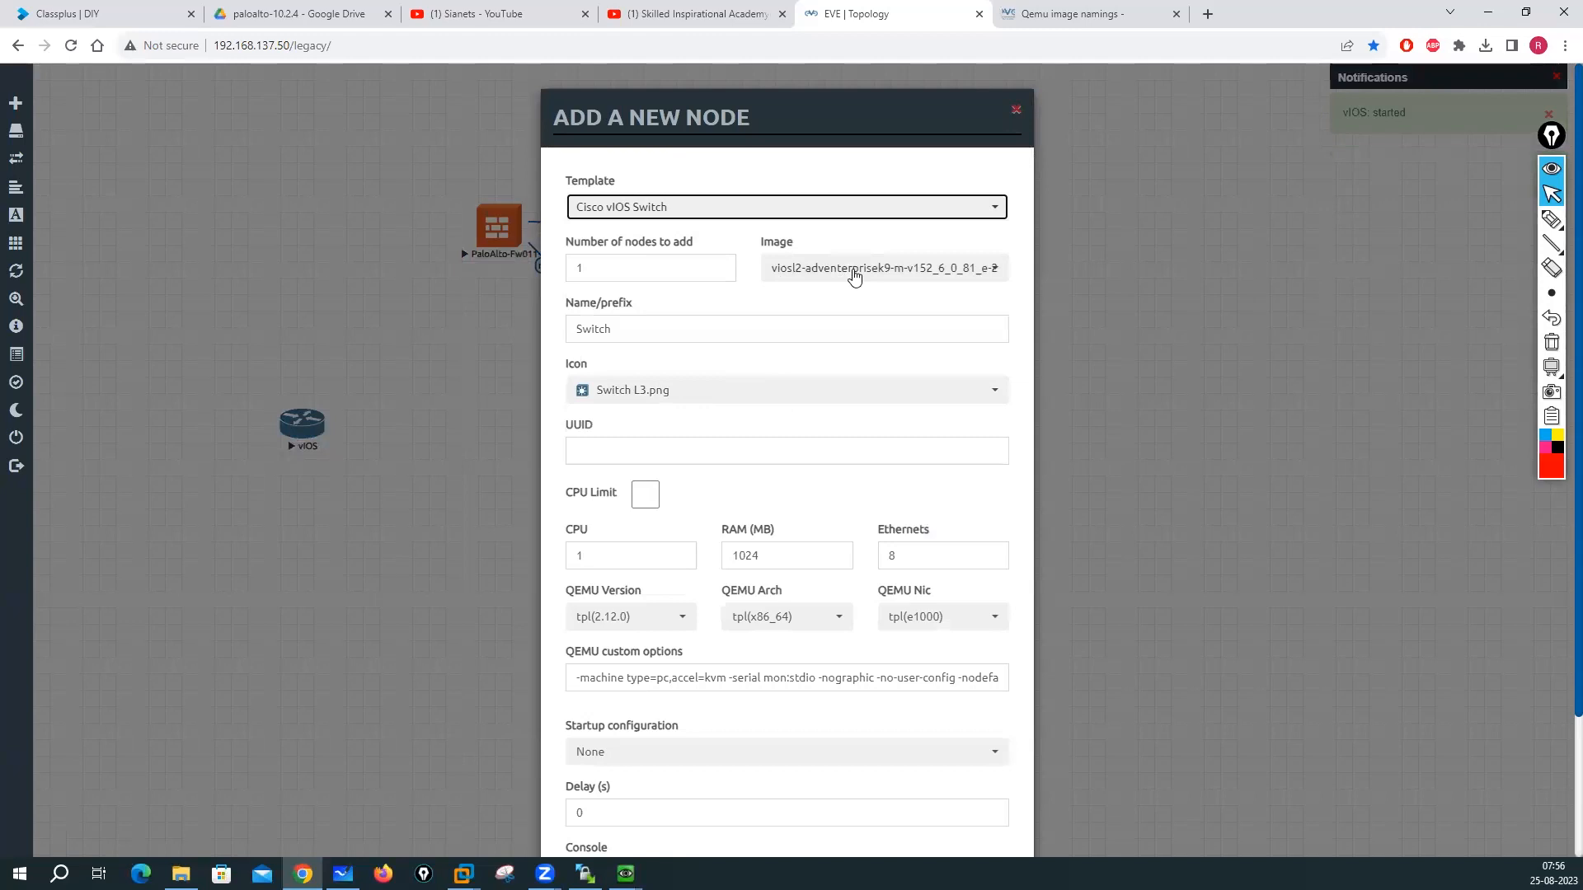
left_click(849, 272)
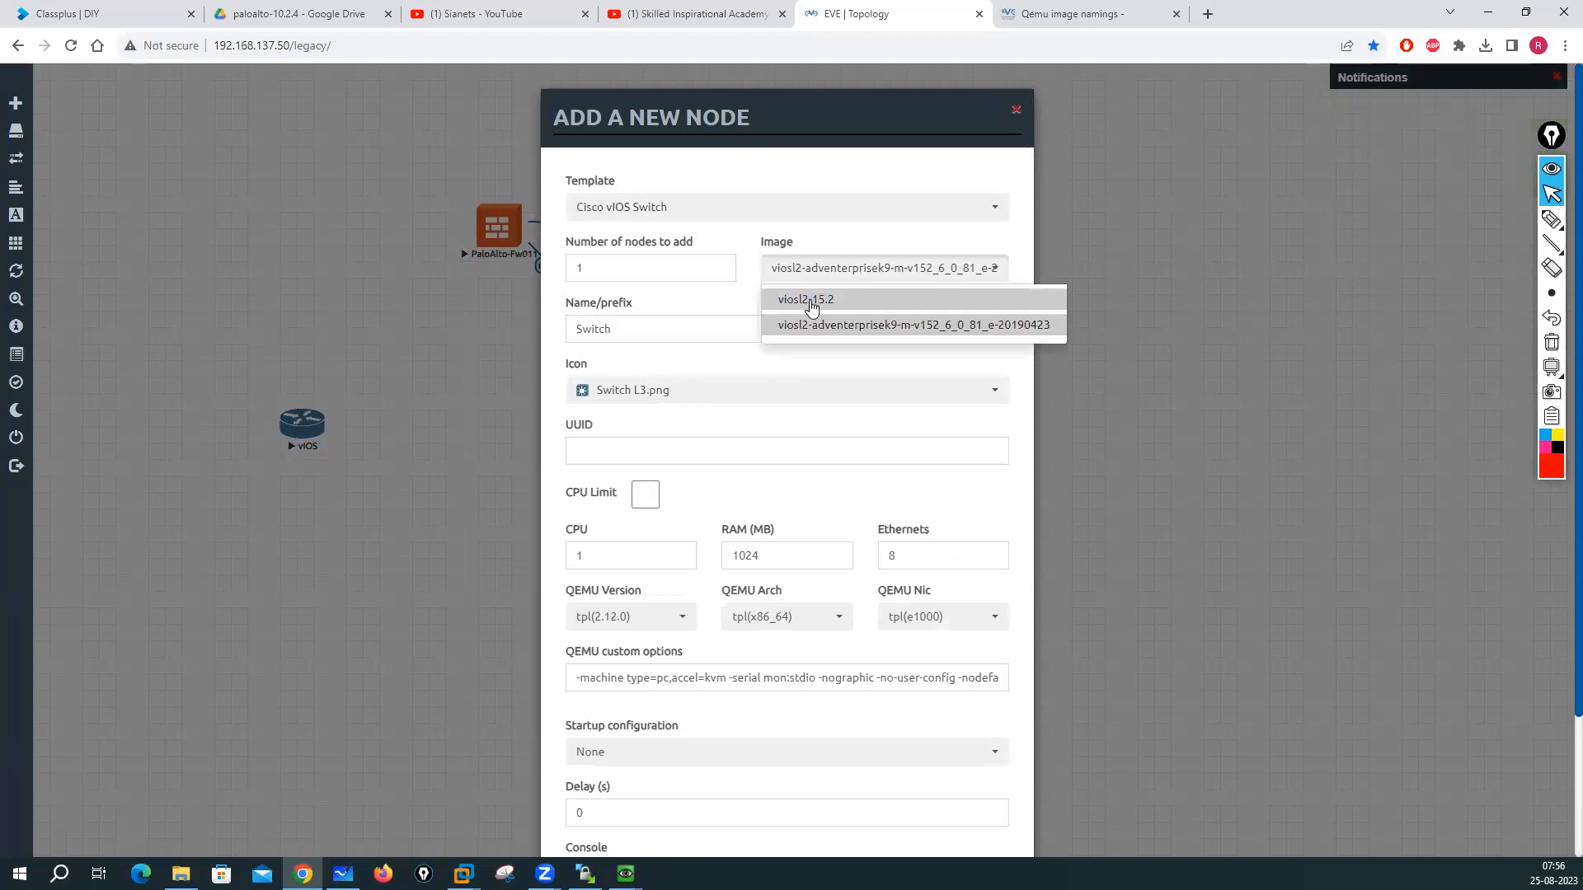
left_click(812, 301)
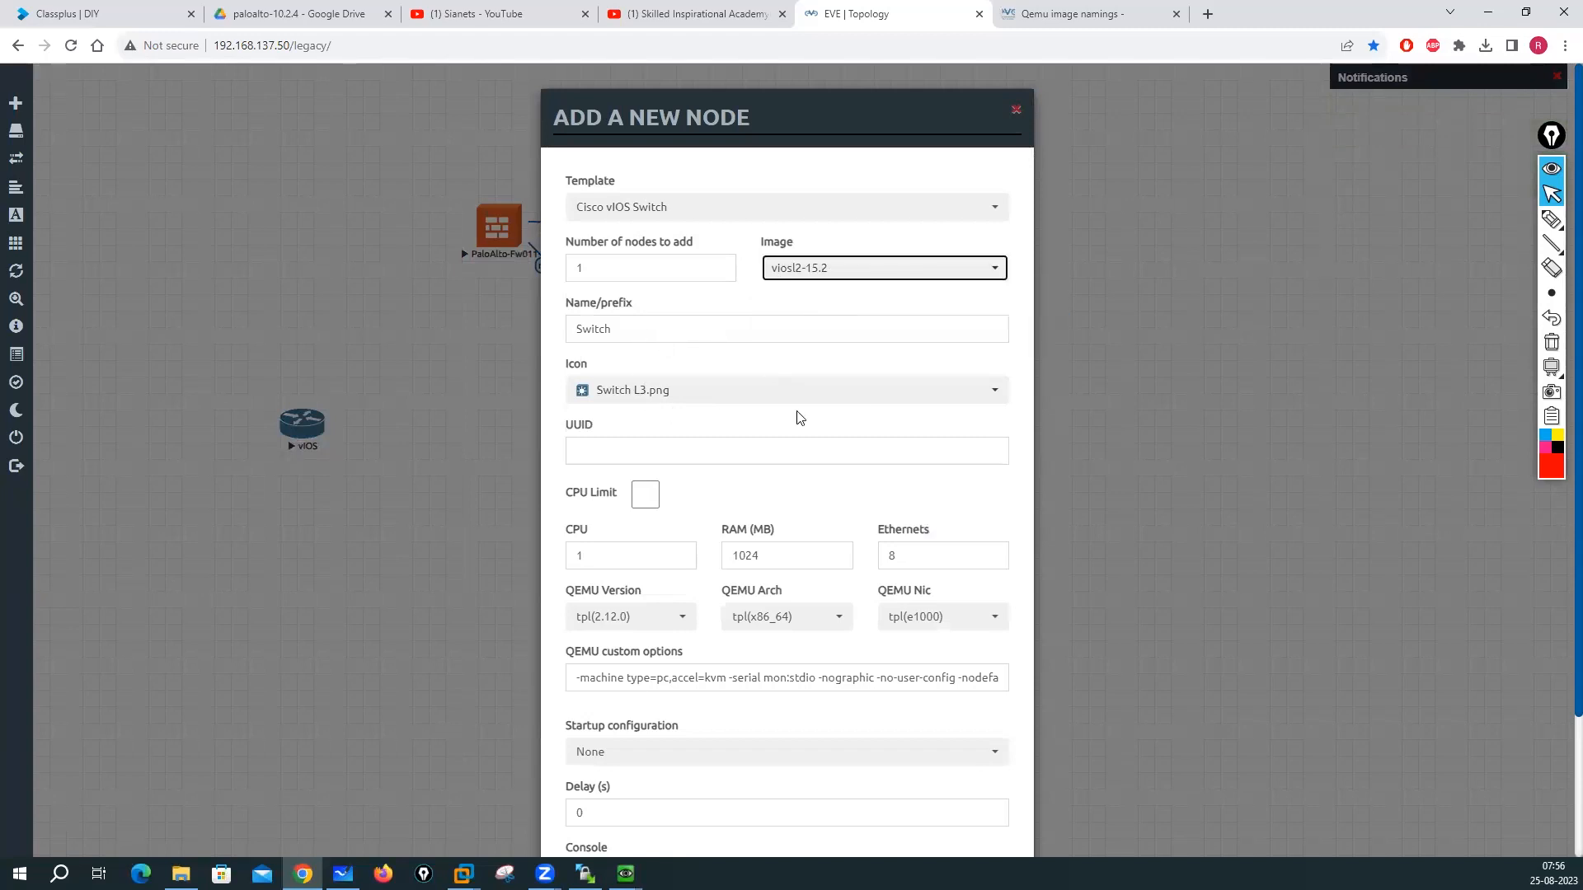
Step: Save the switch node with the Switch L3.png icon and 16 Ethernets, and start it
left_click(992, 393)
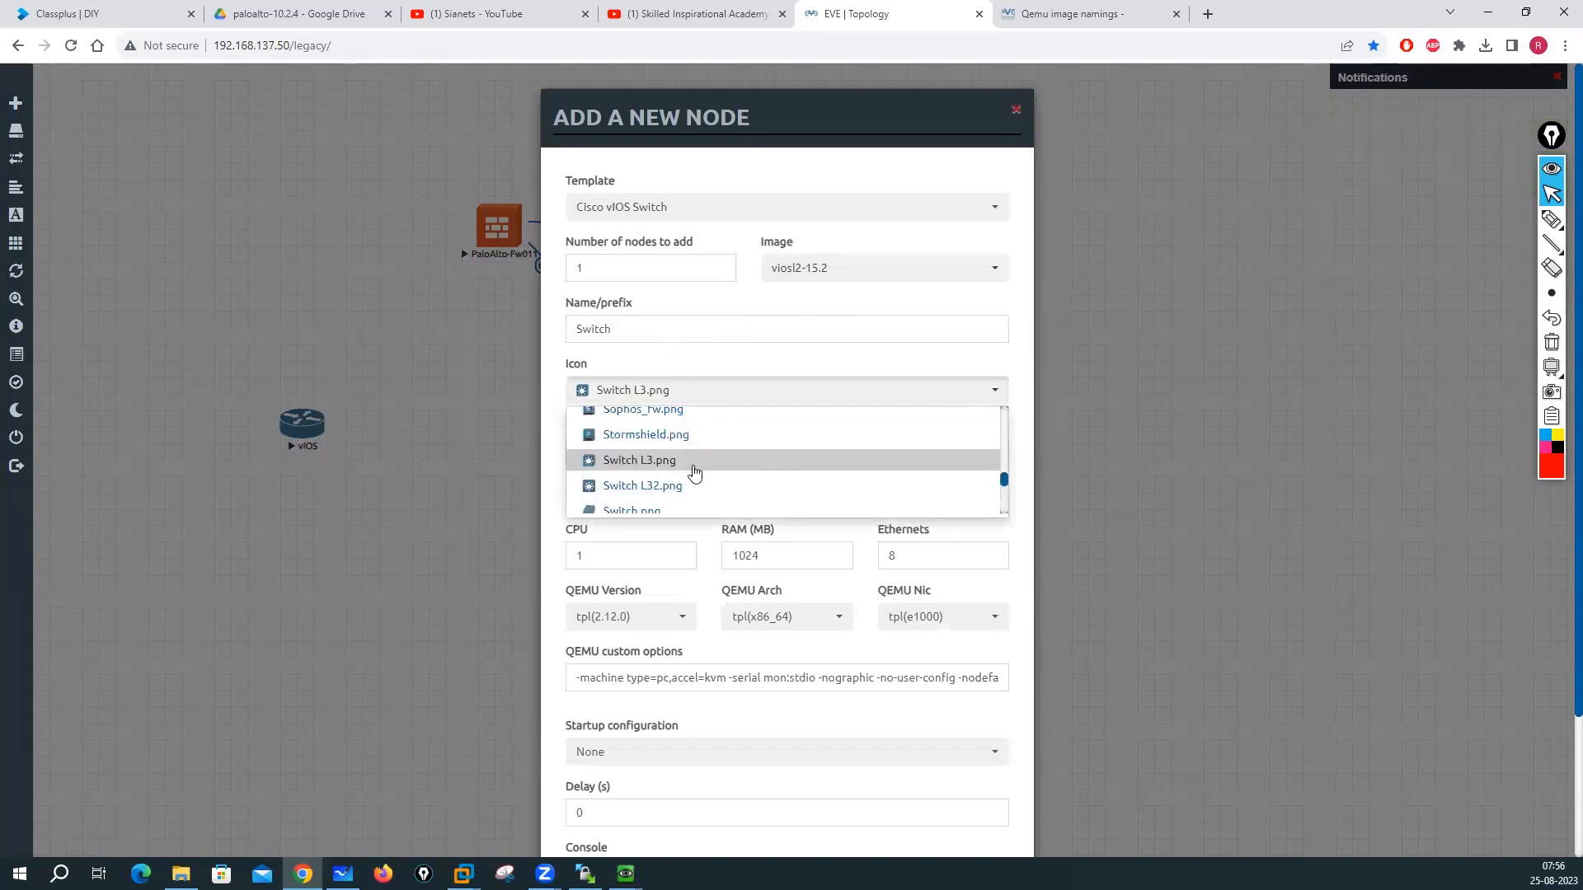
scroll(610, 483, "down", 1)
scroll(631, 461, "up", 1)
left_click(640, 461)
scroll(841, 503, "down", 1)
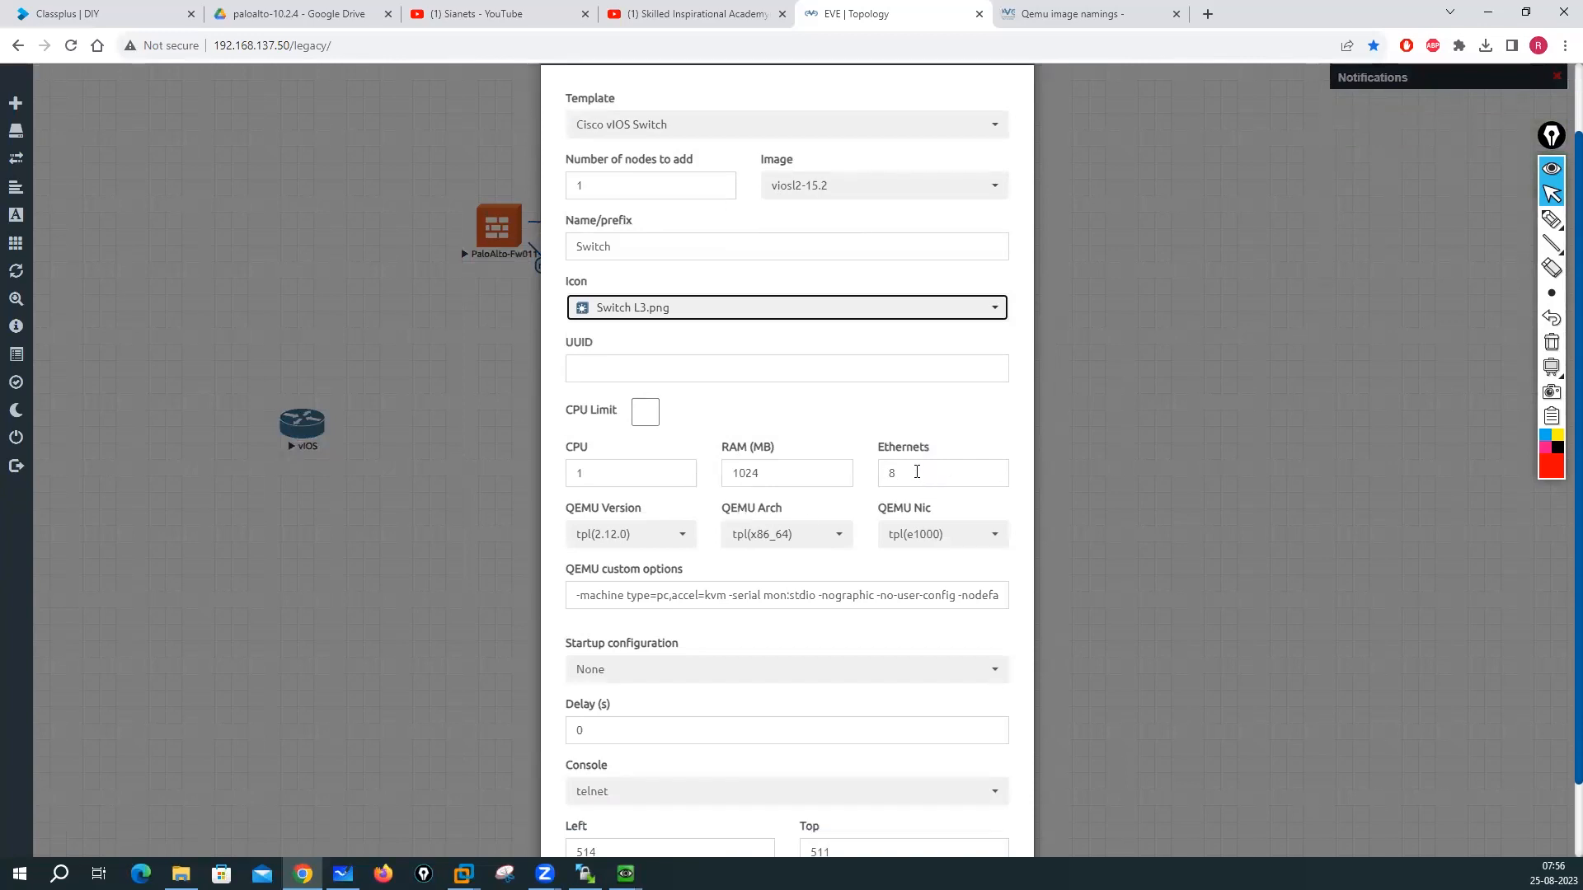
left_click(916, 470)
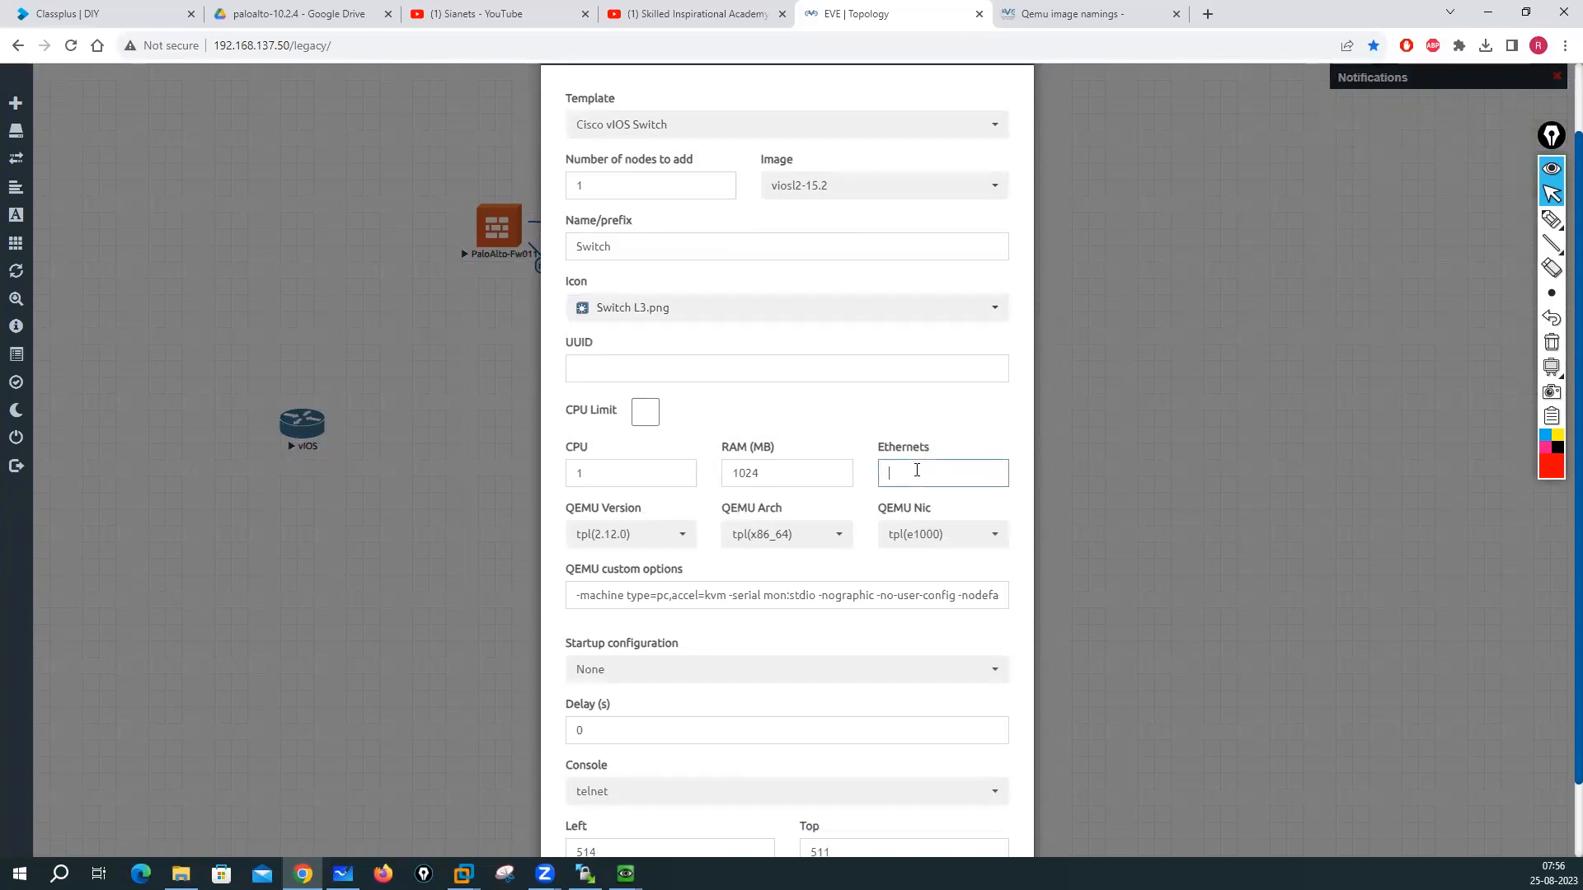
scroll(829, 484, "down", 1)
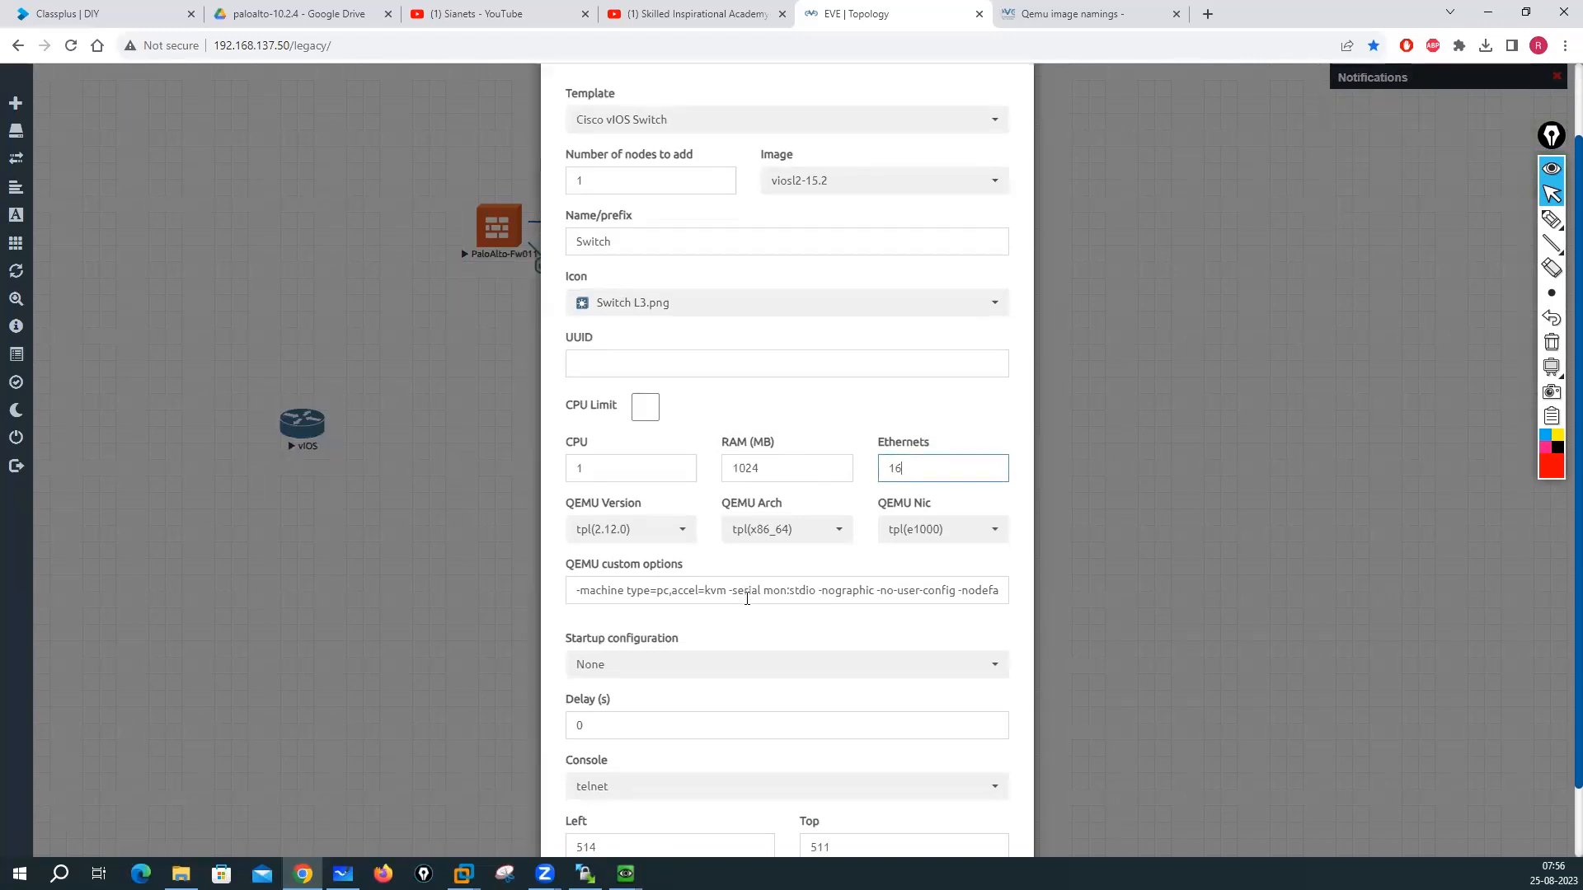
left_click(705, 805)
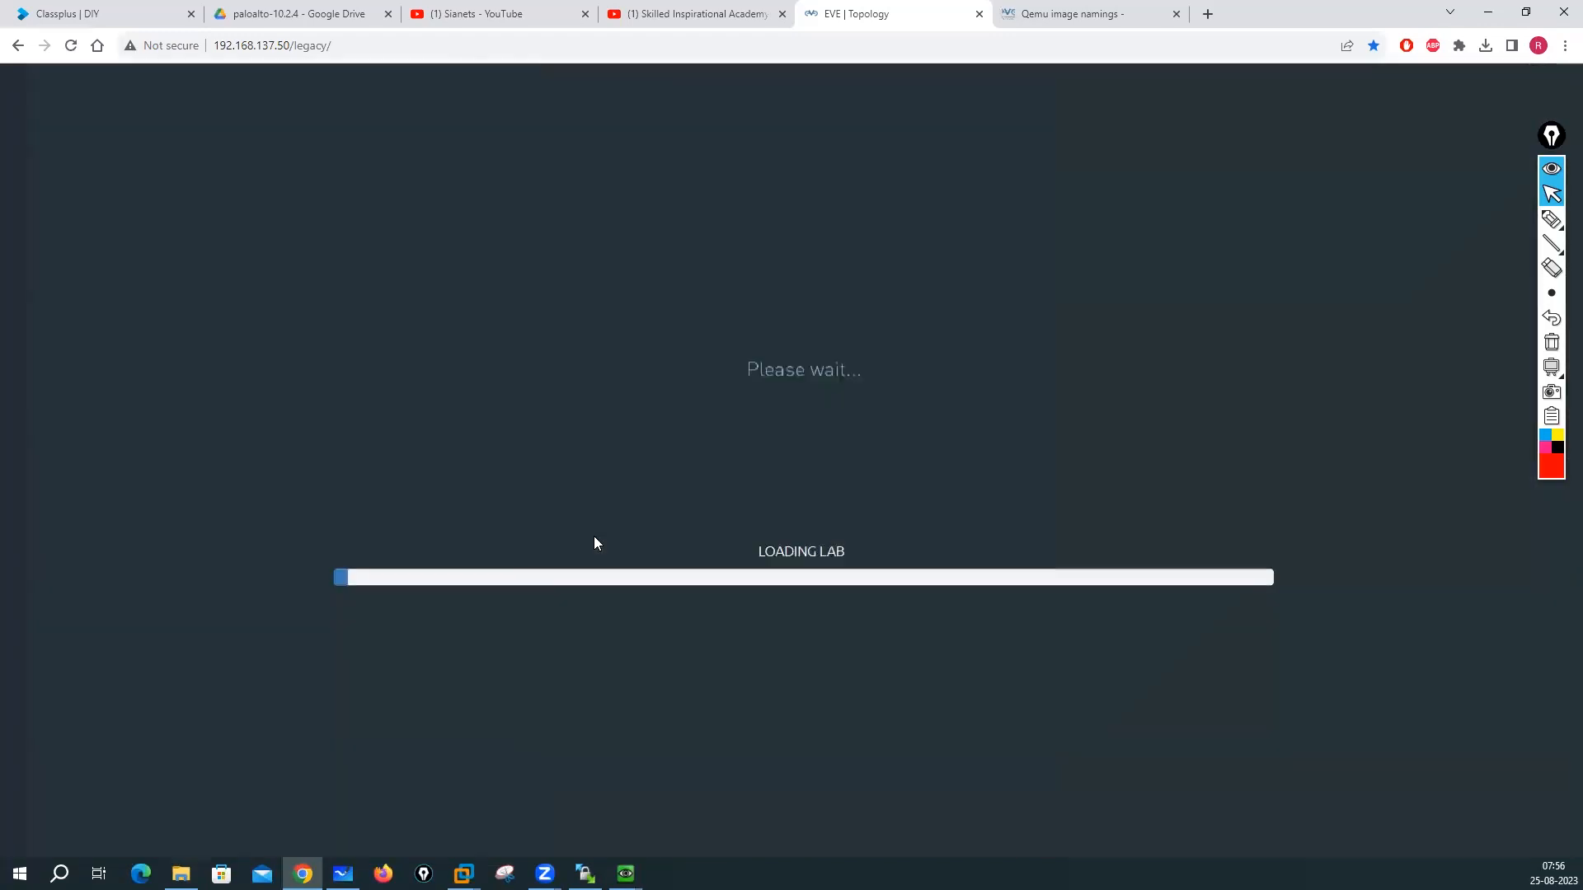
right_click(490, 516)
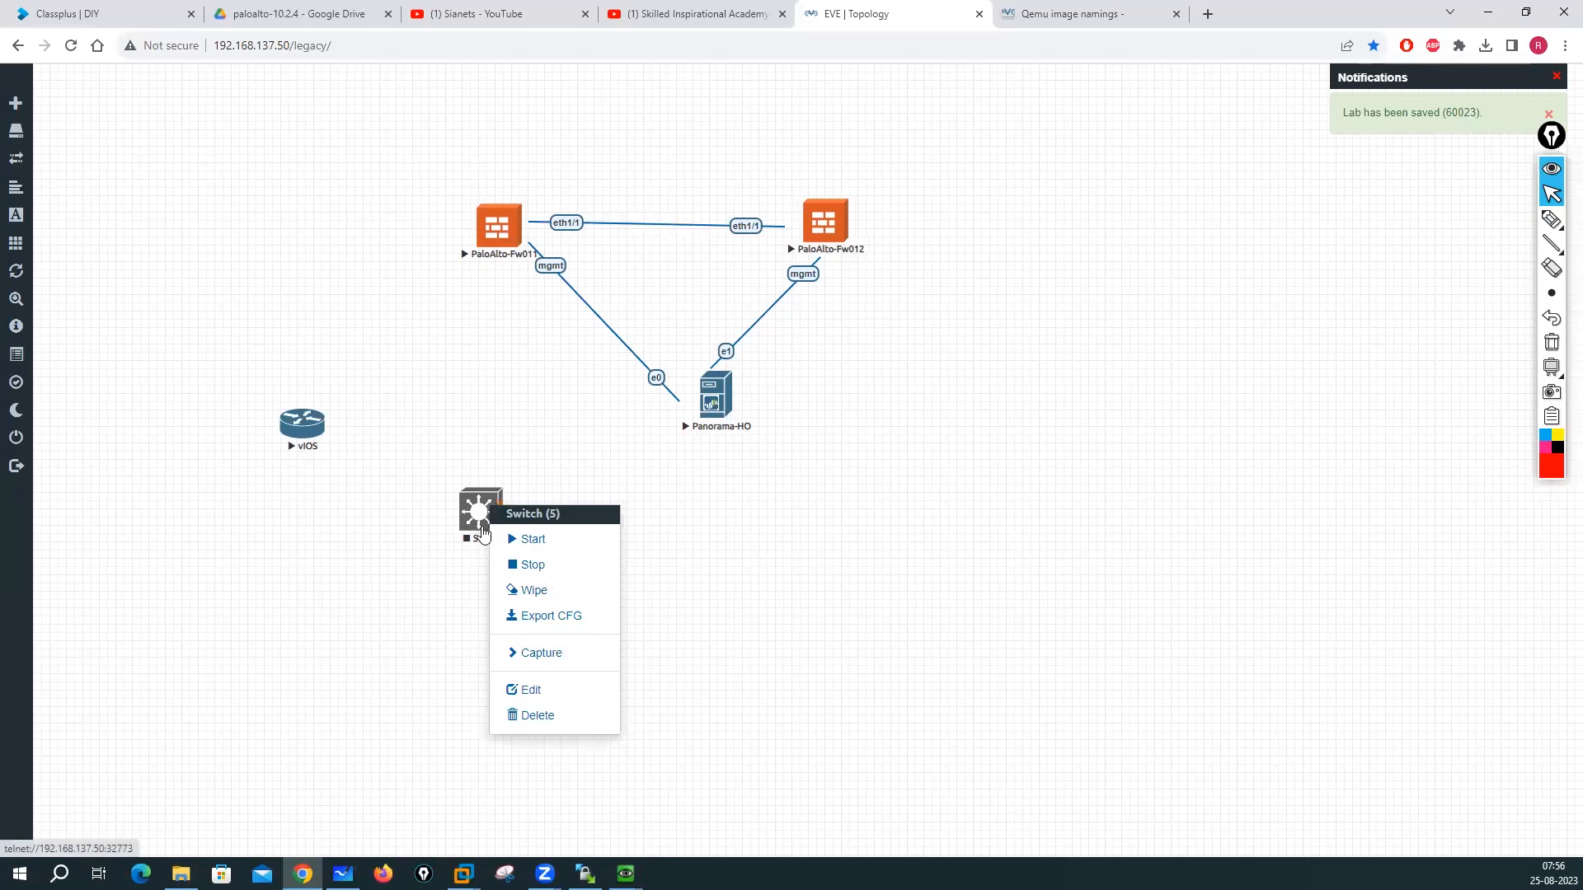
left_click(530, 540)
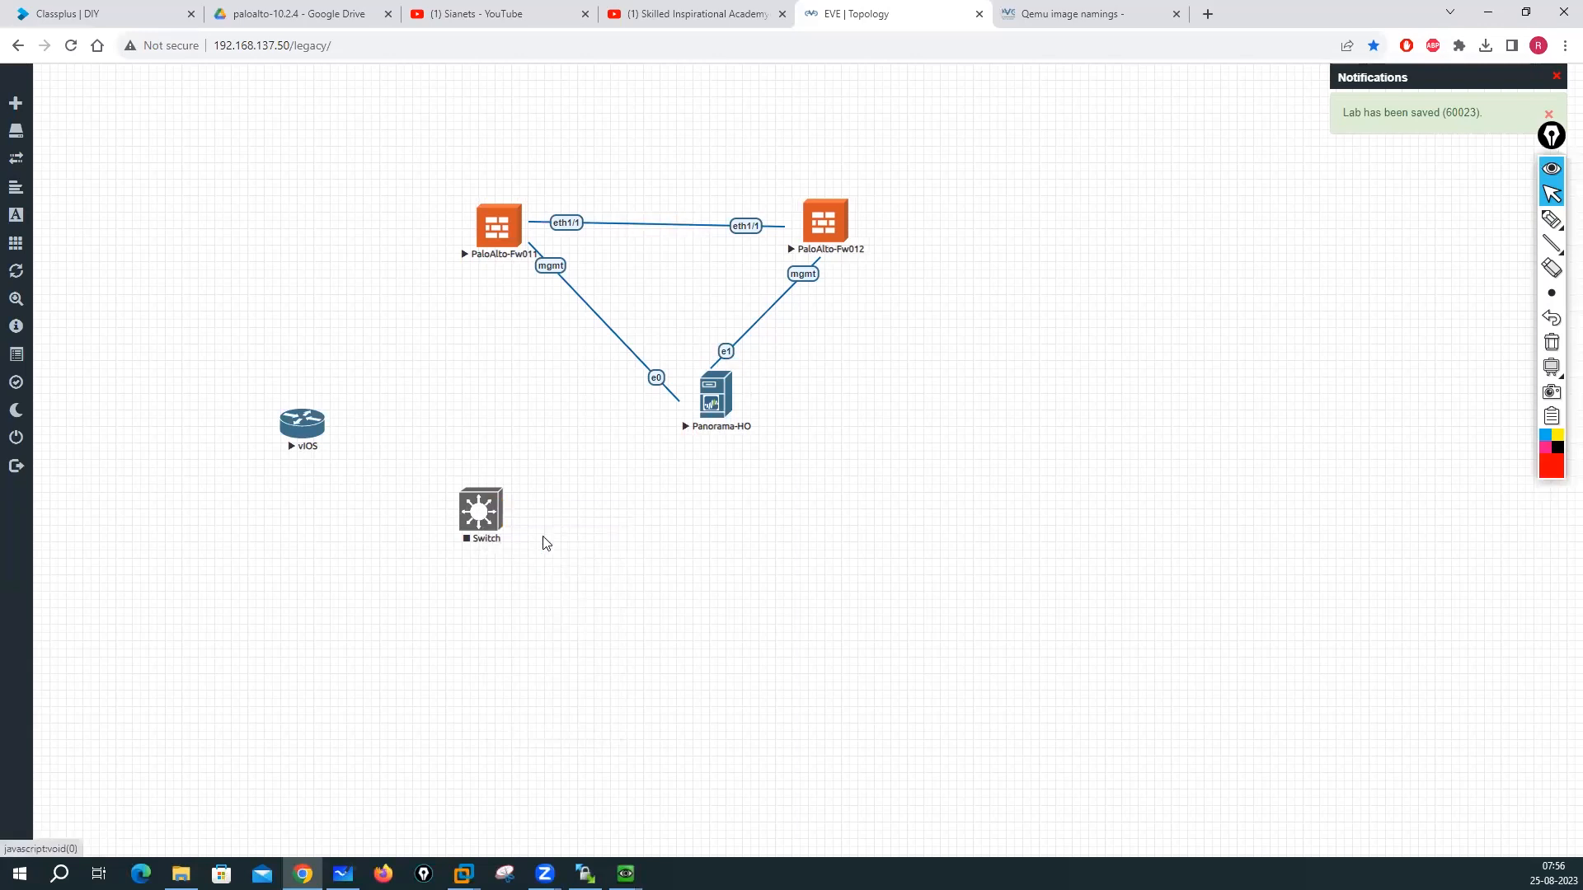
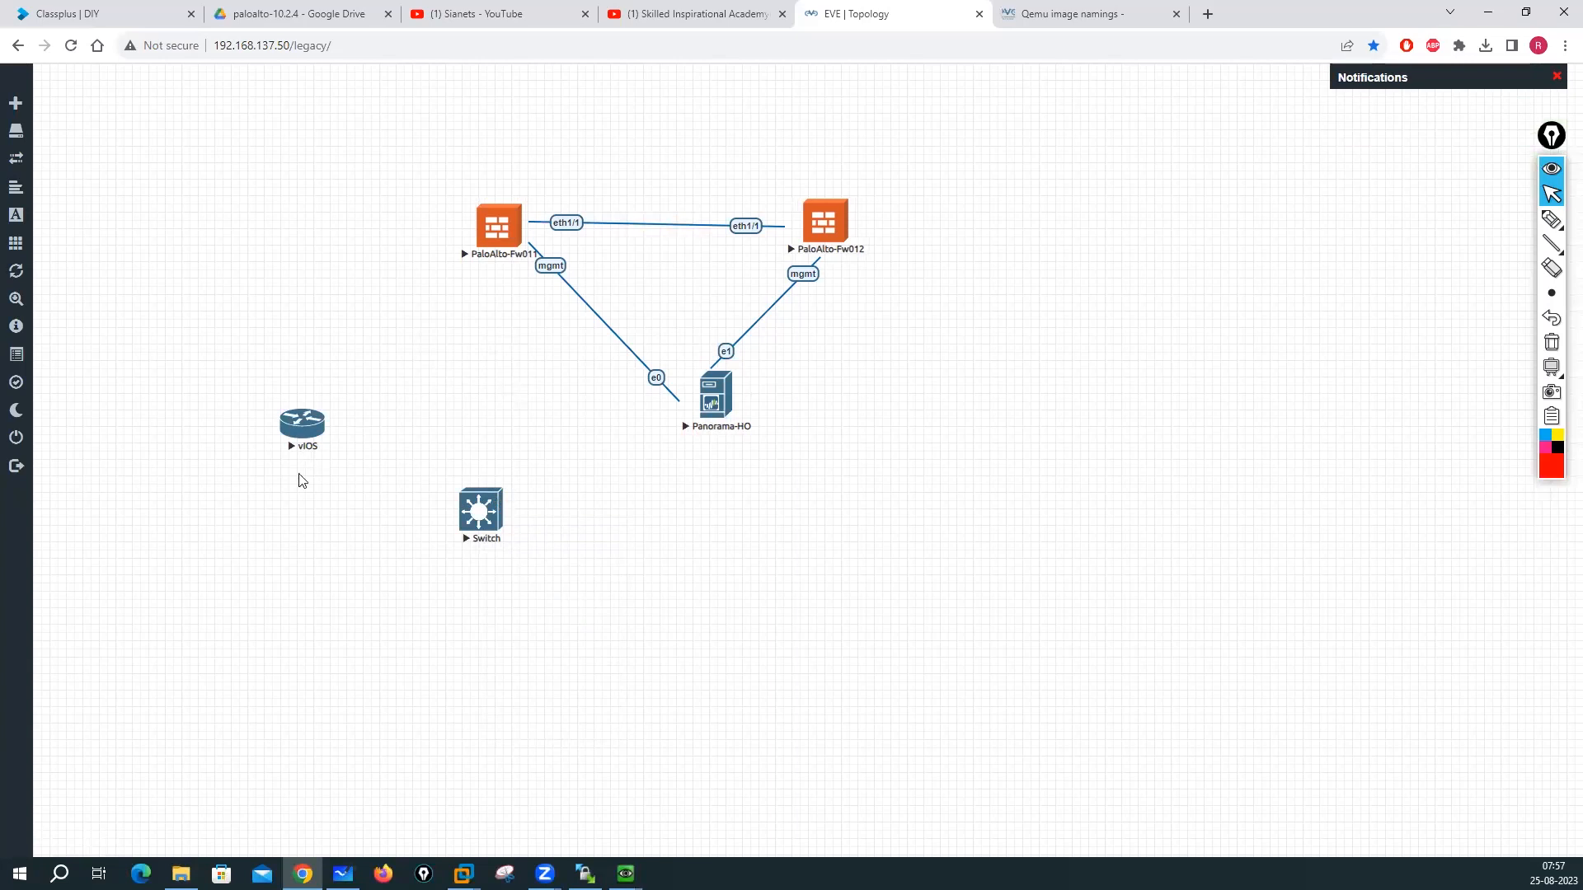
Step: Open the vIOS and Switch node consoles in SecureCRT and move its window clear of the nodes
left_click(302, 422)
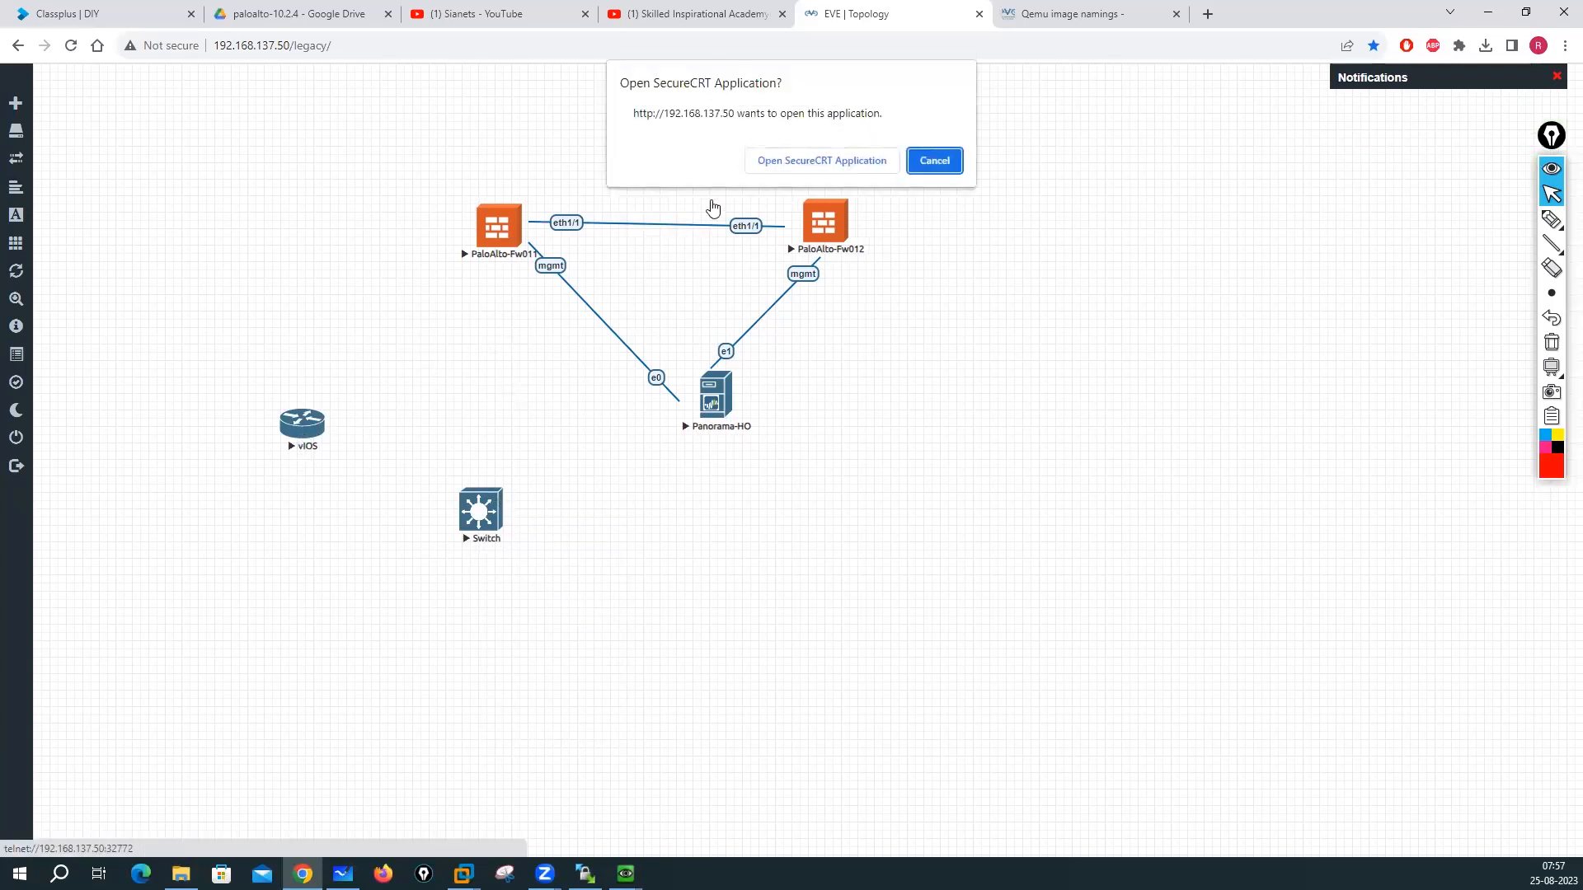
left_click(793, 161)
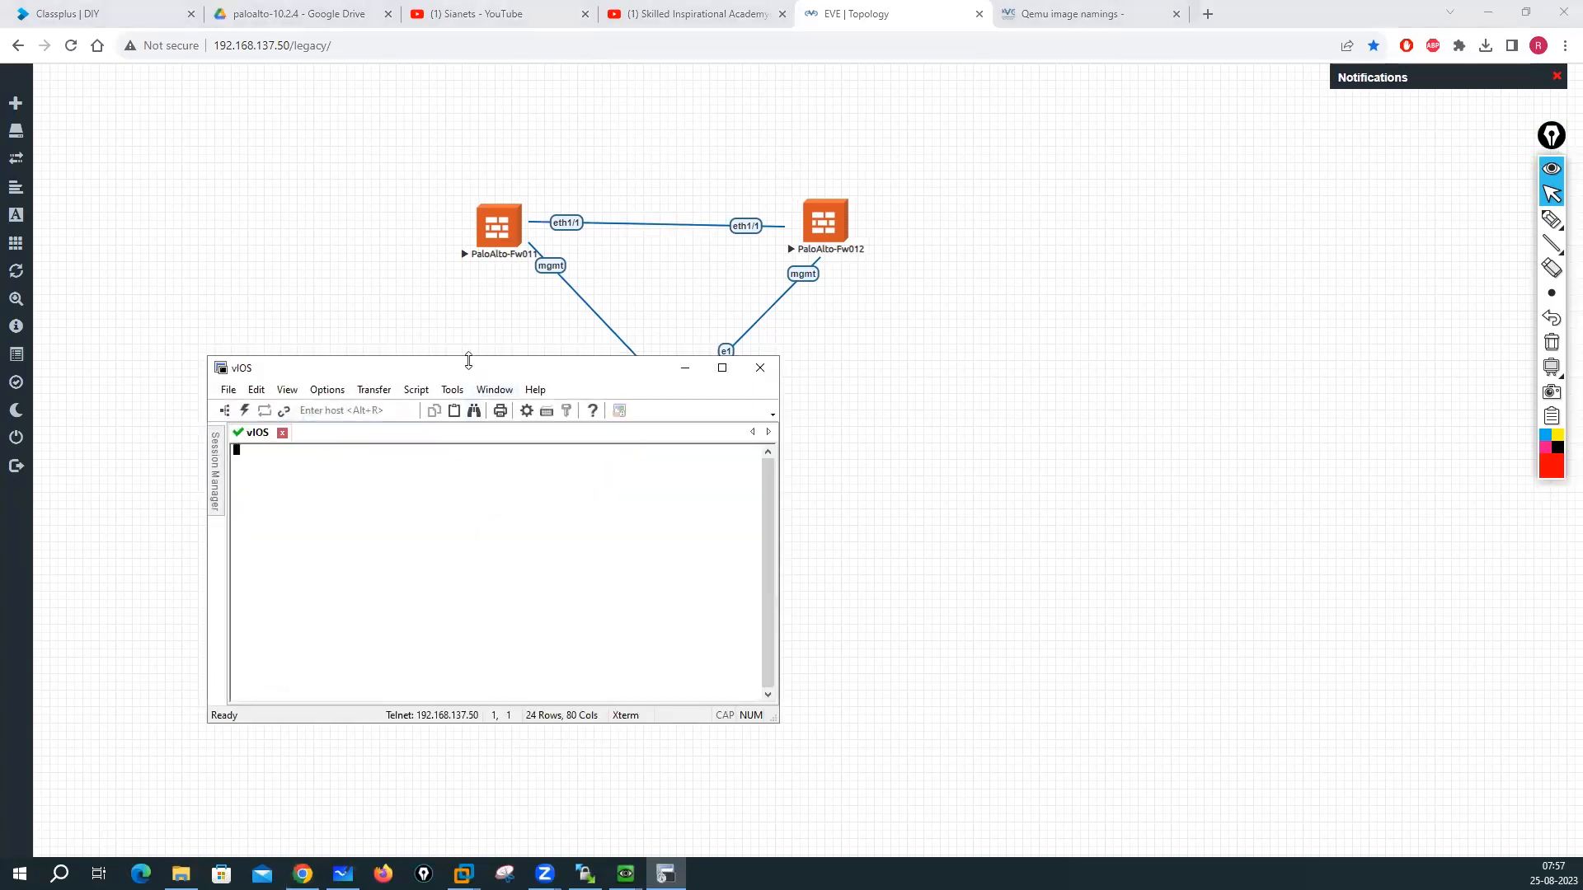
left_click_drag(486, 369, 1191, 269)
left_click(478, 517)
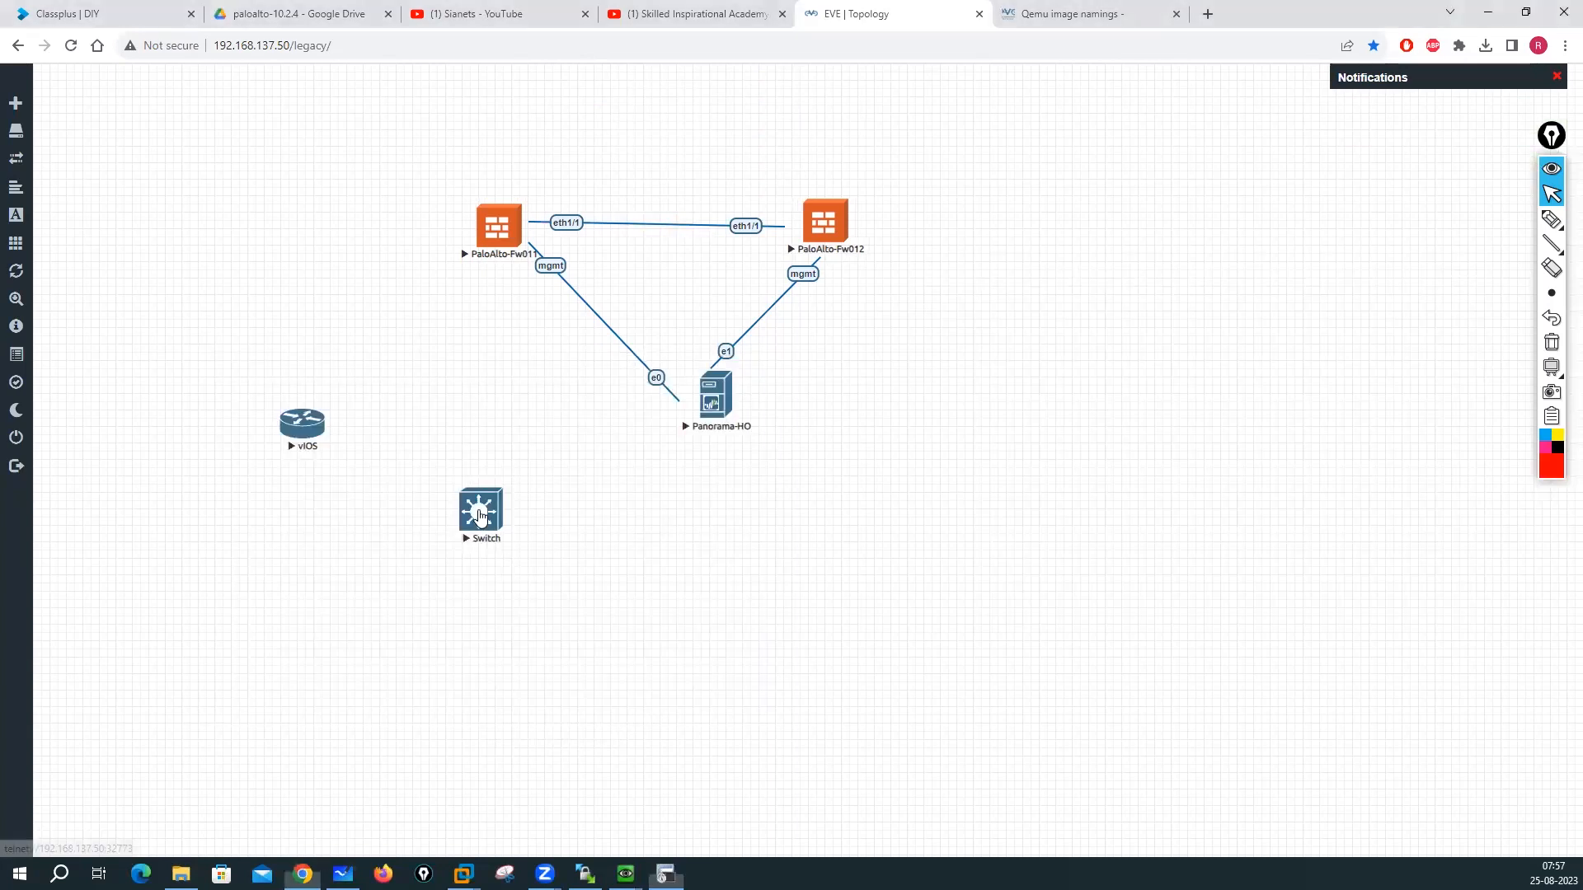
left_click(806, 160)
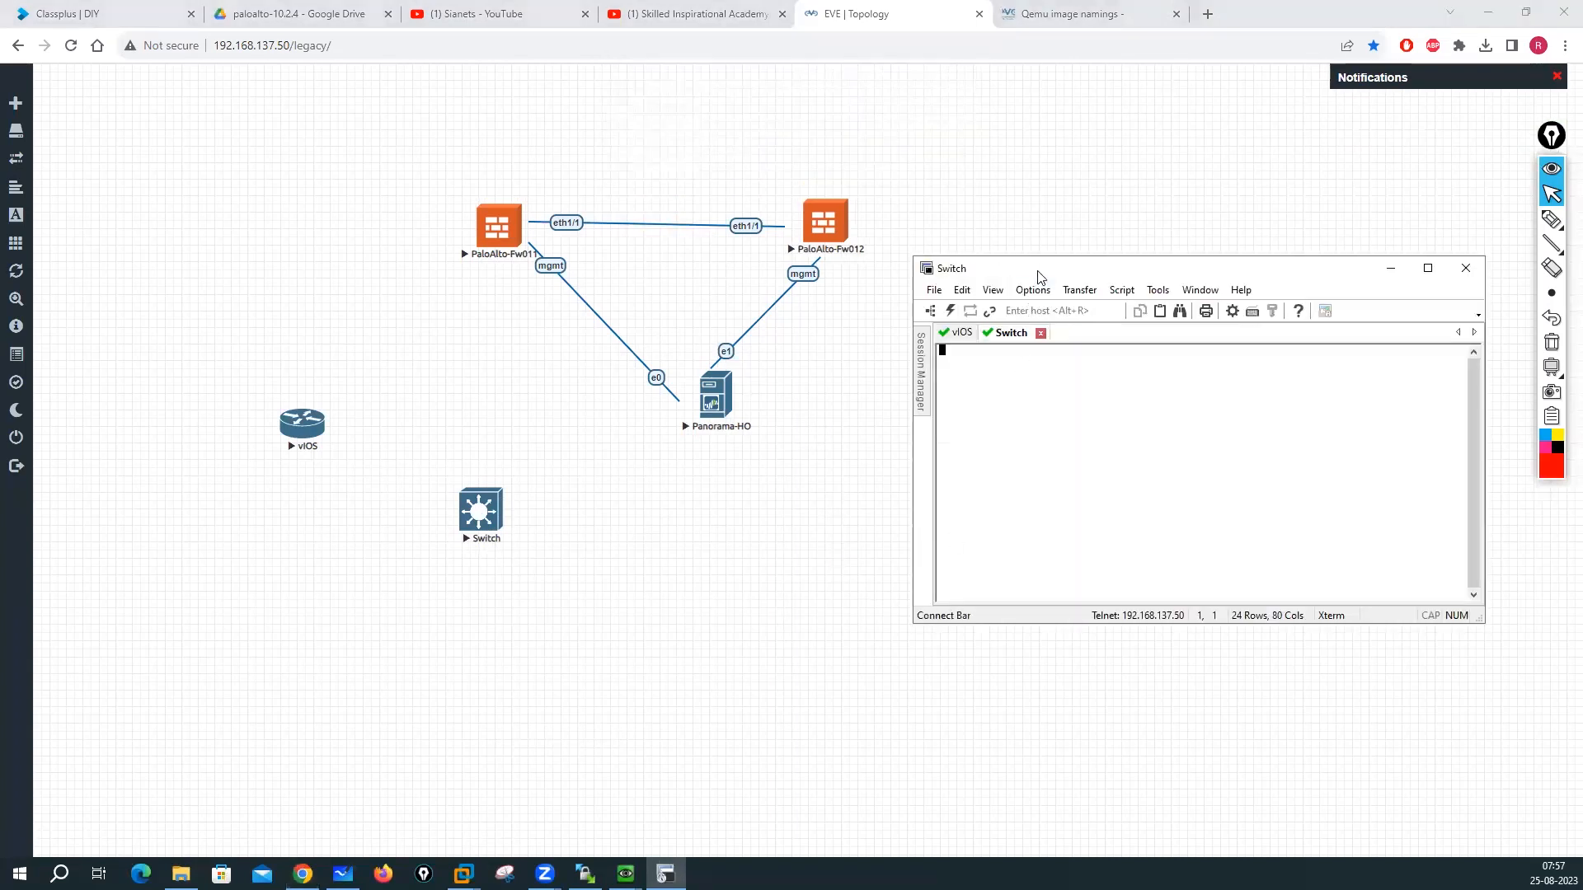
left_click_drag(1037, 270, 1048, 185)
Step: Check the boot output of the vIOS and Switch sessions in SecureCRT
left_click(973, 247)
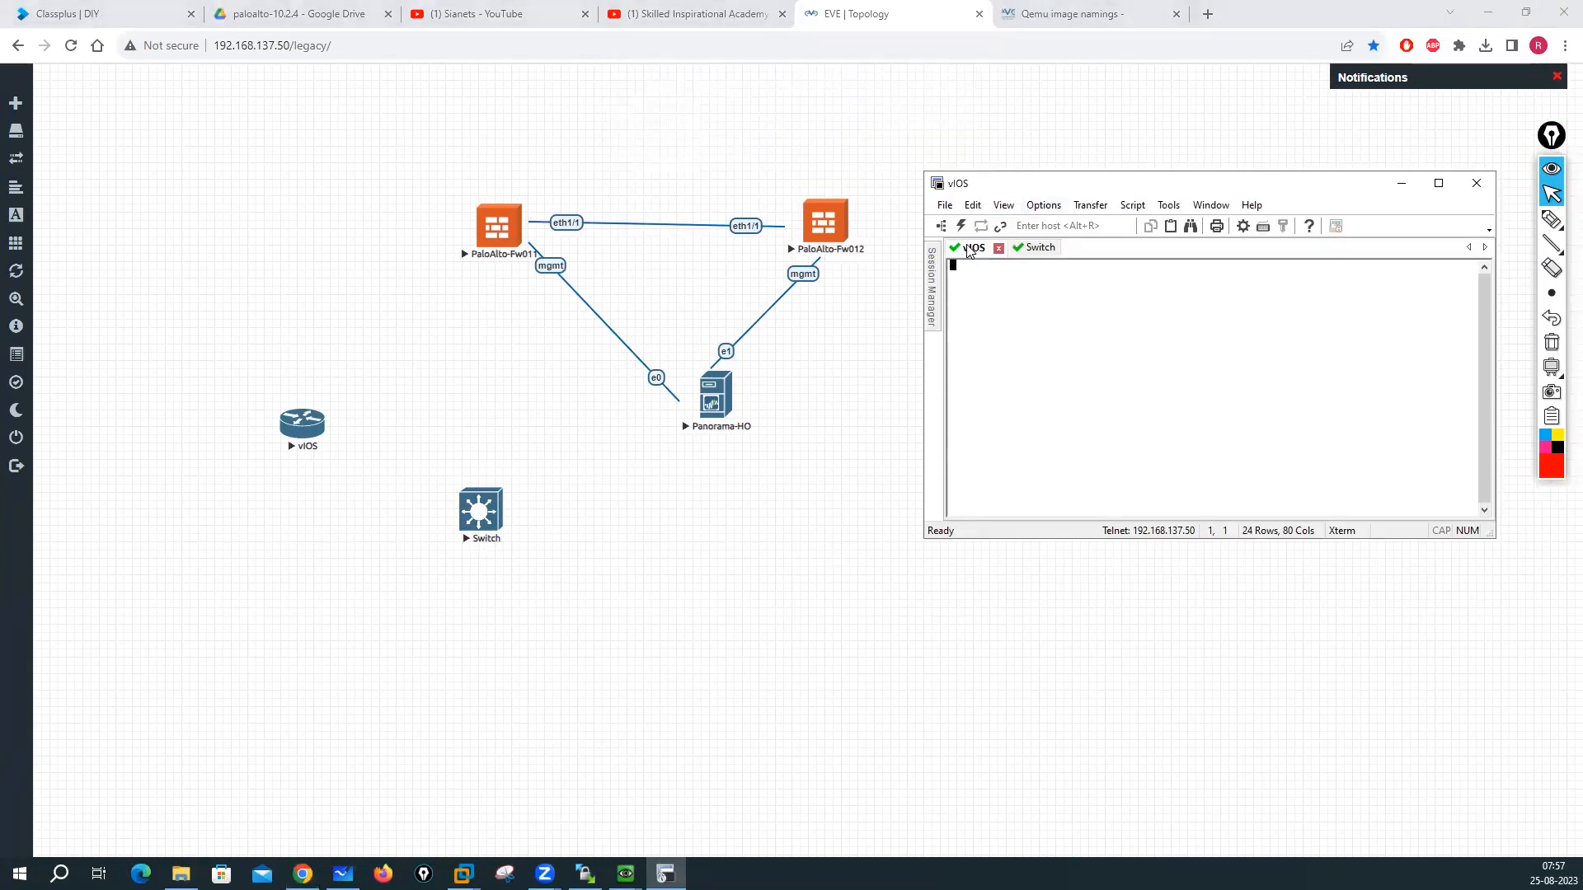
left_click(1040, 251)
left_click(972, 249)
left_click(1034, 250)
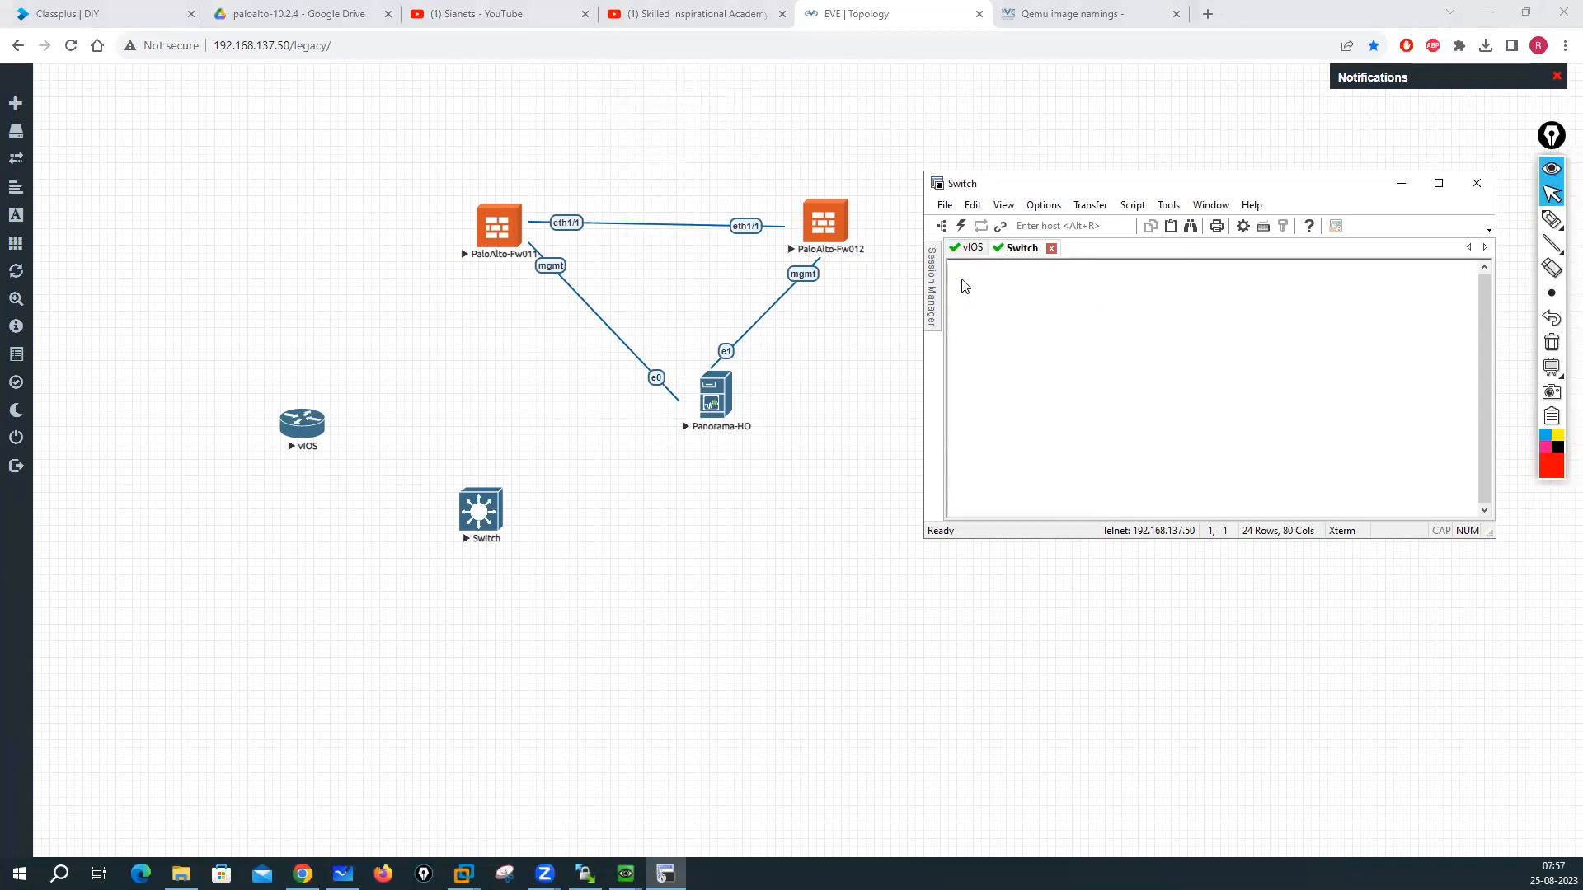
left_click(971, 248)
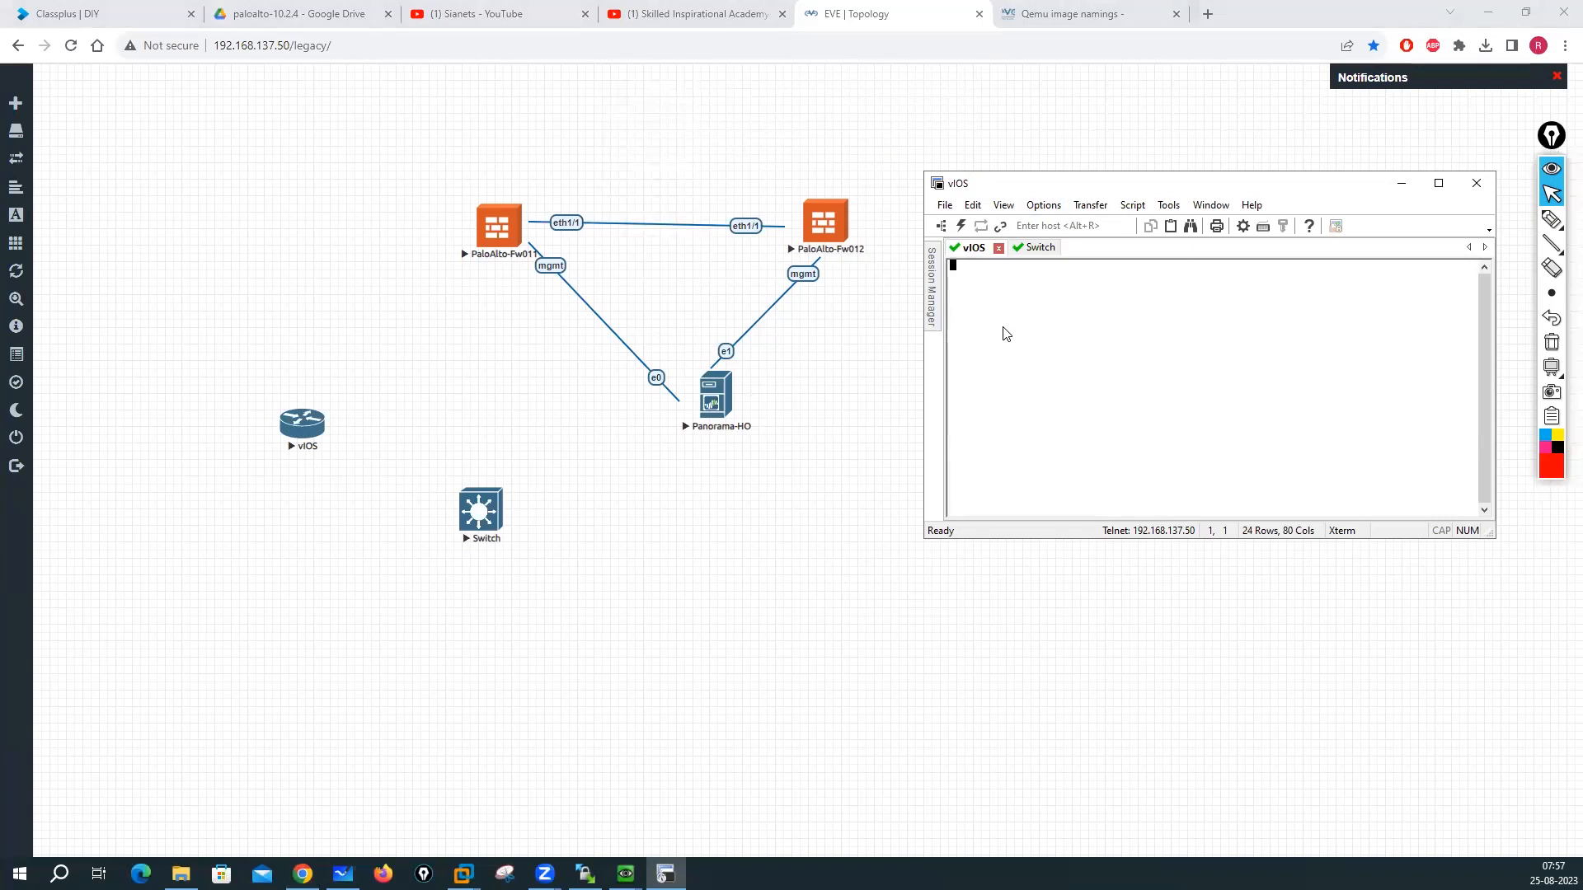
Step: Bring up the PaloAlto-Fw011 QEMU console to check its login prompt, and reposition its window
left_click(626, 874)
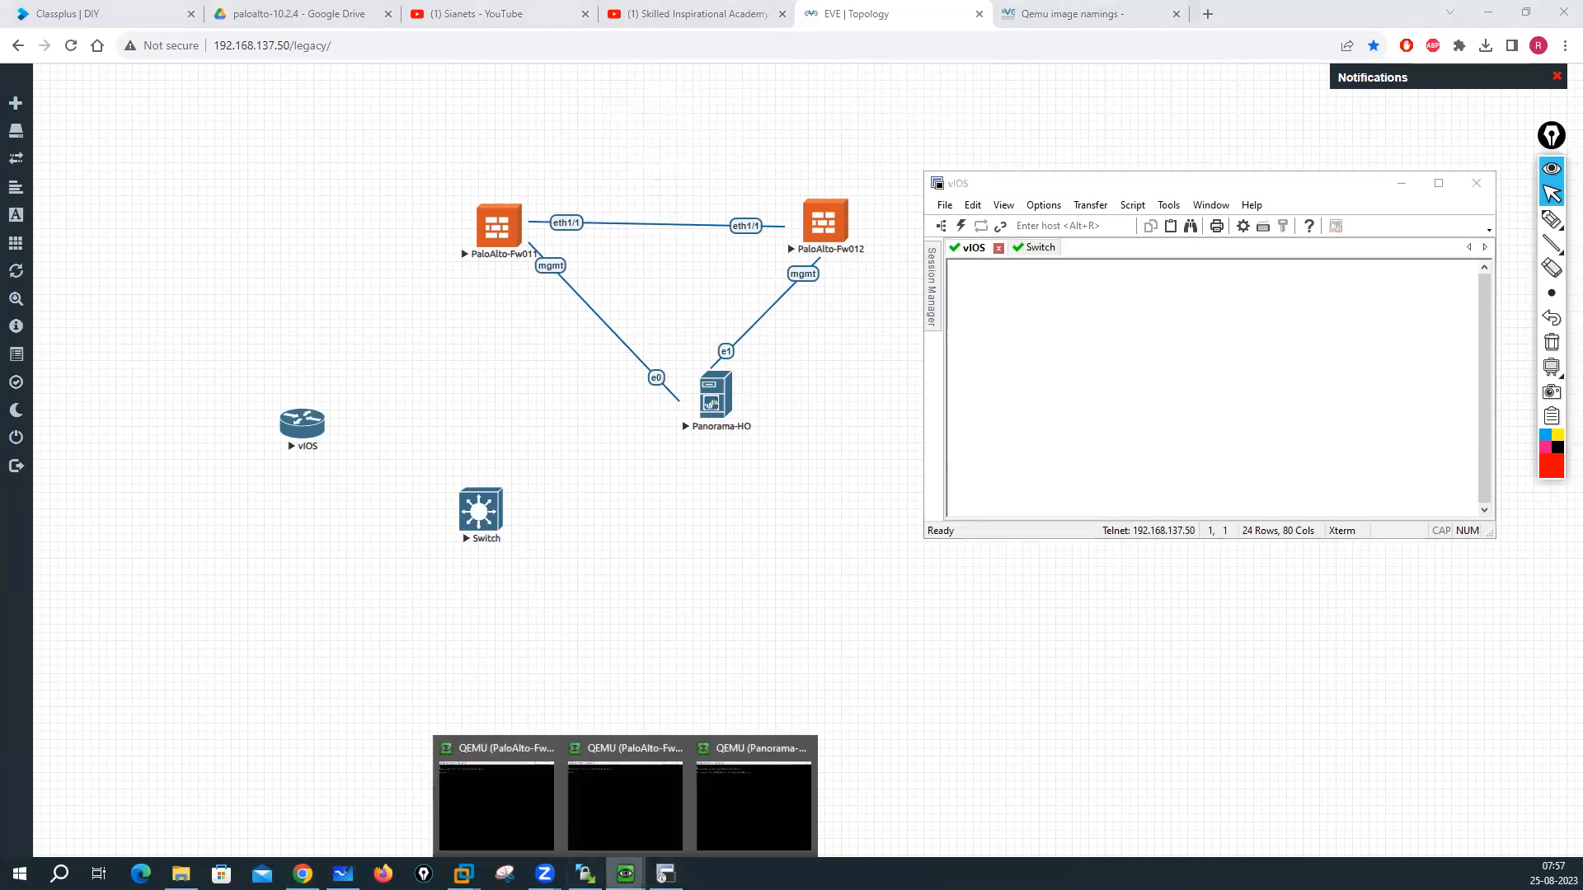
left_click(525, 805)
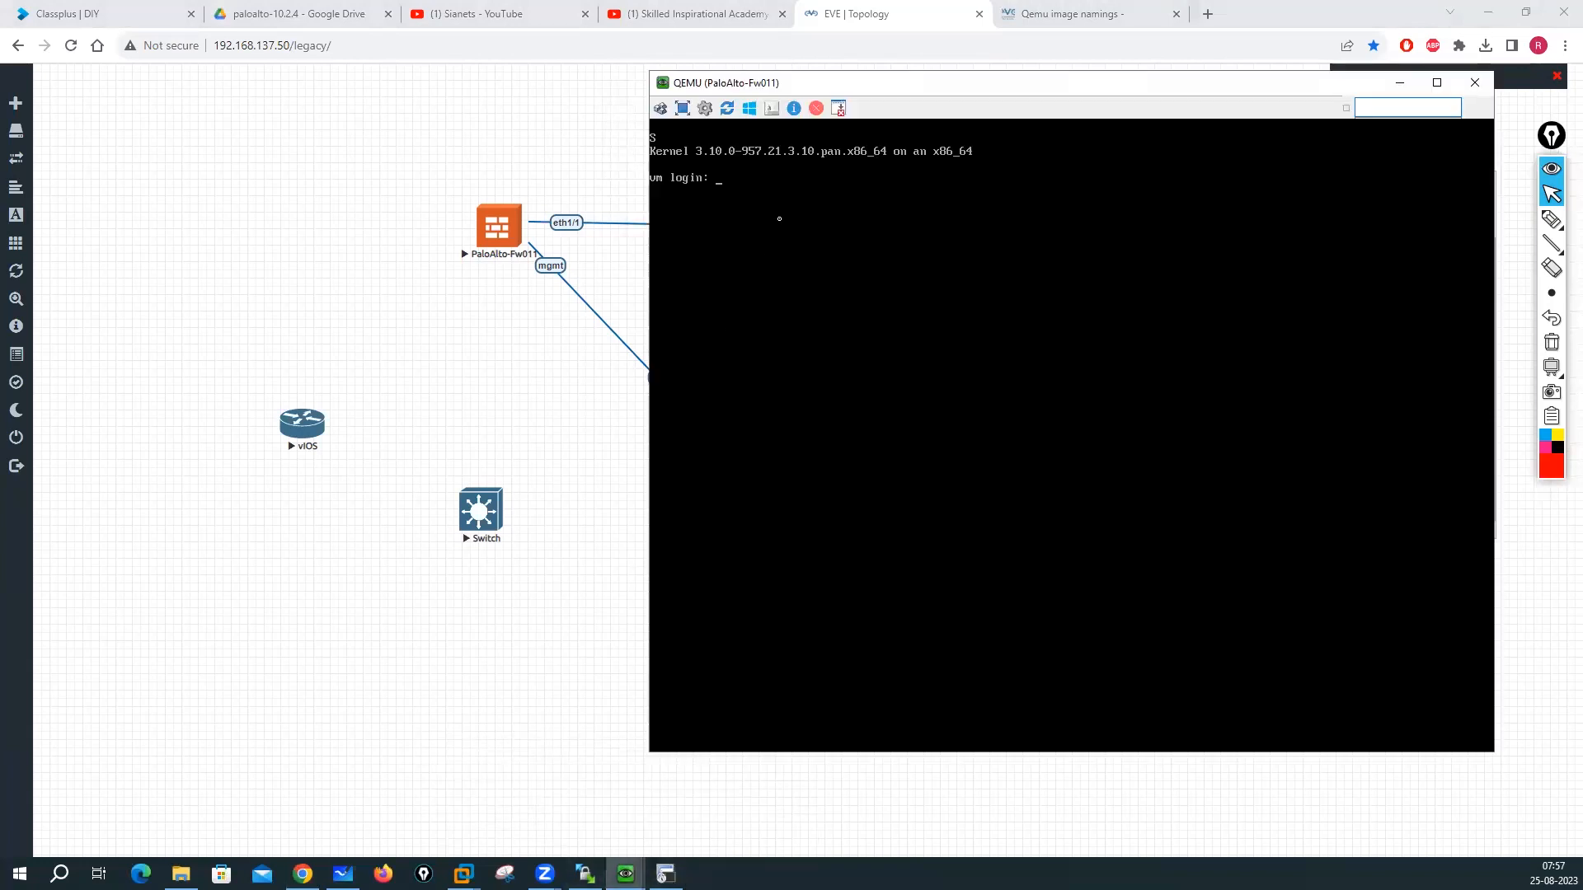
left_click_drag(821, 83, 414, 137)
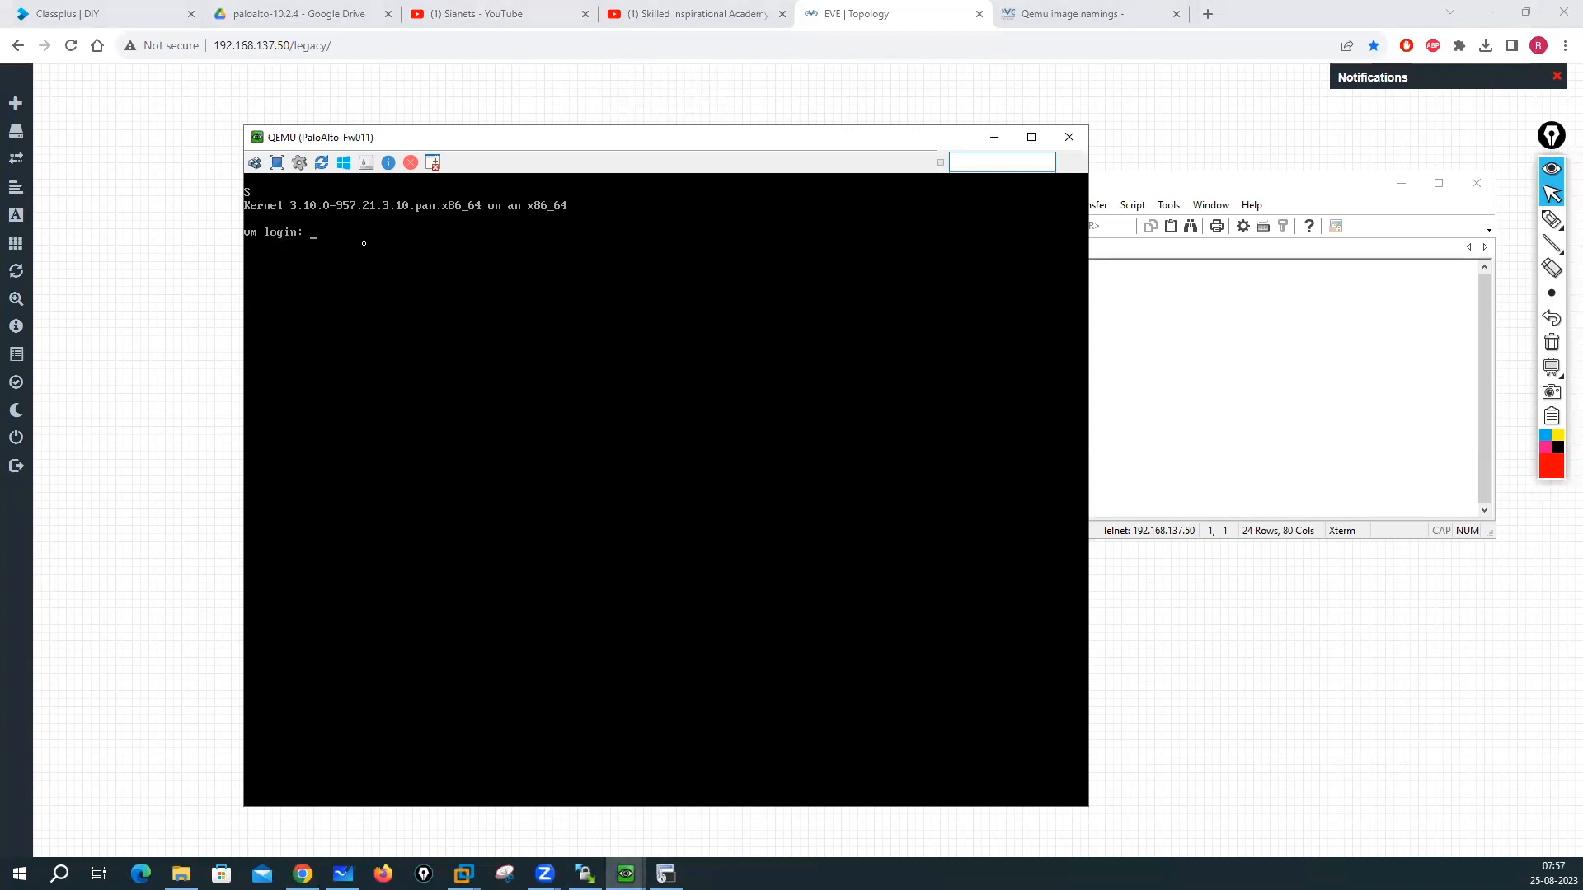
Step: Annotate the console in red with a circled S-10 and the circled default username and password, and clear the drawing
left_click(1552, 218)
mouse_move(563, 257)
left_mouse_down()
mouse_move(537, 284)
mouse_move(577, 265)
left_mouse_up()
mouse_move(578, 260)
left_mouse_down()
mouse_move(585, 277)
mouse_move(605, 237)
left_mouse_up()
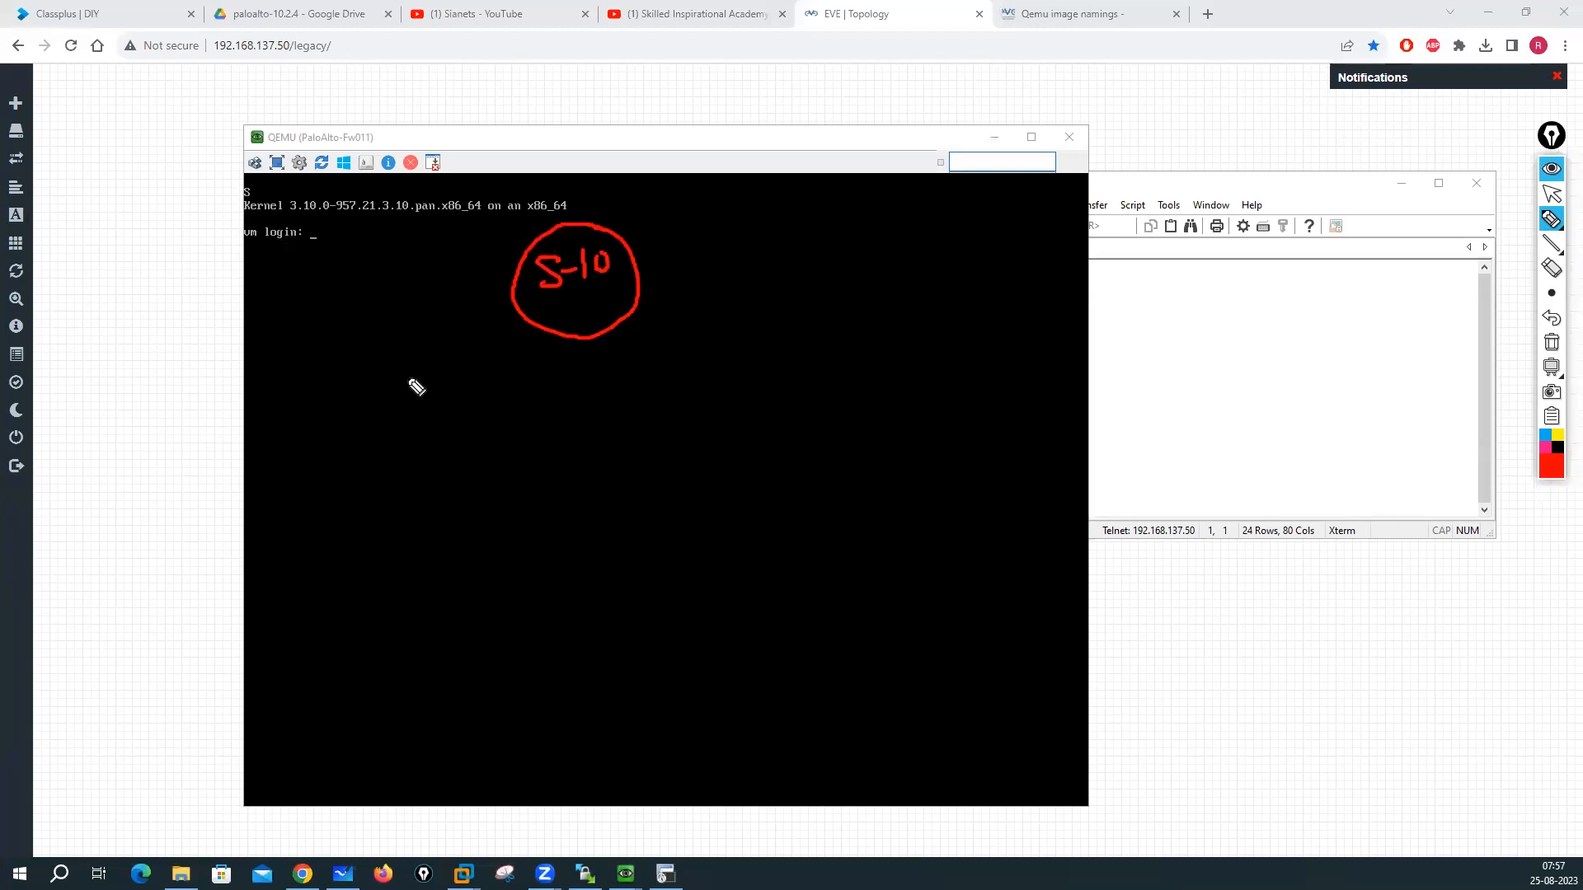
left_click_drag(286, 383, 441, 398)
left_click(420, 362)
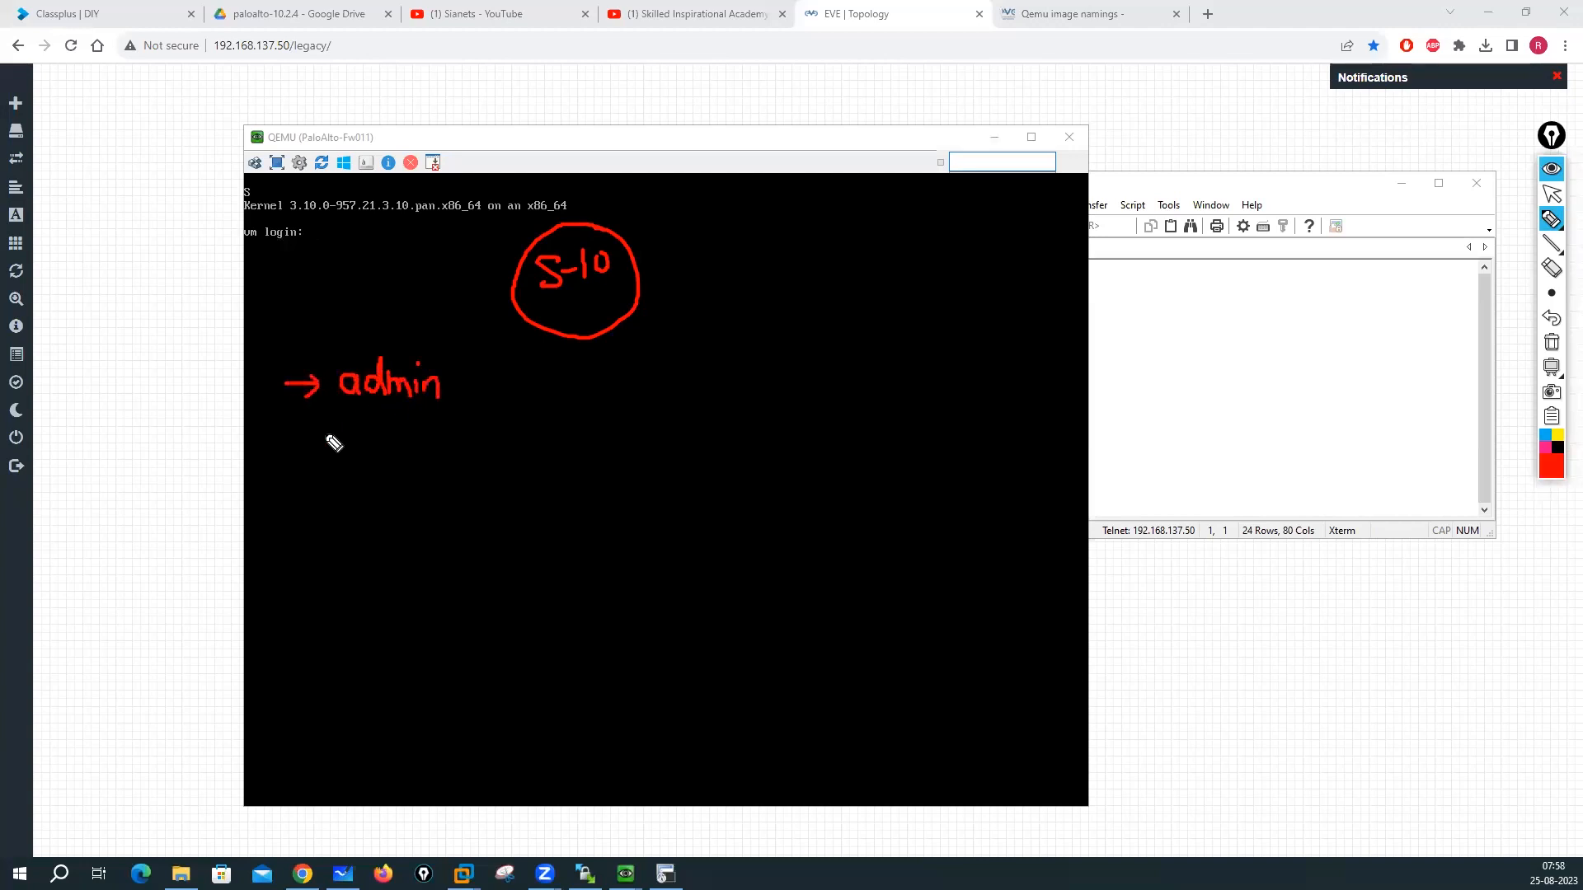
left_click_drag(283, 428, 326, 425)
mouse_move(315, 416)
left_mouse_down()
mouse_move(315, 437)
mouse_move(400, 432)
mouse_move(418, 415)
mouse_move(434, 434)
left_mouse_up()
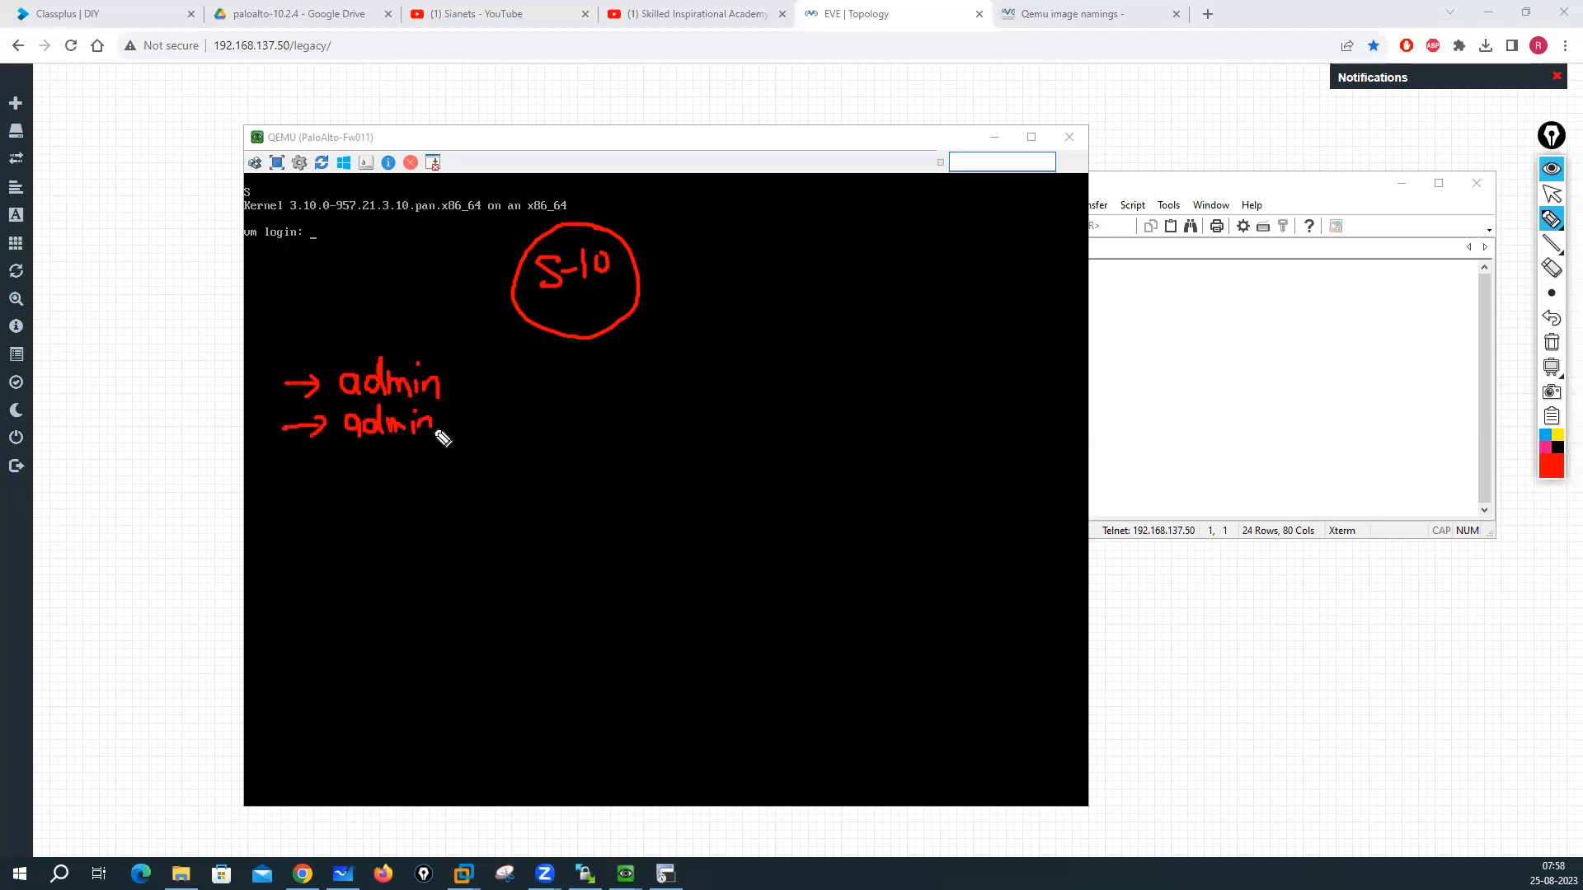
mouse_move(300, 352)
left_mouse_down()
mouse_move(470, 427)
mouse_move(378, 356)
left_mouse_up()
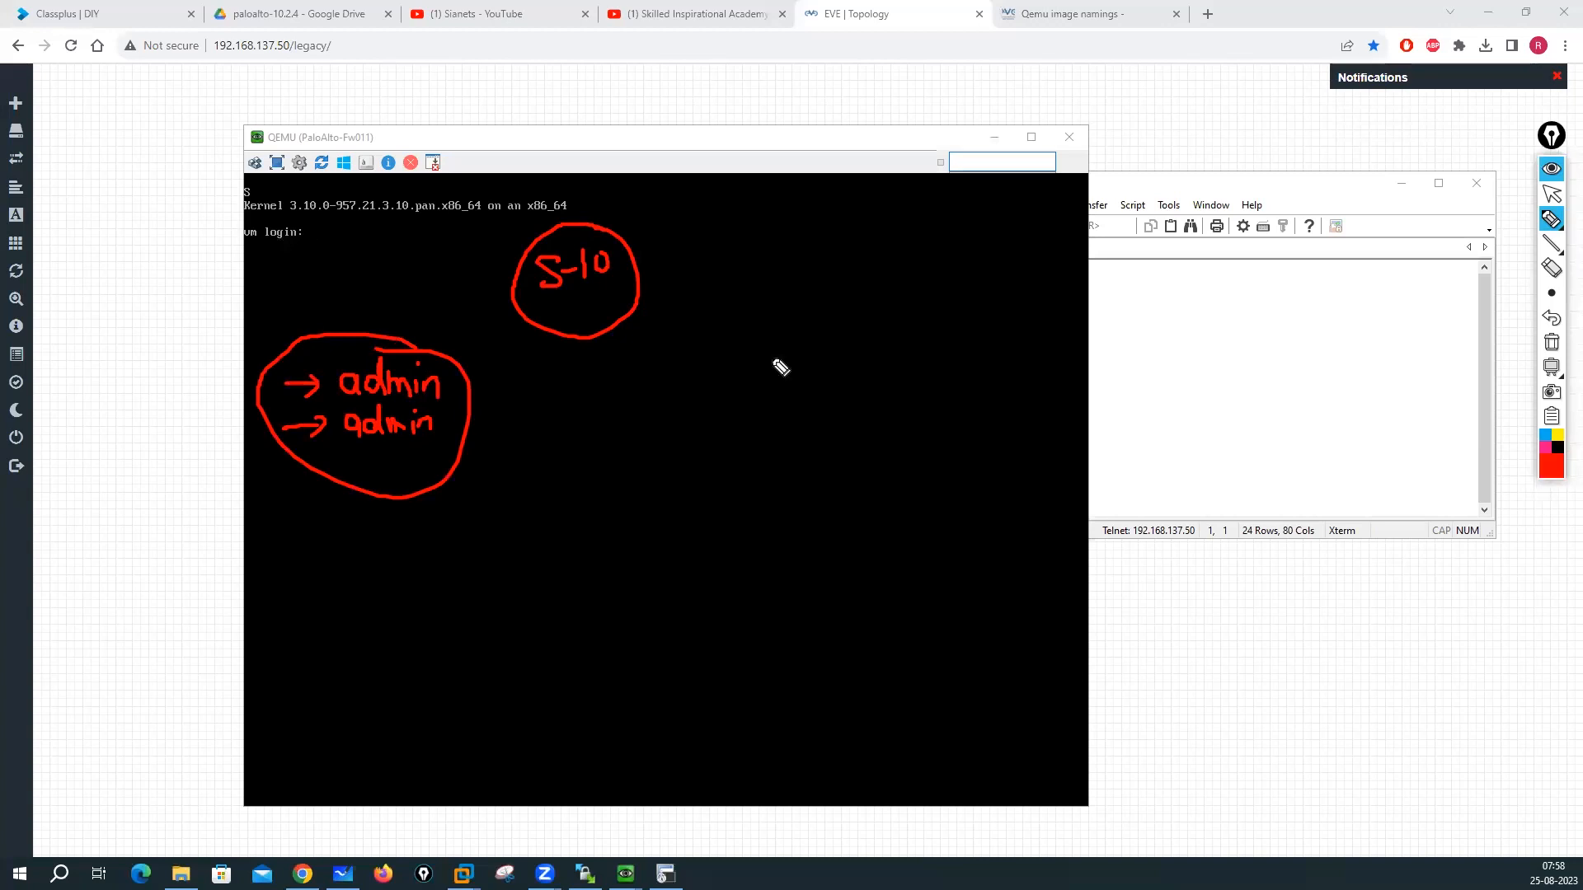
left_click(1552, 344)
left_click(1552, 195)
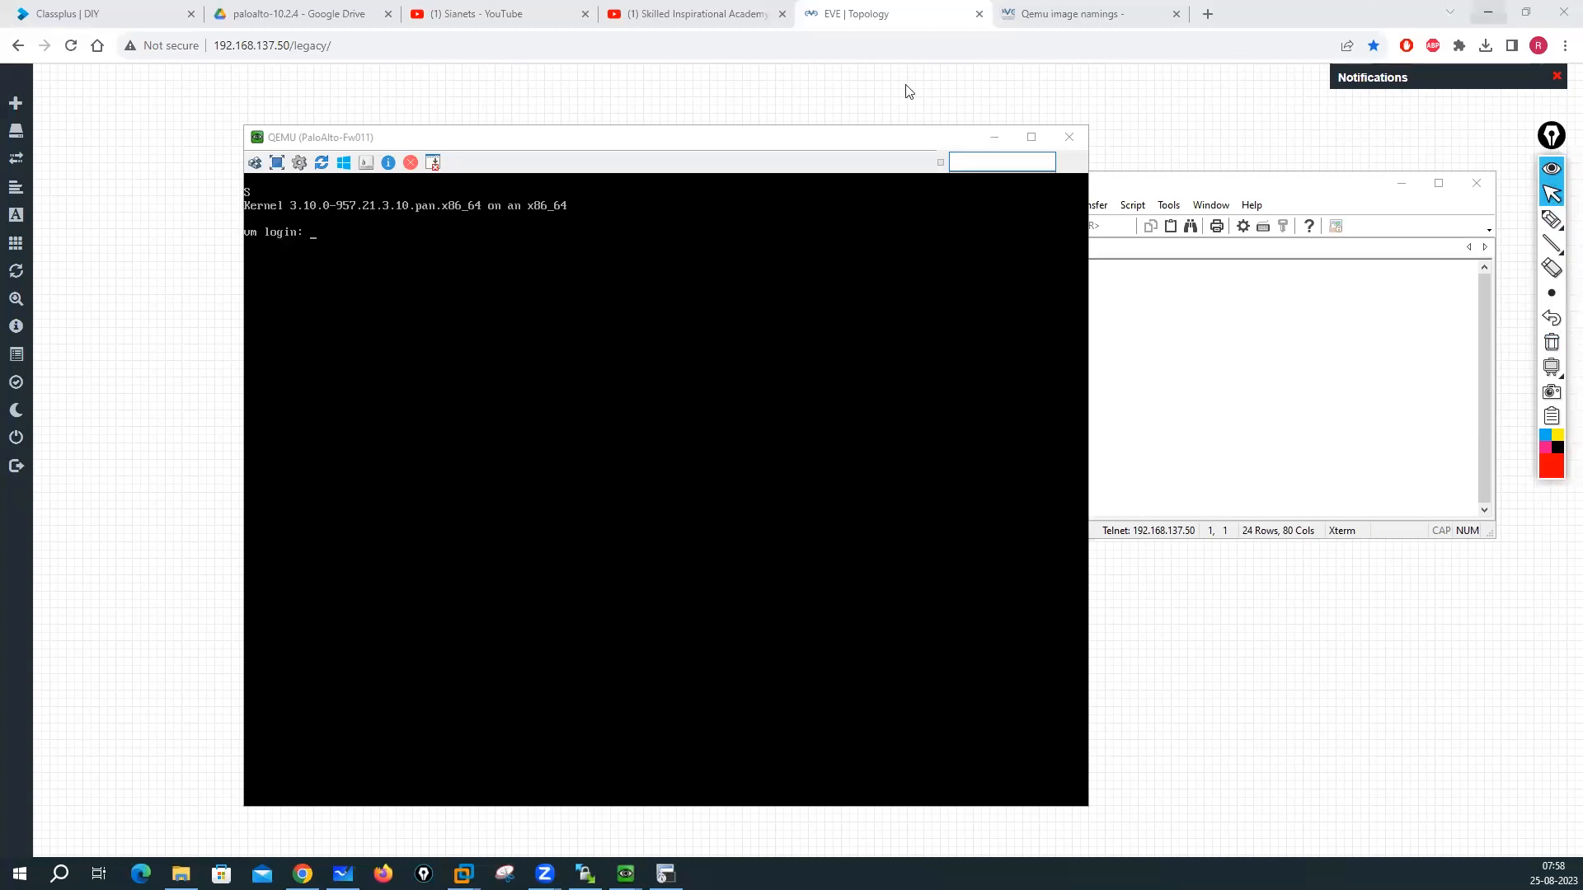
Step: Open the EVE-NG documentation in a new tab from the Qemu image namings page, and go to Supported Images
left_click(1081, 18)
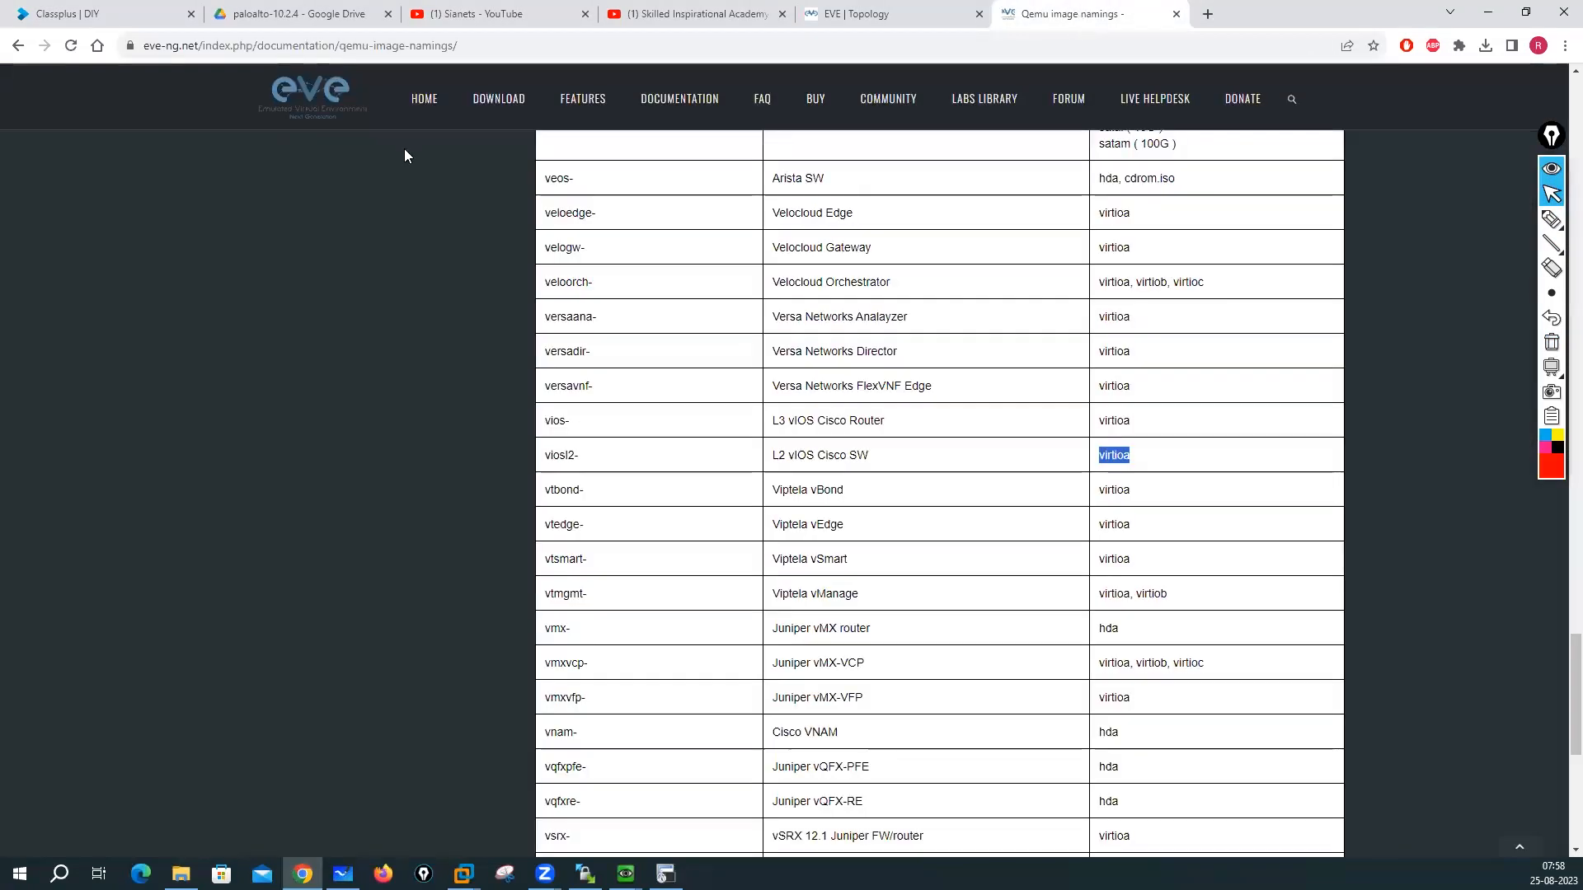
right_click(701, 106)
left_click(759, 125)
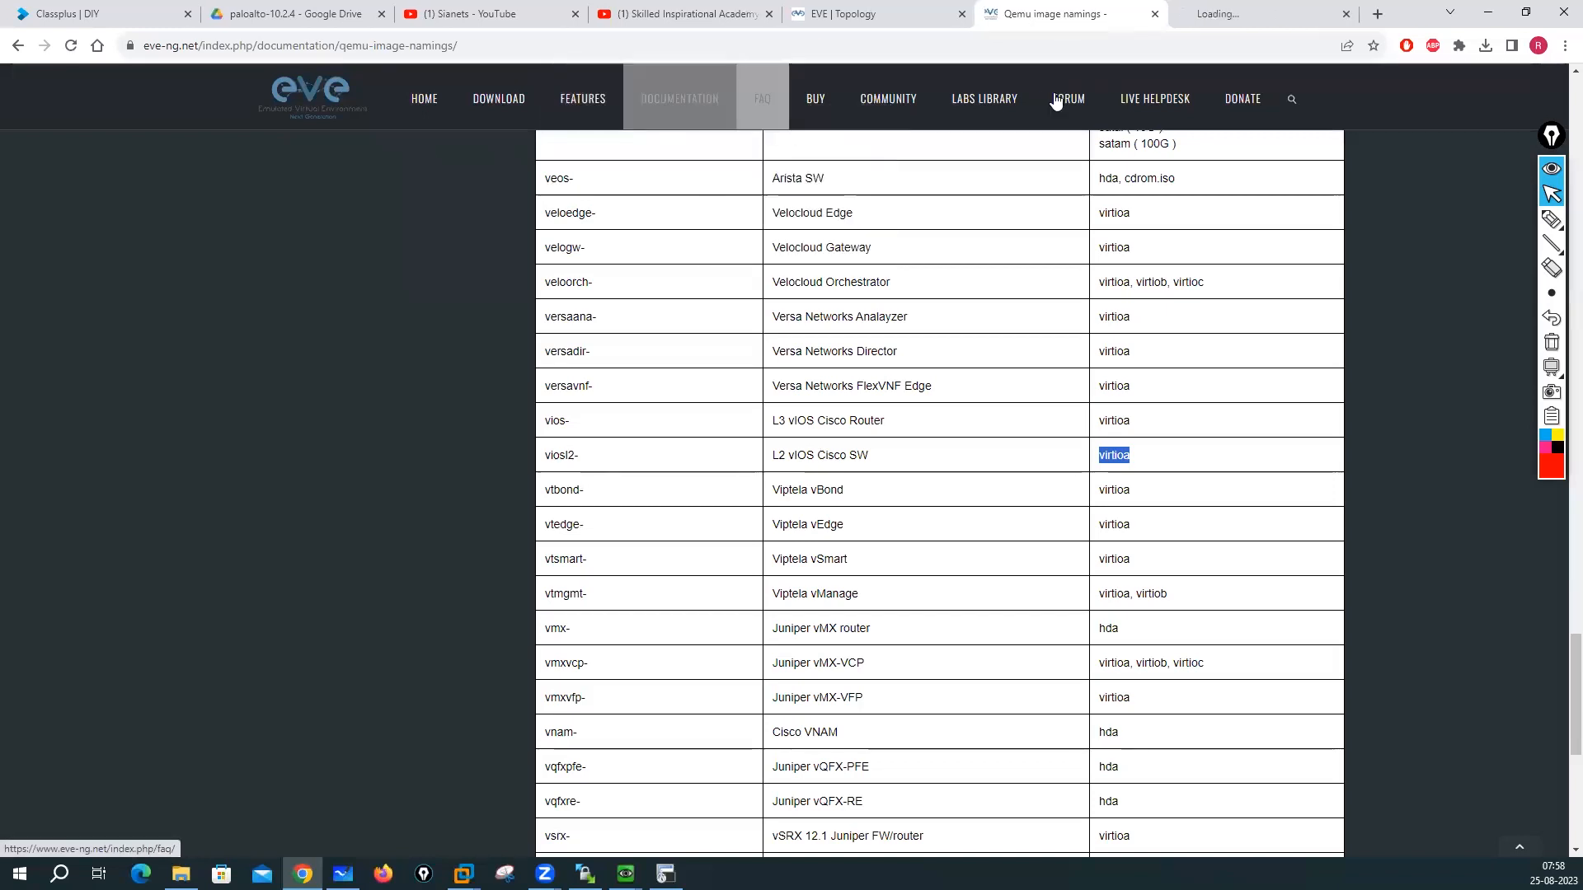
left_click(1238, 14)
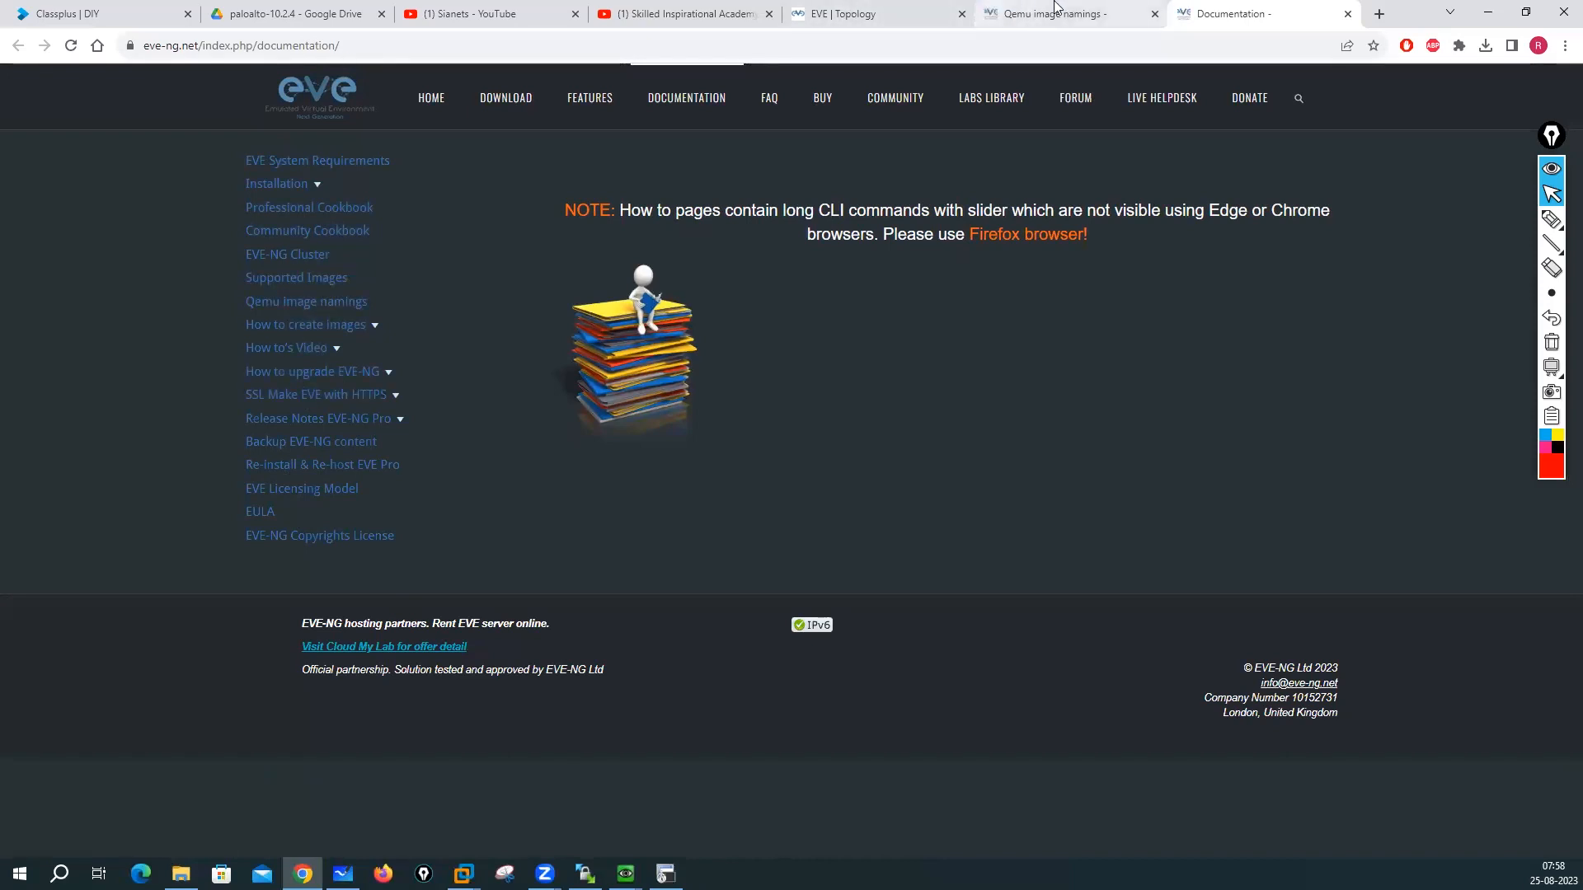
left_click(289, 282)
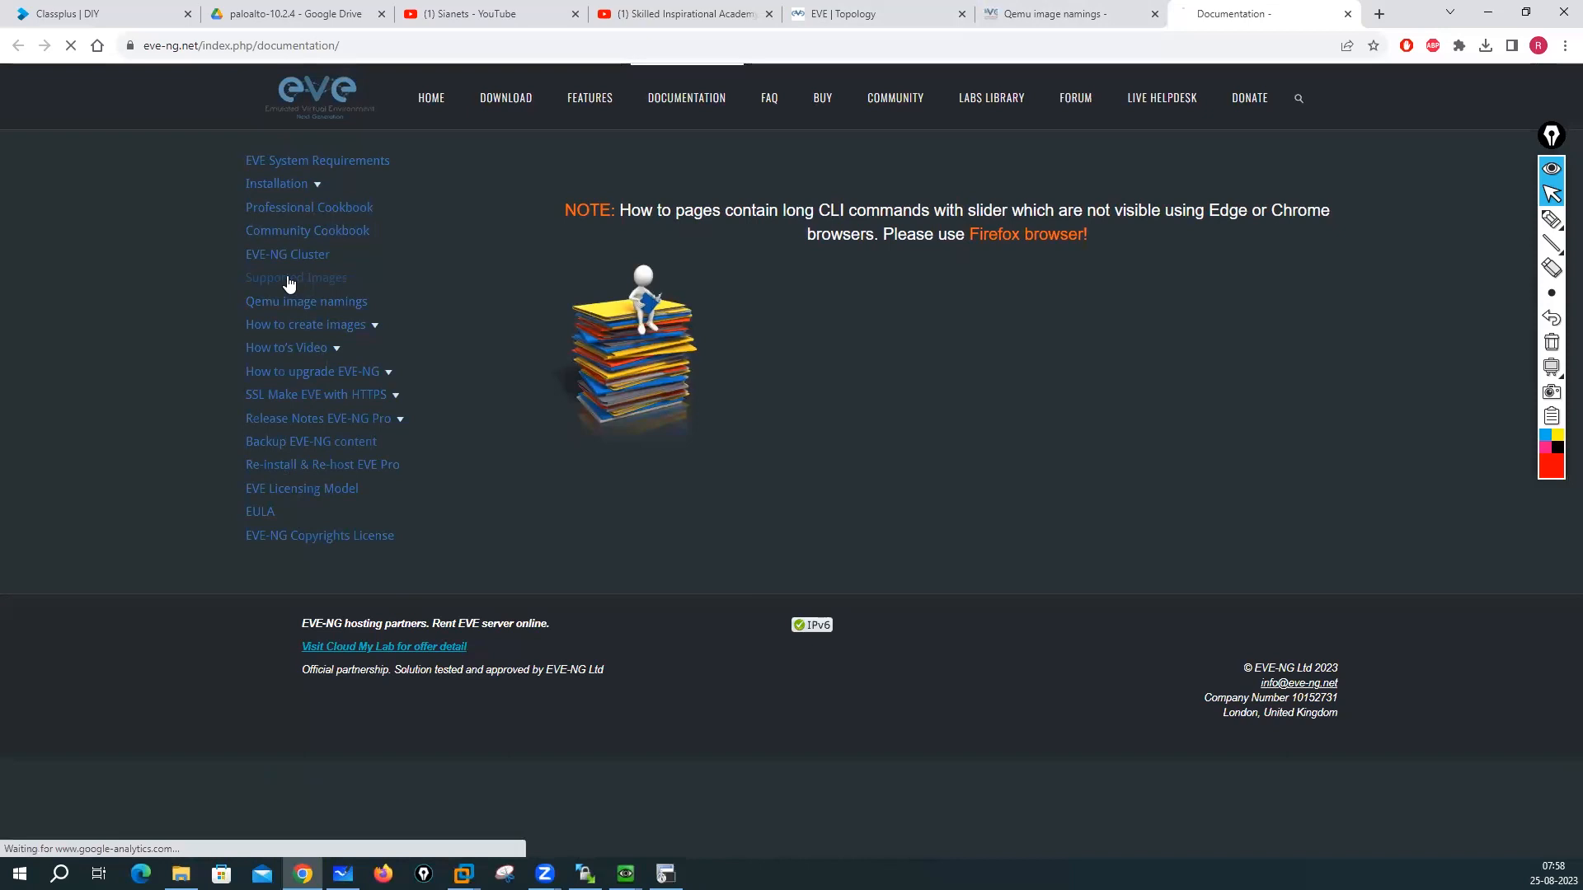
Step: Look through the Supported Images page's Dynamips, IOL and Qemu image lists, and close the page
scroll(792, 491, "down", 10)
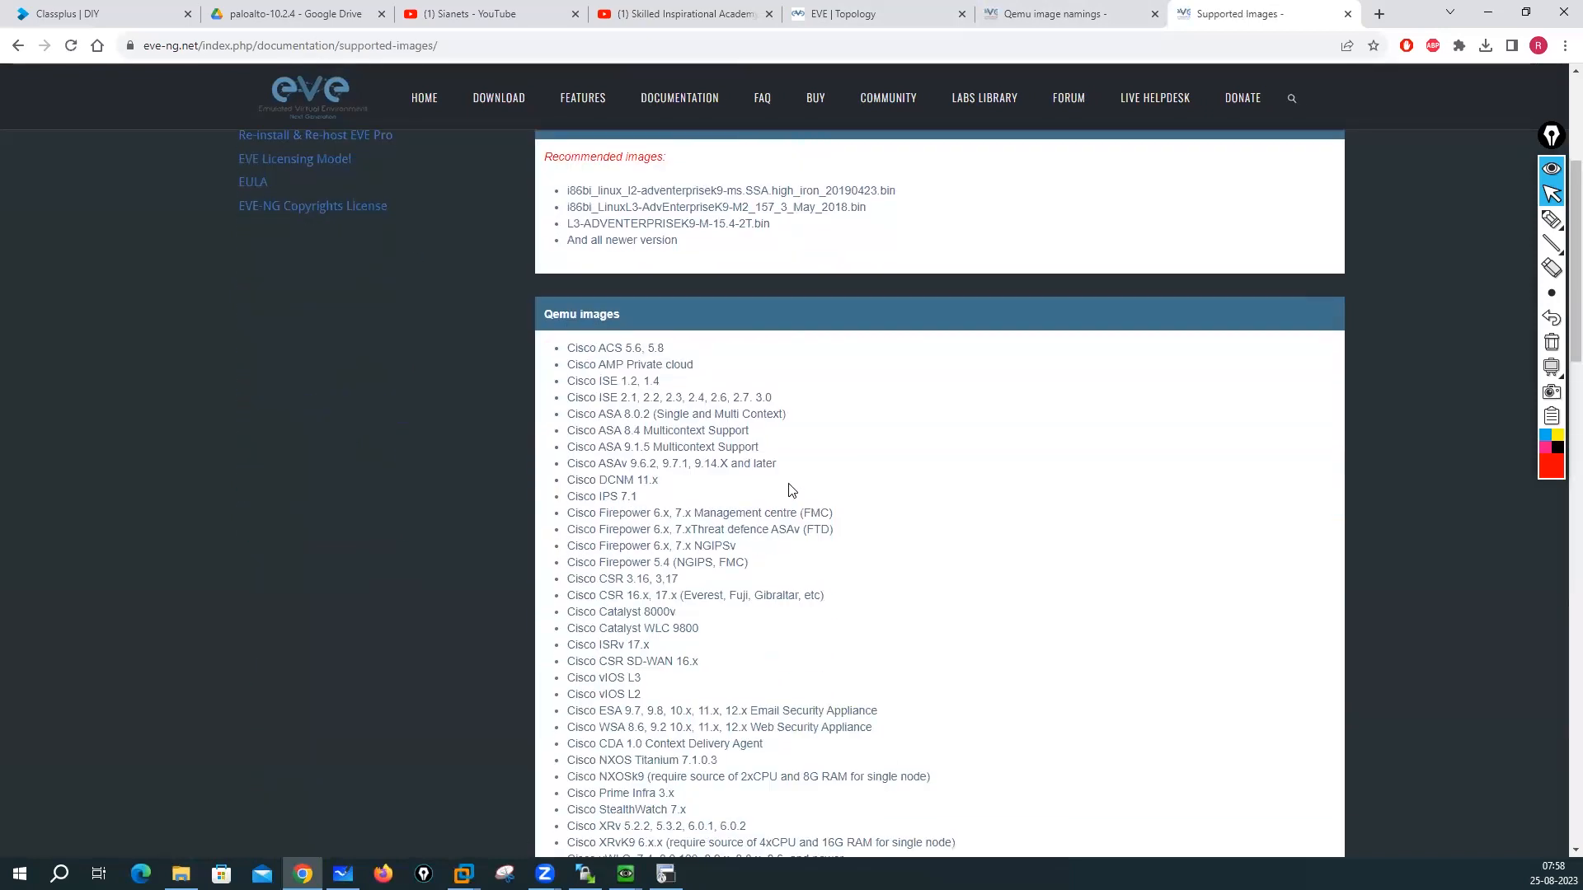
scroll(791, 491, "down", 15)
scroll(792, 491, "up", 20)
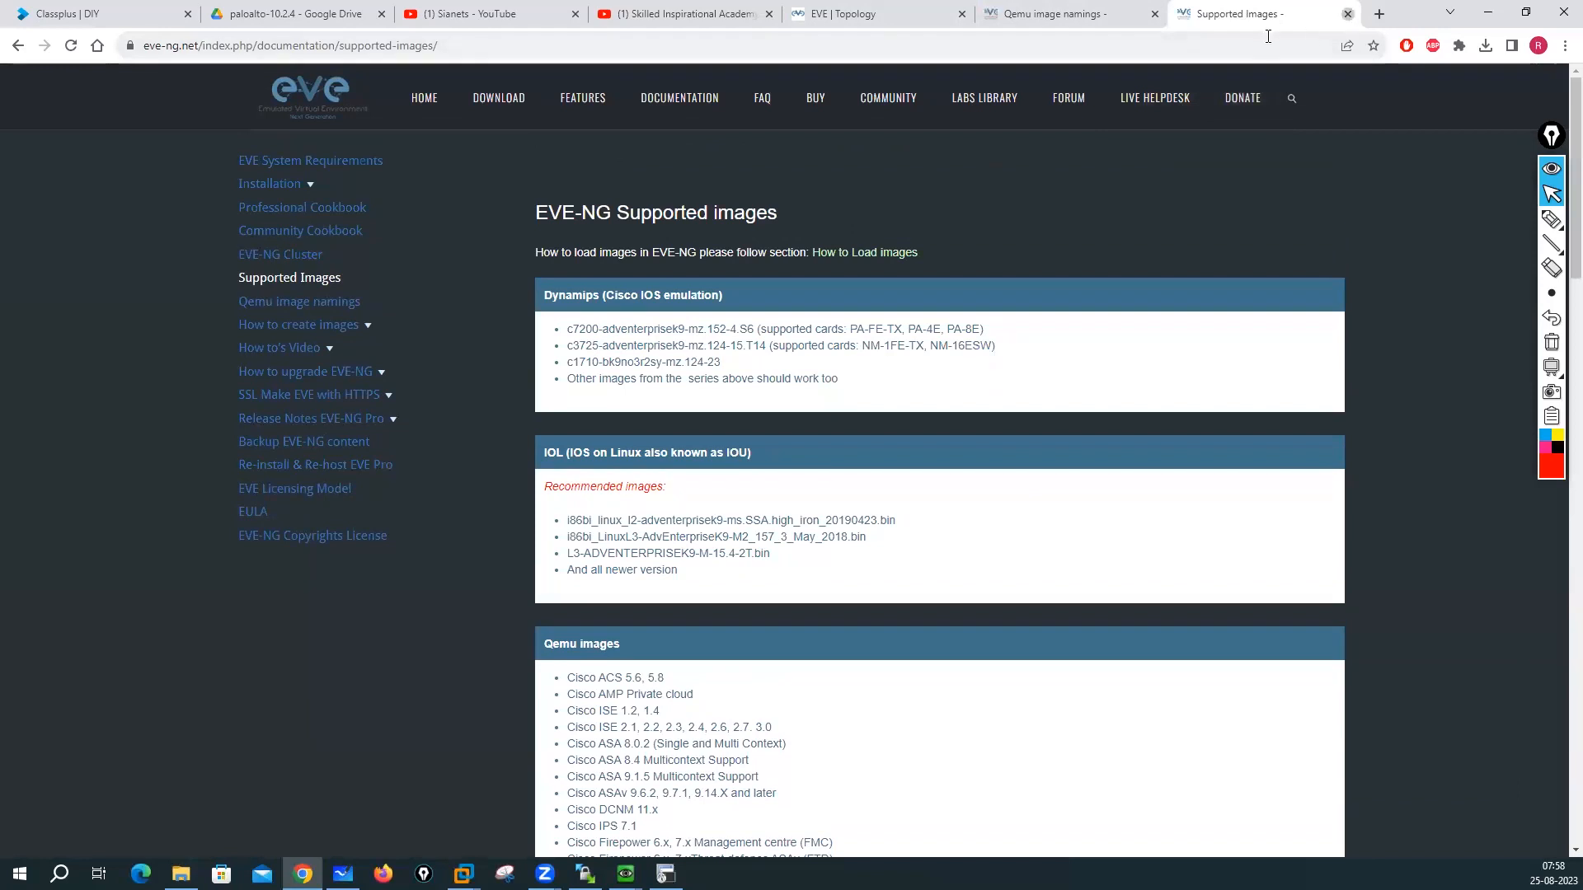
left_click(1348, 14)
Step: Search the web in a new tab for "eve-ng images default password"
left_click(1209, 14)
left_click(1140, 49)
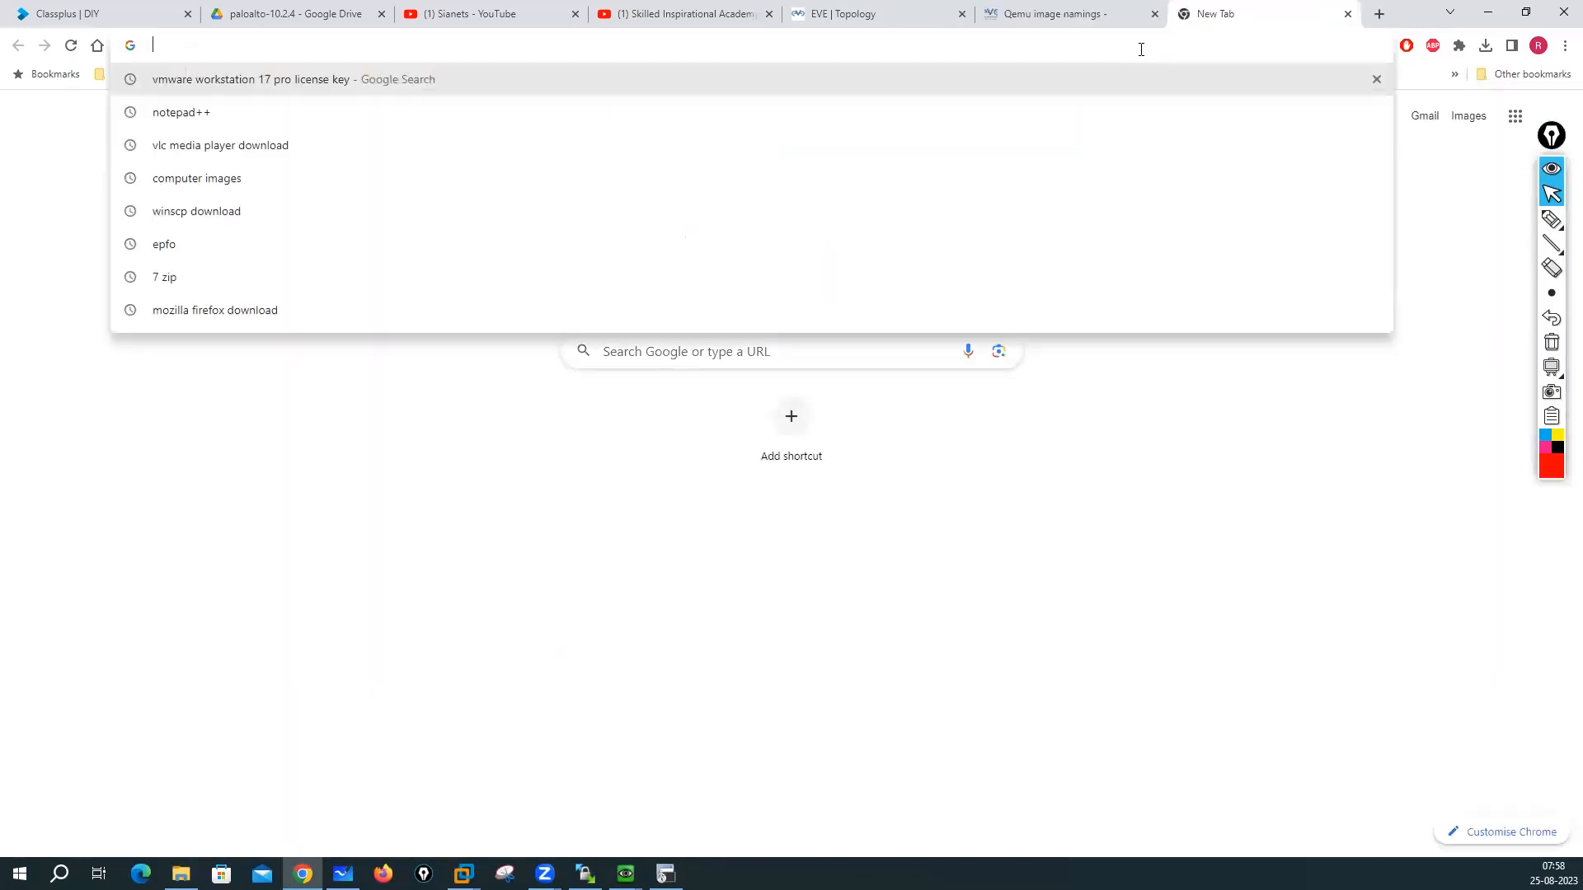
type("eve-ng")
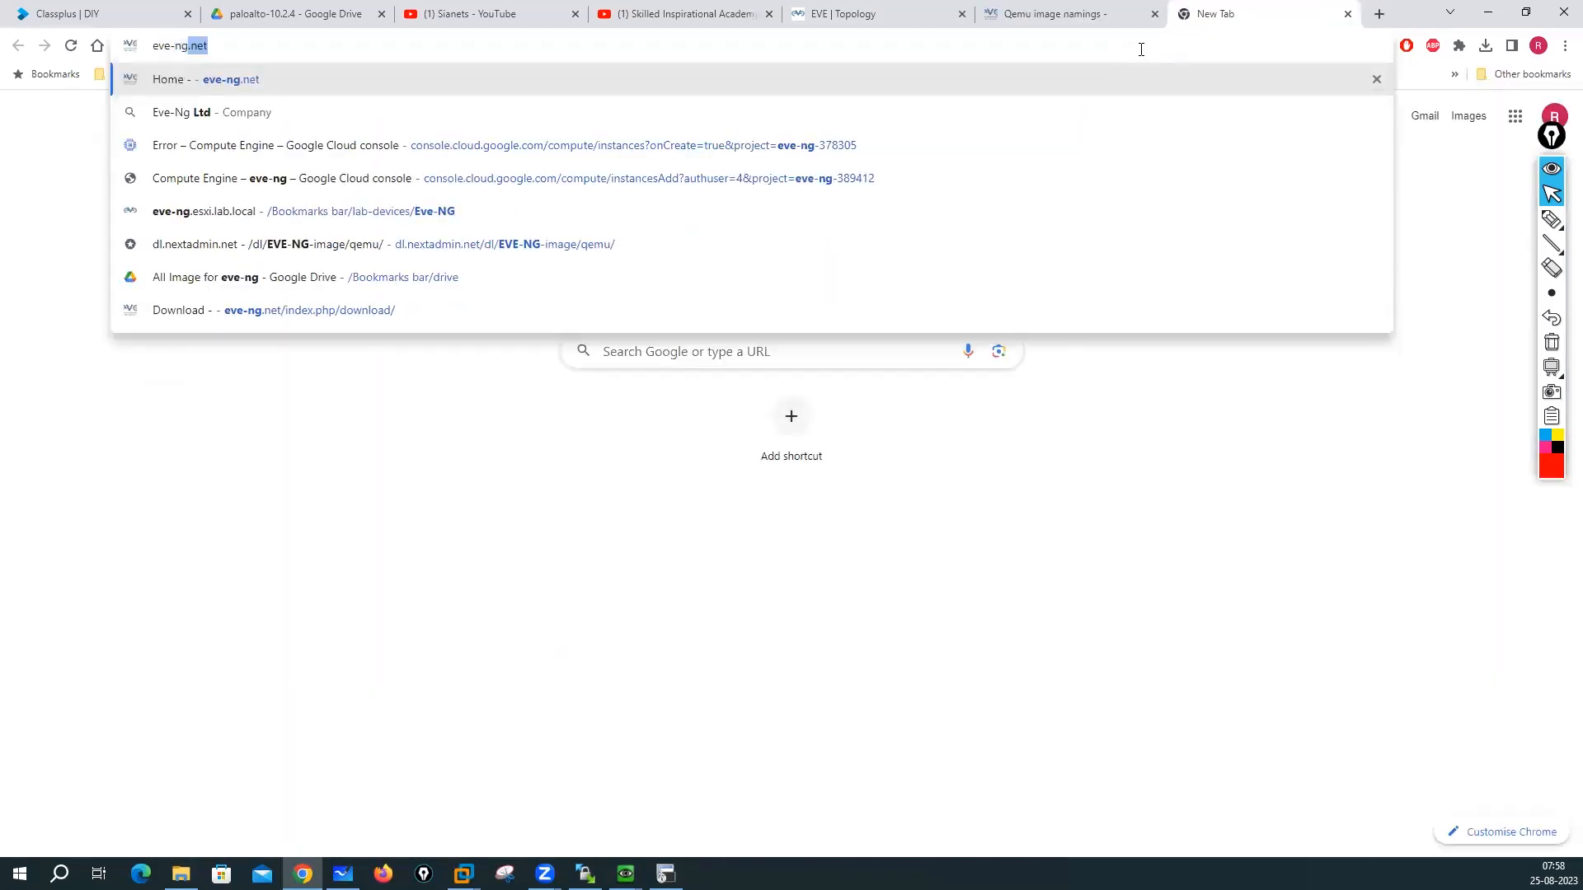
type(" images ")
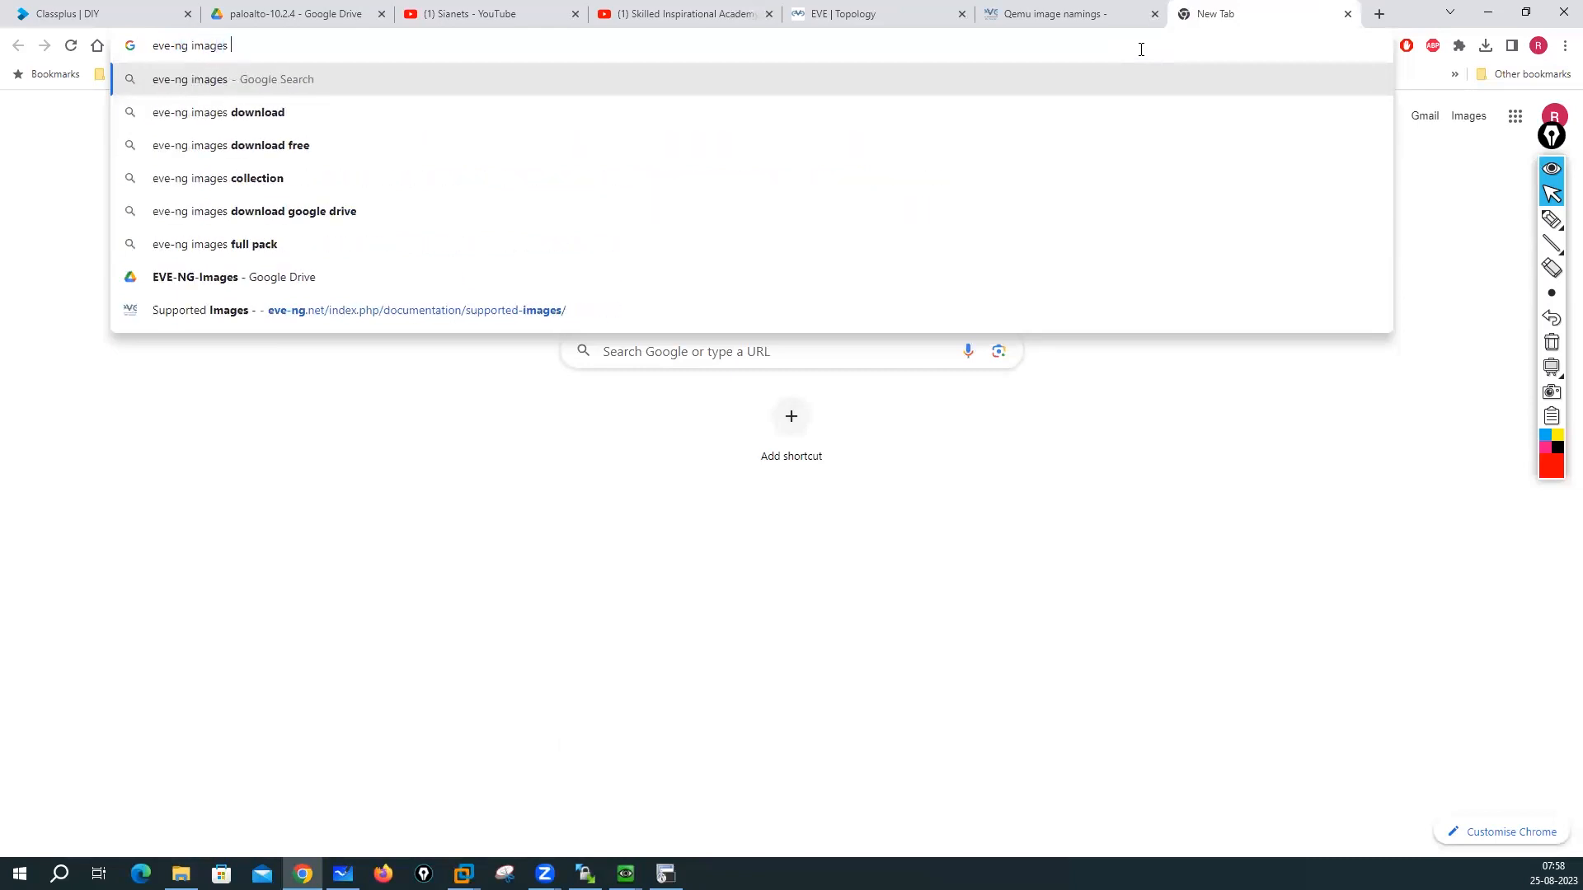
type("default pass")
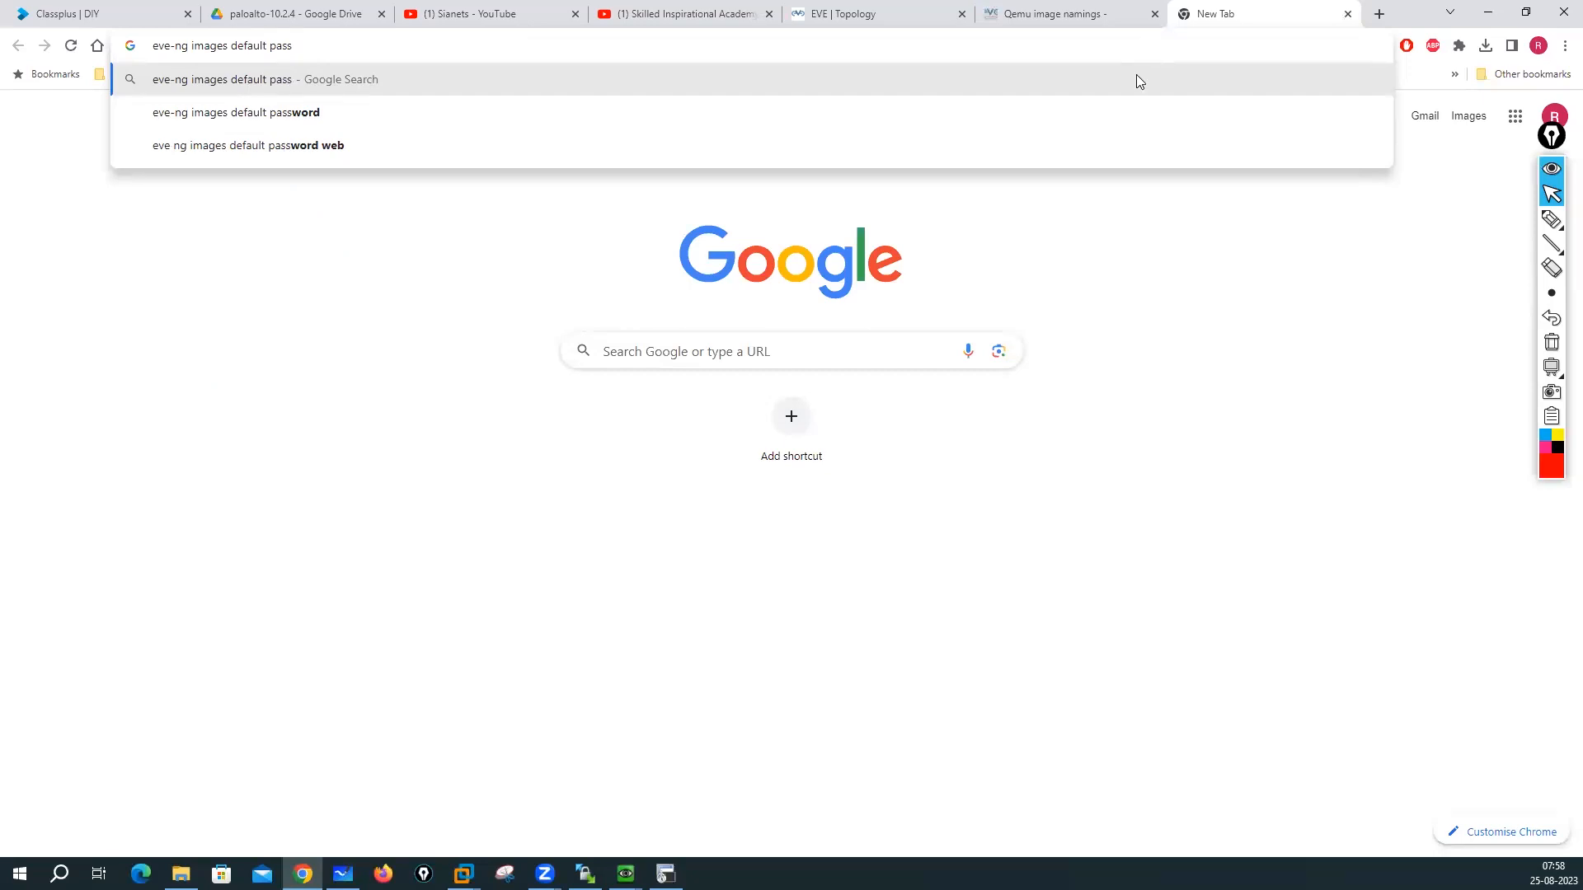
left_click(240, 112)
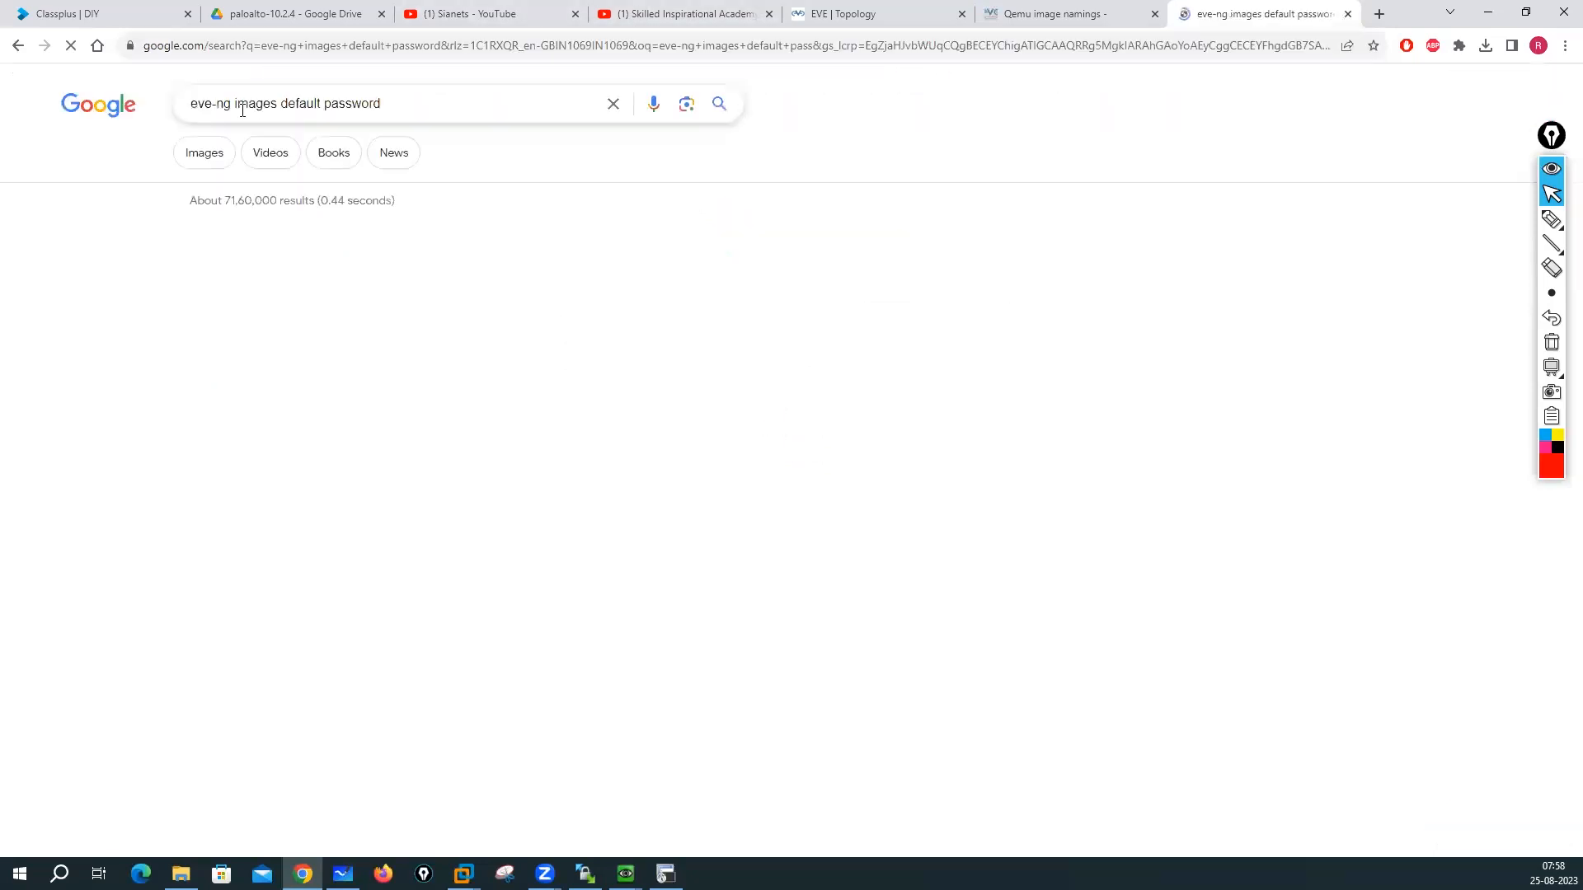
Step: Open the "Configure EVE during first boot" result in a new tab and look through its setup instructions for default credentials
right_click(316, 421)
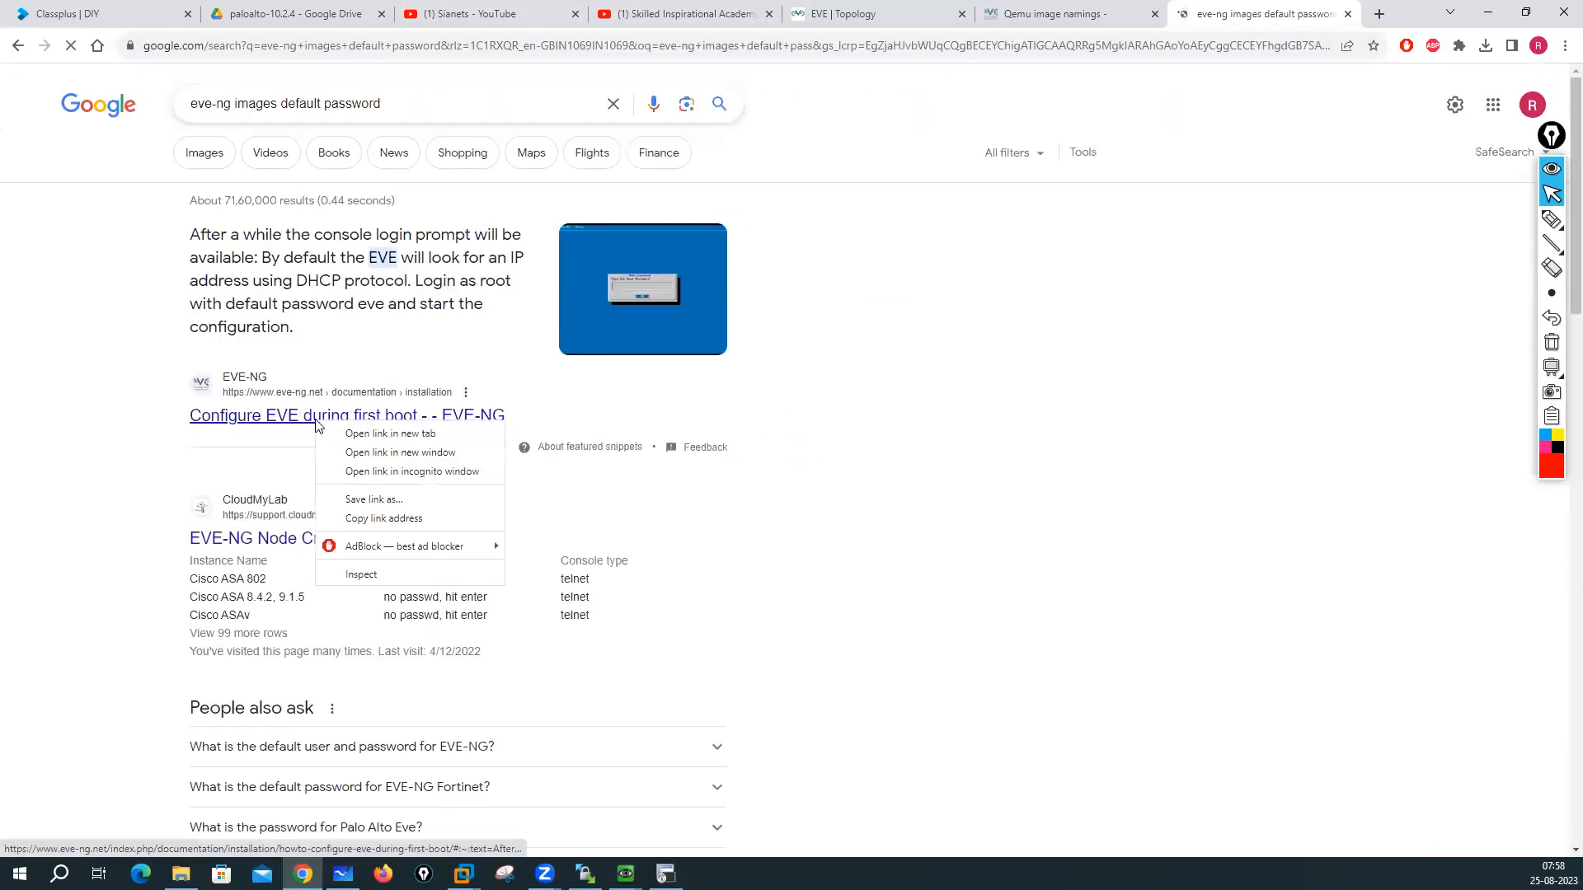
left_click(407, 434)
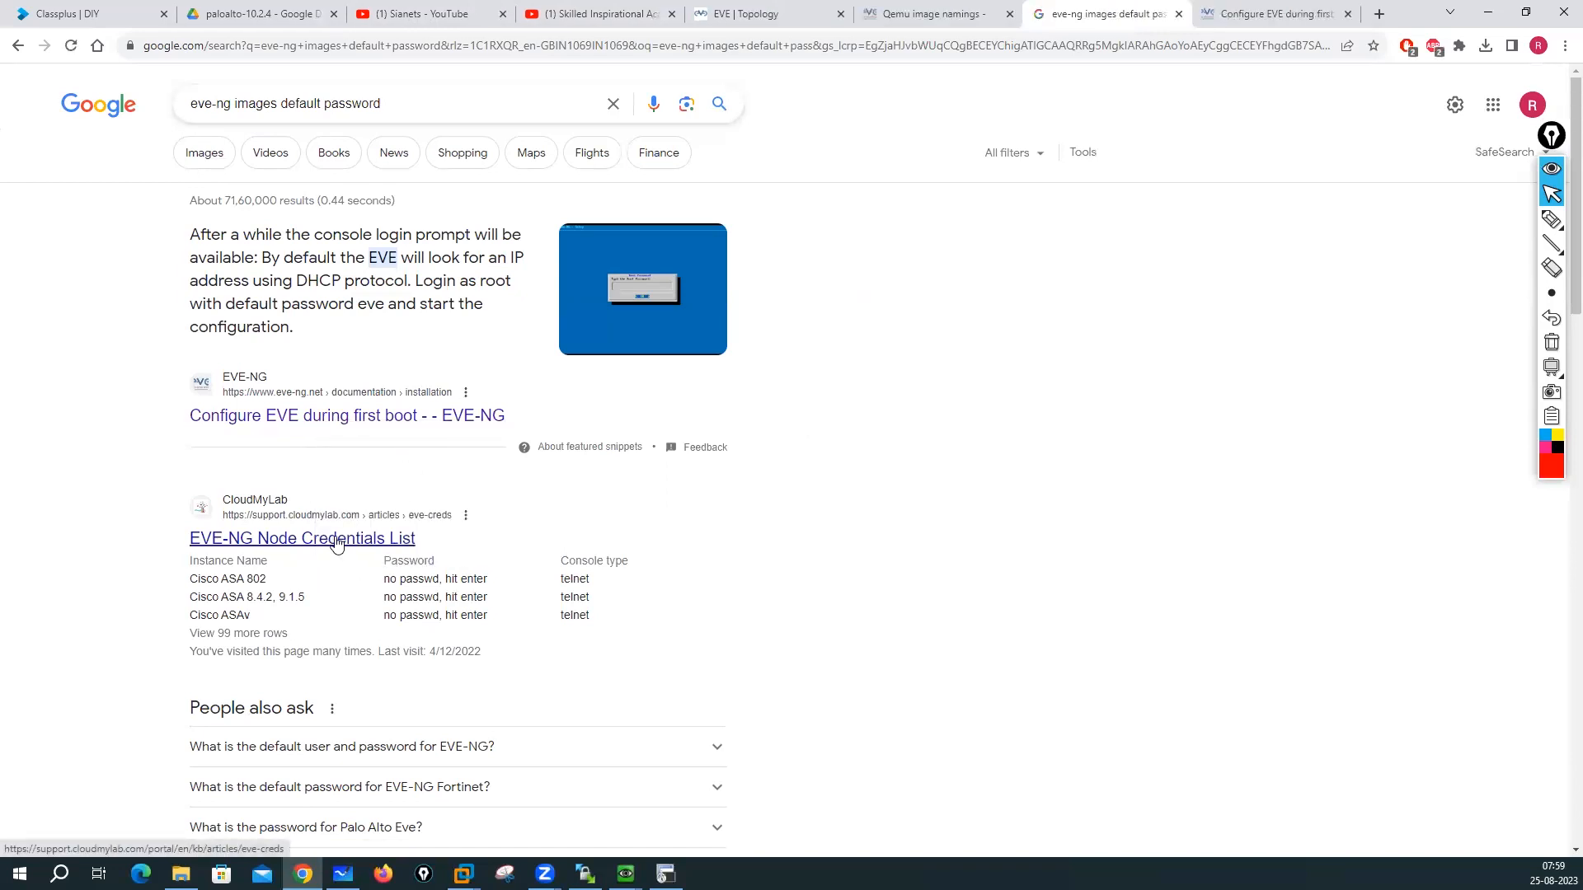
left_click(1298, 17)
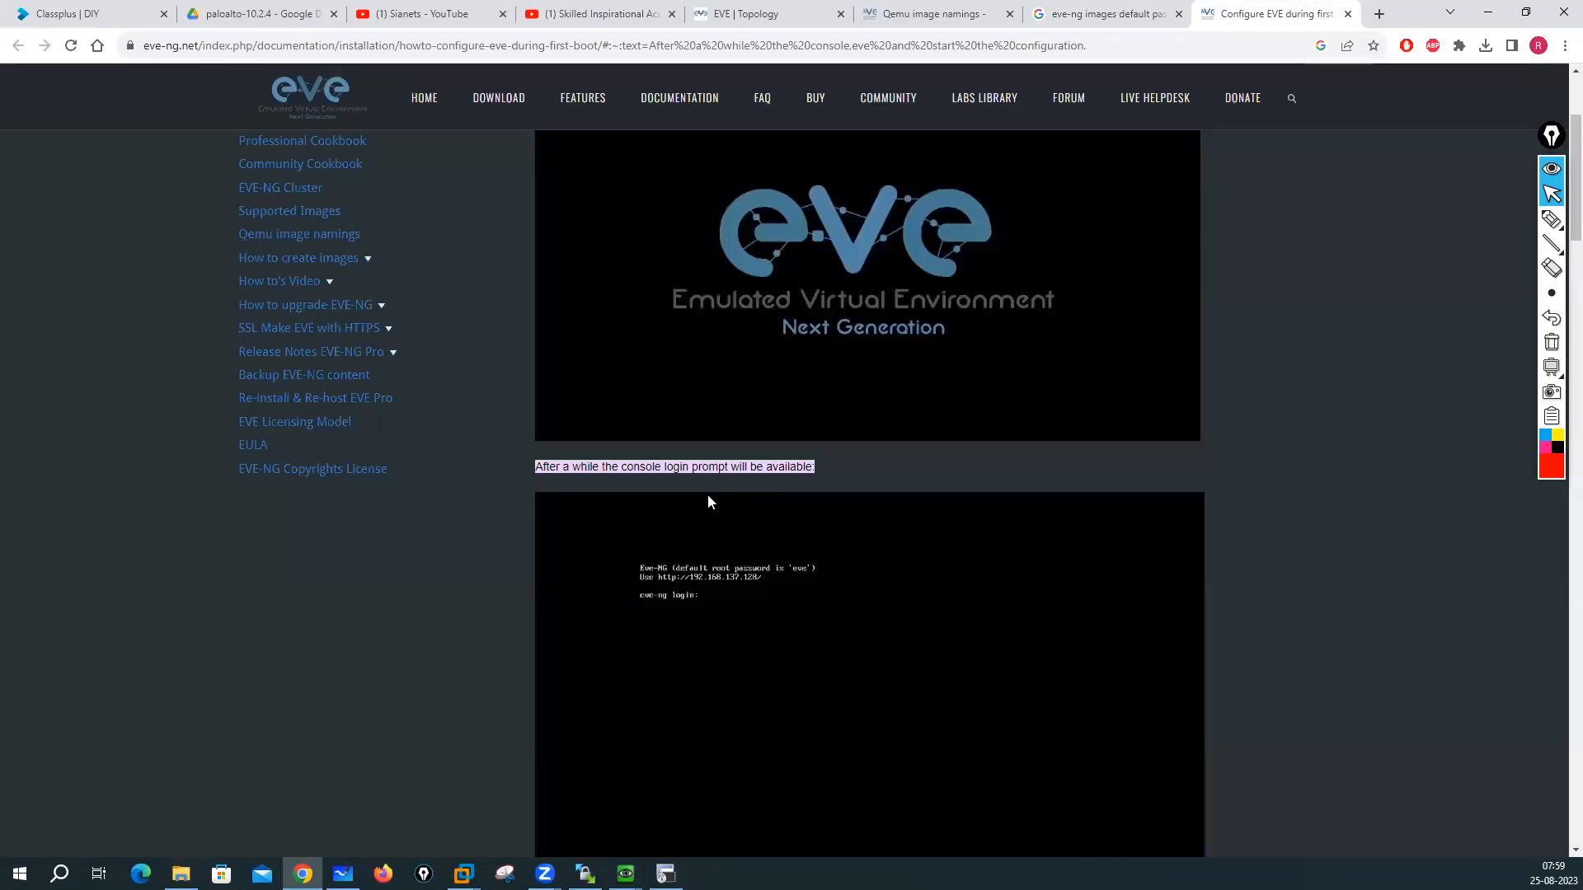
scroll(722, 561, "up", 3)
scroll(722, 561, "down", 6)
scroll(723, 556, "down", 18)
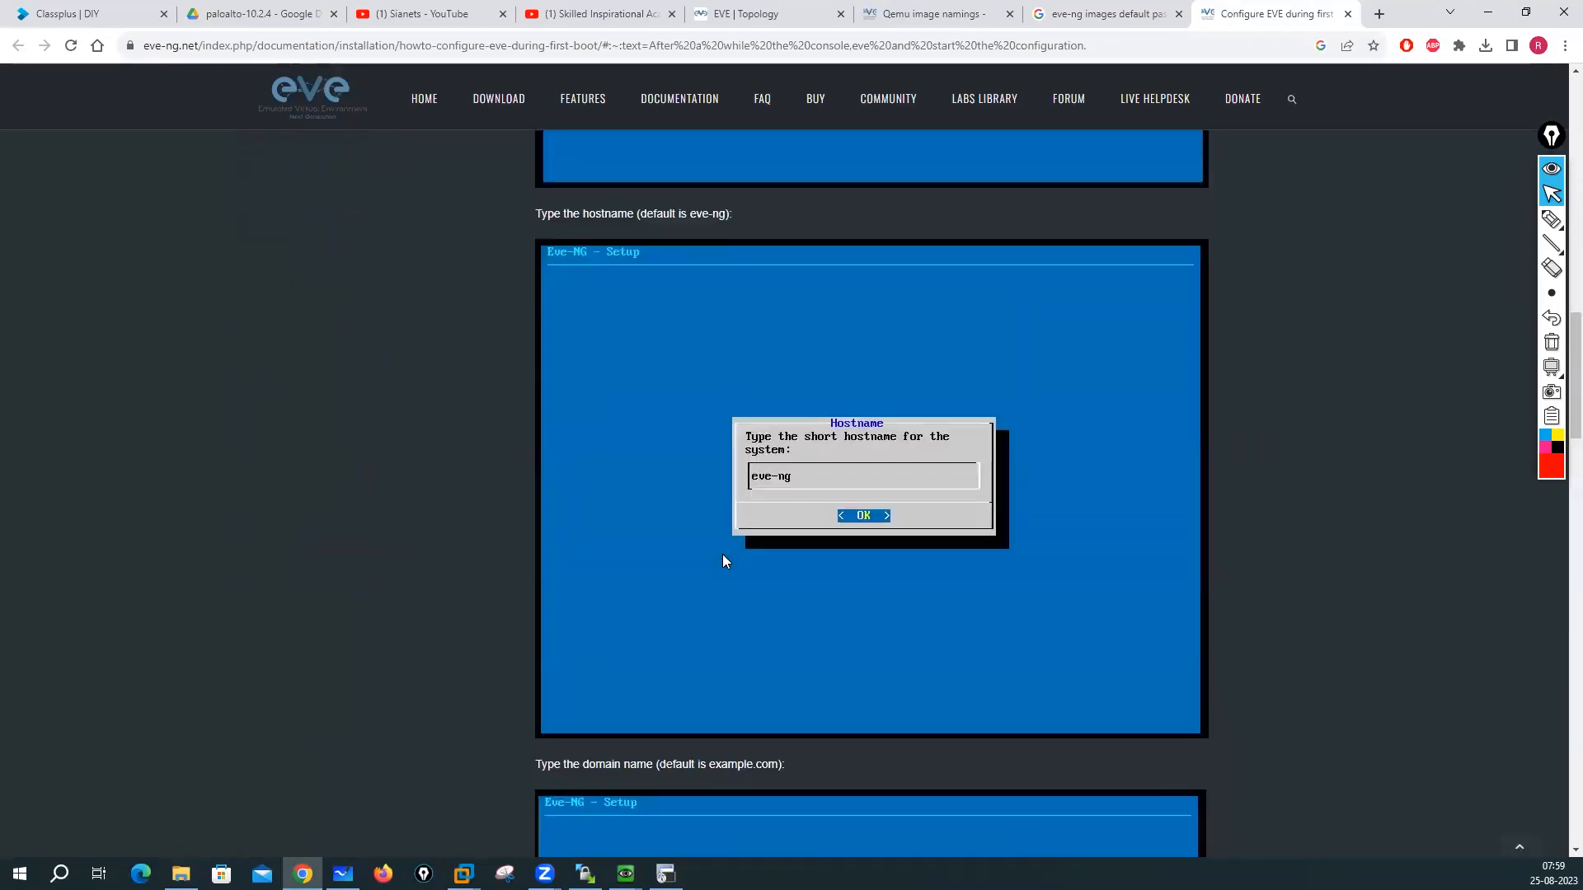
scroll(722, 554, "down", 20)
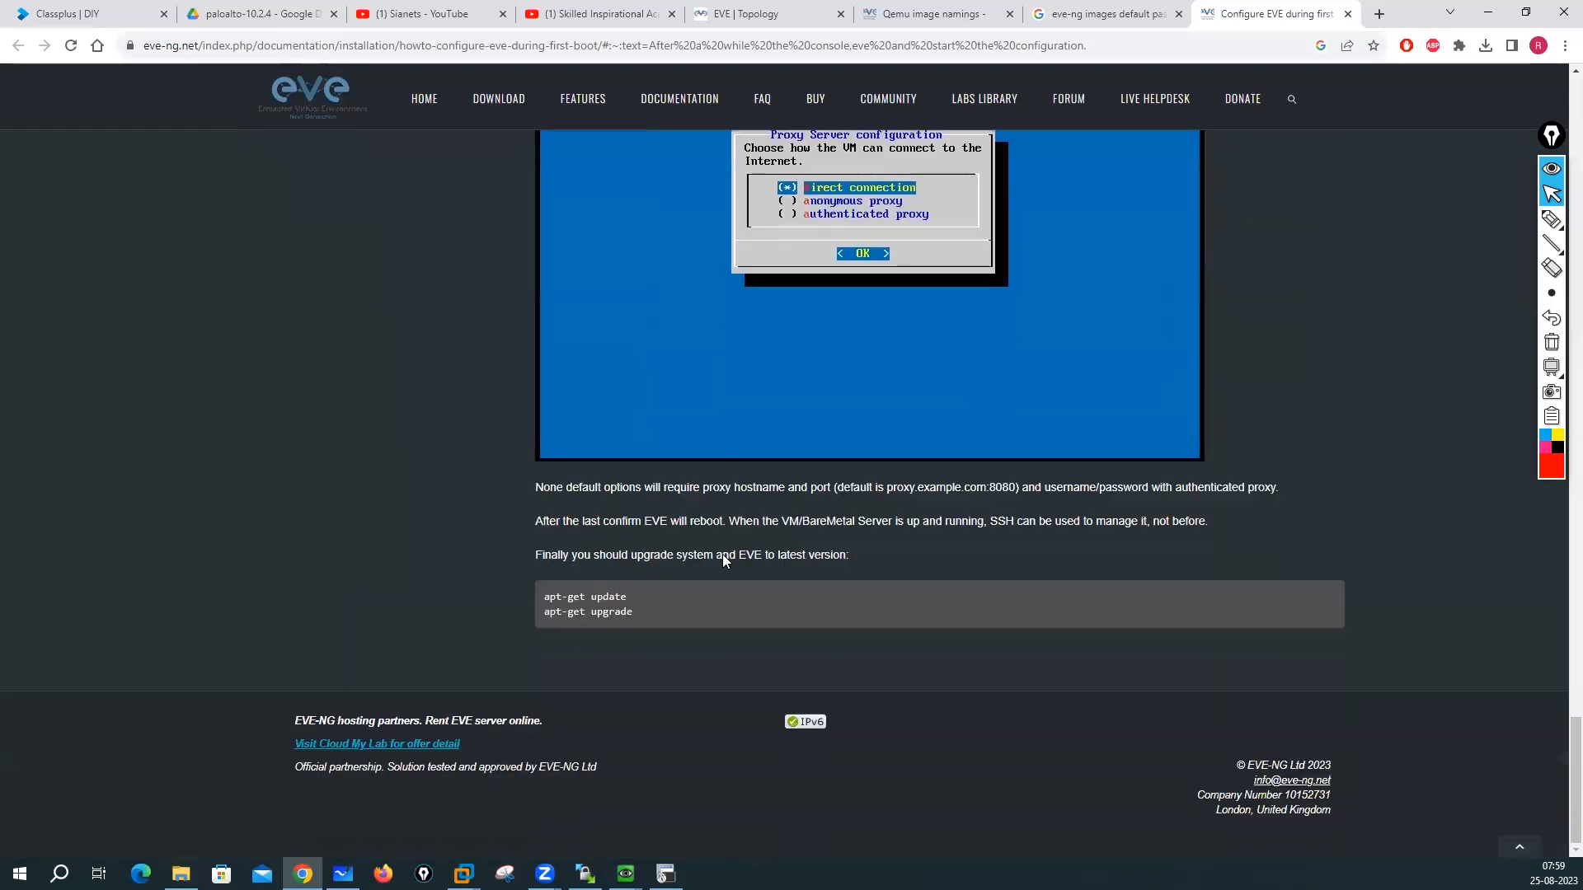
scroll(722, 554, "up", 15)
scroll(722, 554, "up", 20)
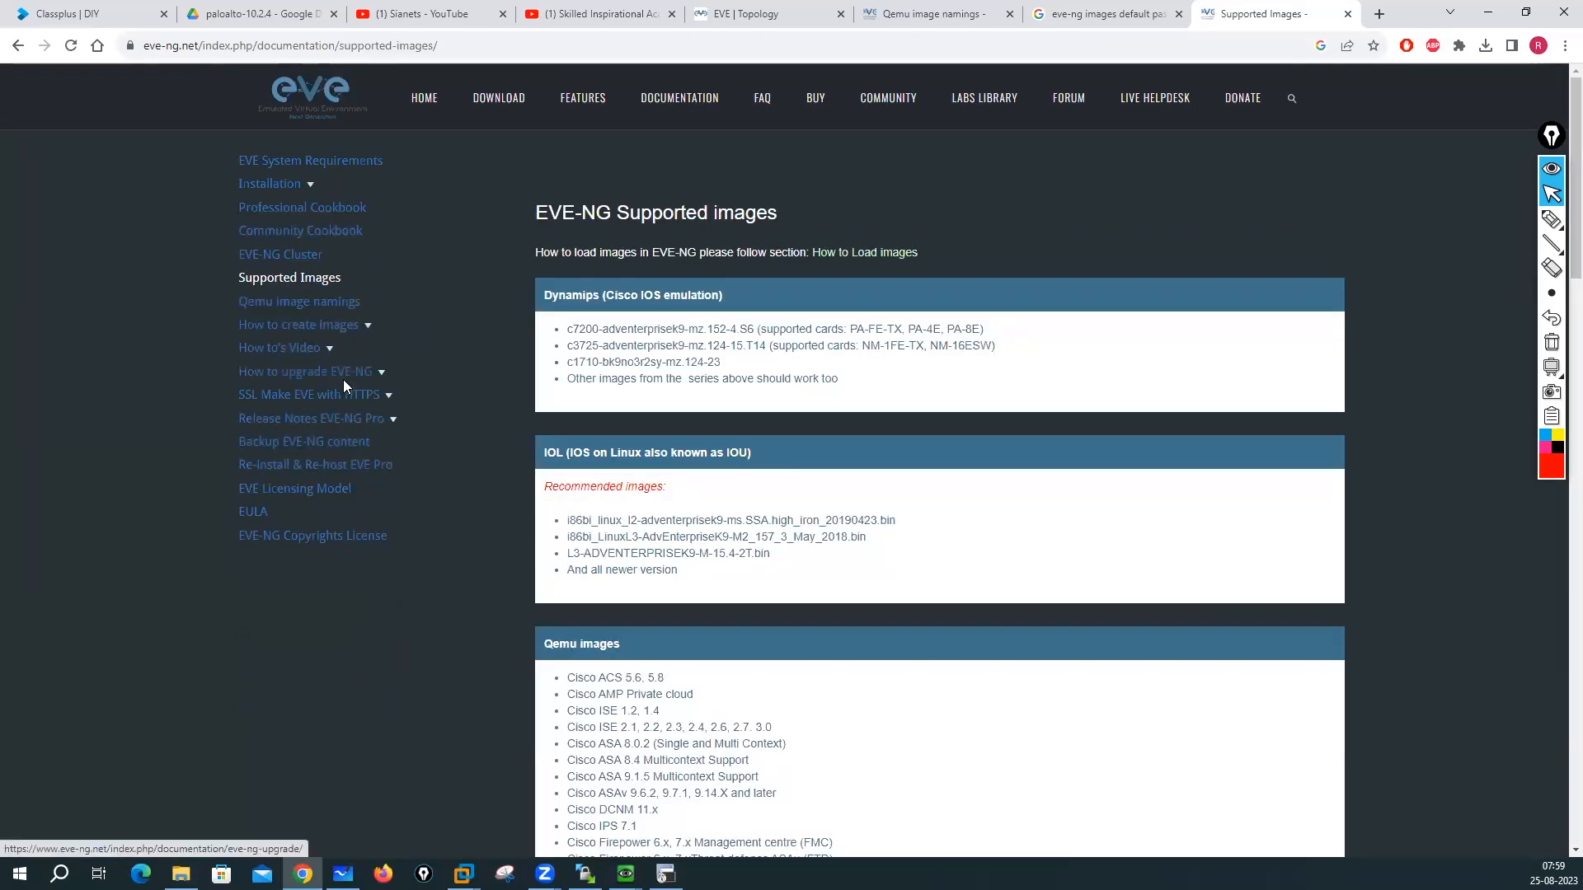
Step: Expand How to create images in the EVE-NG documentation and open the Palo Alto guide
left_click(379, 375)
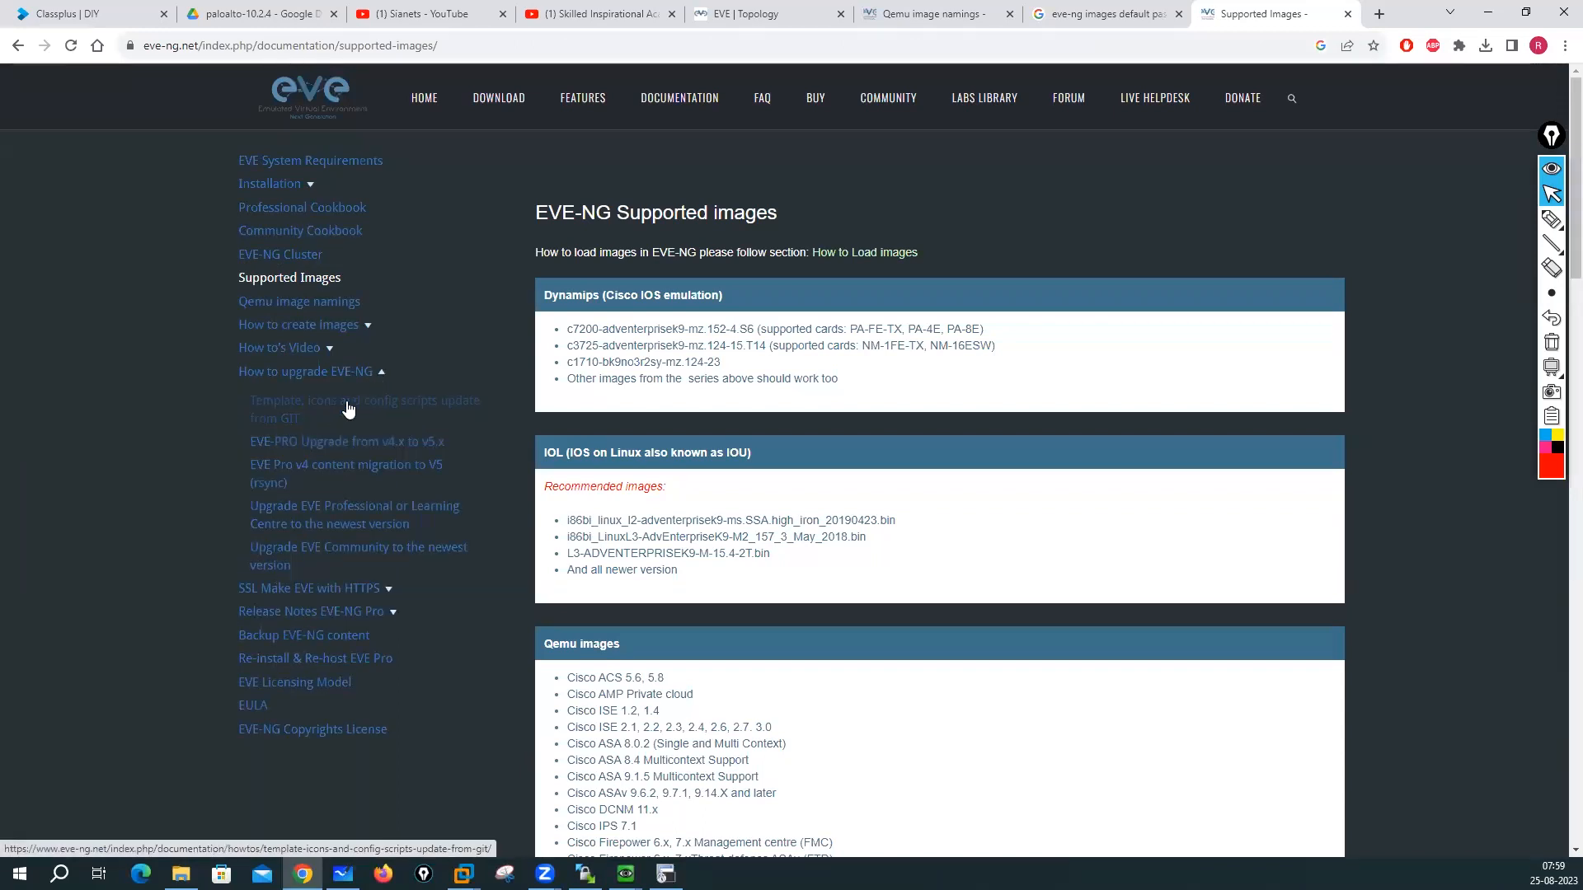
left_click(365, 327)
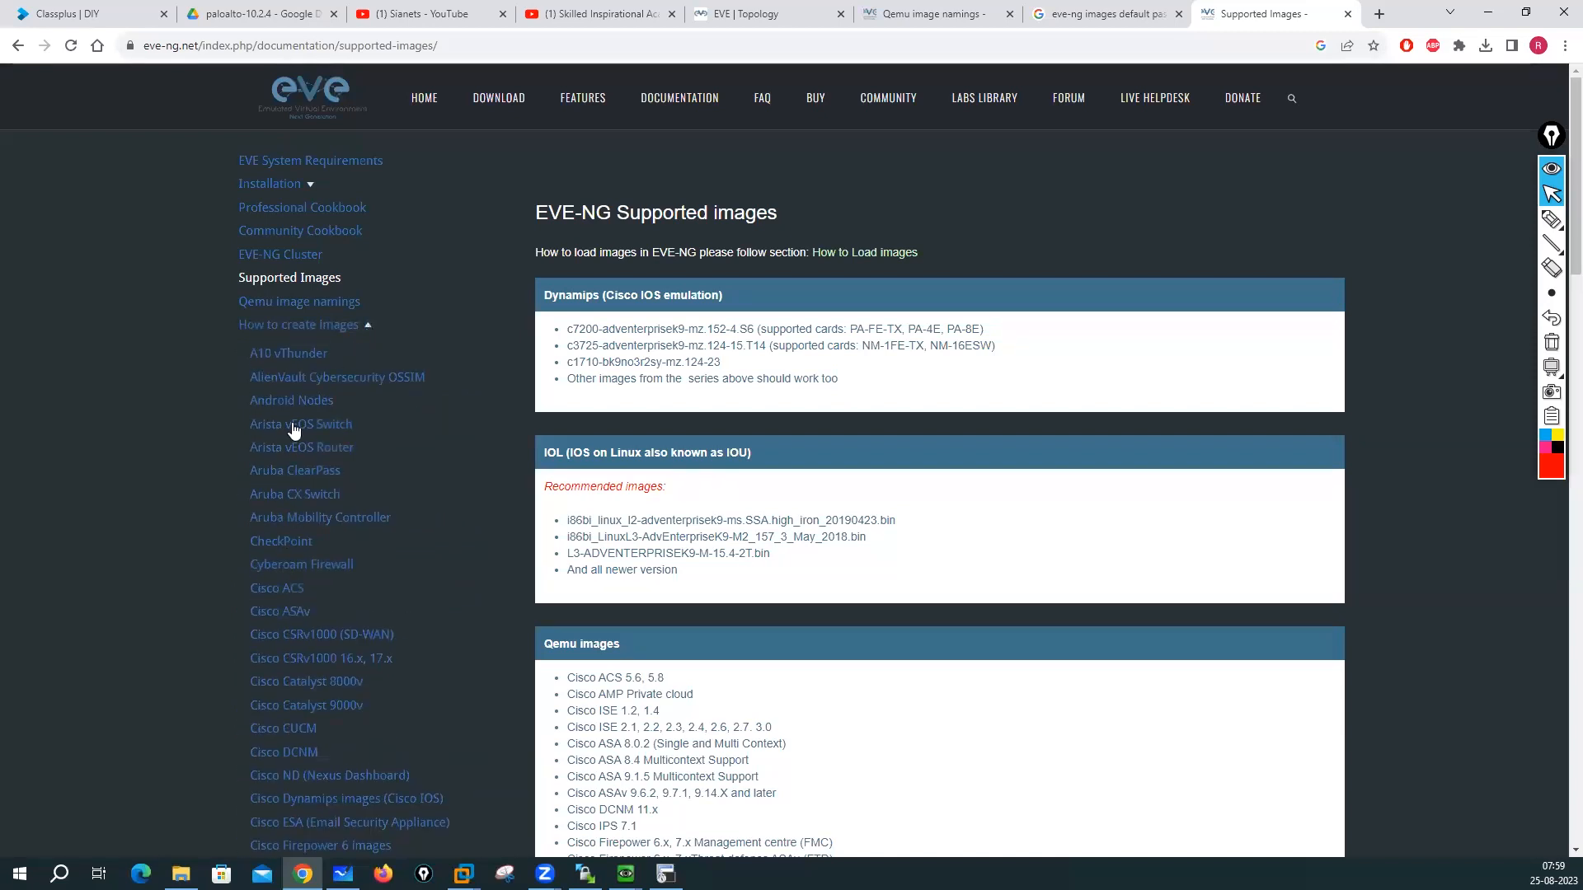
scroll(300, 494, "down", 3)
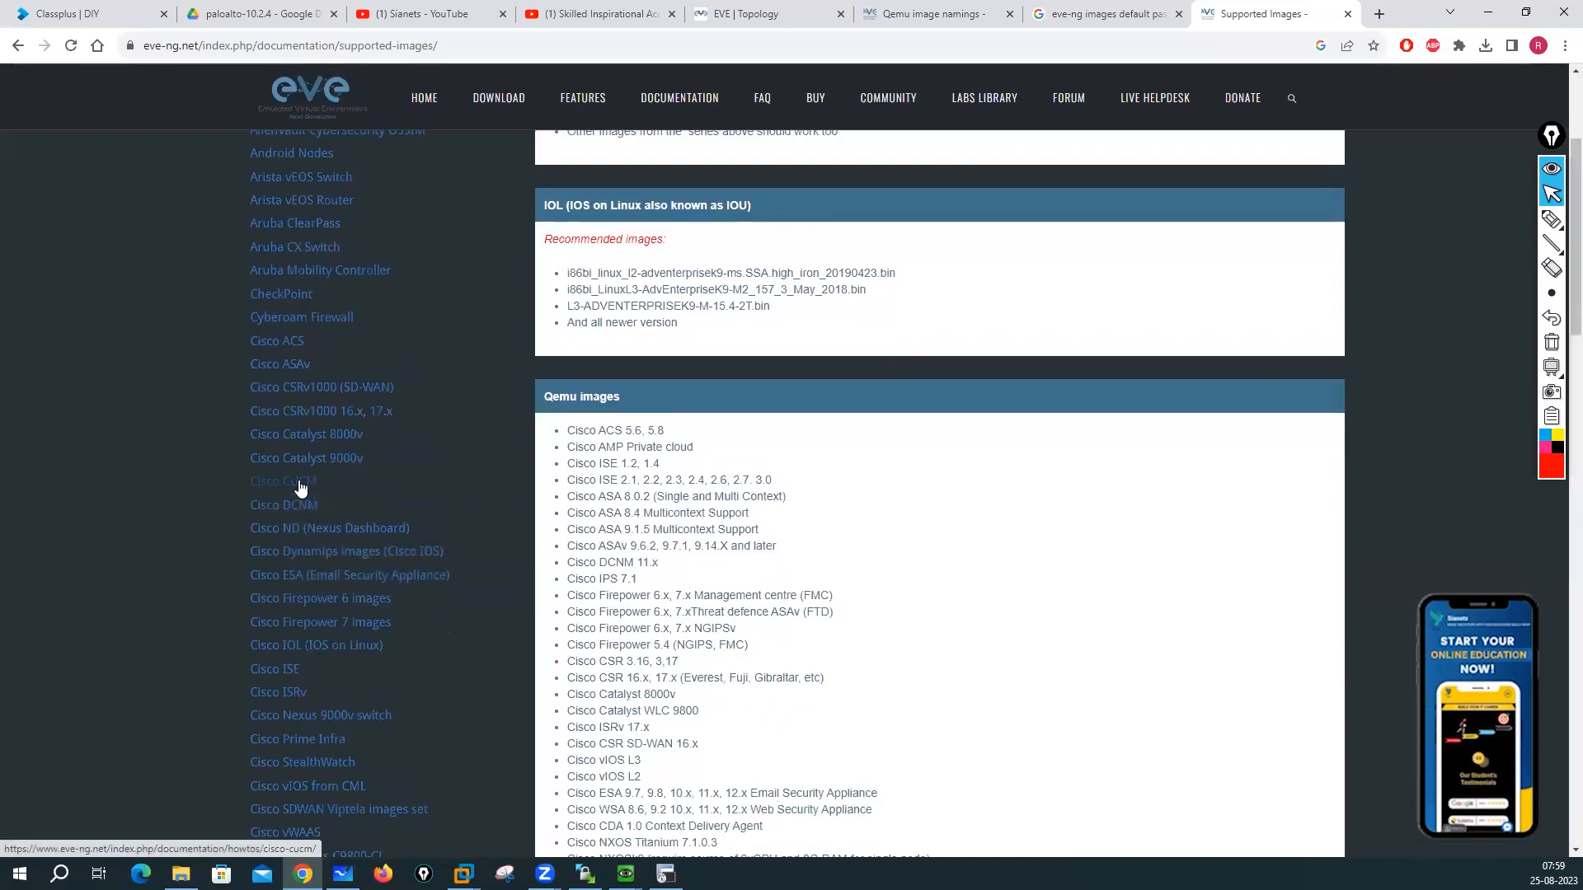
scroll(318, 616, "down", 2)
scroll(319, 617, "down", 1)
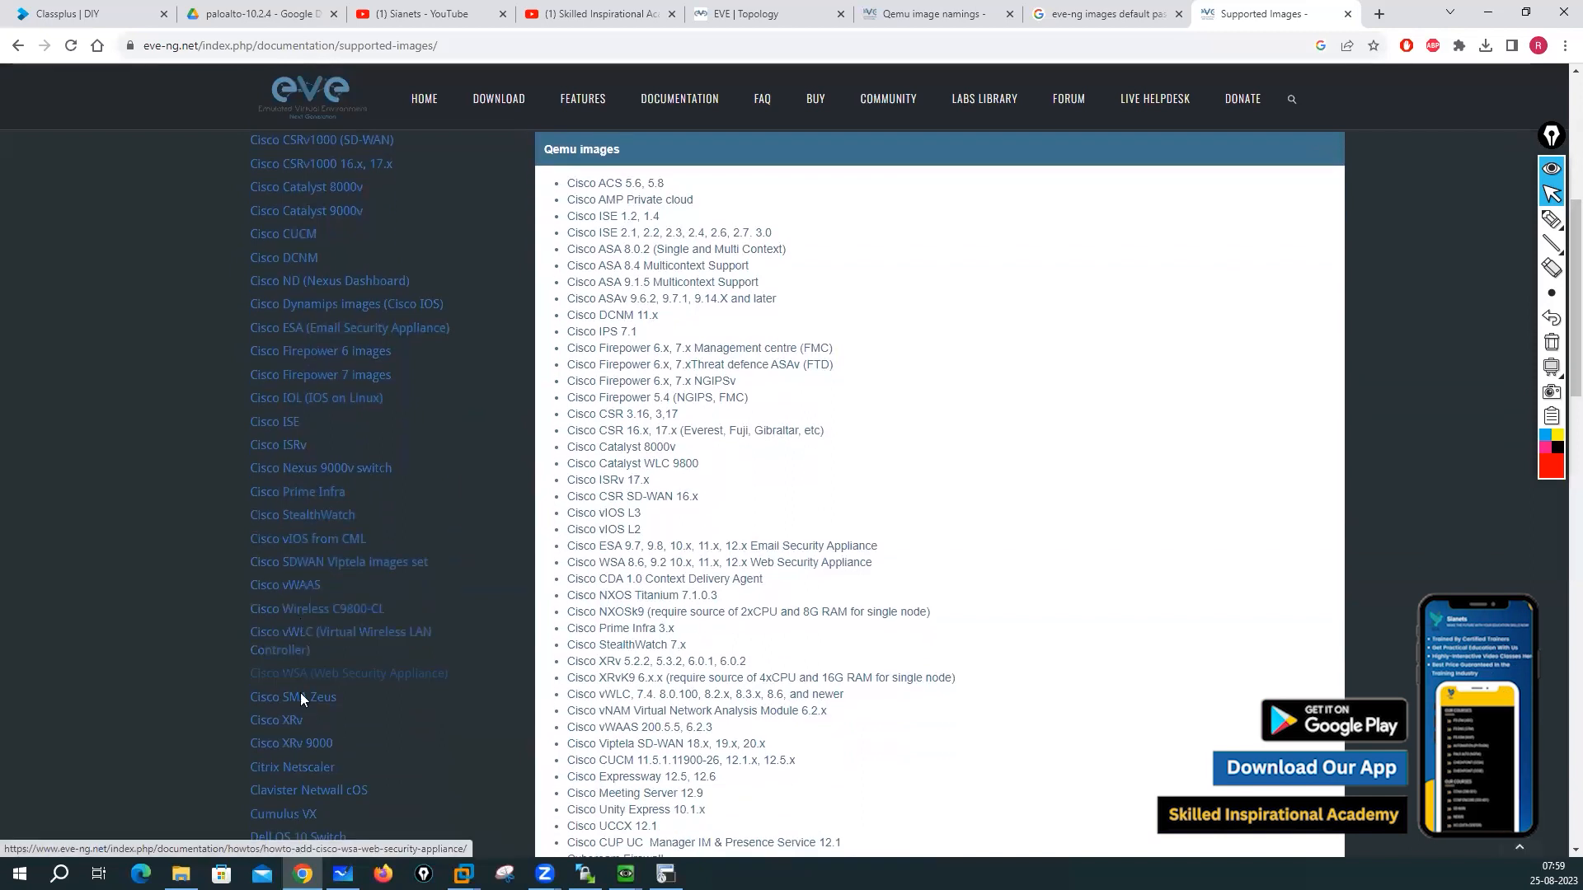
scroll(313, 742, "down", 9)
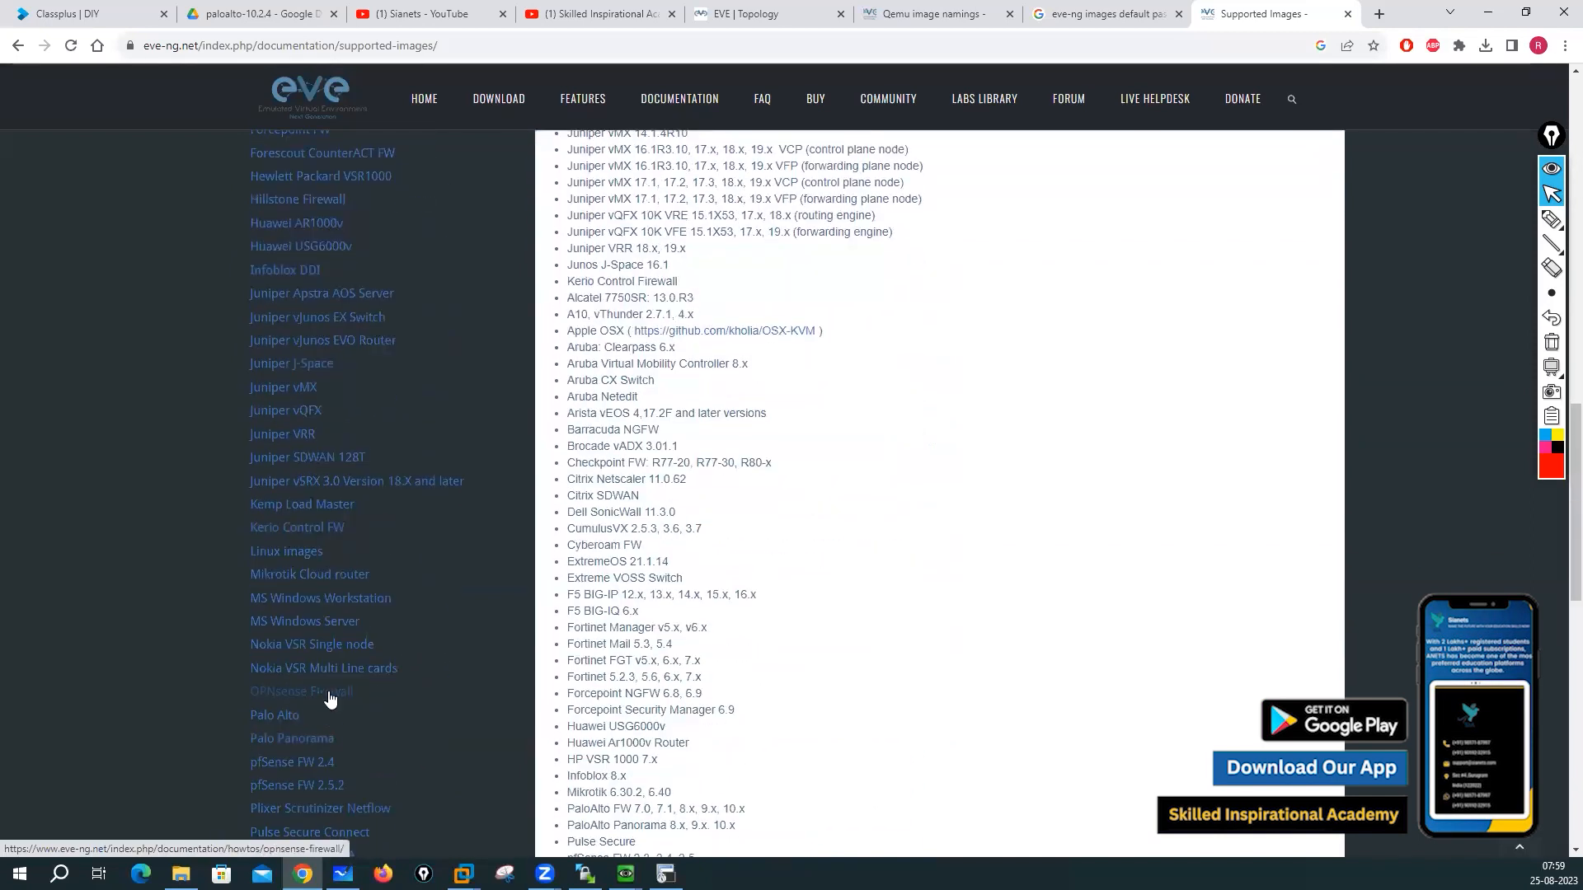
scroll(329, 699, "down", 3)
left_click(284, 470)
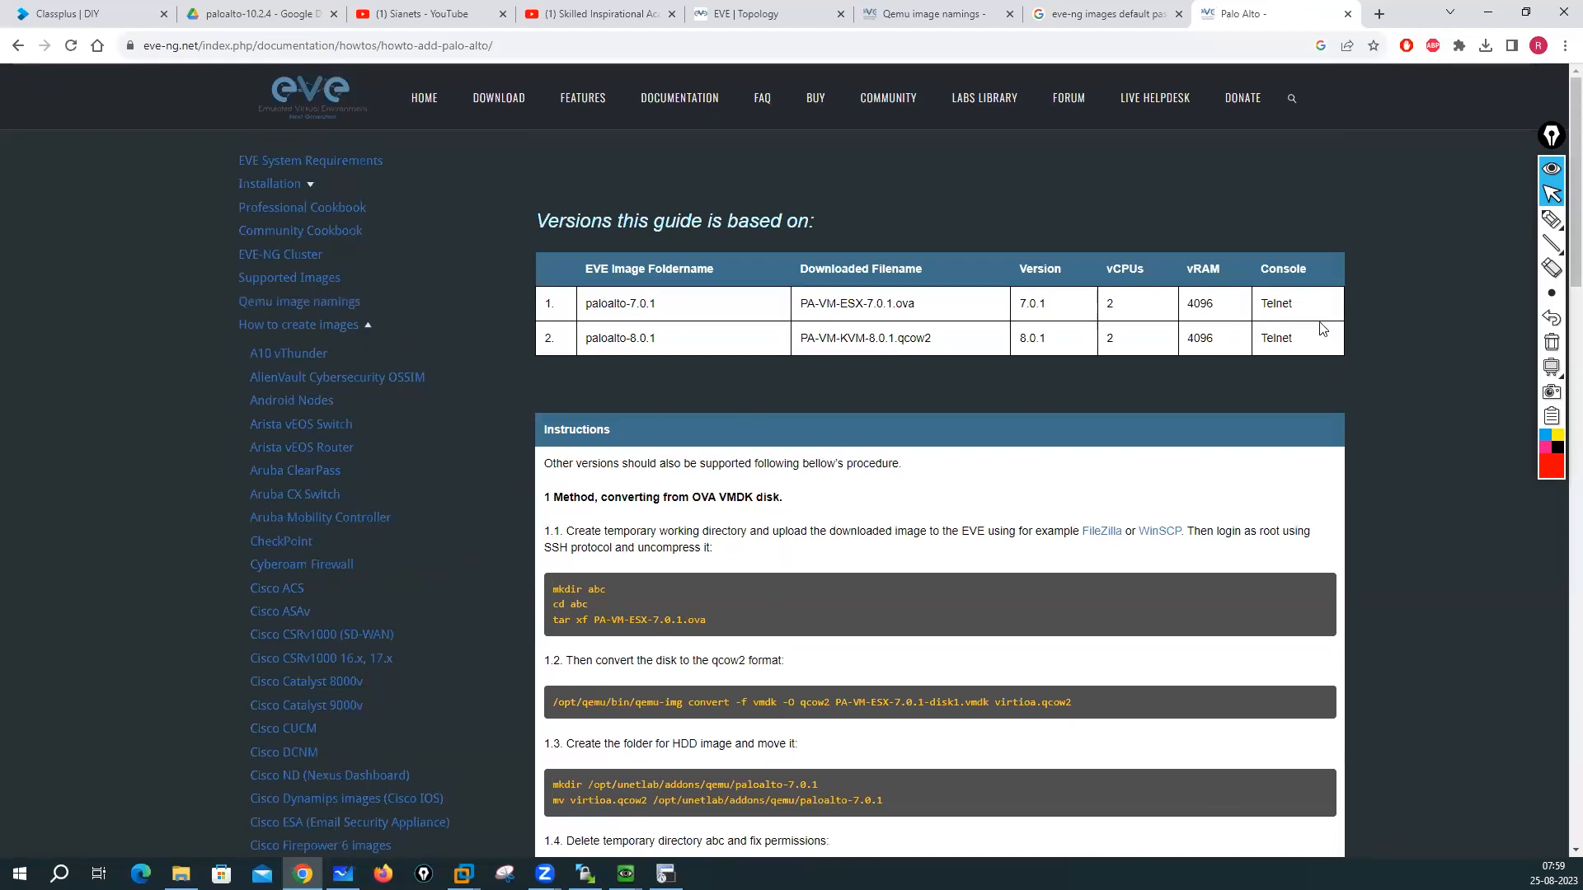
Step: Highlight the Telnet console type of the paloalto-7.0.1 image and read the guide's instructions for the default login
double_click(1274, 302)
scroll(854, 441, "down", 3)
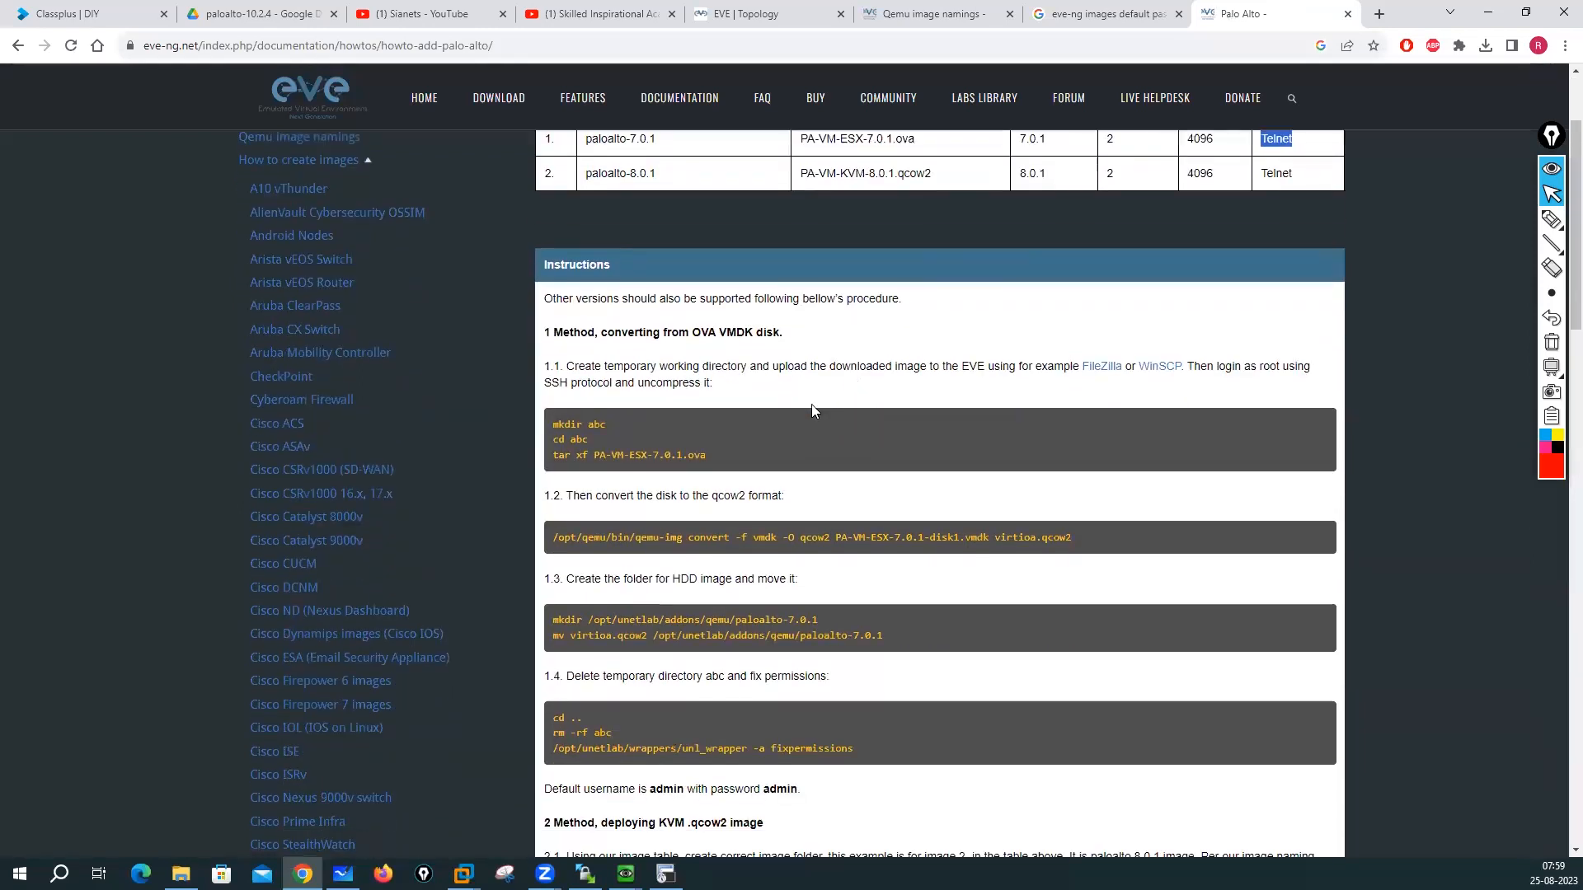
Step: Review both Palo Alto image installation methods and highlight the default login line at the end of the guide
scroll(811, 404, "up", 2)
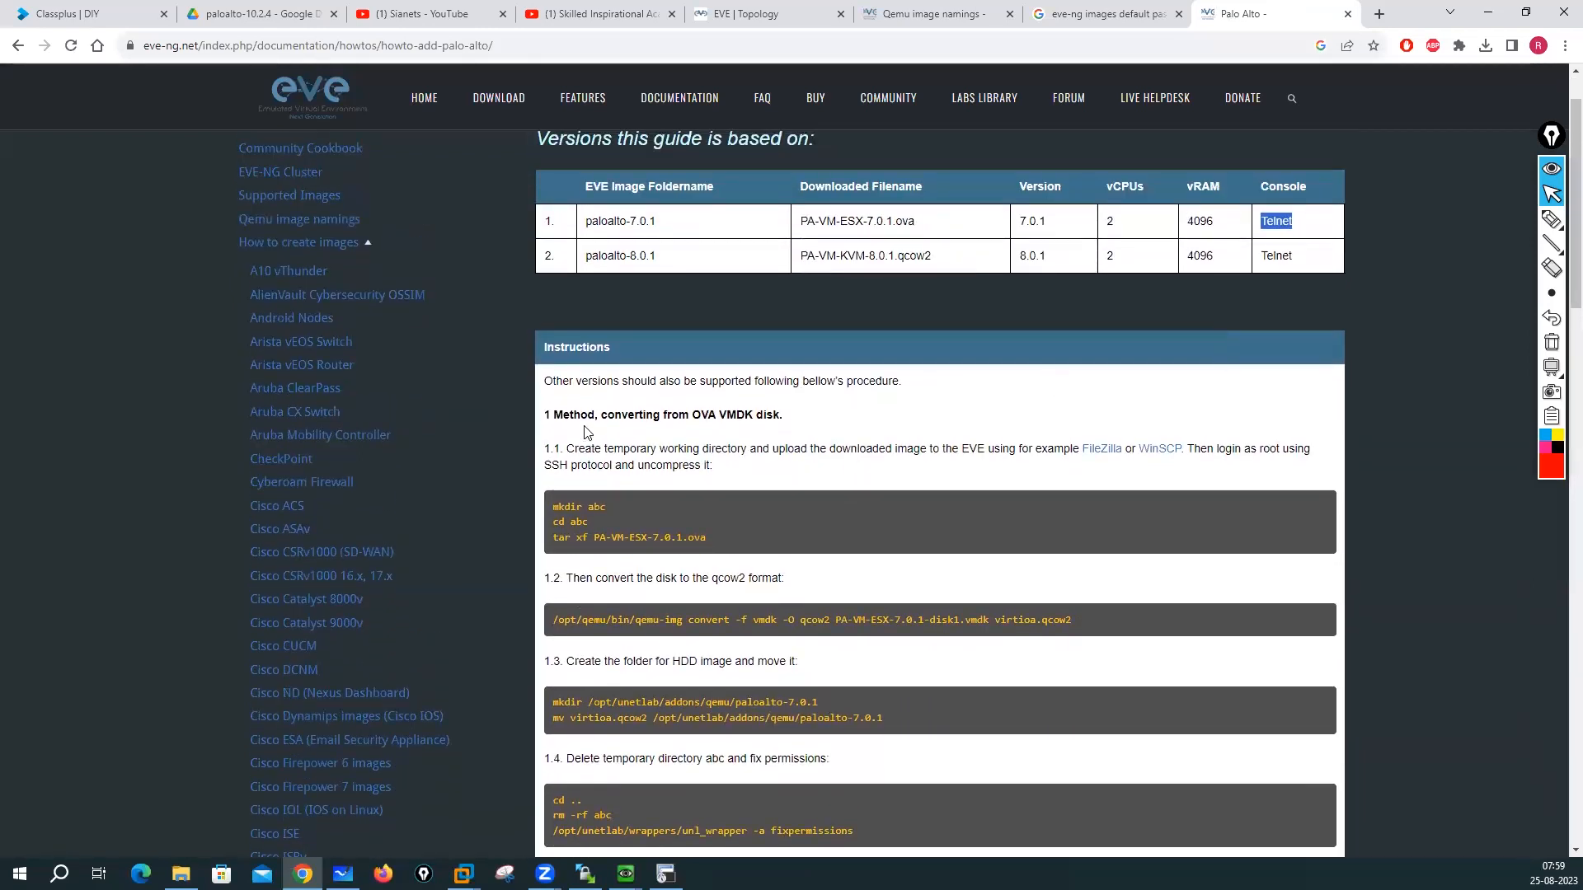
scroll(747, 517, "down", 10)
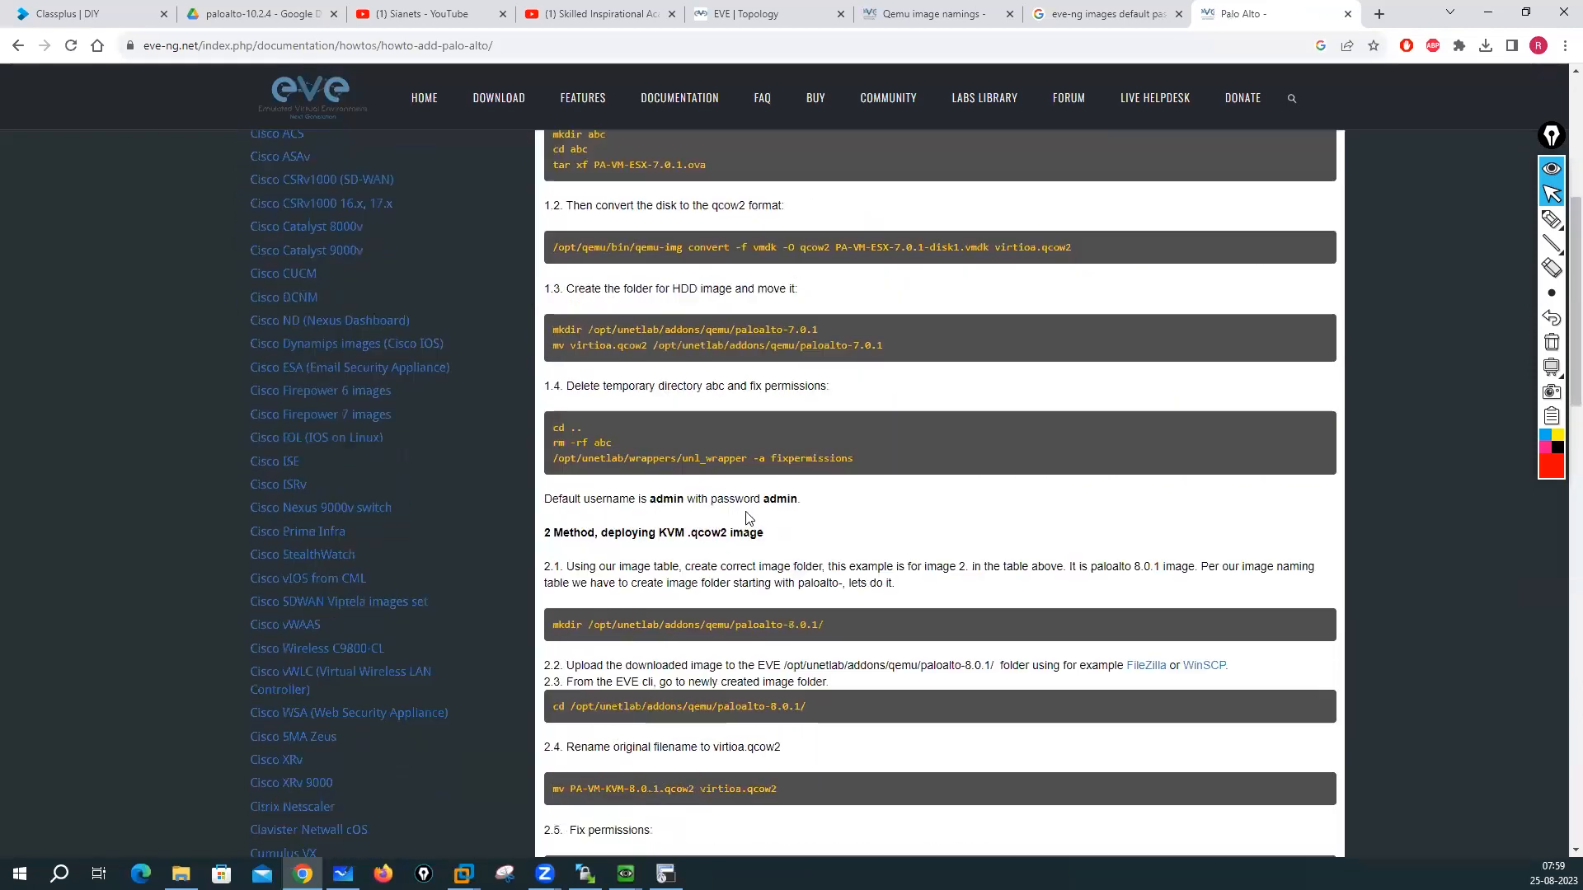
scroll(747, 518, "up", 6)
scroll(644, 652, "down", 4)
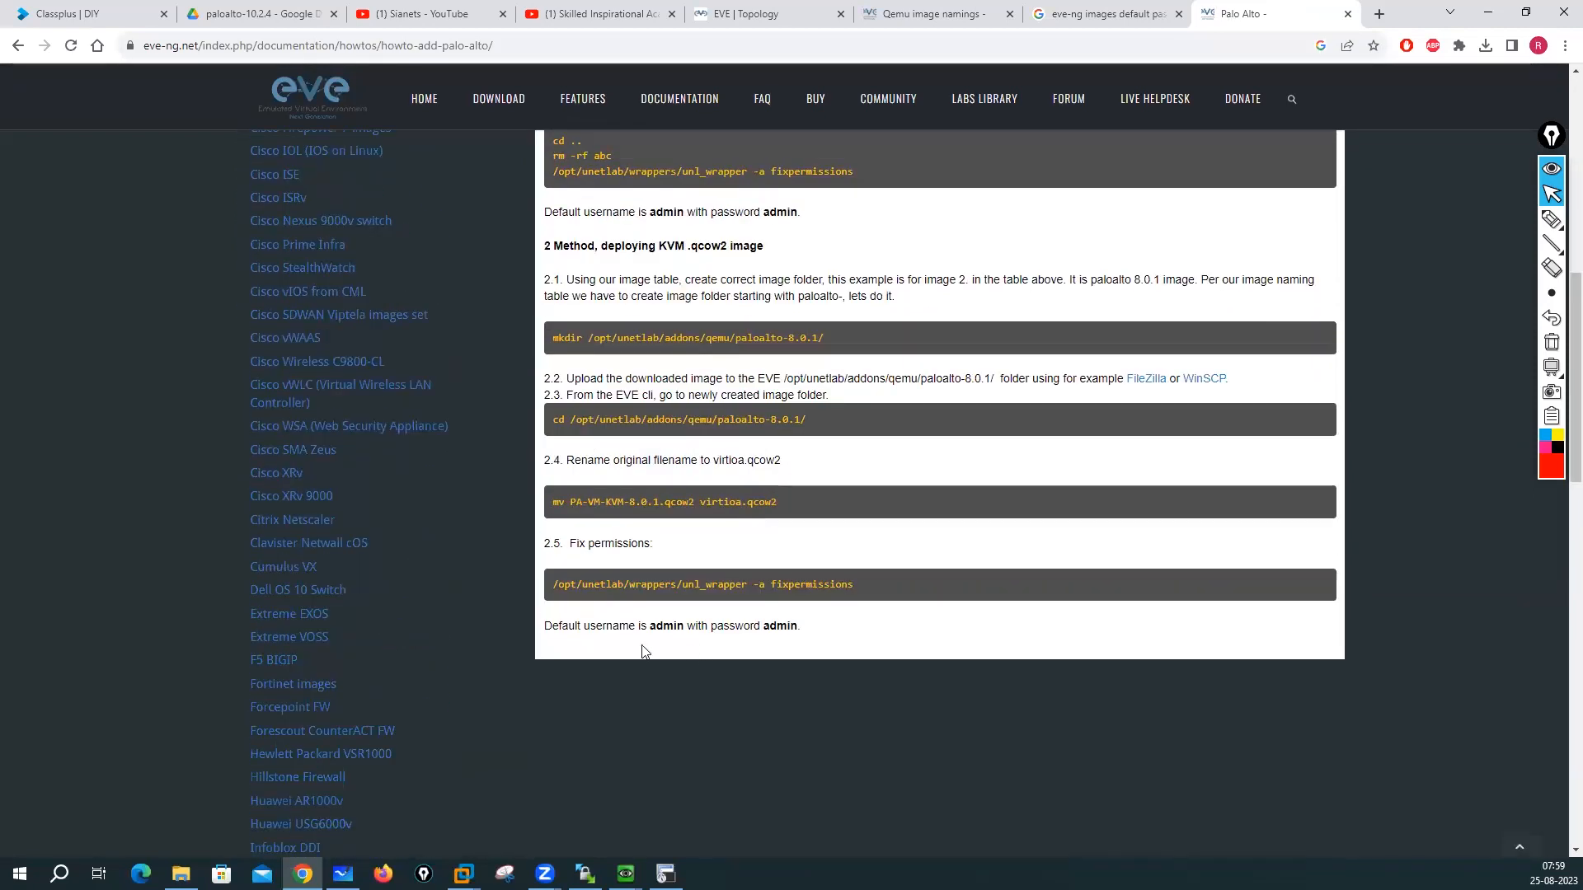
left_click_drag(549, 629, 814, 631)
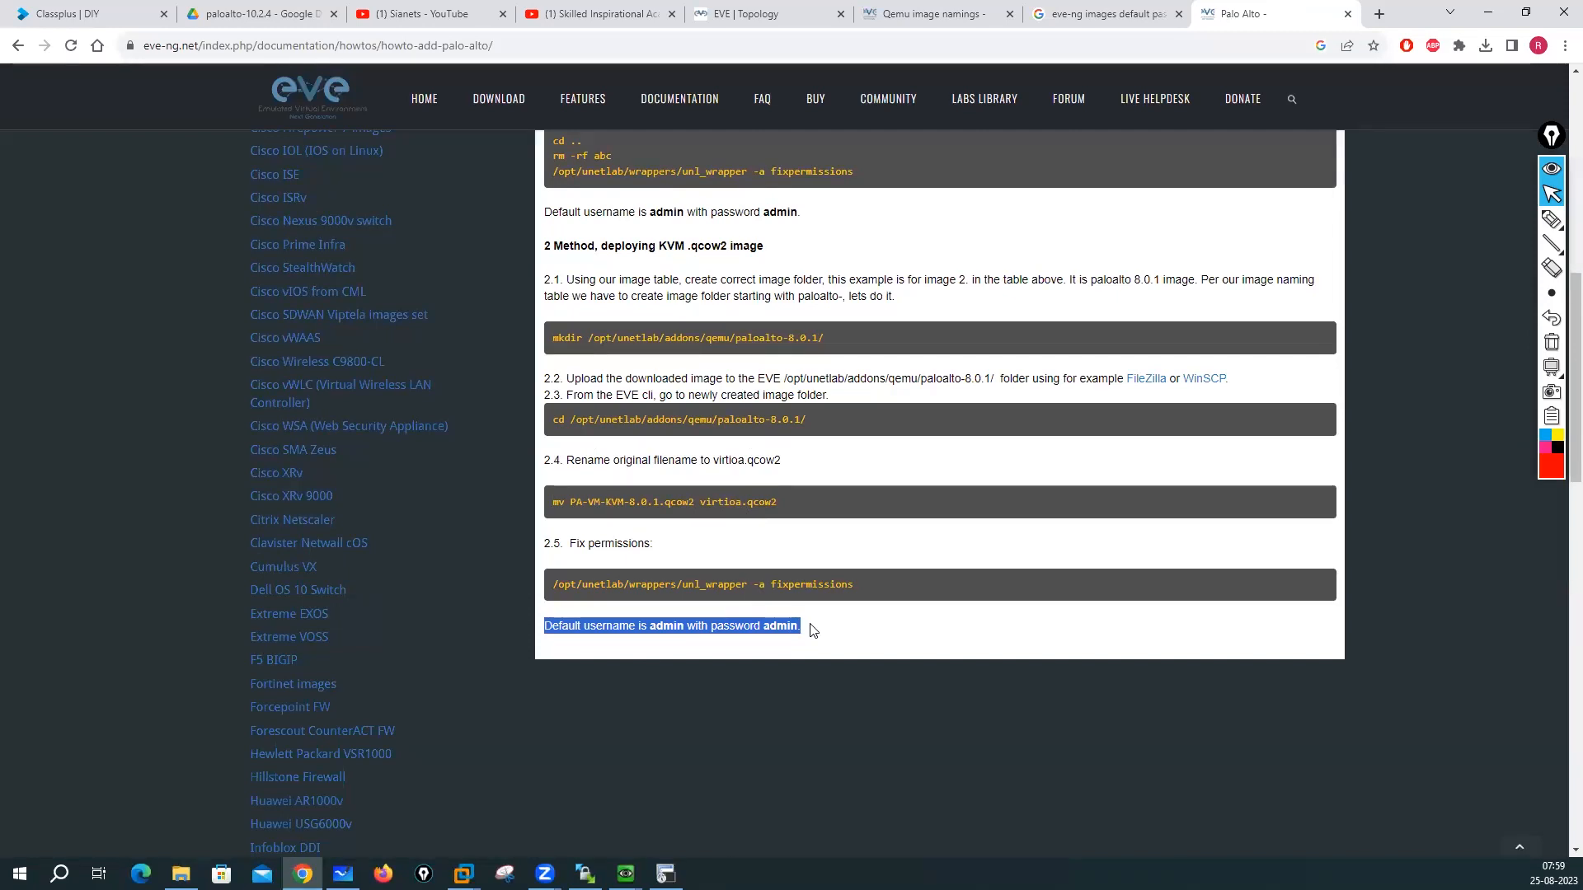
Step: Open the Cisco ISE image guide, skim its instructions from start to end, and close the guide
left_click(274, 174)
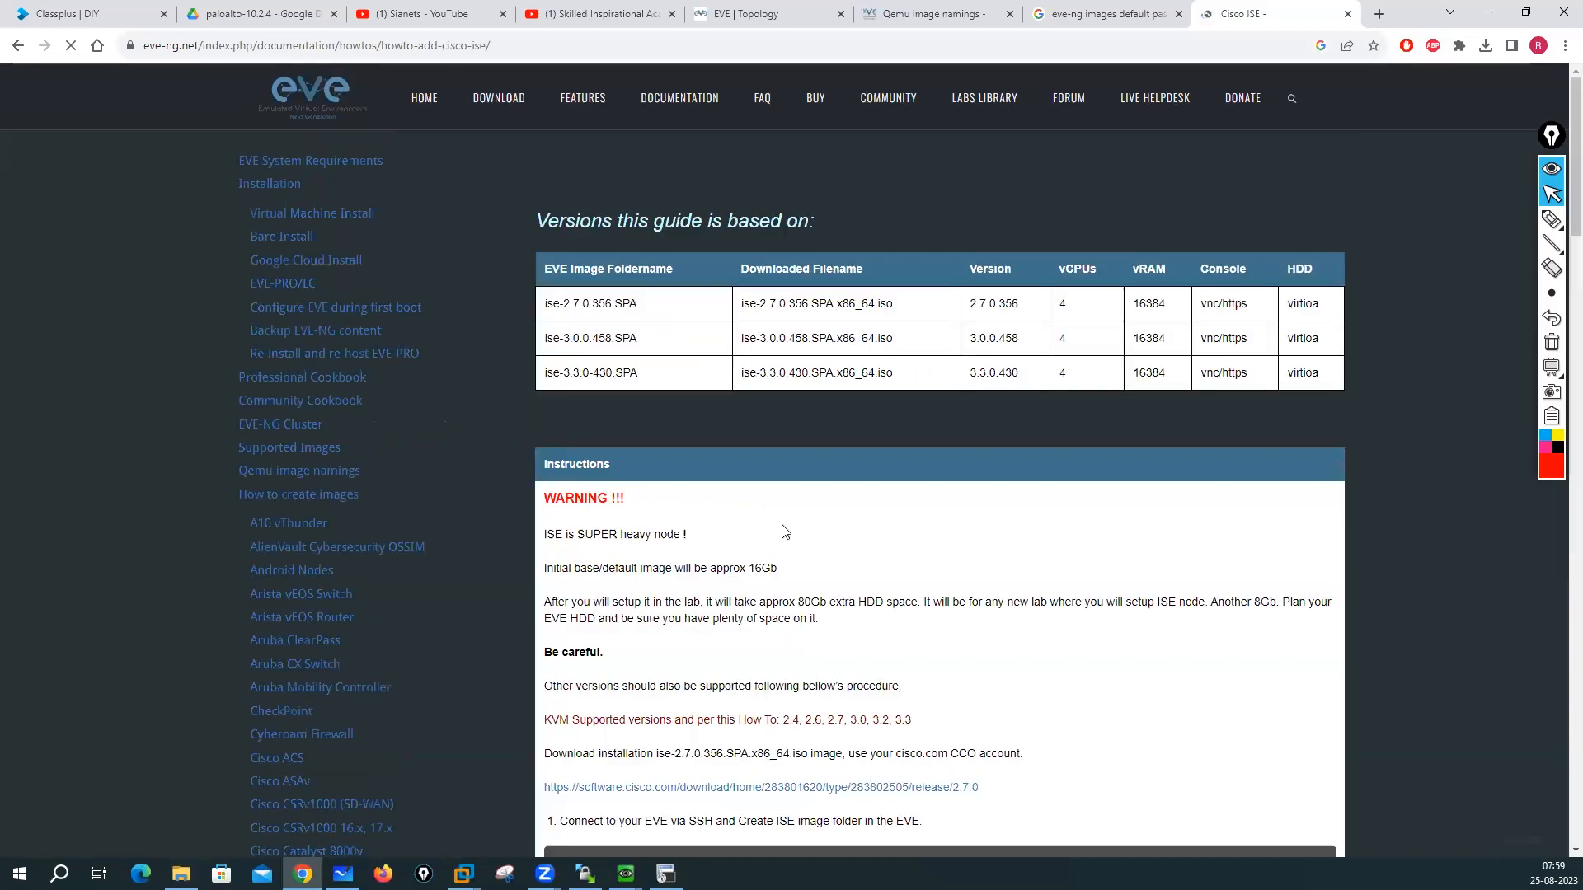
scroll(781, 525, "down", 20)
scroll(783, 528, "down", 17)
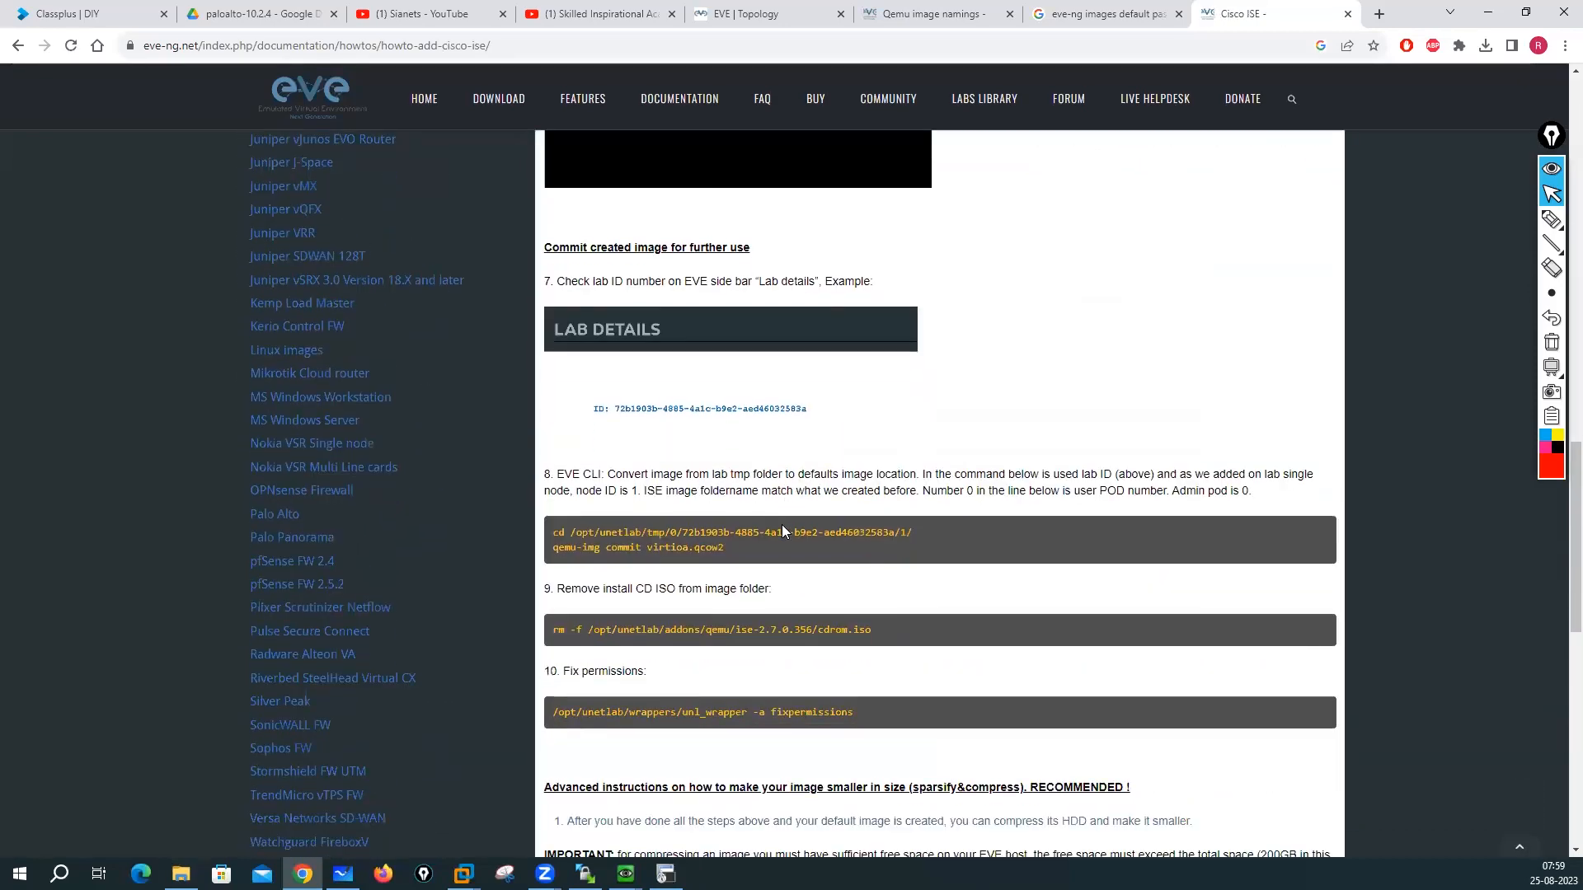
scroll(783, 530, "up", 3)
scroll(783, 530, "up", 15)
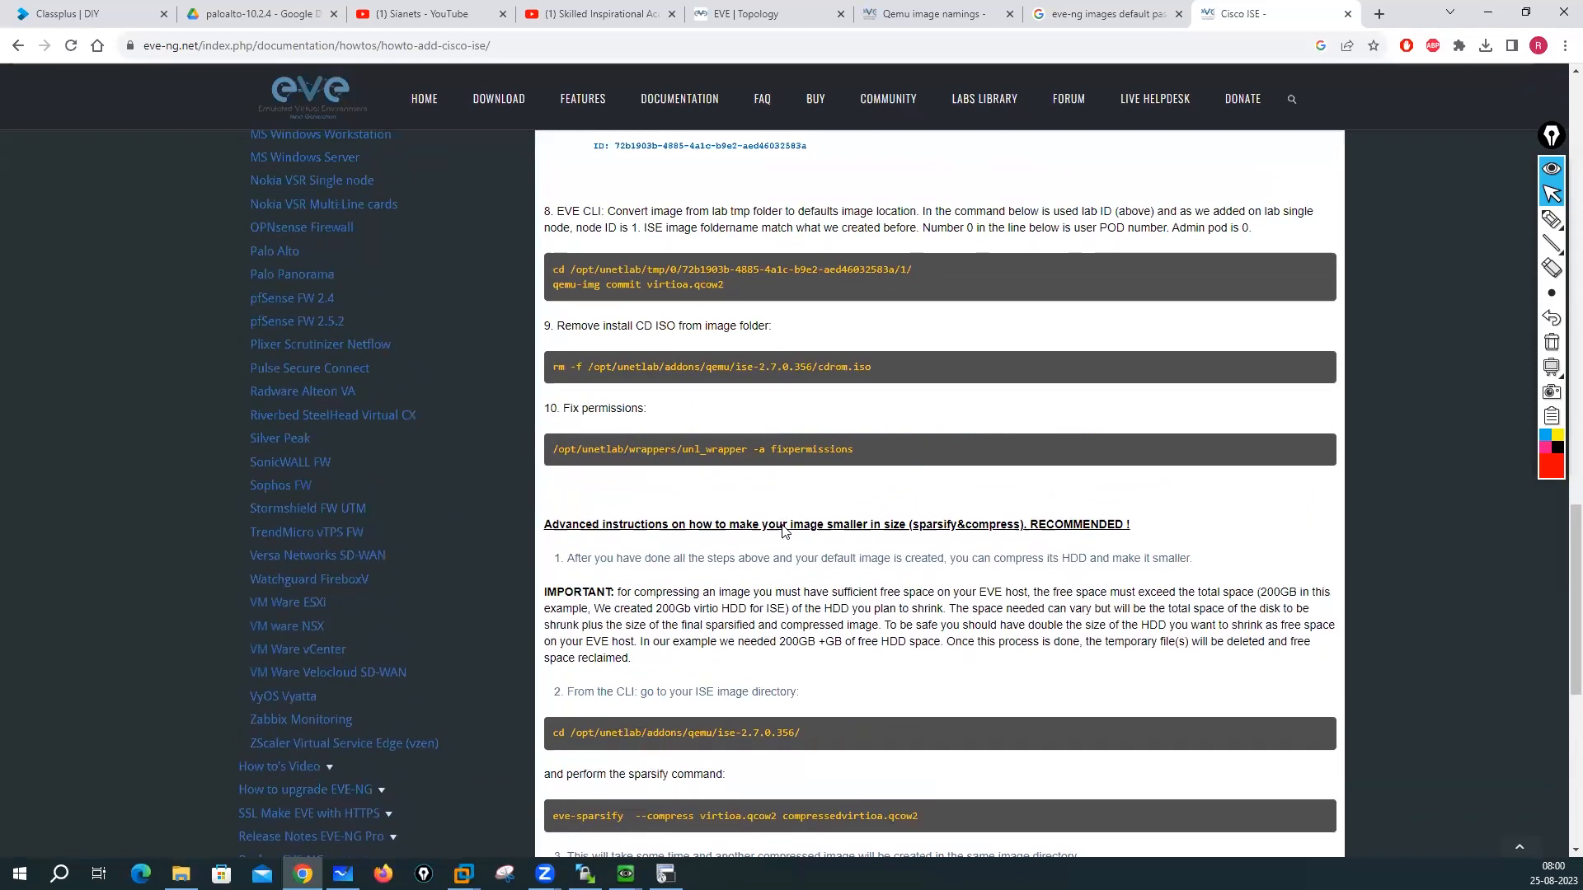
scroll(783, 528, "up", 7)
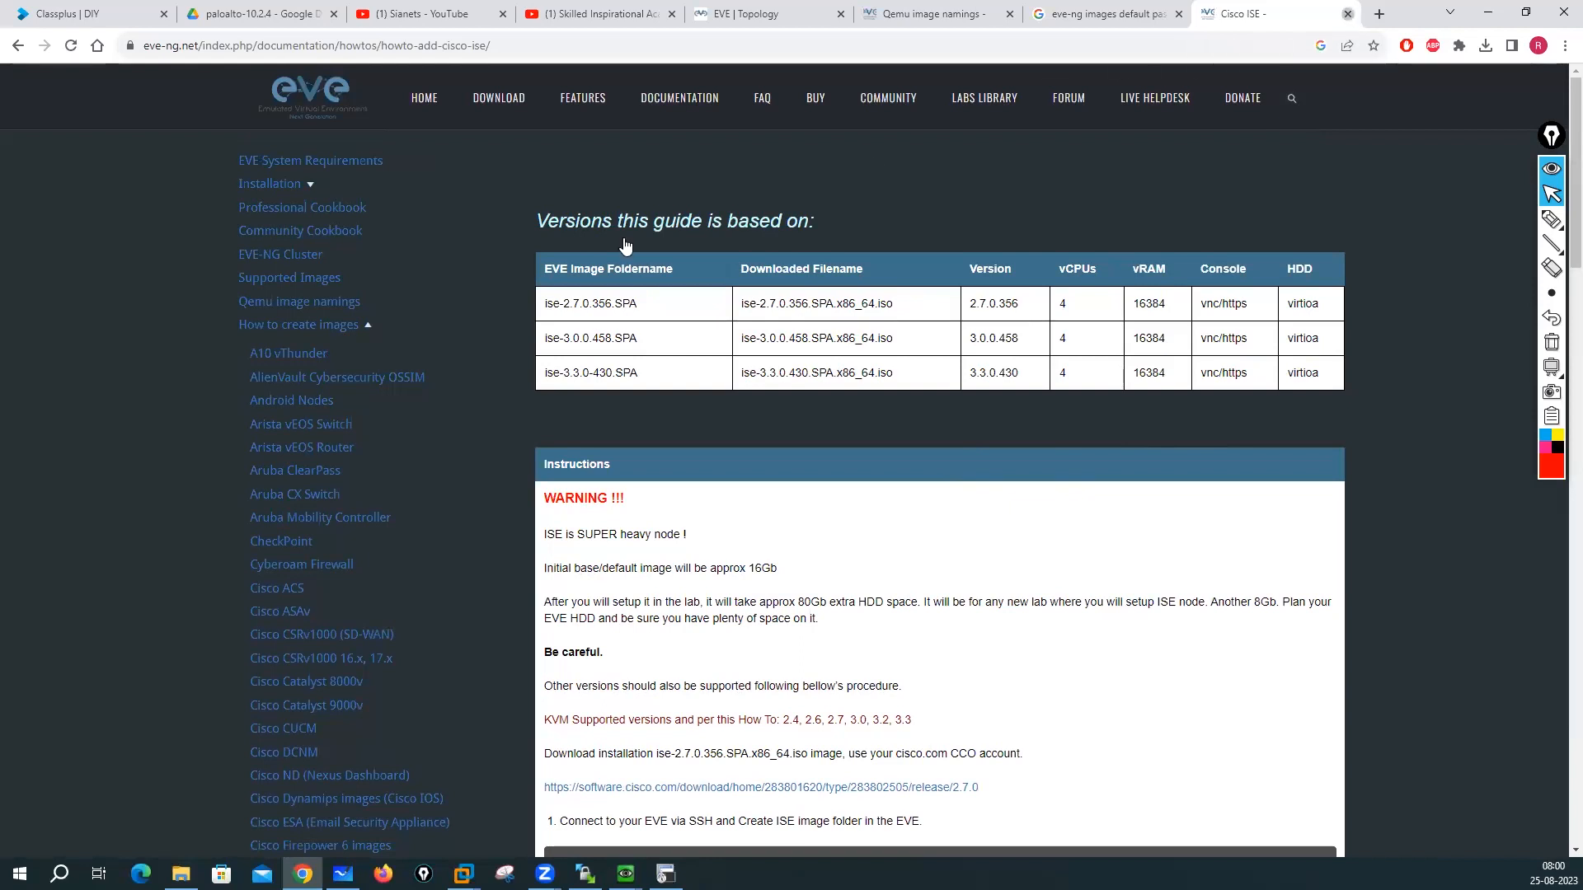
key("ctrl+w")
Step: Open the CloudMyLab EVE-NG Node Credentials List result in a new tab and scan the remaining search results
right_click(302, 541)
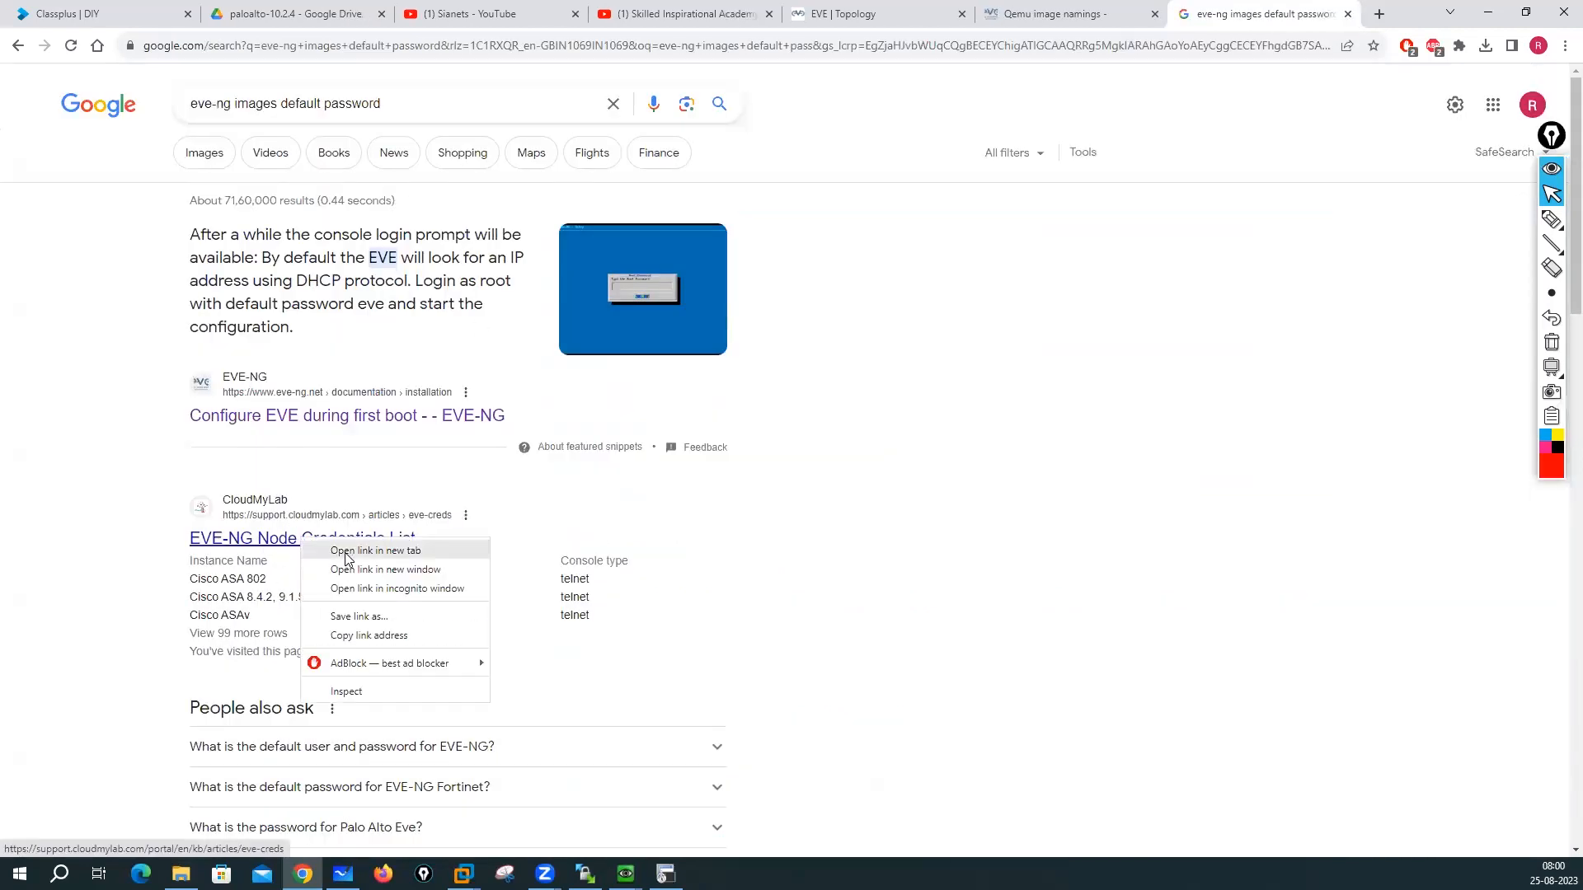
left_click(375, 550)
scroll(396, 565, "down", 4)
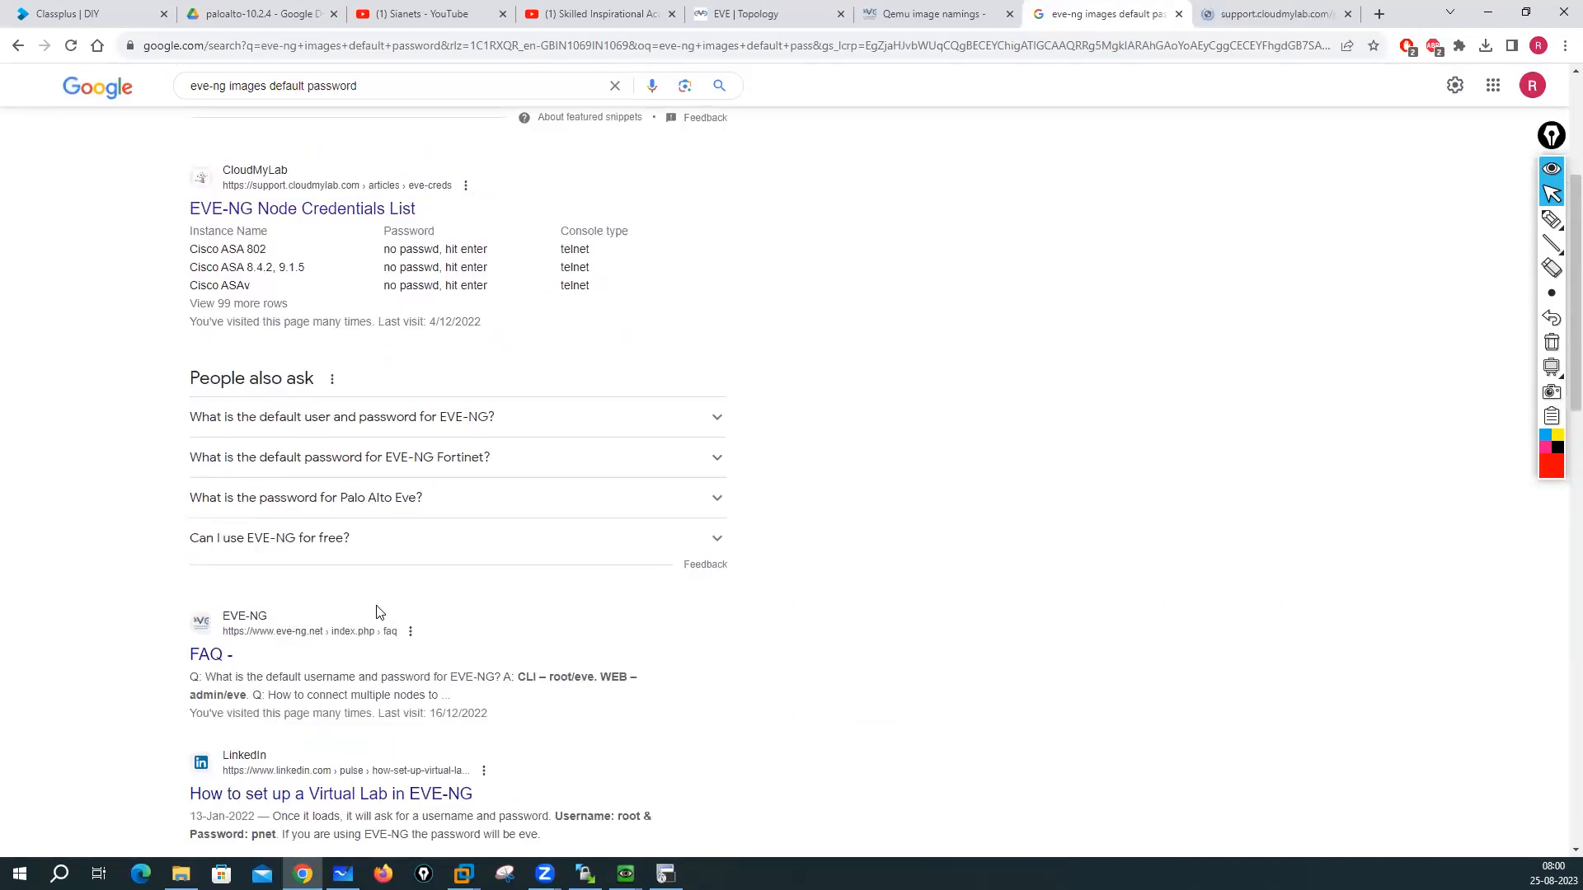
scroll(378, 611, "down", 3)
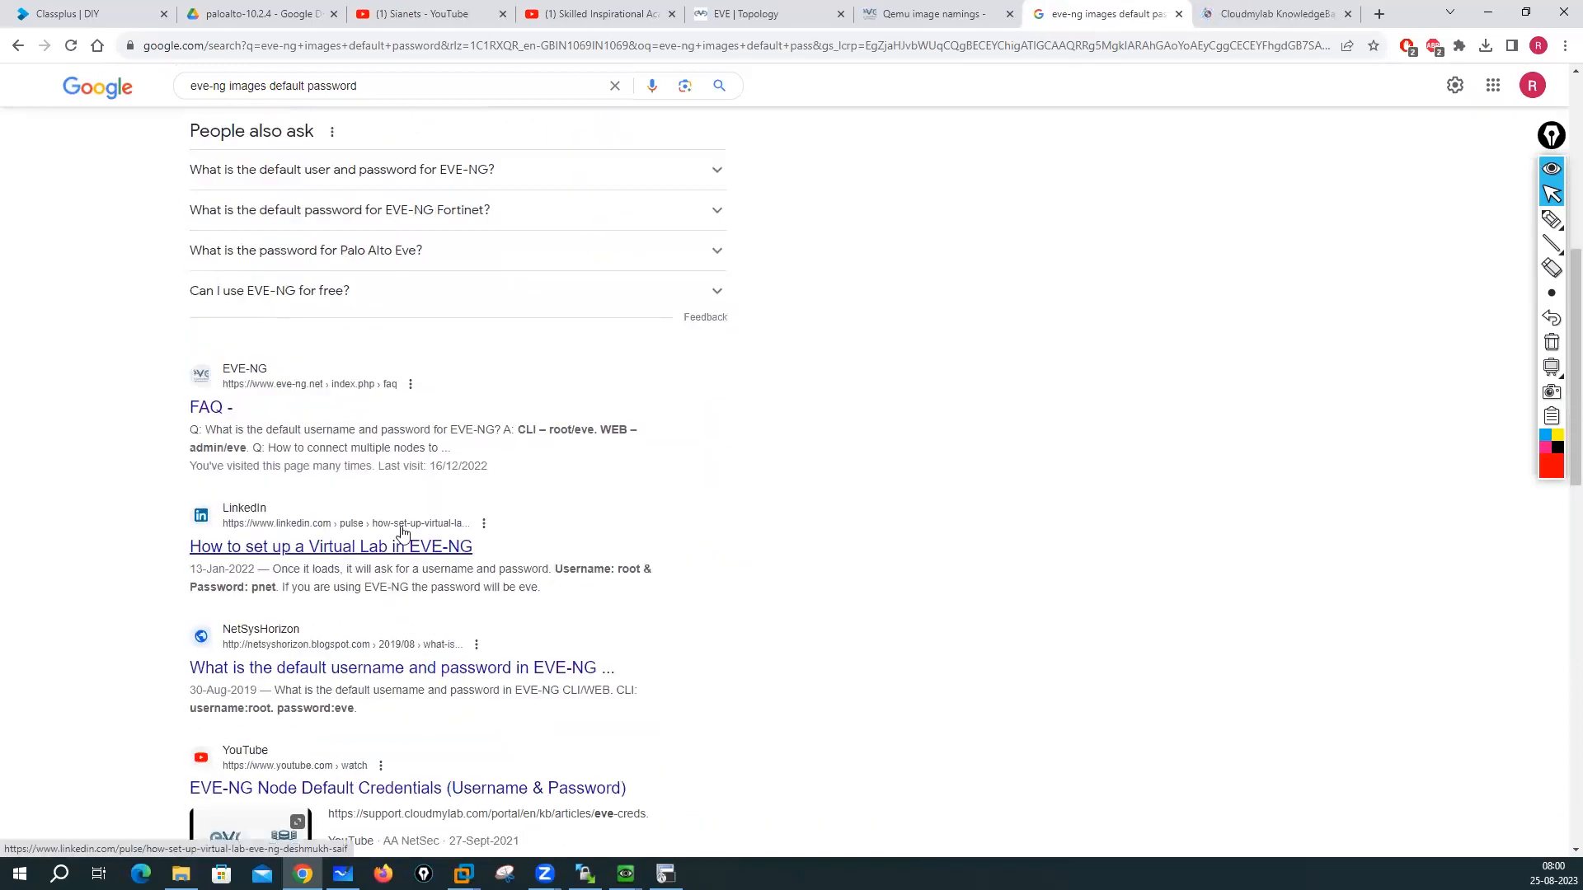
scroll(566, 577, "down", 2)
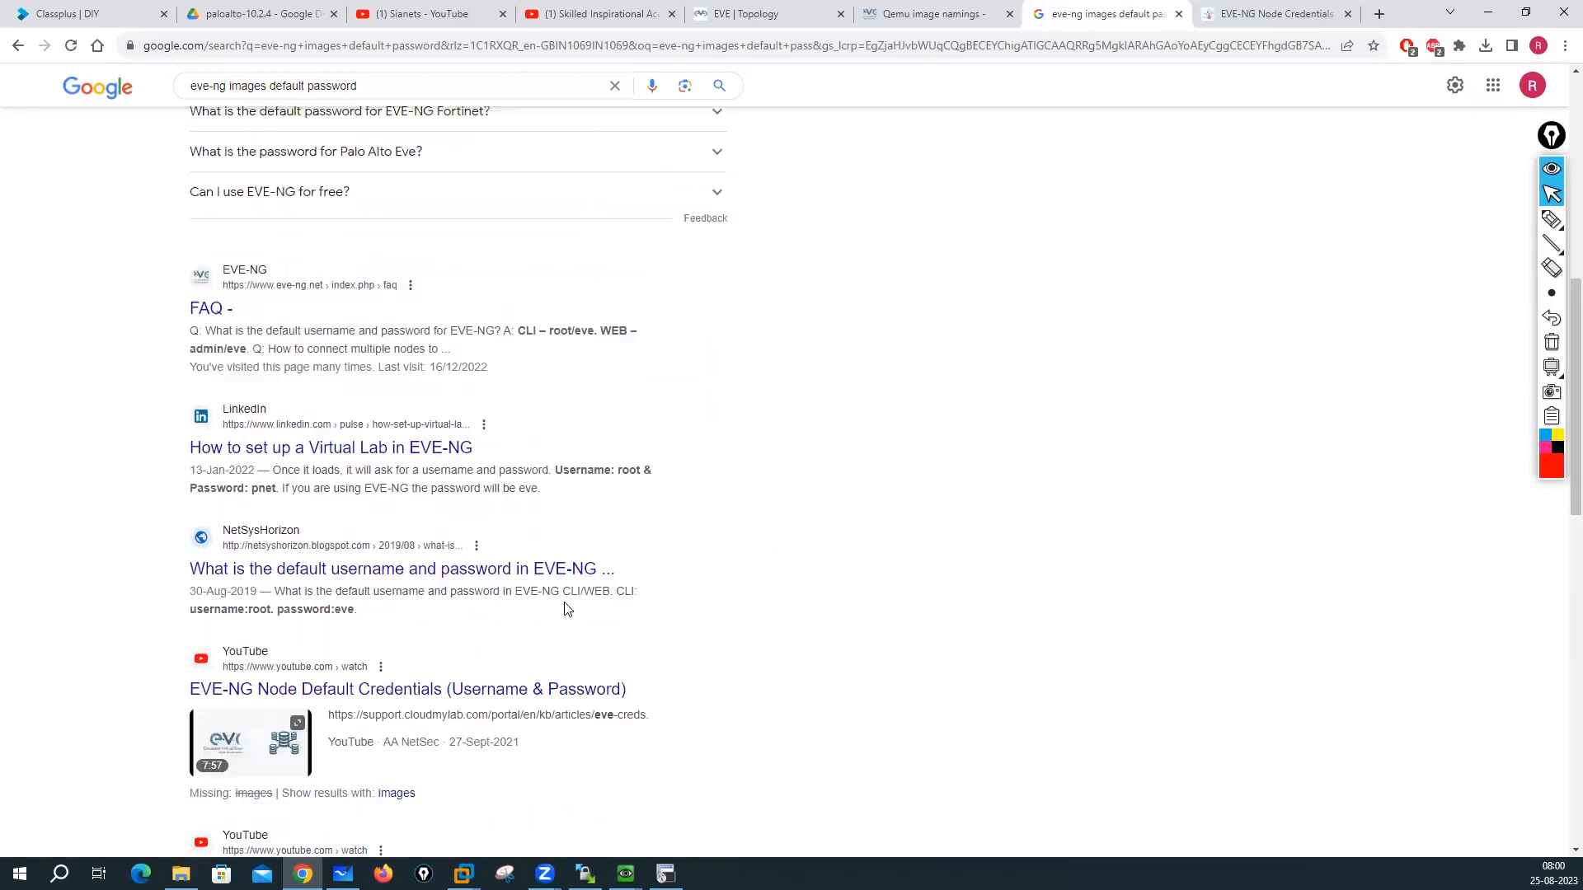
scroll(565, 610, "up", 8)
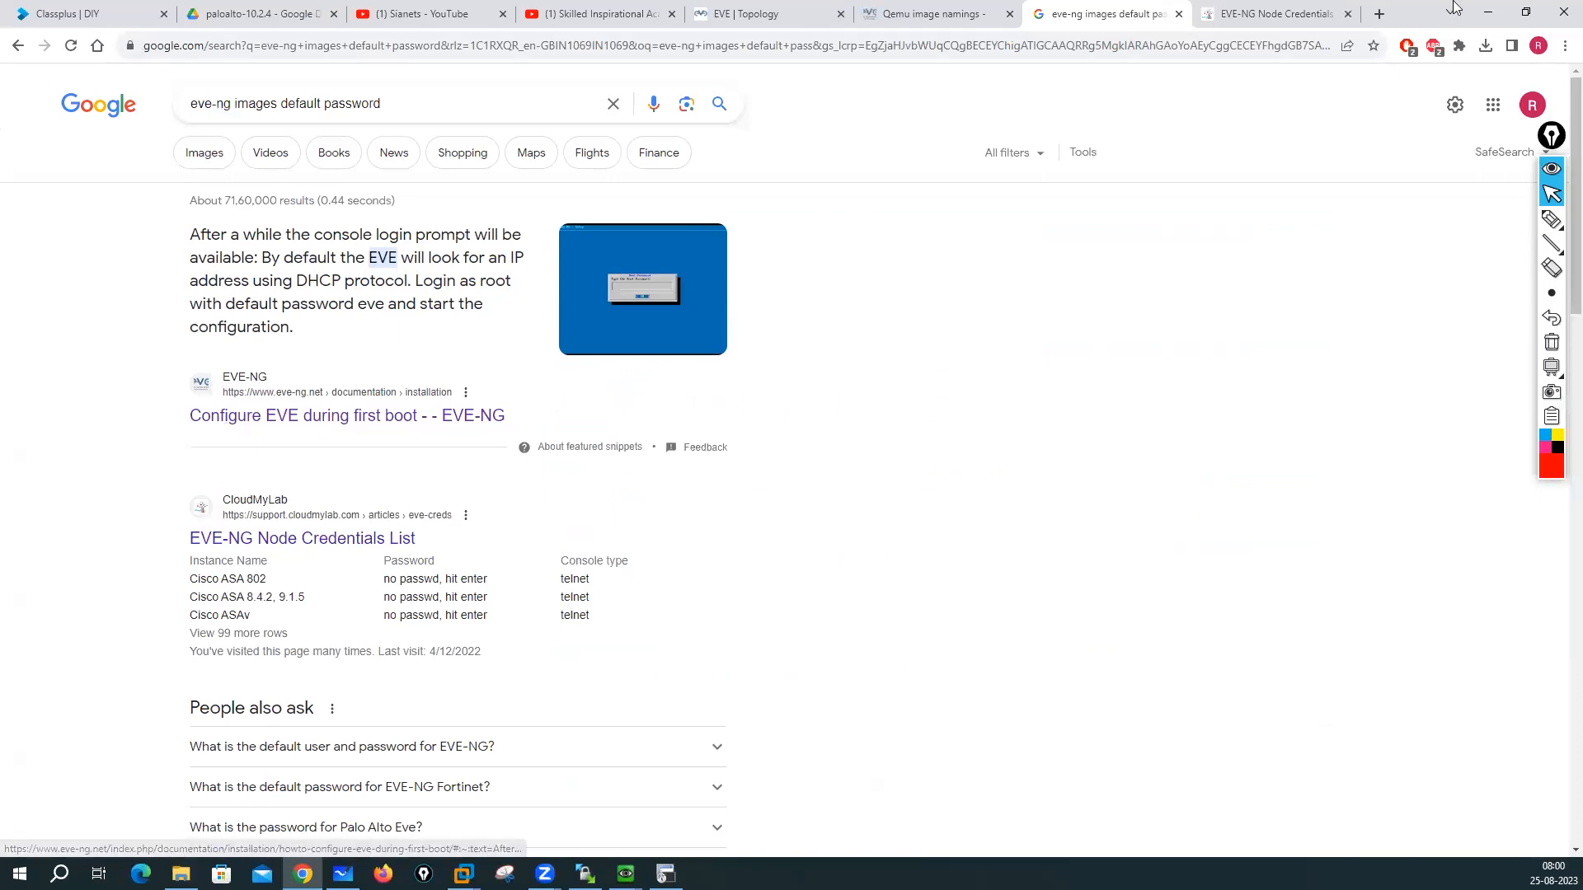
Step: Look through the node credentials table for default logins and console types, then close it and the search results
left_click(1270, 14)
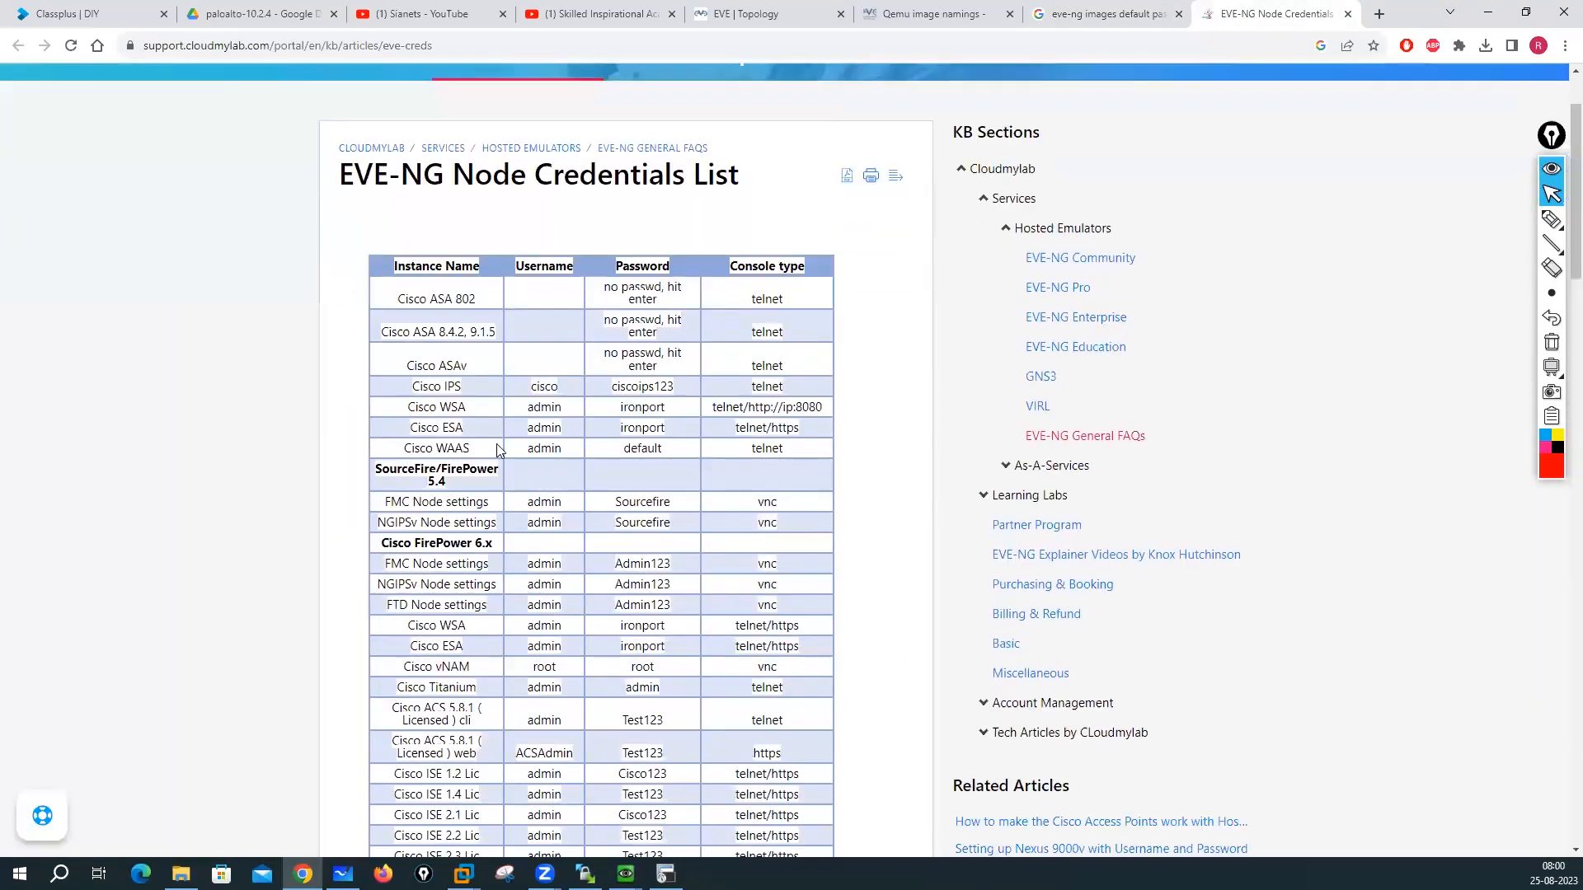
scroll(496, 449, "down", 1)
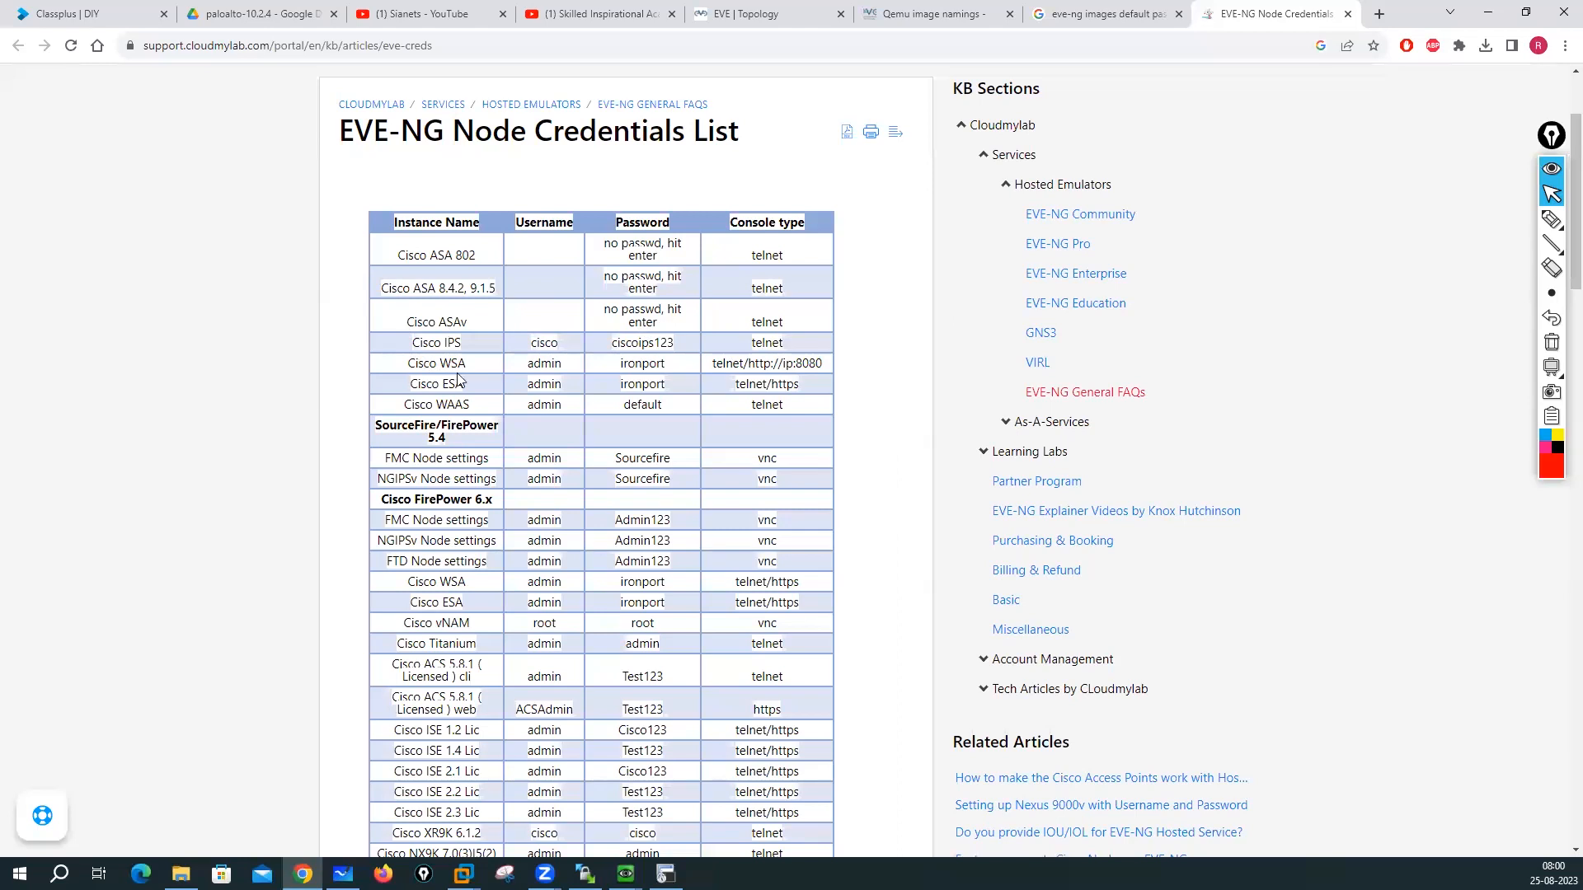
scroll(507, 537, "down", 5)
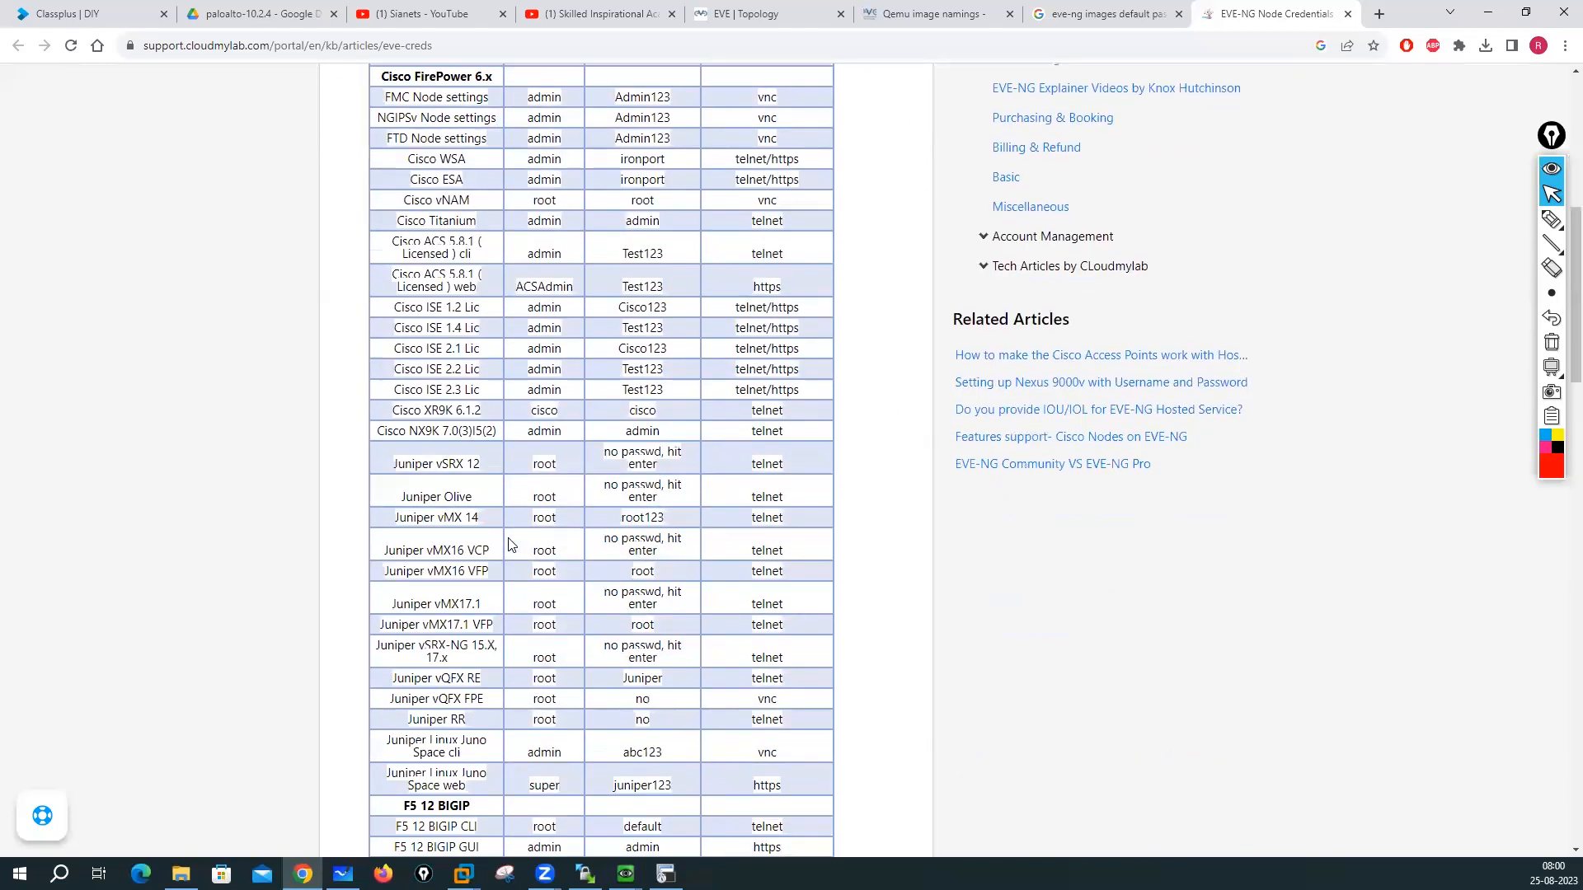
scroll(508, 538, "down", 20)
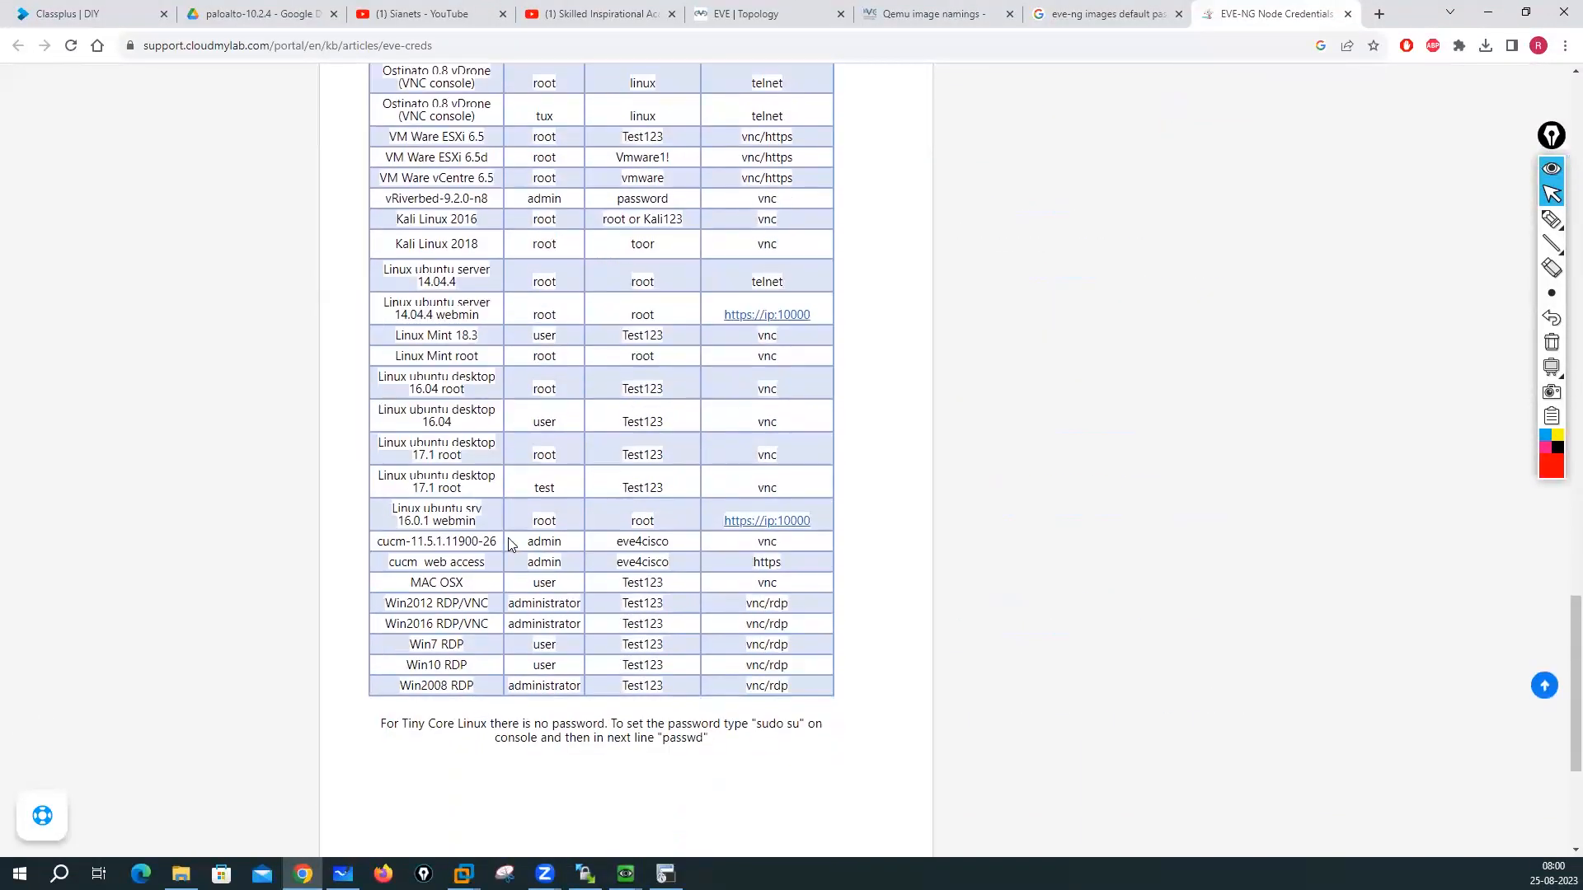
scroll(508, 537, "down", 4)
scroll(508, 537, "up", 4)
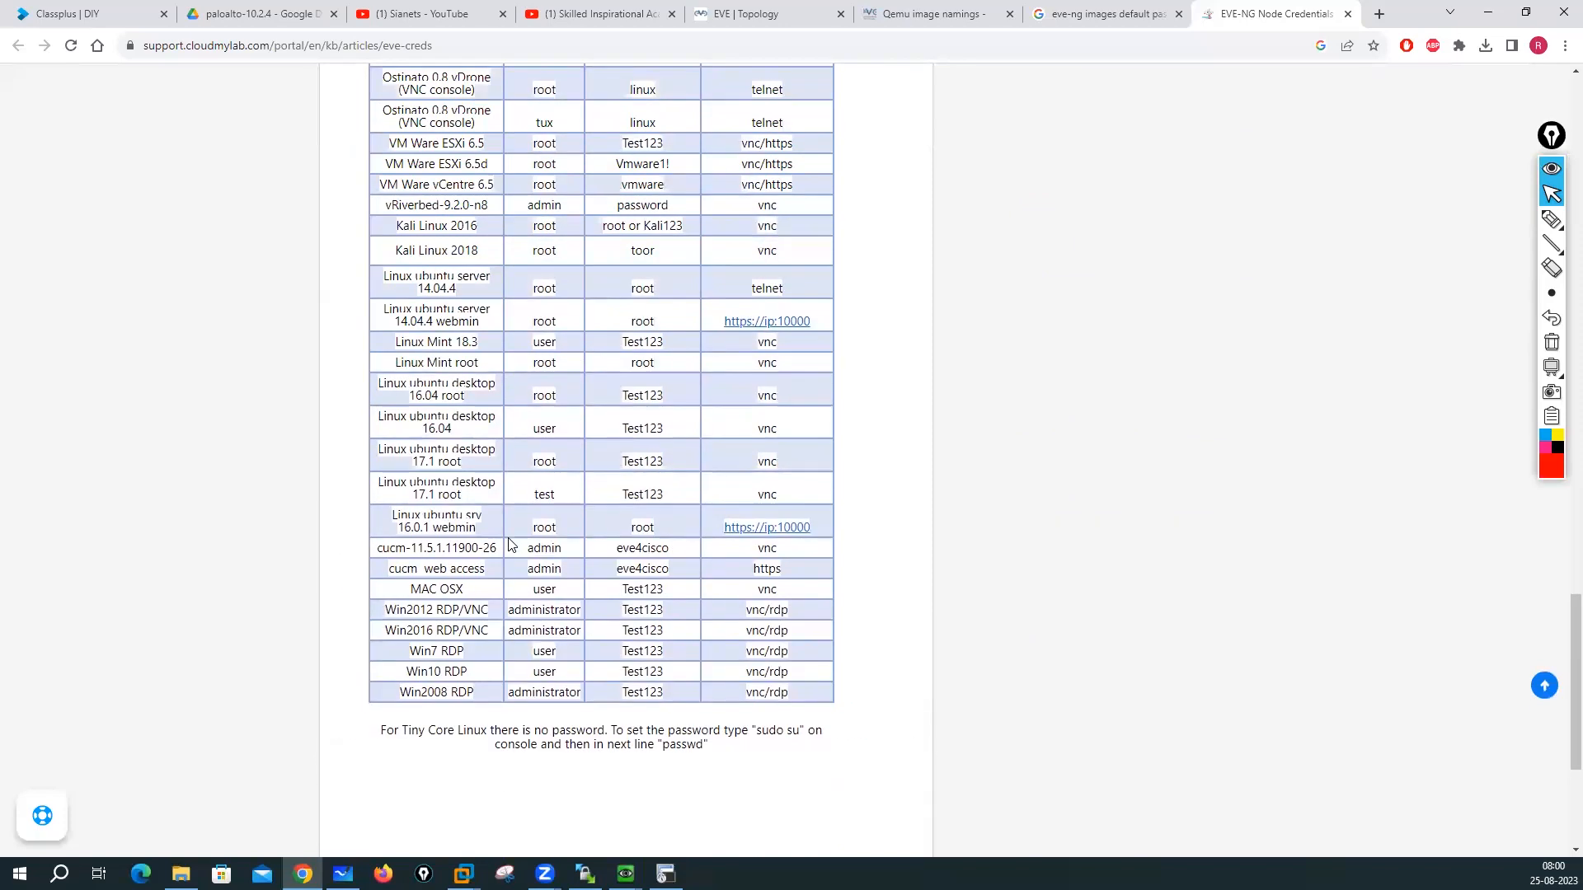
scroll(508, 544, "up", 5)
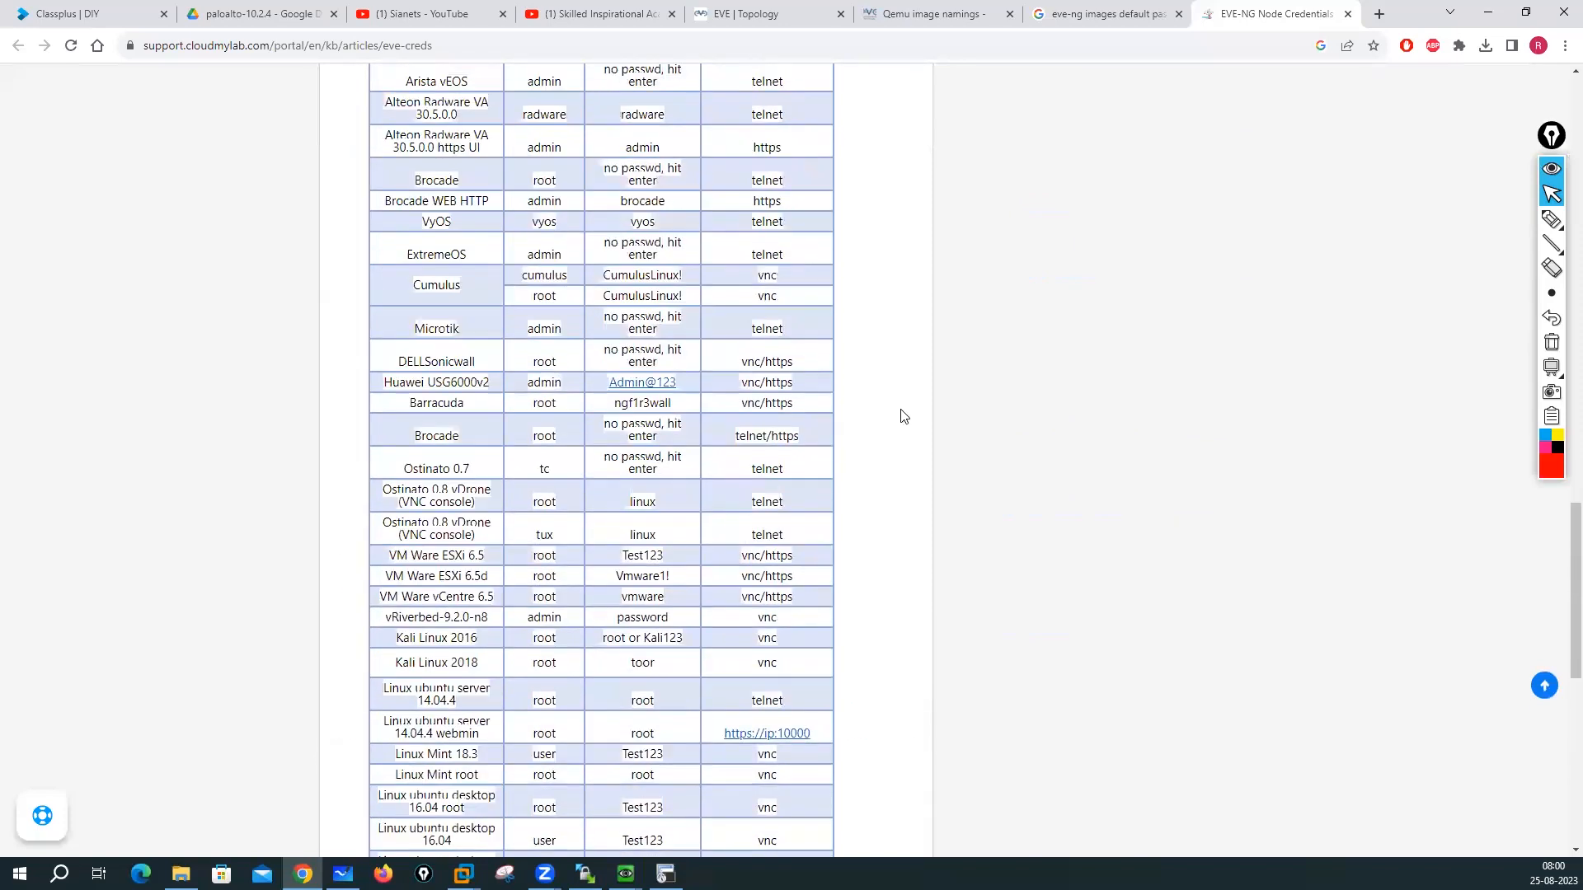
left_click(1347, 14)
key("ctrl+w")
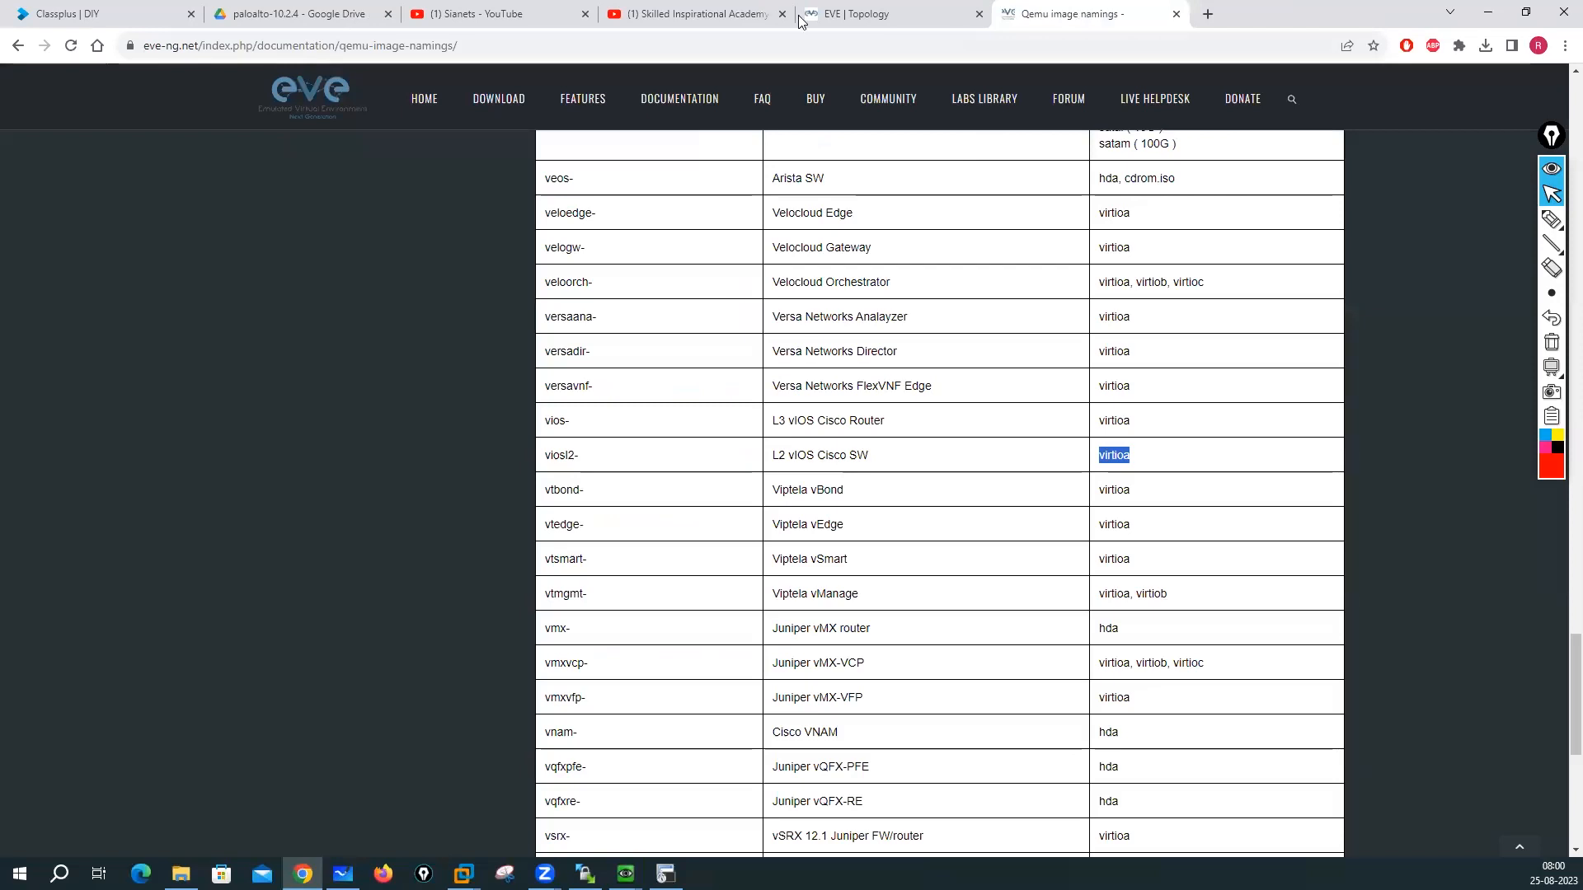
Step: Return to the EVE topology, switch to SecureCRT and answer "no" in the Switch console to reach its command prompt
left_click(850, 6)
left_click(666, 873)
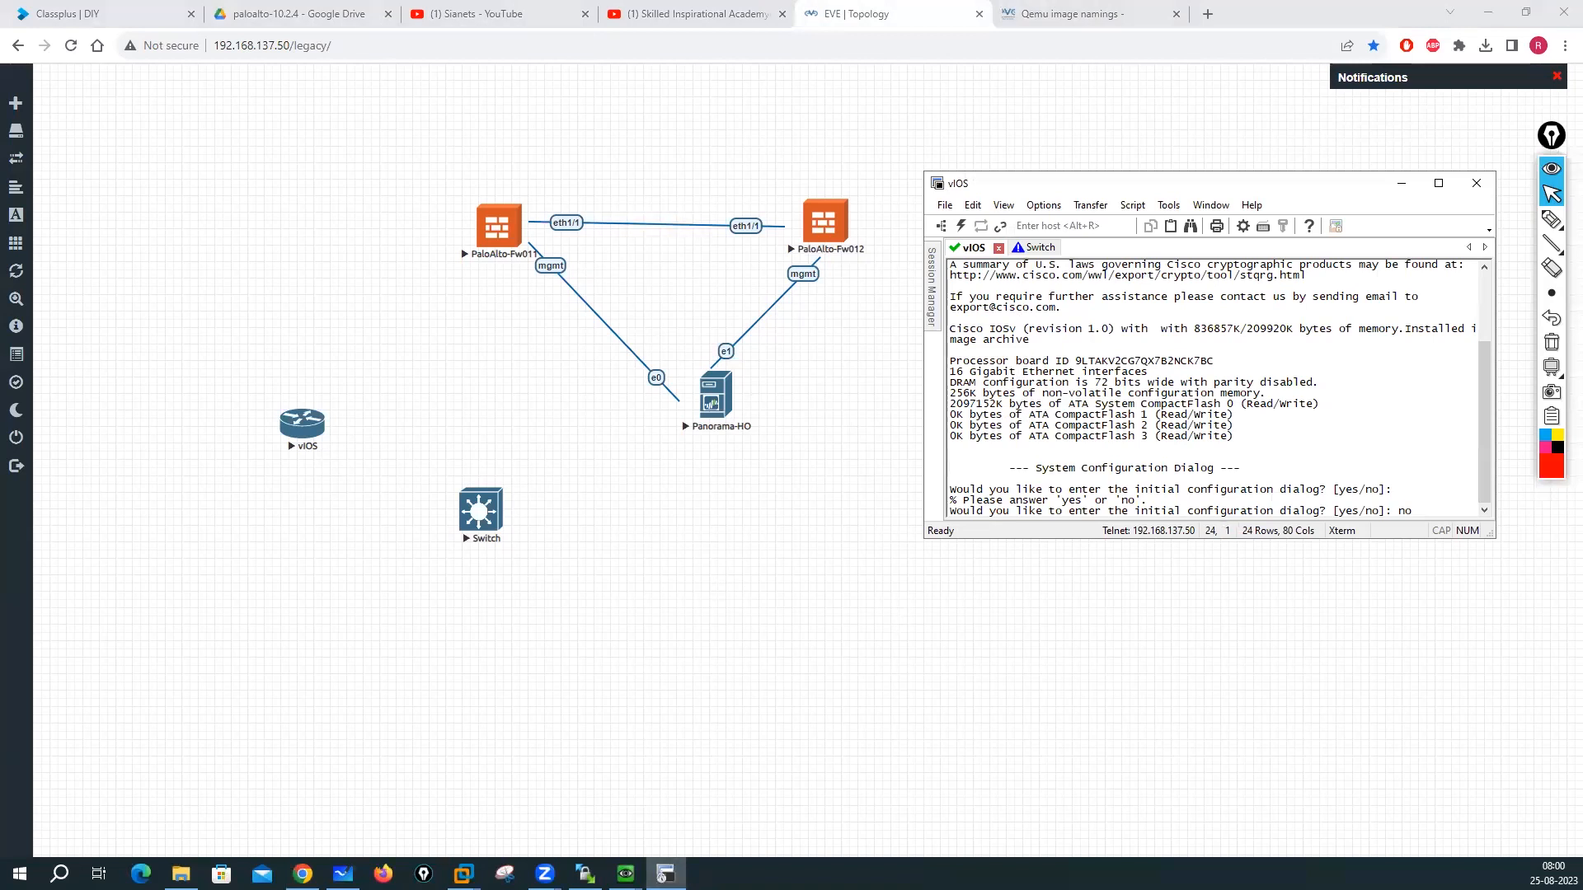
left_click(1027, 248)
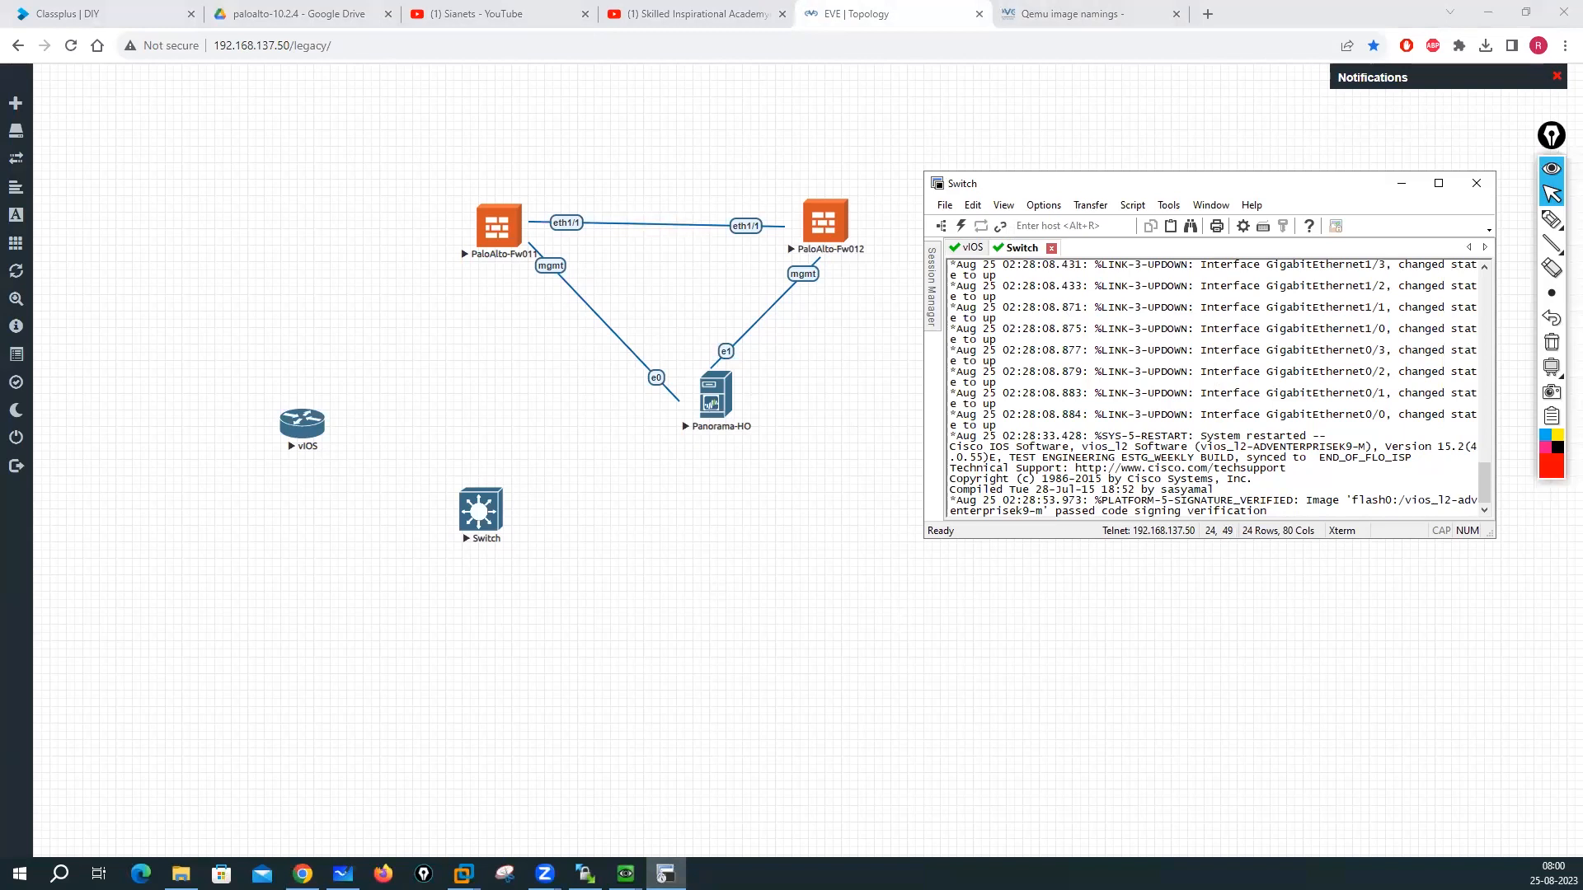
type("no")
key("Return")
key("Return")
key("Return")
key("Return")
key("Return")
key("Return")
key("Return")
key("Return")
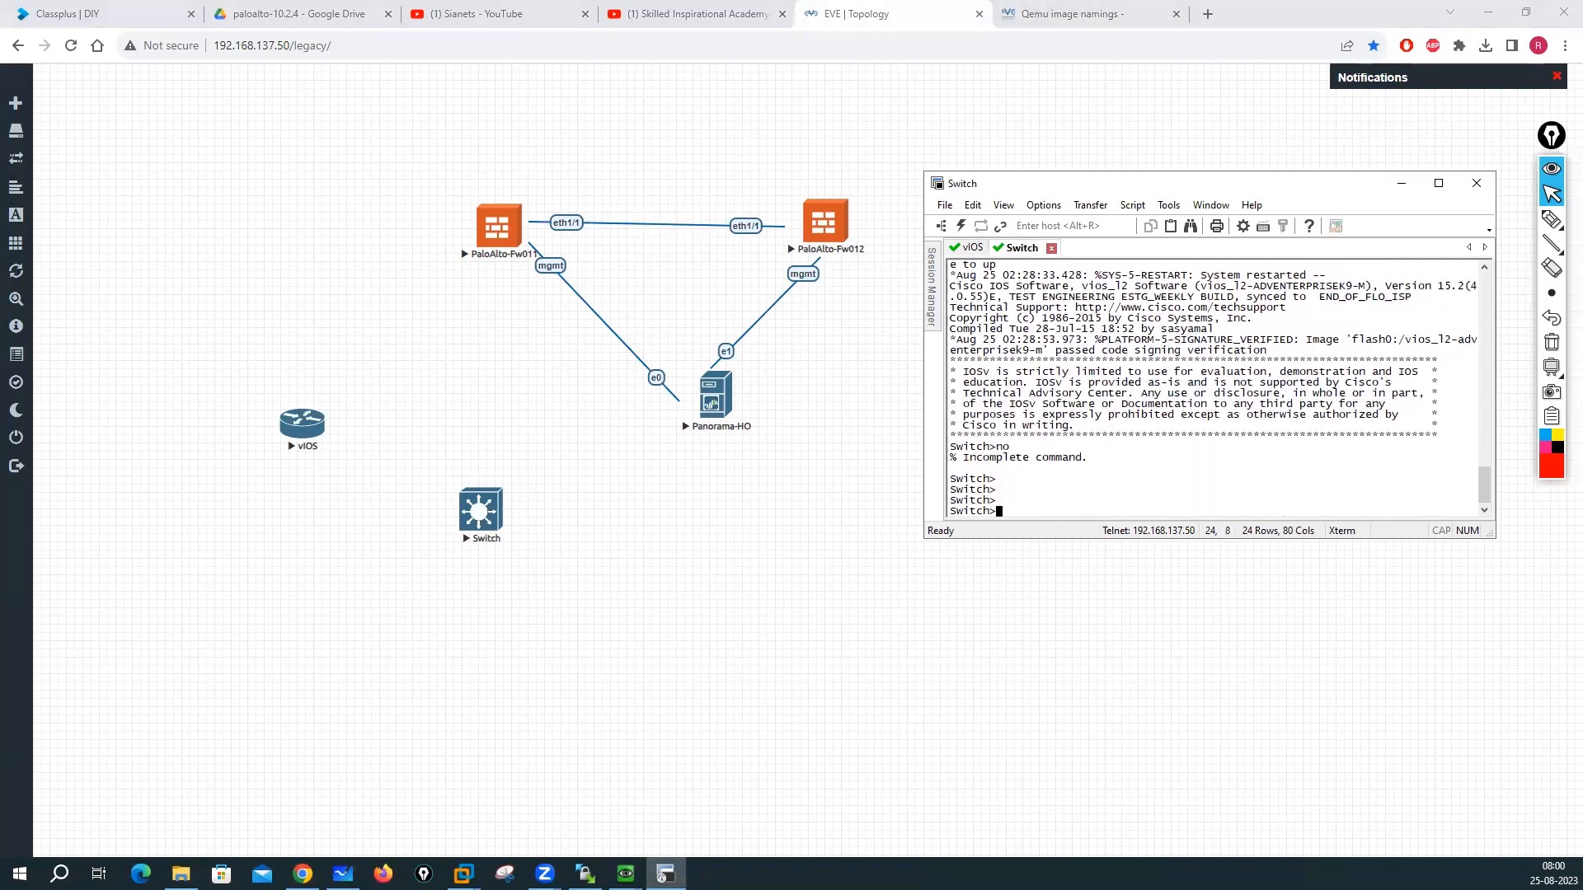
Step: Decline the initial configuration dialog with "no" in the vIOS console and bring up the router prompt
left_click(971, 248)
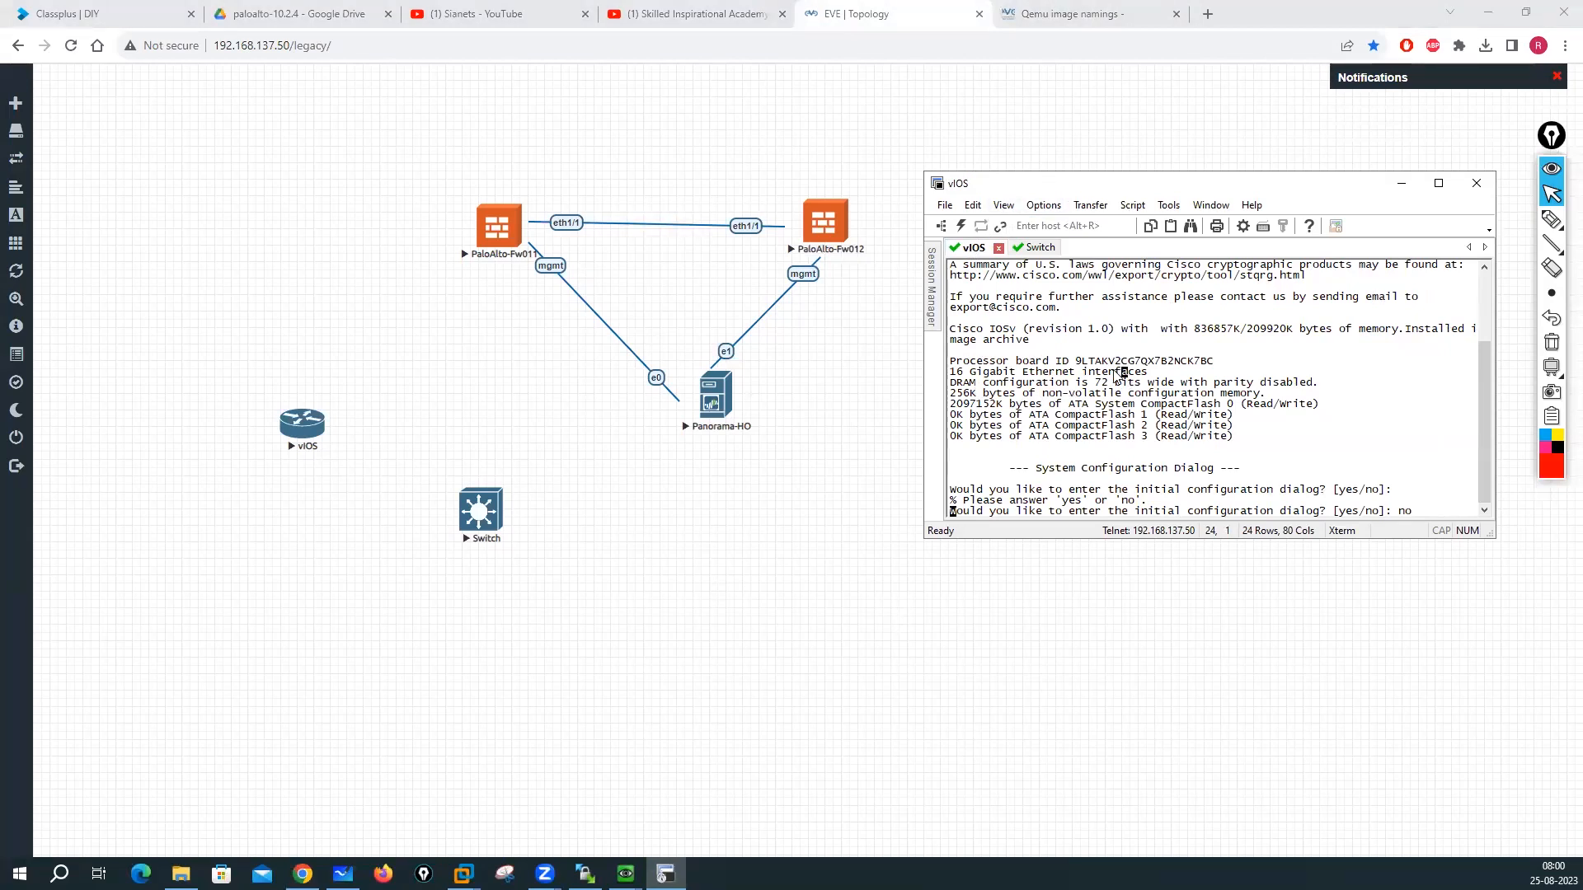
type("no")
key("Return")
key("Return")
key("Return")
key("Return")
key("Return")
key("Return")
key("Return")
key("Return")
key("Return")
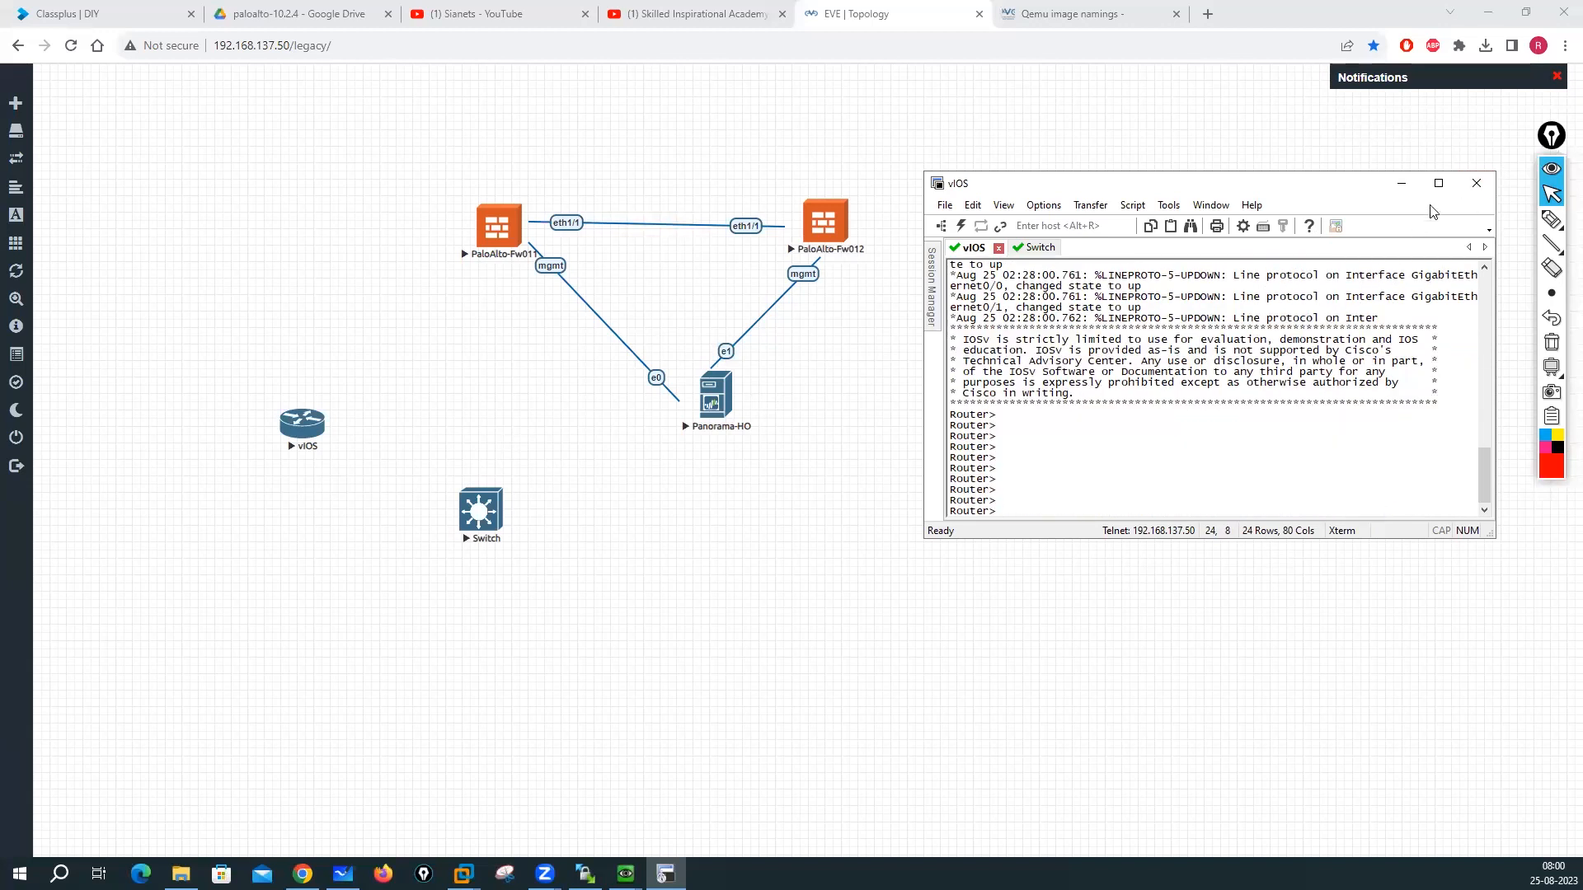
Step: Close SecureCRT, disconnecting all sessions, and stop the vIOS and Switch nodes together in the topology
key("alt+F4")
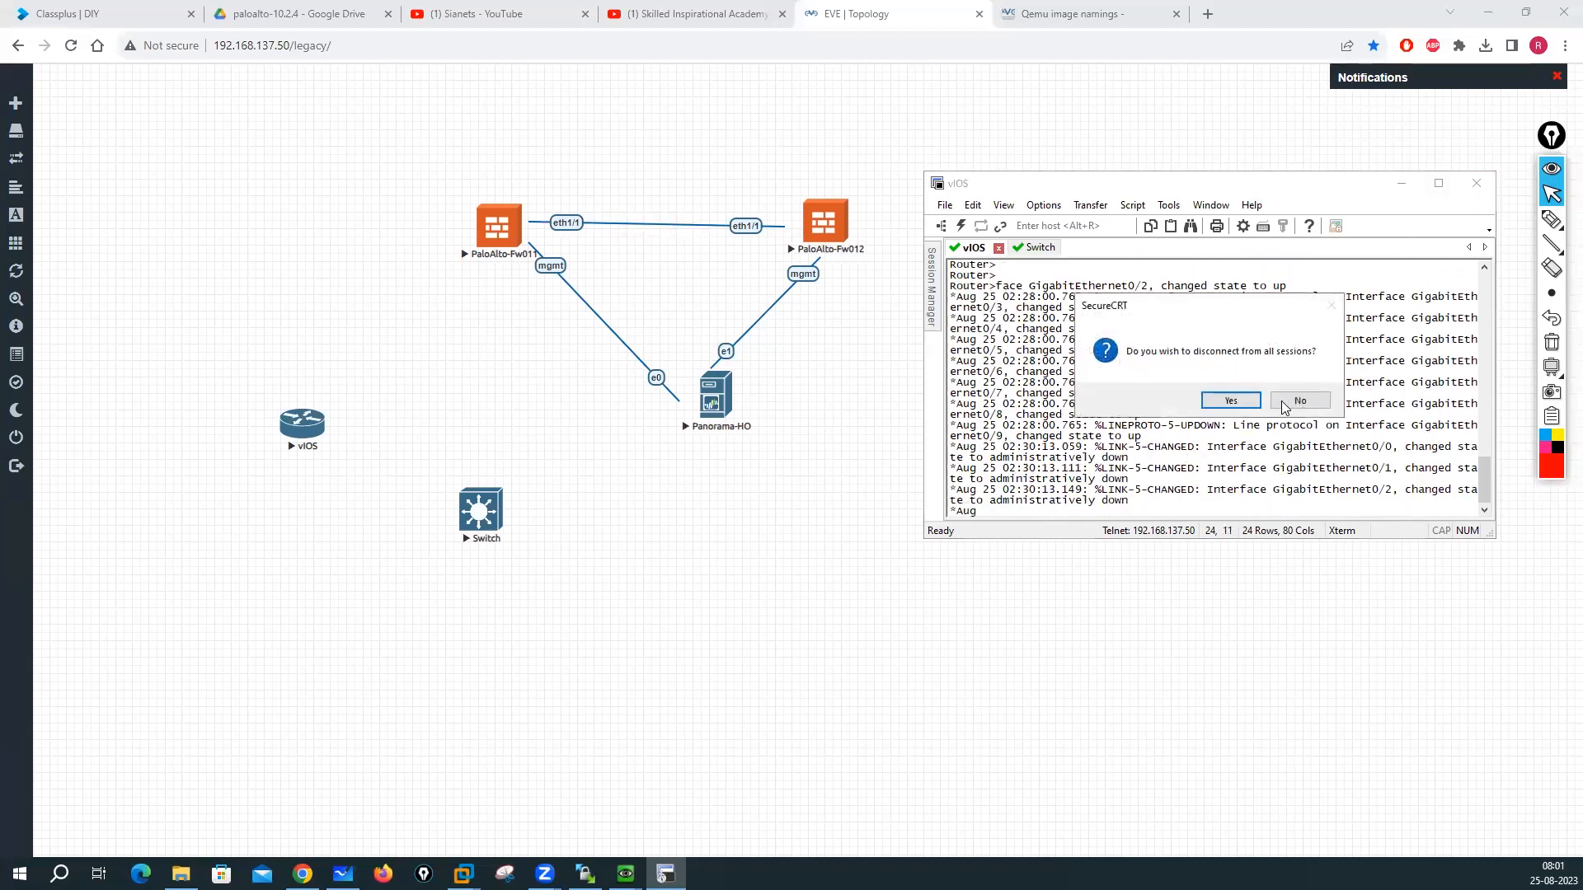
left_click(1252, 402)
left_click_drag(203, 381, 499, 561)
right_click(488, 521)
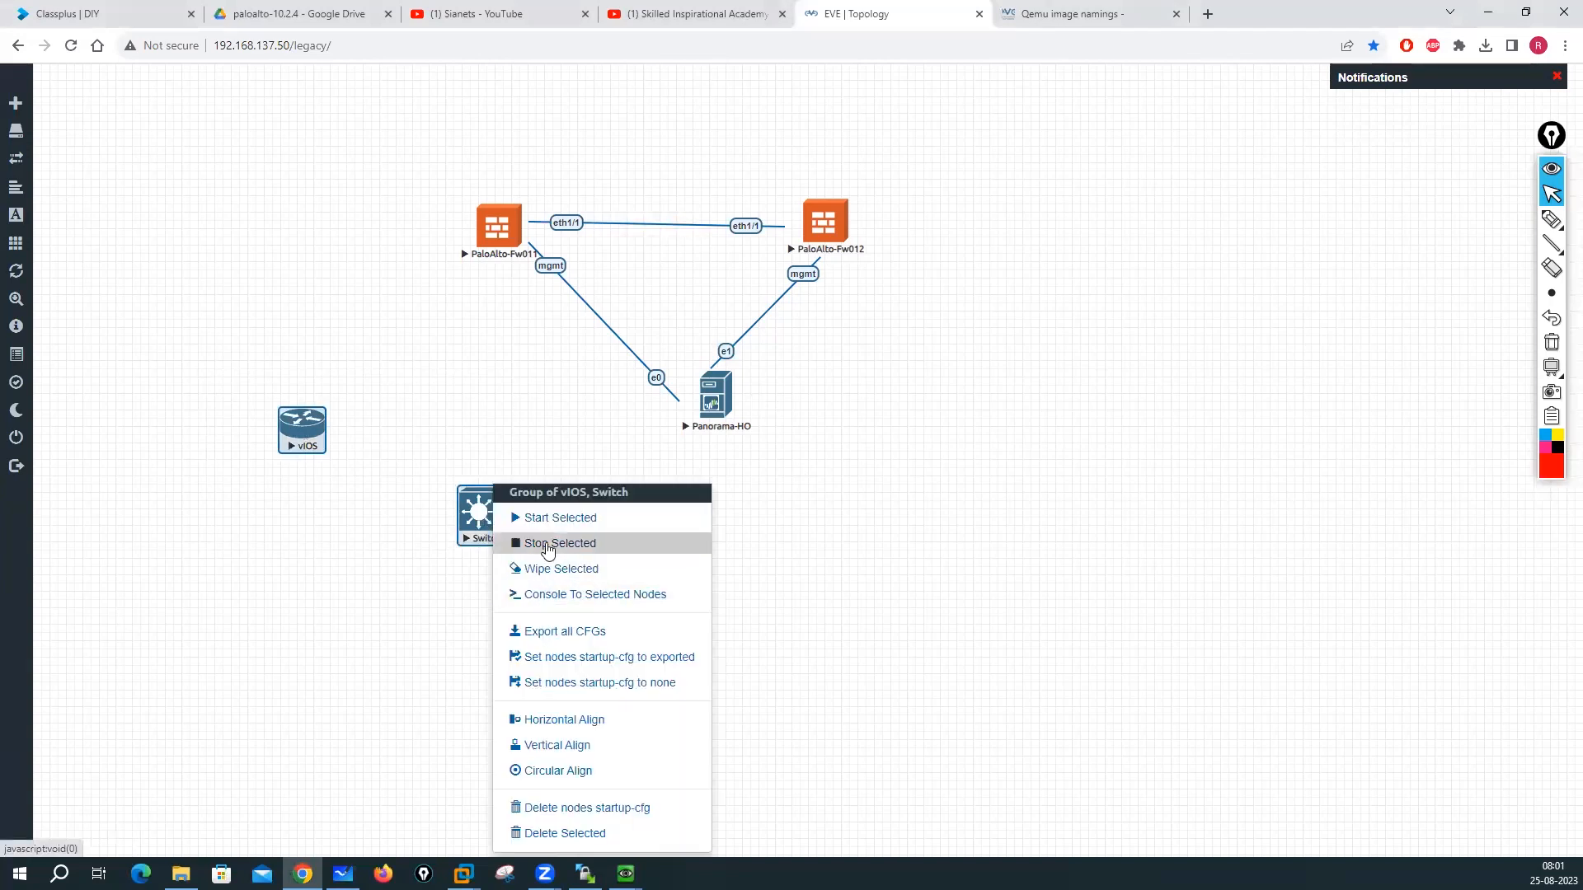
left_click(549, 545)
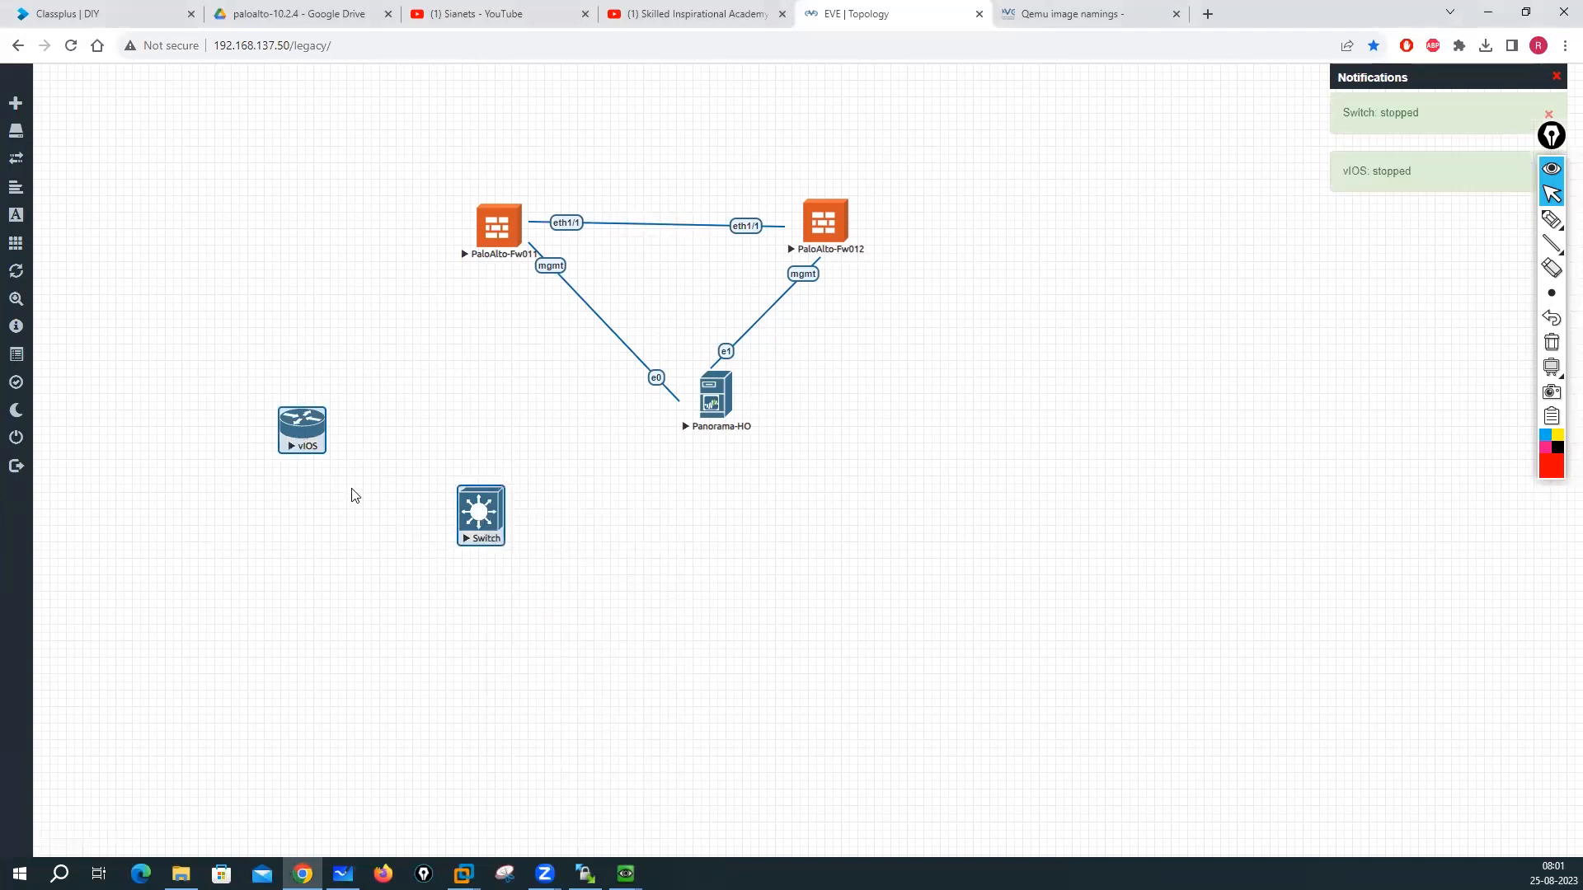
left_click(378, 517)
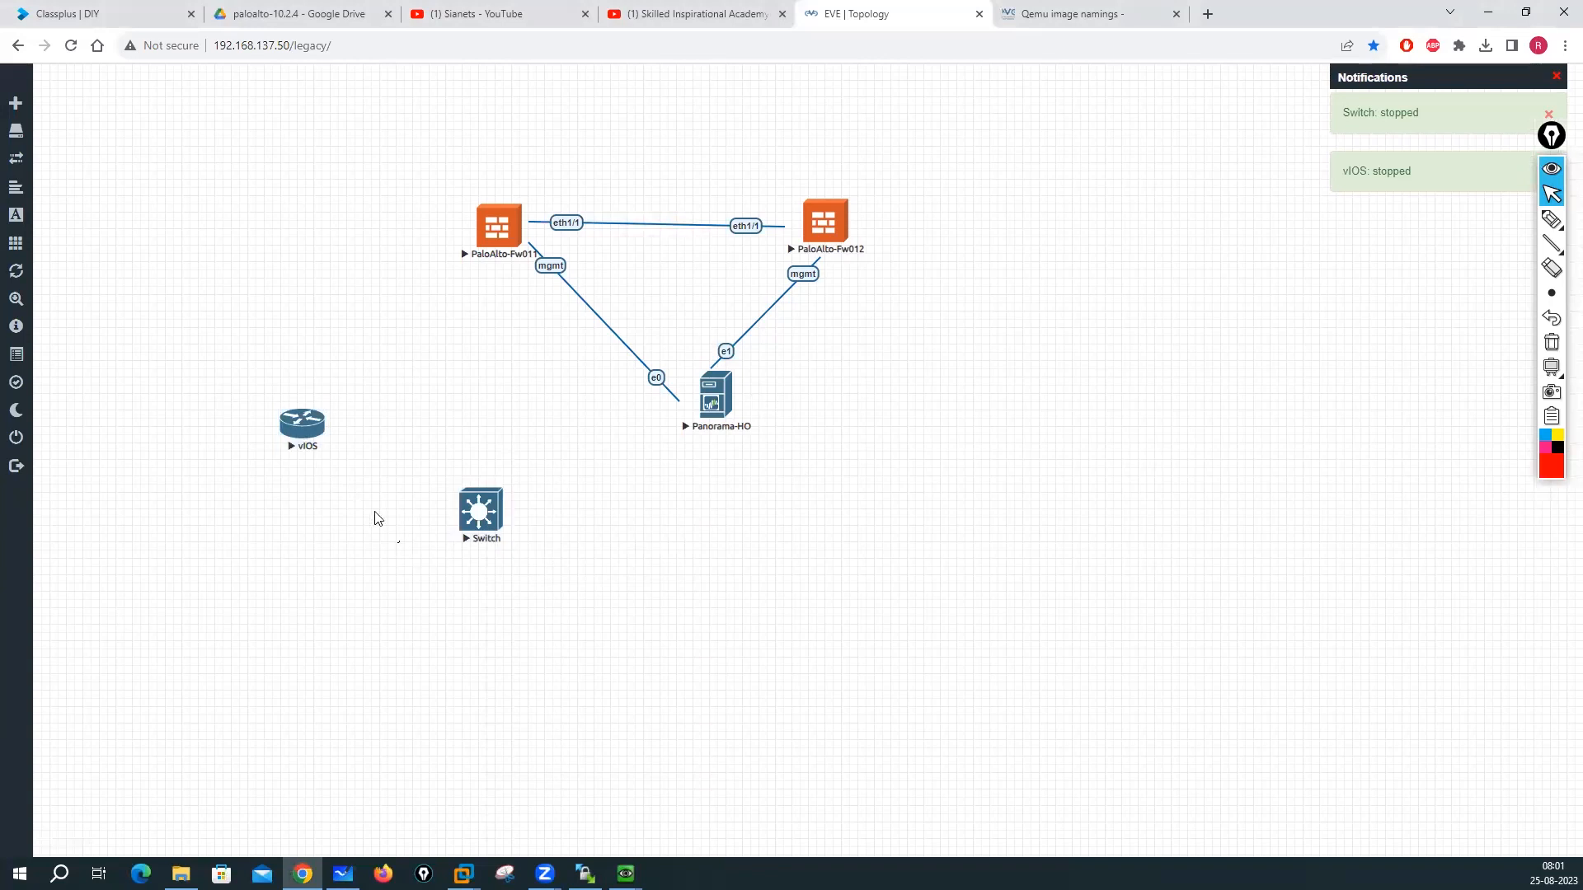
Step: Select the stopped vIOS and Switch nodes together and delete them from the topology
left_click_drag(237, 365, 516, 548)
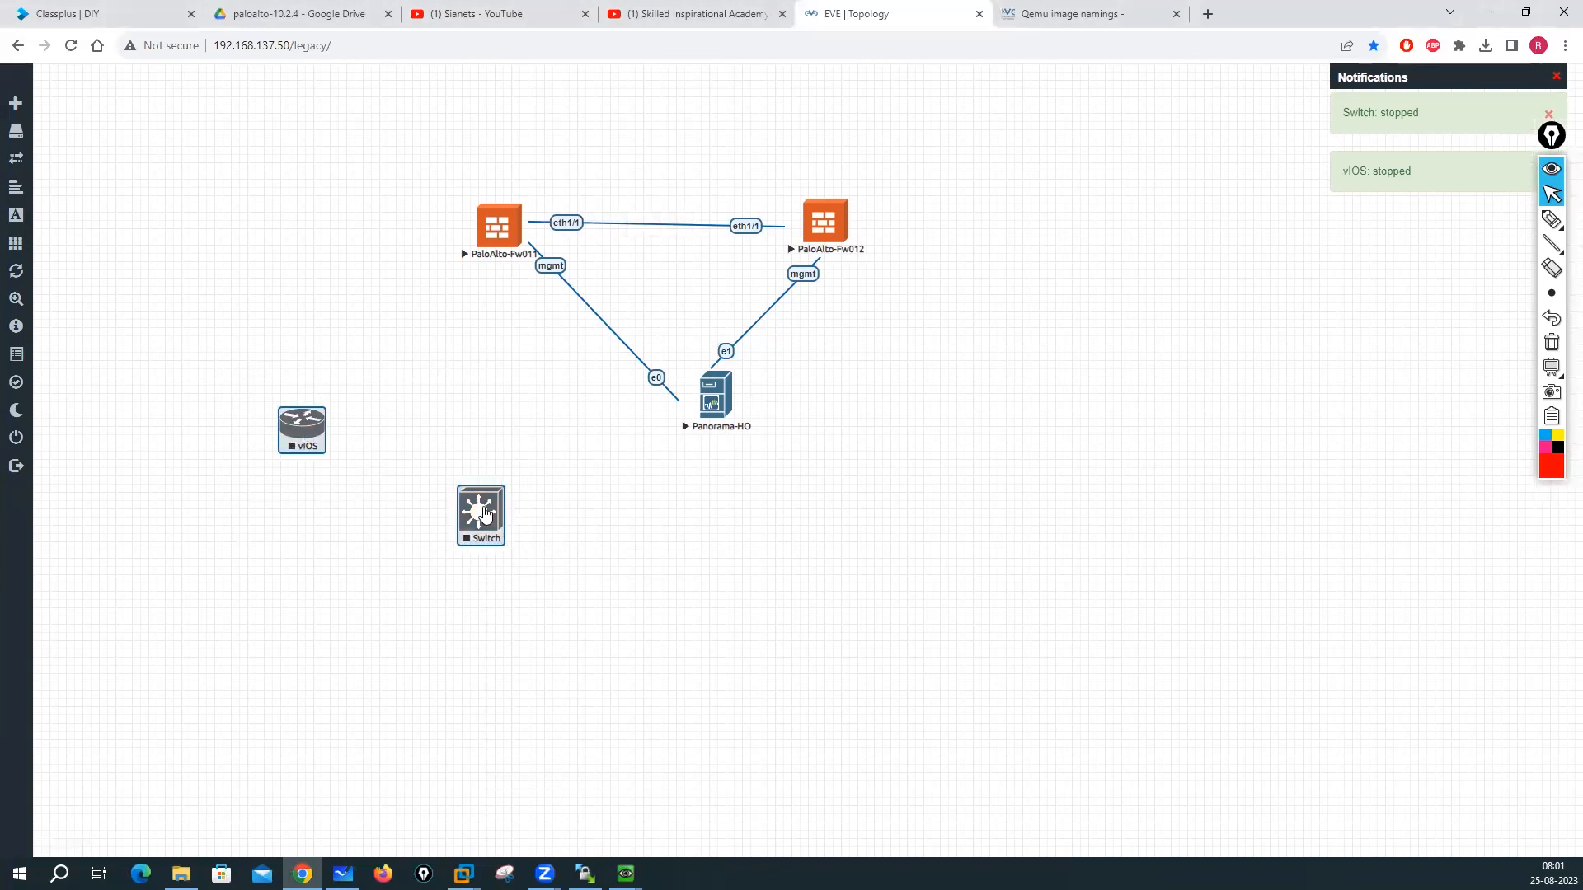
right_click(490, 517)
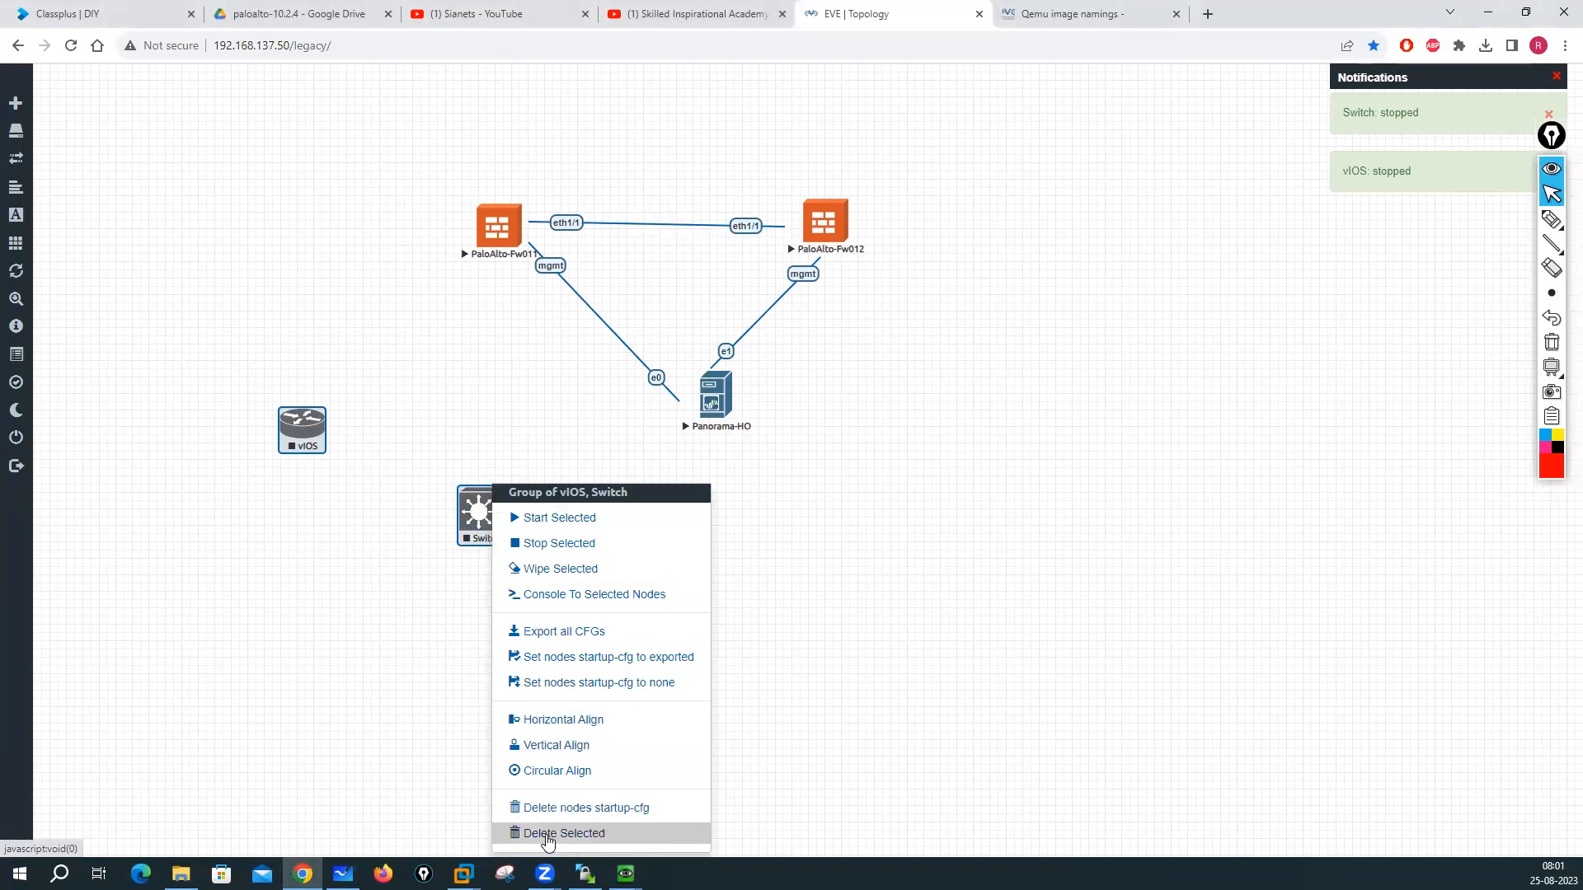
left_click(552, 833)
left_click(739, 200)
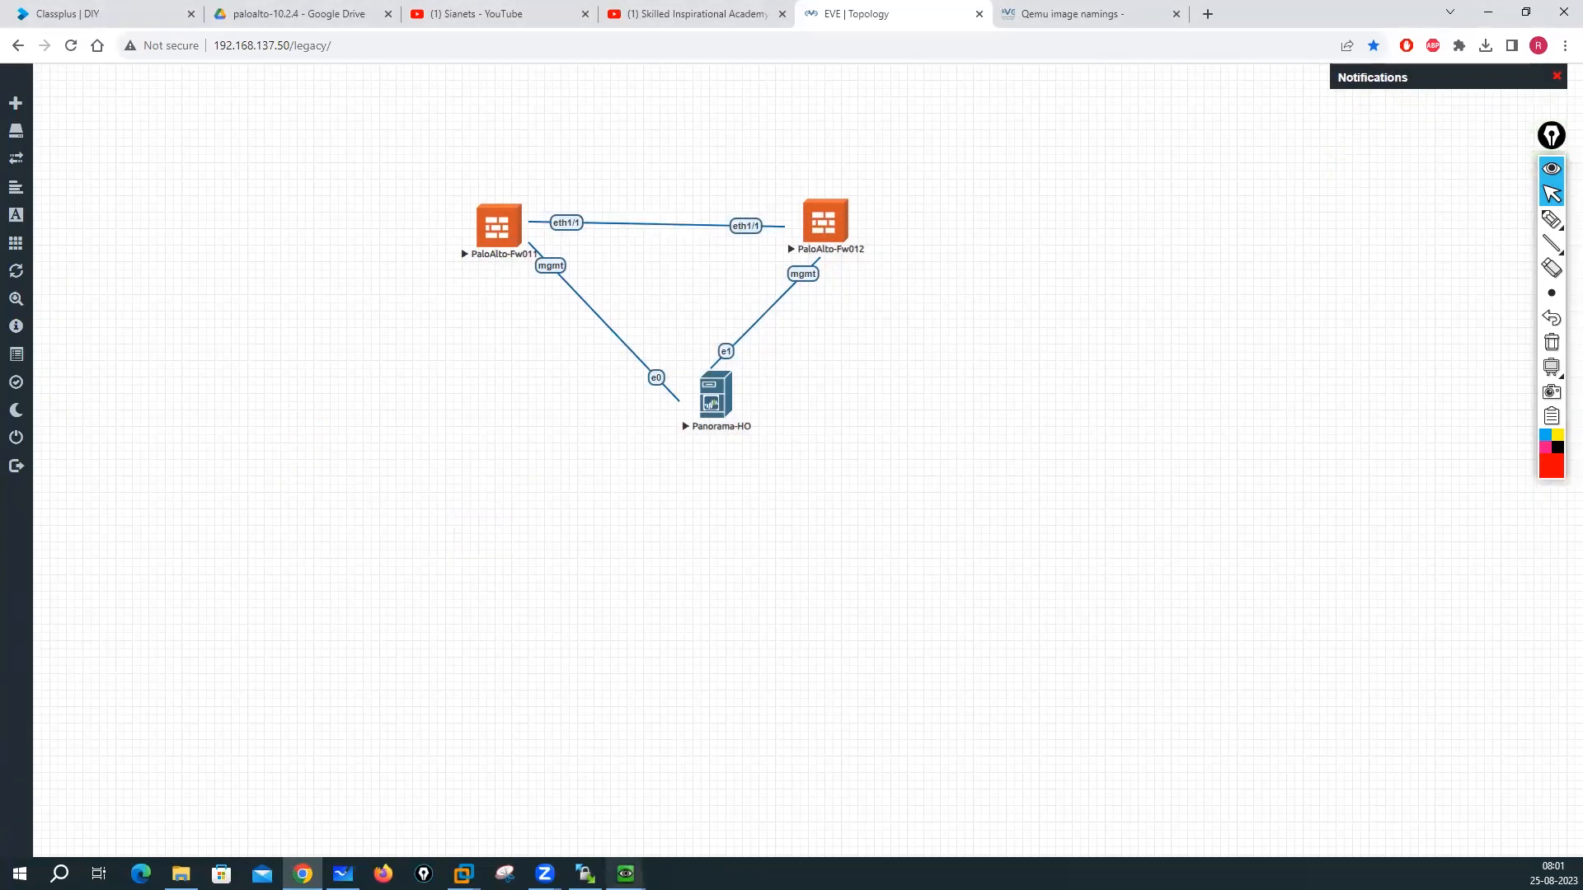
Step: Log in to the PaloAlto-Fw011 console as admin with its password, enter the old password, and set and confirm a new one
mouse_move(625, 872)
left_click(501, 796)
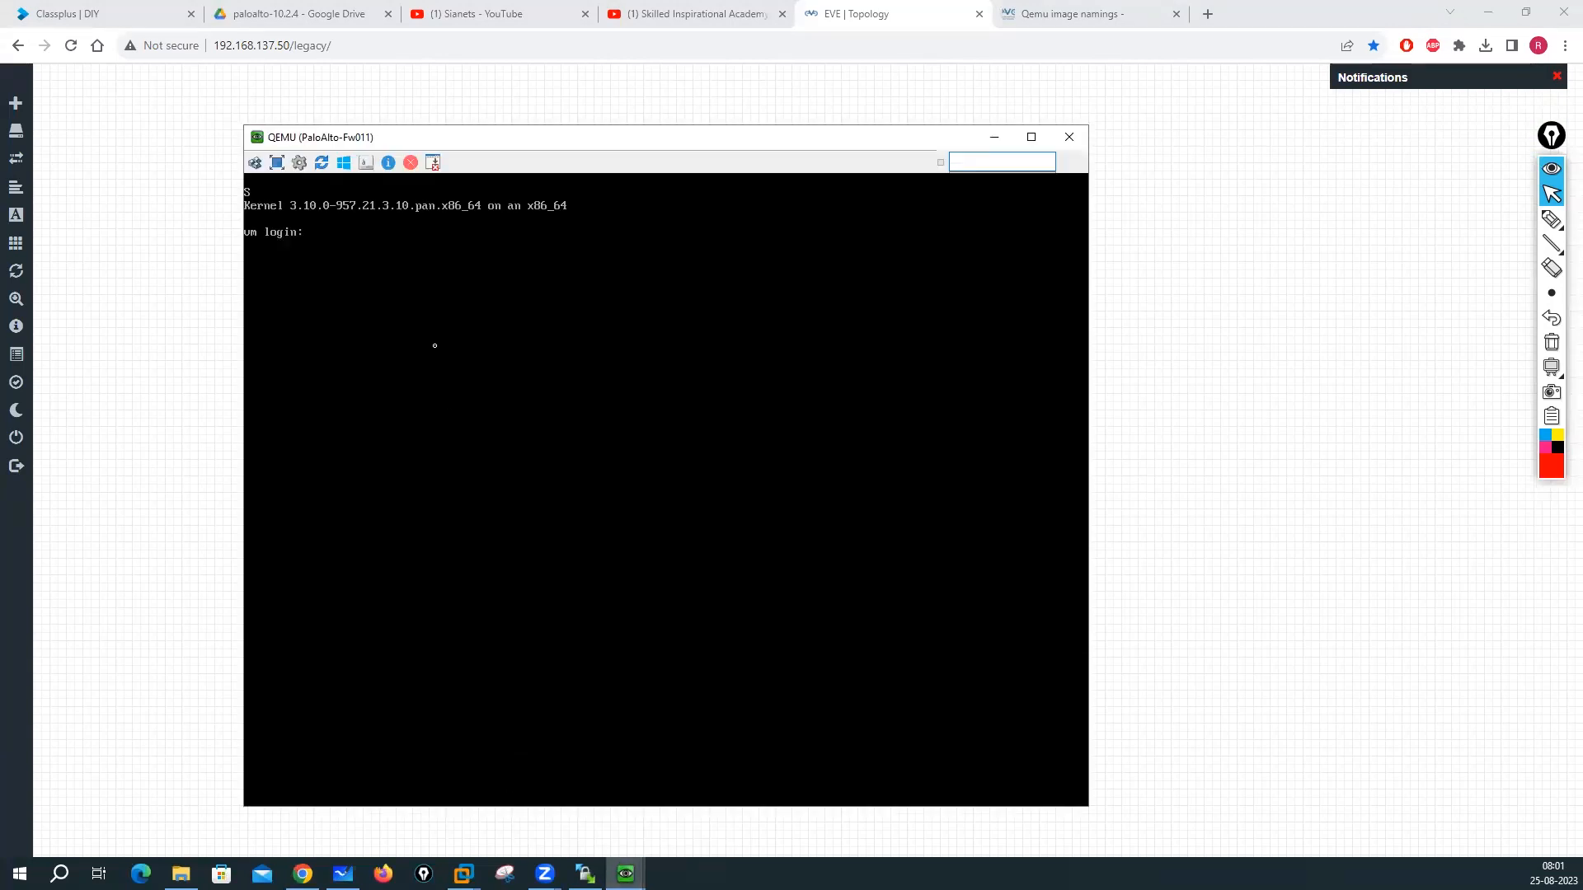
key("Return")
key("Return")
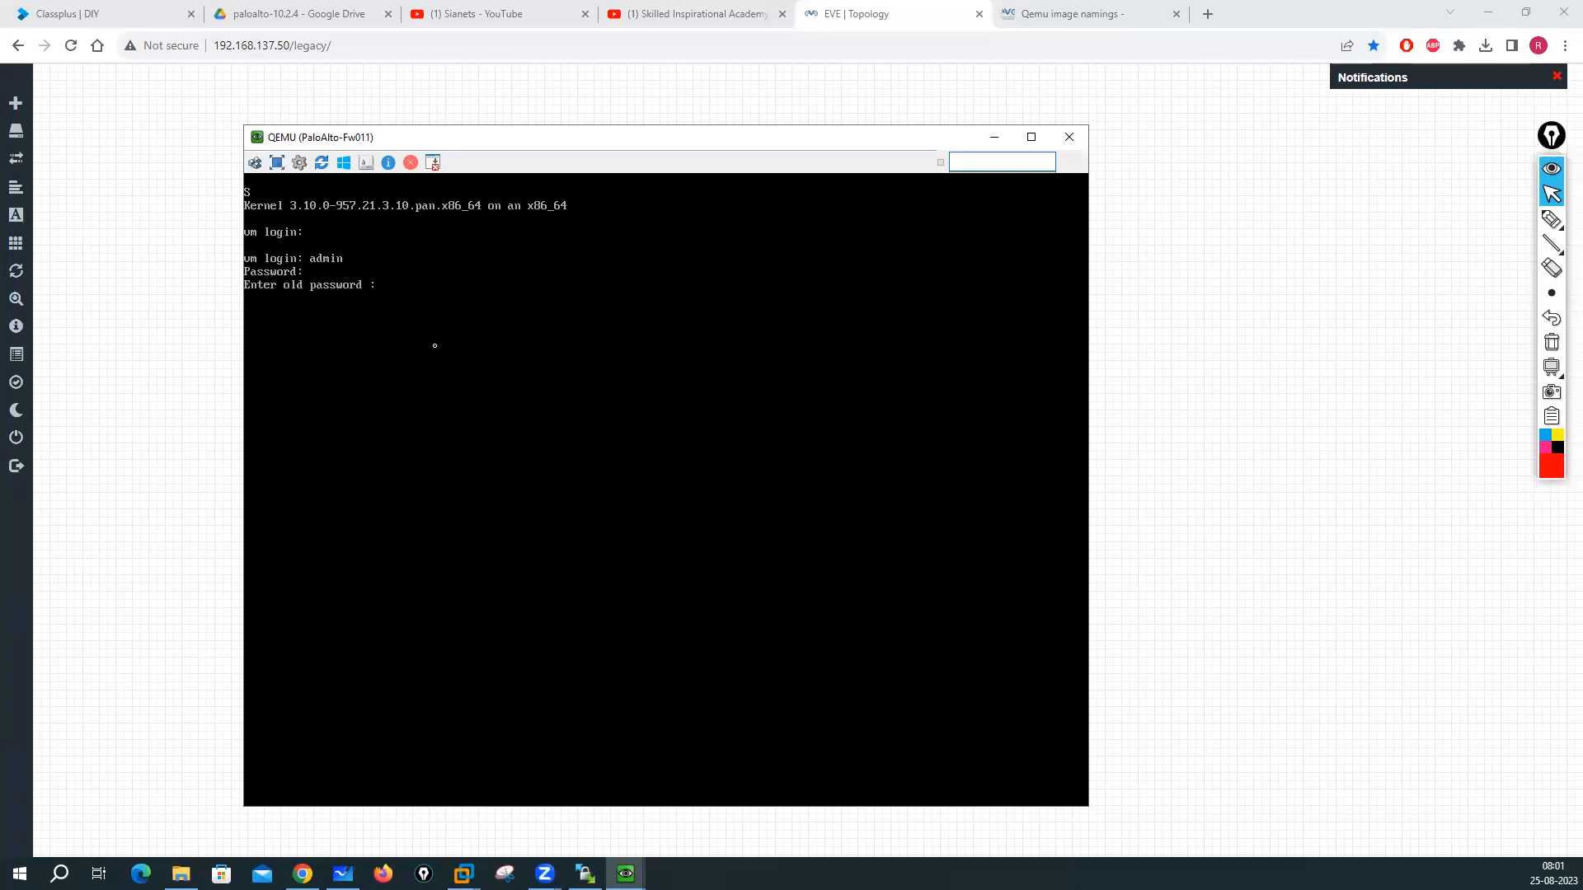
key("Return")
key("Return")
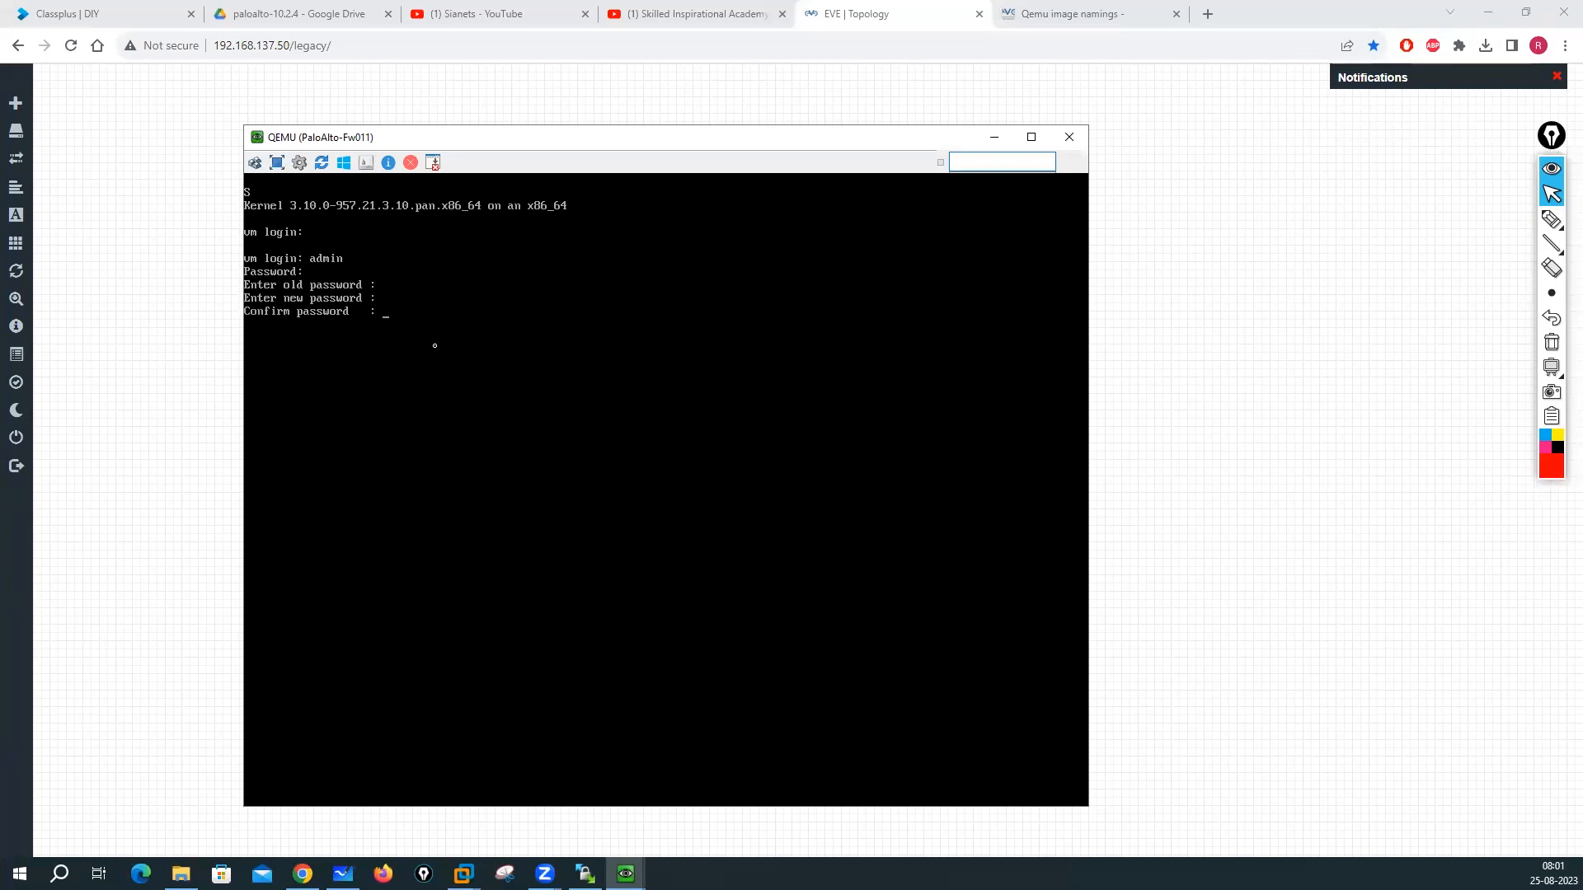
key("Return")
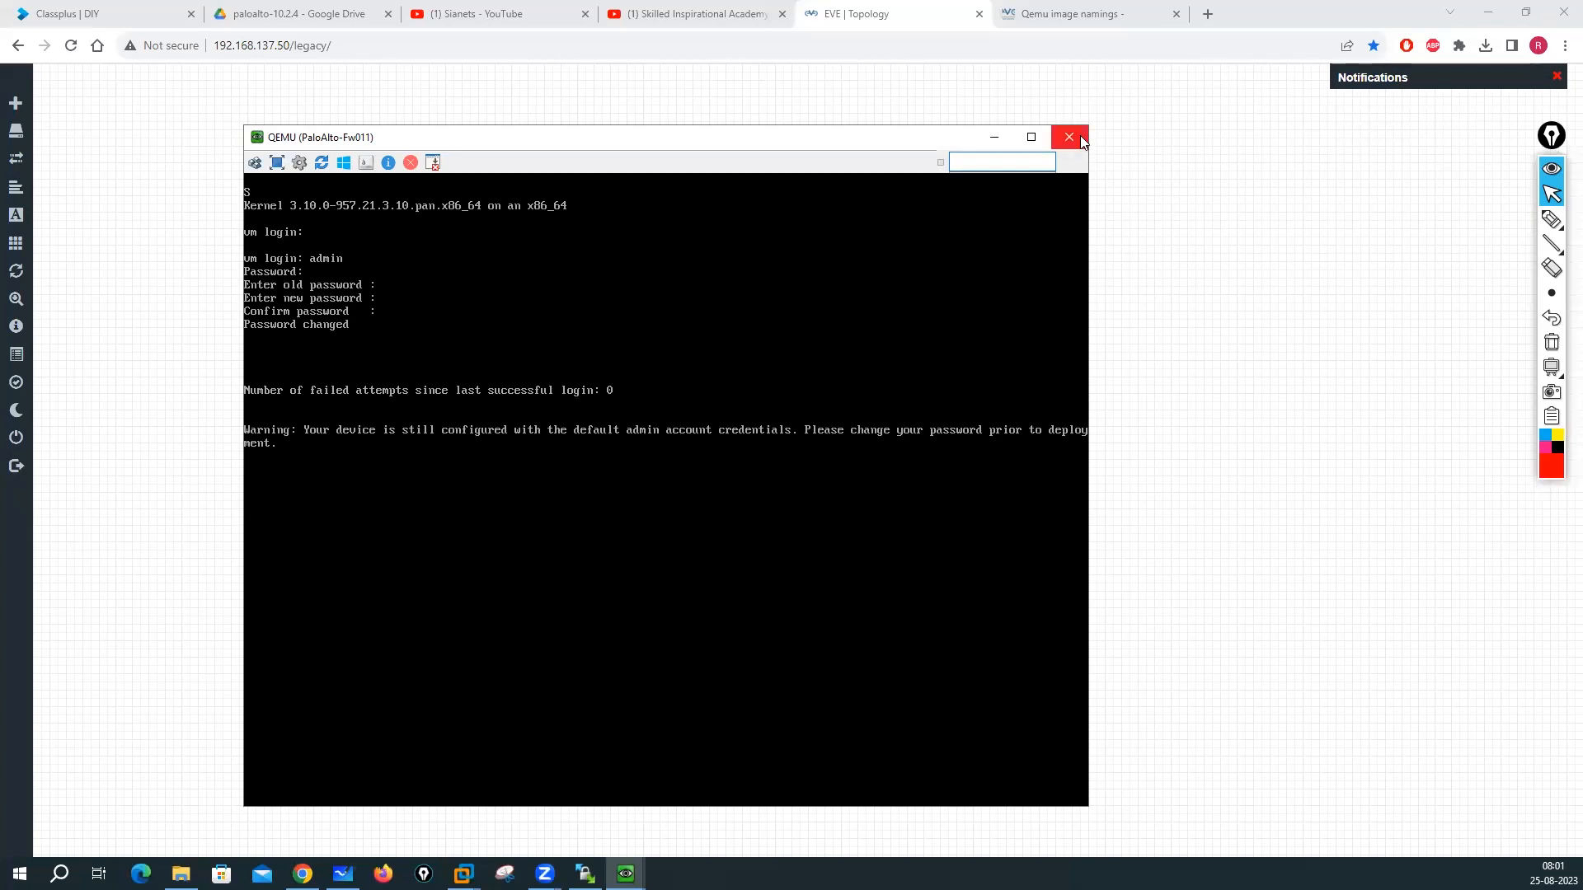
Step: Bring up the PA-VM command prompt and close the firewall's QEMU console window
key("Return")
key("Return")
key("Return")
key("Return")
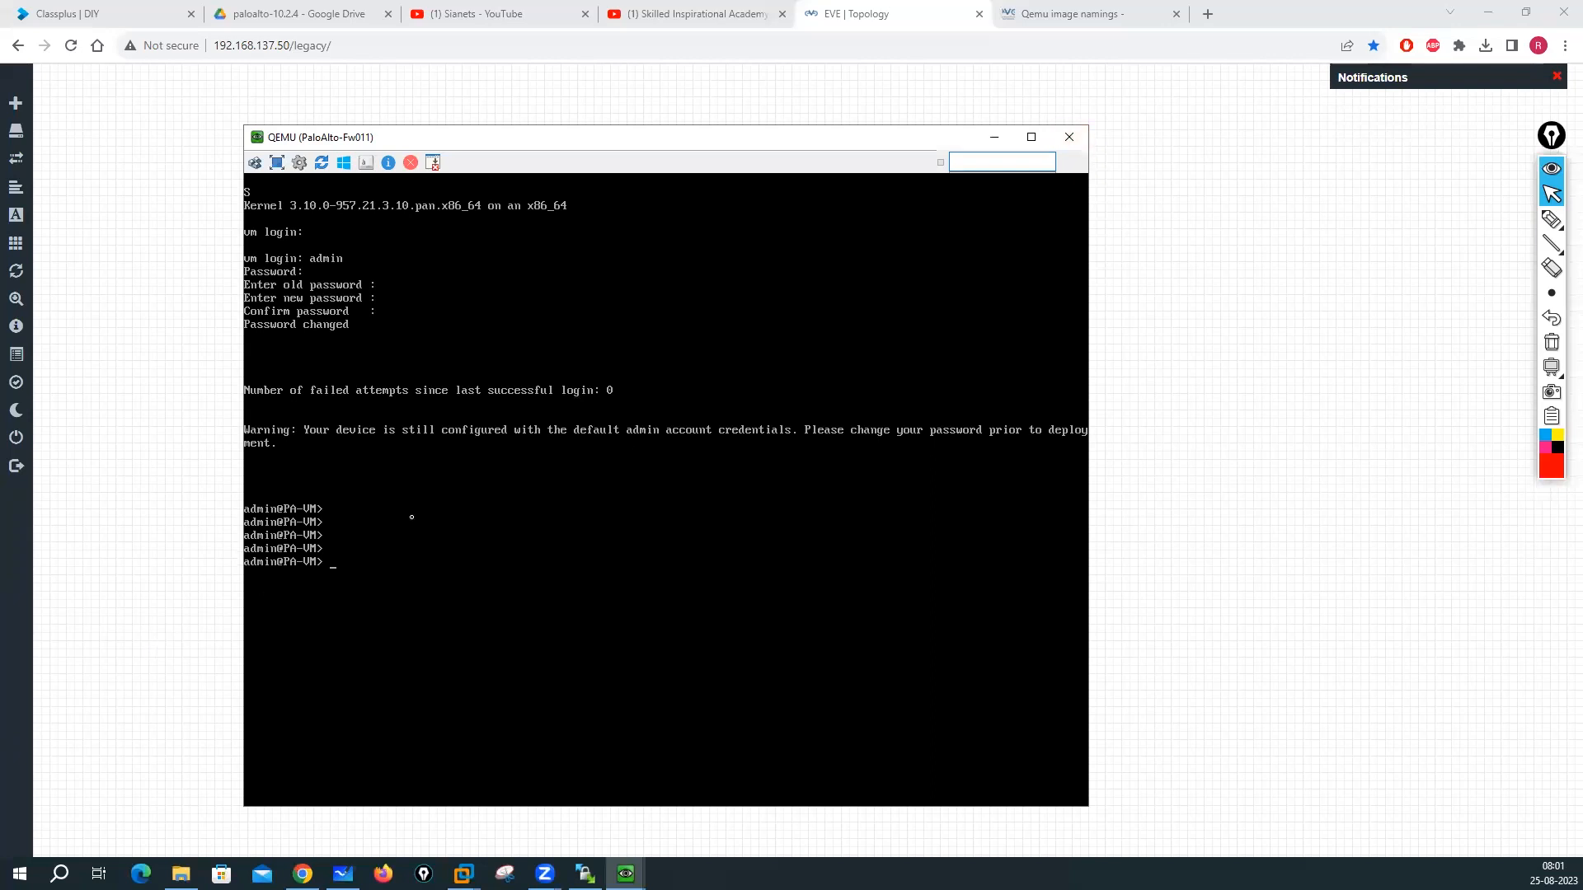
left_click(1060, 136)
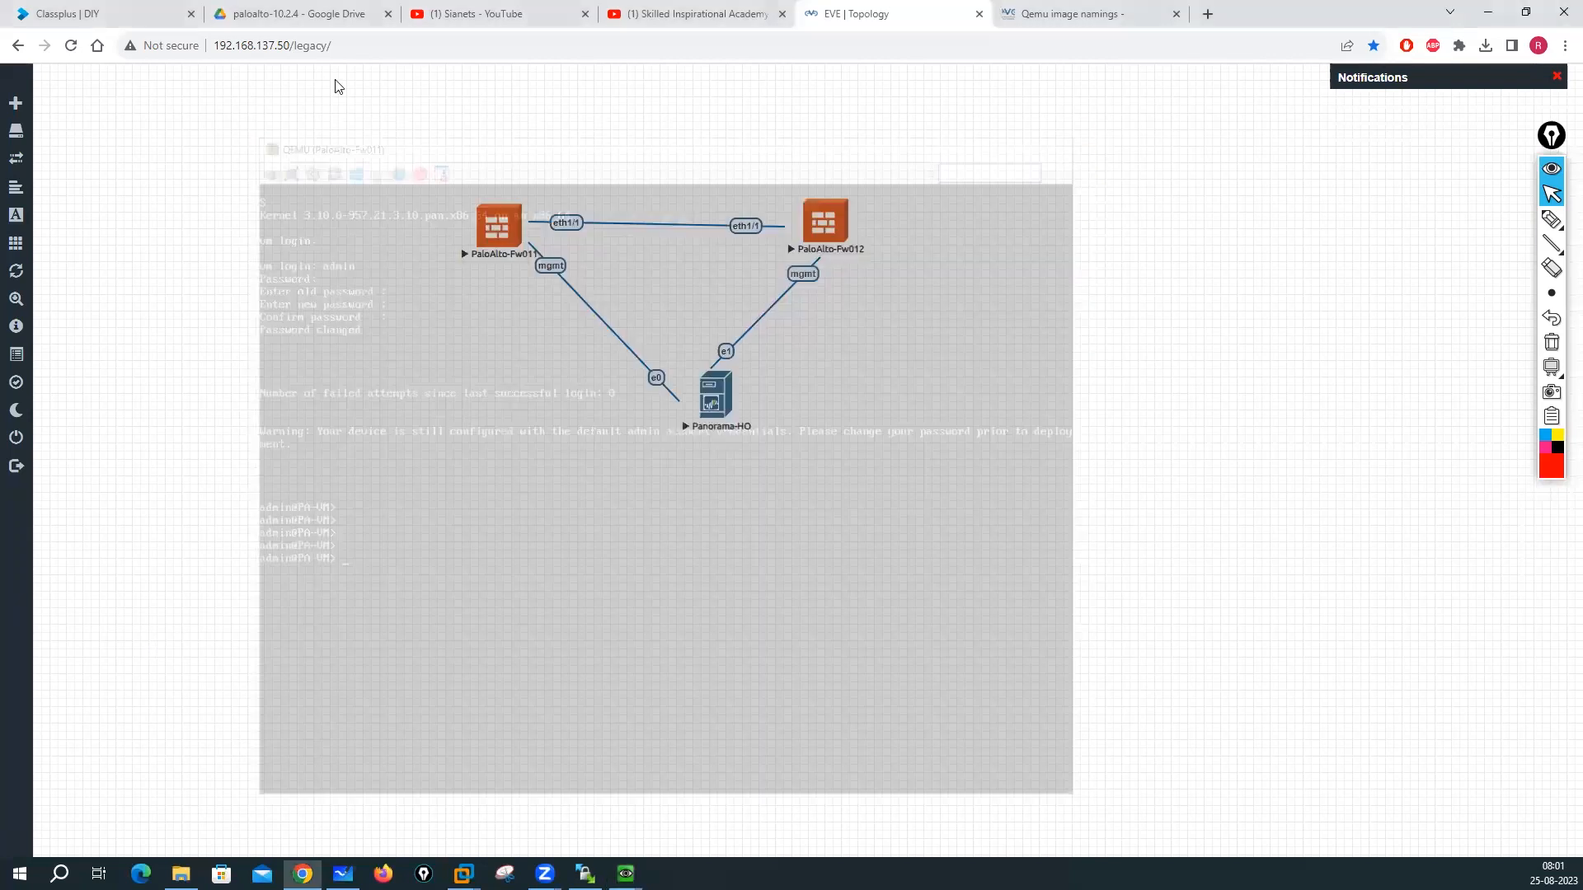
Step: Stop PaloAlto-Fw011, PaloAlto-Fw012 and Panorama-HO together and refresh the topology
left_click_drag(435, 170, 926, 452)
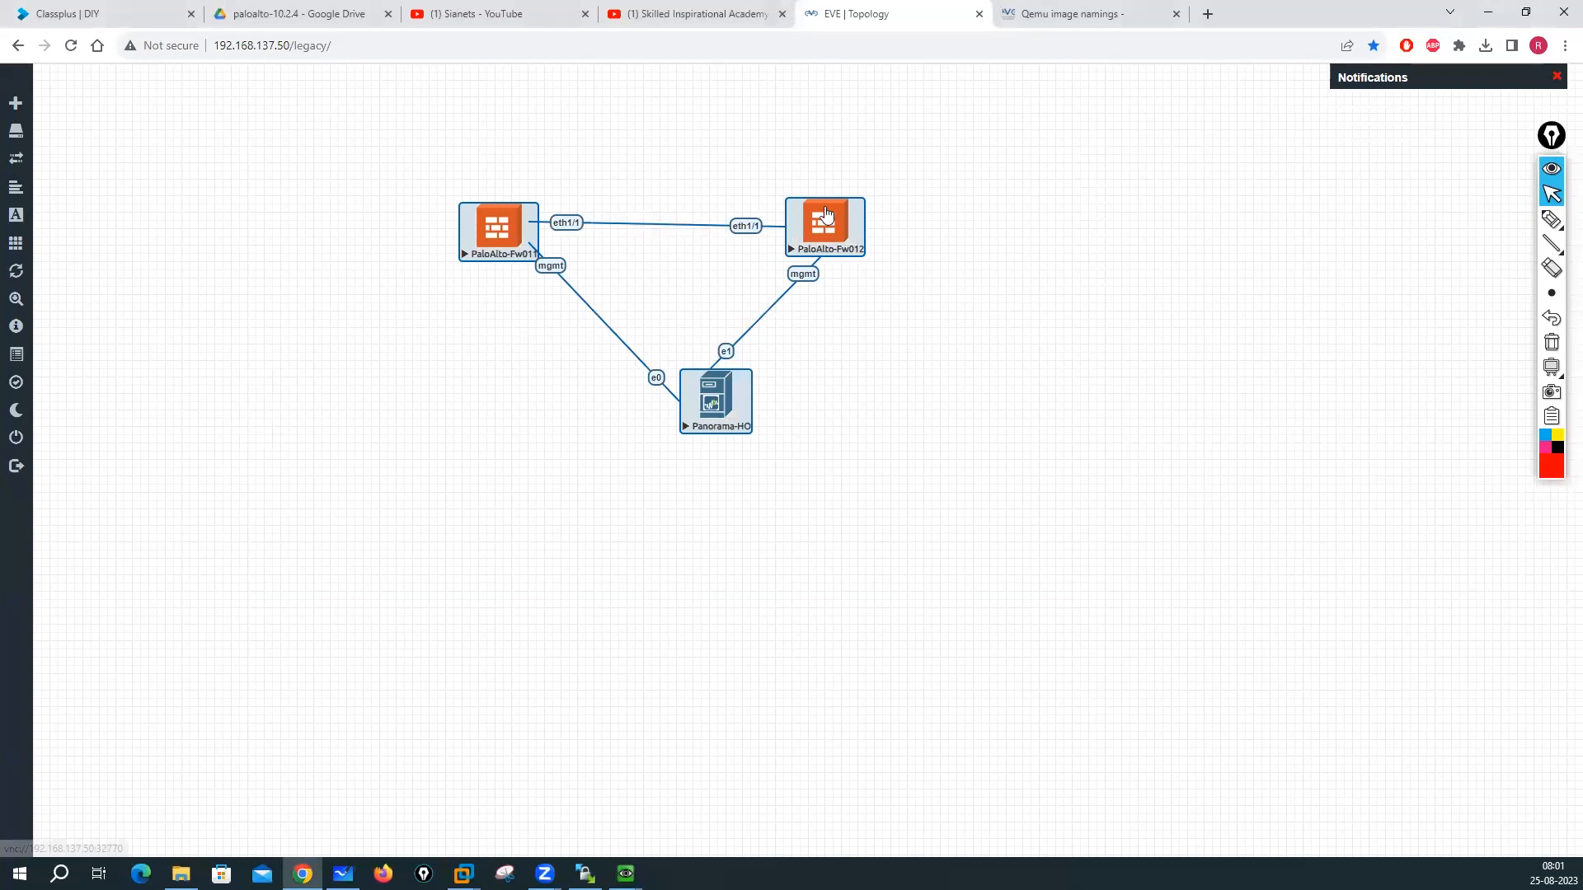
right_click(835, 211)
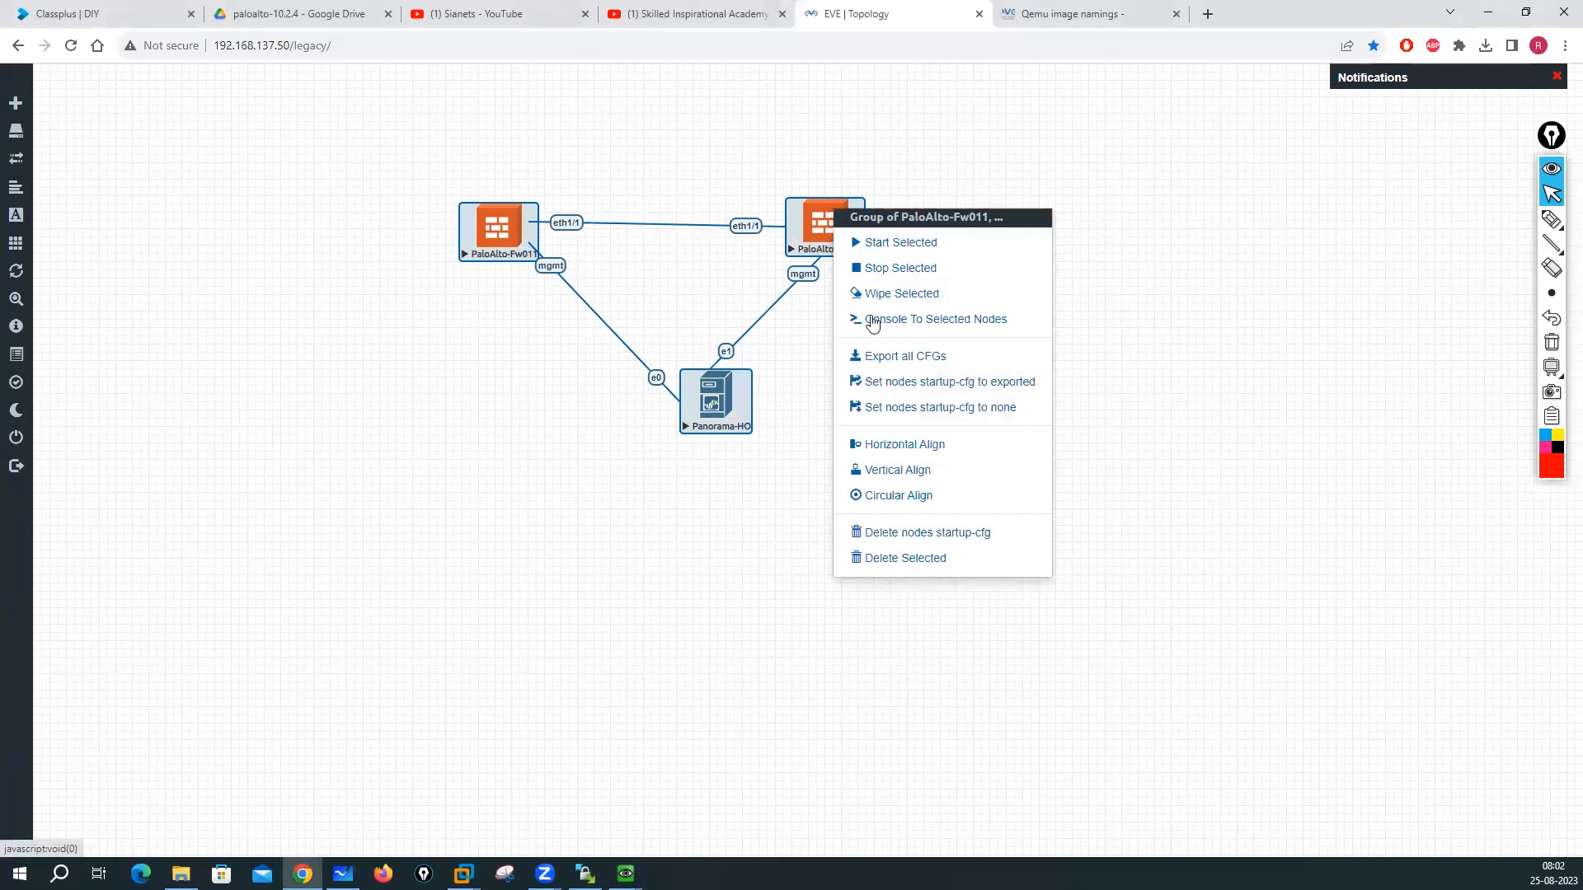
left_click(874, 269)
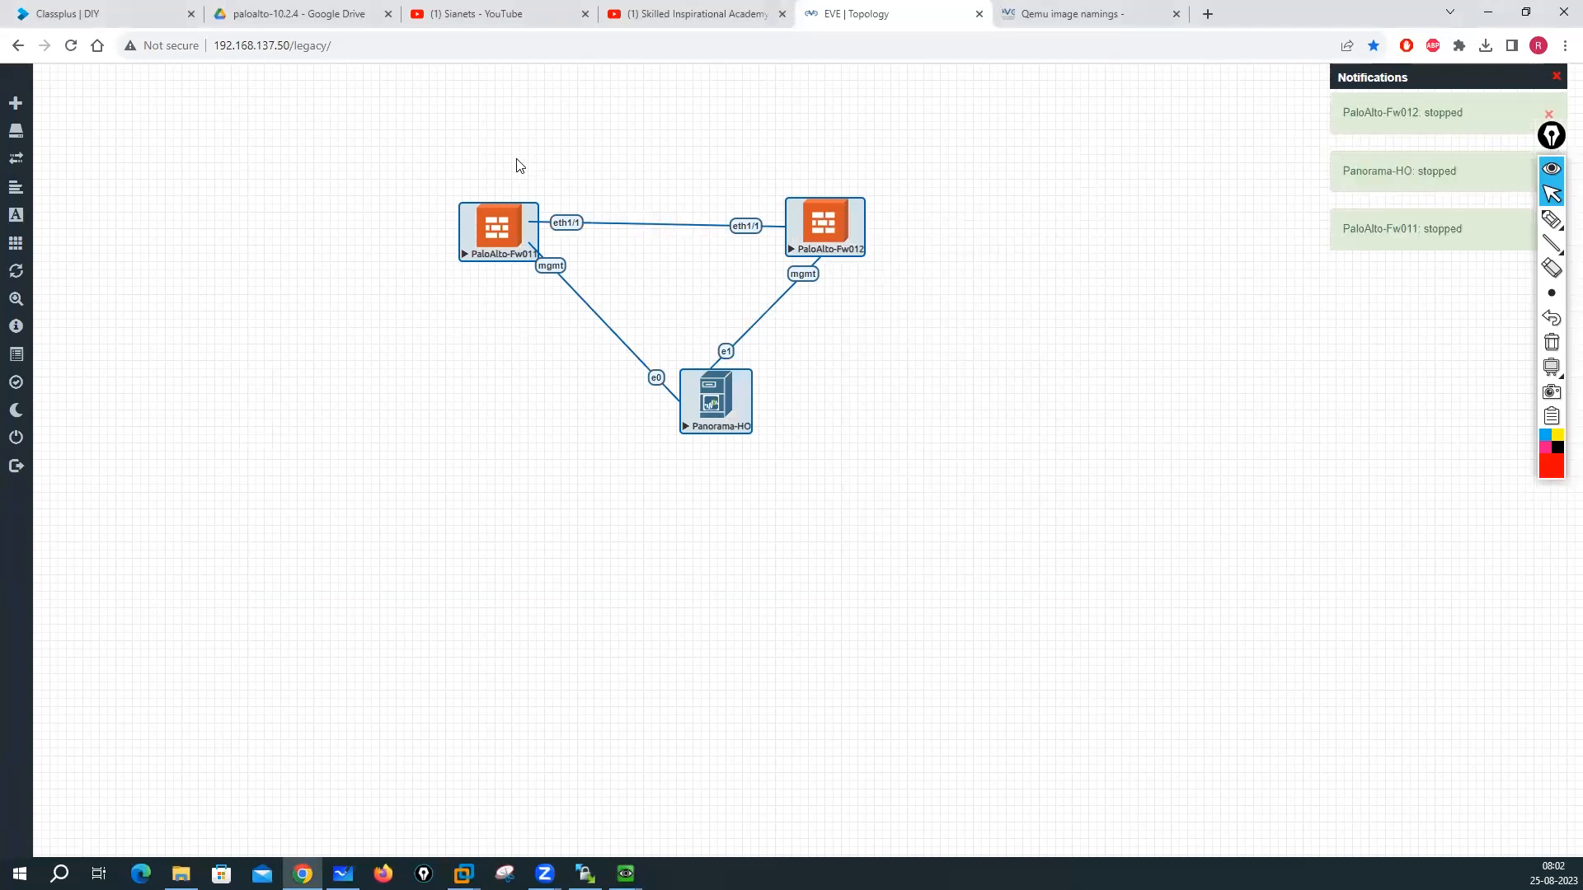
mouse_move(24, 334)
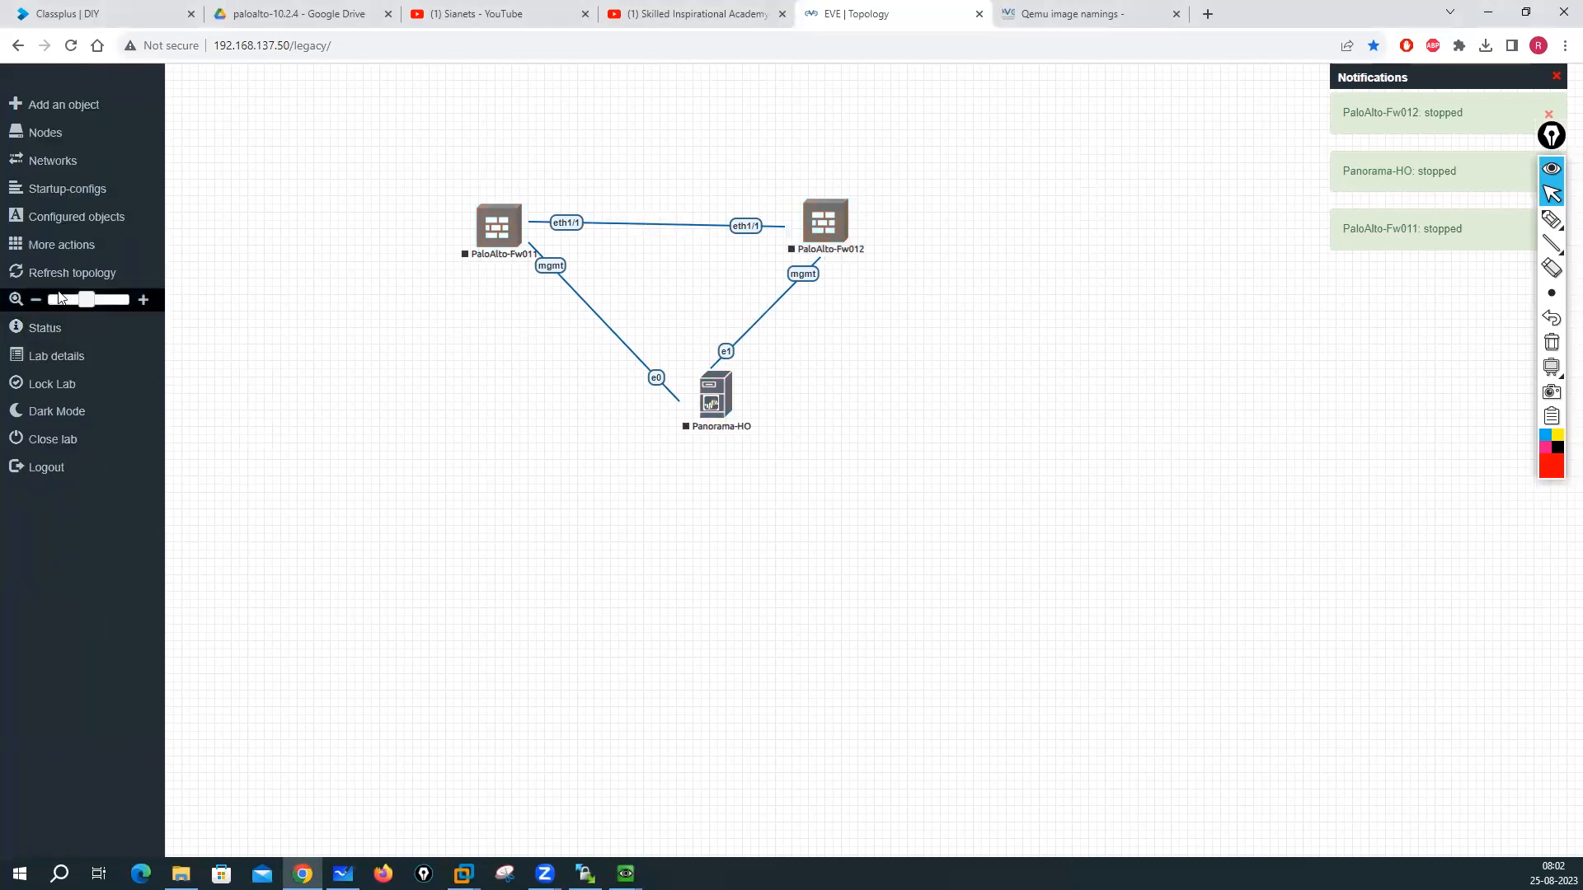
left_click(58, 271)
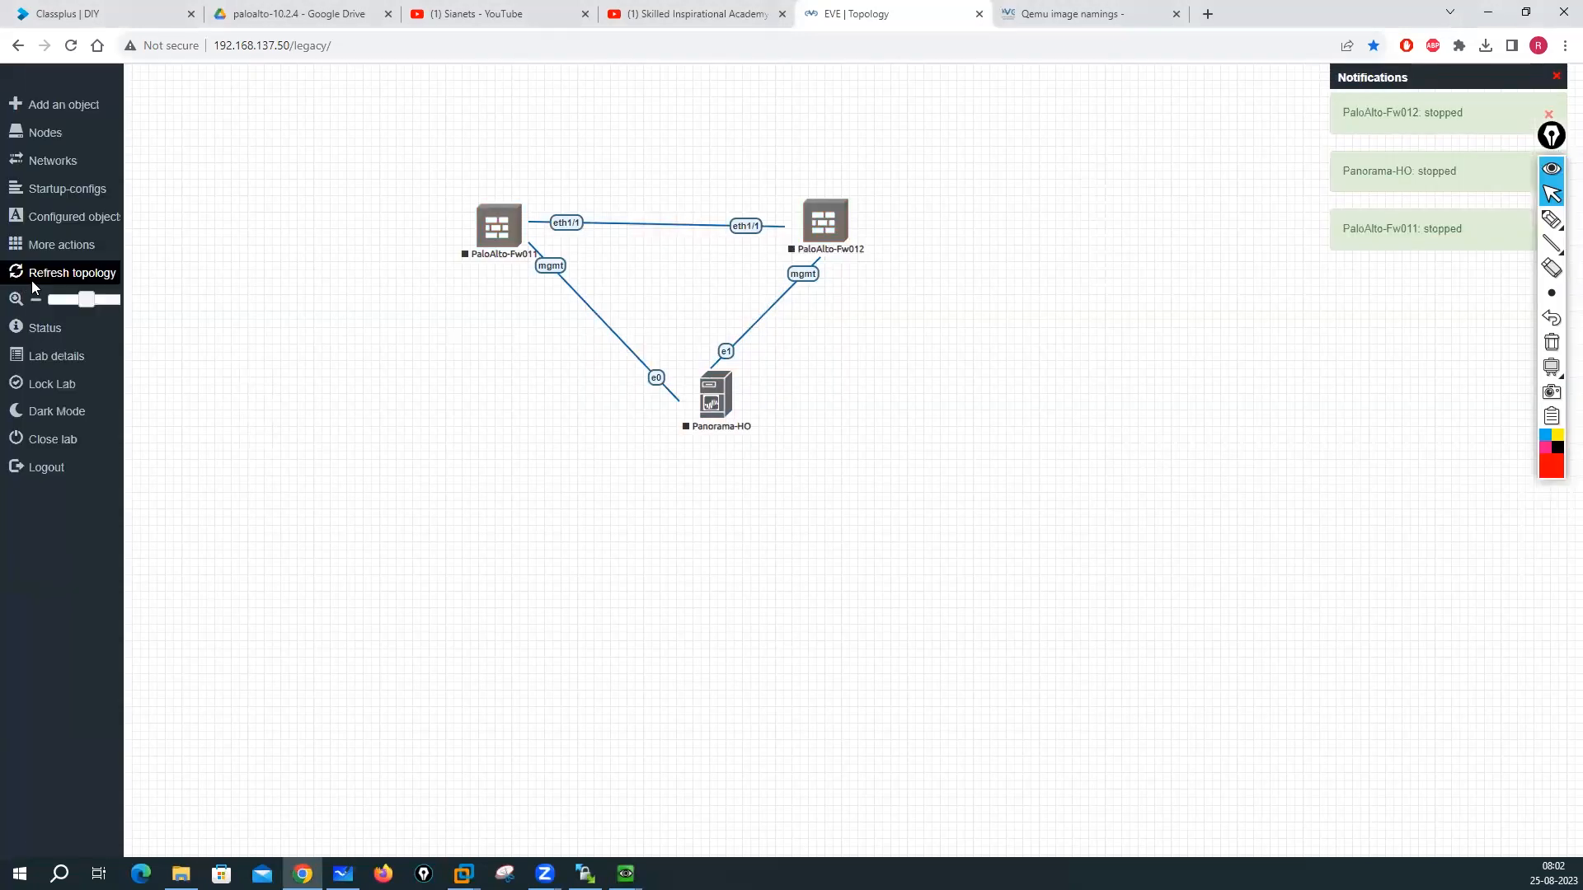
left_click(38, 278)
Step: Delete the two stopped Palo Alto firewalls and Panorama-HO together from the topology
left_click_drag(426, 196, 917, 462)
right_click(852, 233)
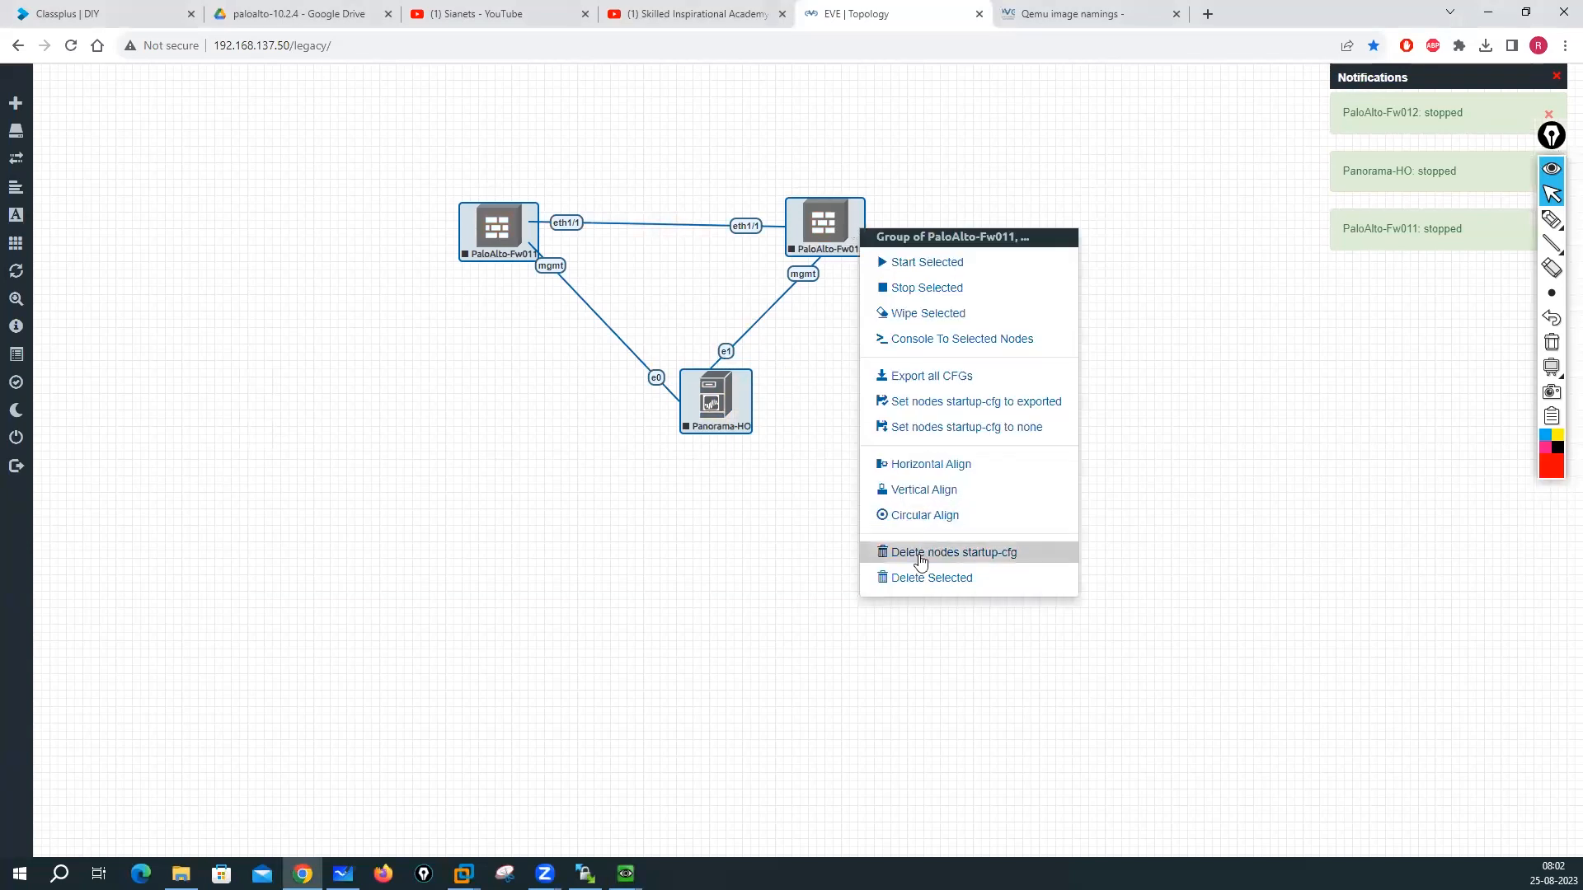
left_click(910, 584)
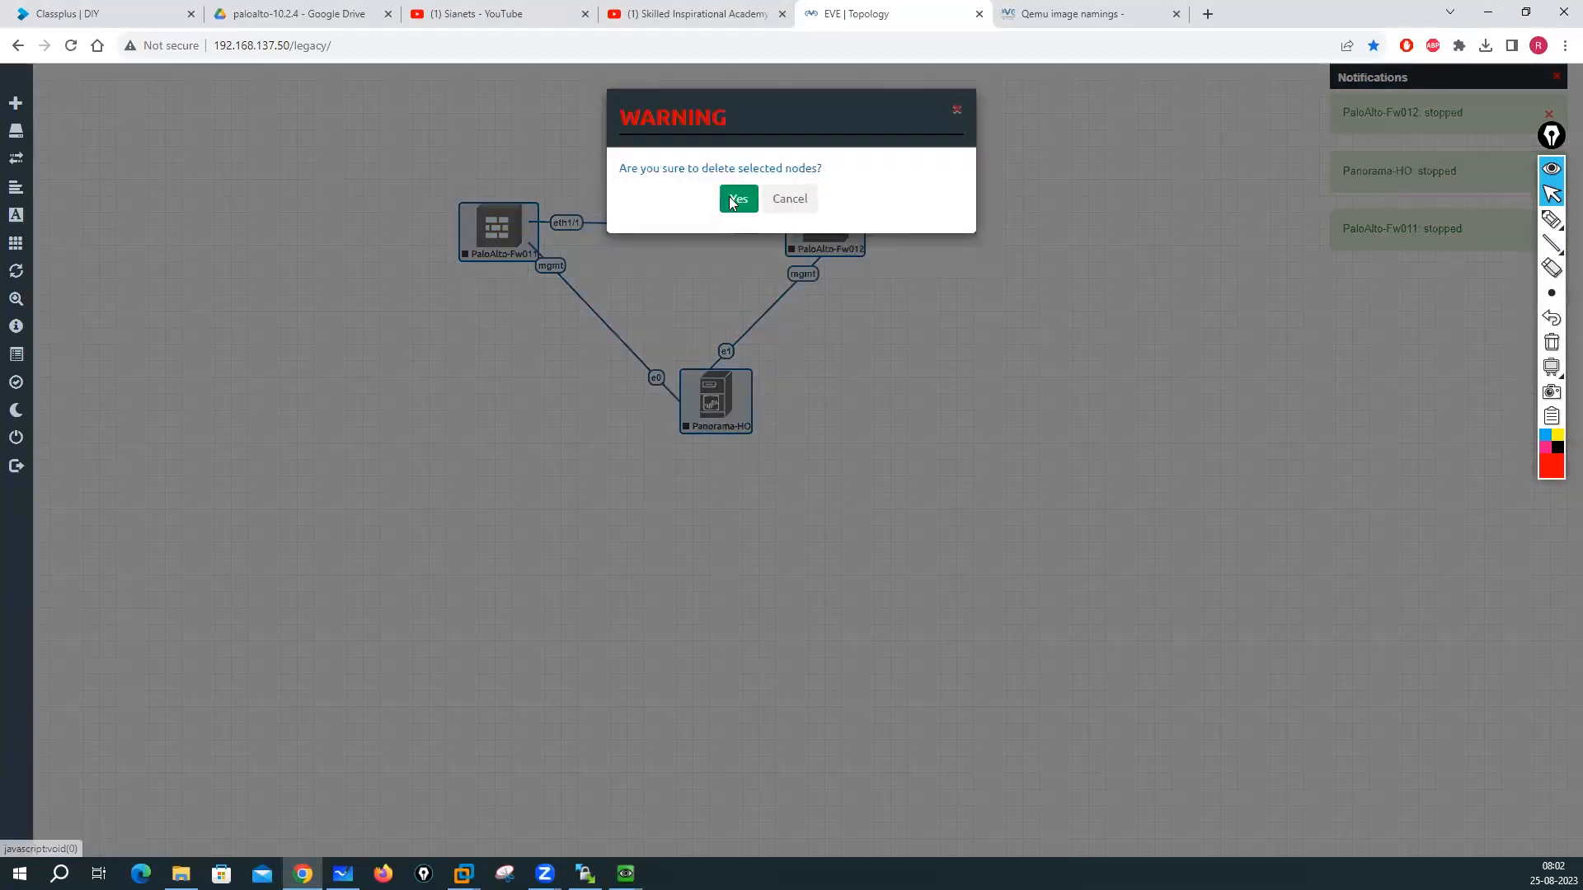
left_click(738, 198)
Step: Switch to Microsoft Whiteboard and review the Lab Setup topic list on the Lab-Topologies board
left_click(343, 874)
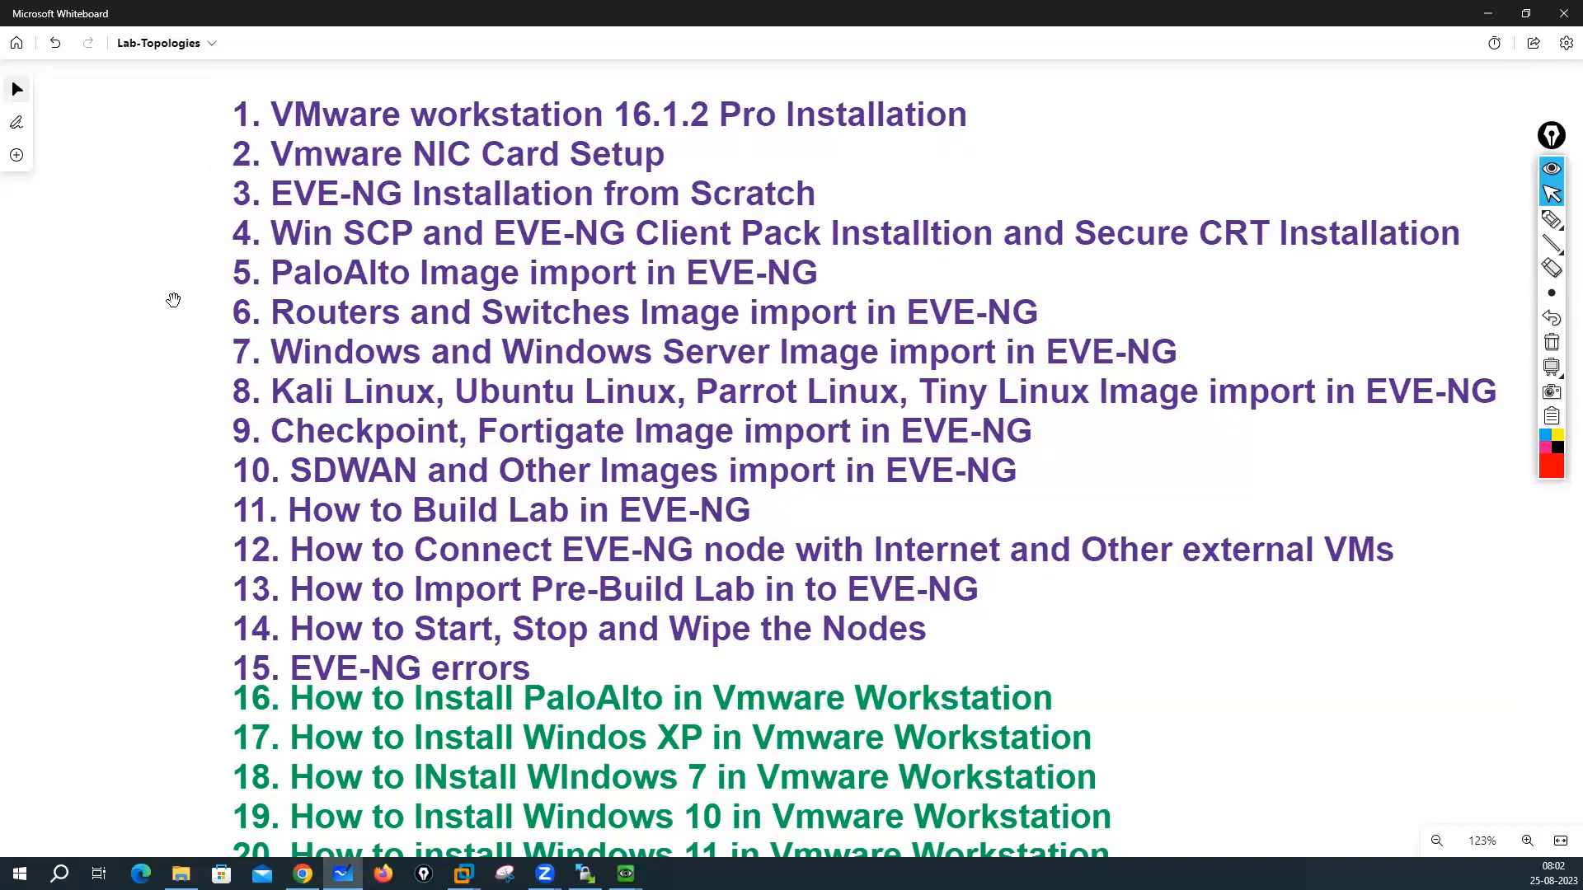
left_click_drag(128, 340, 76, 399)
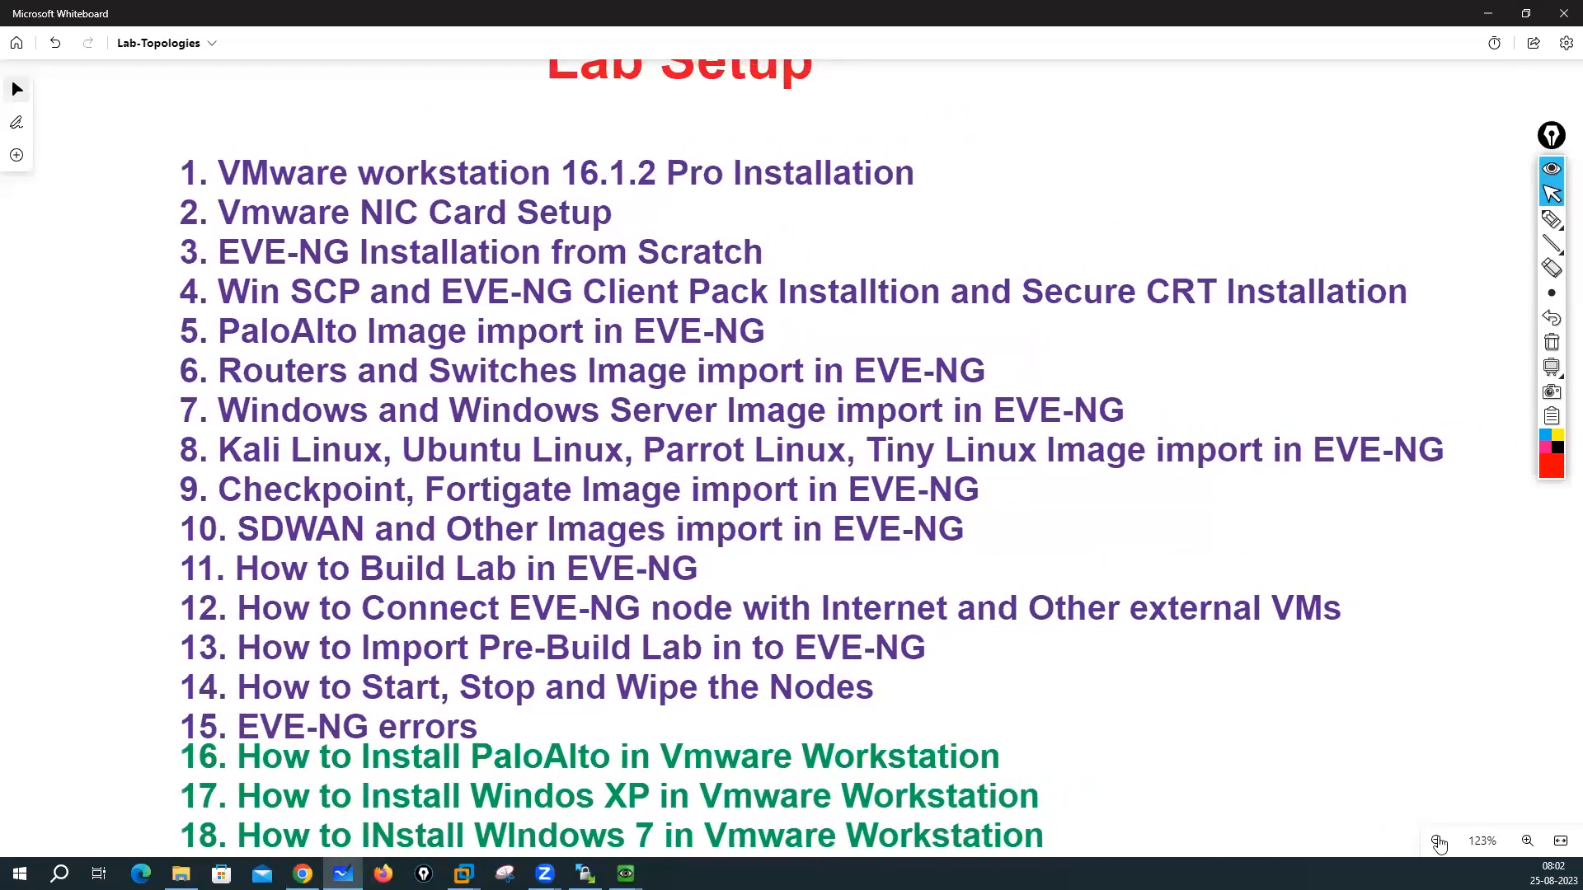
left_click(1437, 842)
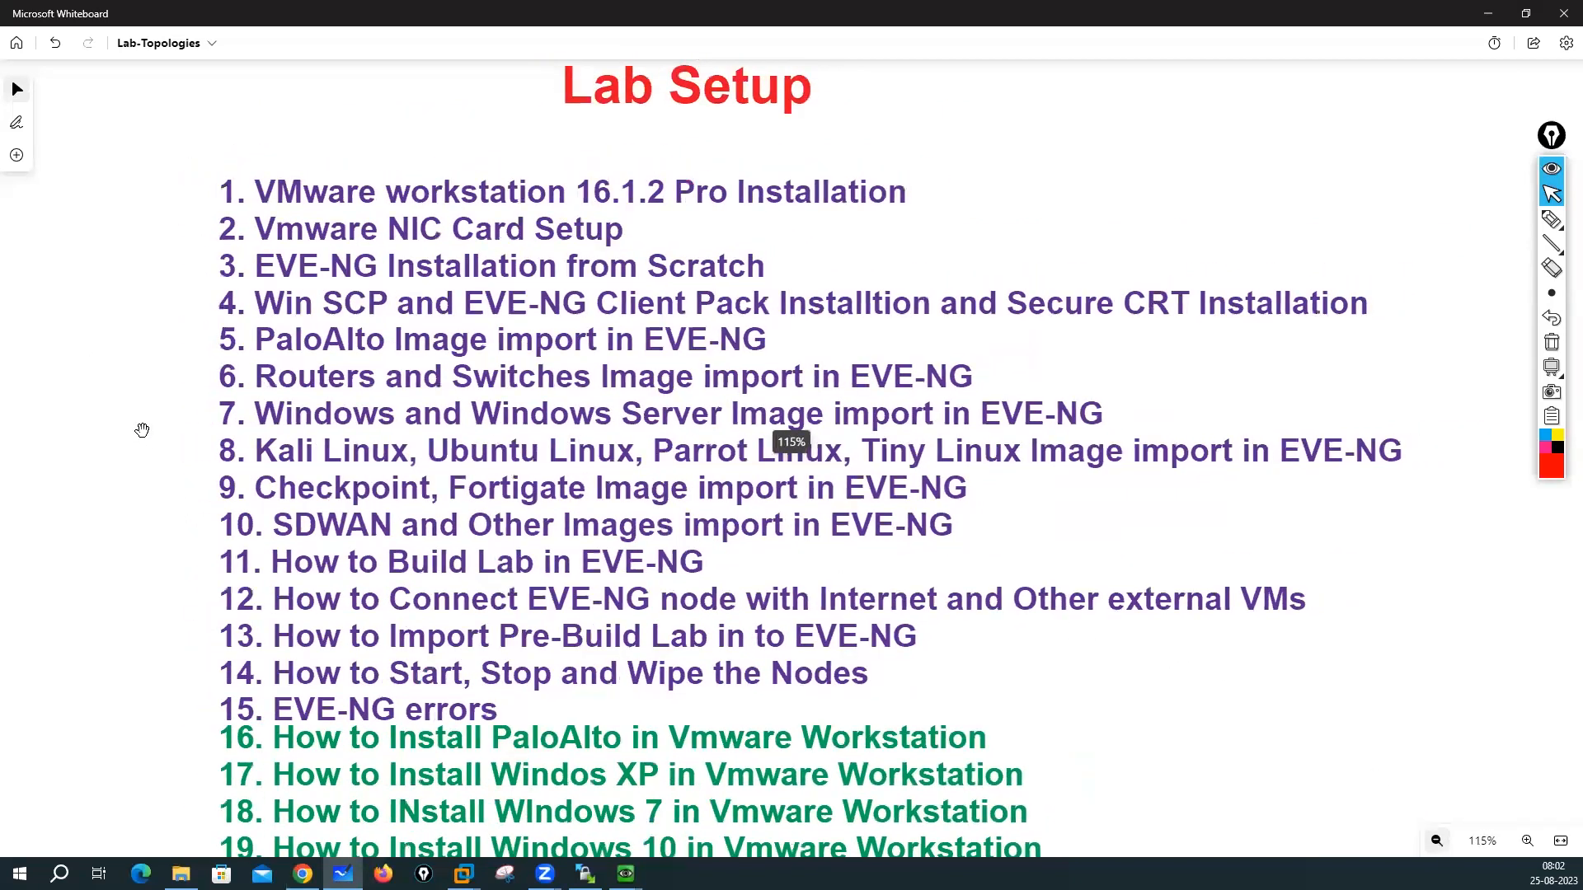
left_click_drag(103, 476, 89, 445)
Step: Tick the PaloAlto and the Routers and Switches image import topics in red, and clear the annotations
left_click(1550, 214)
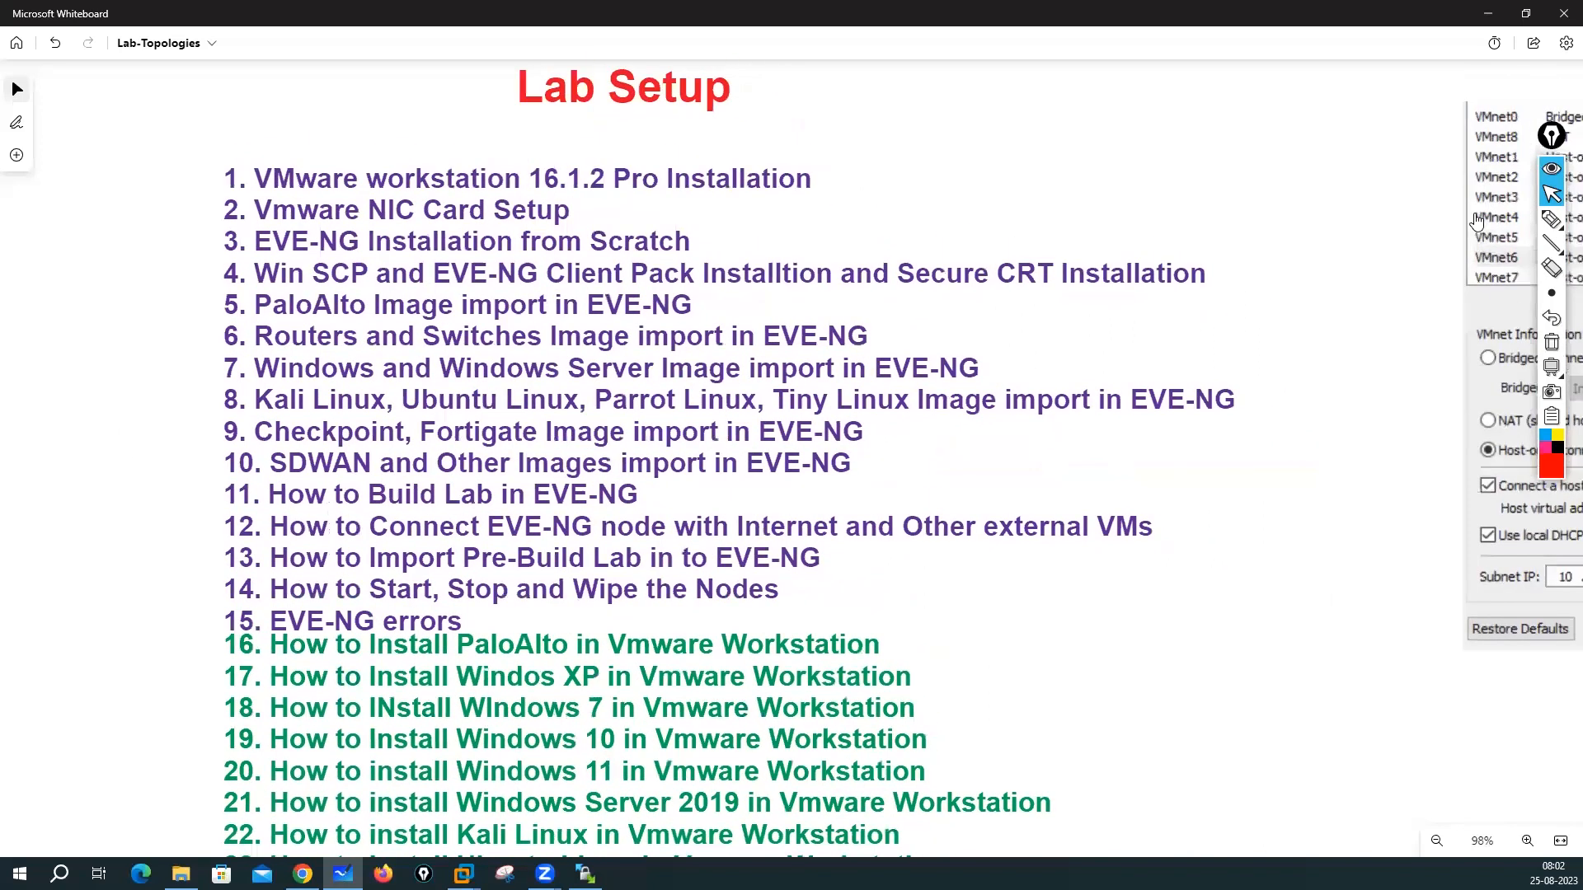
left_click_drag(659, 305, 724, 290)
left_click_drag(839, 328, 936, 321)
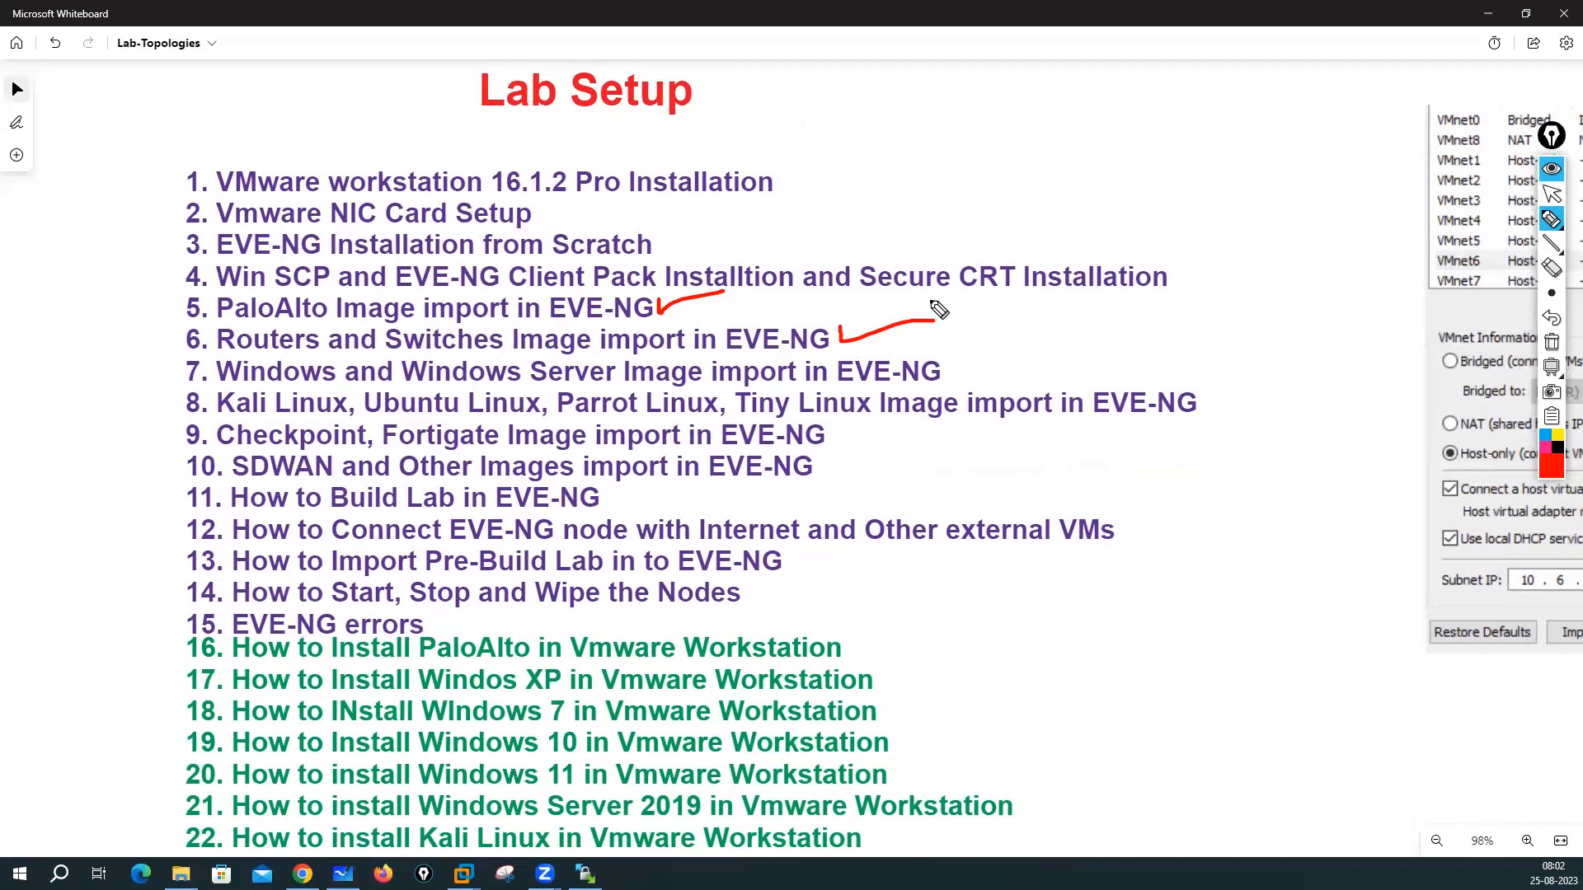
left_click(1546, 343)
left_click(1552, 195)
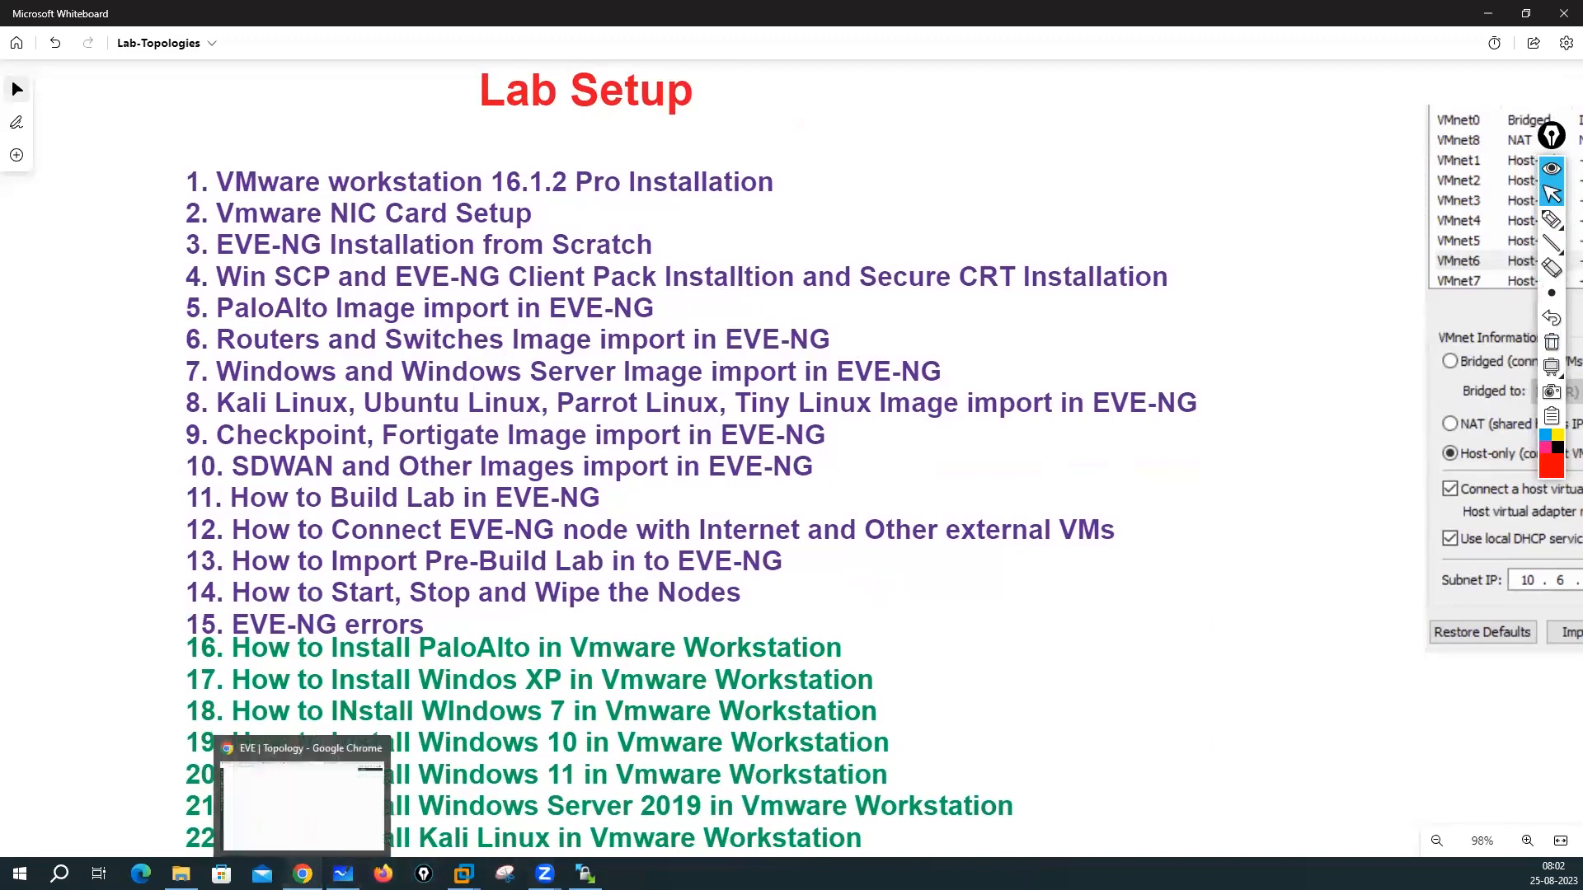
Step: Switch to File Explorer, open the dynamips folder in eve-ng images and examine the c3725 and c7200 router image files
left_click(302, 874)
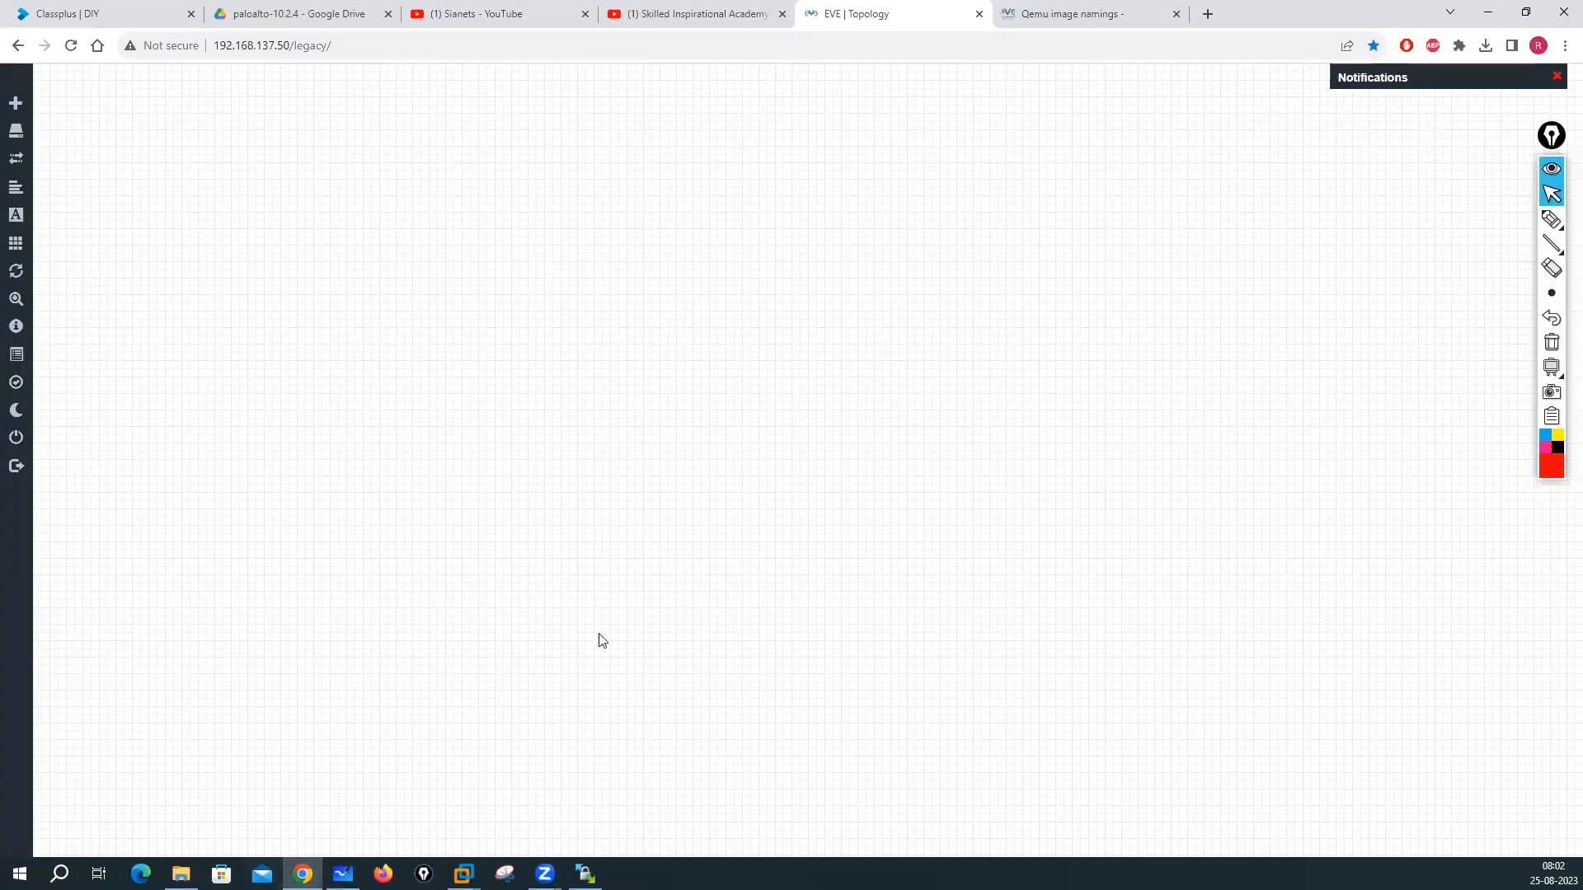
left_click(181, 872)
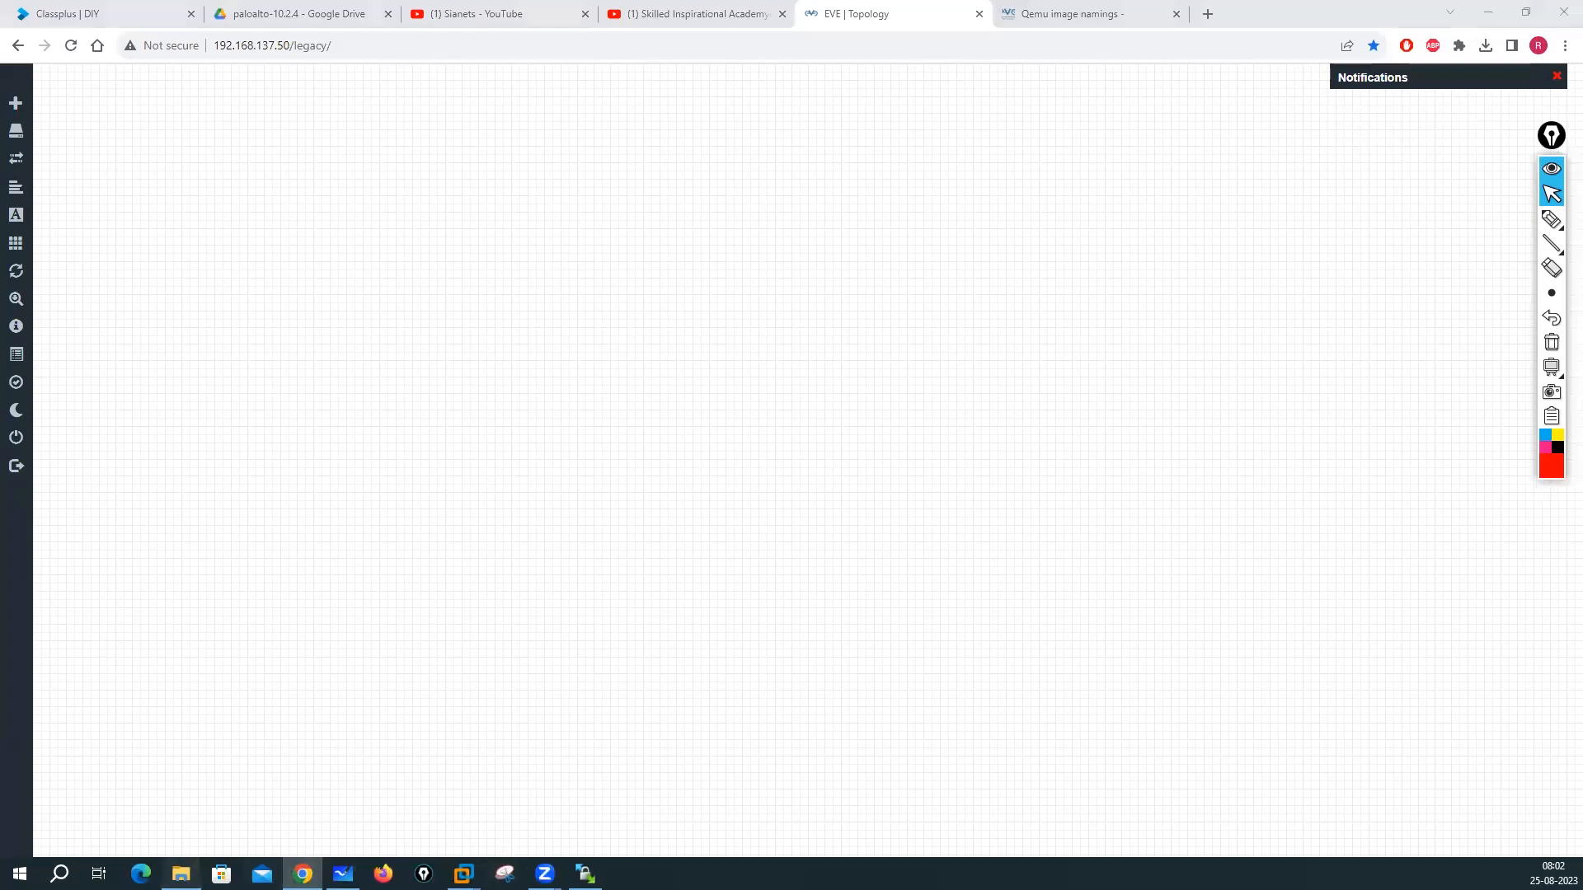
double_click(185, 223)
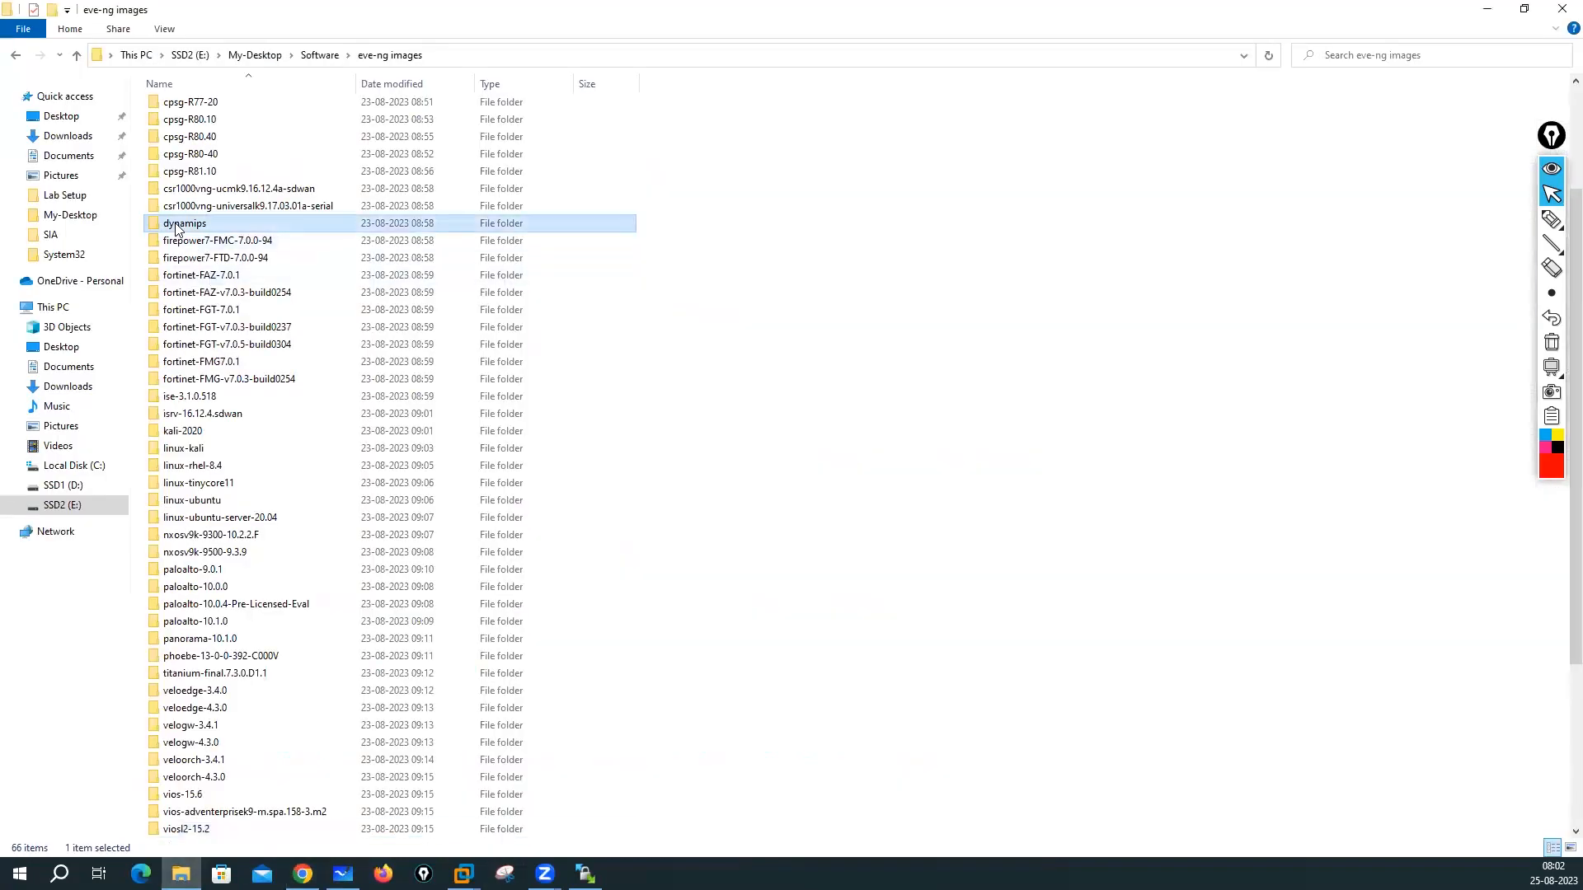
double_click(361, 84)
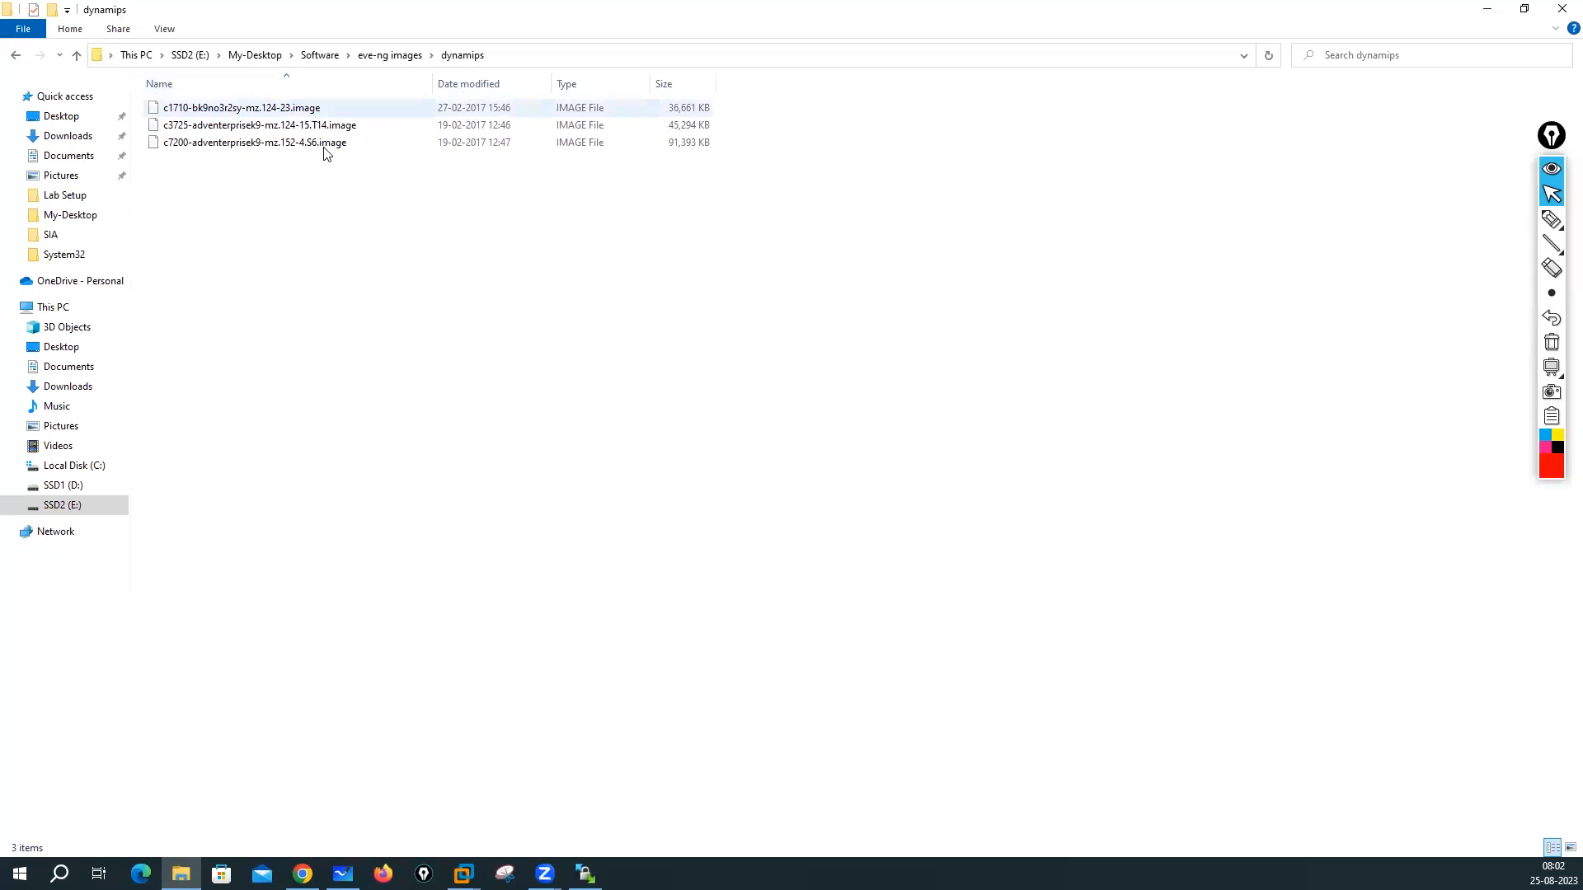
left_click(243, 130)
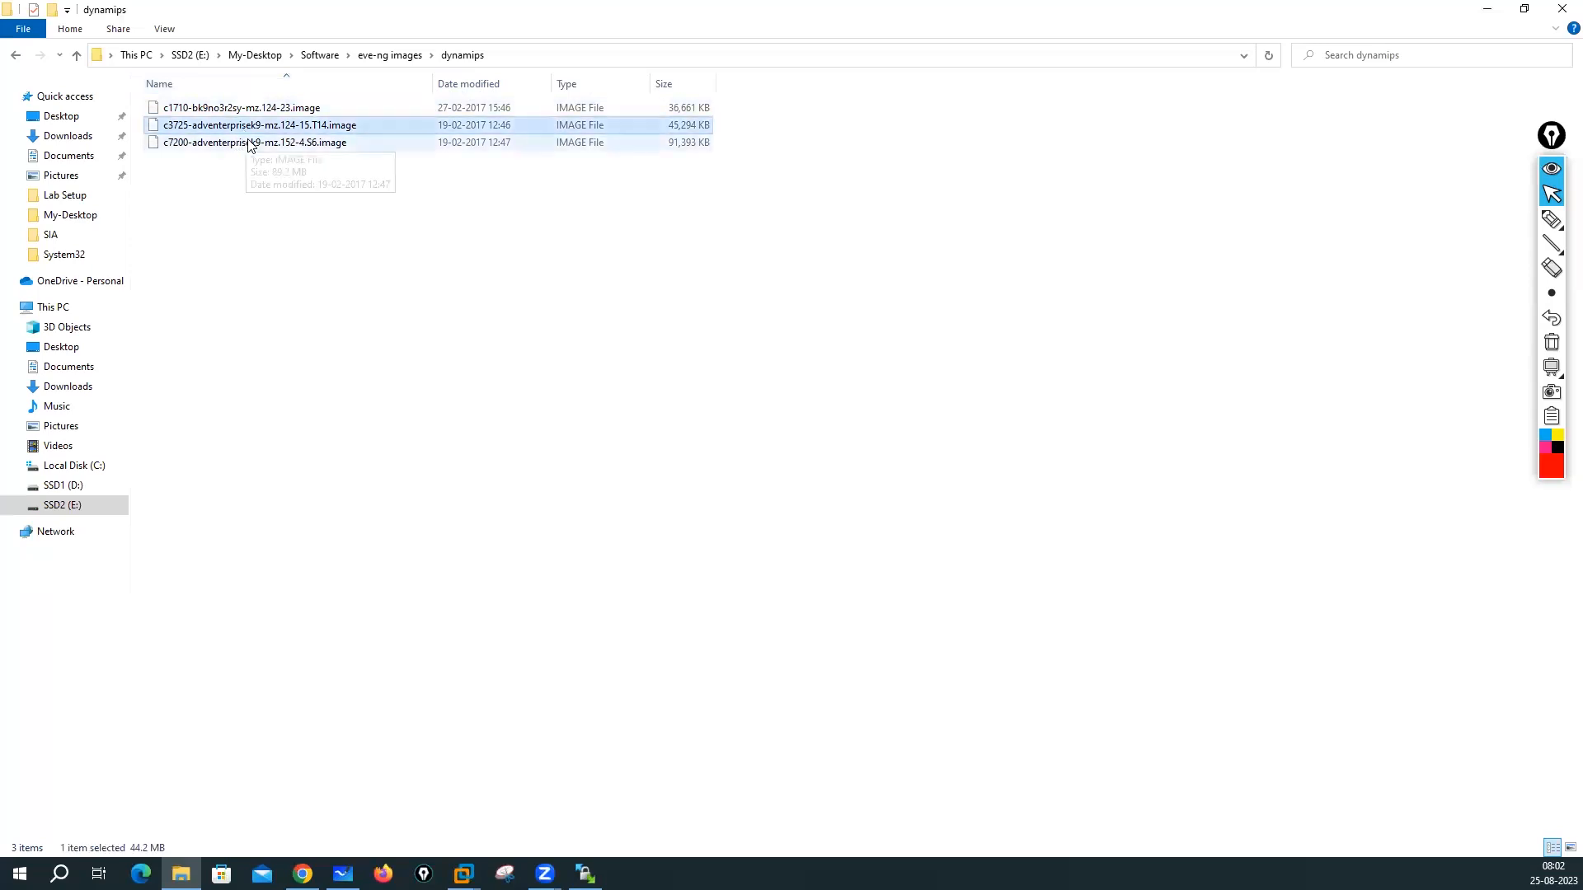
left_click(249, 144)
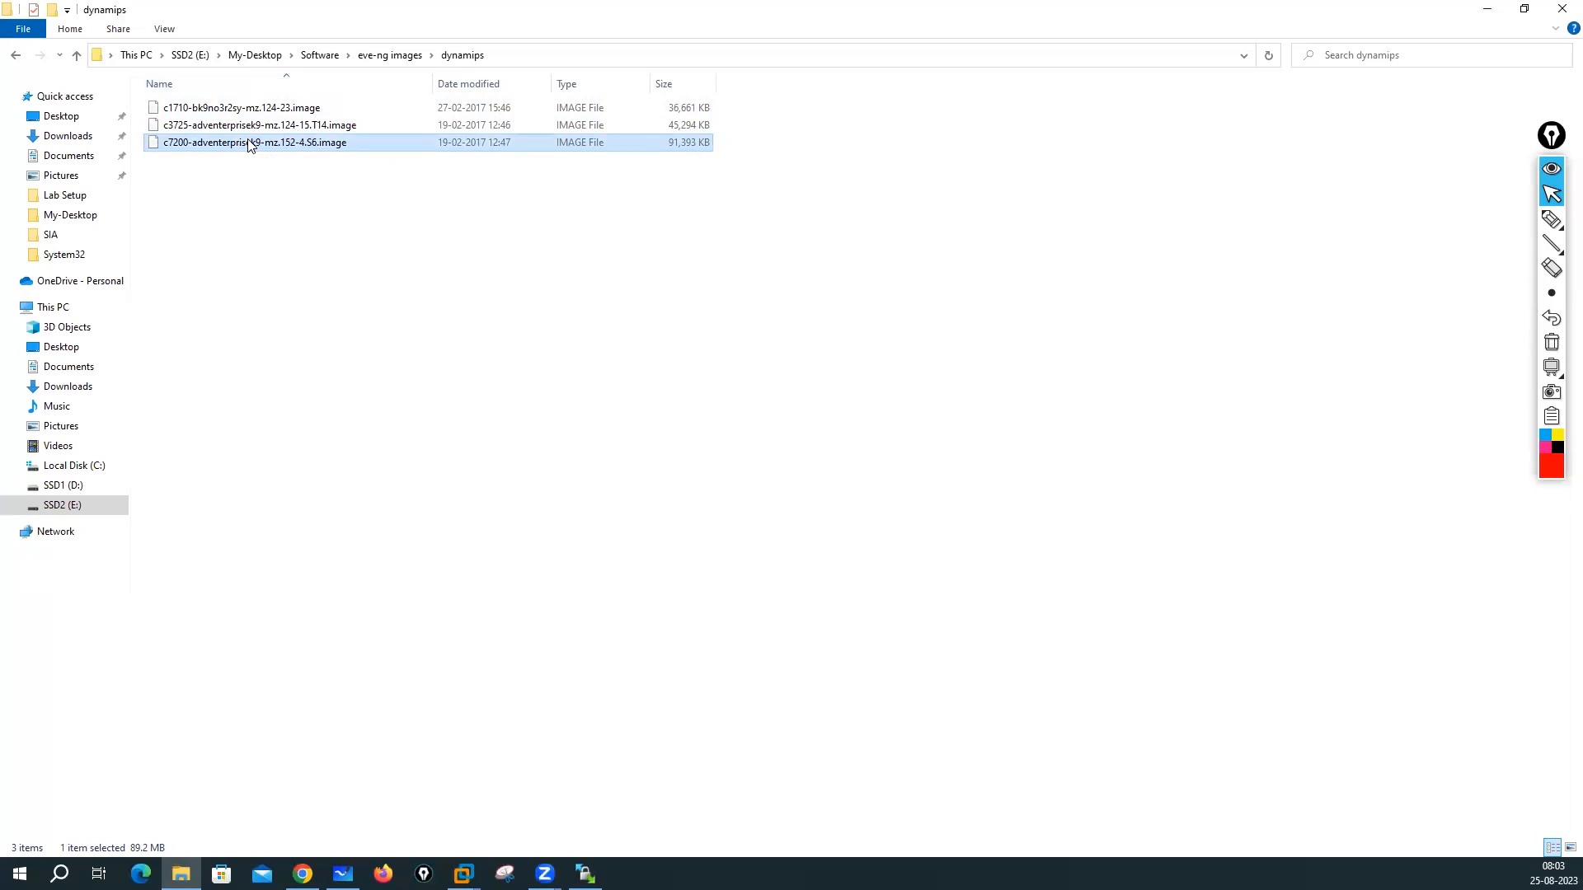
left_click(241, 165)
left_click(290, 125)
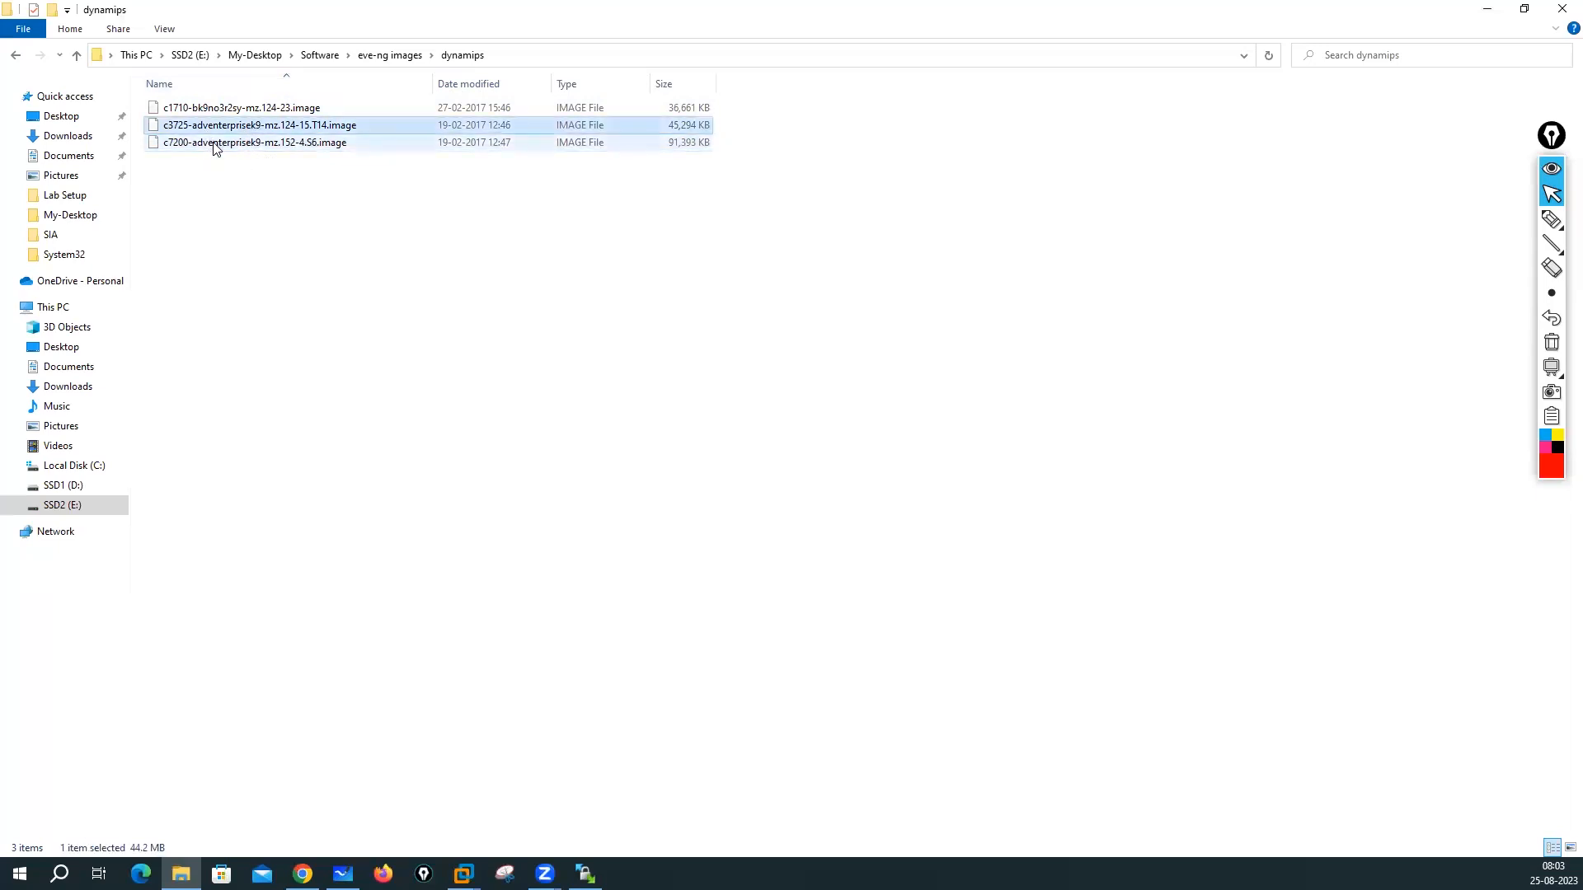
left_click(214, 144)
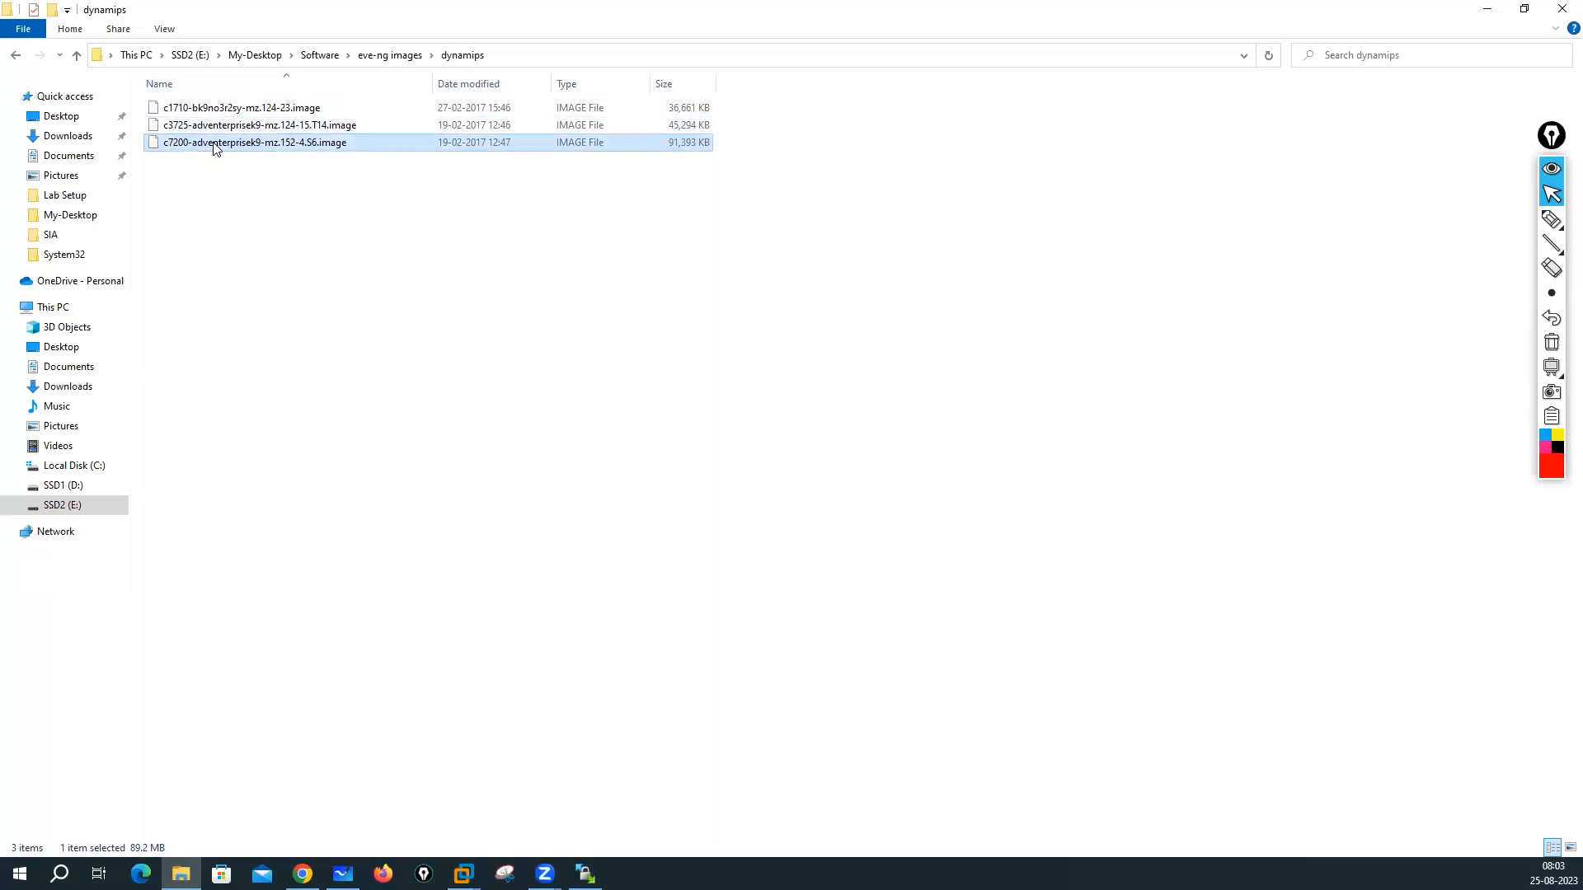
left_click(270, 204)
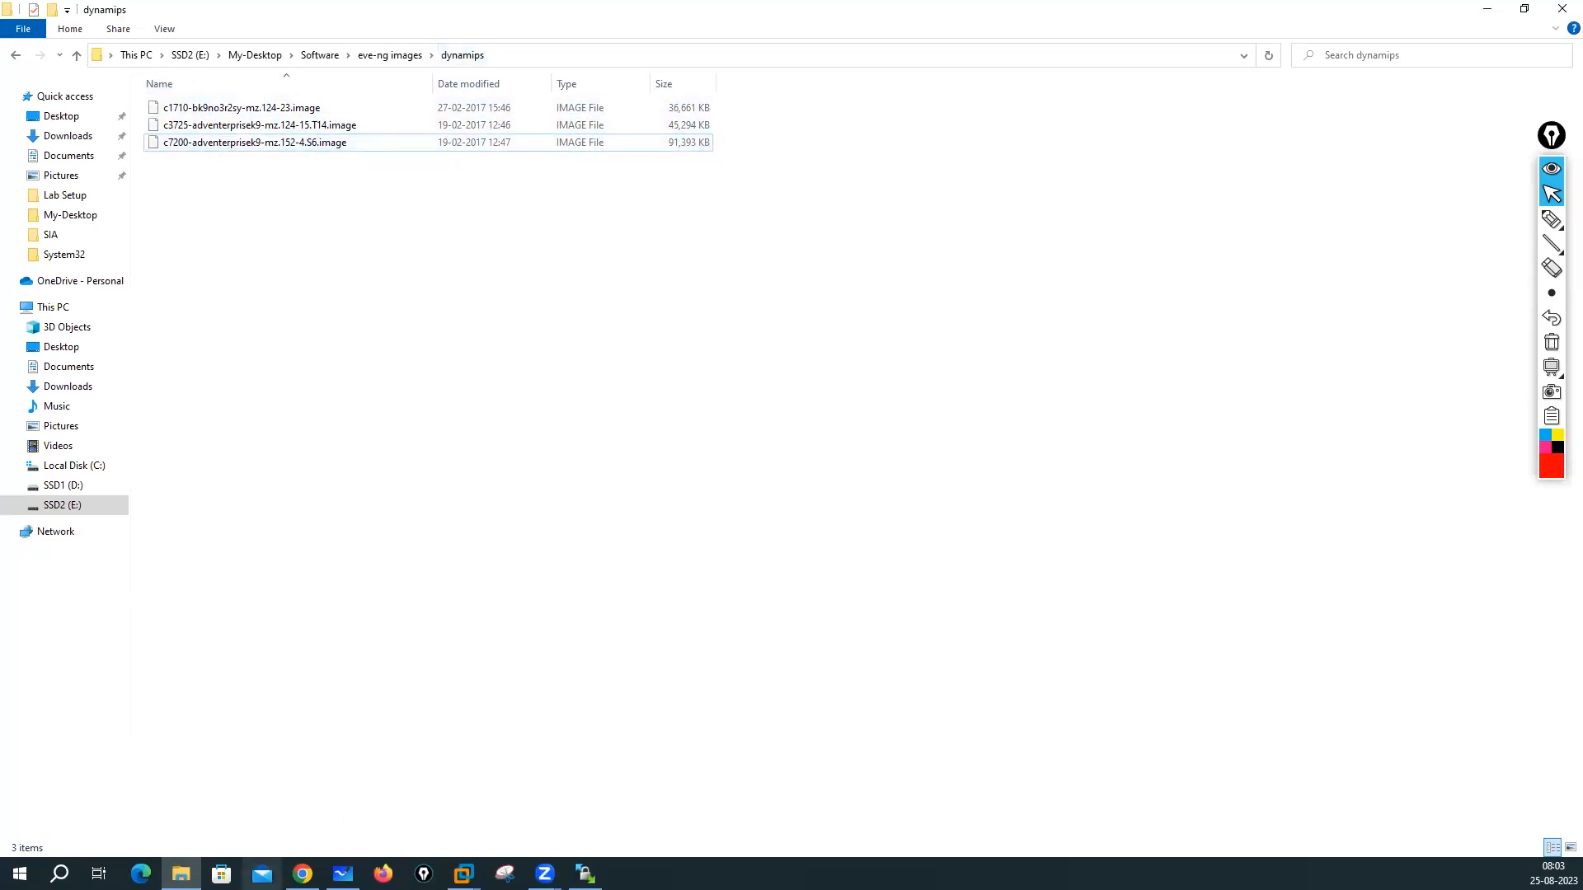
Step: Switch to WinSCP and open the local dynamips image folder and the server's /opt/unetlab/addons/dynamips folder
left_click(577, 864)
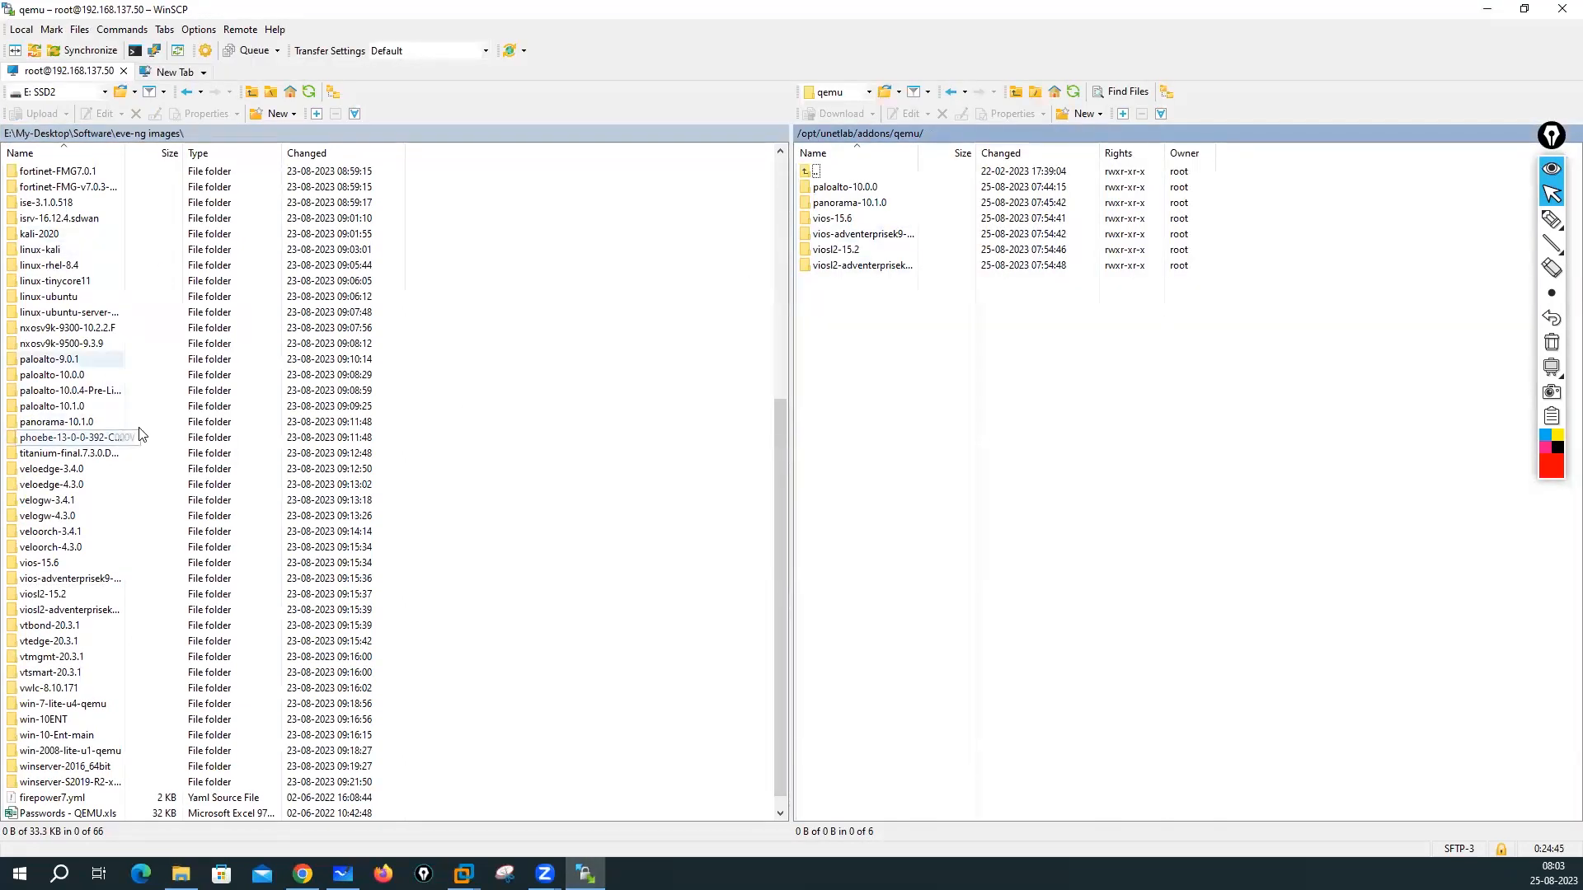
scroll(140, 435, "down", 1)
scroll(142, 435, "up", 7)
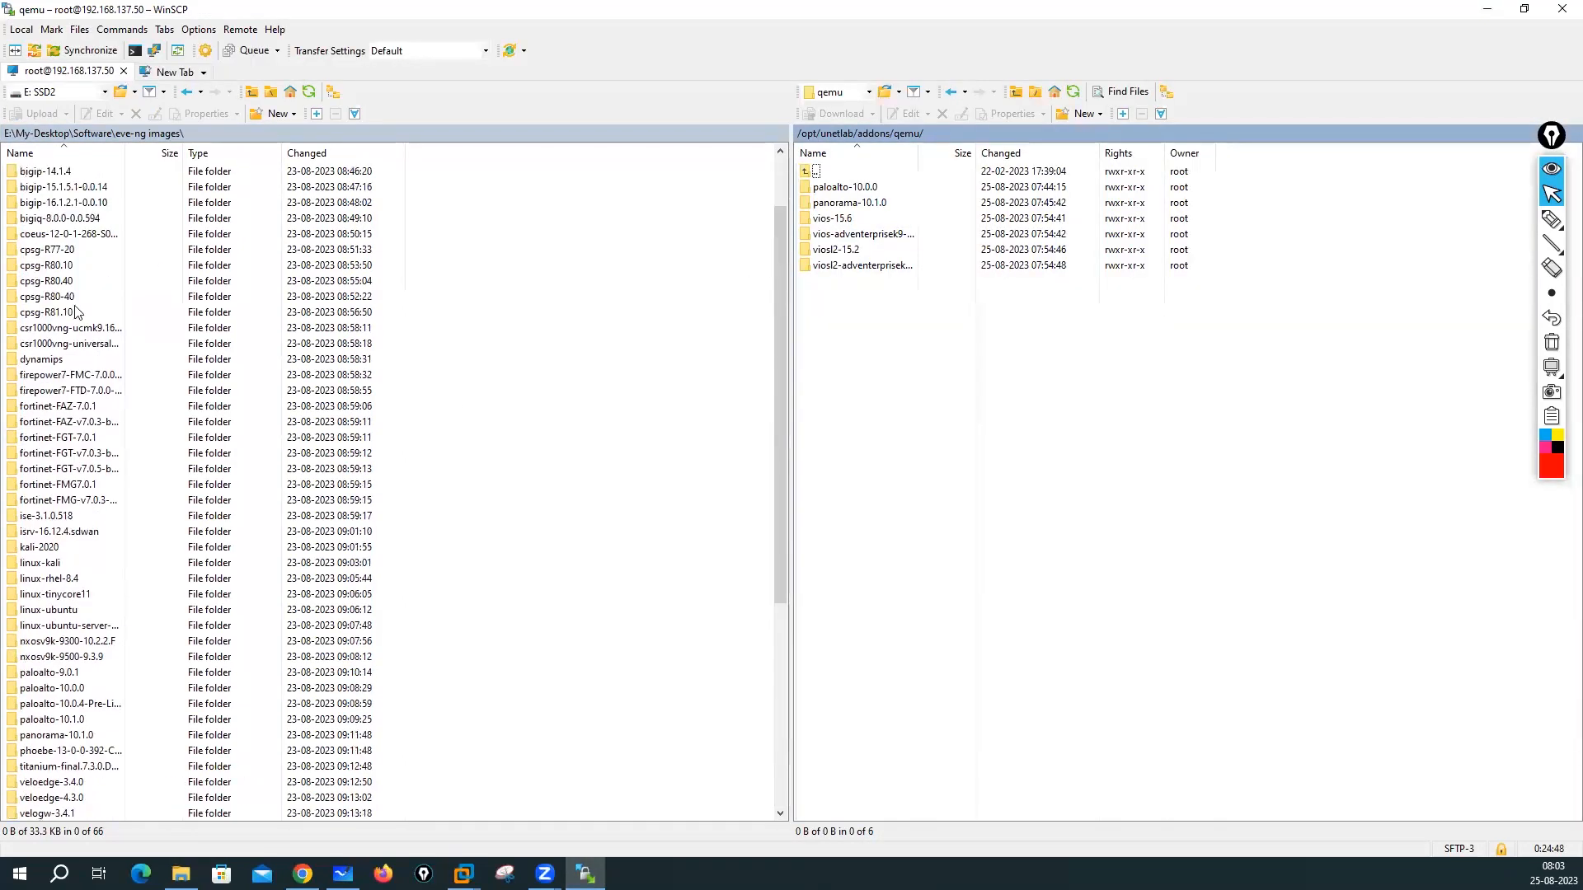
double_click(37, 362)
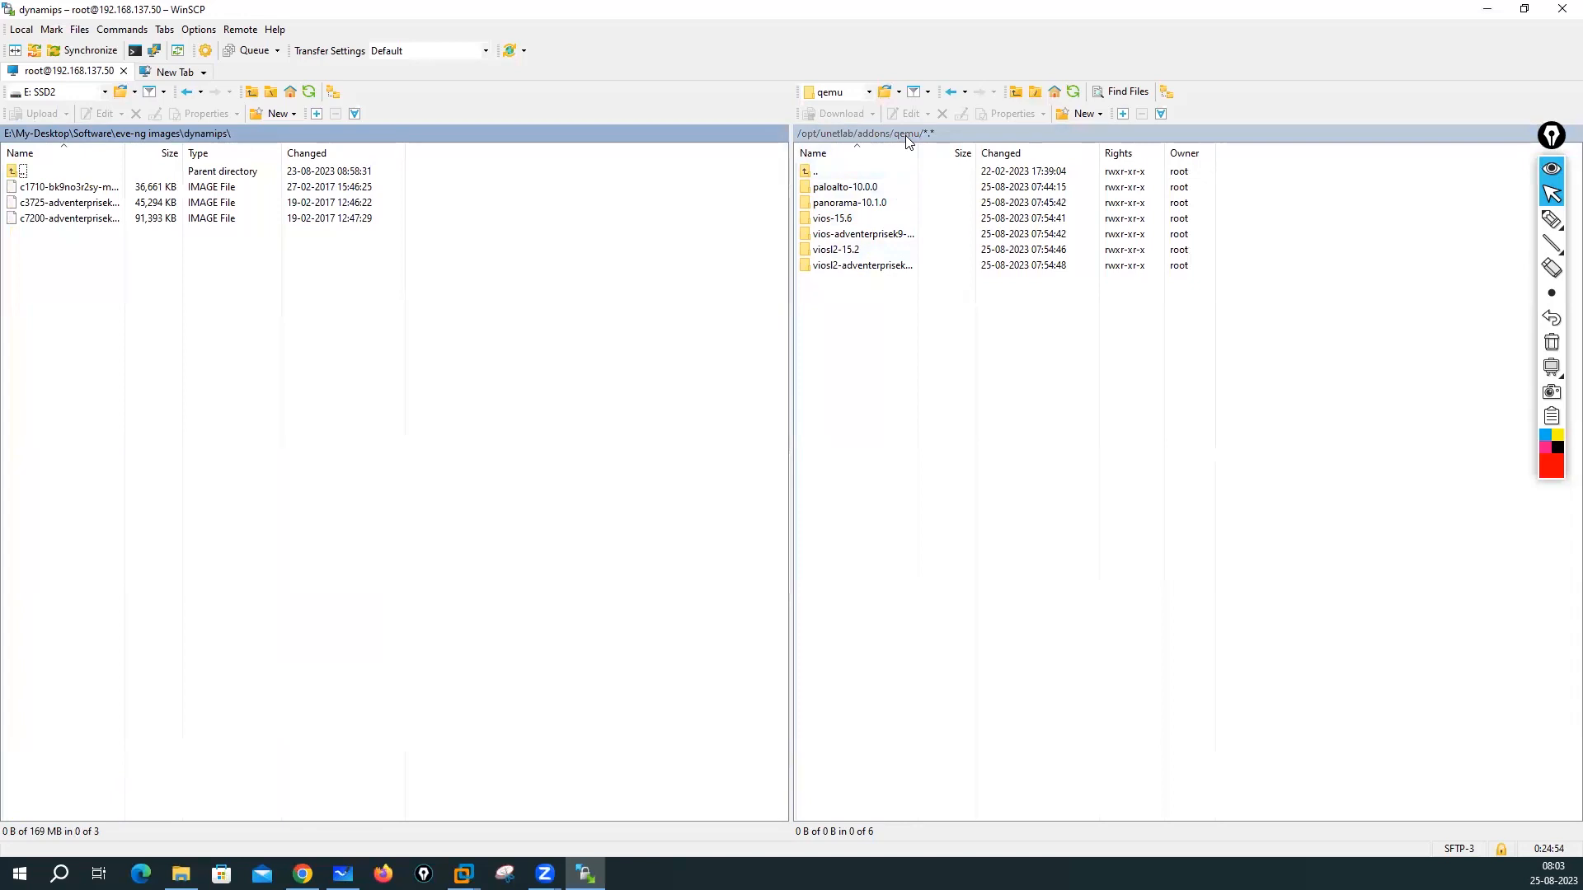
left_click(874, 134)
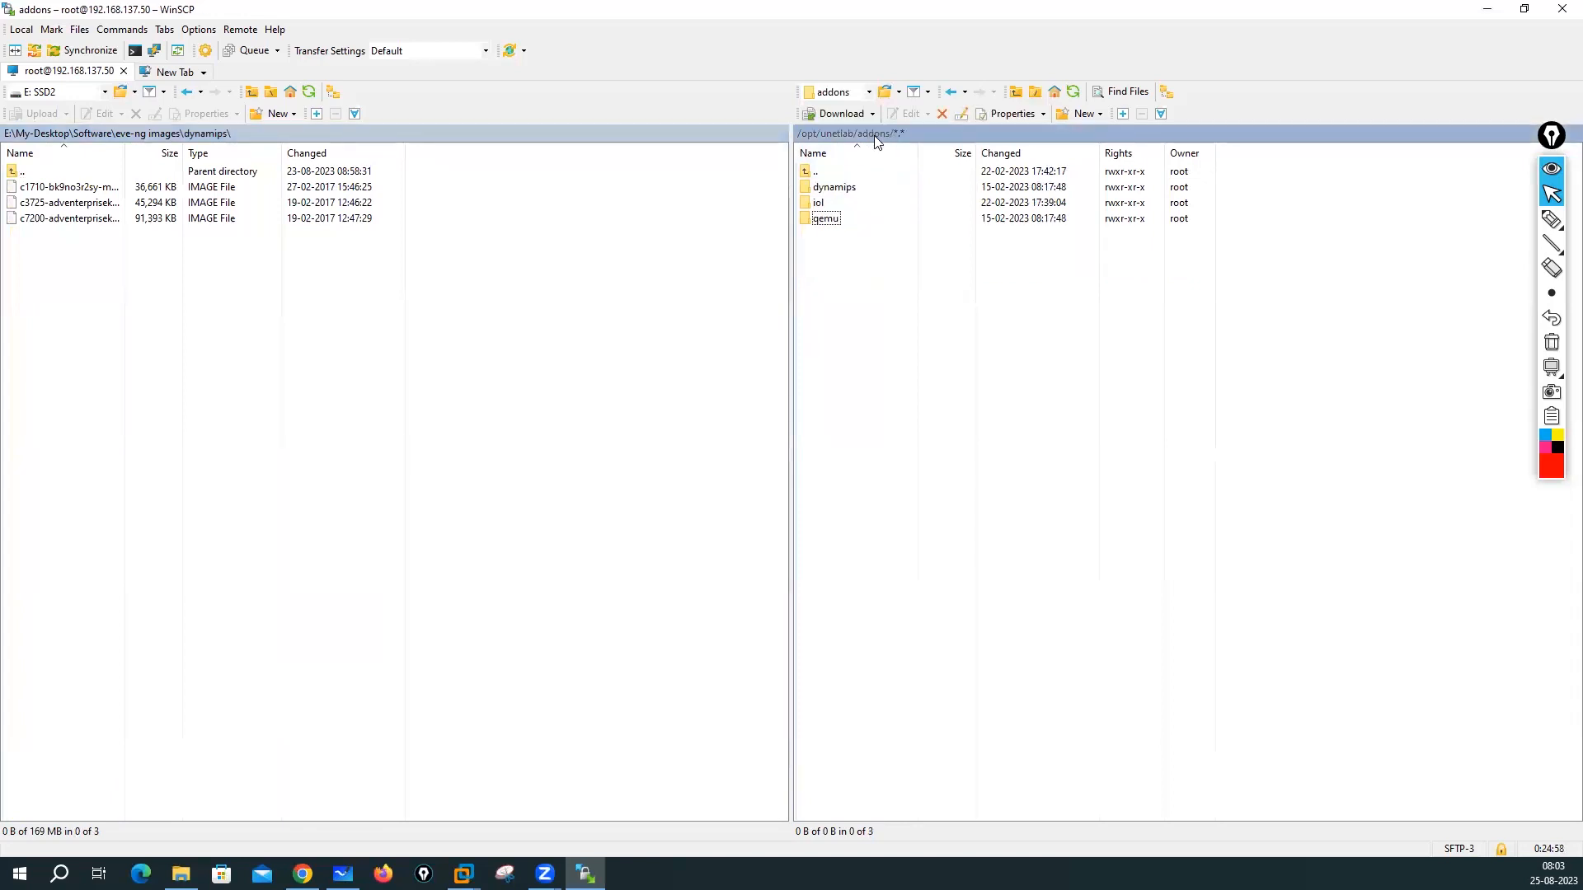
double_click(844, 191)
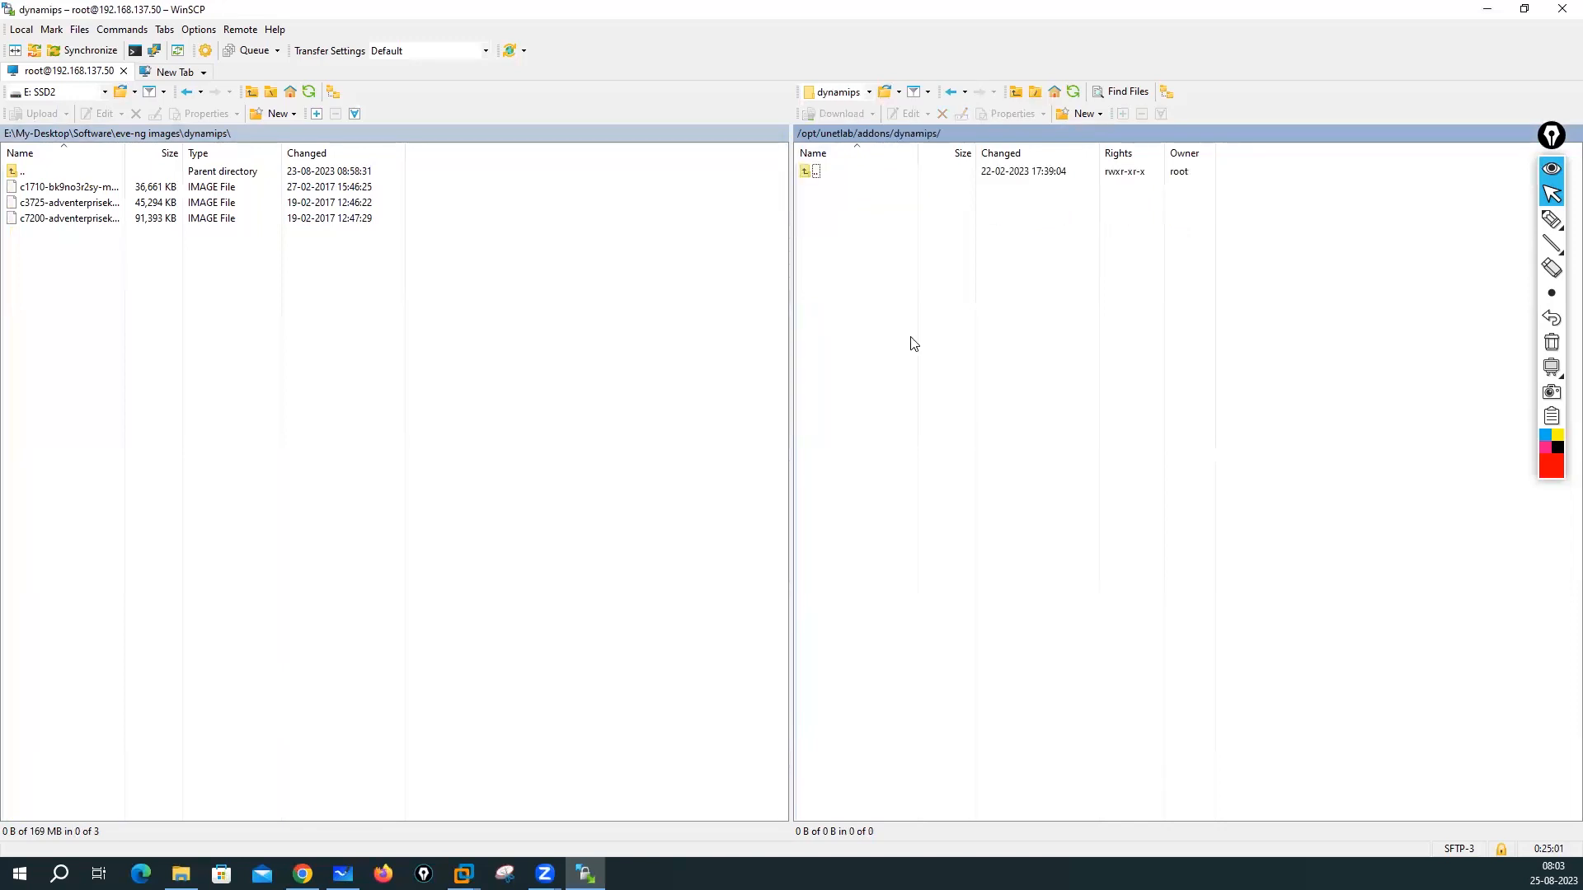
Step: Upload the c1710, c3725 and c7200 image files together to the server's dynamips folder
left_click(37, 237)
left_click_drag(30, 264, 66, 191)
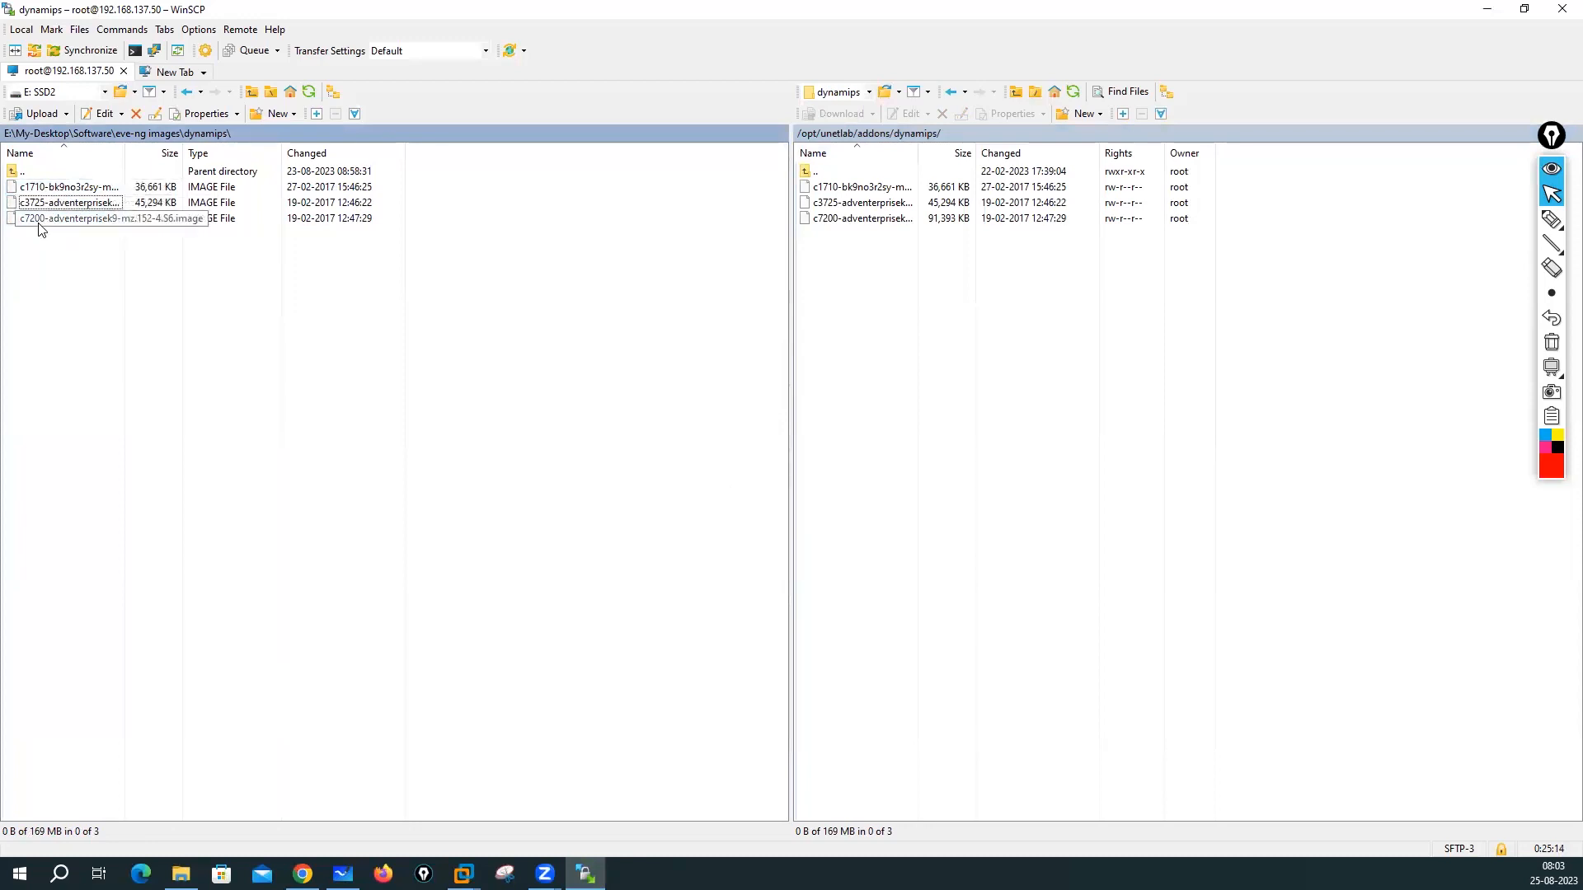
left_click(1045, 415)
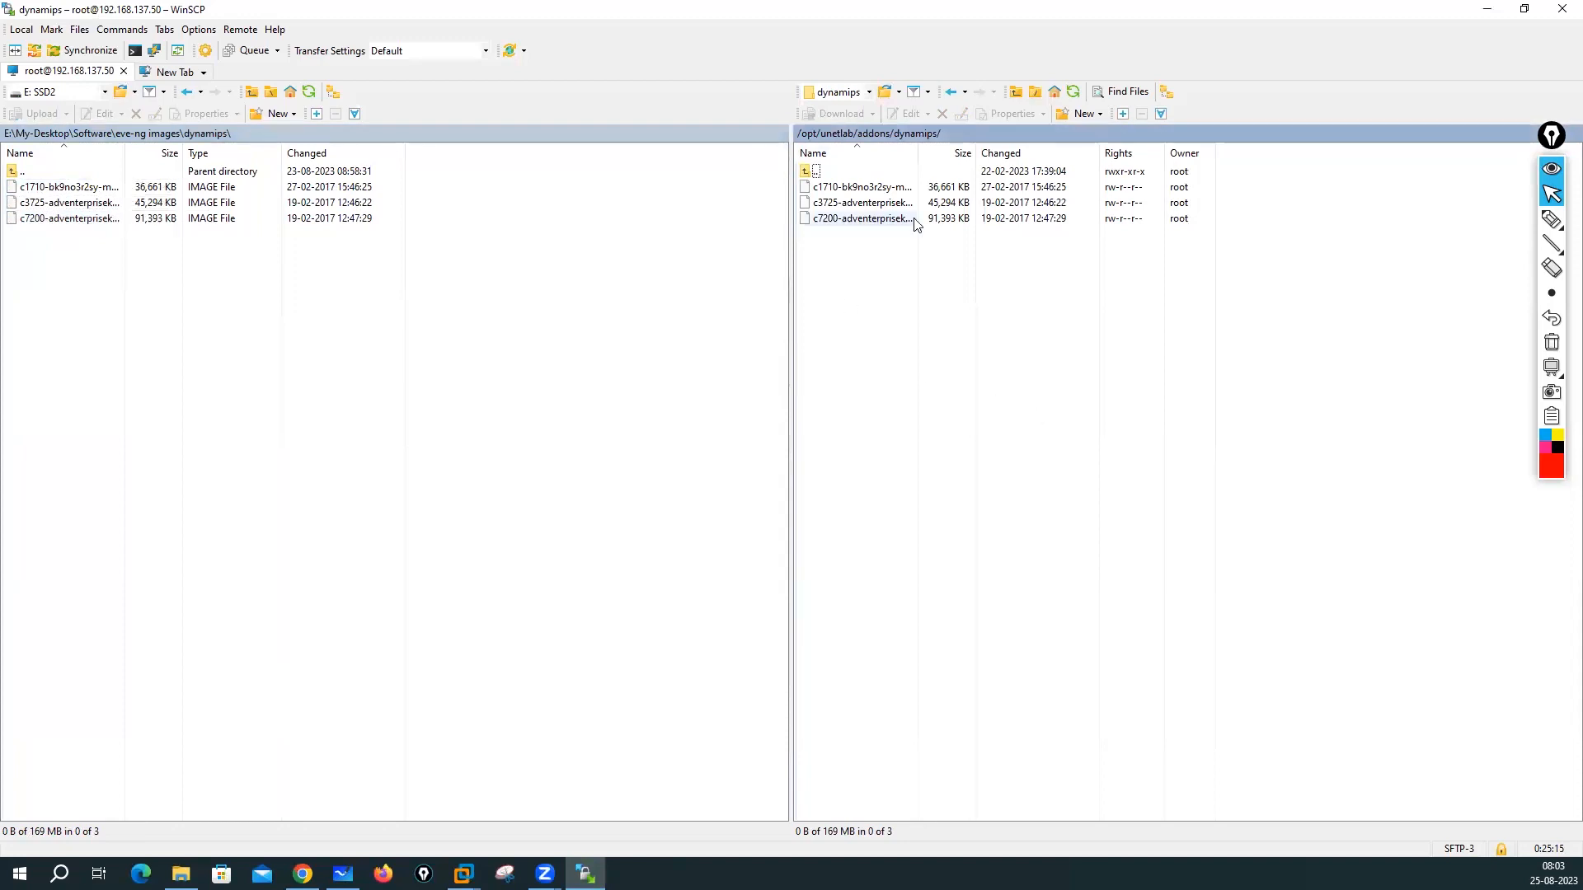
Step: Go up to the server's /opt/unetlab/addons folder and to the local eve-ng images folder
left_click(877, 133)
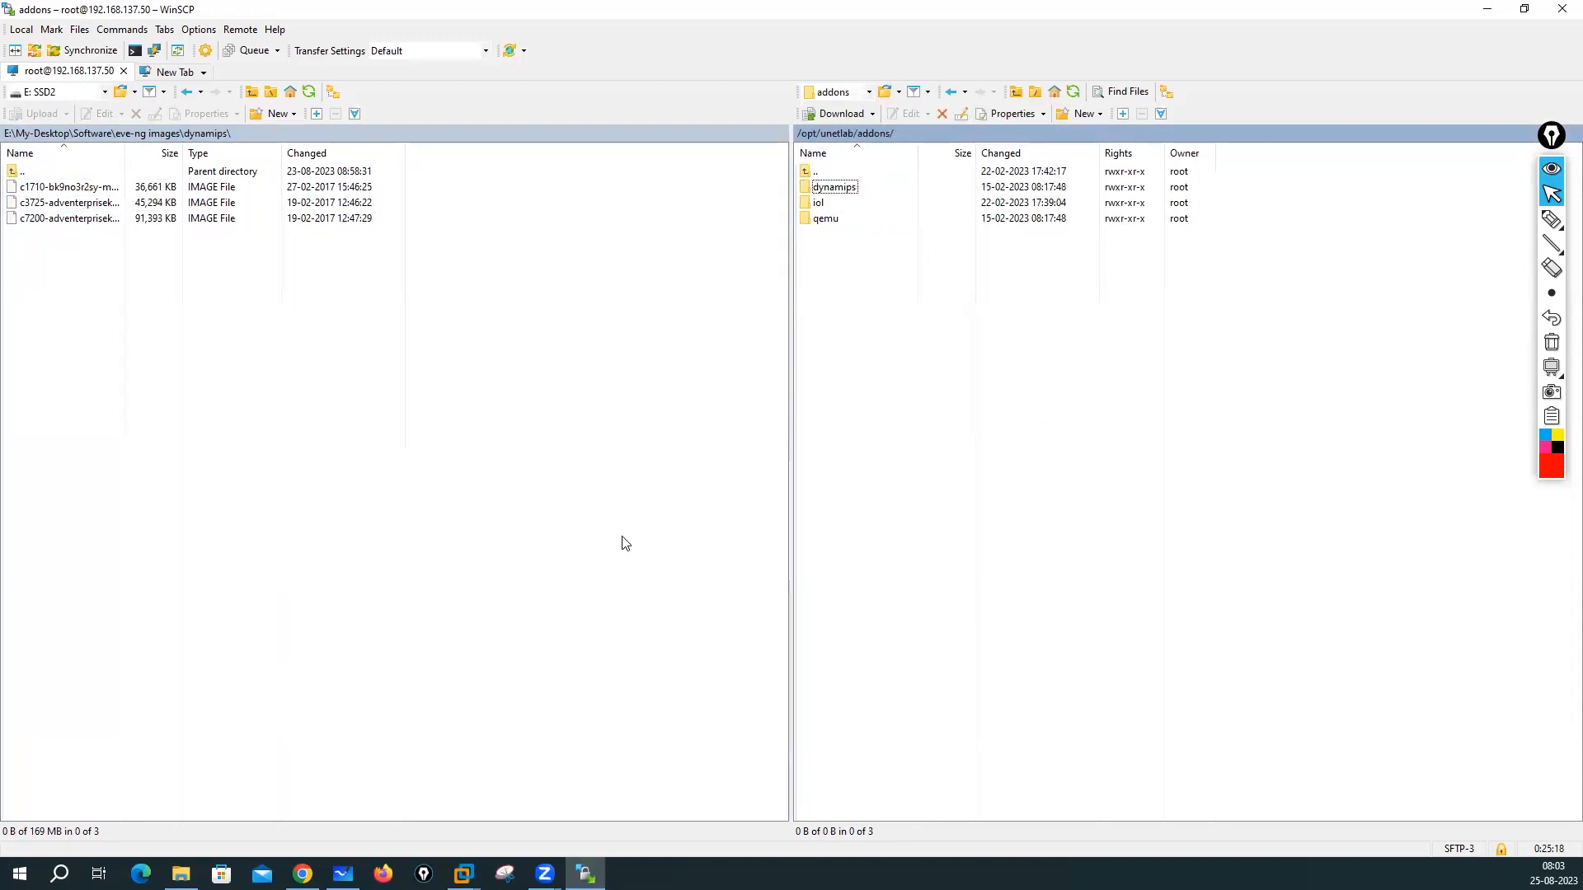
left_click(153, 140)
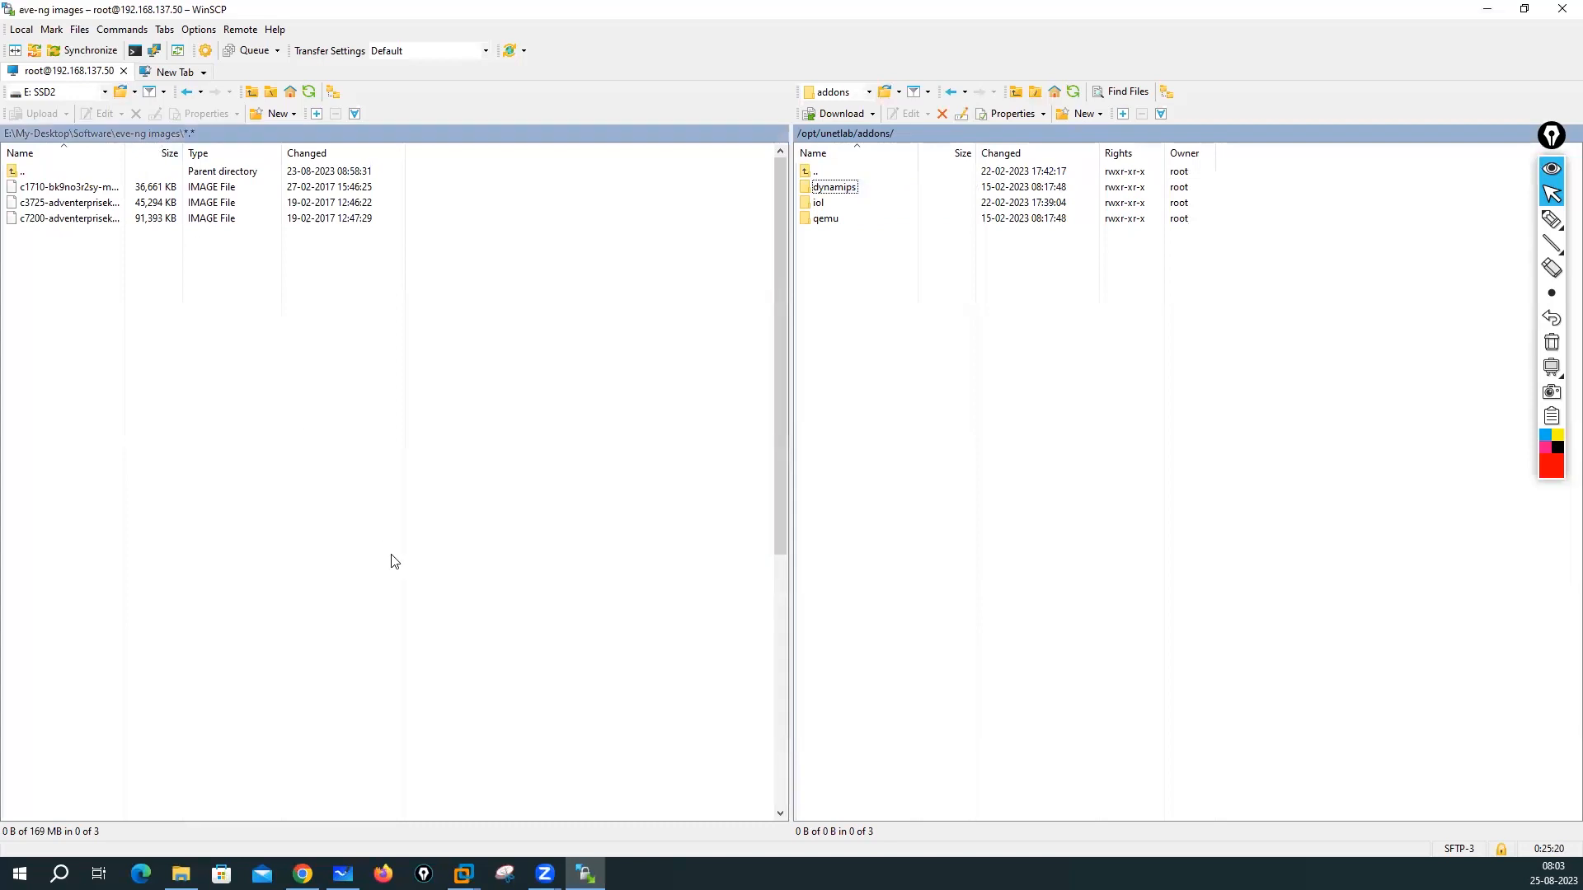
Step: Switch to the EVE-NG topology in Chrome and add one Cisco IOS 3725 (Dynamips) node with the default settings
key("alt+Tab")
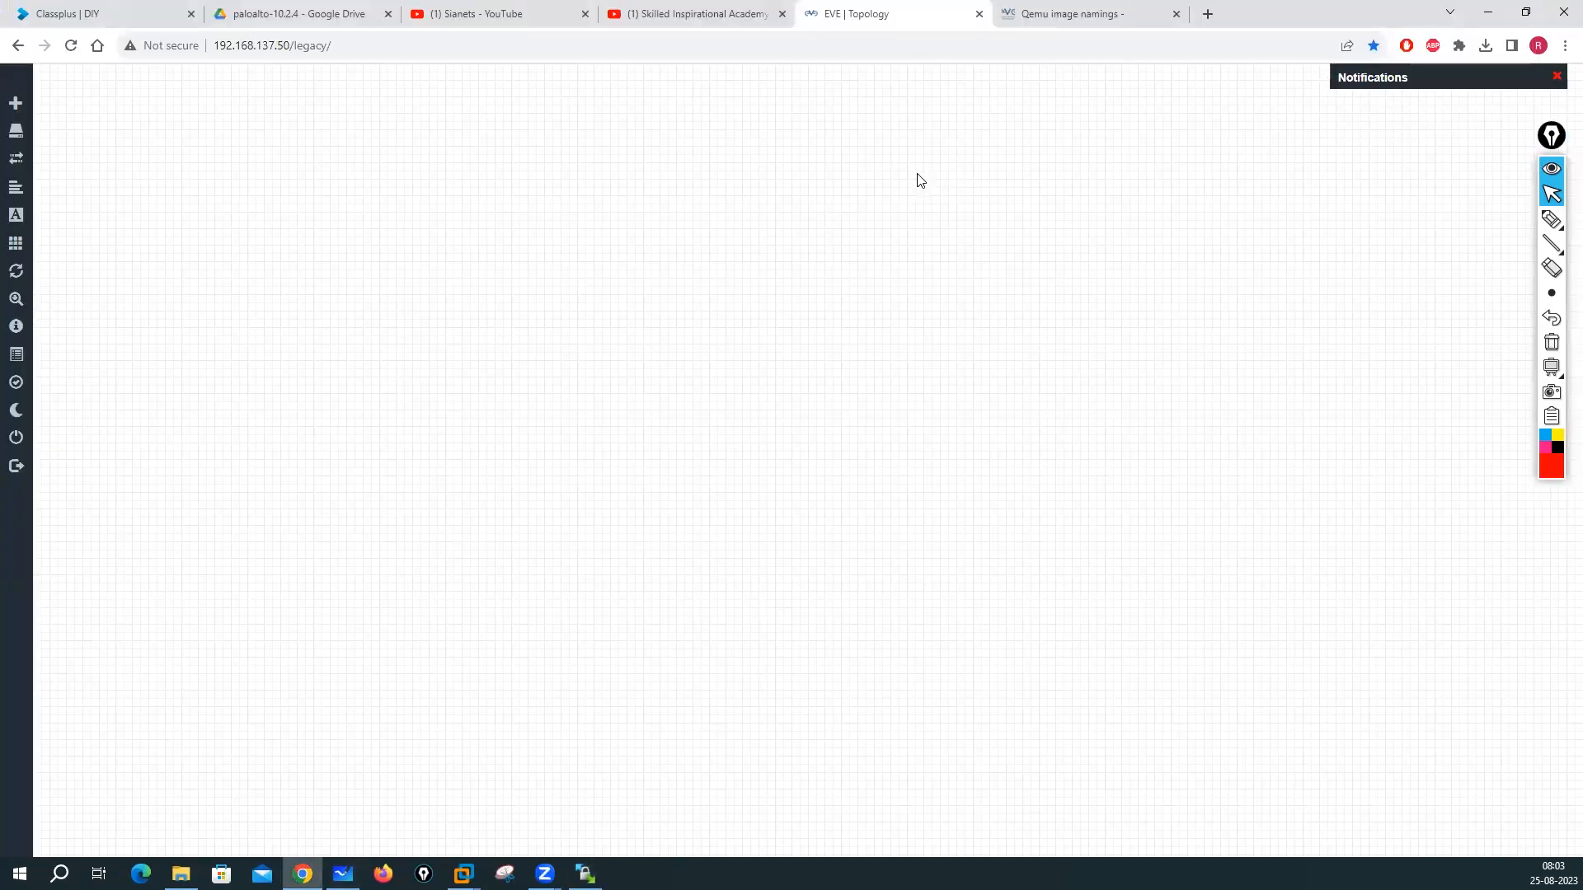
right_click(706, 198)
left_click(744, 233)
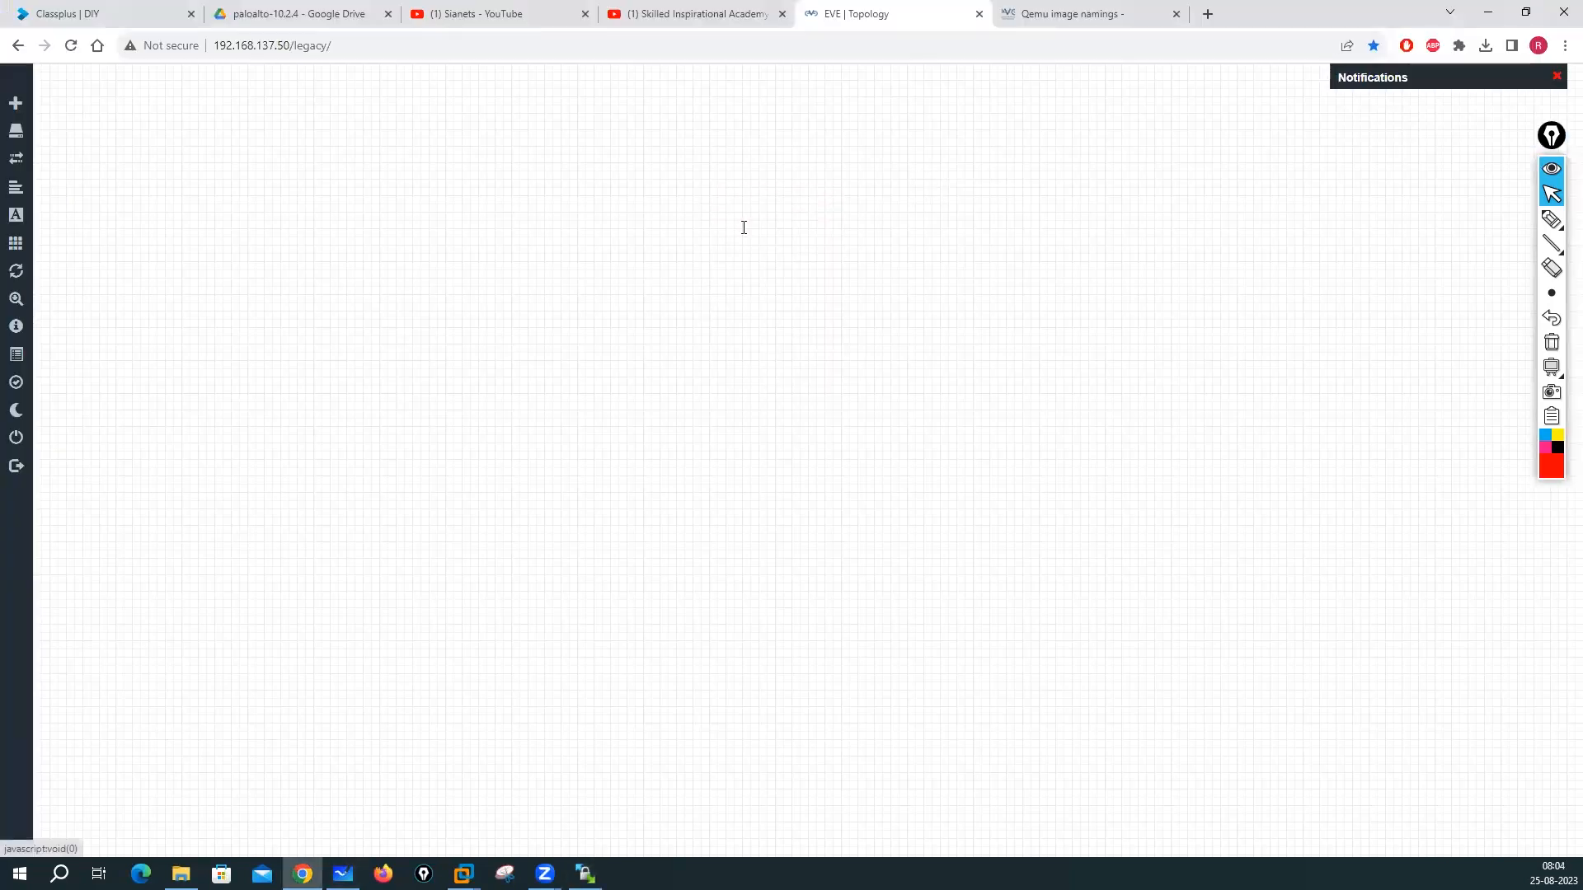
scroll(699, 380, "down", 10)
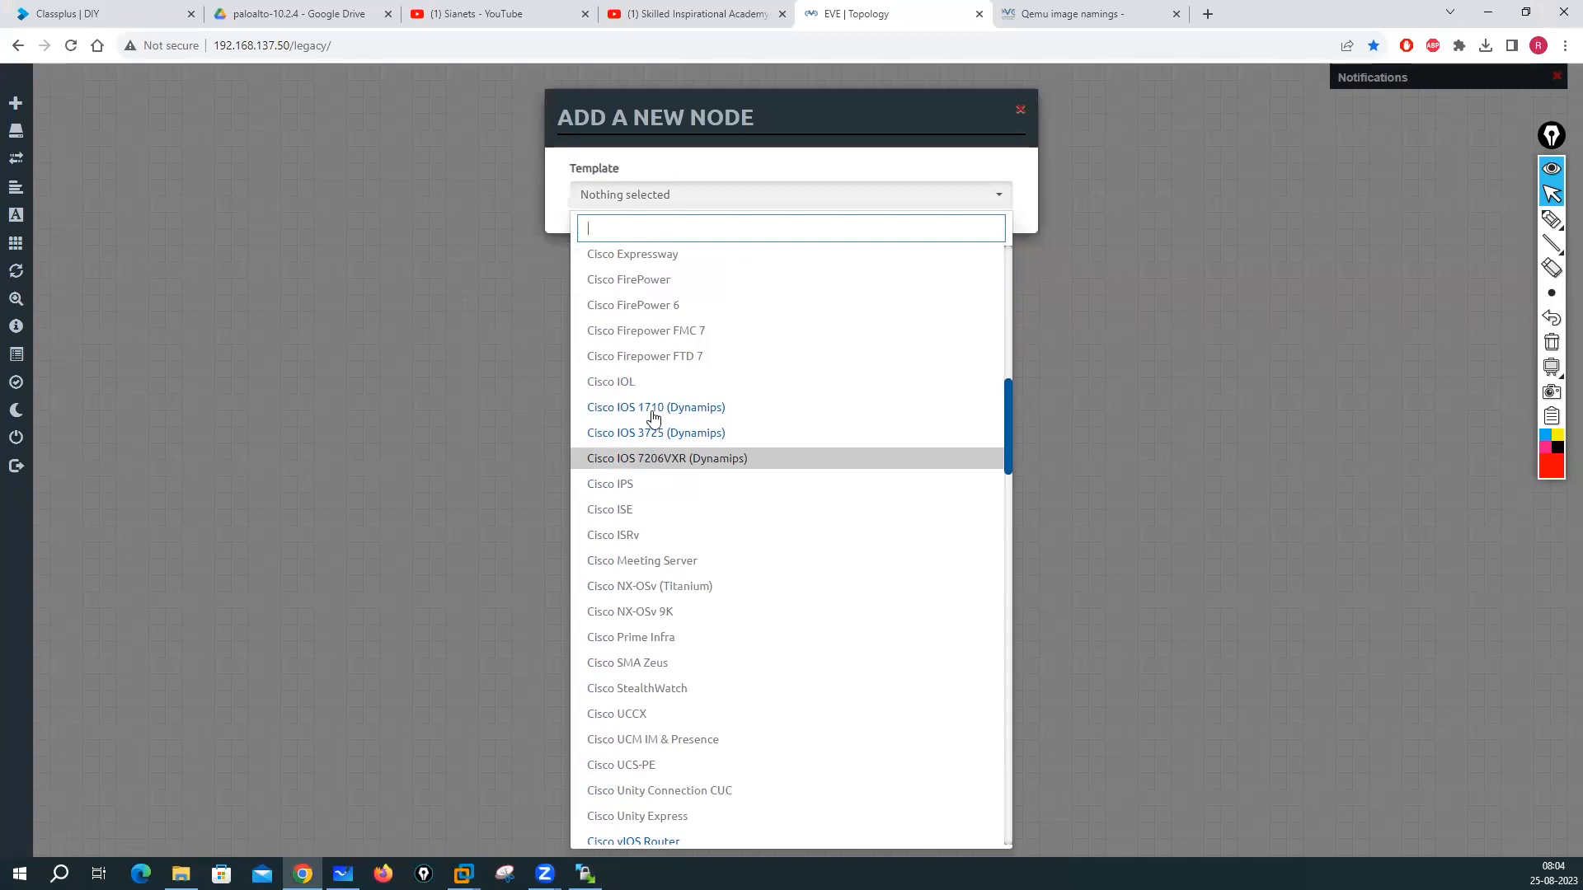
left_click(660, 434)
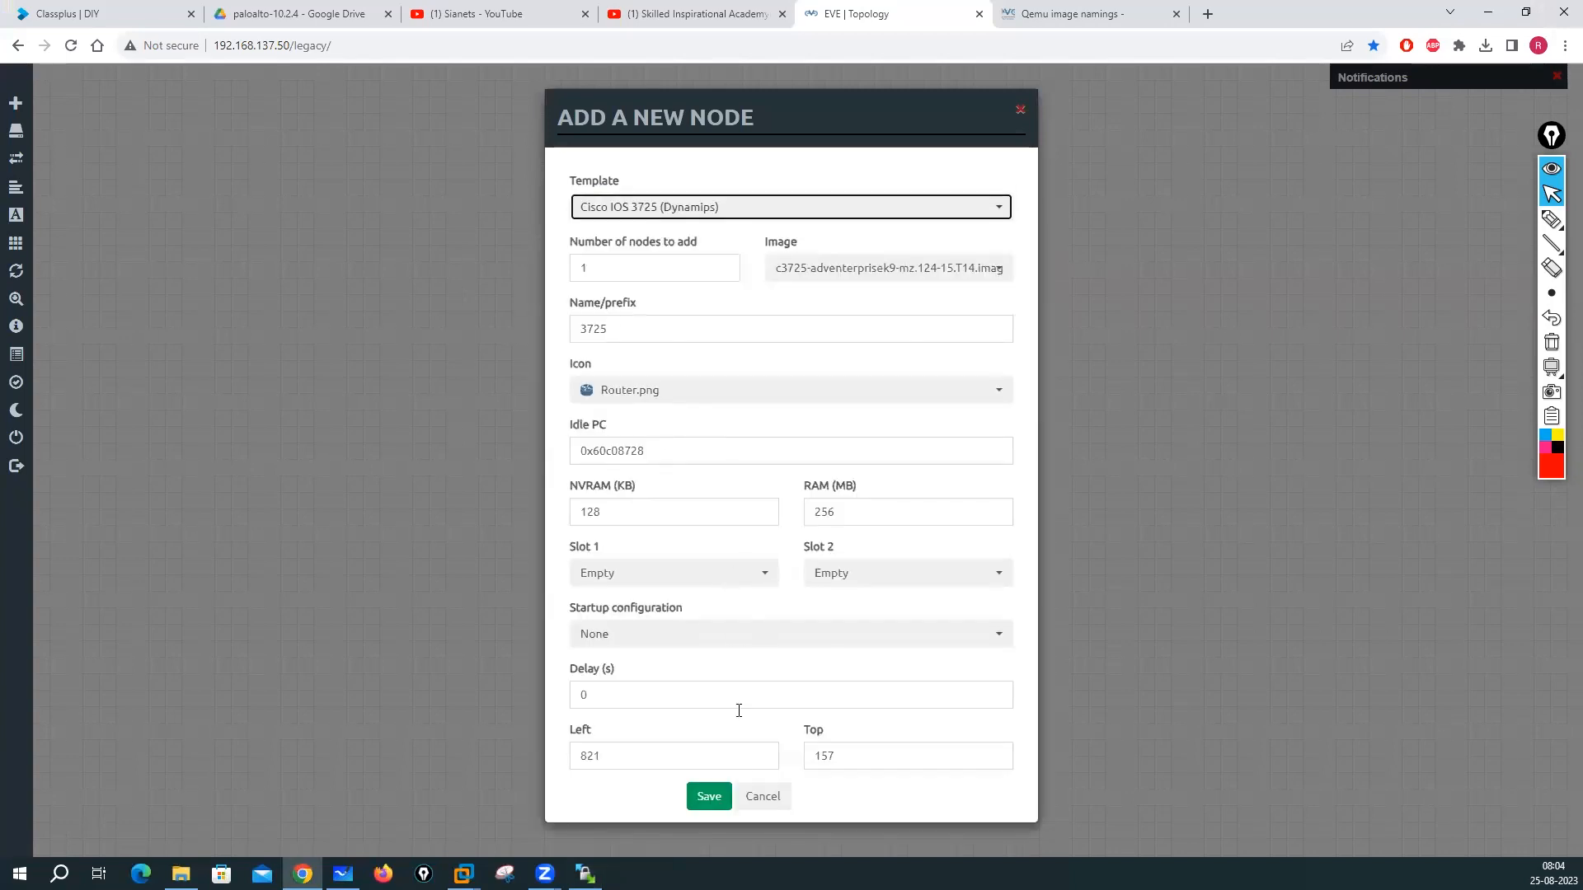
left_click(697, 797)
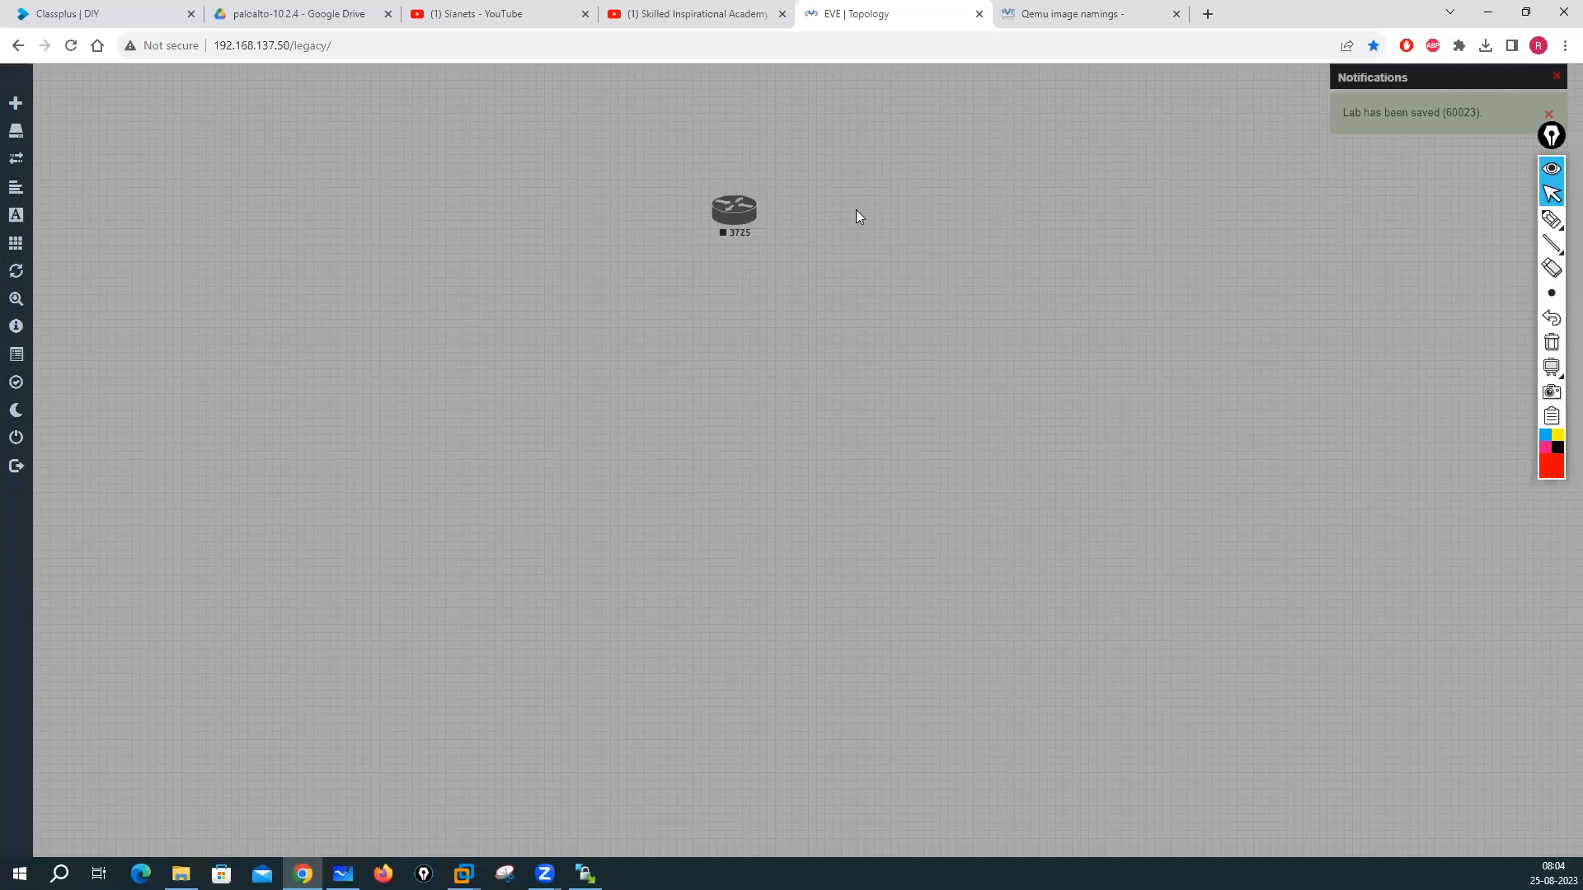
Step: Add one Cisco IOS 7206VXR (Dynamips) node with the default settings beside the 3725 router
right_click(858, 211)
left_click(908, 255)
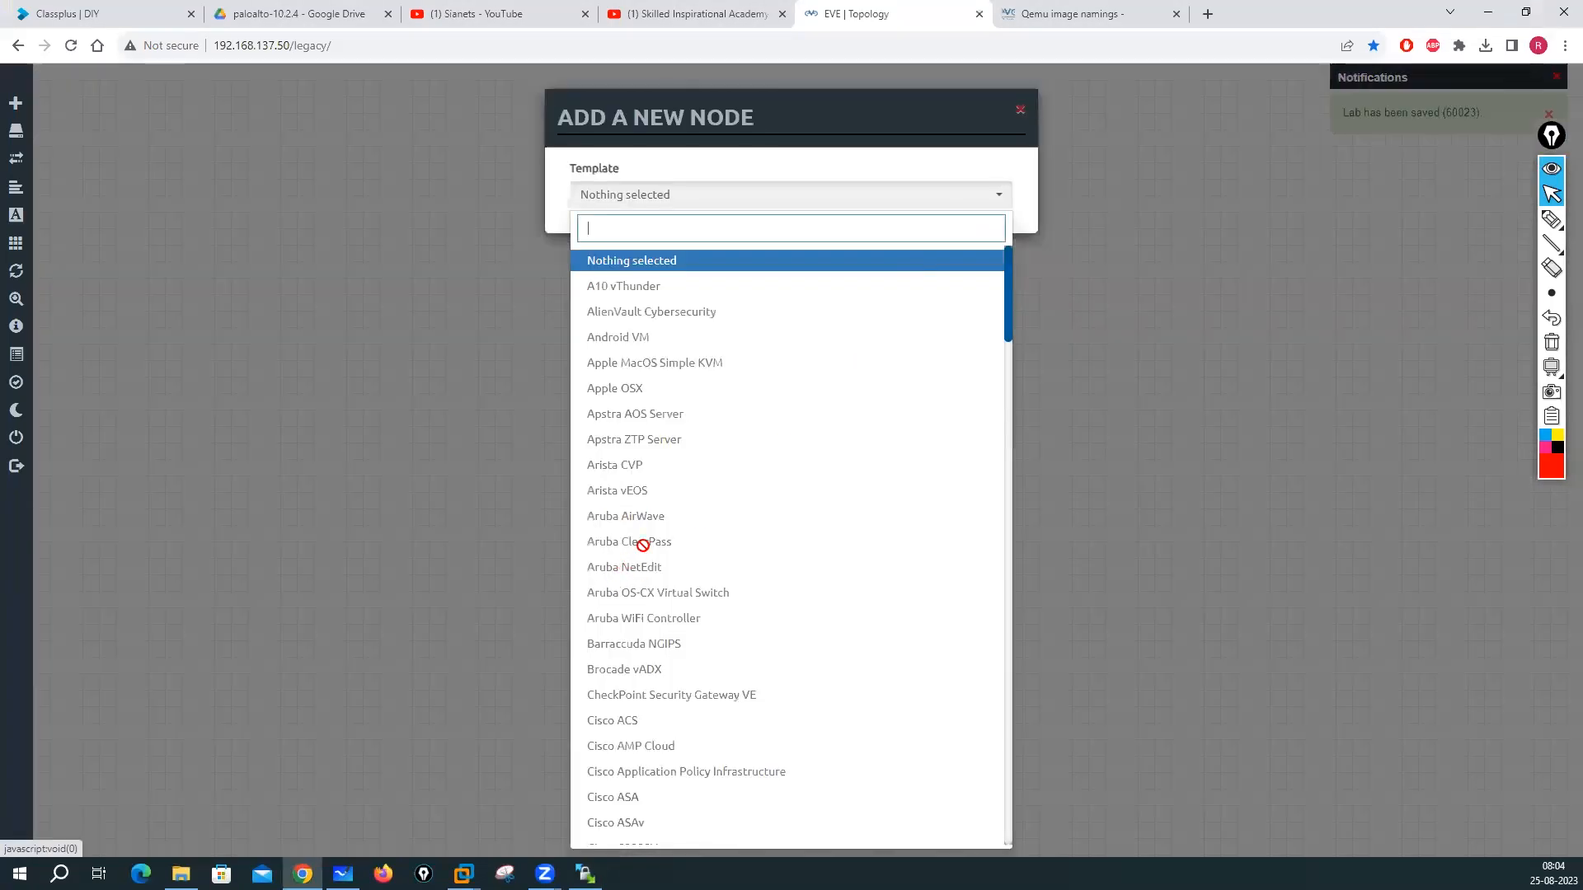
scroll(638, 538, "down", 6)
scroll(638, 538, "down", 3)
left_click(639, 551)
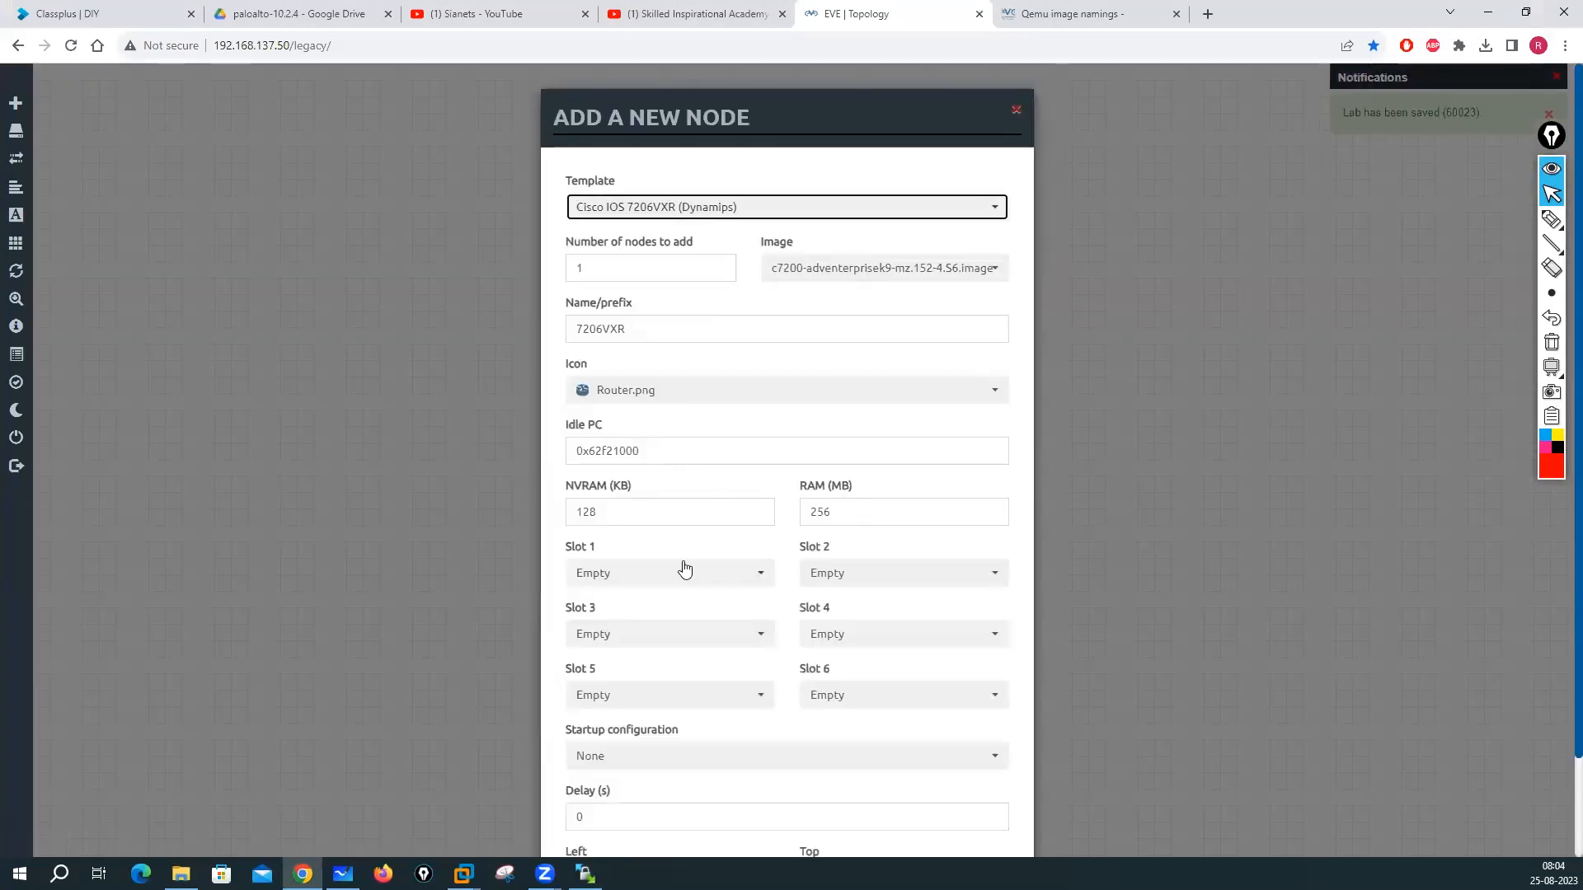
scroll(682, 566, "down", 2)
left_click(711, 813)
left_click(709, 811)
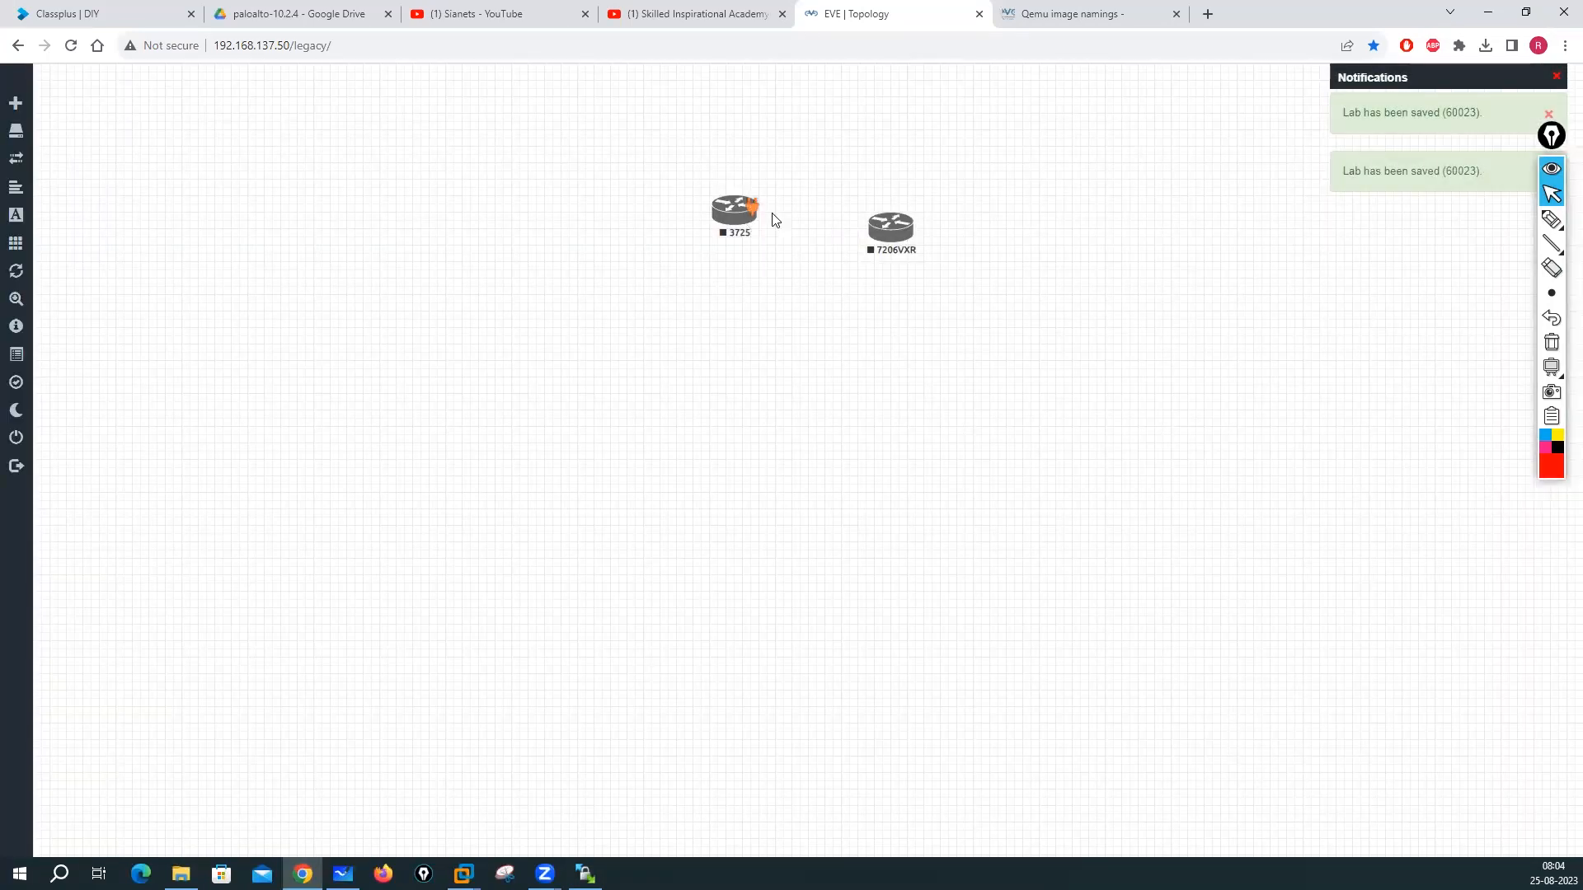
Step: Connect fa0/0 of the 3725 to fa0/0 of the 7206VXR and start both routers
left_click_drag(752, 208, 905, 230)
left_click(833, 558)
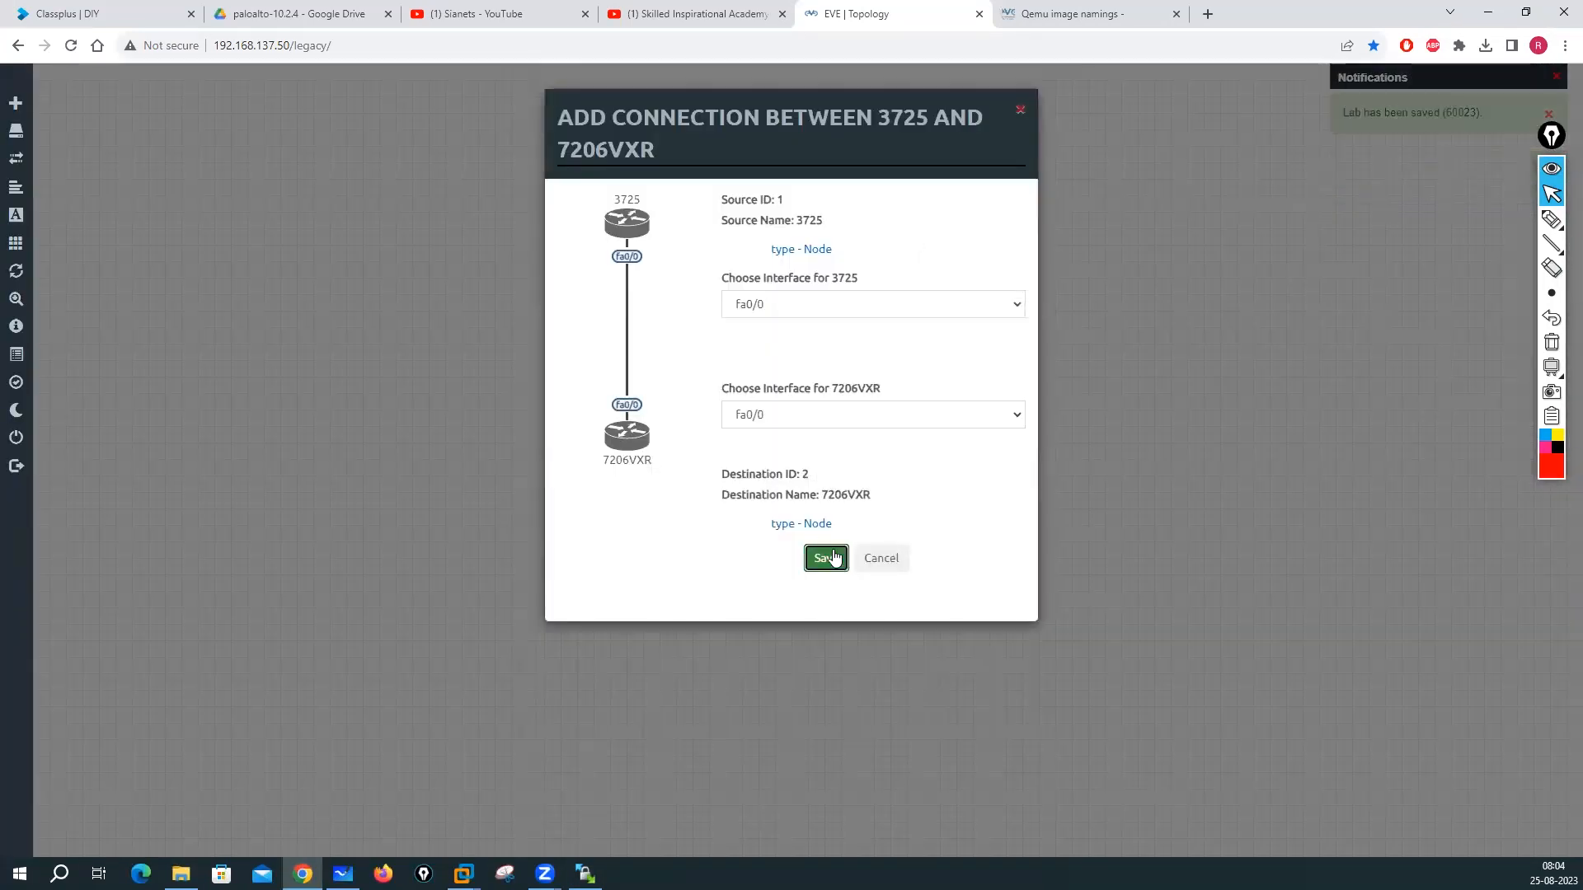
right_click(728, 208)
left_click(755, 244)
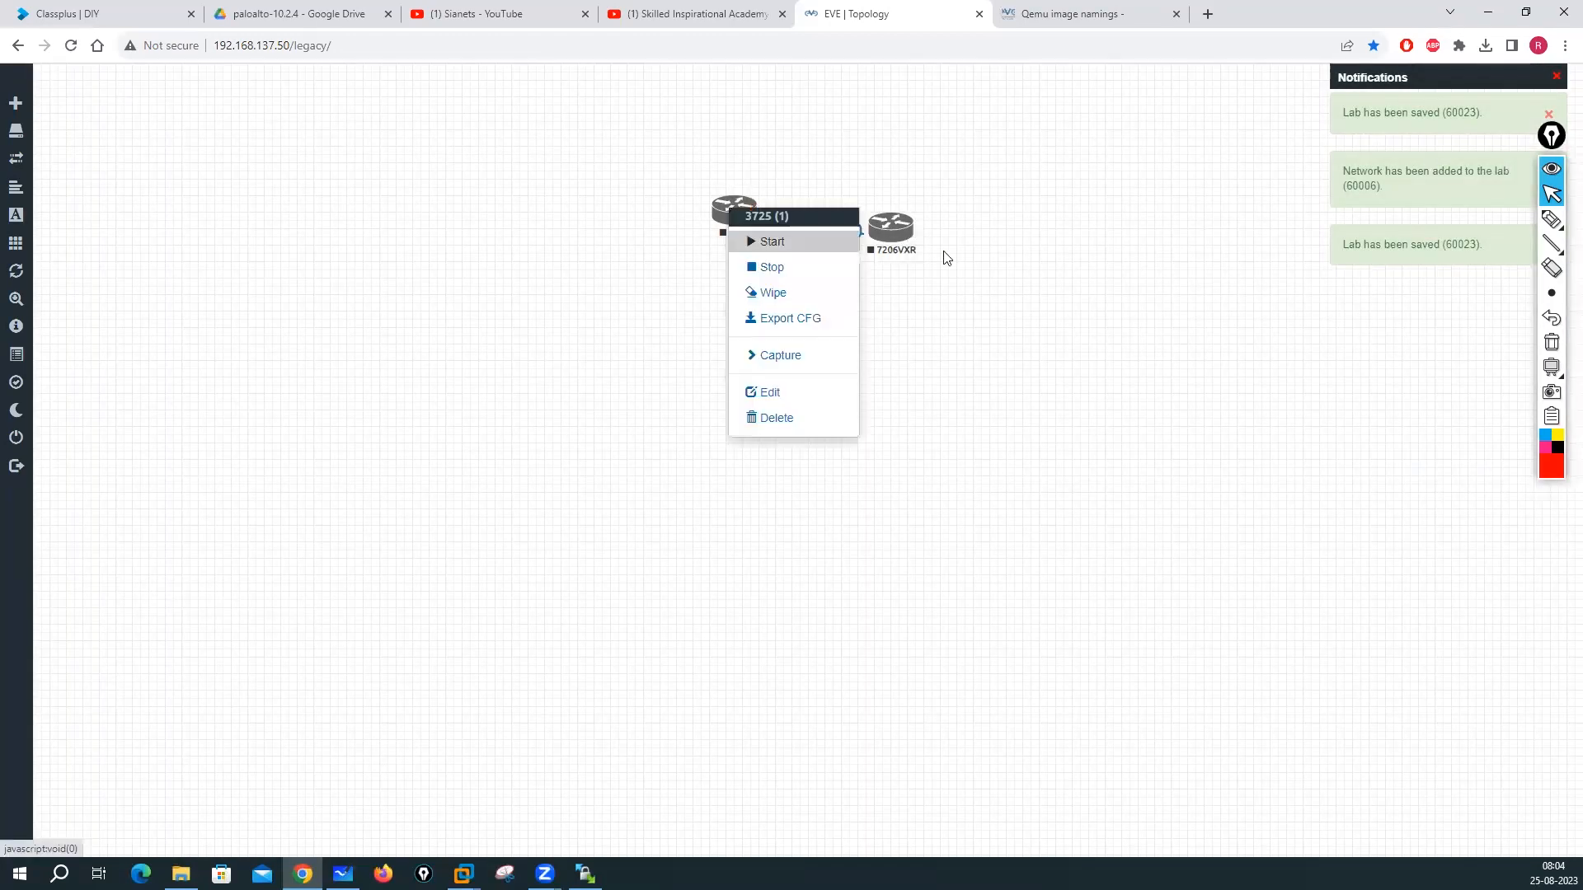
right_click(892, 233)
left_click(923, 267)
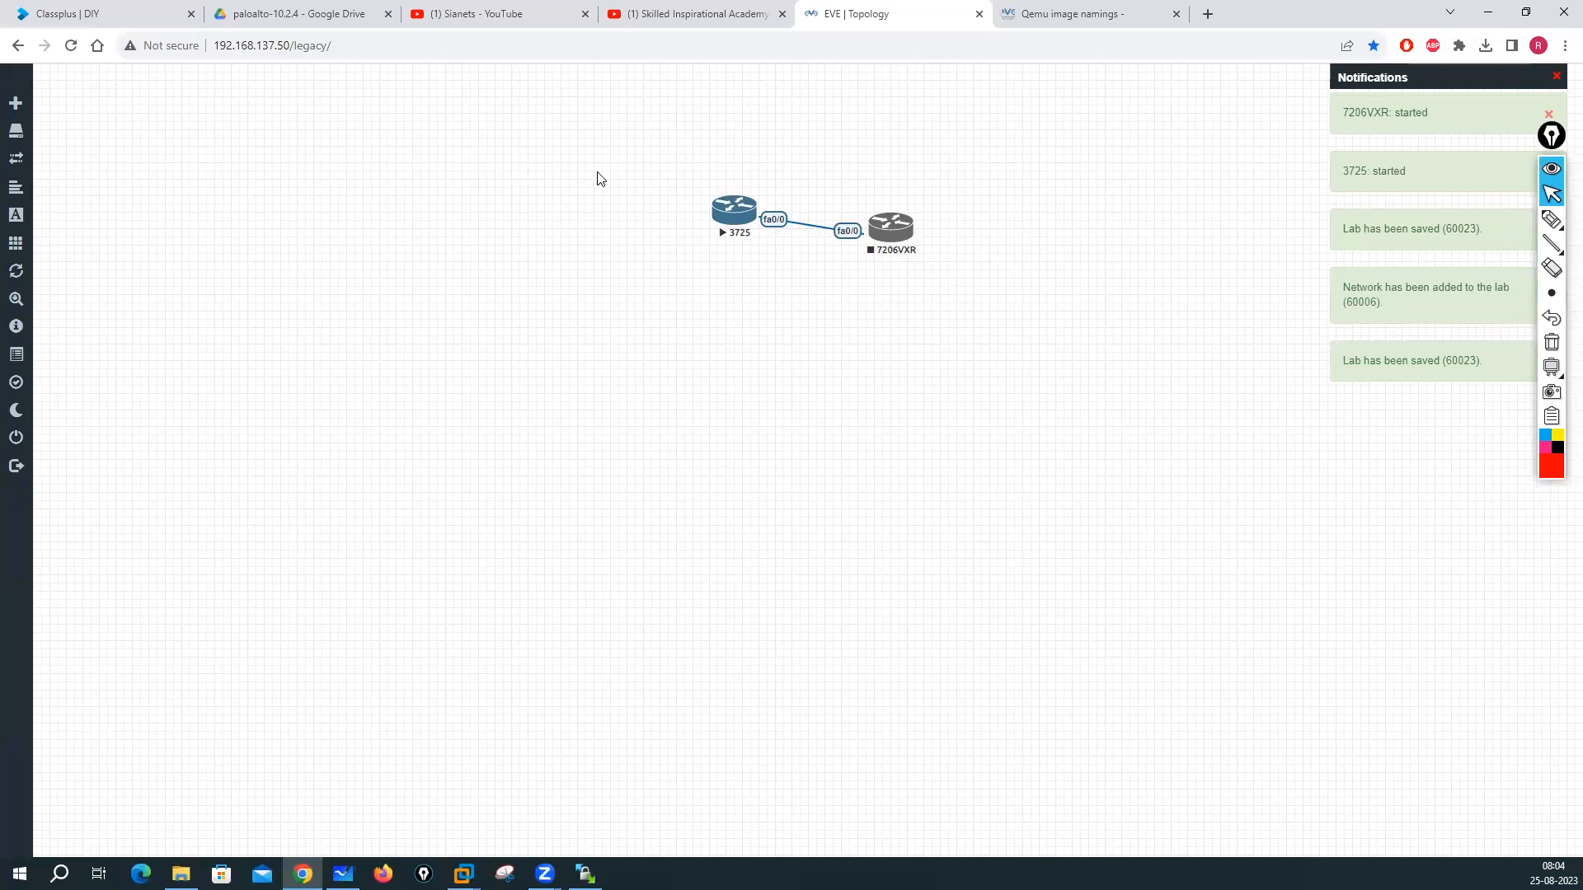
right_click(893, 224)
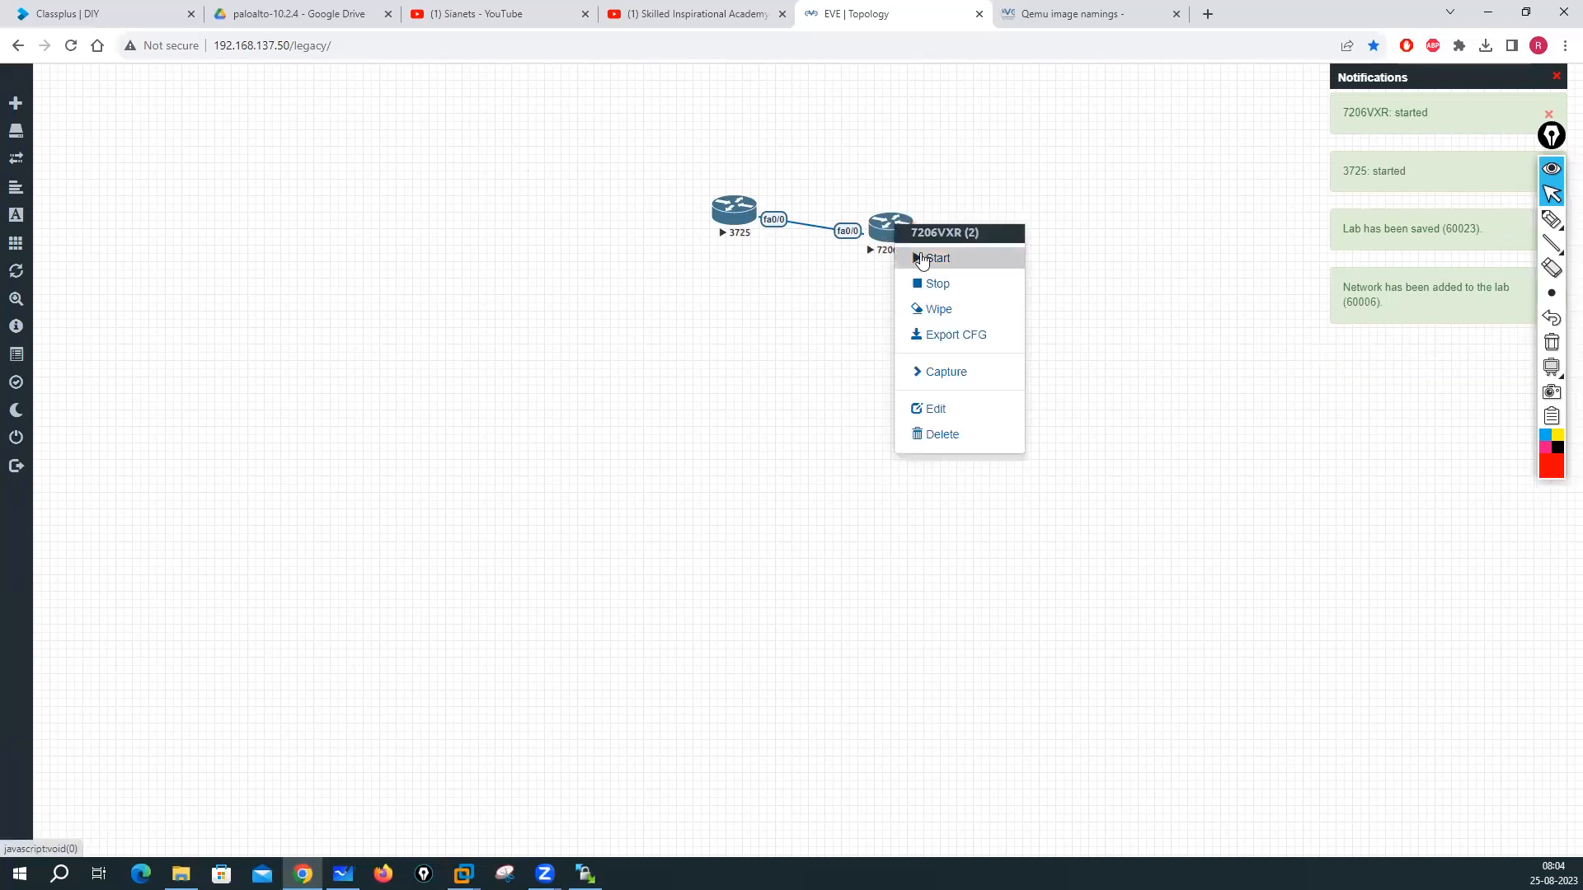
left_click(659, 255)
Step: Open the consoles of the 3725 and 7206VXR routers in SecureCRT
left_click(739, 216)
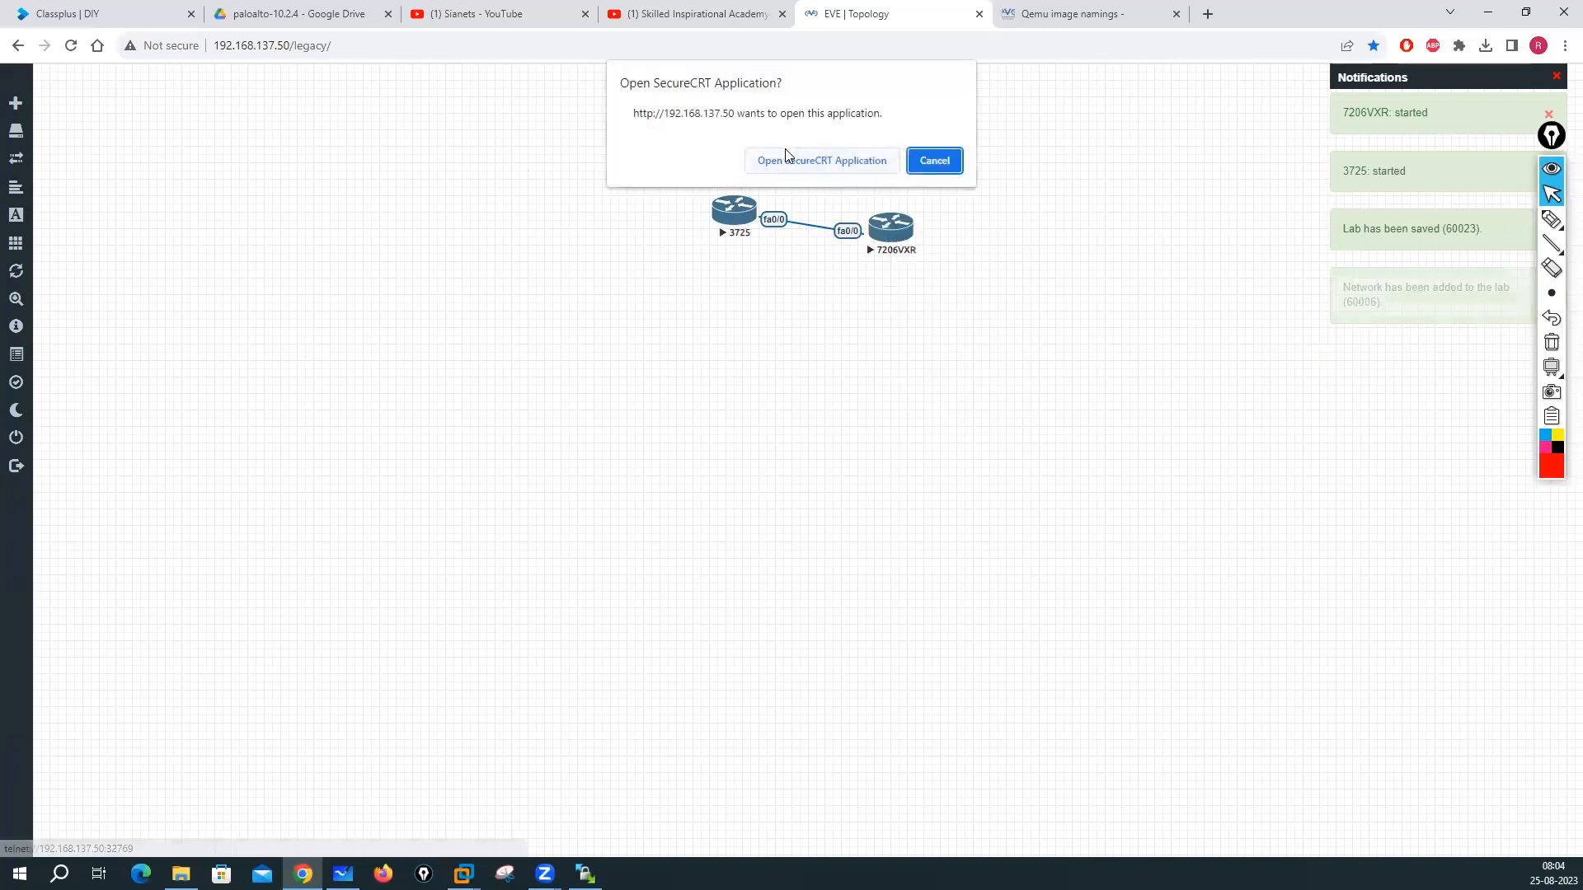
left_click(812, 159)
left_click(883, 224)
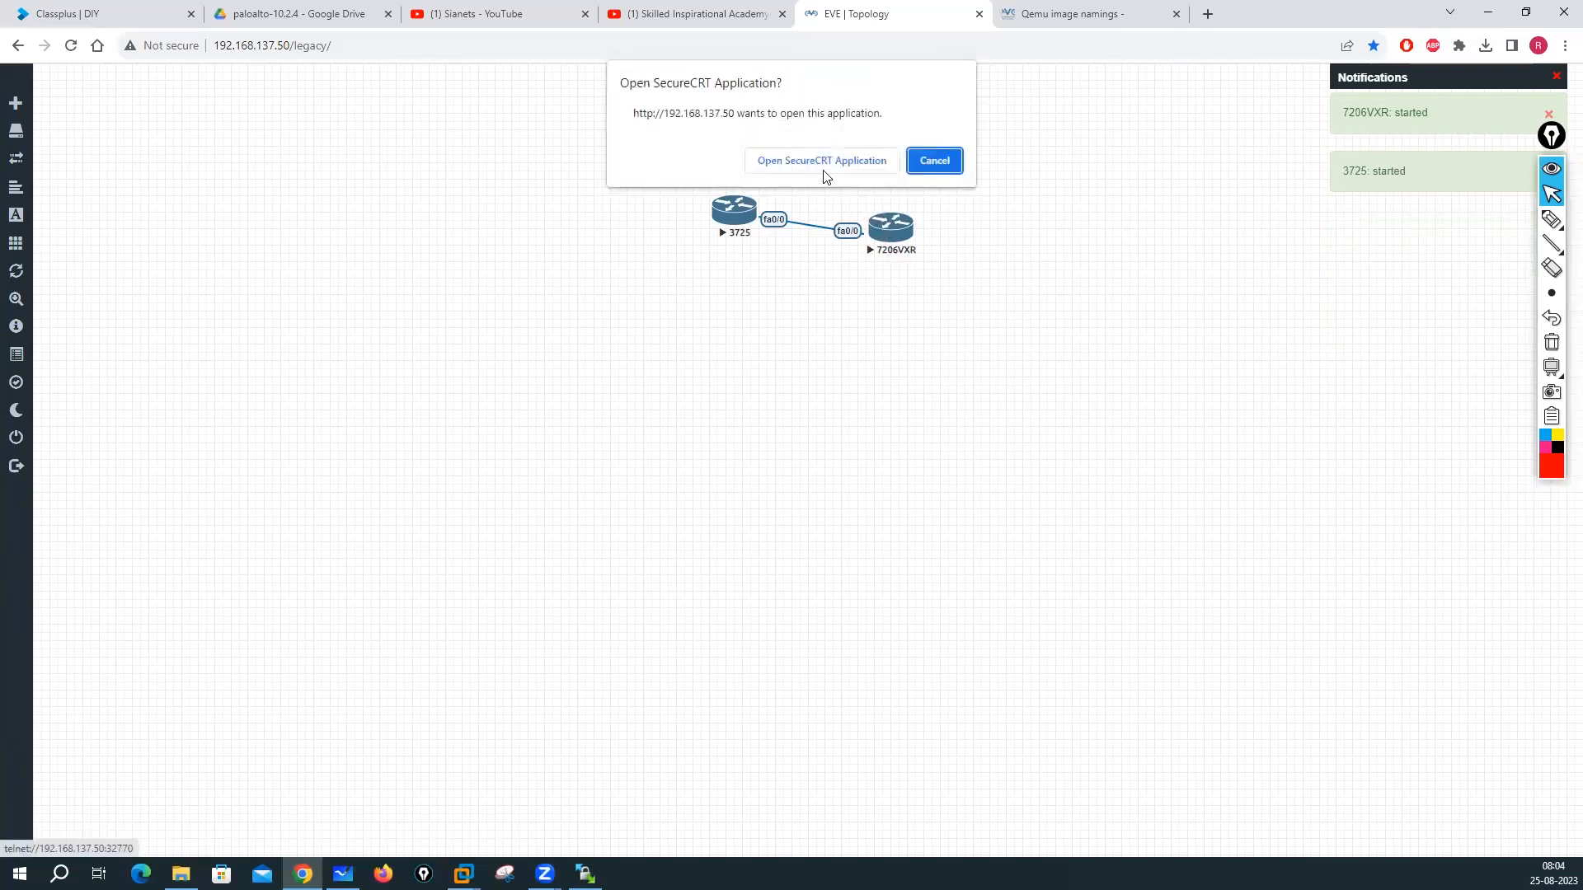
left_click(821, 161)
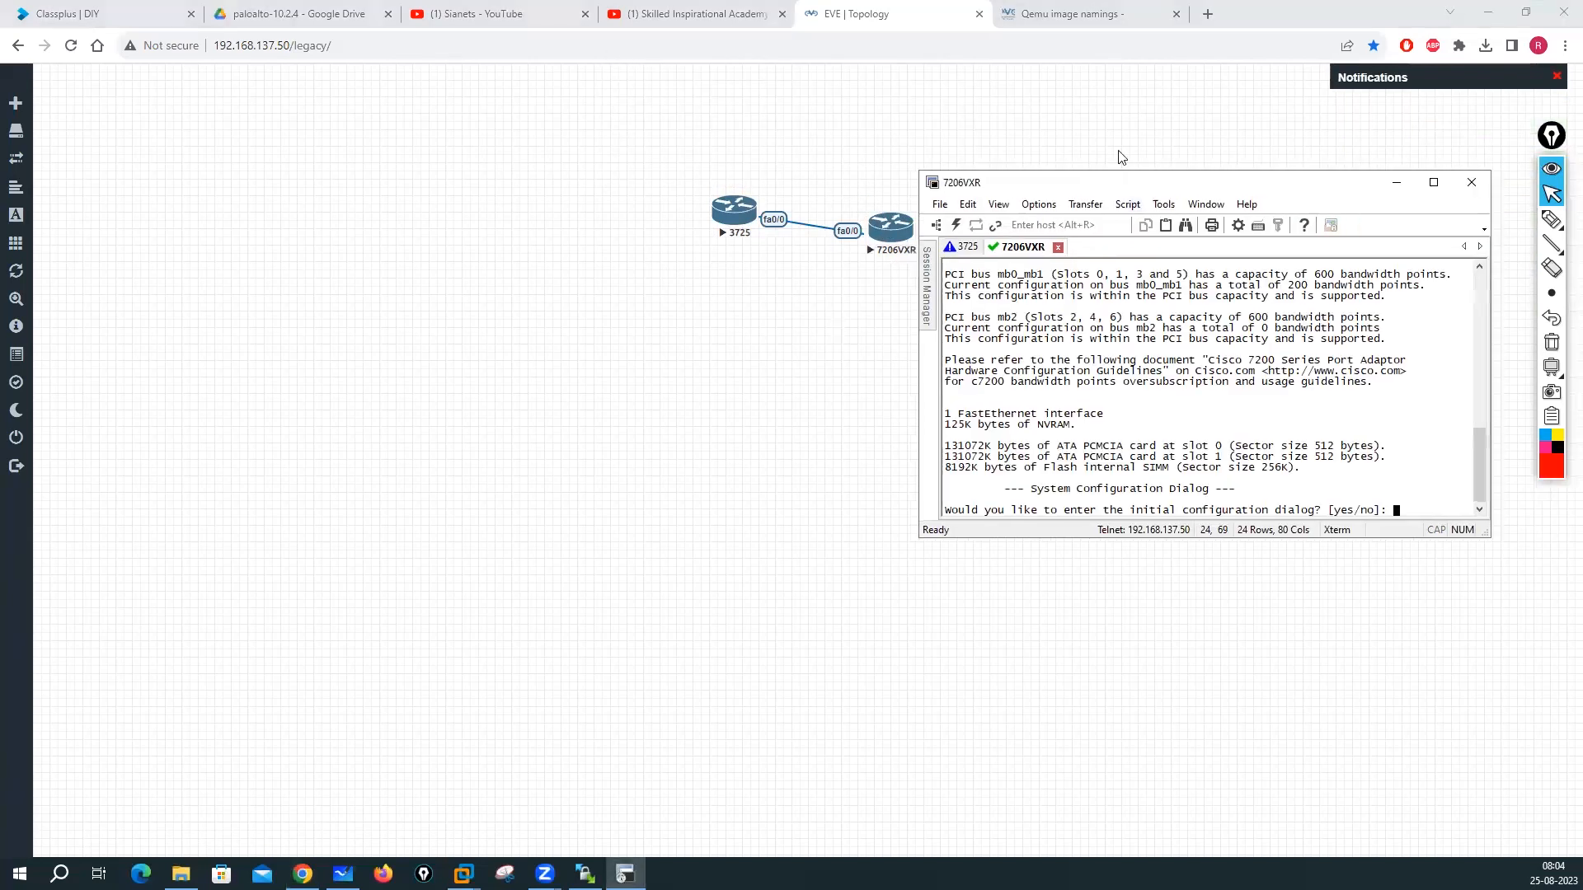
Step: Answer no to the initial configuration dialog on the 7206VXR console and on the 3725 console
key("Return")
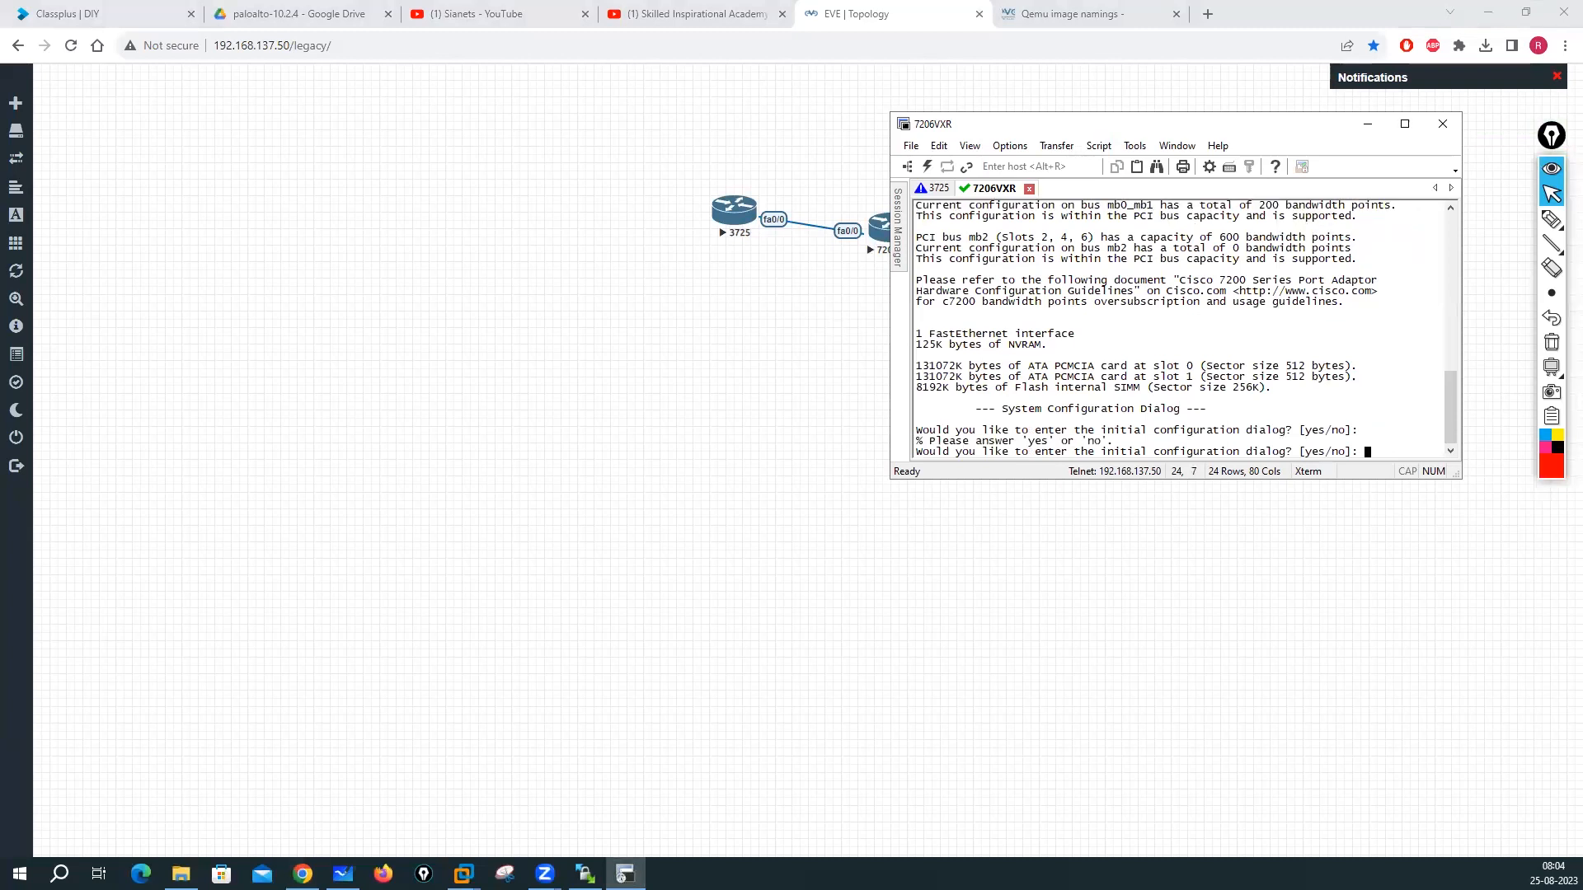
type("no")
key("Return")
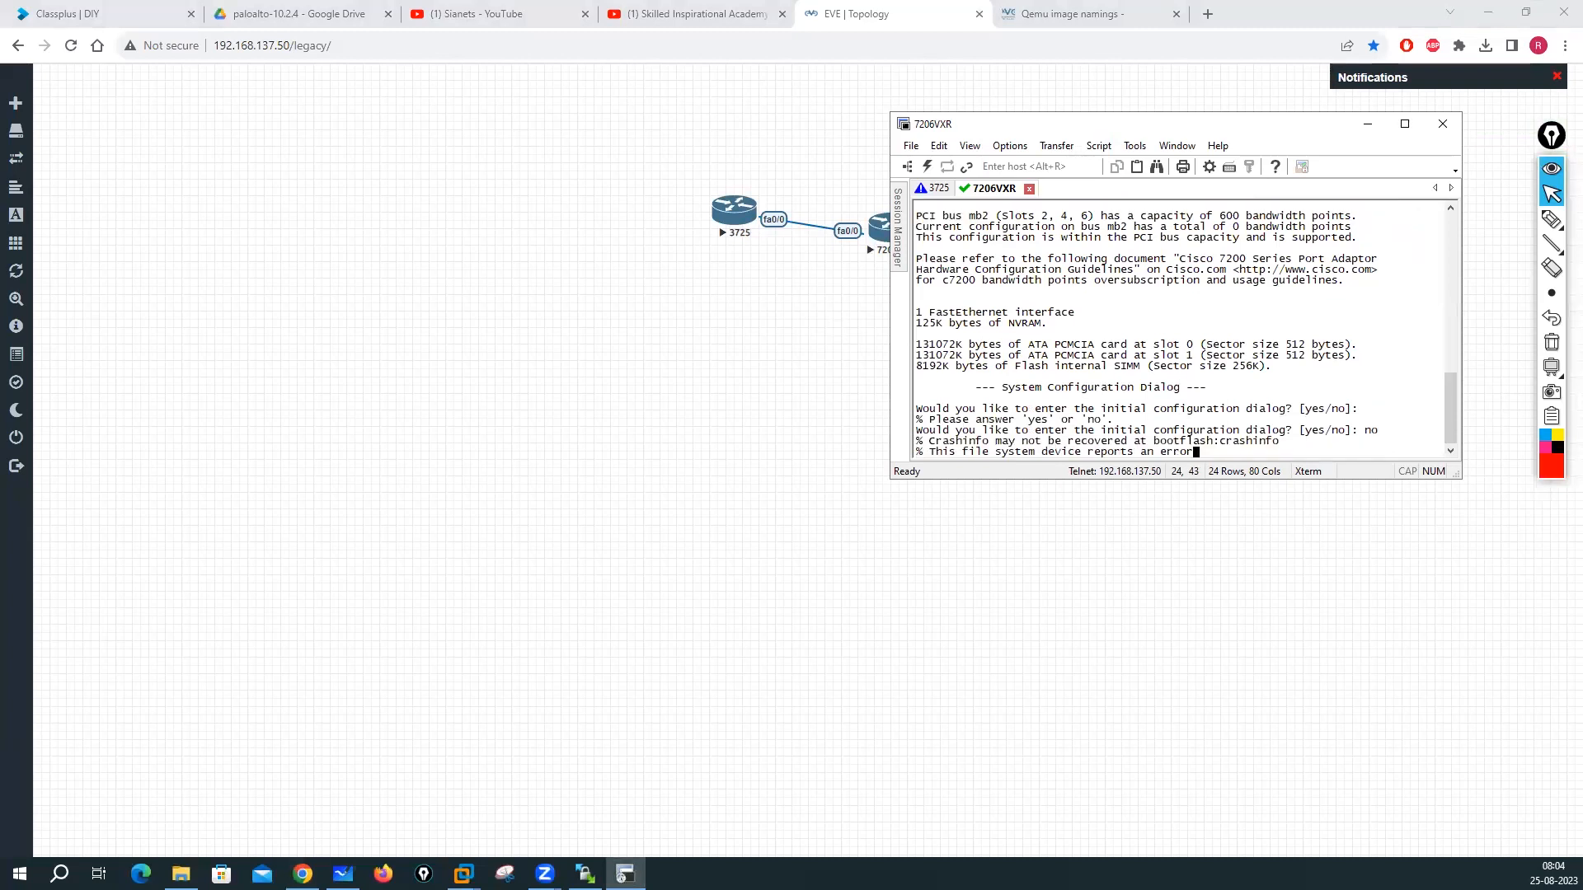
left_click(937, 188)
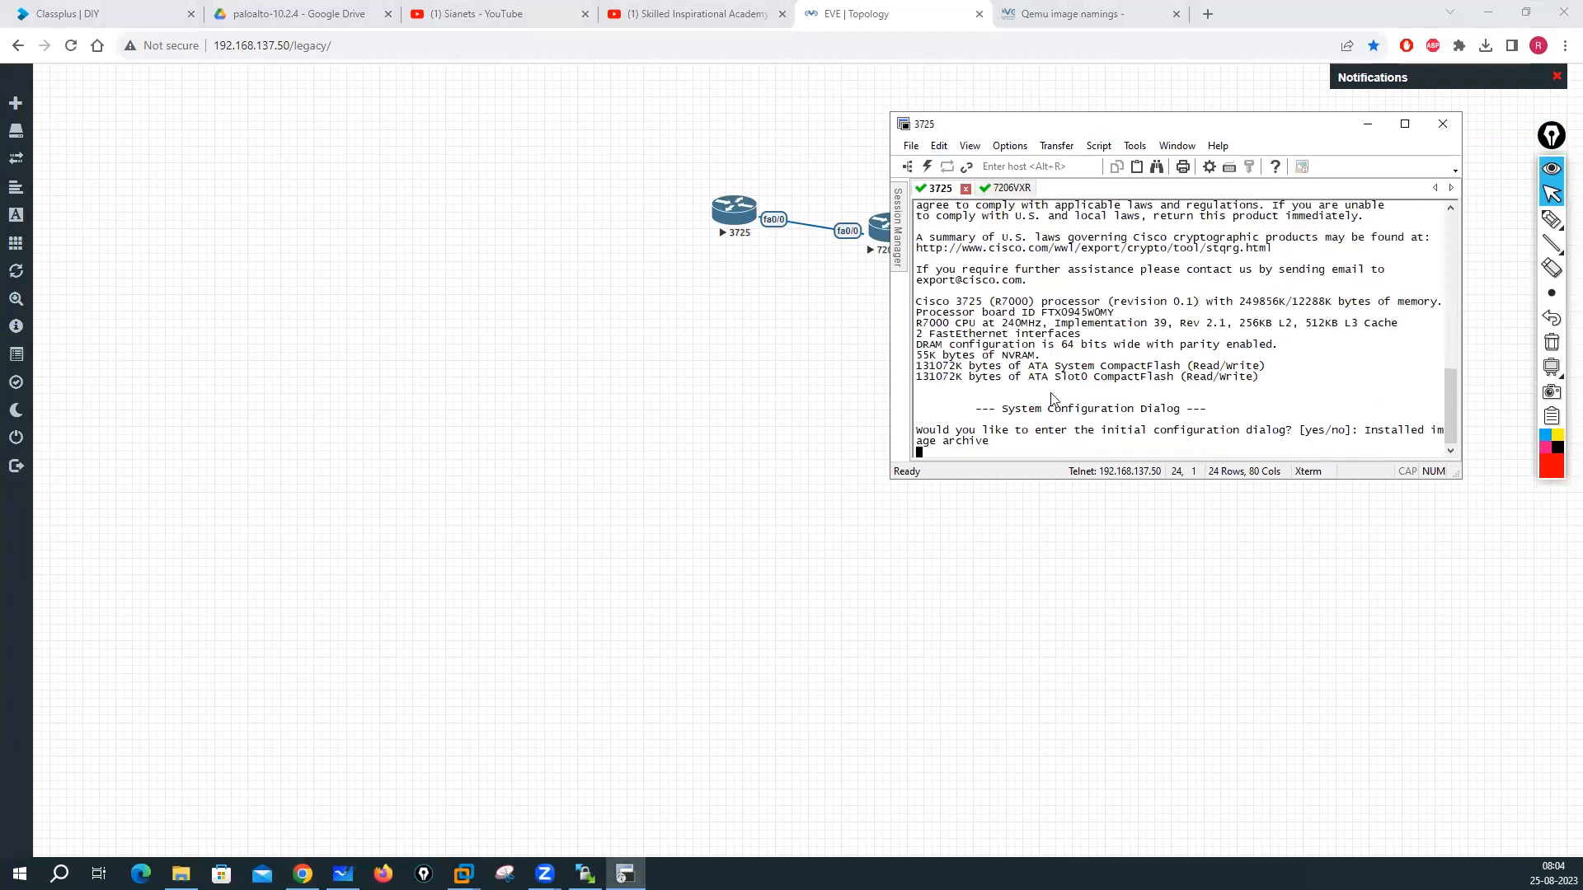
type("no")
key("Return")
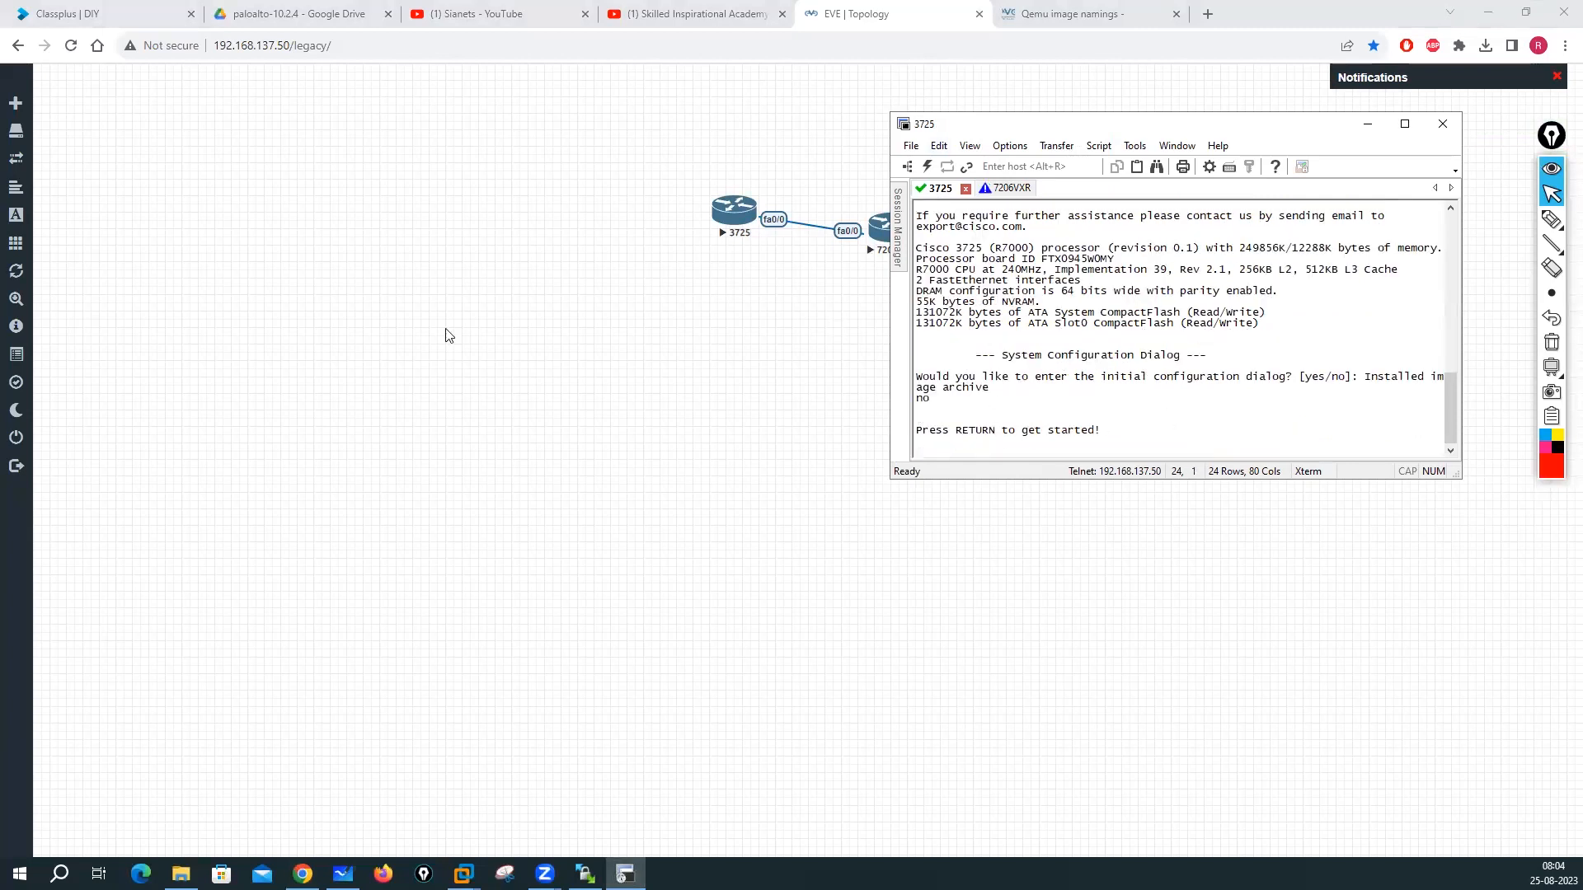
Step: Examine the default NVRAM and RAM settings for a new Cisco IOS 3725 (Dynamips) node without adding it
right_click(424, 313)
left_click(482, 354)
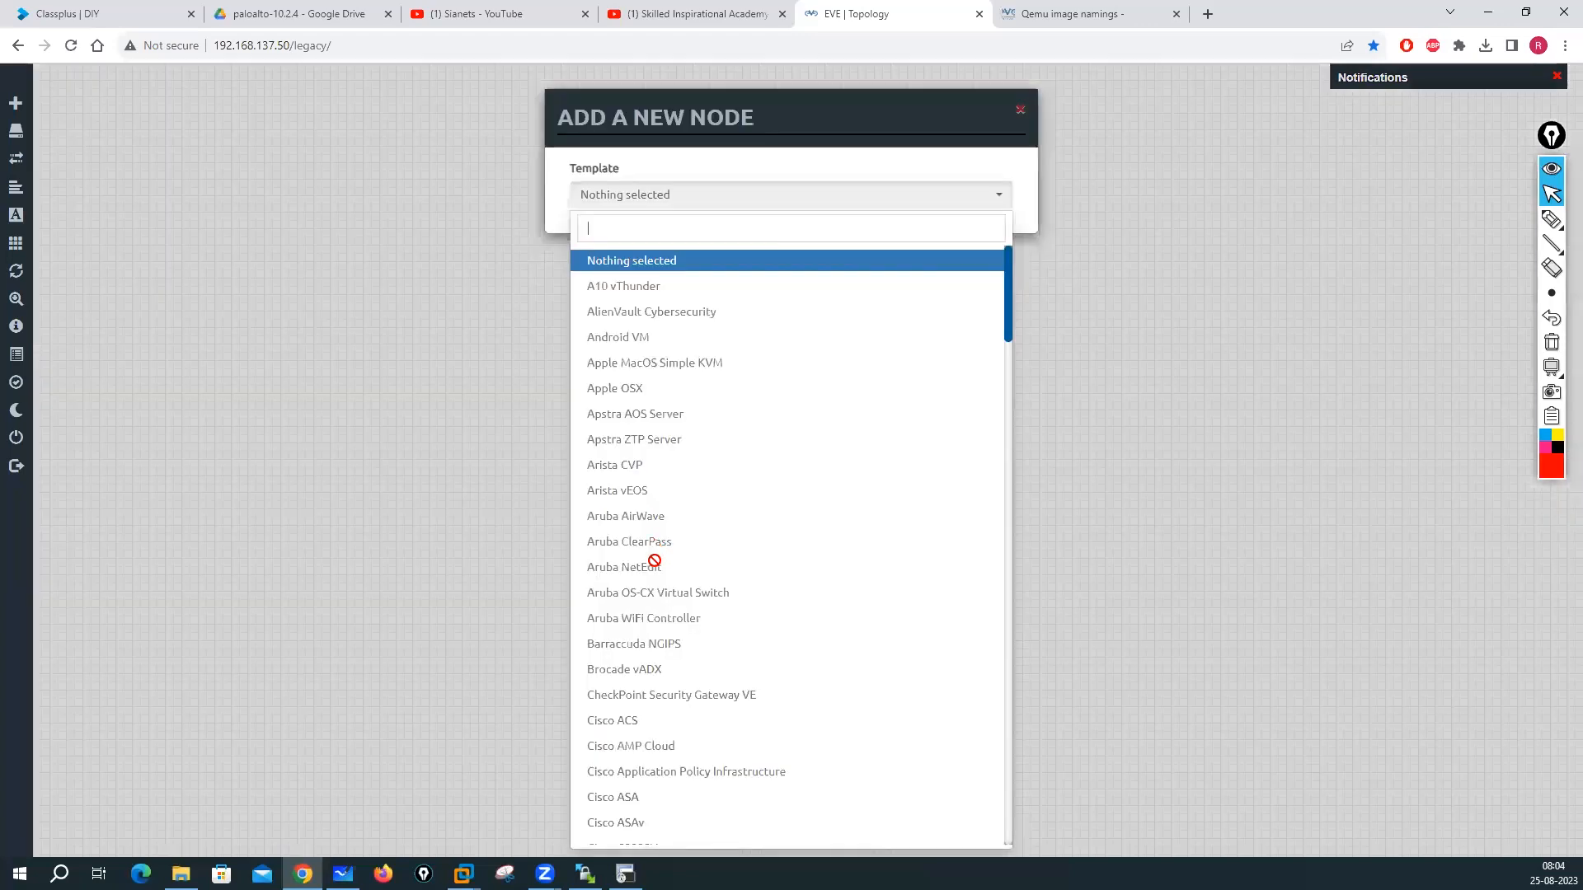
scroll(652, 495, "down", 10)
left_click(646, 434)
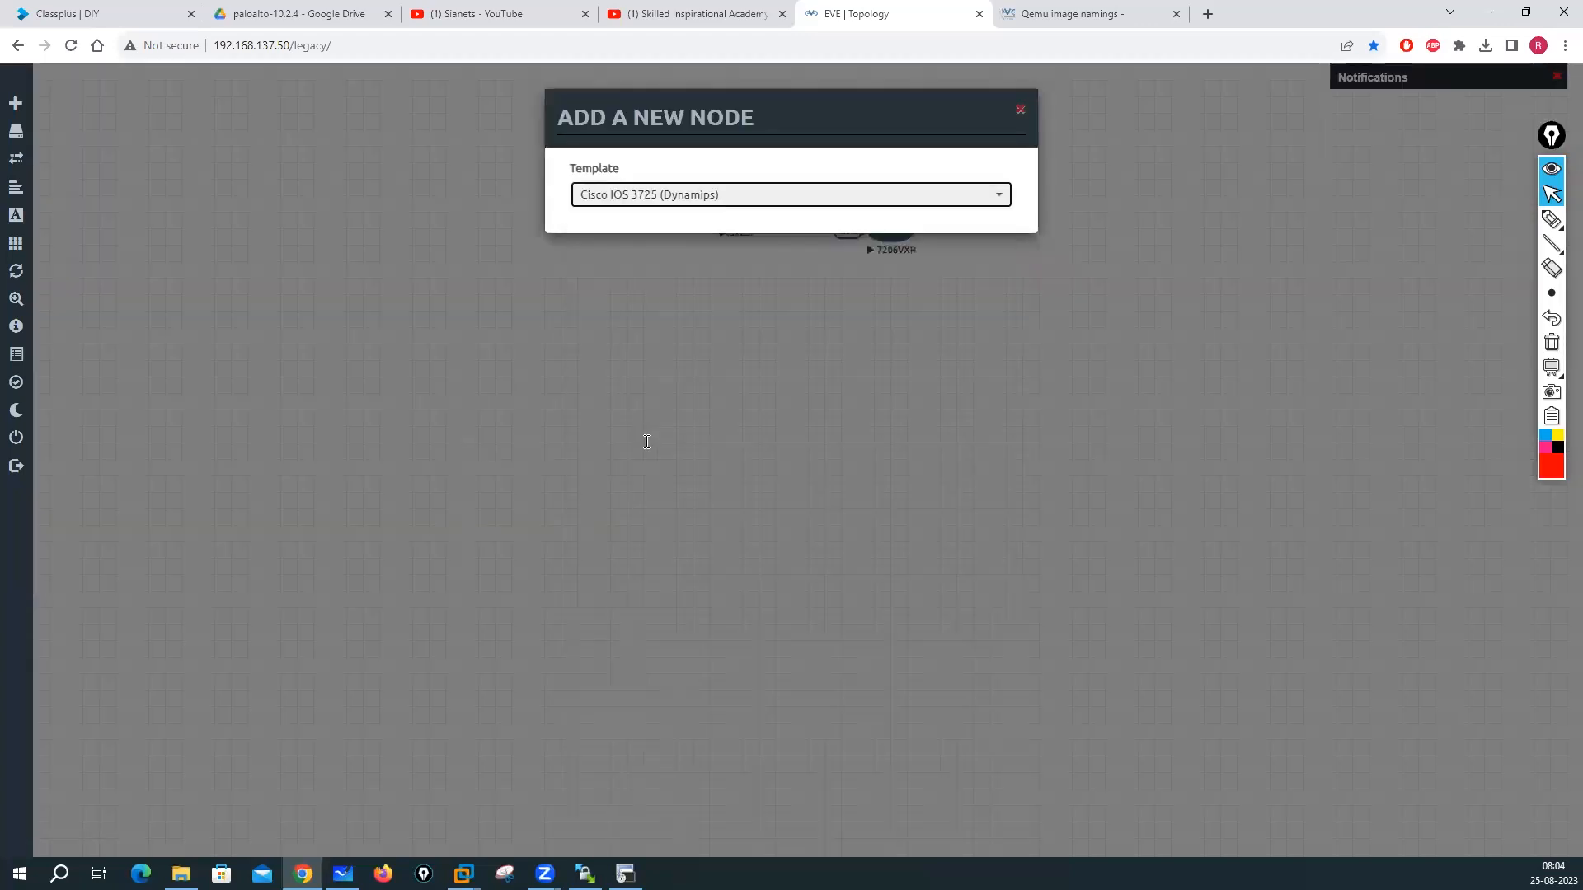
left_click(622, 511)
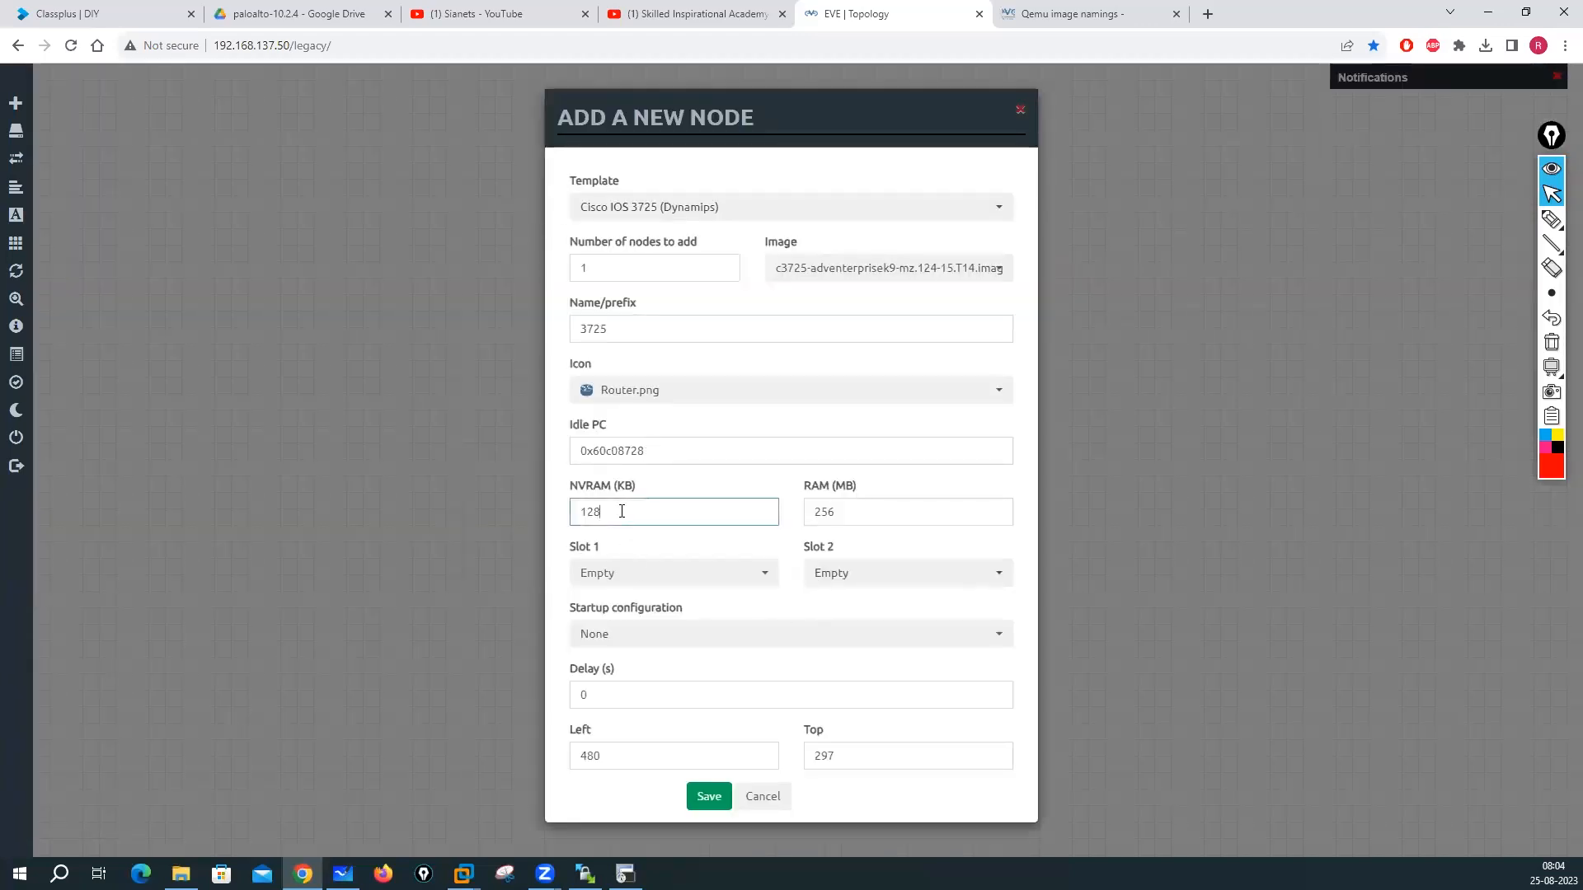
left_click_drag(857, 512, 801, 531)
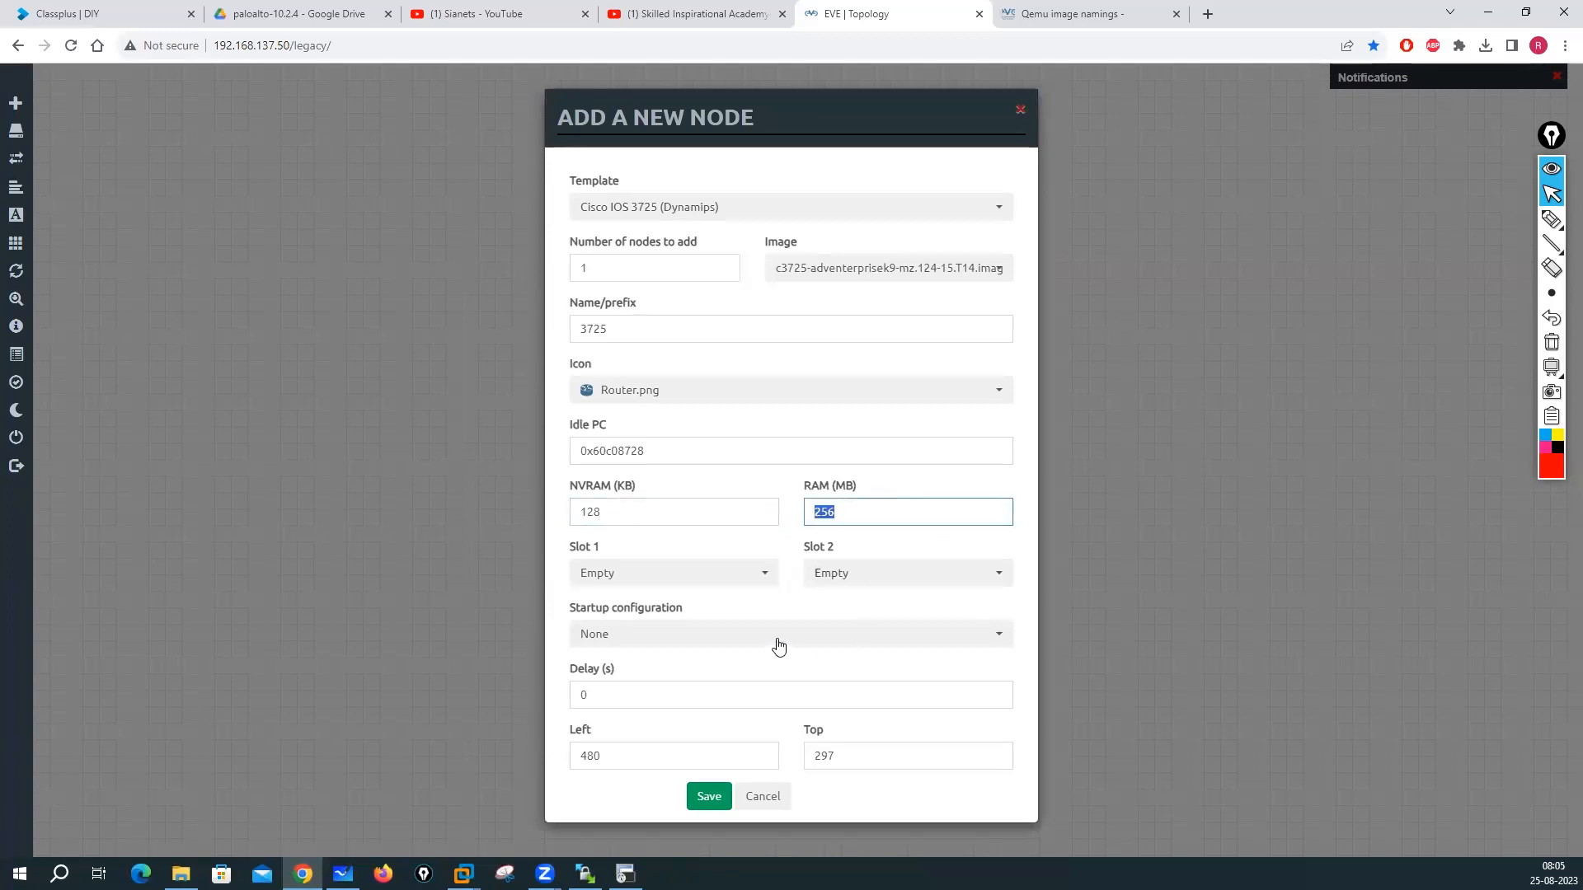
left_click(763, 798)
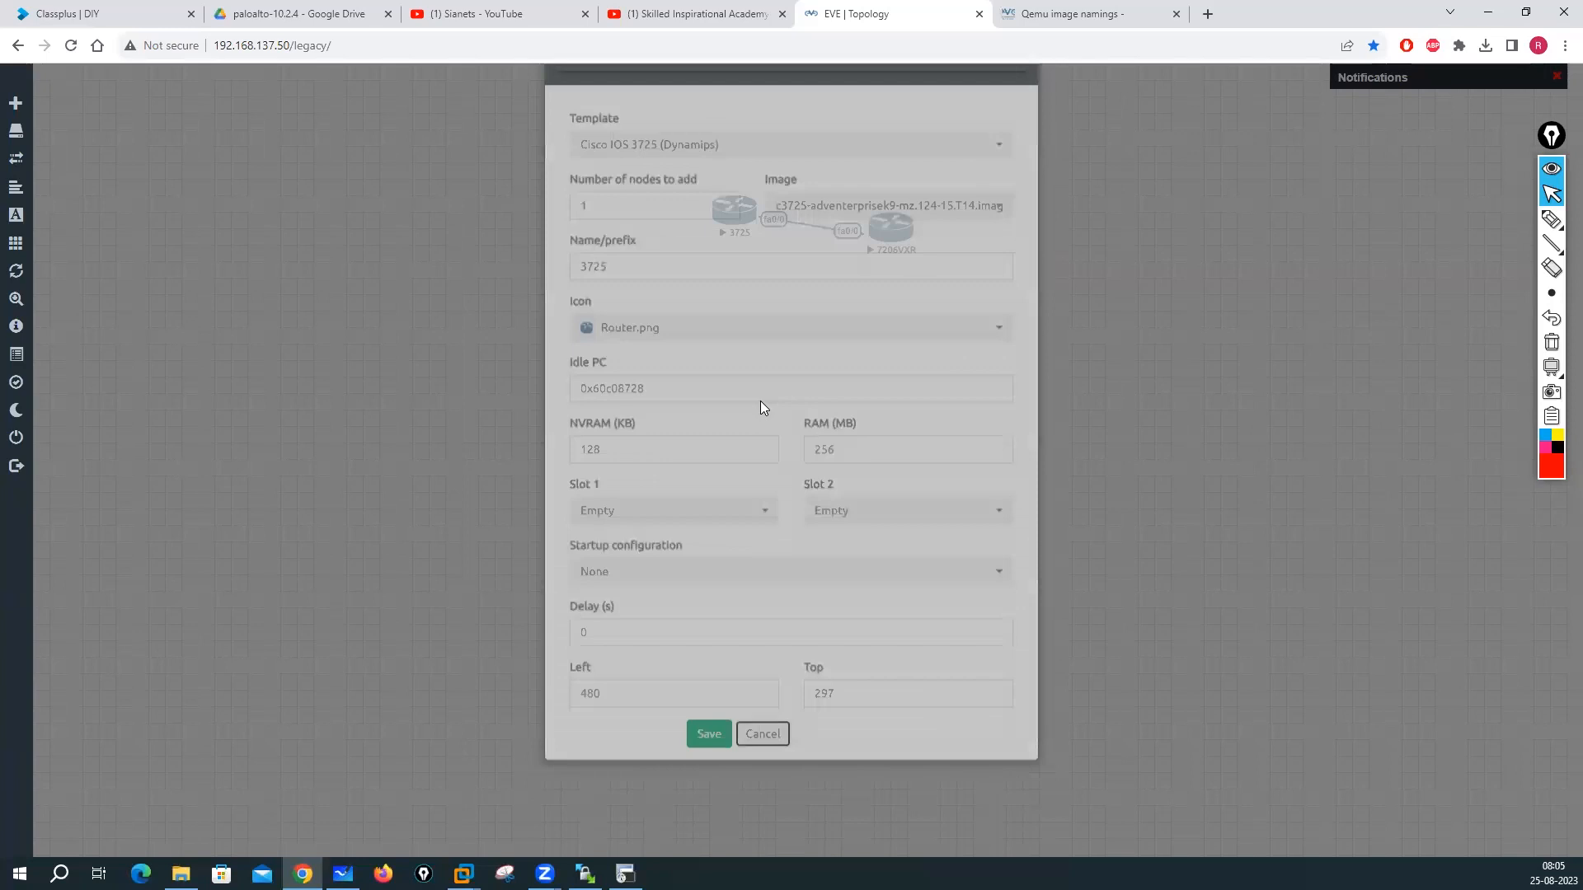
Step: Delete the 3725 and 7206VXR nodes together from the topology
left_click_drag(661, 118, 948, 278)
right_click(891, 235)
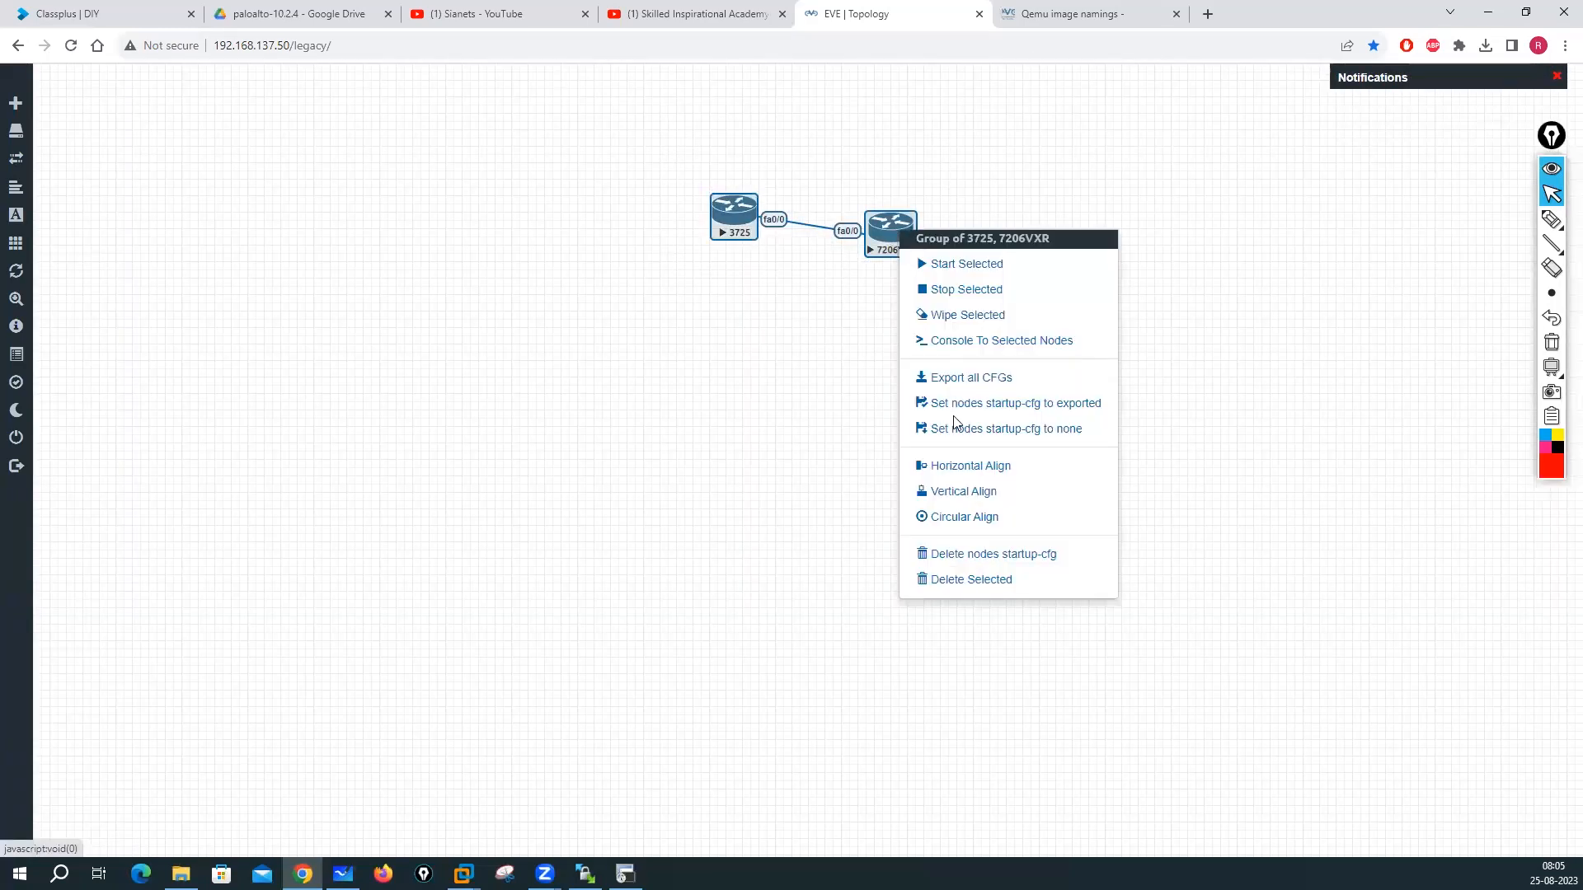
left_click(966, 580)
left_click(738, 198)
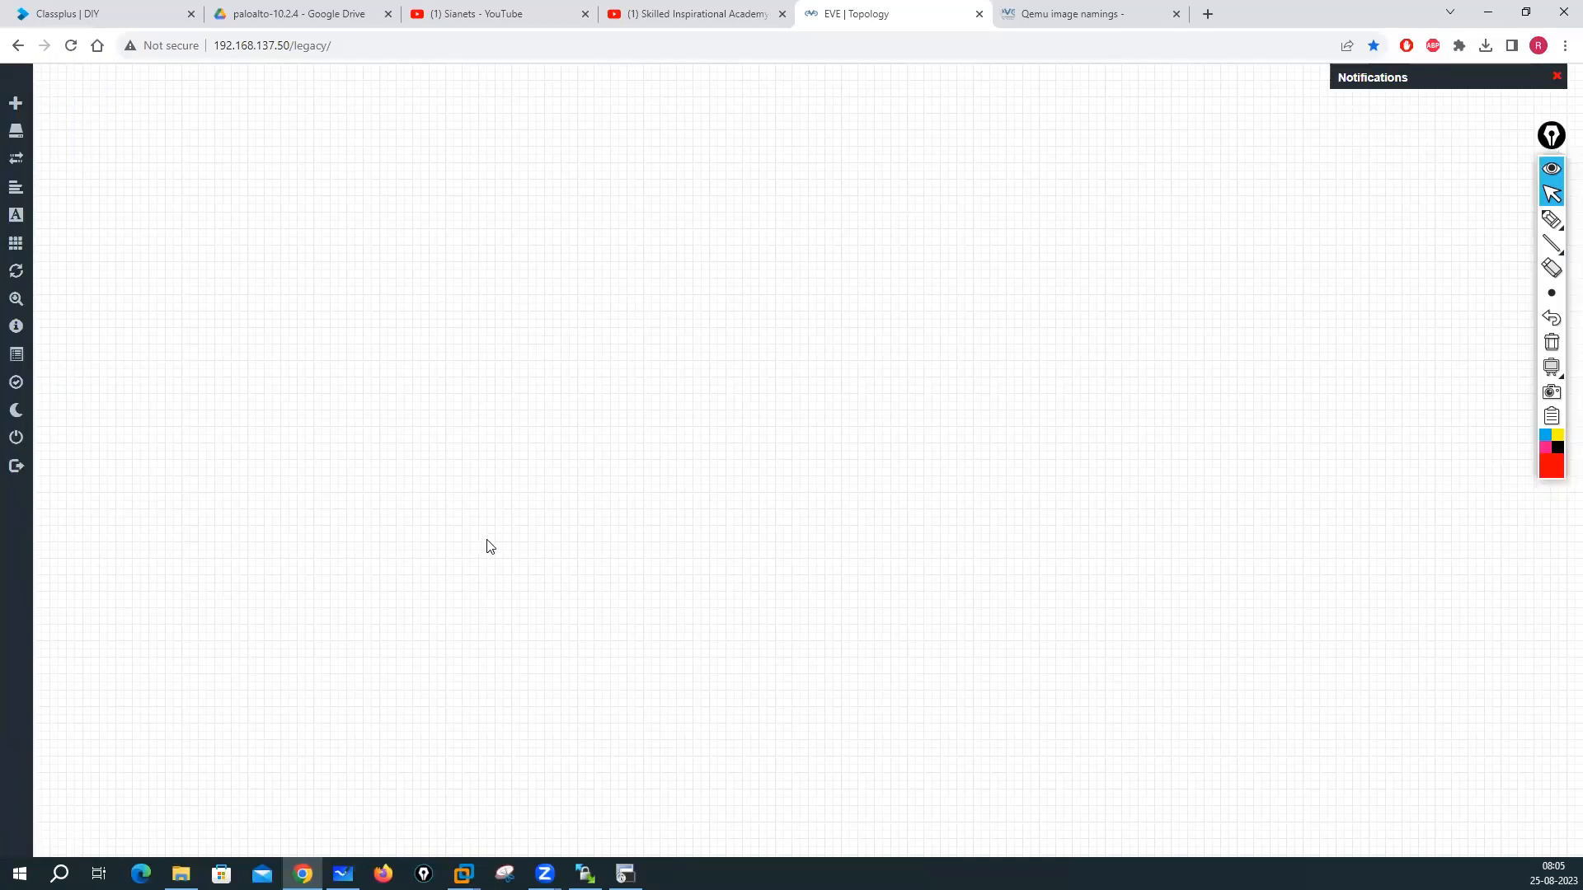
Step: Switch to File Explorer, return to the eve-ng images folder and look through the available image folders
left_click(180, 874)
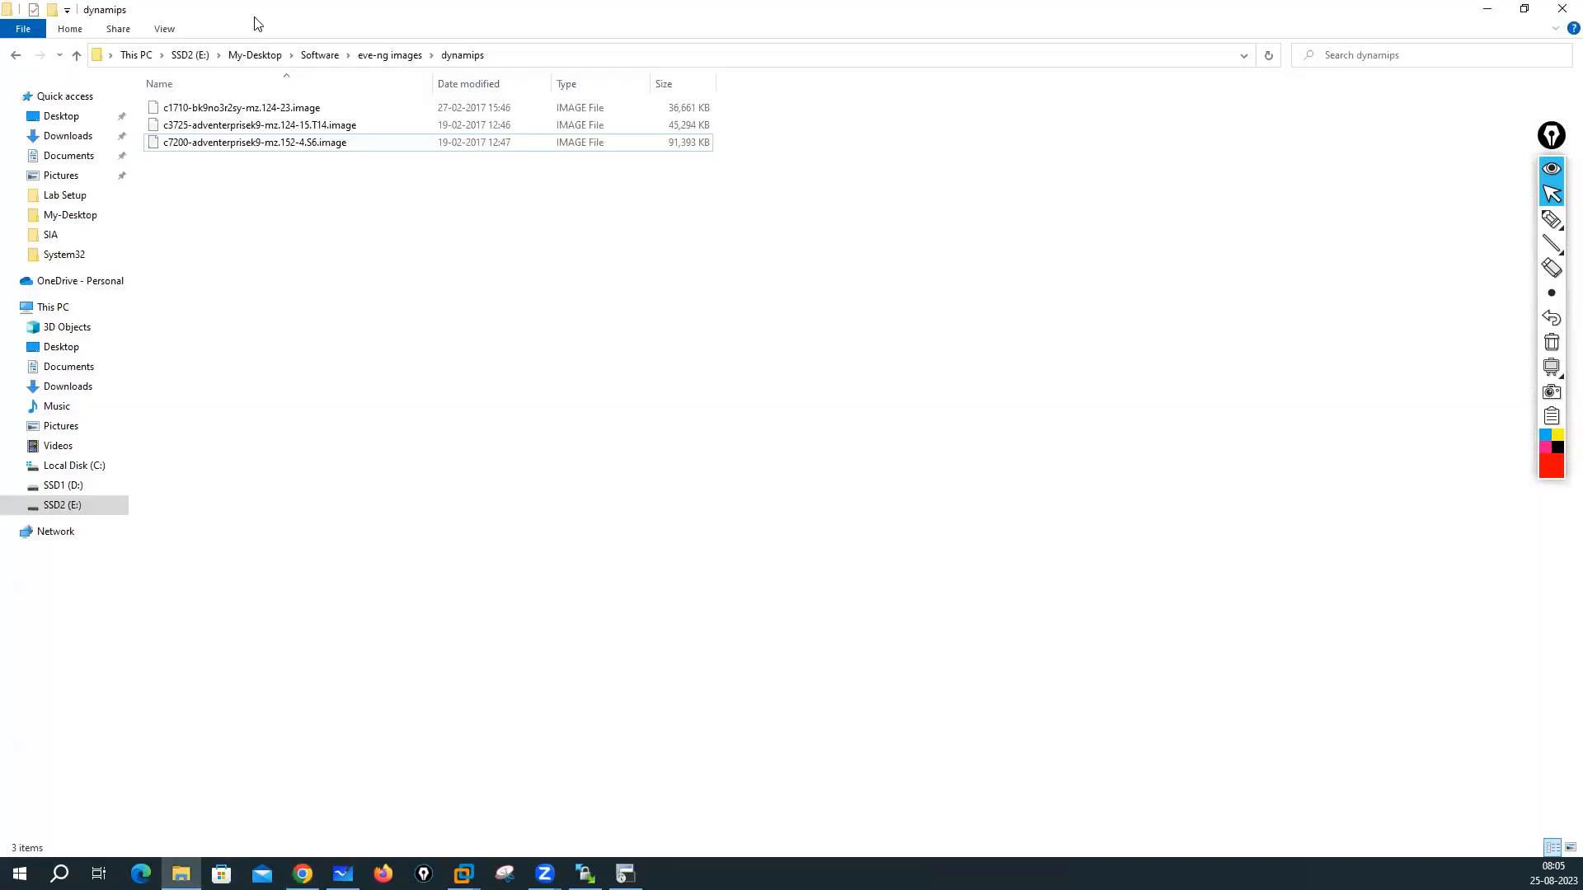
left_click(389, 55)
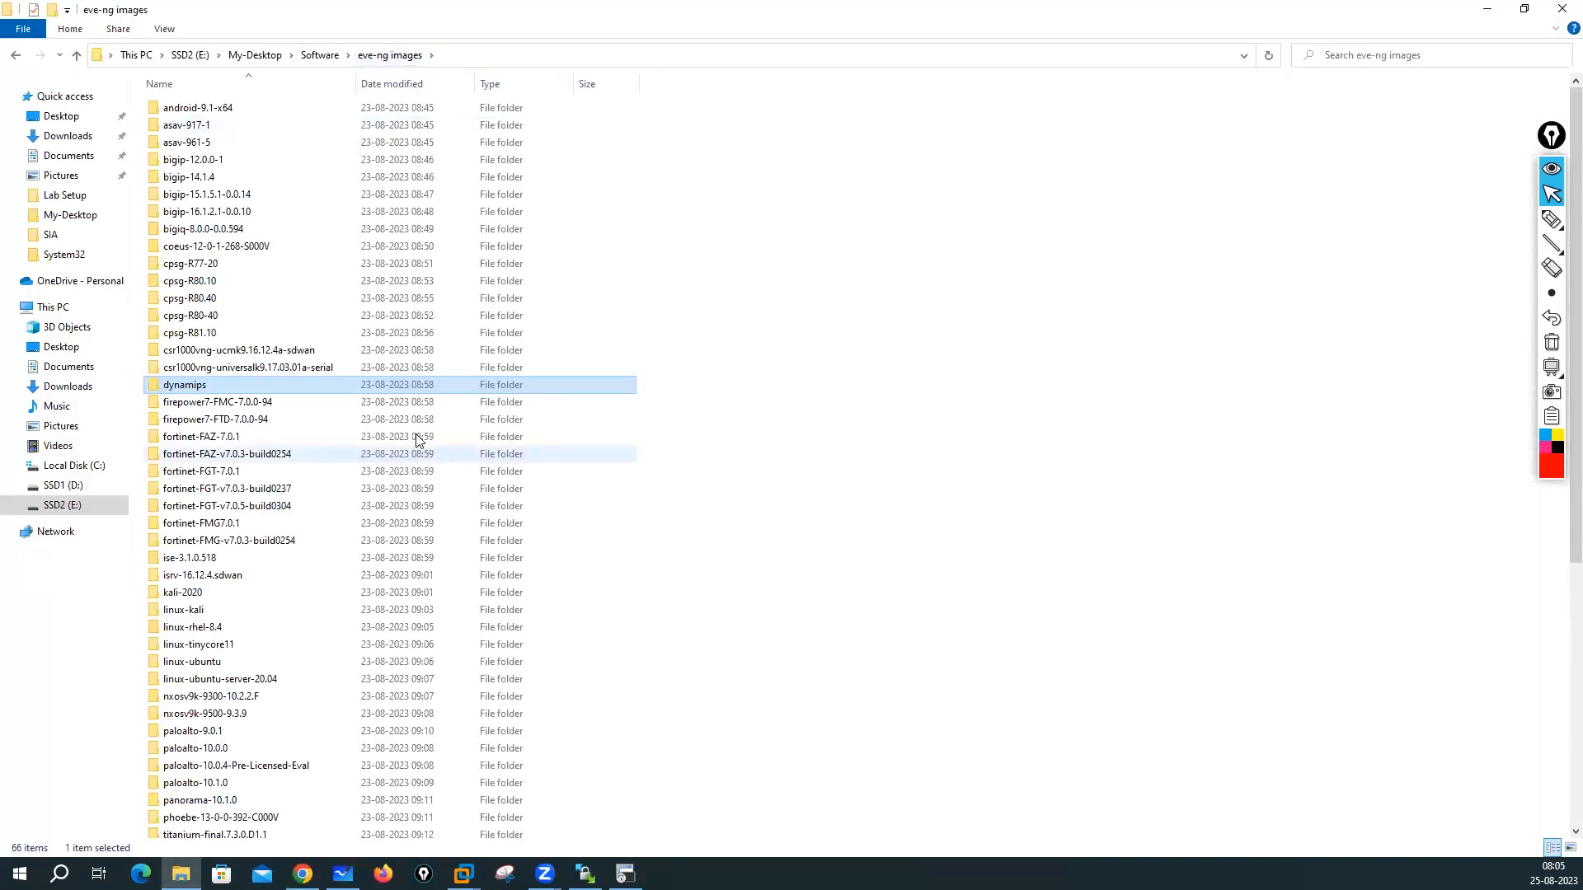
scroll(309, 384, "down", 5)
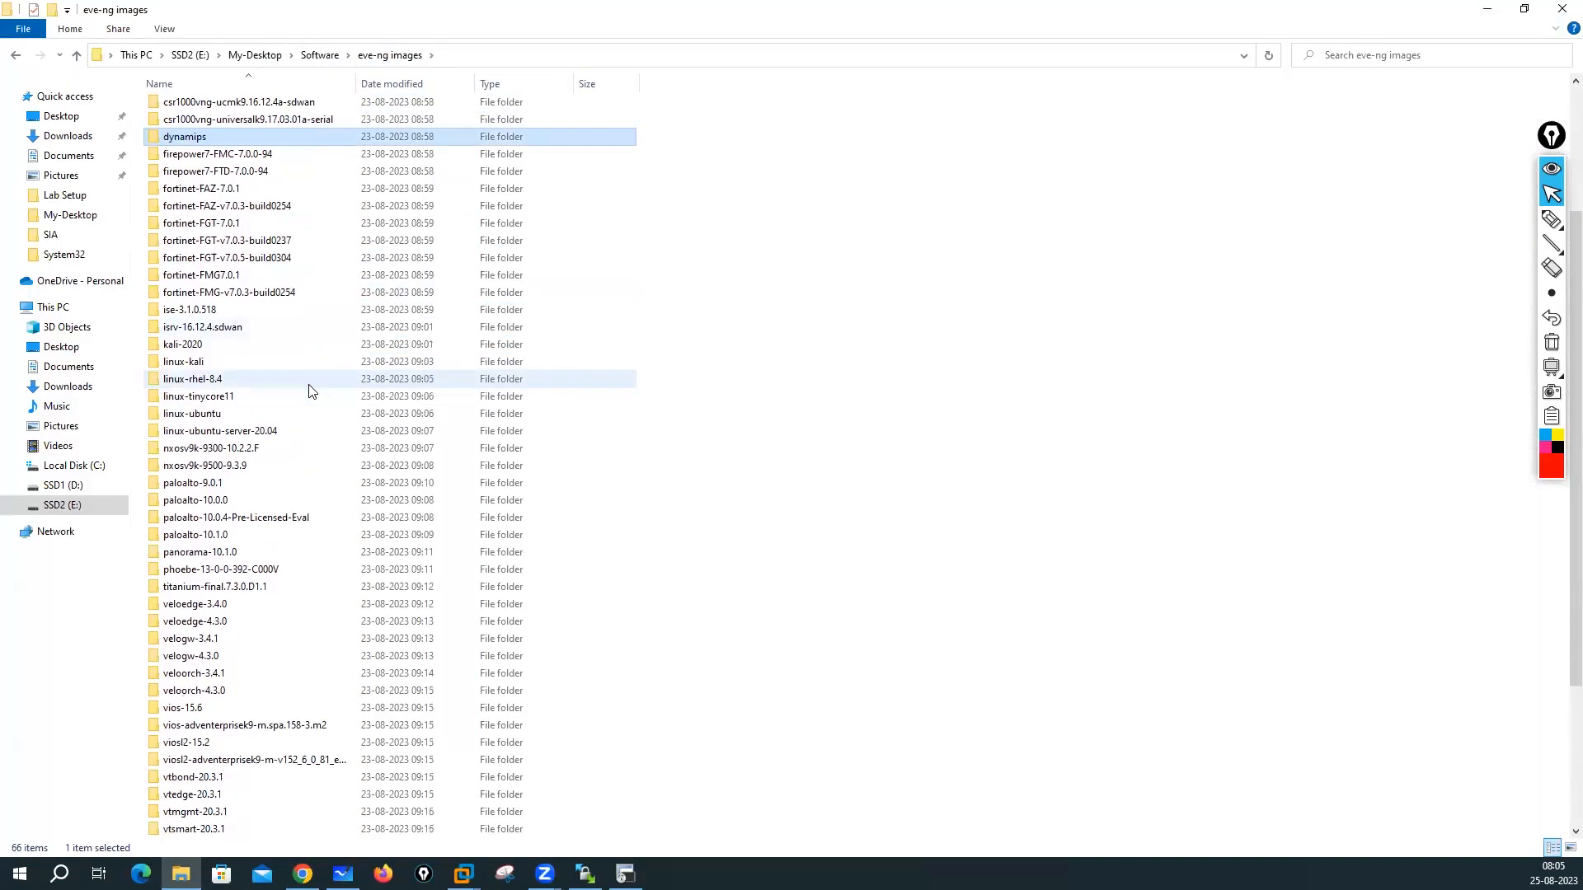
scroll(308, 384, "down", 2)
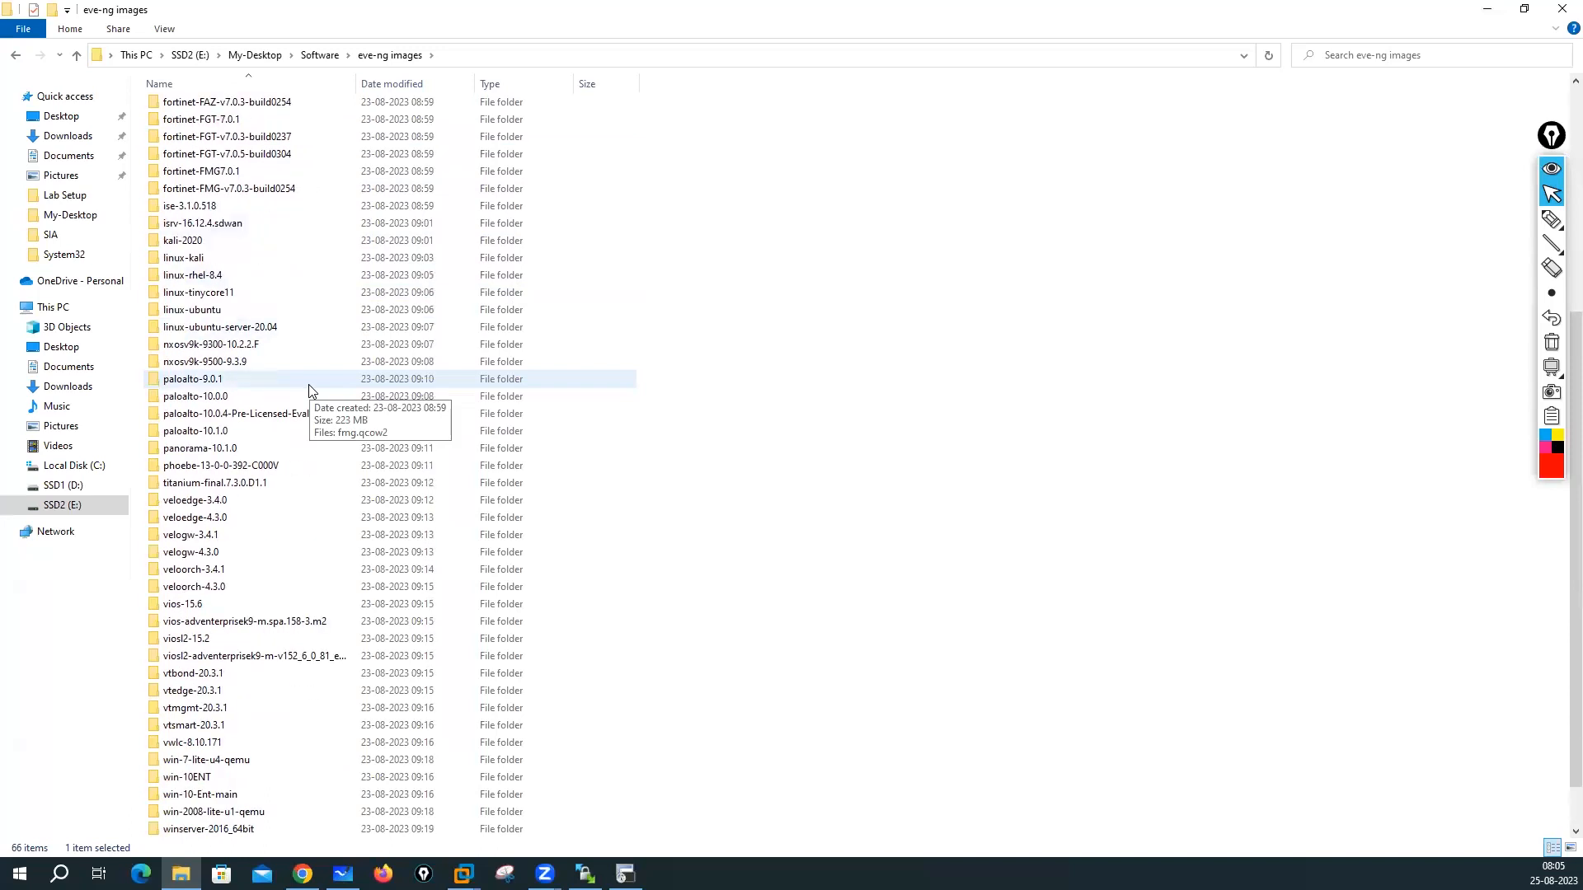
scroll(308, 384, "down", 1)
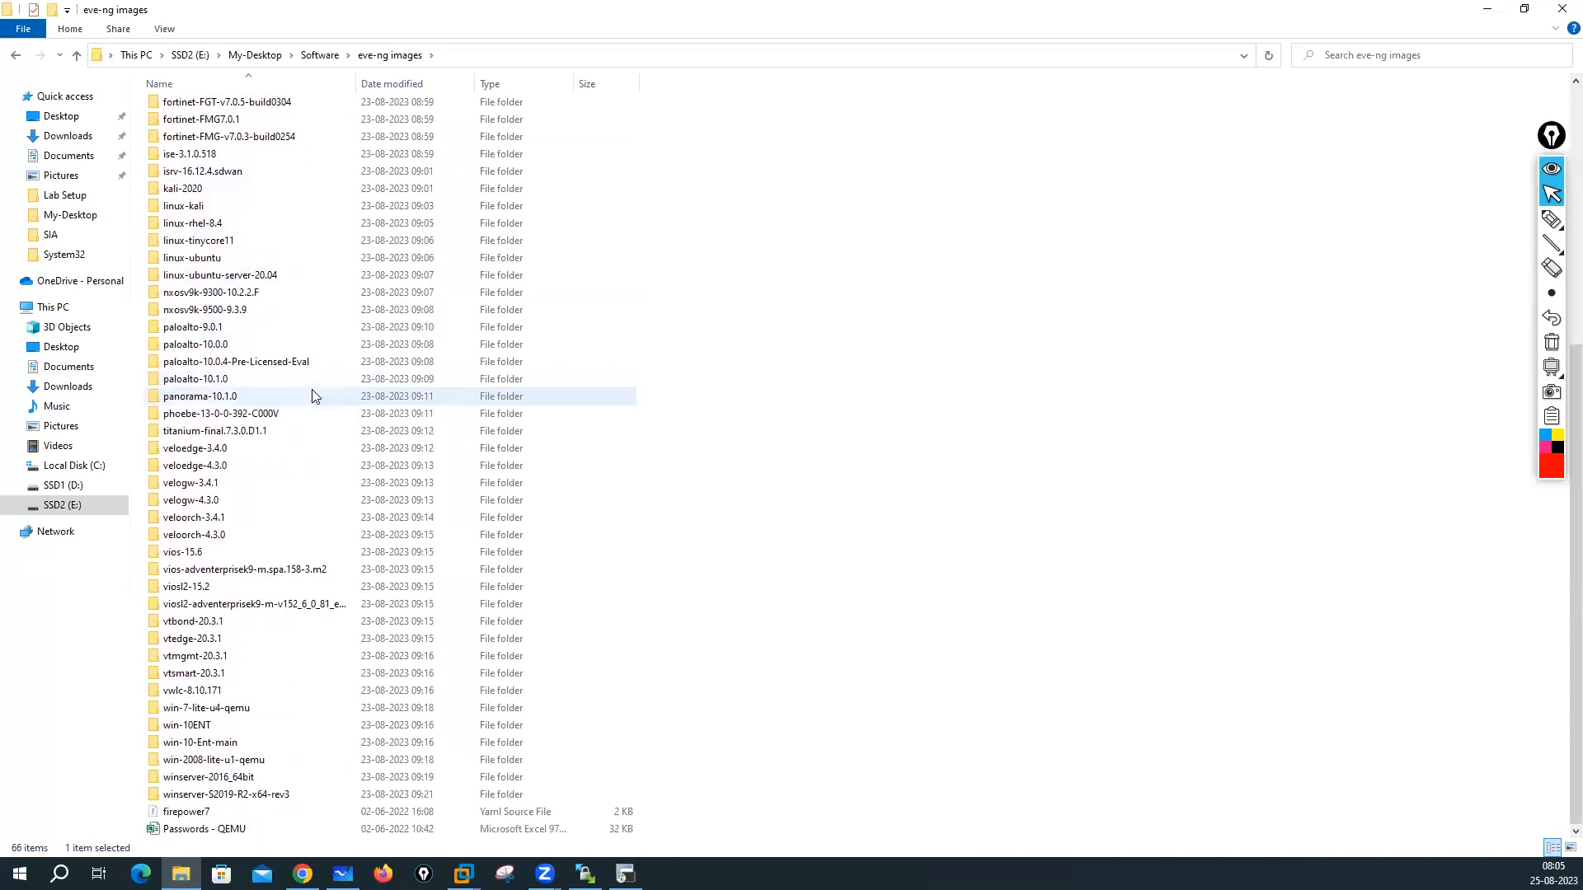
scroll(312, 396, "up", 2)
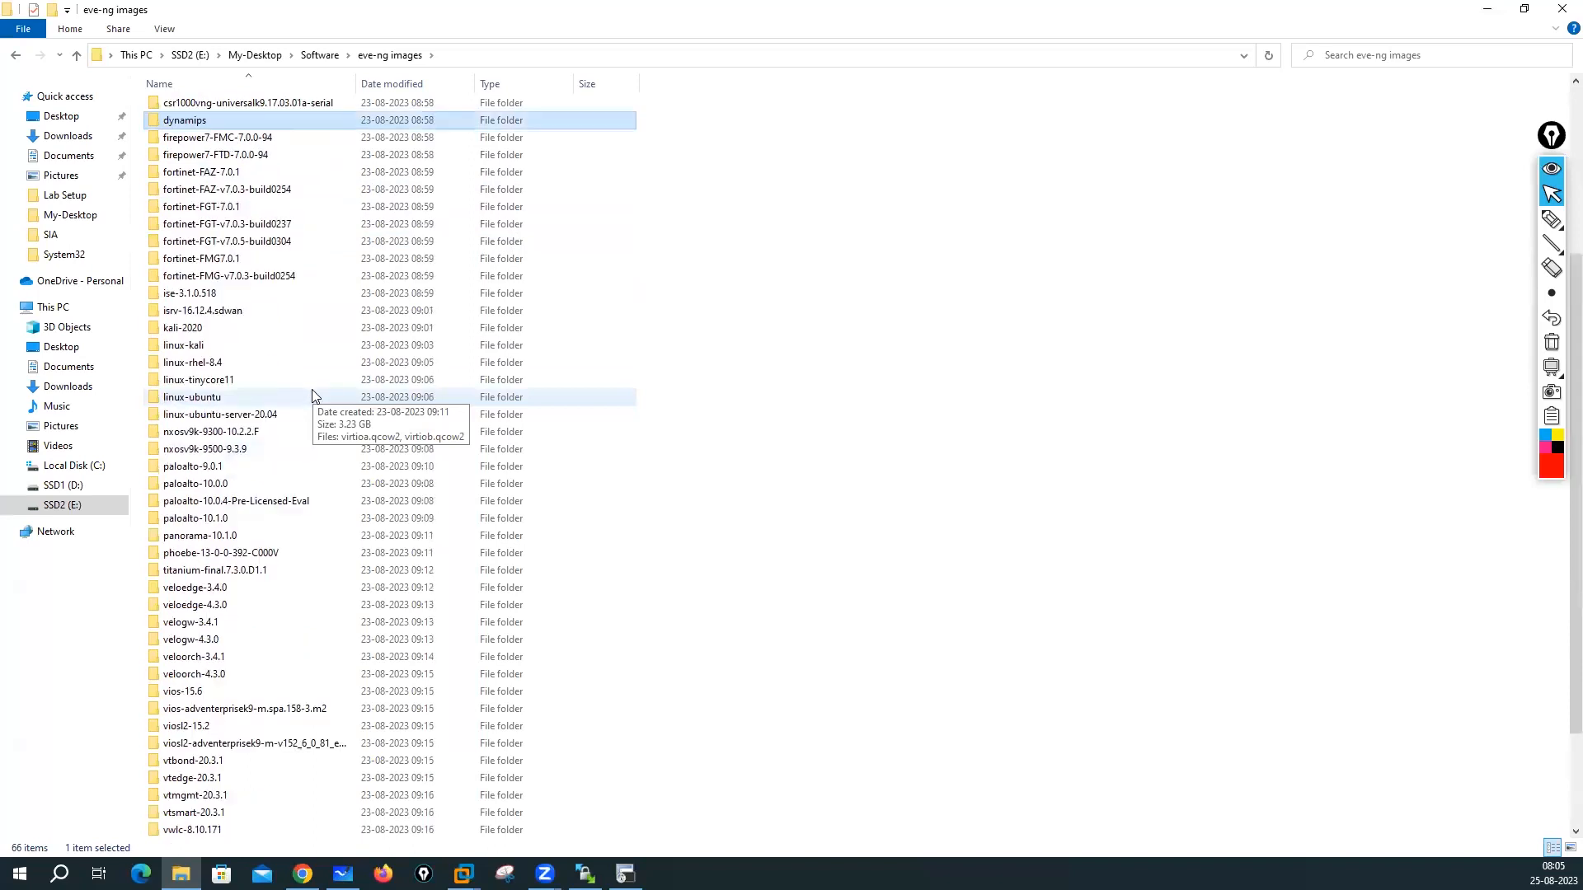
scroll(312, 397, "up", 5)
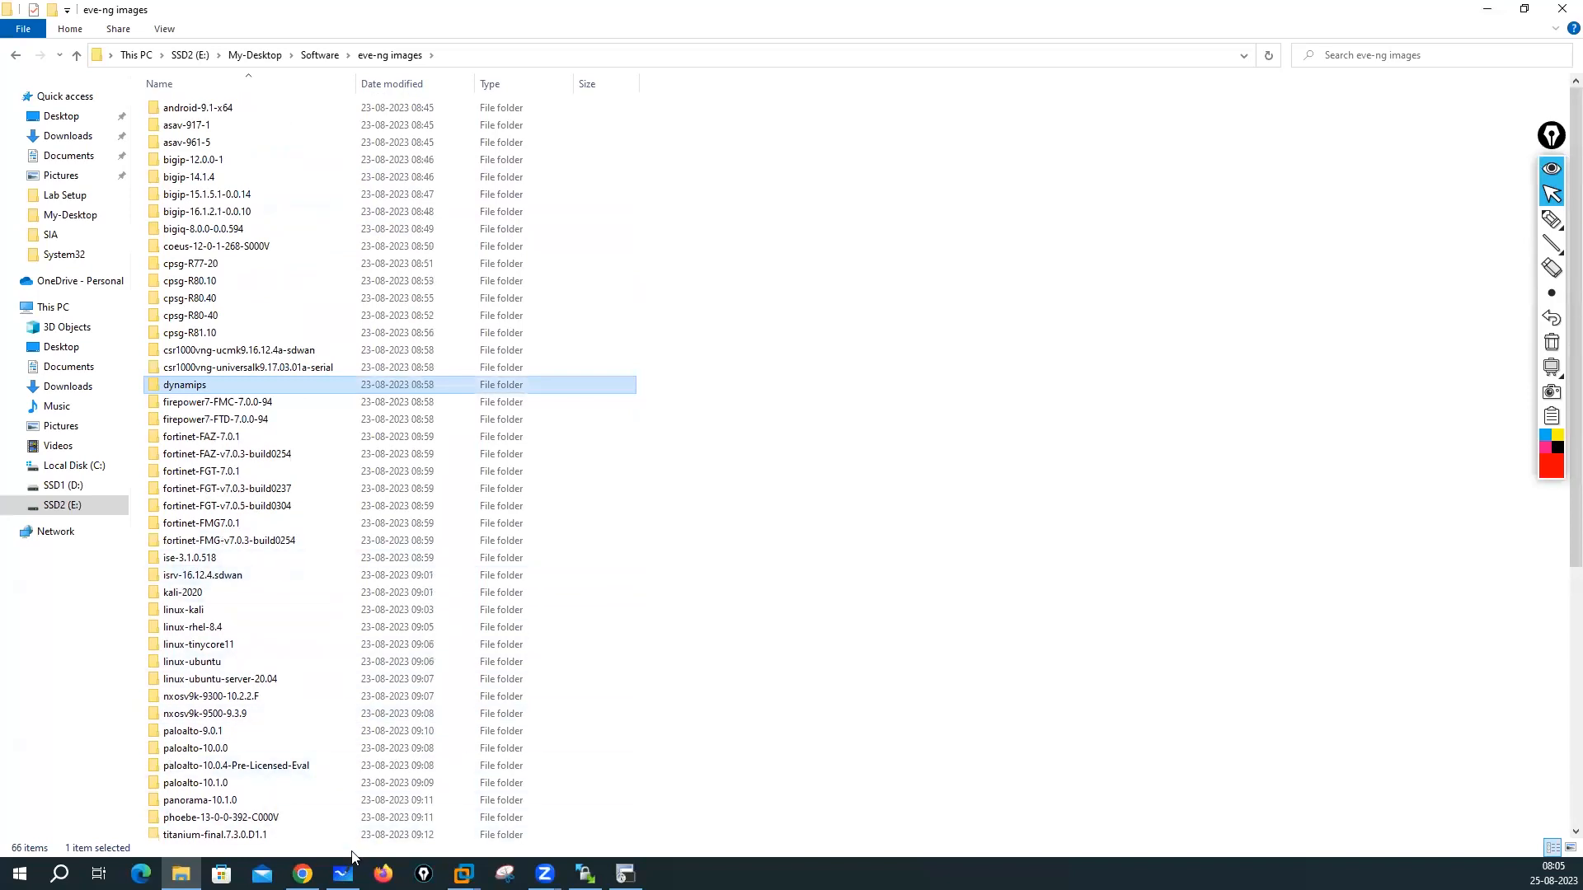
Step: Switch to WinSCP, look into the server's iol folder and open the qemu folder under /opt/unetlab/addons
left_click(586, 873)
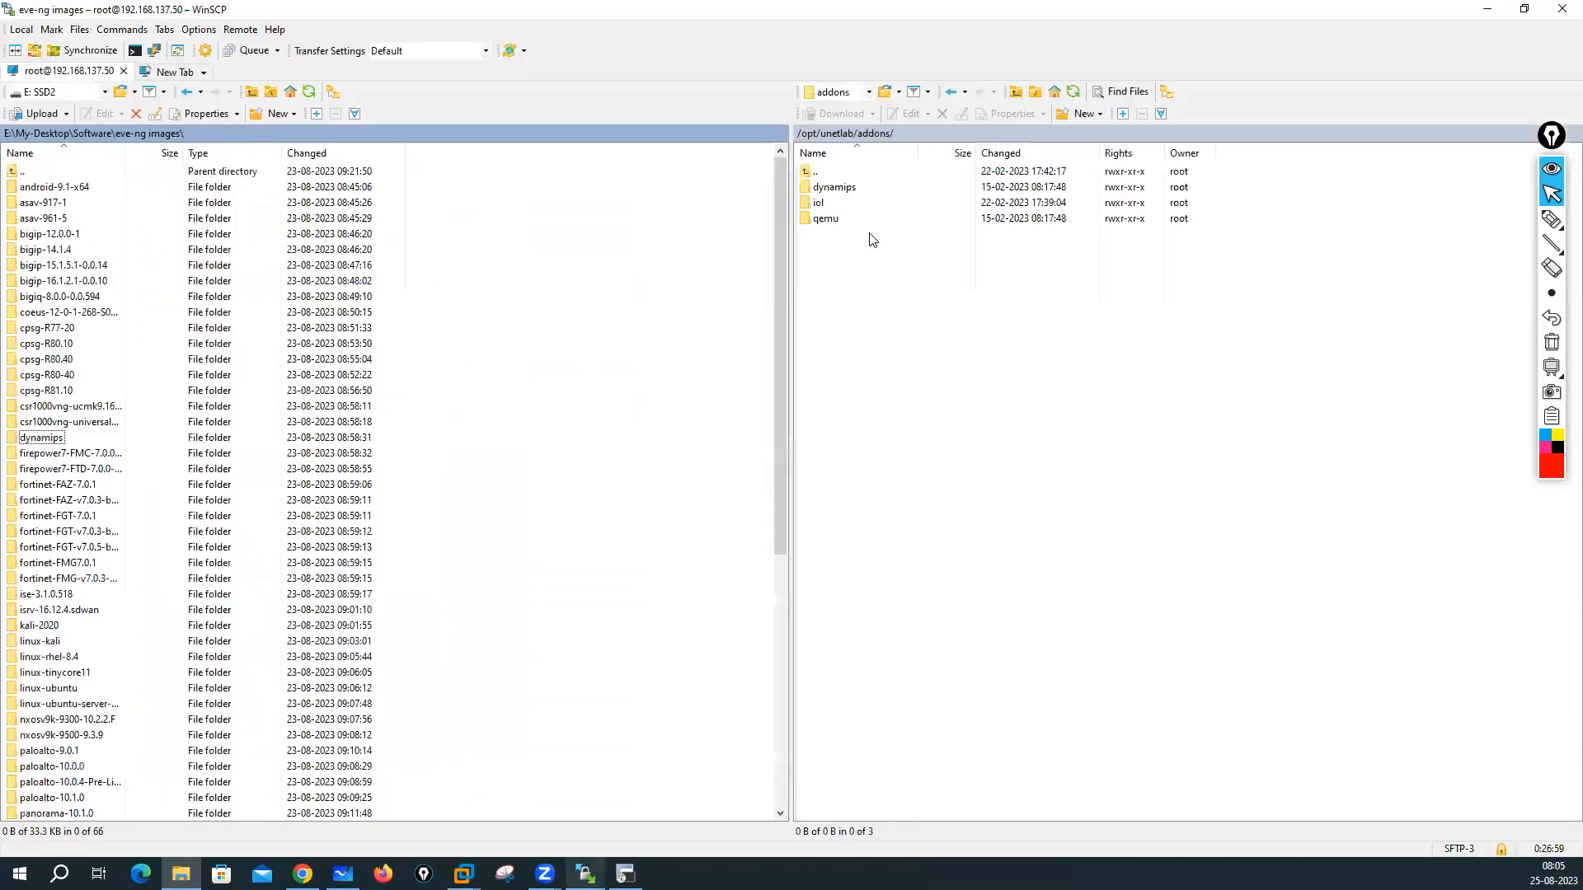
double_click(816, 204)
left_click(832, 189)
double_click(833, 189)
left_click(871, 134)
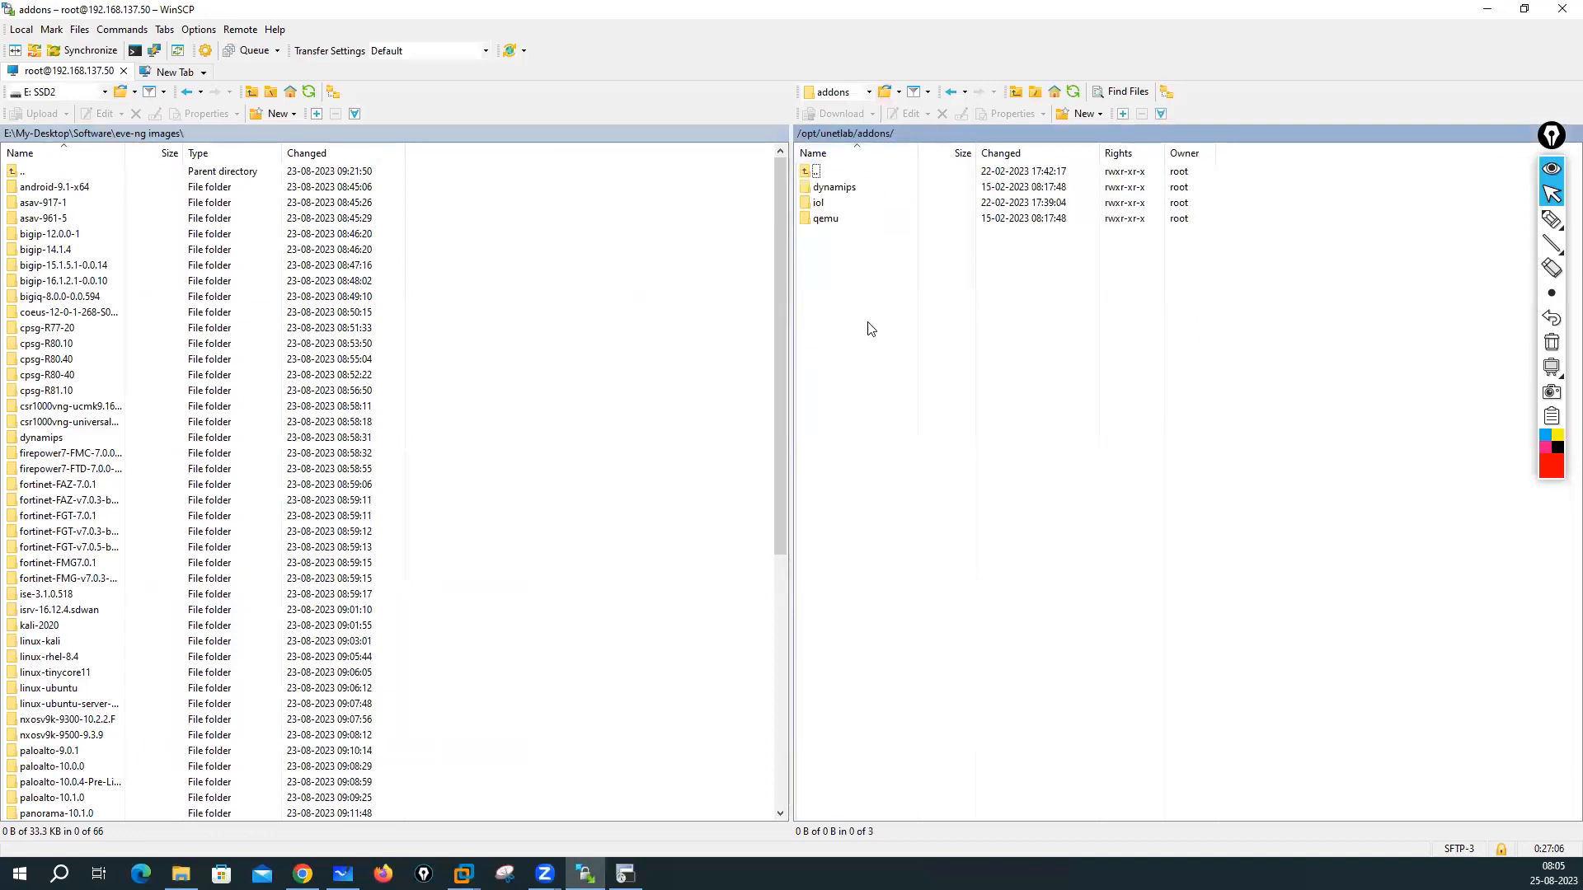
double_click(836, 227)
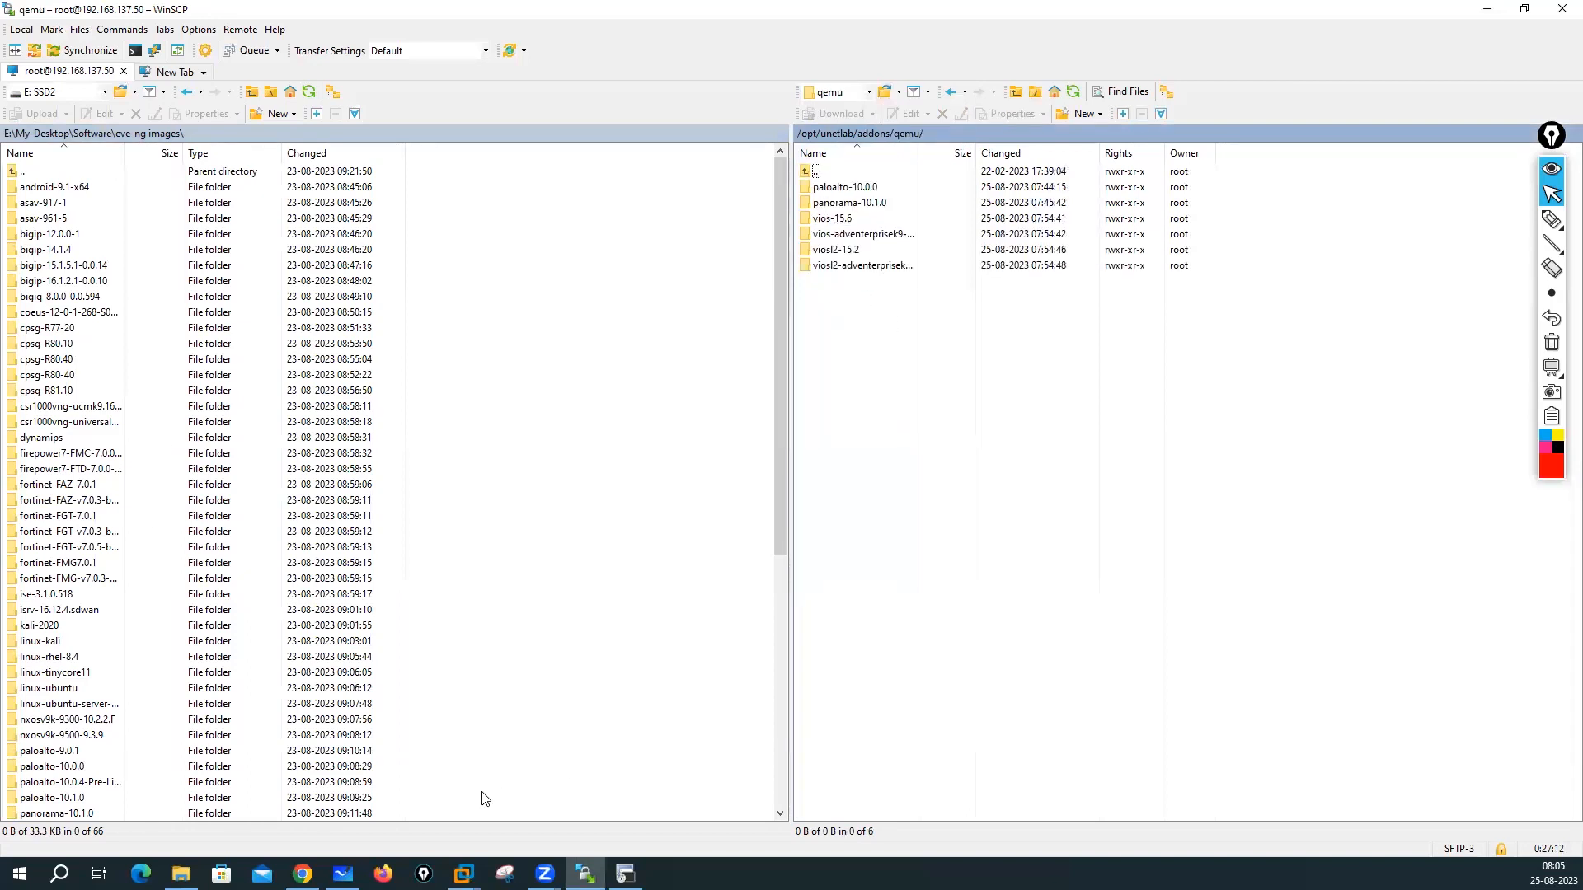
Step: Check the Lab Setup topic list in Microsoft Whiteboard and return to the eve-ng images folder in File Explorer
mouse_move(343, 874)
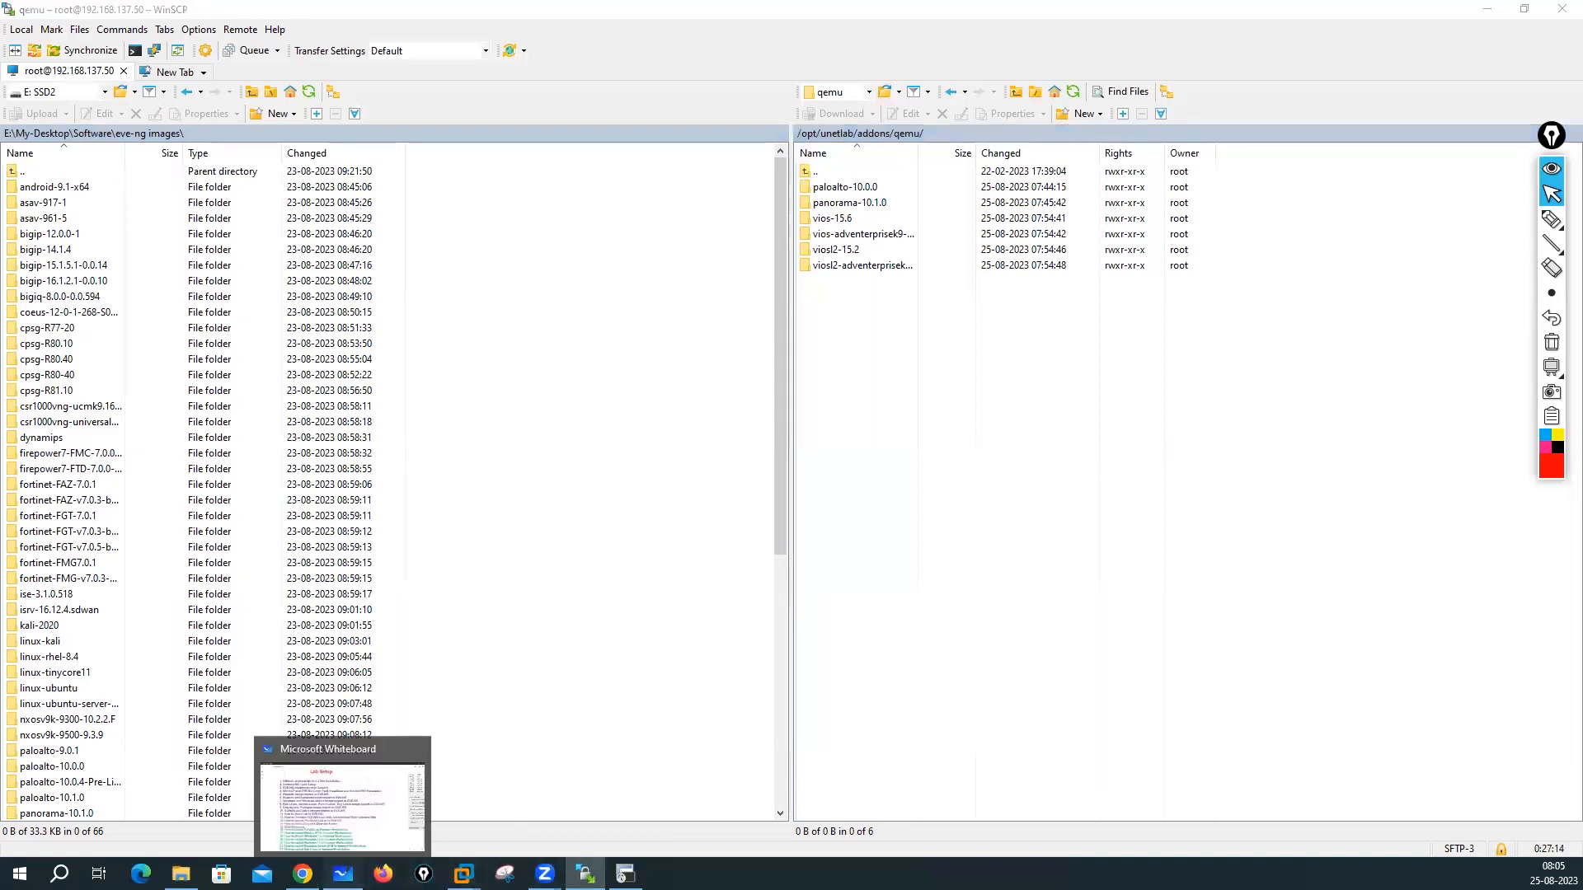
left_click(342, 804)
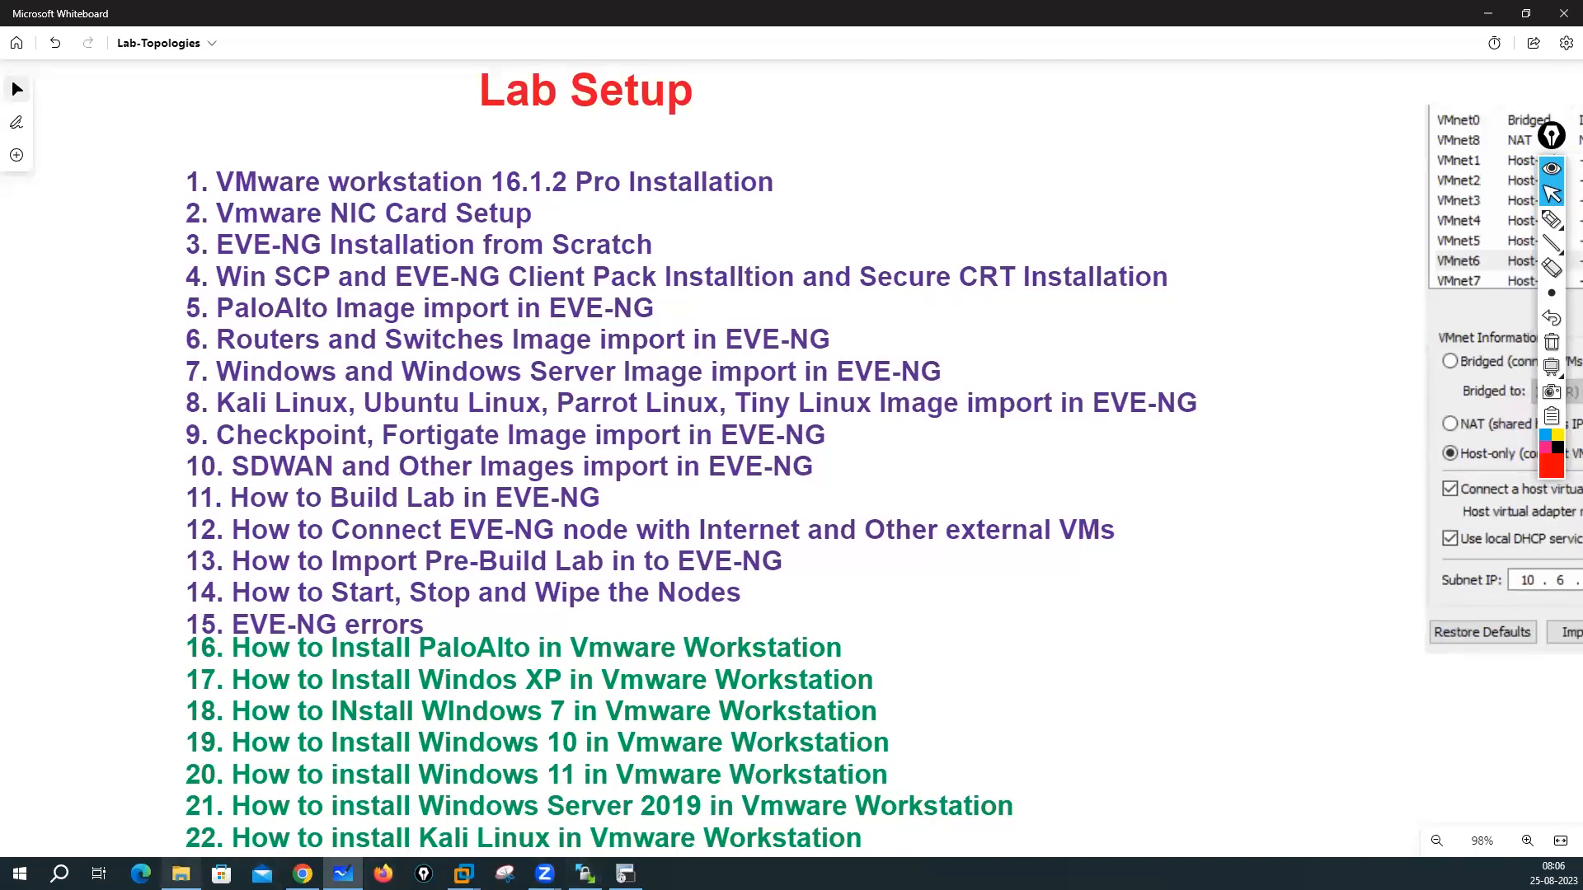
key("alt+Tab")
Step: Look over the Windows 10 and Windows Server image folders in the eve-ng images folder
scroll(824, 511, "down", 10)
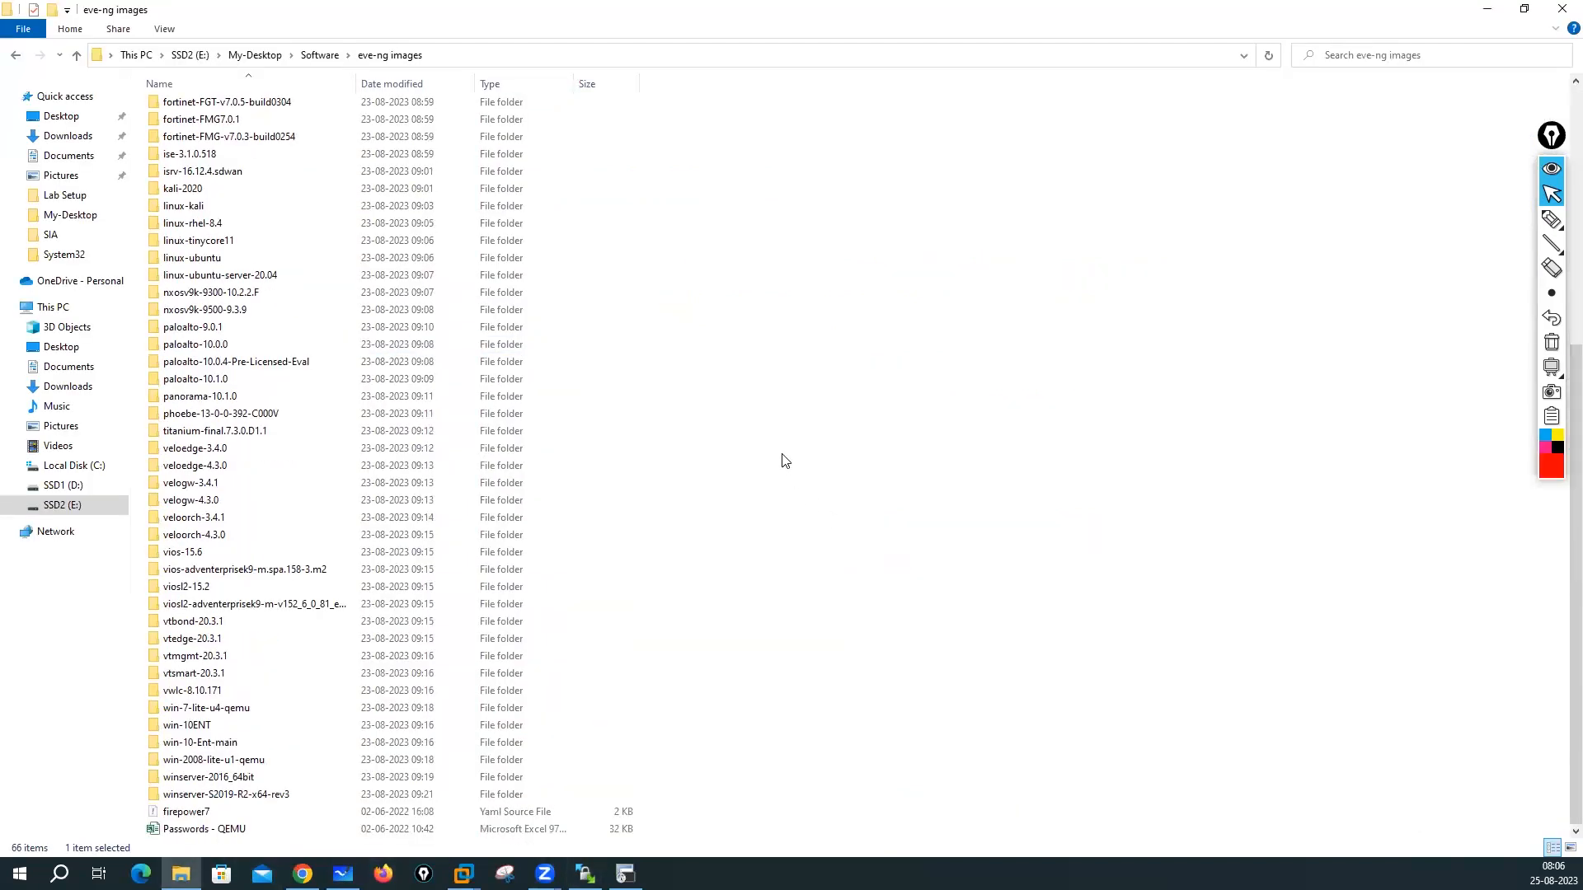
left_click(195, 733)
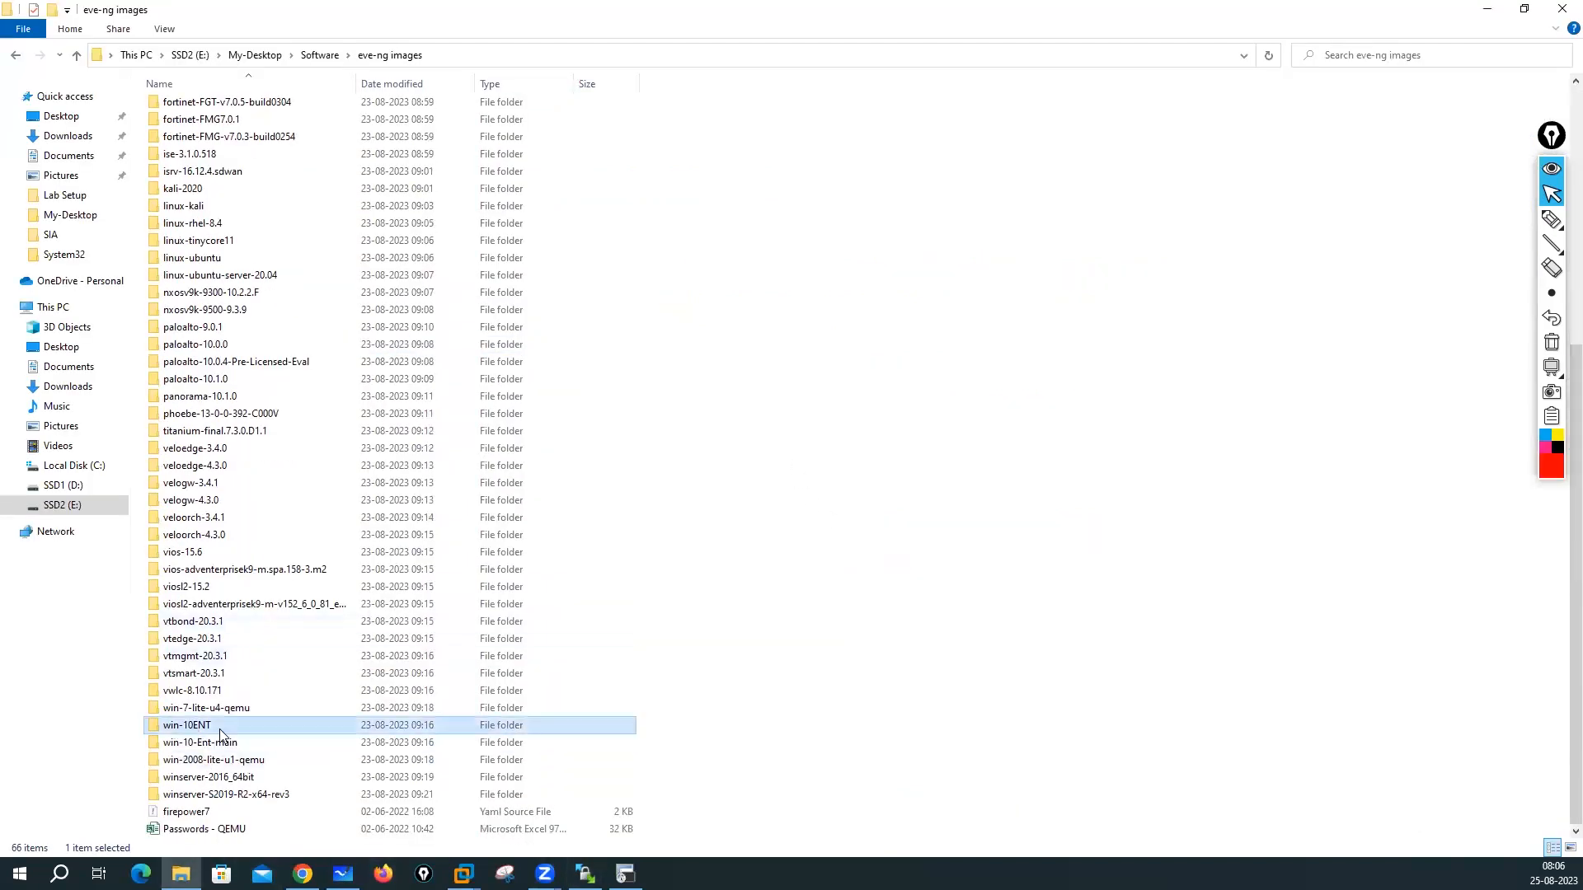
left_click(206, 760)
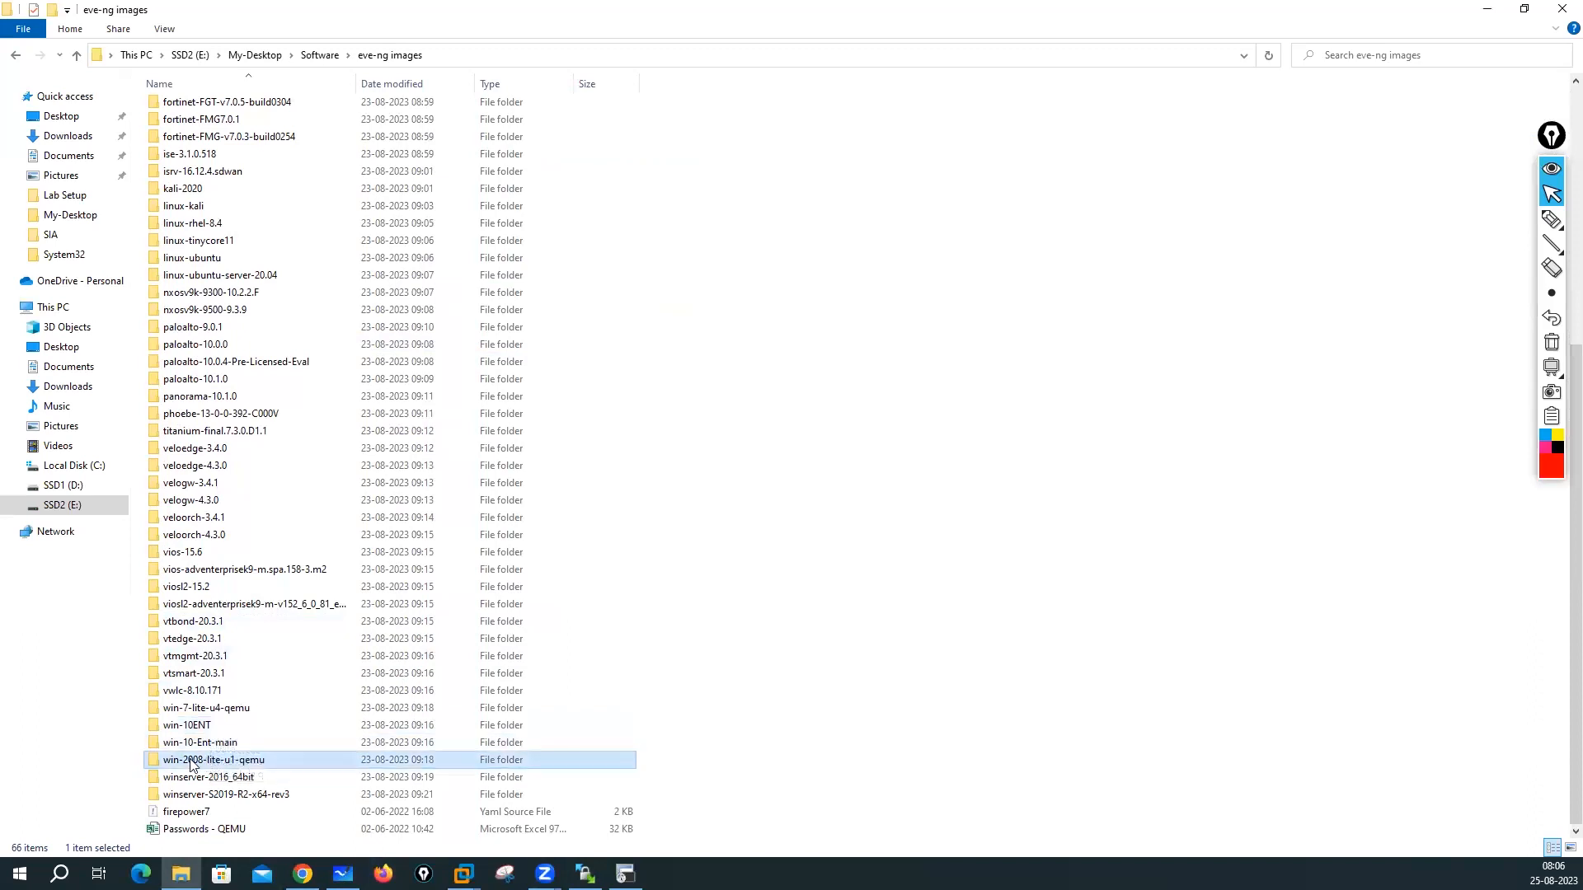
left_click(216, 778)
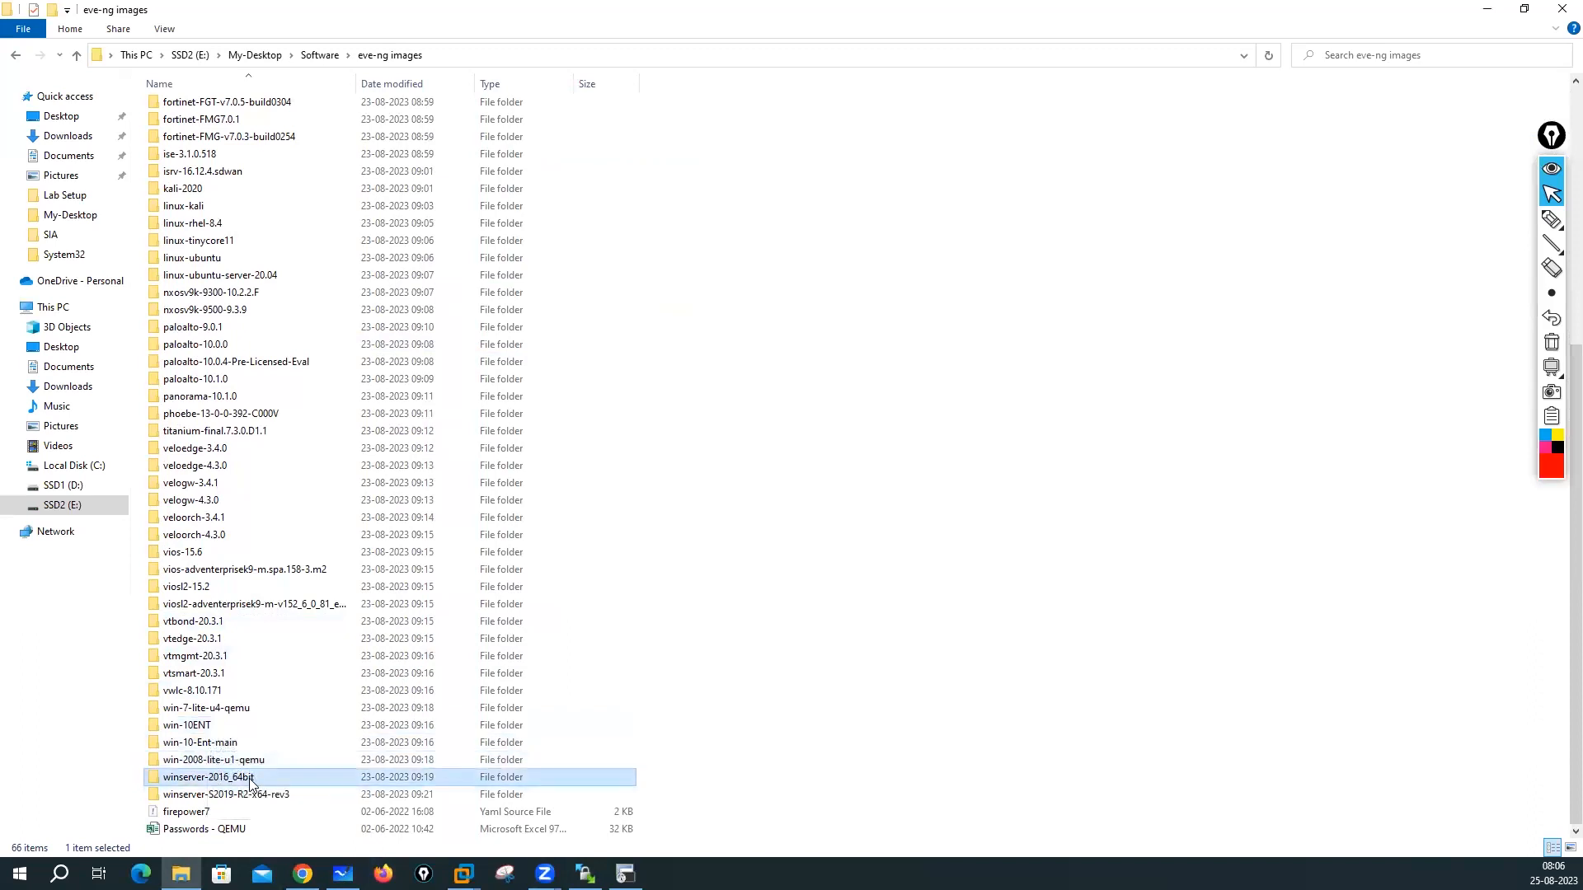
left_click(230, 796)
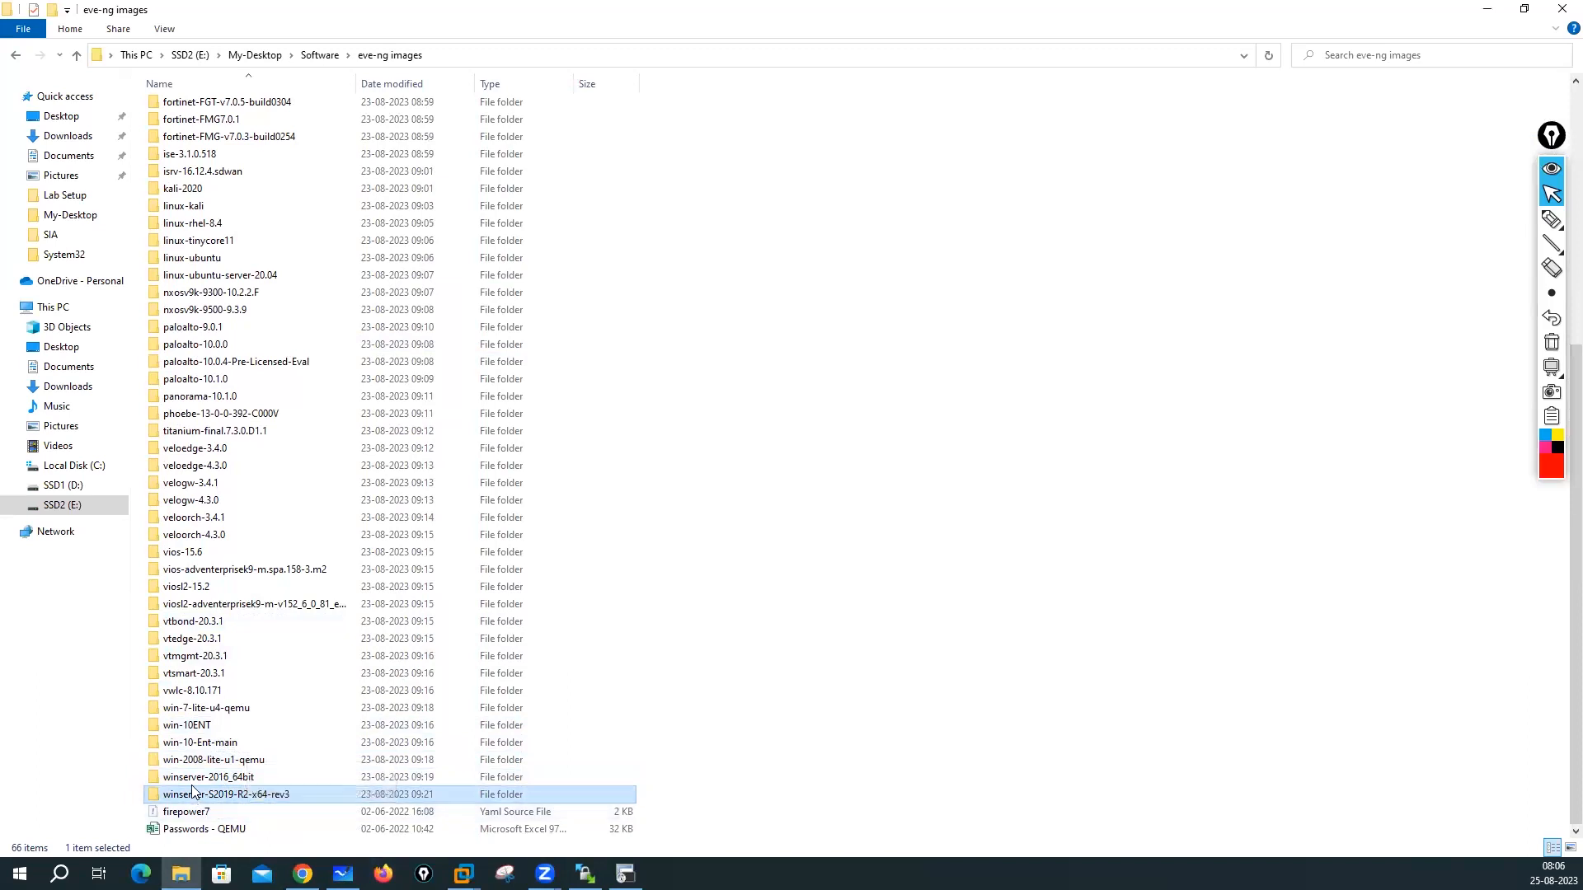
left_click(198, 727)
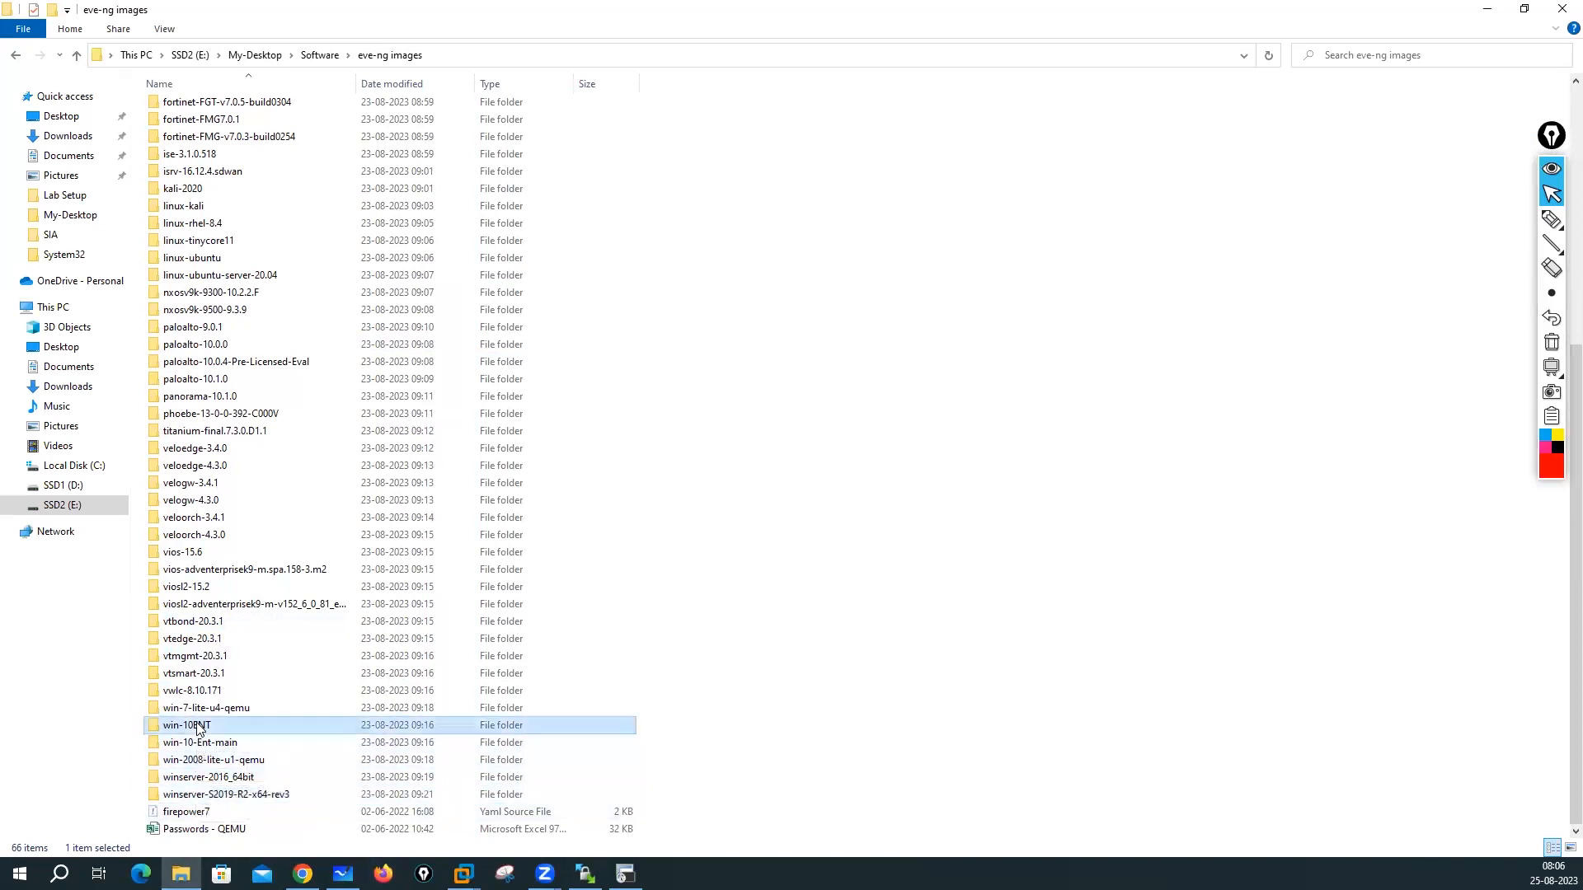
left_click(201, 796)
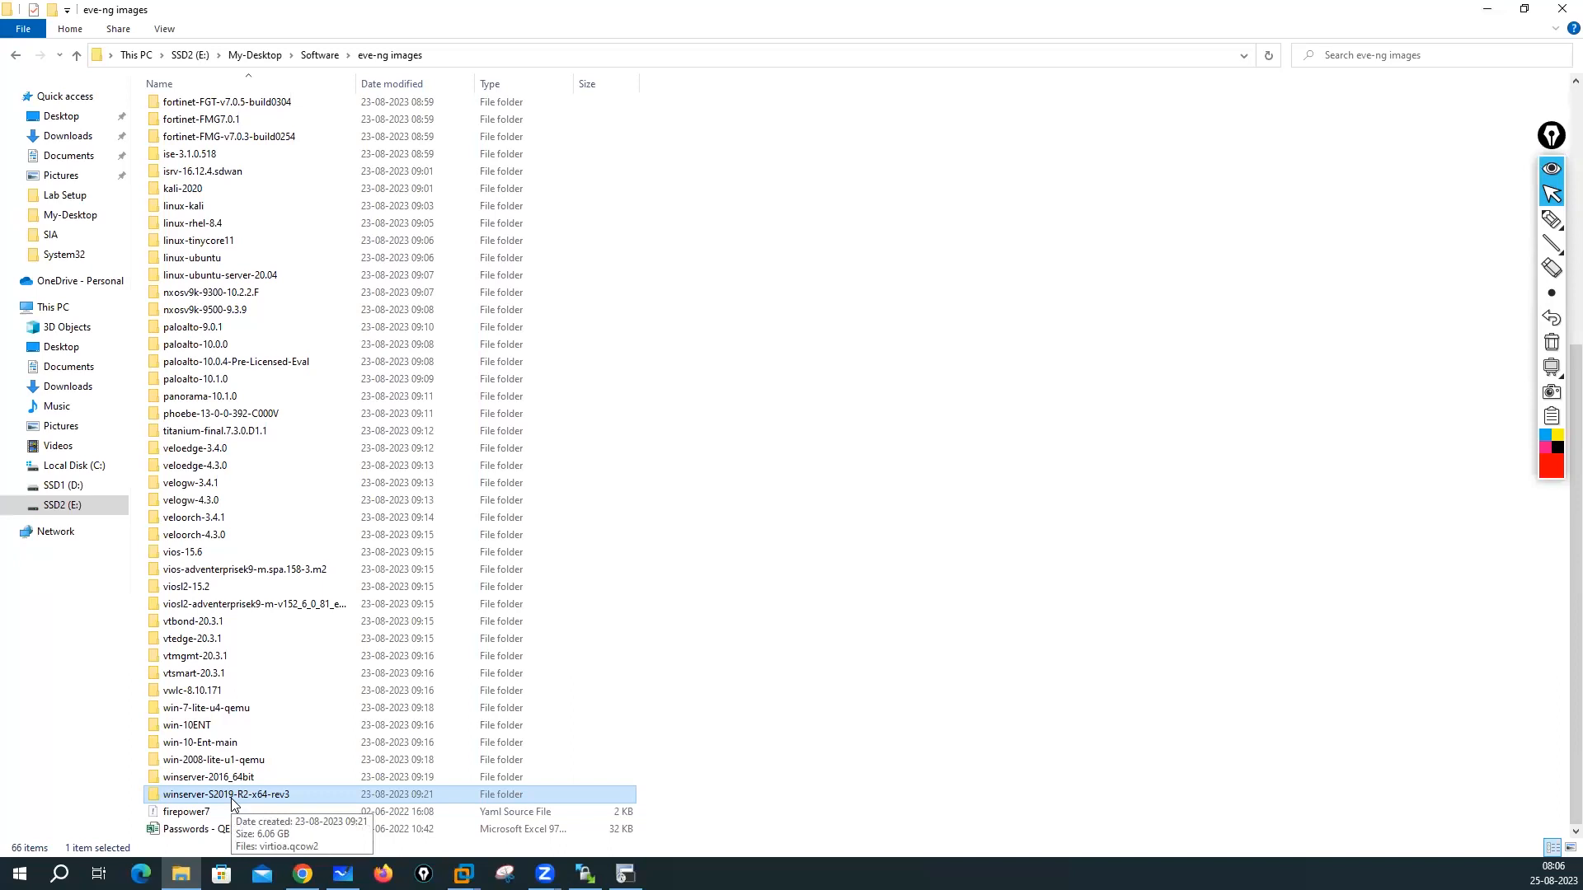
Step: Check the folder properties of win-10ENT and winserver-S2019-R2-x64-rev3, including their sizes, without changing anything
left_click(199, 729)
right_click(199, 730)
left_click(241, 715)
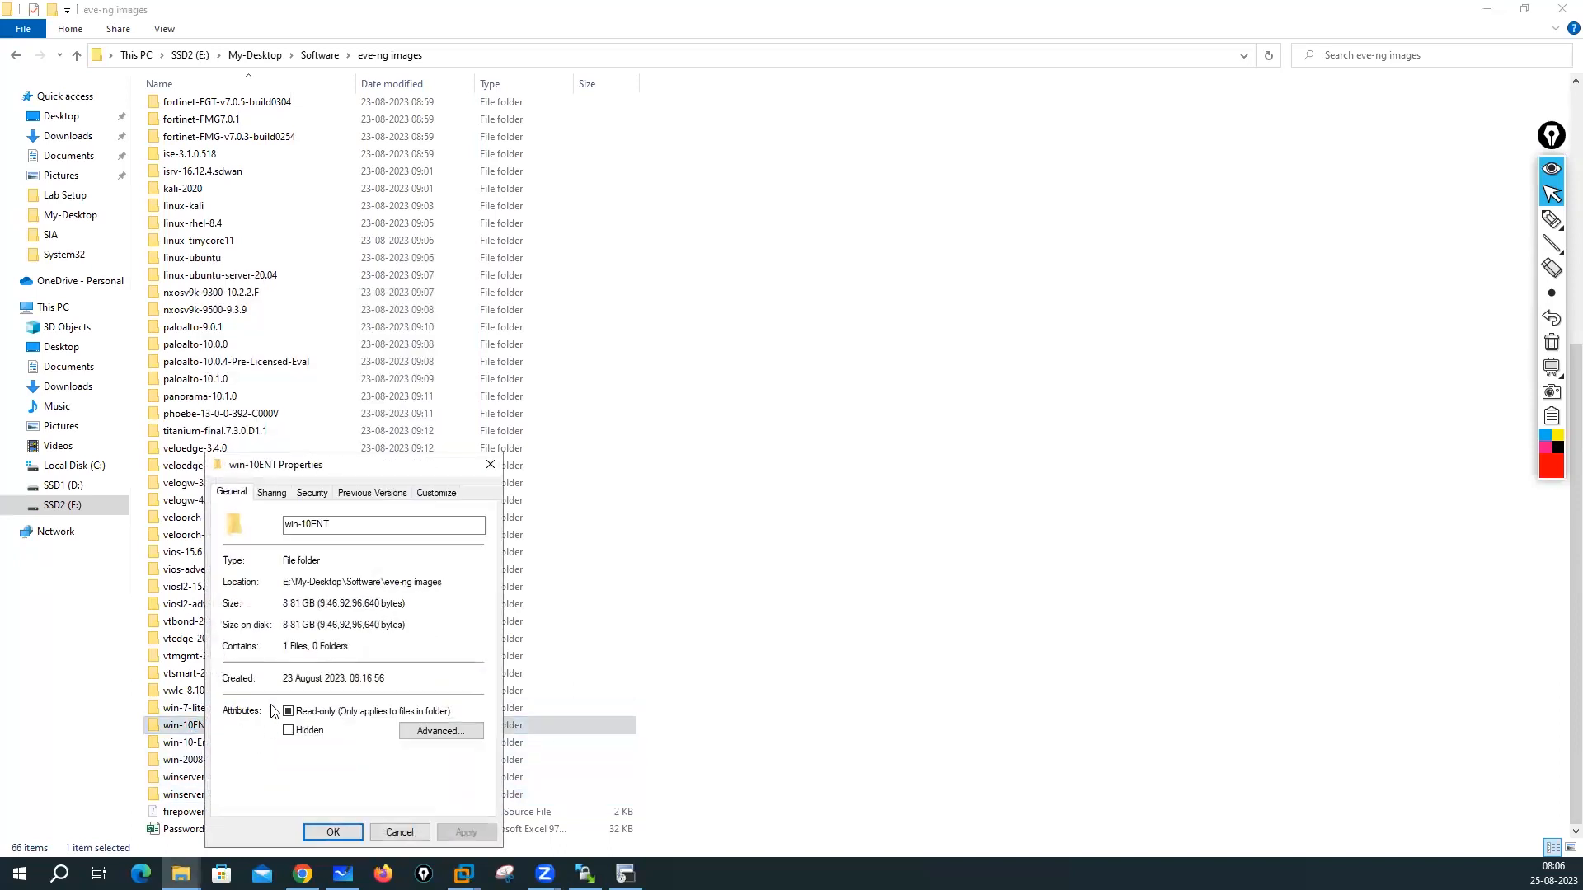
left_click(398, 833)
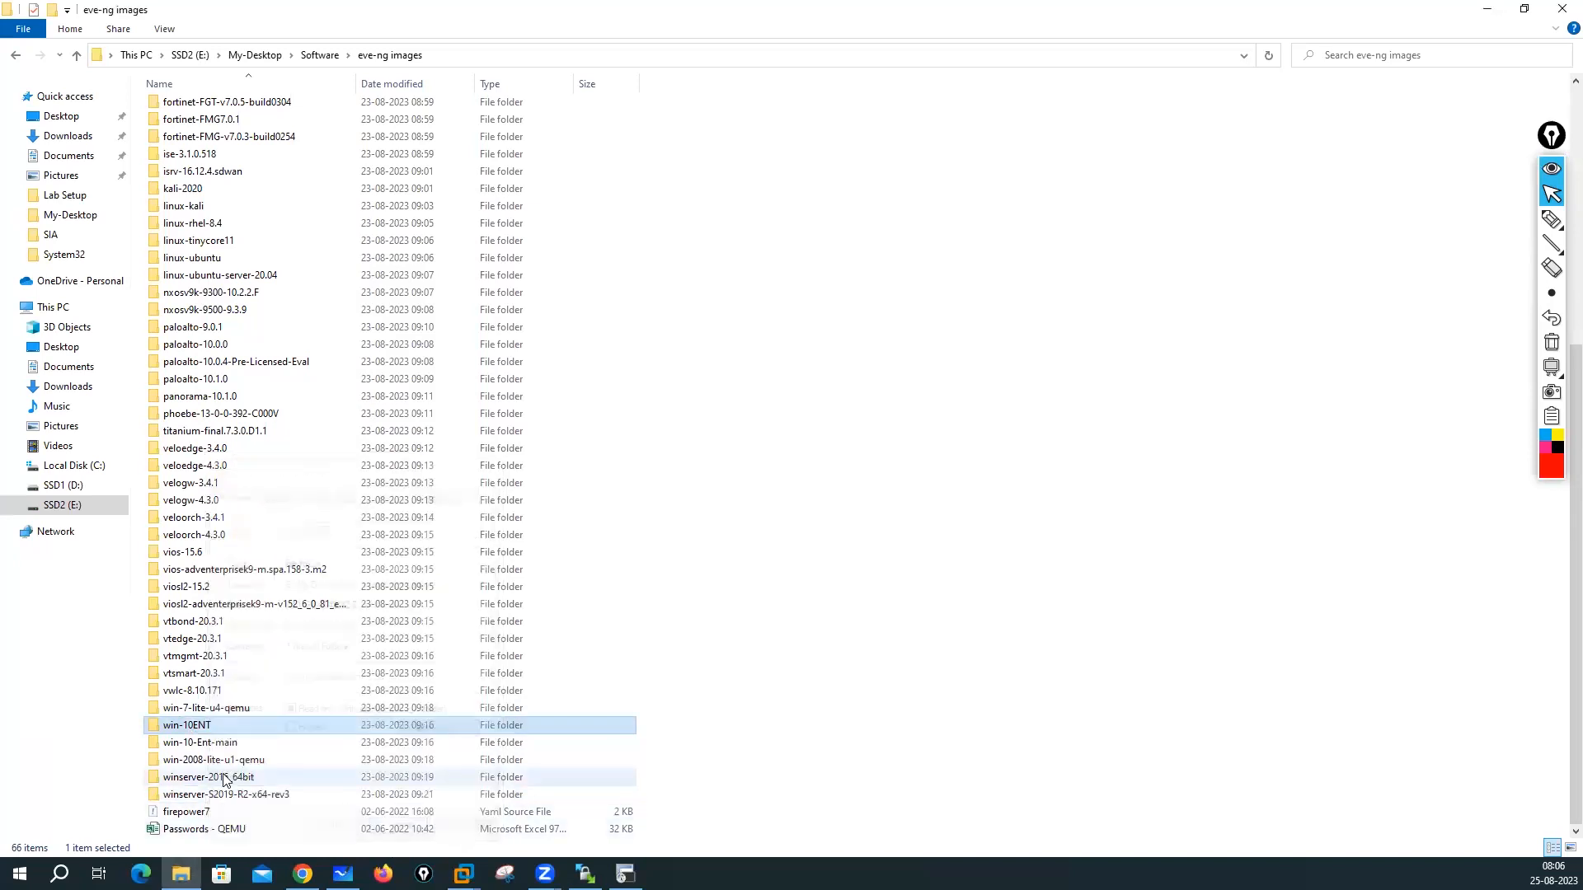
right_click(230, 798)
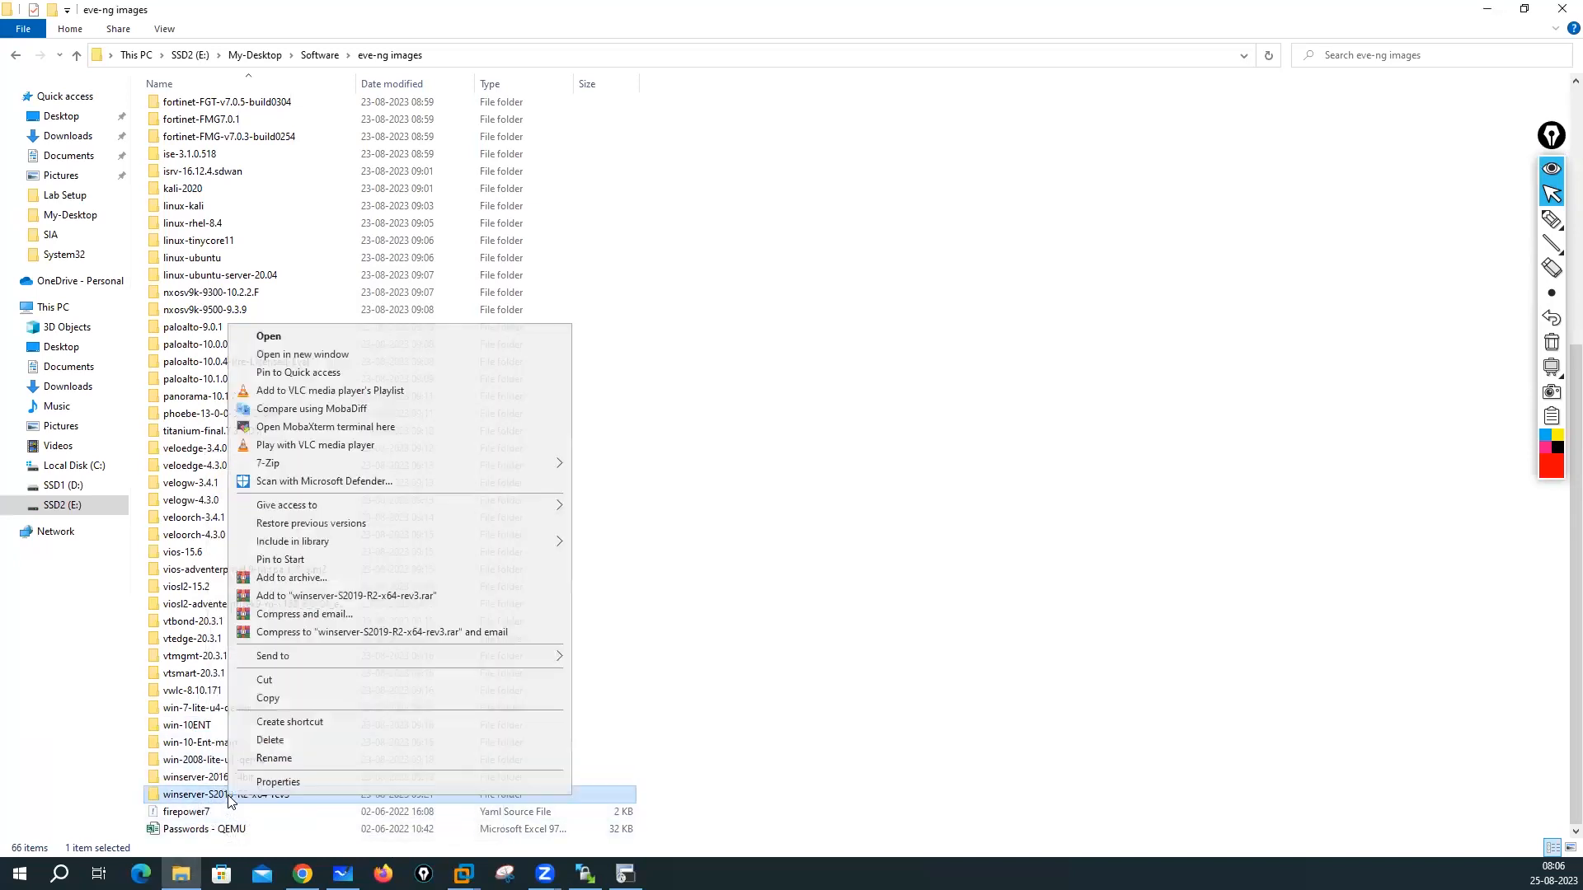
left_click(275, 783)
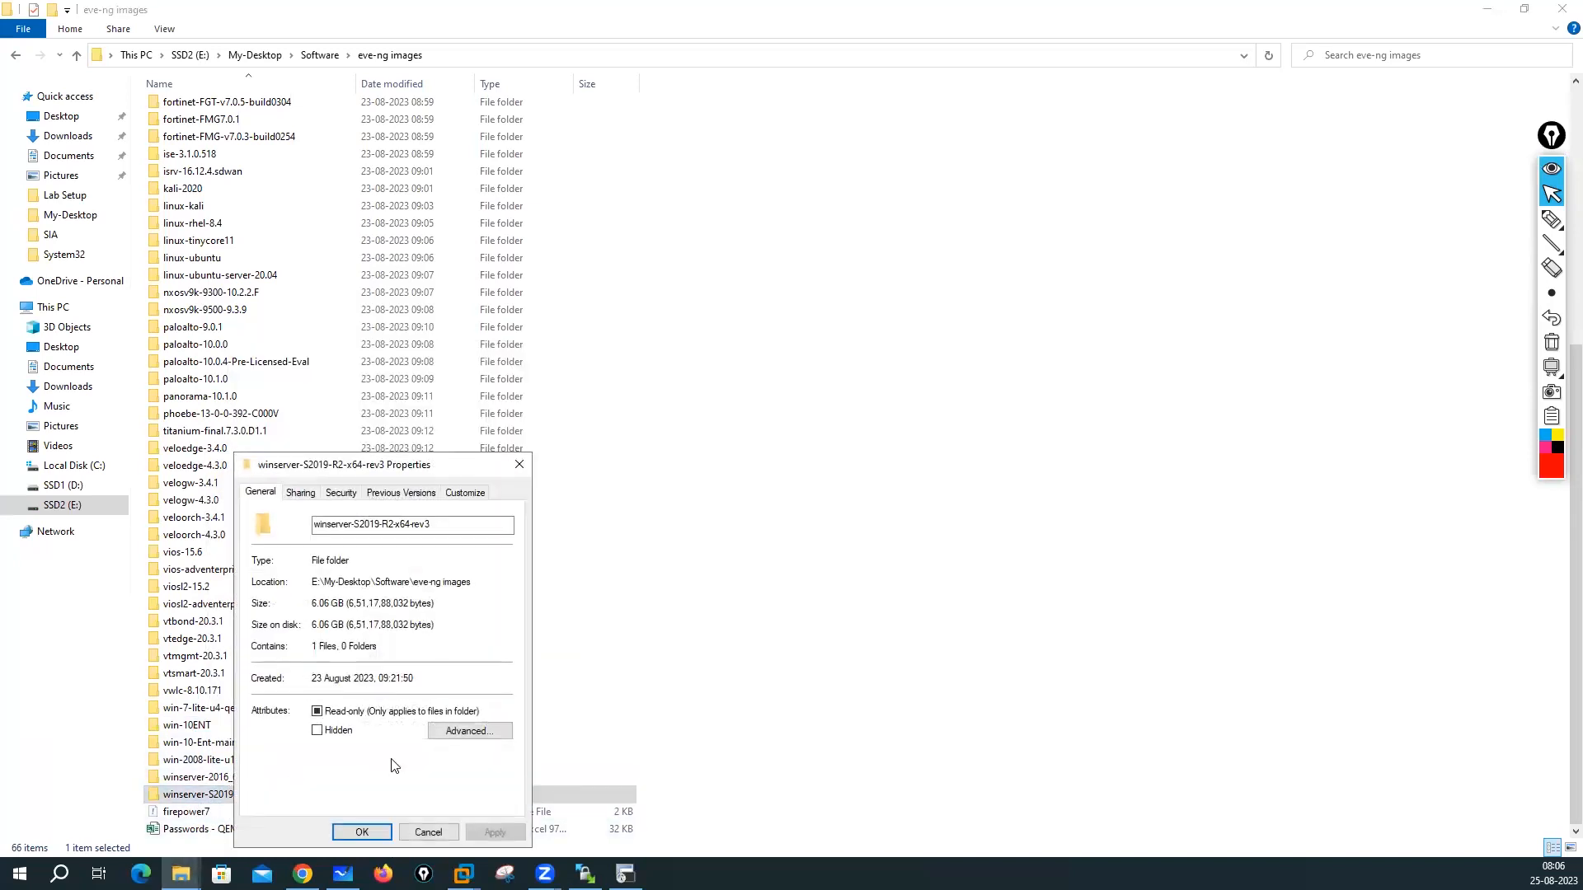
left_click(428, 833)
Step: Switch to WinSCP and upload the win-10ENT and winserver-S2019-R2-x64-rev3 folders together to /opt/unetlab/addons/qemu
left_click(586, 874)
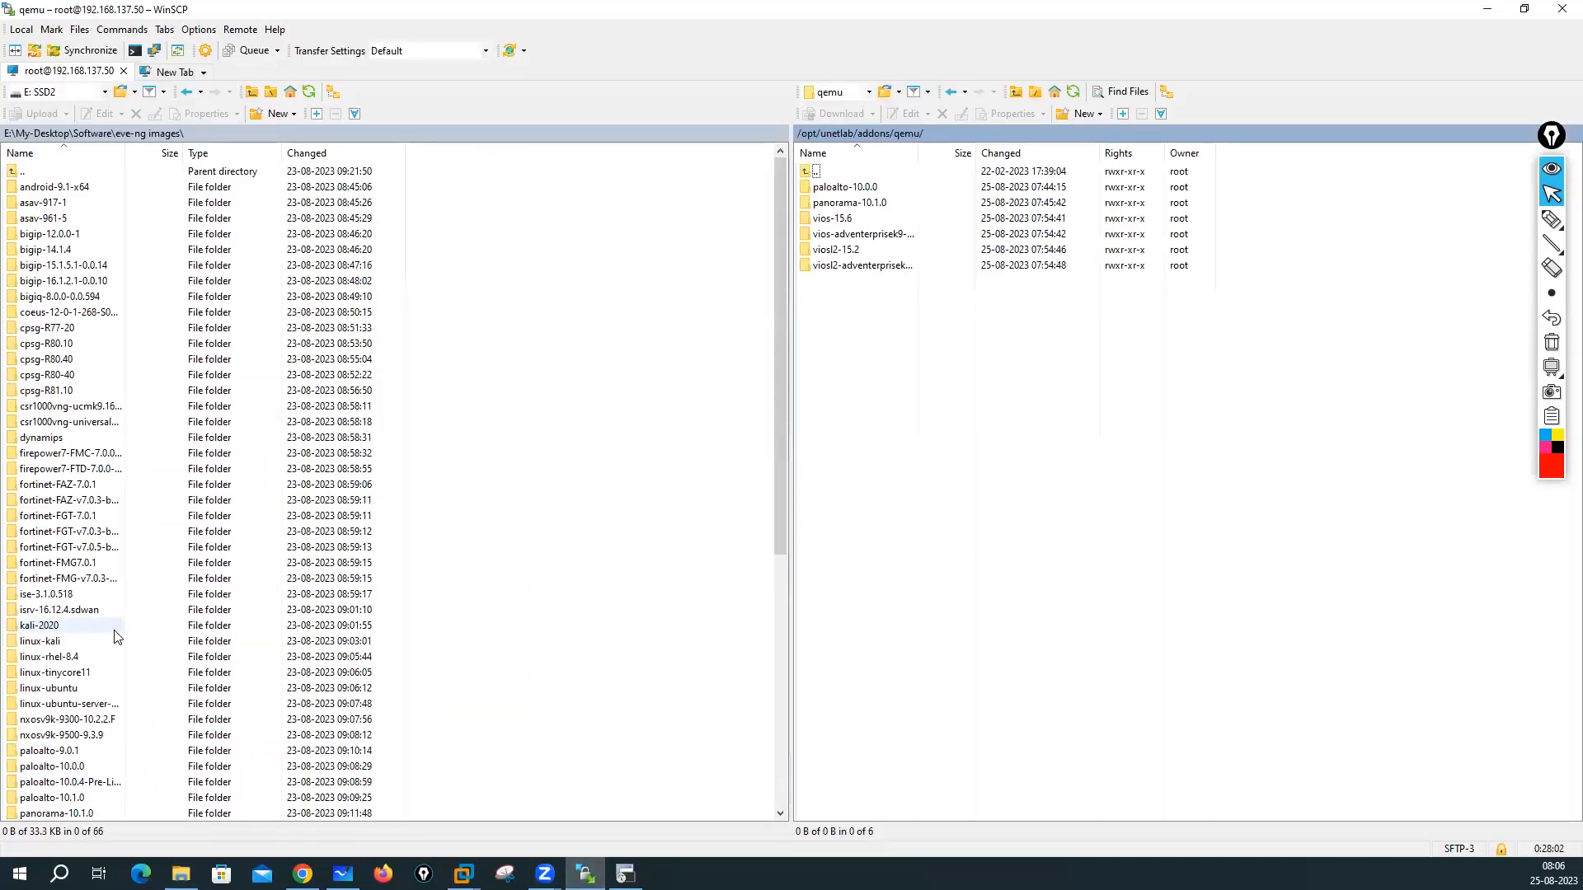
scroll(124, 631, "down", 7)
scroll(151, 624, "down", 2)
left_click(56, 705)
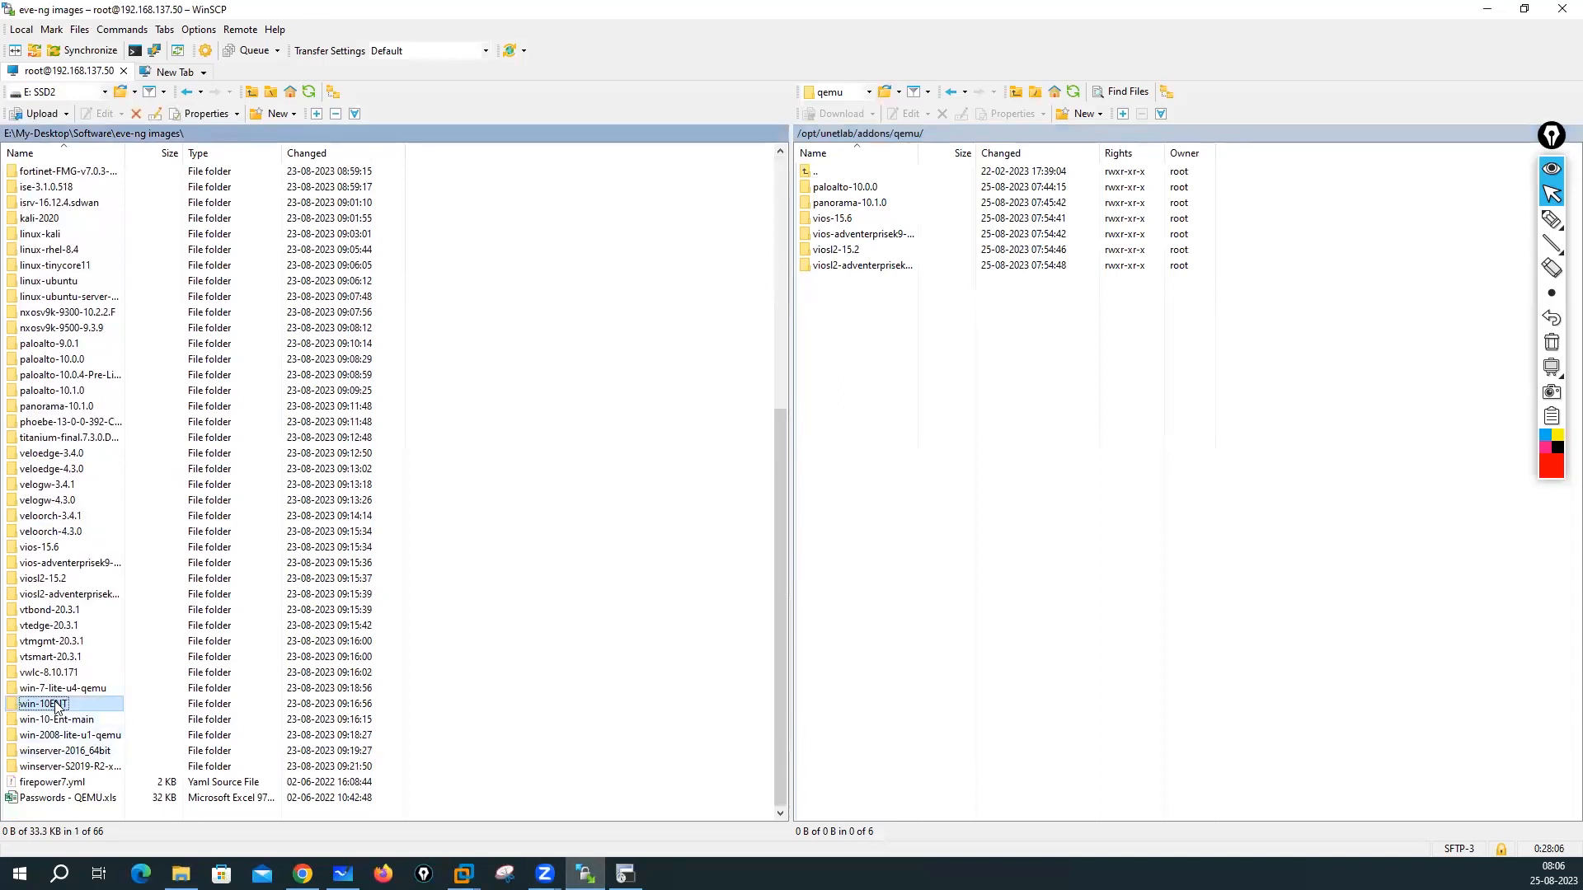
left_click(77, 767, "ctrl")
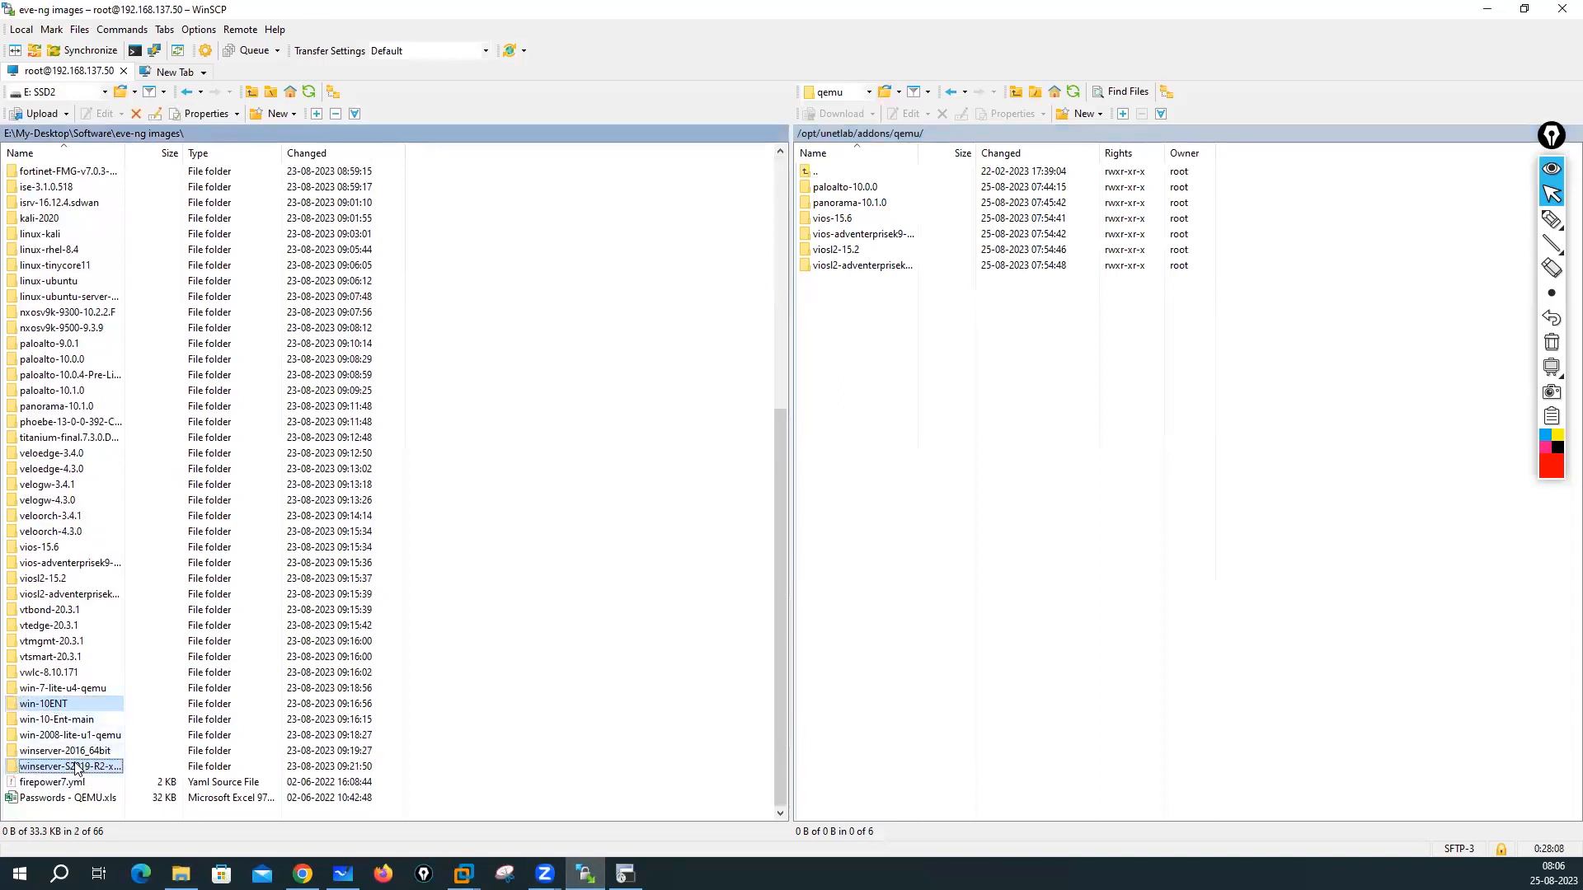
left_click_drag(55, 708, 1076, 536)
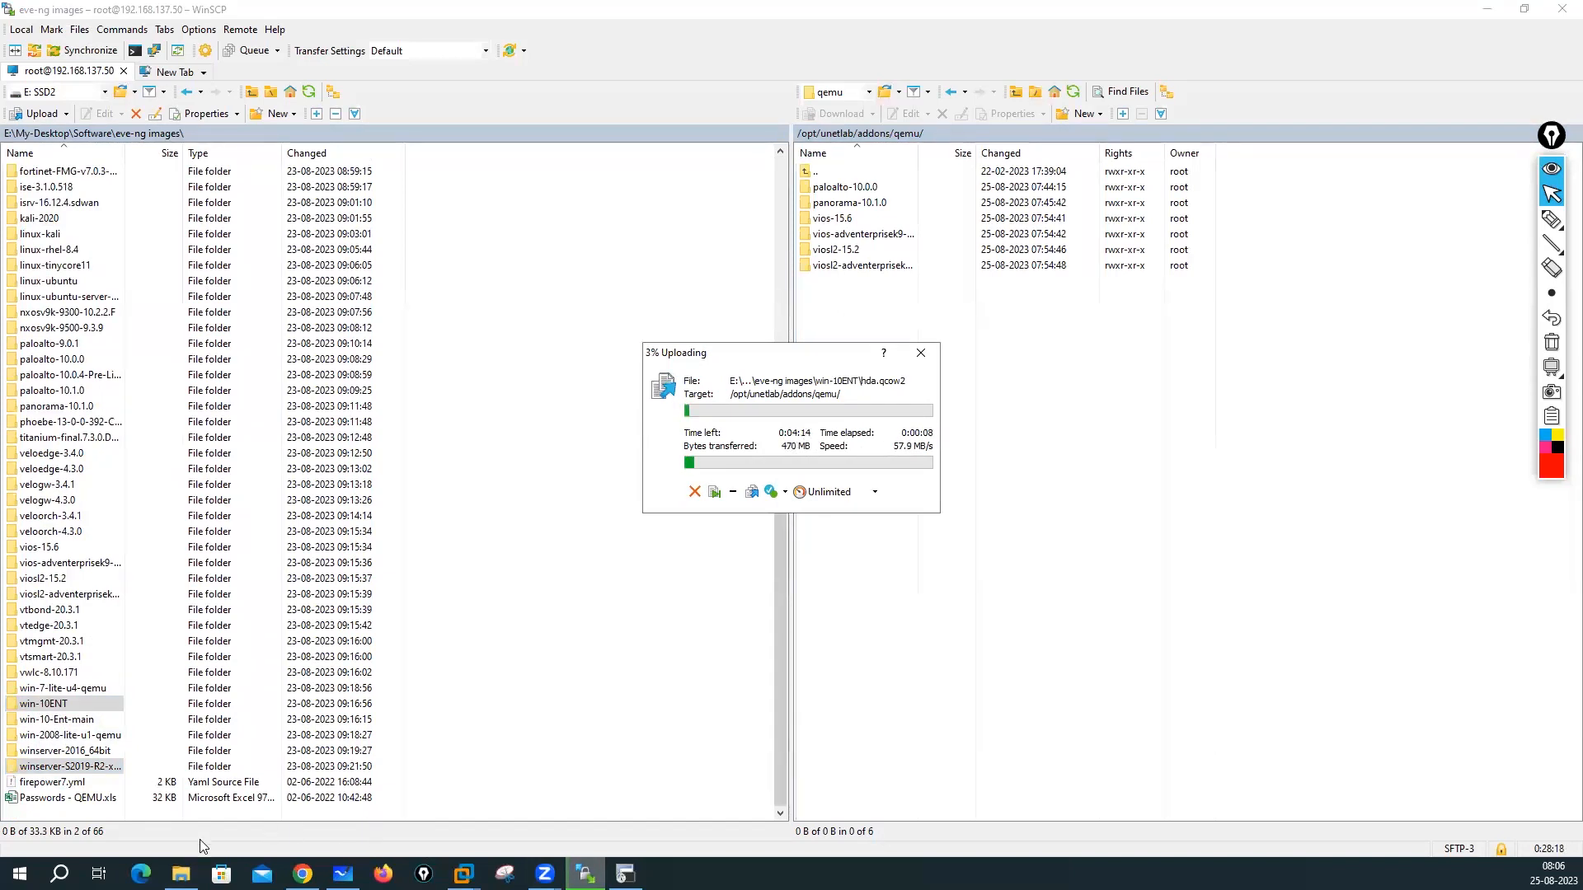
Step: Switch to File Explorer and examine the disk image files inside the win-10ENT and win-7-lite-u4-qemu folders
left_click(180, 874)
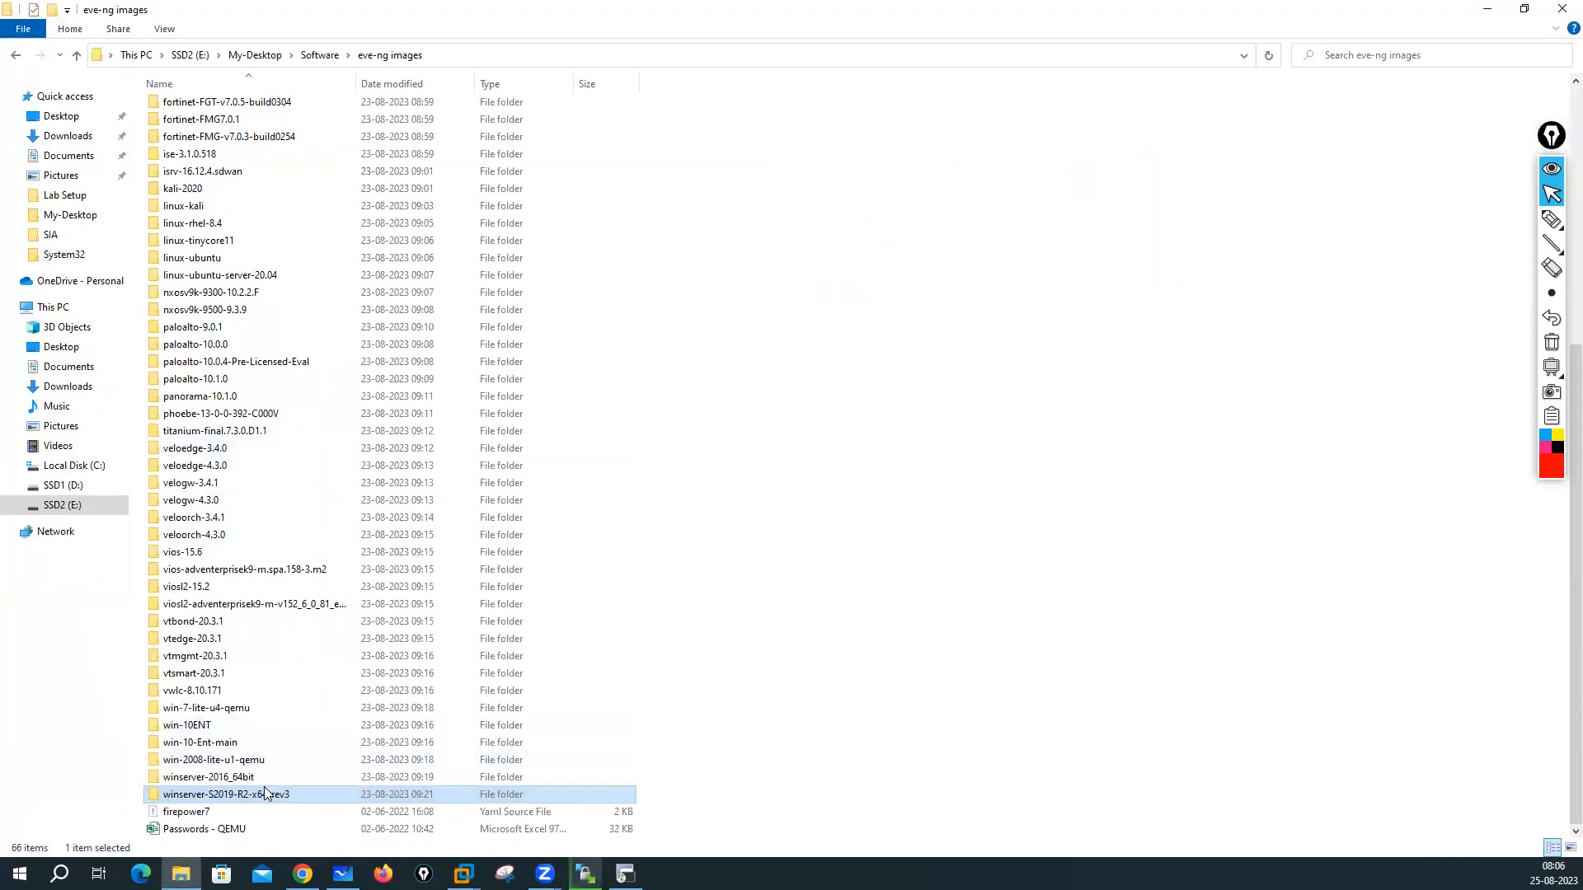
left_click(183, 727)
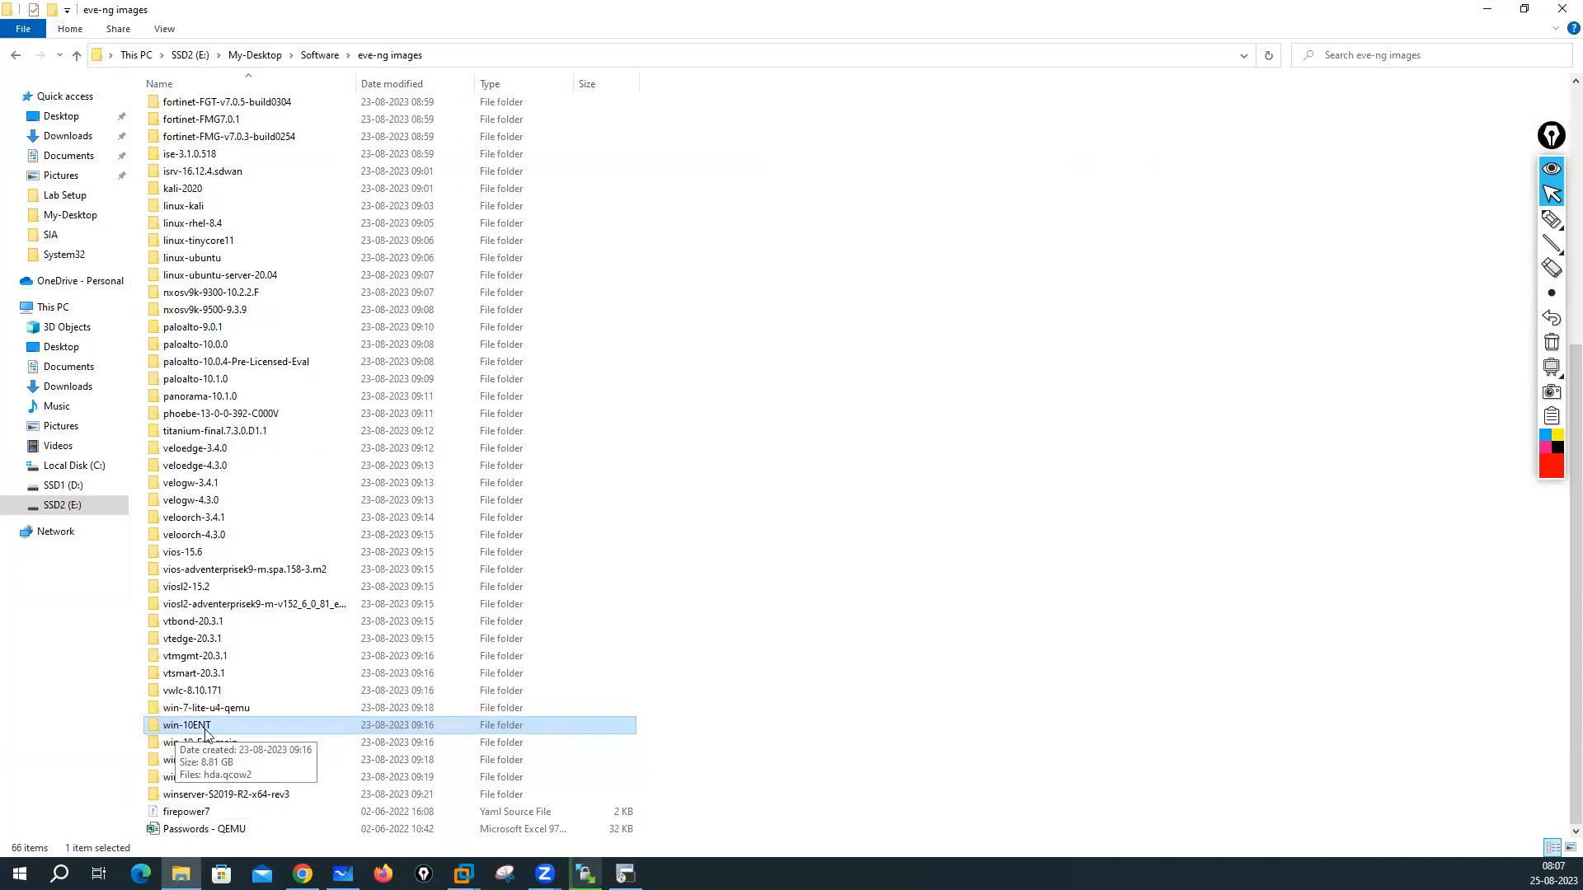
double_click(197, 730)
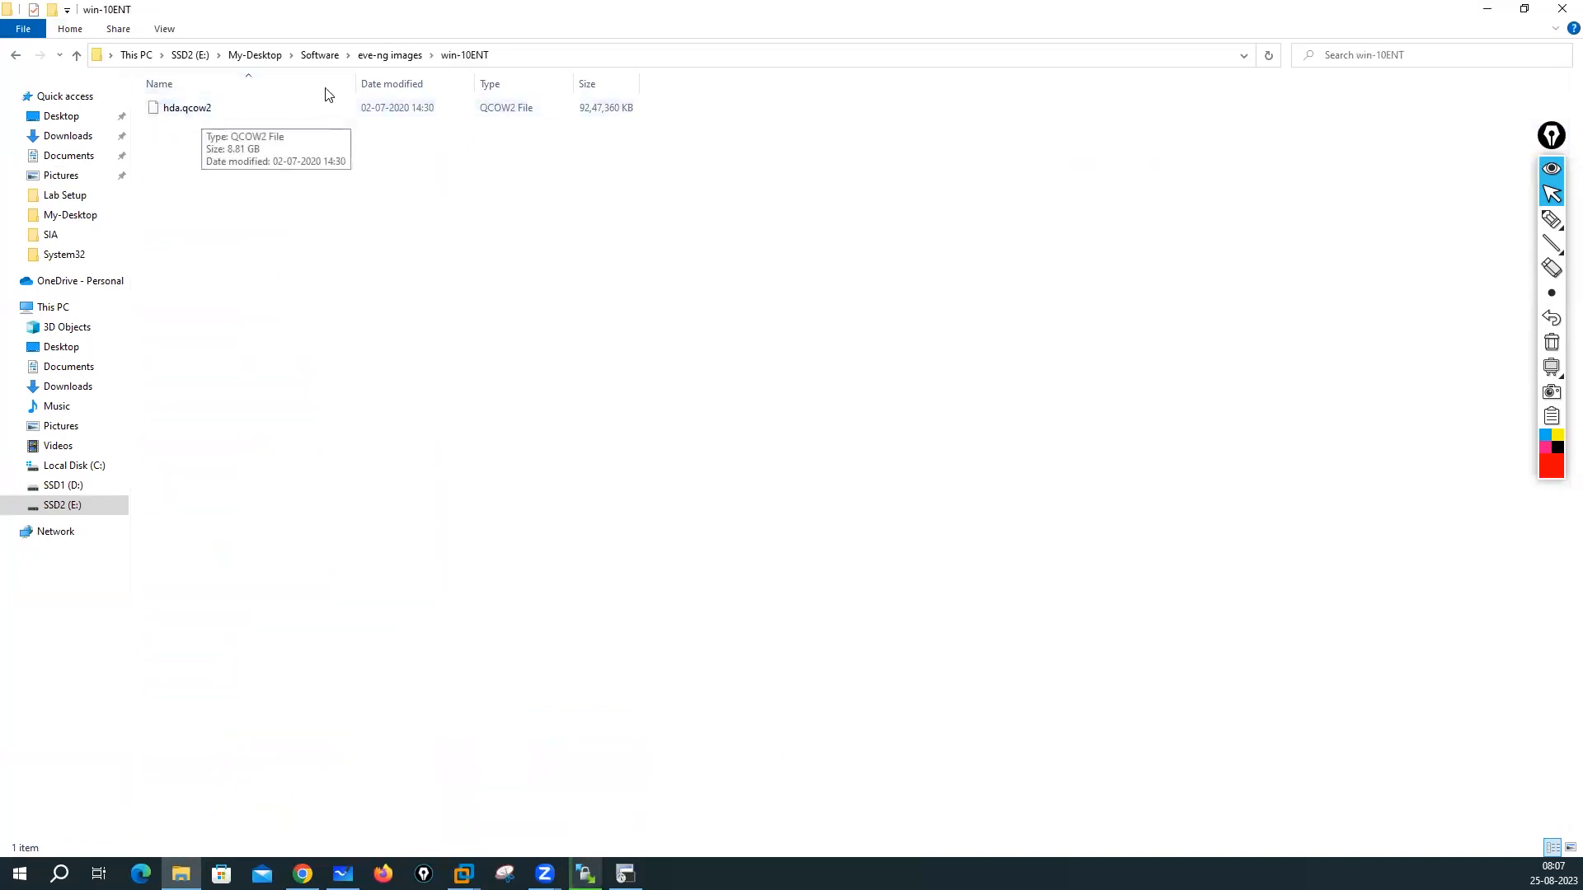
left_click(395, 58)
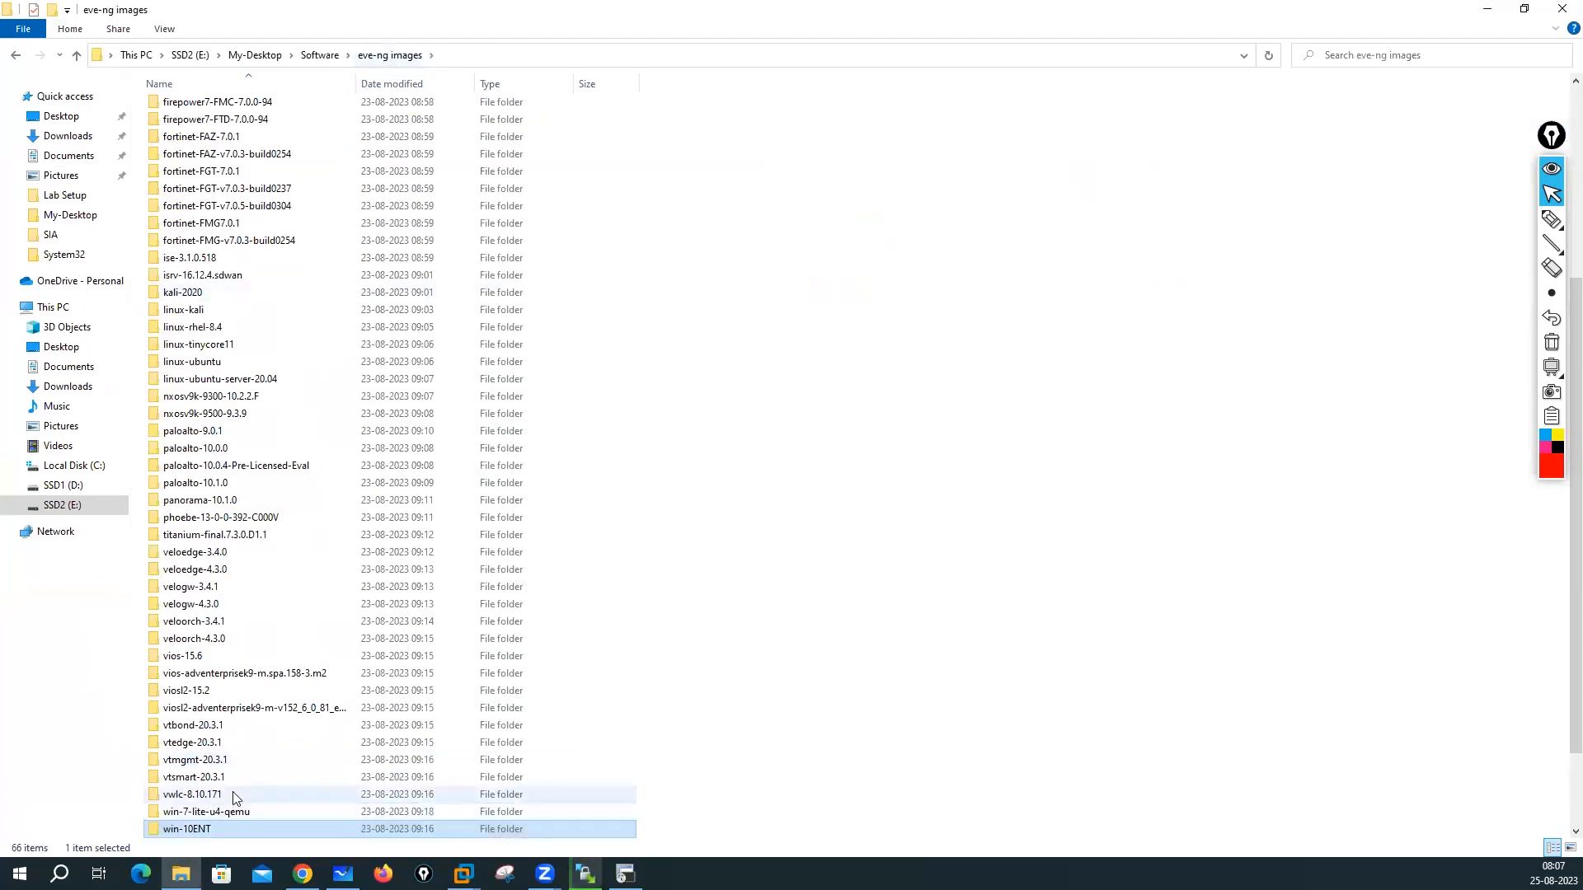
scroll(233, 792, "down", 2)
left_click(186, 711)
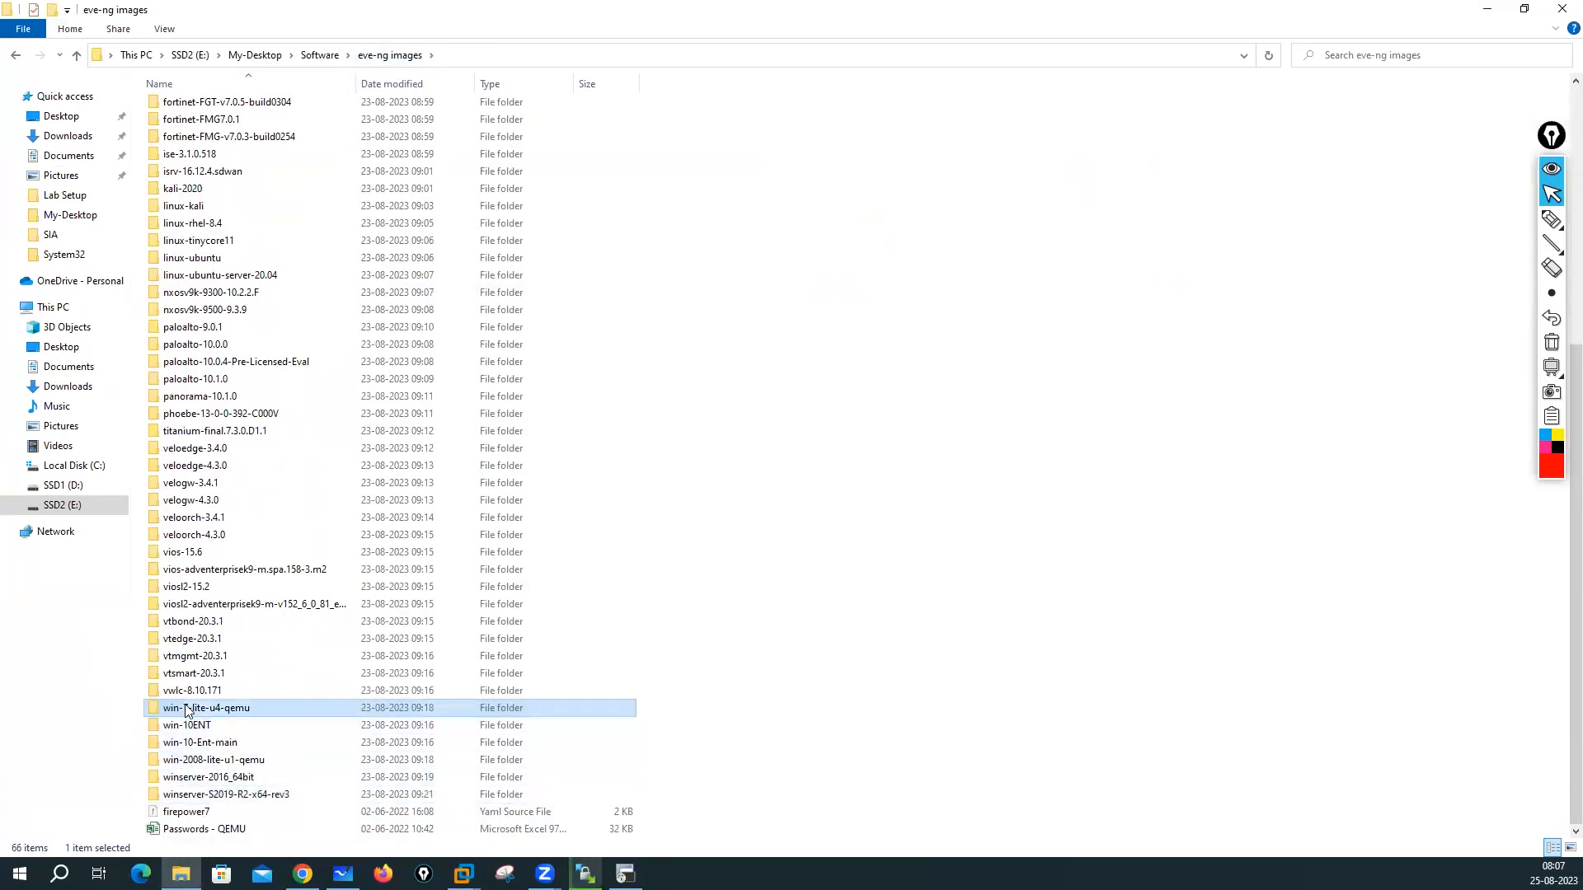
mouse_move(192, 709)
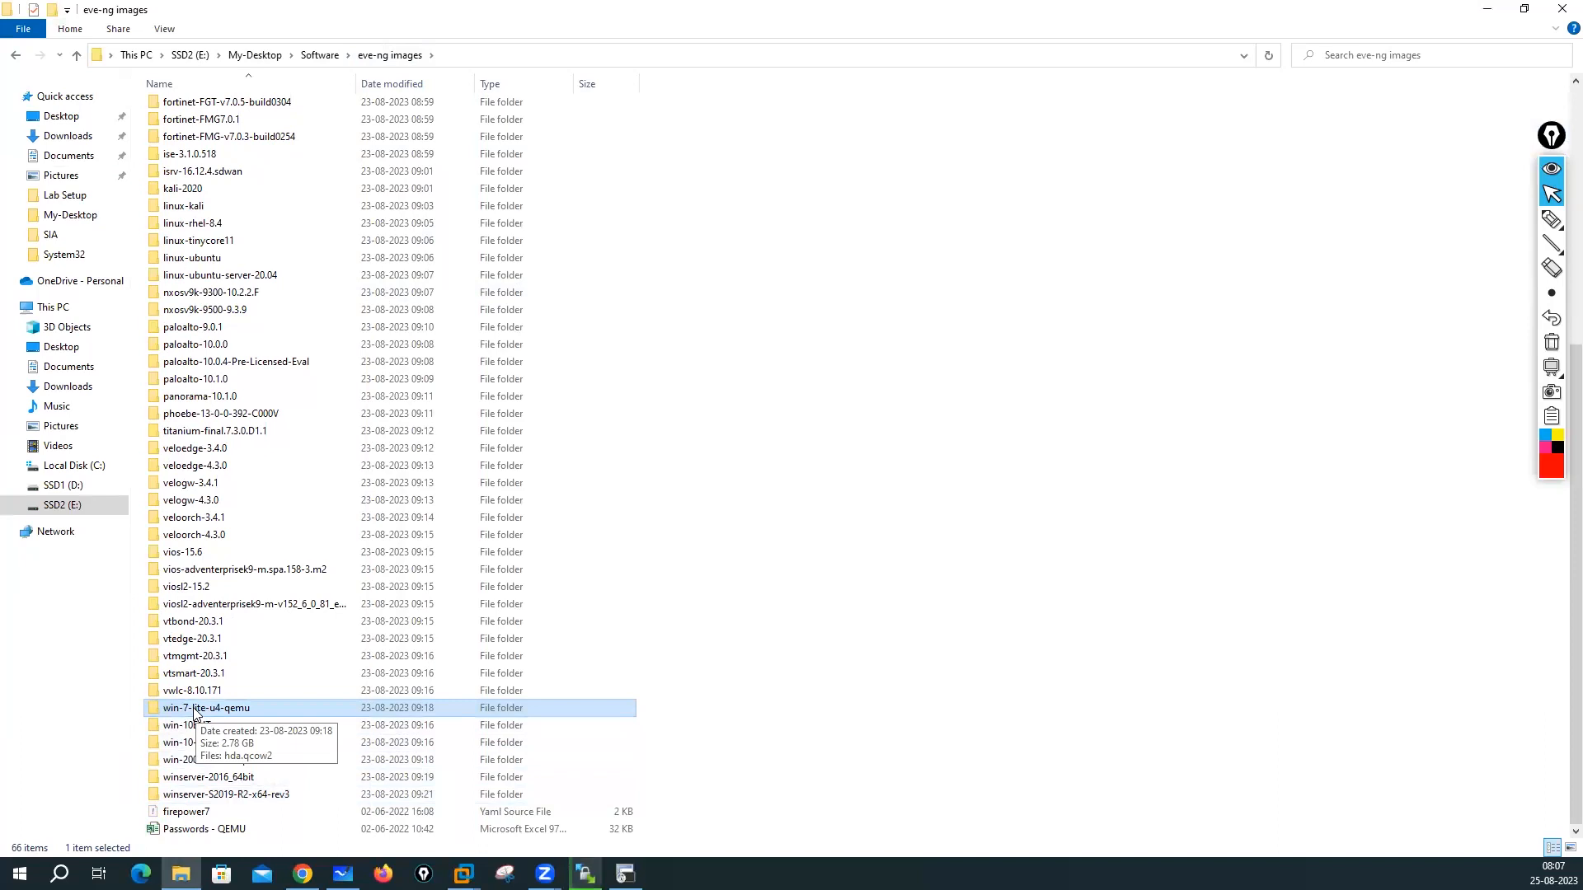
double_click(200, 709)
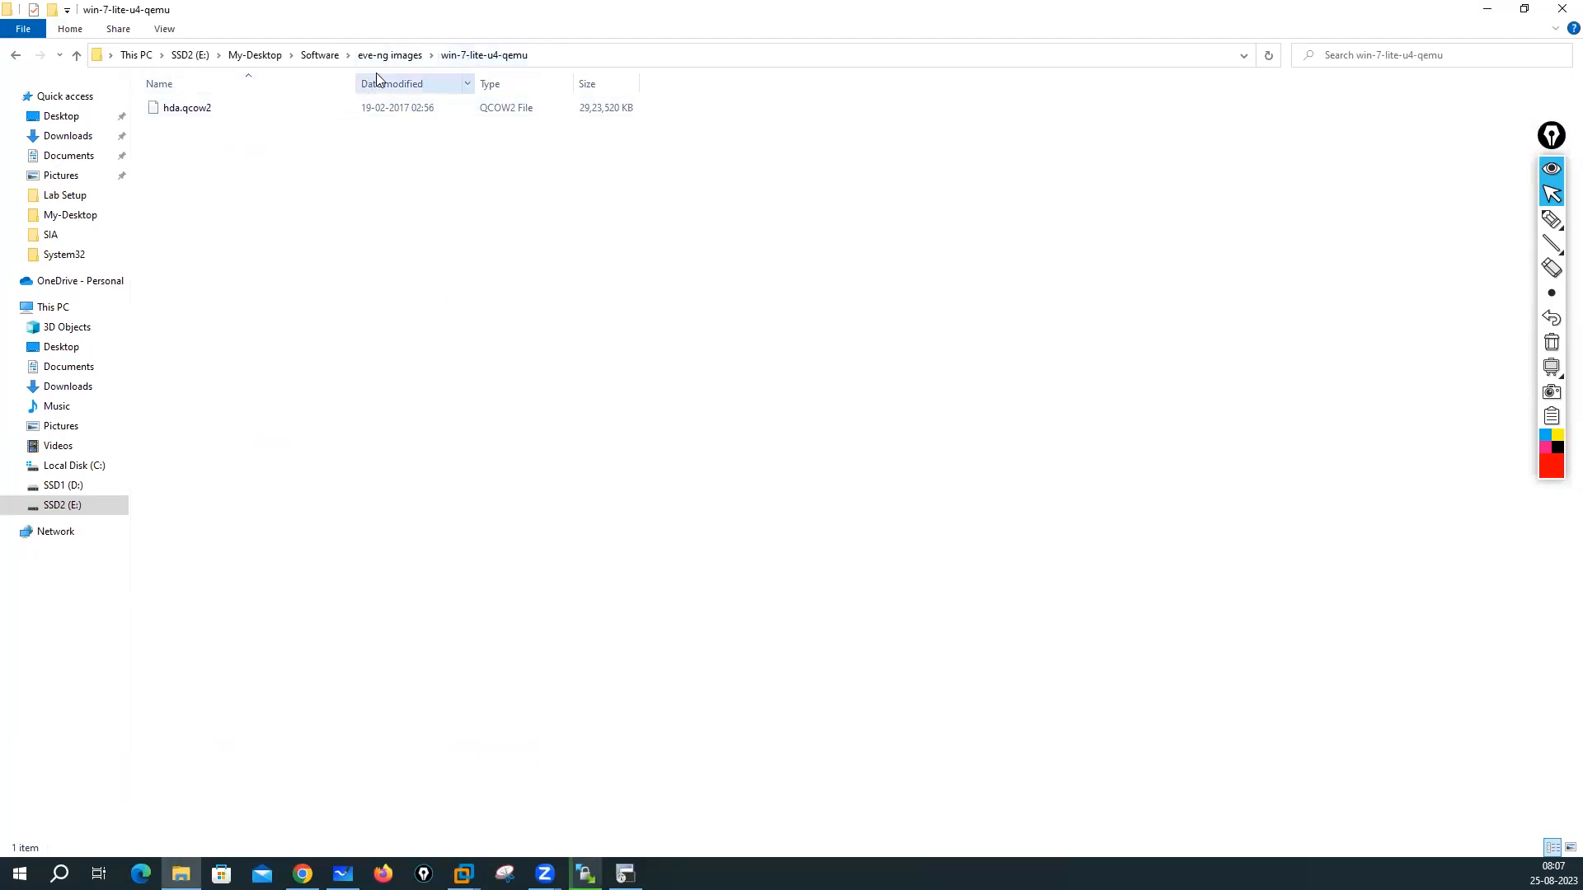
left_click(396, 56)
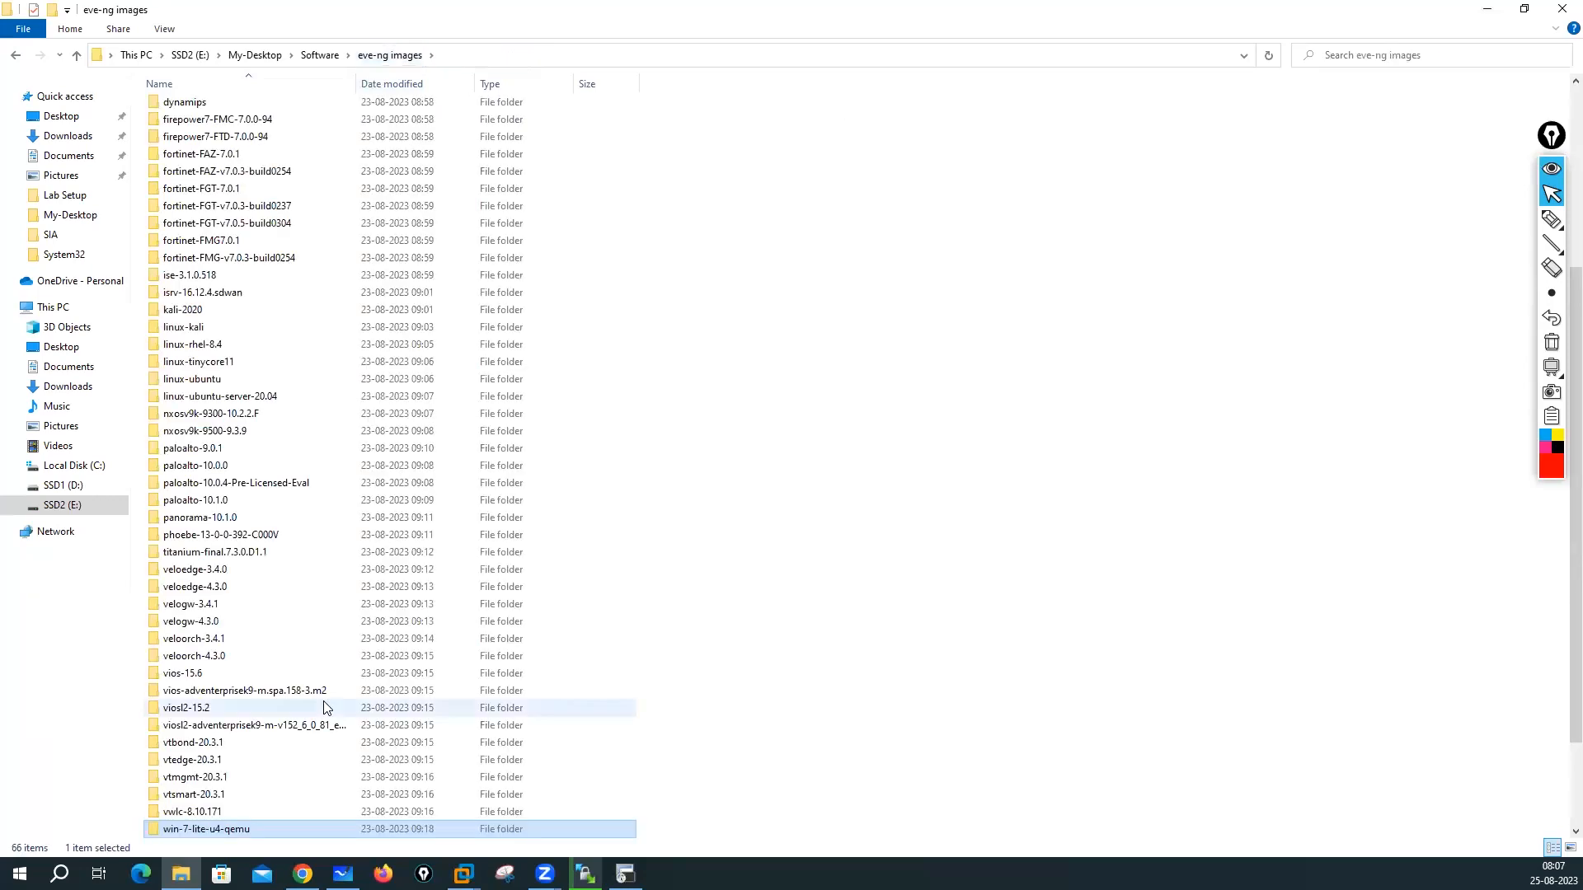
Step: Examine the disk image files inside the win-10-Ent-main, win-2008-lite-u1-qemu and winserver-2016_64bit folders, returning to eve-ng images
scroll(325, 706, "down", 2)
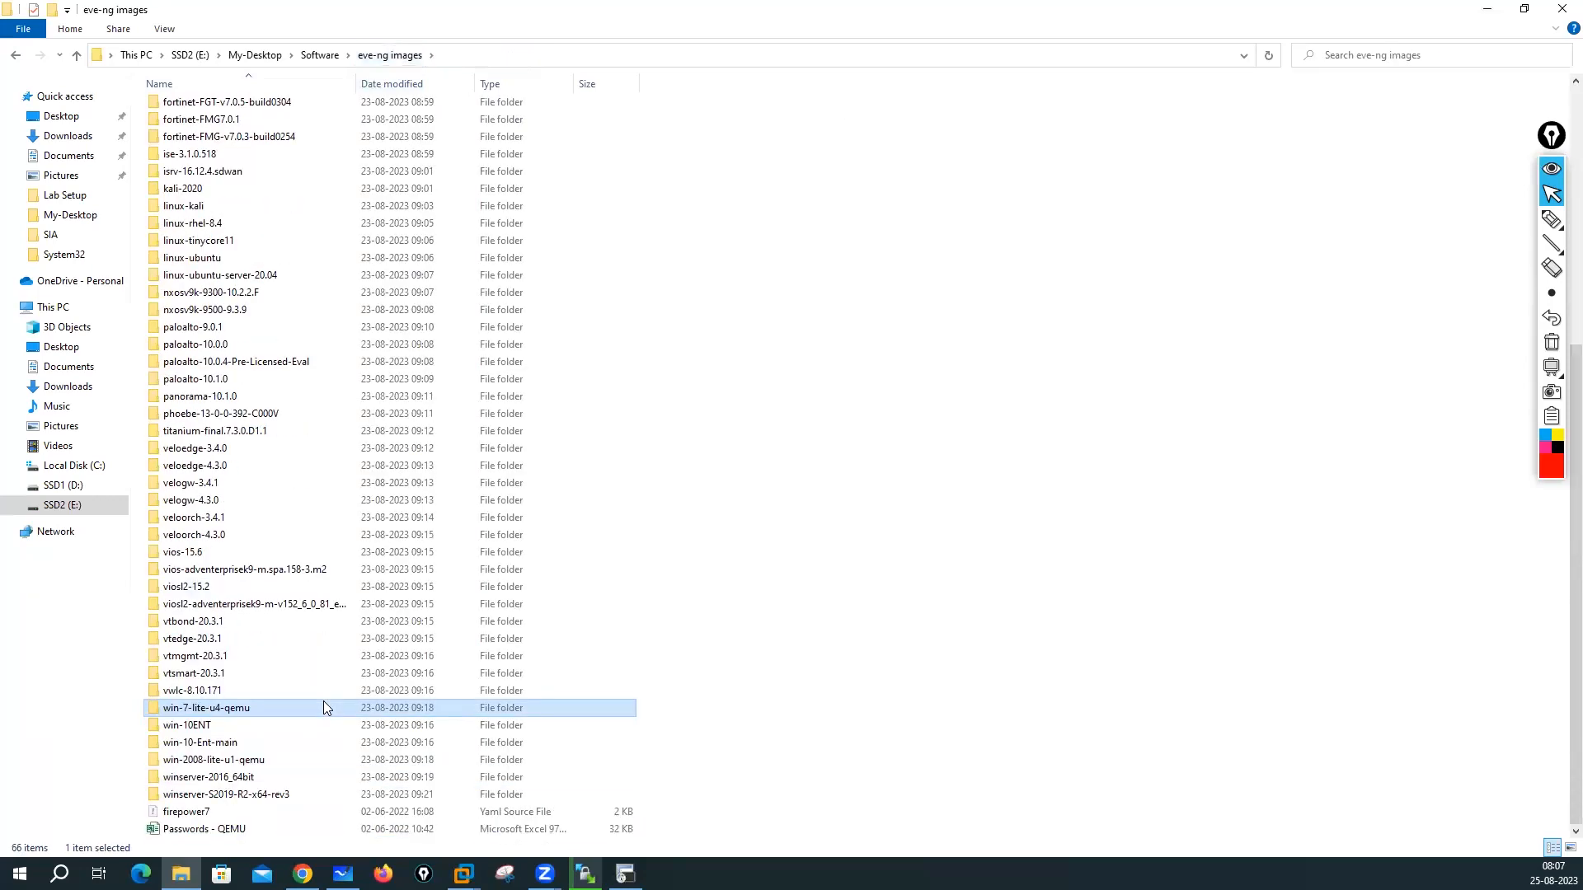
double_click(200, 742)
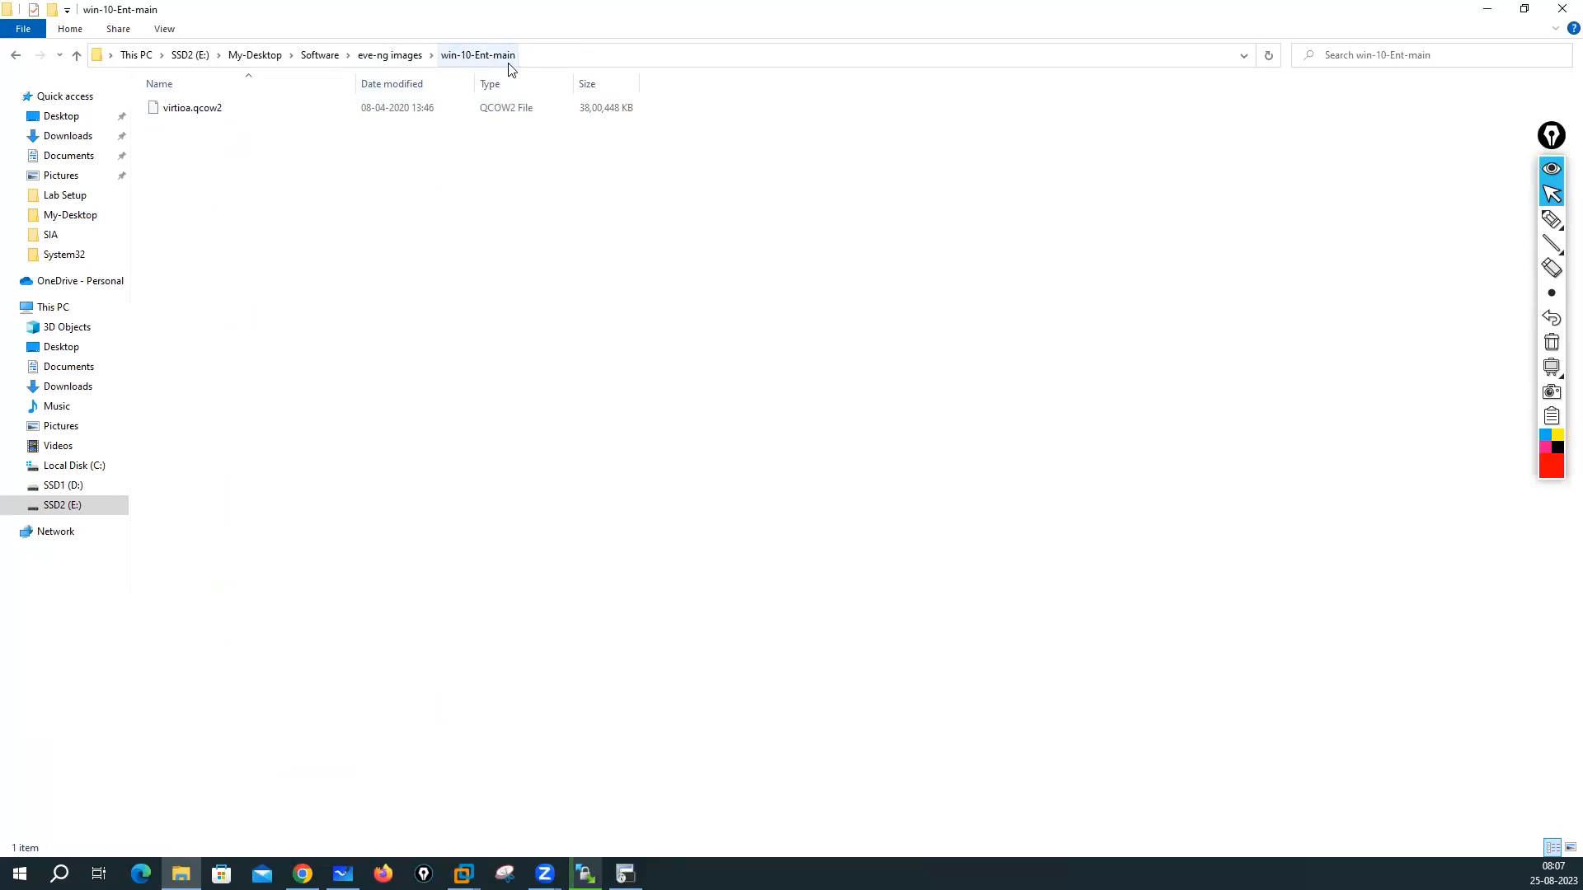
left_click(400, 61)
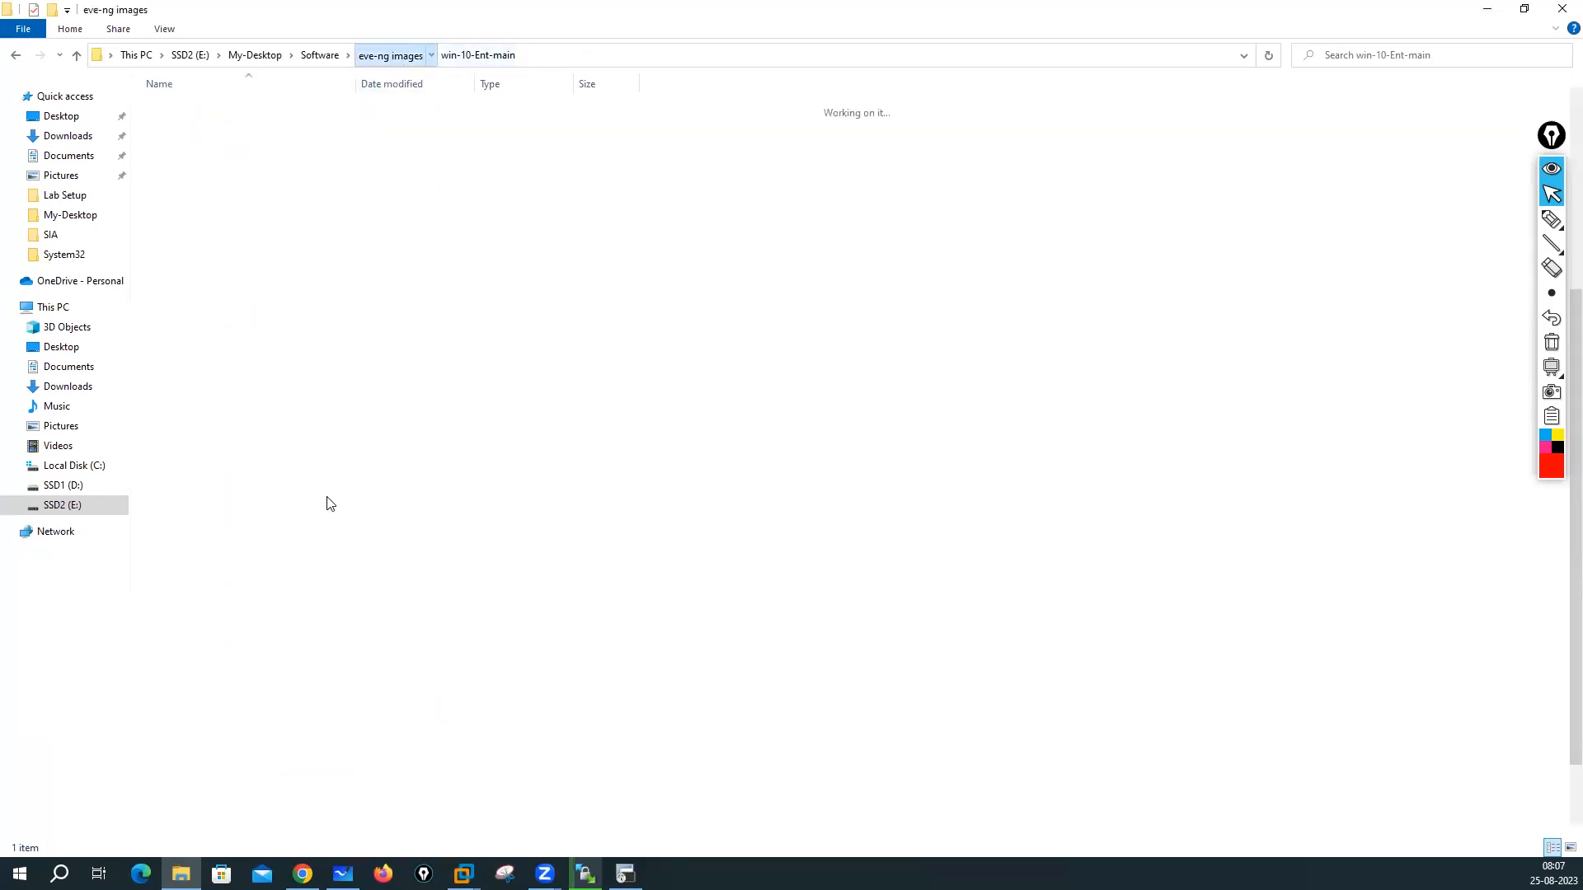
double_click(213, 760)
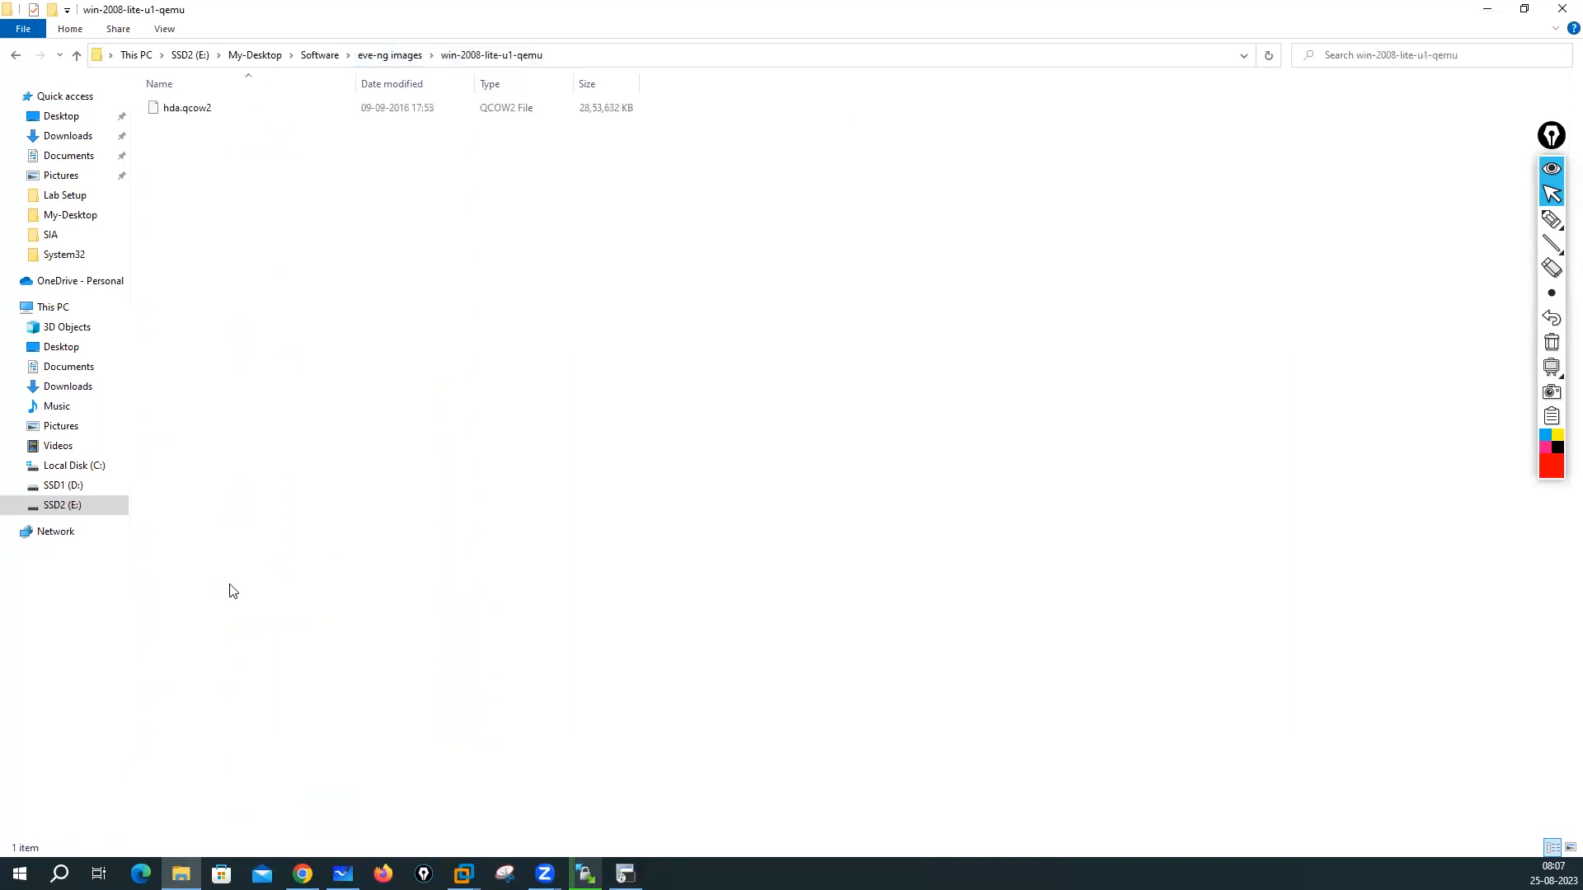
left_click(391, 56)
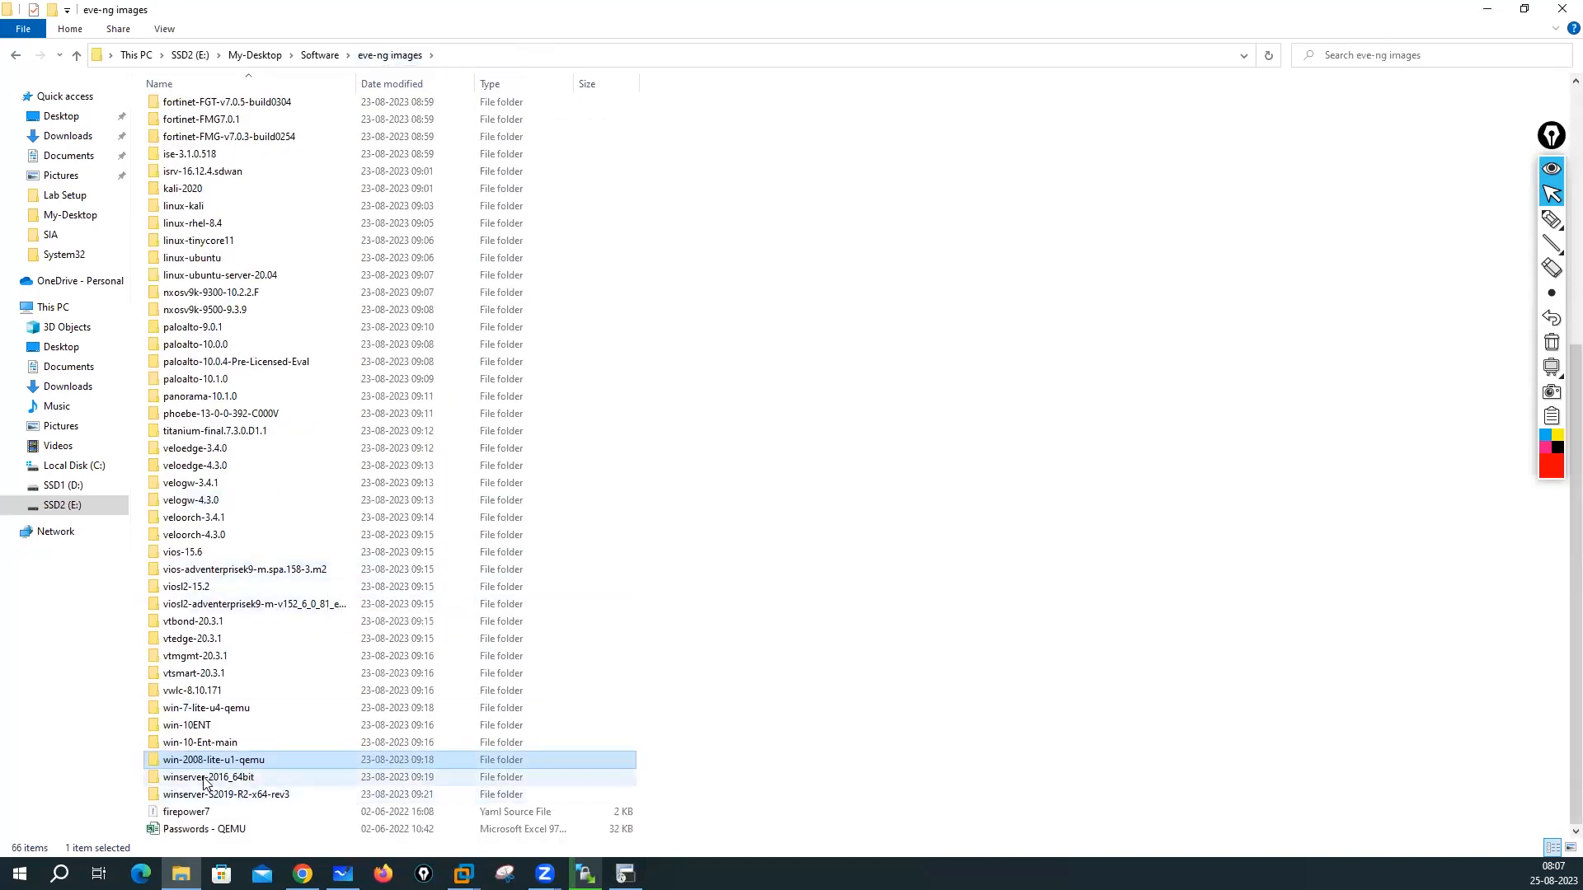
double_click(211, 780)
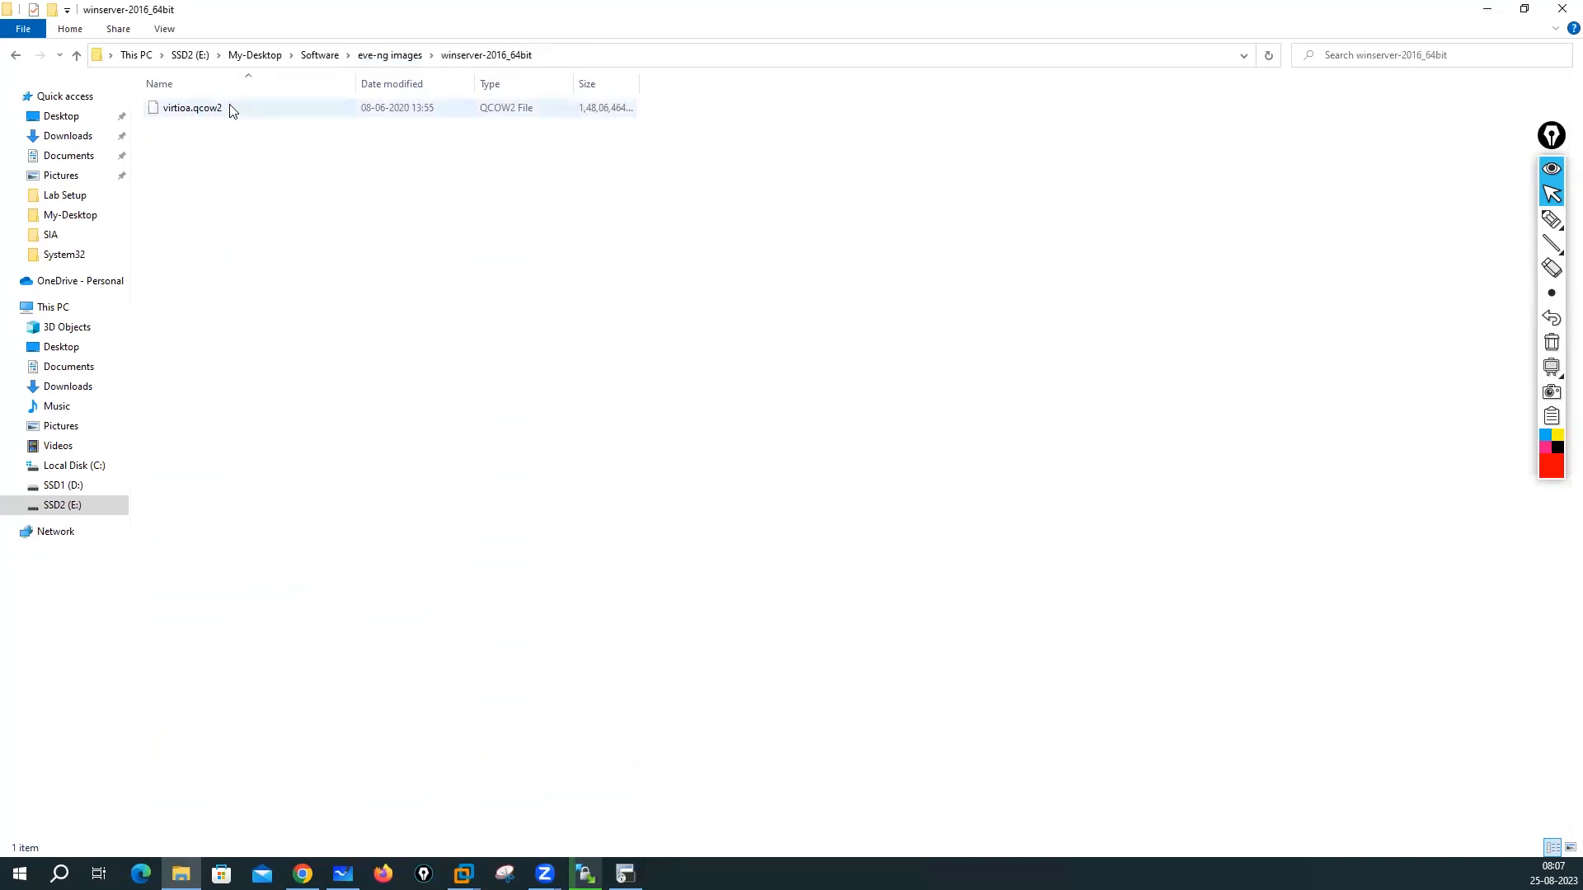
left_click(399, 56)
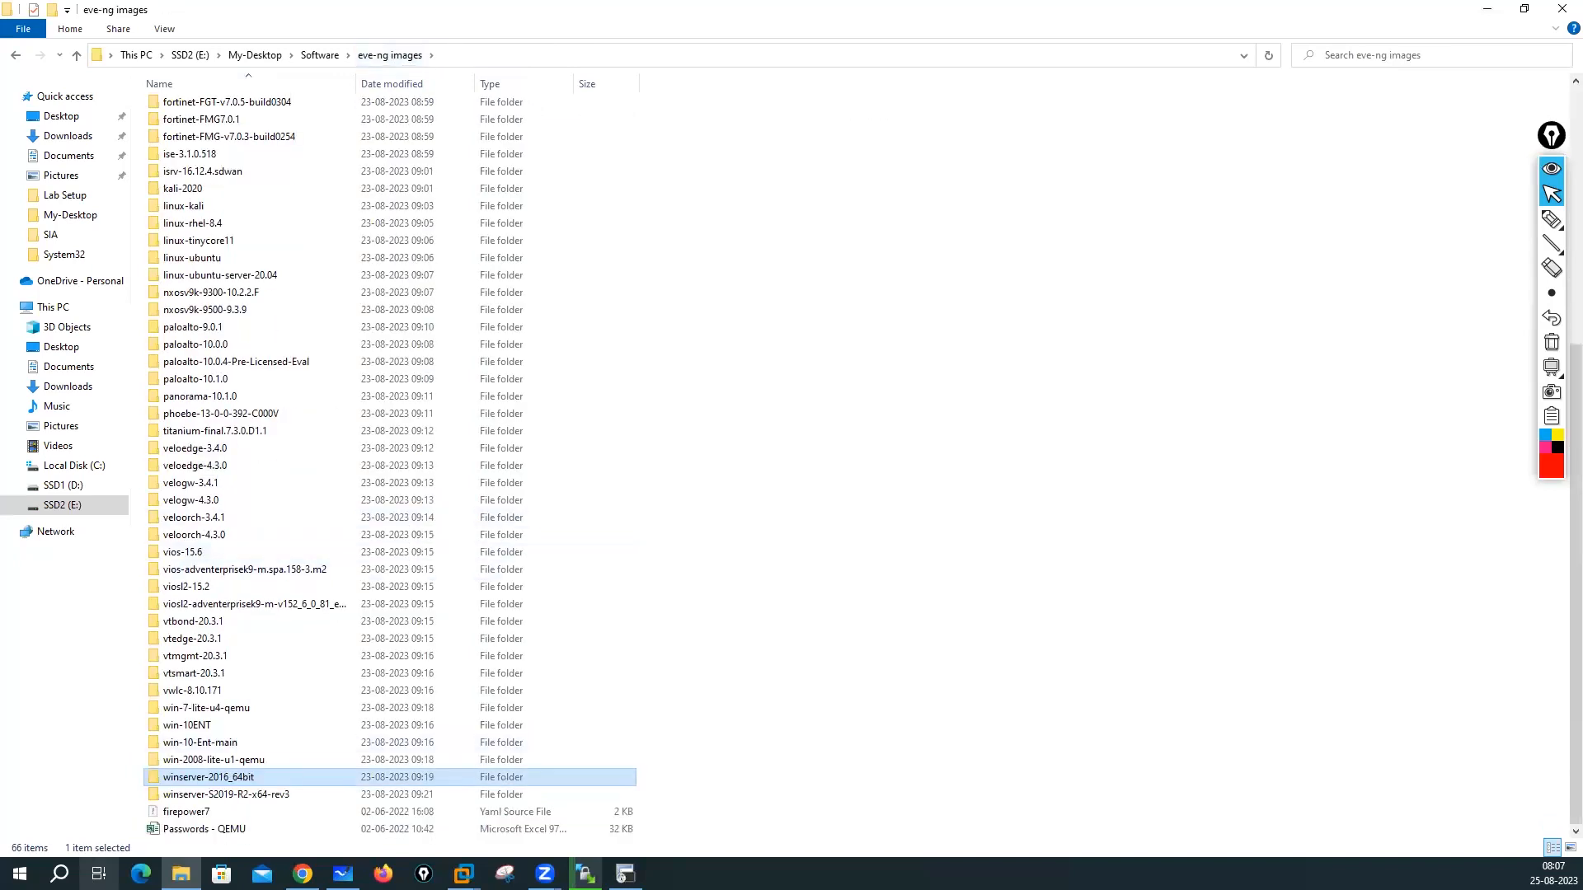
Step: Examine the disk image file inside the winserver-S2019-R2-x64-rev3 folder and return to eve-ng images
double_click(224, 794)
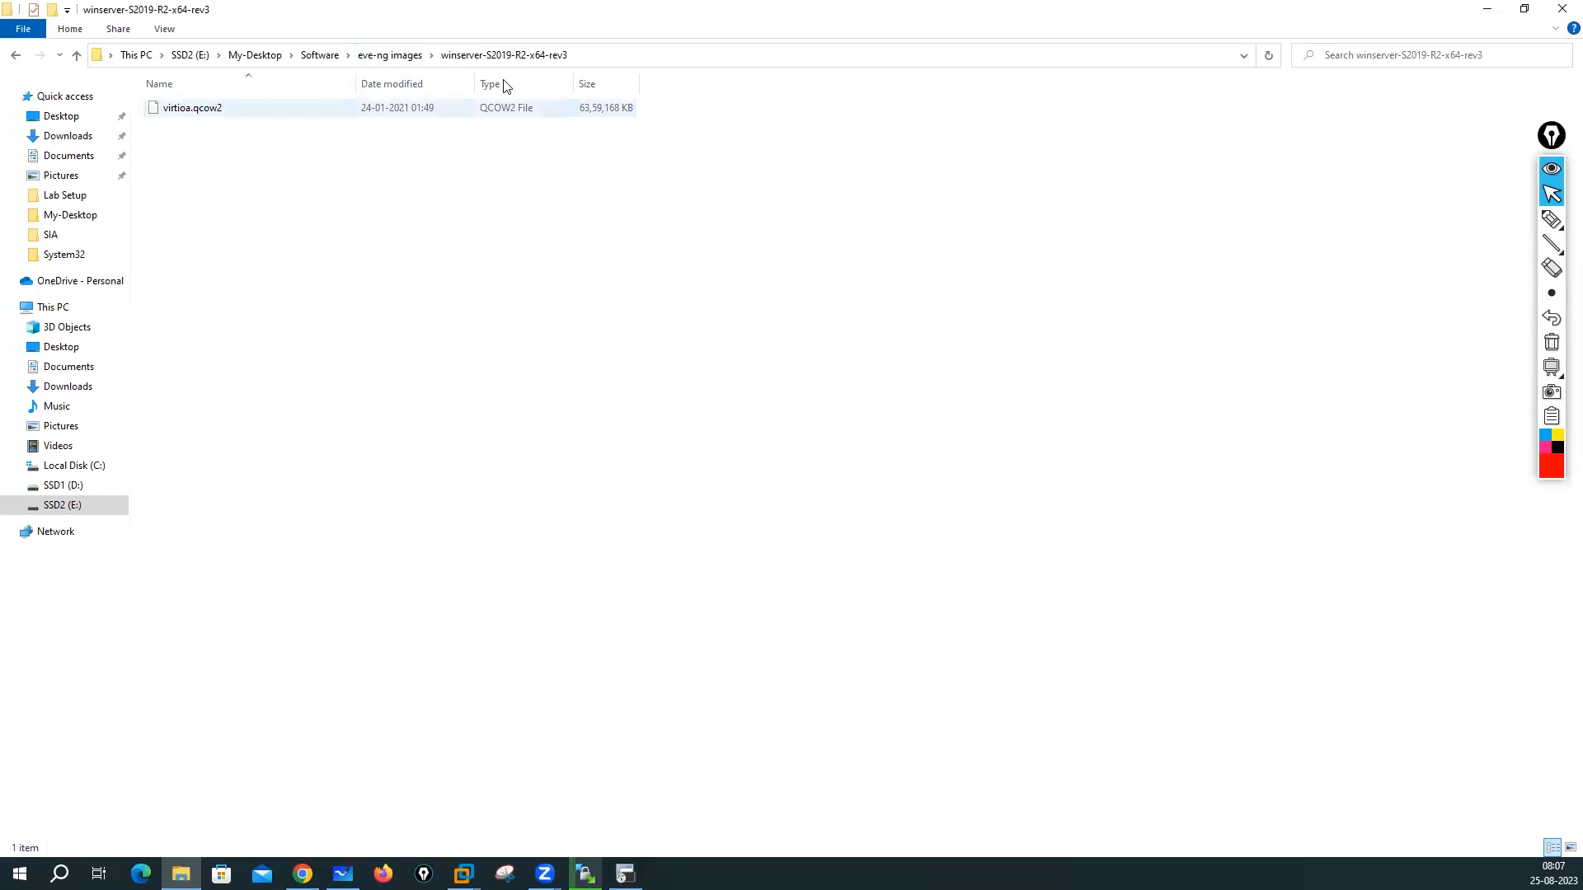
left_click(389, 58)
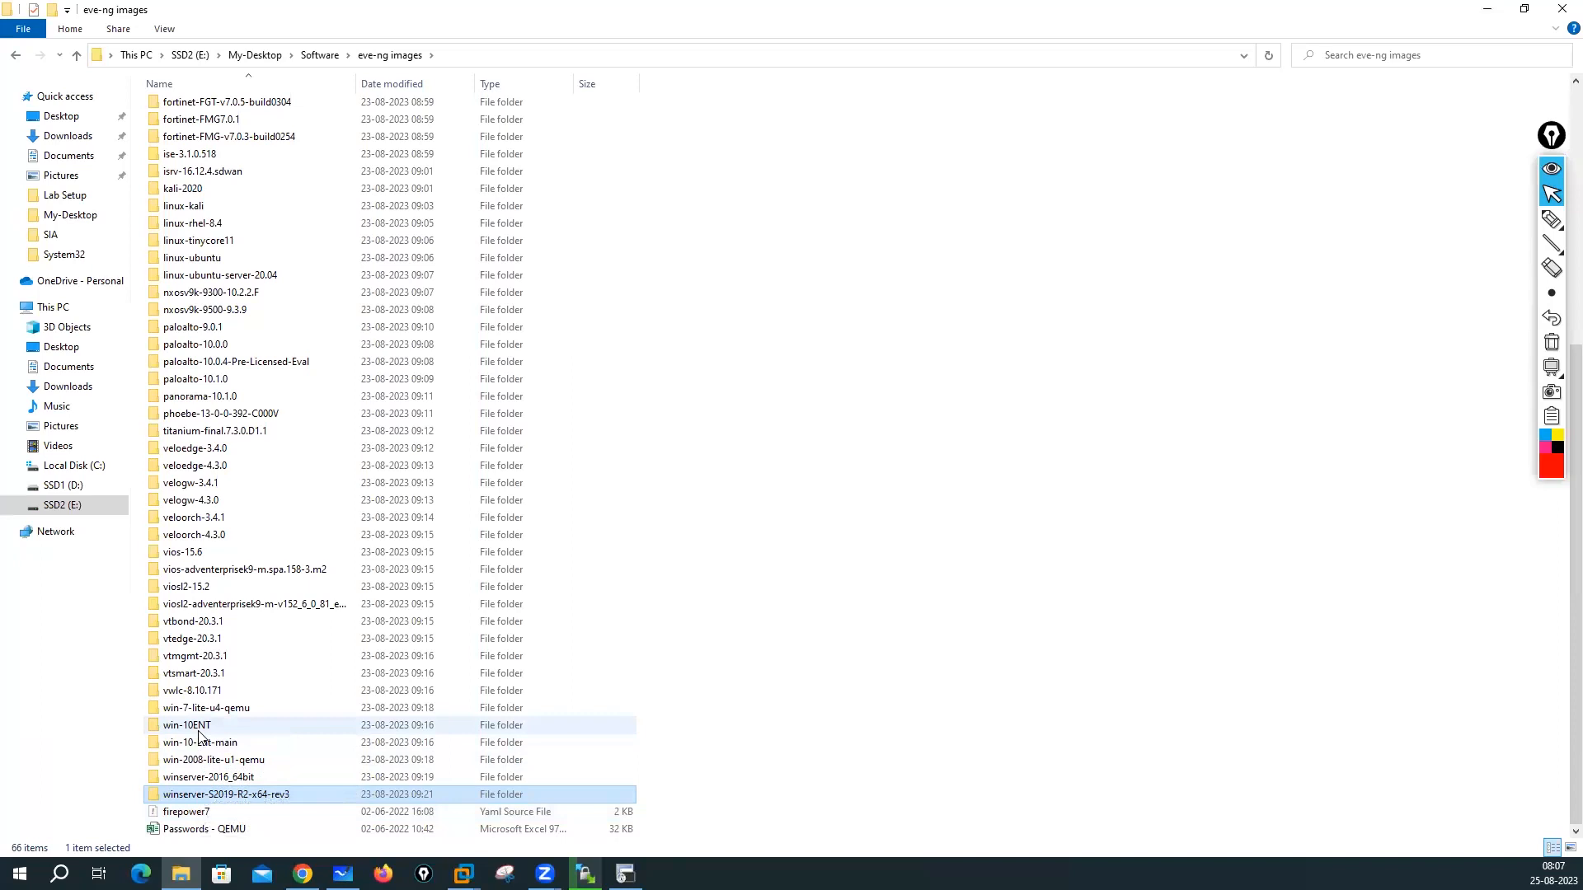
Step: Annotate the screen with the disk naming for Win-10, Win-11 and Win-7, hda.qcow2 (virtioa.qcow2), and clear the annotations
left_click(1551, 219)
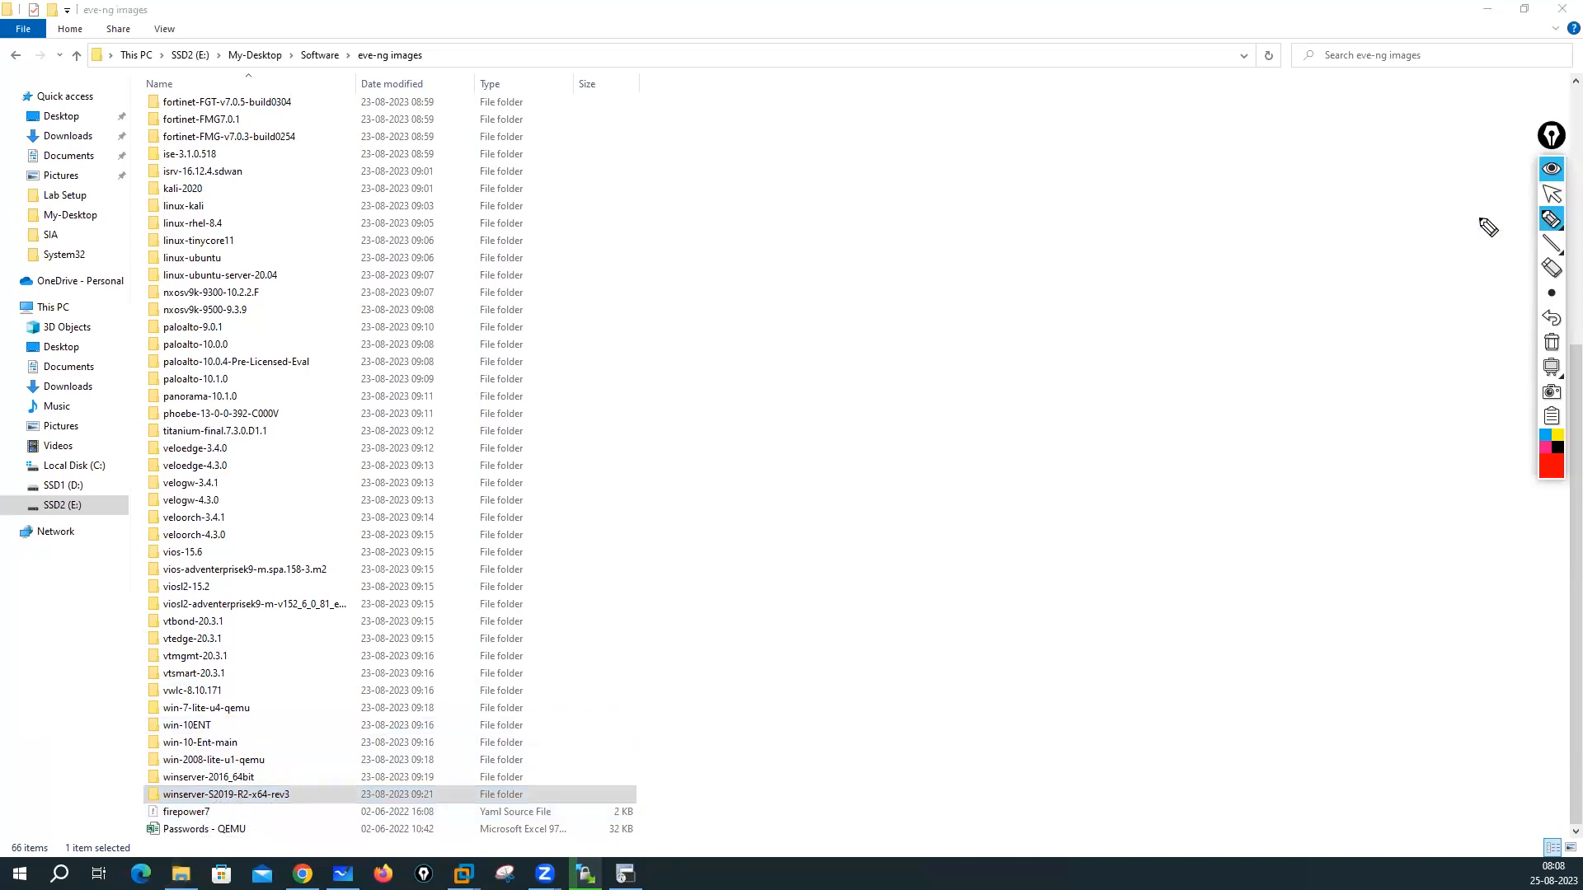
mouse_move(648, 184)
left_mouse_down()
mouse_move(680, 205)
mouse_move(727, 186)
mouse_move(693, 226)
mouse_move(728, 222)
mouse_move(728, 237)
left_mouse_up()
left_click_drag(672, 247, 731, 262)
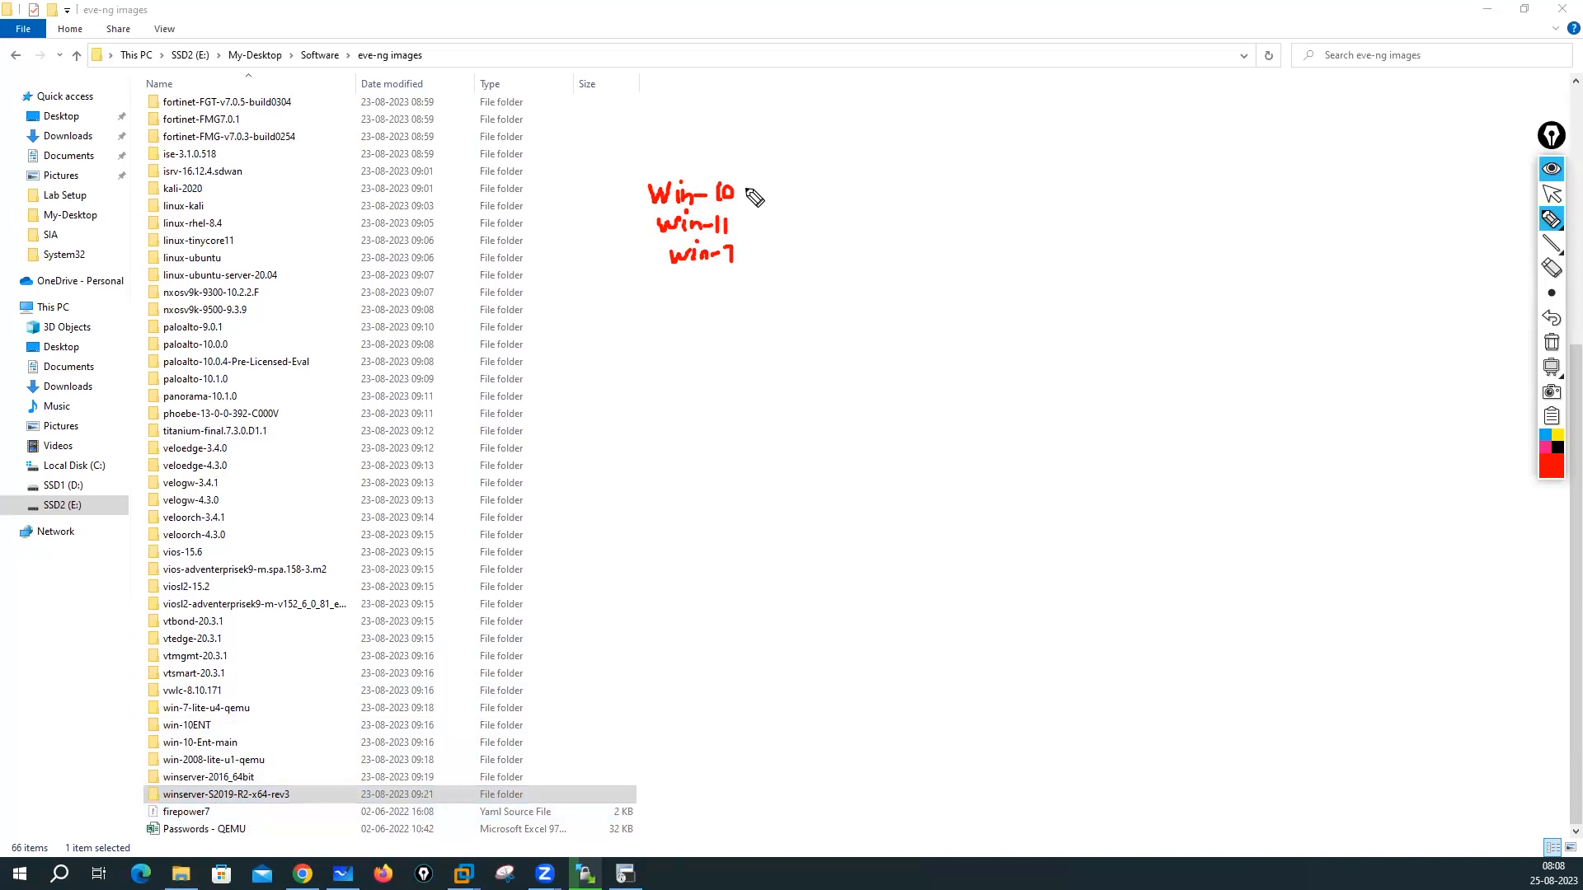
mouse_move(747, 188)
left_mouse_down()
mouse_move(864, 192)
mouse_move(874, 170)
mouse_move(928, 163)
mouse_move(976, 174)
mouse_move(1013, 146)
mouse_move(1109, 161)
mouse_move(1136, 142)
mouse_move(1177, 146)
mouse_move(1169, 162)
left_mouse_up()
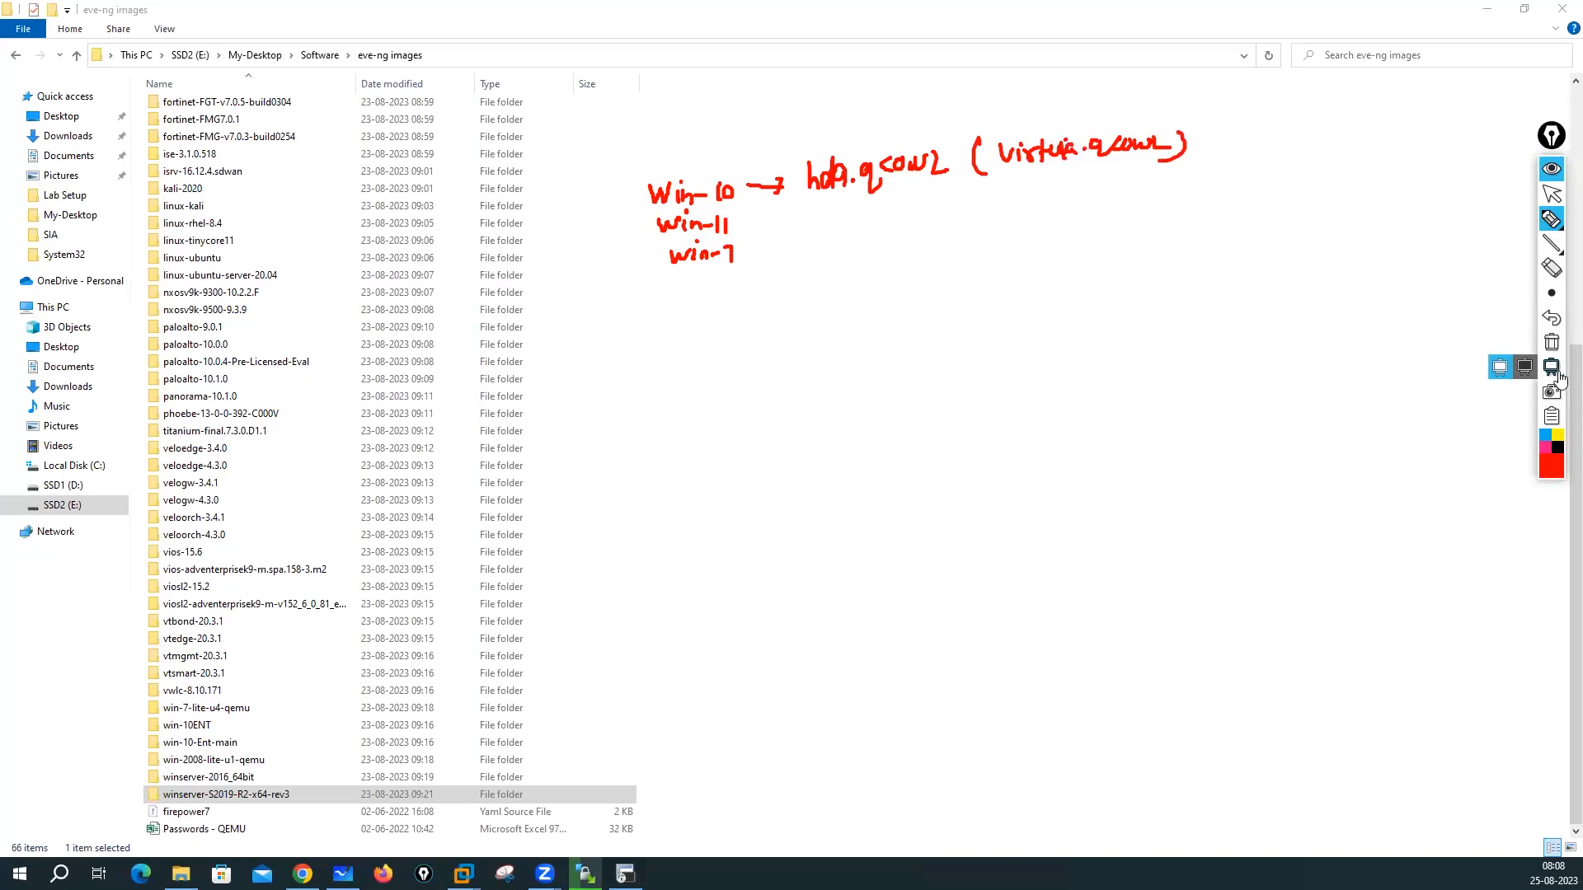
left_click(1551, 344)
left_click(1553, 196)
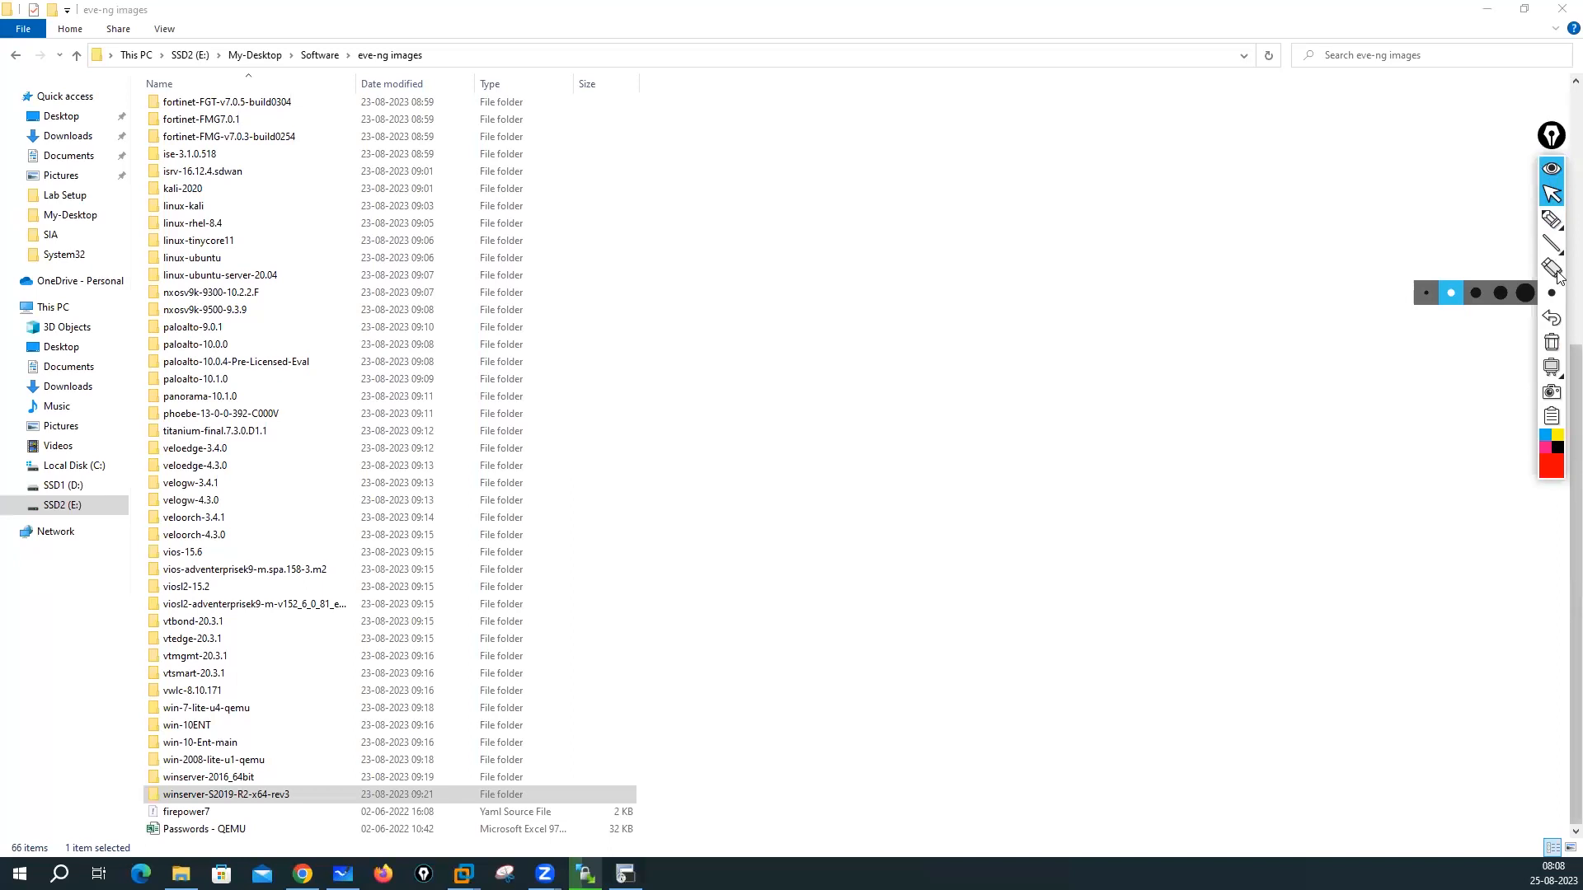
Step: Check the WinSCP upload, switch to Chrome and browse both Skilled Inspirational Academy YouTube channels, including the Sianets playlists
left_click(1493, 9)
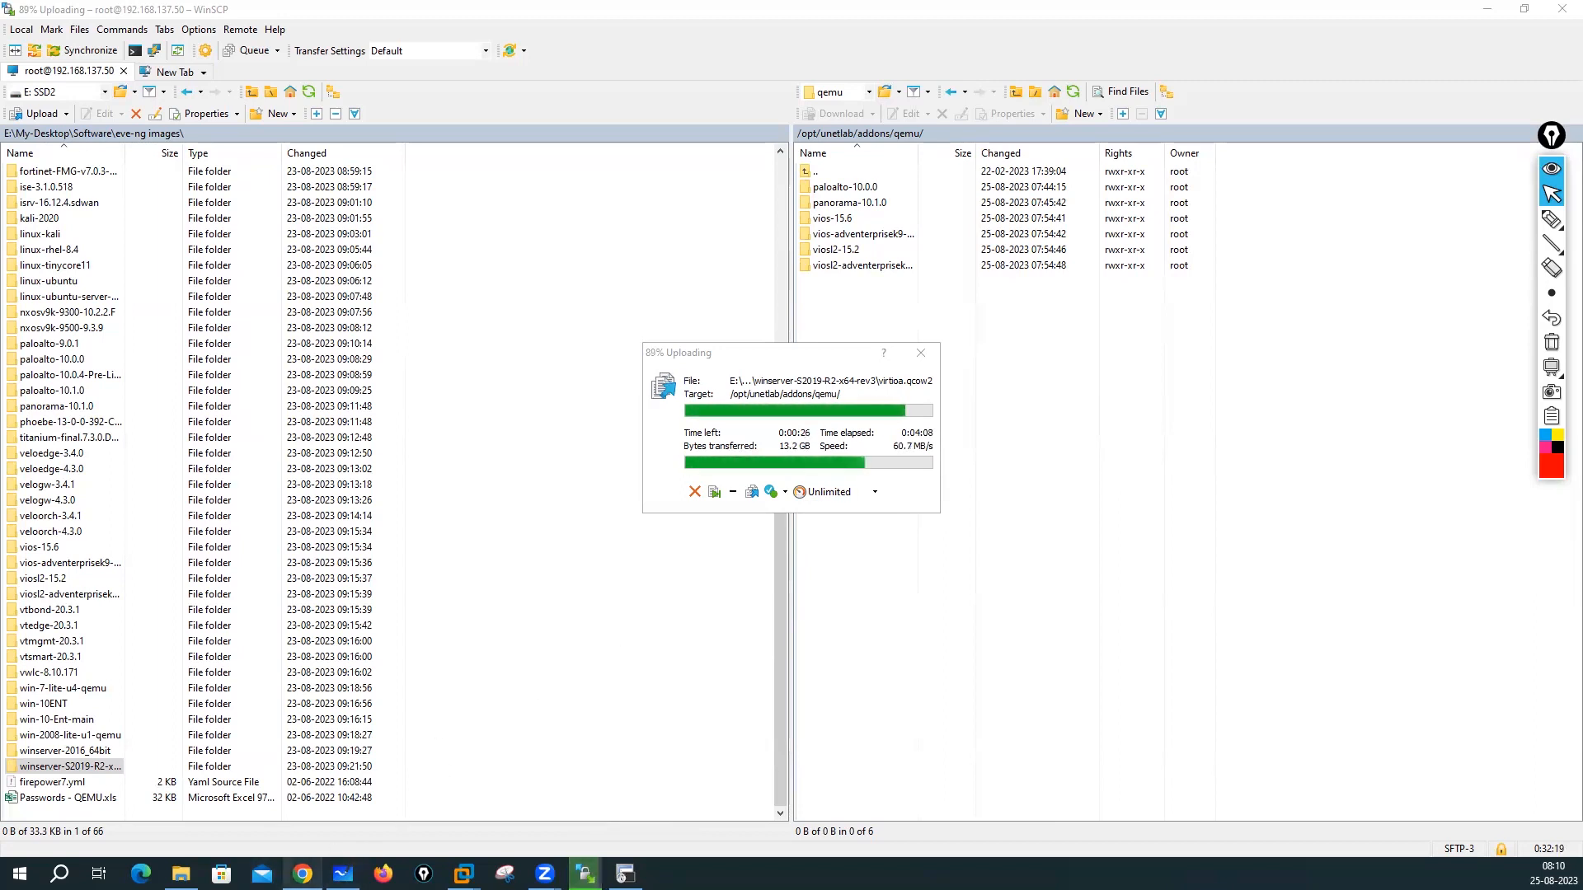
left_click(302, 874)
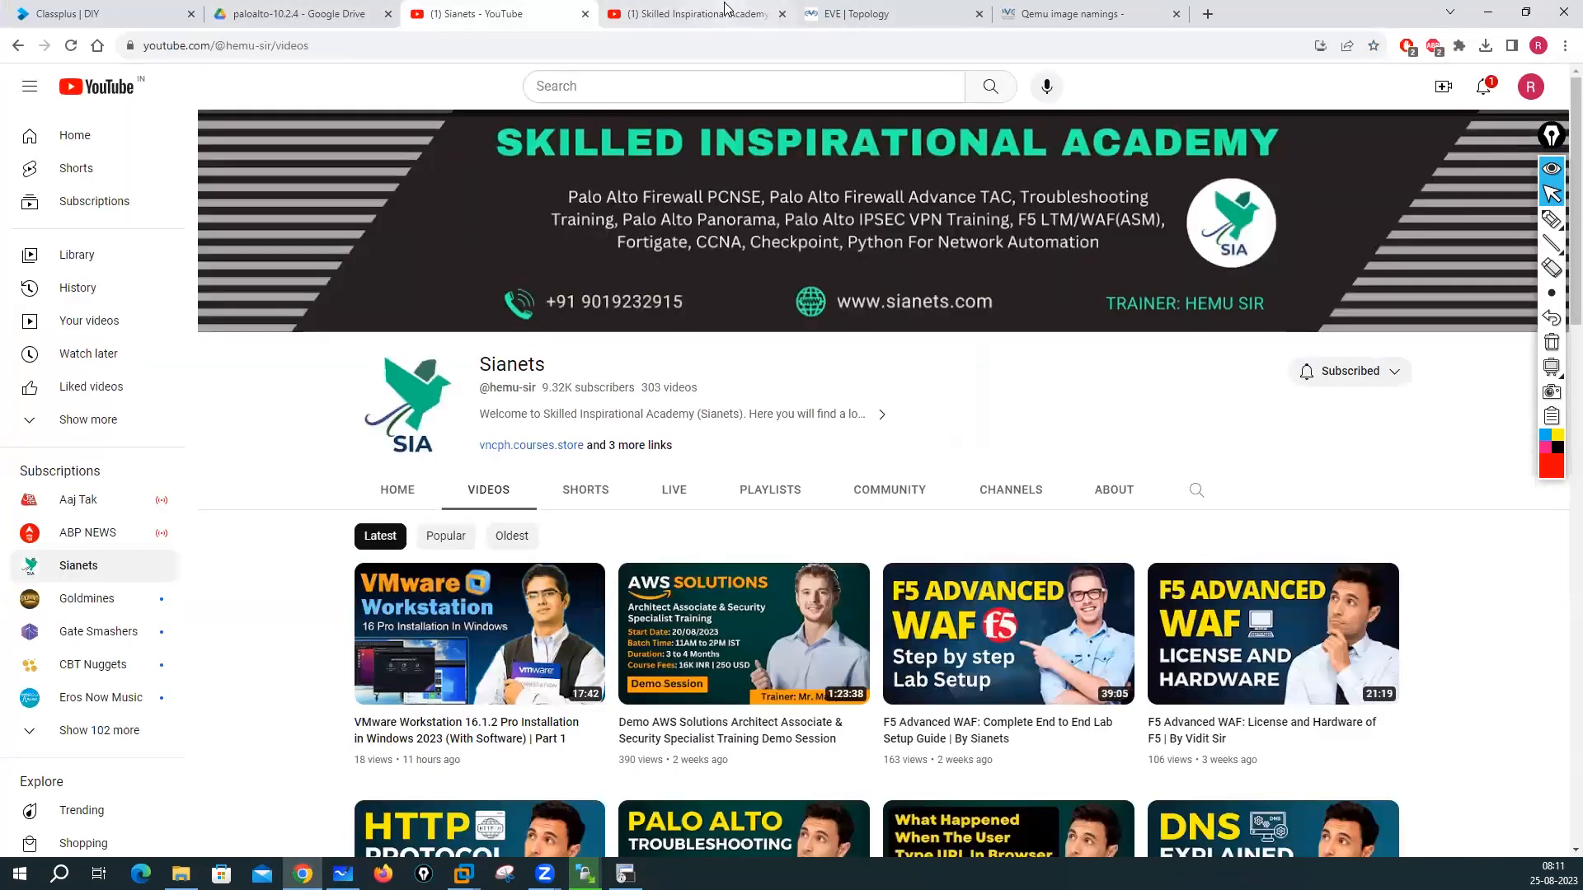
left_click(723, 10)
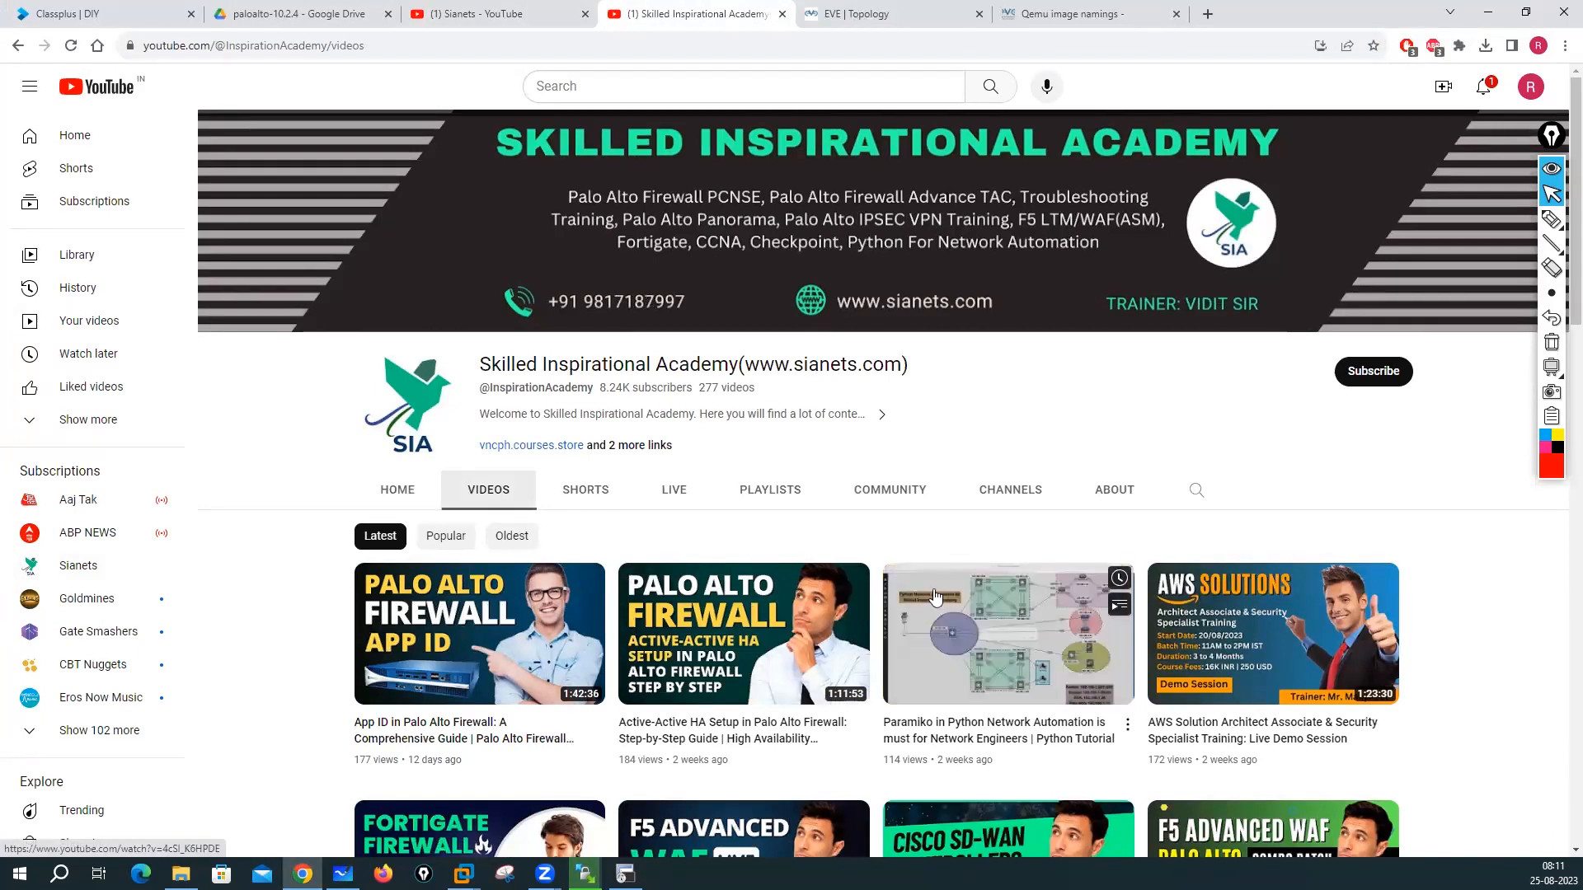
left_click(466, 17)
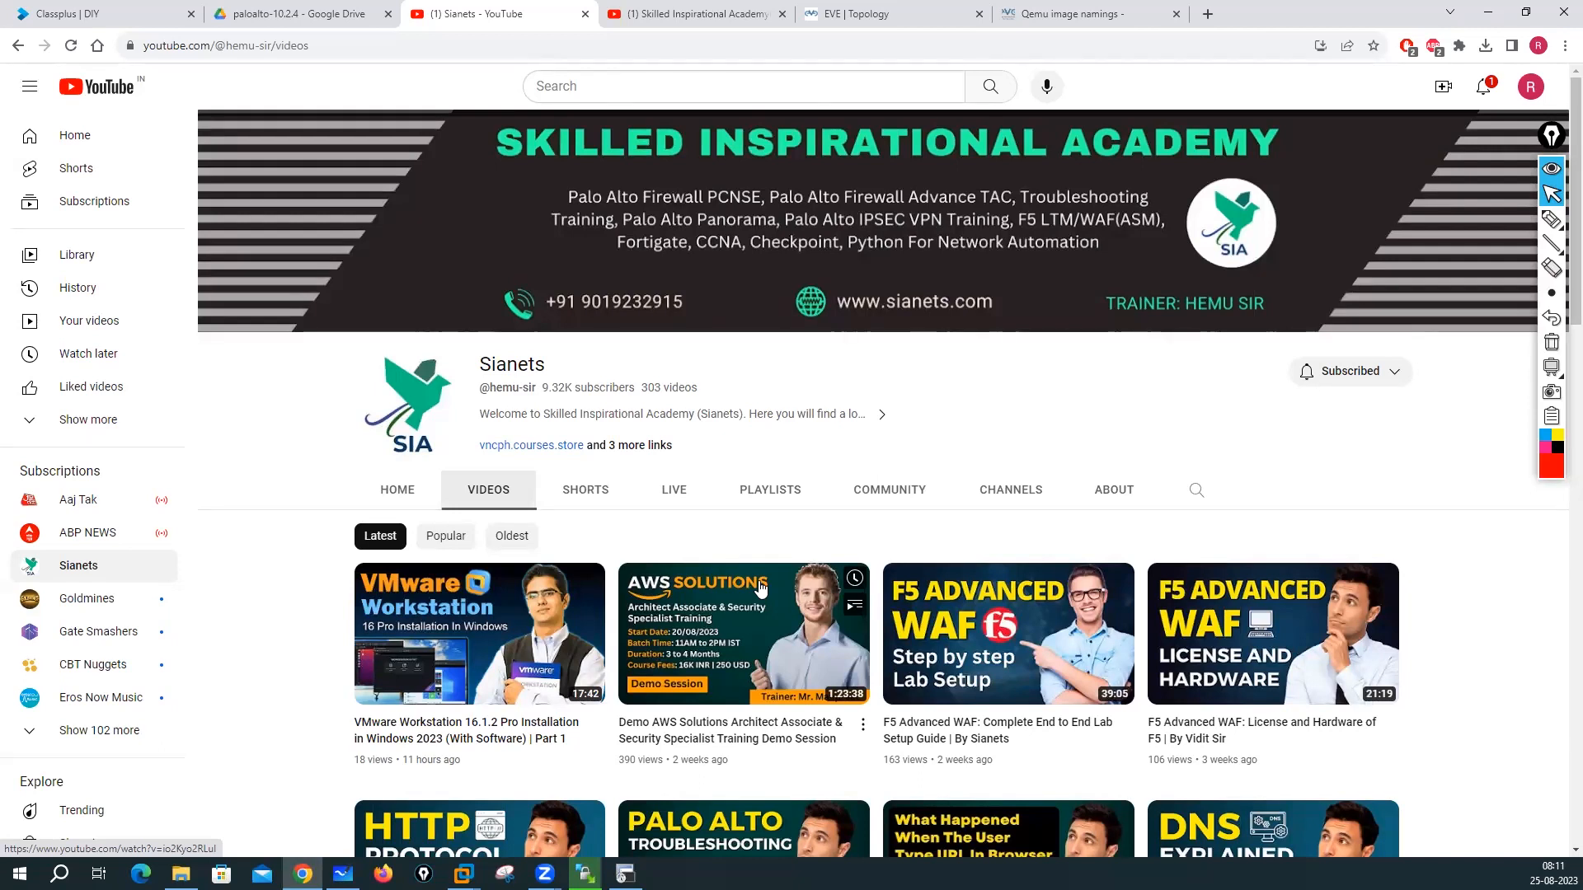
left_click(777, 489)
scroll(445, 395, "down", 4)
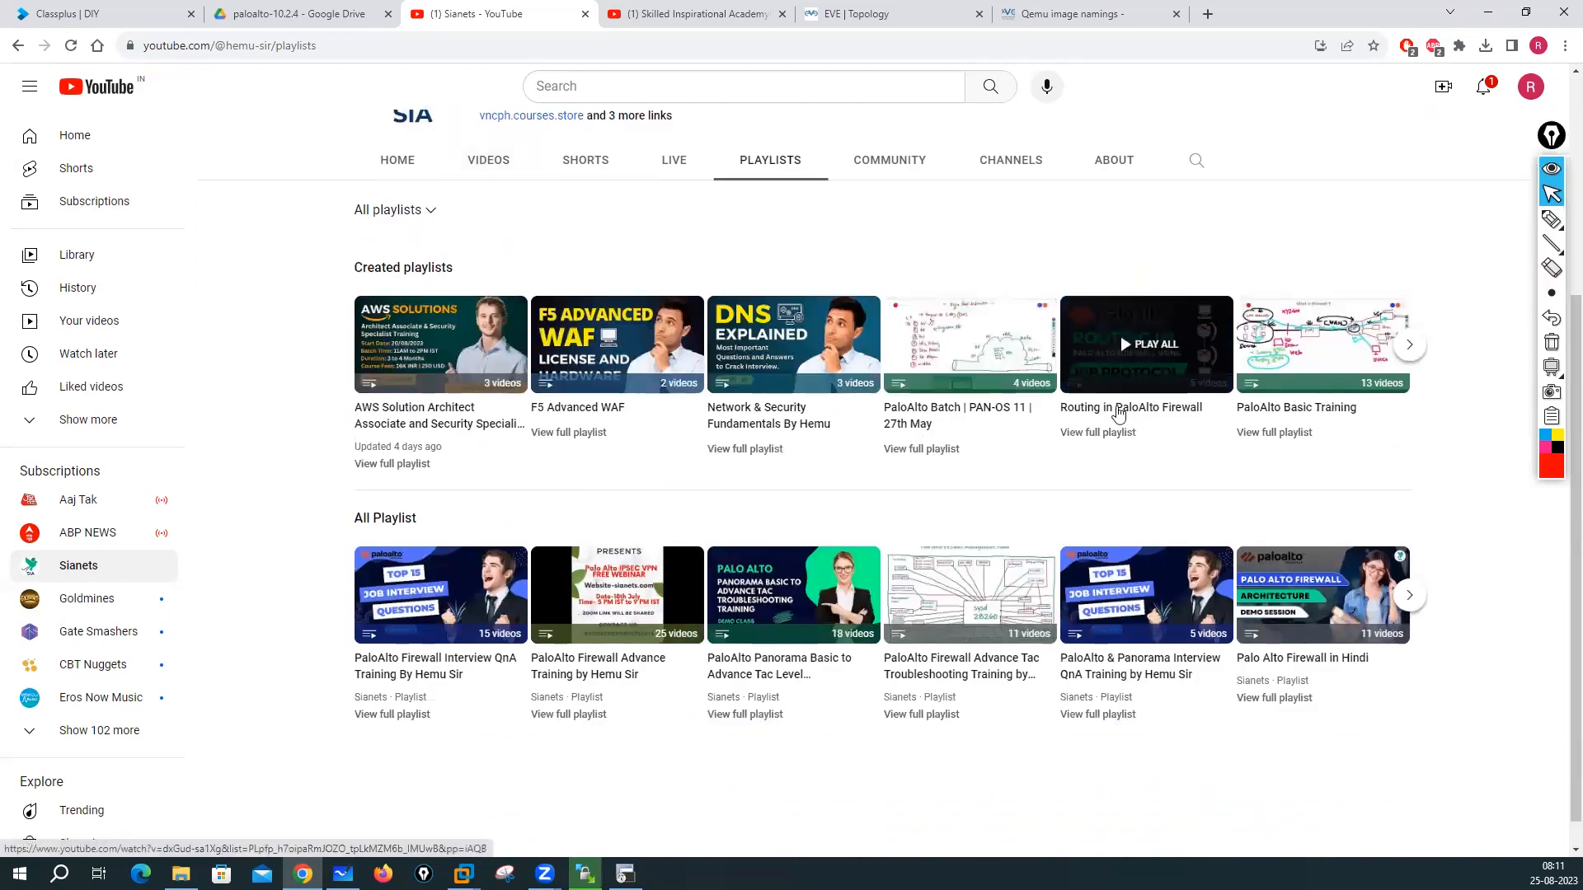
left_click(1409, 345)
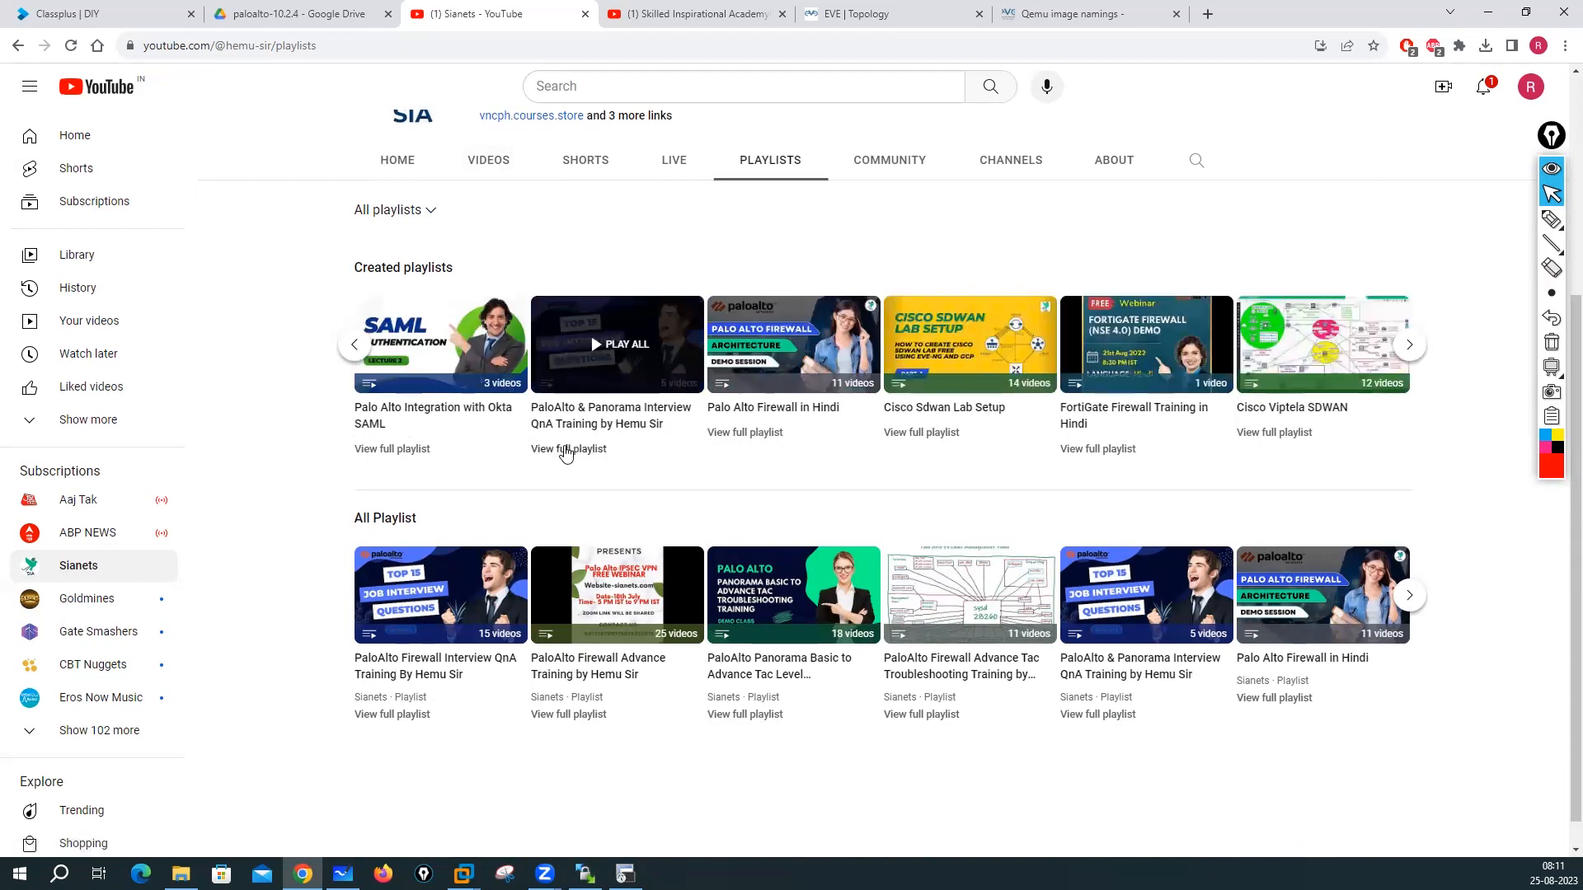
scroll(565, 453, "up", 3)
scroll(490, 259, "down", 1)
scroll(489, 259, "down", 1)
left_click(491, 255)
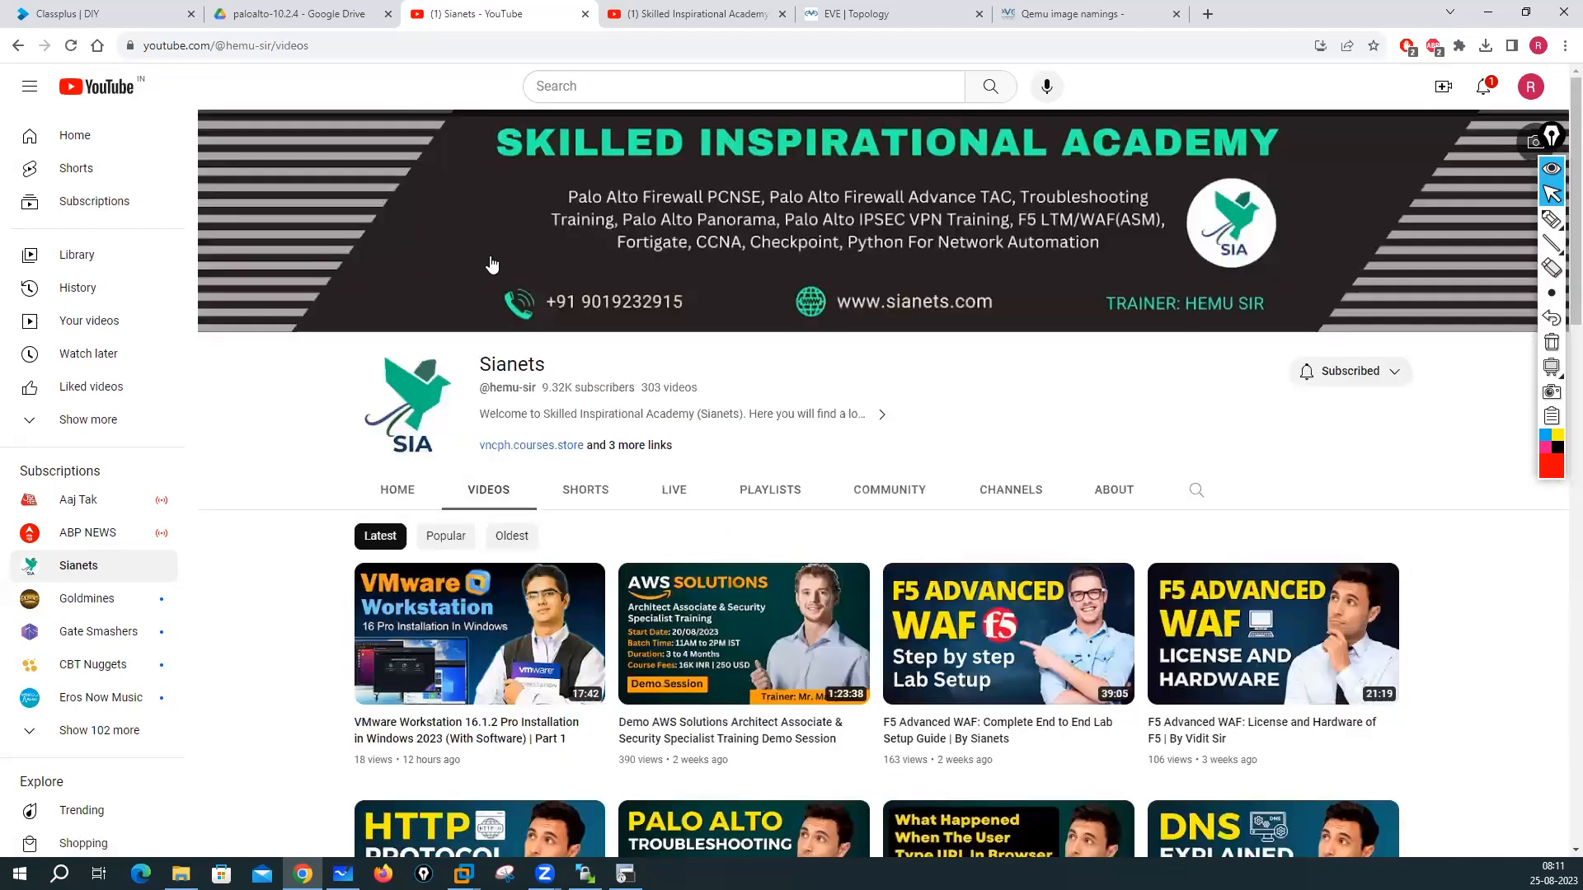
Step: Look through the training courses in the Classplus course list
left_click(98, 14)
scroll(826, 394, "down", 4)
scroll(826, 394, "down", 9)
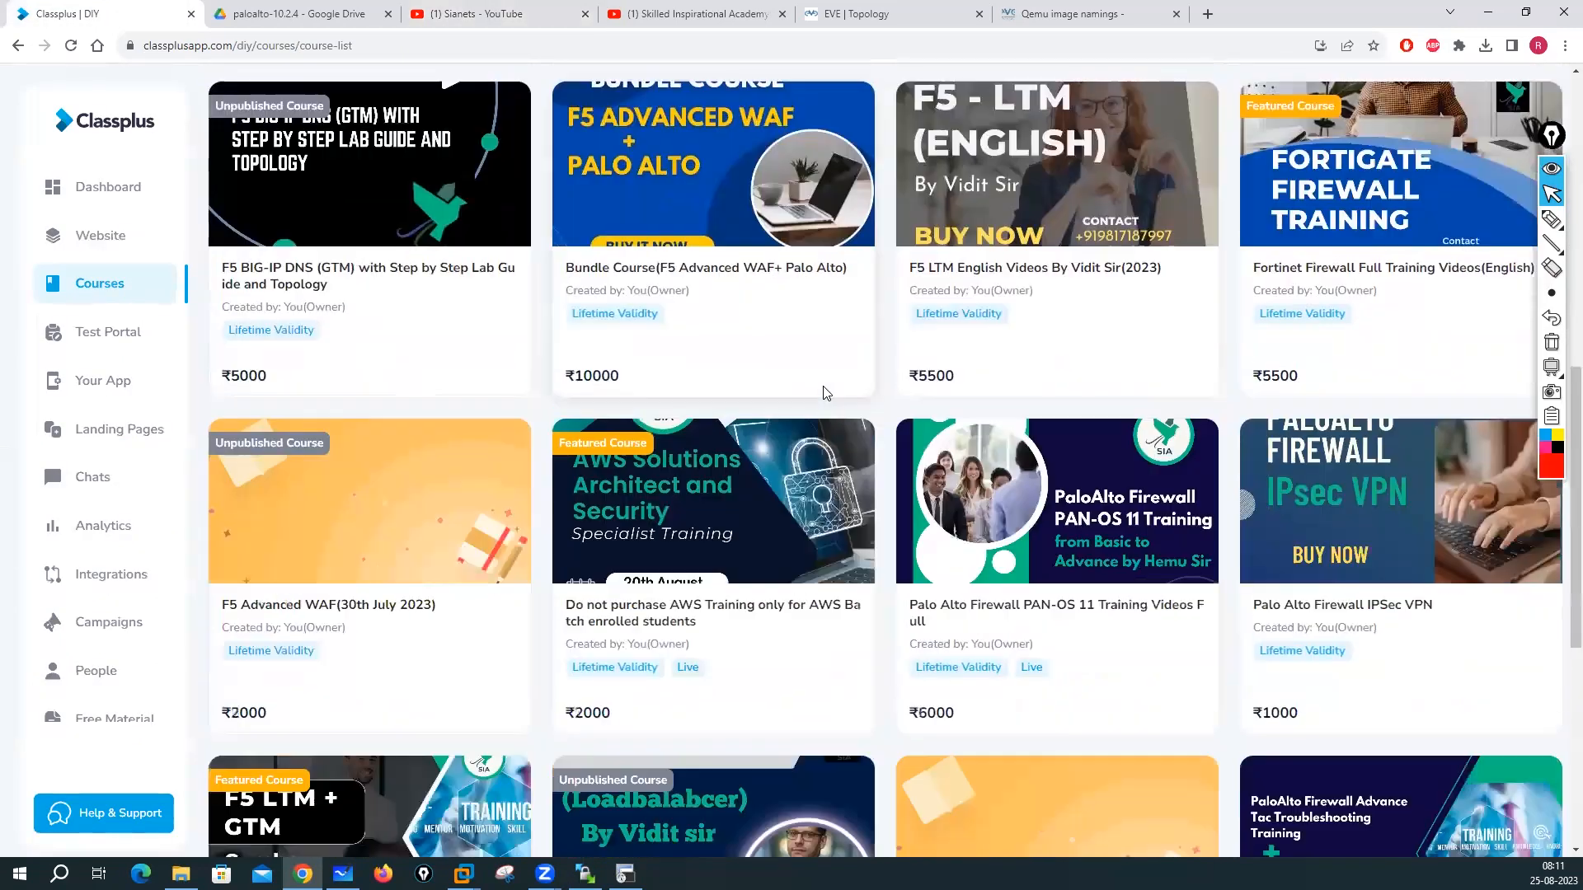
scroll(824, 398, "down", 5)
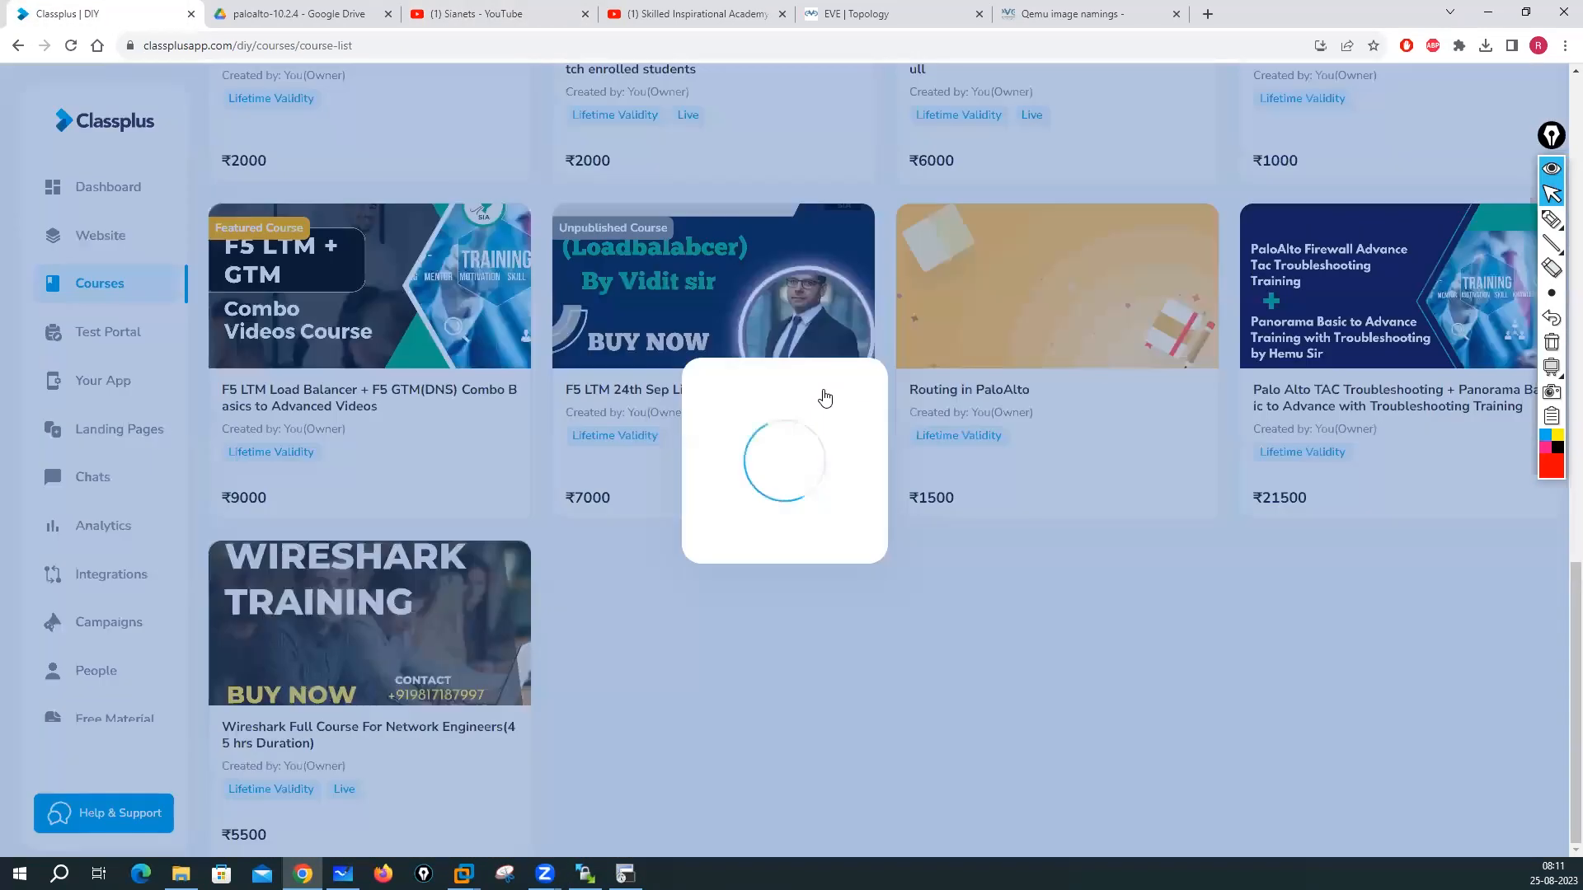
scroll(824, 398, "down", 10)
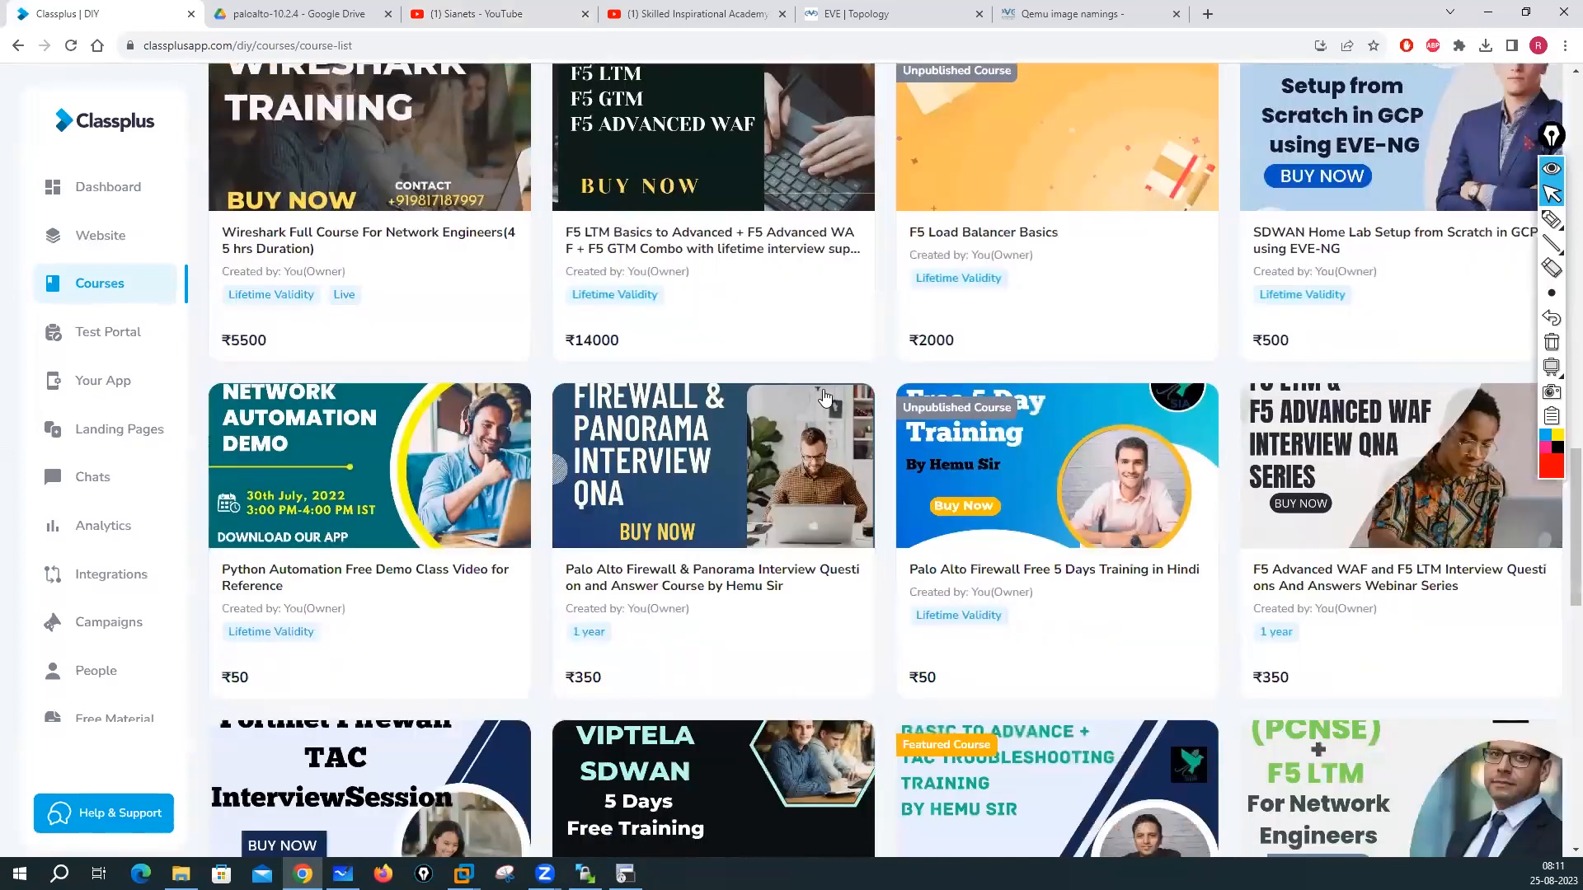
scroll(824, 398, "down", 4)
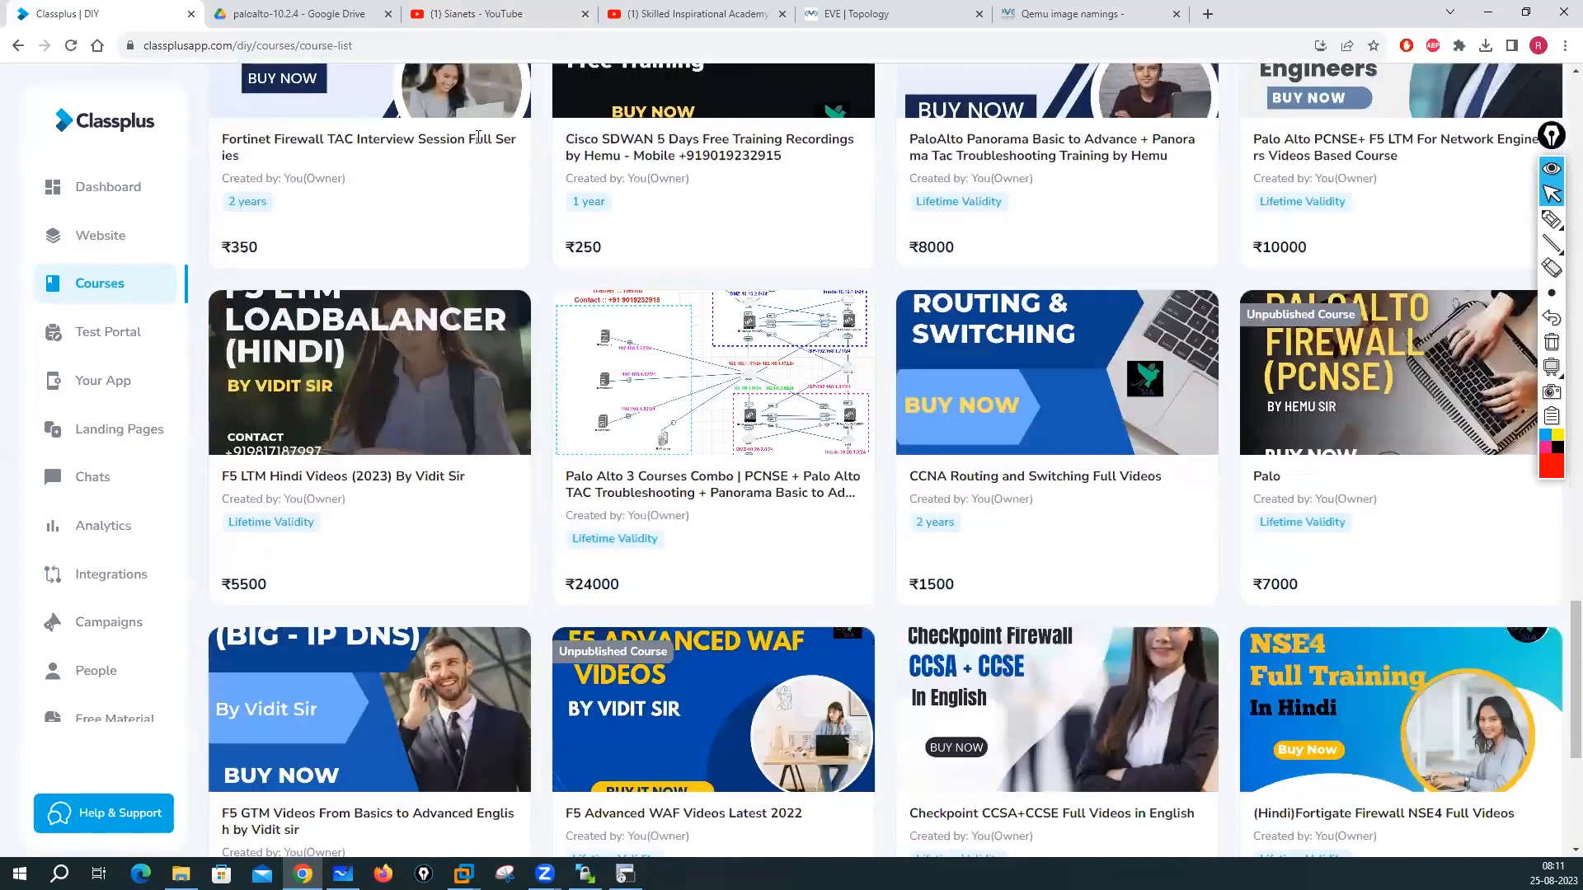
scroll(569, 165, "up", 17)
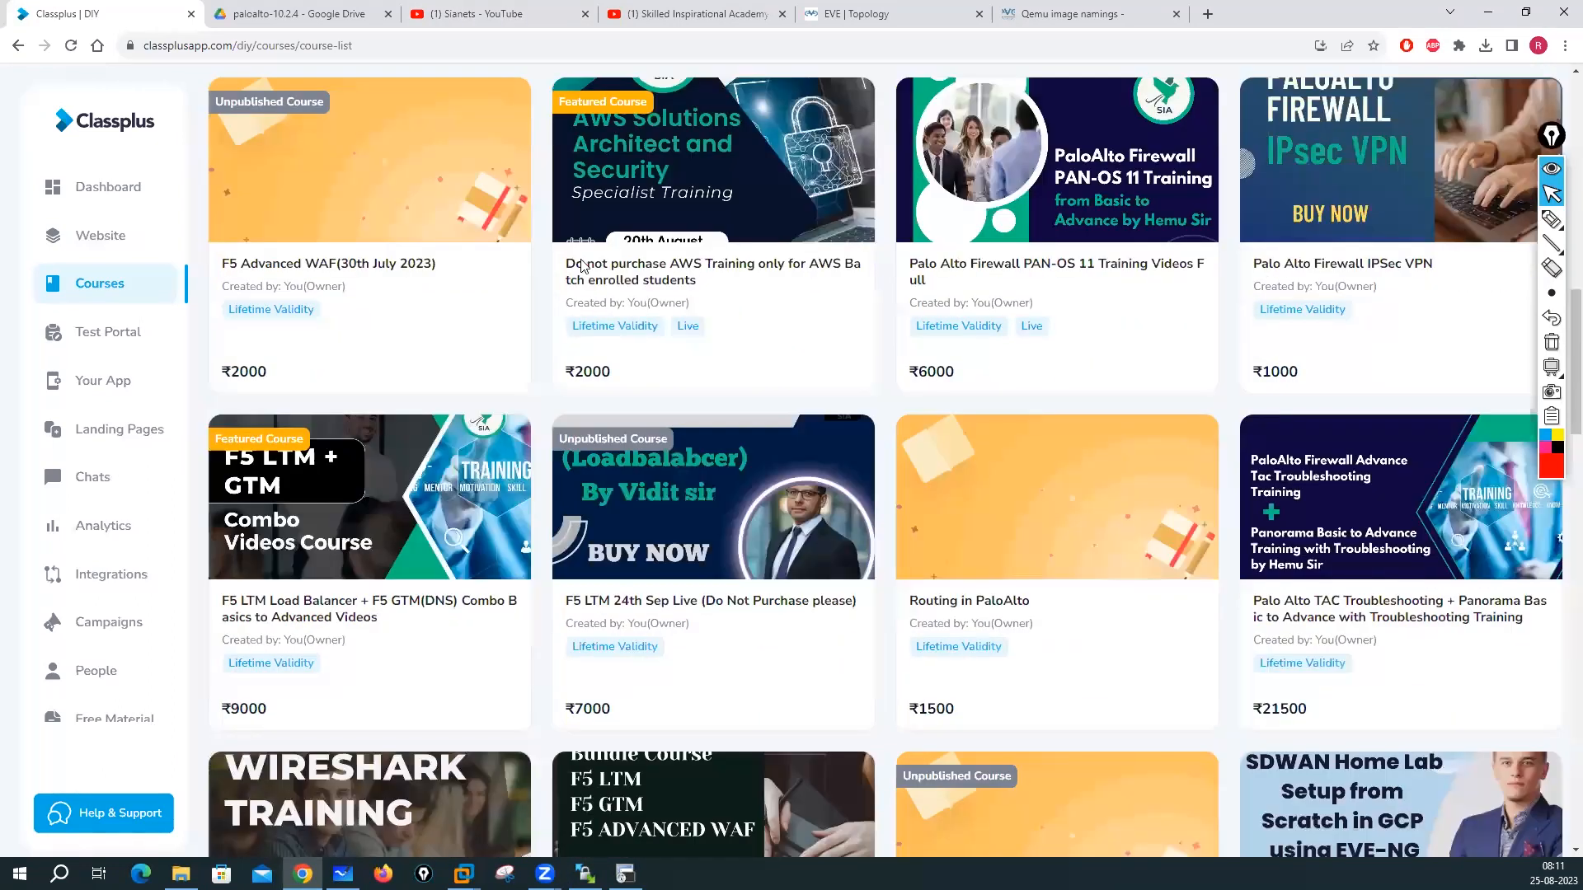
Step: Examine the image folders and archives available in the EVE-NG-Images folder on Google Drive
left_click(301, 14)
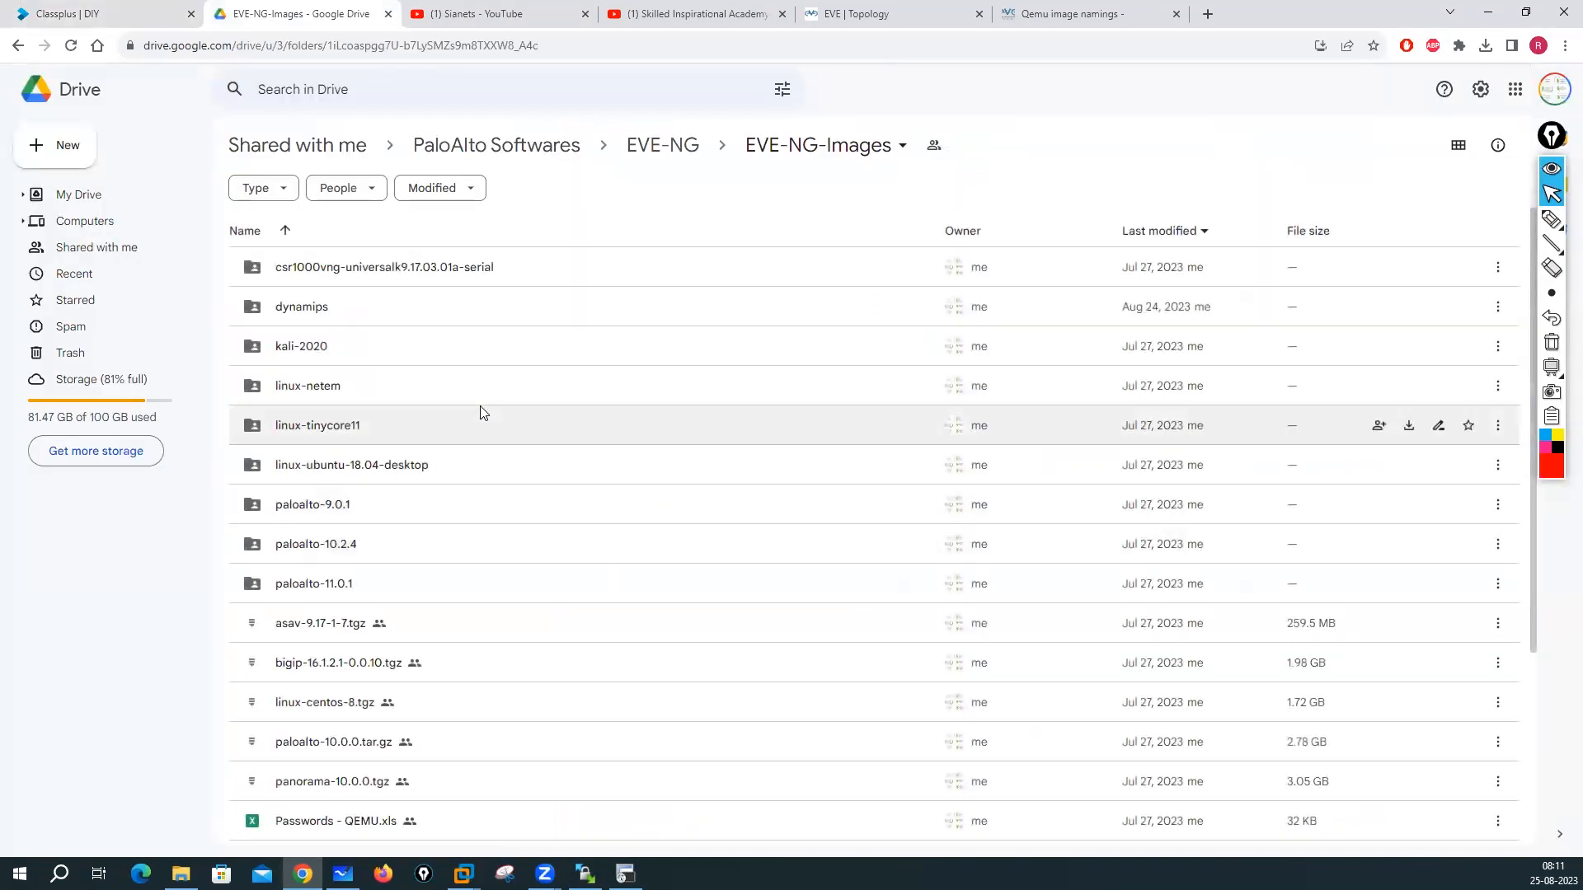
scroll(495, 425, "down", 3)
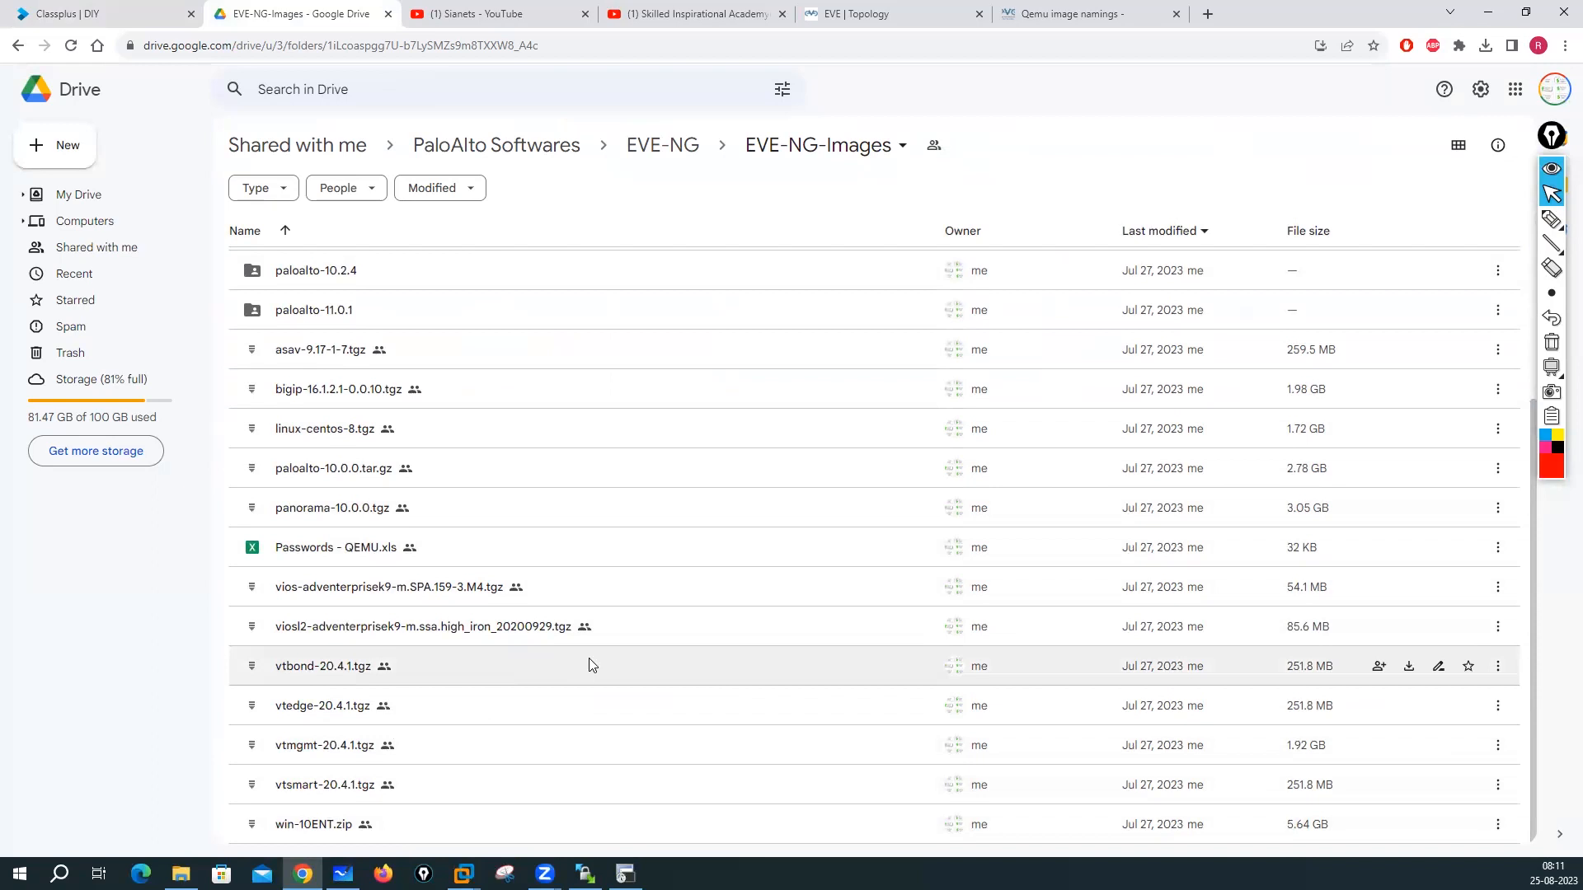
scroll(590, 664, "up", 3)
scroll(589, 664, "down", 1)
scroll(590, 664, "up", 2)
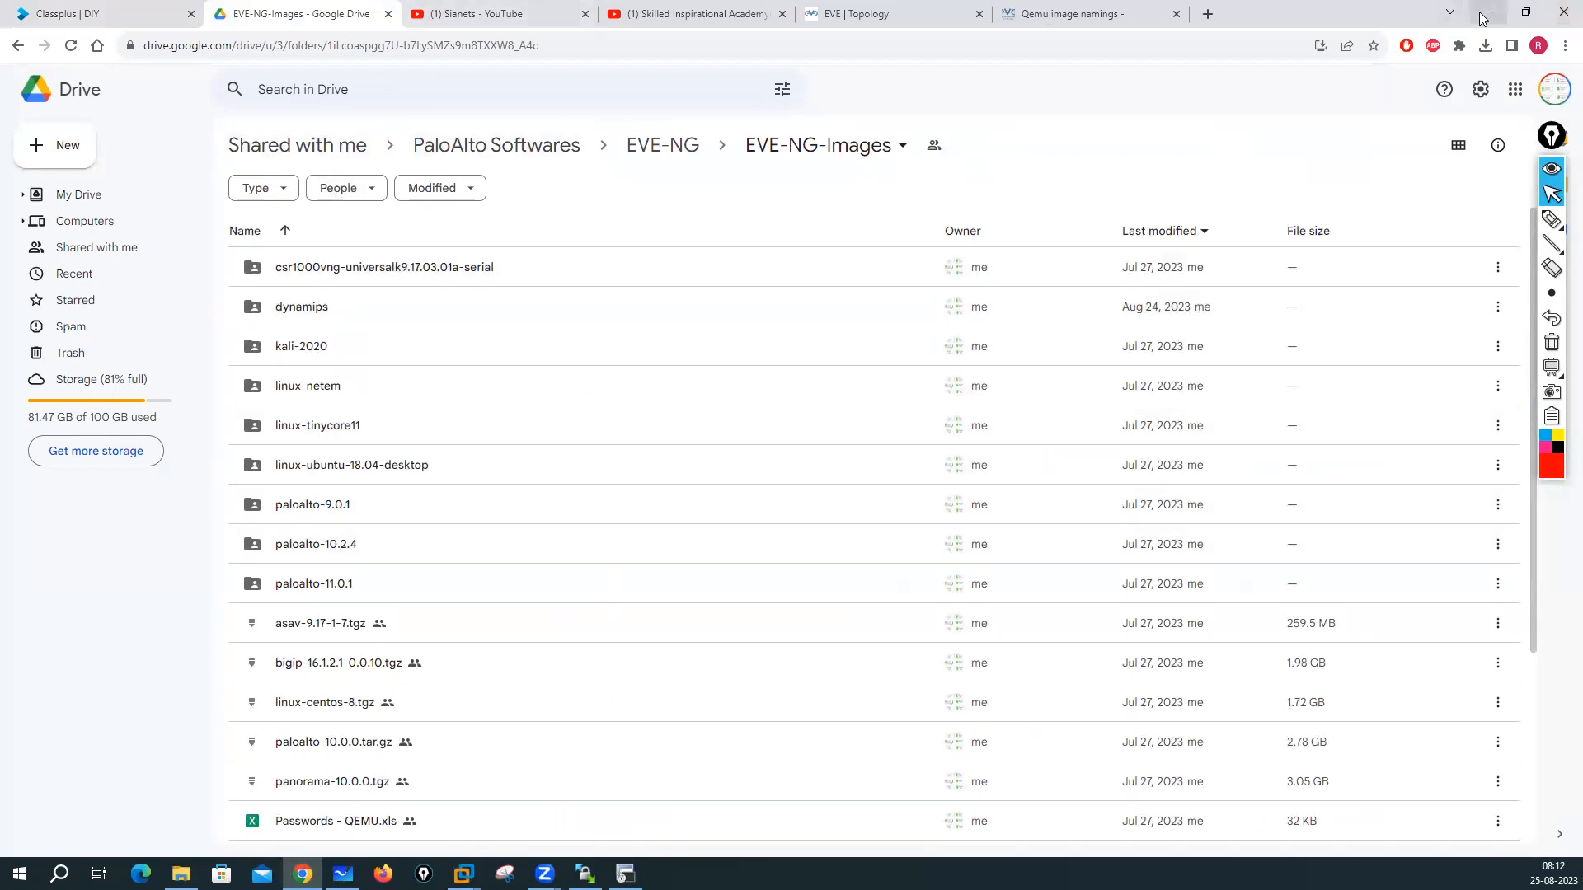
scroll(651, 593, "down", 3)
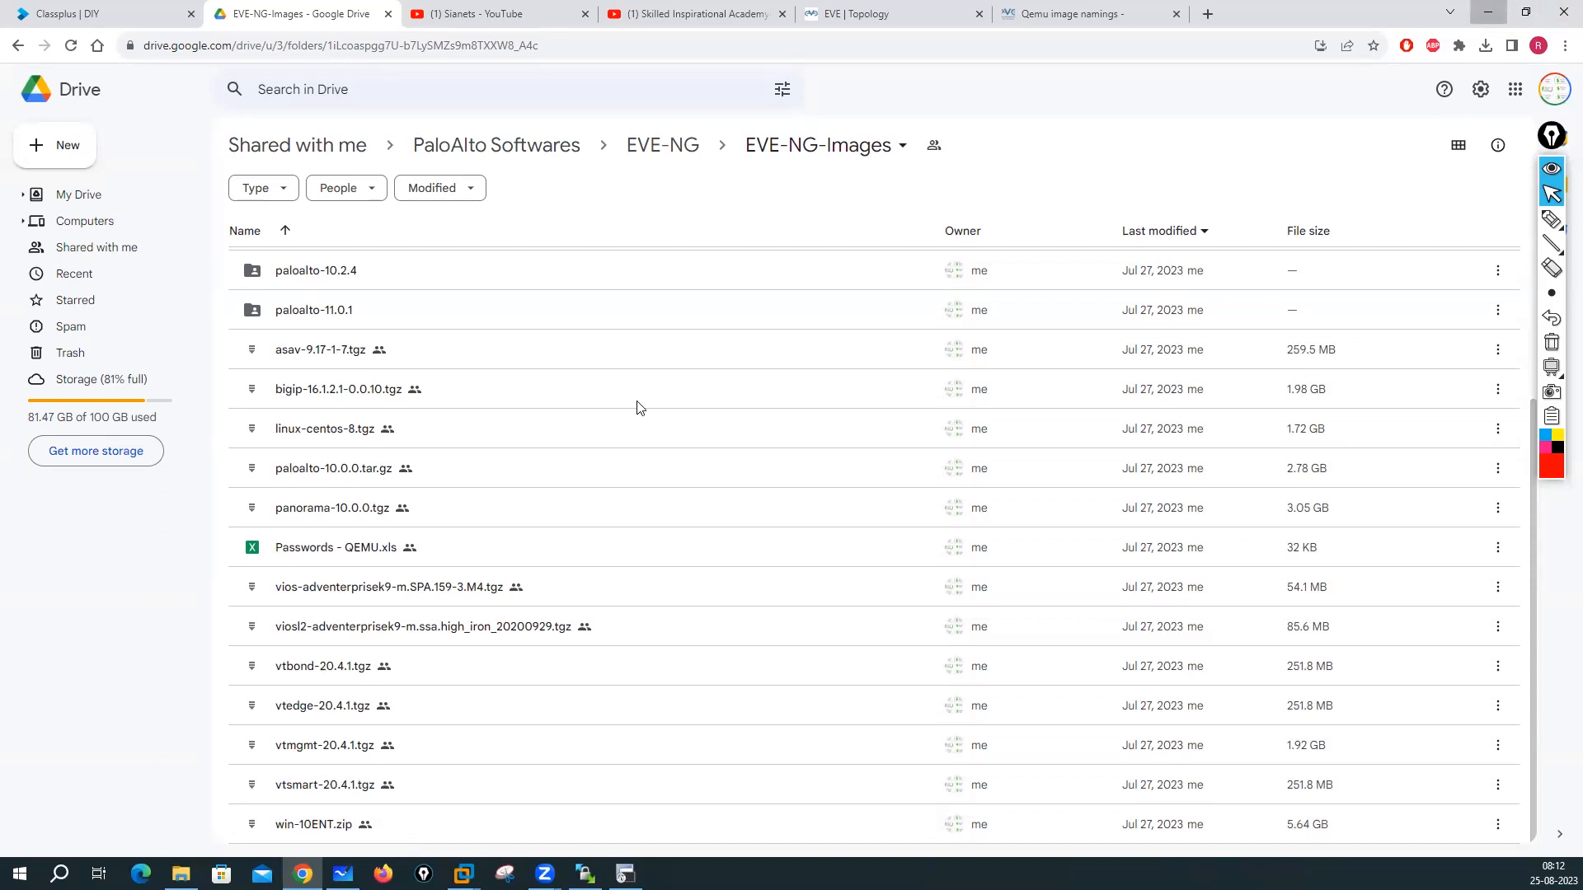
Step: Switch to WinSCP and check the uploaded winserver-S2019-R2-x64-rev3 folder in /opt/unetlab/addons/qemu
key("alt+Tab")
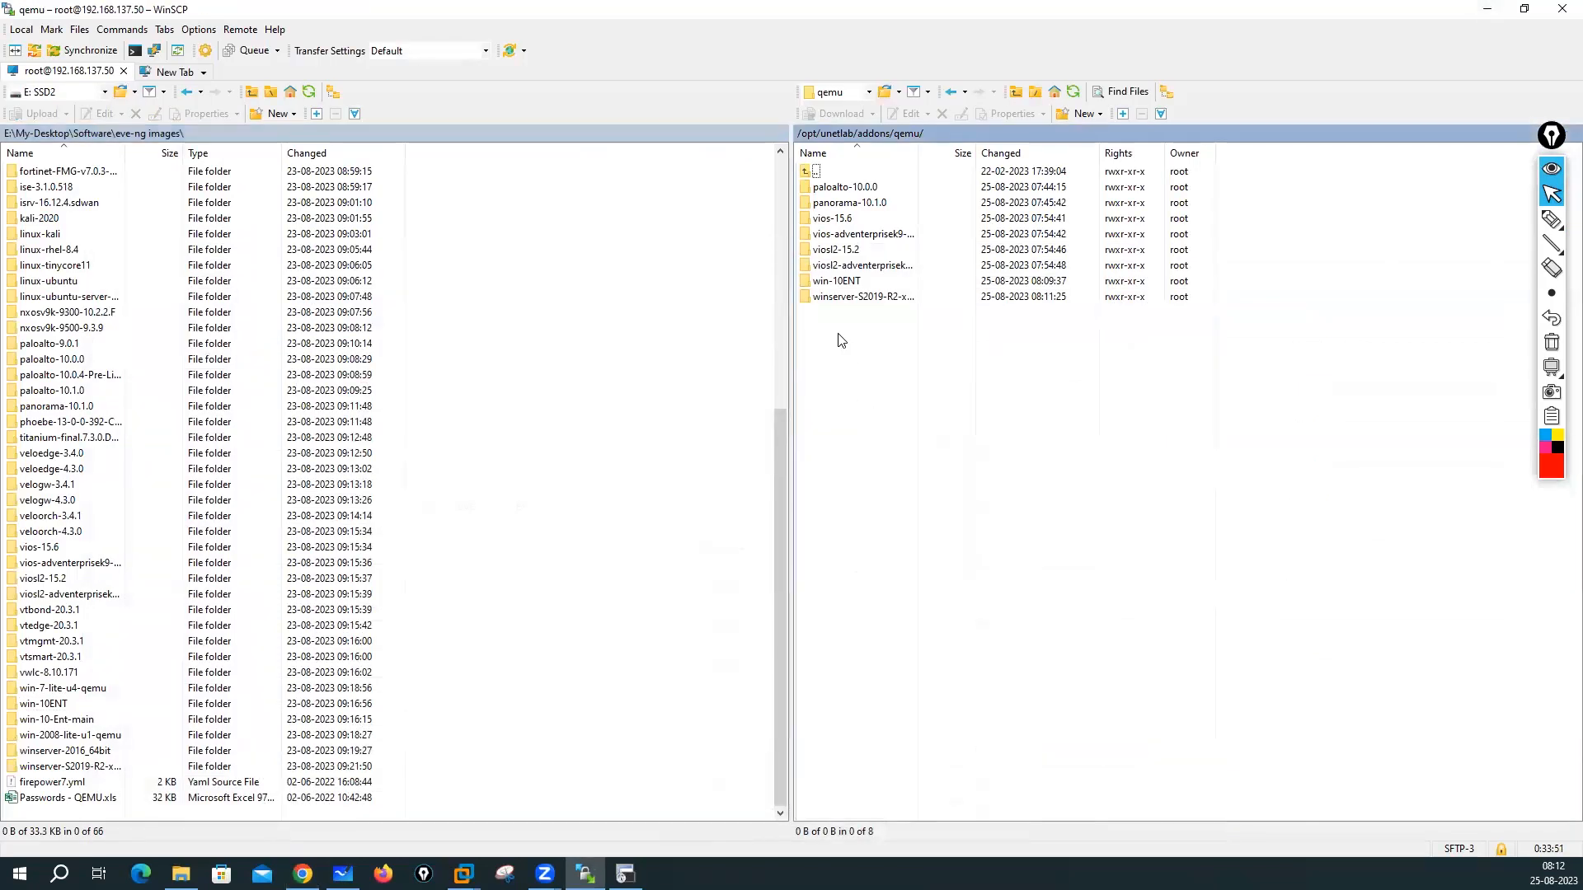
left_click(841, 296)
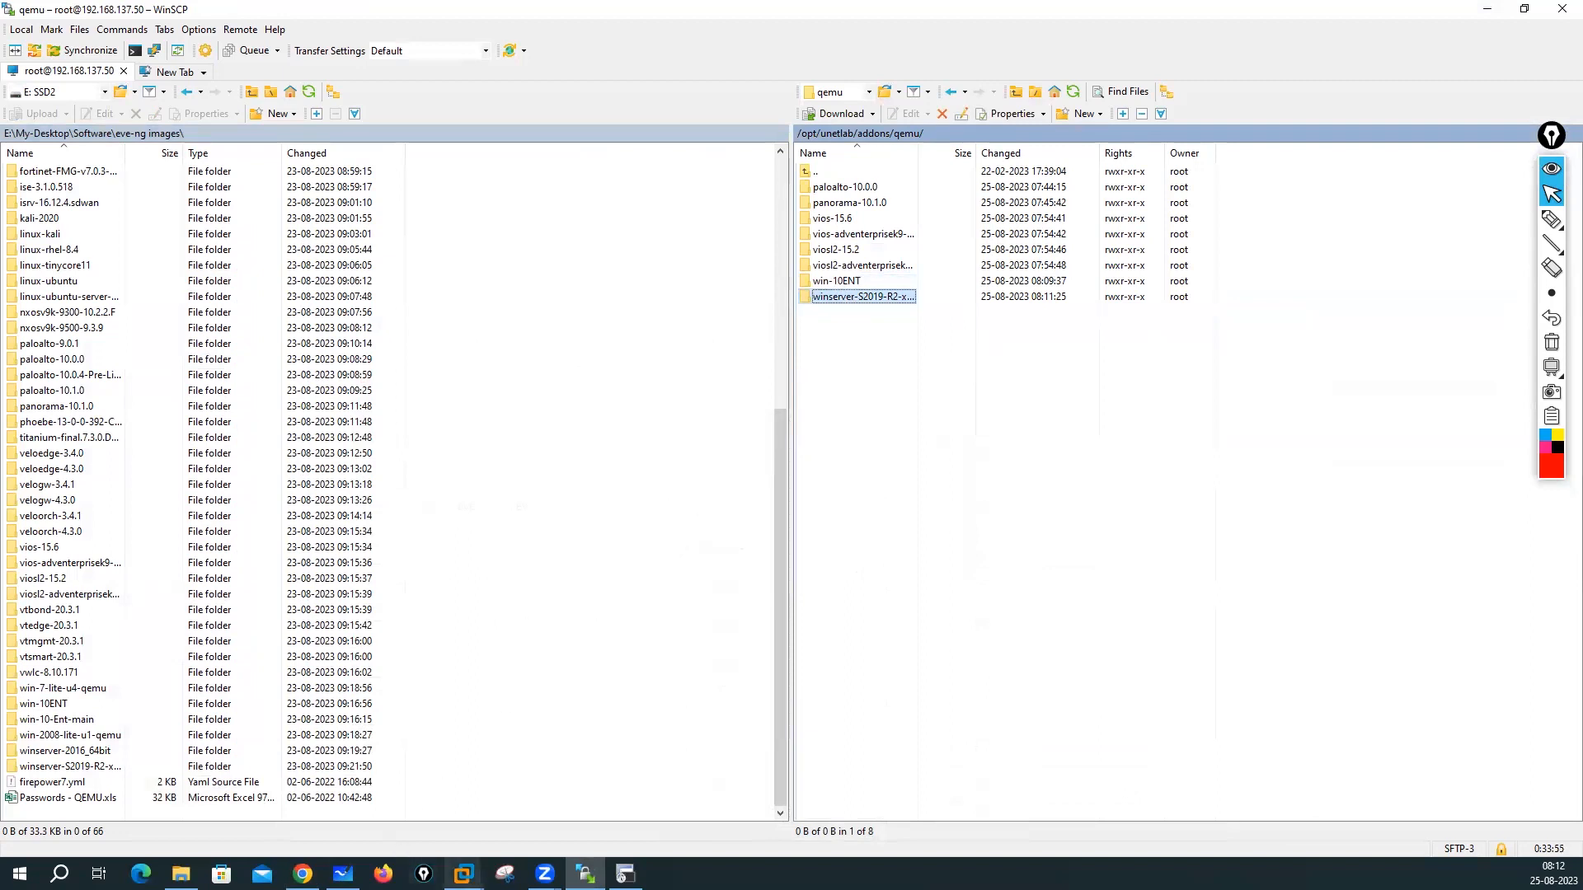
Step: Switch to the EVE-NG topology in Chrome and add a Windows node using the win-10ENT image with its default settings
left_click(302, 874)
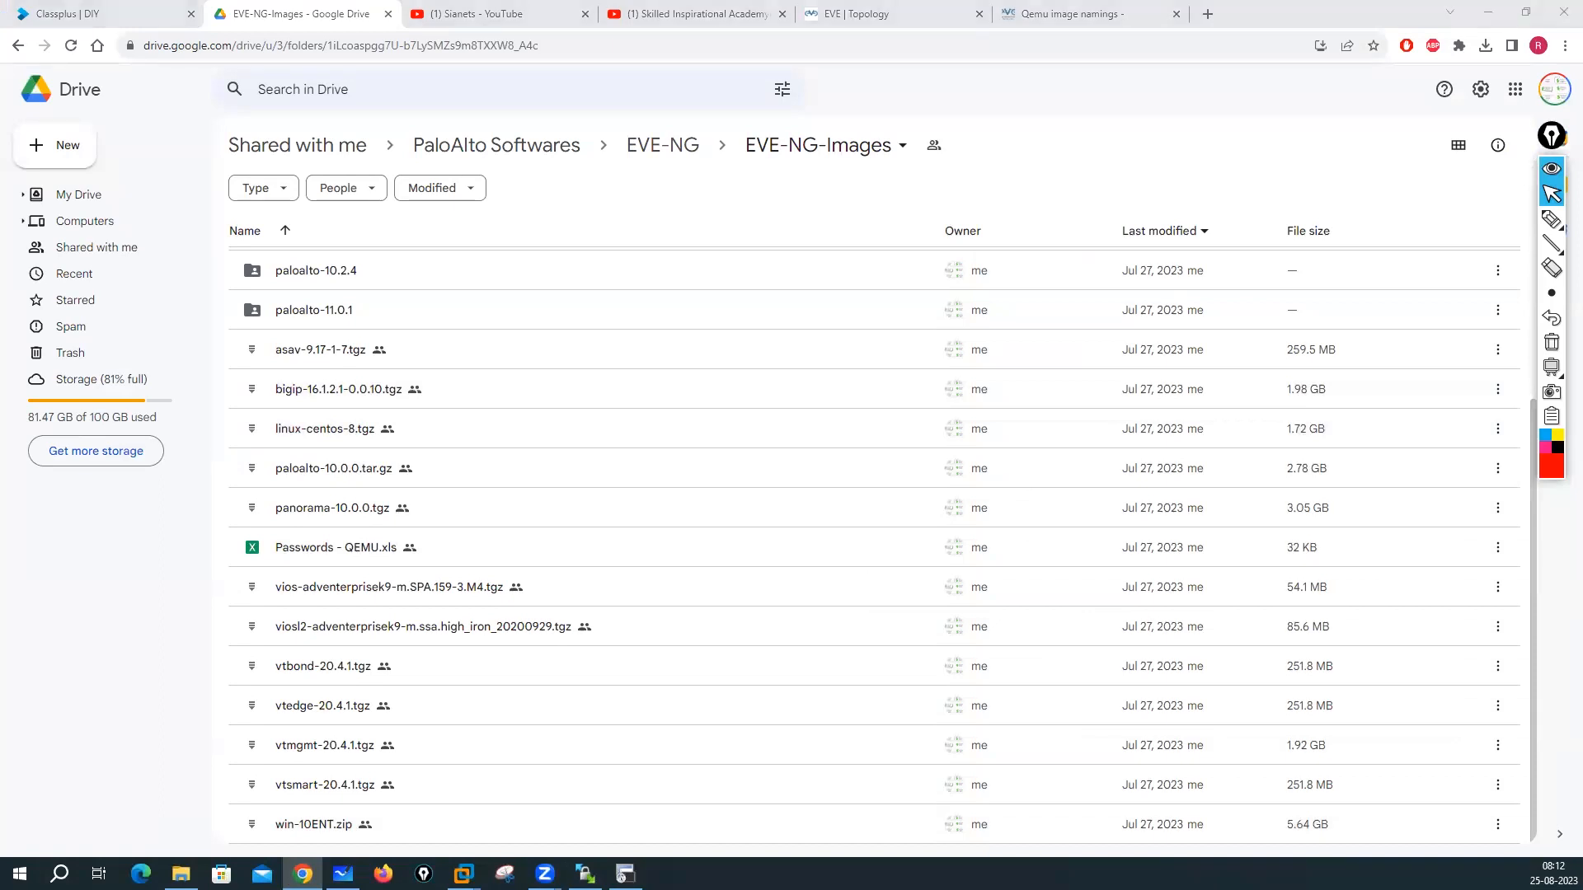
left_click(874, 13)
right_click(385, 192)
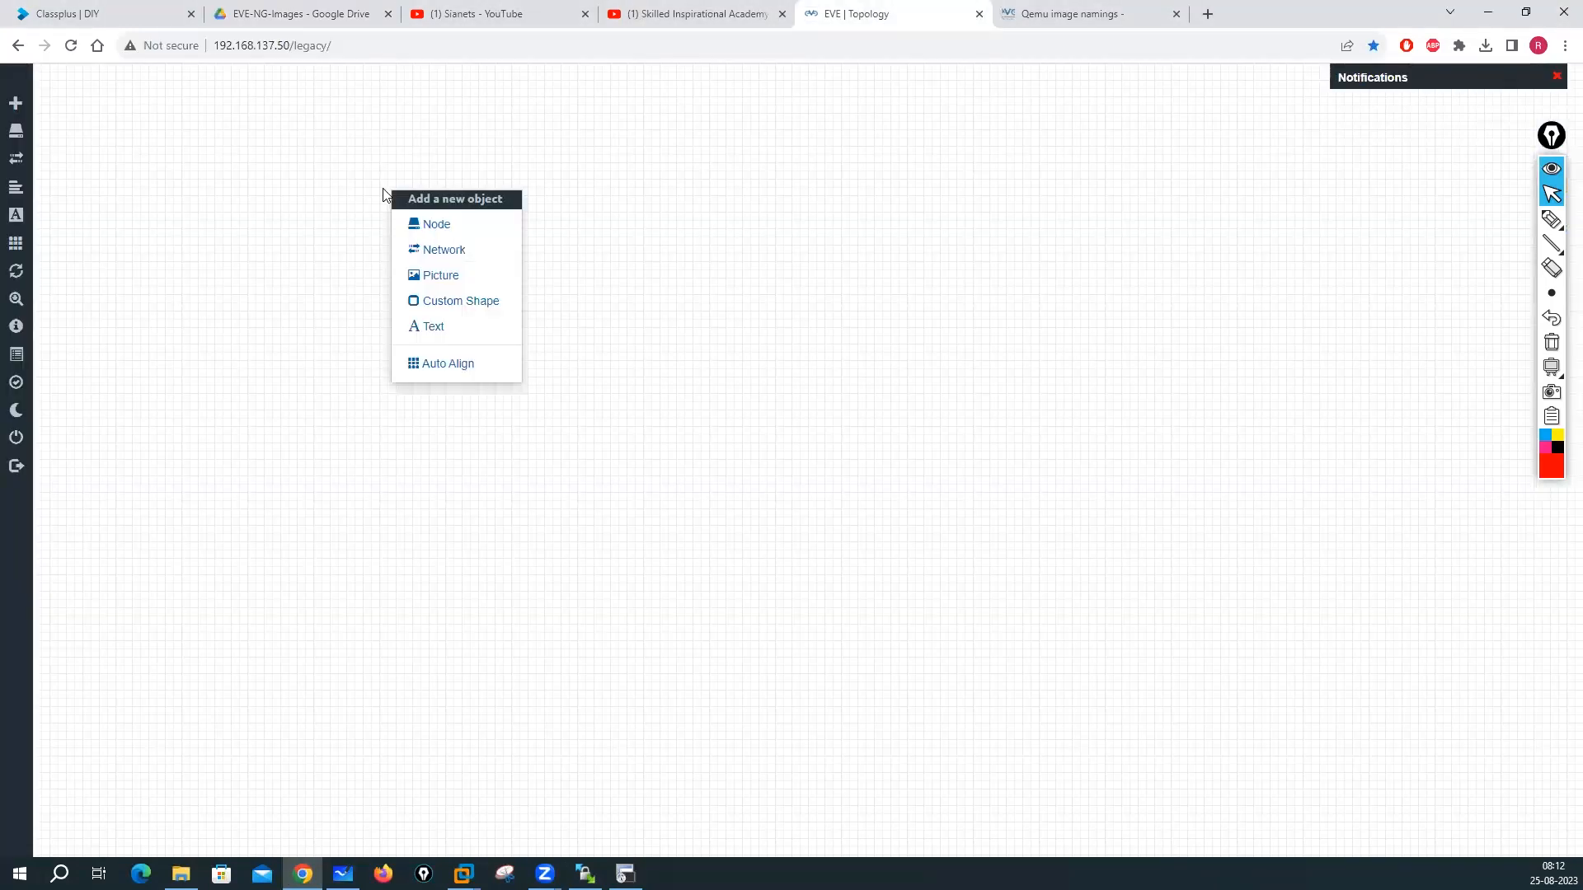
left_click(433, 222)
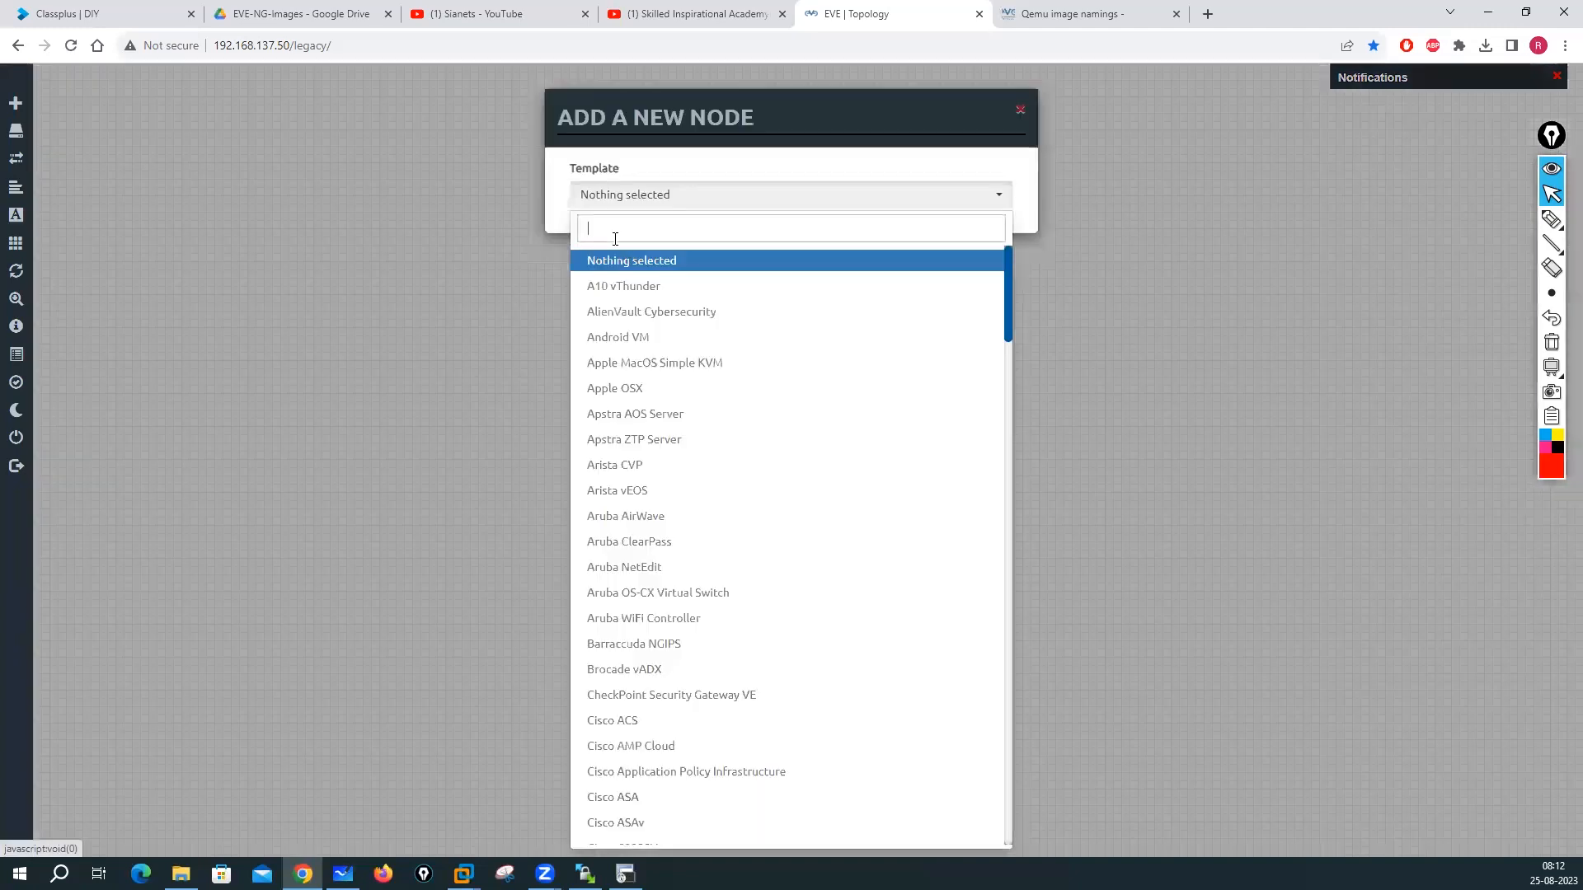
type("win")
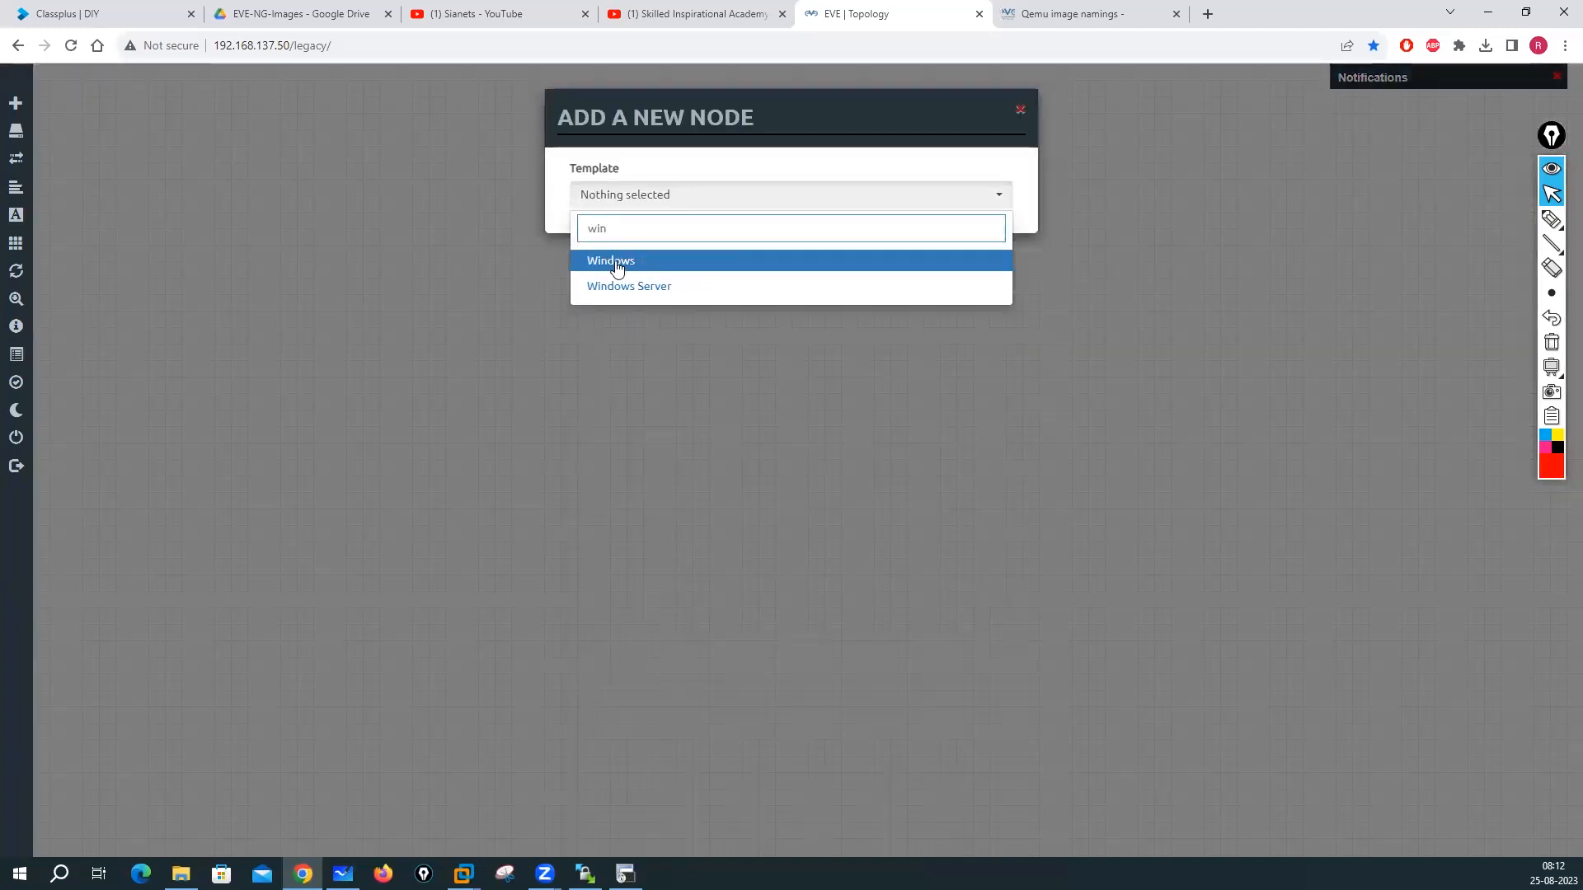
left_click(614, 260)
left_click(961, 276)
left_click(961, 276)
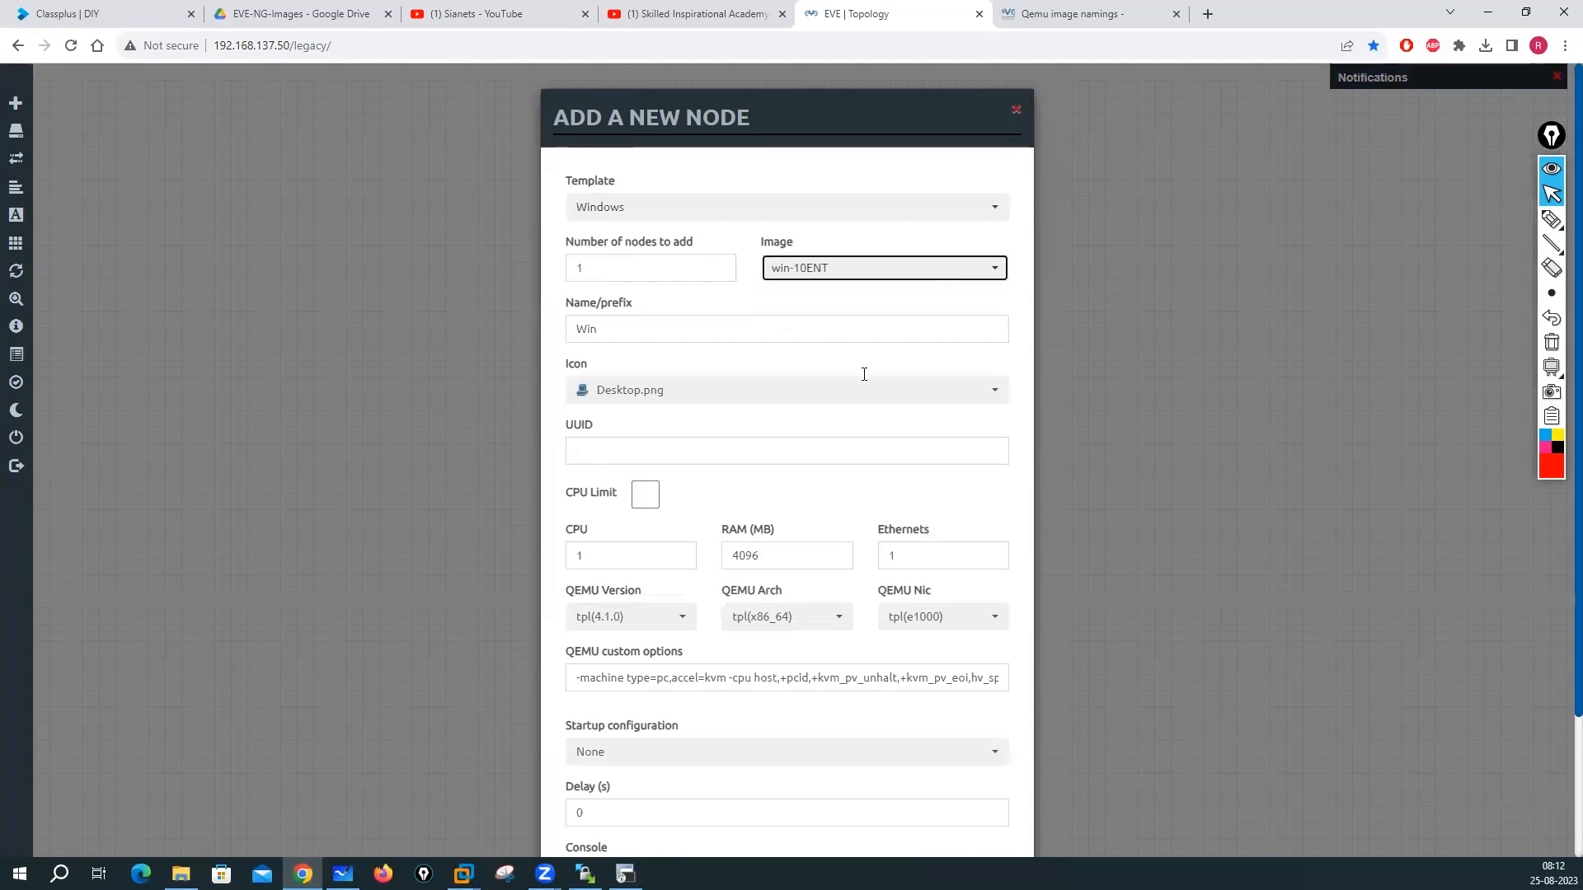
scroll(849, 404, "down", 2)
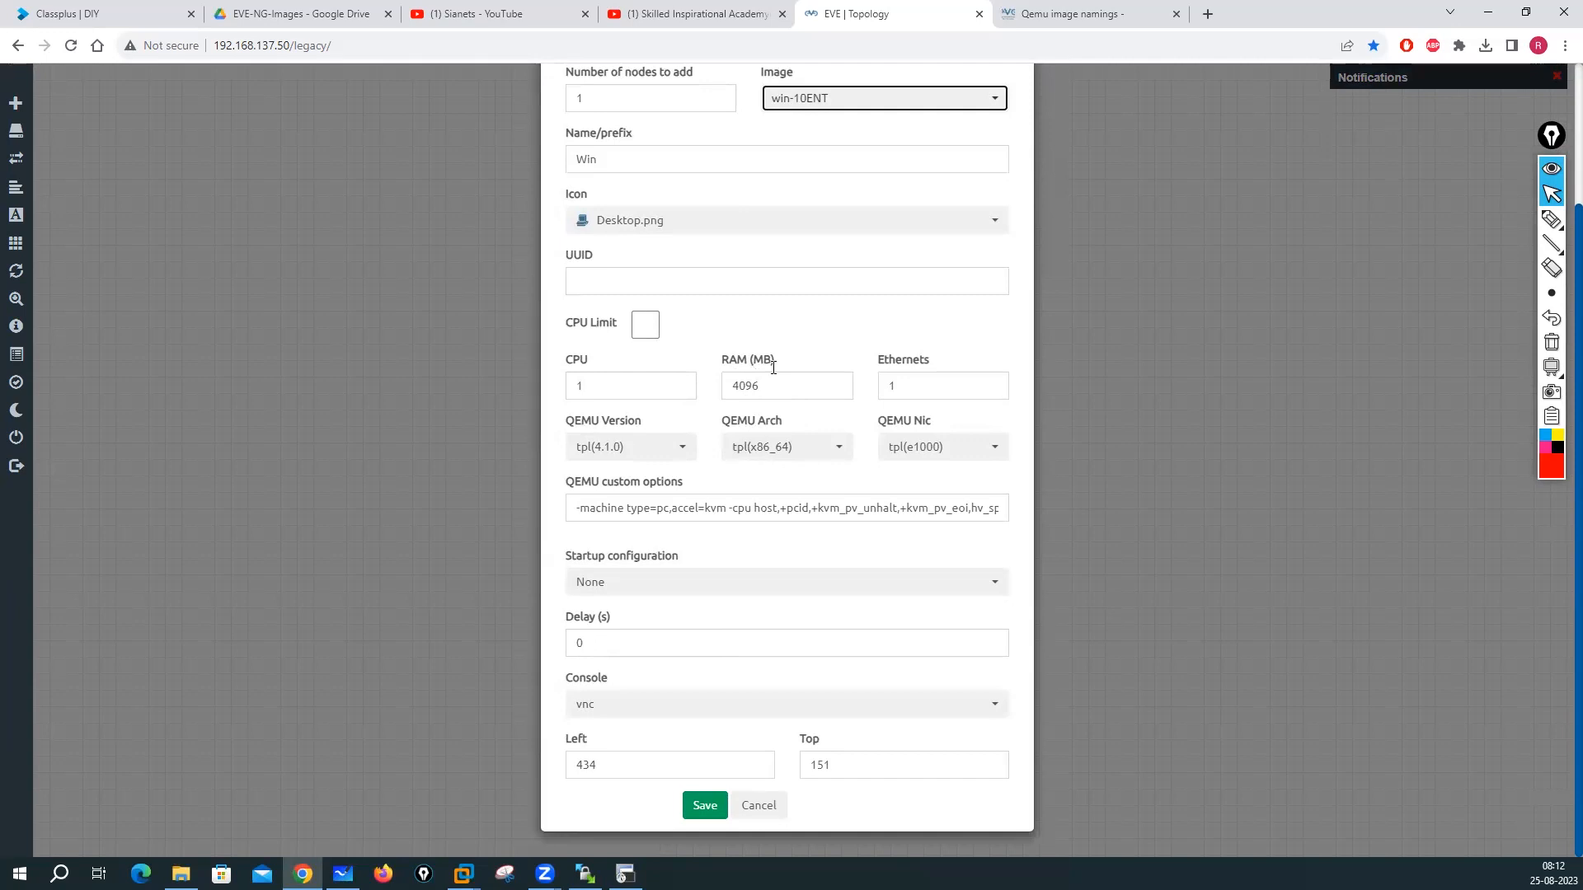
left_click(706, 808)
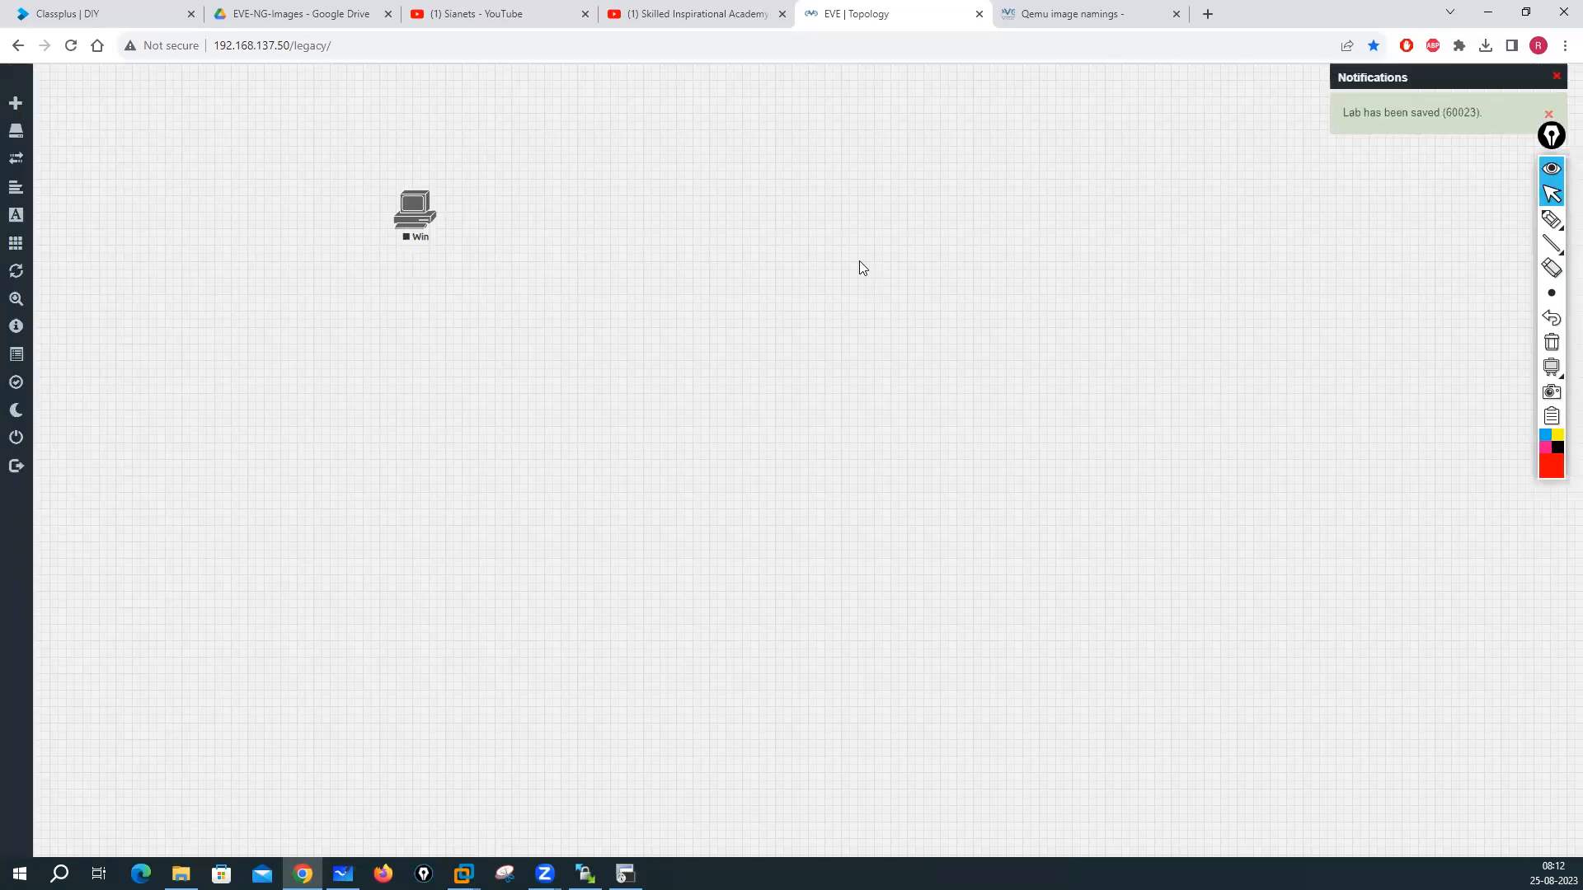
Step: Add a Windows Server node using the winserver-S2019-R2-x64-rev3 image and the Server_AD.png icon
right_click(819, 255)
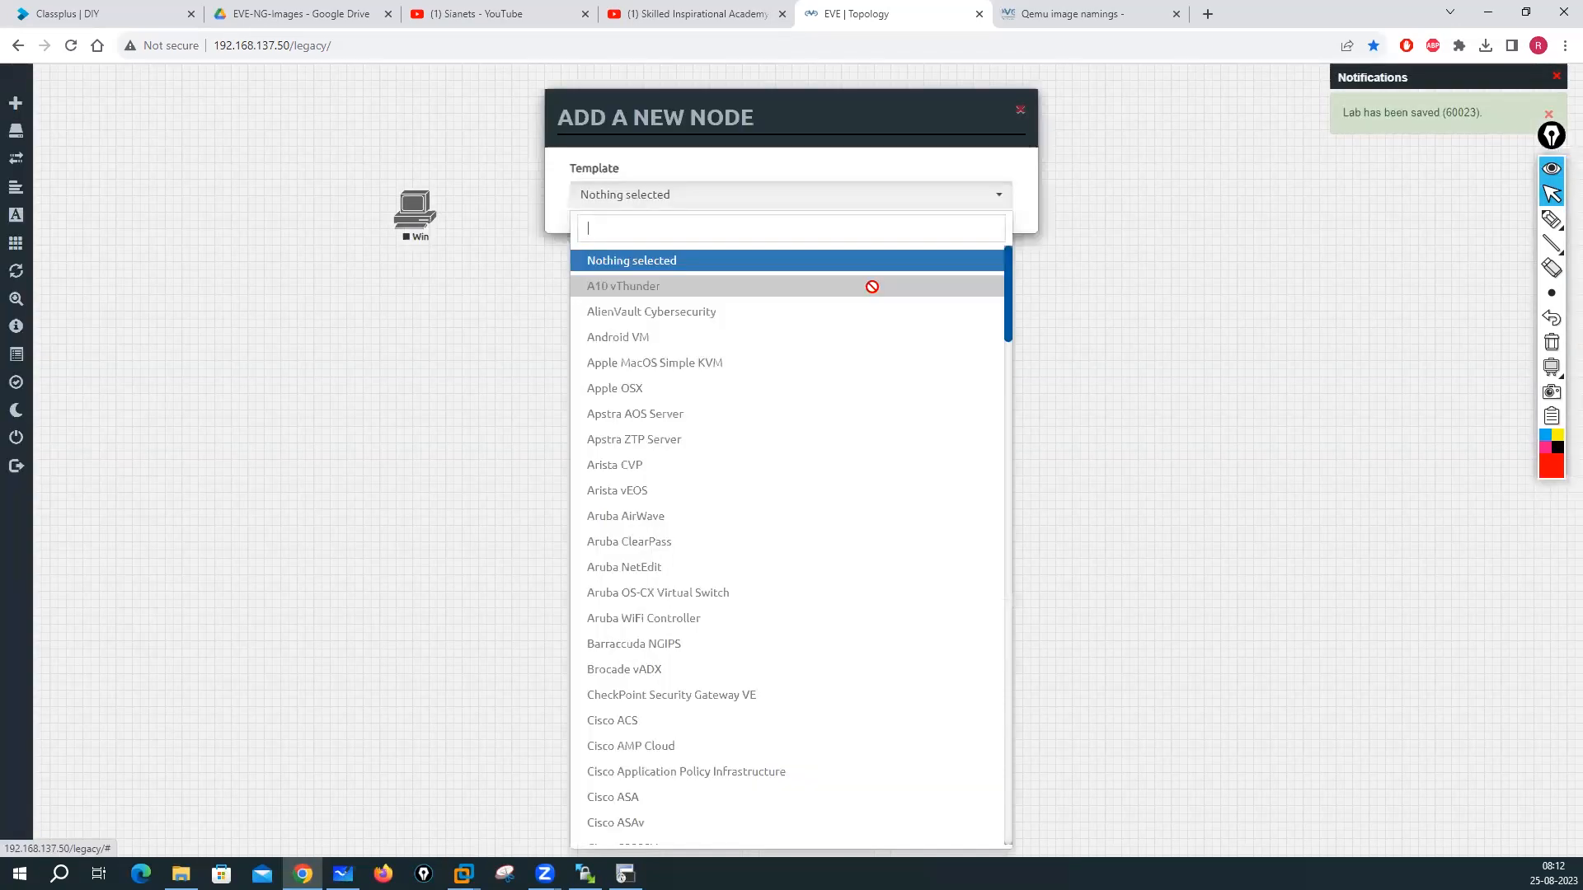
type("win")
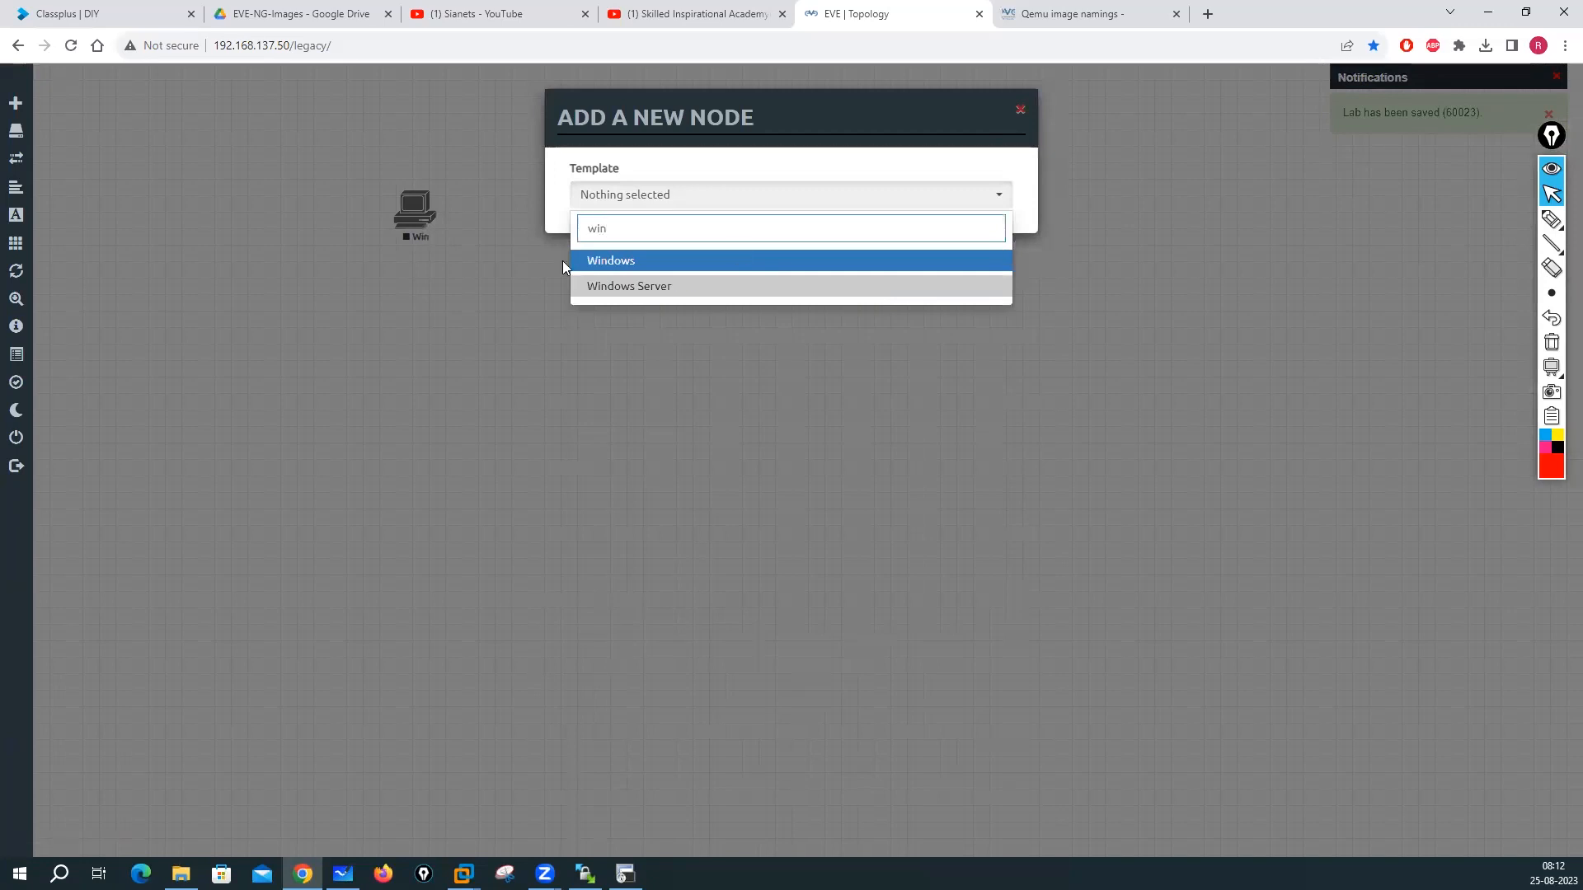
left_click(678, 286)
scroll(841, 435, "down", 2)
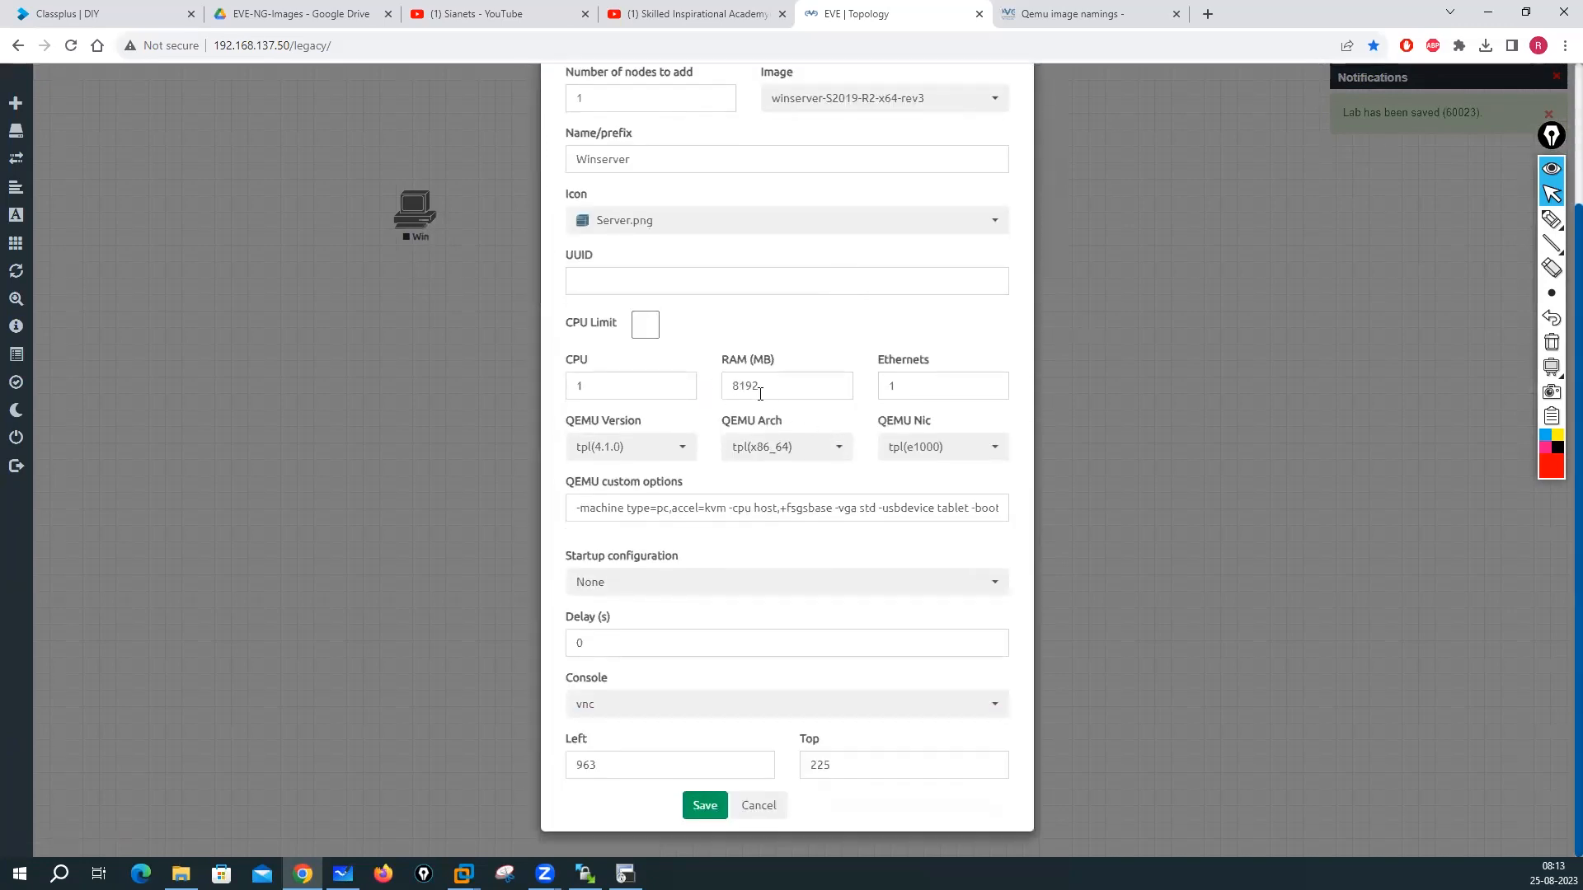
scroll(759, 394, "up", 1)
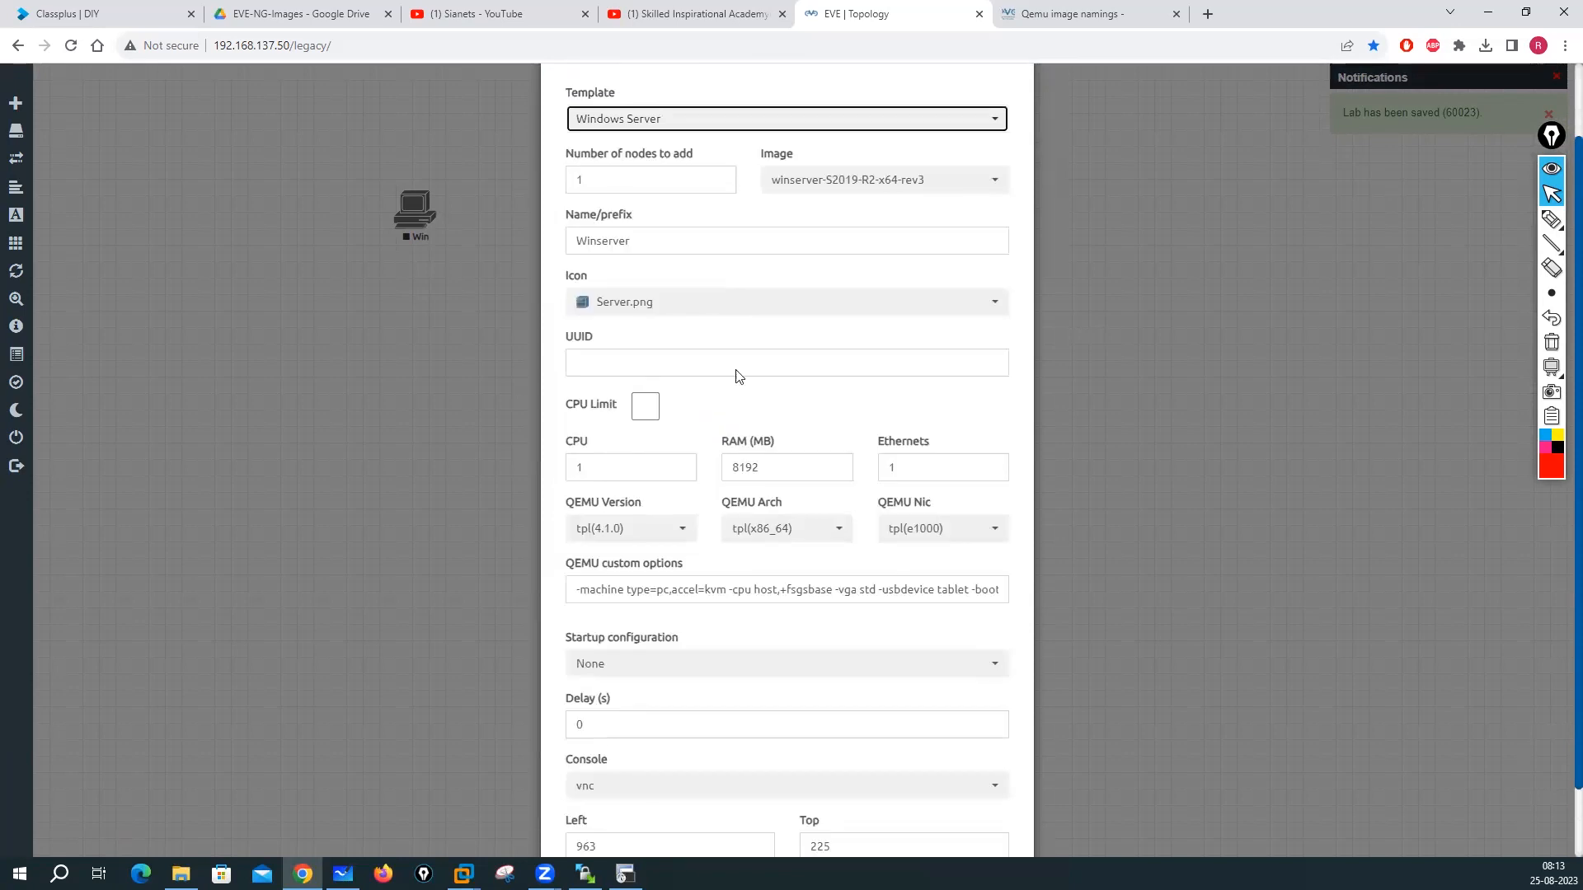
left_click(1002, 305)
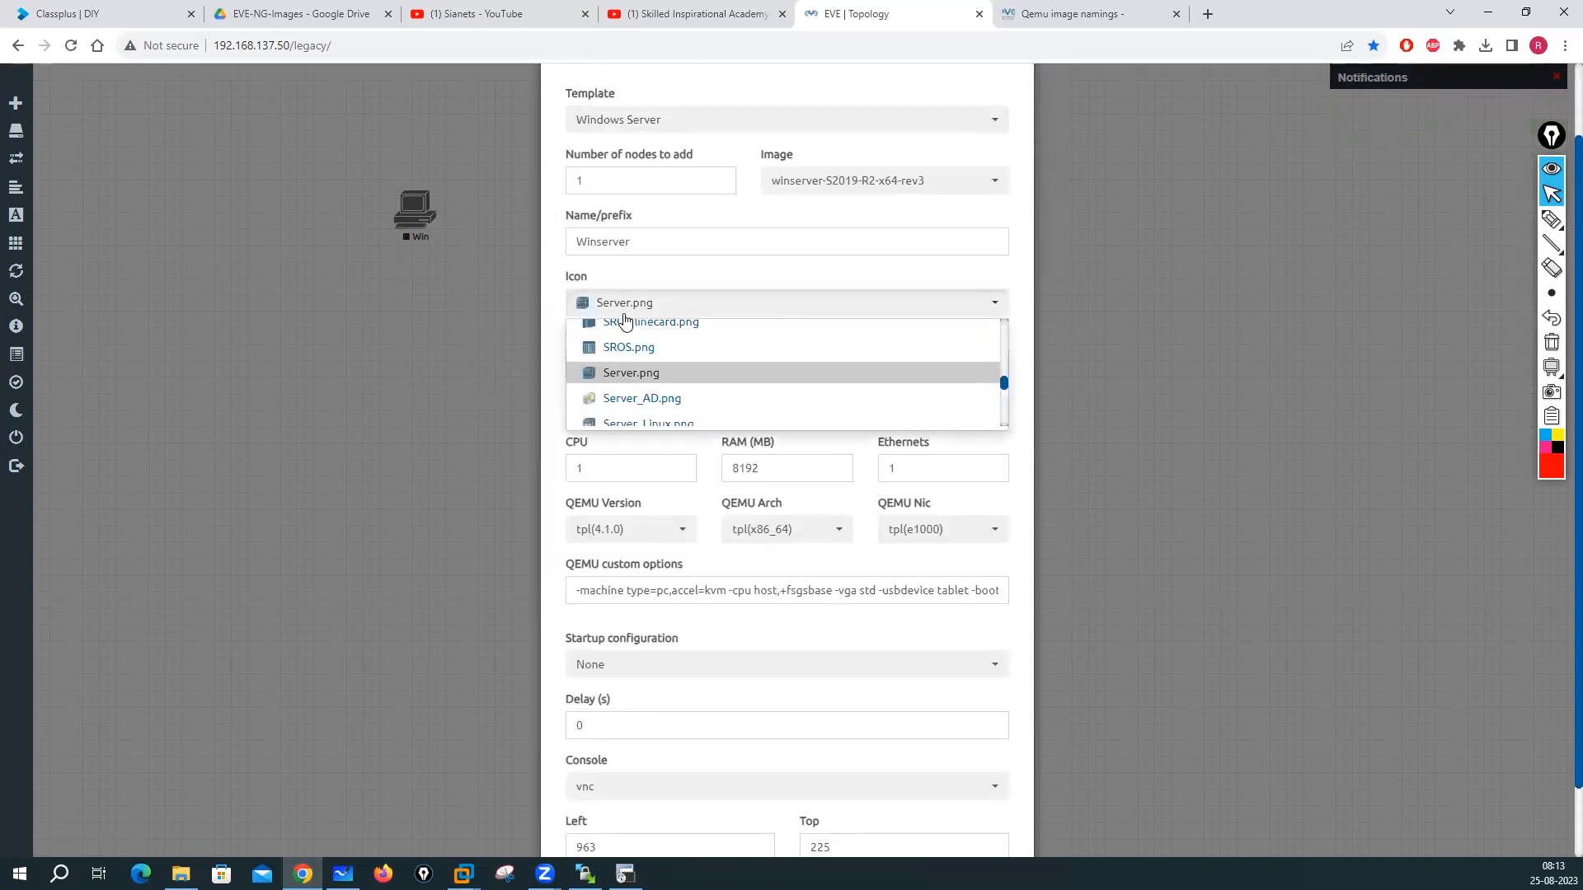
left_click(634, 403)
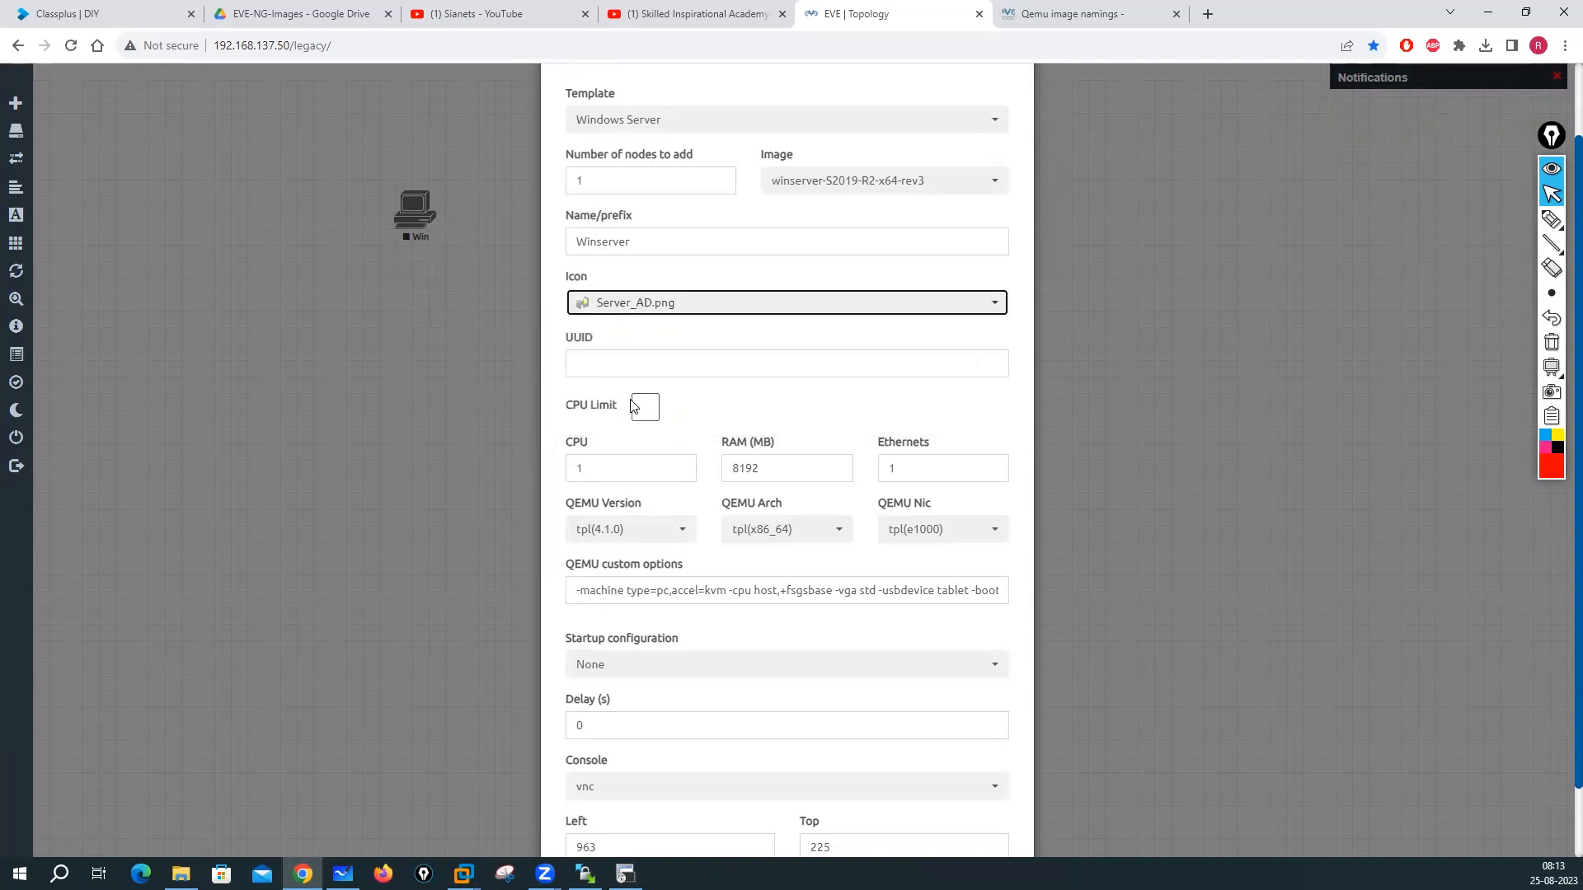
scroll(707, 332, "down", 1)
left_click(703, 803)
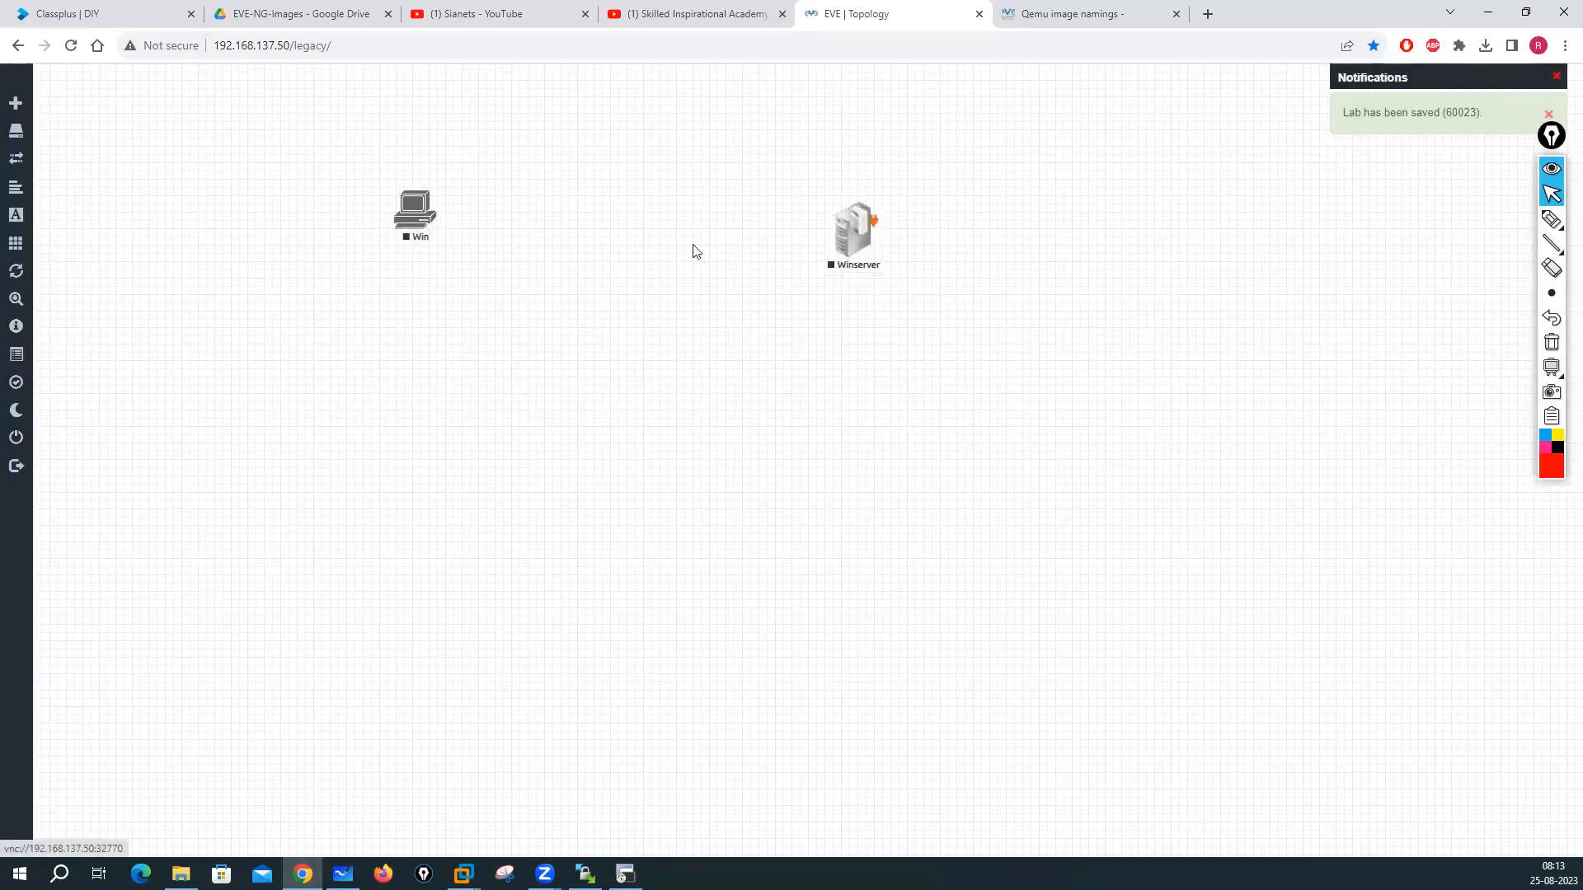
Step: Change the Win node's icon to Desktop4.png and save the node
right_click(419, 223)
left_click(462, 399)
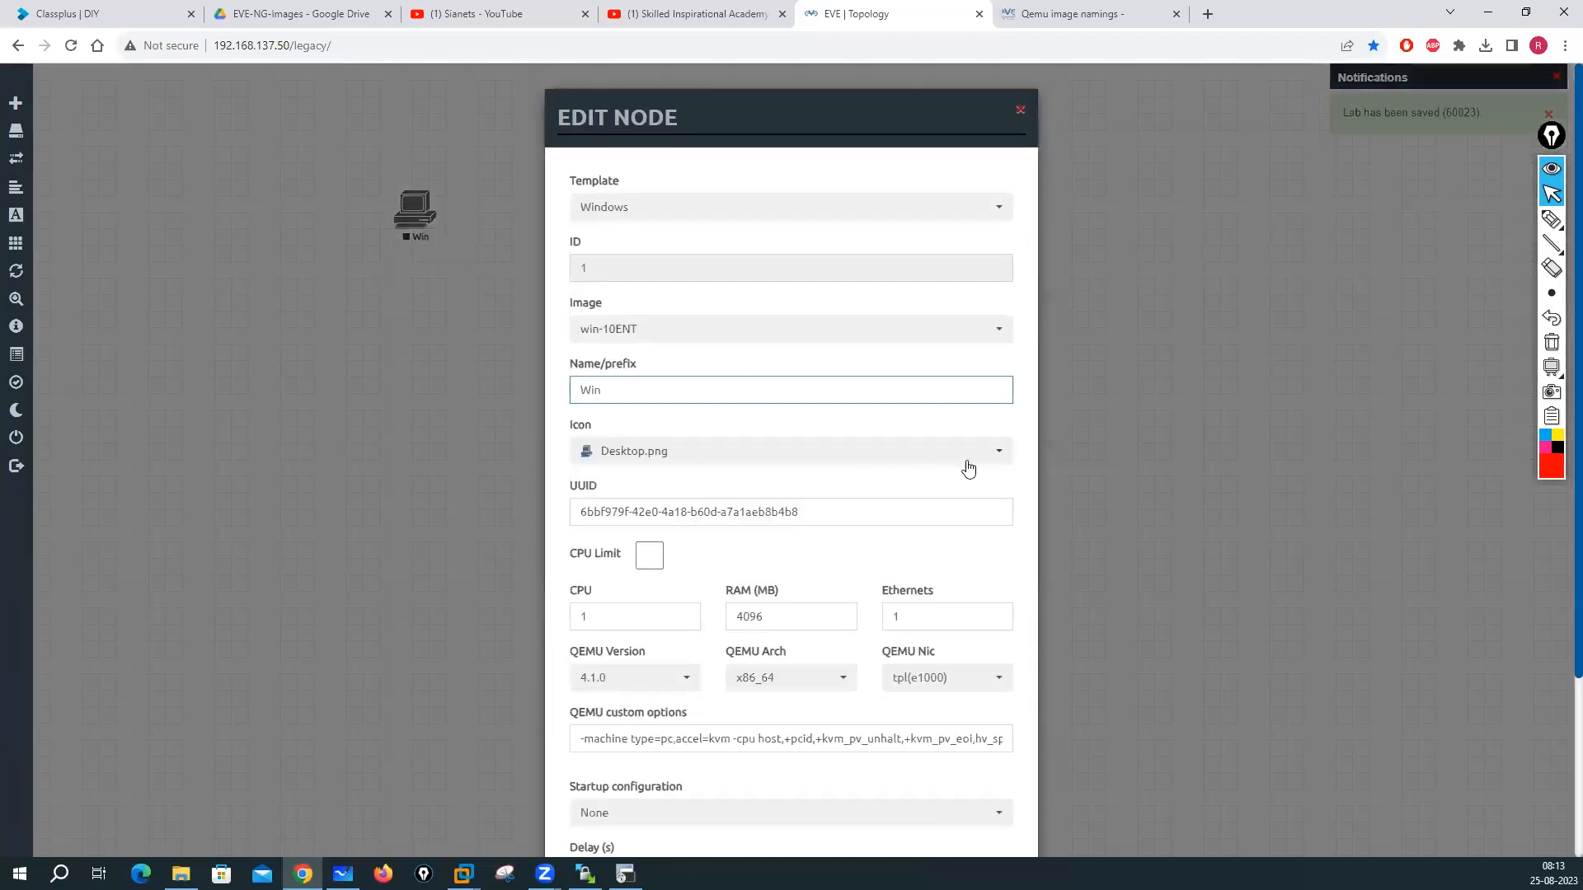
left_click(999, 452)
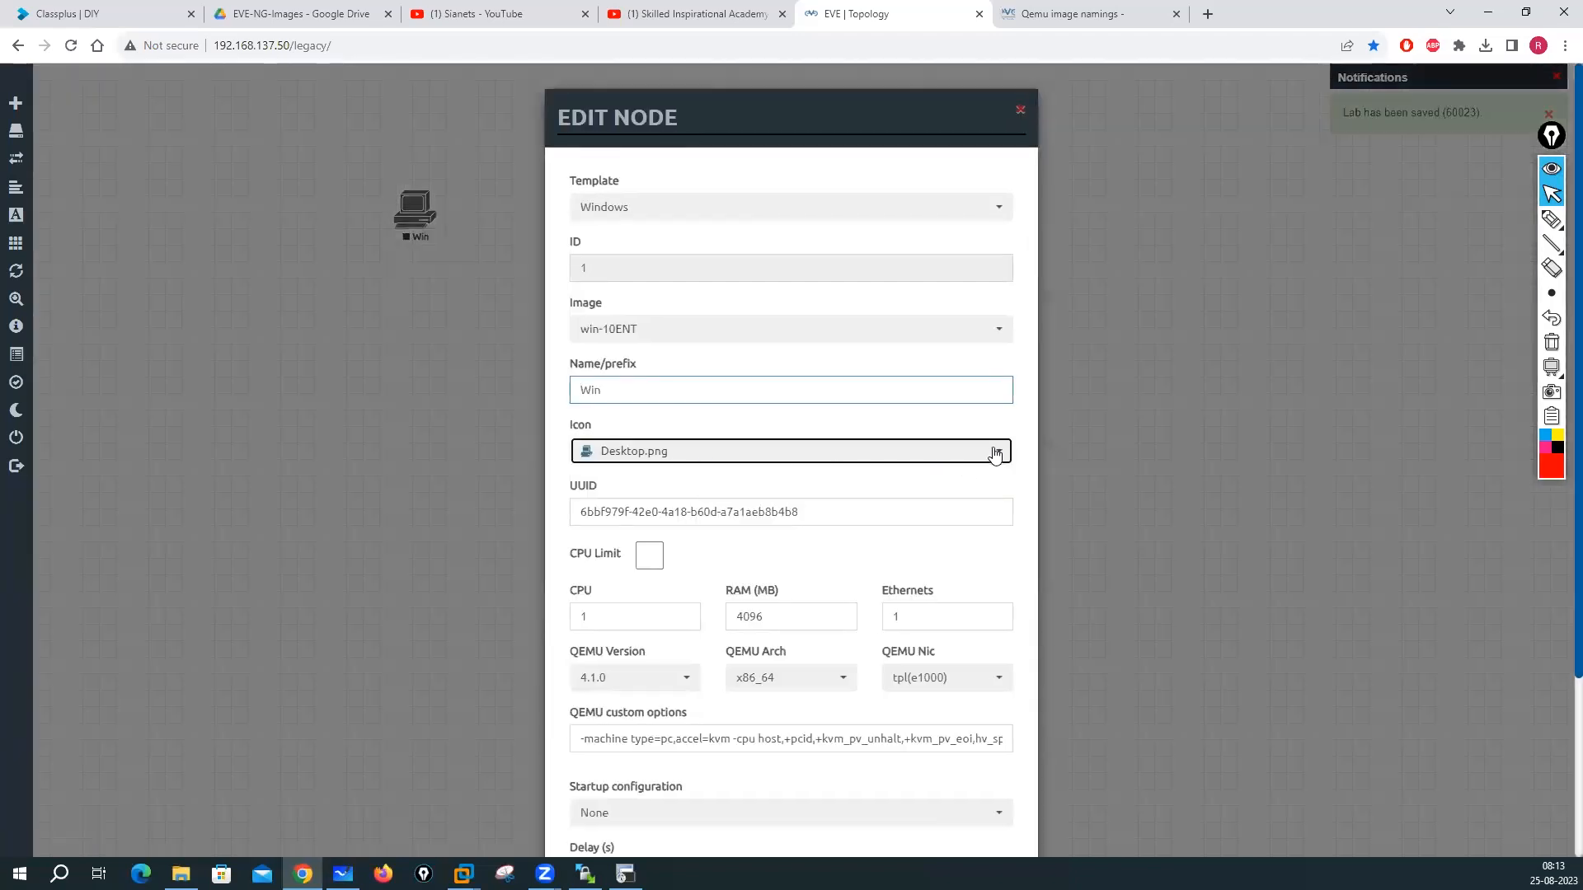
scroll(697, 545, "down", 4)
scroll(697, 544, "up", 2)
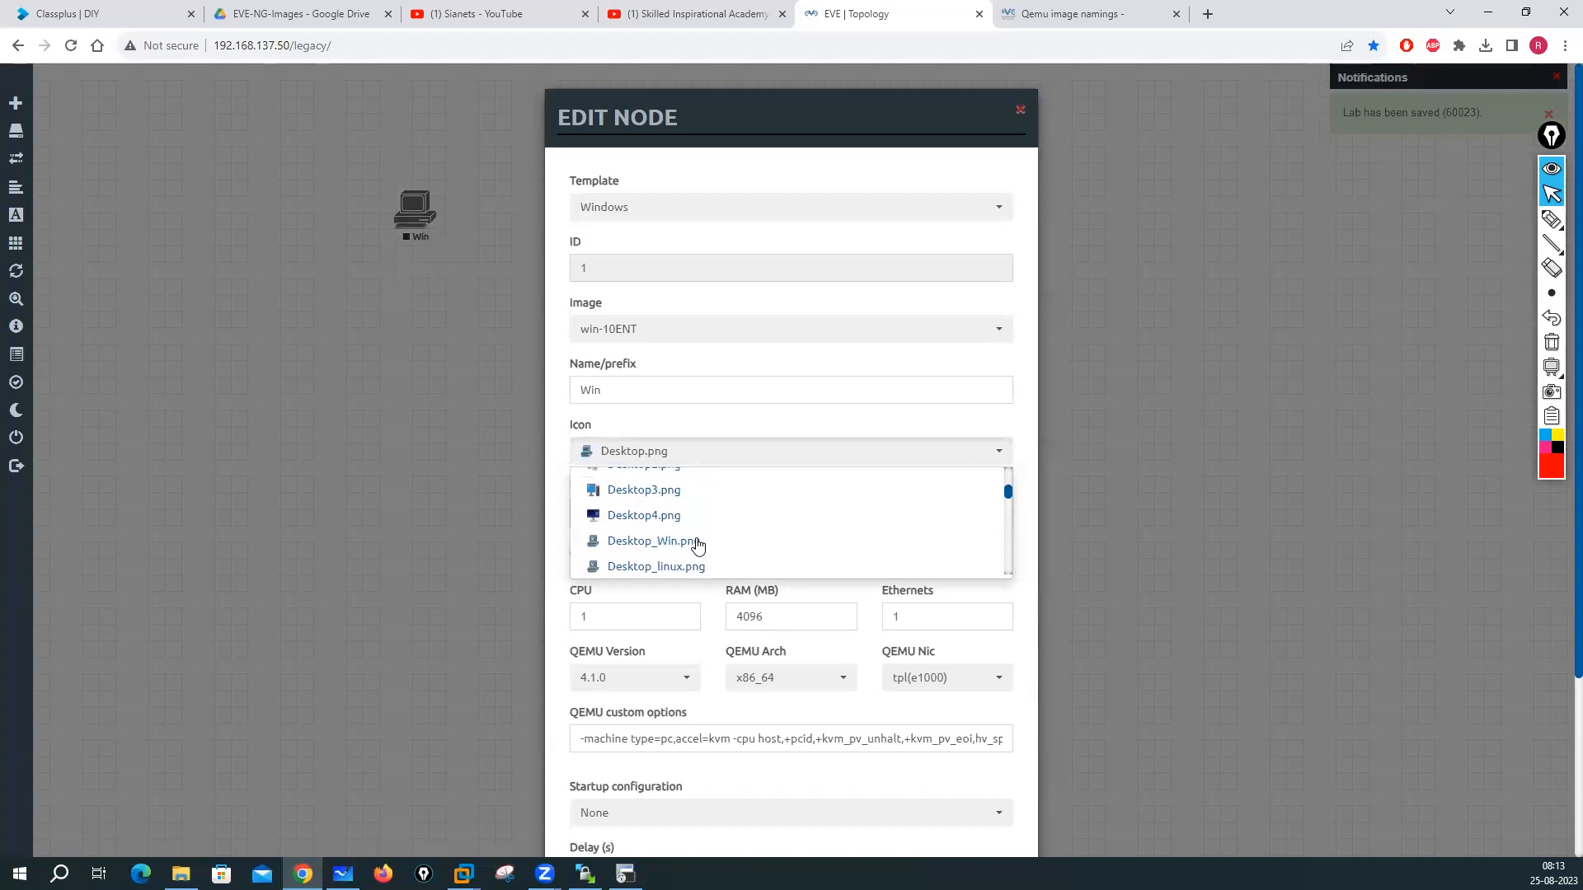
left_click(630, 517)
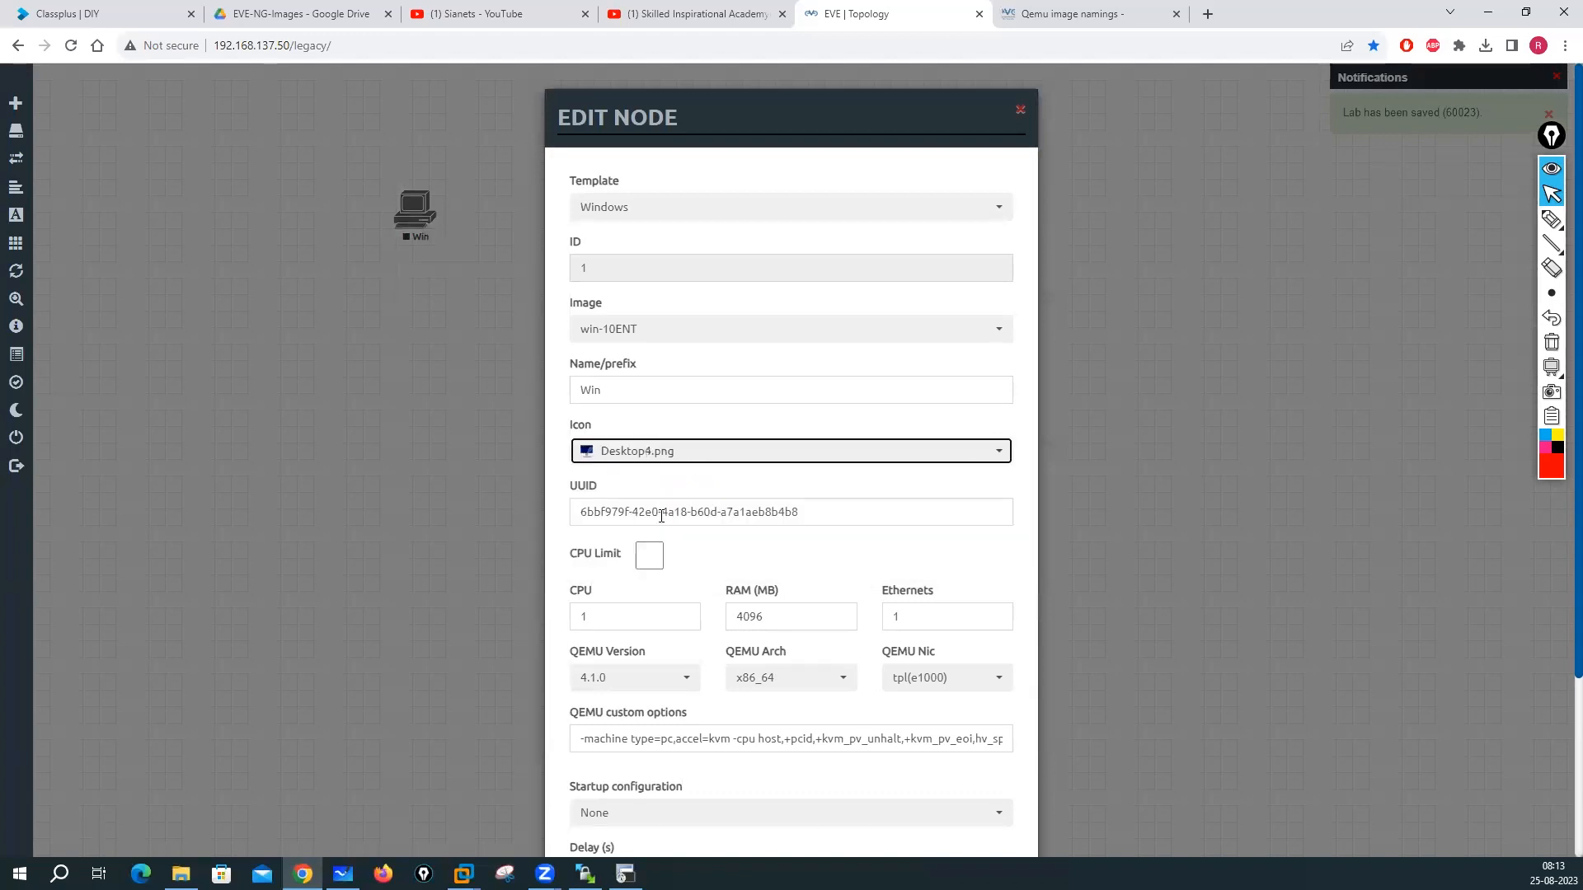
scroll(728, 558, "down", 3)
key("Return")
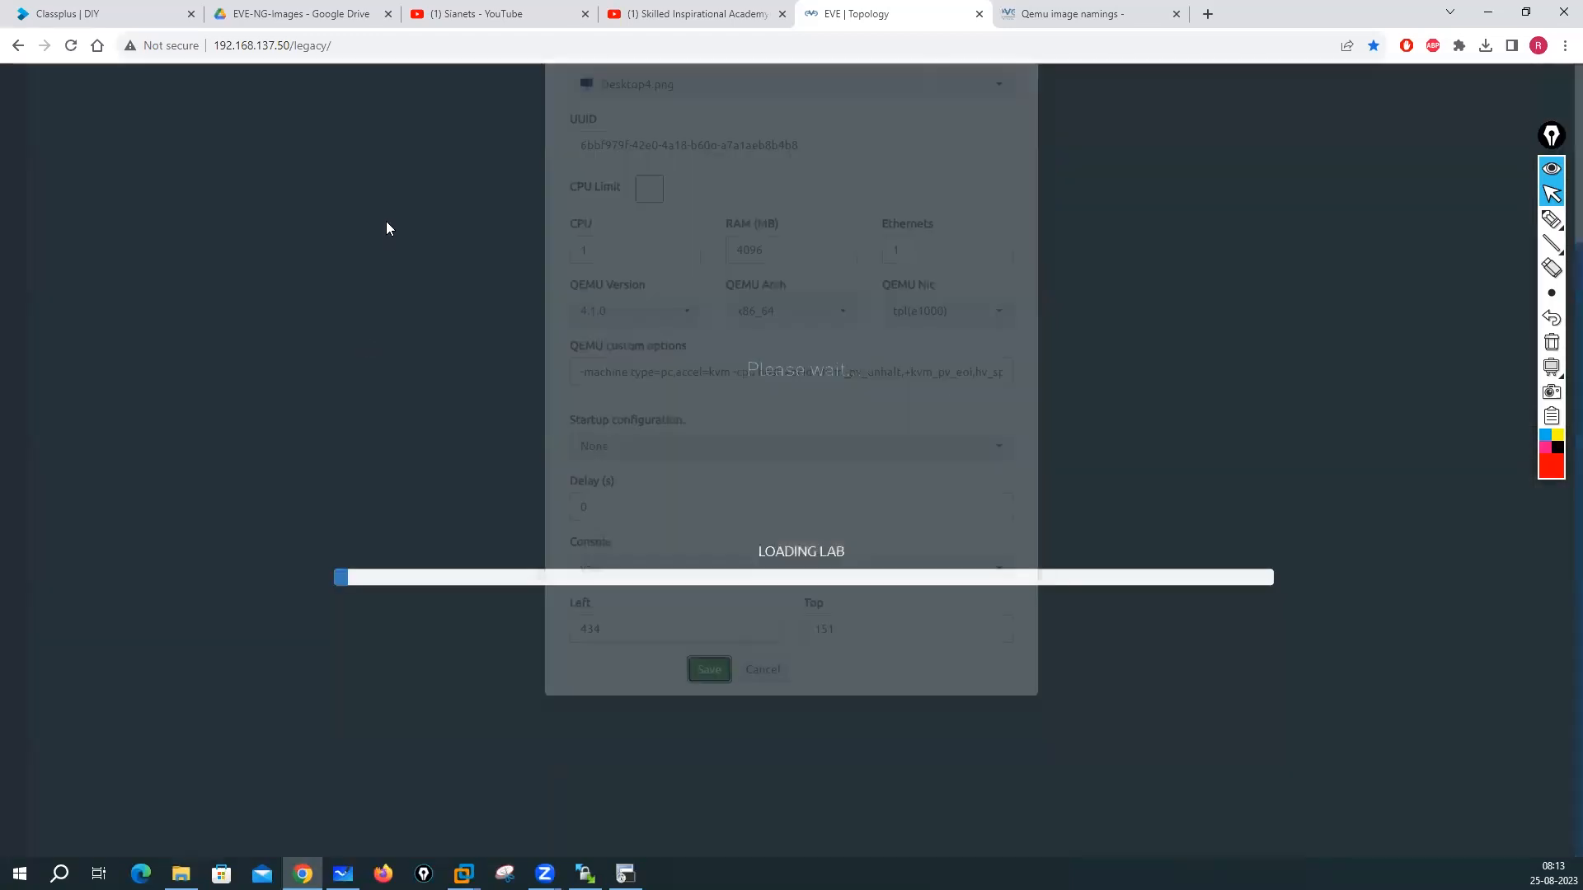
Step: Start the Win and Winserver nodes in the topology
right_click(415, 211)
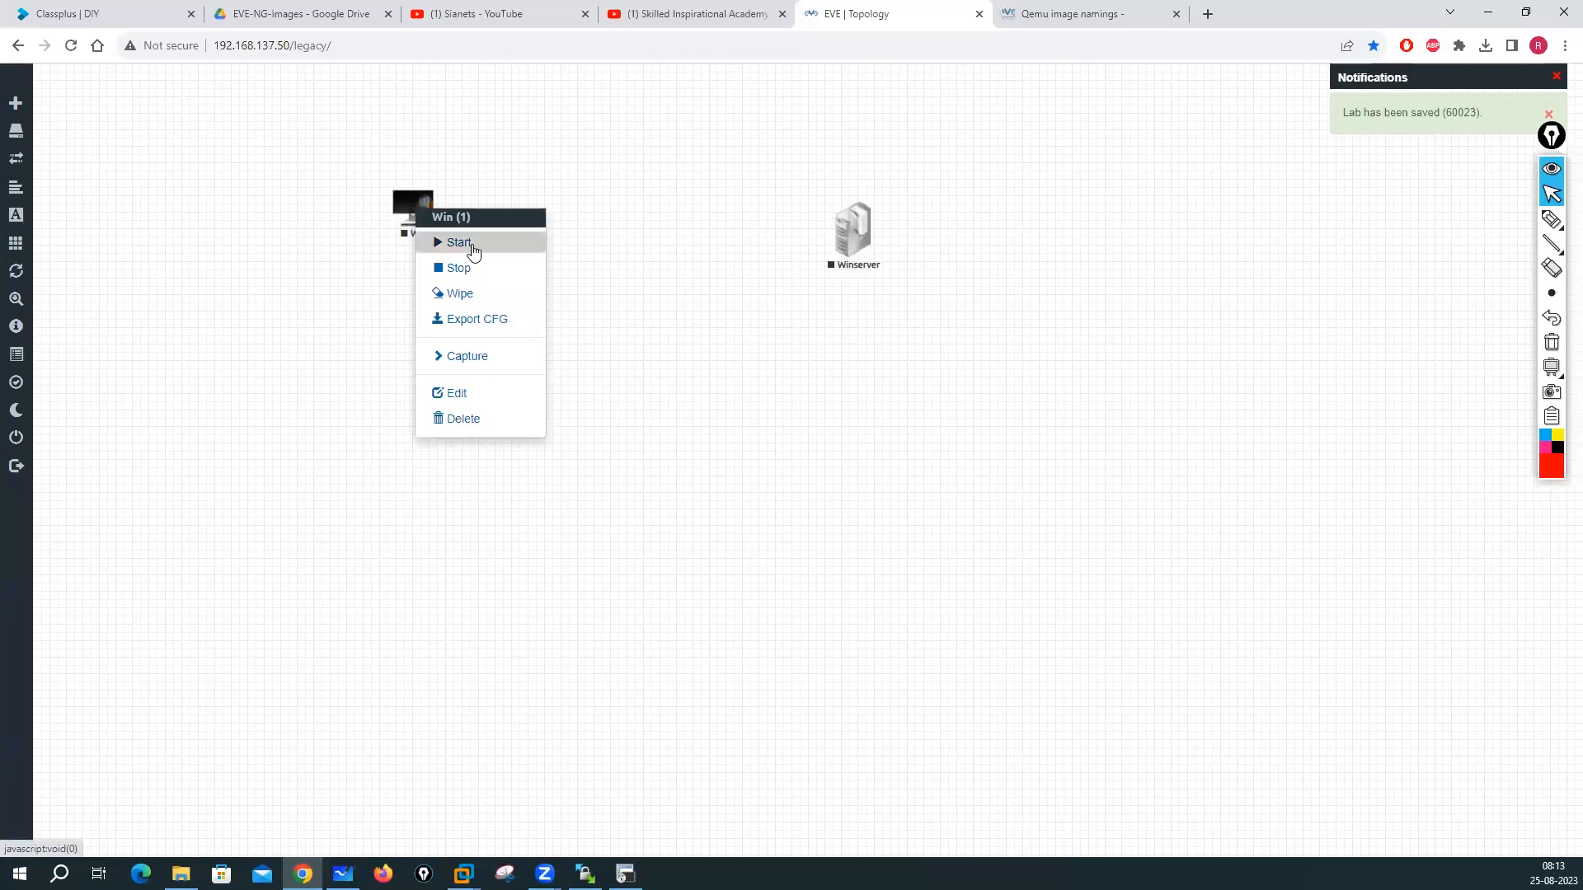
right_click(862, 236)
left_click(890, 273)
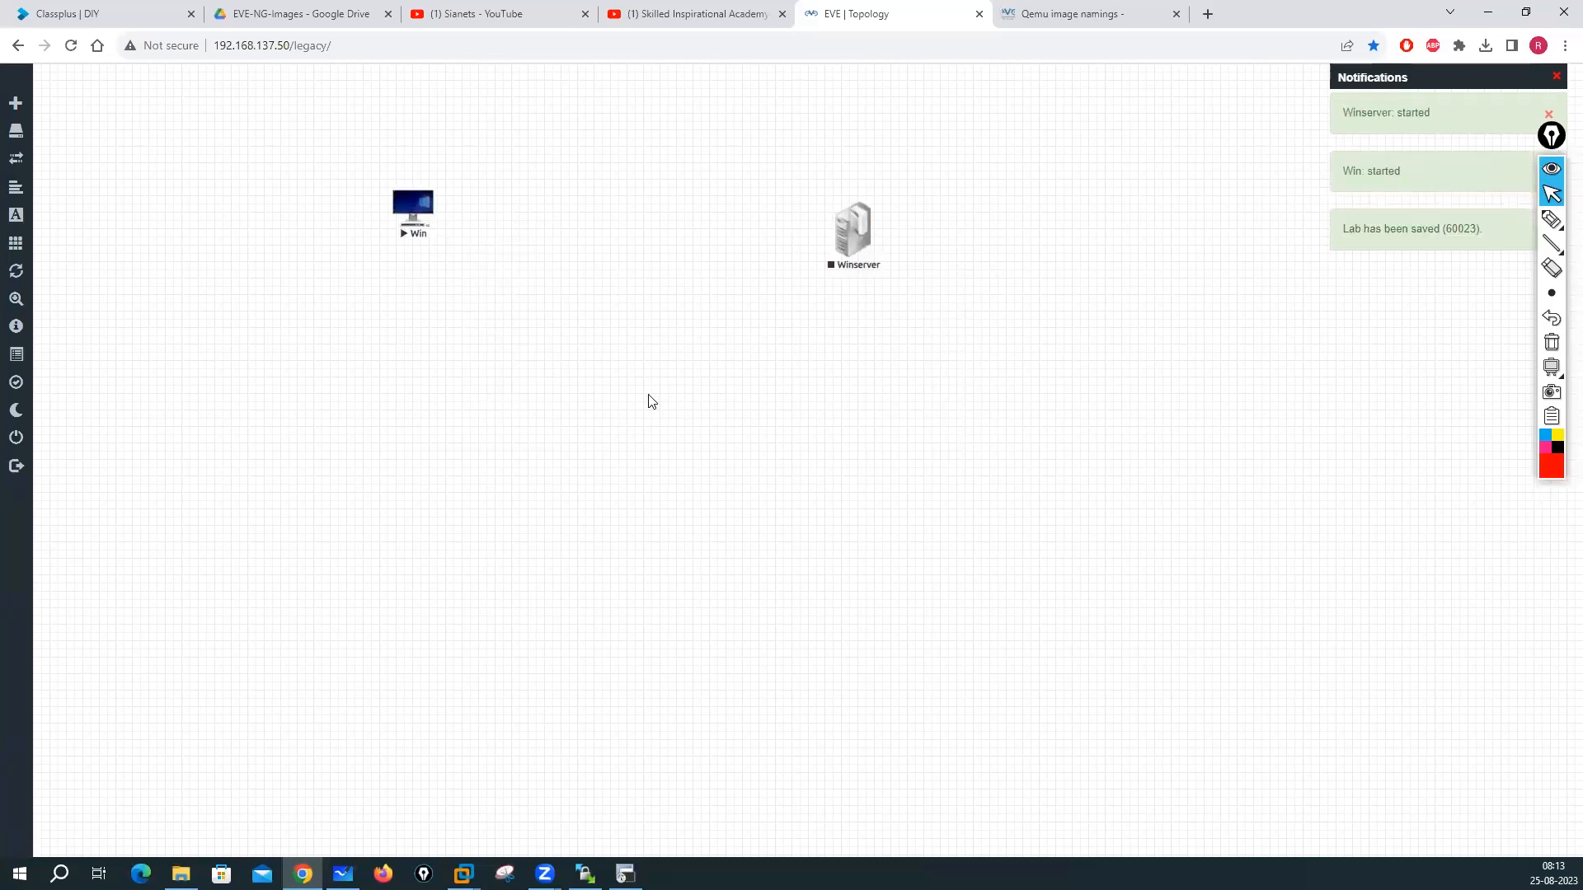
Step: Open the VNC consoles of the Win and Winserver nodes with ultravnc_wrapper
left_click(412, 208)
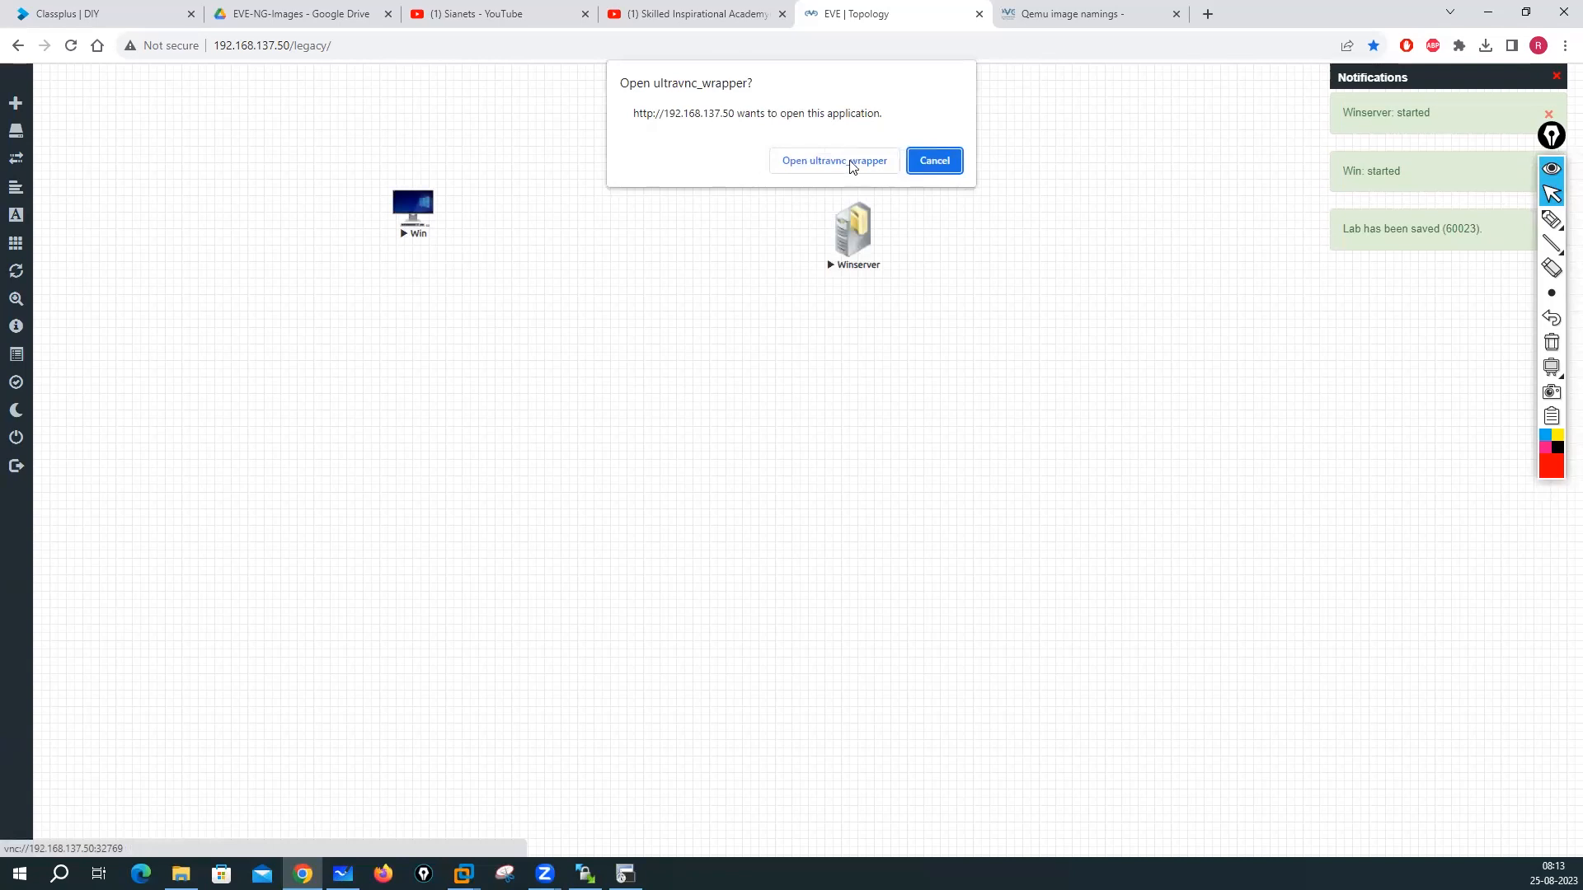
left_click(837, 152)
left_click(853, 231)
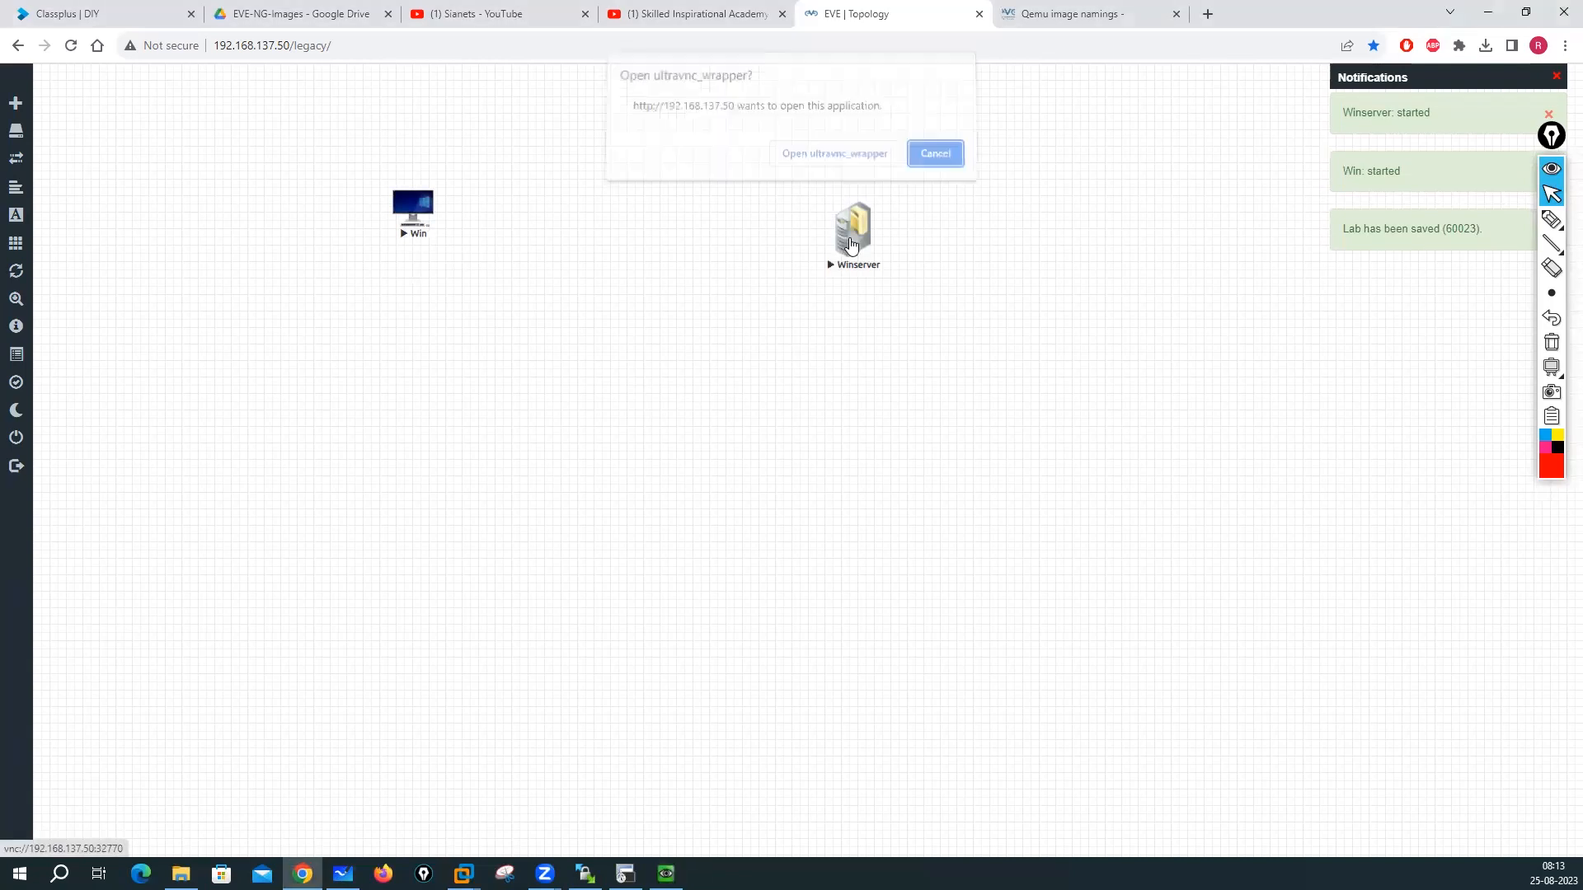
left_click(861, 150)
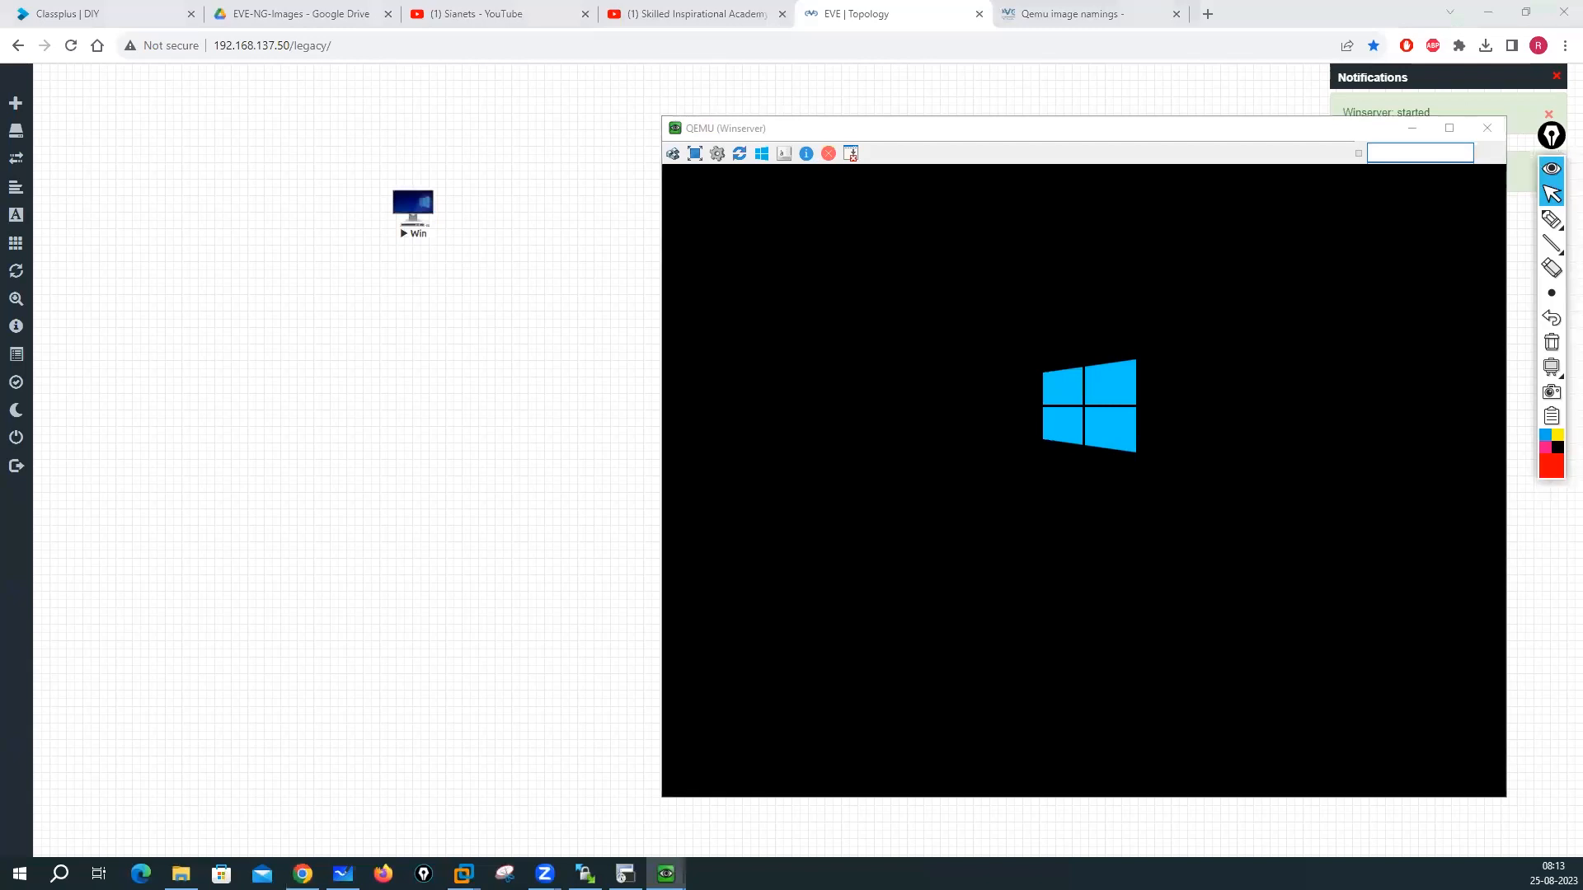
left_click(1095, 138)
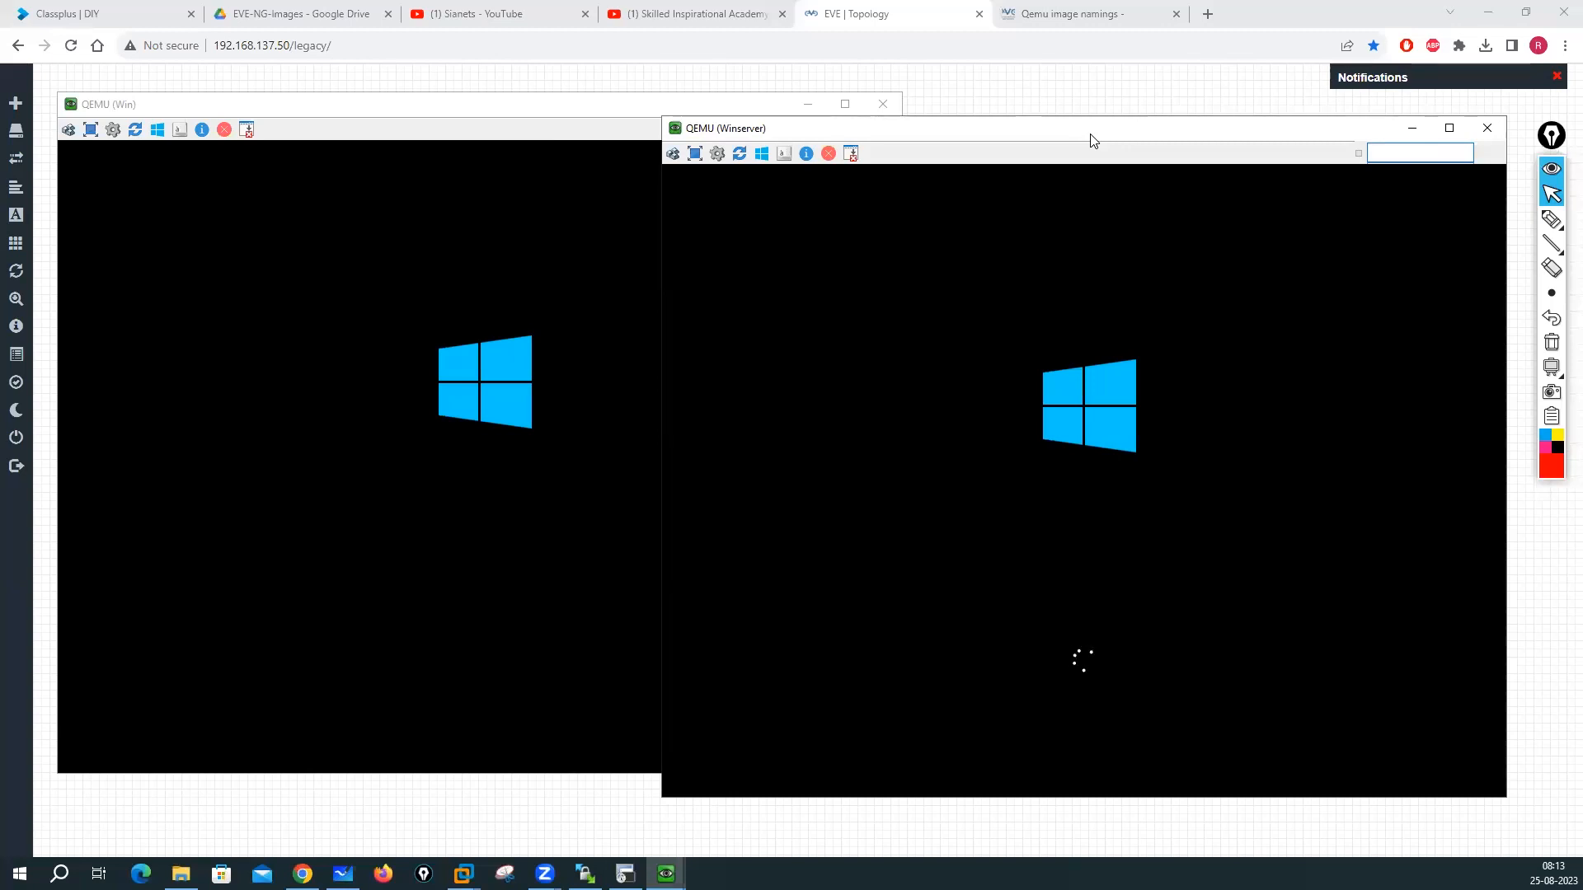
Step: Draw a red freehand annotation in the Winserver console, clear it and return to the normal pointer
left_click(1551, 219)
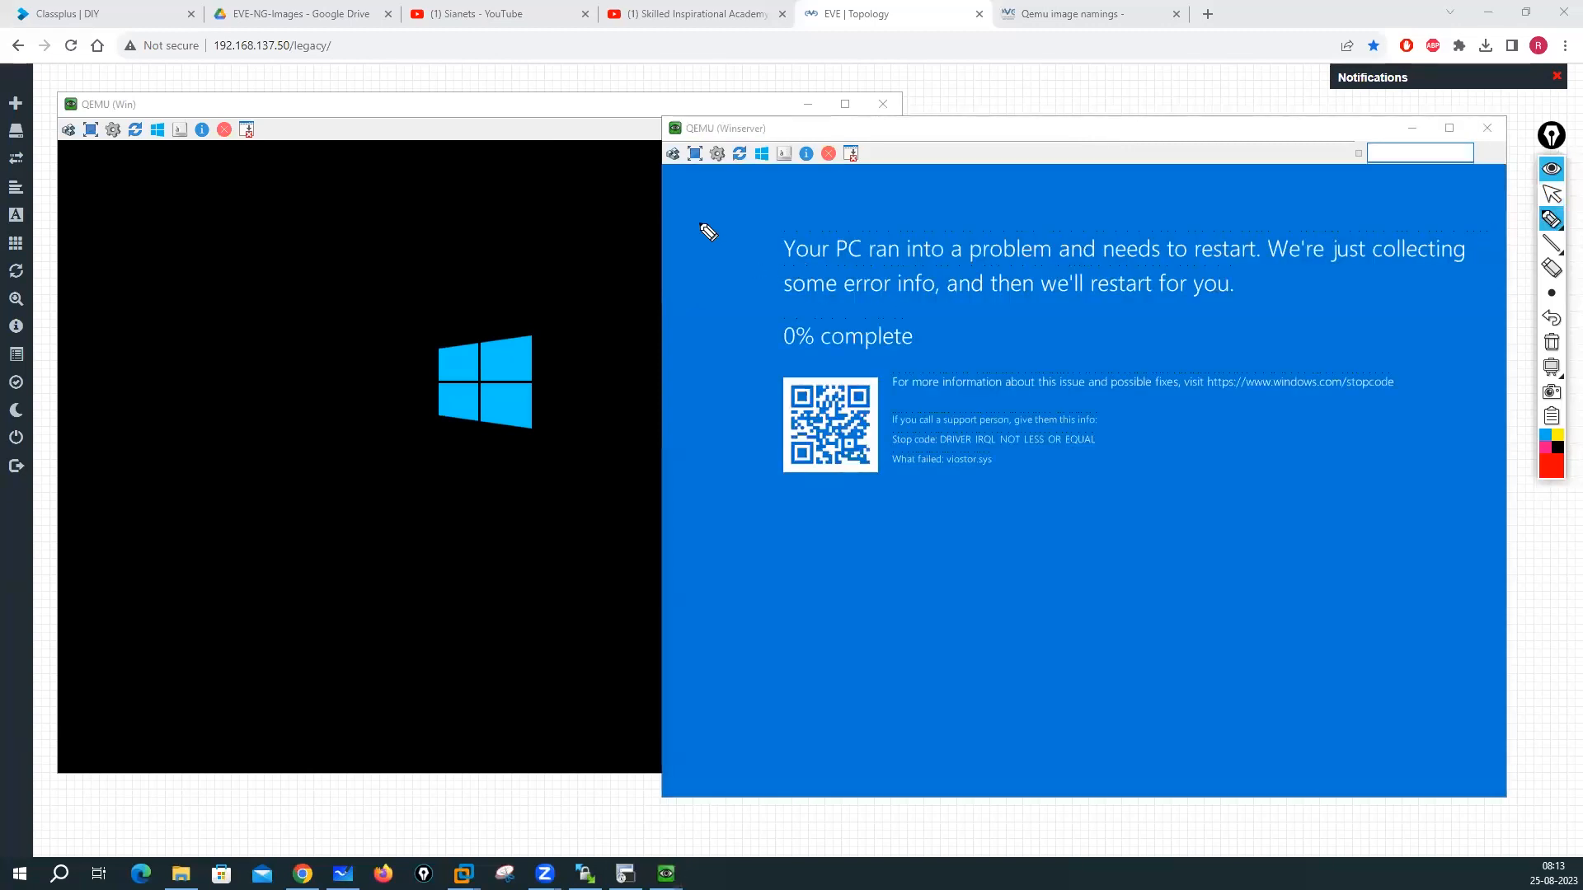
mouse_move(705, 236)
left_mouse_down()
mouse_move(773, 231)
mouse_move(726, 210)
mouse_move(774, 206)
mouse_move(725, 300)
mouse_move(746, 305)
left_mouse_up()
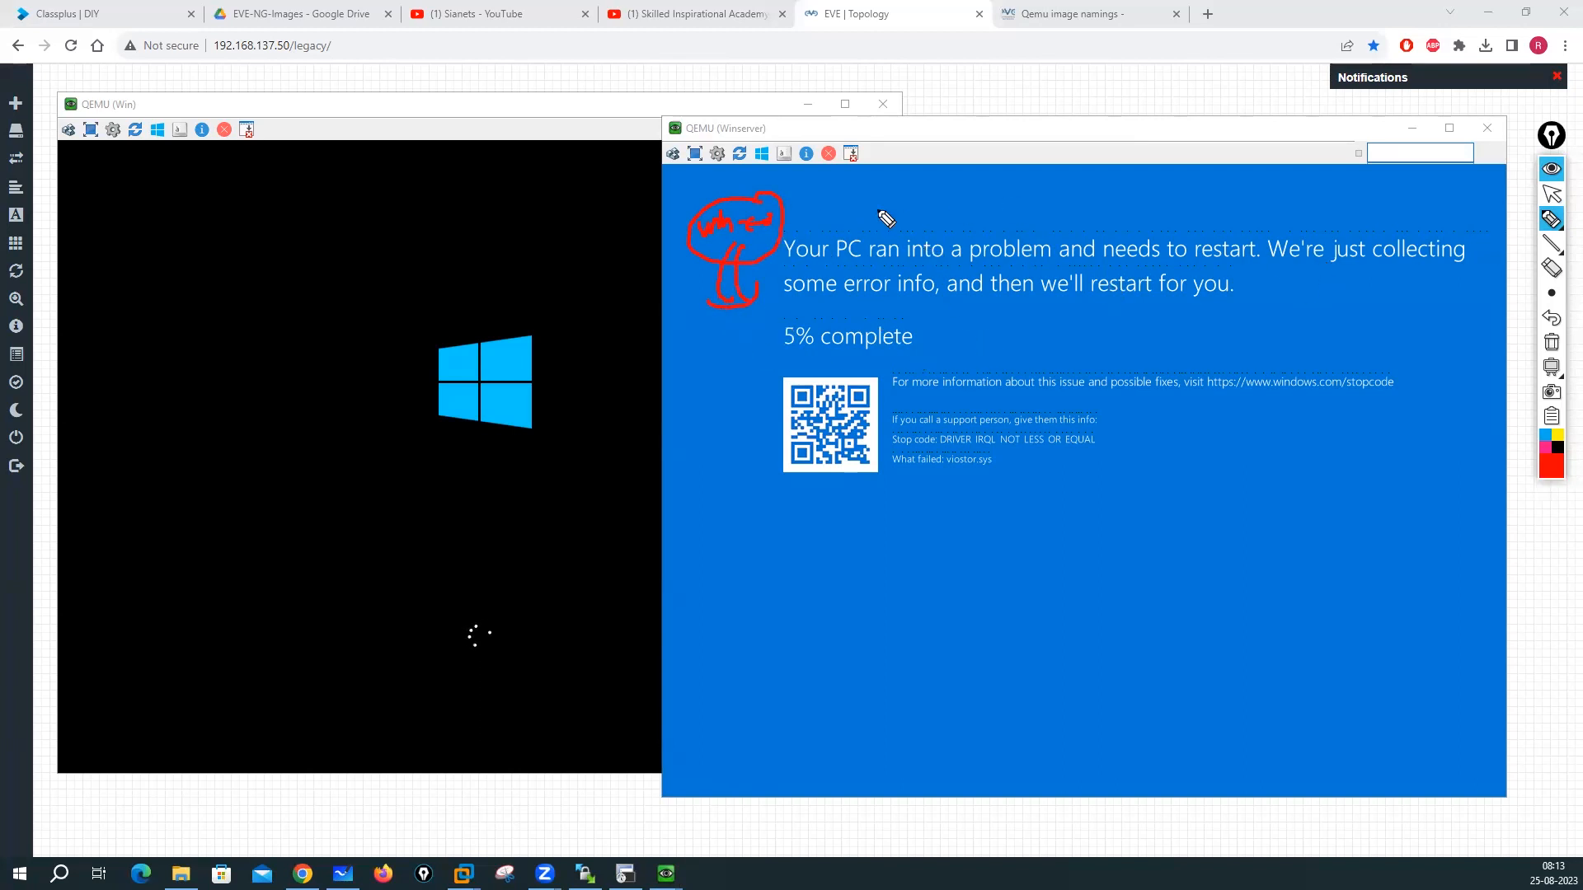
left_click(1552, 342)
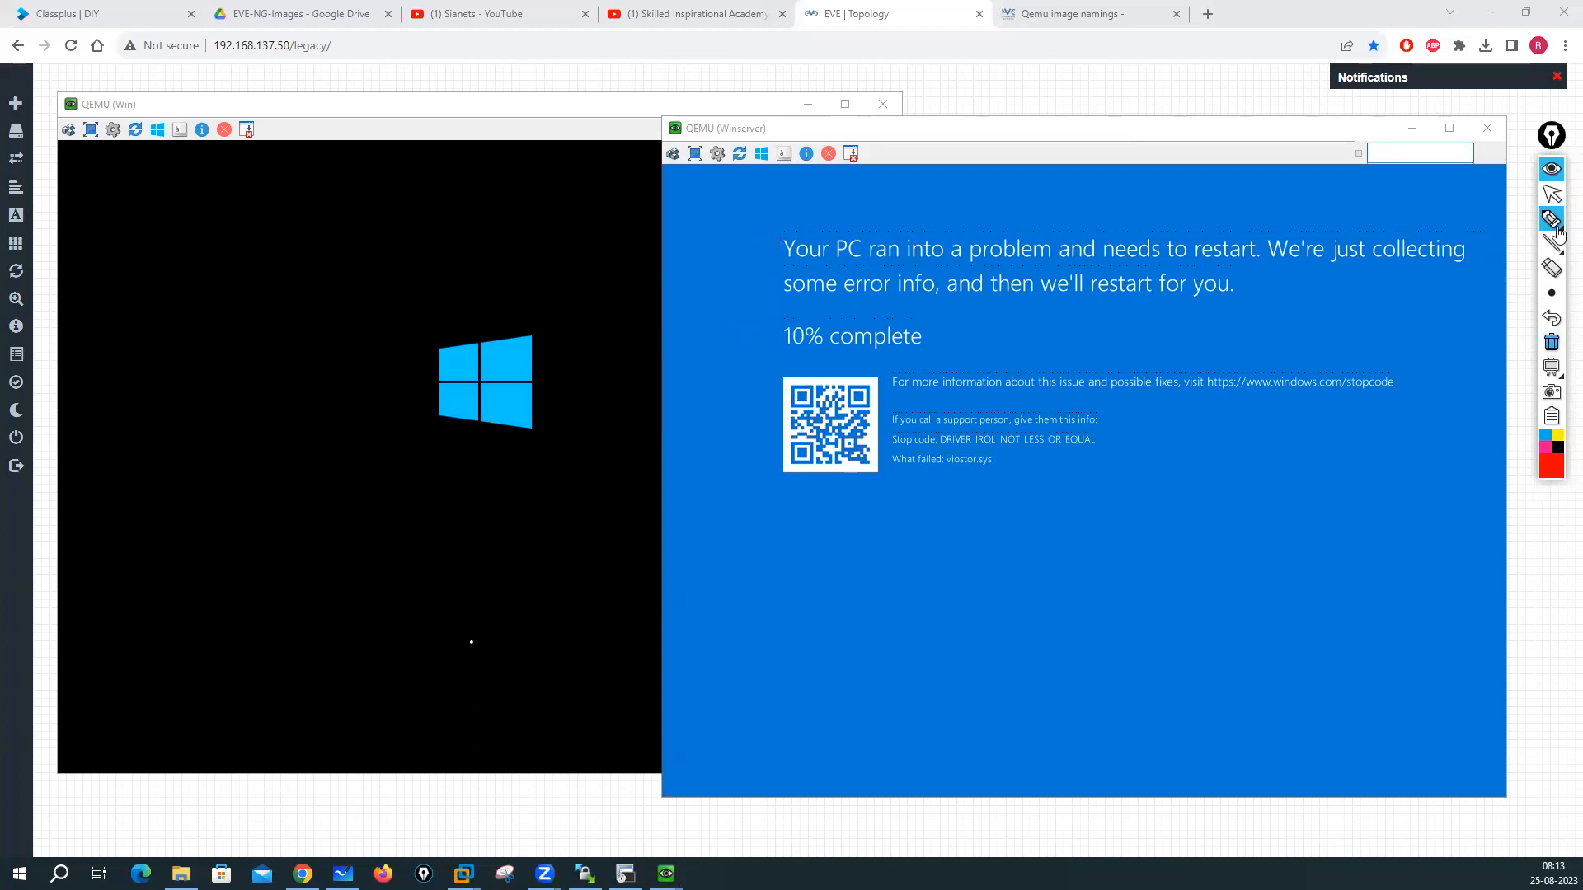
left_click(1549, 197)
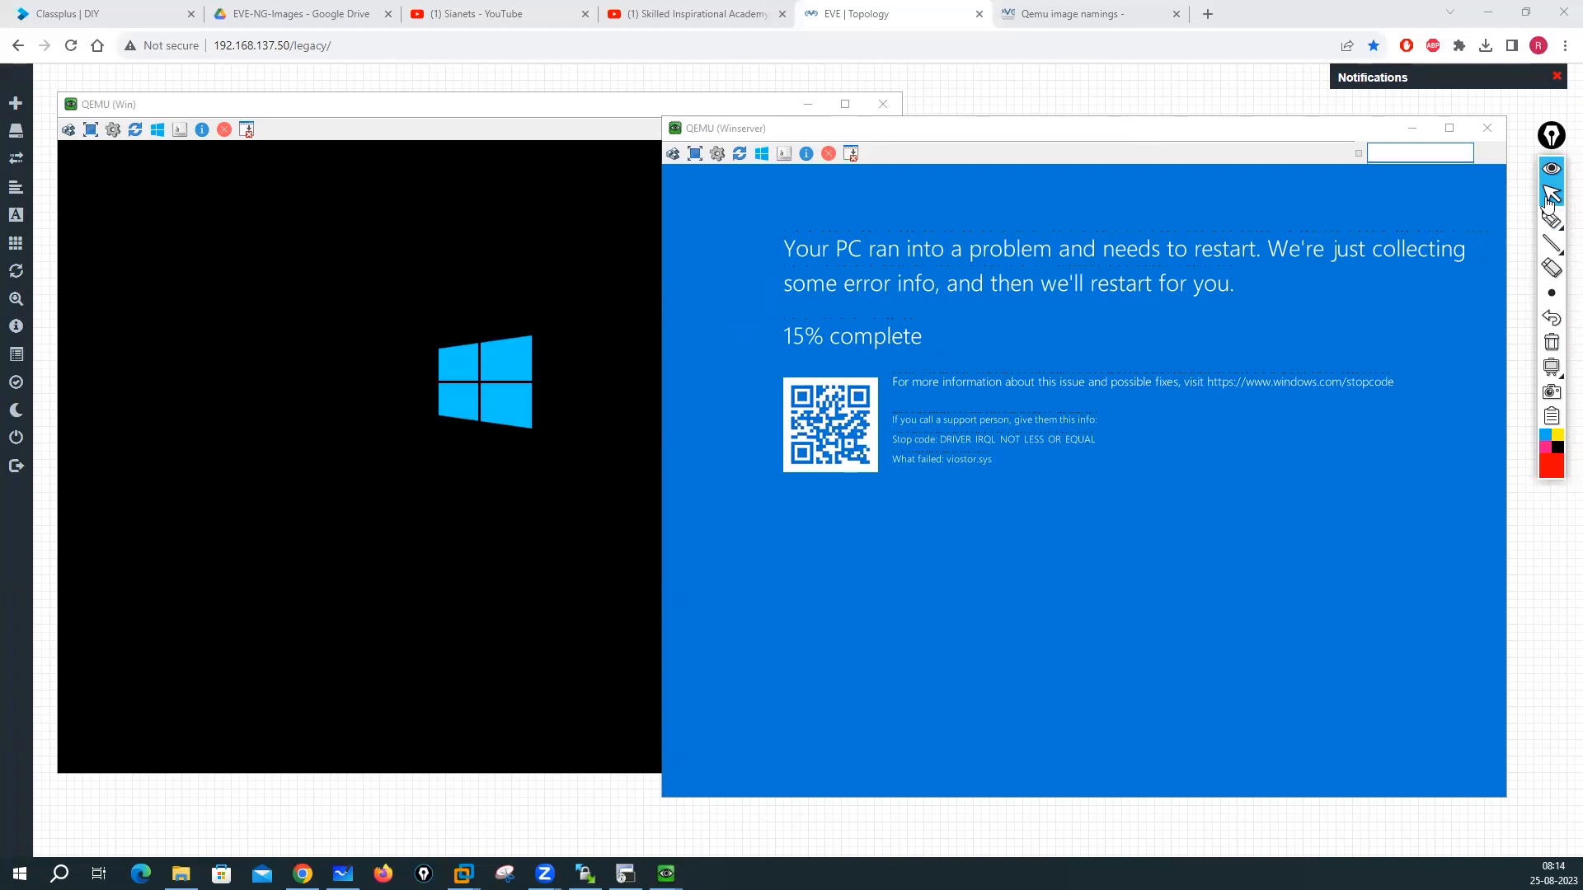
Step: Move the Winserver console window slightly up and open and close a blank browser tab
left_click(981, 140)
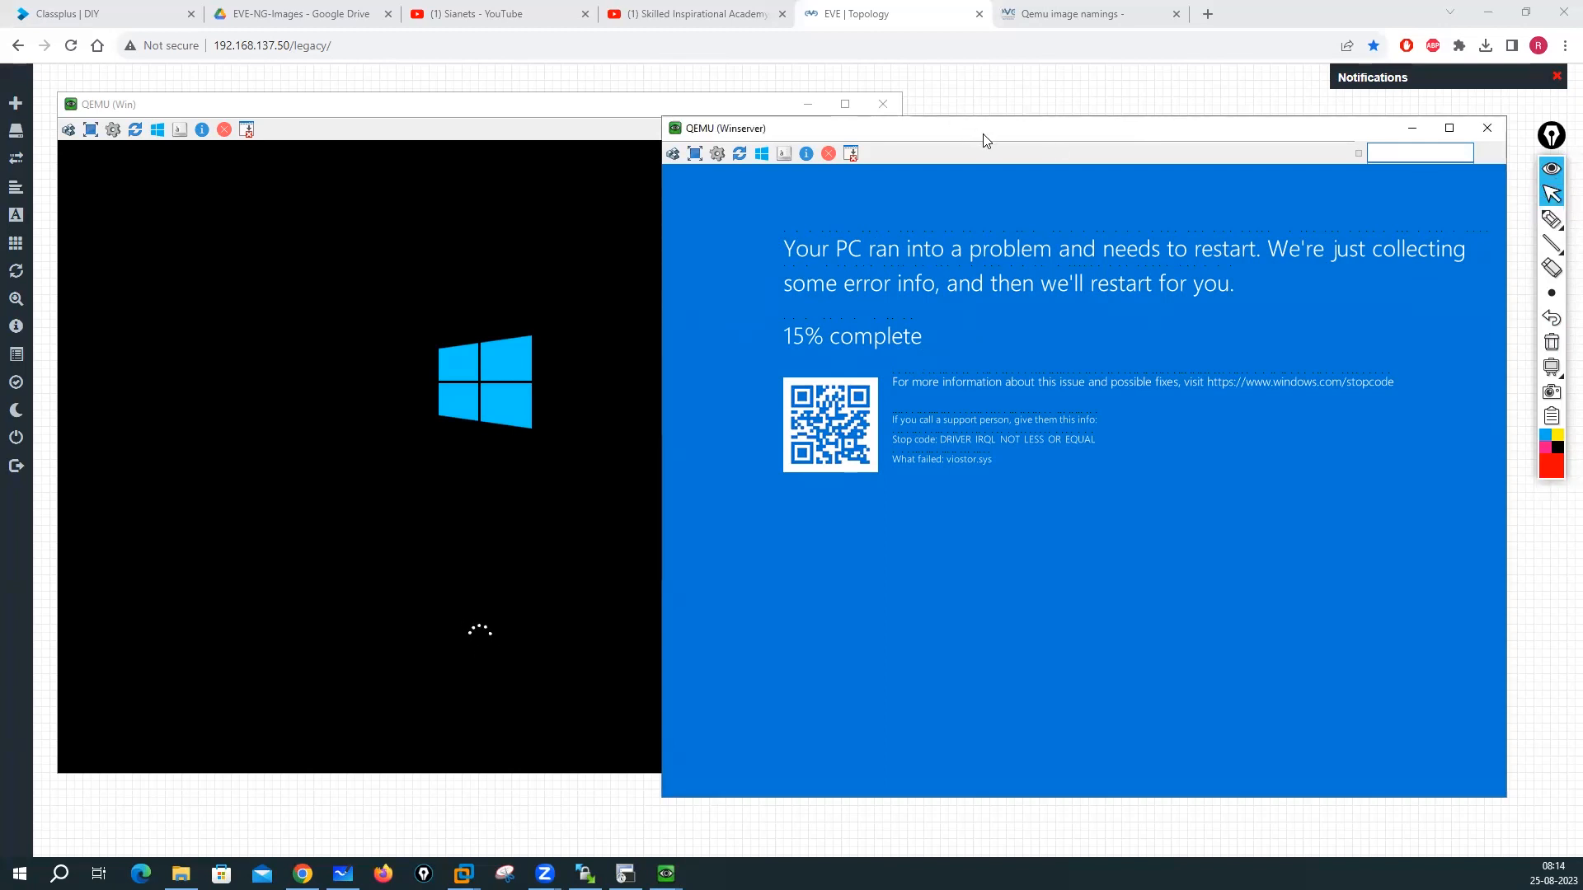
left_click_drag(982, 140, 1002, 109)
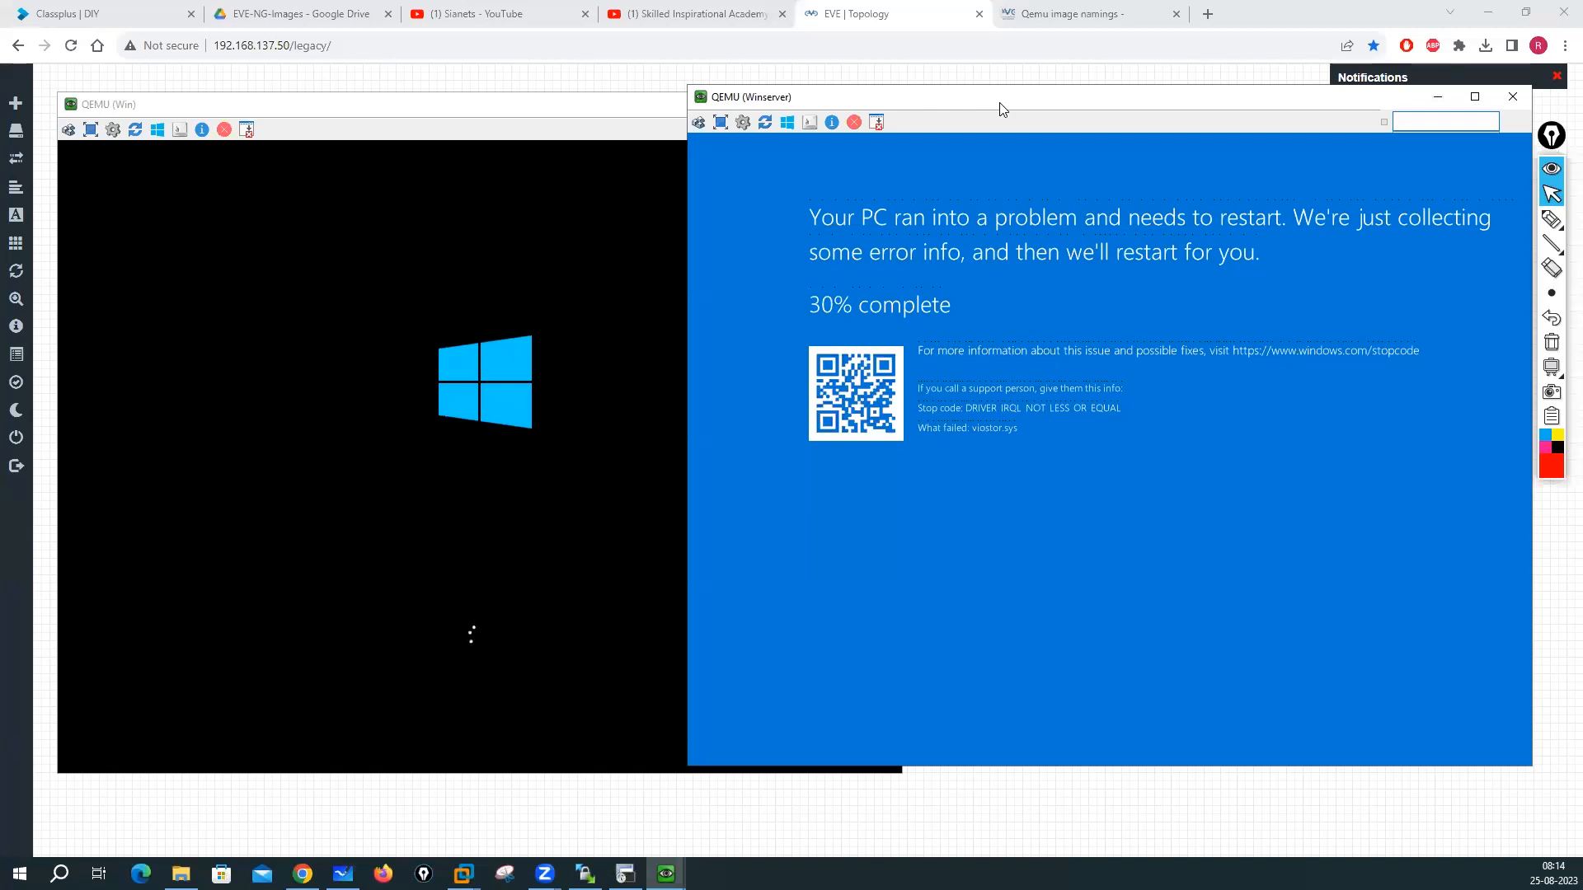
left_click(1209, 13)
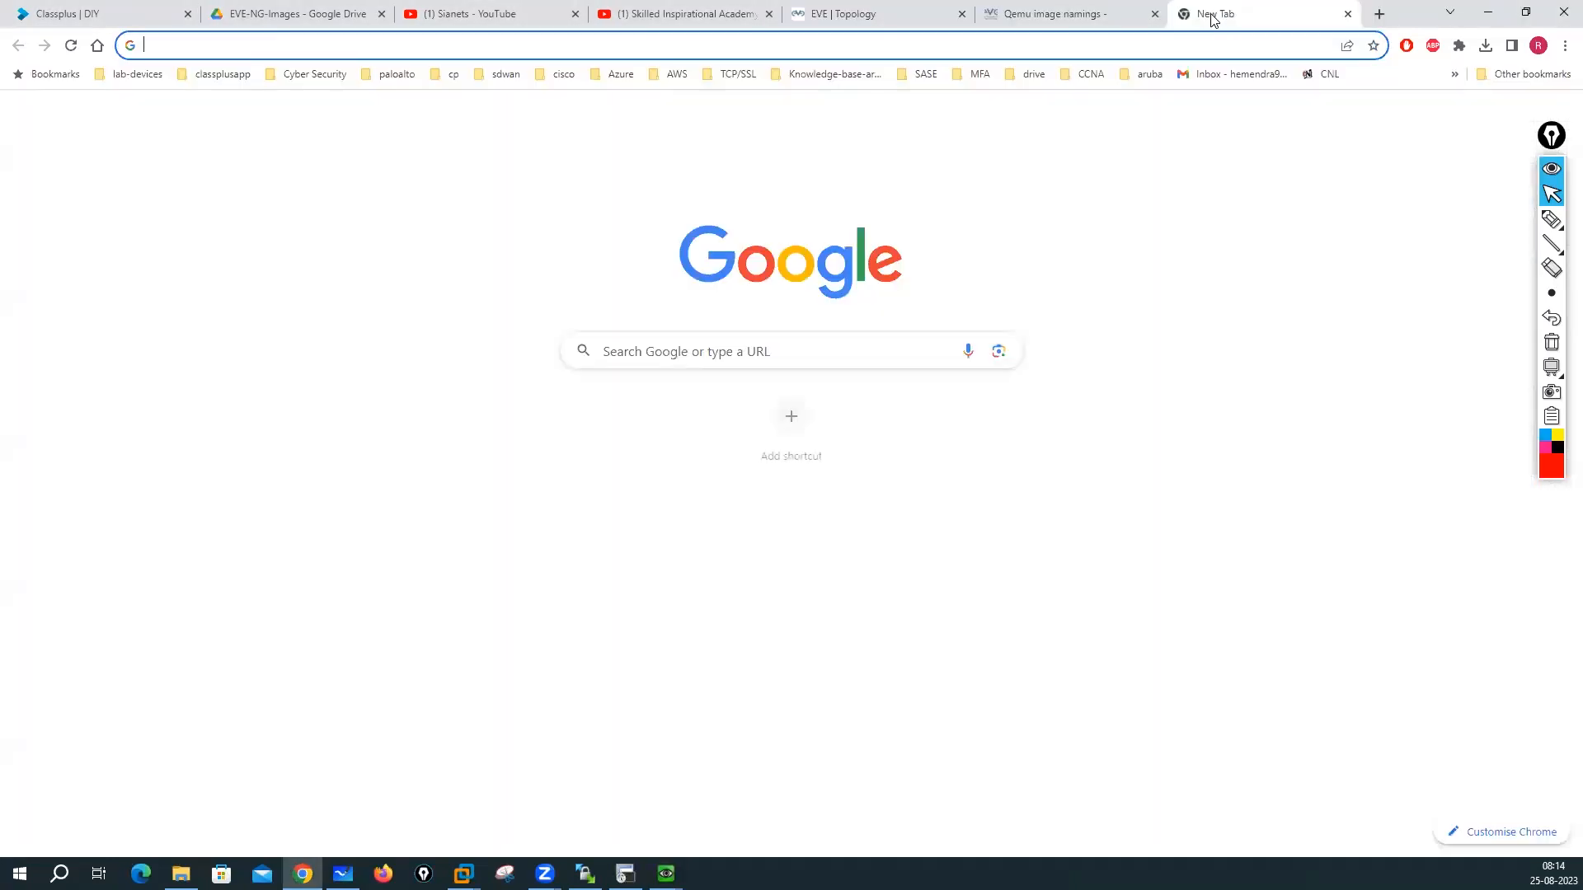
key("ctrl+w")
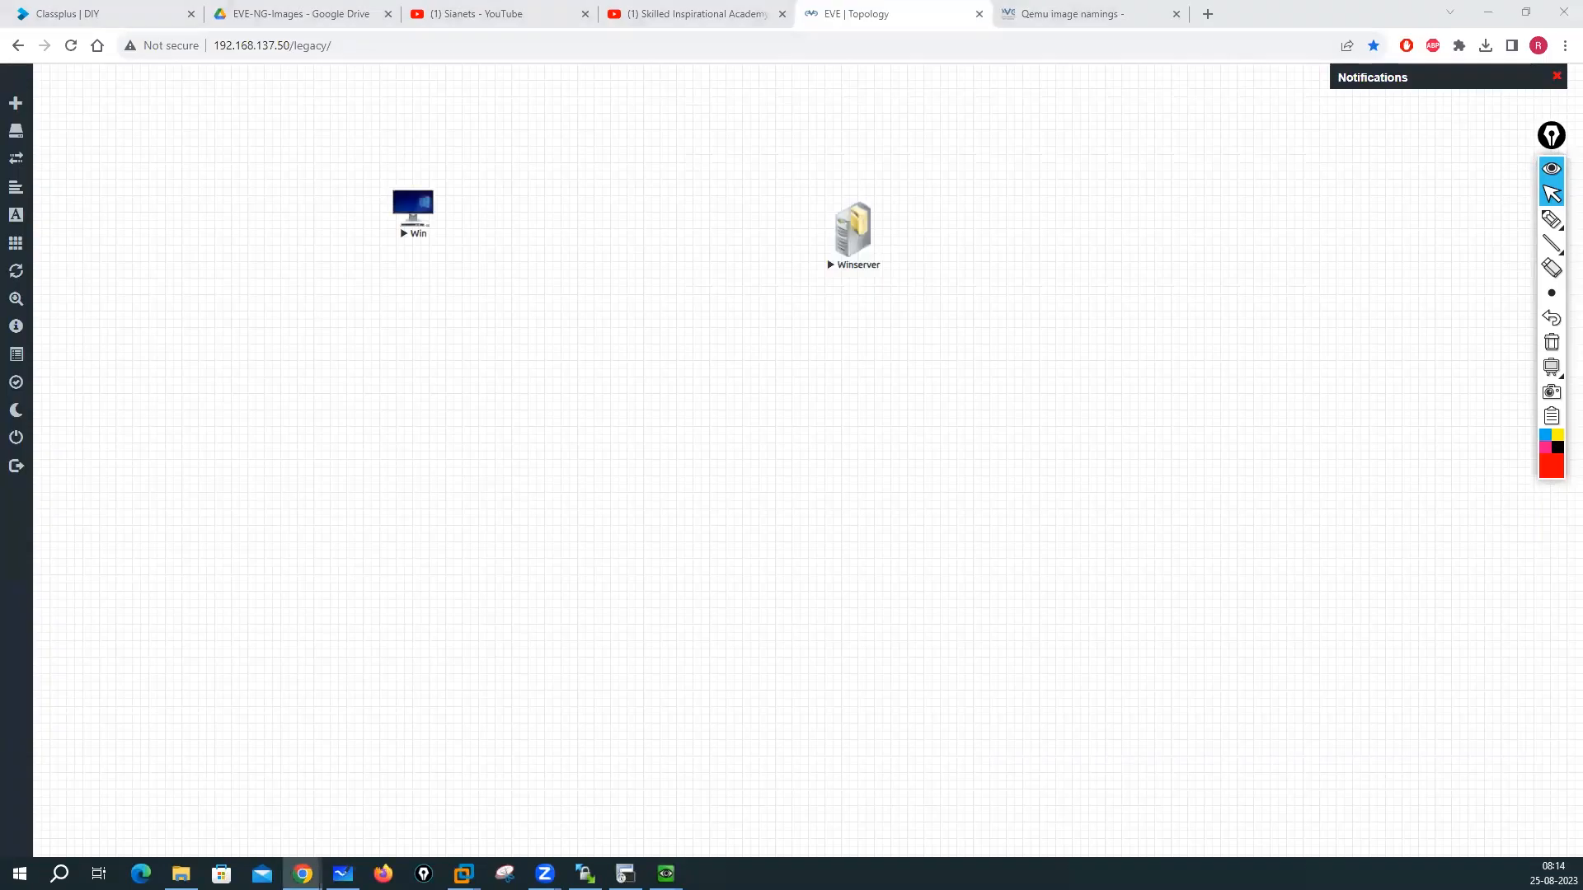
Step: Close the disconnected 3725 router terminal window and bring the Win and Winserver console windows back to the front
left_click(625, 872)
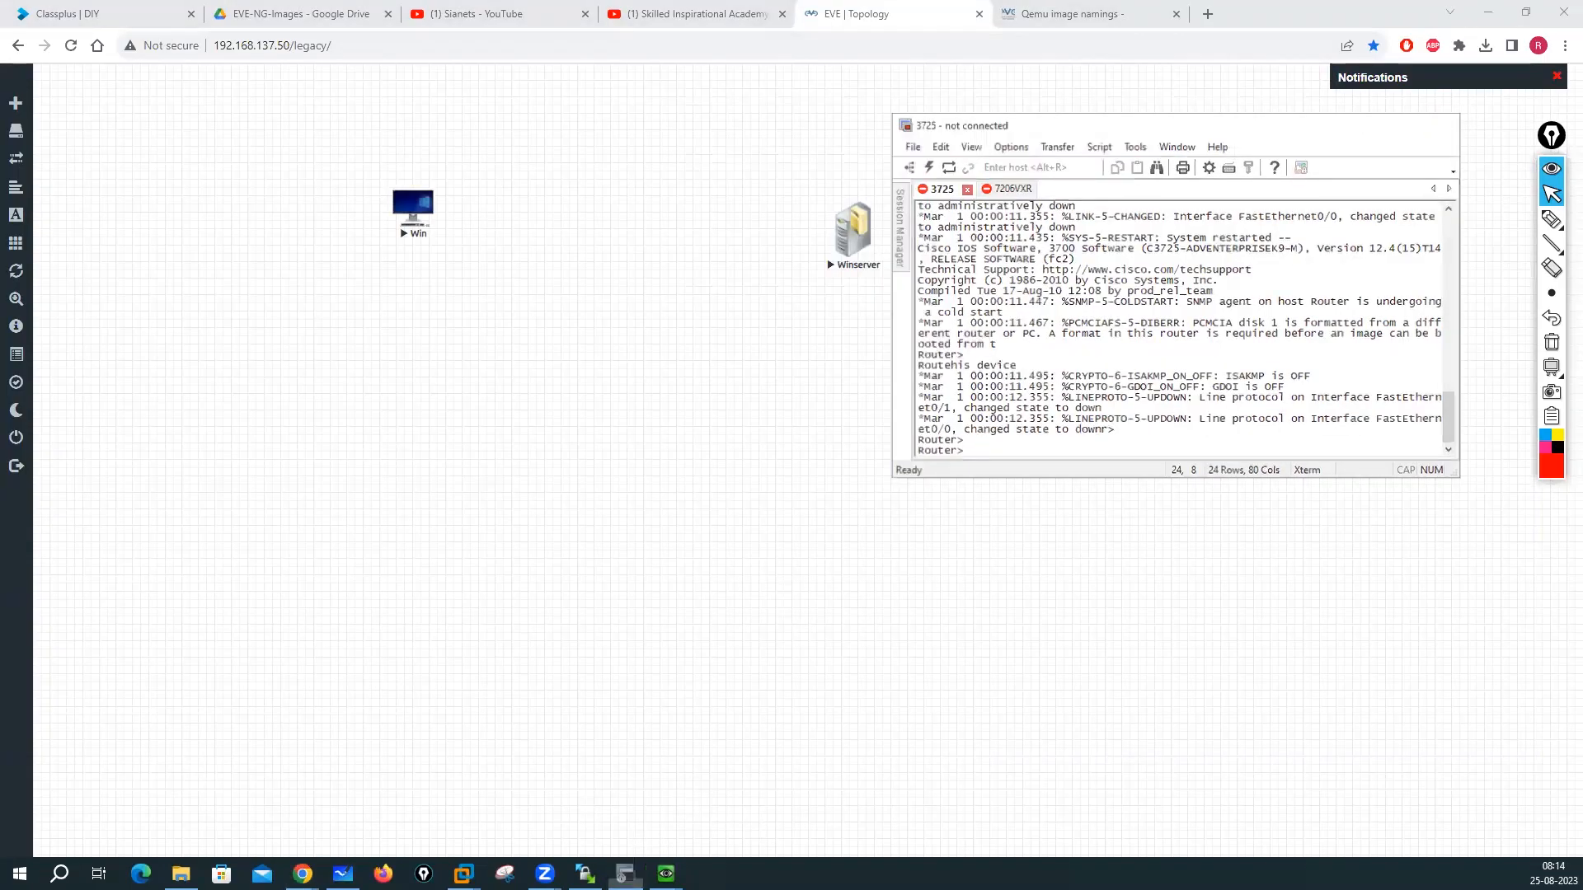
left_click(1442, 124)
mouse_move(626, 872)
left_click(577, 813)
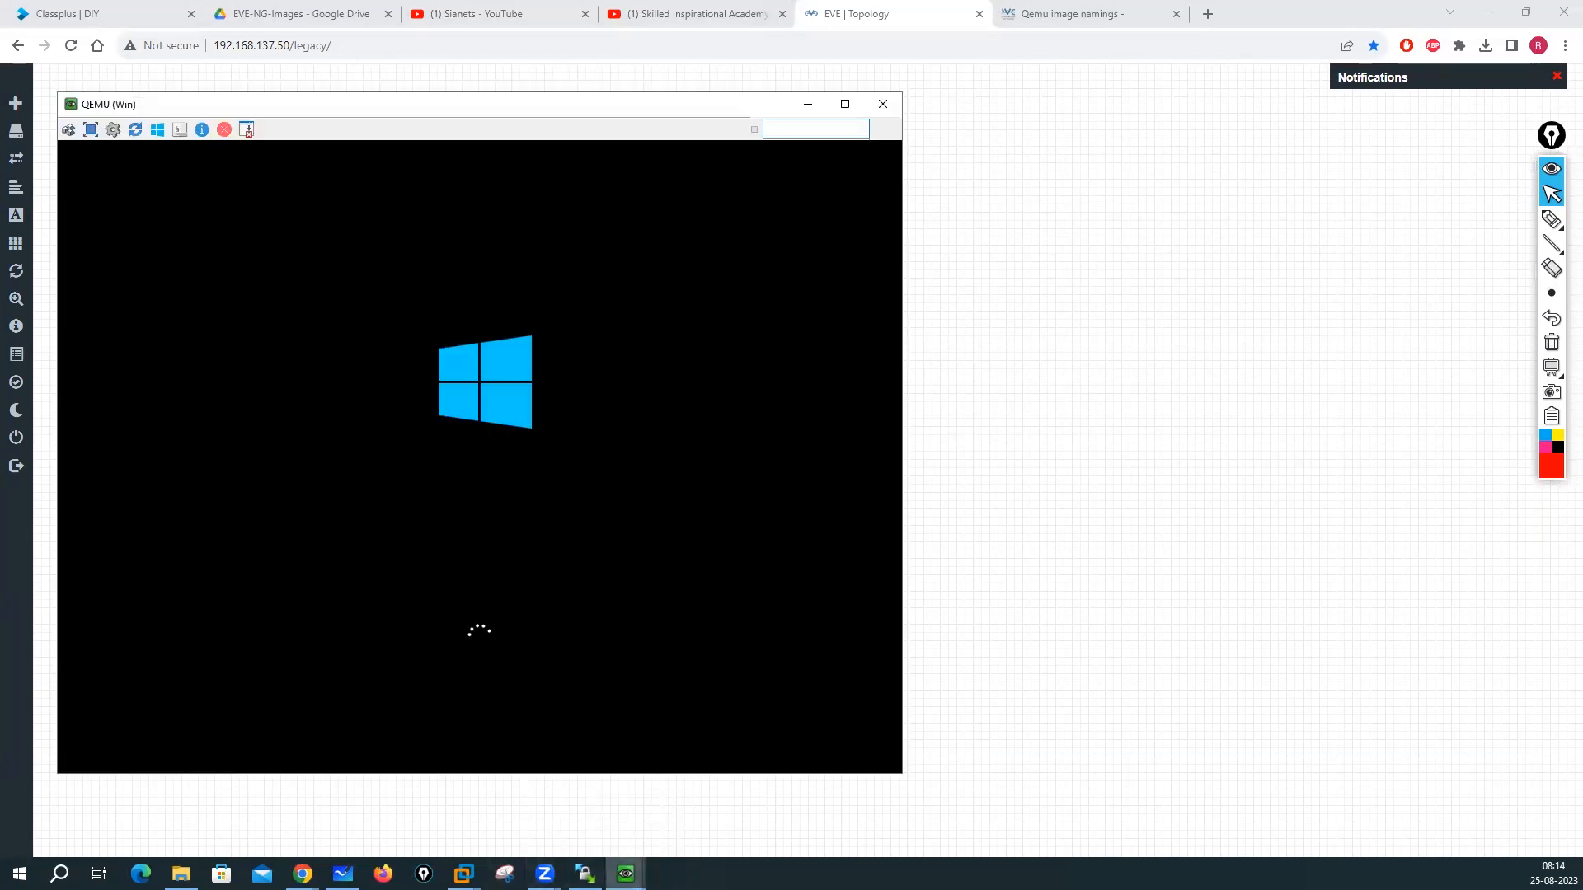
left_click(720, 800)
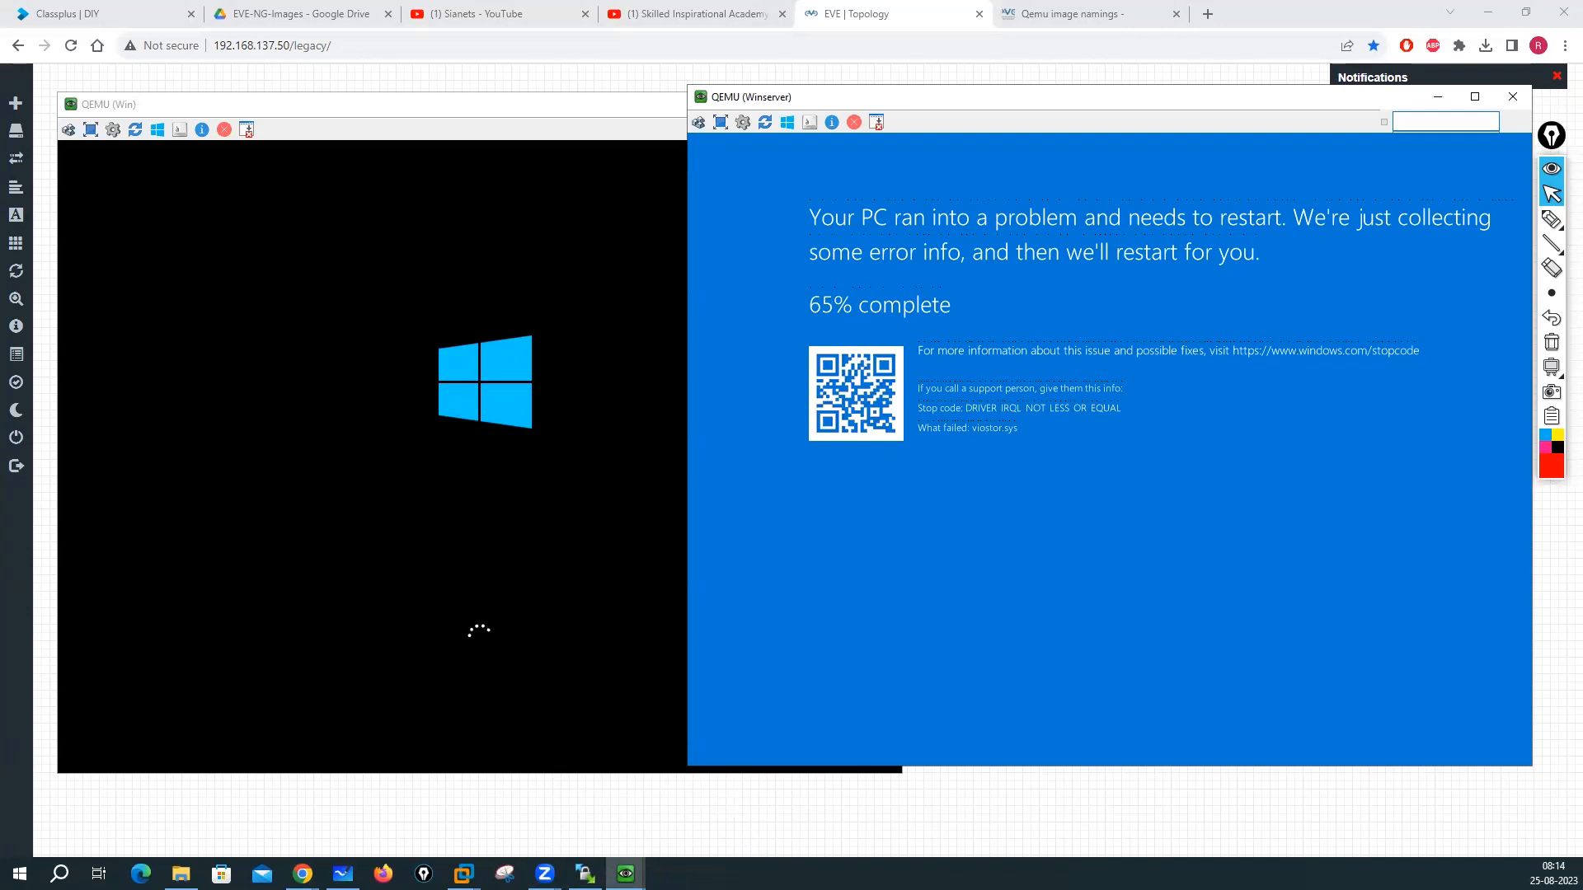
left_click(721, 812)
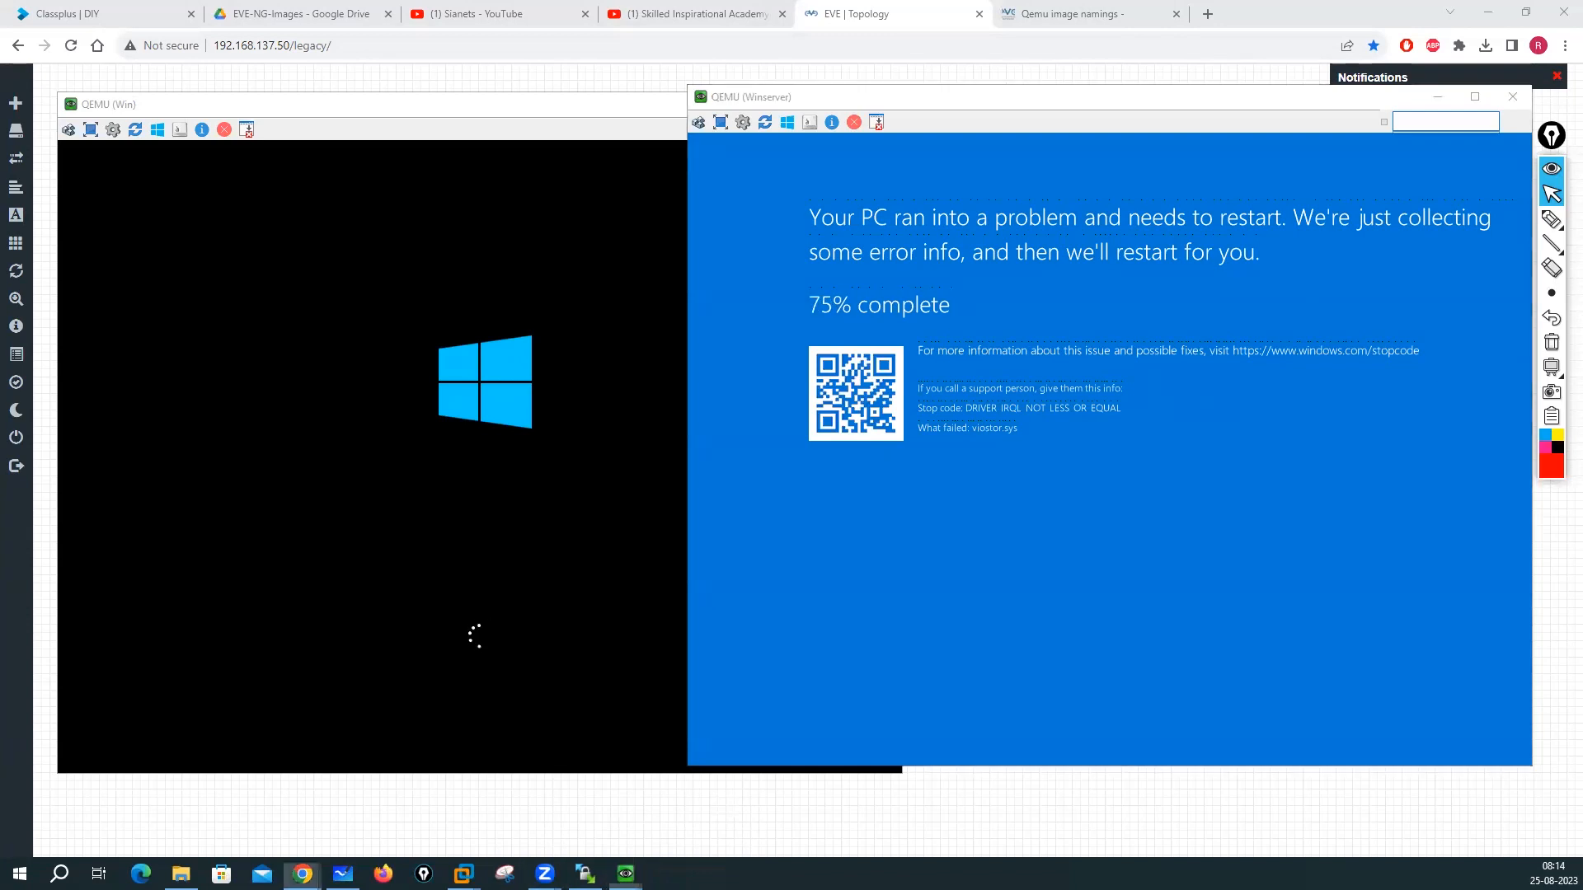
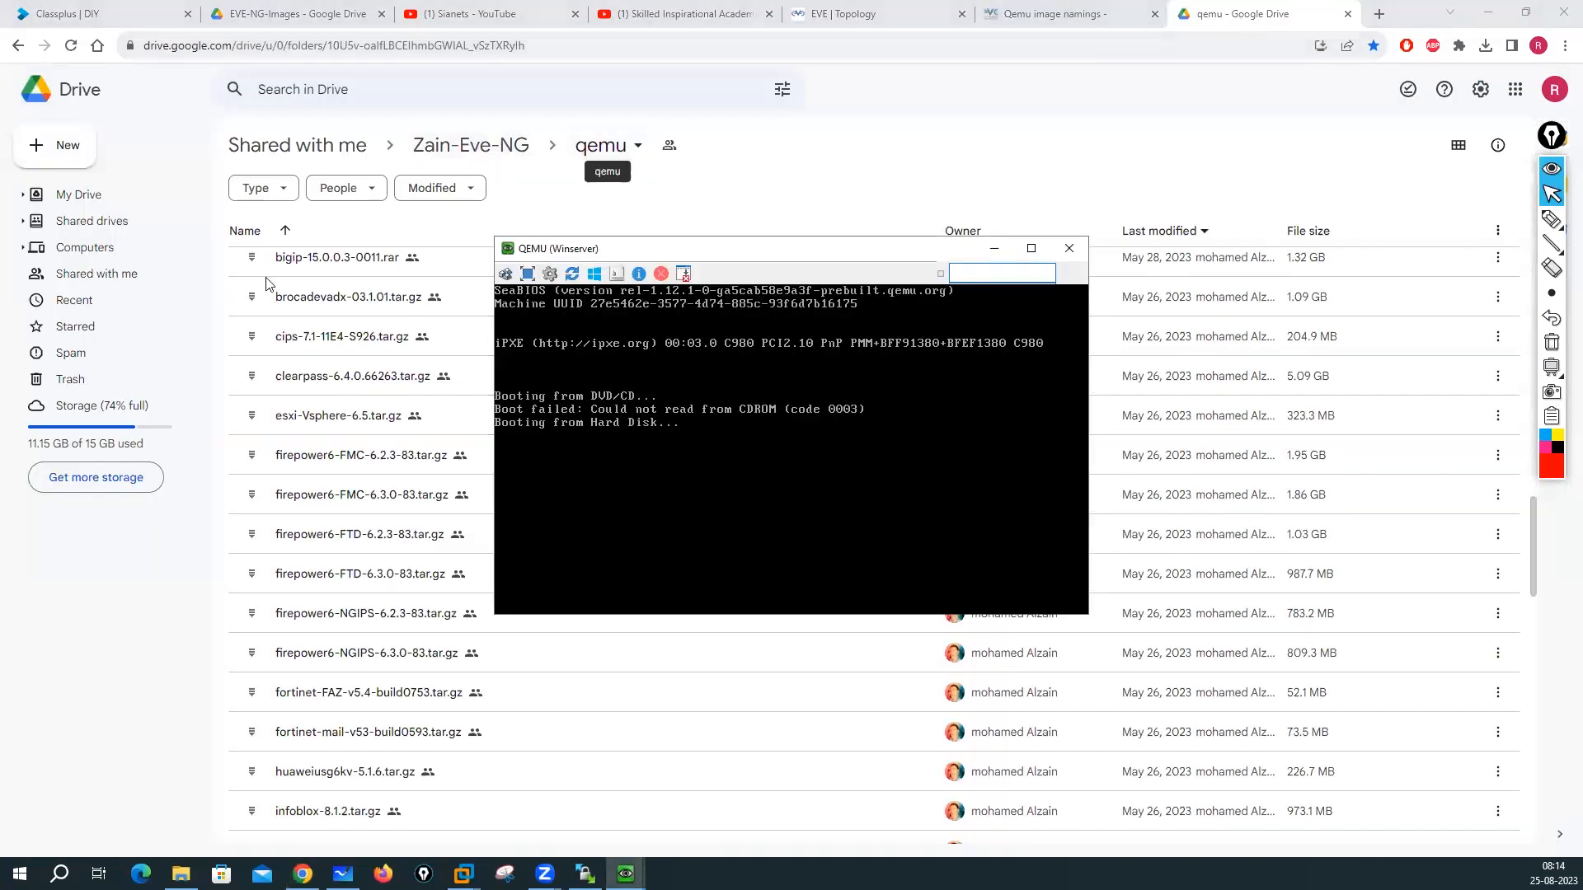
Step: Look through the image folders in the shared qemu folder on Google Drive and open the L3L2 folder
left_click(1118, 98)
scroll(511, 400, "up", 15)
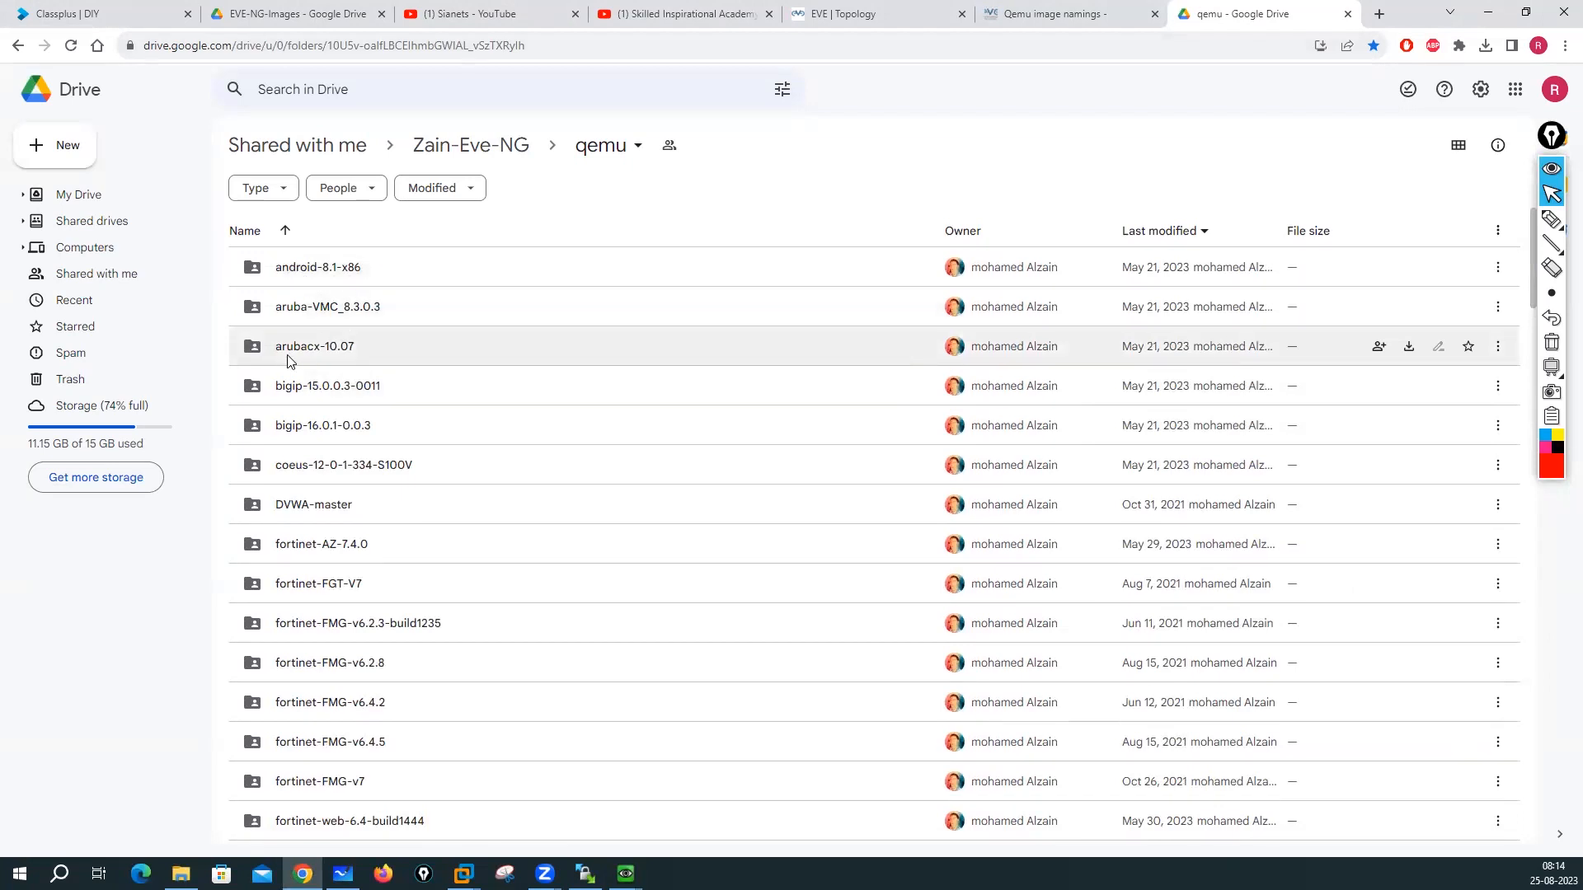
scroll(354, 480, "down", 3)
scroll(315, 445, "down", 4)
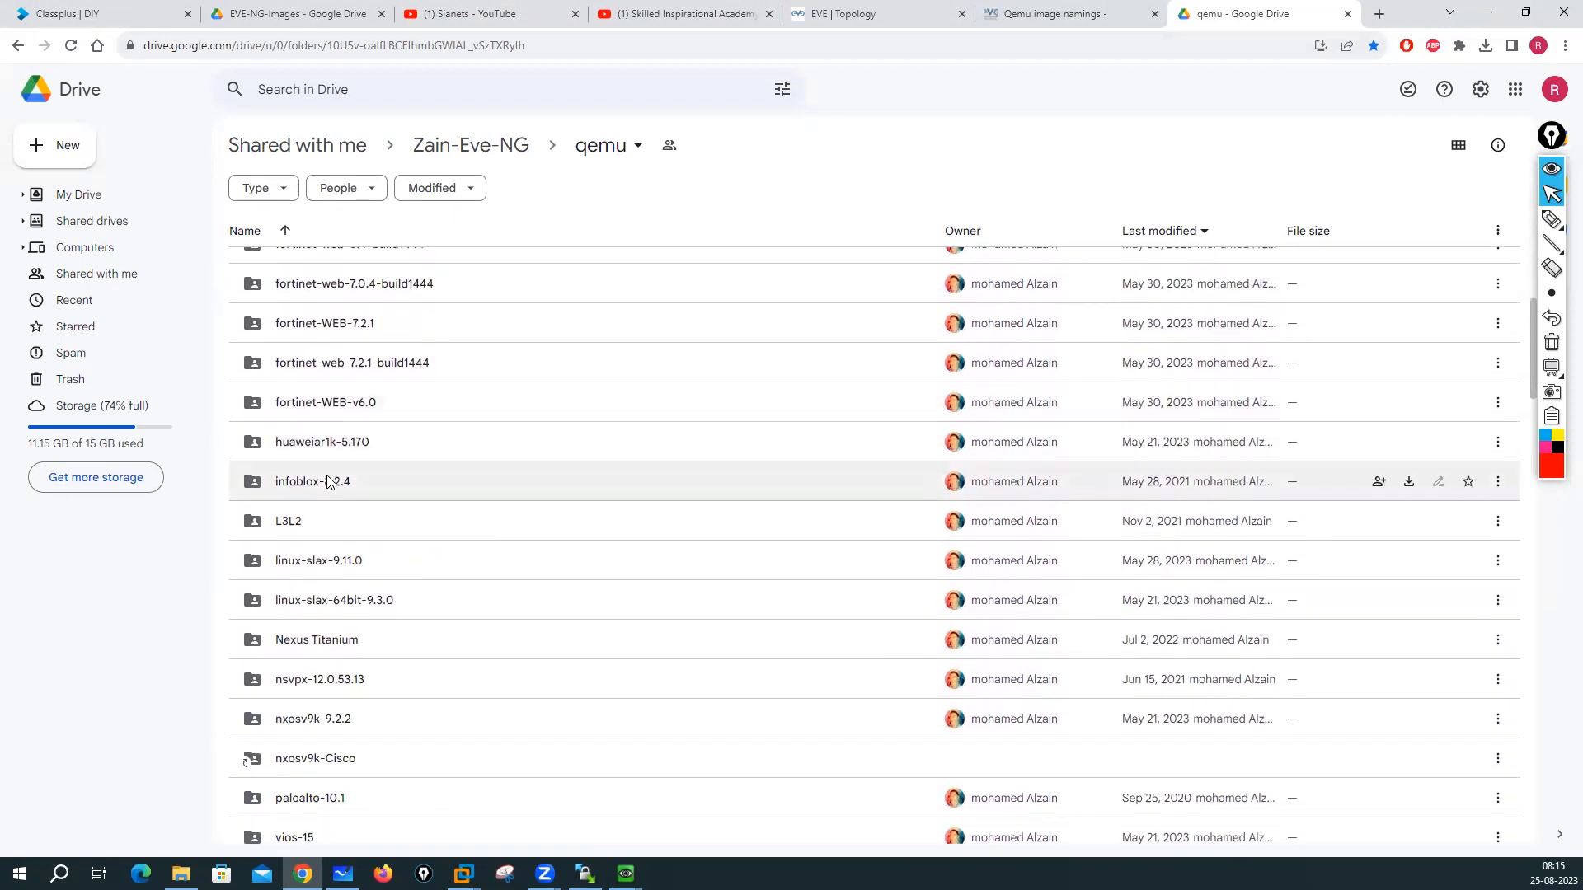
scroll(327, 482, "down", 1)
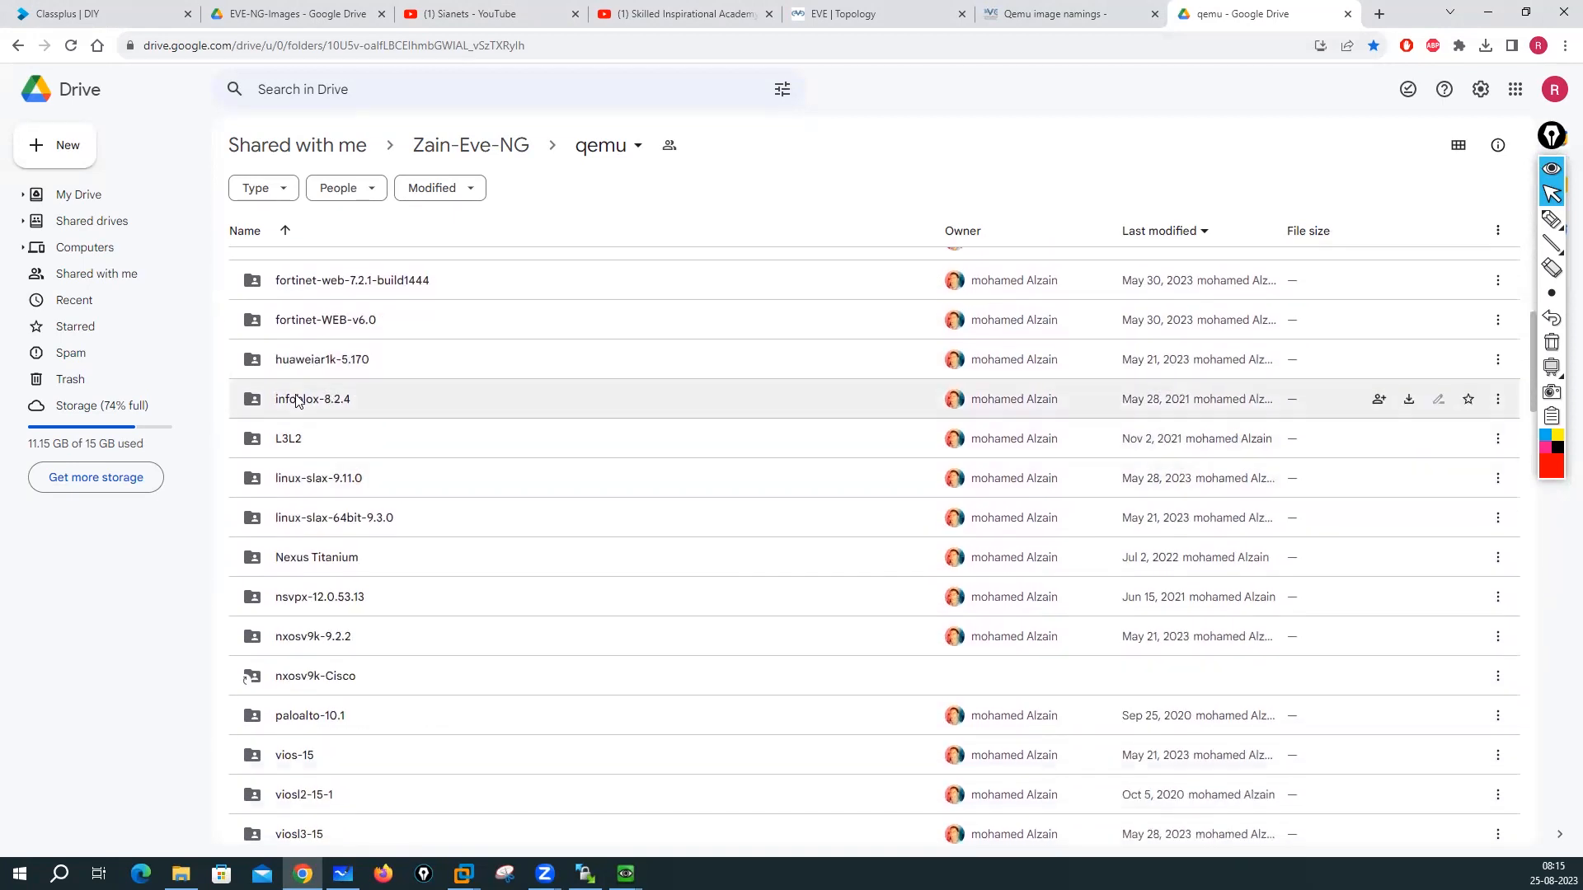
double_click(290, 437)
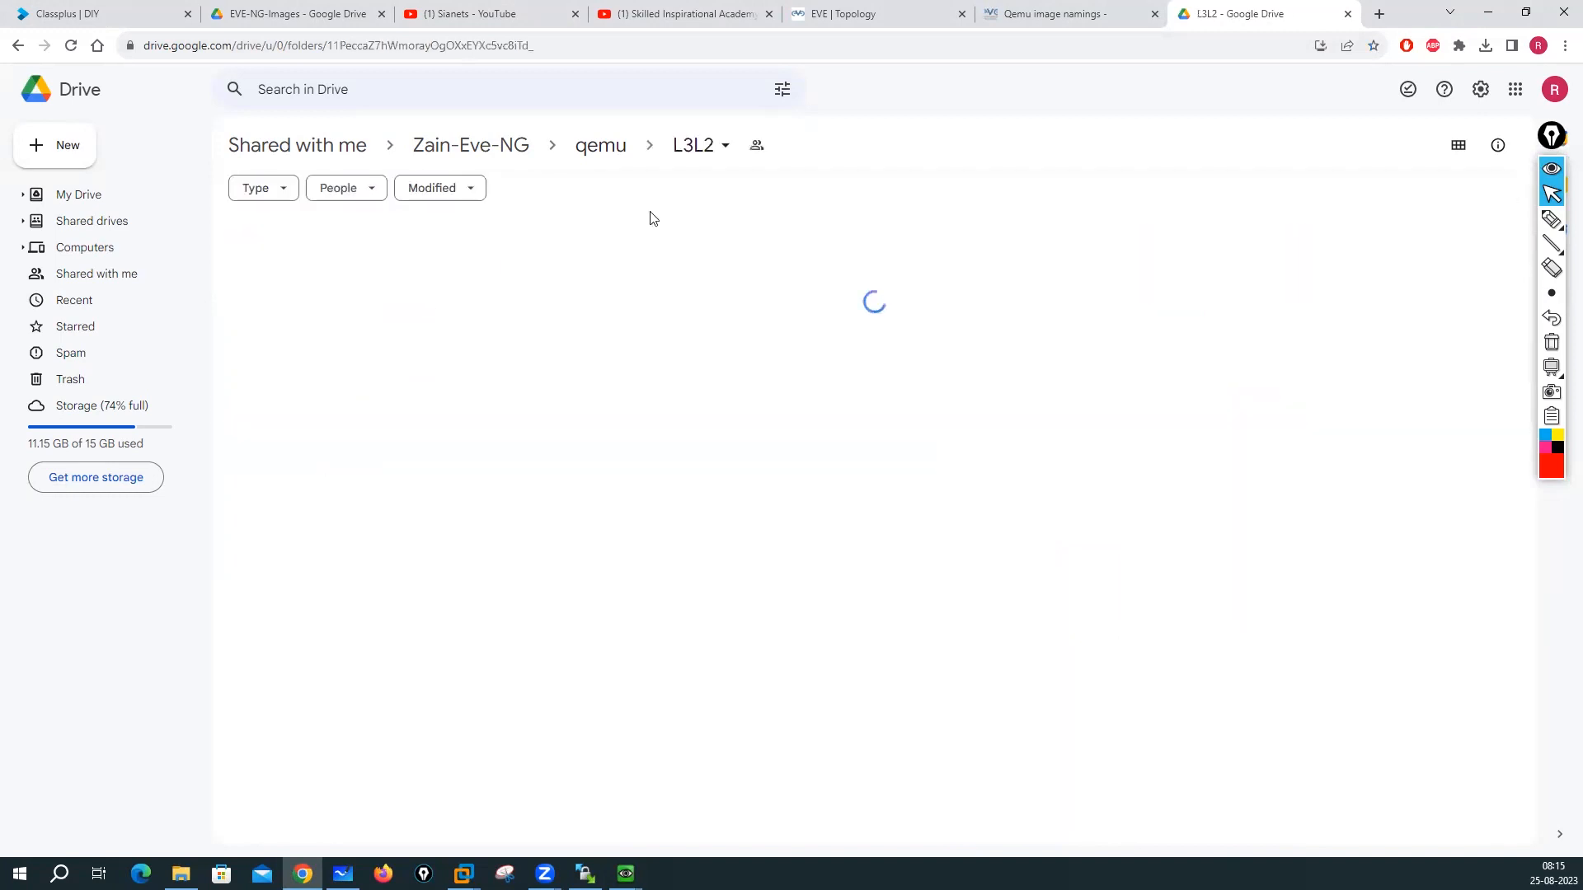
Step: Return to the qemu folder and look through its image folders down to win-10ENT
left_click(606, 156)
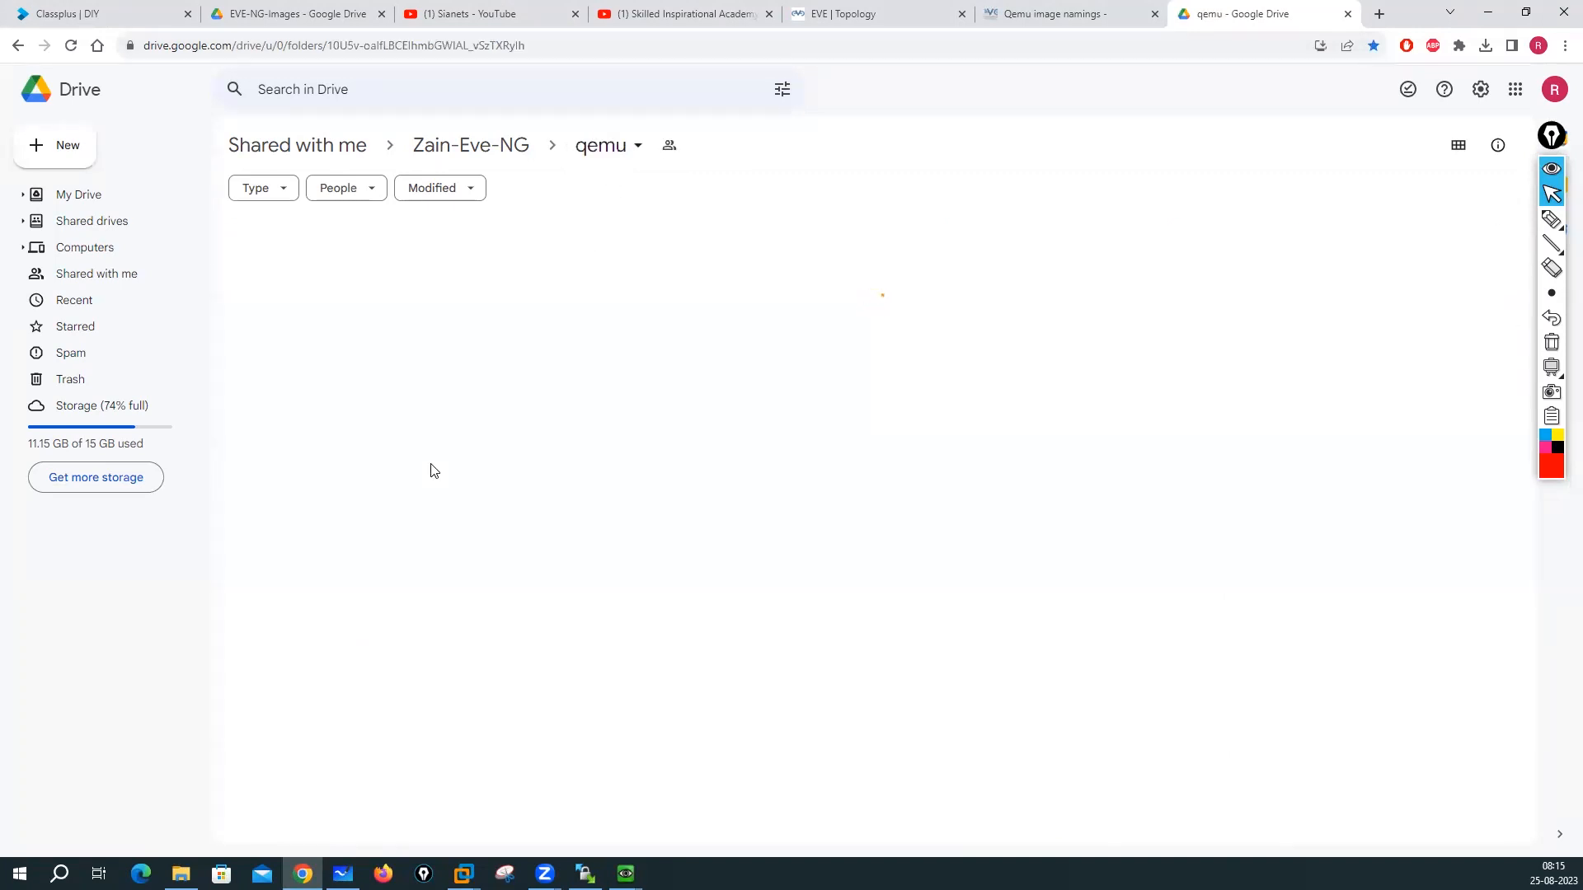
scroll(430, 471, "down", 5)
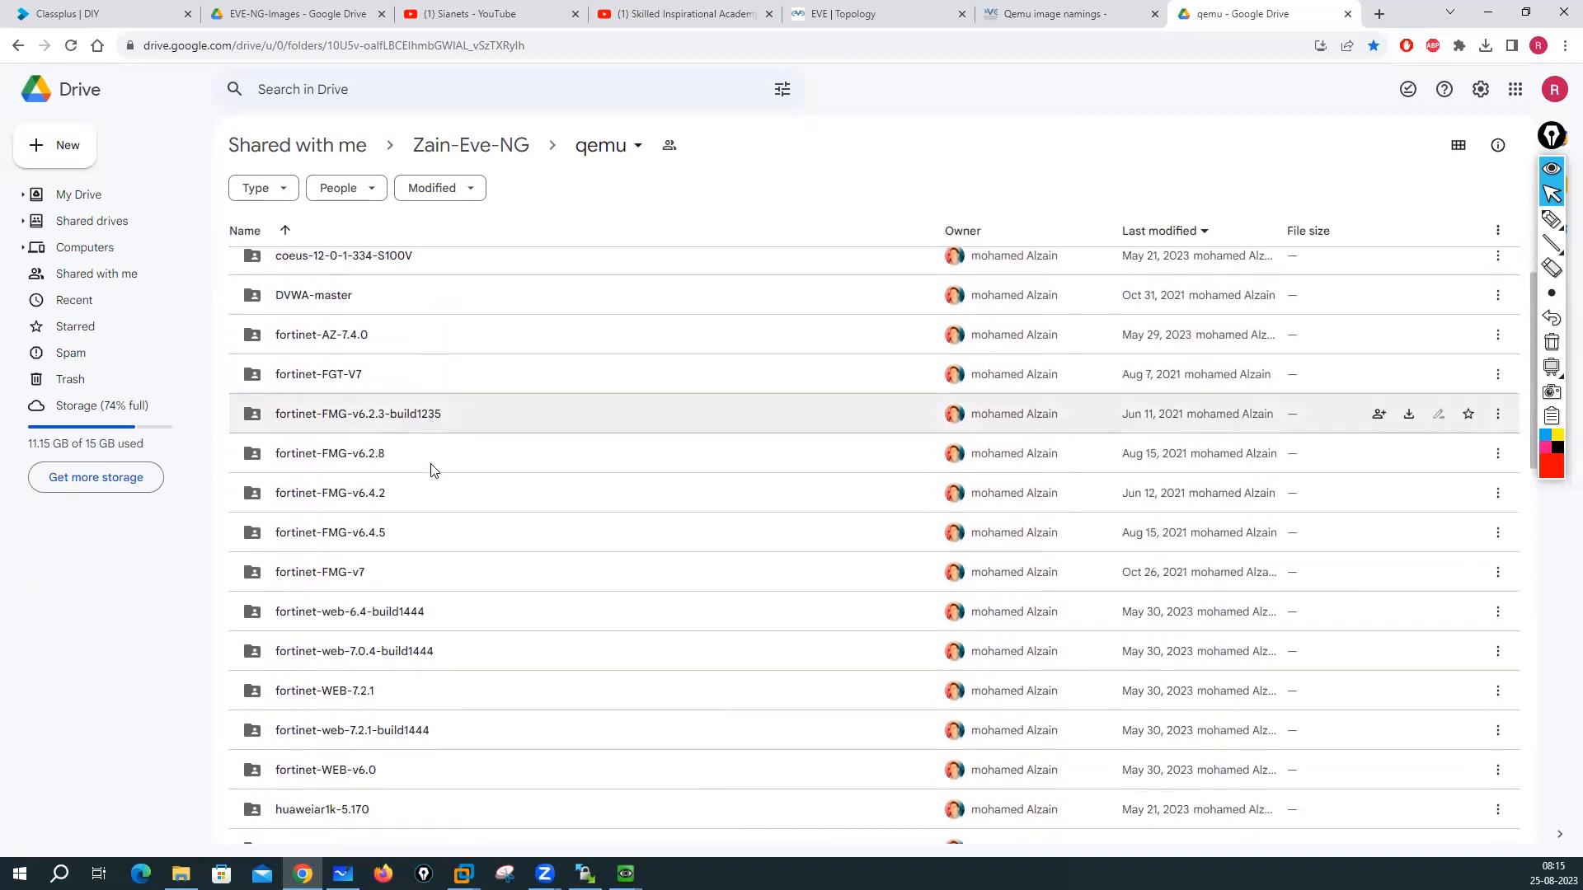
scroll(430, 470, "down", 6)
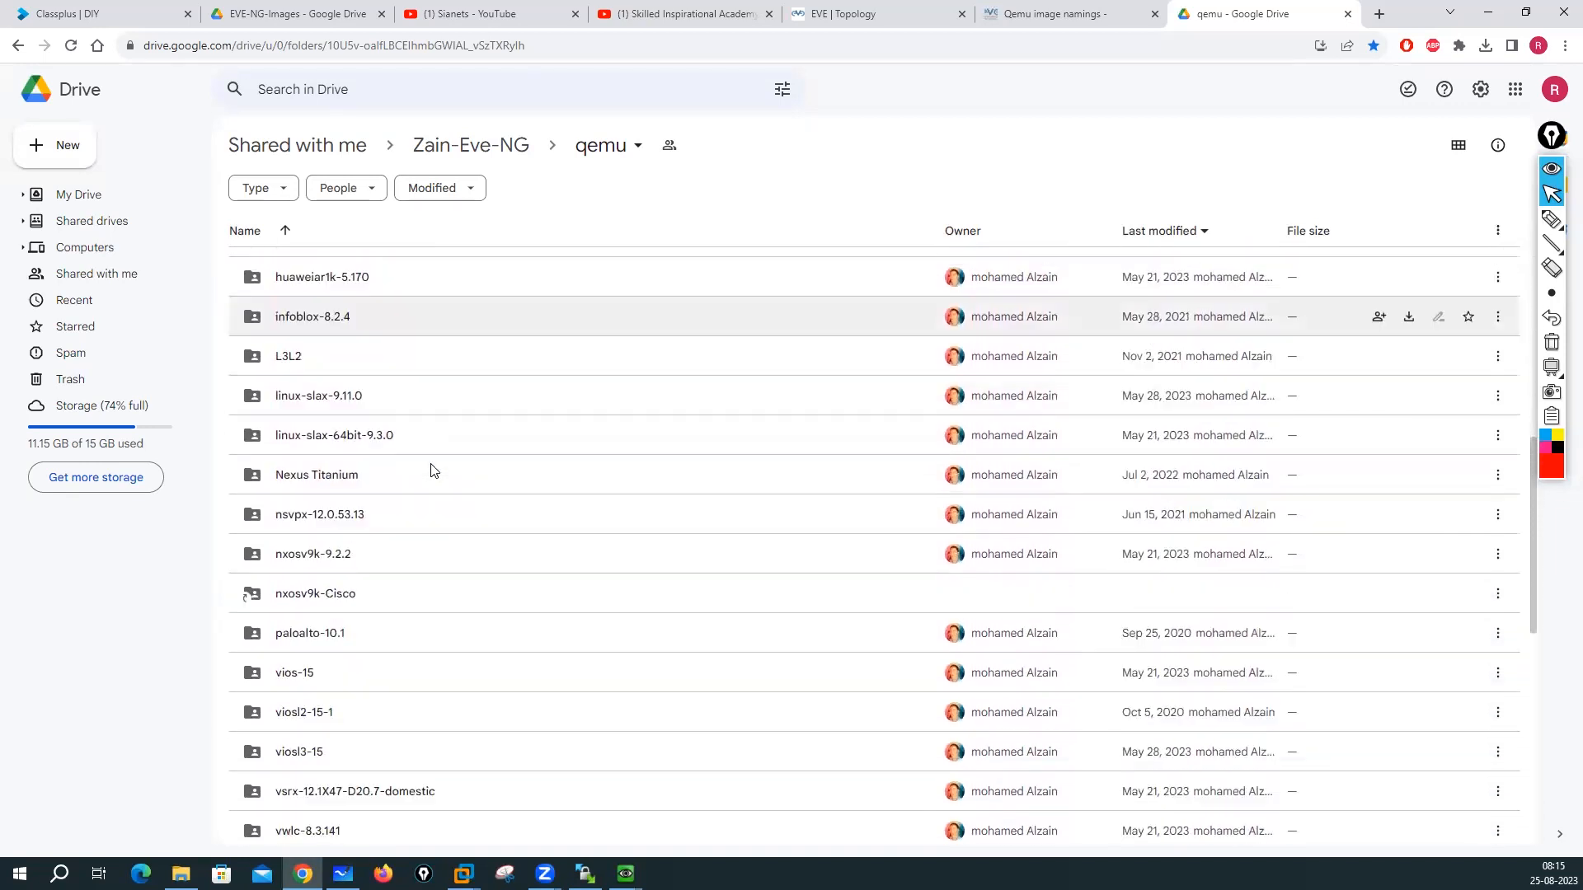
scroll(453, 438, "down", 2)
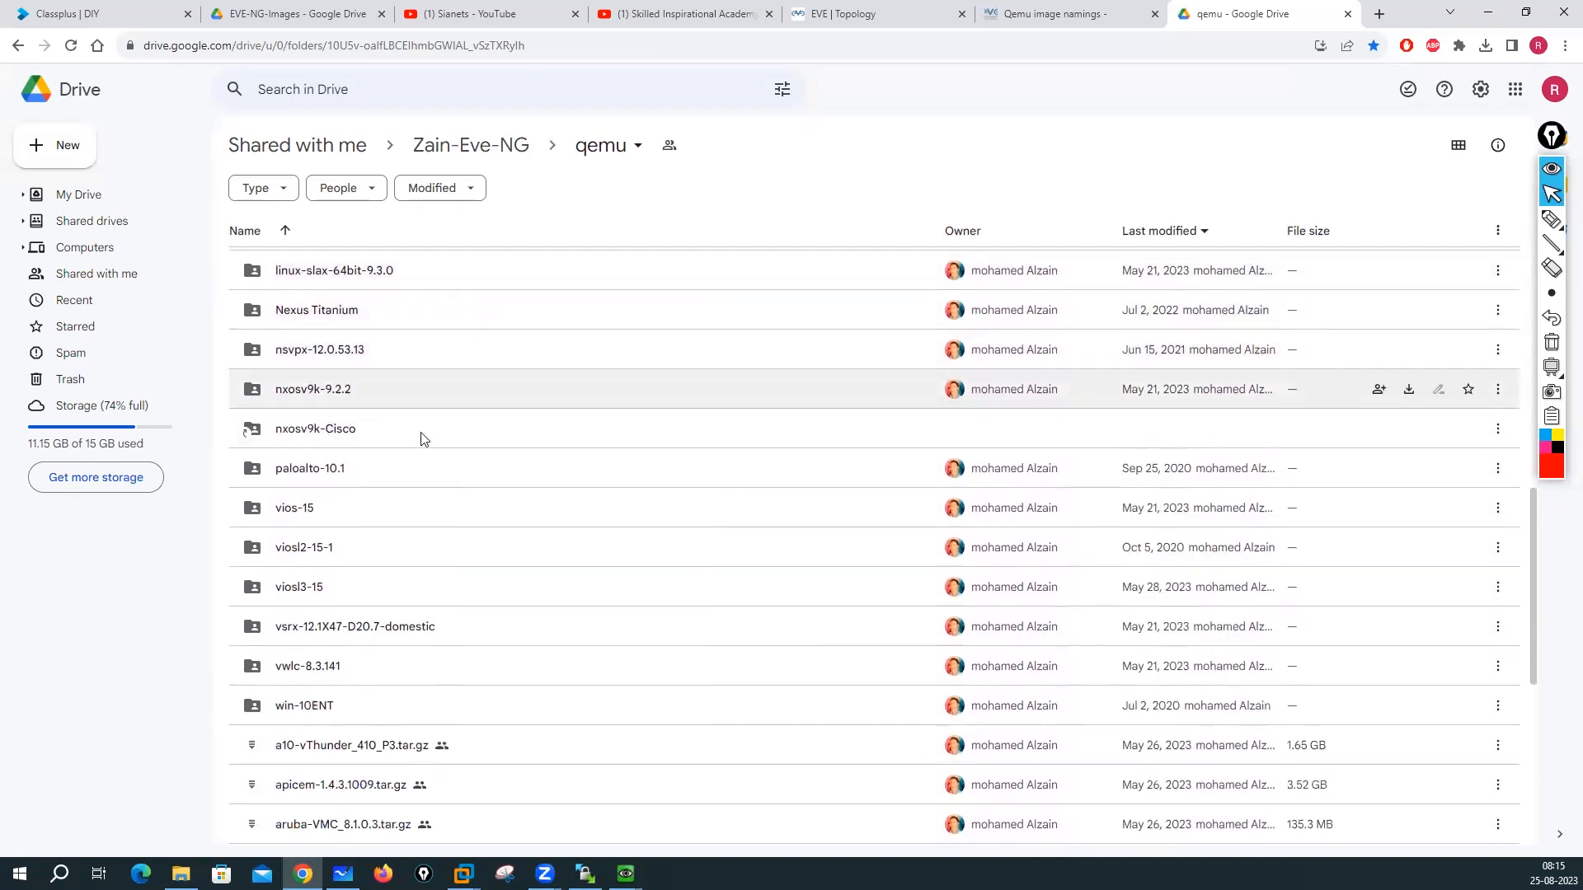
scroll(408, 499, "down", 2)
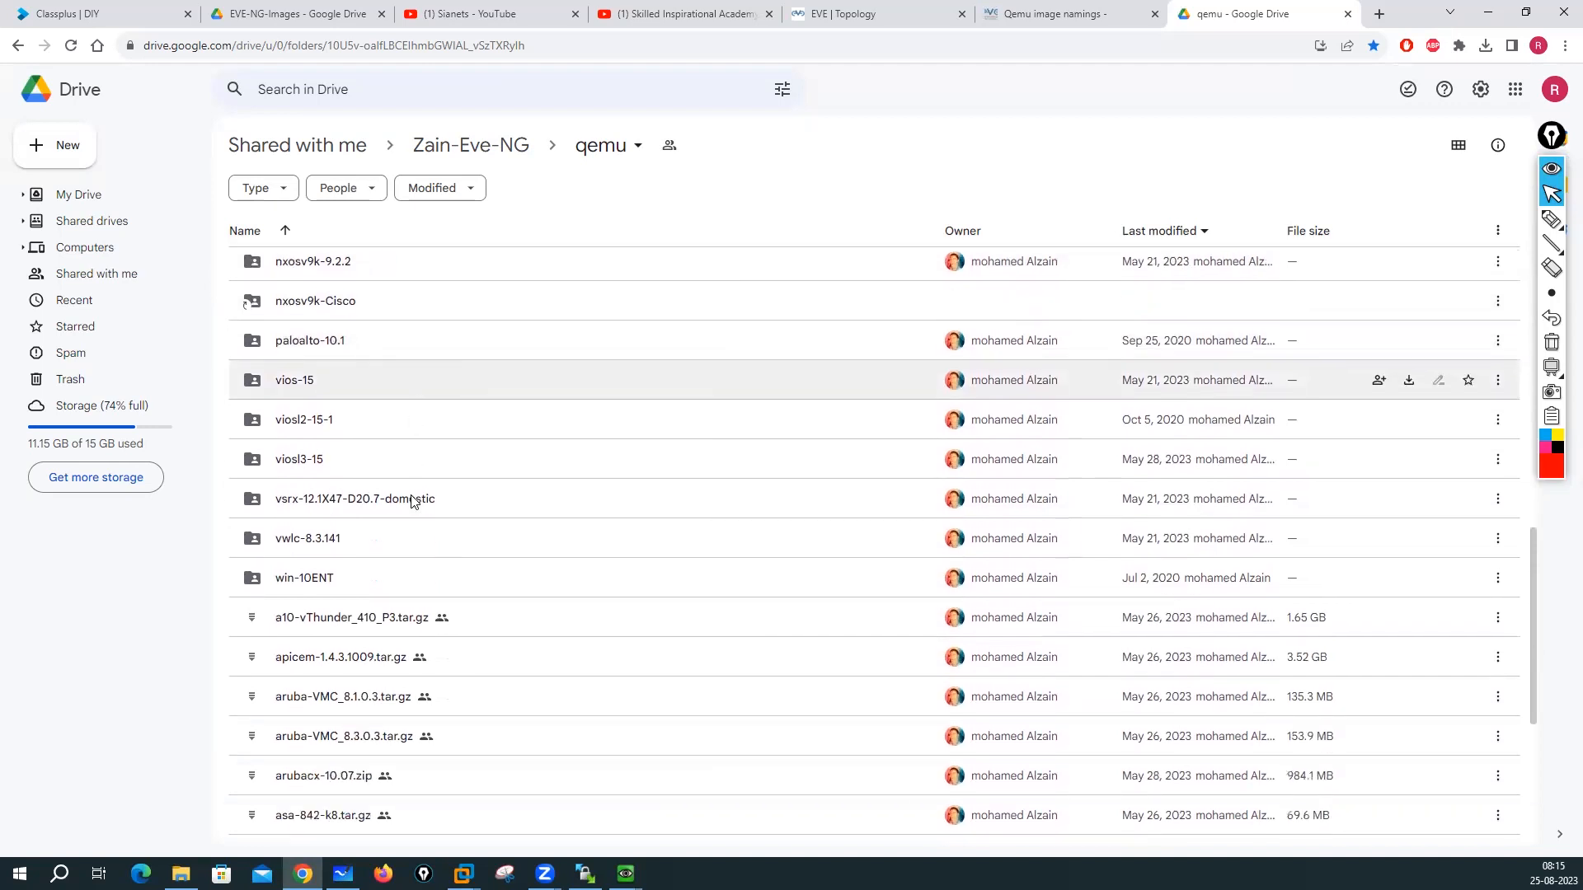
scroll(412, 501, "down", 1)
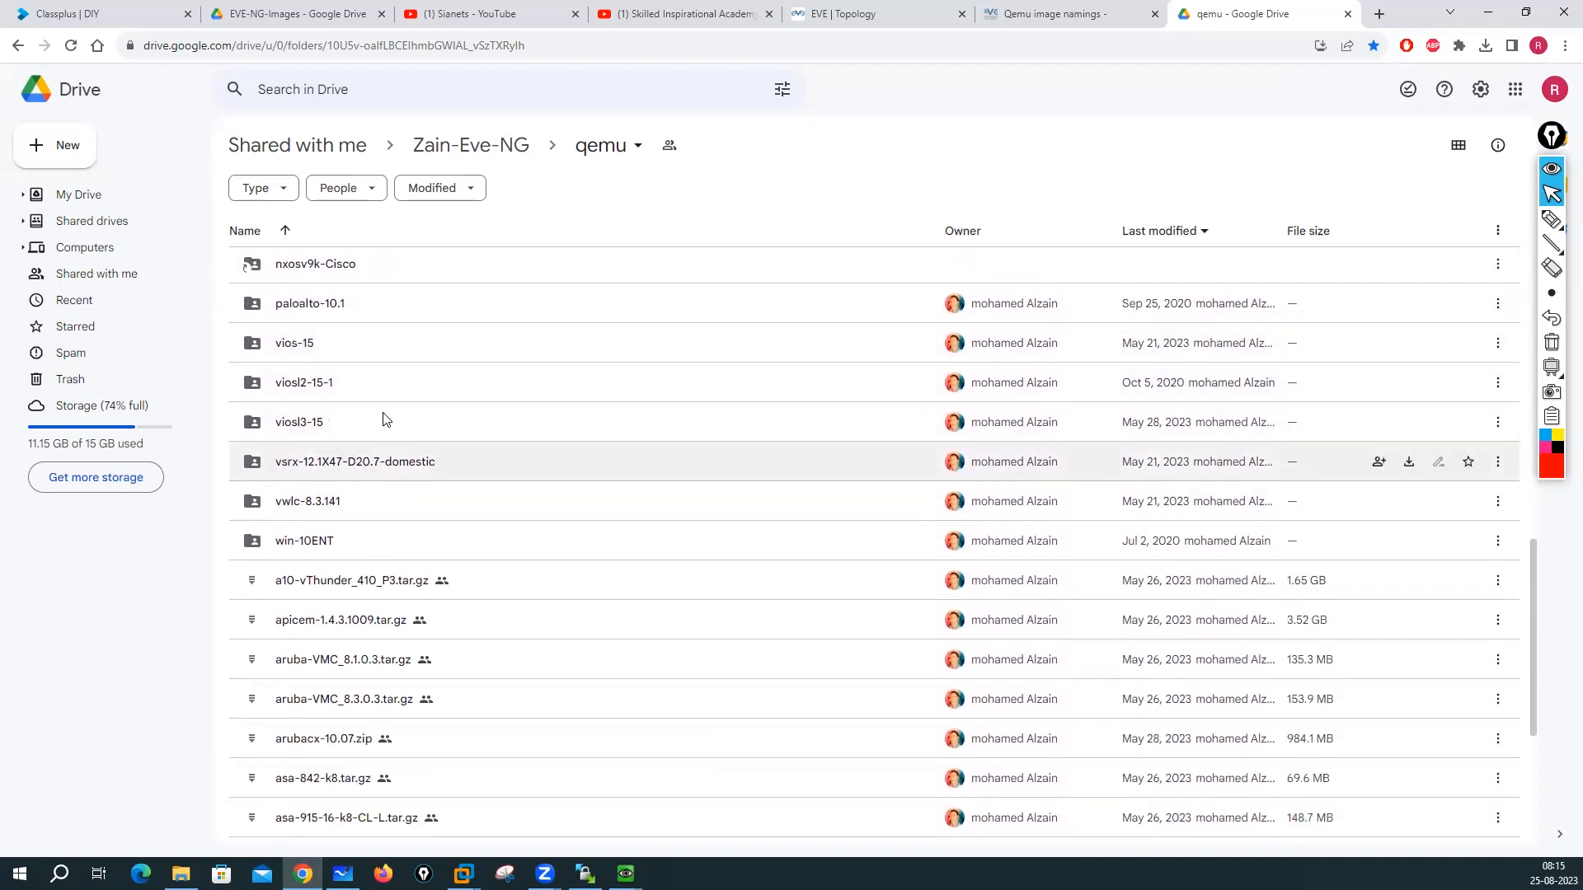
scroll(309, 503, "down", 1)
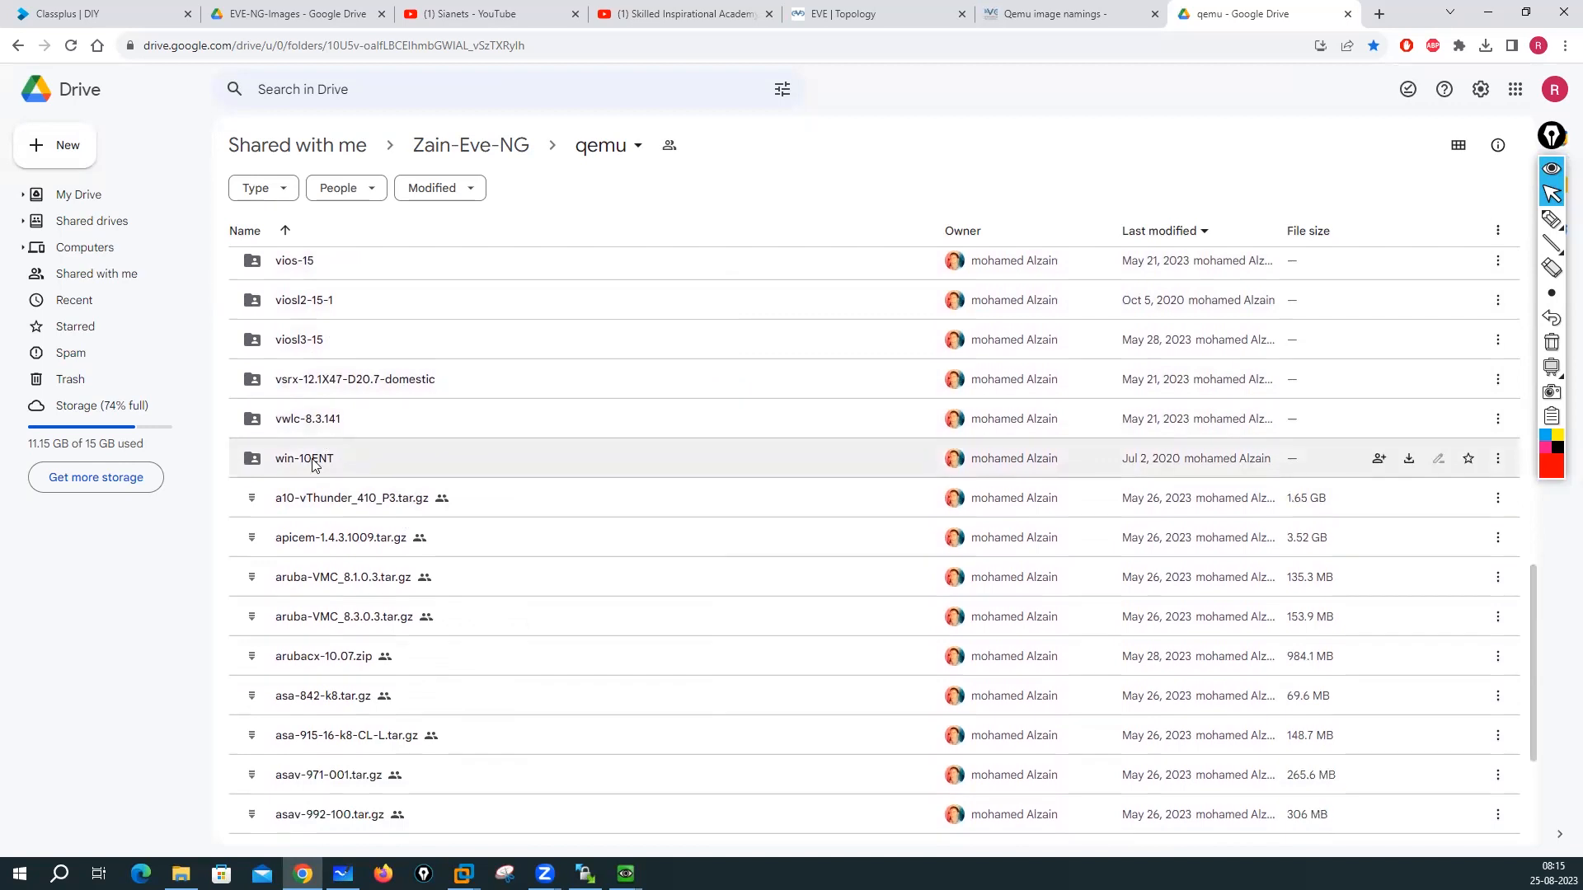
scroll(522, 470, "down", 1)
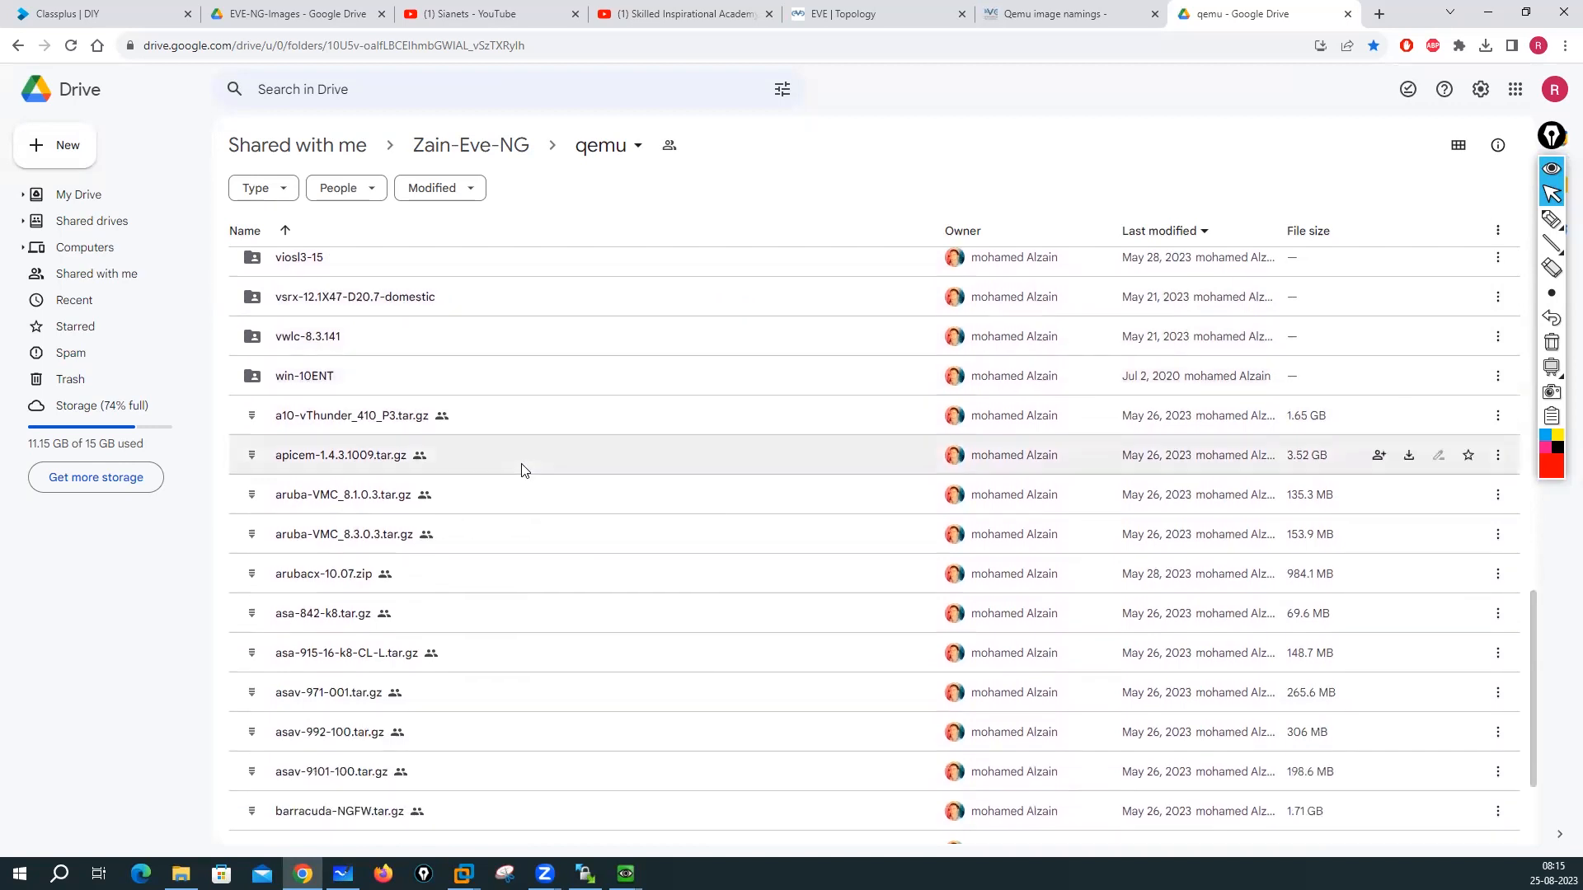
Step: Look through the compressed image archives in the qemu folder, from the Aruba and ASA images to the end of the list
scroll(522, 470, "down", 1)
scroll(508, 532, "down", 2)
scroll(512, 536, "down", 1)
scroll(495, 532, "down", 3)
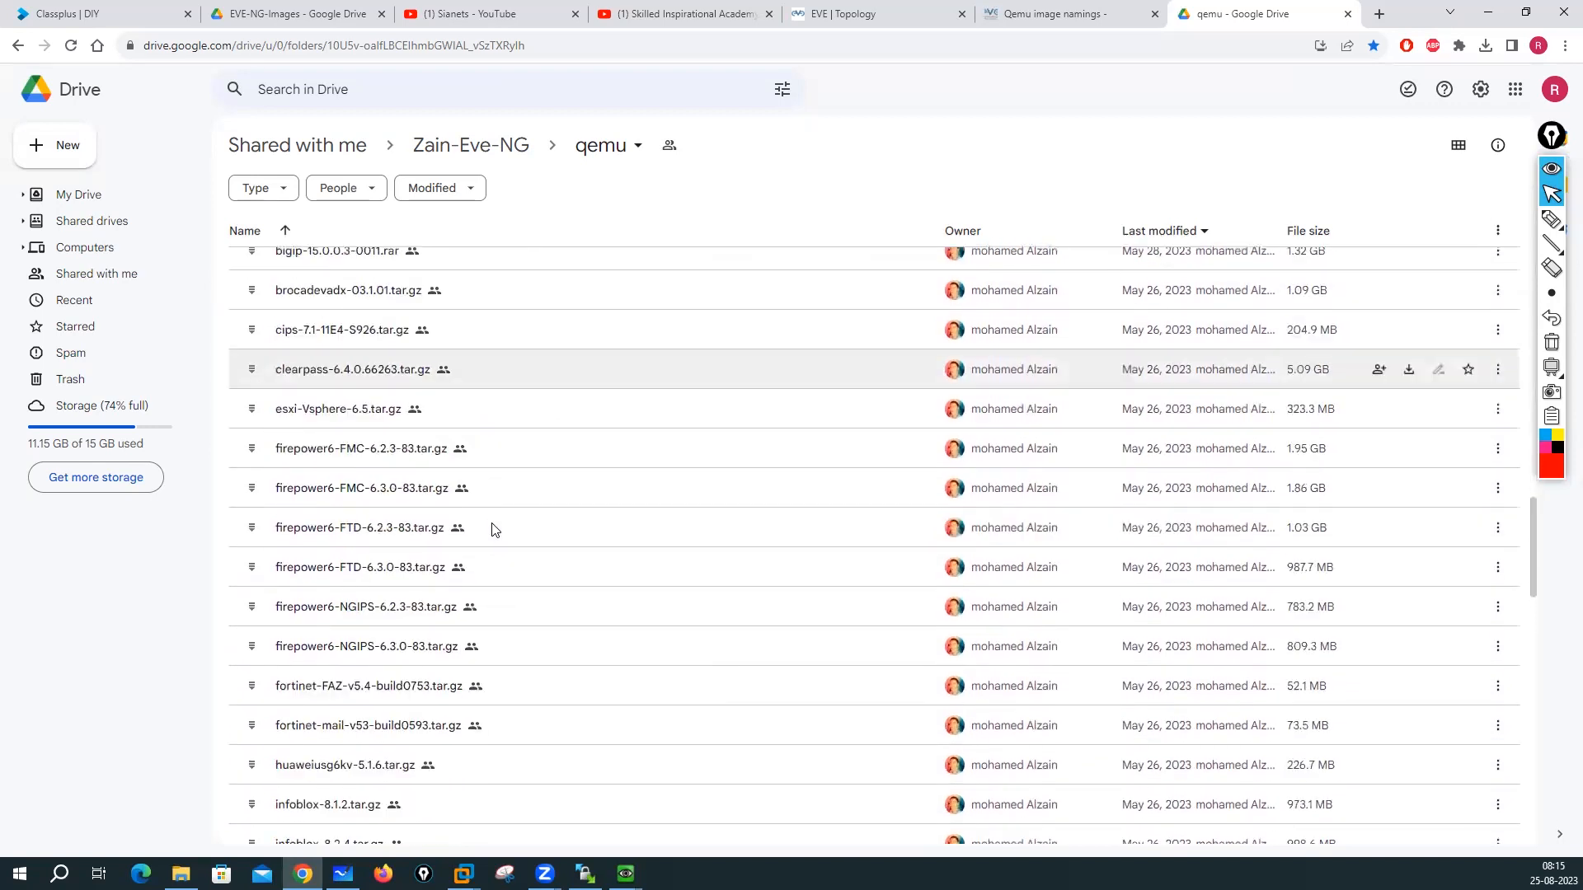
scroll(494, 530, "down", 6)
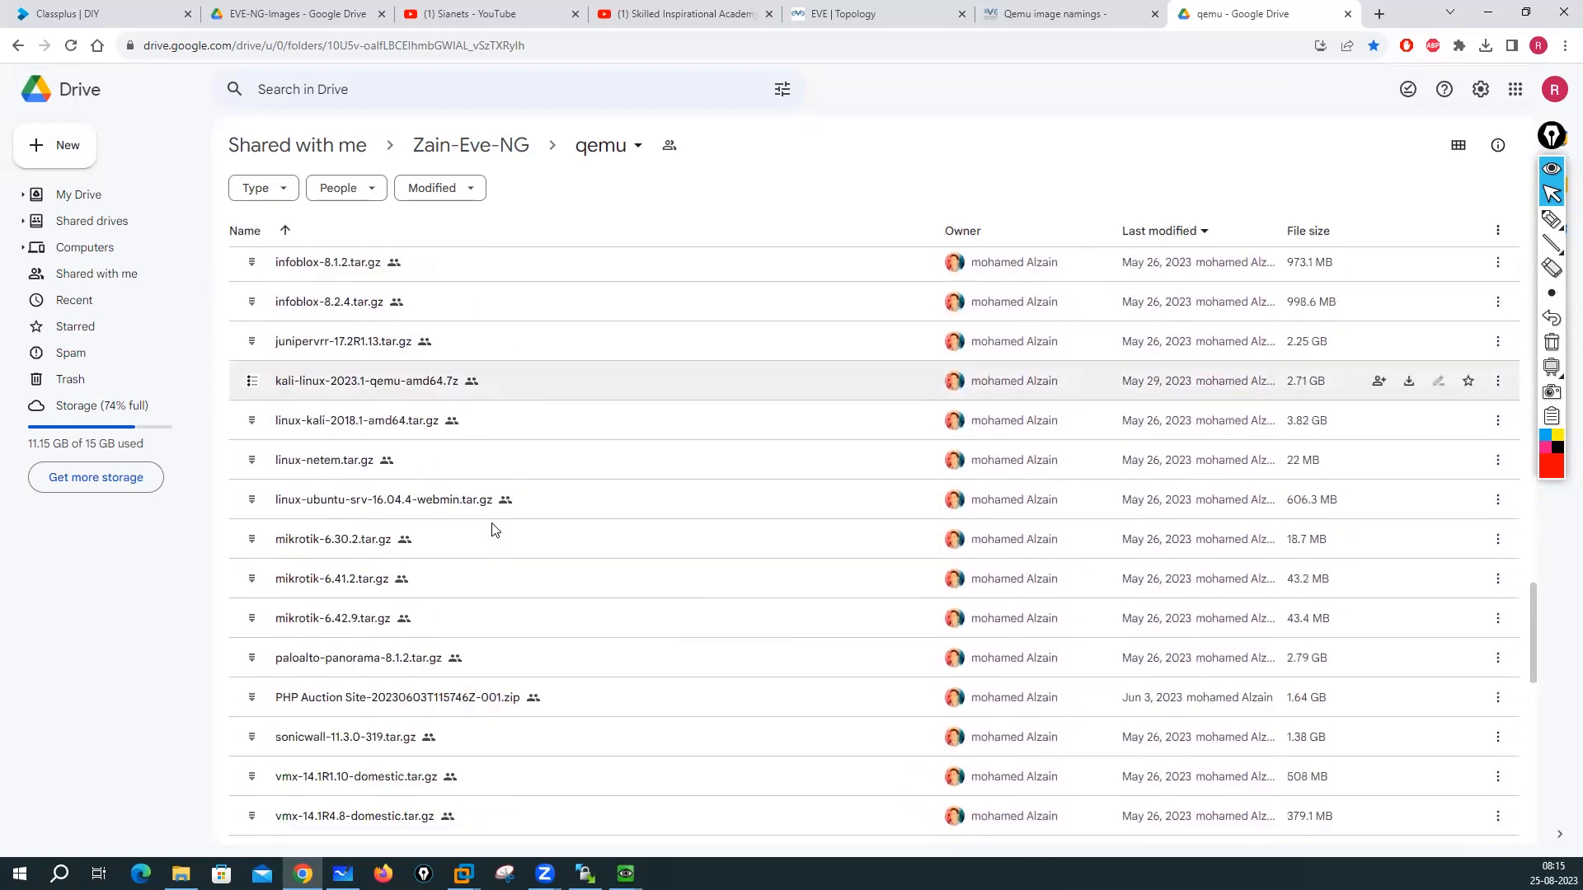
scroll(495, 530, "down", 1)
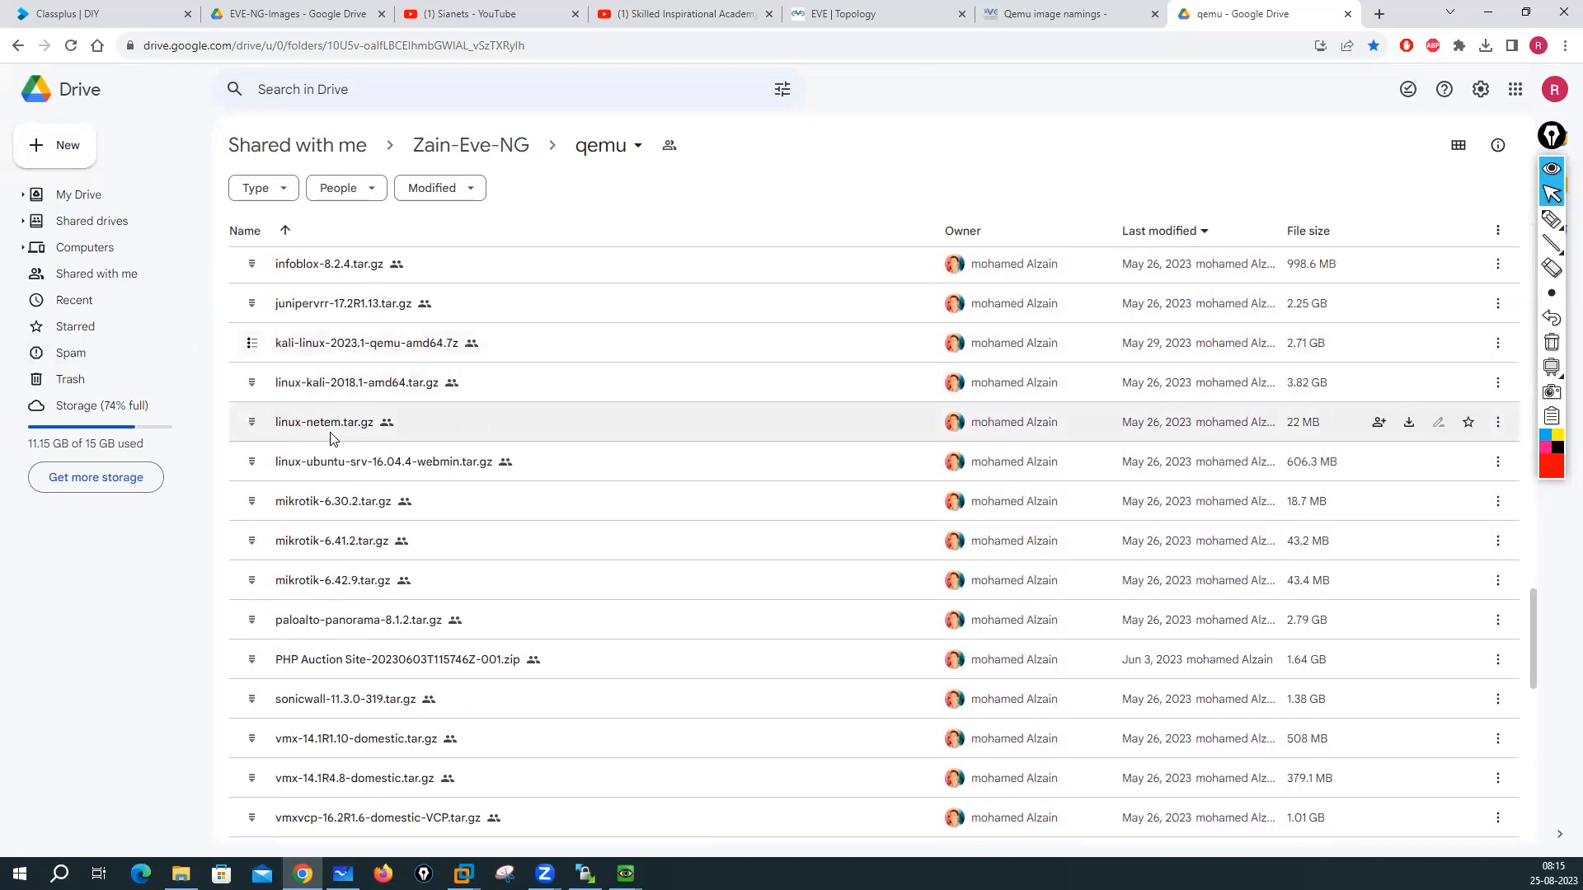
scroll(316, 438, "down", 1)
scroll(313, 412, "down", 1)
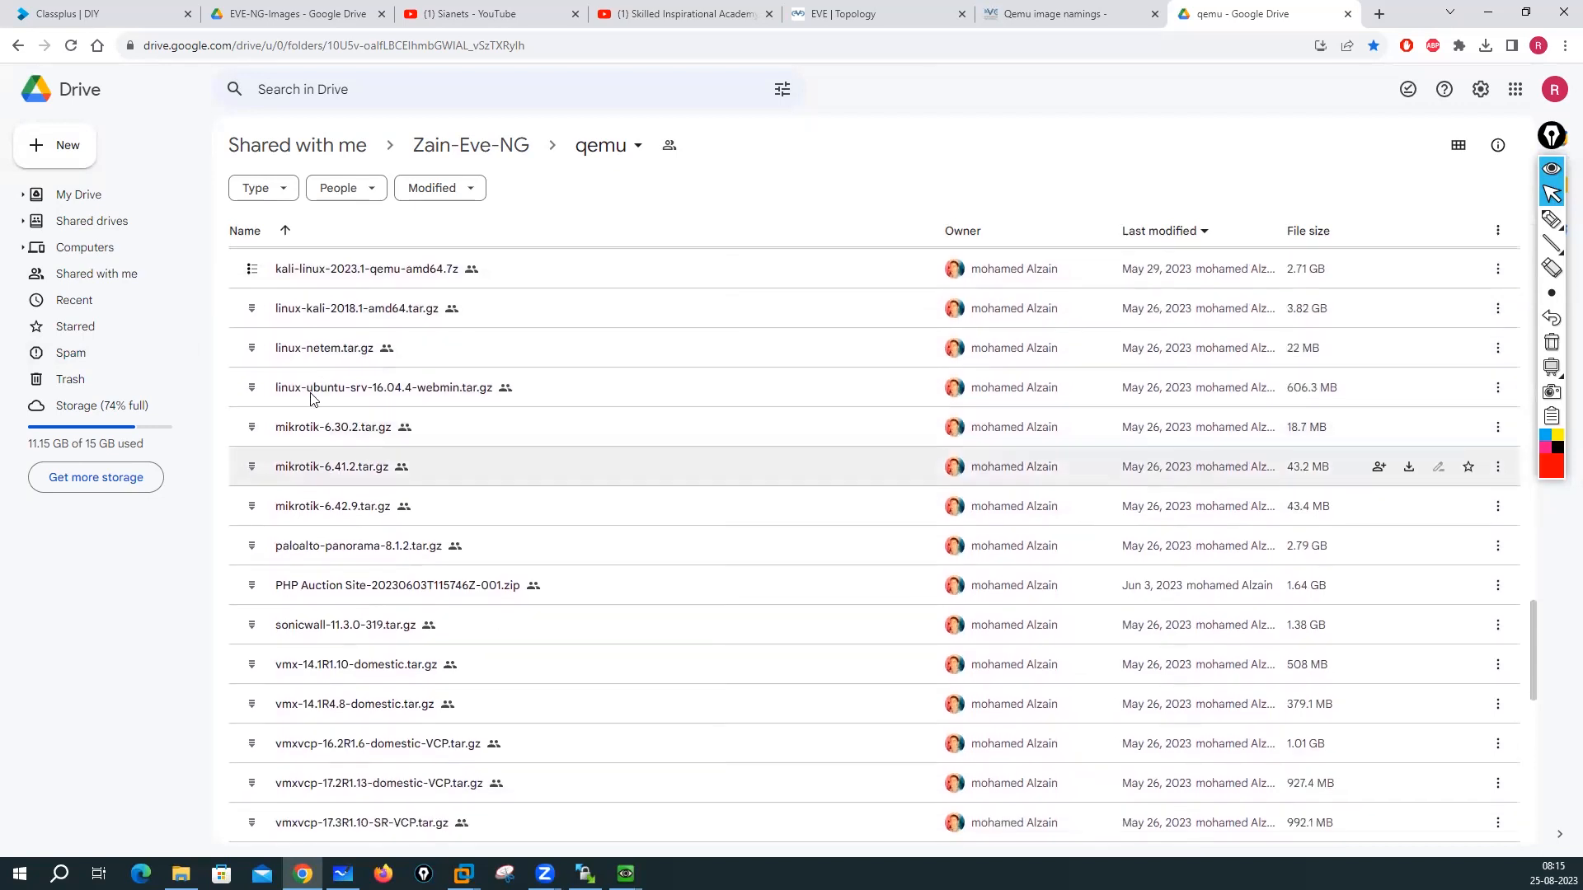
scroll(427, 404, "down", 5)
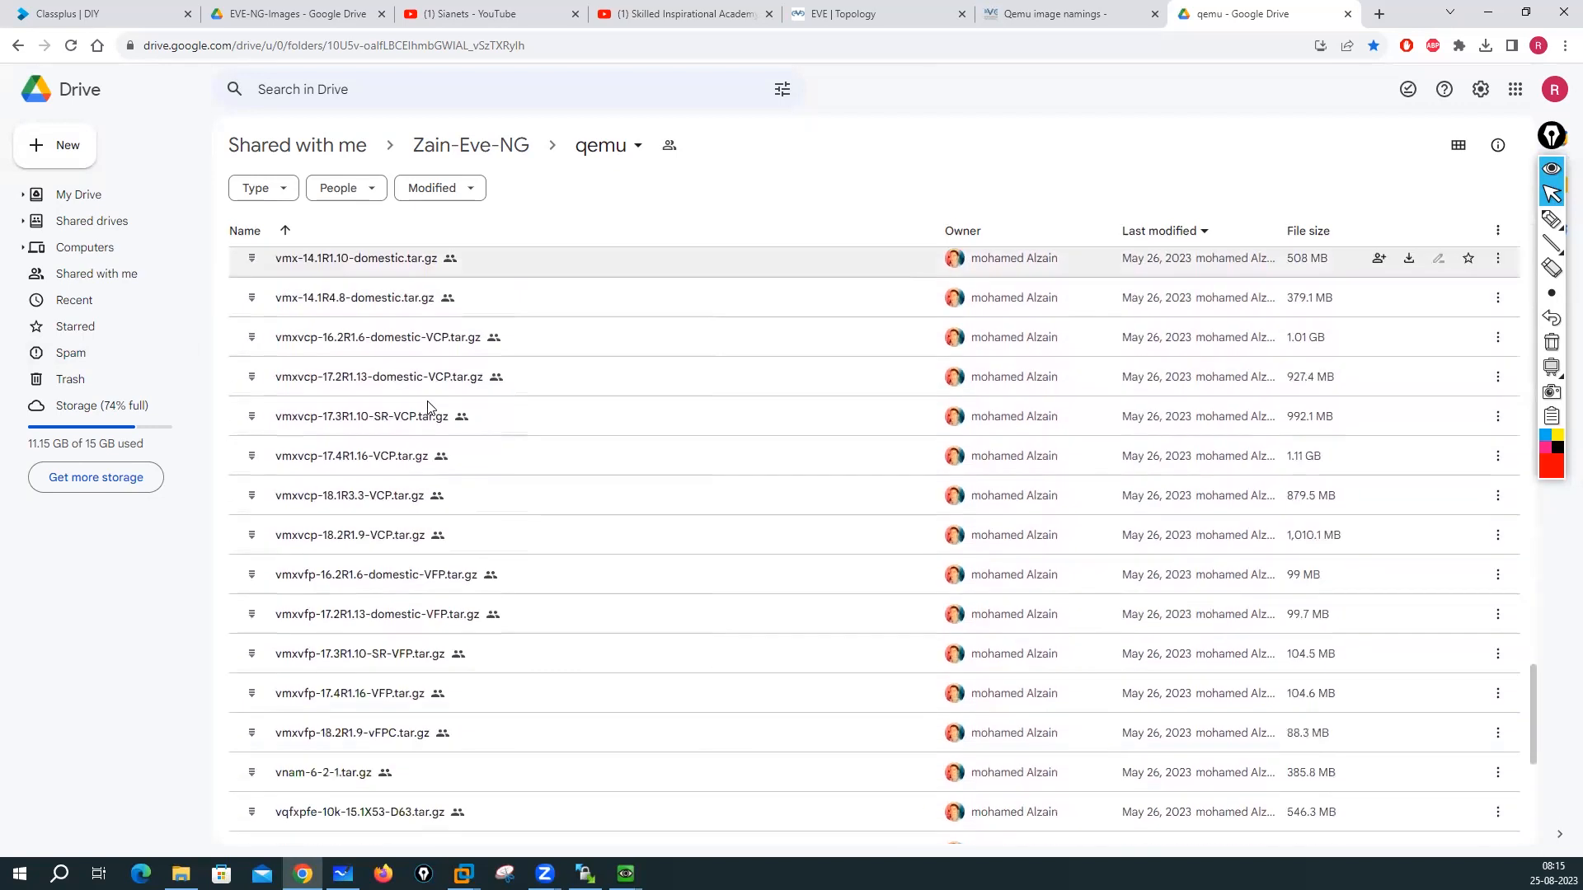
scroll(428, 406, "down", 7)
scroll(428, 406, "down", 4)
Step: Go back up the qemu file list and highlight the folder's web address to point it out
scroll(542, 604, "up", 20)
left_click(541, 46)
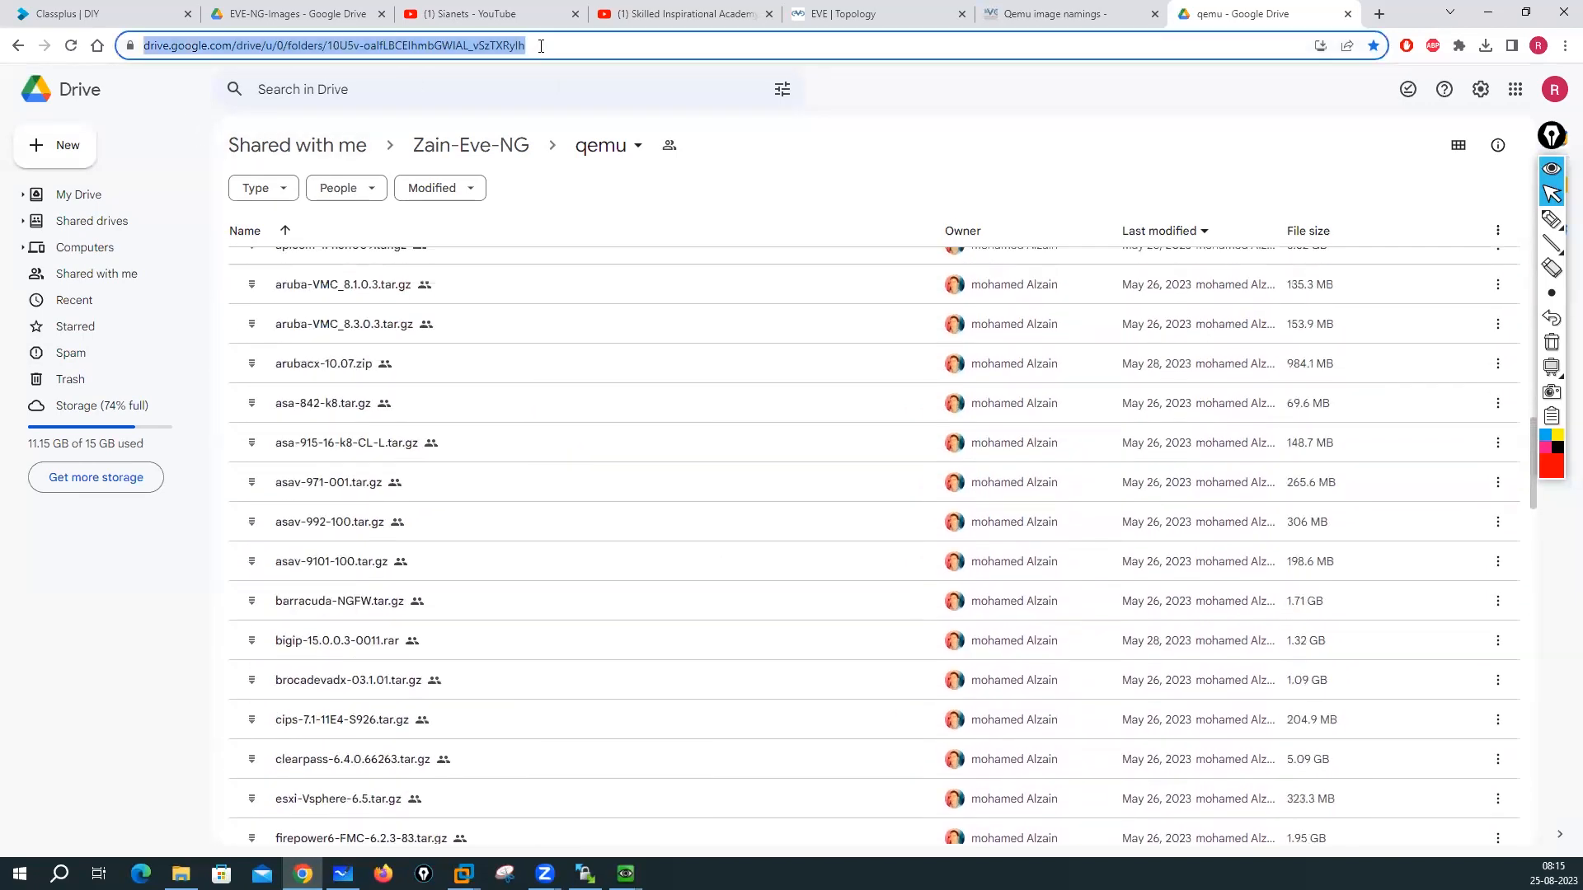
left_click(546, 47)
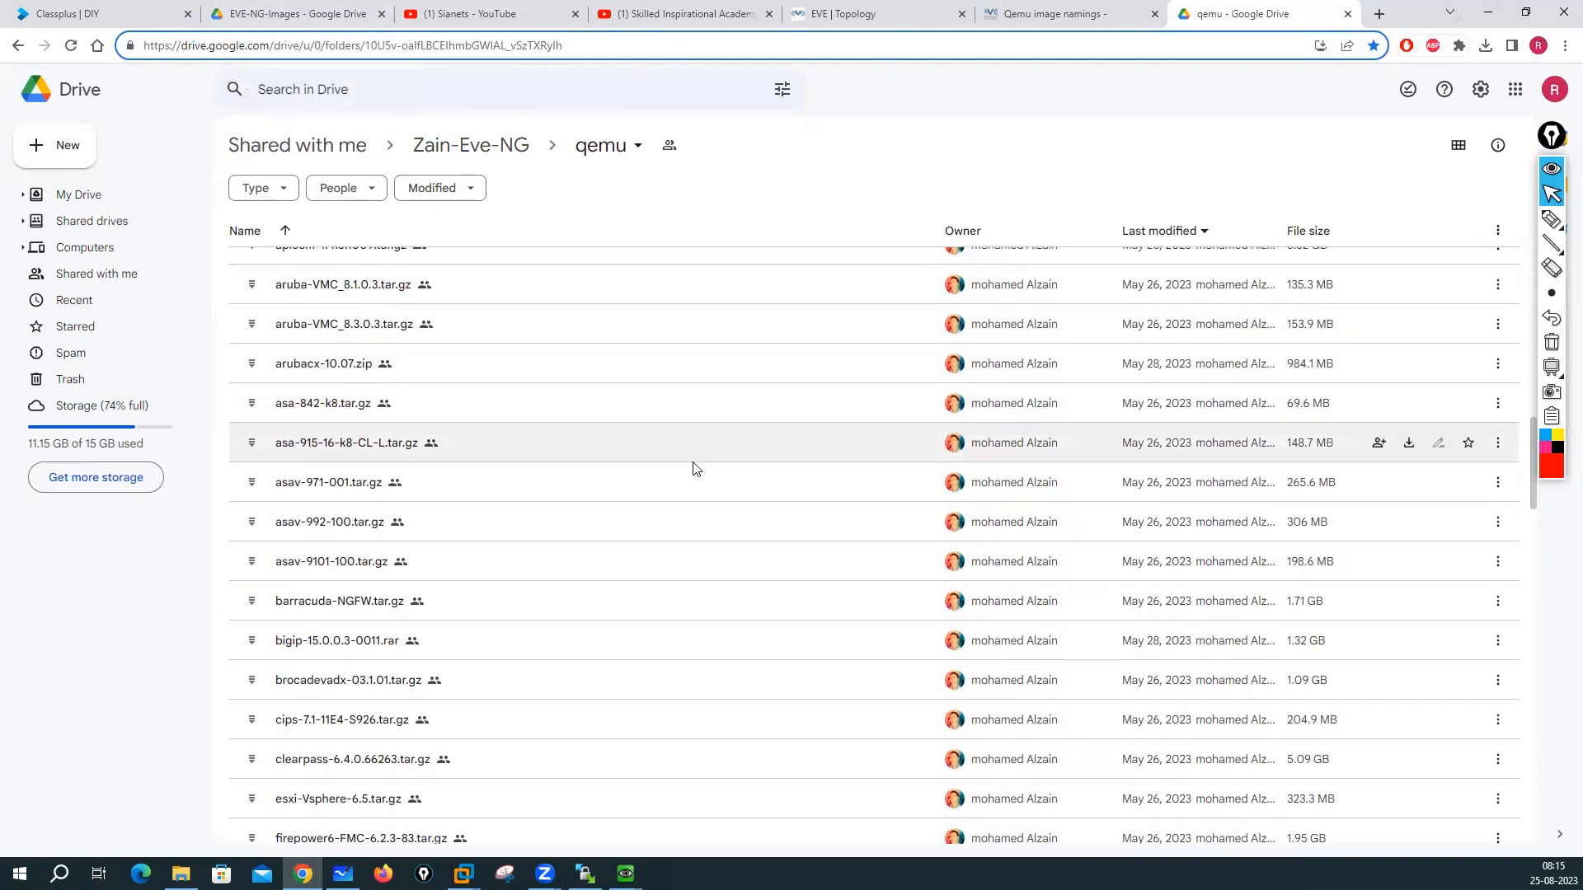
Step: Review the Fortinet, Nexus and vIOS image folders in qemu and open the L3L2 folder
scroll(695, 468, "up", 15)
scroll(695, 468, "down", 1)
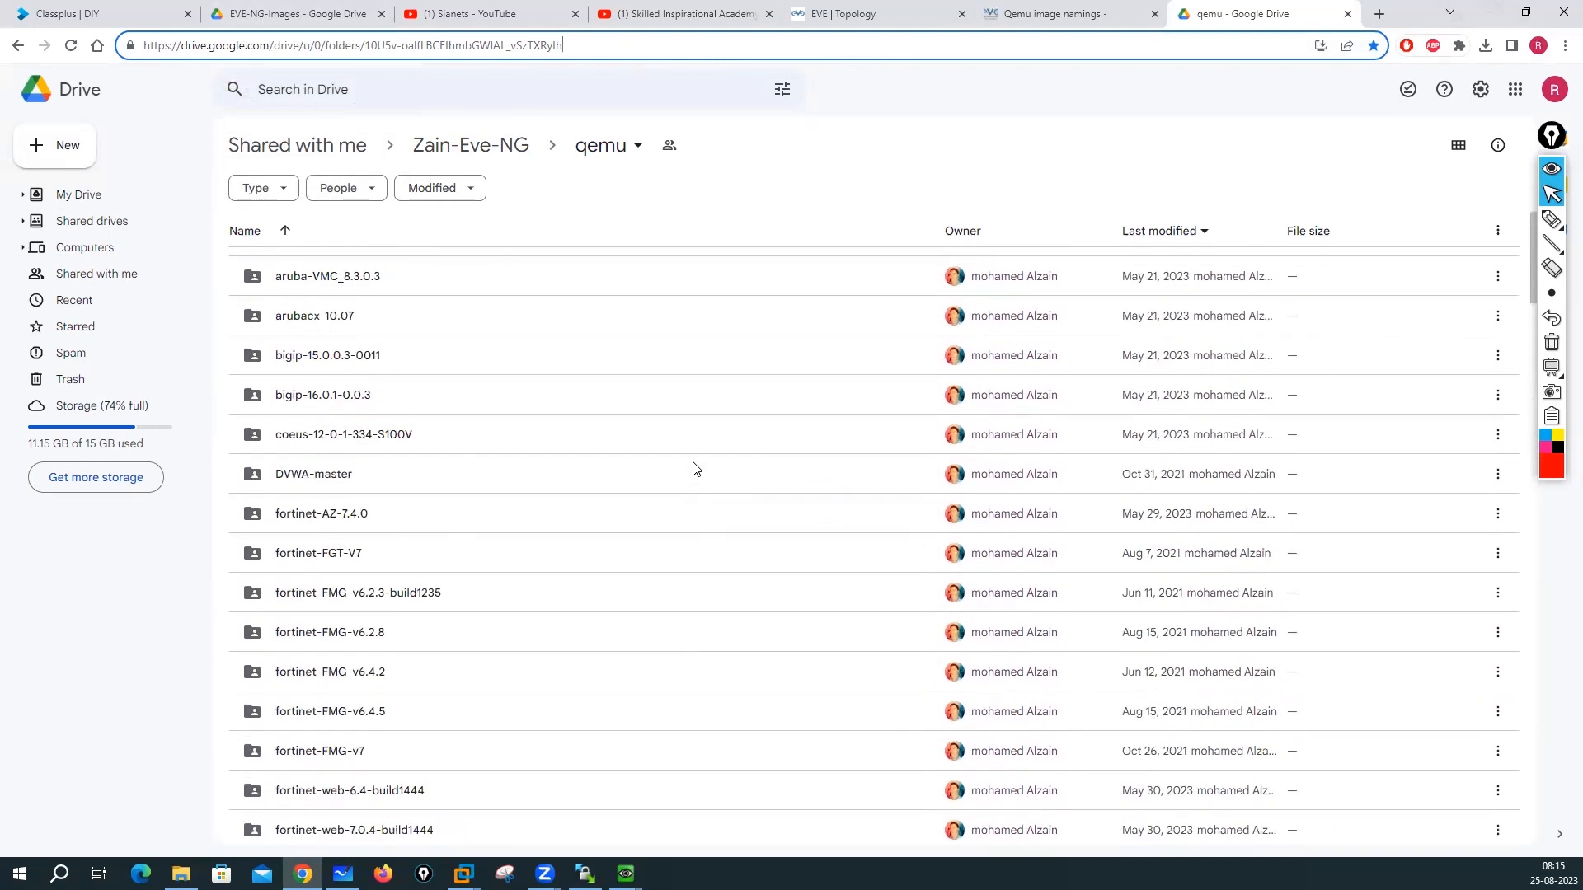
scroll(695, 468, "down", 10)
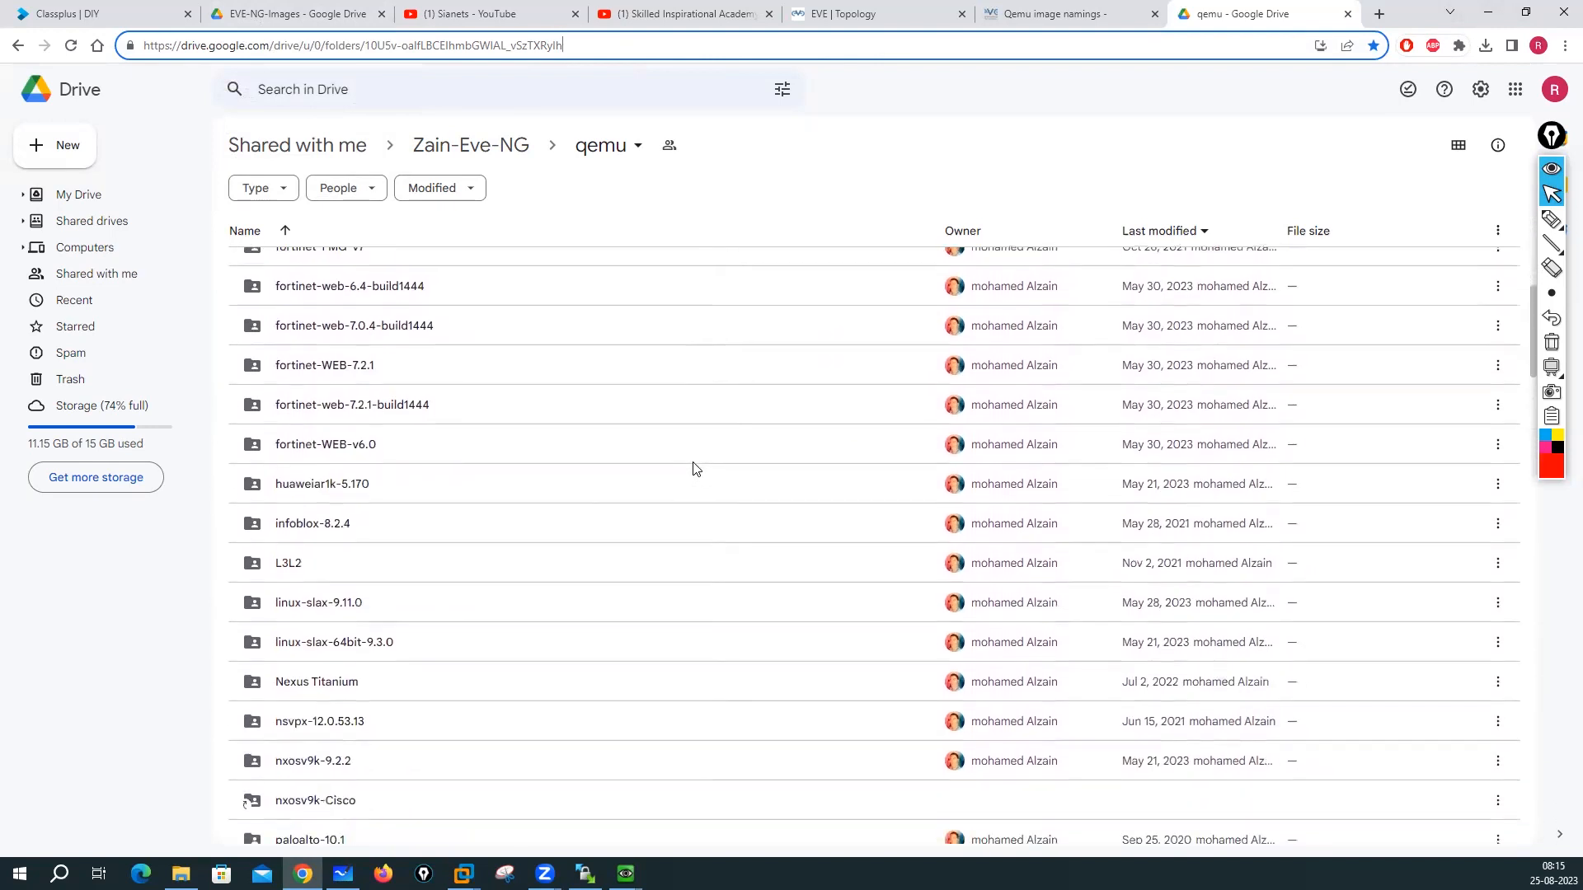
scroll(695, 468, "down", 1)
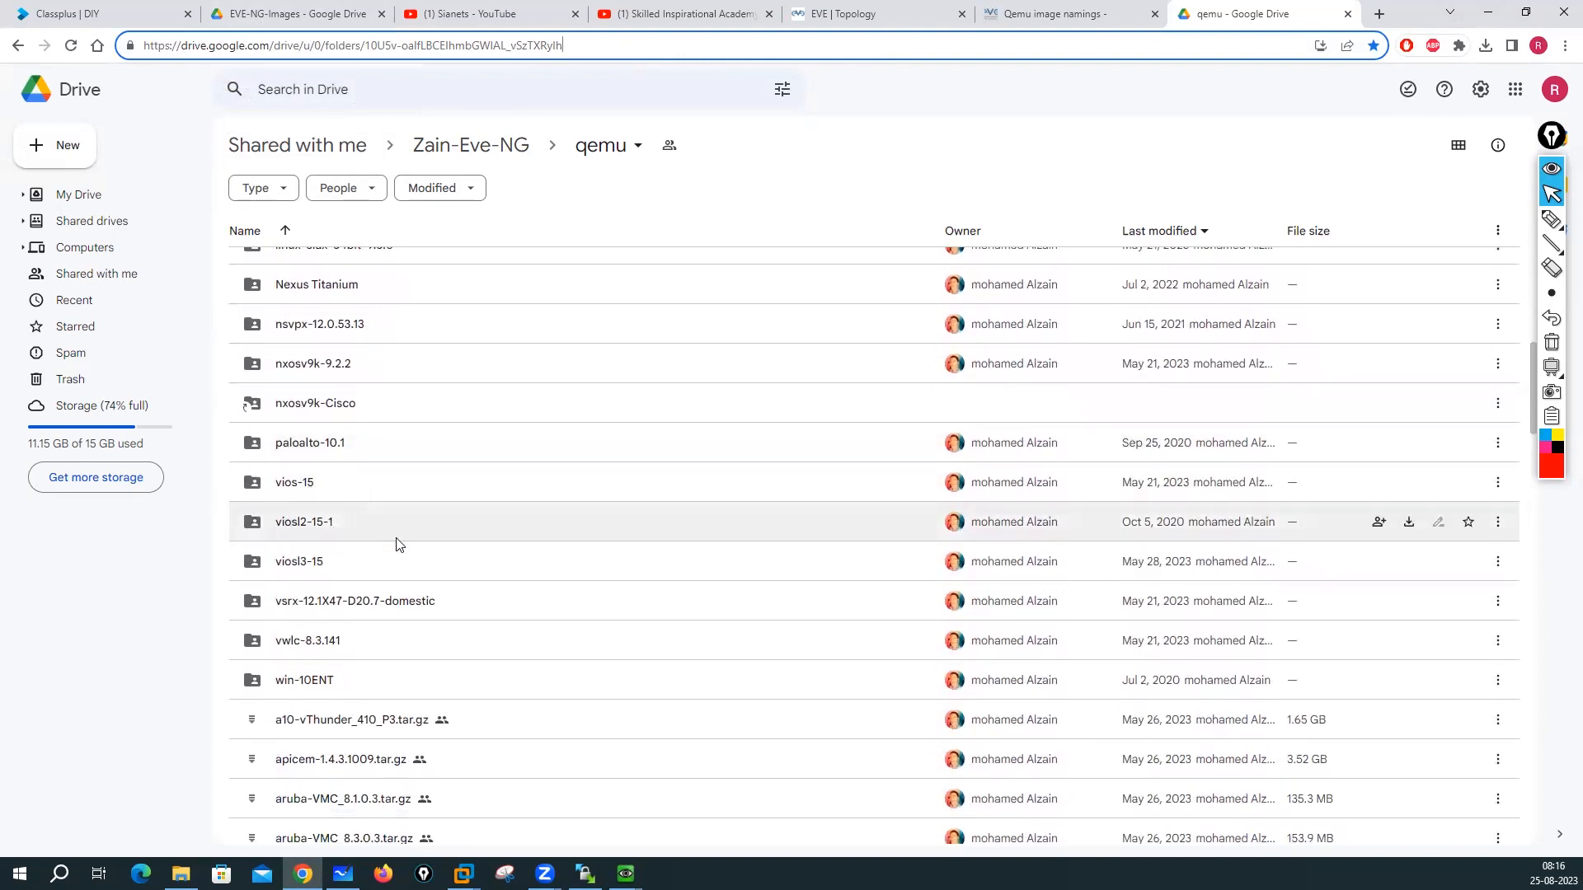
scroll(487, 621, "down", 1)
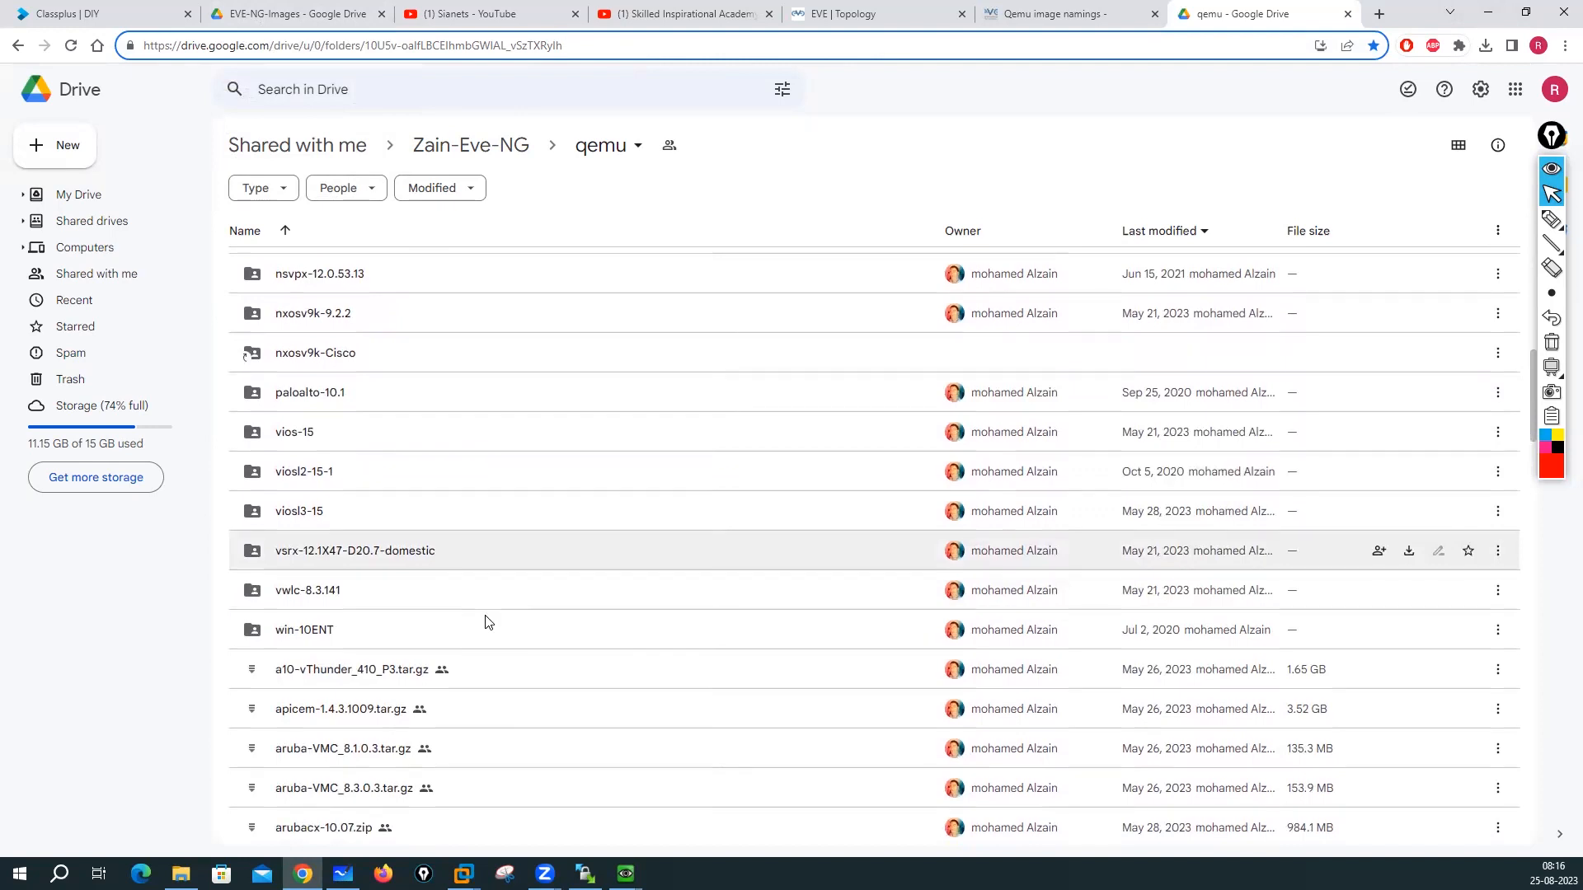
scroll(487, 621, "up", 2)
scroll(488, 621, "up", 3)
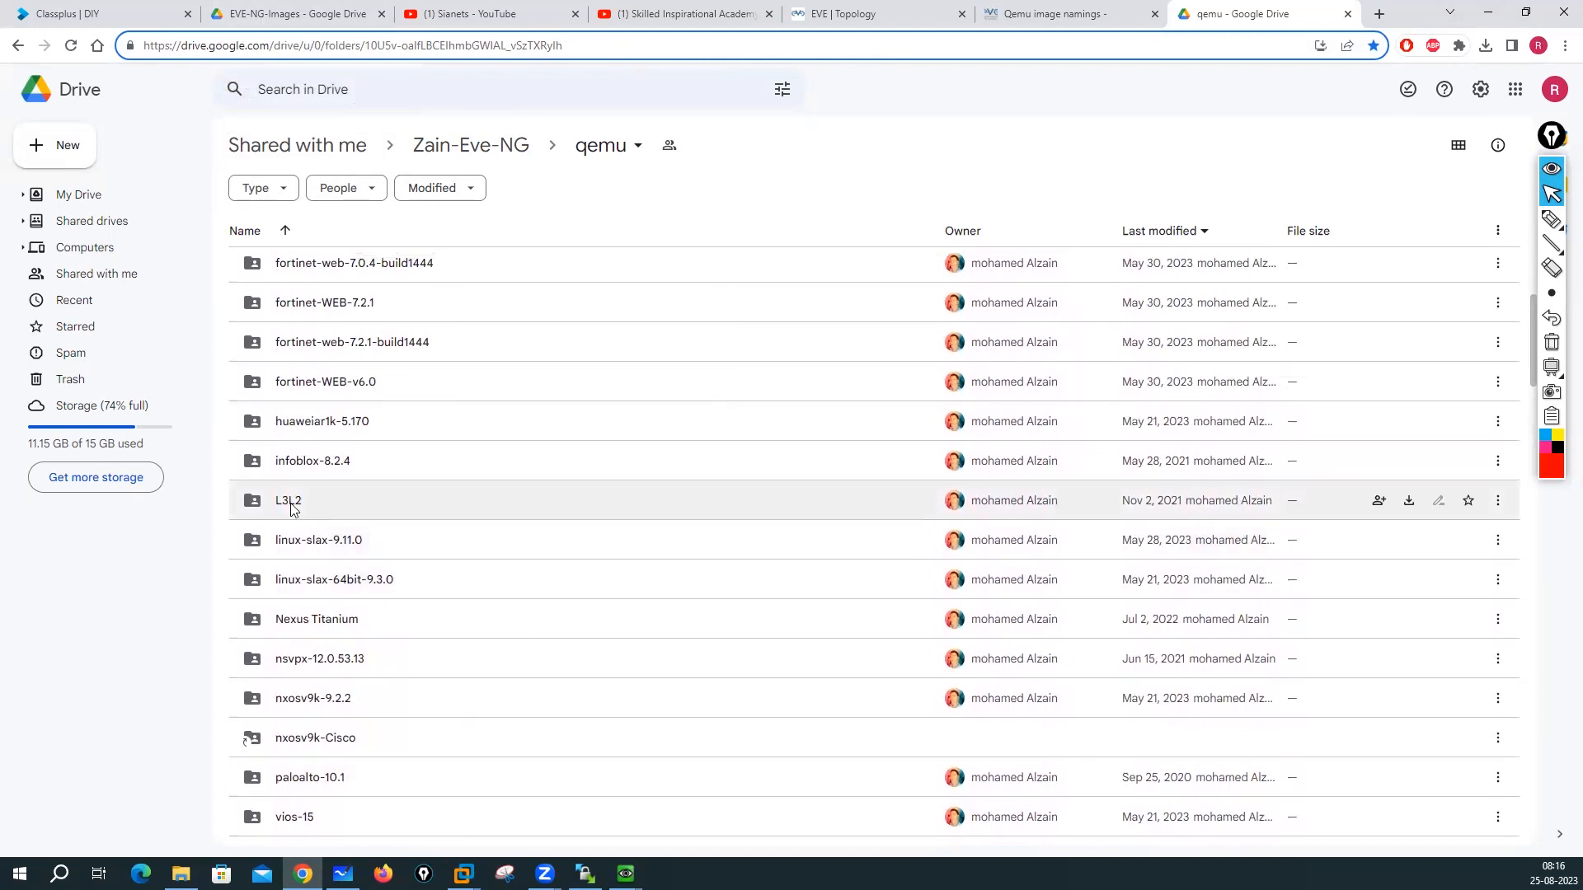
double_click(289, 505)
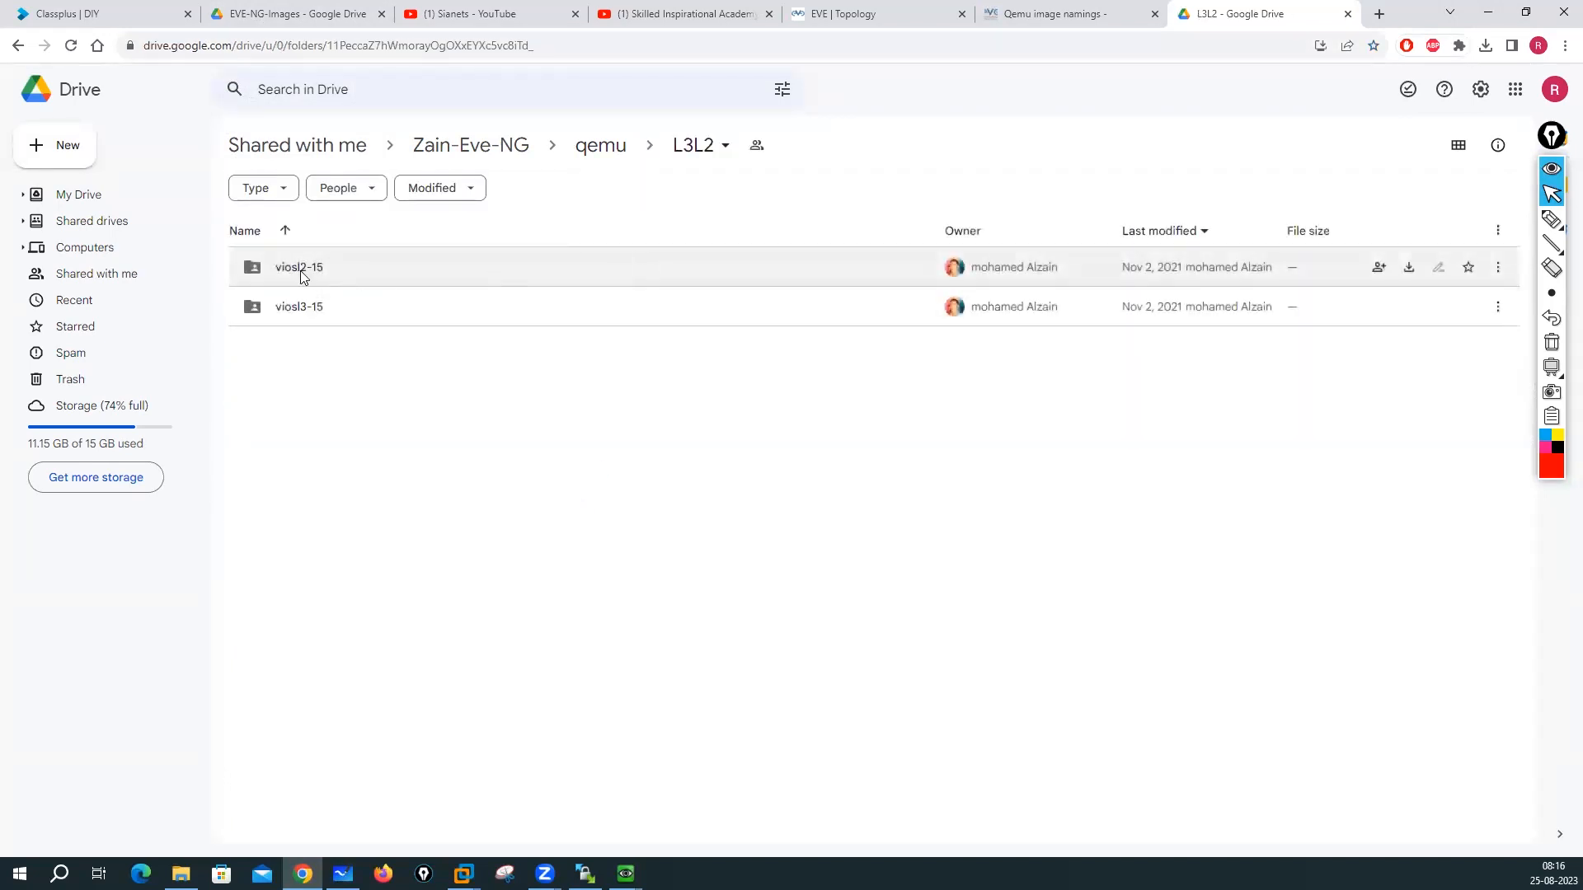
Step: Return from L3L2 to the qemu folder and look through its archives down to the Windows Server and XRv images
left_click(613, 148)
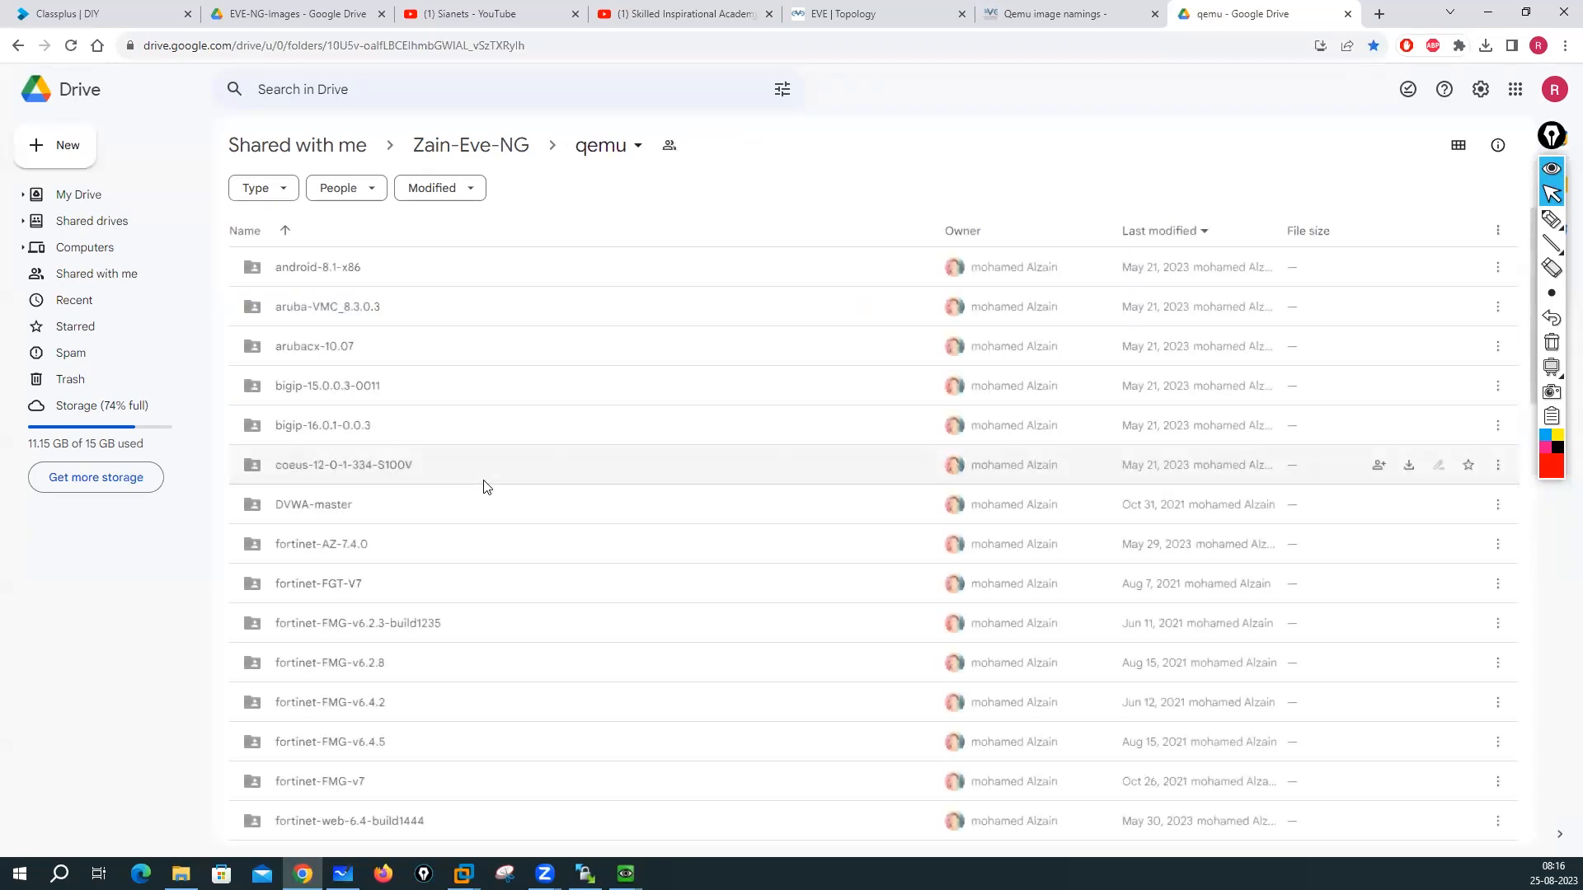
scroll(485, 488, "down", 20)
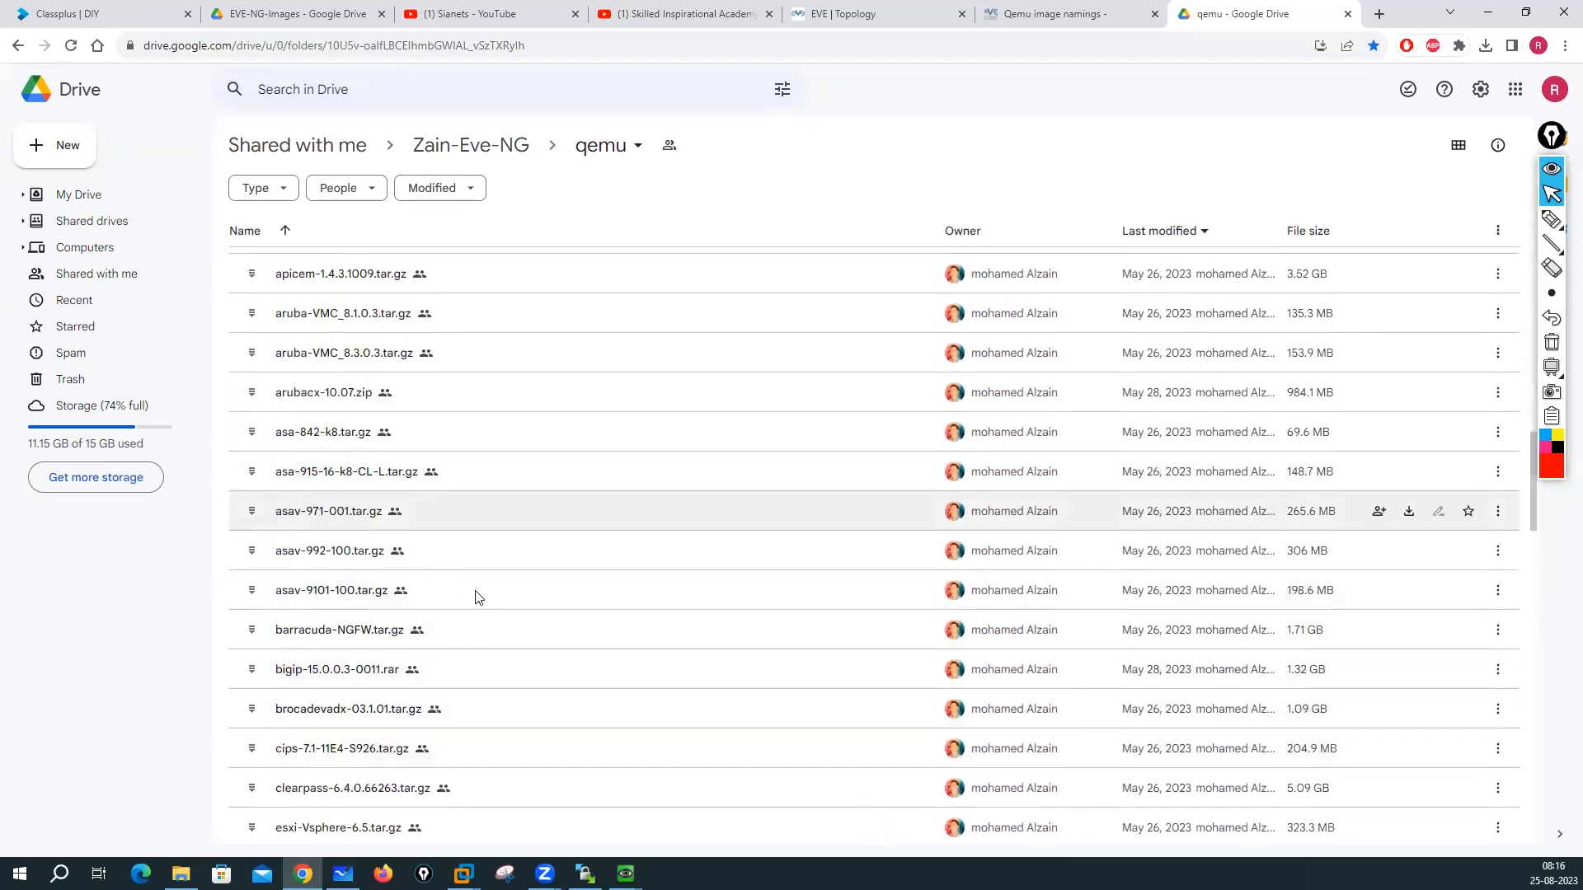
scroll(478, 597, "down", 3)
scroll(355, 527, "down", 4)
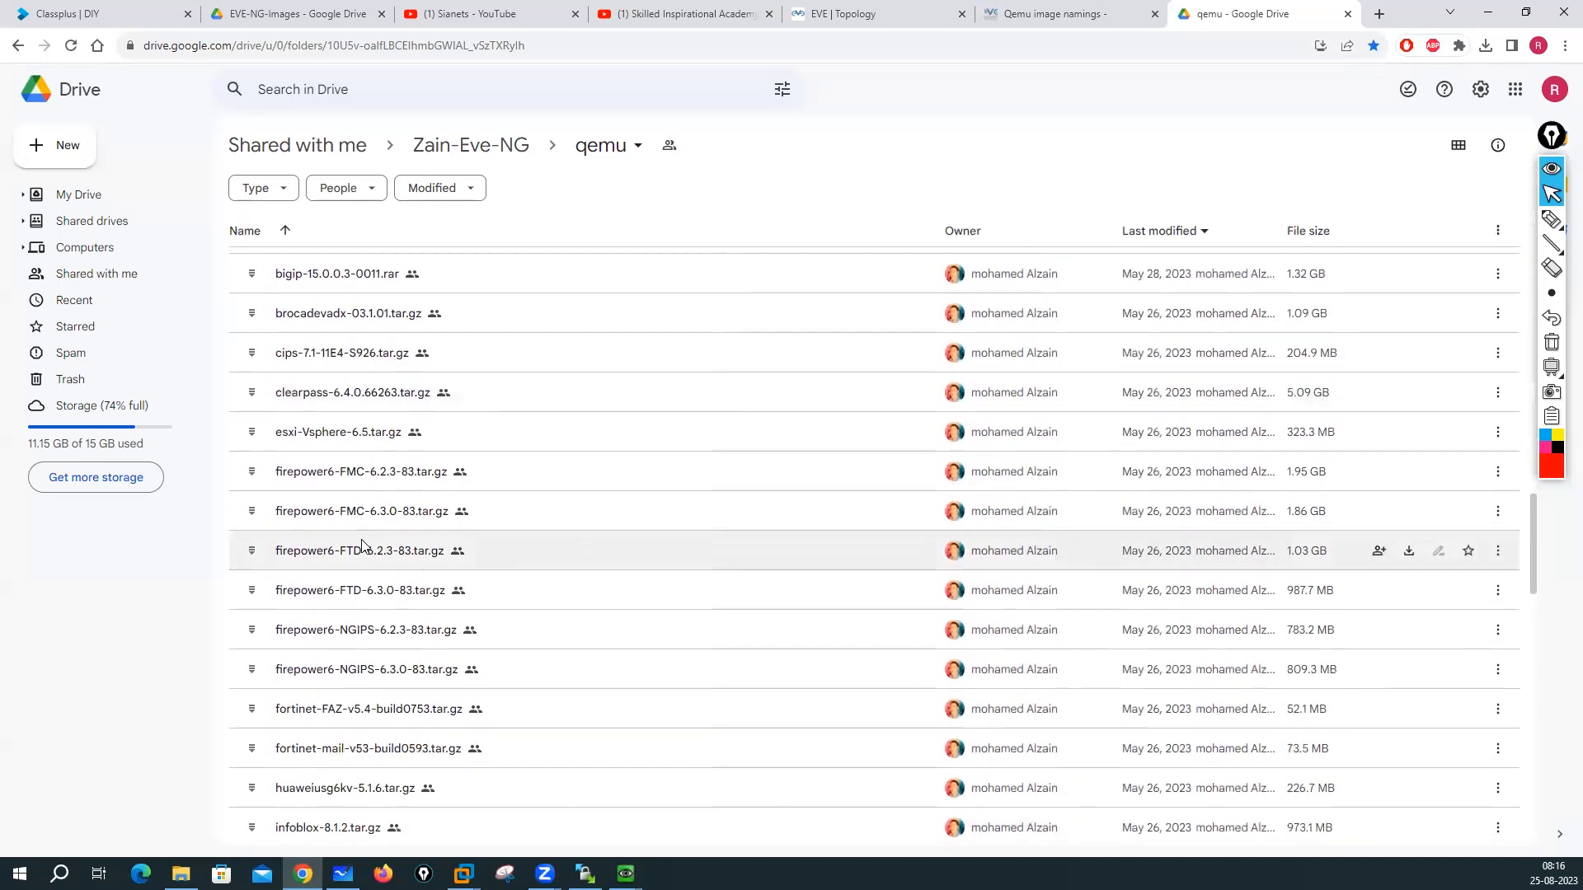
scroll(362, 544, "down", 4)
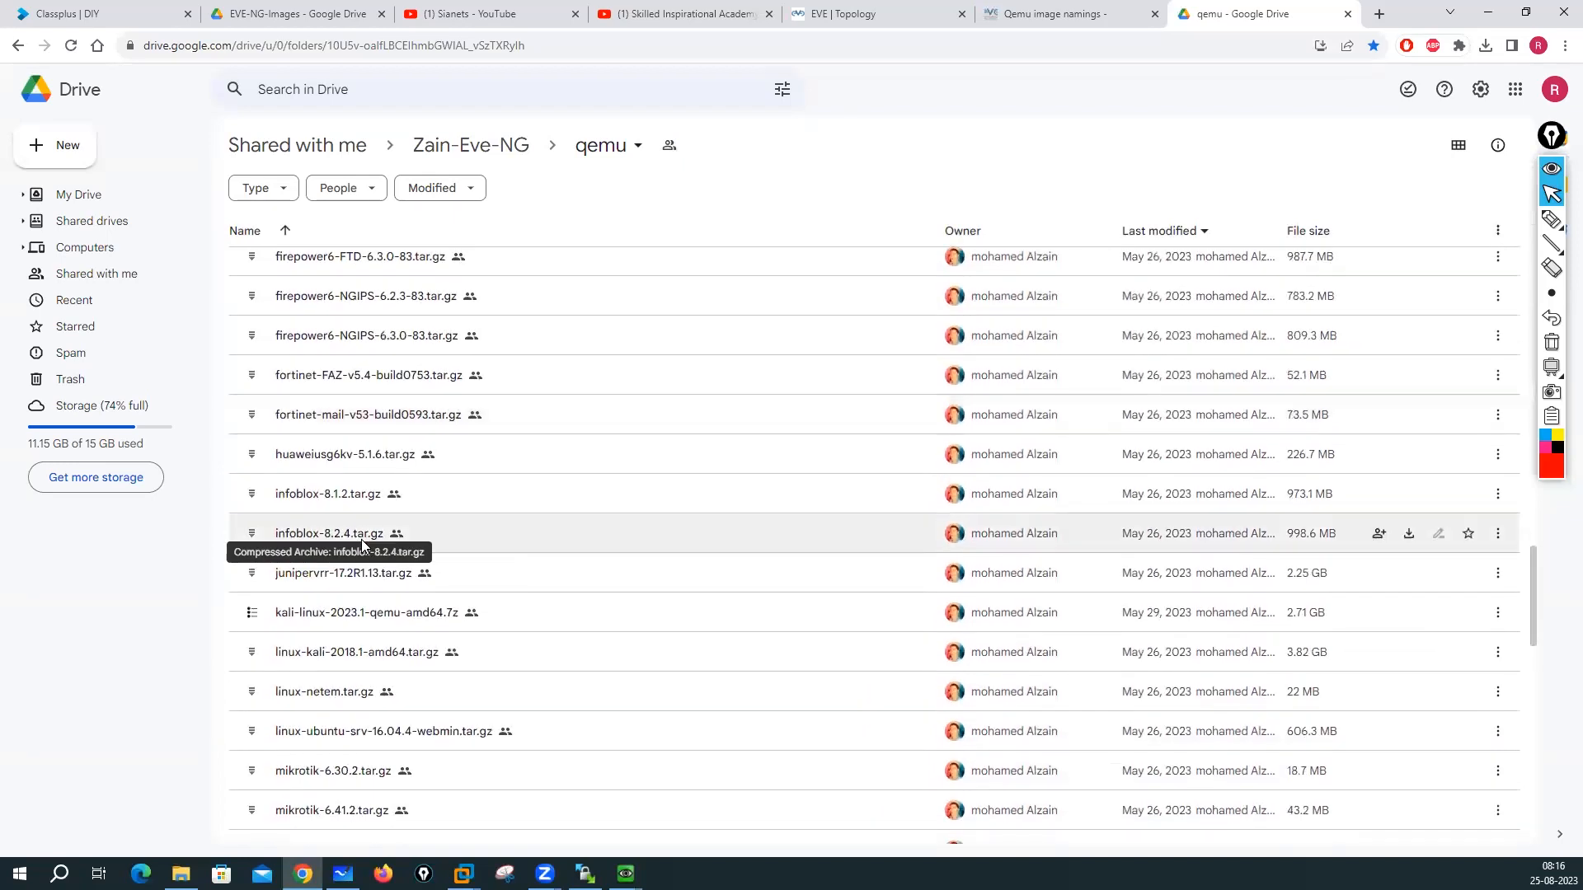
scroll(479, 662, "down", 5)
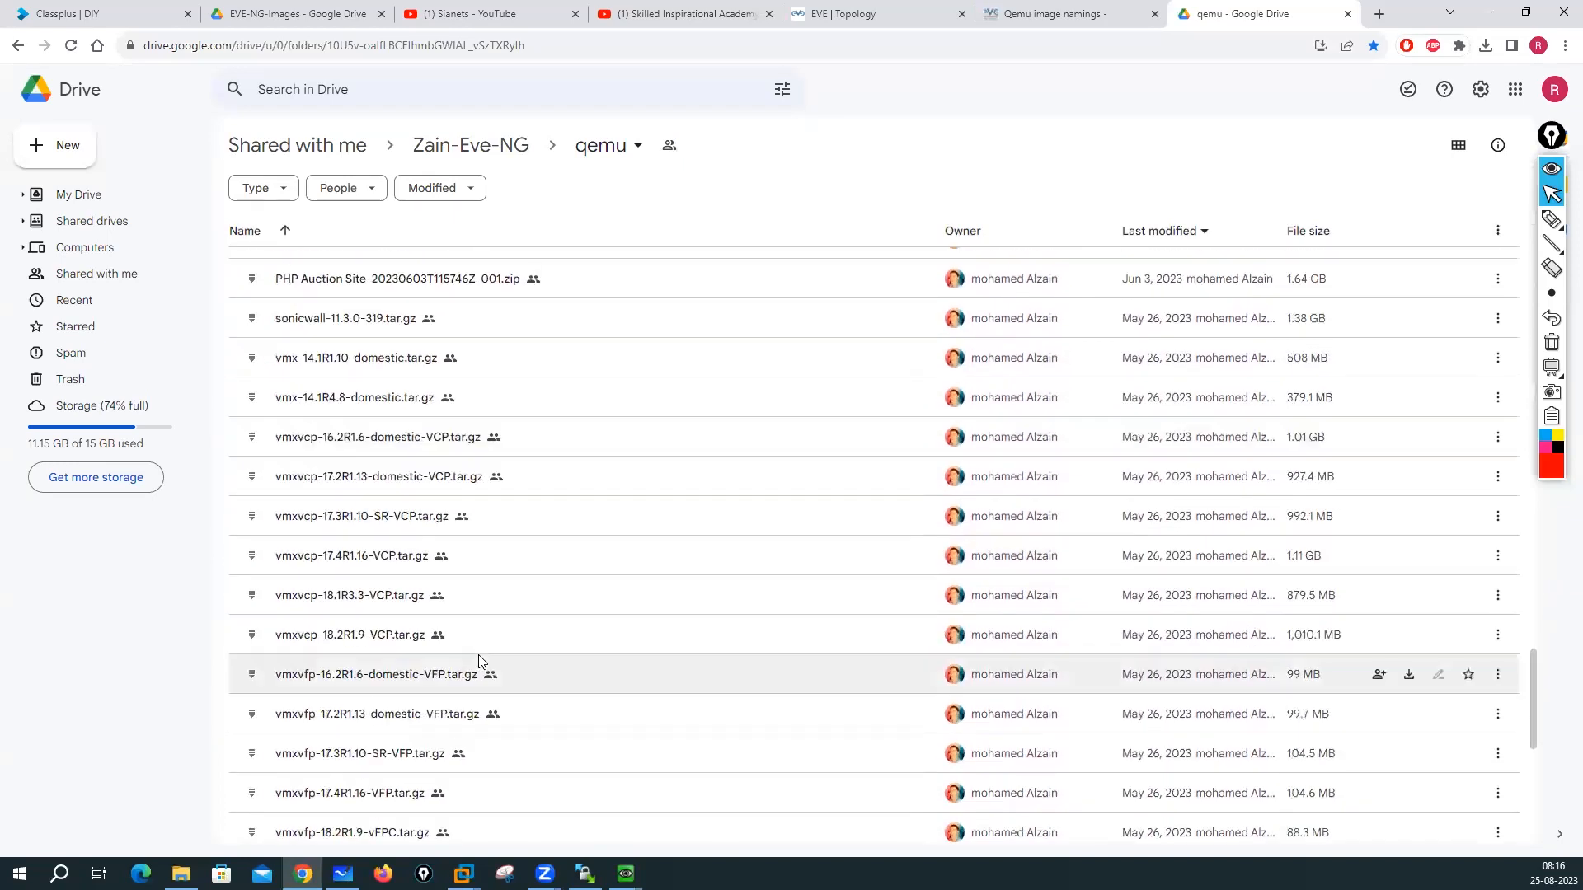
scroll(479, 661, "down", 12)
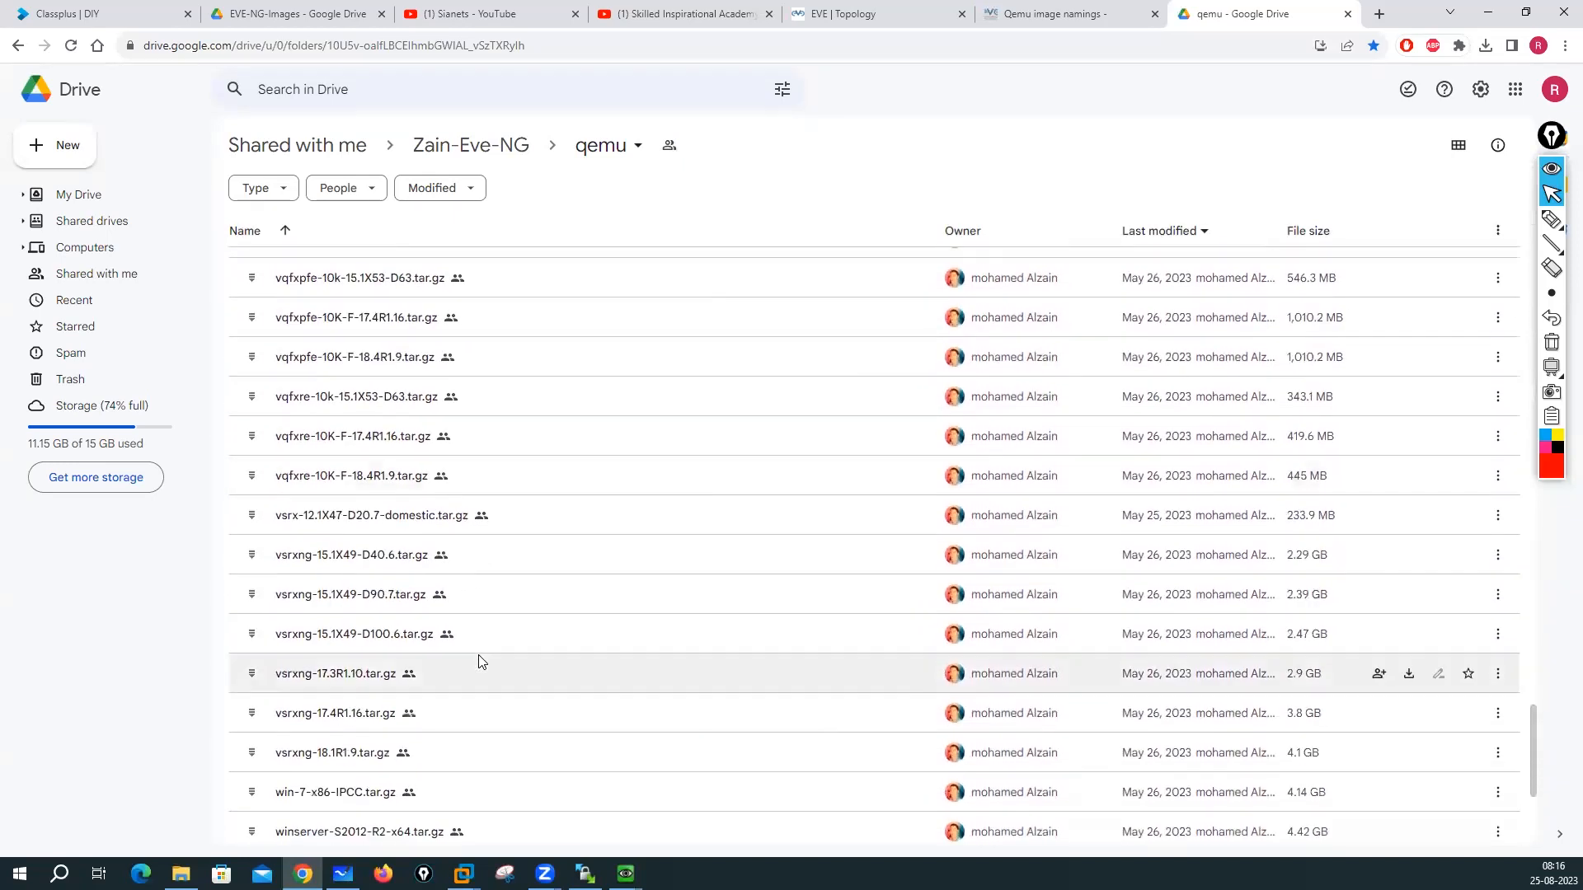
scroll(462, 660, "down", 1)
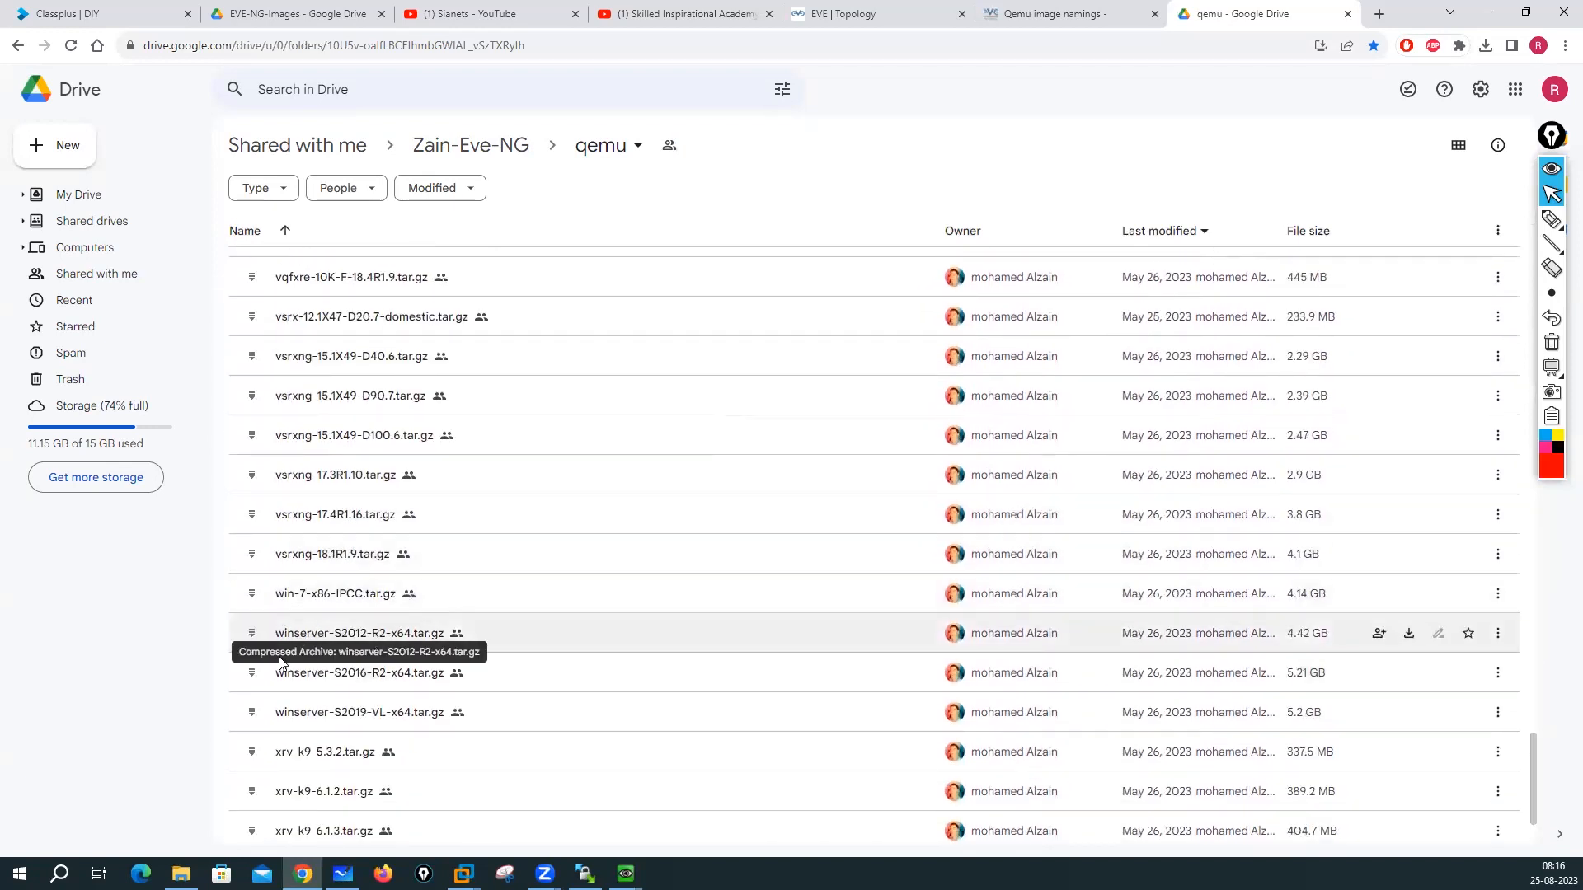
scroll(382, 644, "down", 1)
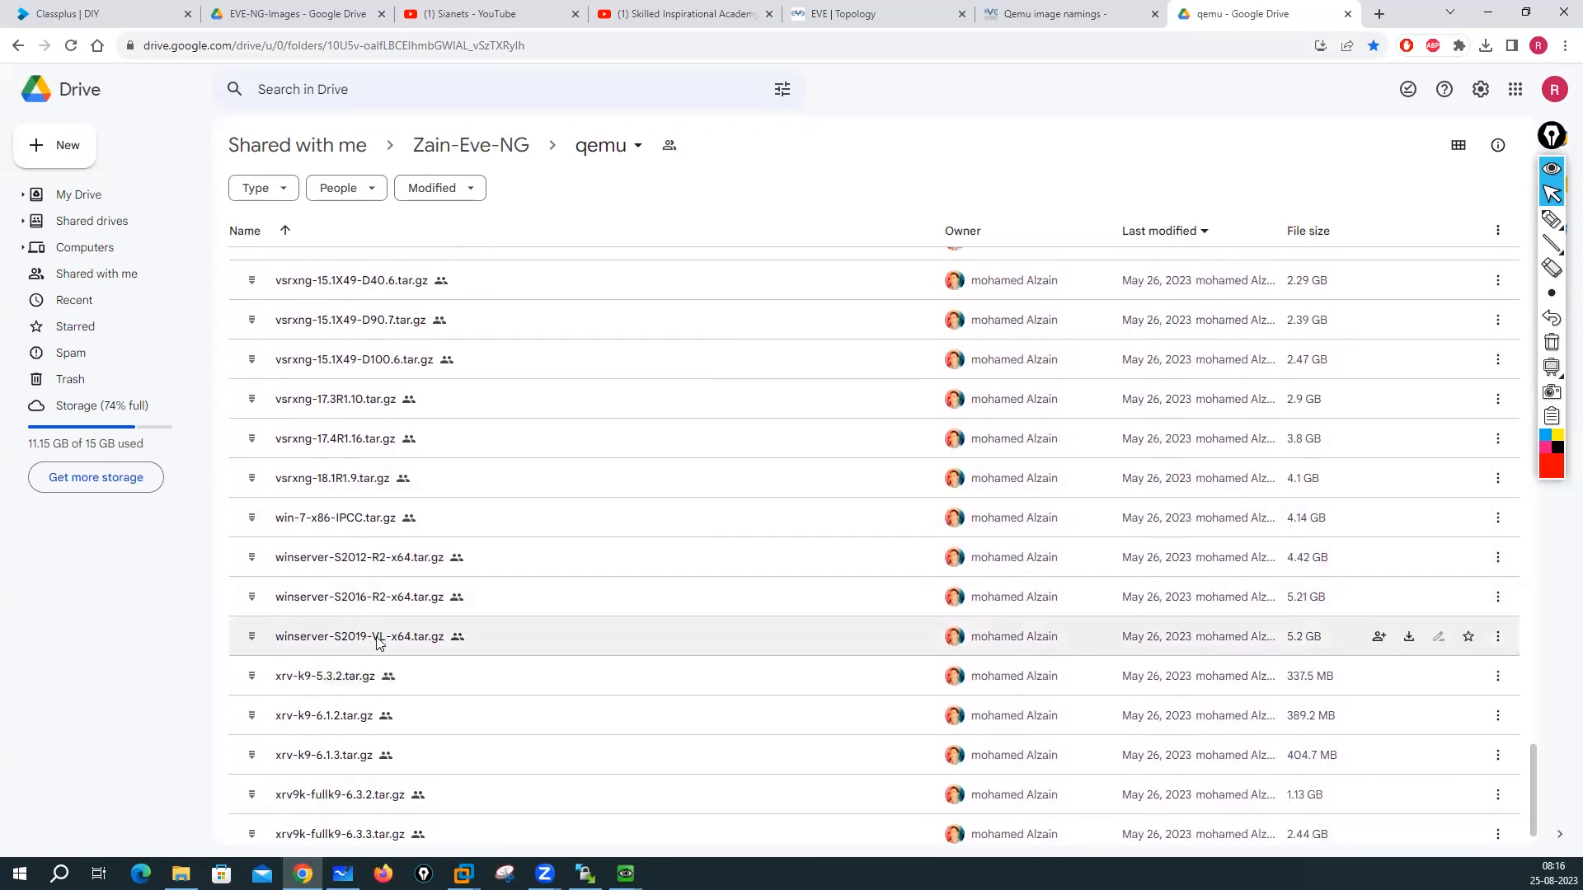
scroll(381, 644, "down", 1)
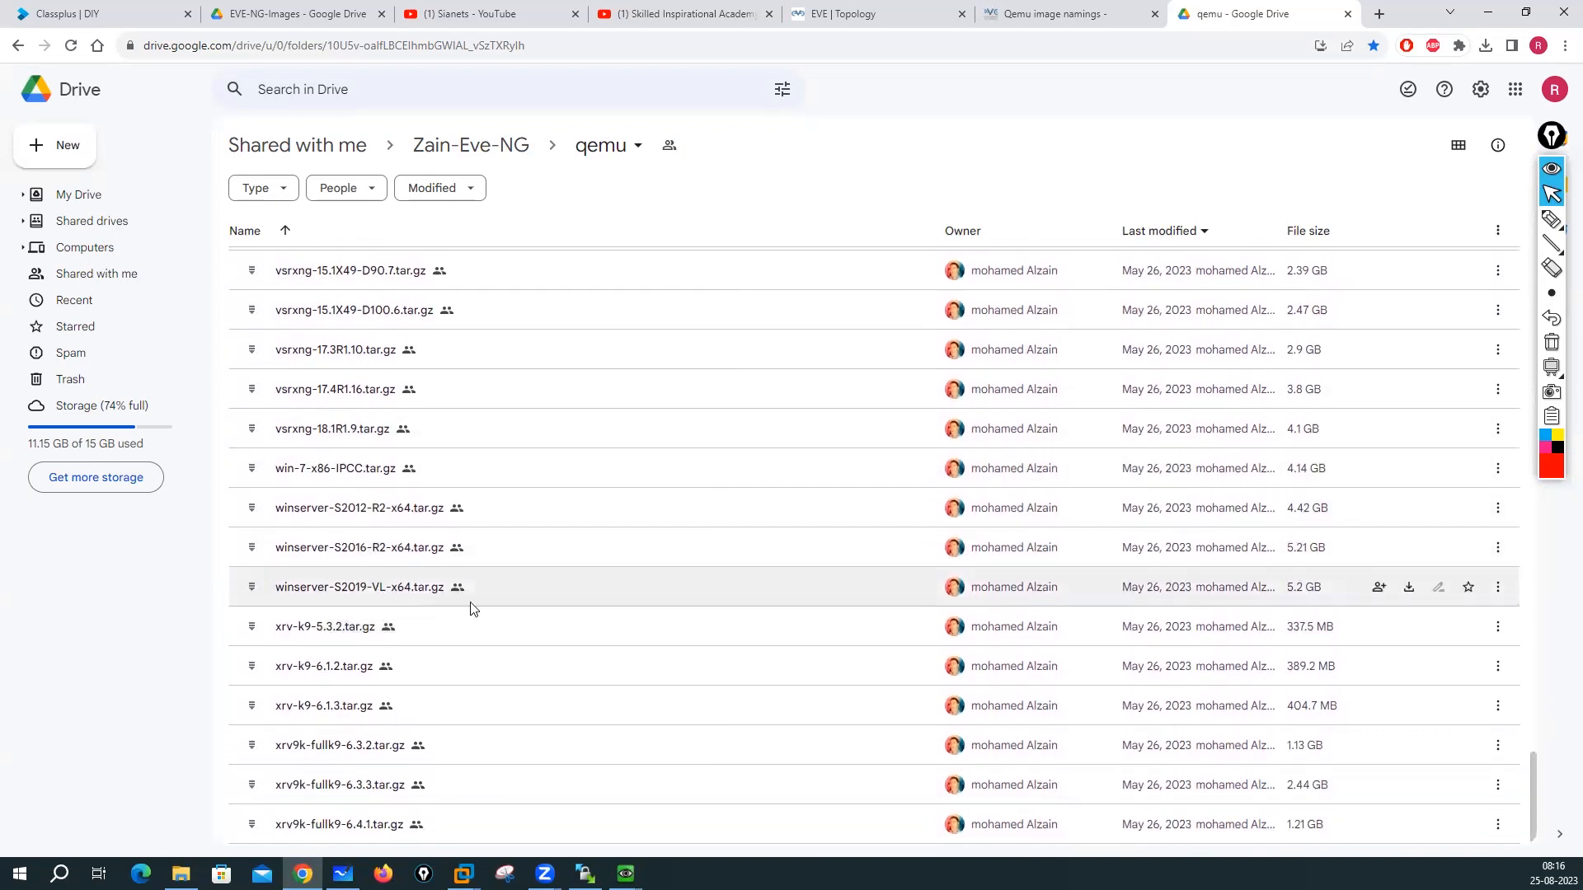
Step: Download PHP Auction Site-20230603T115746Z-001.zip from the qemu folder into Lab Setup, accepting the download without a virus scan
scroll(492, 606, "up", 10)
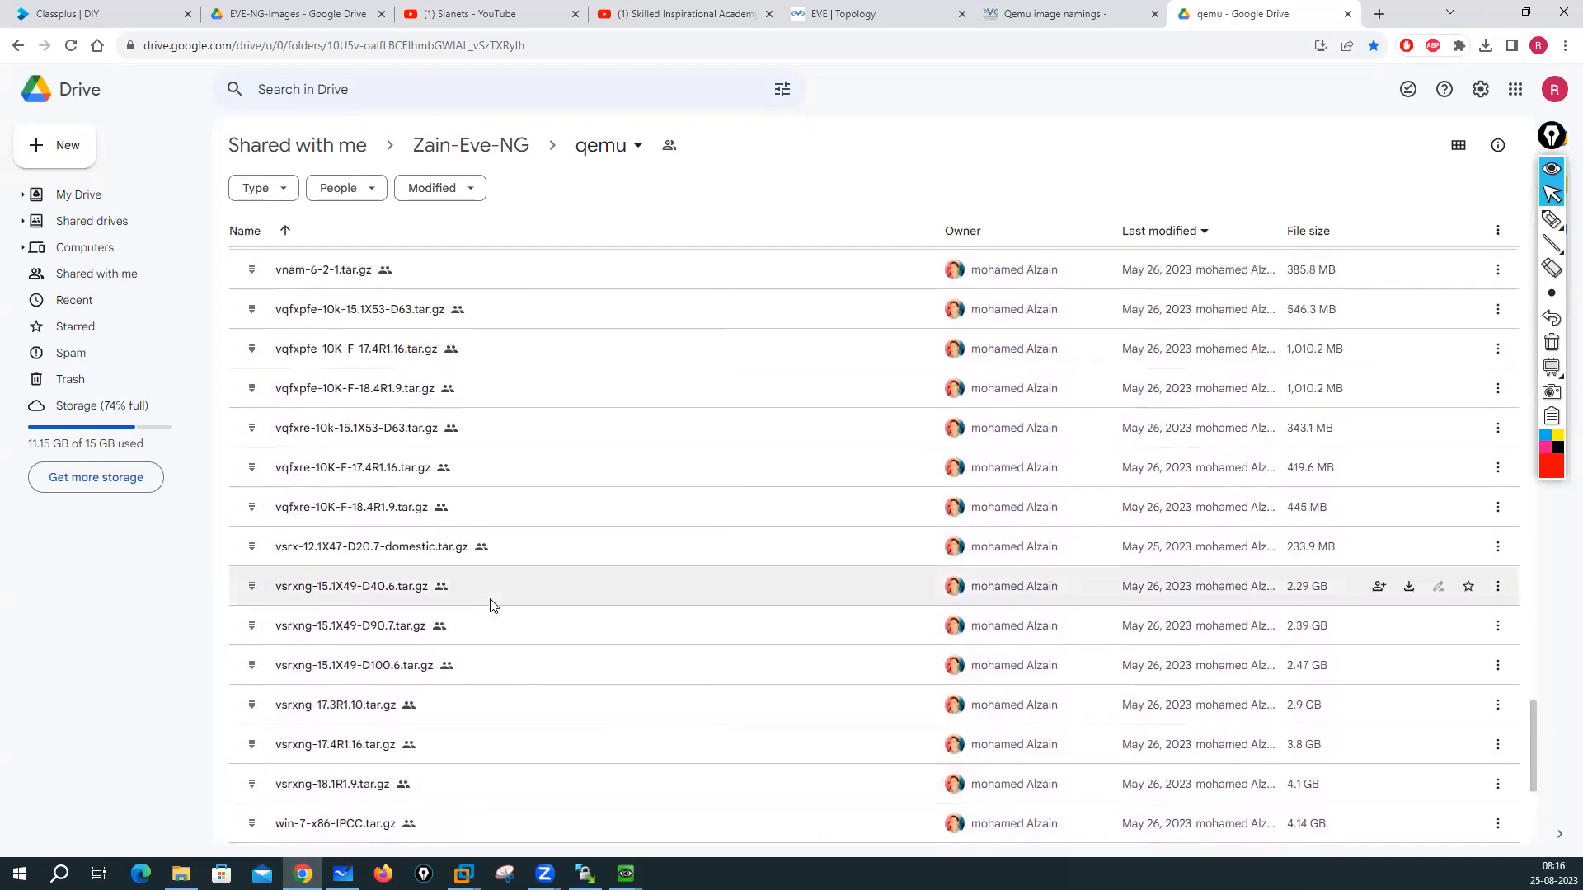
scroll(492, 605, "up", 7)
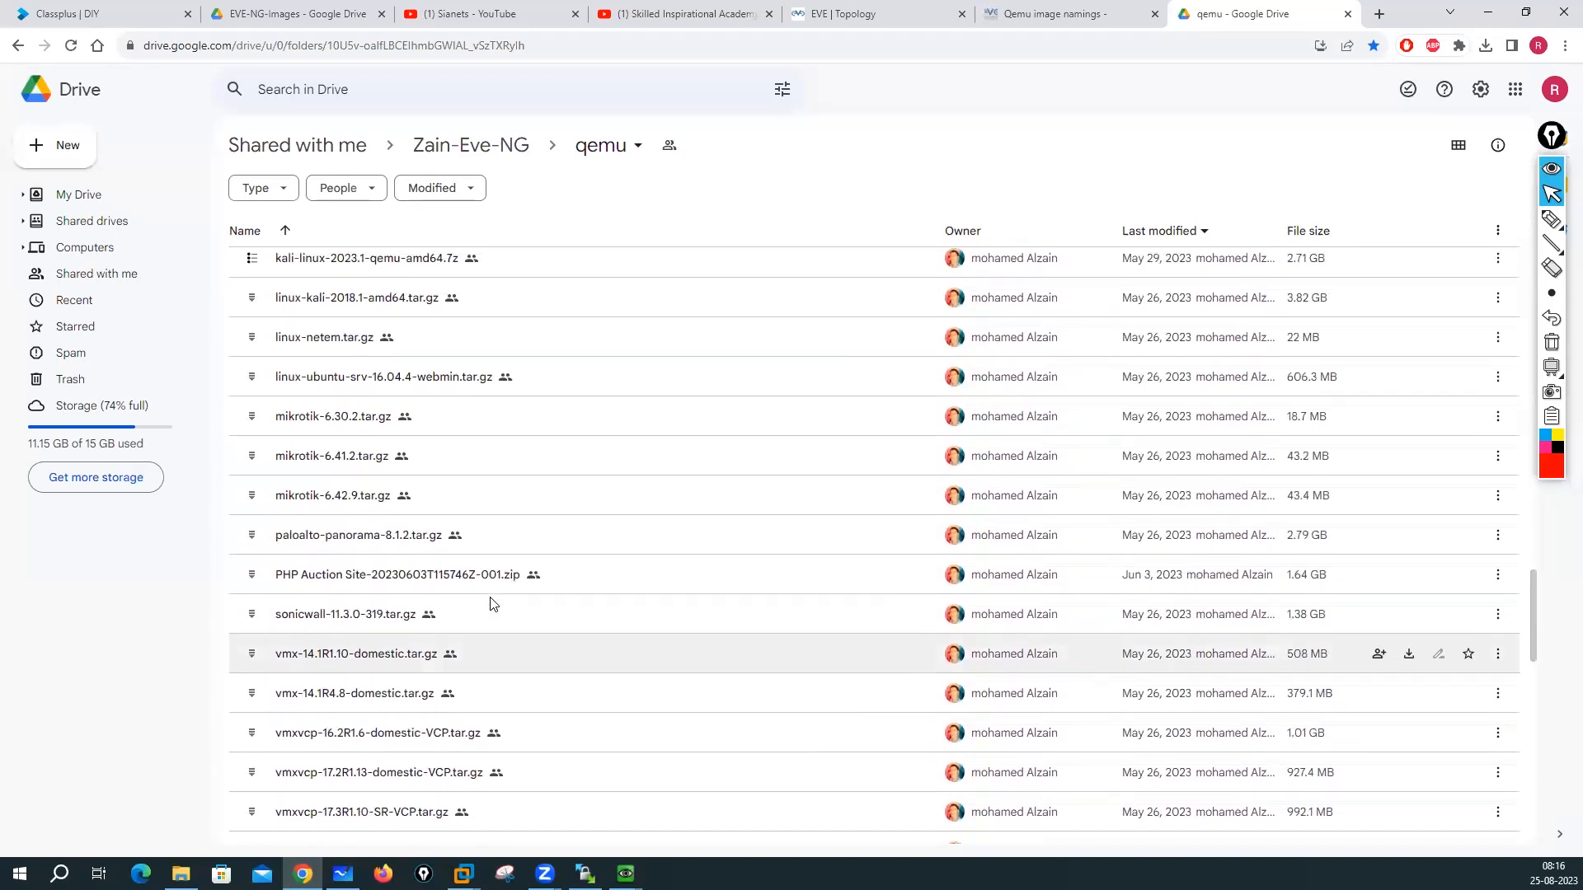
scroll(492, 604, "up", 2)
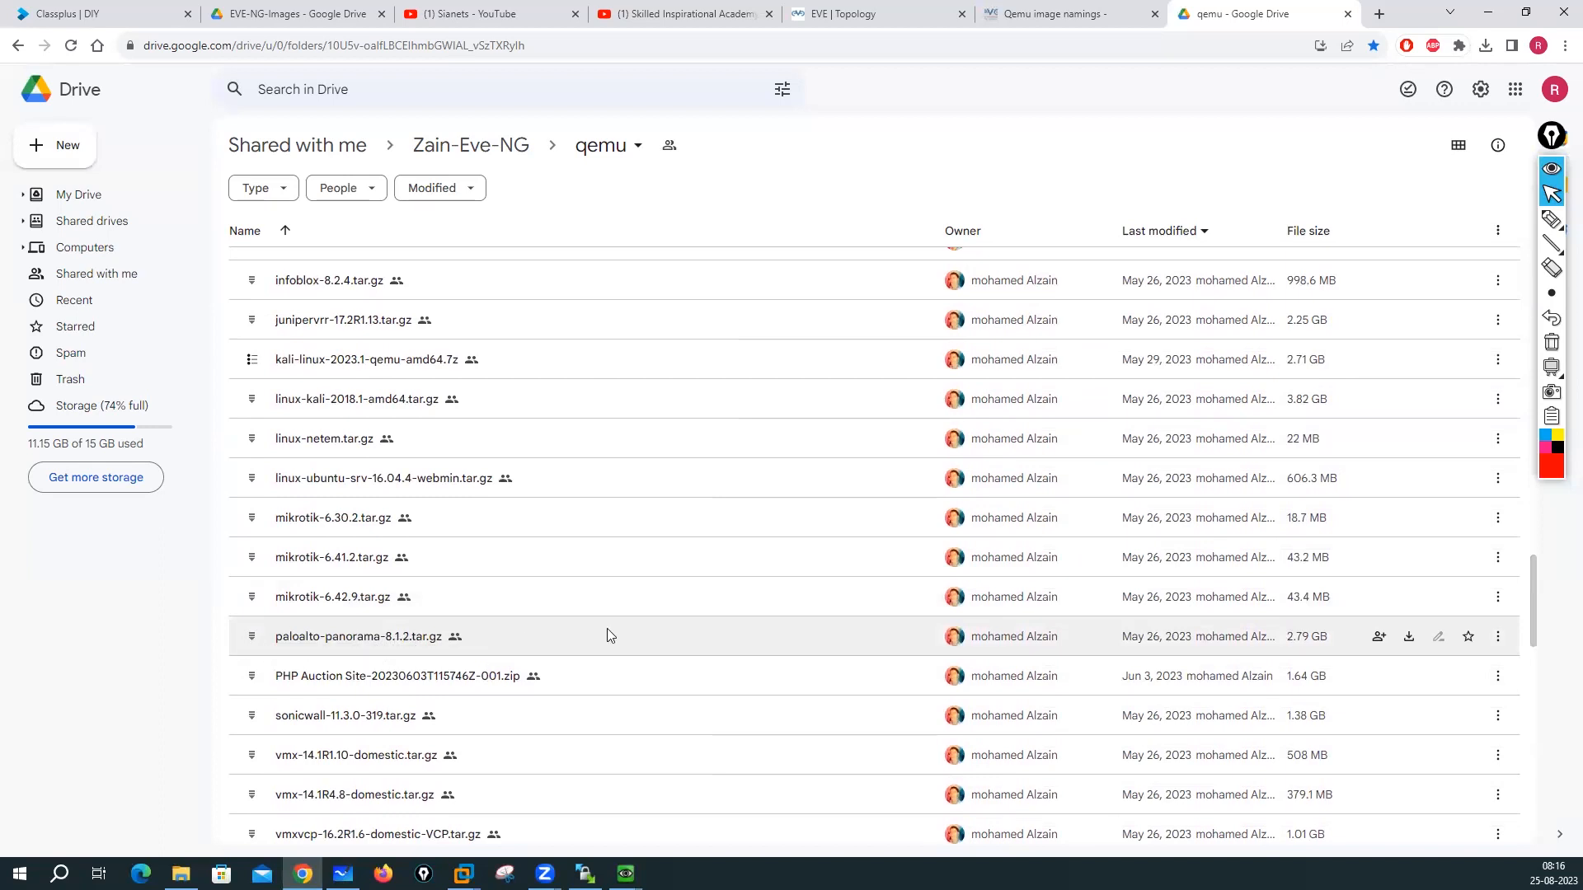
scroll(607, 635, "up", 1)
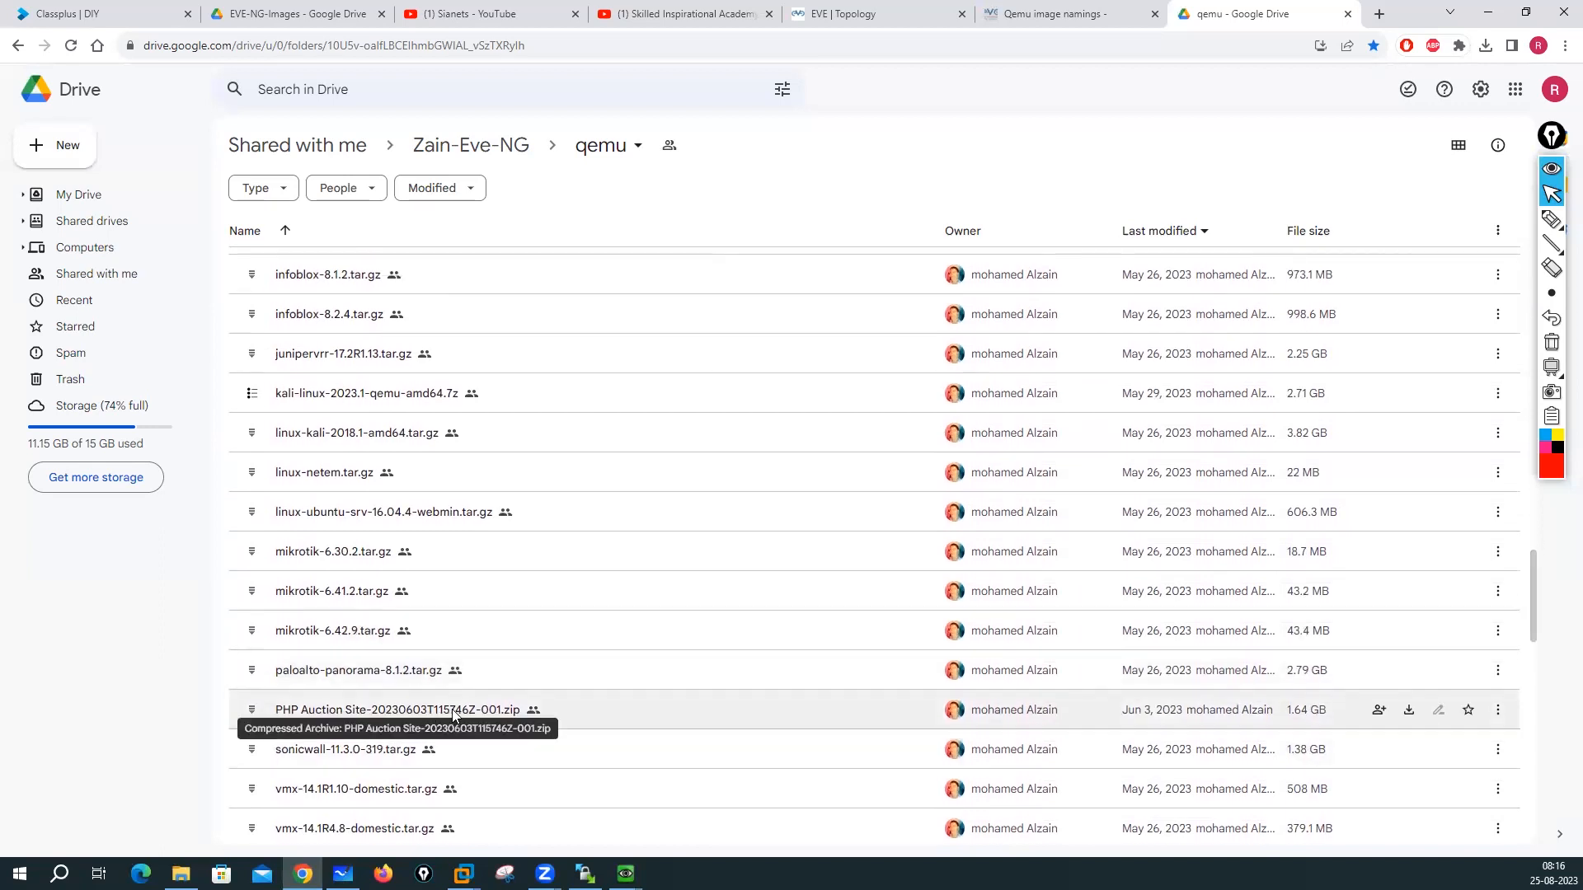
right_click(392, 707)
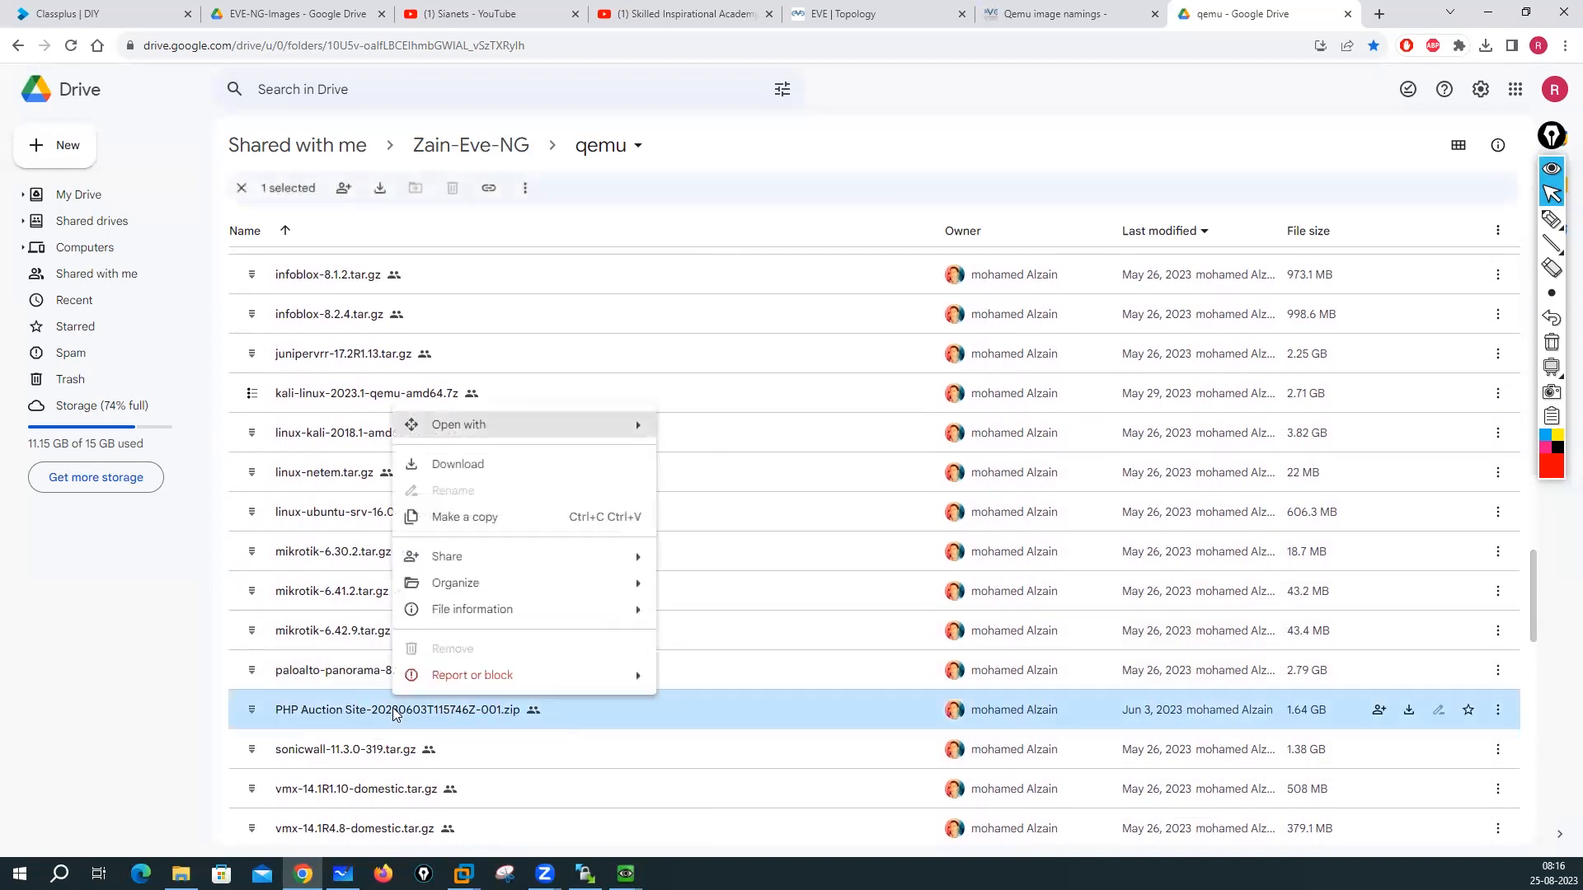
left_click(452, 467)
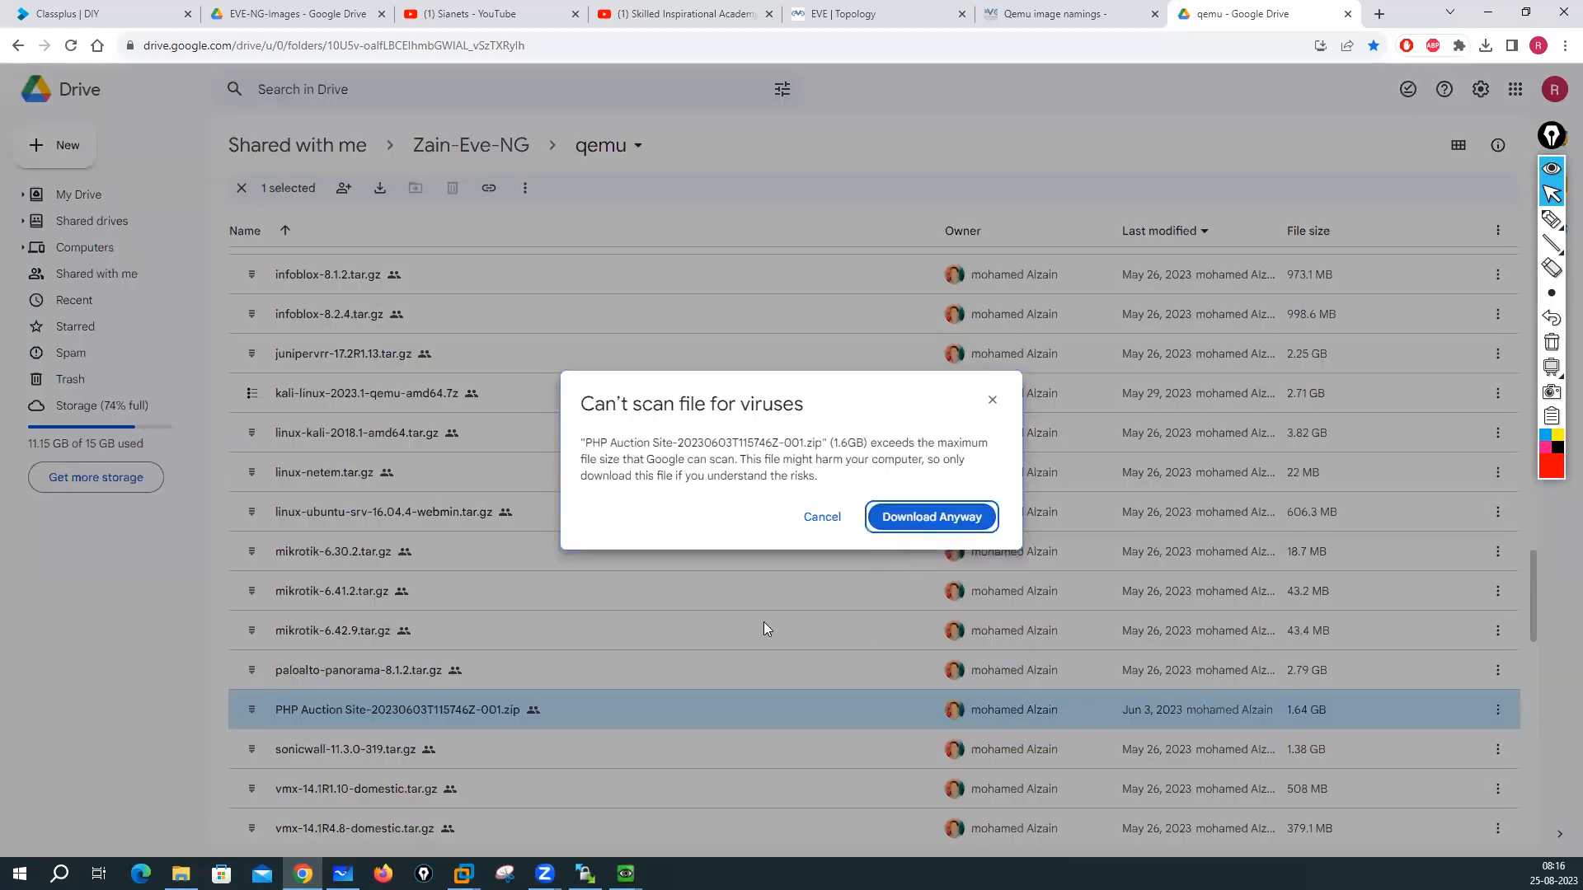
key("Return")
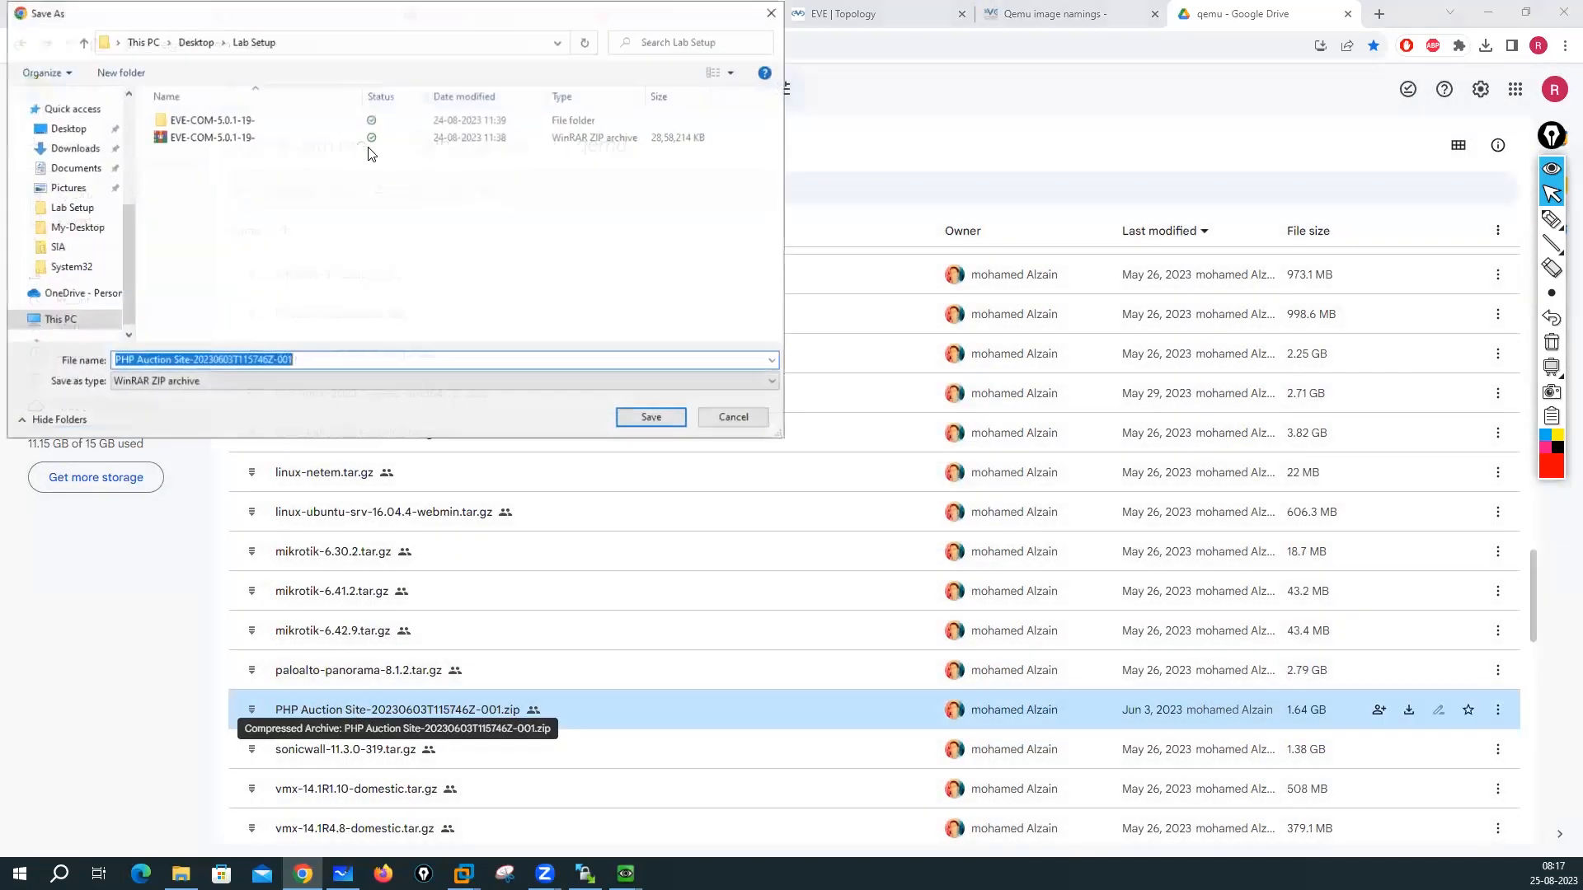
left_click(665, 417)
Step: Look through the archives down to the XRv images and back, and select sonicwall-11.3.0-319.tar.gz
scroll(505, 637, "down", 3)
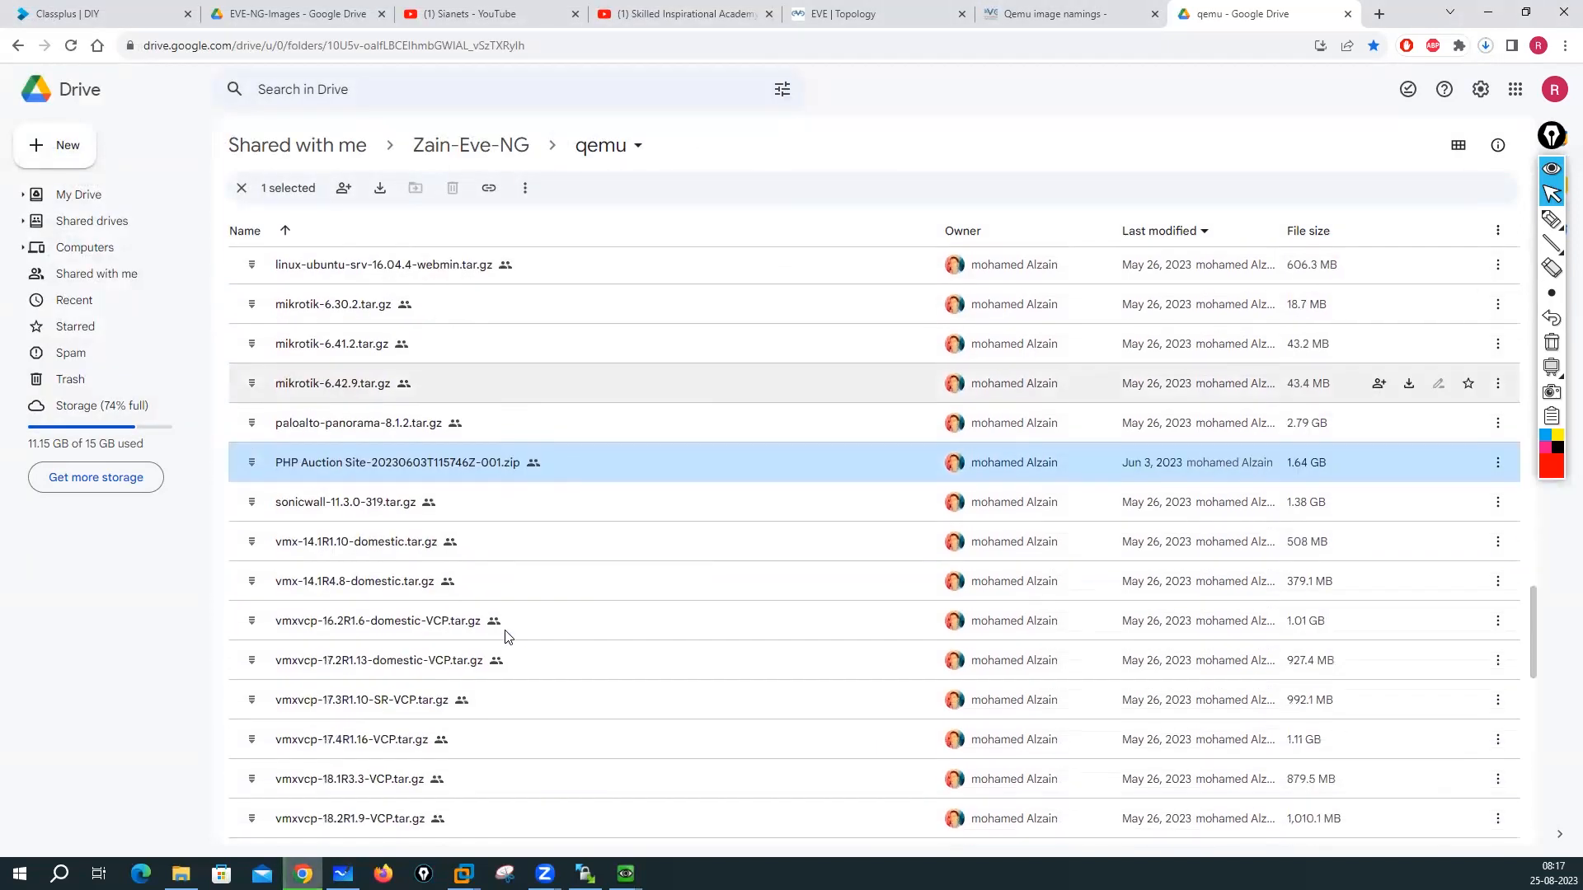
scroll(646, 594, "down", 5)
scroll(647, 594, "down", 12)
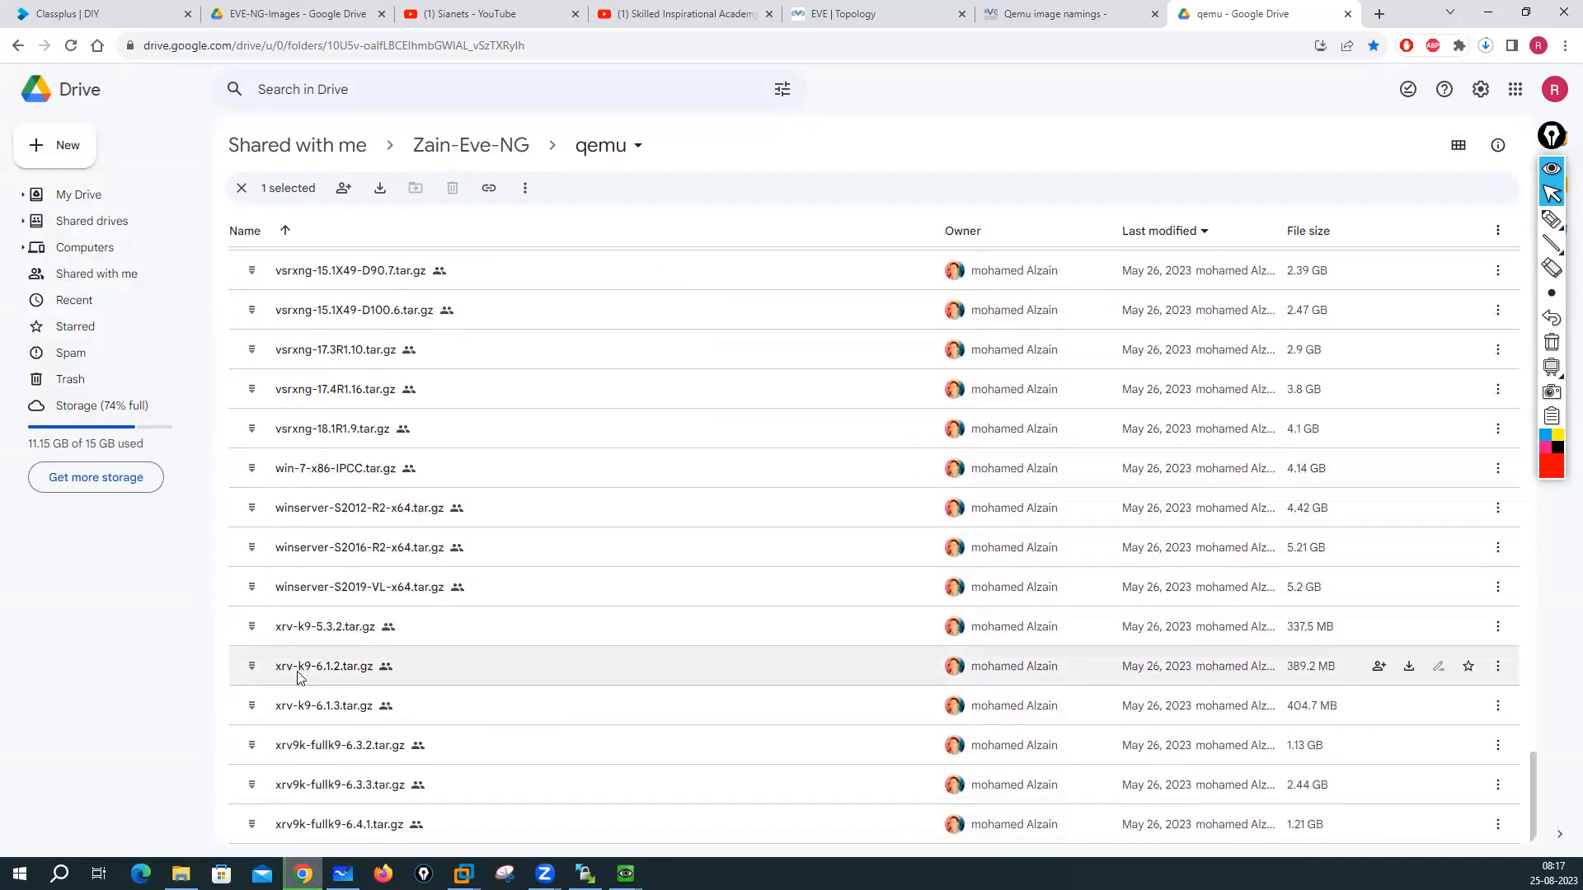
scroll(520, 695, "up", 5)
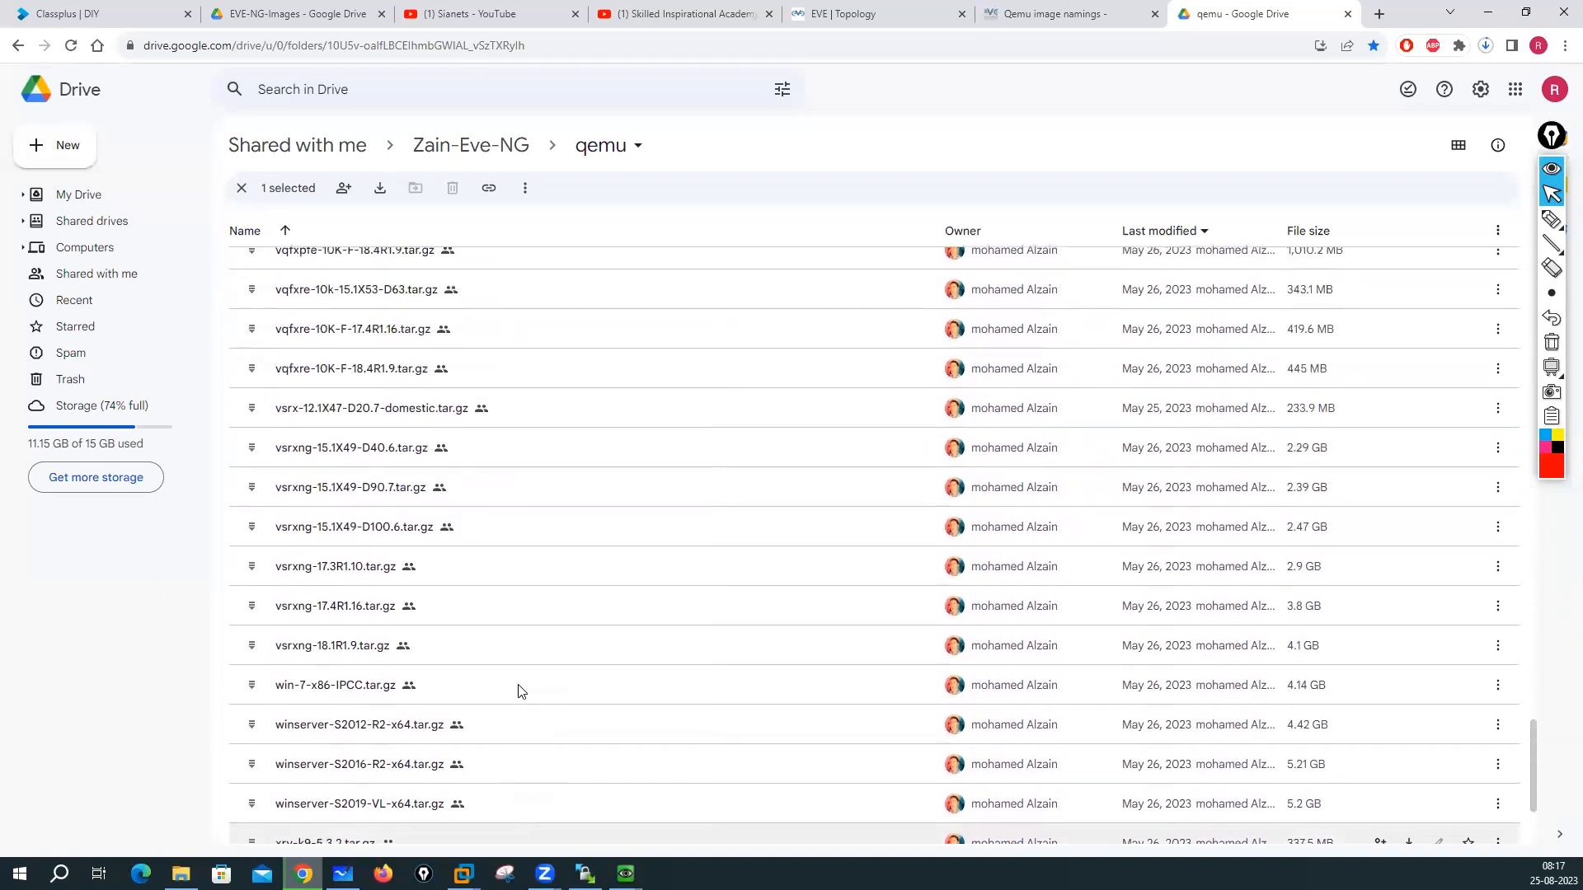
scroll(520, 691, "up", 4)
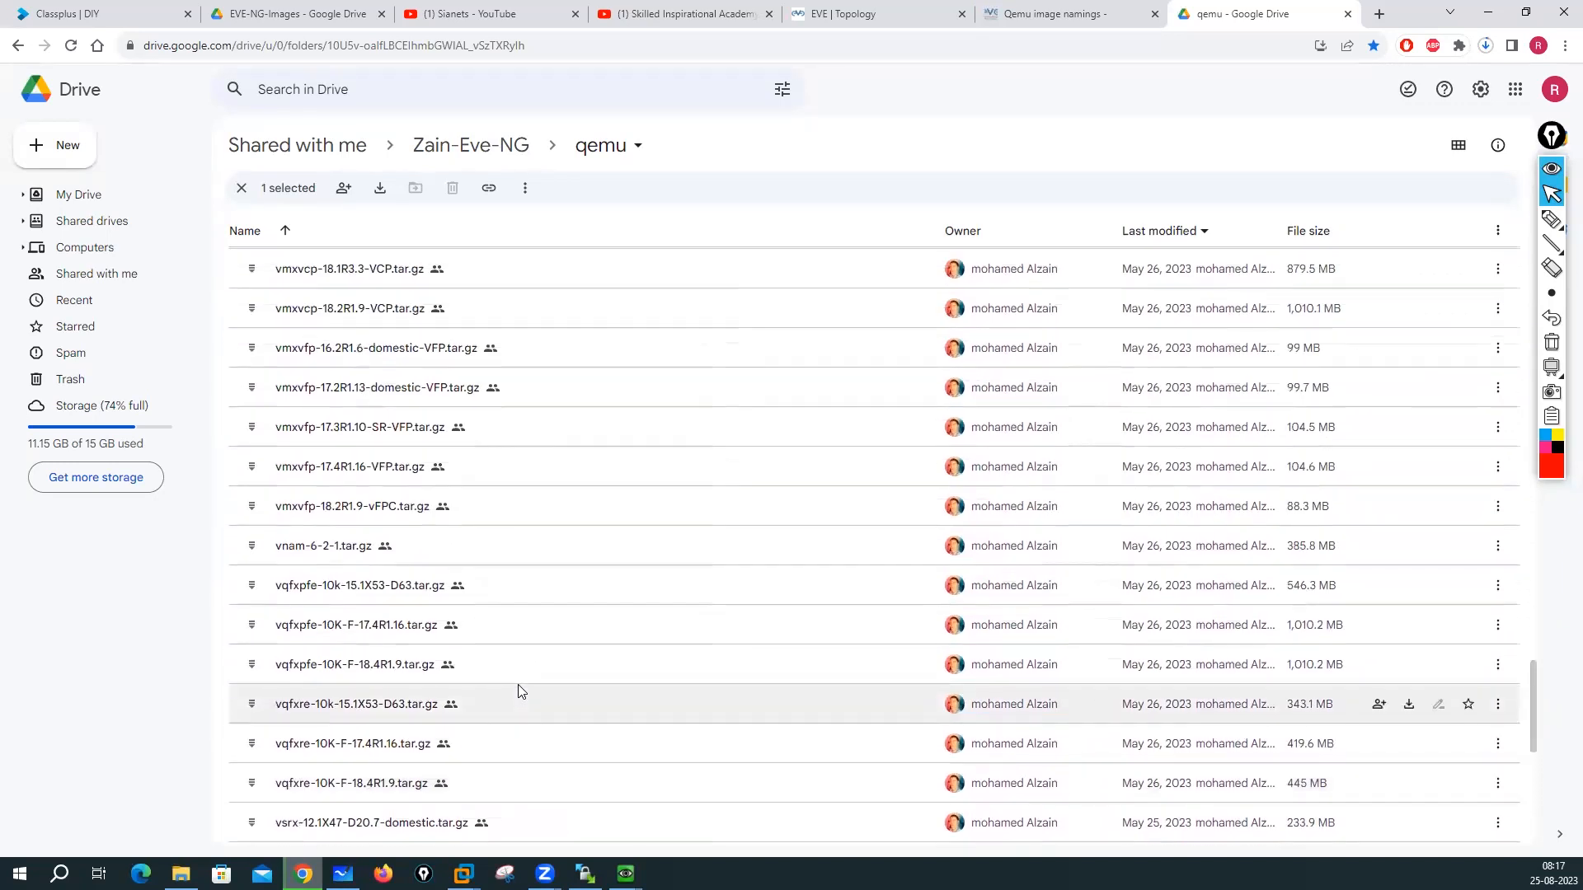
scroll(519, 691, "up", 4)
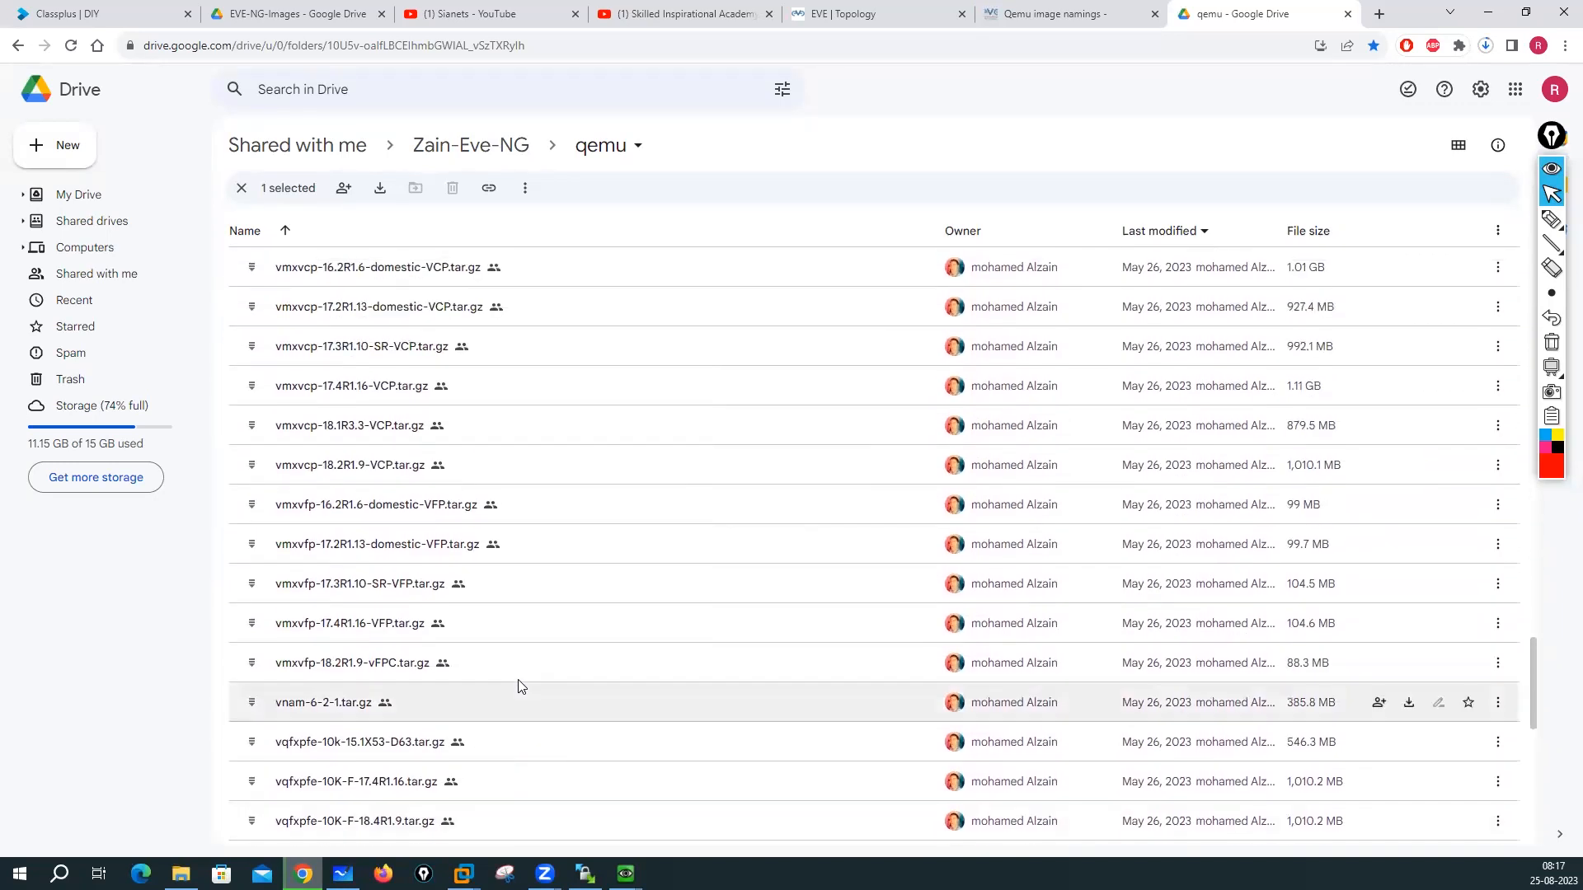
scroll(521, 685, "up", 4)
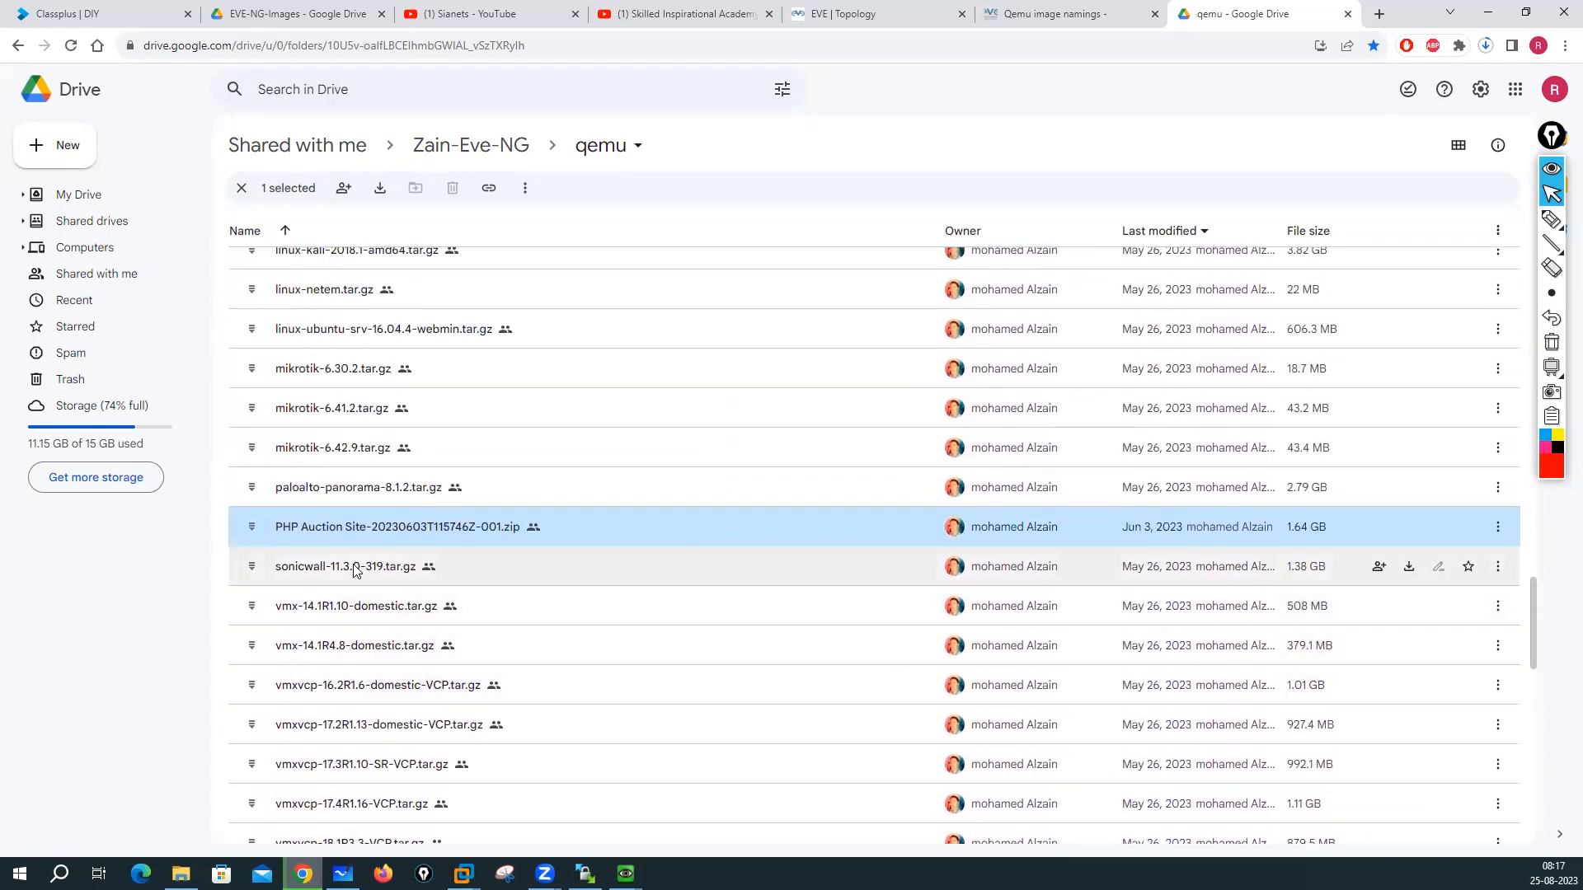
left_click(355, 569)
Step: Look through the Linux, Firepower, ASA and Aruba archives and the image folders up to the Fortinet and Android ones
scroll(284, 496, "up", 3)
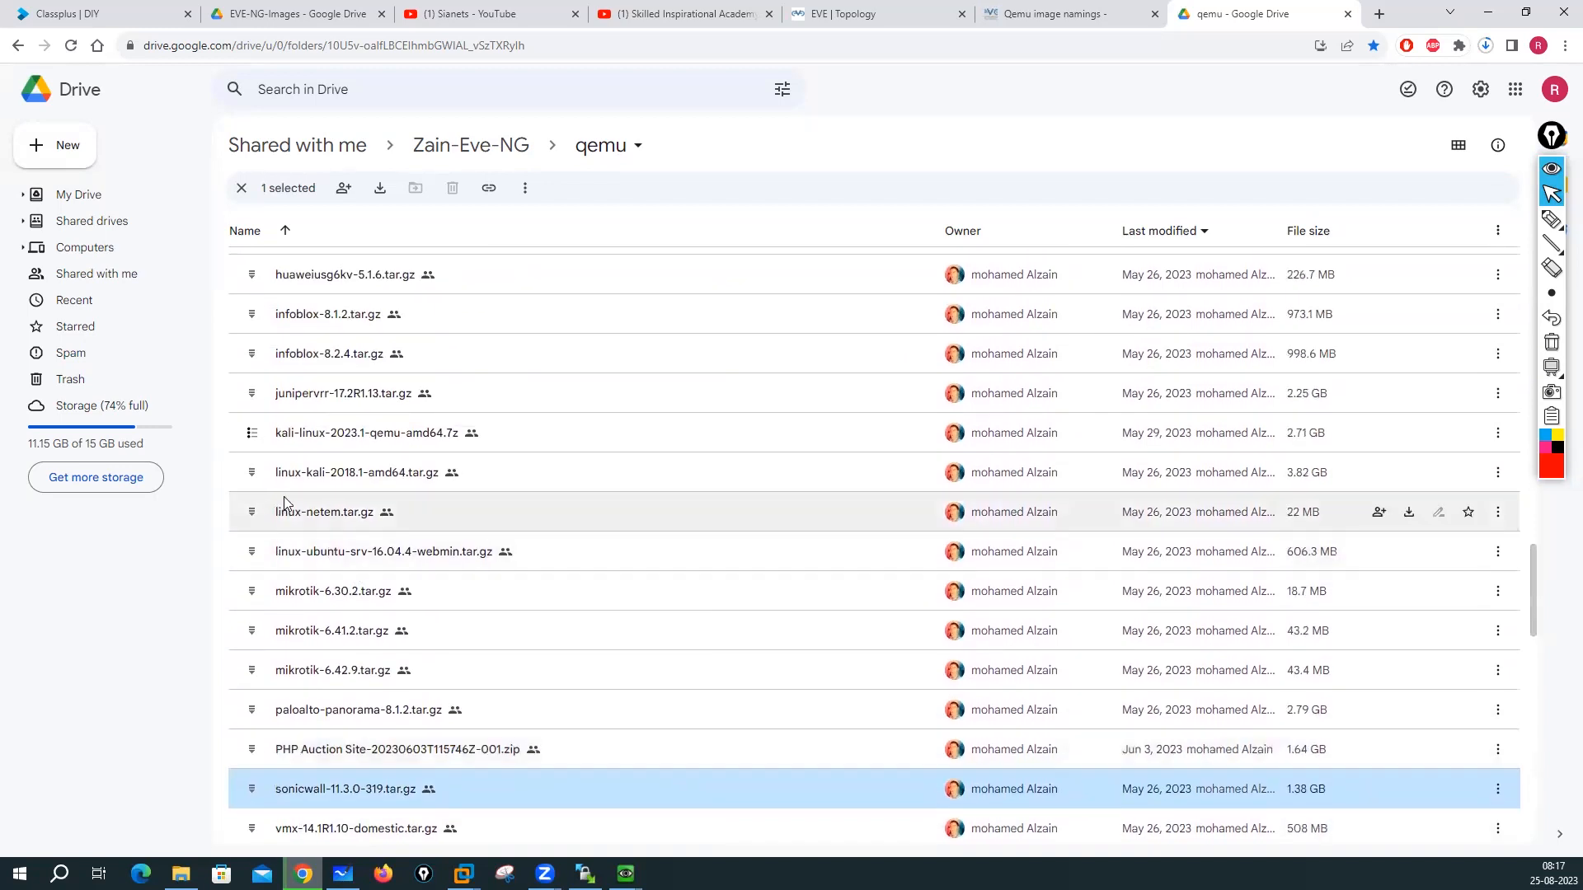
scroll(334, 528, "up", 1)
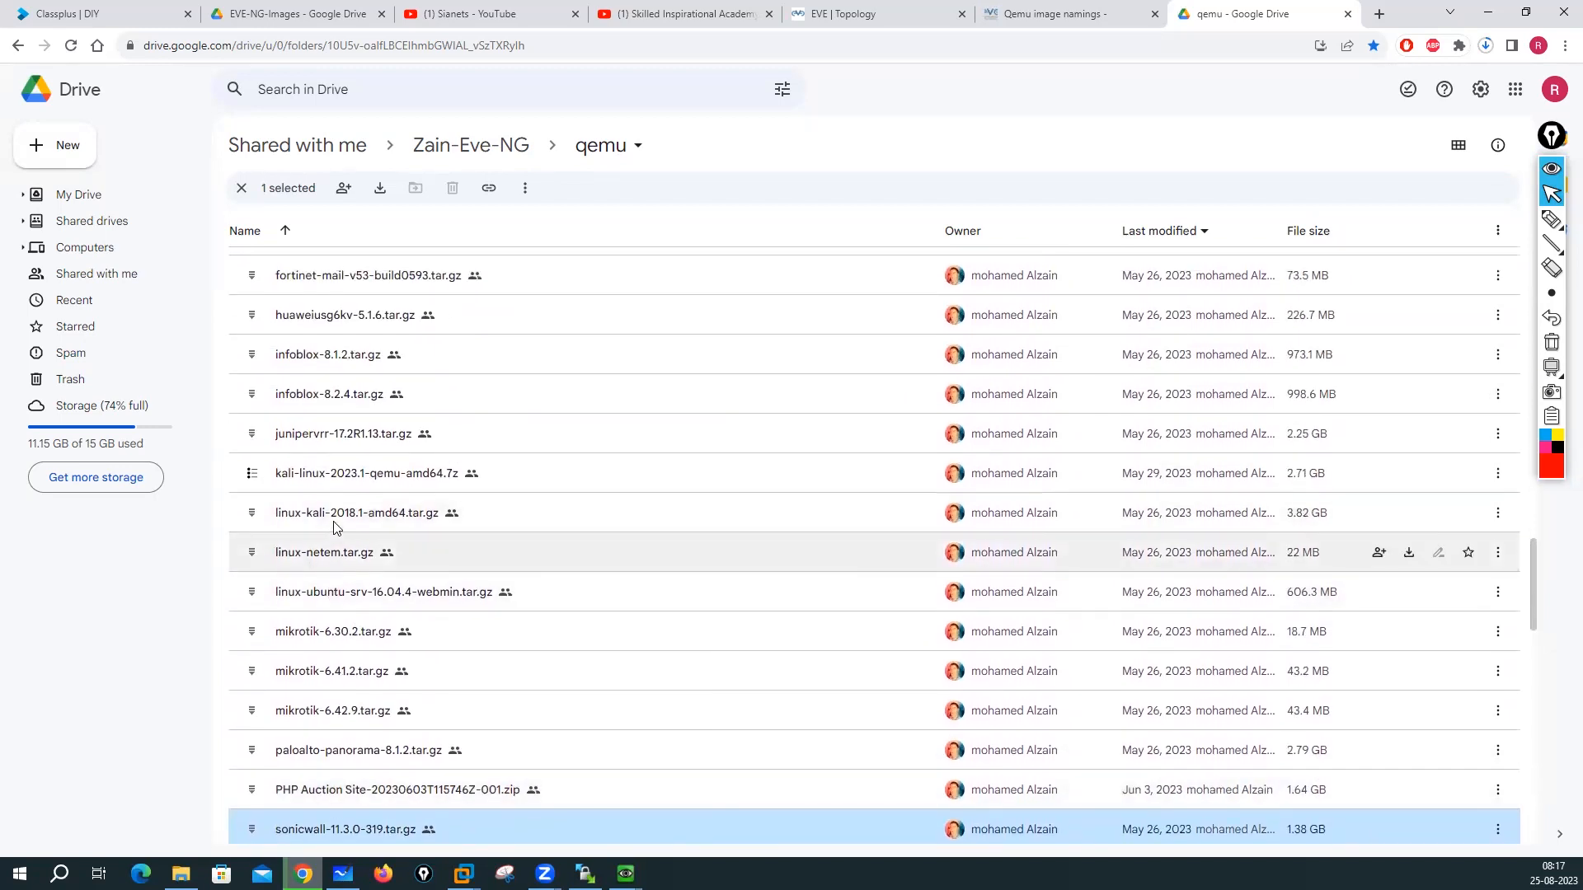
scroll(335, 549, "up", 1)
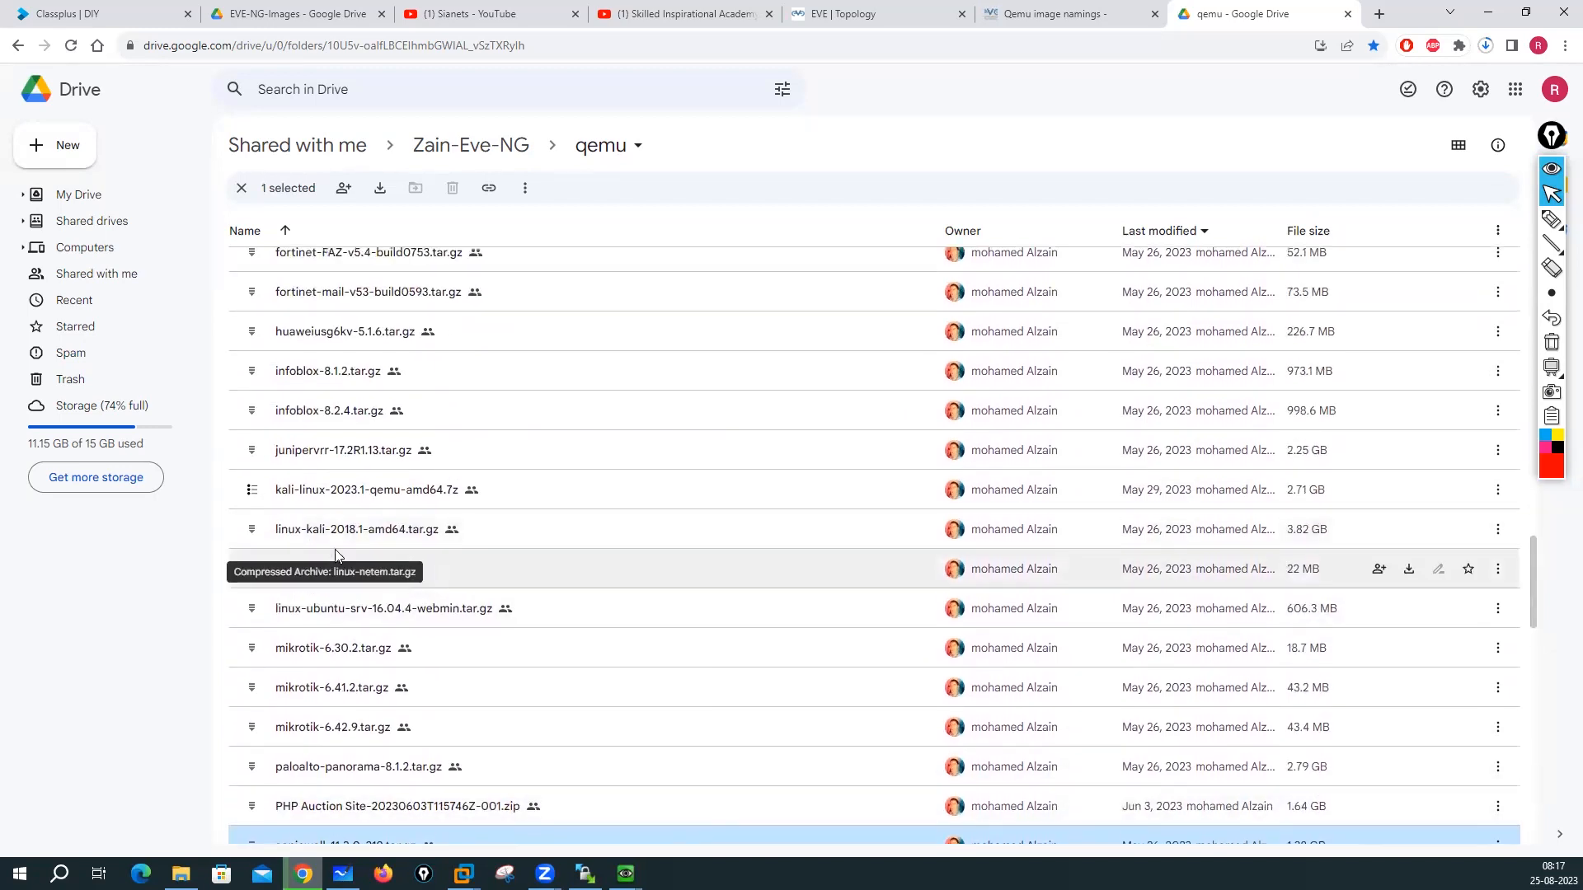
scroll(330, 491, "up", 8)
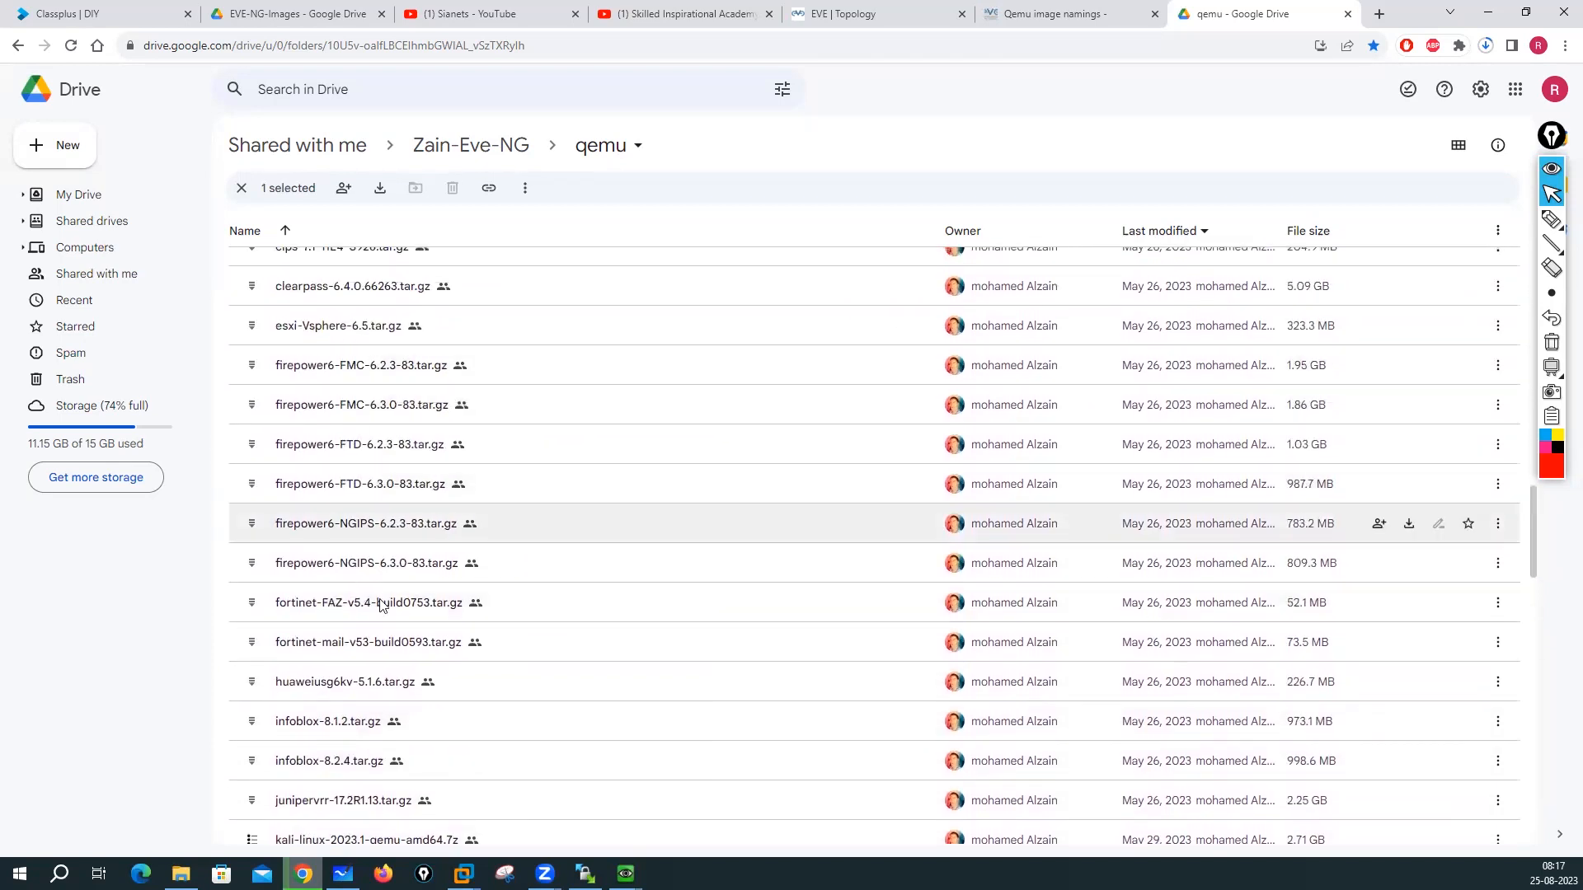
scroll(333, 488, "up", 2)
scroll(334, 485, "up", 3)
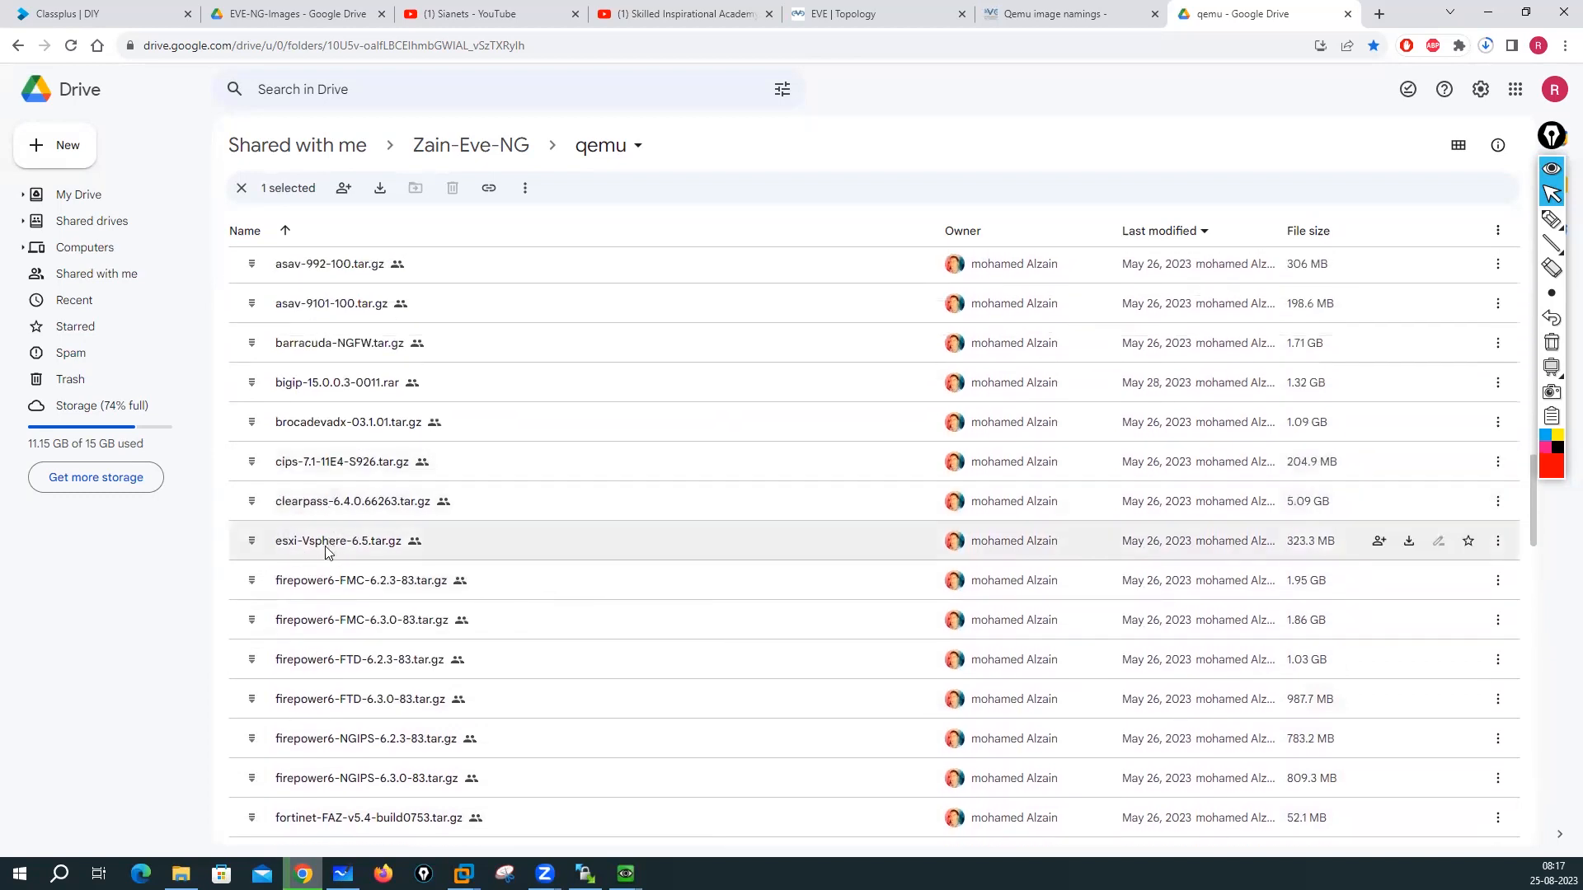
scroll(326, 429, "up", 5)
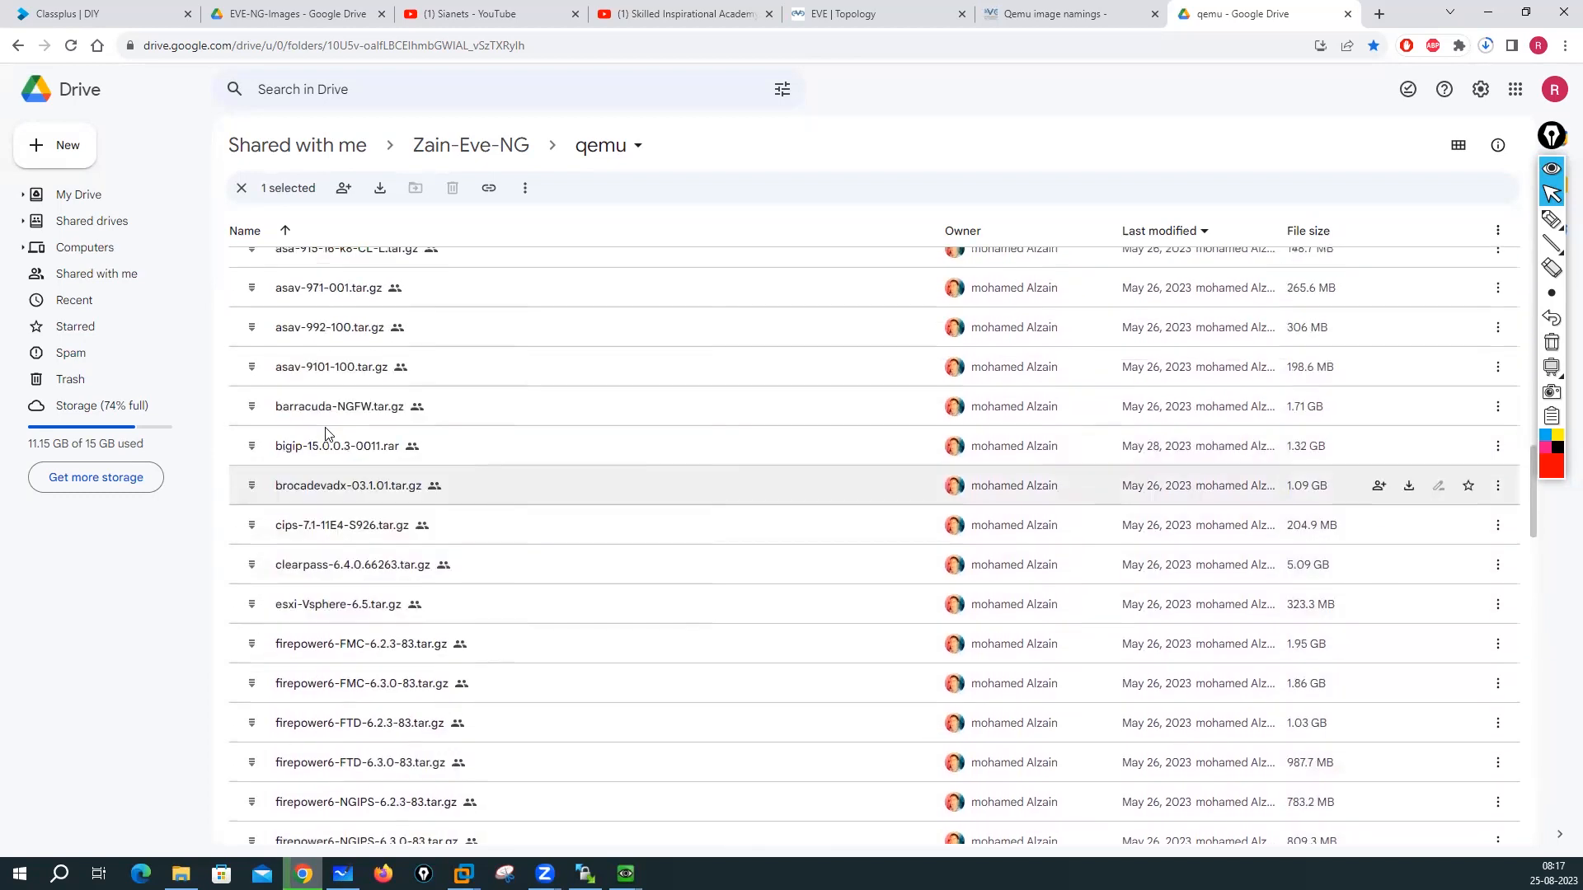
scroll(435, 458, "up", 2)
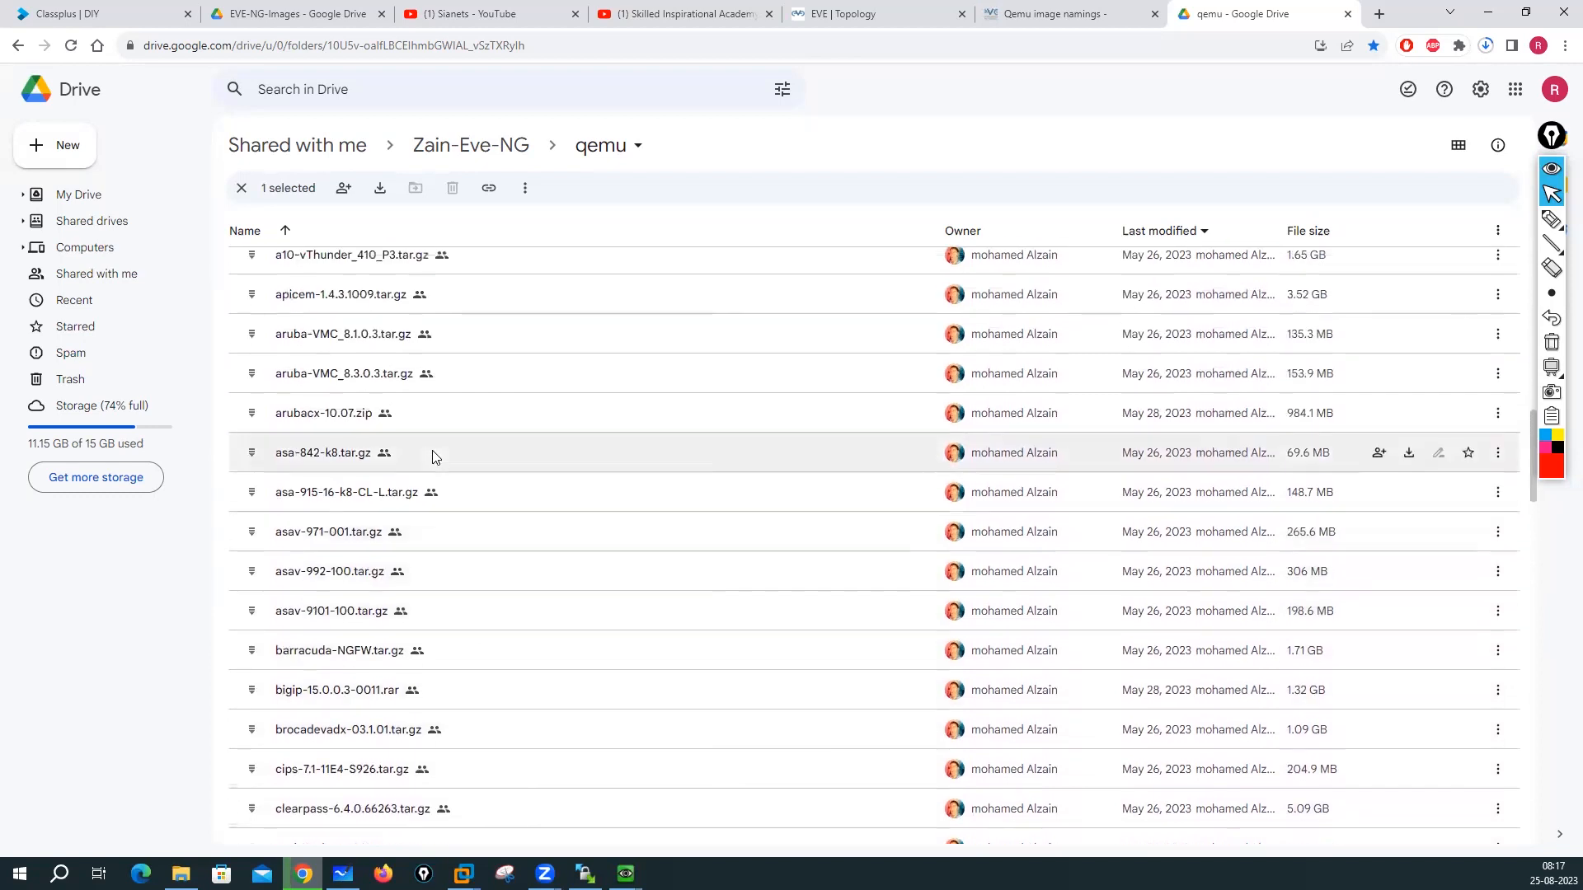
scroll(435, 458, "up", 6)
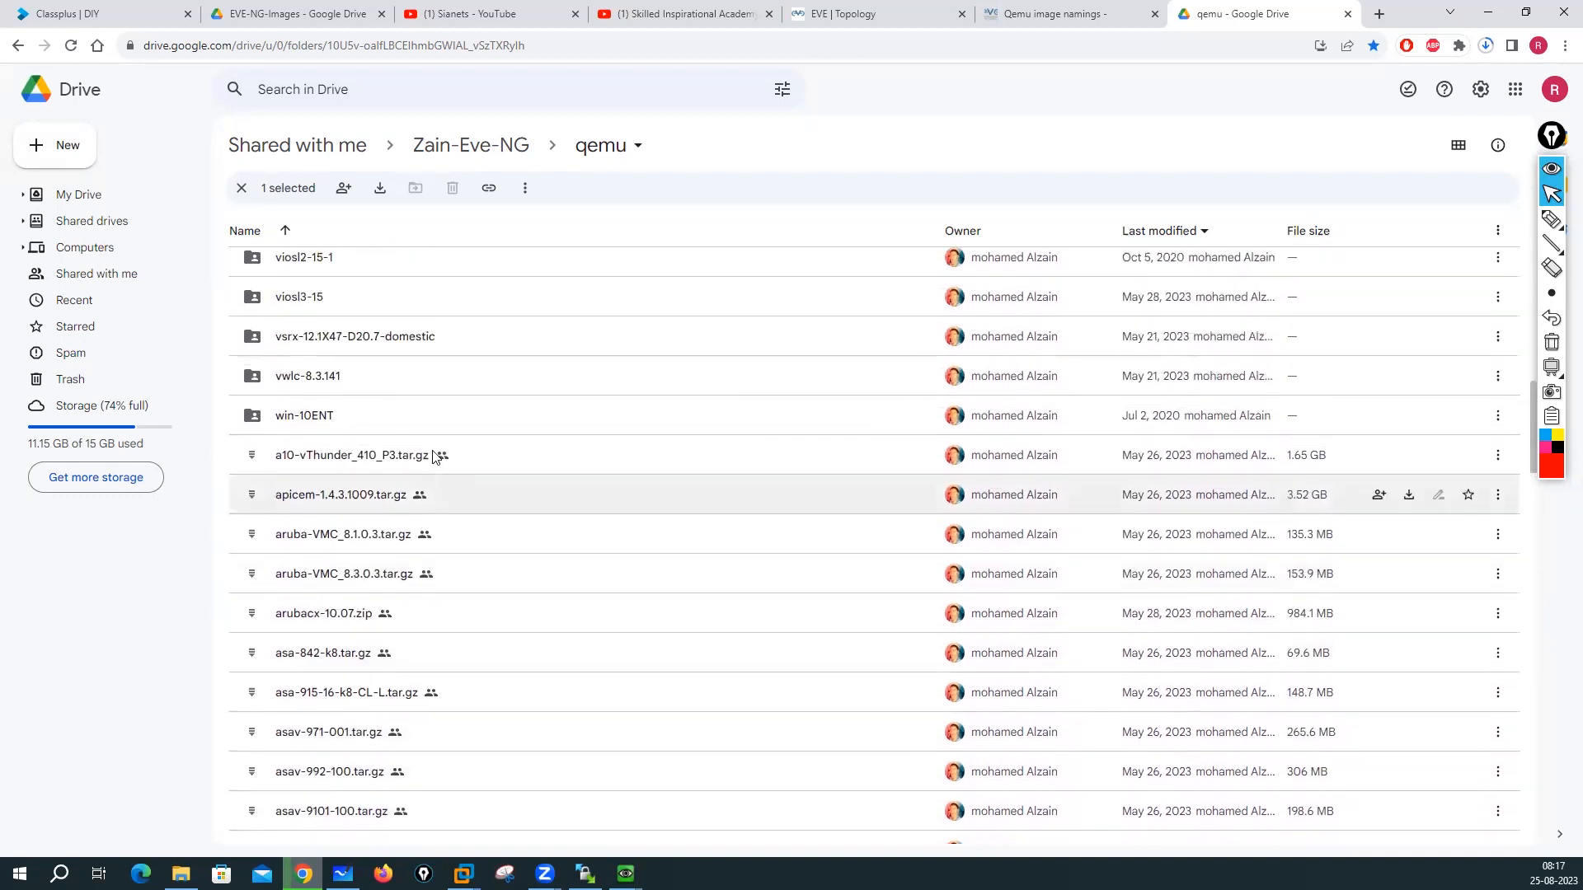
scroll(435, 458, "up", 1)
scroll(435, 458, "up", 2)
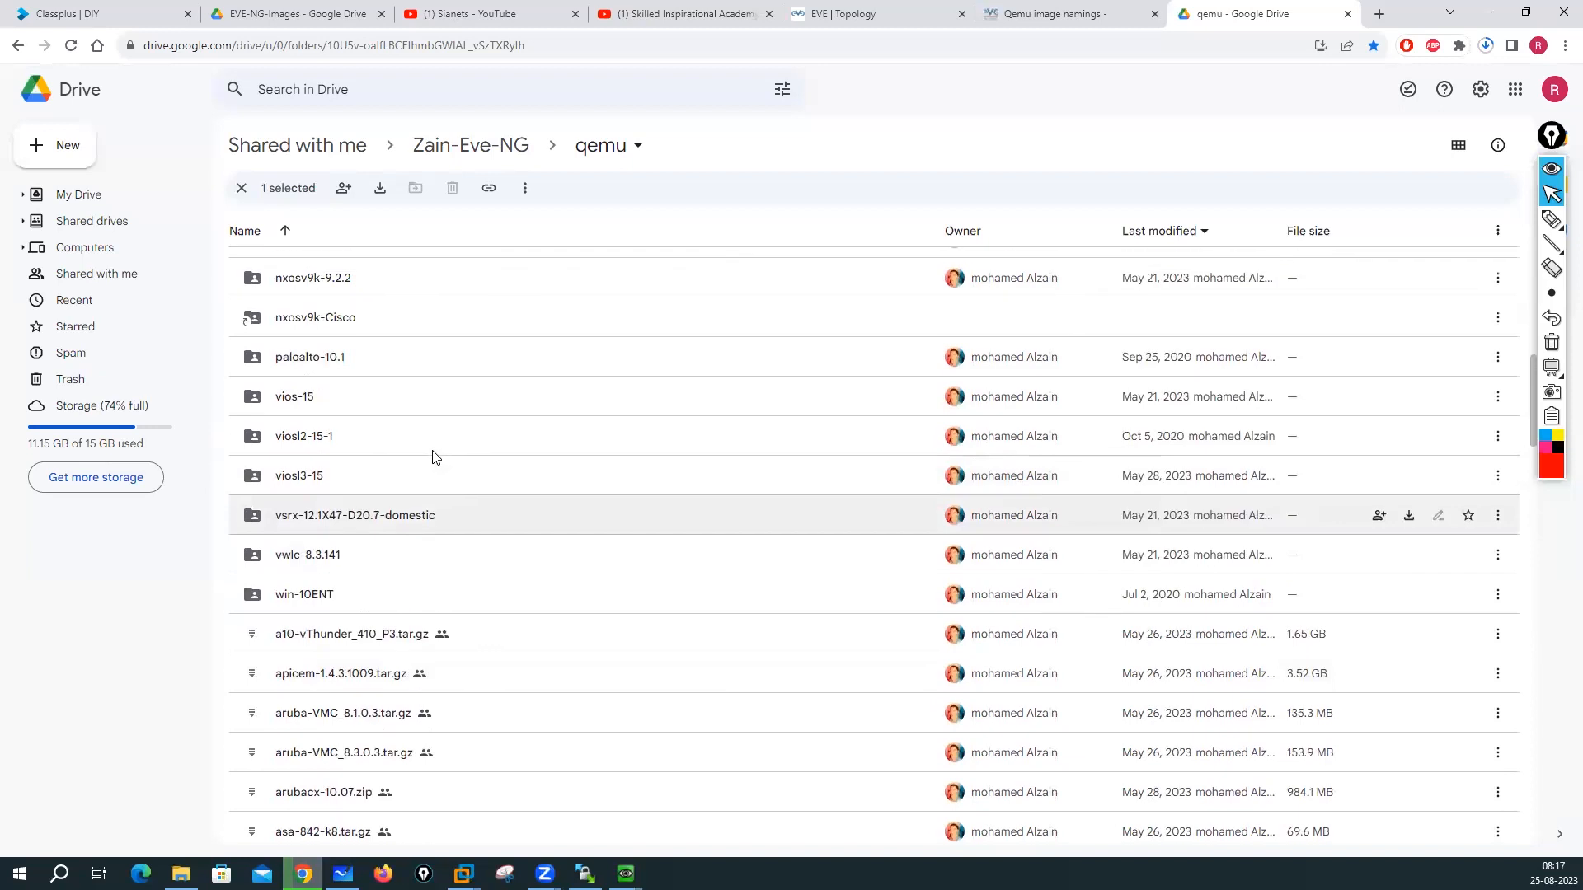
scroll(435, 458, "up", 7)
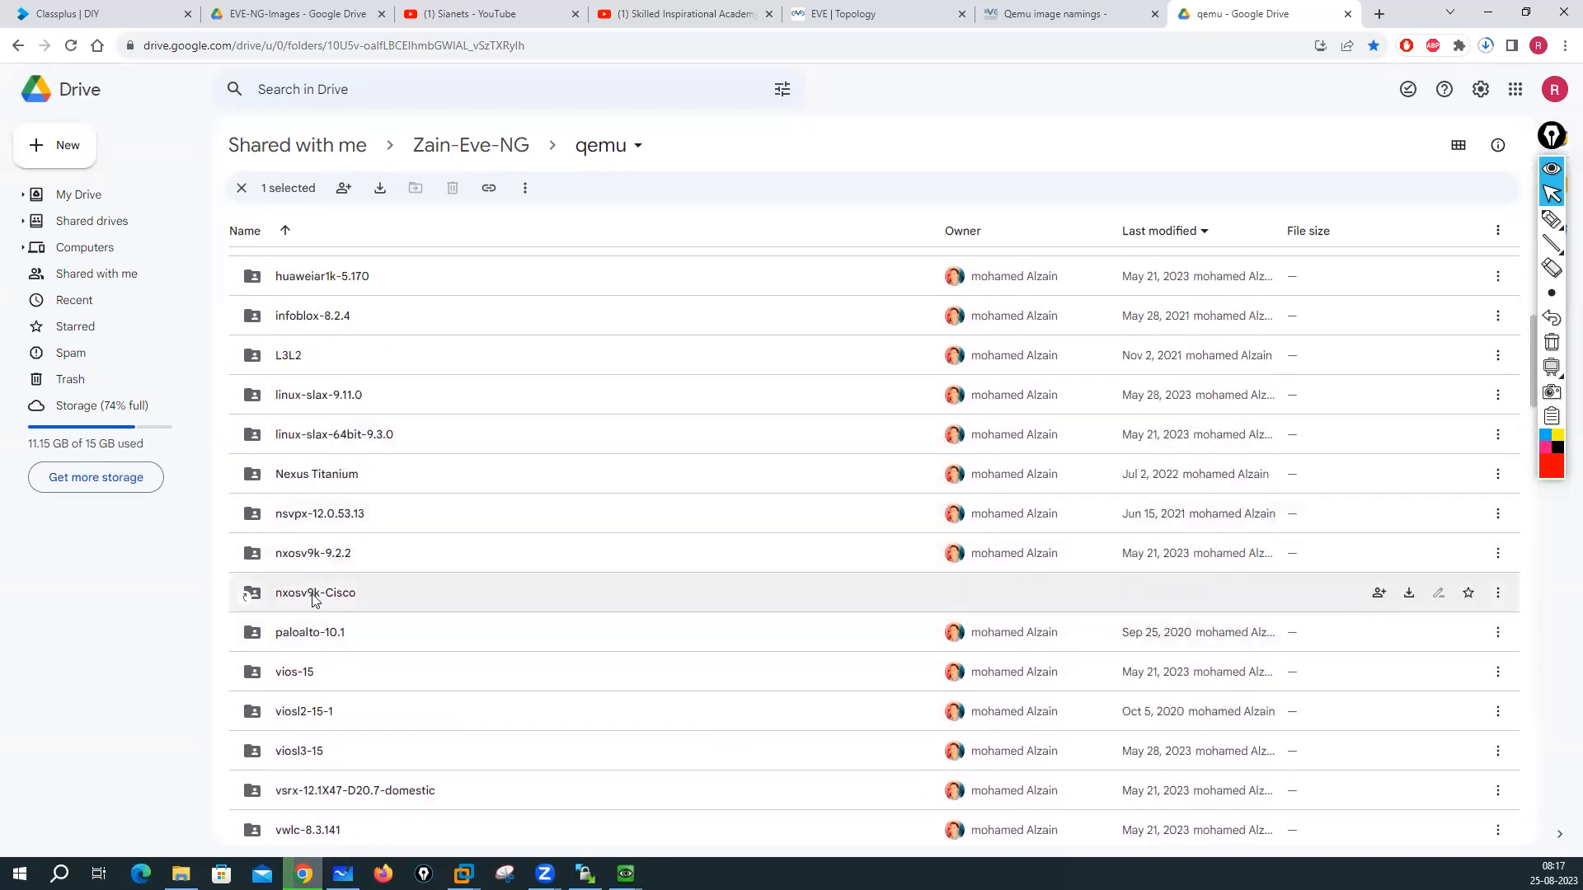
scroll(324, 449, "up", 4)
scroll(324, 449, "up", 13)
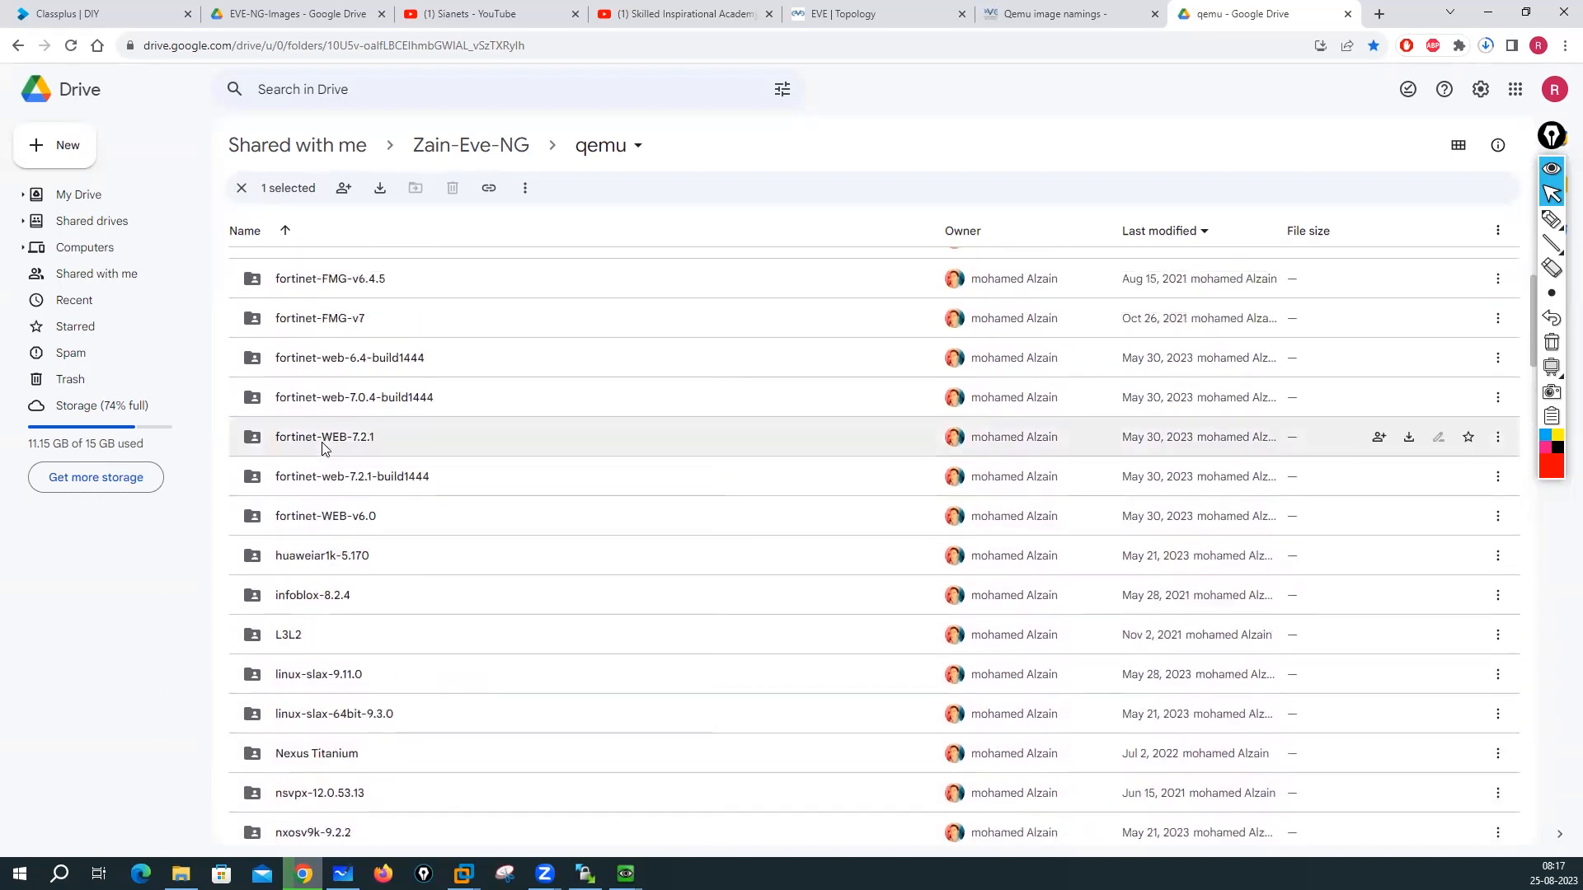
scroll(324, 448, "up", 1)
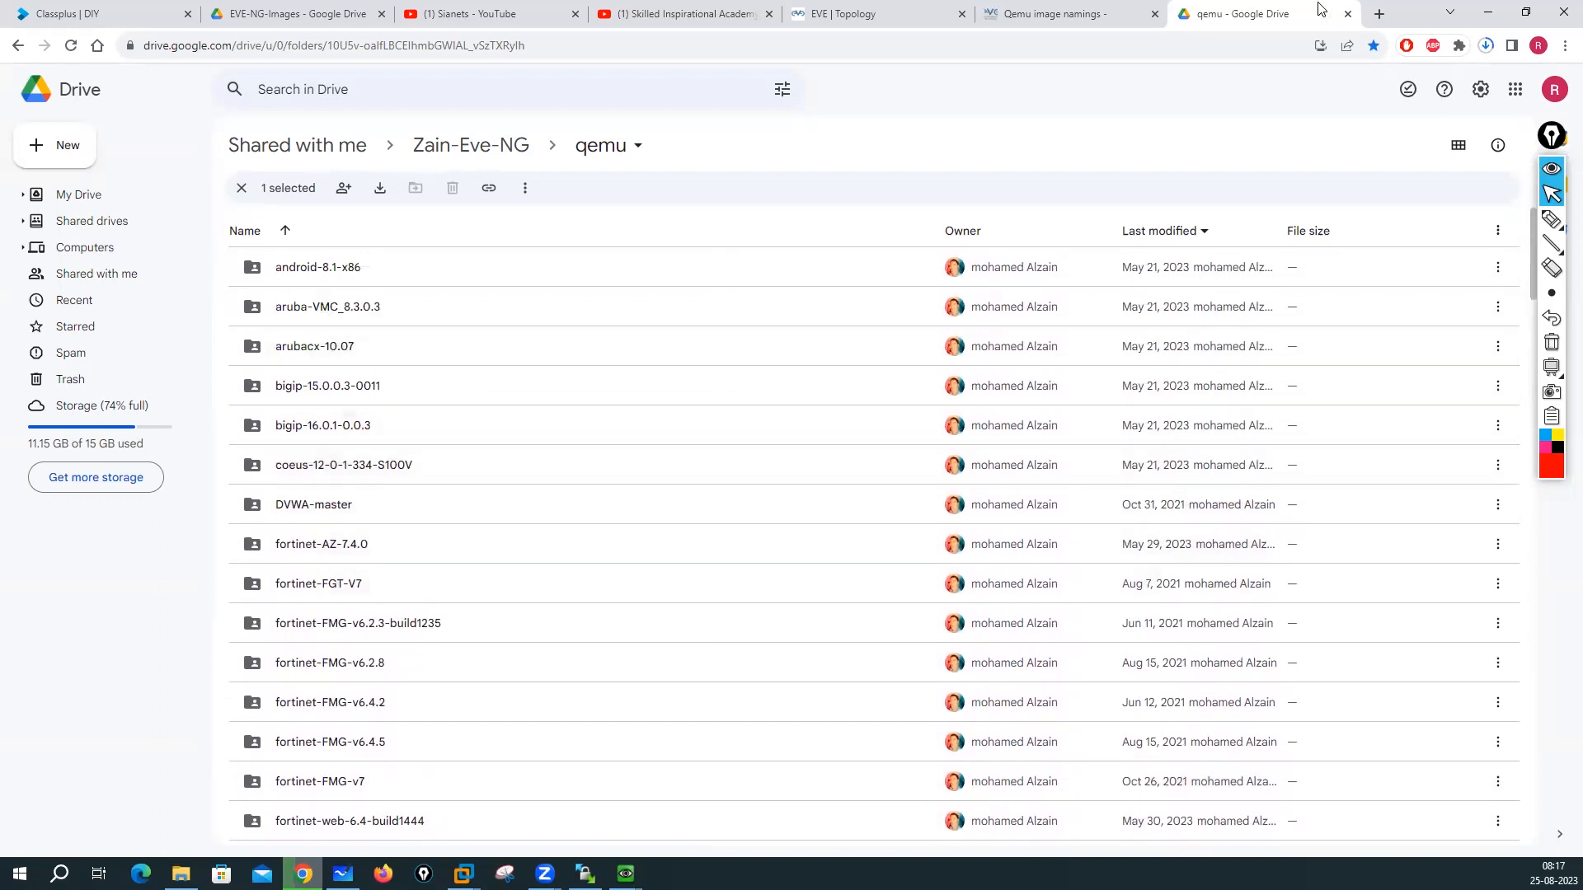
Step: Return to the EVE topology, bring up the Win and Winserver consoles, and move the Winserver window partly clear of the Win desktop
left_click(842, 7)
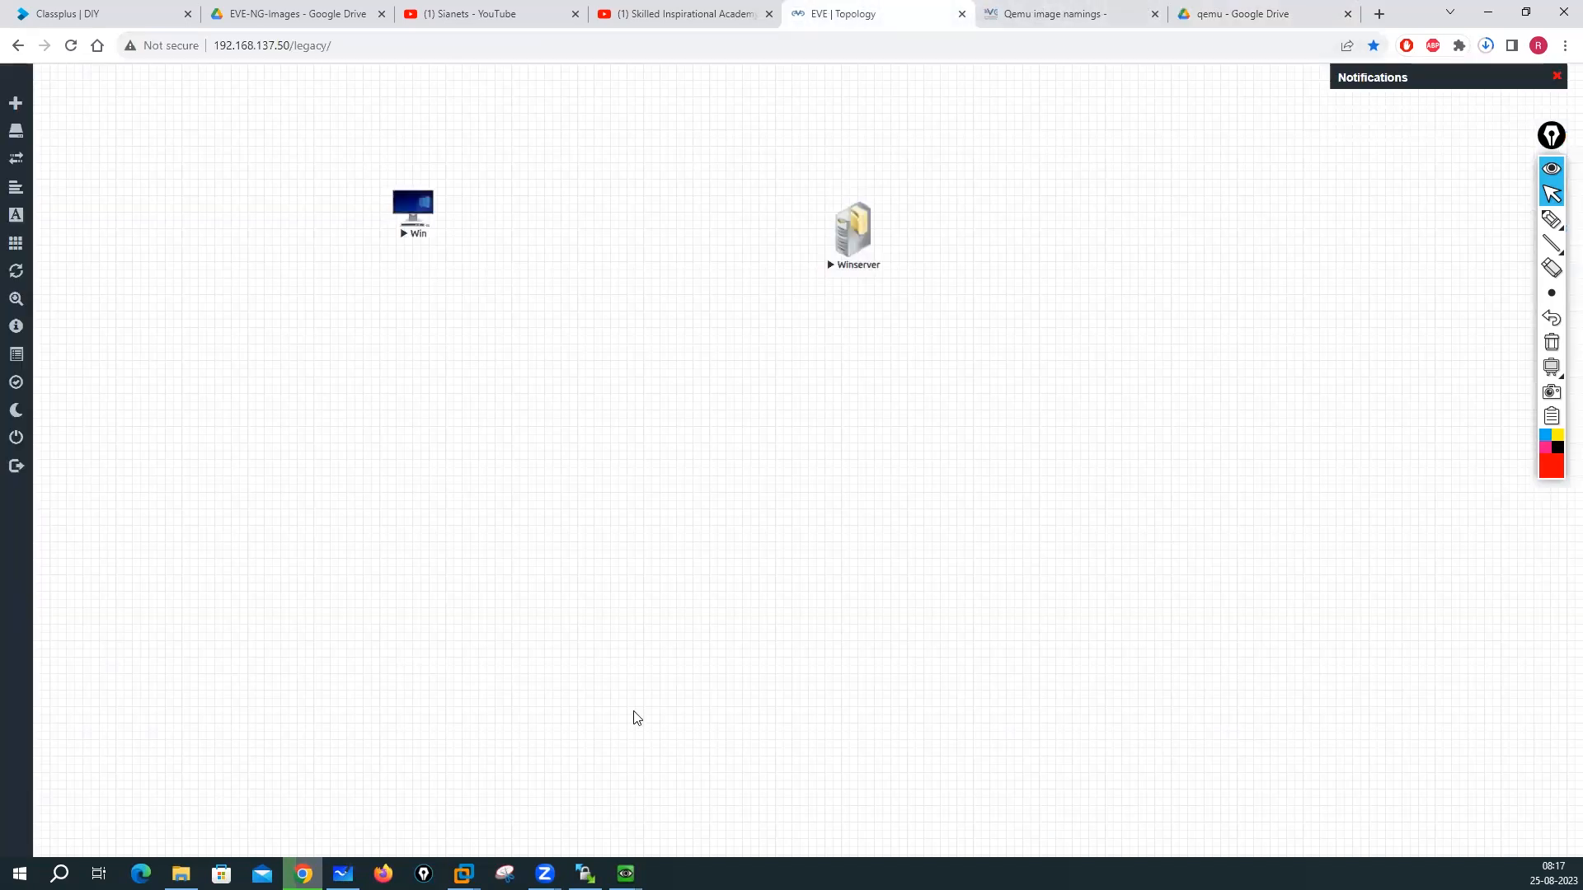
mouse_move(626, 873)
left_click(571, 791)
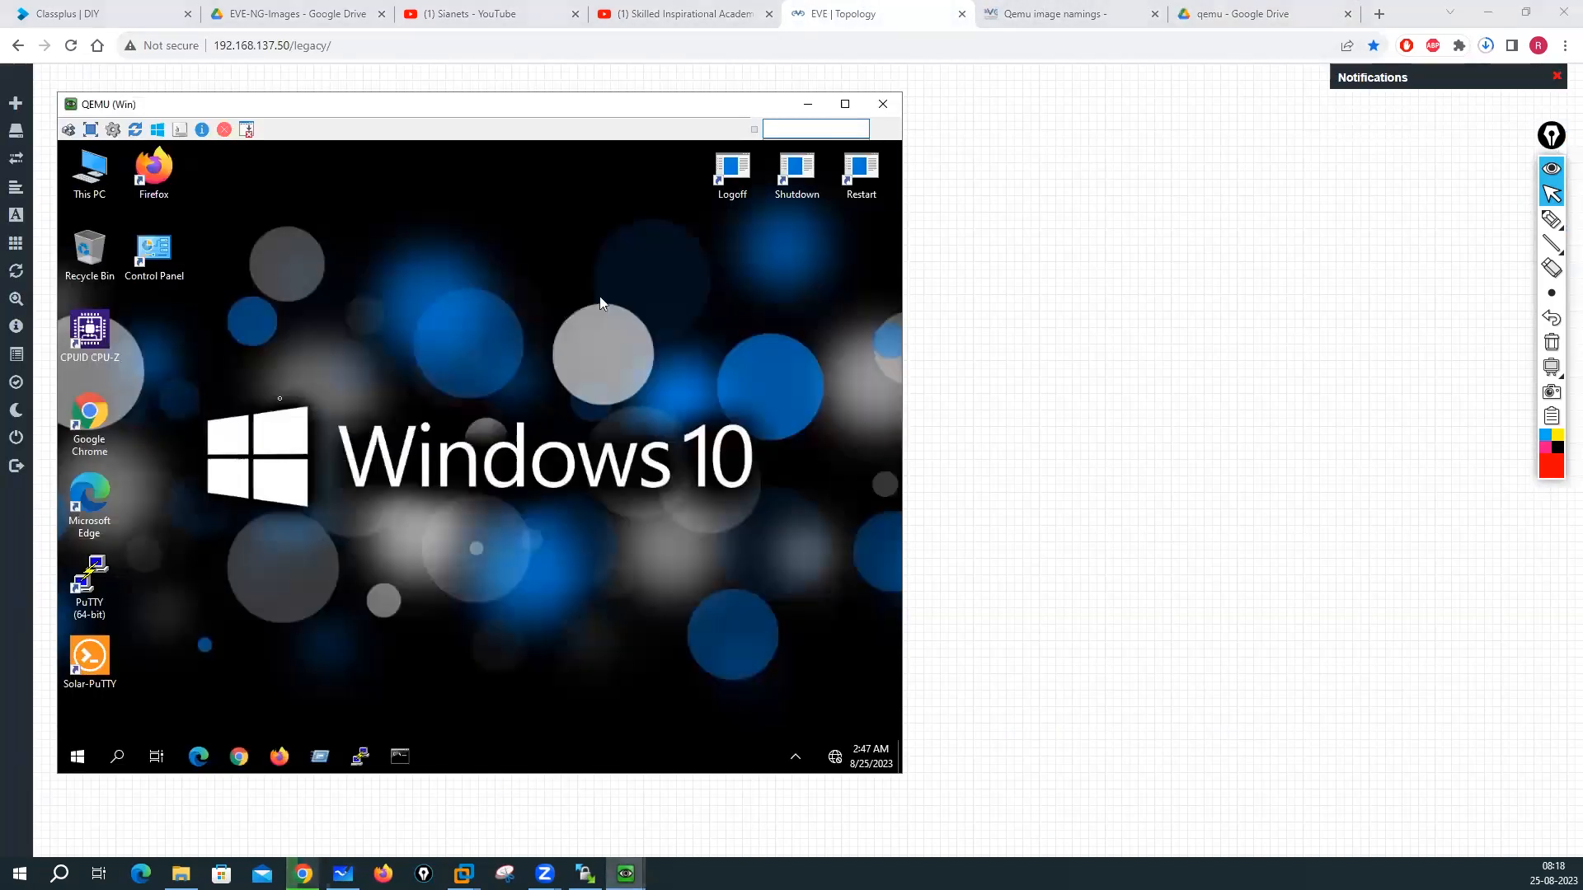
left_click(700, 804)
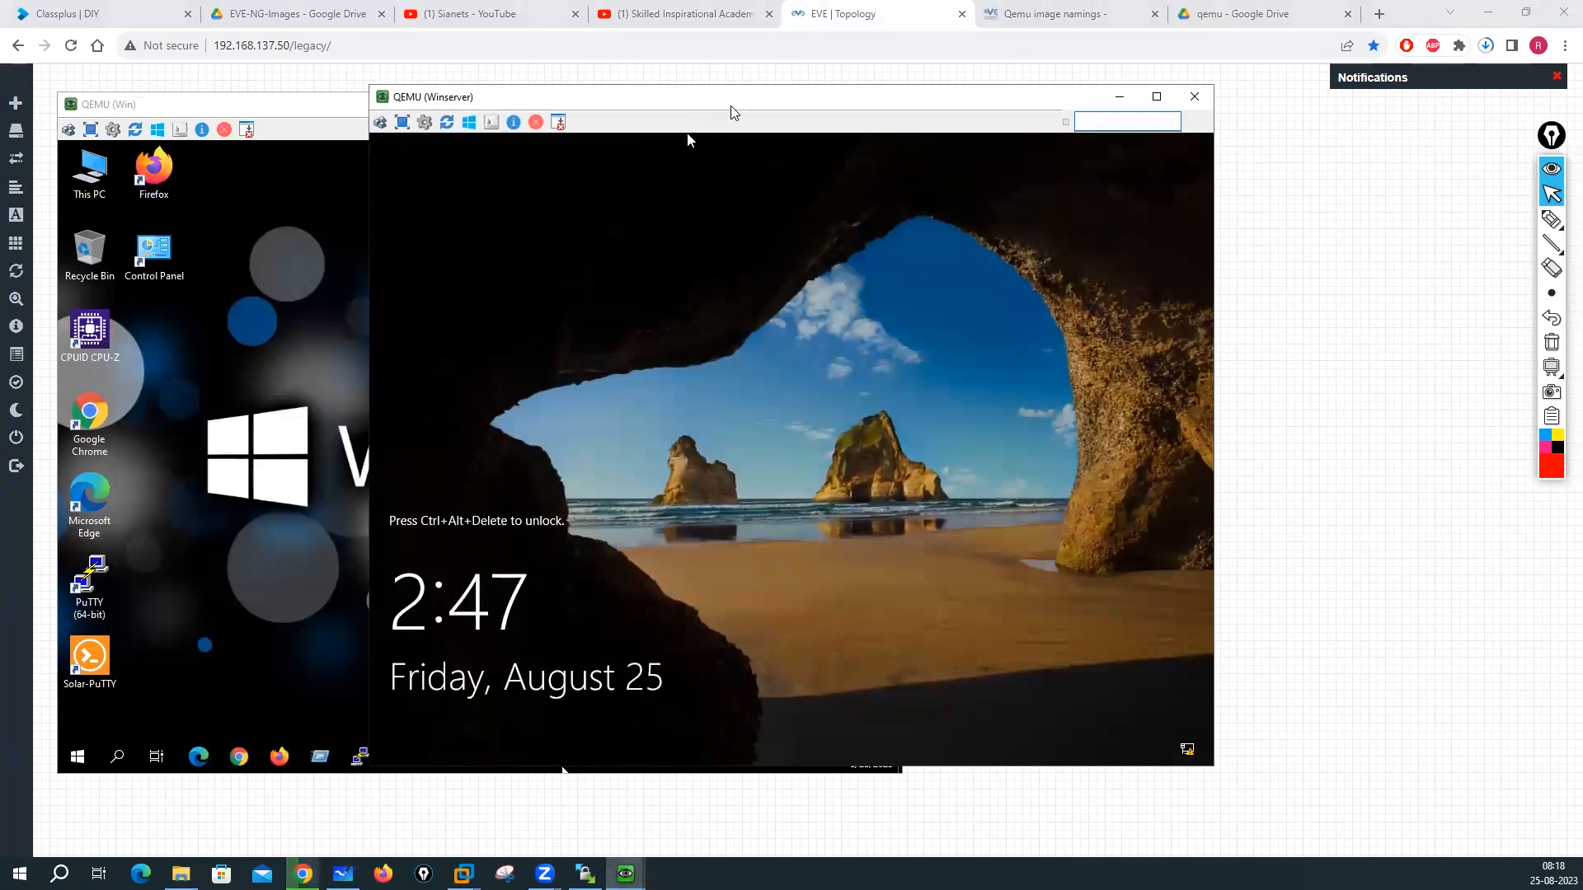
left_click_drag(734, 111, 990, 136)
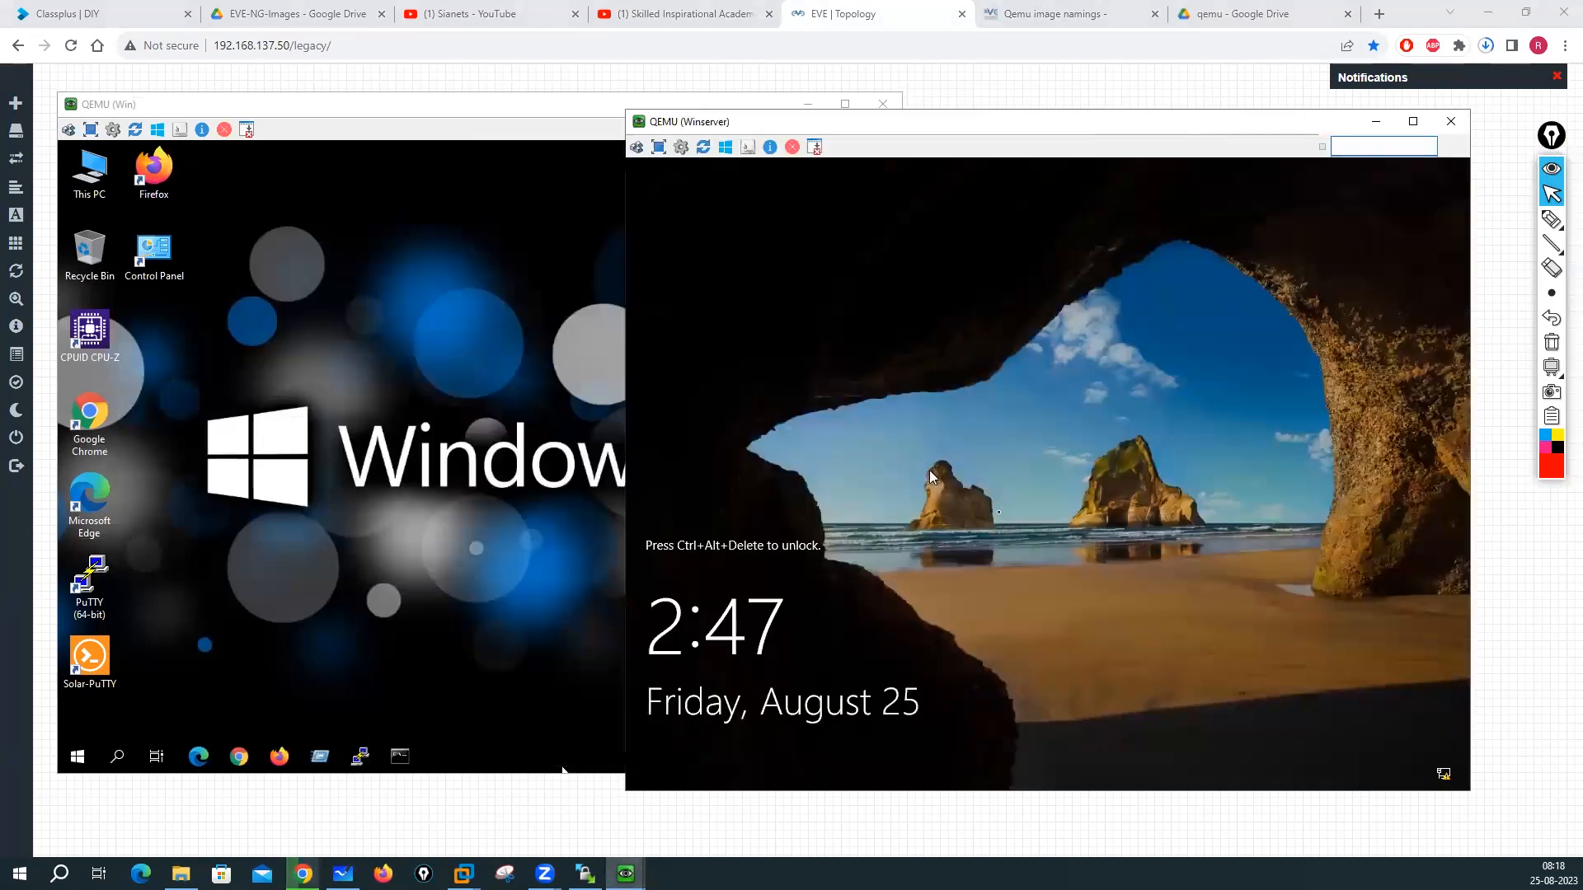
Step: Bring the Win console to the front and refresh its Windows 10 desktop
left_click(316, 535)
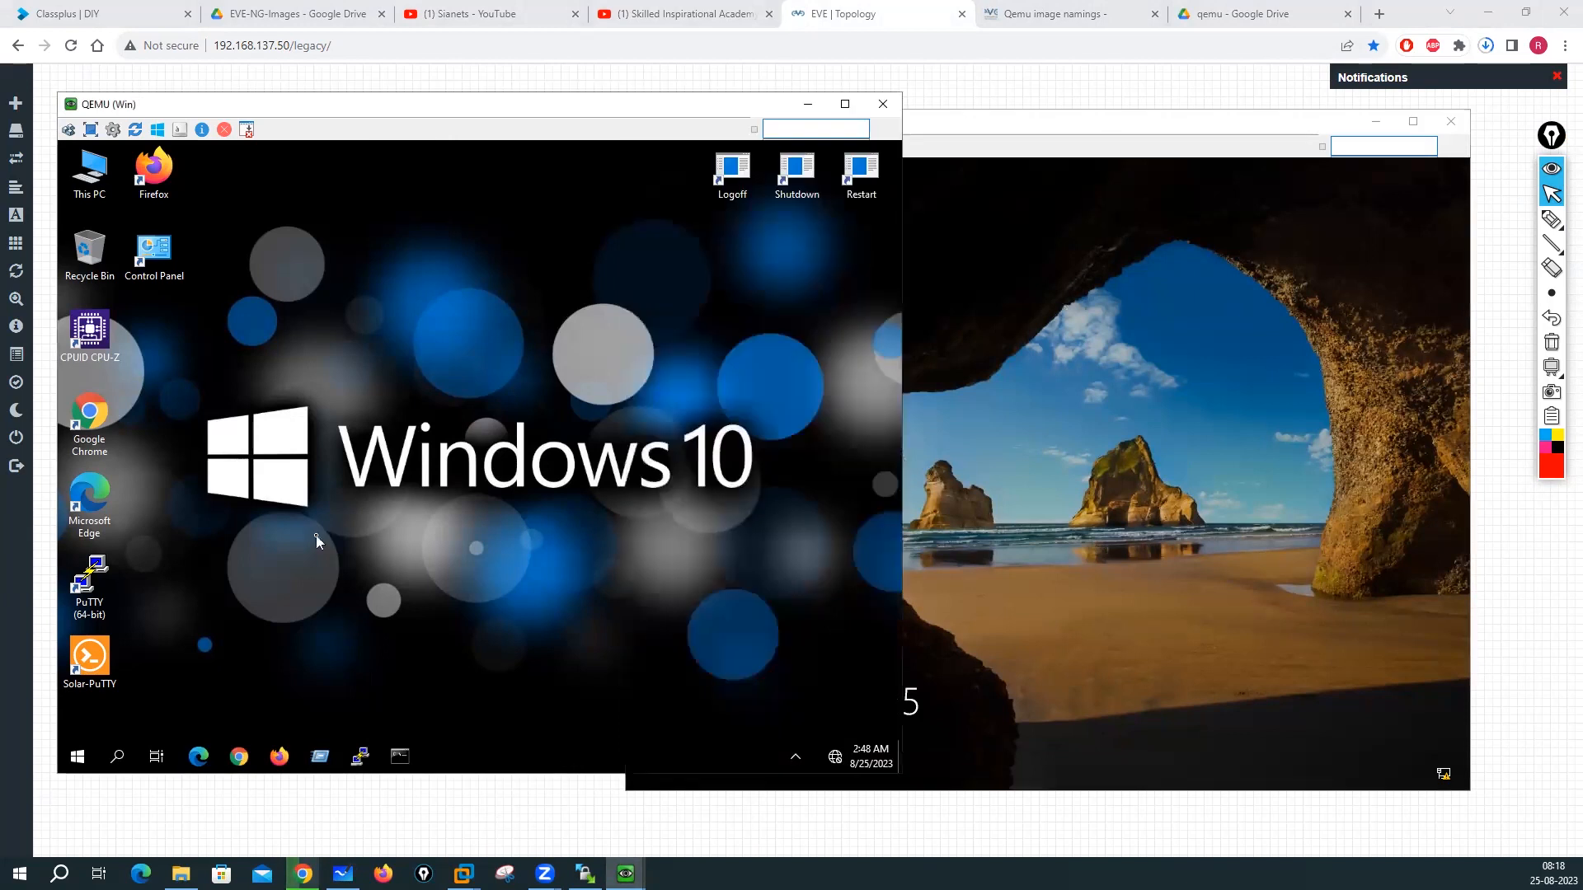
right_click(317, 422)
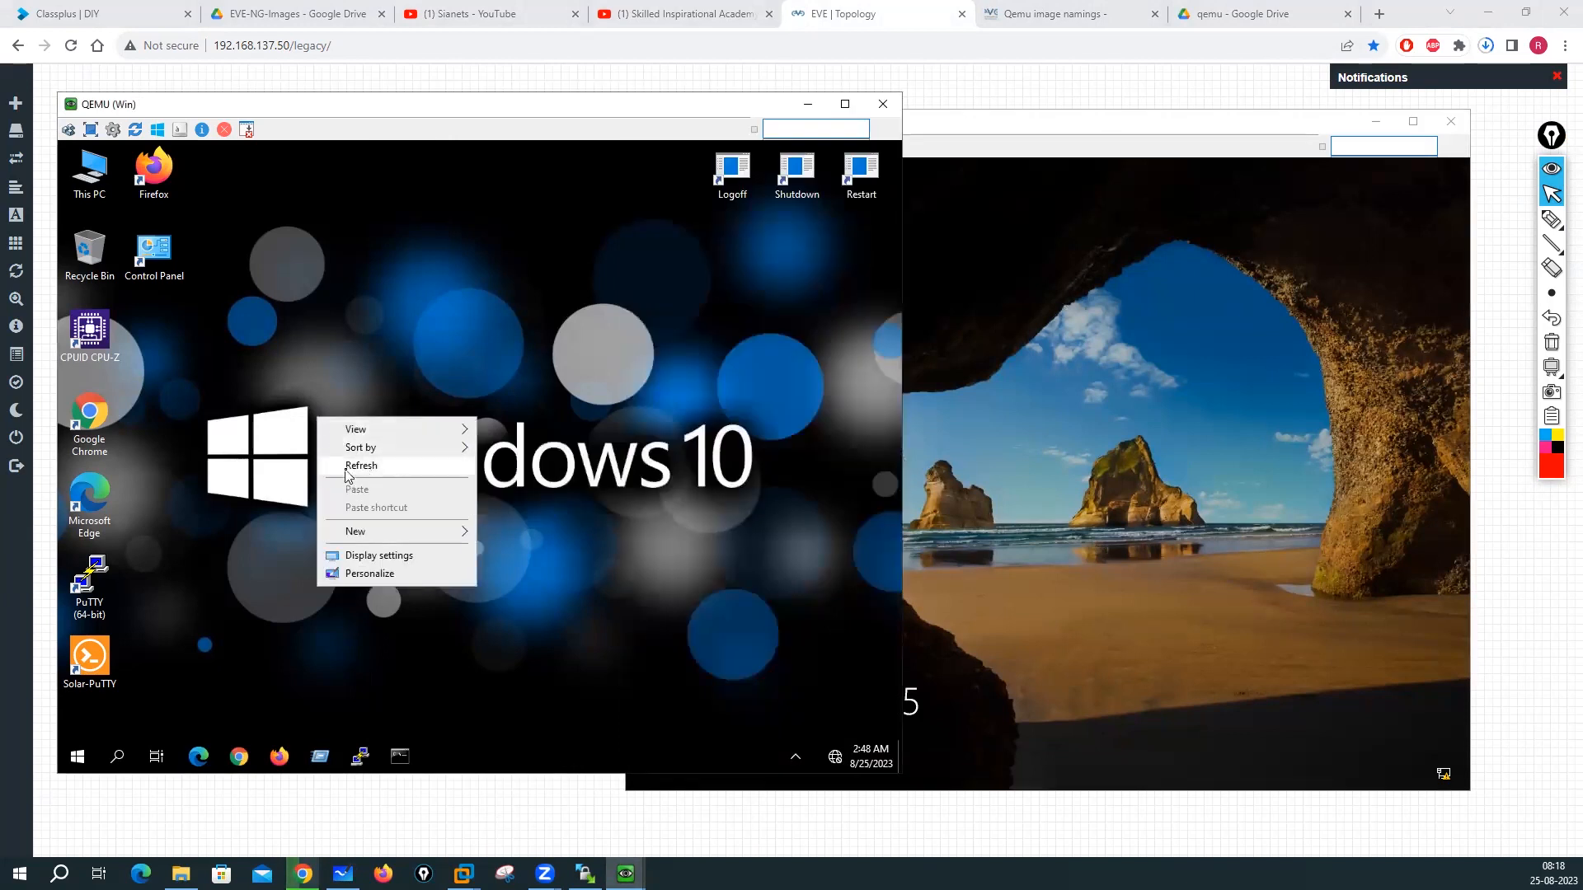
left_click(427, 463)
Step: Send Ctrl+Alt+Delete to the Winserver console and try to sign in as Administrator with the account password
left_click(1200, 473)
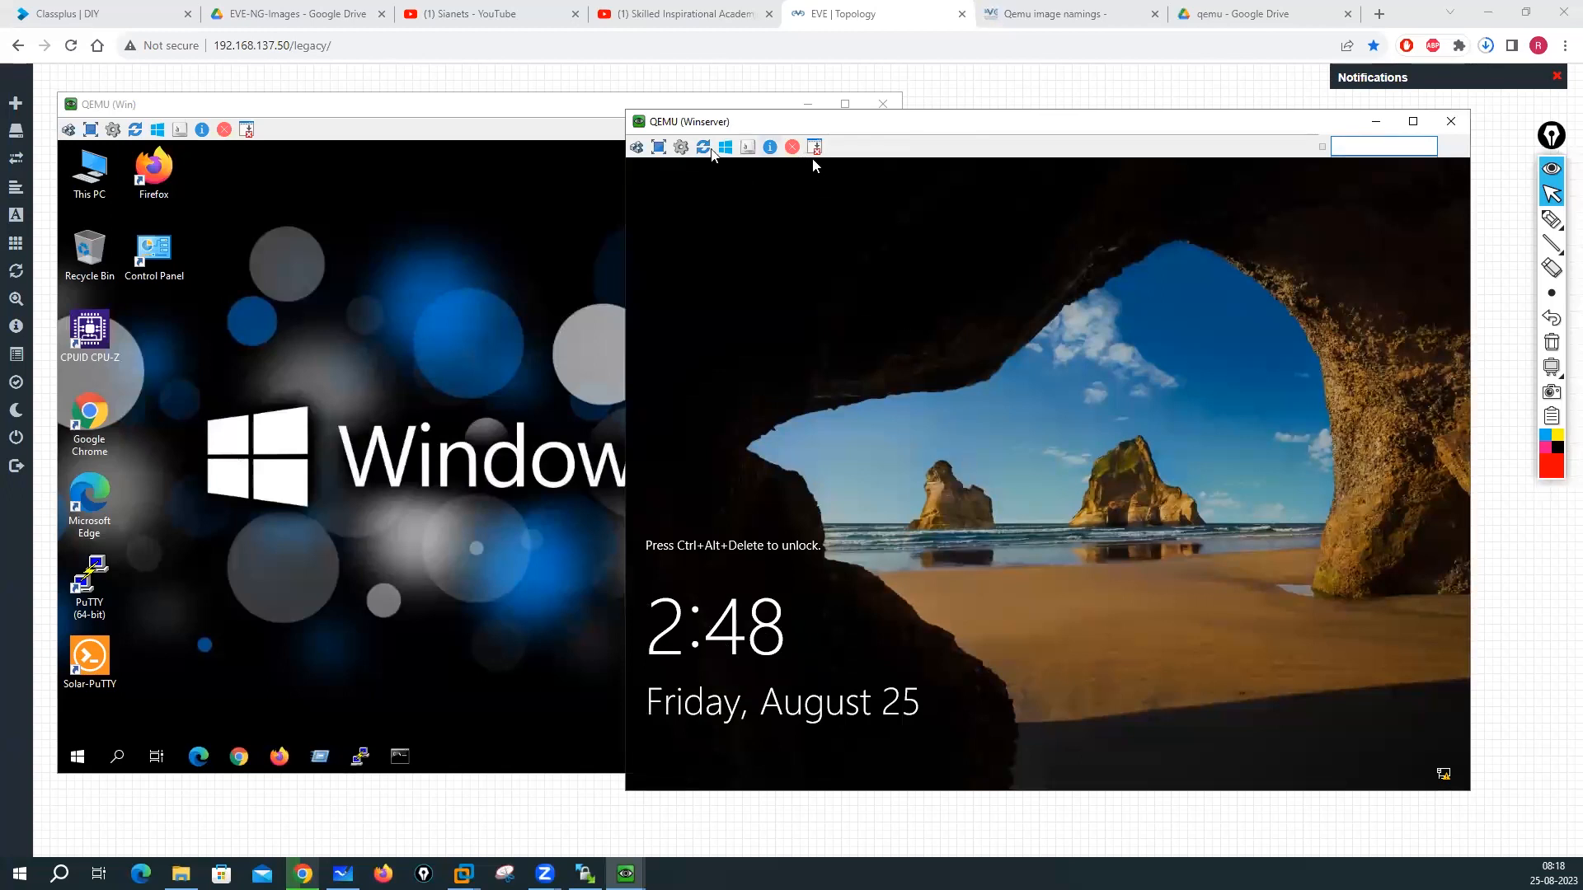
left_click(637, 148)
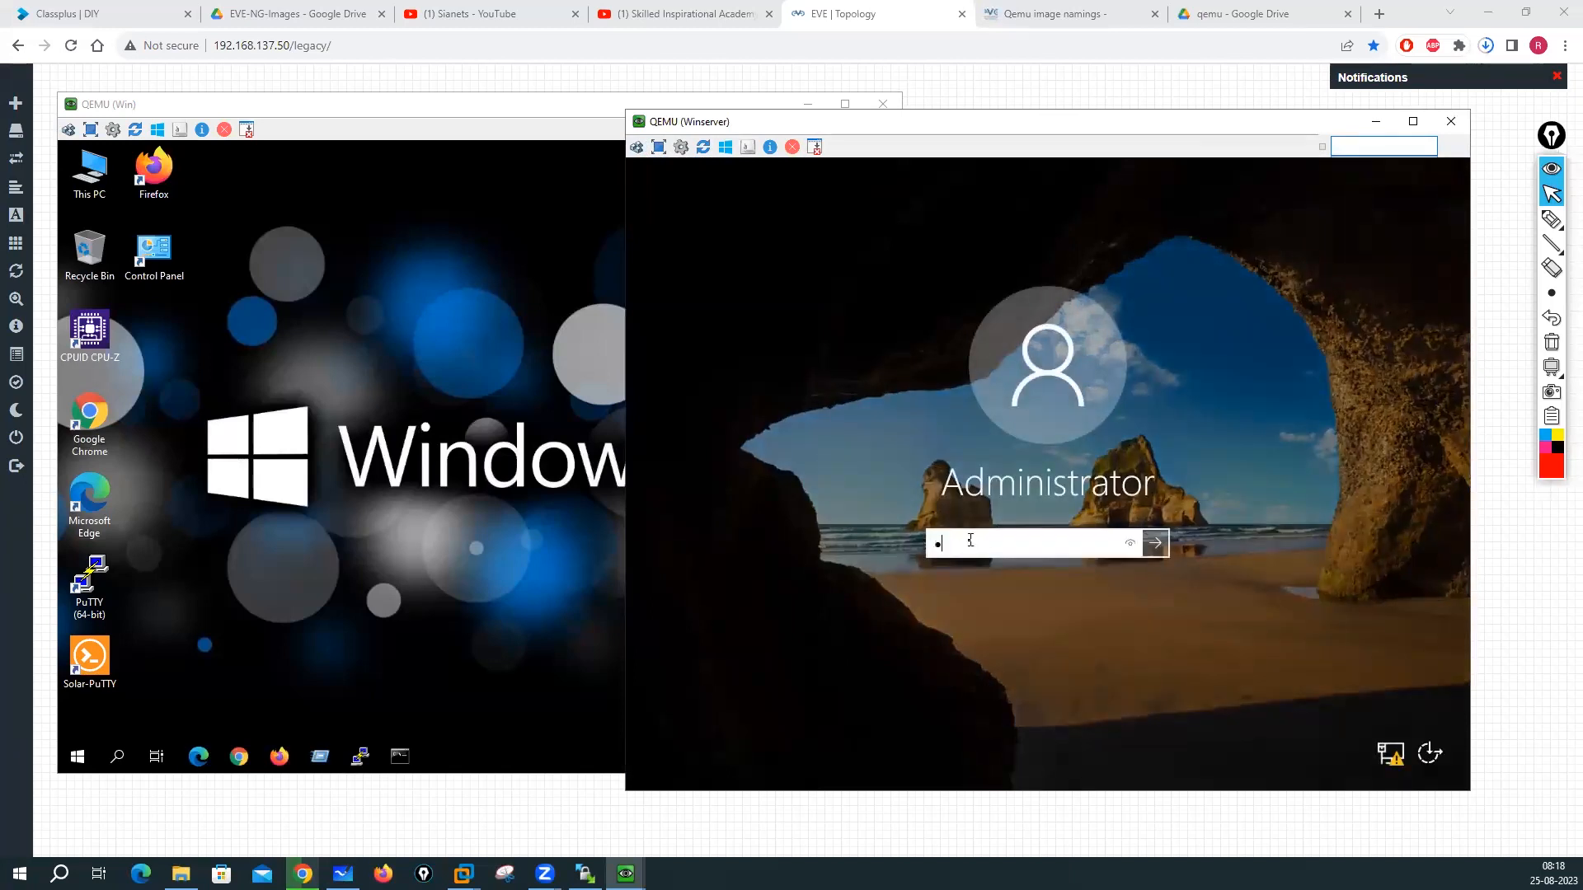
key("Return")
left_click(1043, 569)
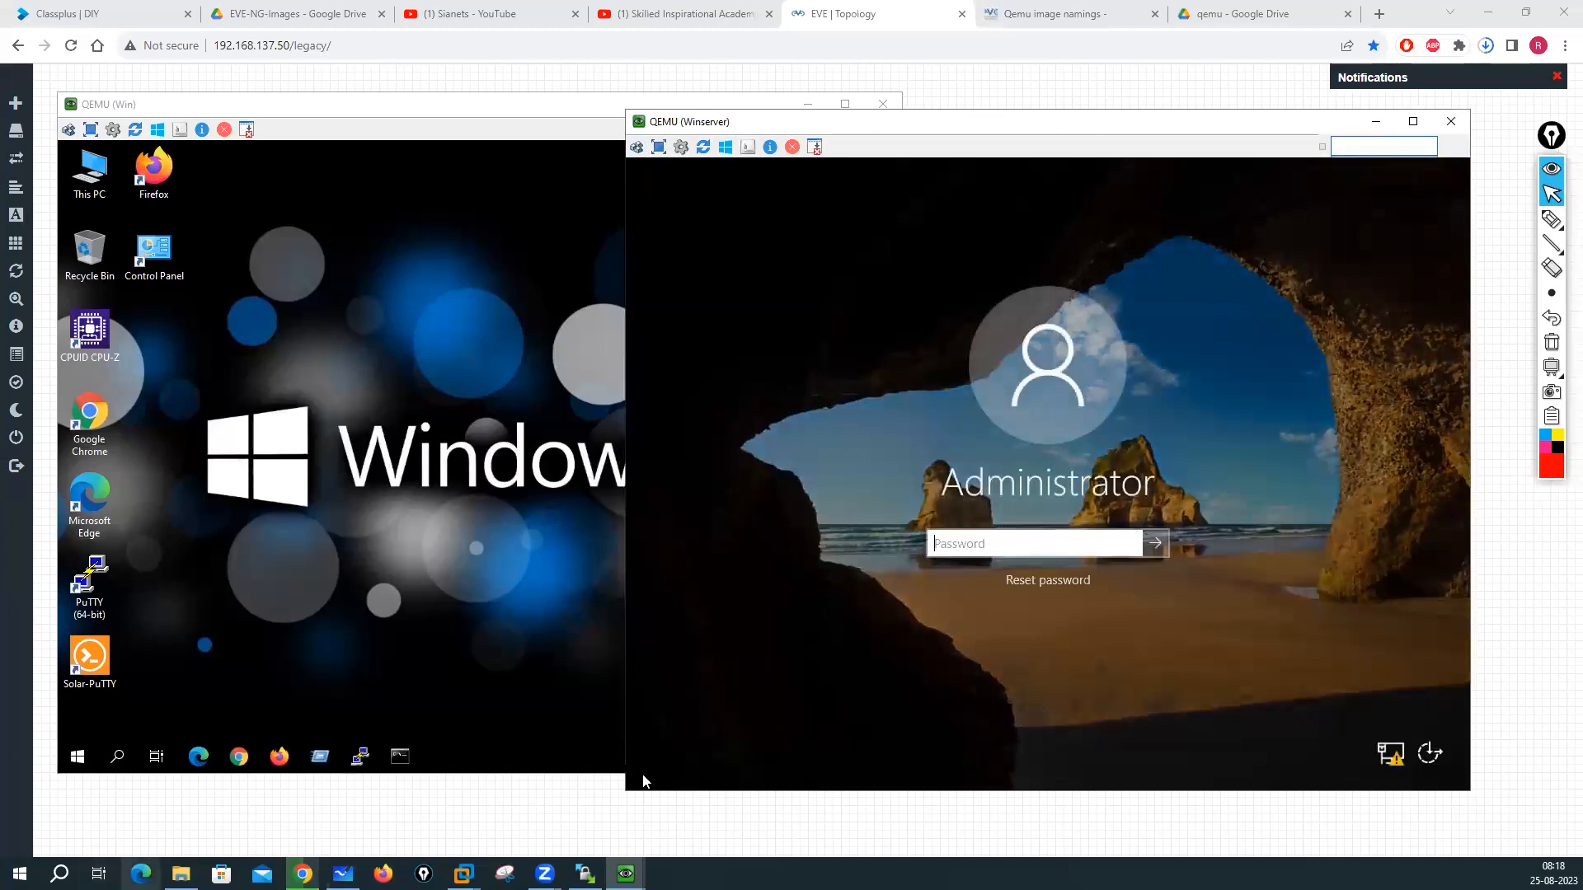
Step: Check the contents of the winserver-S2019-R2-x64-rev3 image folder and look through the EVE-NG QEMU image naming table
key("alt+Tab")
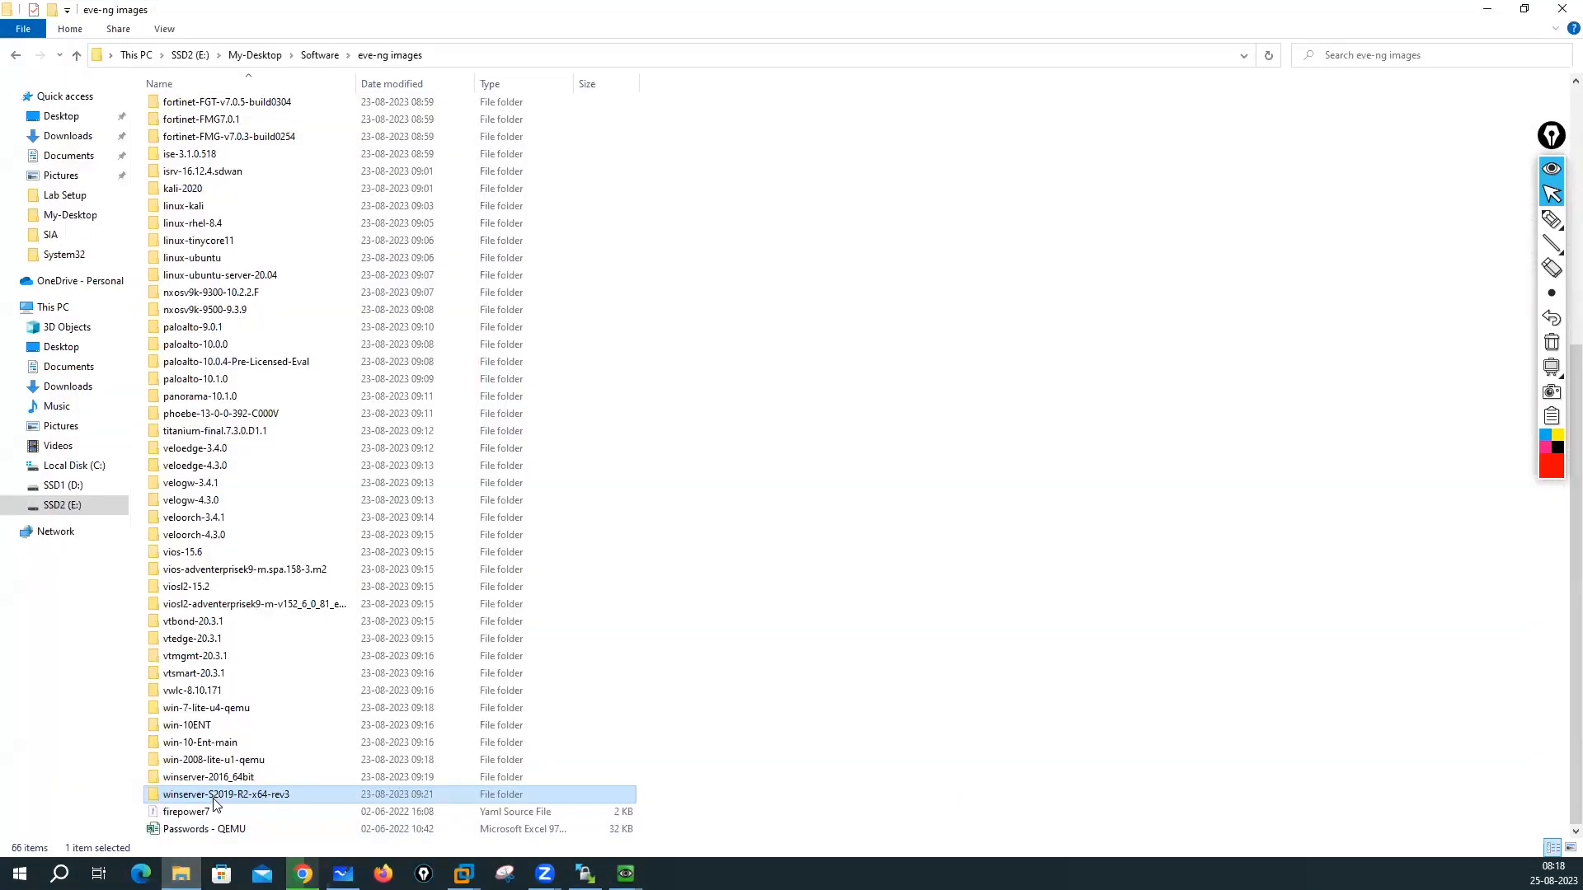
double_click(213, 797)
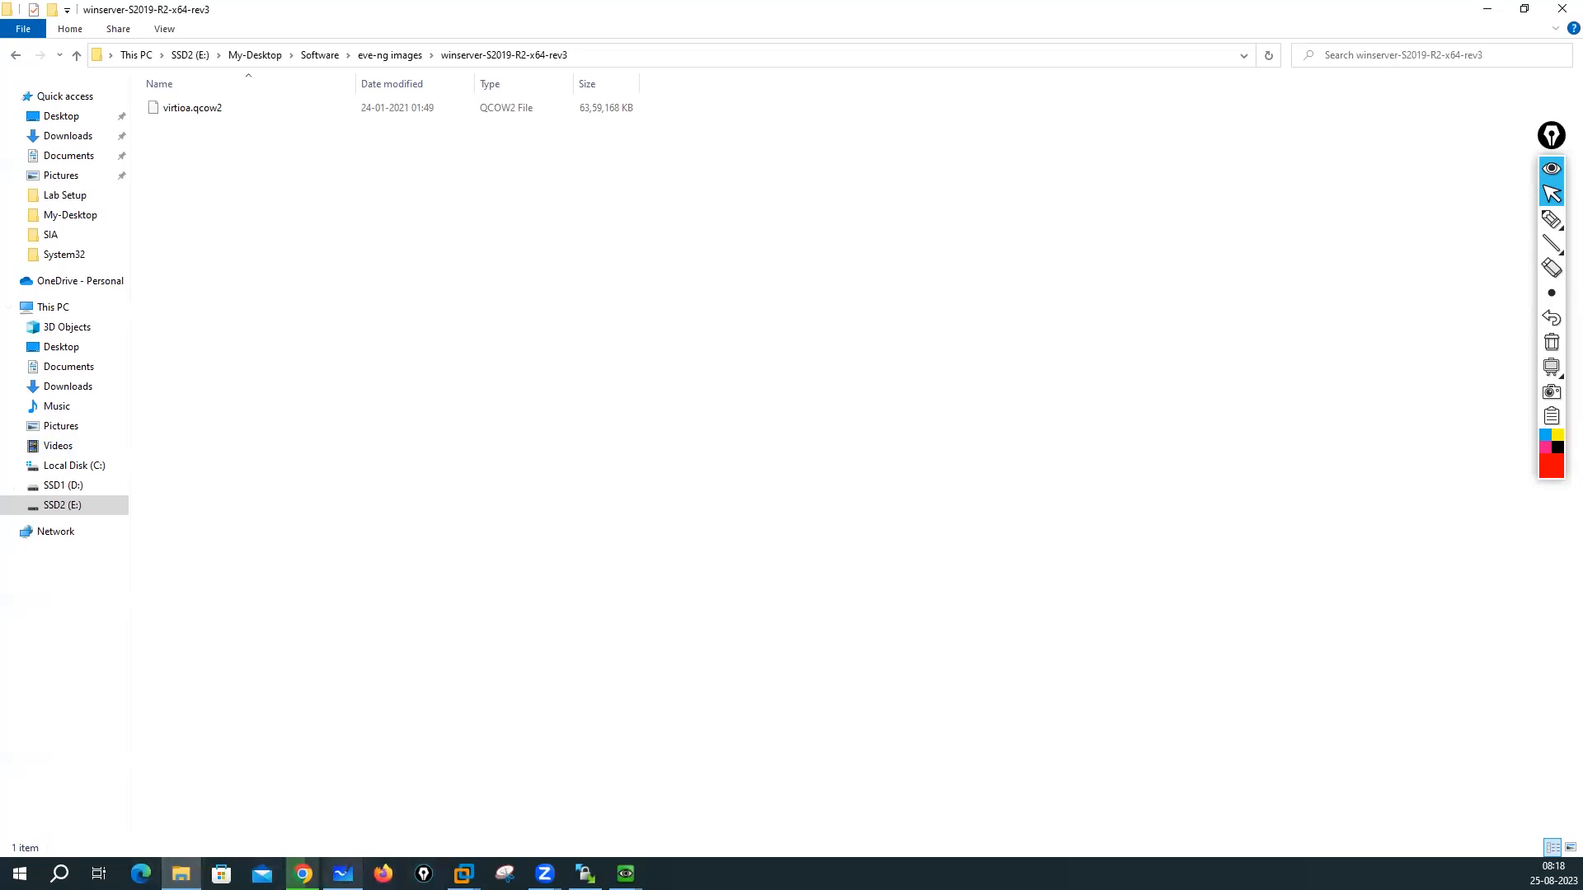
key("alt+Tab")
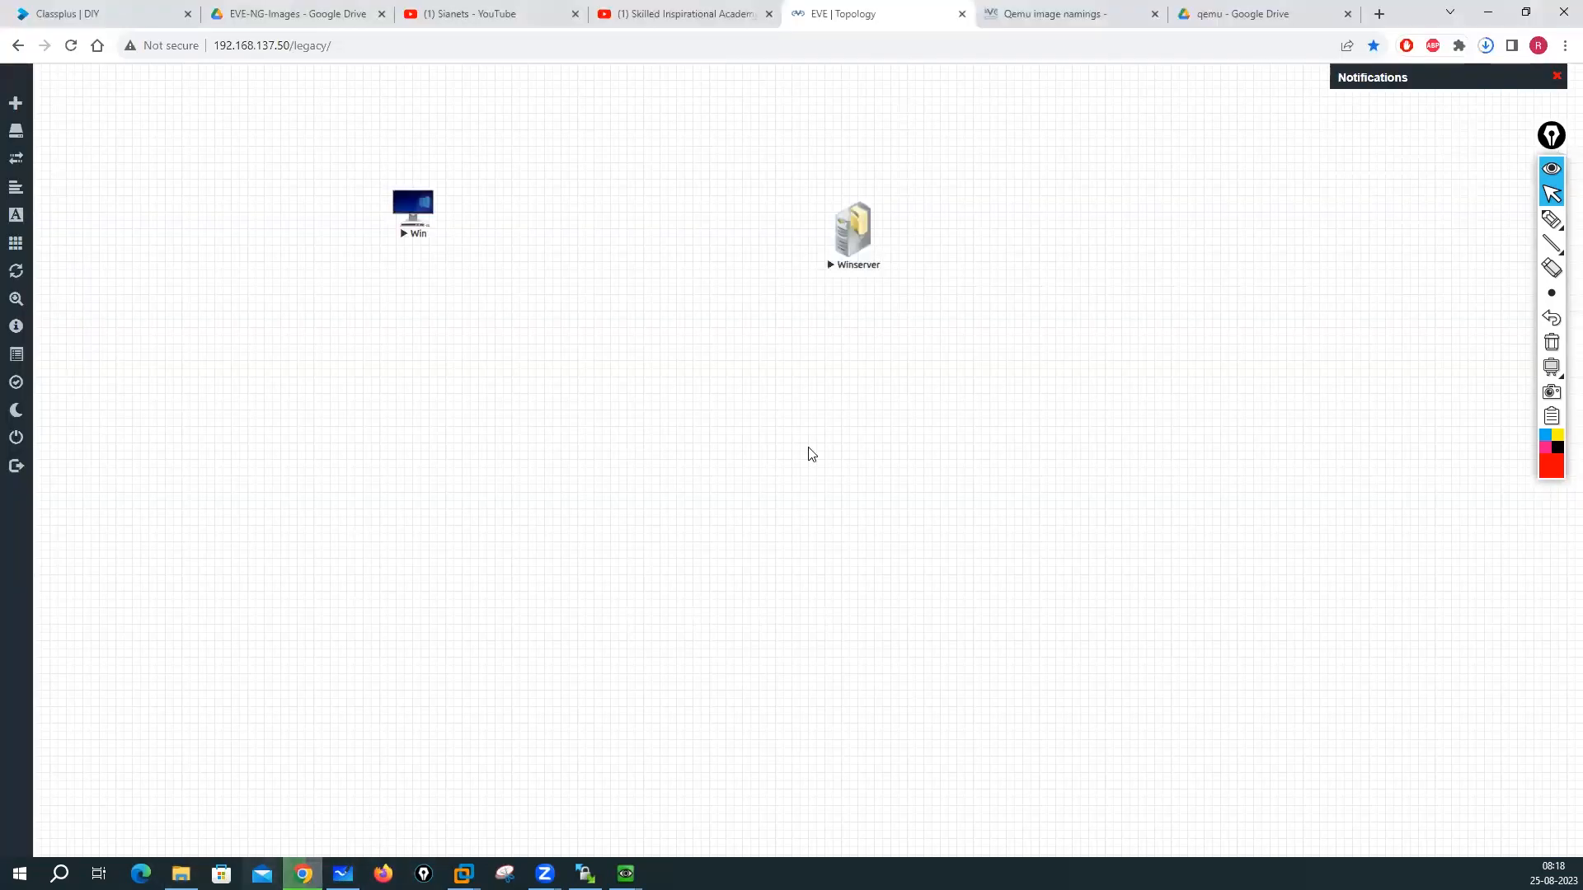
left_click(1115, 11)
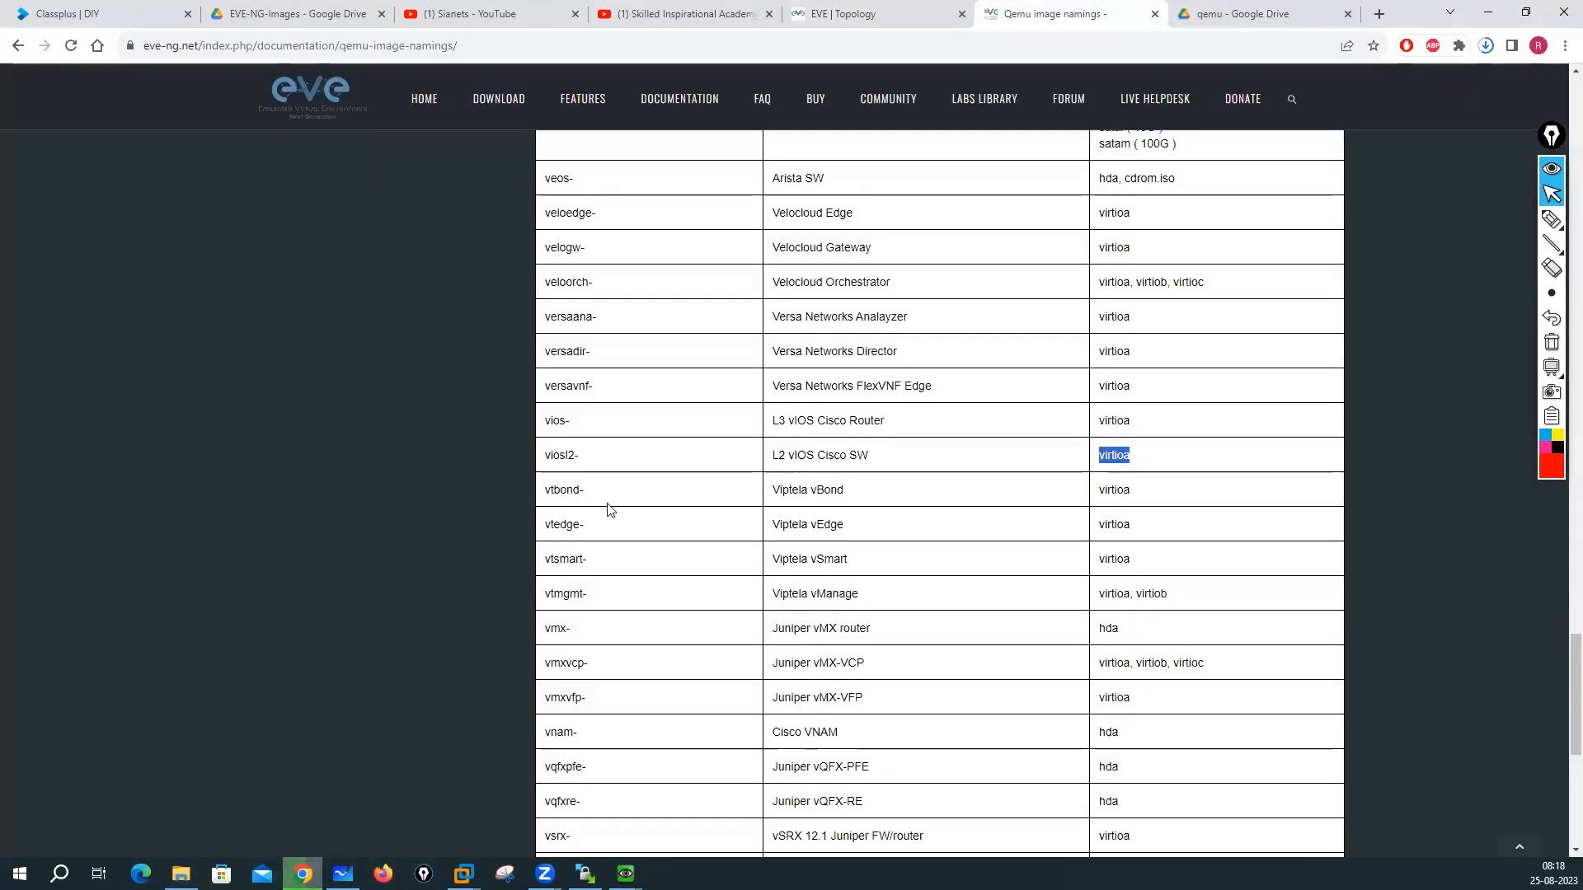
scroll(610, 510, "down", 4)
scroll(665, 547, "up", 9)
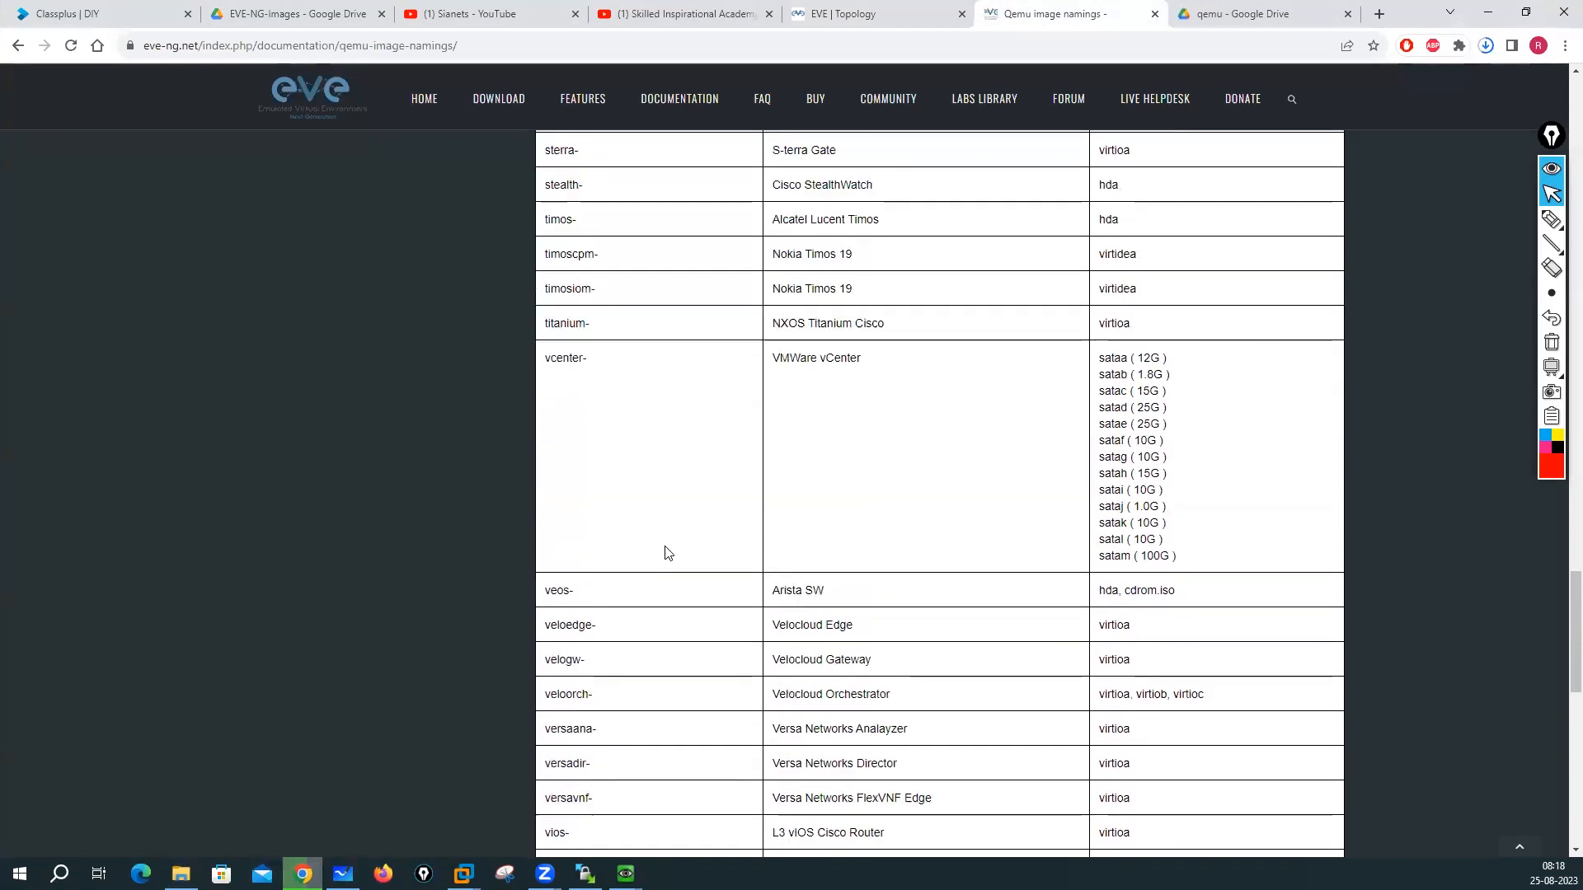
scroll(677, 546, "up", 5)
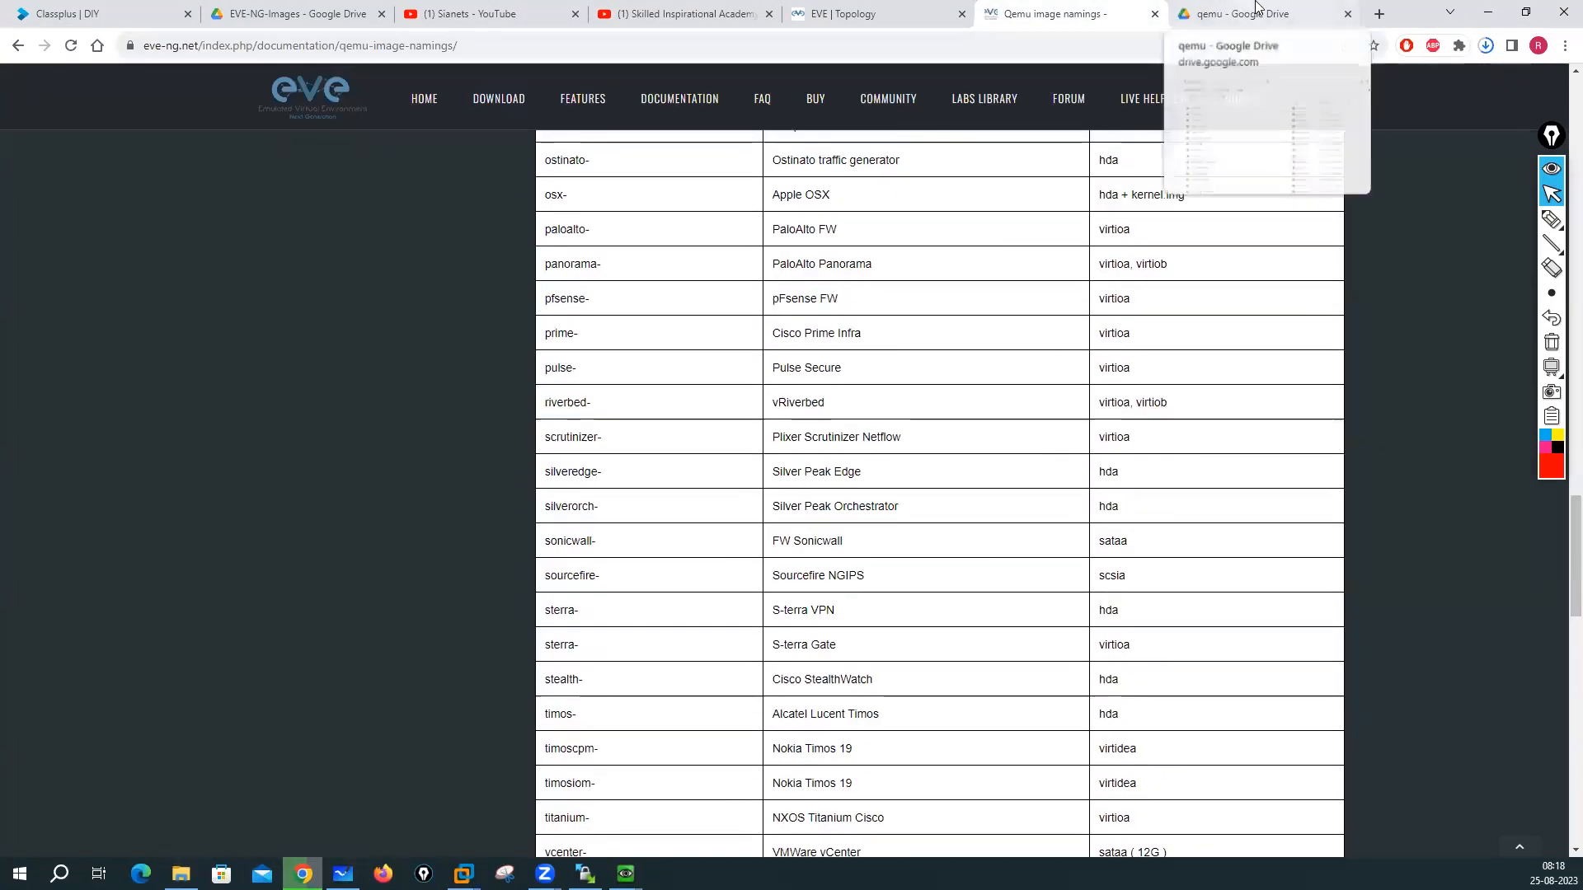
left_click(856, 10)
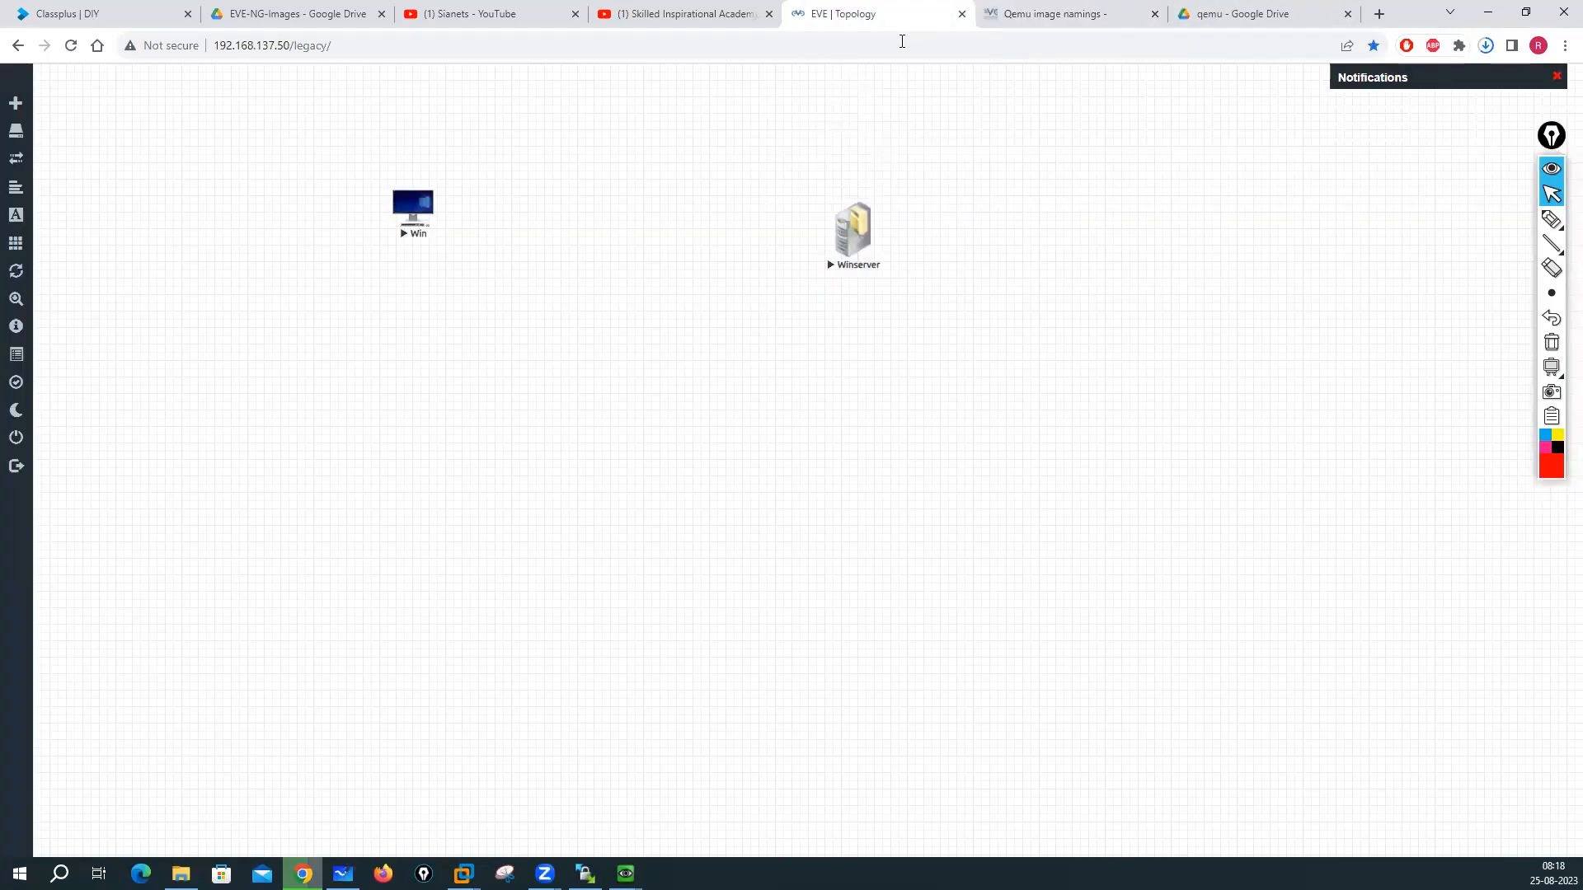
Step: Search the web in a new browser tab for "eve-ng windows server 2019 default password"
left_click(1380, 14)
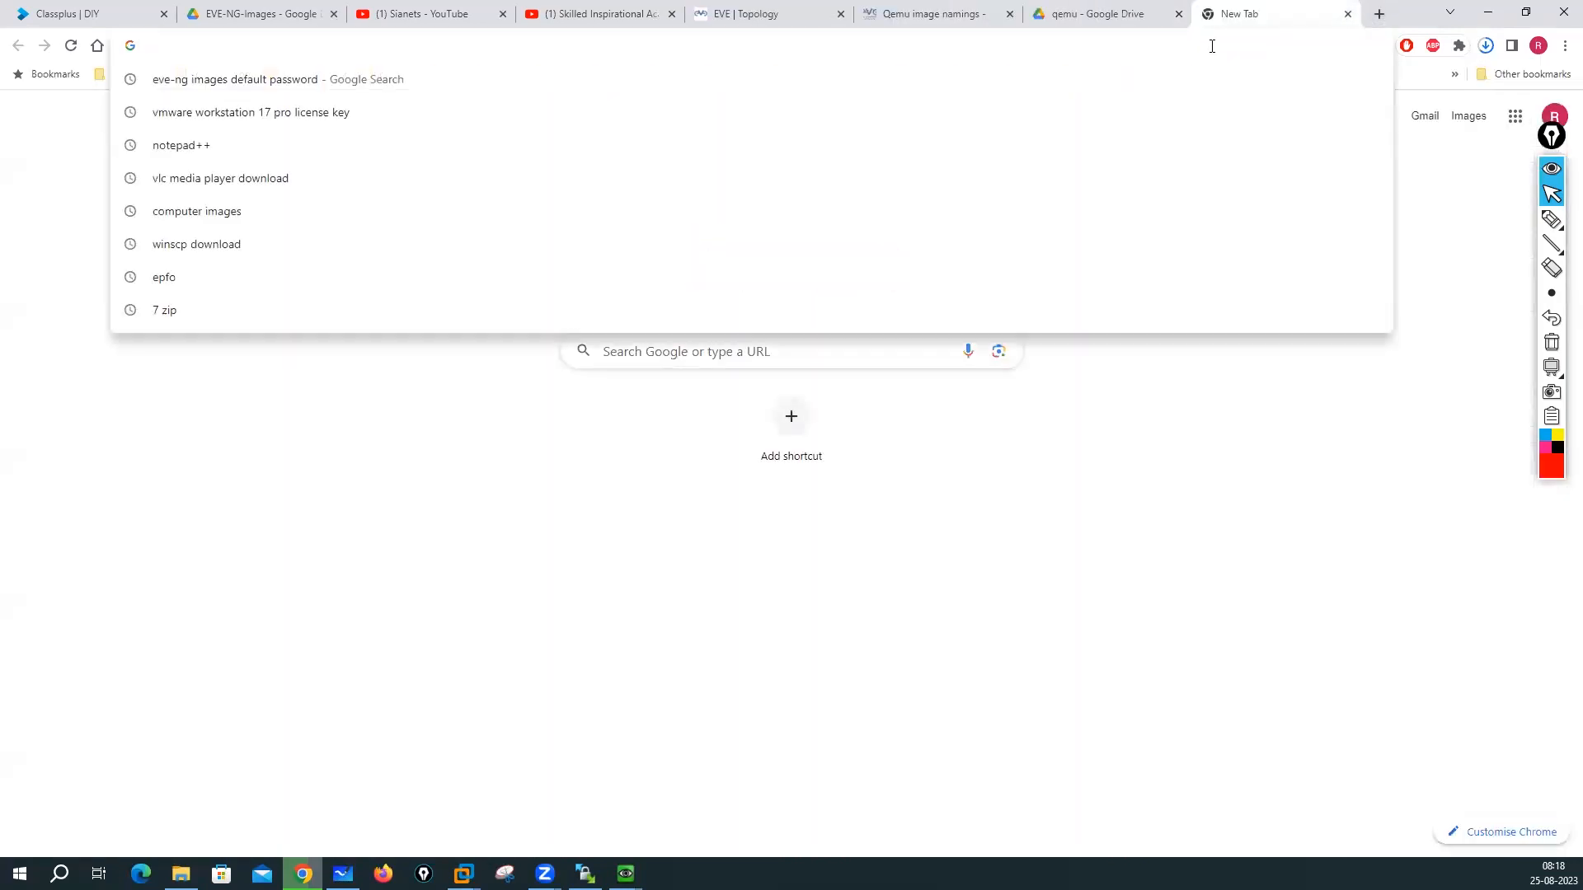
type("eve-ng")
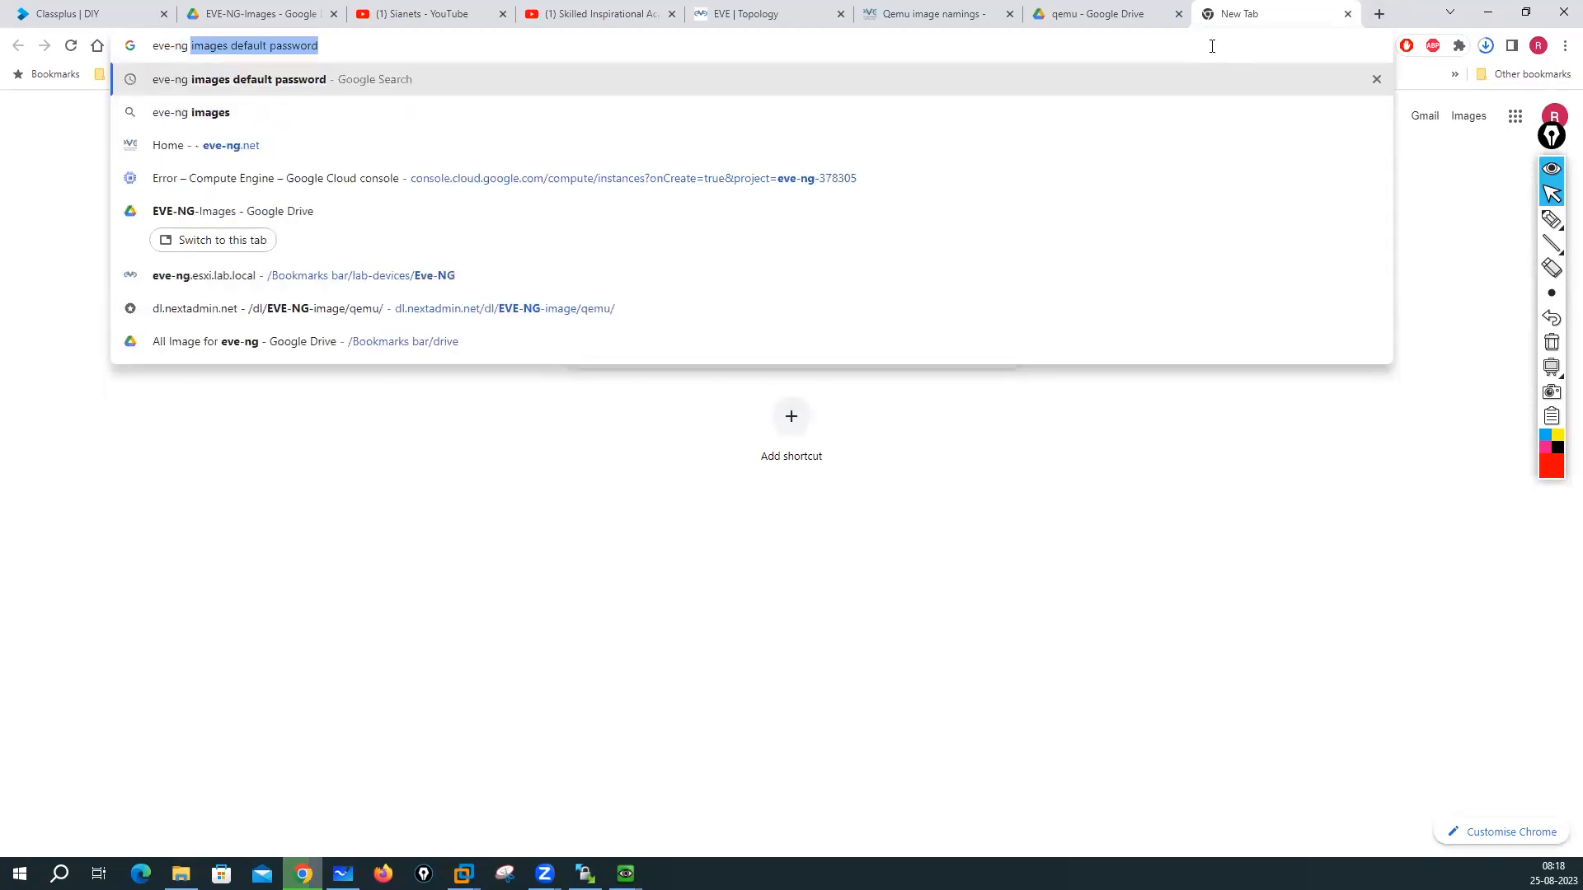
type("q")
key("BackSpace")
type("windows swevwe 2")
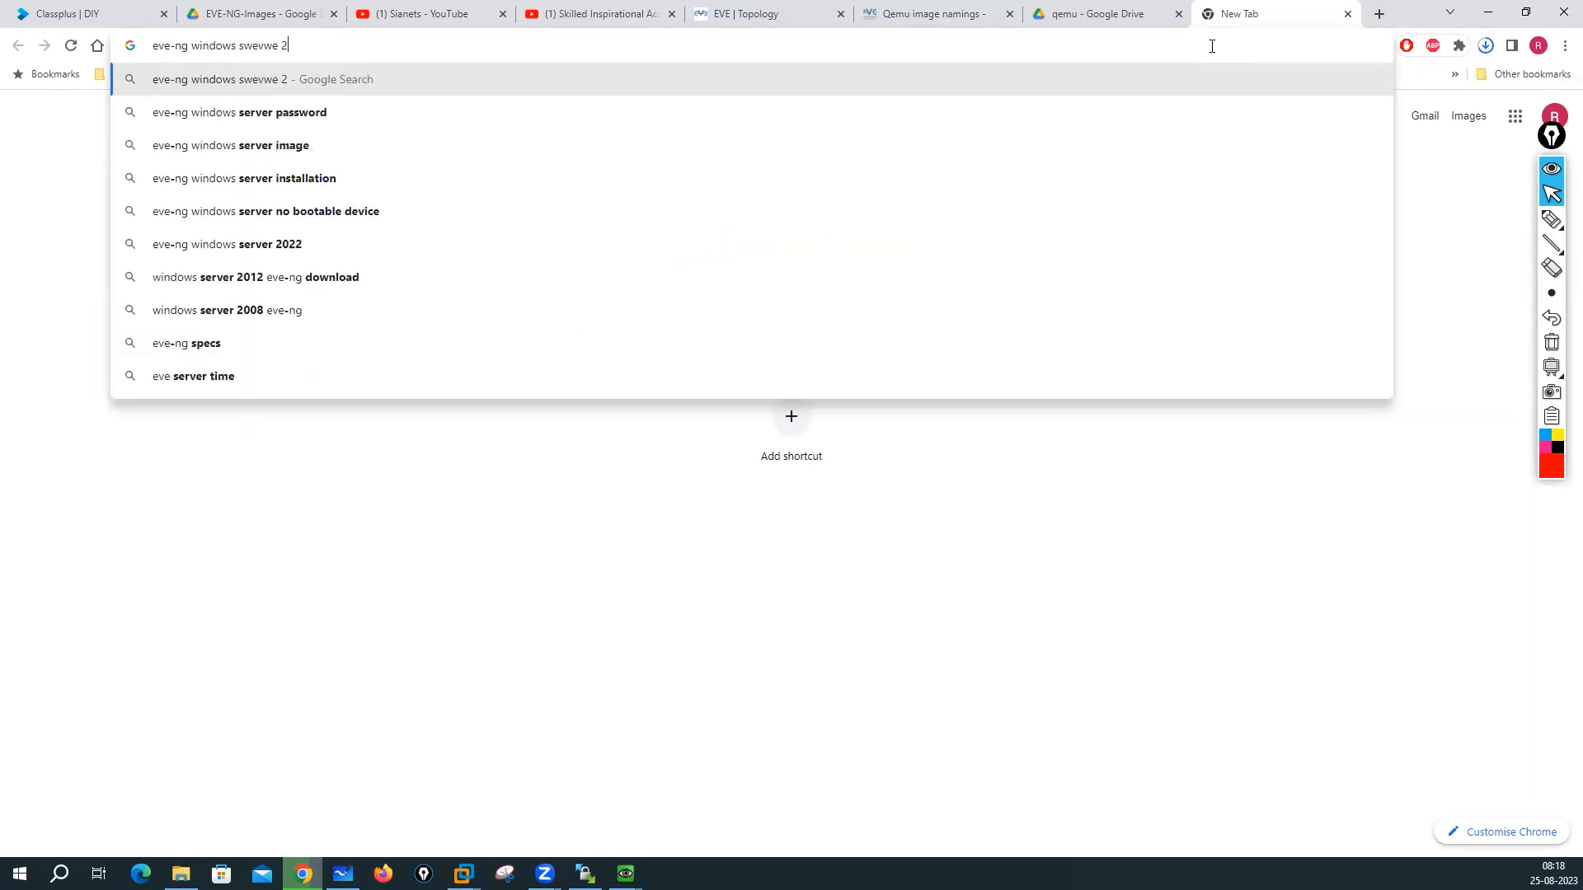
type("019 ")
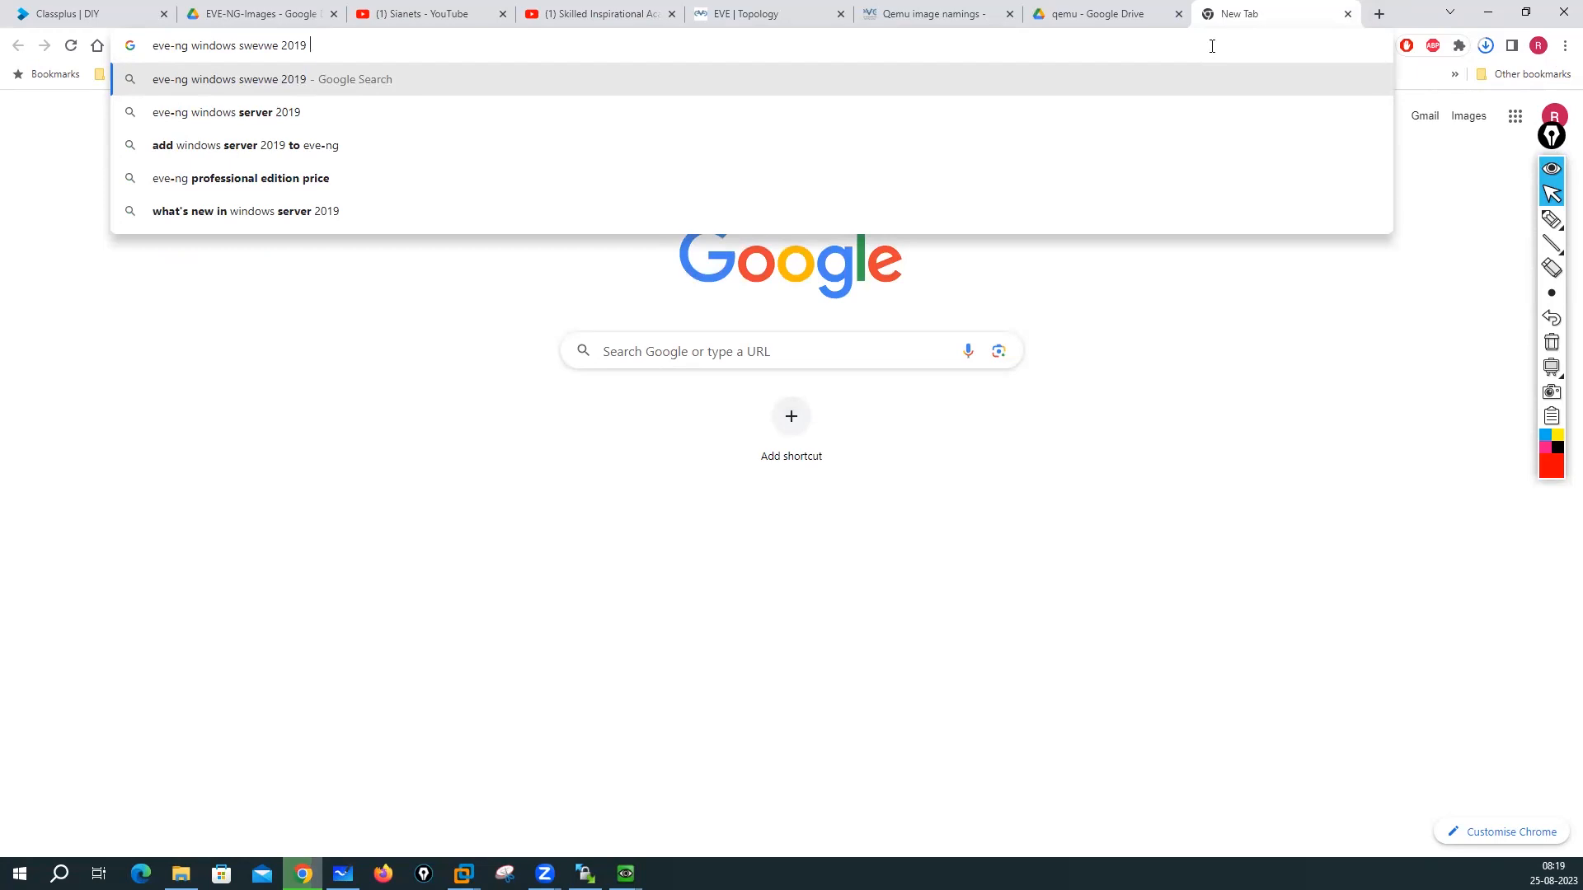
type("default p")
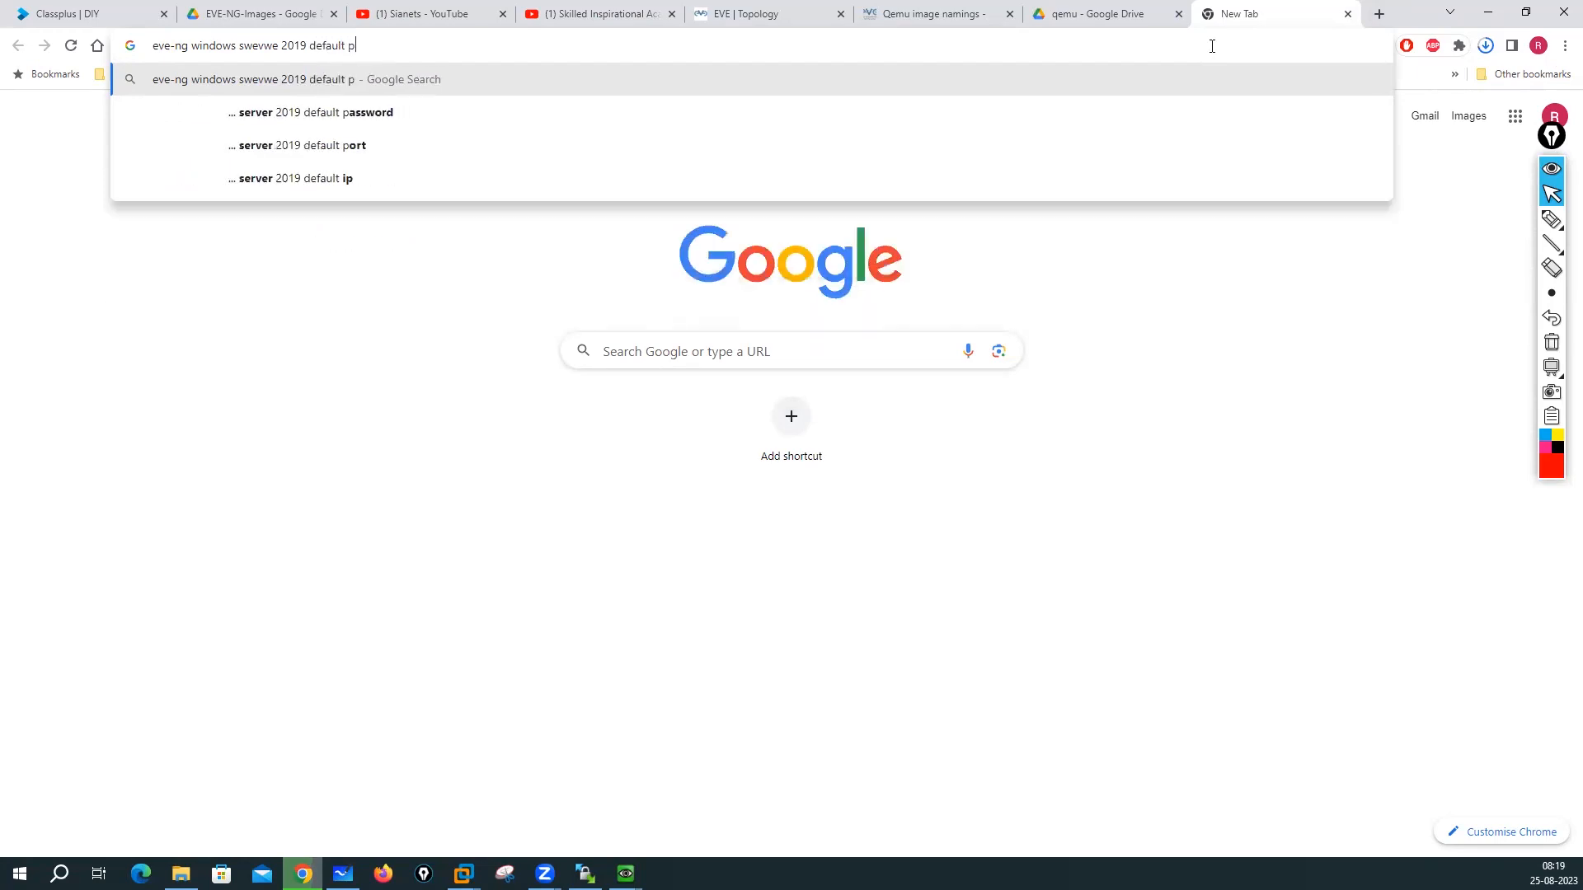
left_click(311, 113)
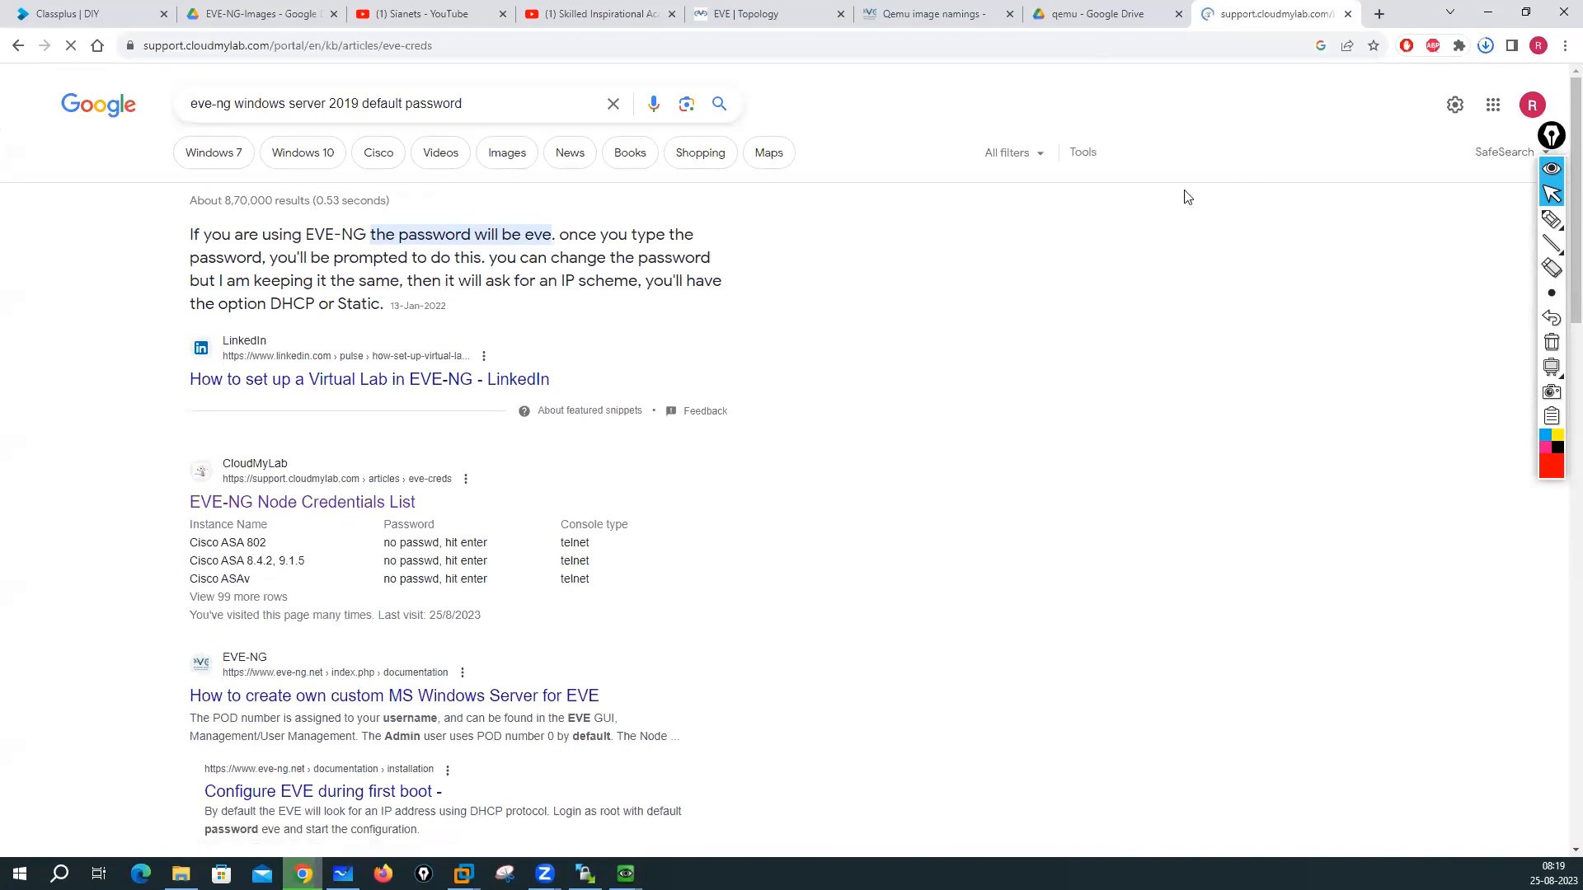
Step: Open CloudMyLab's EVE-NG Node Credentials List and look up the Windows and Windows Server sign-in entries
scroll(555, 478, "down", 1)
scroll(557, 480, "down", 20)
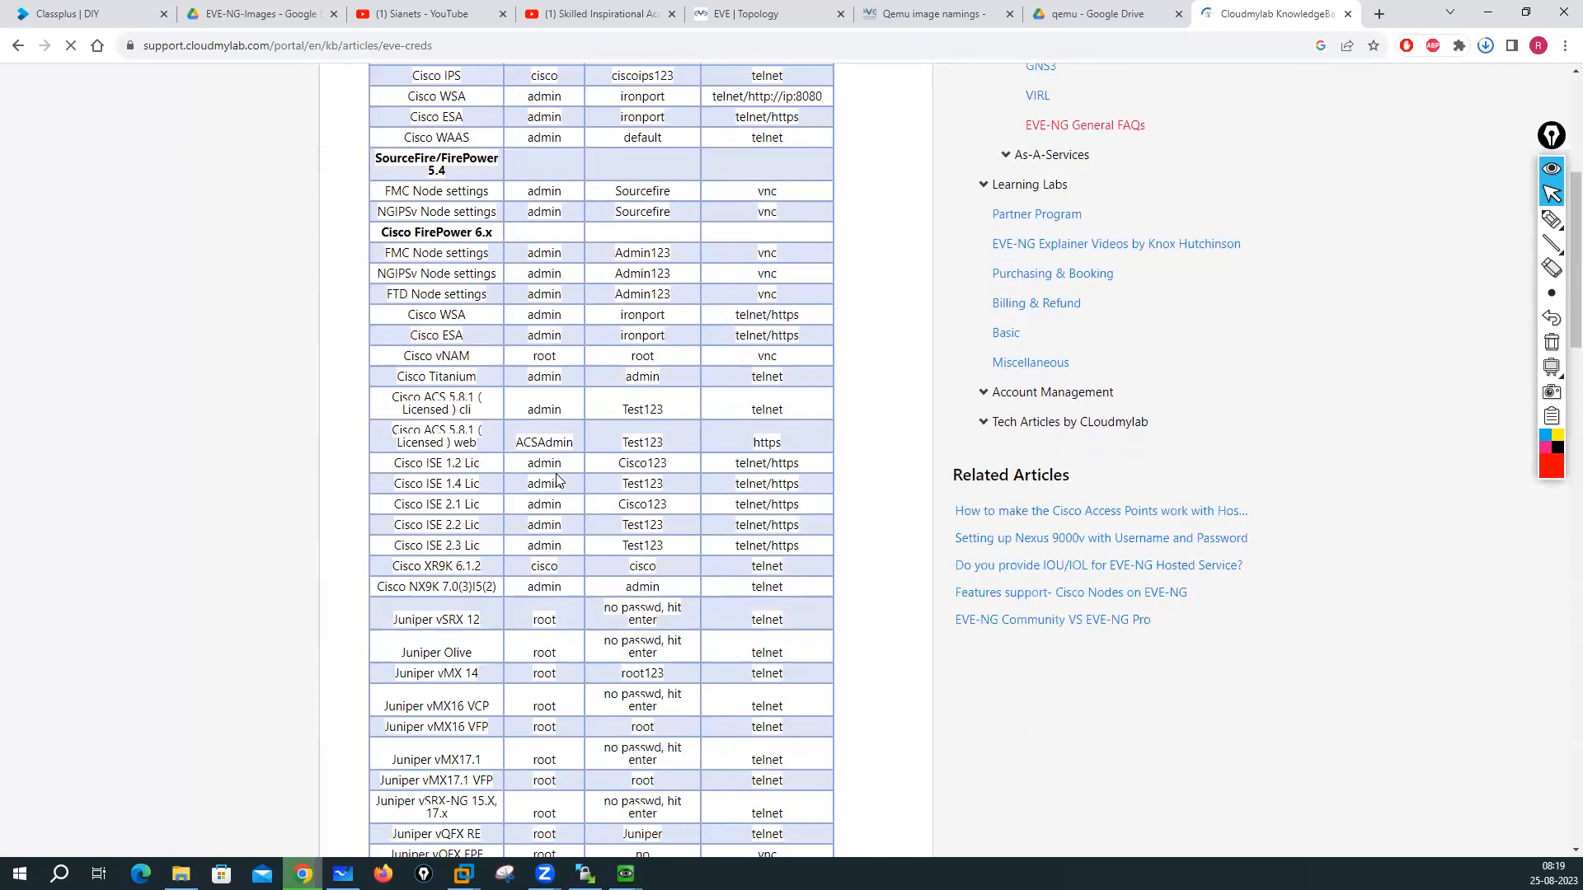
scroll(556, 480, "down", 8)
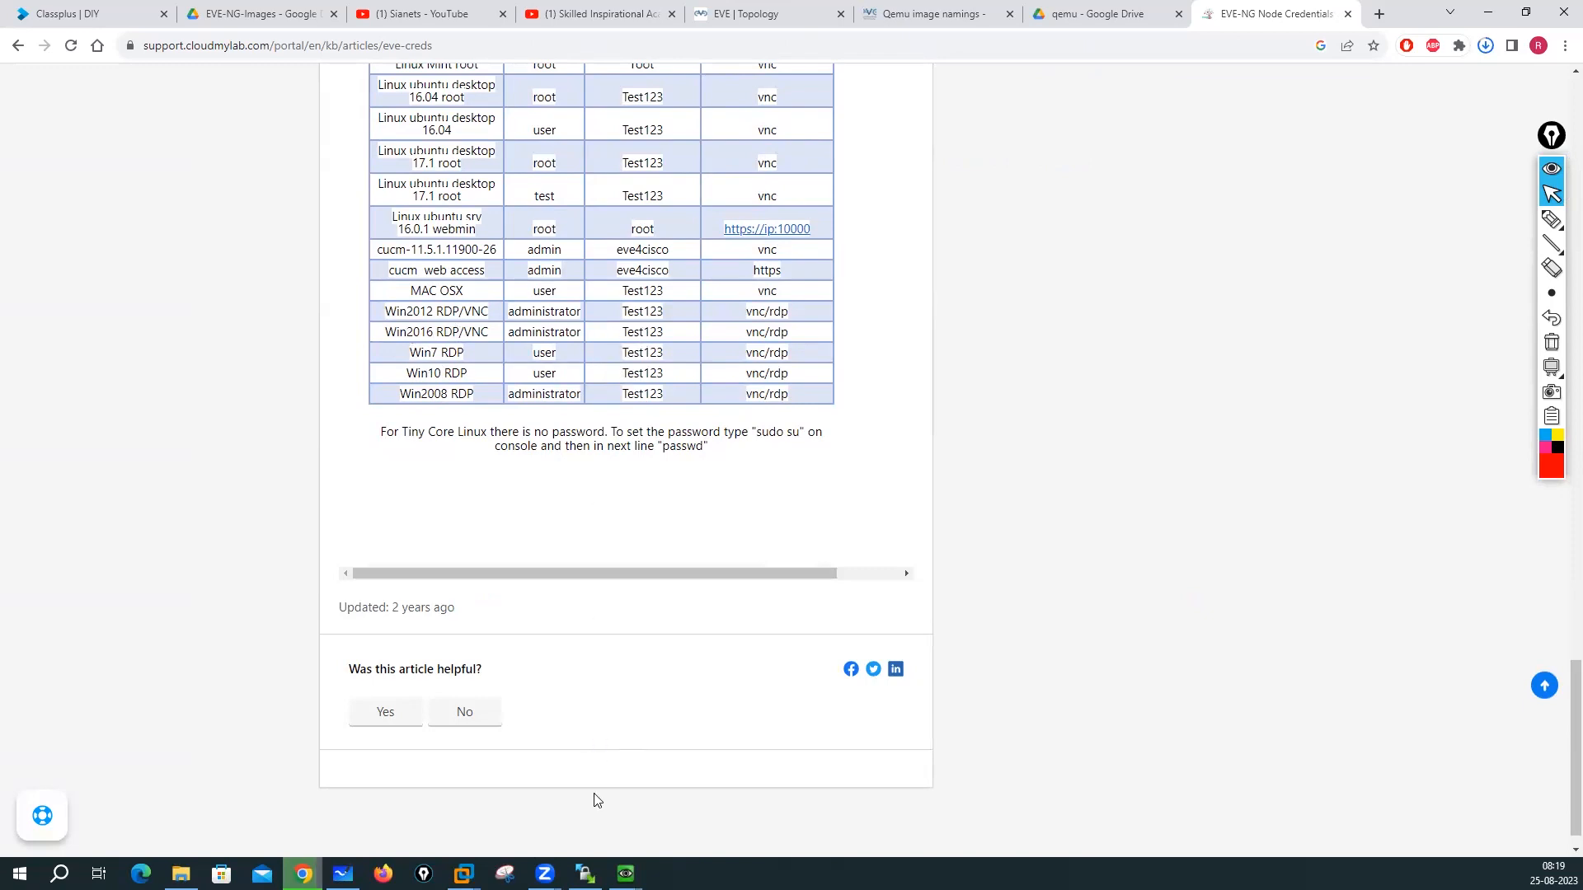
Step: Bring up the Winserver console and sign in as Administrator with the account password
mouse_move(626, 873)
left_click(701, 781)
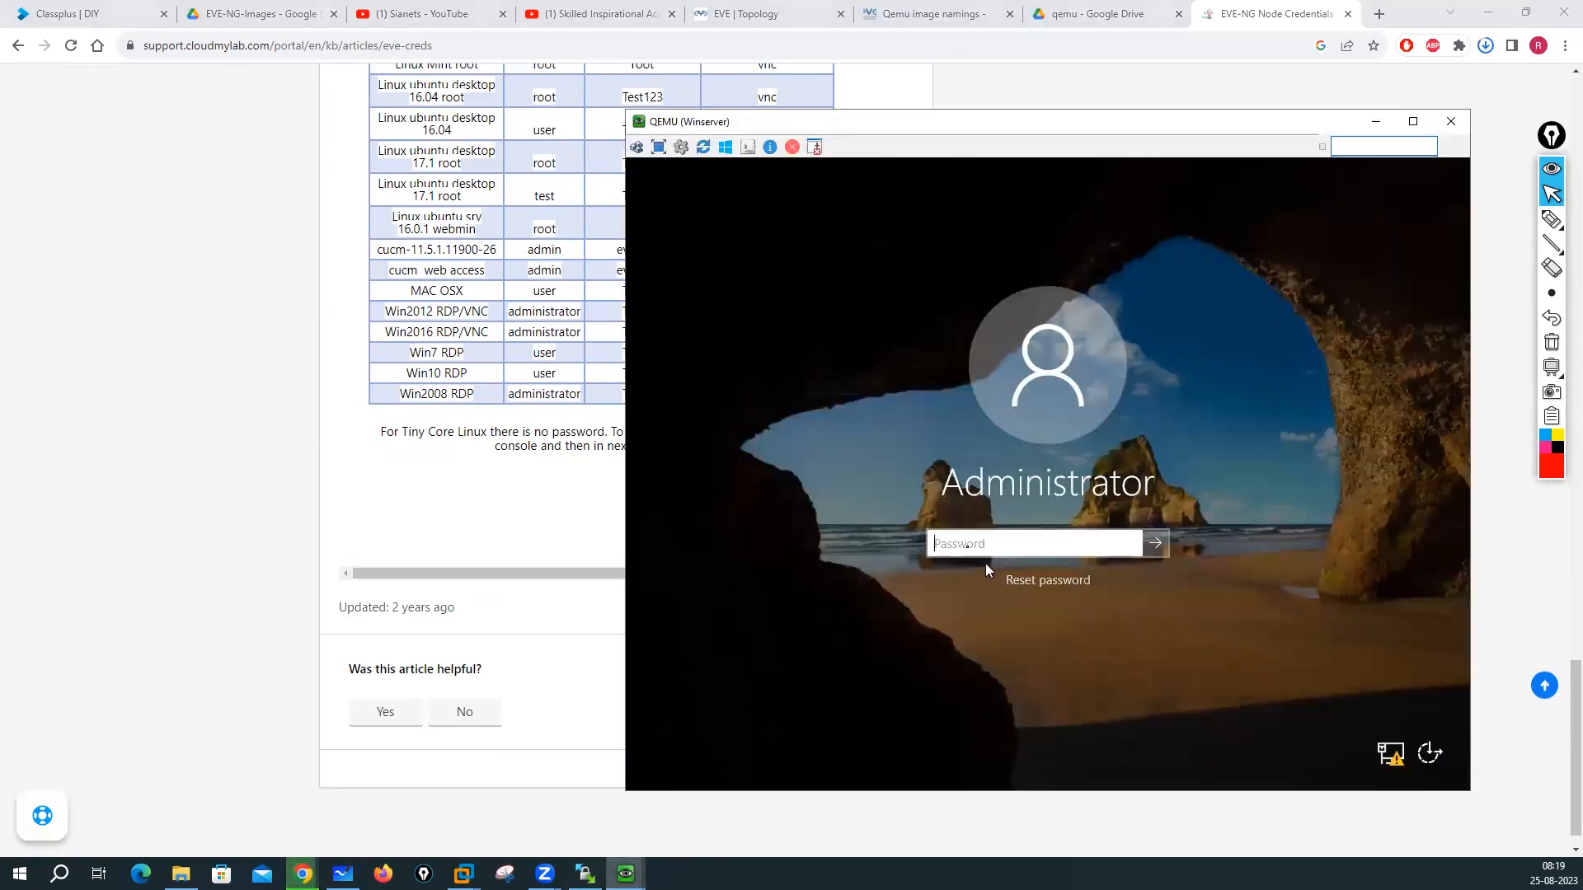
type("T")
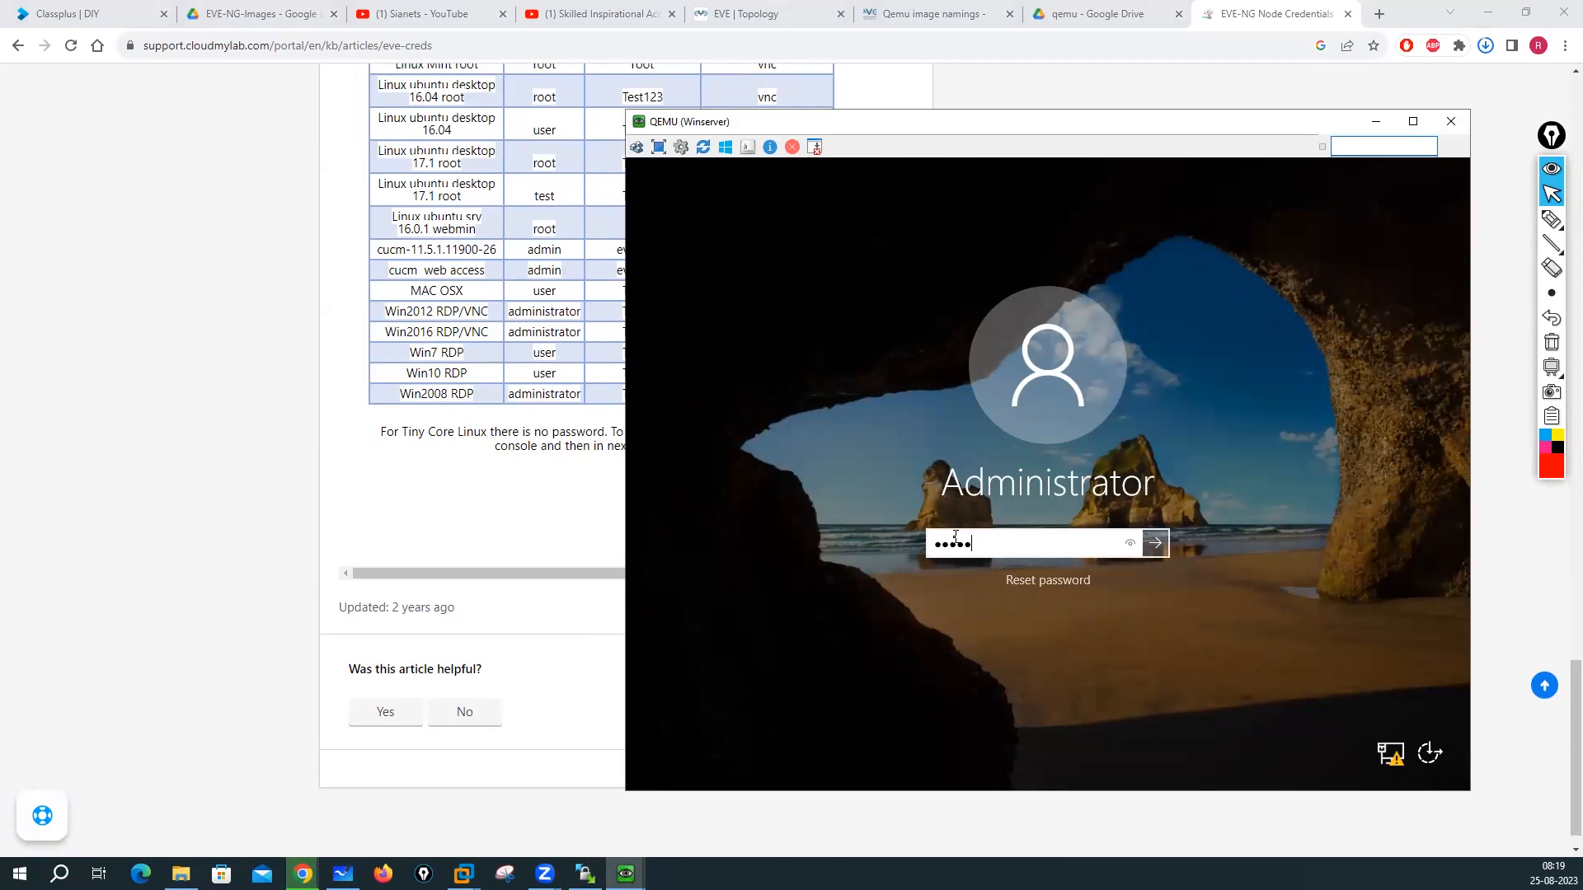
left_click(1158, 544)
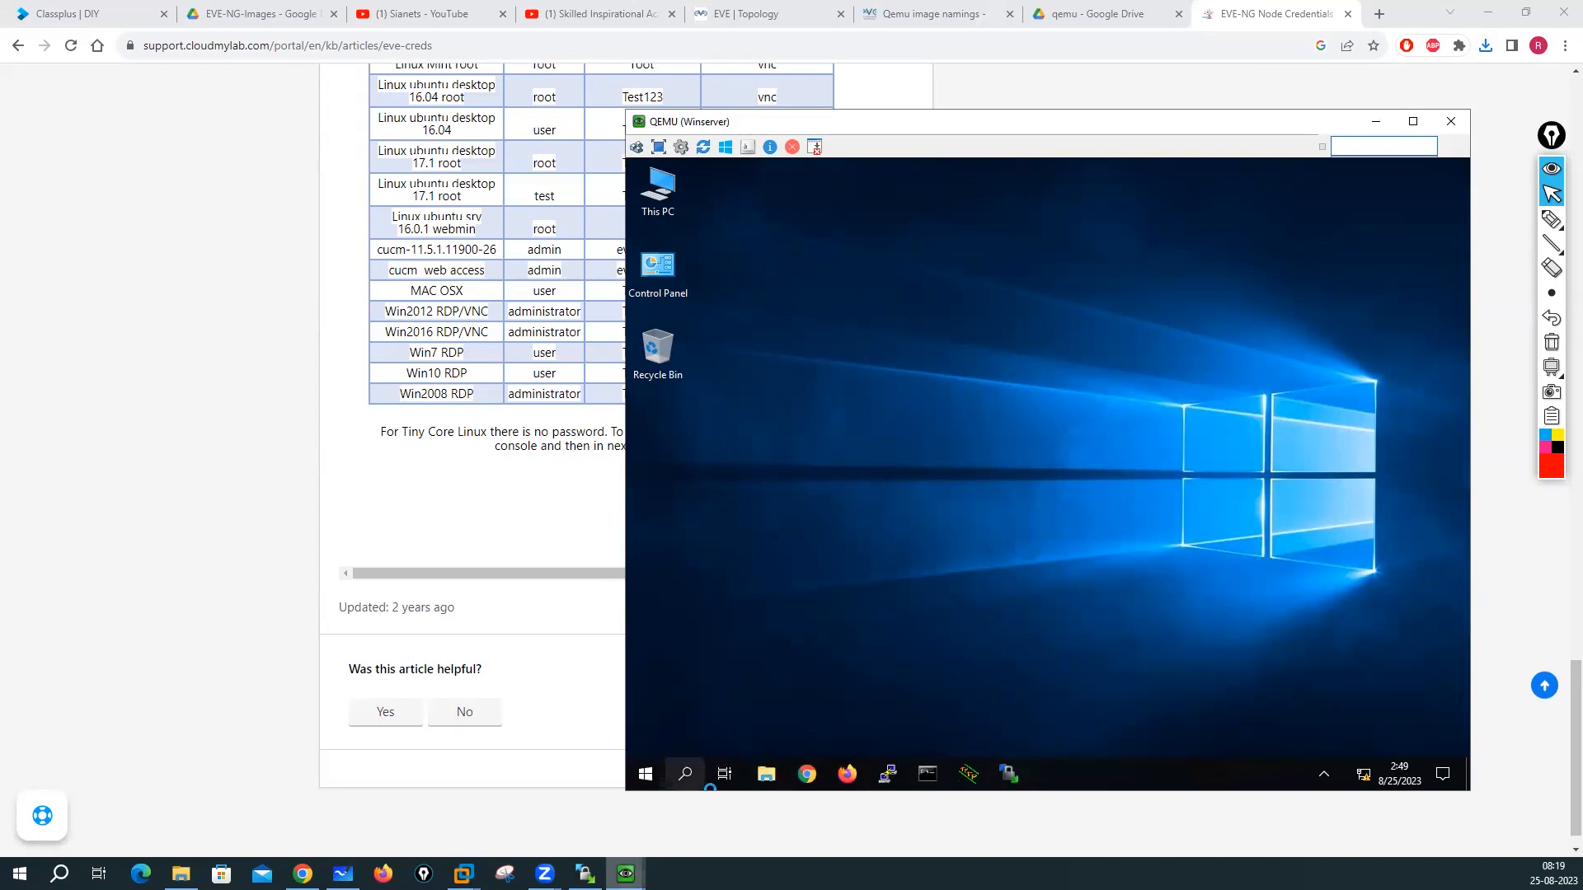
Step: Bring the Win console to the front and close both the Win and Winserver console windows
mouse_move(626, 873)
left_click(561, 796)
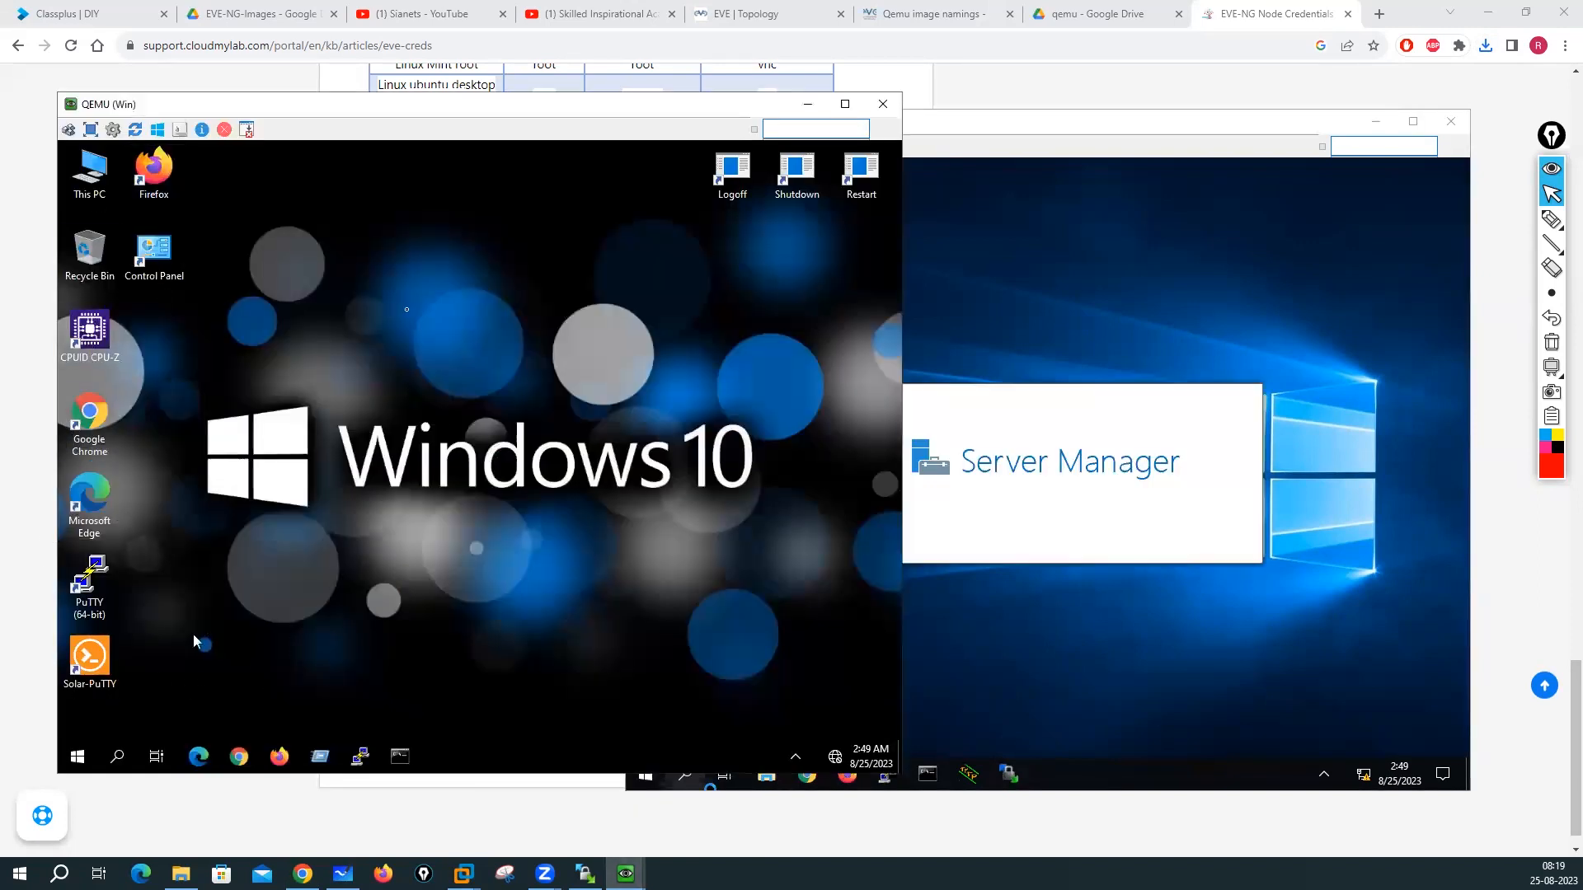
left_click(879, 106)
left_click(1451, 121)
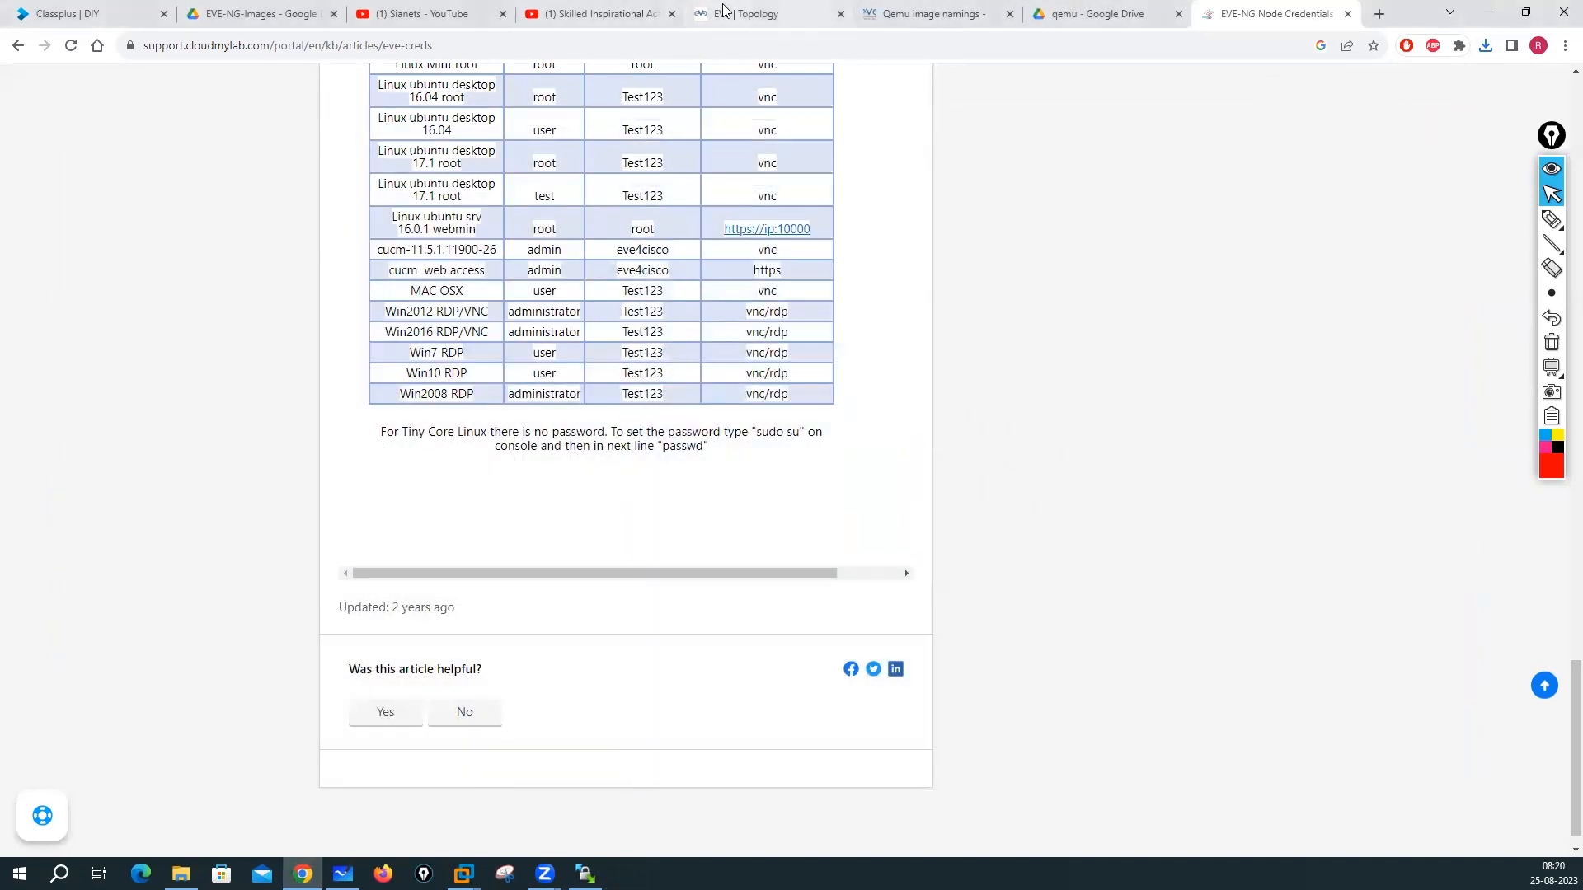
Step: Return to the EVE topology and stop the Win and Winserver nodes, first individually and once more as a group
left_click(723, 10)
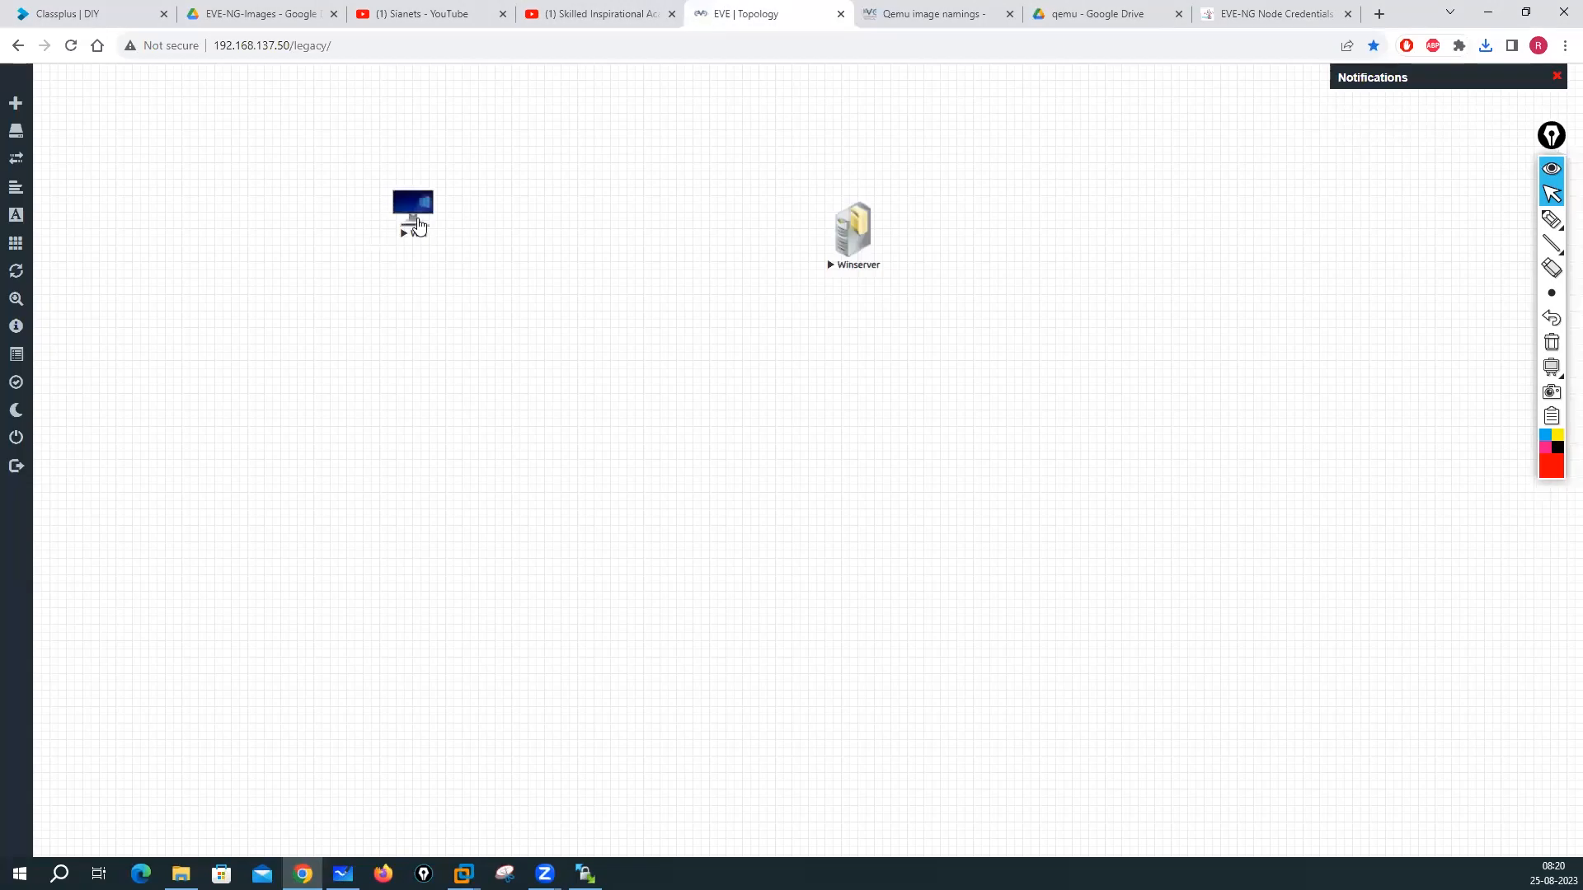
right_click(423, 220)
left_click(467, 255)
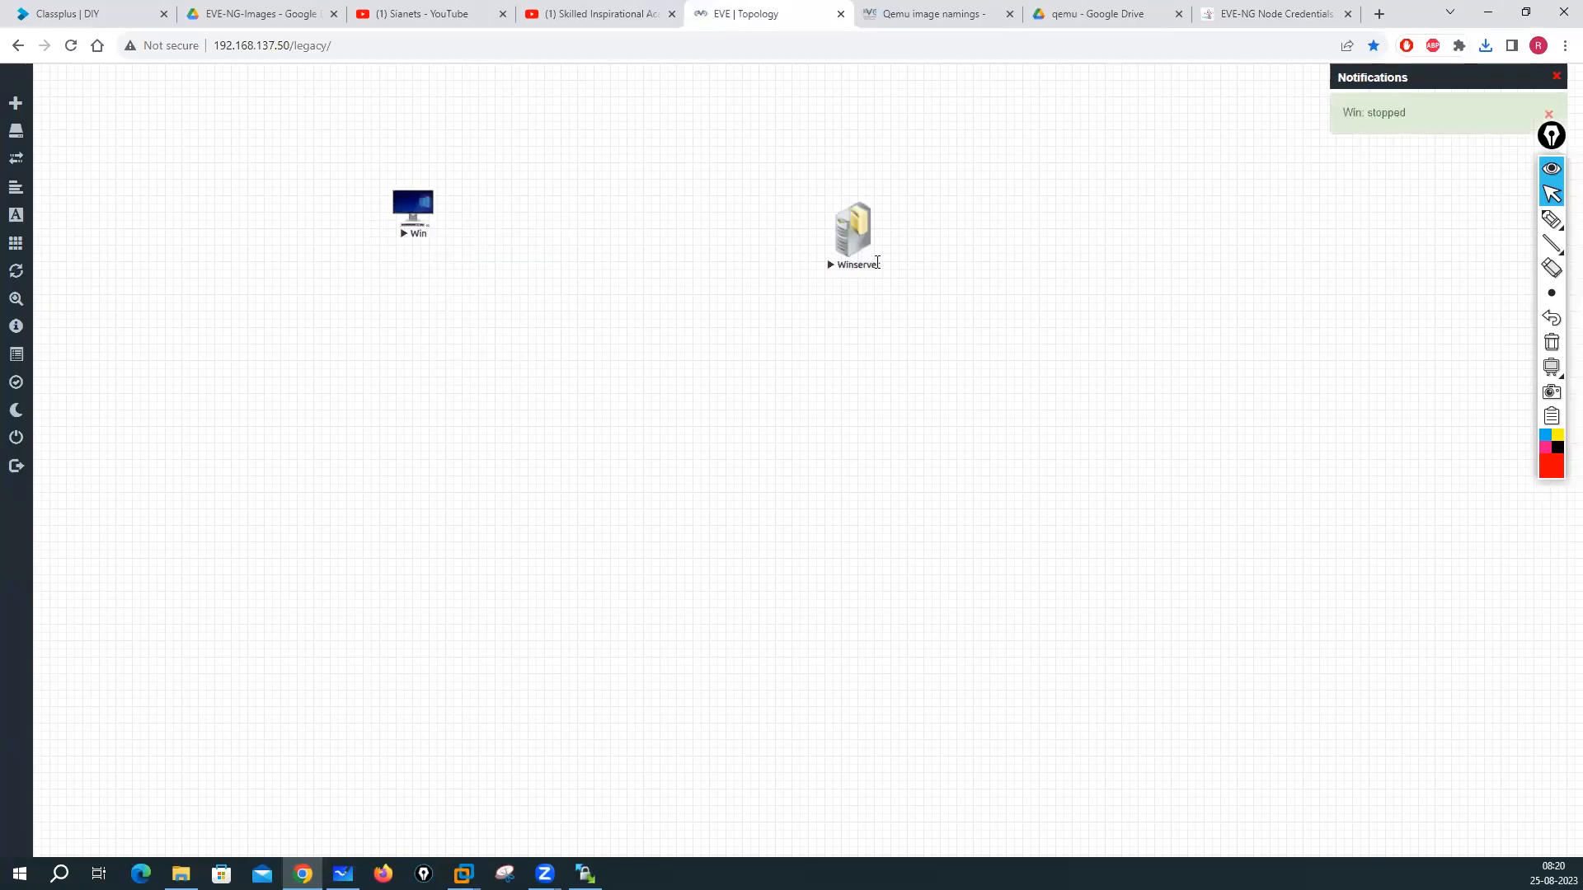
right_click(842, 239)
left_click(878, 274)
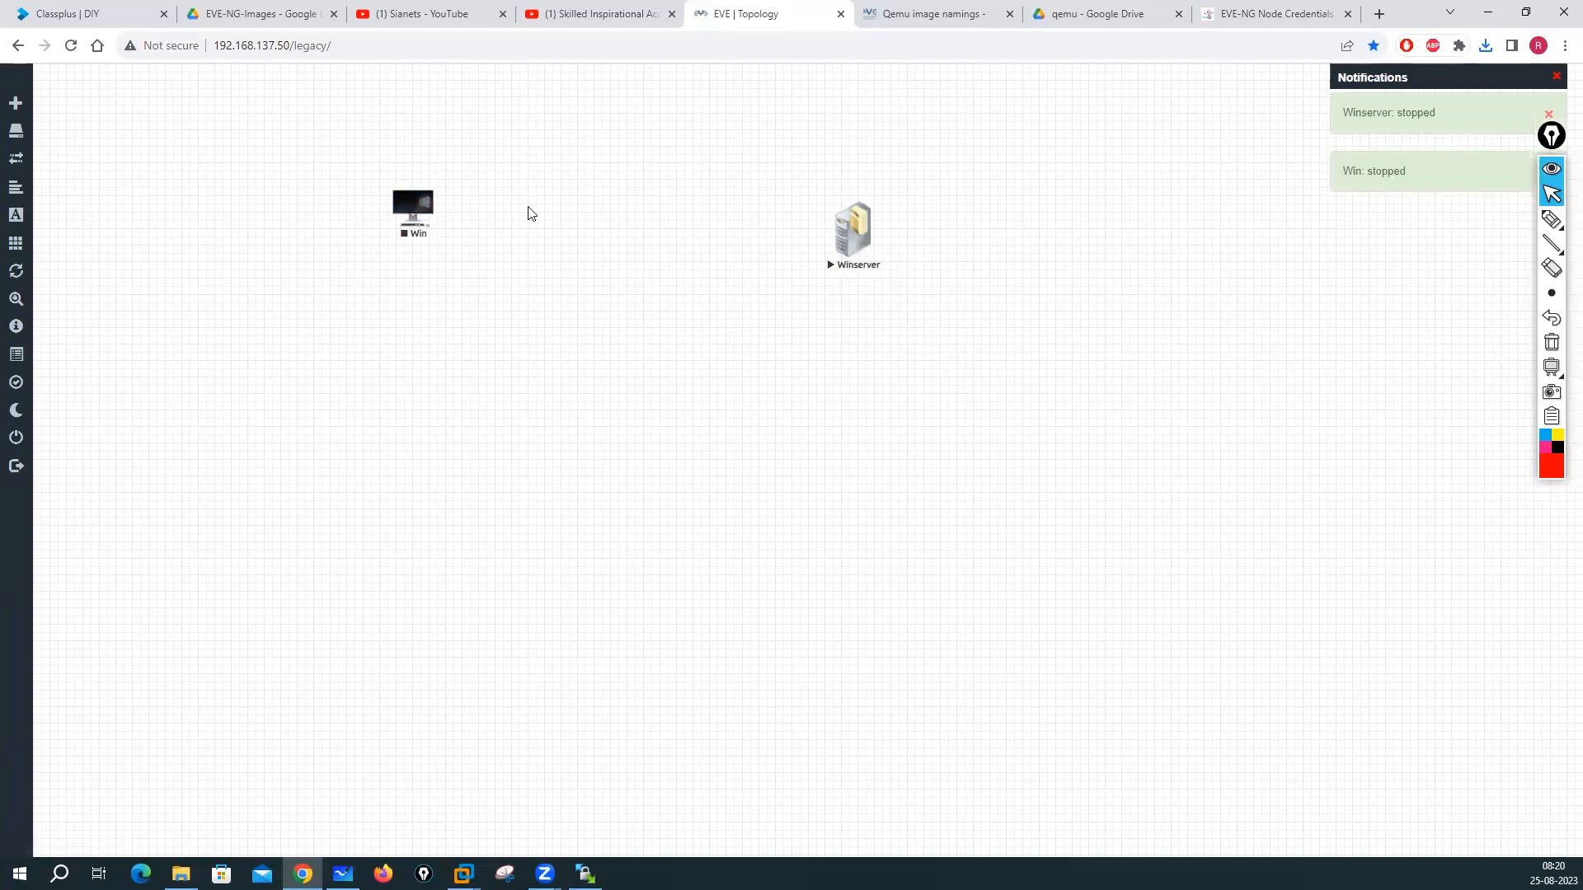
left_click_drag(359, 155, 999, 322)
right_click(837, 244)
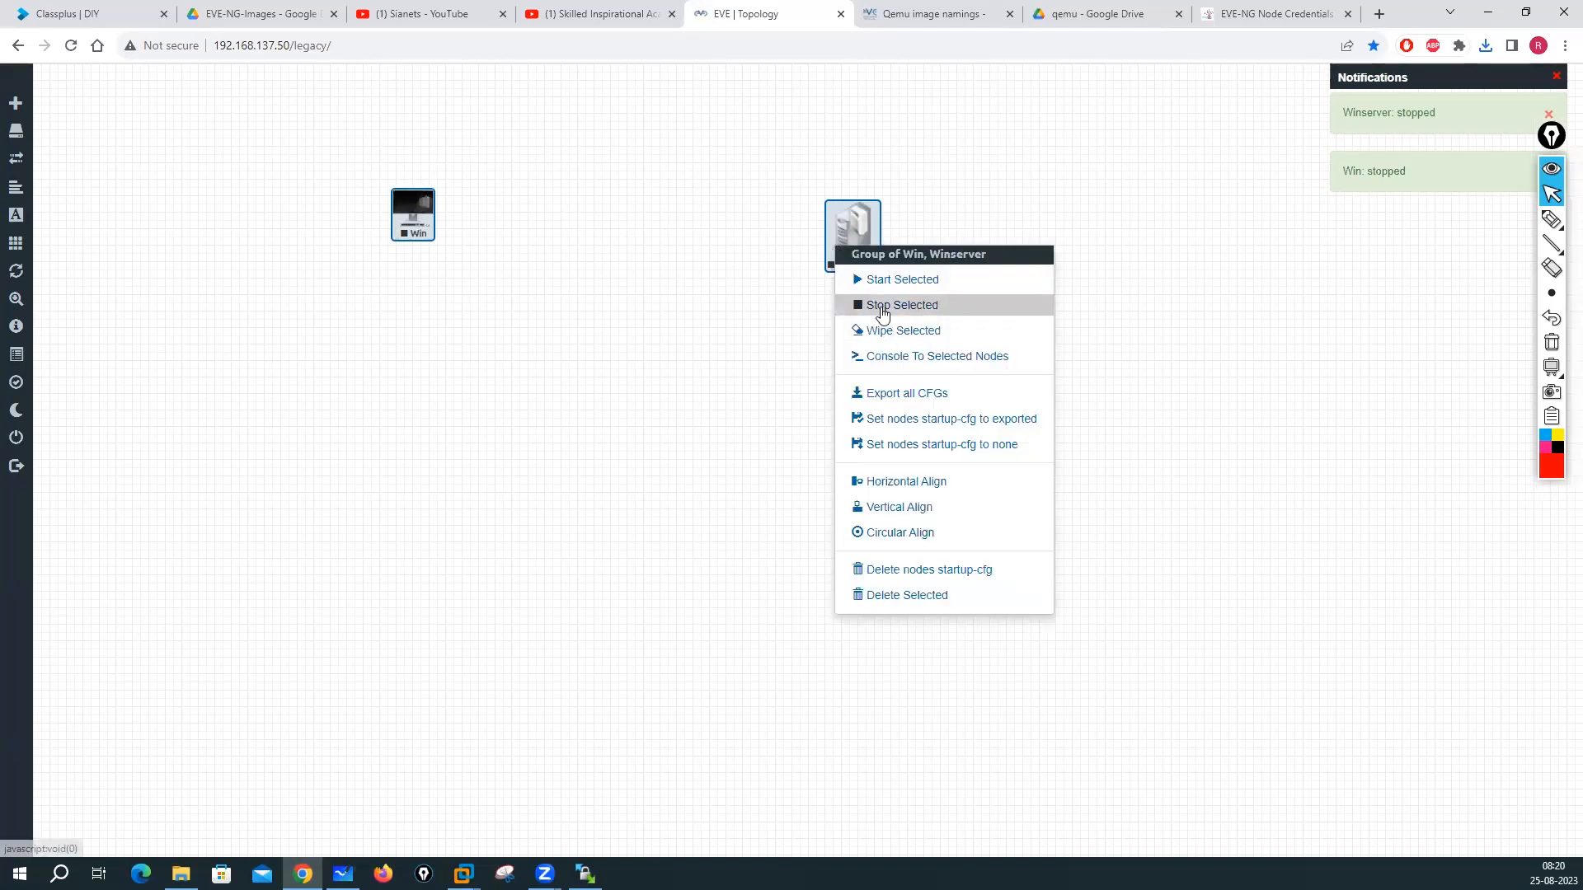
left_click(876, 307)
Step: Select the Win and Winserver nodes together and delete them from the topology
left_click(338, 146)
left_click_drag(337, 145, 865, 251)
right_click(865, 252)
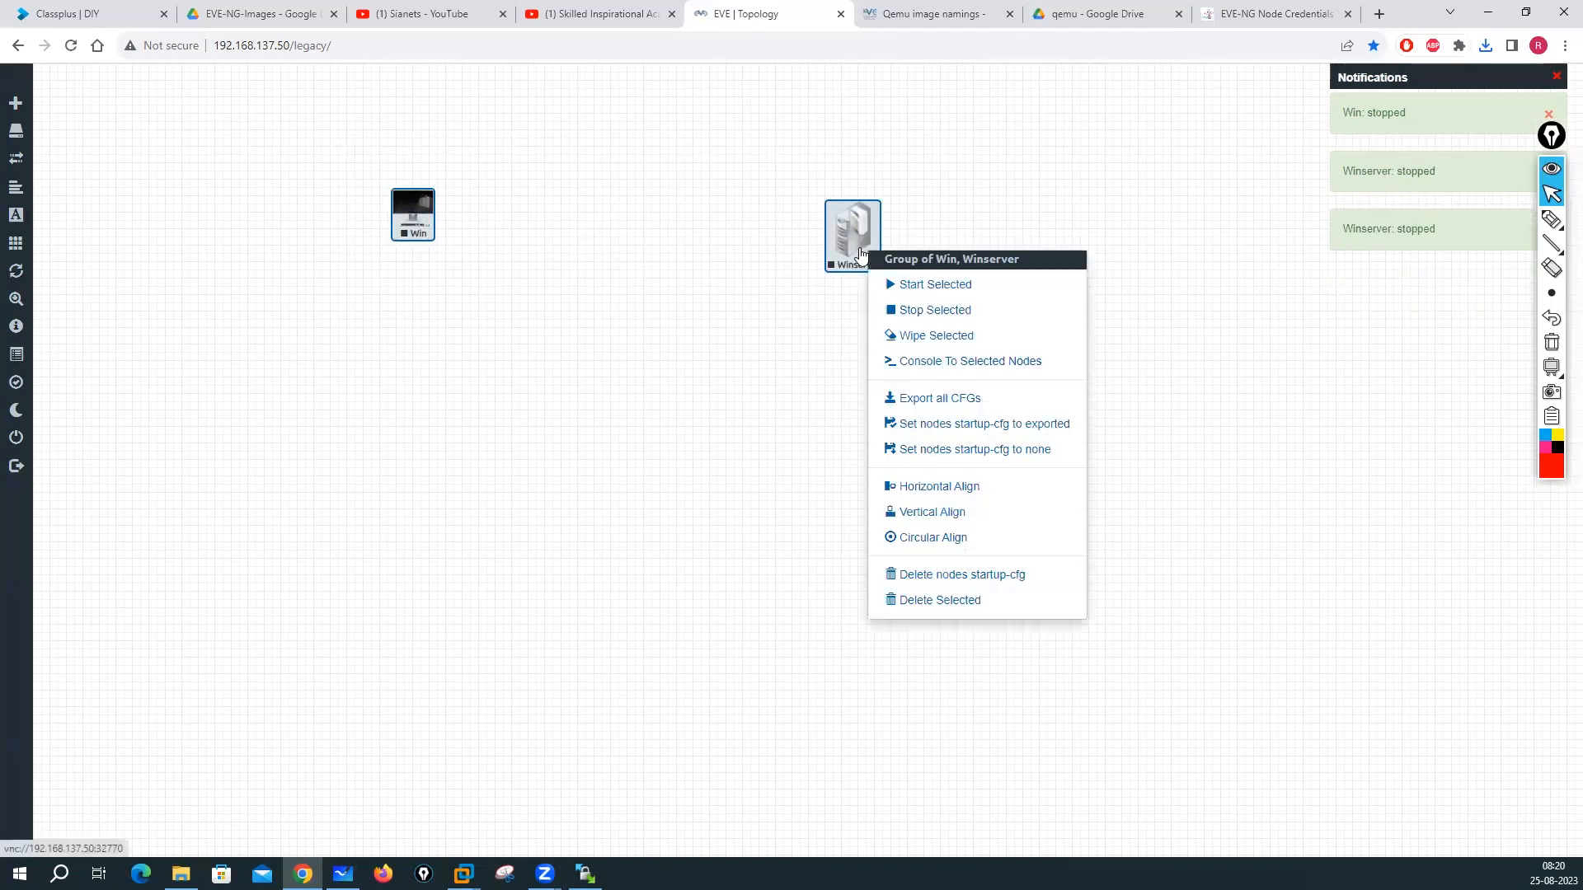
left_click(914, 600)
left_click(739, 200)
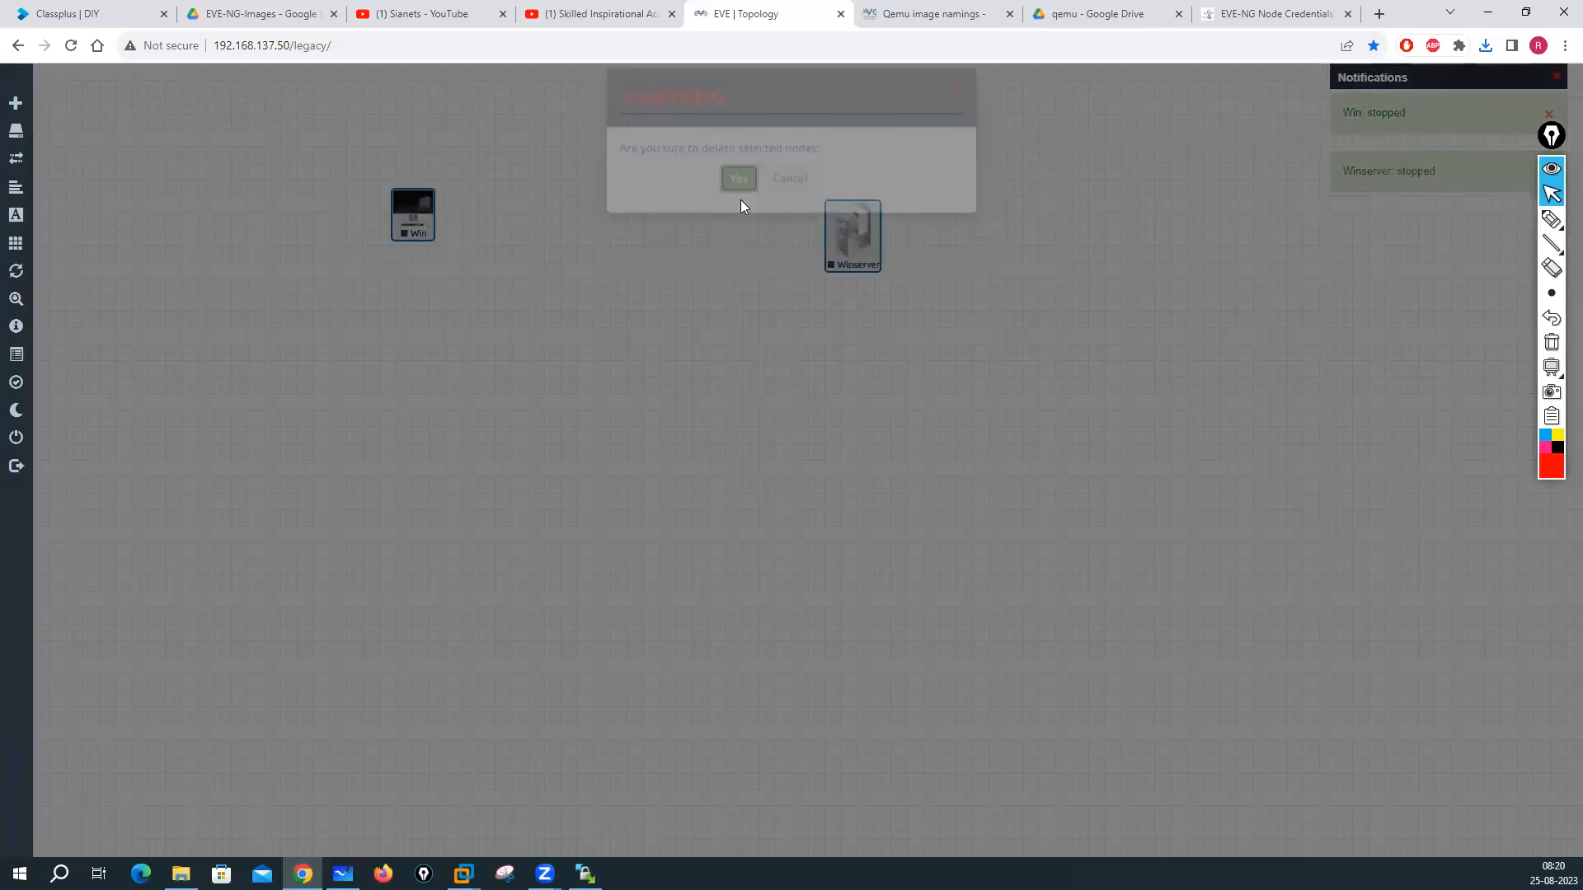
Step: Switch to Microsoft Whiteboard to view the Lab Setup topic list
left_click(463, 874)
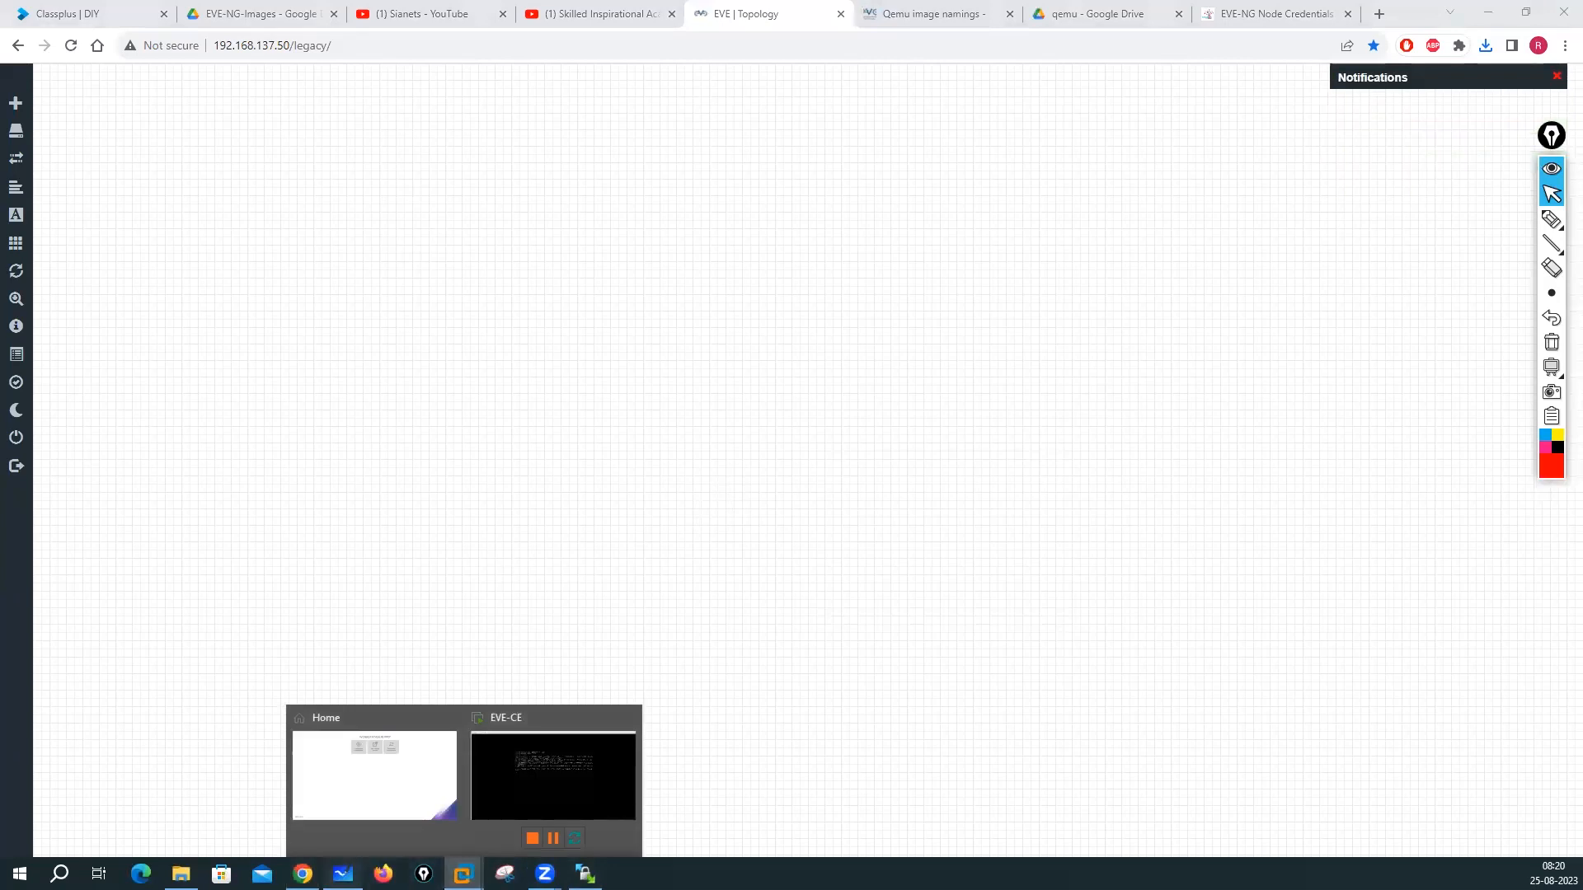
key("alt+Tab")
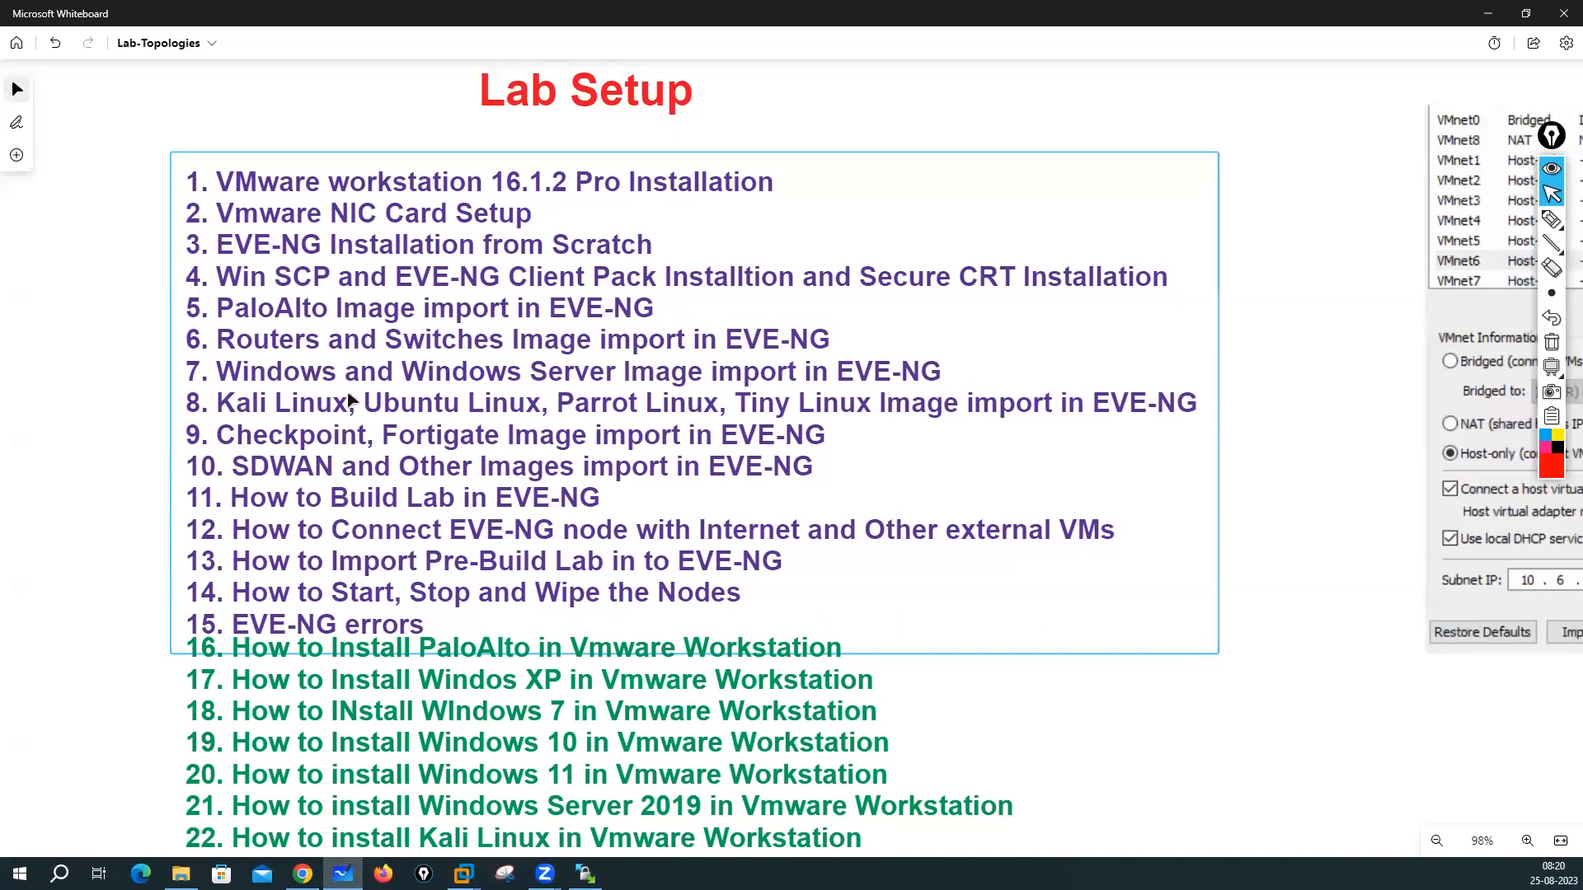